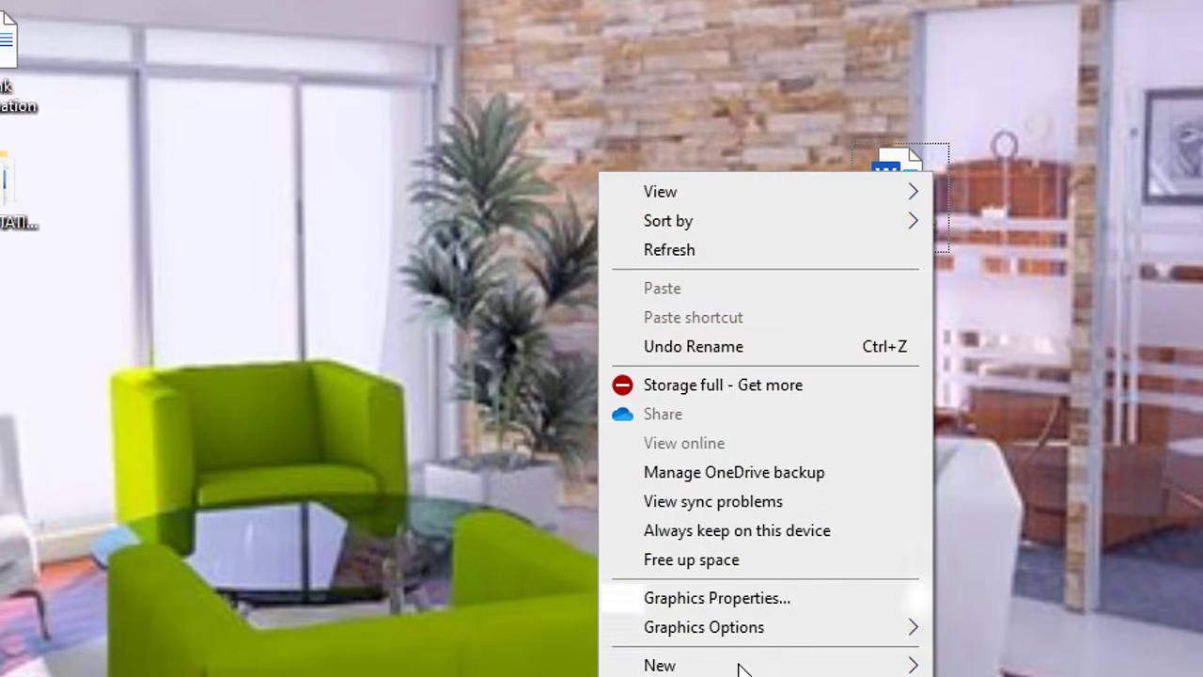
Create a new Access database file on the desktop named 'Employee Database'.
mouse_move(779, 666)
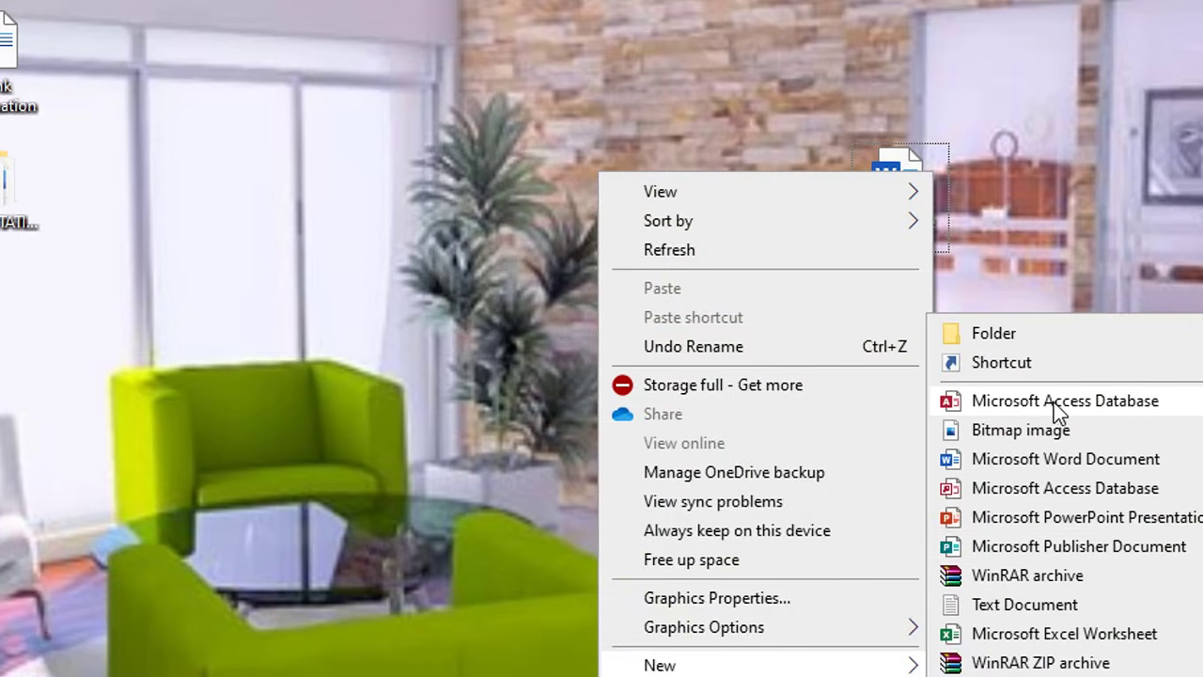
left_click(1052, 401)
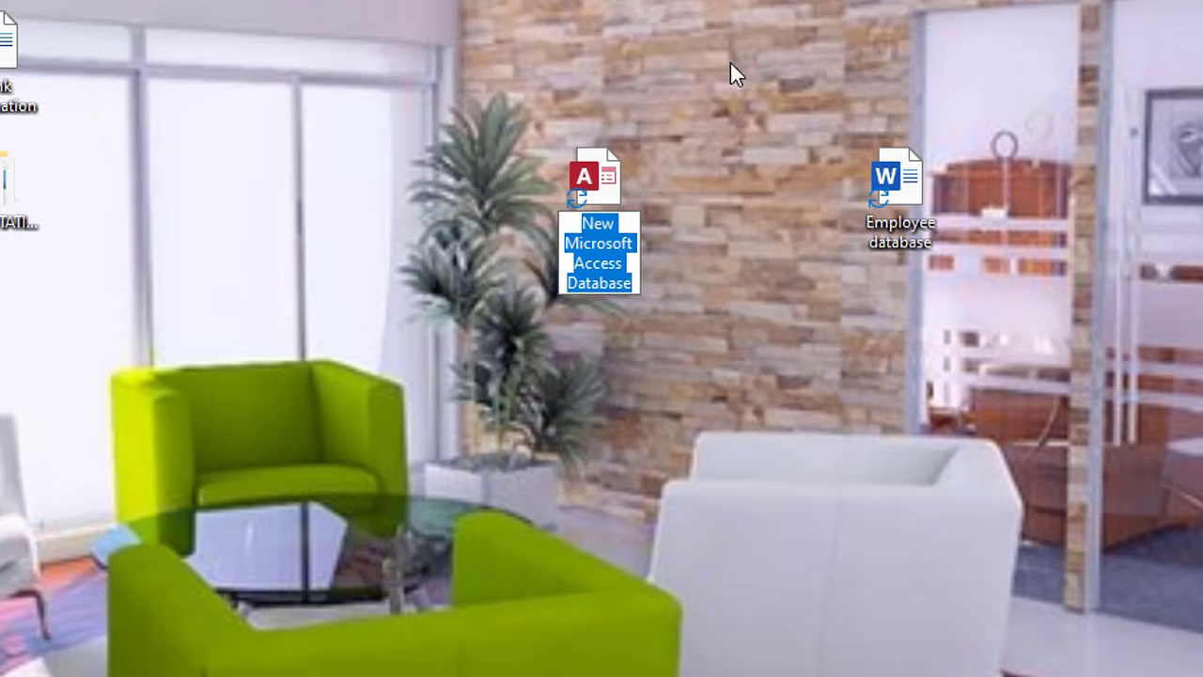
type("Empl")
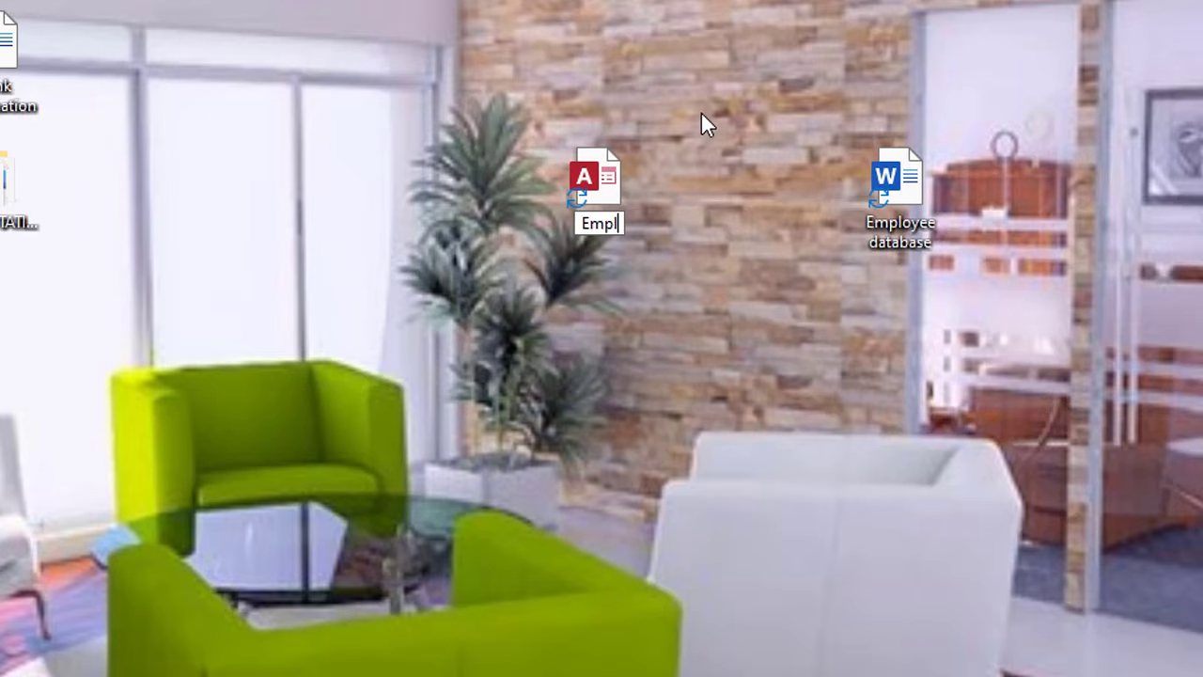
type("oyee")
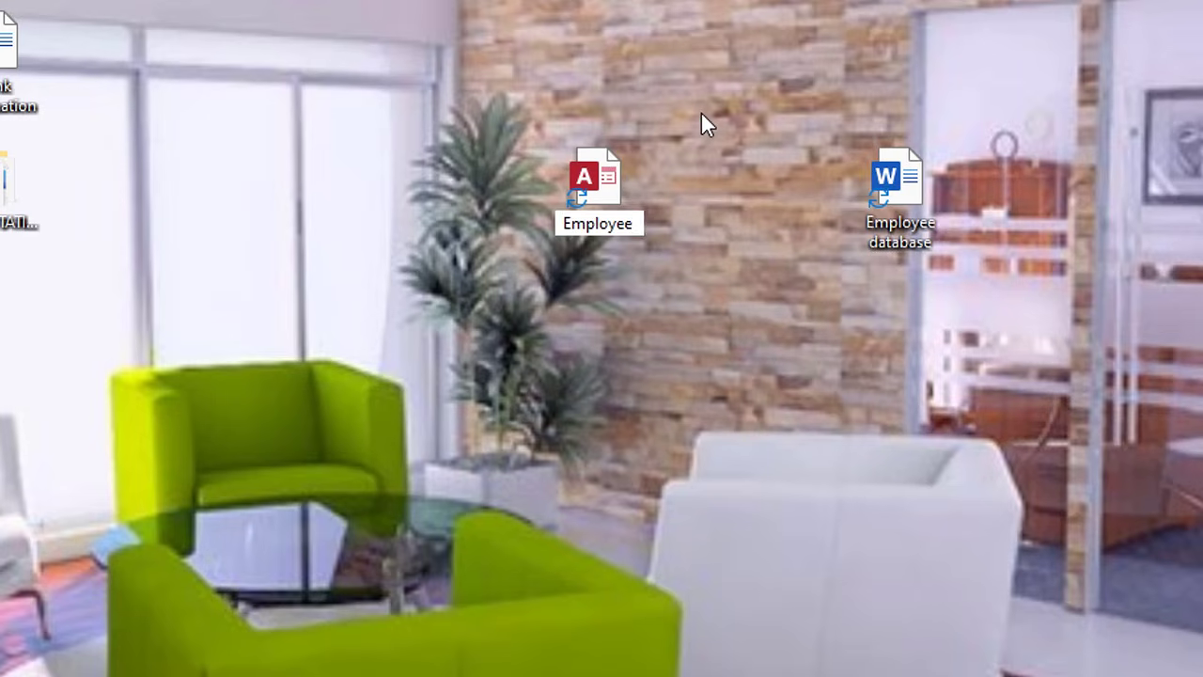
type(" Data")
key("BackSpace")
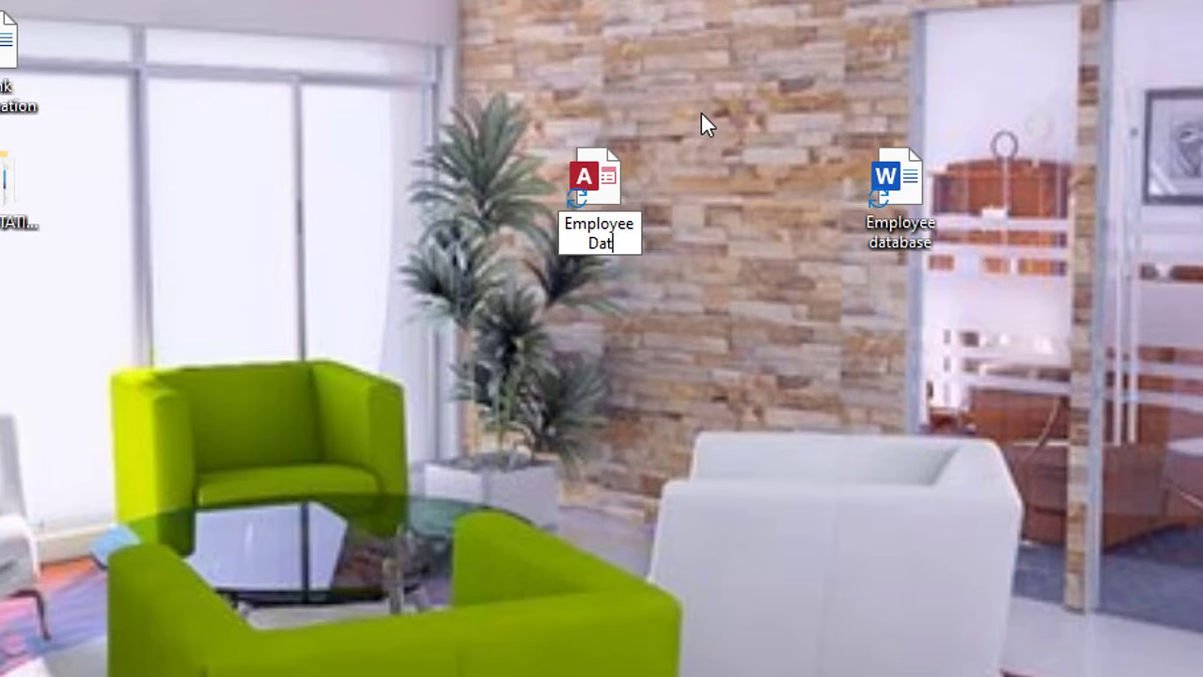
type("abase")
key("Return")
Create a new desktop folder named 'My business DB info'.
right_click(703, 76)
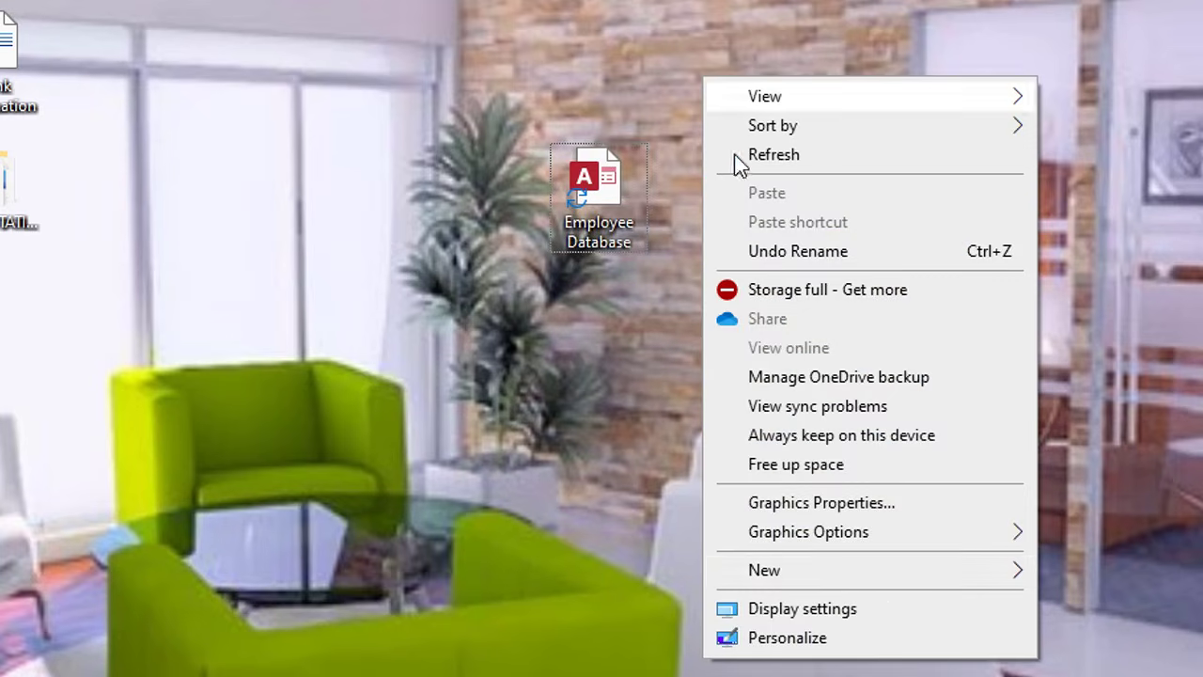
mouse_move(889, 582)
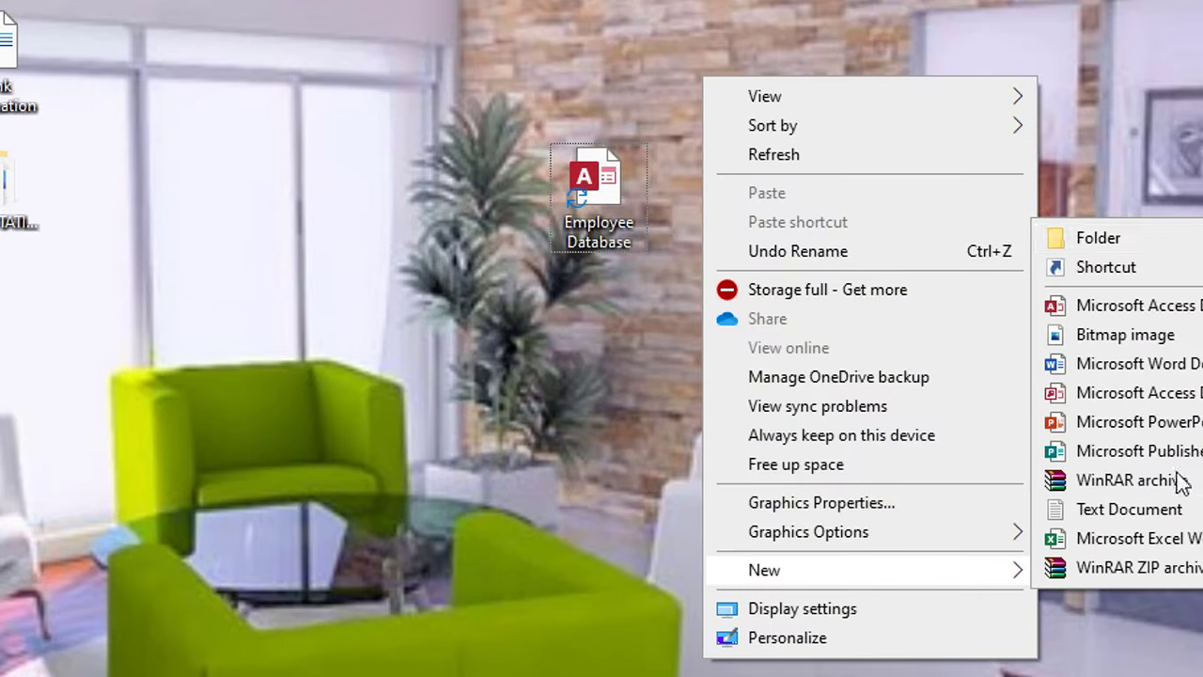
left_click(1165, 237)
type("My biu")
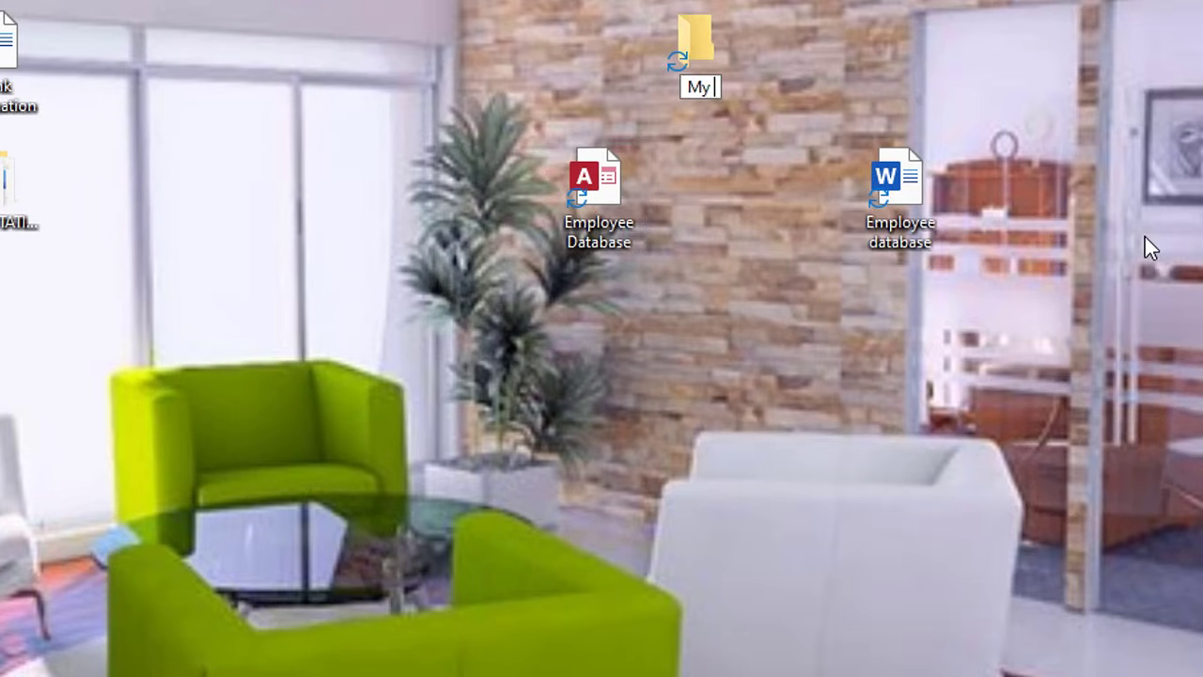
key("BackSpace")
key("BackSpace")
type("ui")
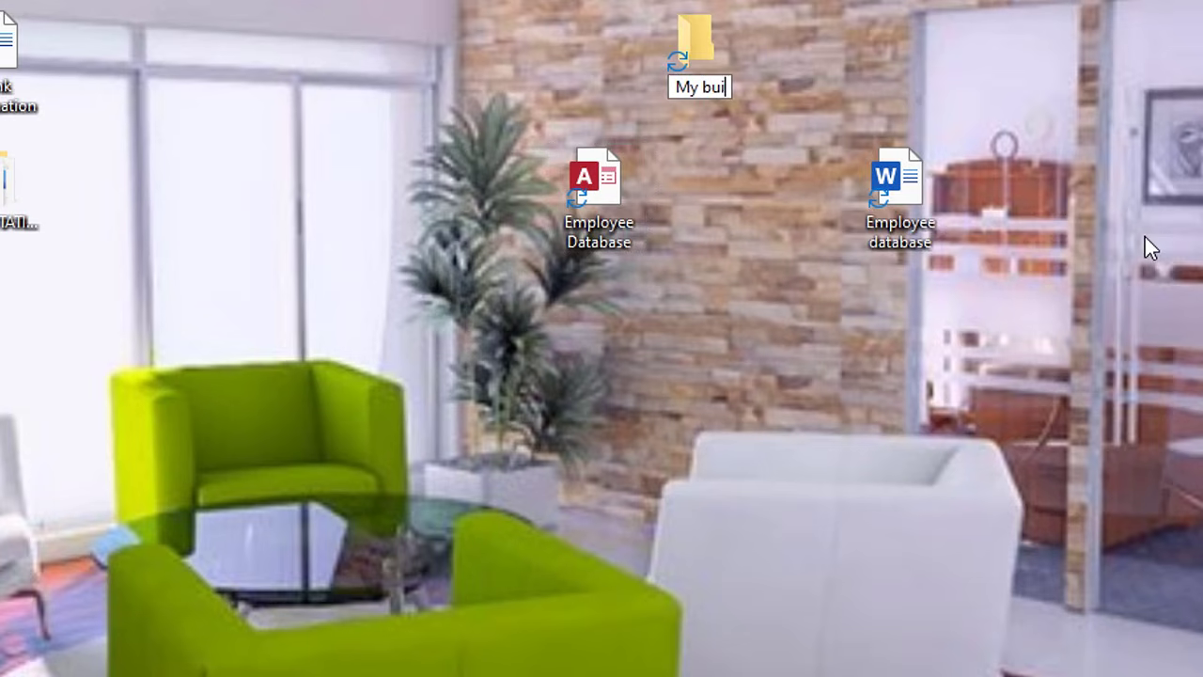
key("BackSpace")
type("siness ")
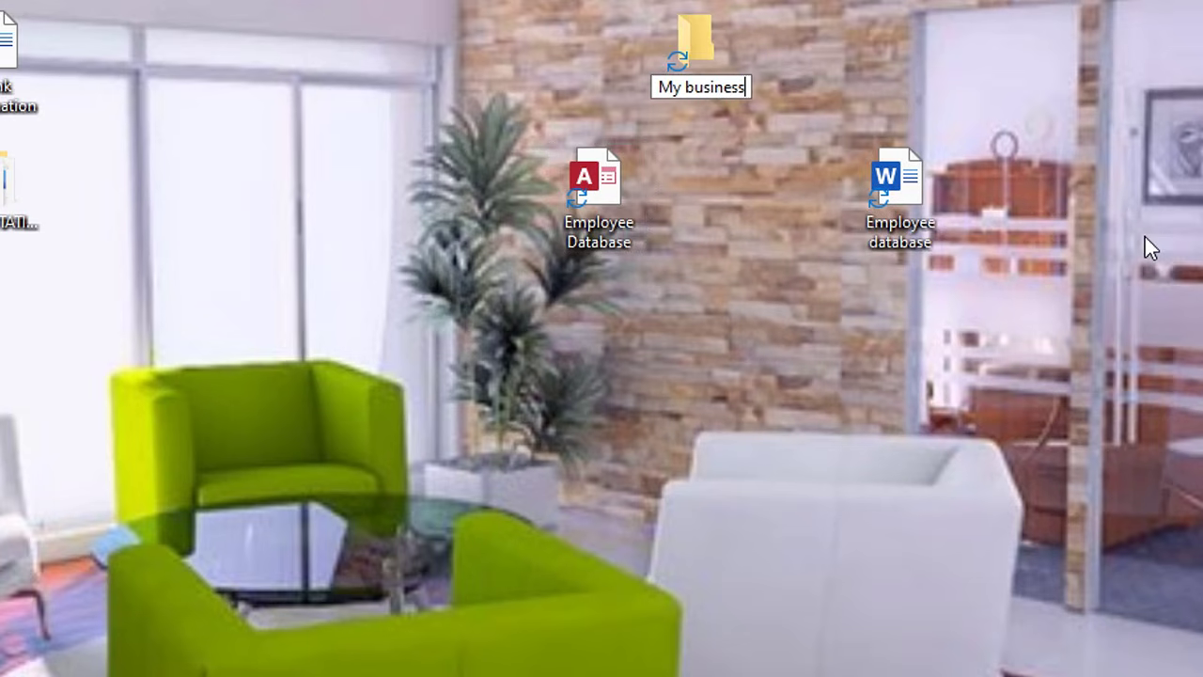
type("DB info")
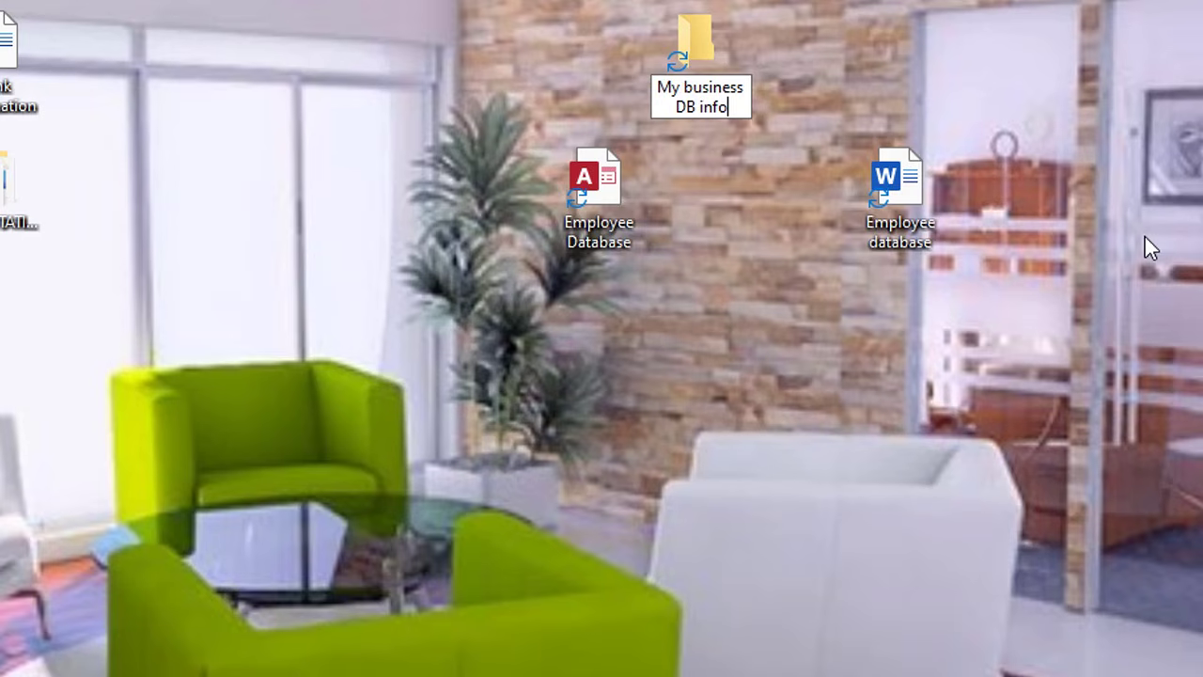
left_click(1007, 91)
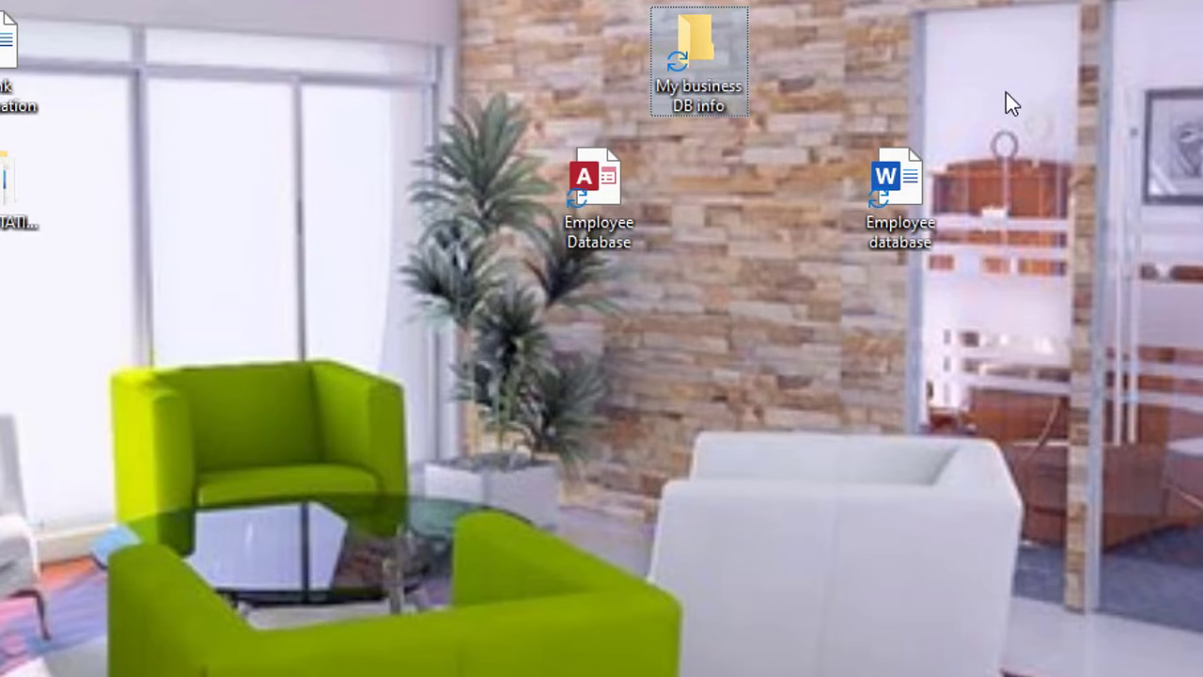
Move both Employee files into My business DB info, open it, and select Employee Database.
left_click_drag(1048, 187, 520, 191)
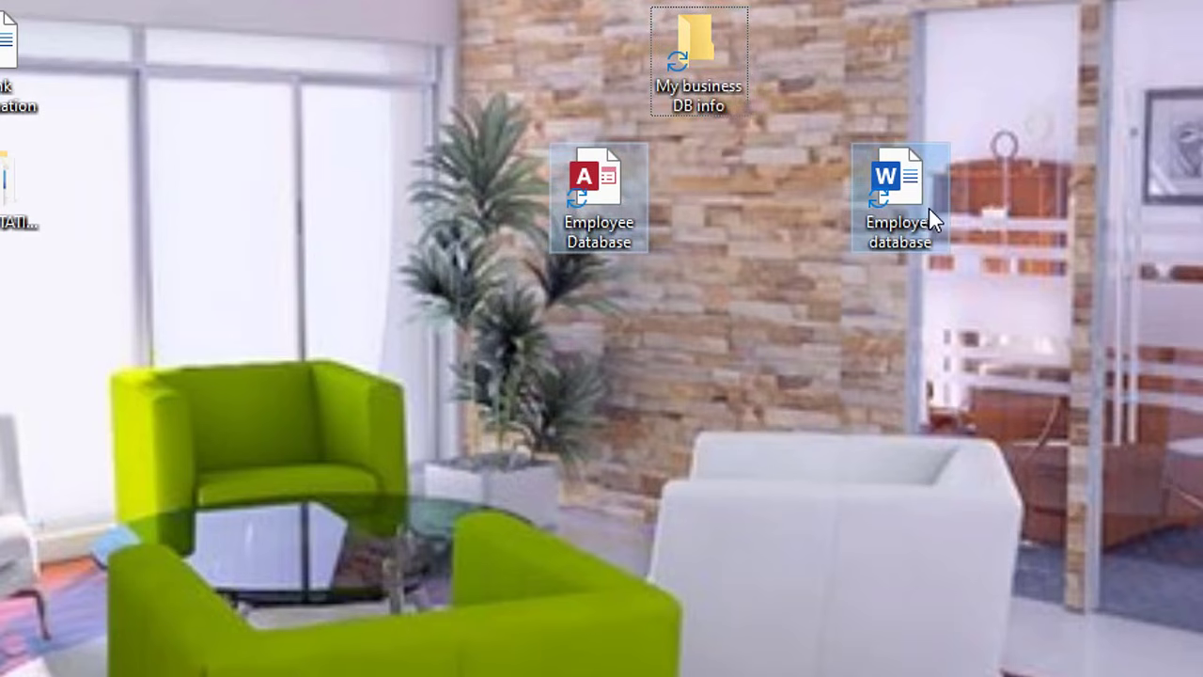
left_click_drag(926, 205, 914, 221)
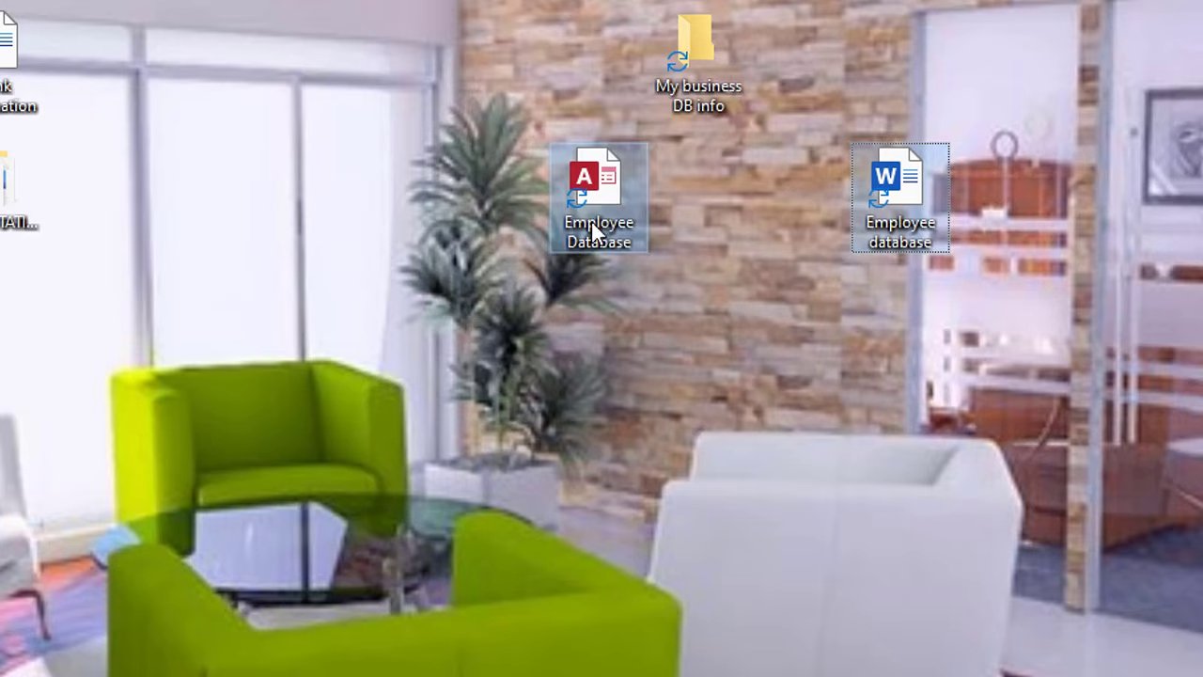
left_click_drag(904, 210, 700, 82)
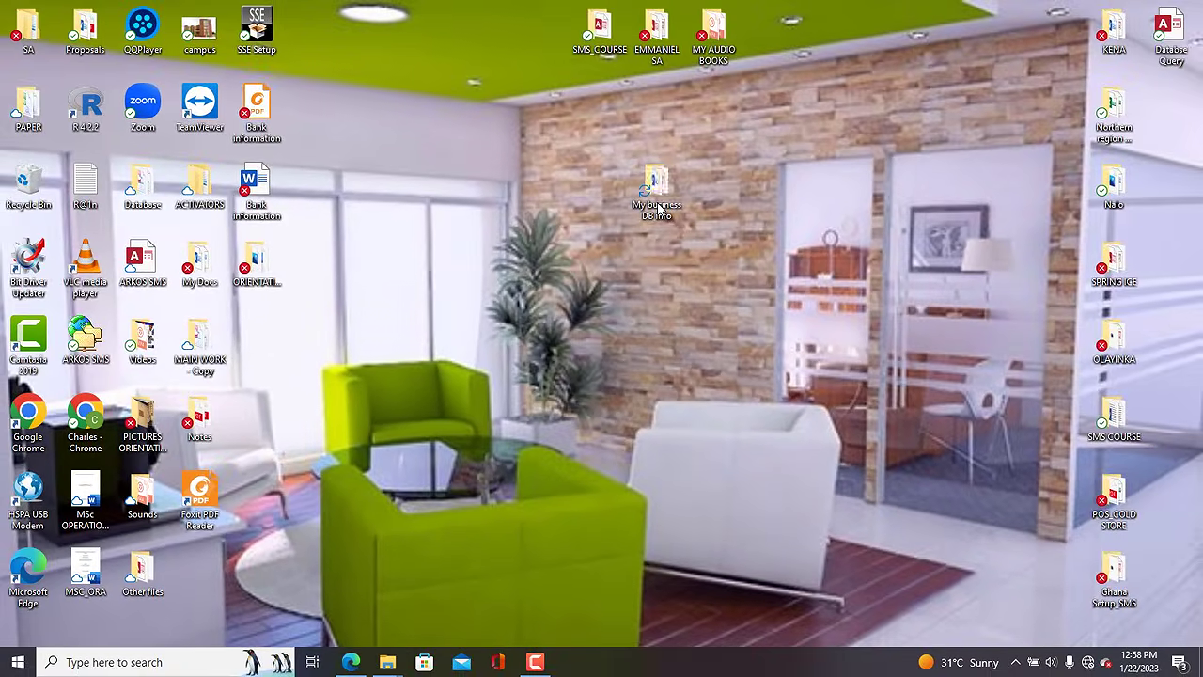
double_click(661, 206)
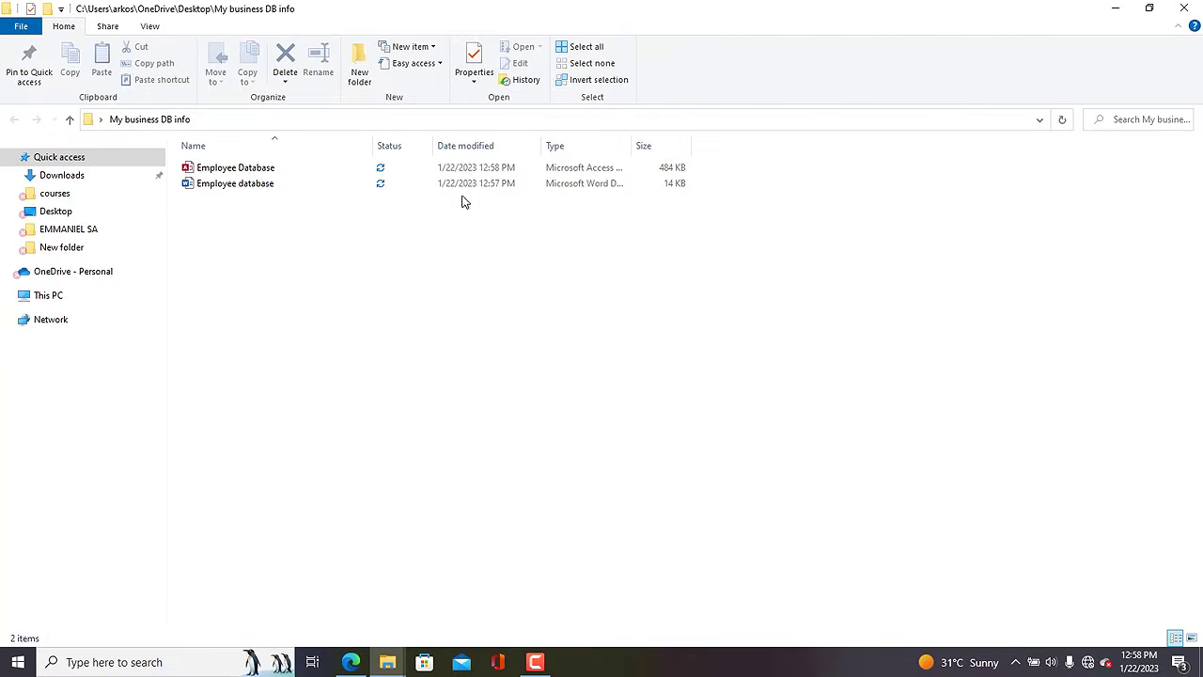
left_click(287, 173)
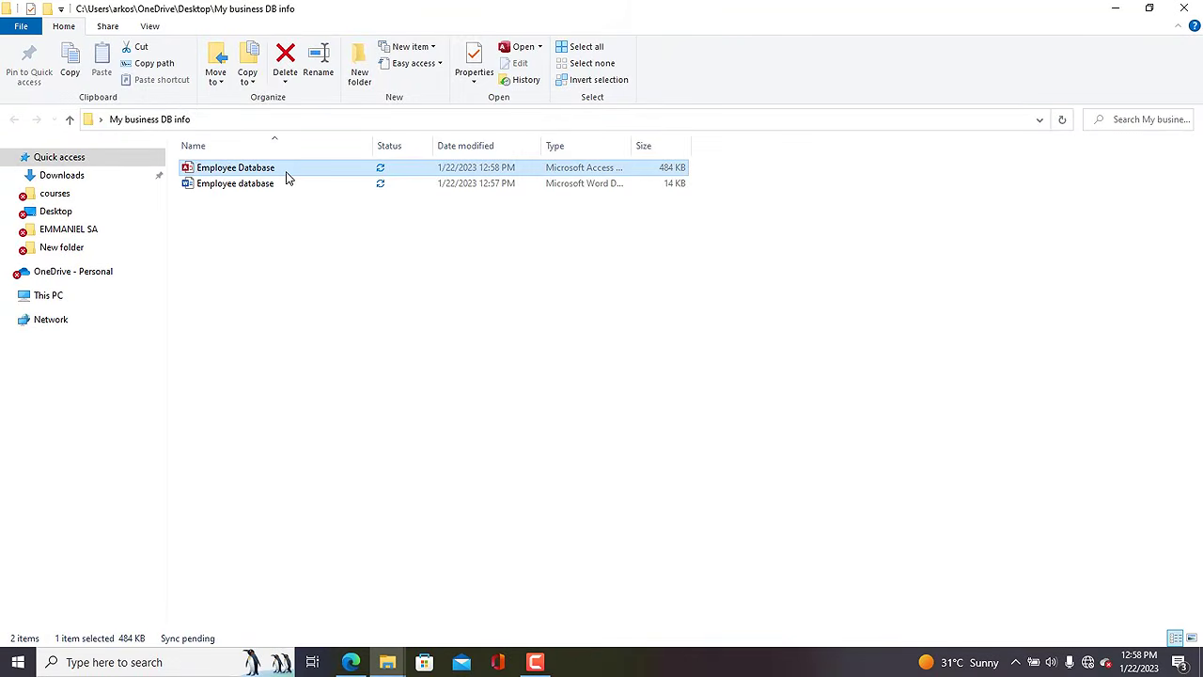
Open Employee Database in Access and enable its disabled content.
double_click(288, 178)
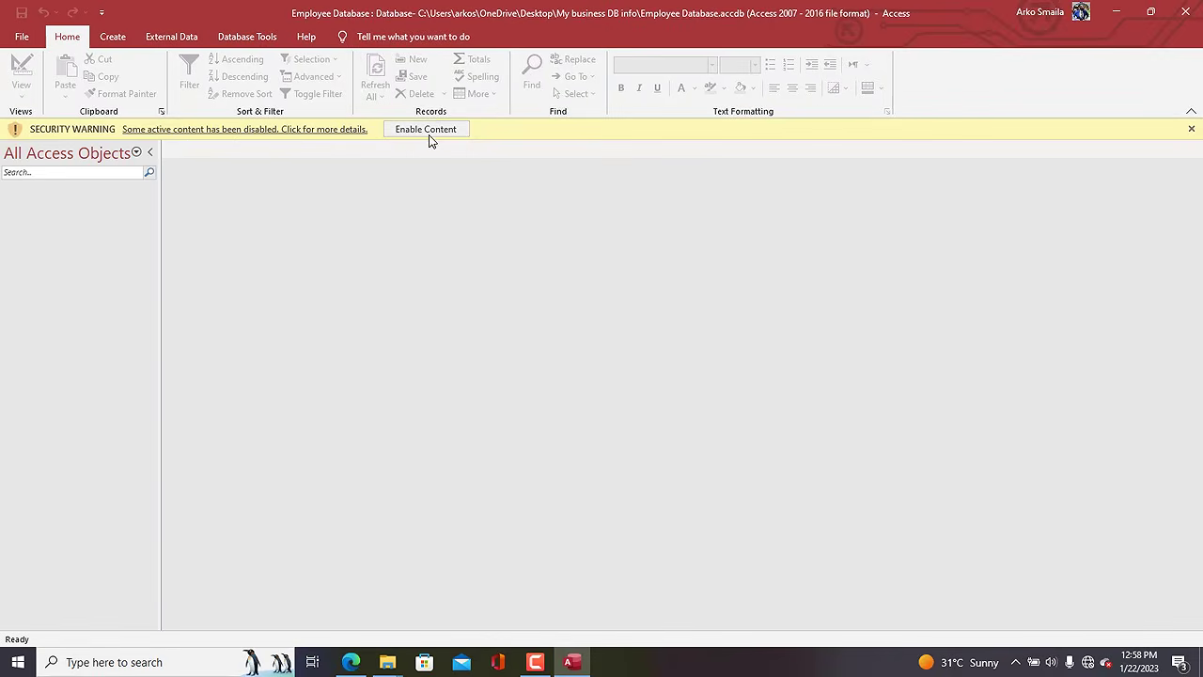
left_click(417, 130)
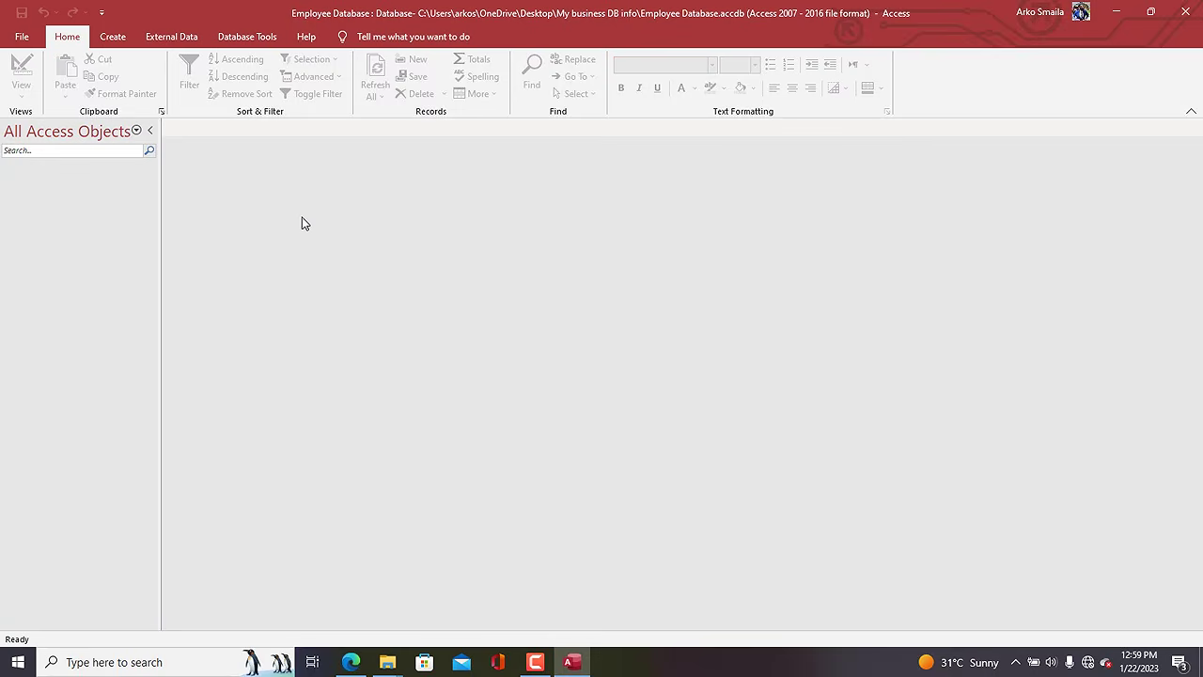
left_click(125, 39)
In a new table design, add Dept_code with field size 4 as the primary key.
left_click(118, 94)
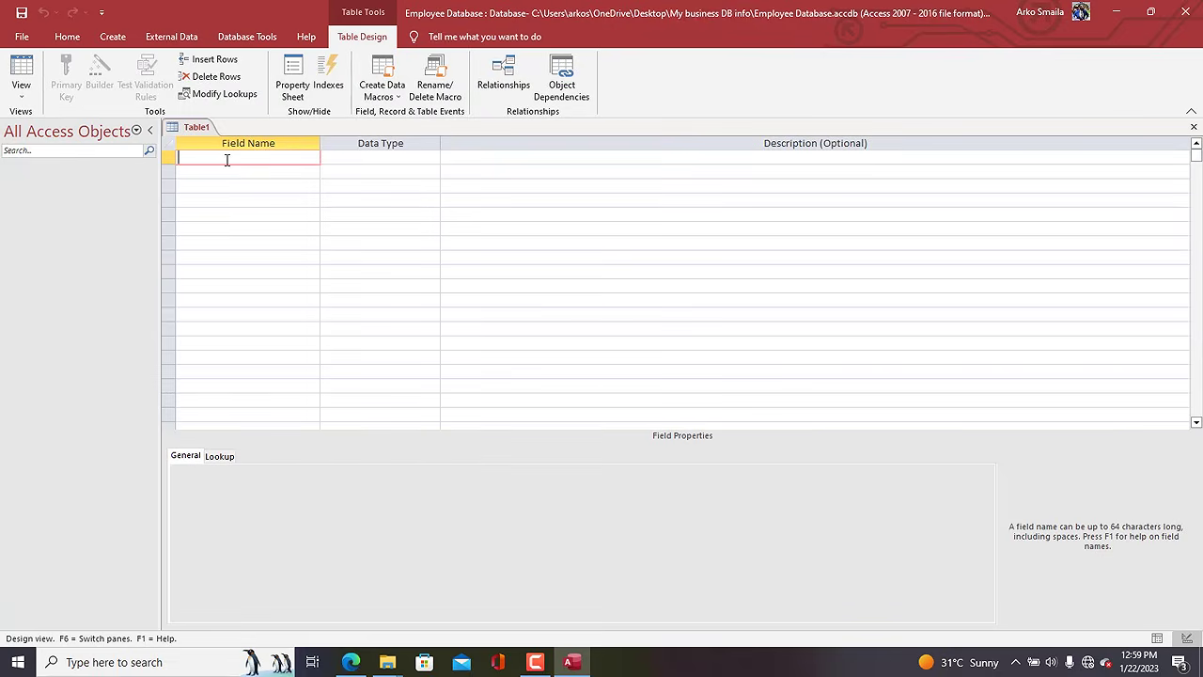
key("Caps_Lock")
type("DEP")
key("BackSpace")
key("BackSpace")
key("Caps_Lock")
type("ept_code")
key("Tab")
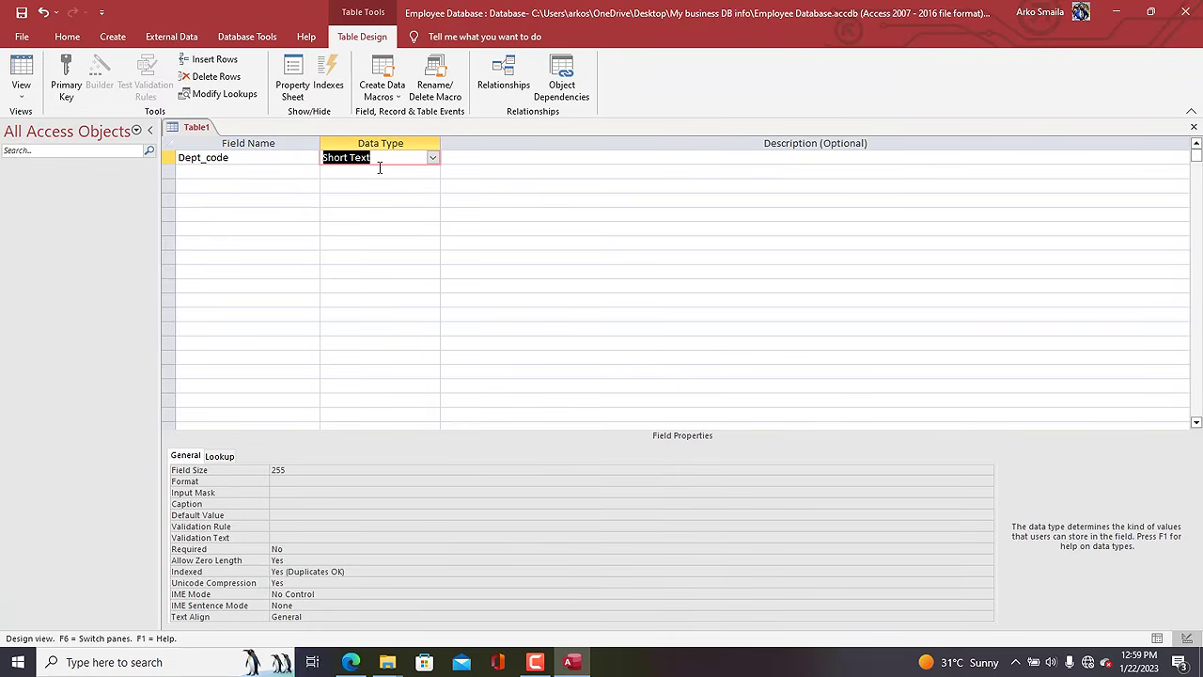
left_click(308, 469)
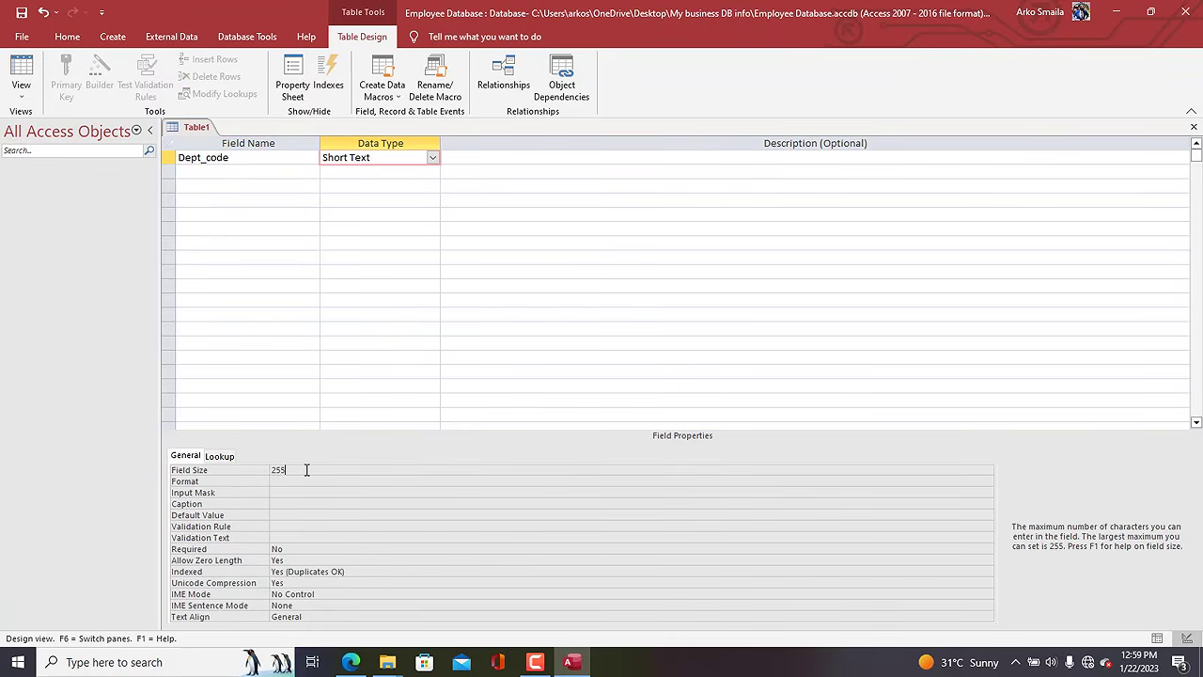
left_click(225, 468)
type("4")
left_click_drag(290, 473, 200, 470)
left_click(170, 158)
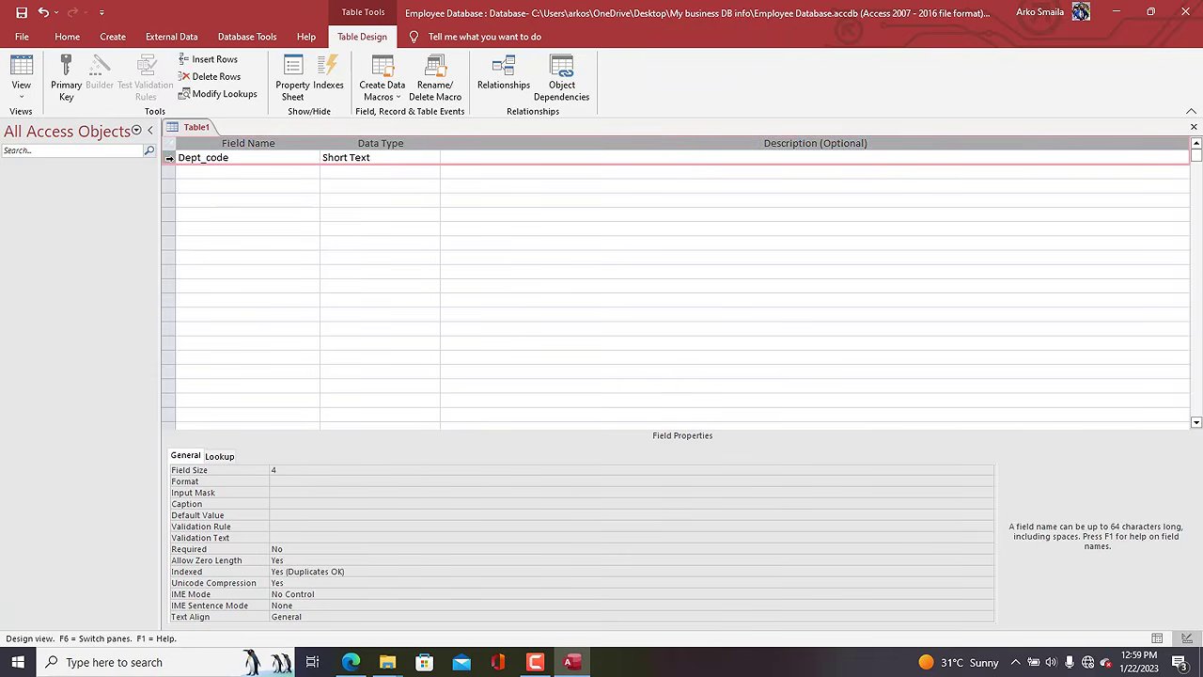
left_click(66, 79)
Add a Dept_name Short Text field with field size 30.
left_click(199, 173)
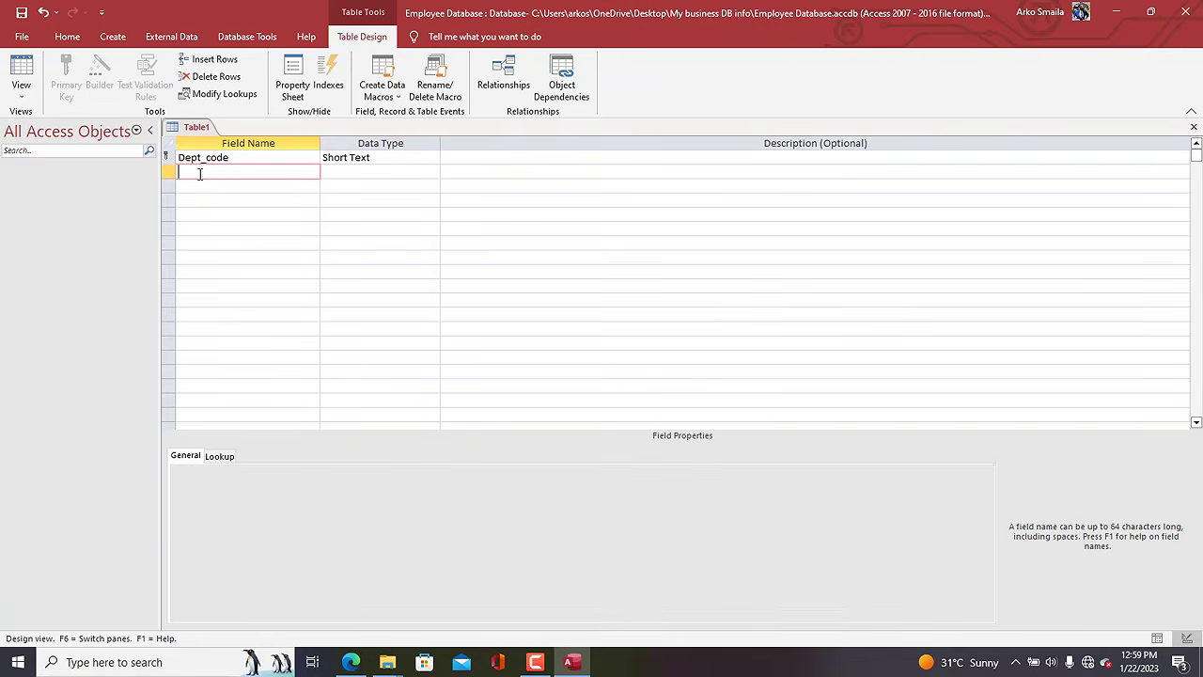
type("Dept_name")
key("Tab")
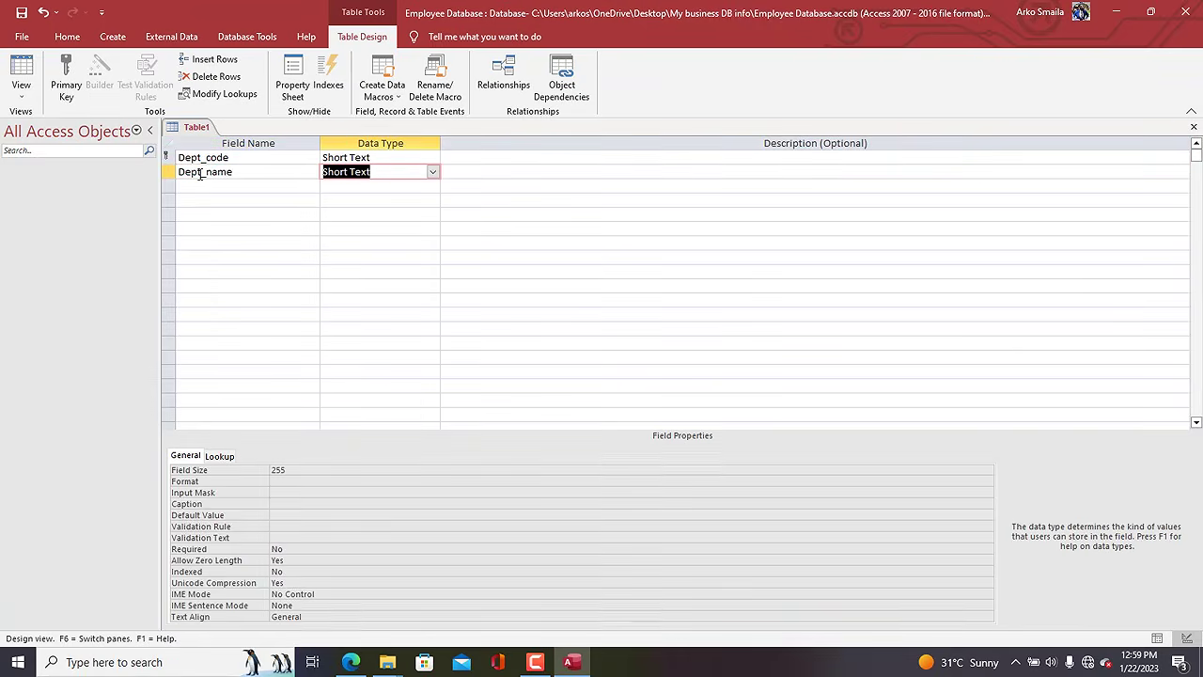
double_click(297, 471)
type("30")
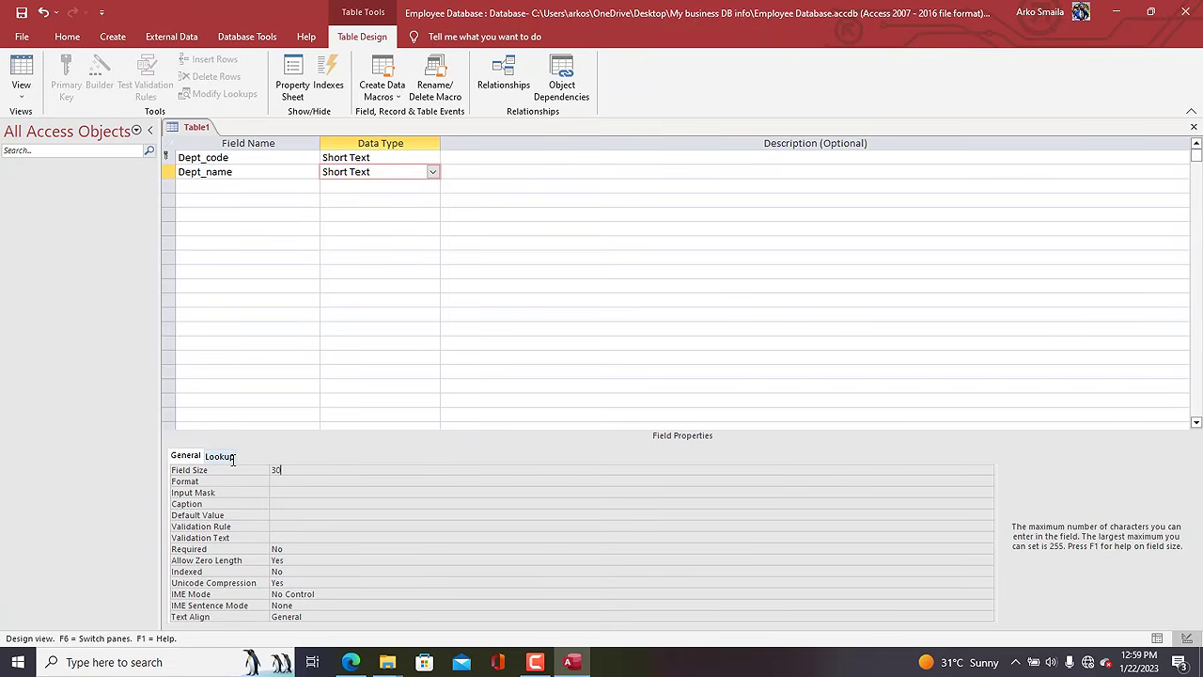
left_click(195, 127)
left_click(301, 157)
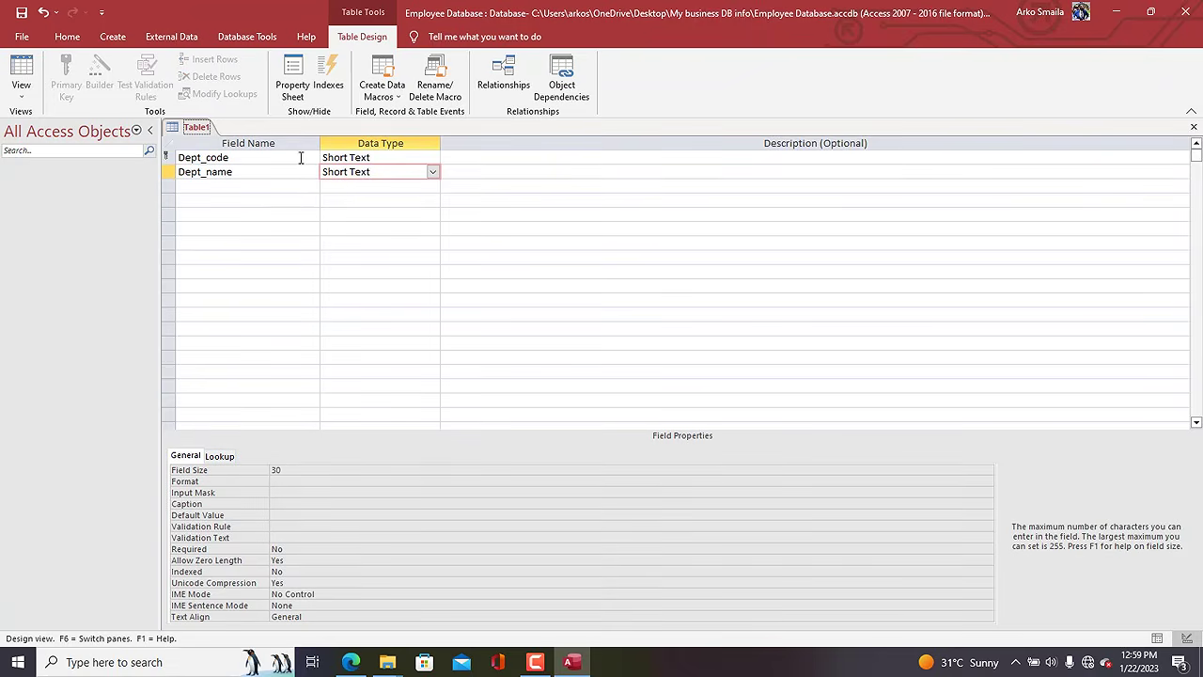
left_click(171, 172)
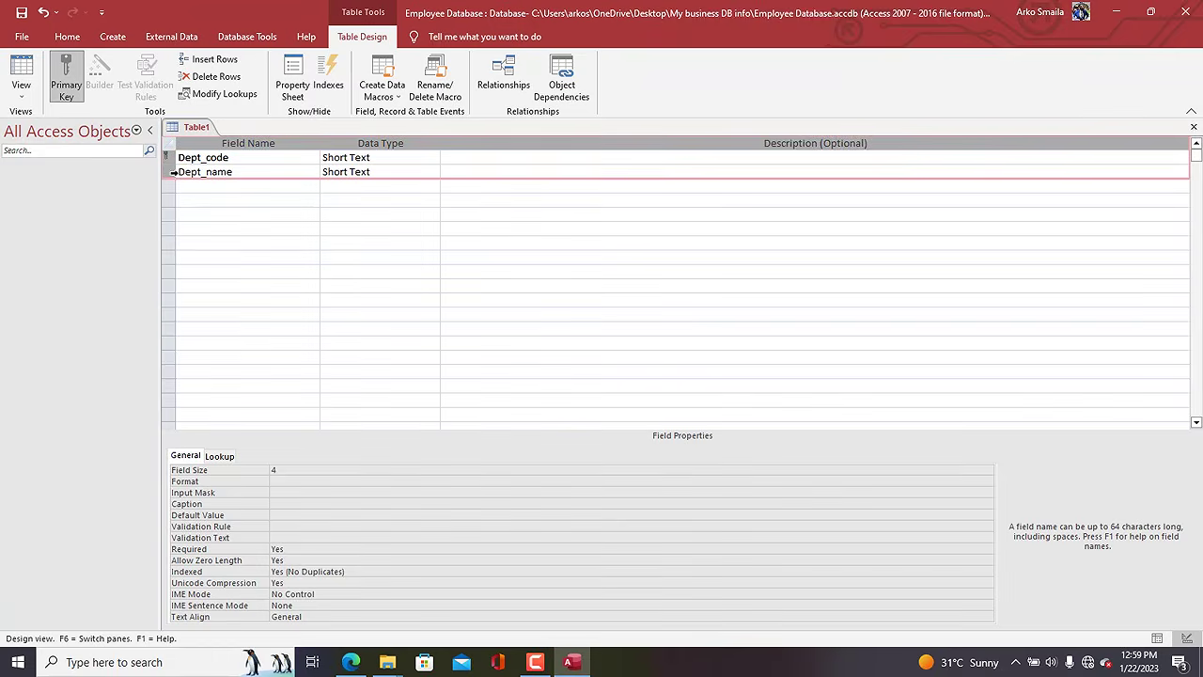
left_click(193, 186)
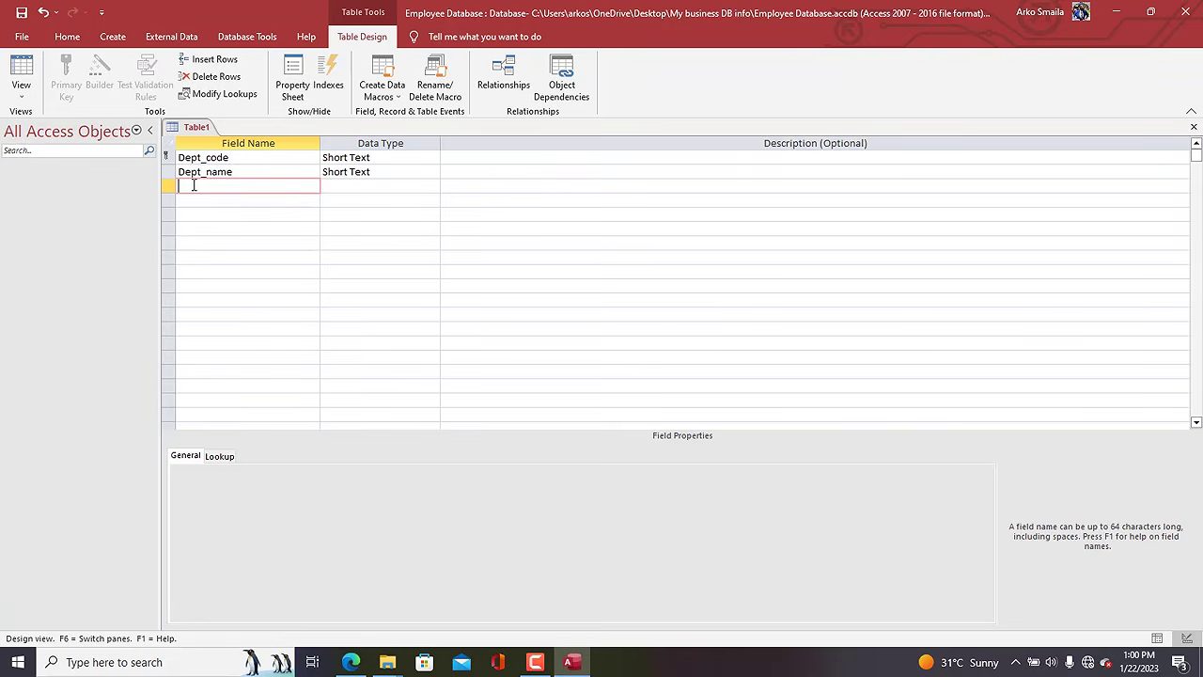
Save the new table as 'Departments'.
right_click(206, 131)
left_click(213, 133)
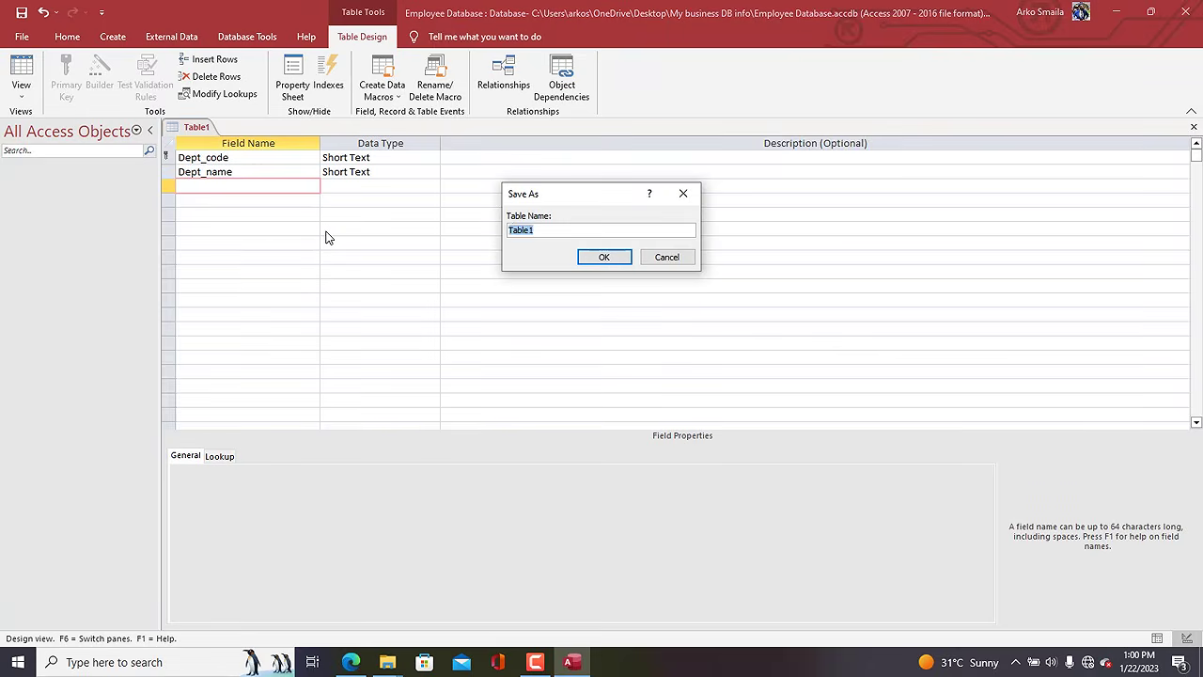
type("Departments")
key("Return")
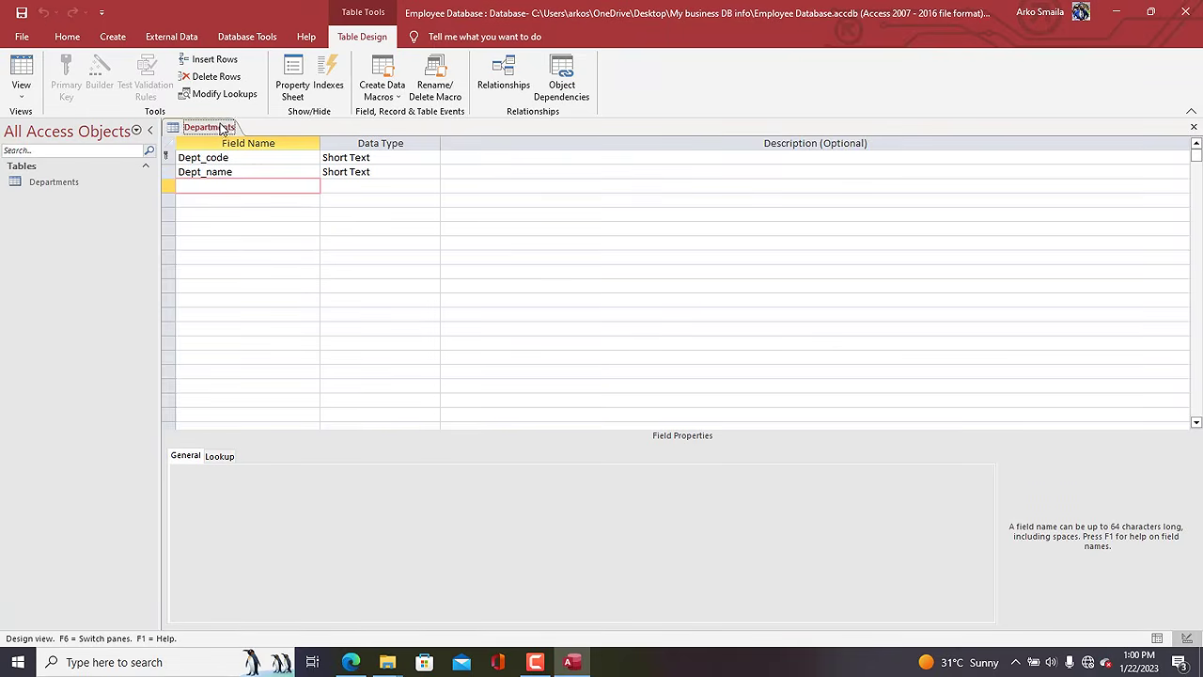
right_click(223, 128)
left_click(235, 139)
Close two extra File Explorer windows and bring up the My business DB info folder.
mouse_move(390, 663)
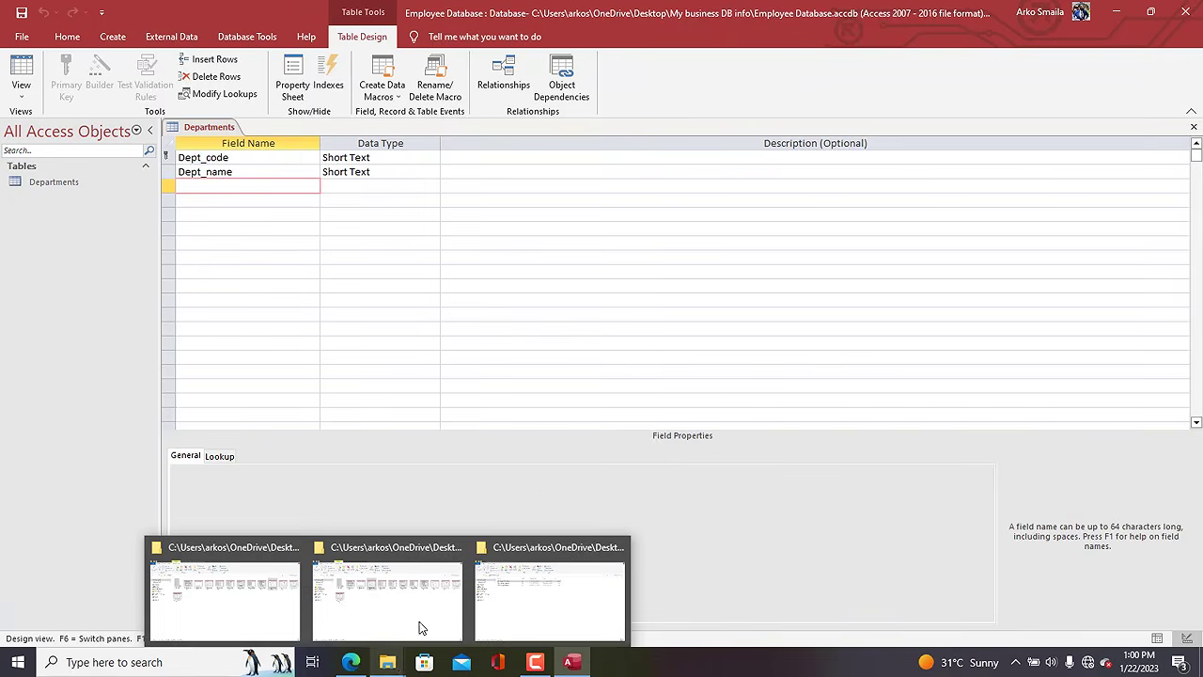
left_click(457, 553)
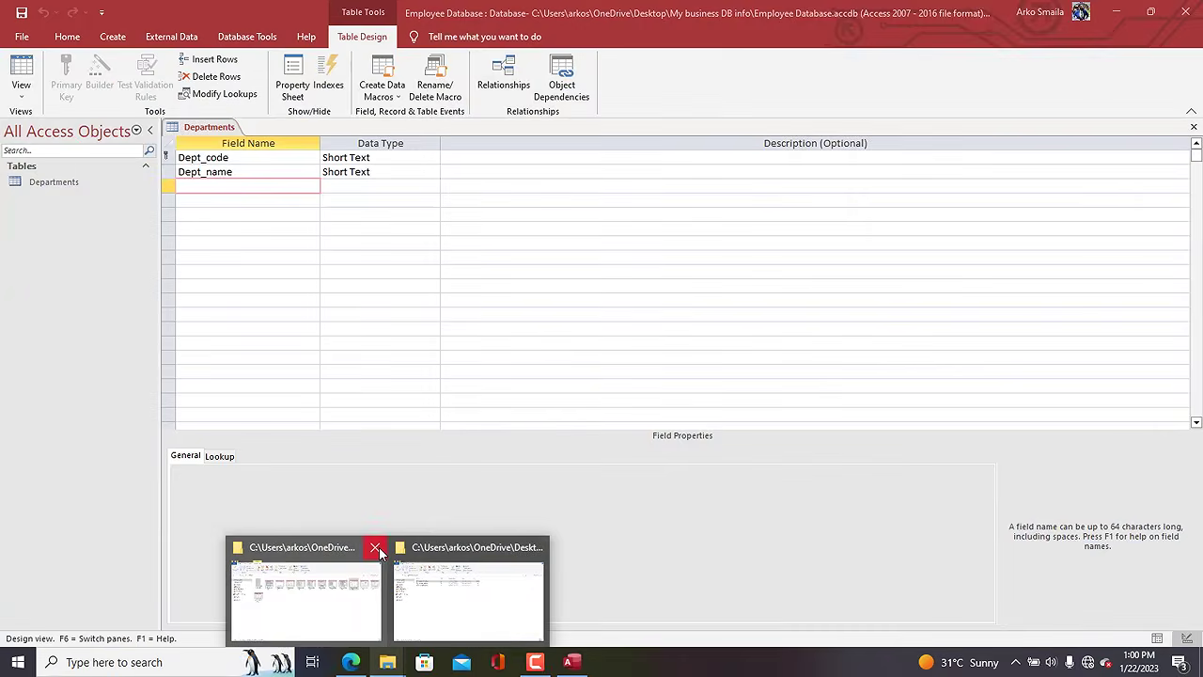
left_click(368, 547)
left_click(419, 616)
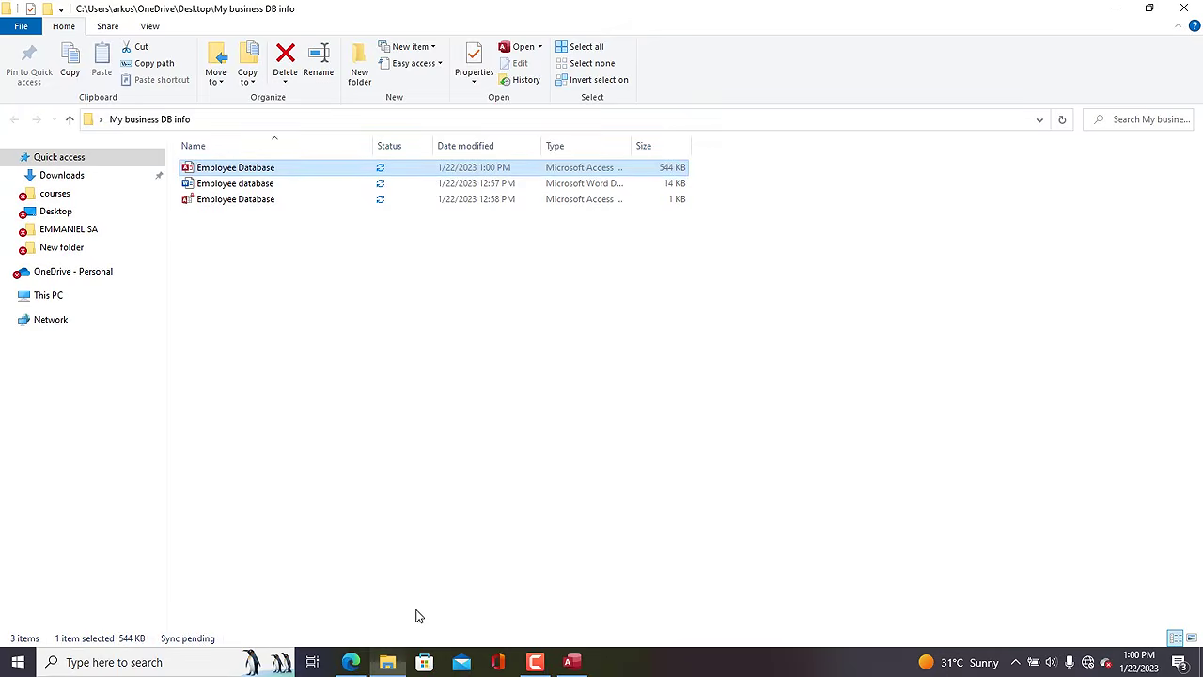
Open the Employee database Word document and read its six-item modules list.
double_click(288, 185)
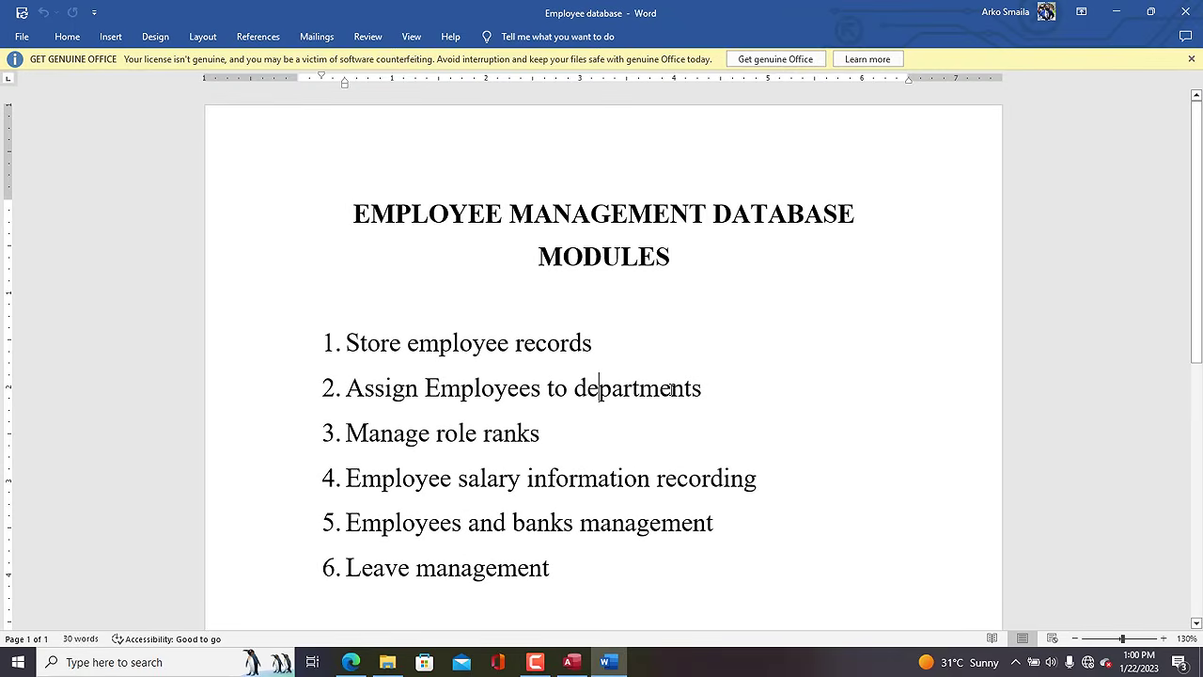
left_click_drag(706, 392, 361, 395)
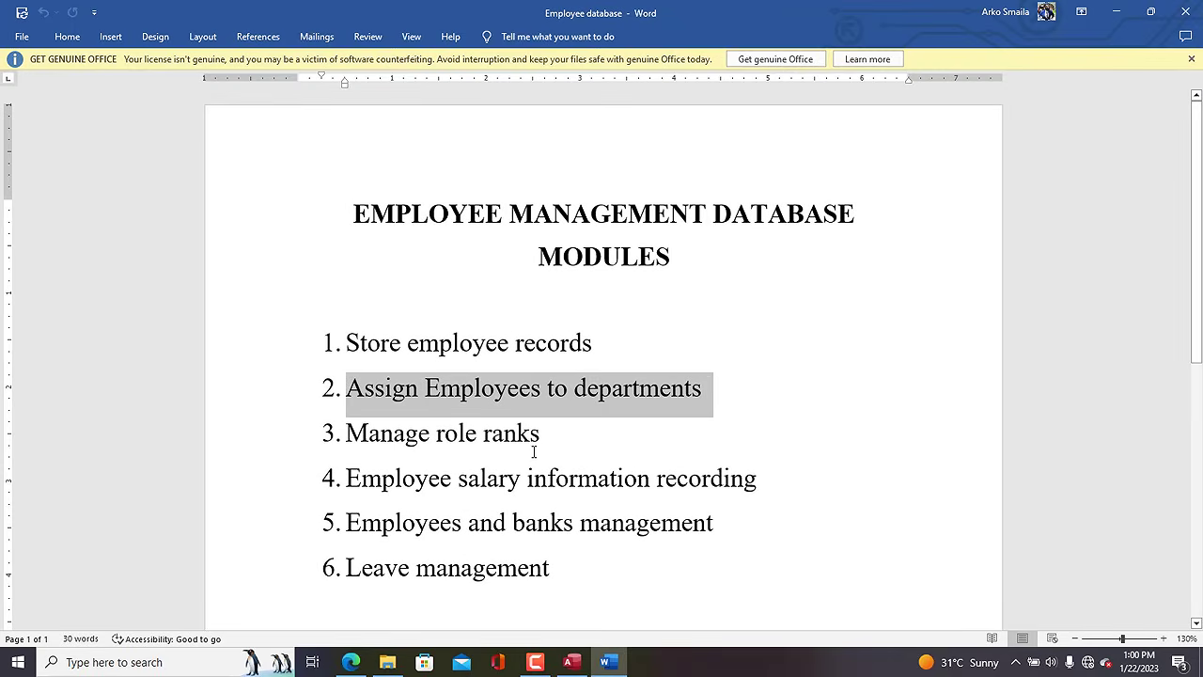
left_click(593, 449)
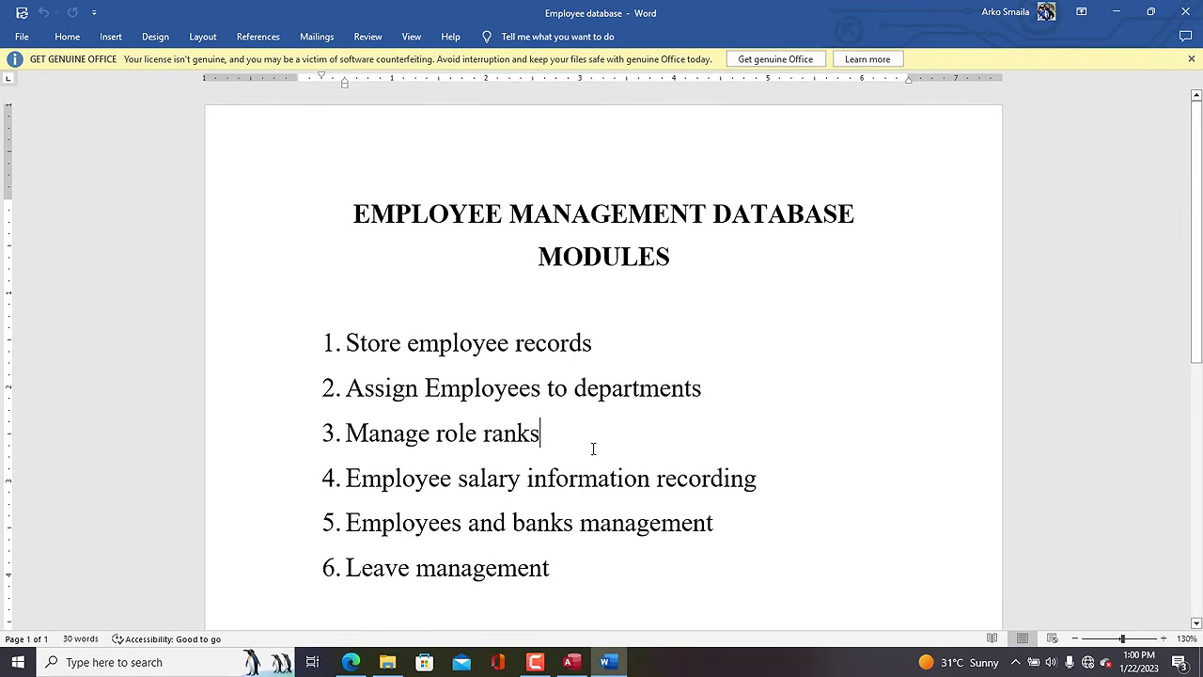
left_click(757, 487)
left_click(711, 569)
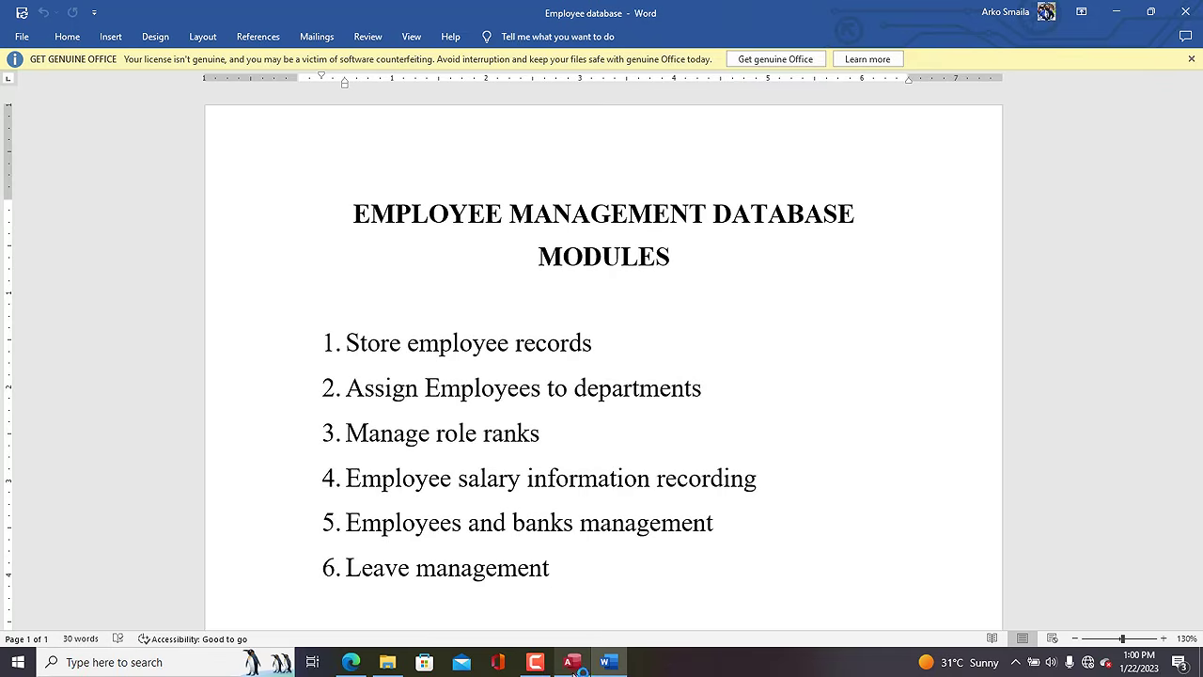
Back in Access, save and close the Departments table design.
mouse_move(575, 665)
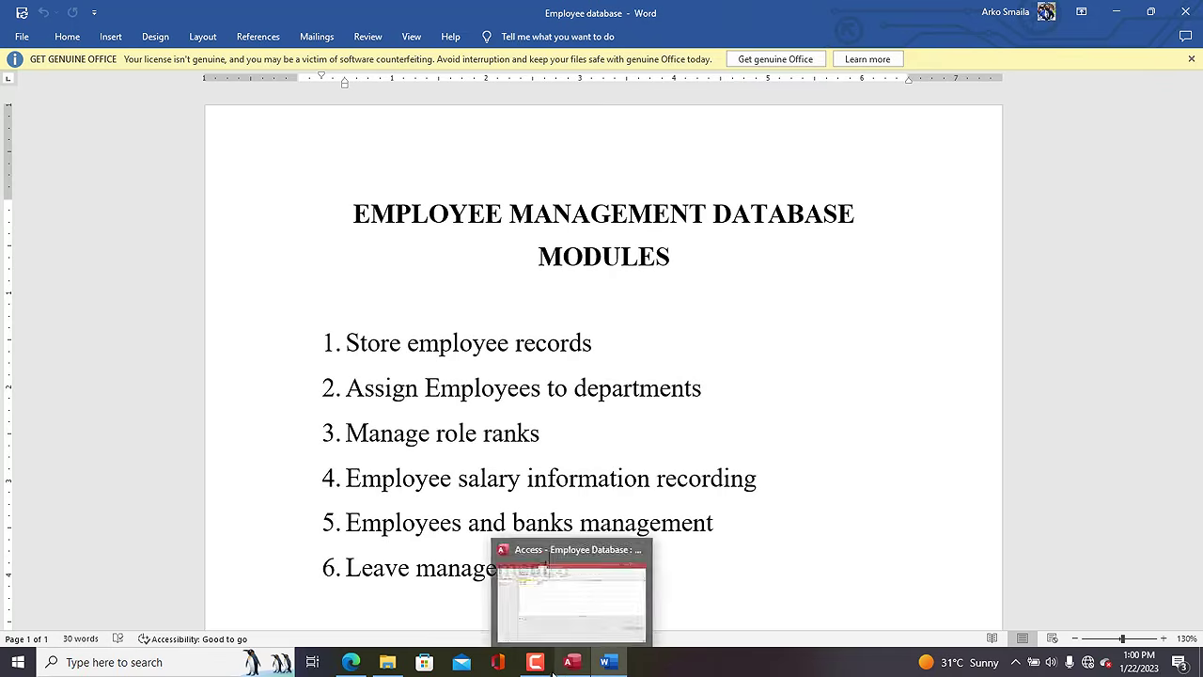
left_click(567, 624)
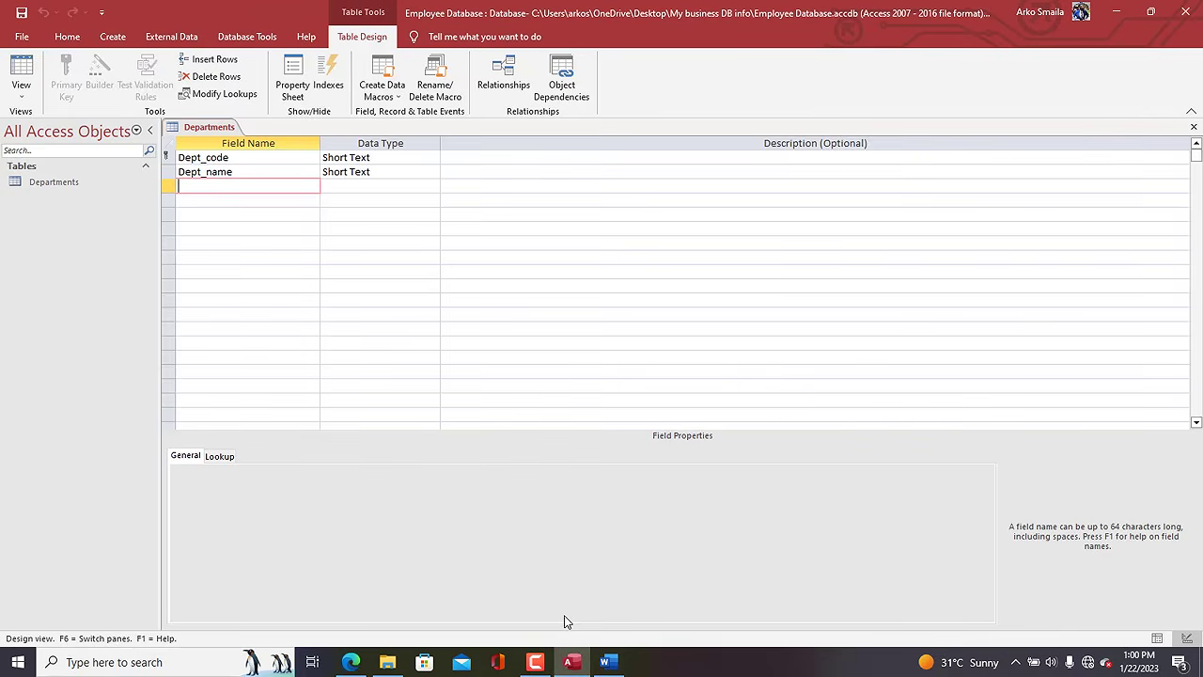
right_click(191, 132)
left_click(205, 137)
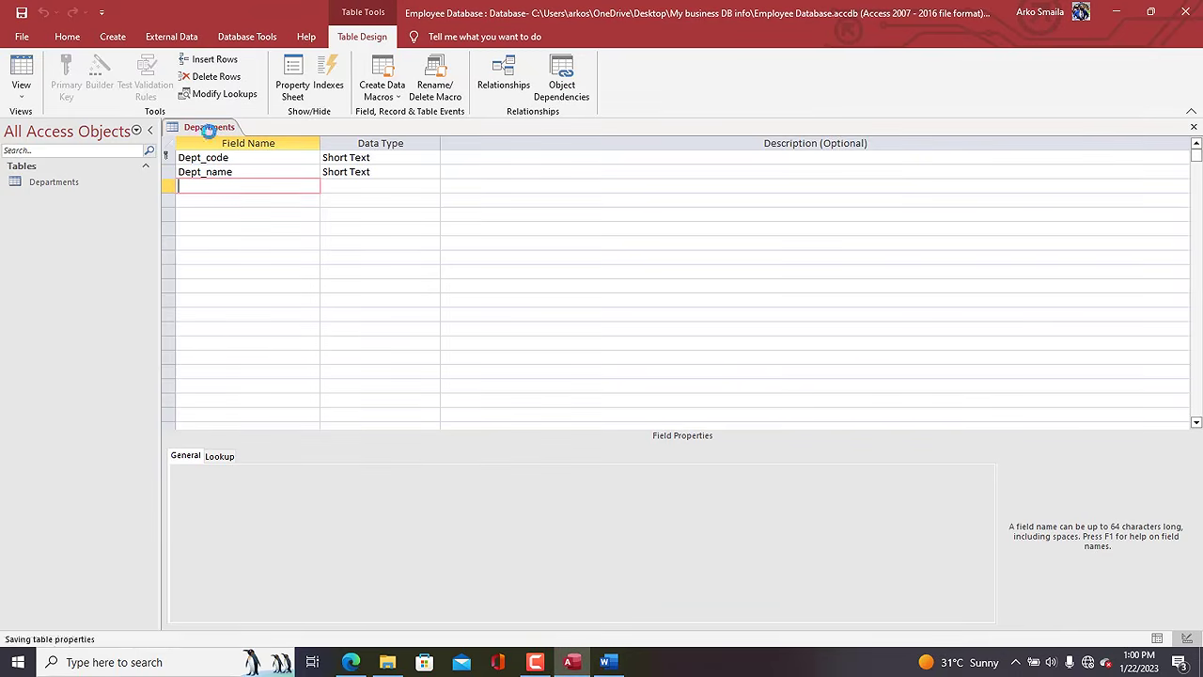
right_click(204, 134)
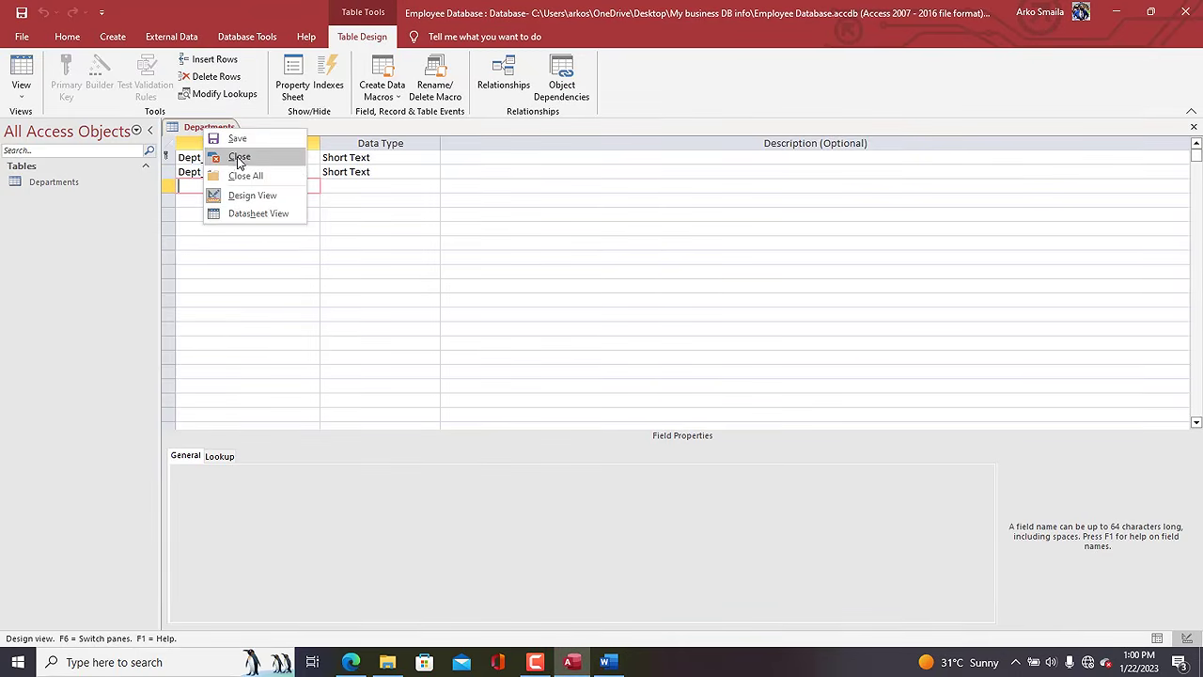
left_click(216, 157)
Start a new table design with Bank_ID as an AutoNumber primary key.
left_click(122, 41)
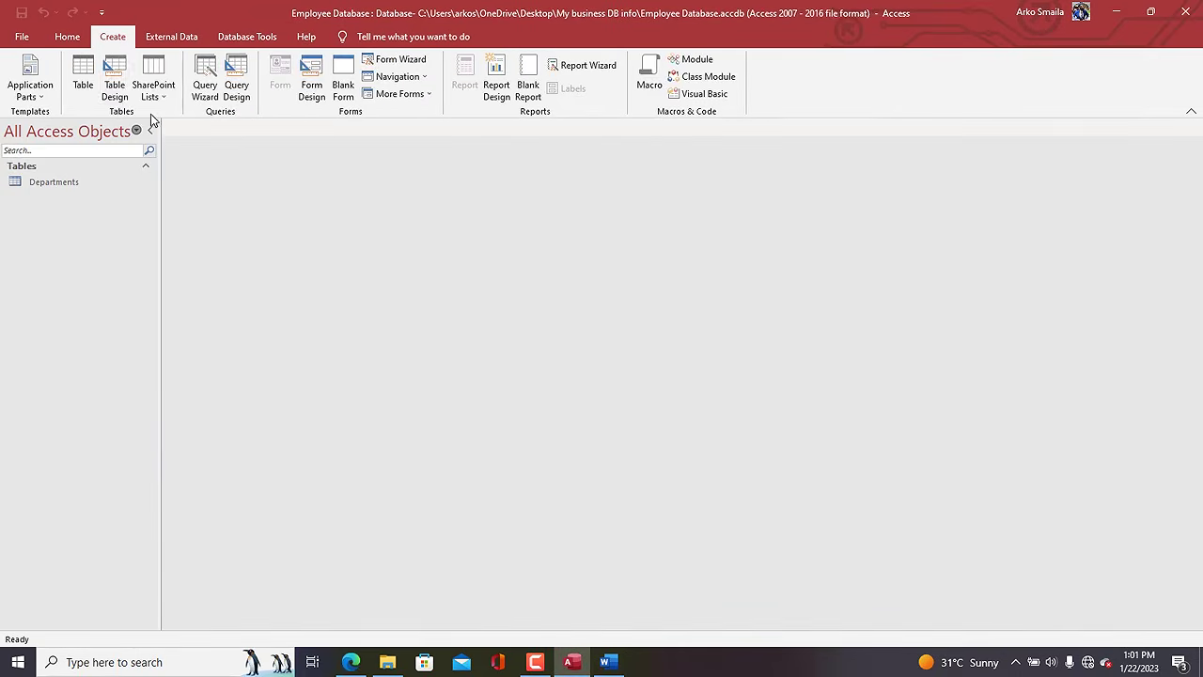
left_click(115, 77)
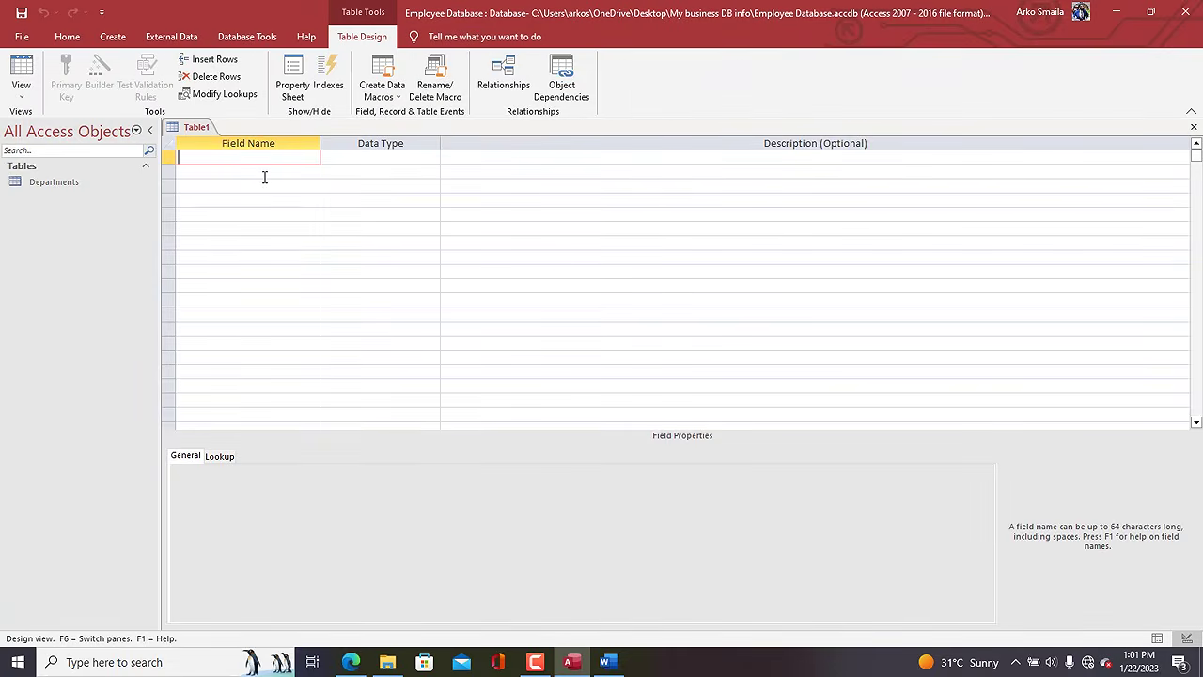
type("Bank_ID")
key("Tab")
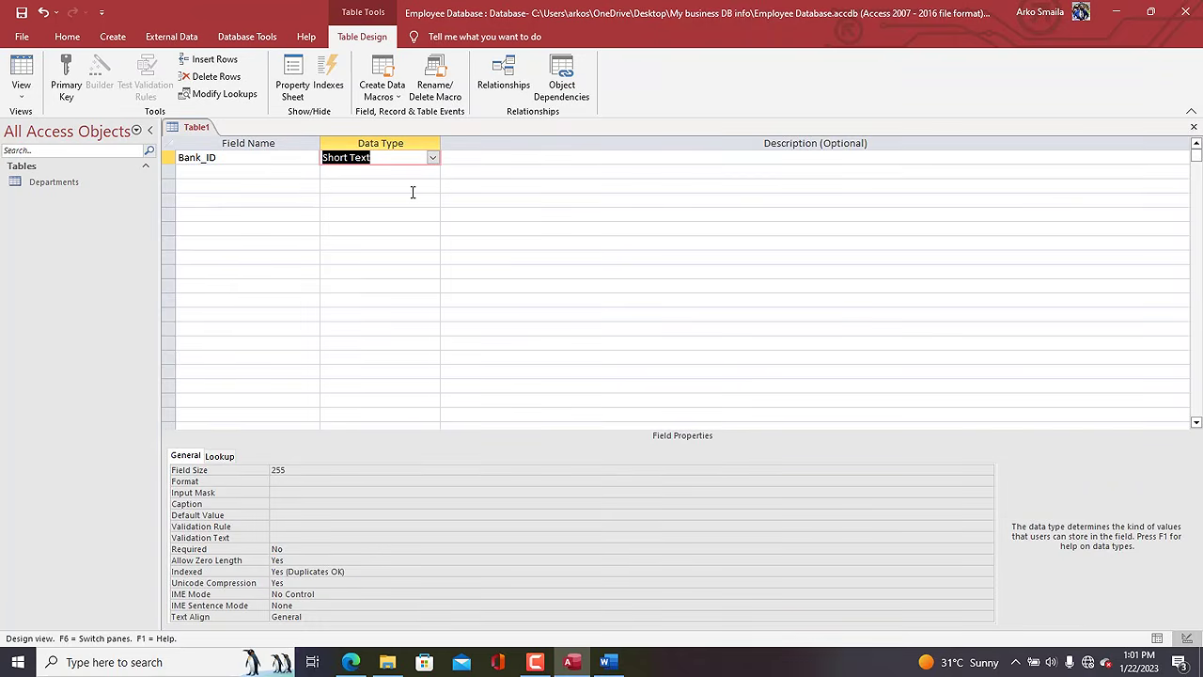
type("autoNumber")
left_click(169, 157)
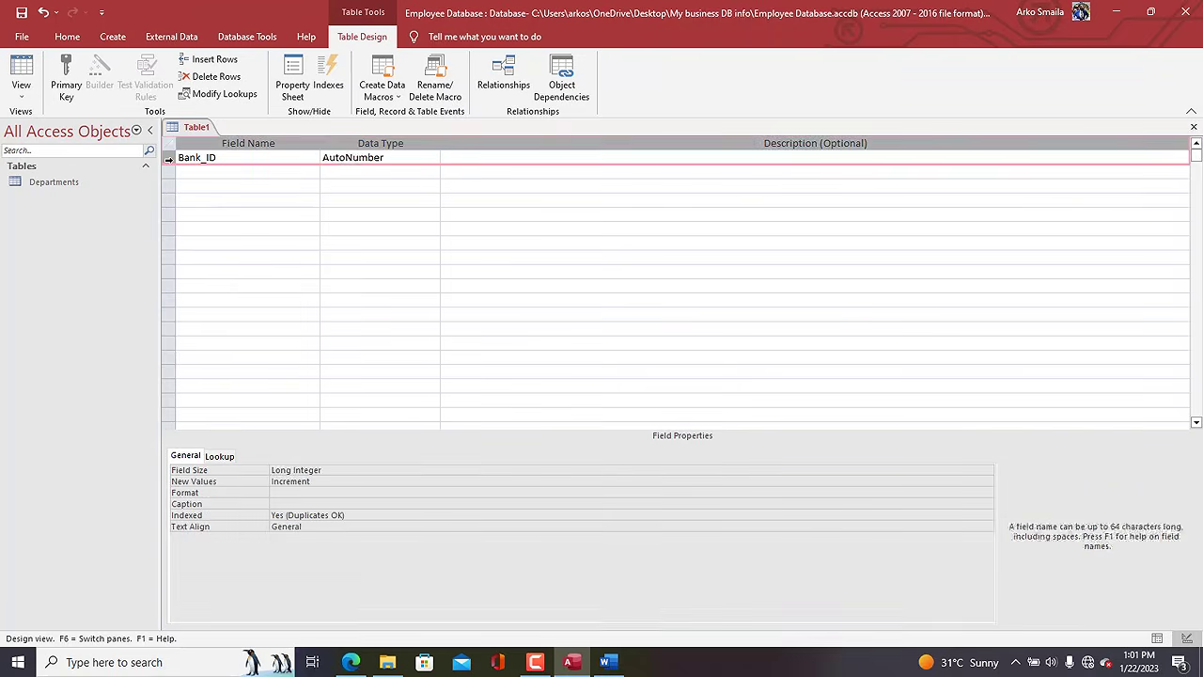
left_click(68, 101)
Add Short Text fields Bank, sort_code and Branch.
left_click(212, 173)
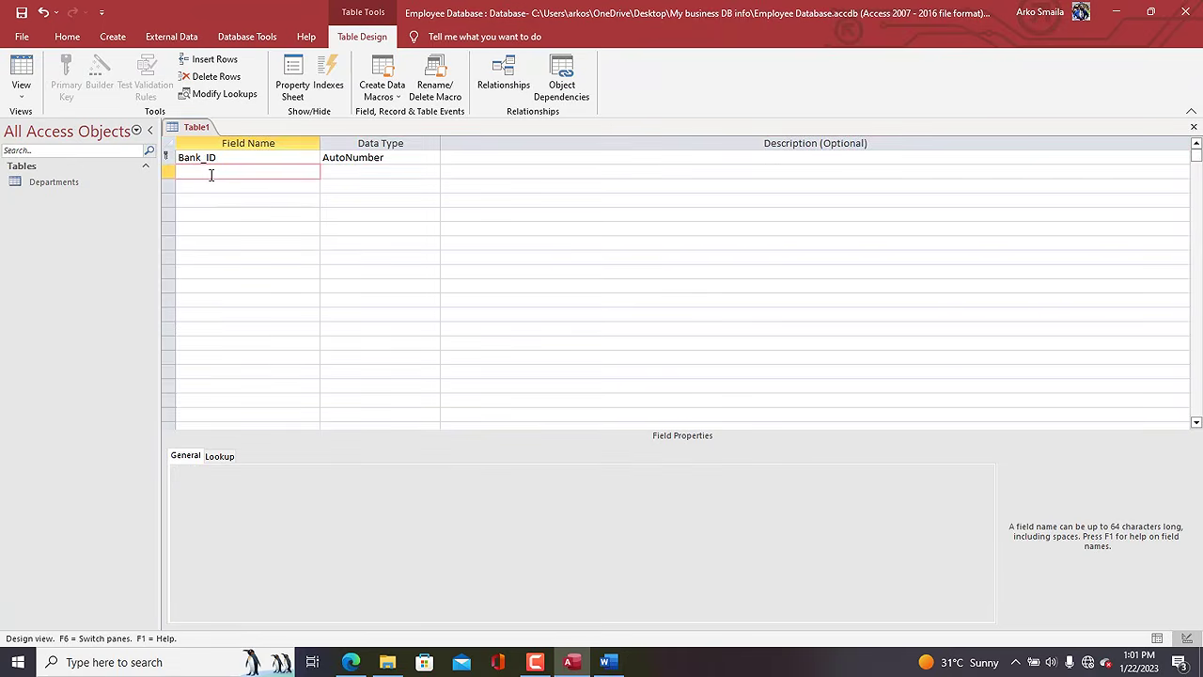
type("Bank")
key("Tab")
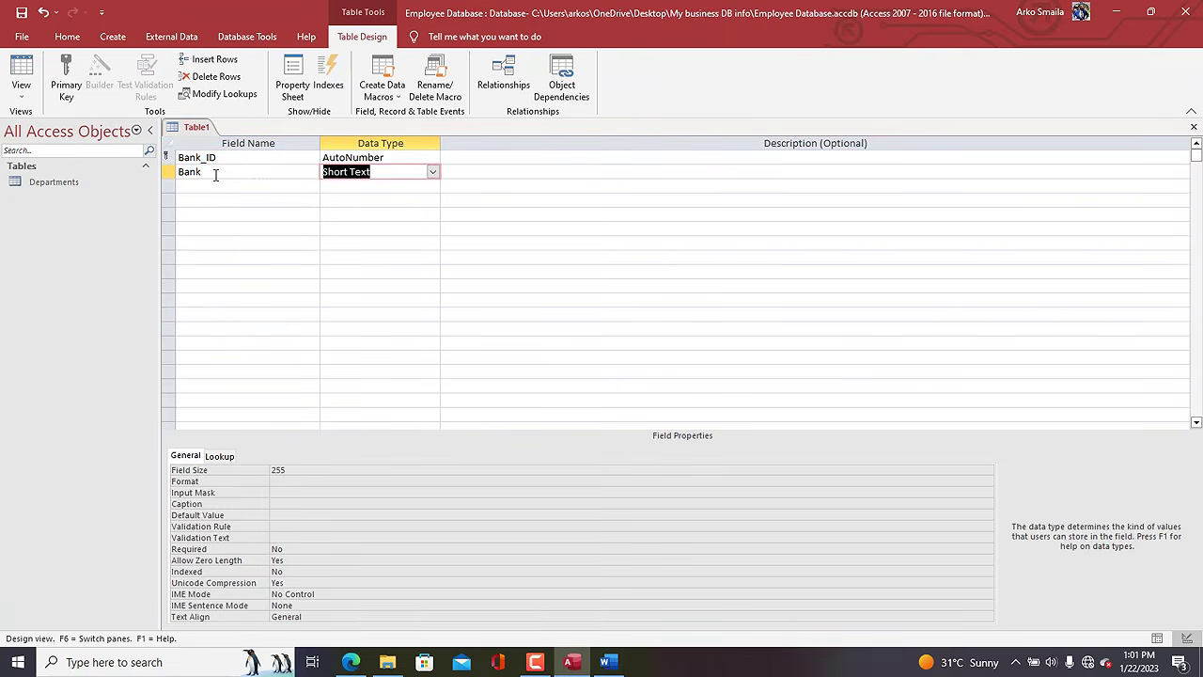
left_click(279, 469)
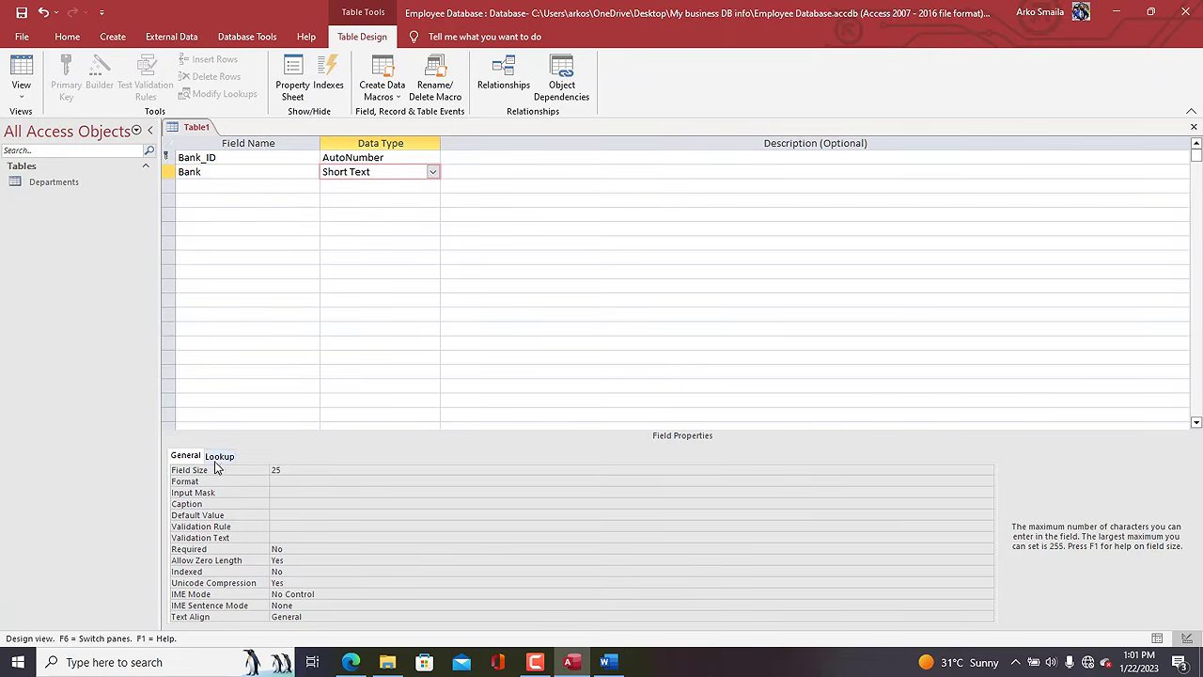
left_click(214, 188)
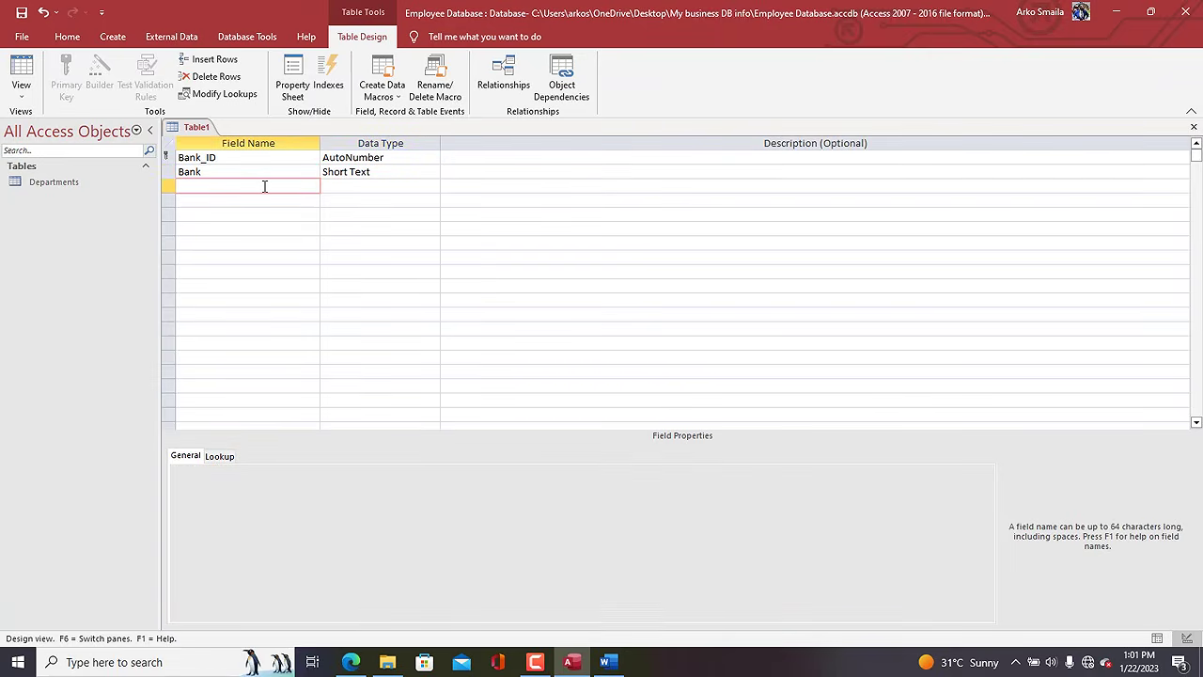
type("sort_code")
key("Return")
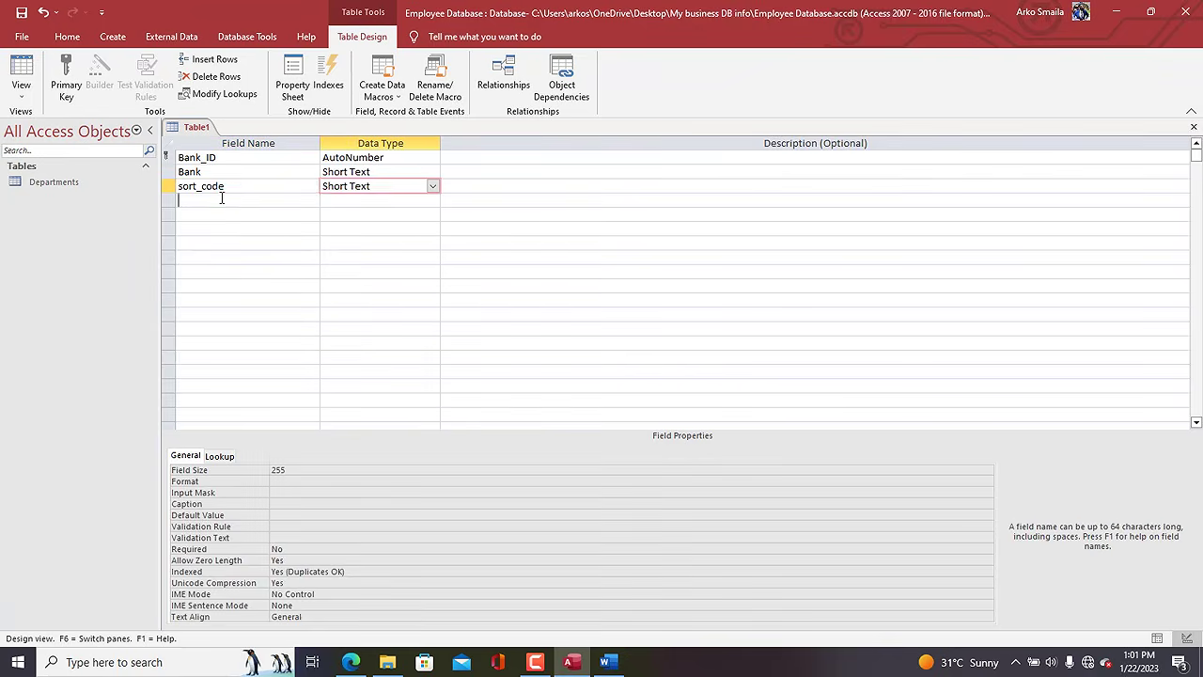
left_click(221, 198)
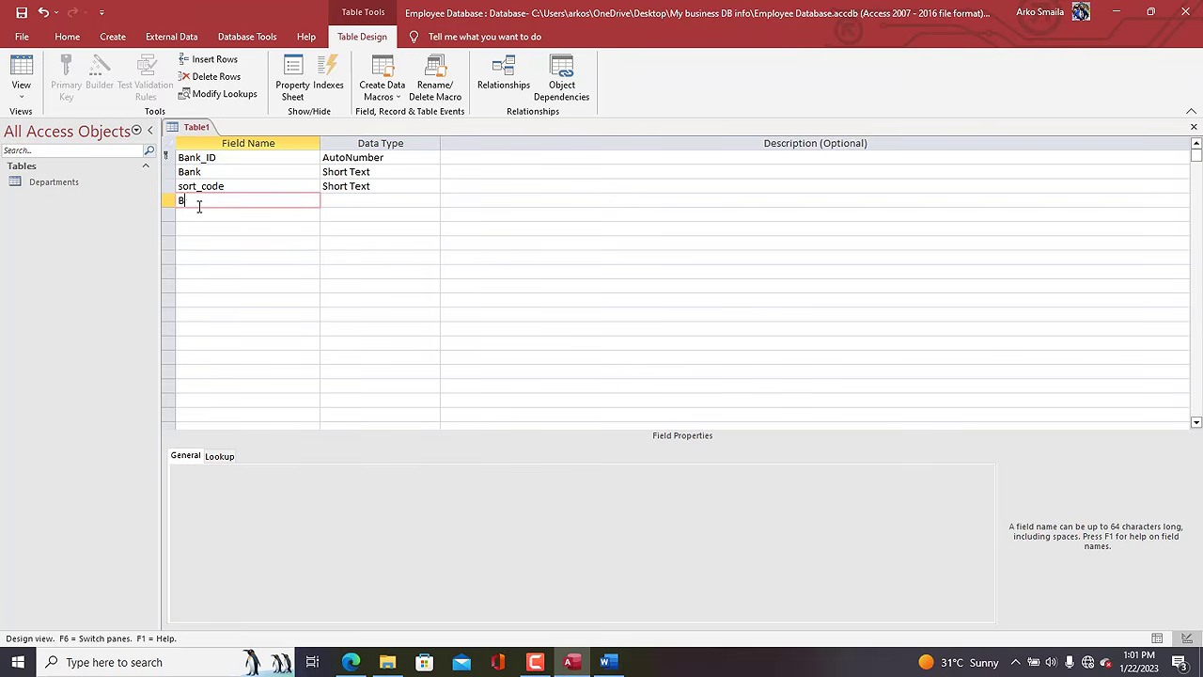
type("Branch")
key("Return")
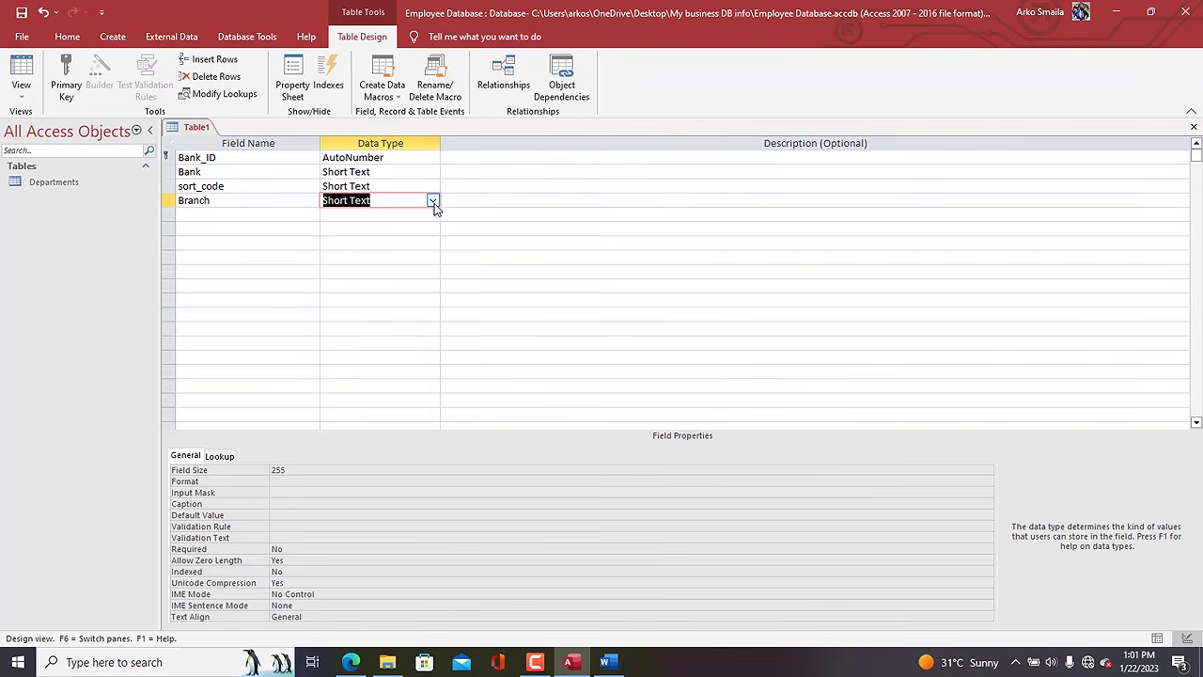
left_click(394, 201)
Save the table as 'Banks' and close all open tables.
left_click(188, 133)
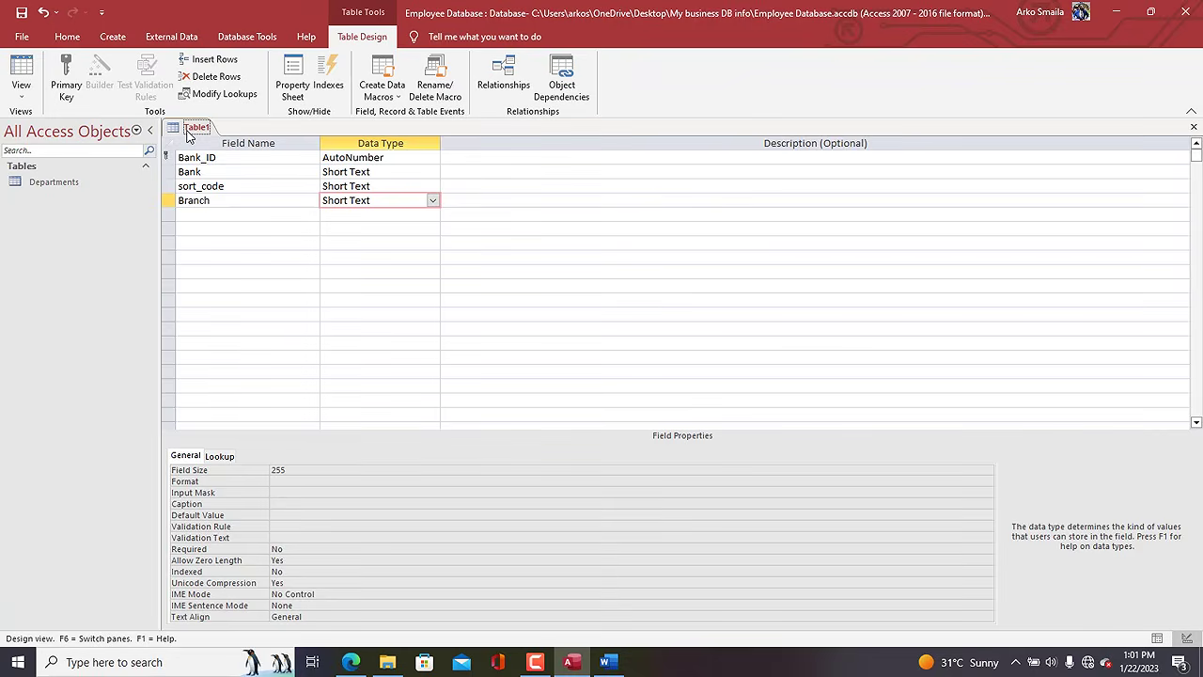
right_click(188, 132)
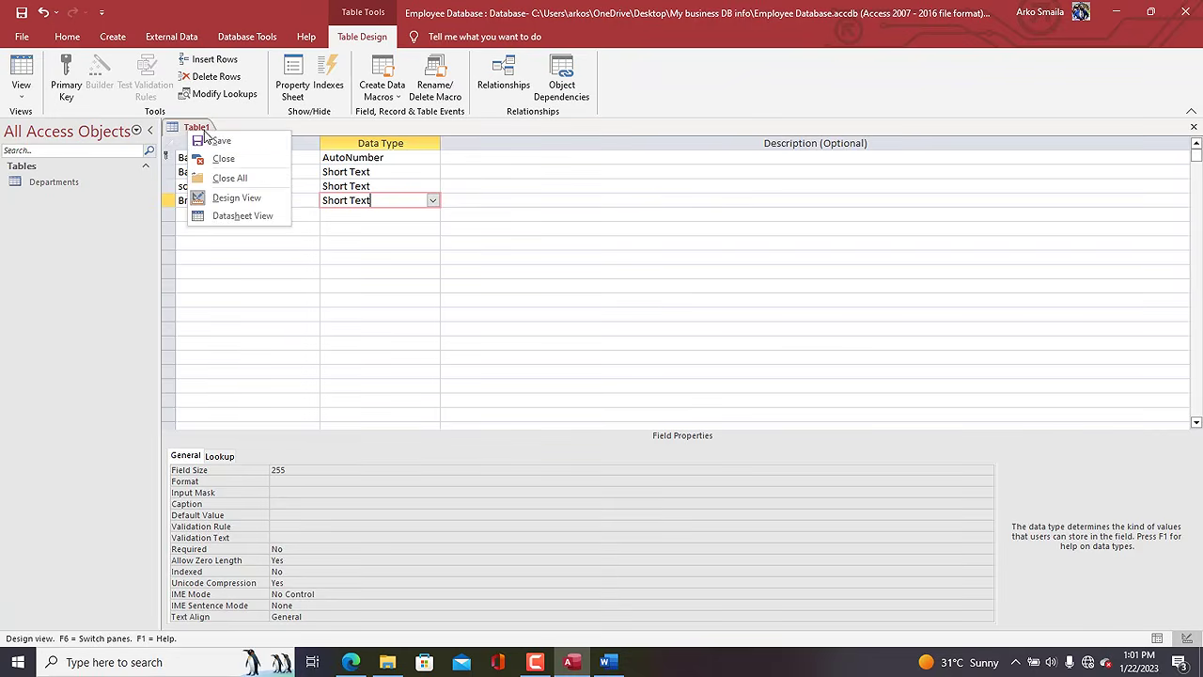
left_click(223, 141)
type("B")
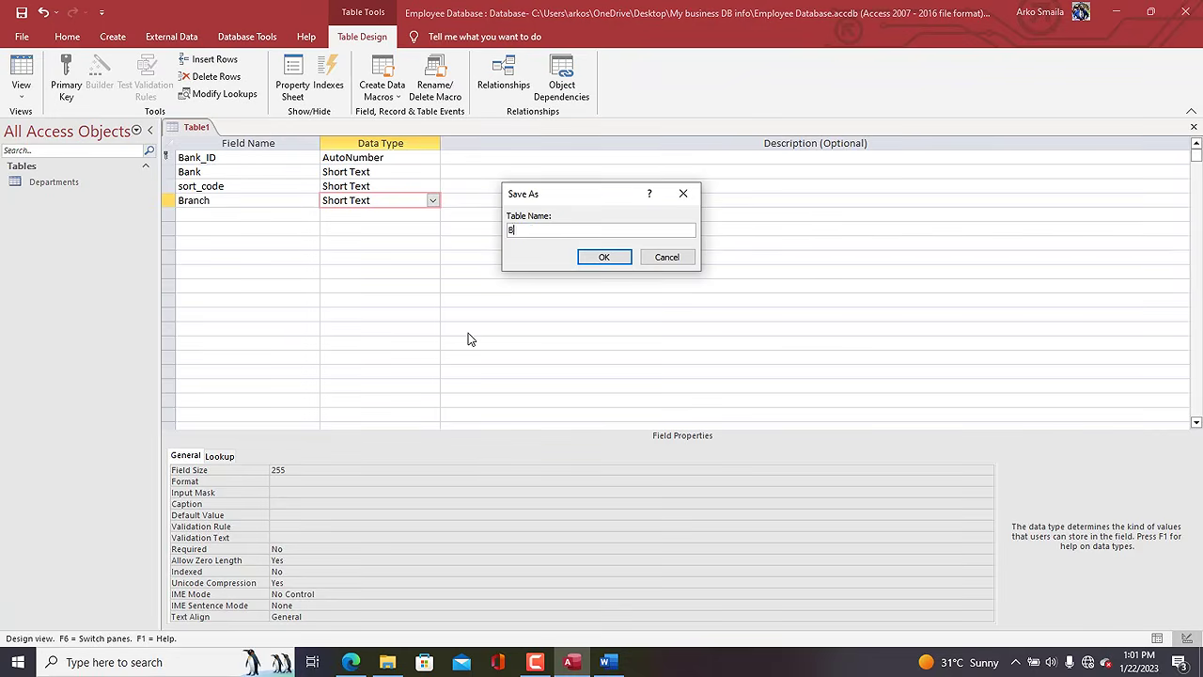
type("anks")
key("Return")
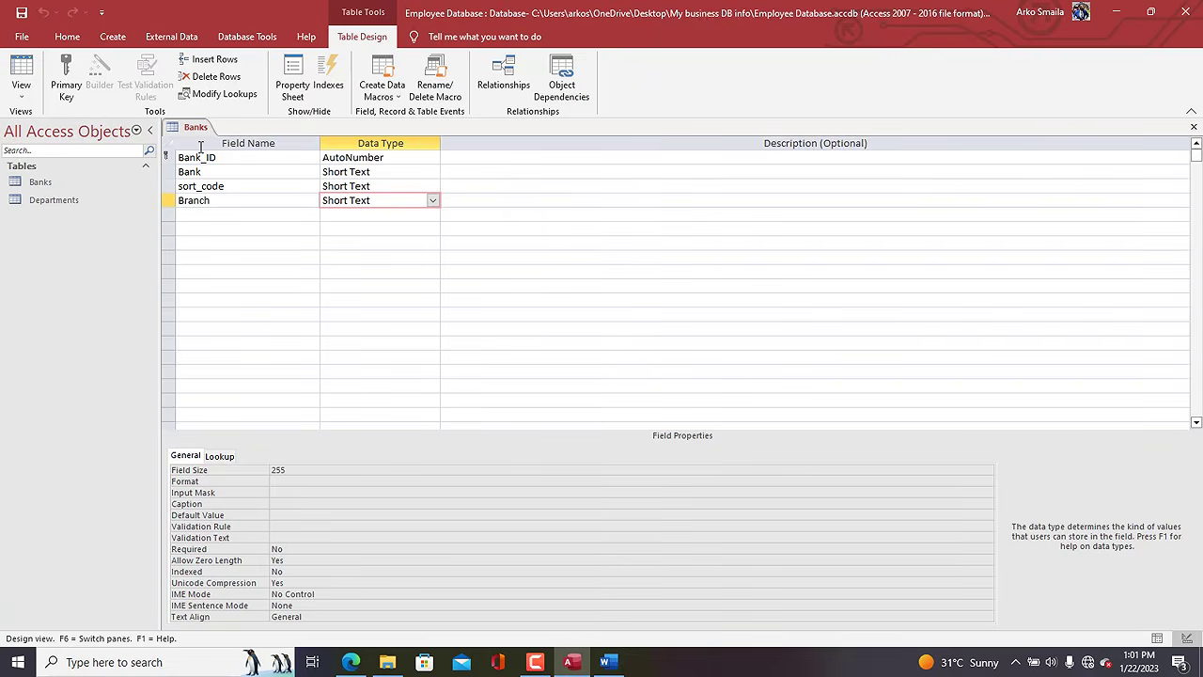
right_click(185, 134)
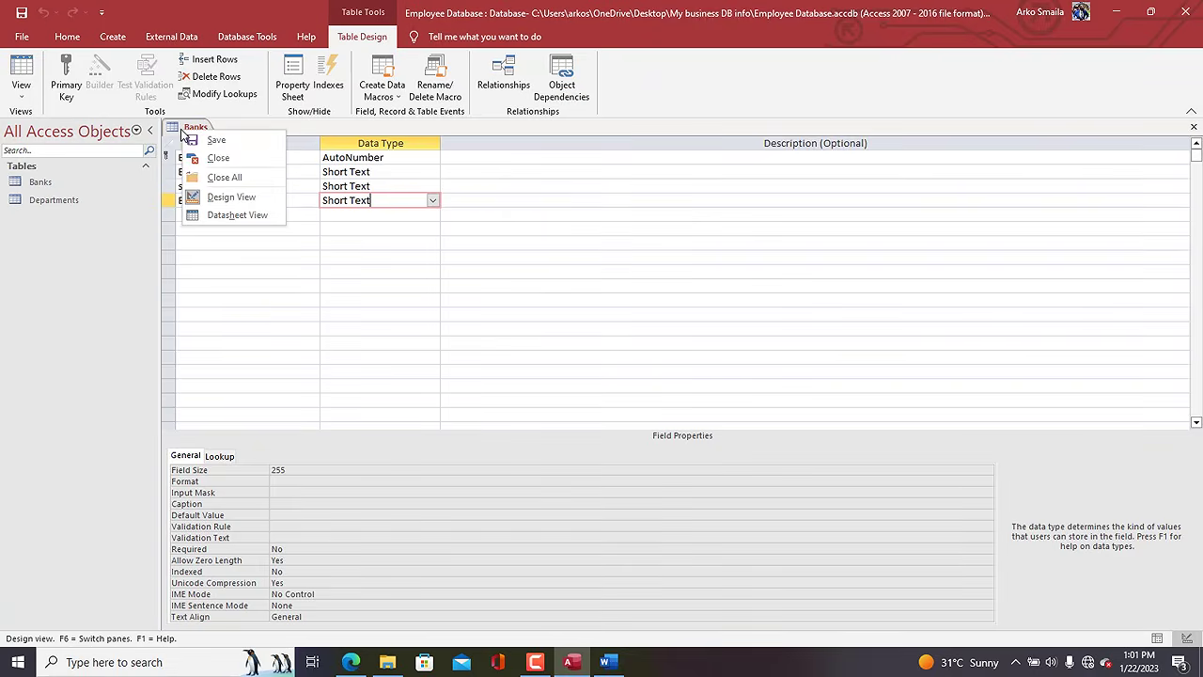
left_click(216, 175)
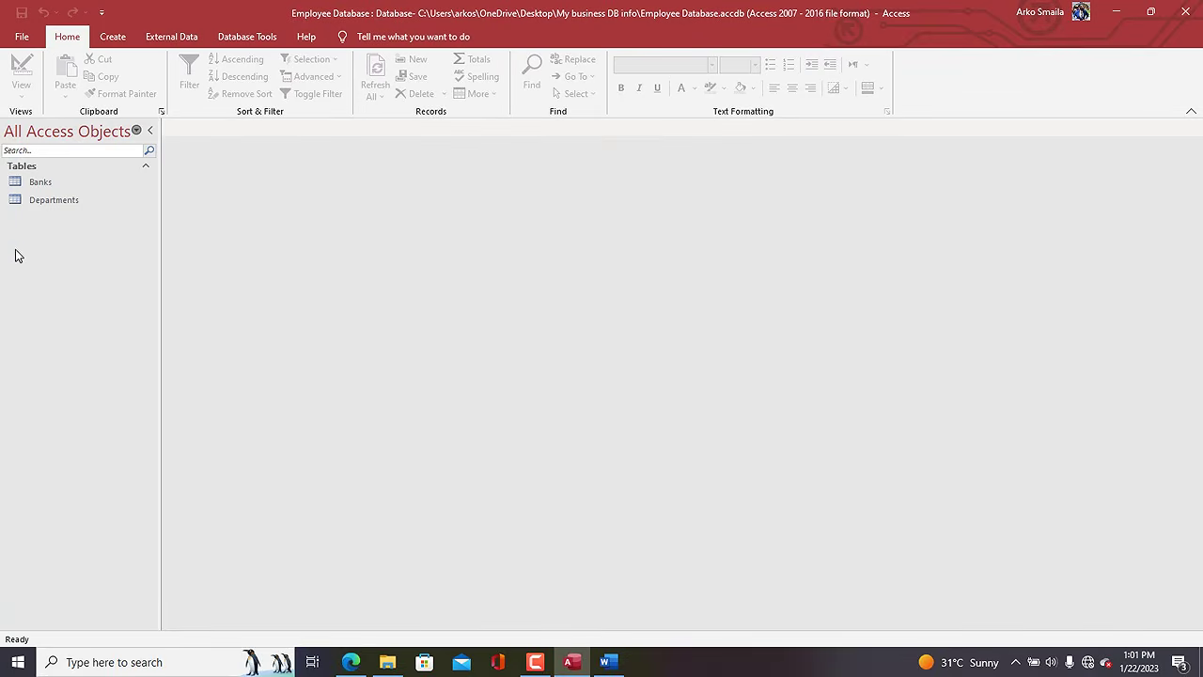
left_click(35, 185)
Open Departments and enter the record MAKT / MARKETING.
double_click(57, 201)
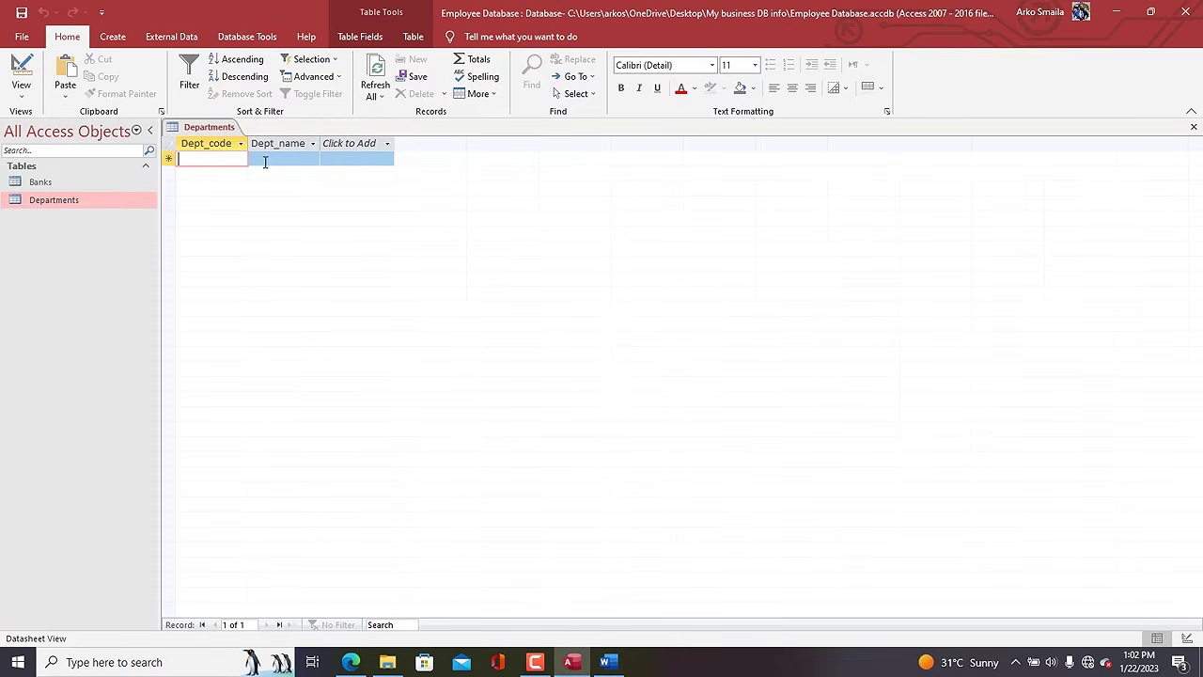
key("Caps_Lock")
type("MARK")
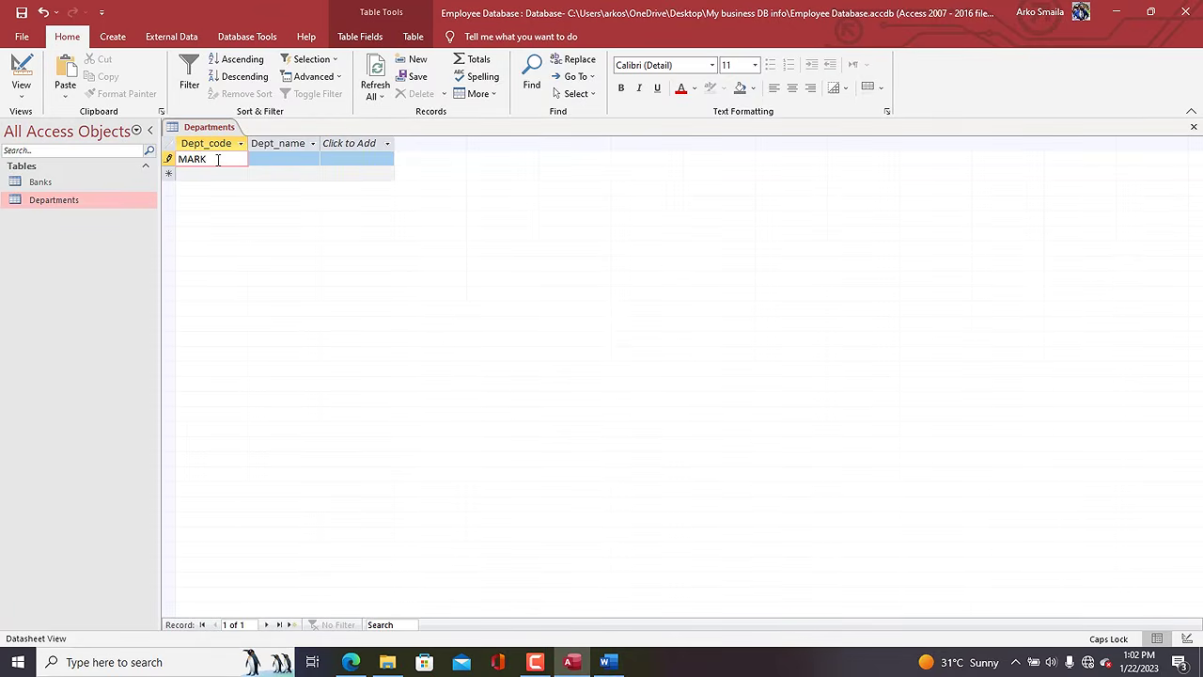
key("BackSpace")
key("BackSpace")
type("KT")
key("Tab")
type("MARKETI")
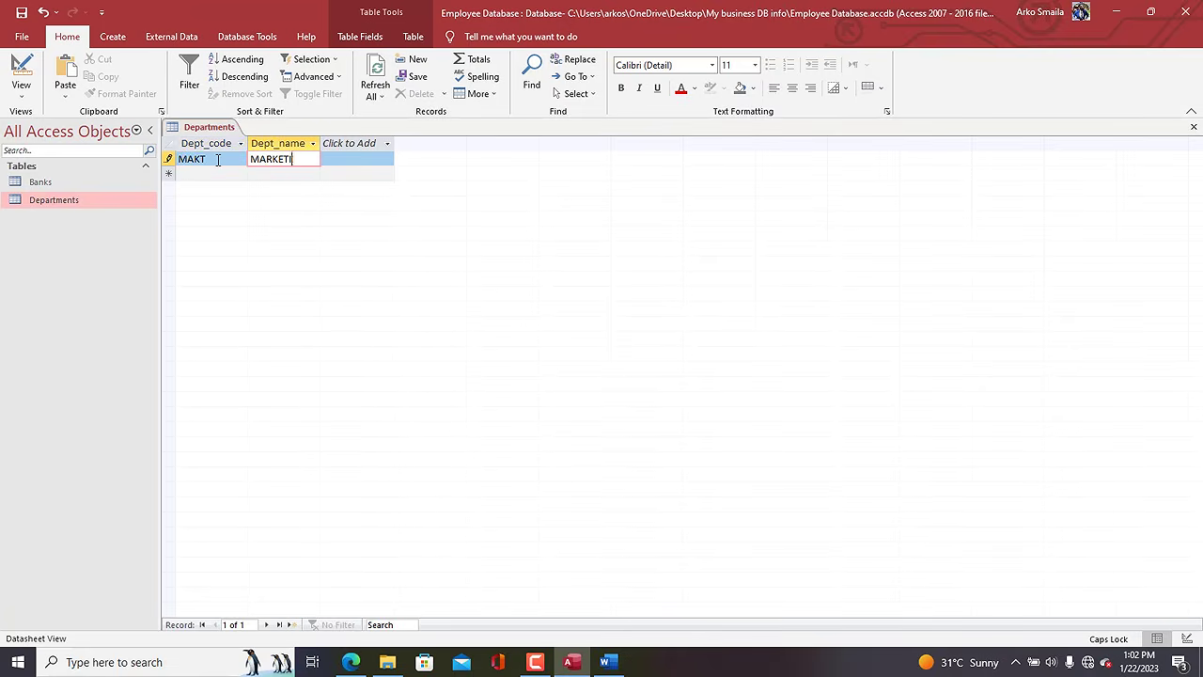
type("NG")
left_click(199, 176)
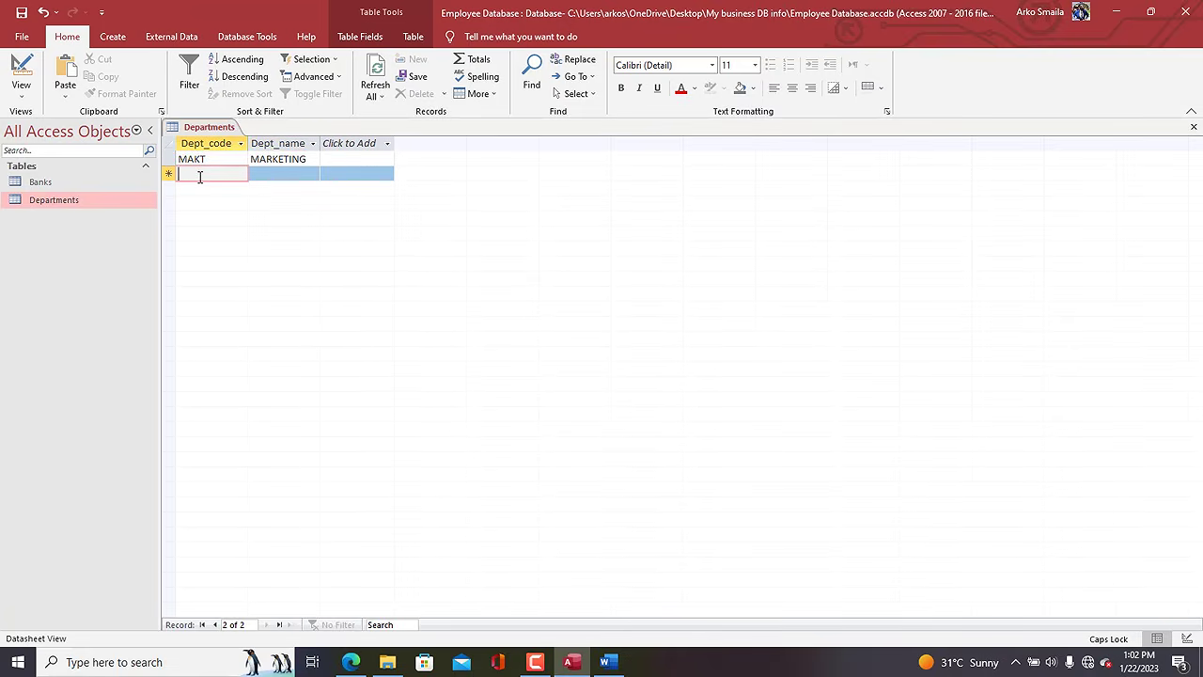
Add records FINC / FINANCE and IT / I.T.
type("FINC")
key("Tab")
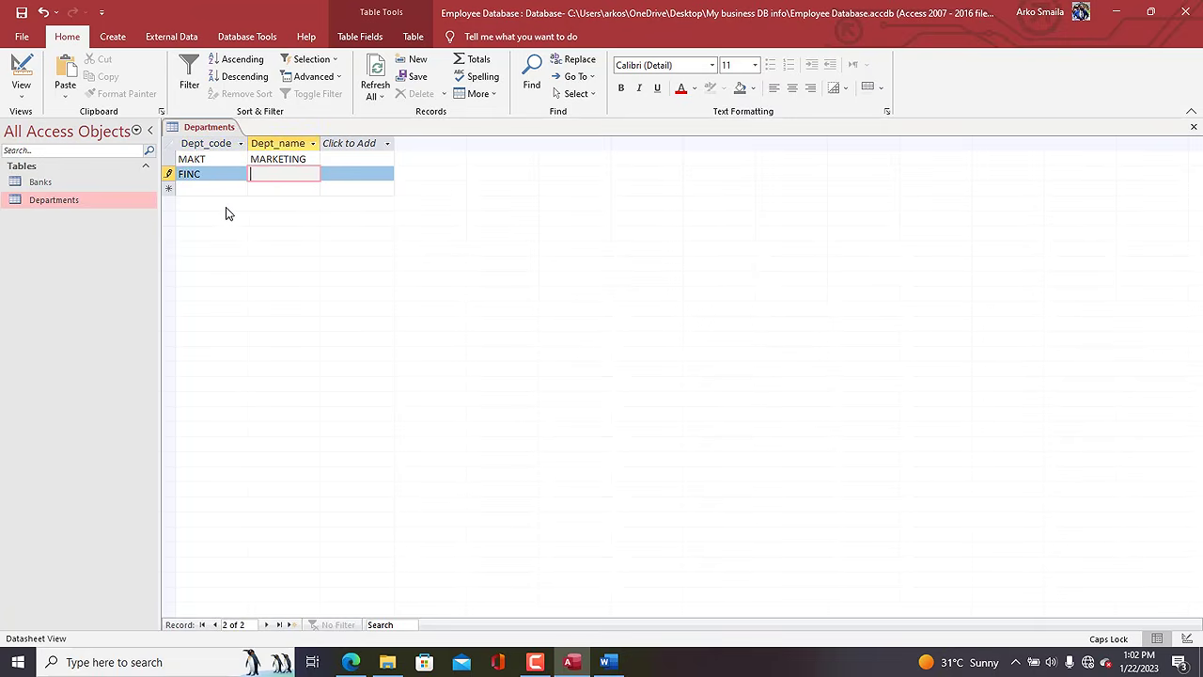
type("FINANCE")
left_click(198, 188)
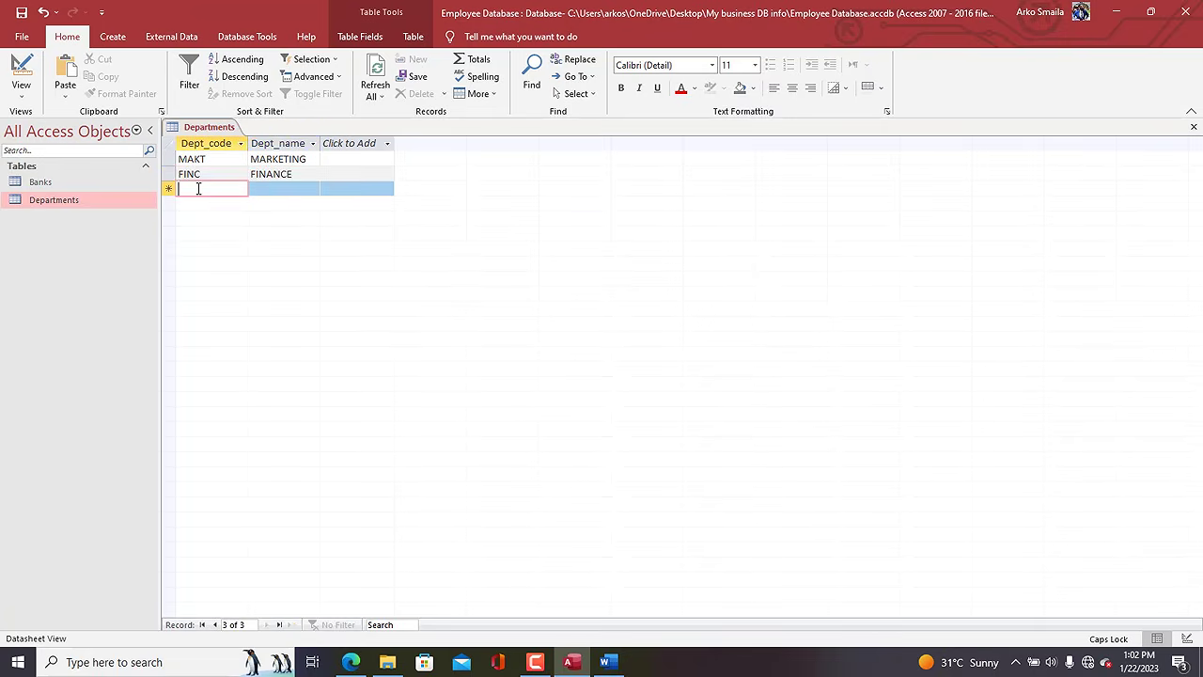
type("IT")
key("Tab")
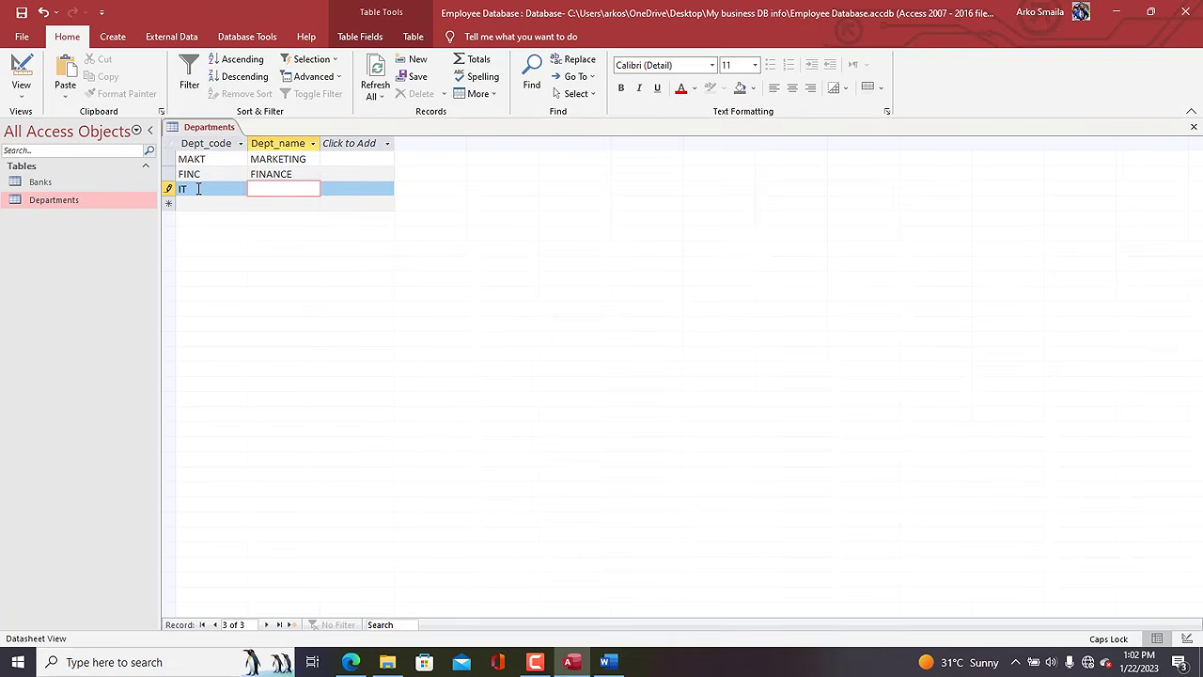
type("INFOMRATION")
key("BackSpace")
key("BackSpace")
key("BackSpace")
key("BackSpace")
key("BackSpace")
key("BackSpace")
key("BackSpace")
key("BackSpace")
left_click(193, 204)
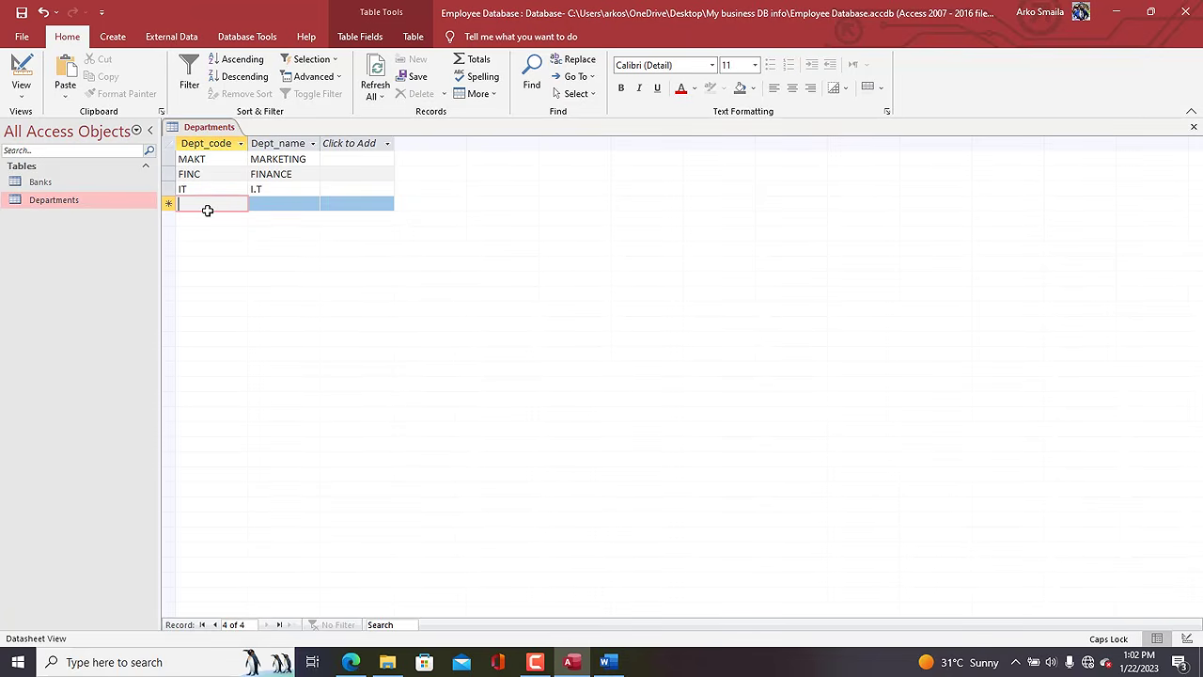
Add the HR / Human resource record and widen the Dept_name column.
type("HR")
key("Tab")
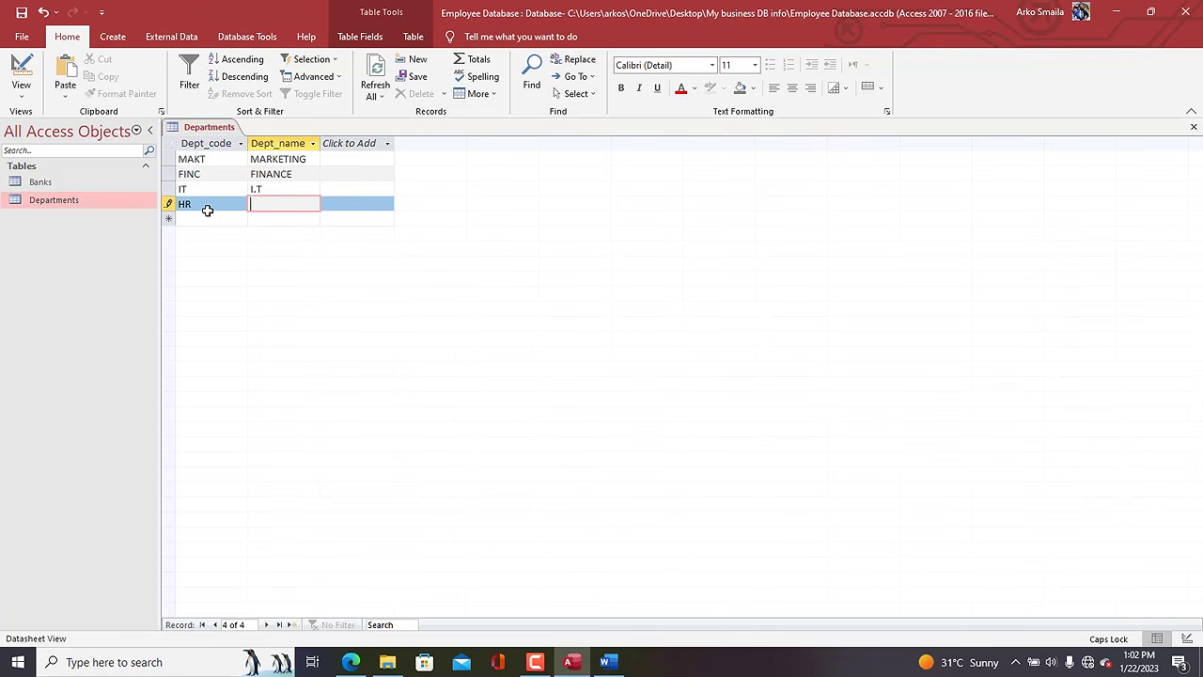
type("H")
key("Caps_Lock")
type("uman ")
type("resource")
left_click(201, 217)
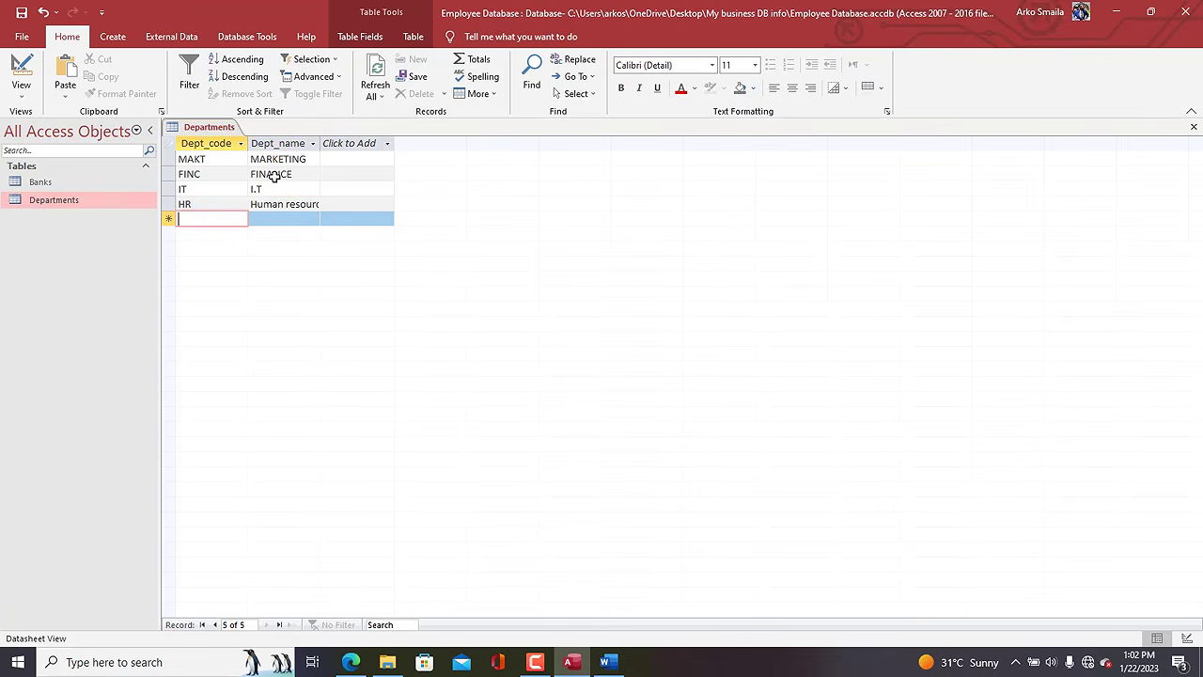
left_click_drag(246, 143, 275, 146)
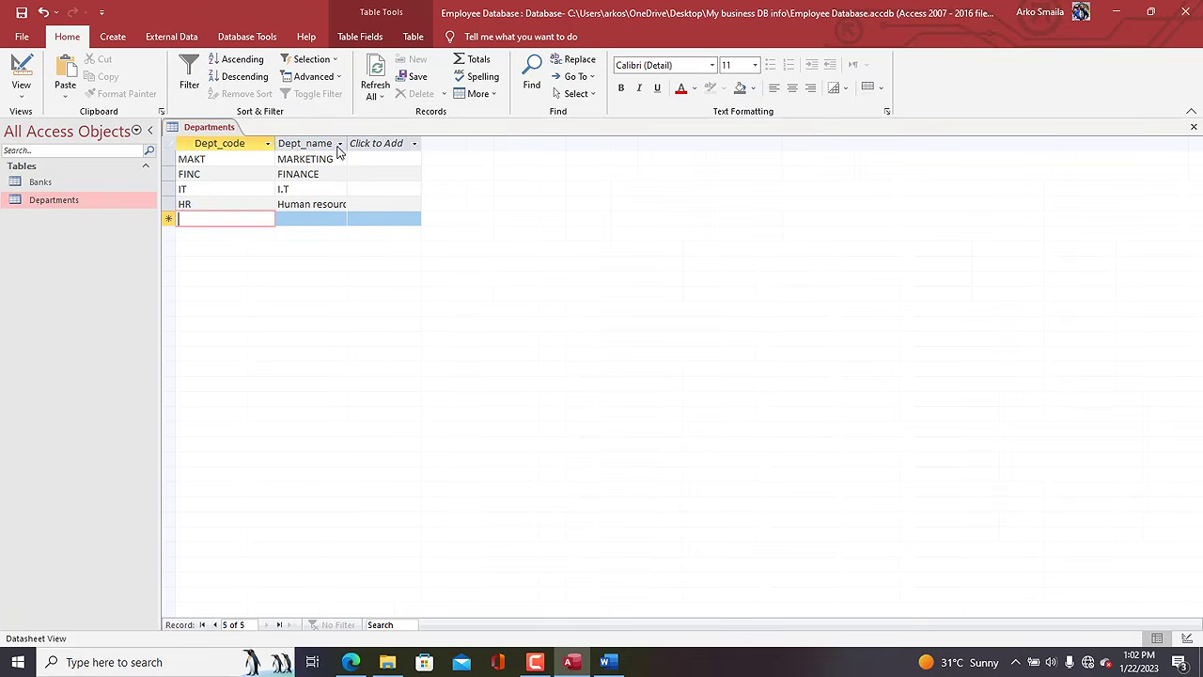
left_click(201, 222)
left_click(201, 222)
Add SEC / SECURITY and correct the HR name to HUMAN RESOURCES.
key("Caps_Lock")
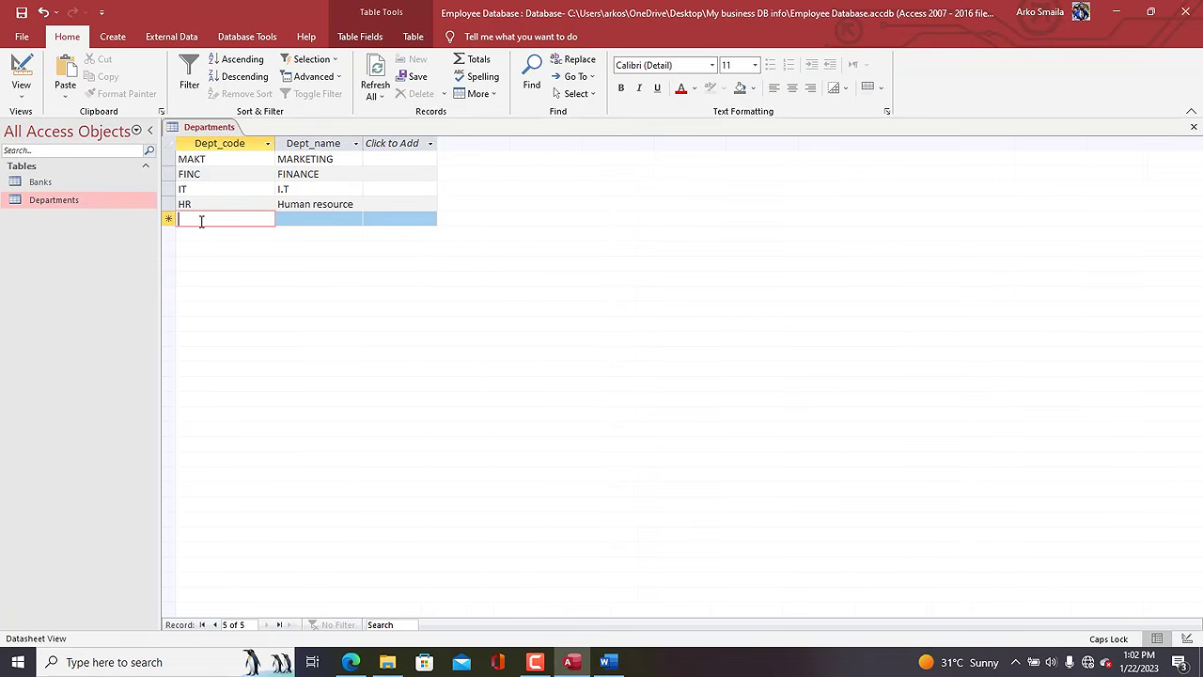
type("SEC")
key("Tab")
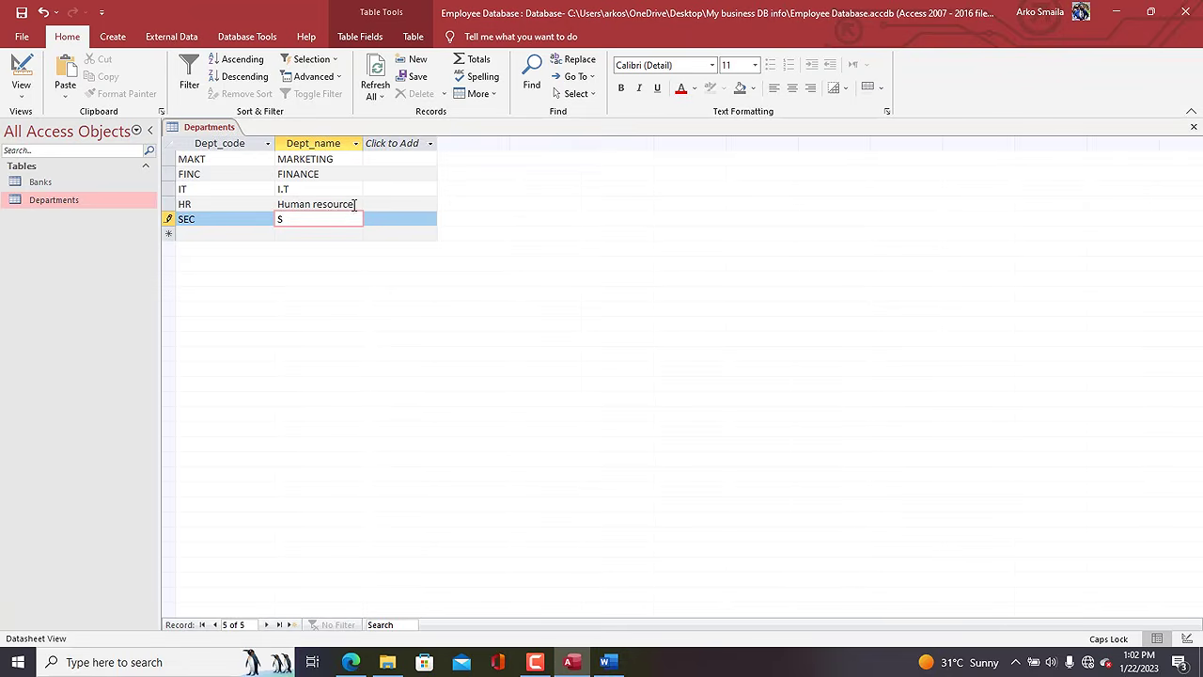
key("Up")
type("H")
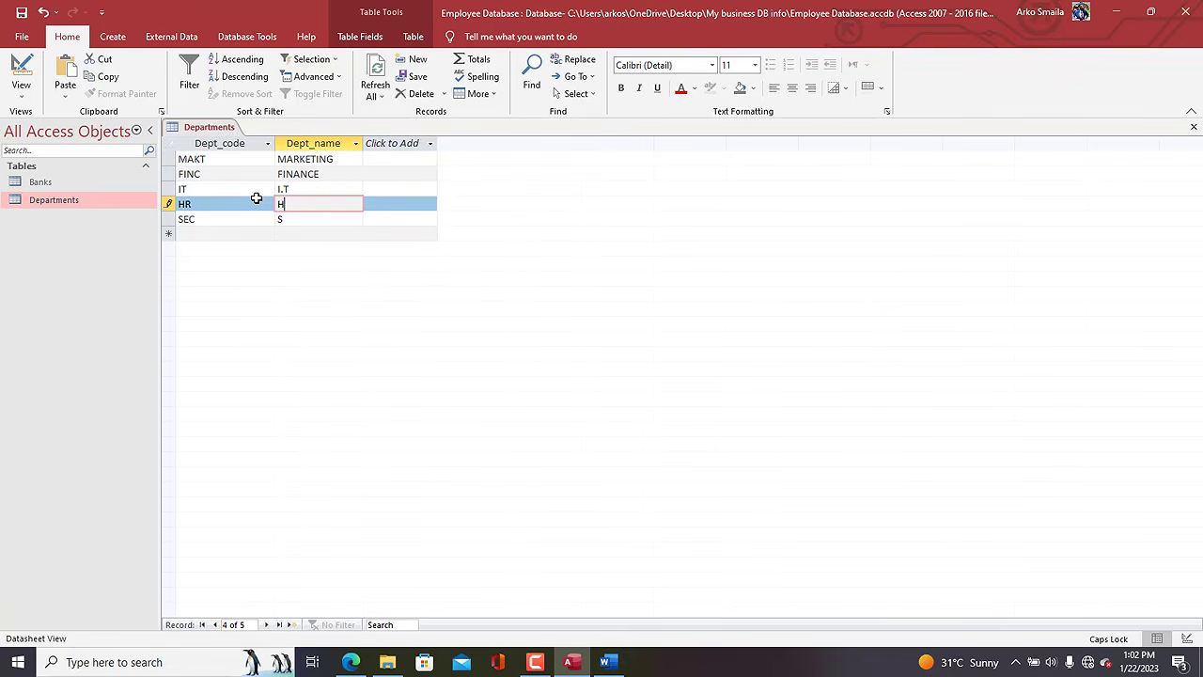
type("UMAN RESOURCES")
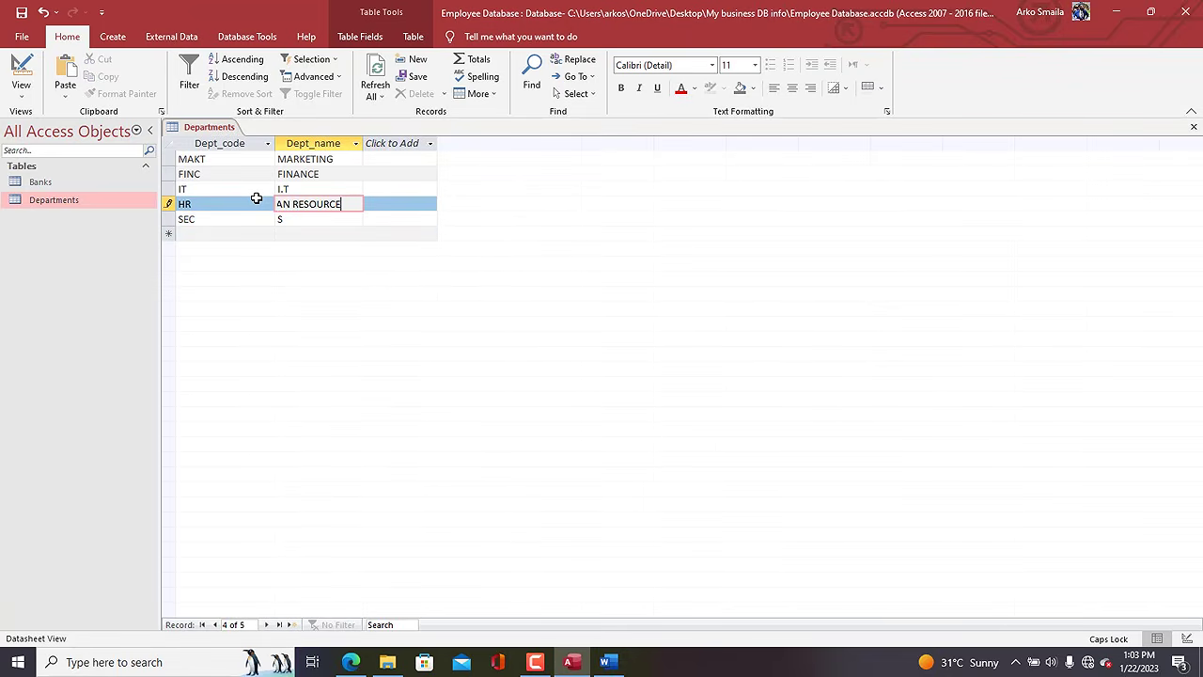
left_click(290, 218)
type("ECURITY")
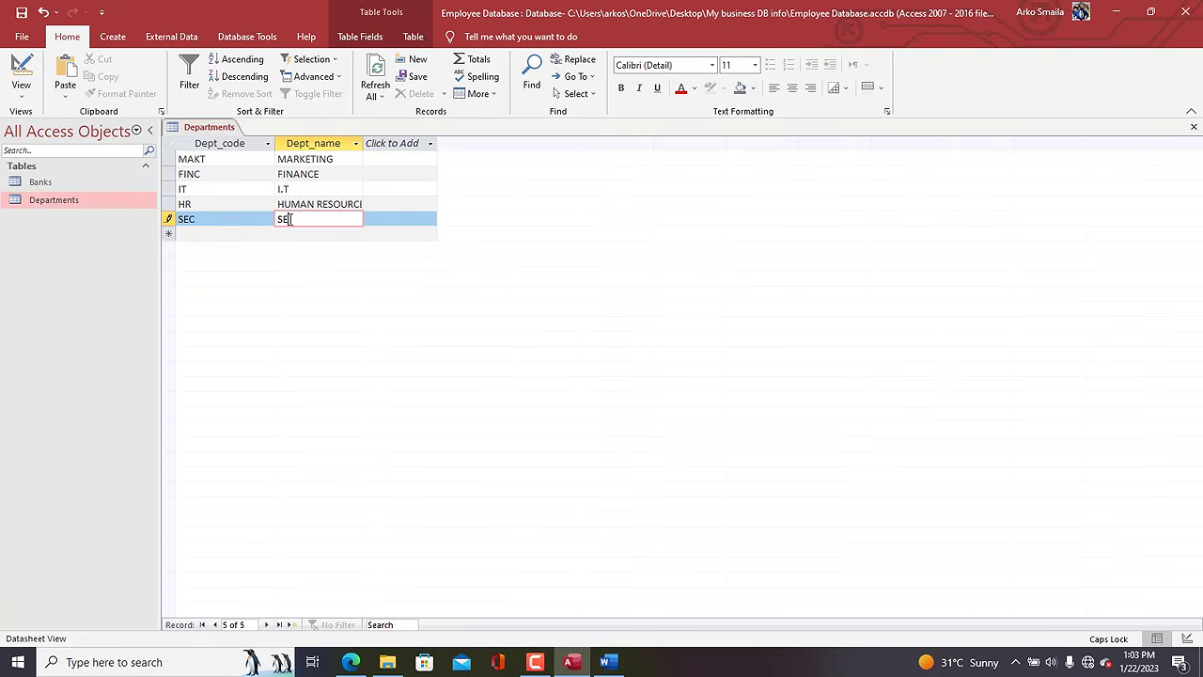
Save and close the Departments table.
right_click(223, 130)
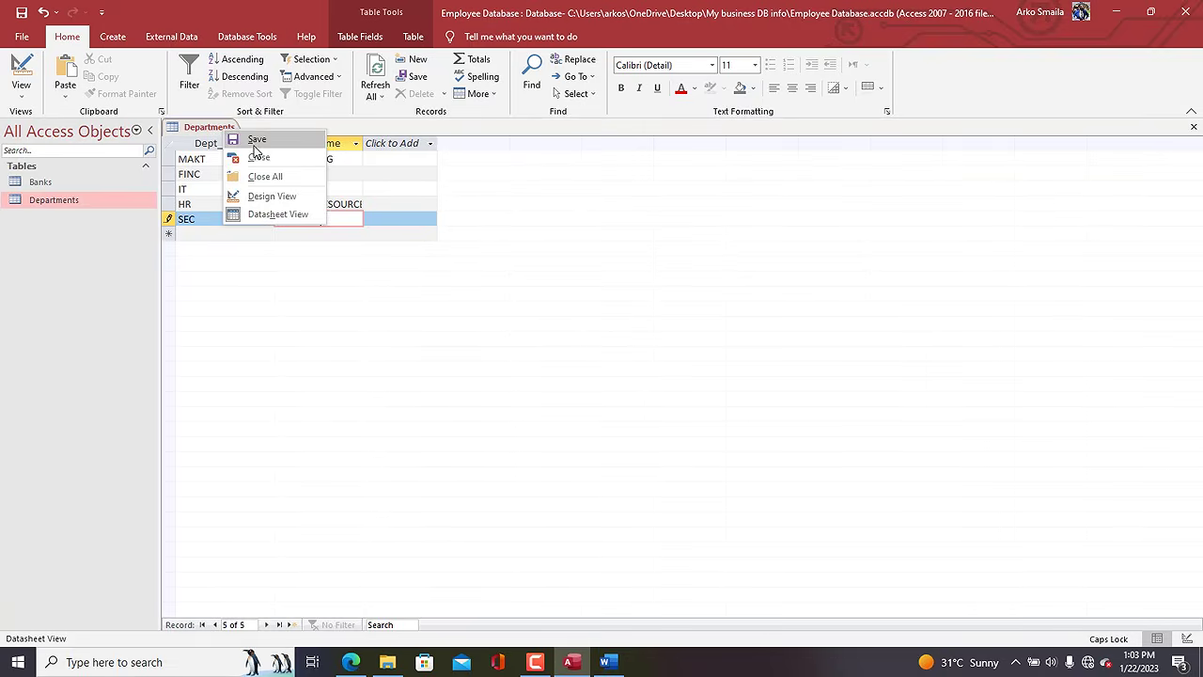
left_click(237, 141)
right_click(225, 131)
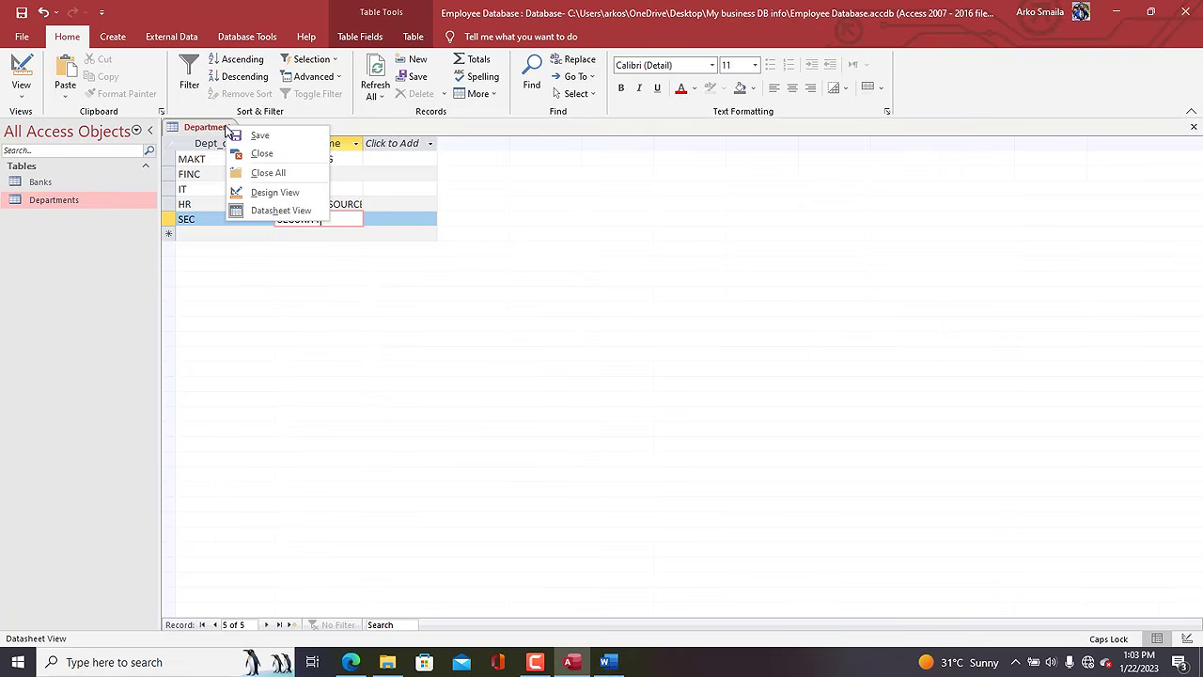
left_click(261, 155)
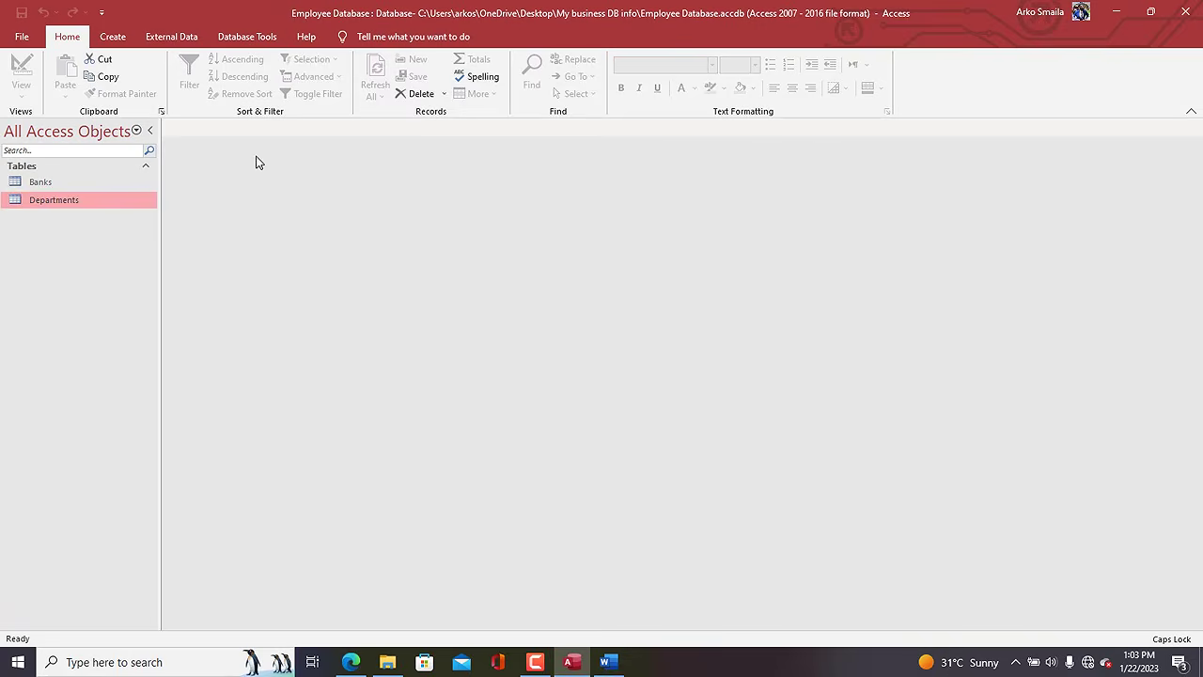
Open the Banks table and enter CAL BANK records at branches KNUST and MADINA.
double_click(42, 184)
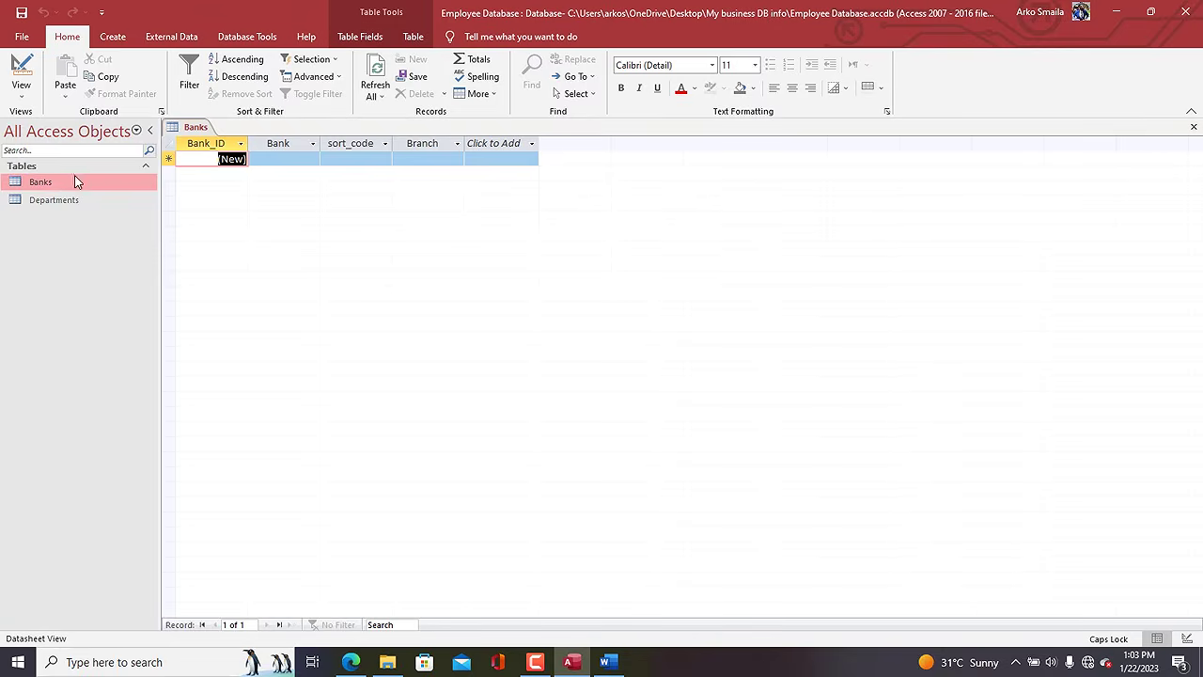
left_click(286, 160)
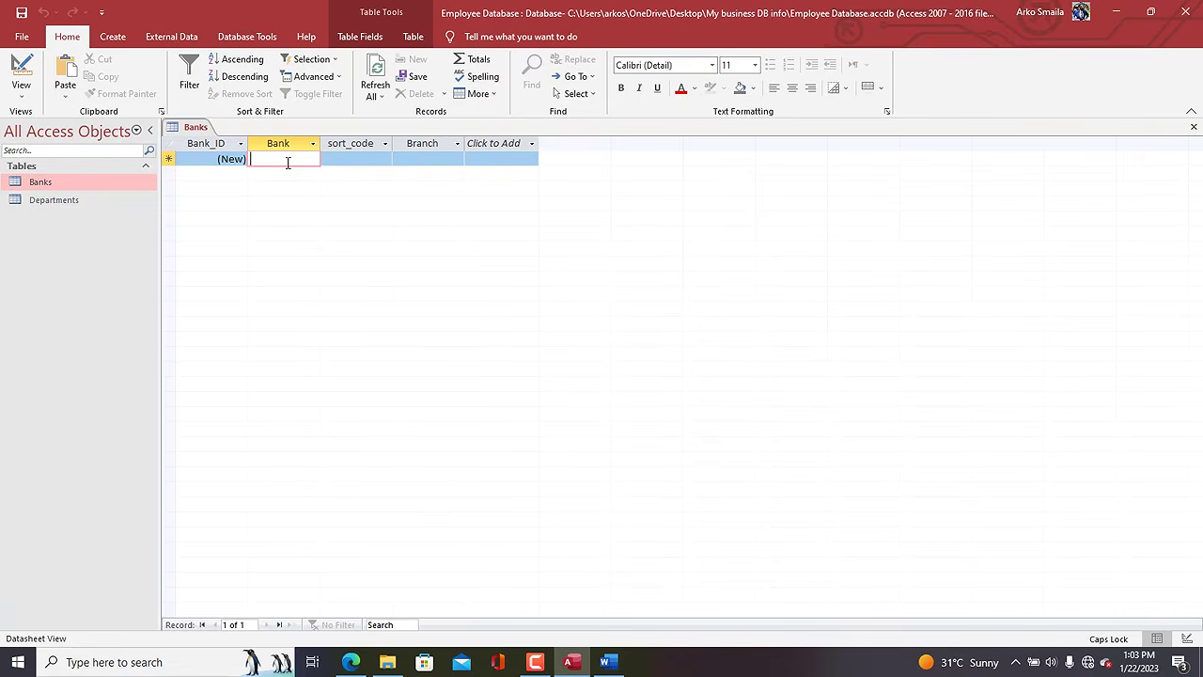
type("CAL BANK")
key("Tab")
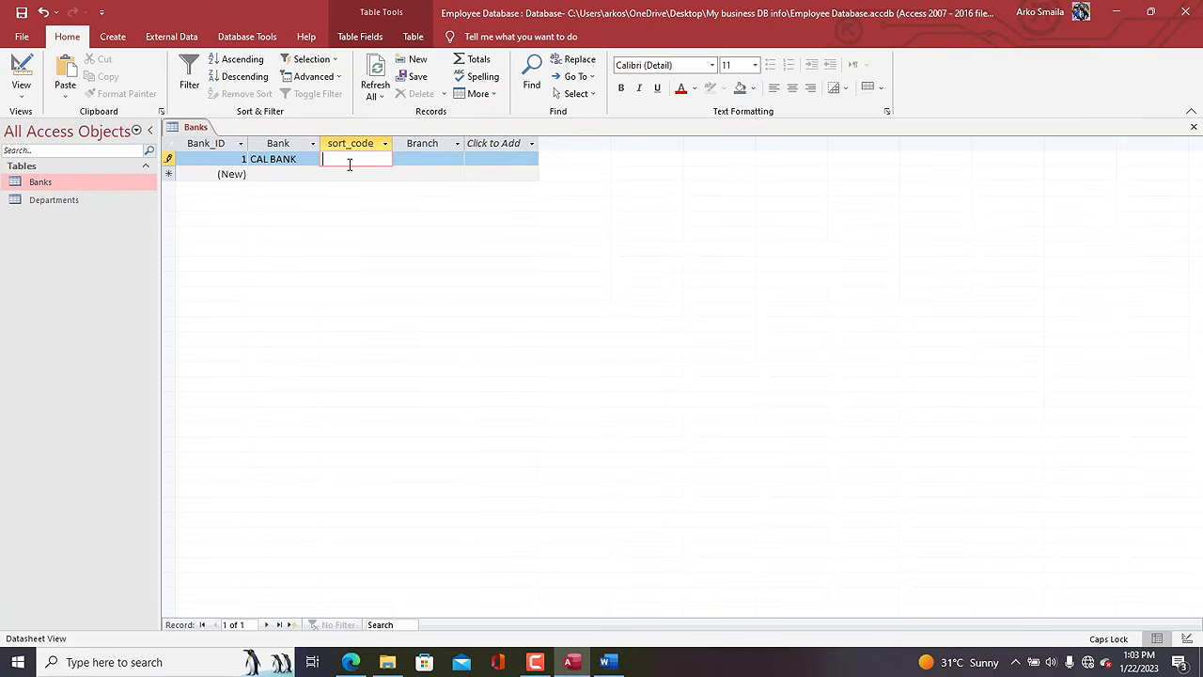
key("Tab")
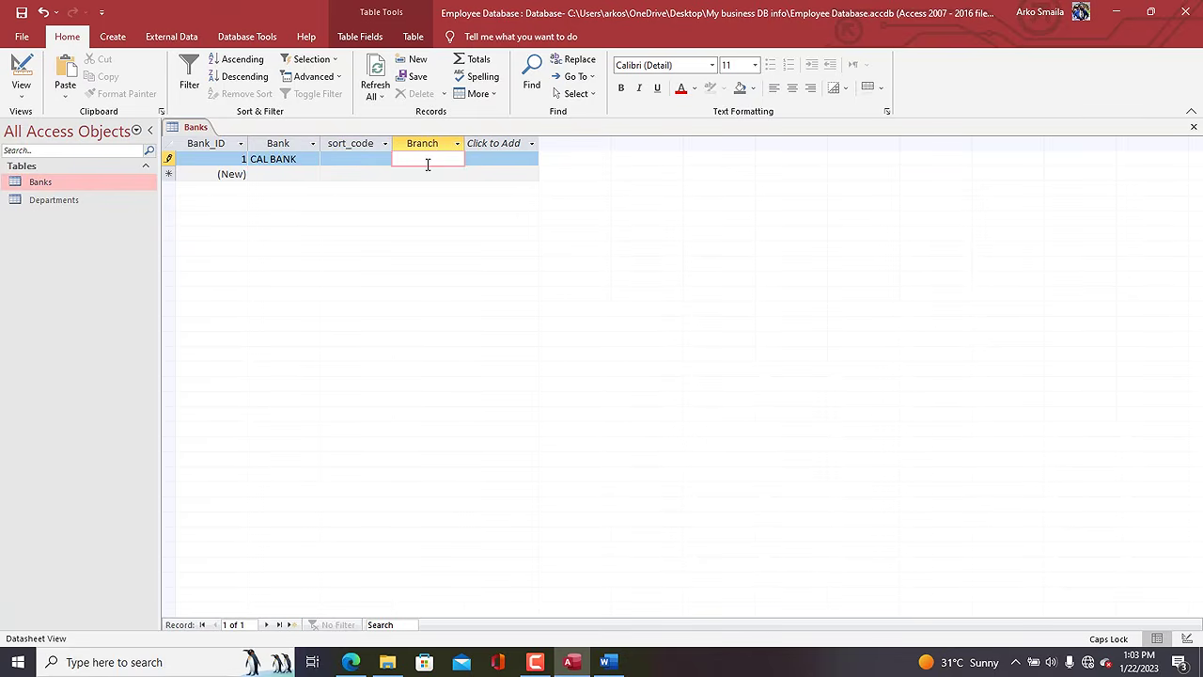
type("KNUST")
left_click(260, 175)
type("CAL BANK")
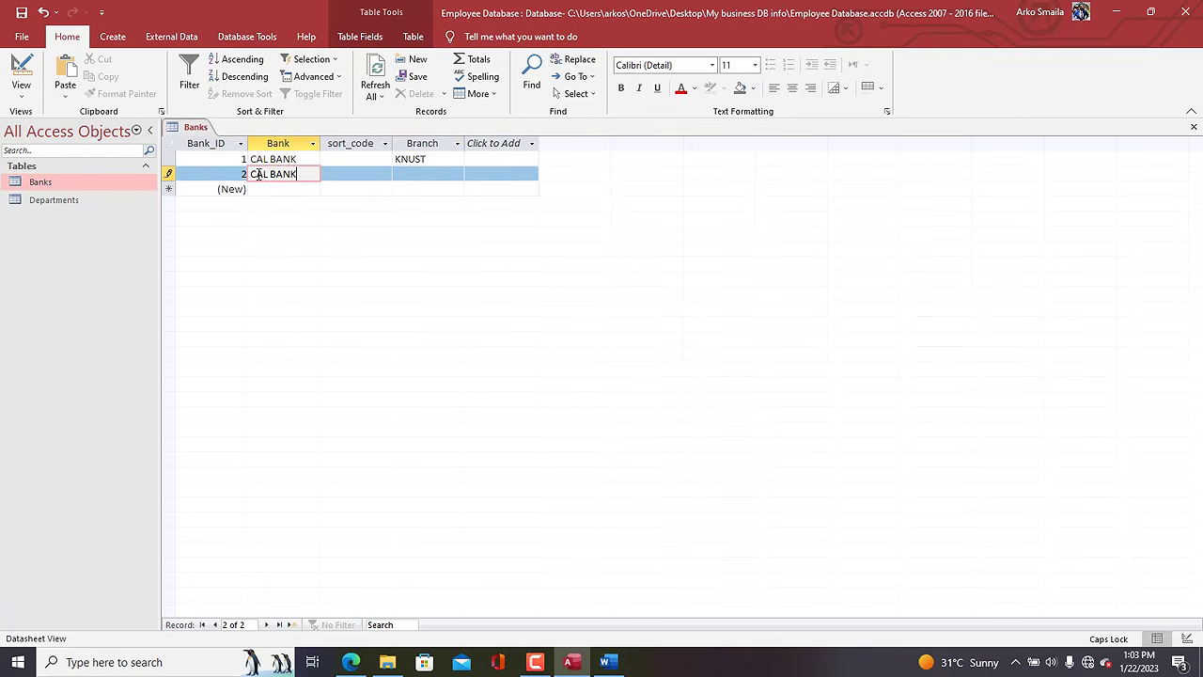
key("Tab")
key("Tab")
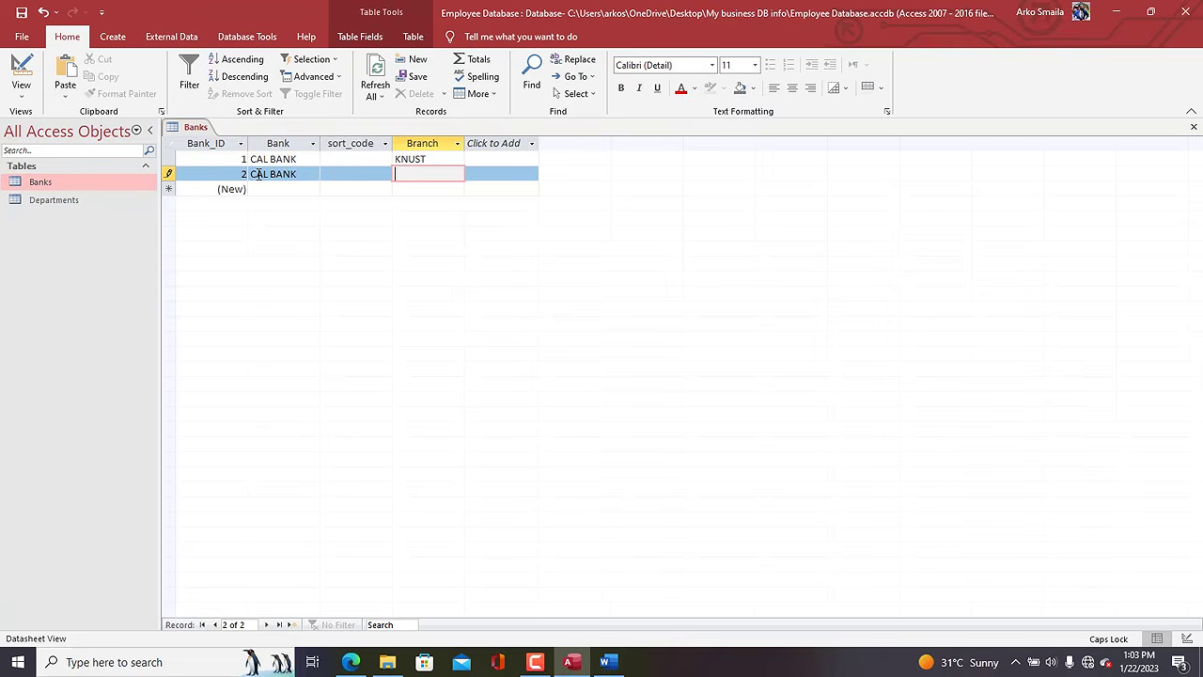
type("MADINA")
left_click(259, 188)
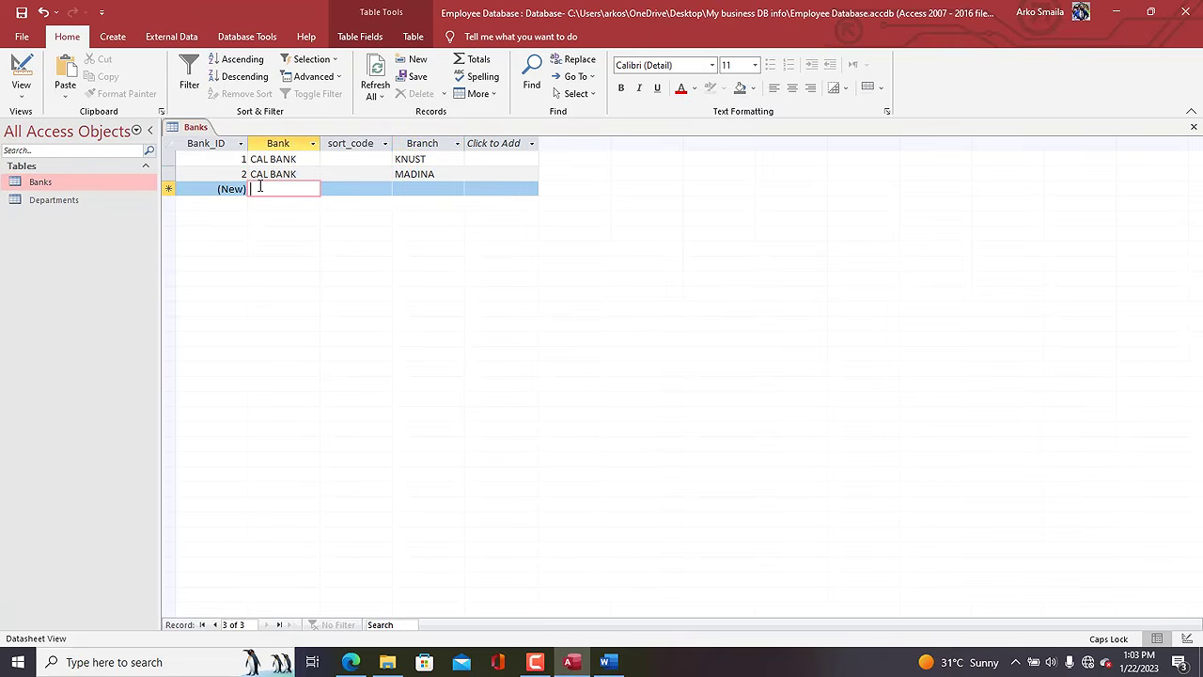
Add a third CAL BANK record with branch TAFO.
type("C")
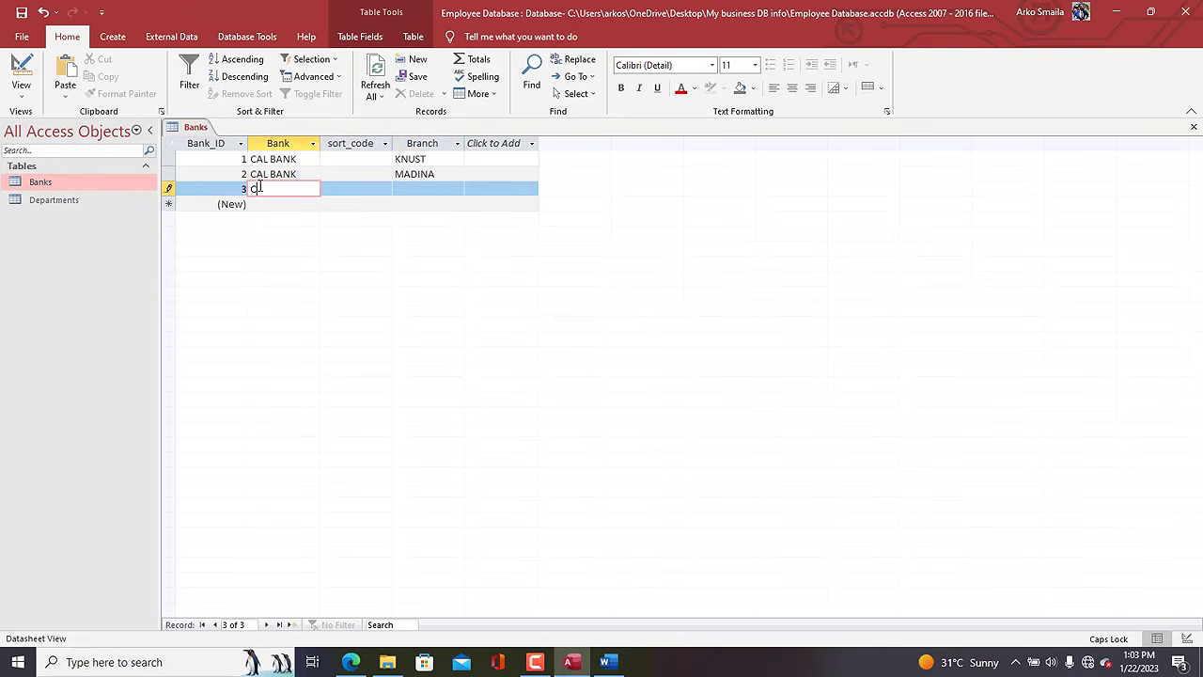
type("AL BANK")
key("Tab")
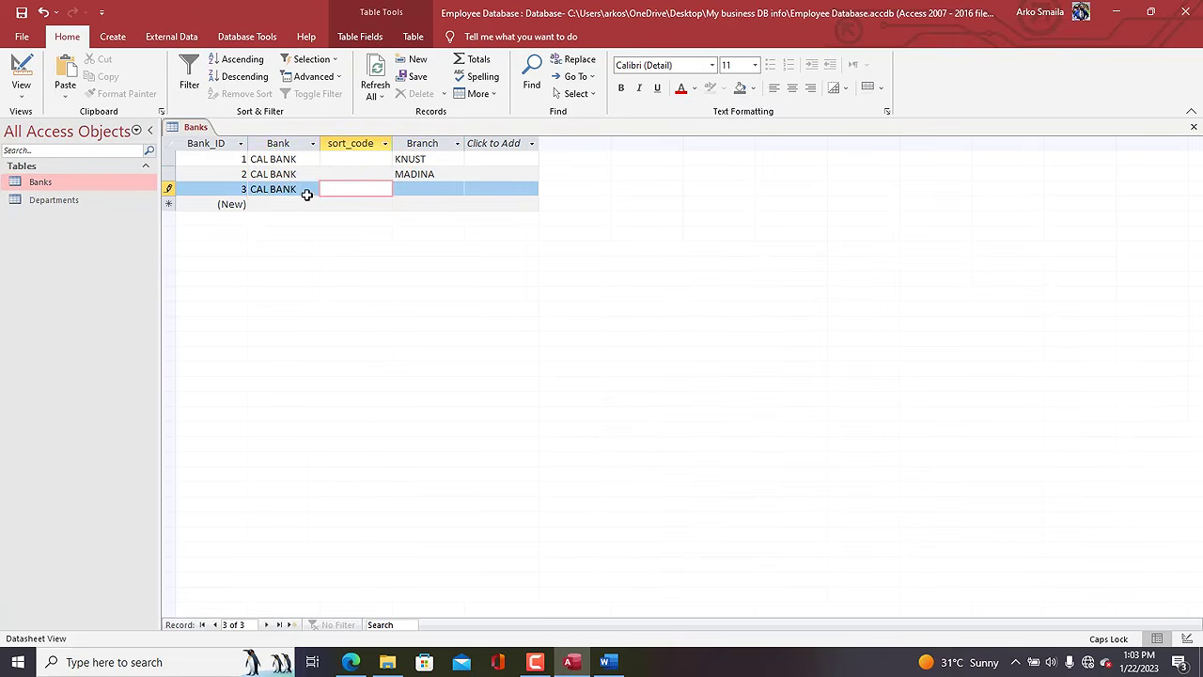
key("Tab")
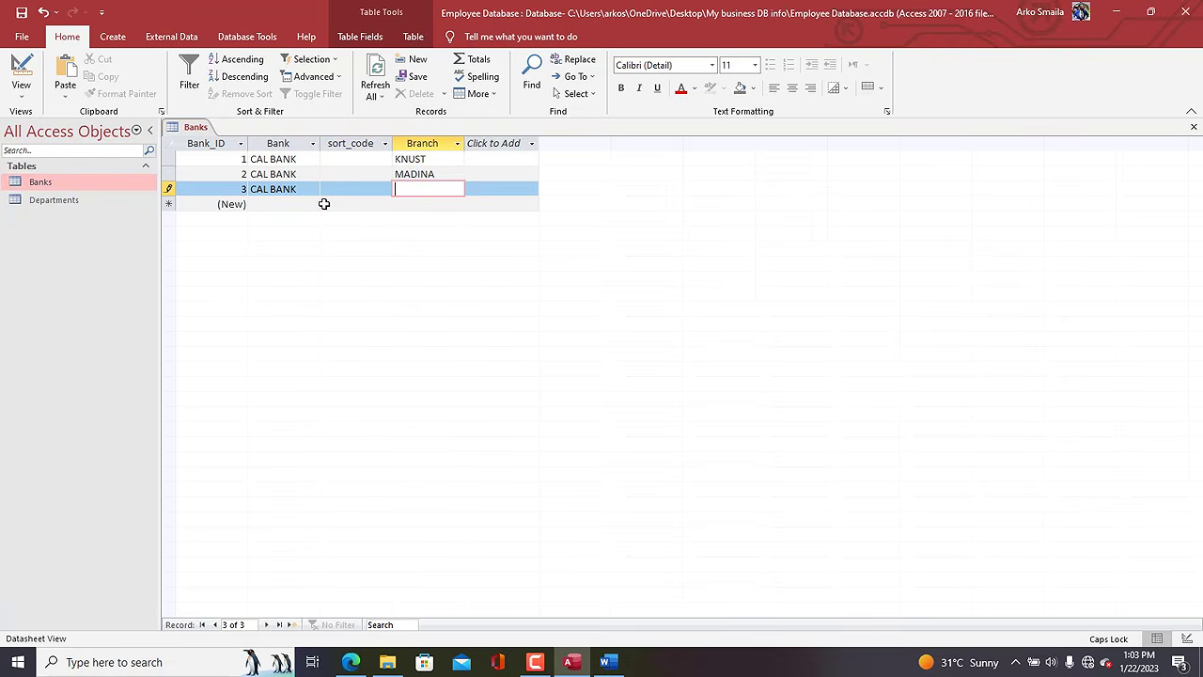
type("TAFO")
left_click(280, 203)
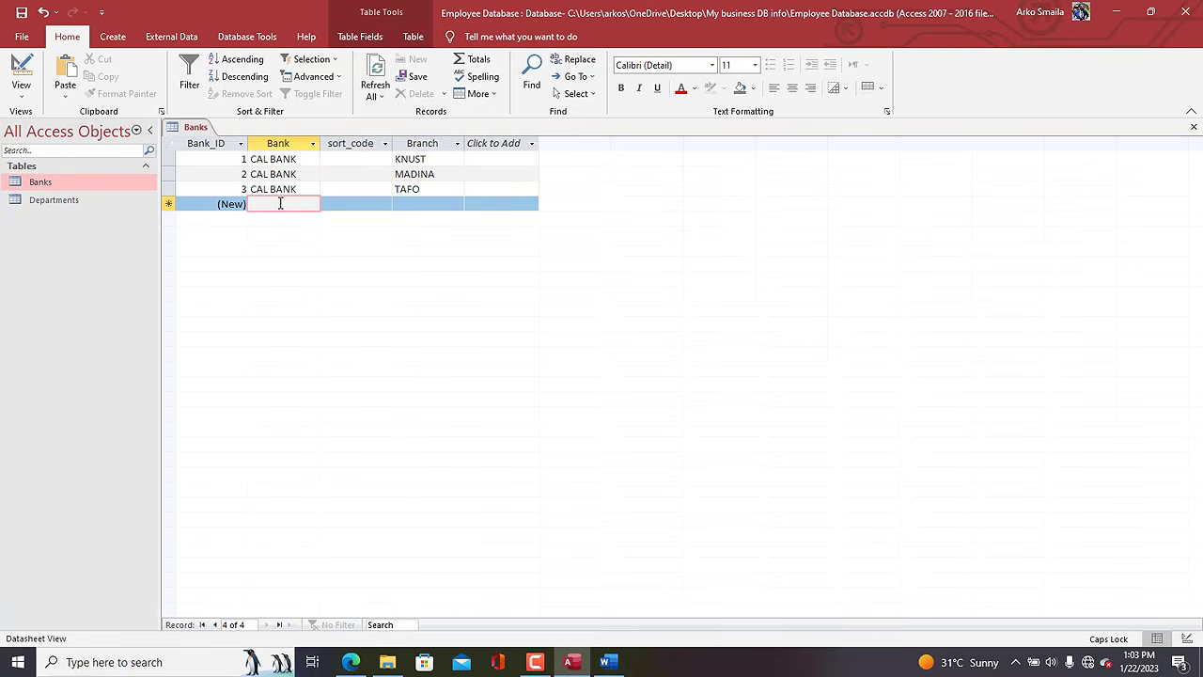
Enter UBA records for the MADINA and KNUST branches.
type("UBA")
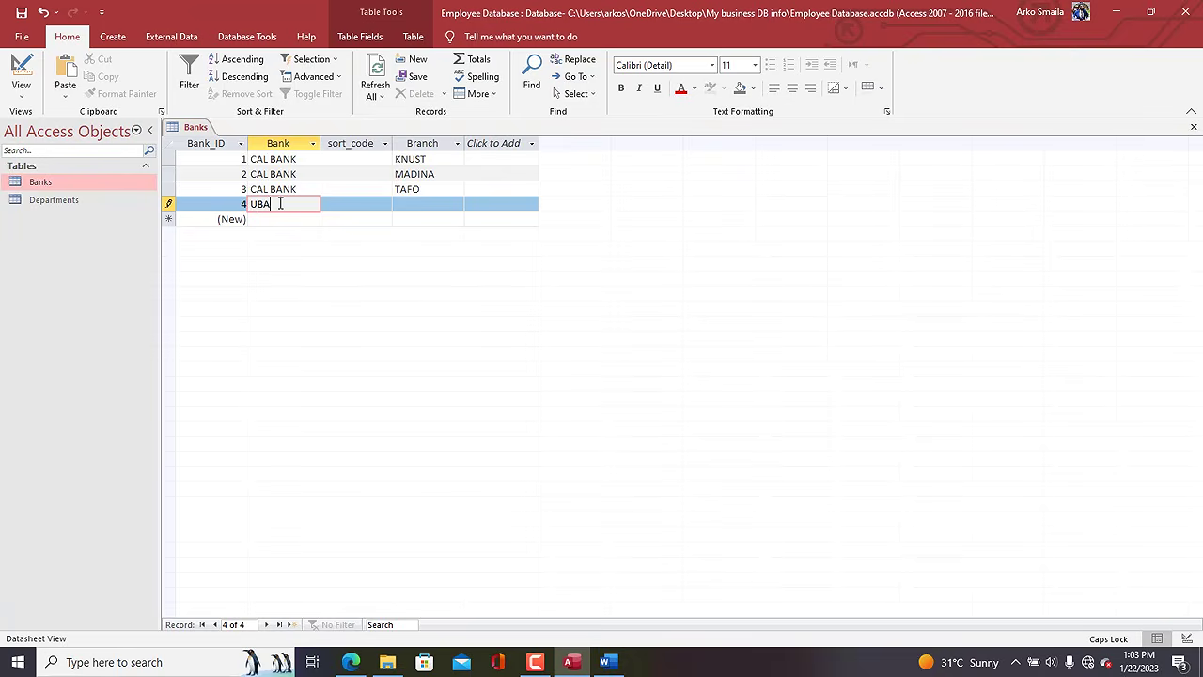
key("Tab")
key("Tab")
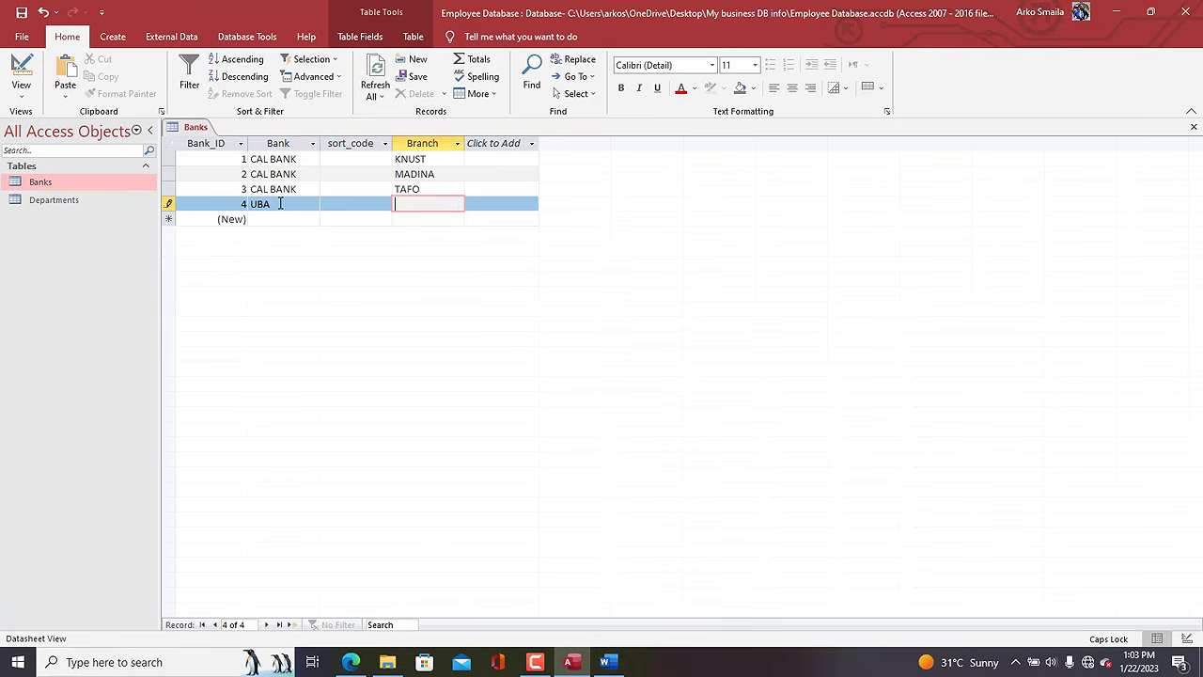
type("MADINA")
key("Tab")
key("Tab")
type("UBA")
key("Tab")
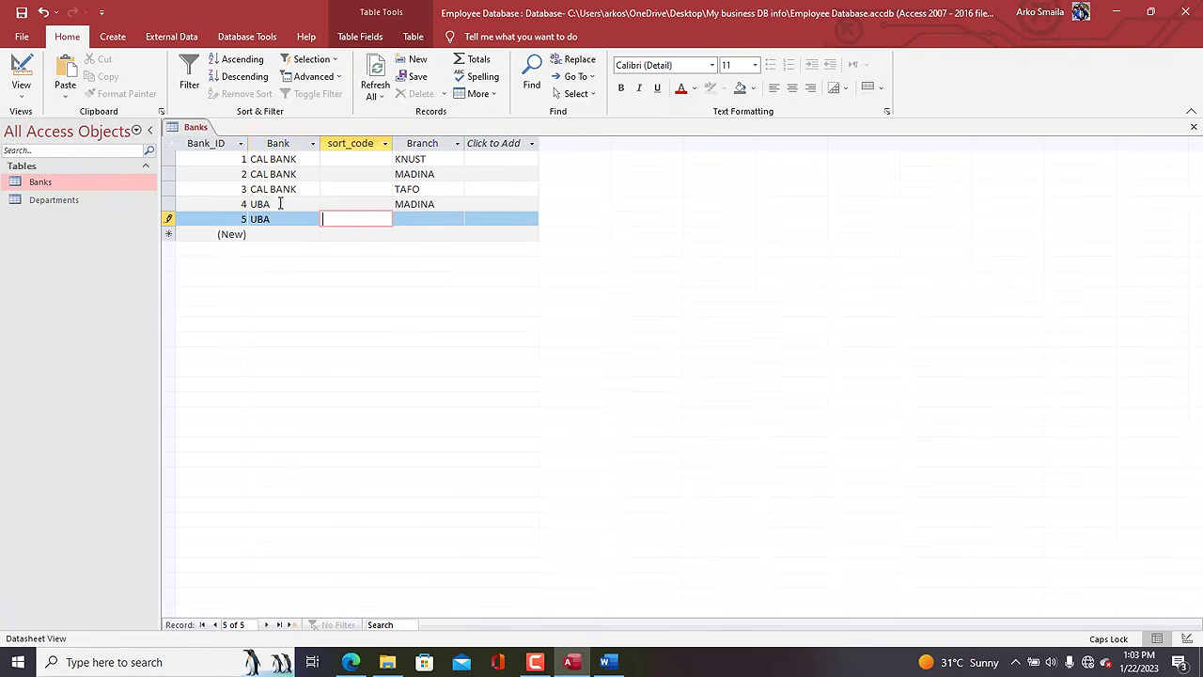
key("Tab")
type("KNUST")
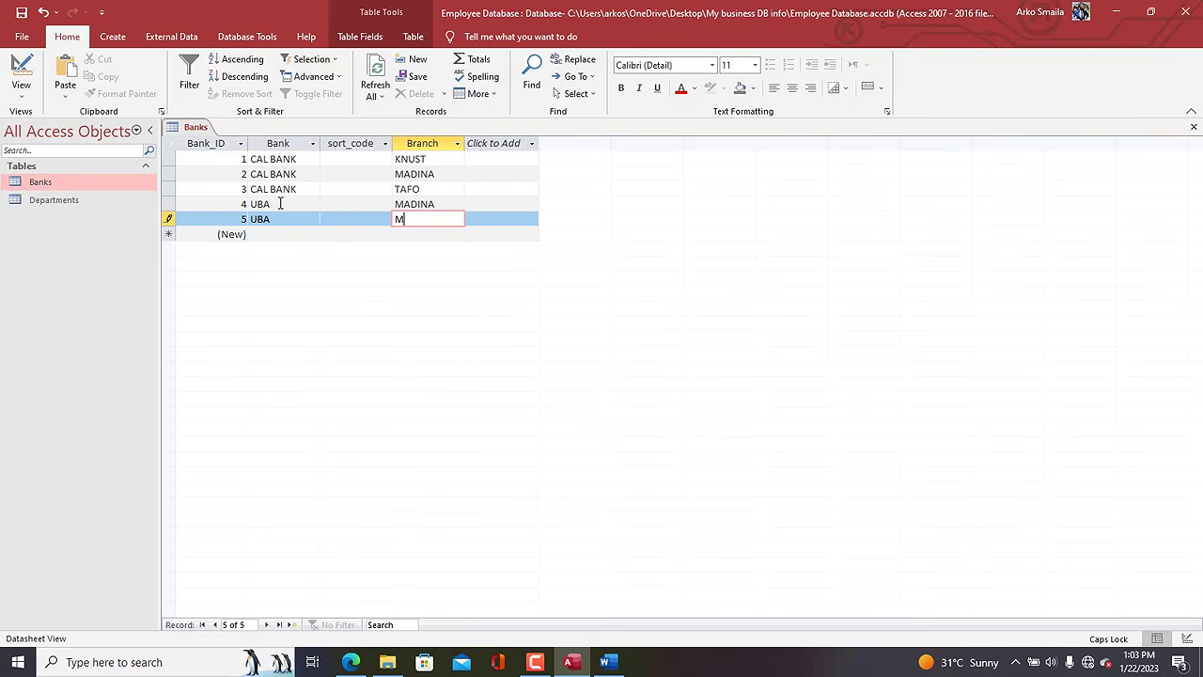
key("Tab")
key("Tab")
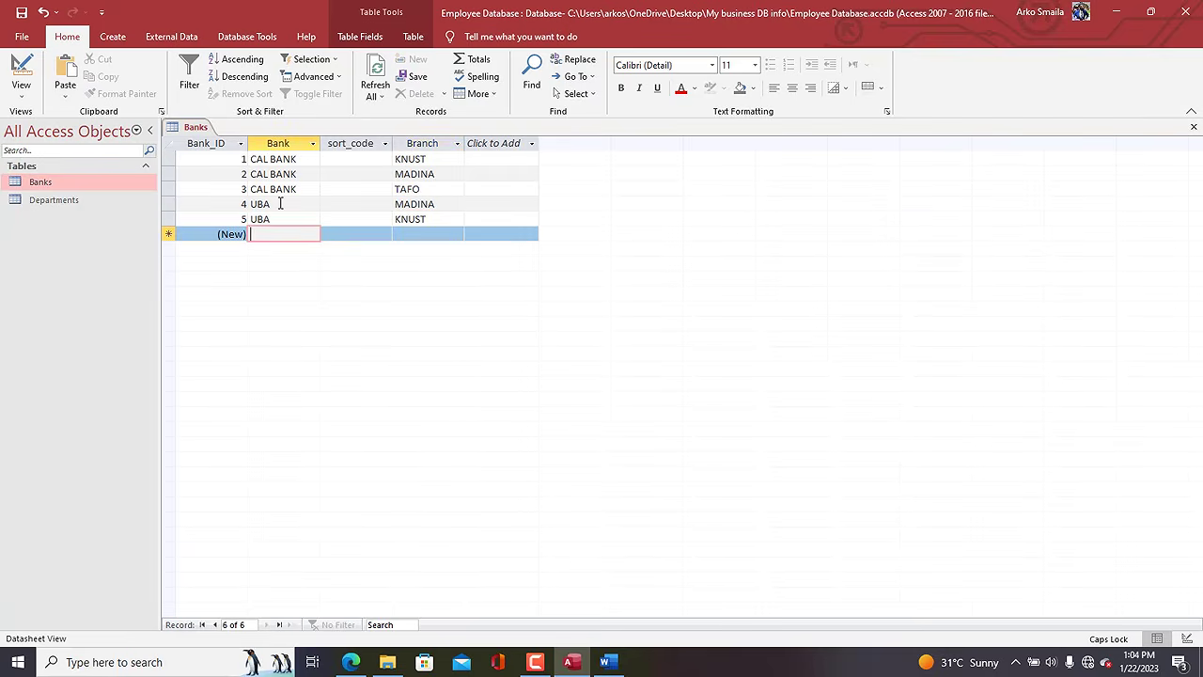
Add ECOBANK at TAFO as record 6 and ECOBANK at KASOA as record 7.
type("ECOBANK")
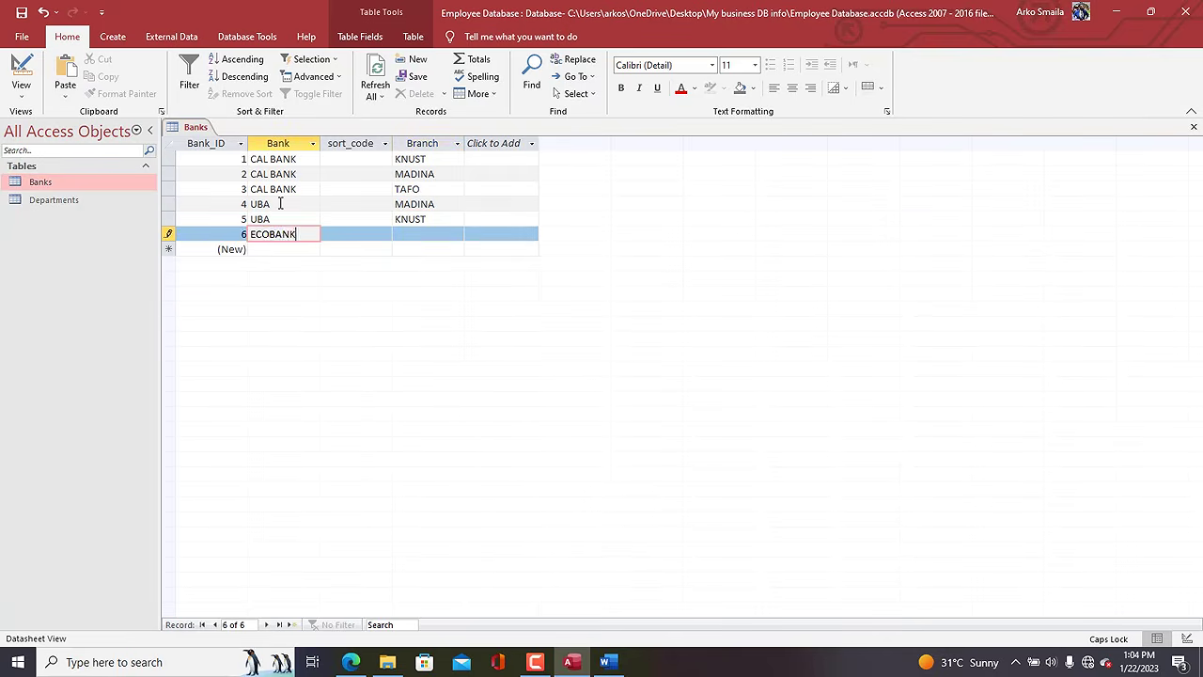
key("Tab")
key("Tab")
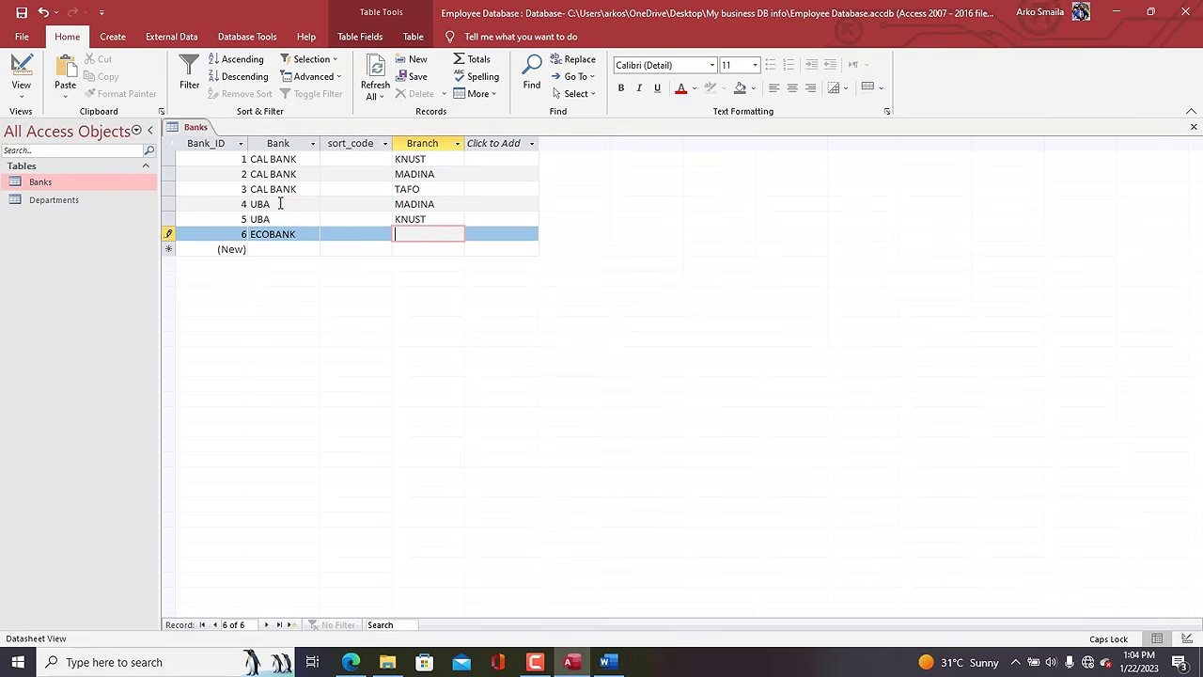
type("TAFO")
key("Tab")
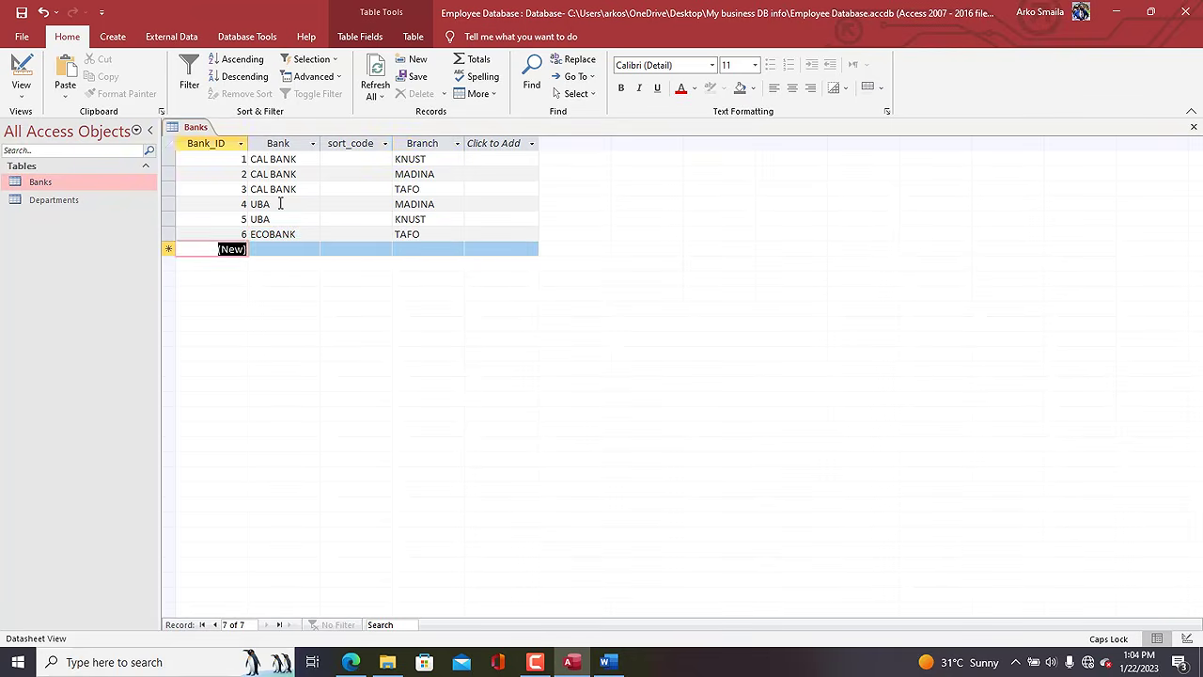
key("Tab")
type("ECOBANK")
key("Tab")
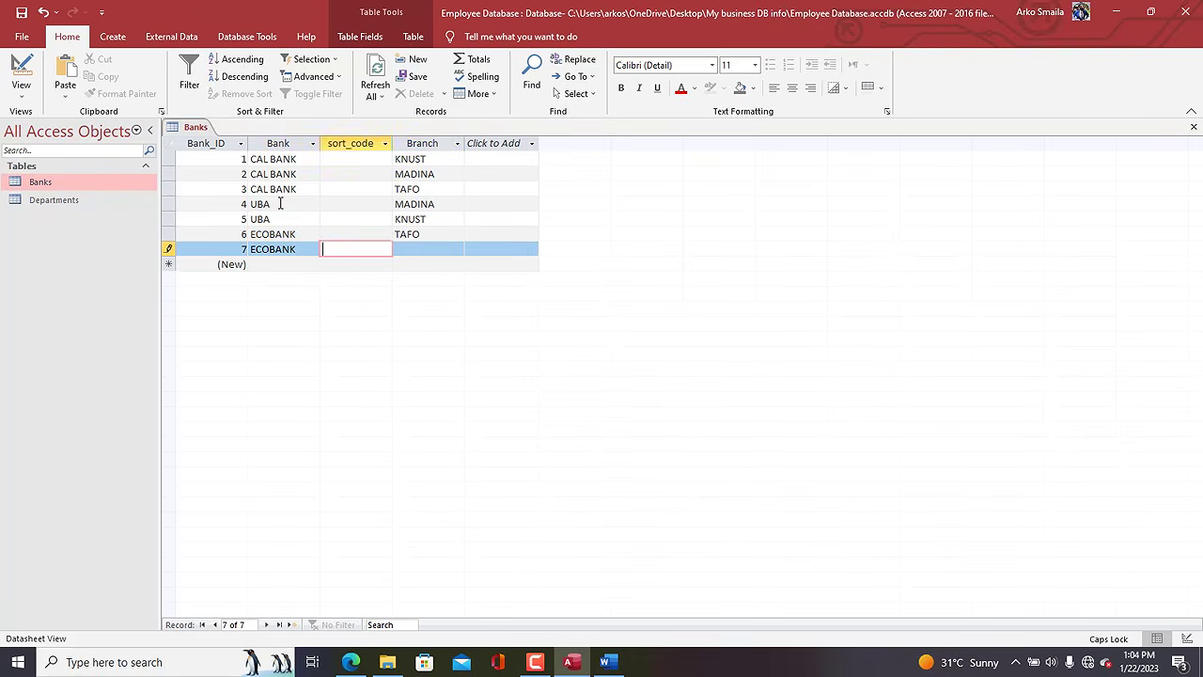
key("Tab")
type("KASO")
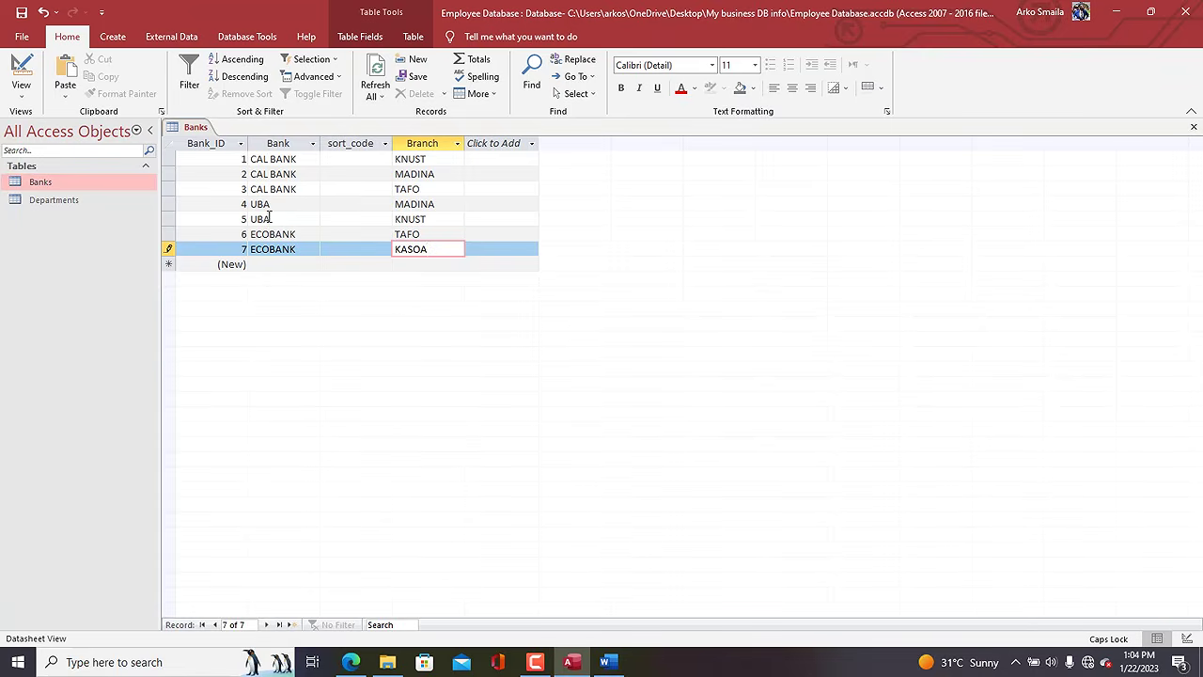
Narrow the Branch column, save record 7 and check the Bank and Branch columns.
left_click_drag(464, 147, 458, 149)
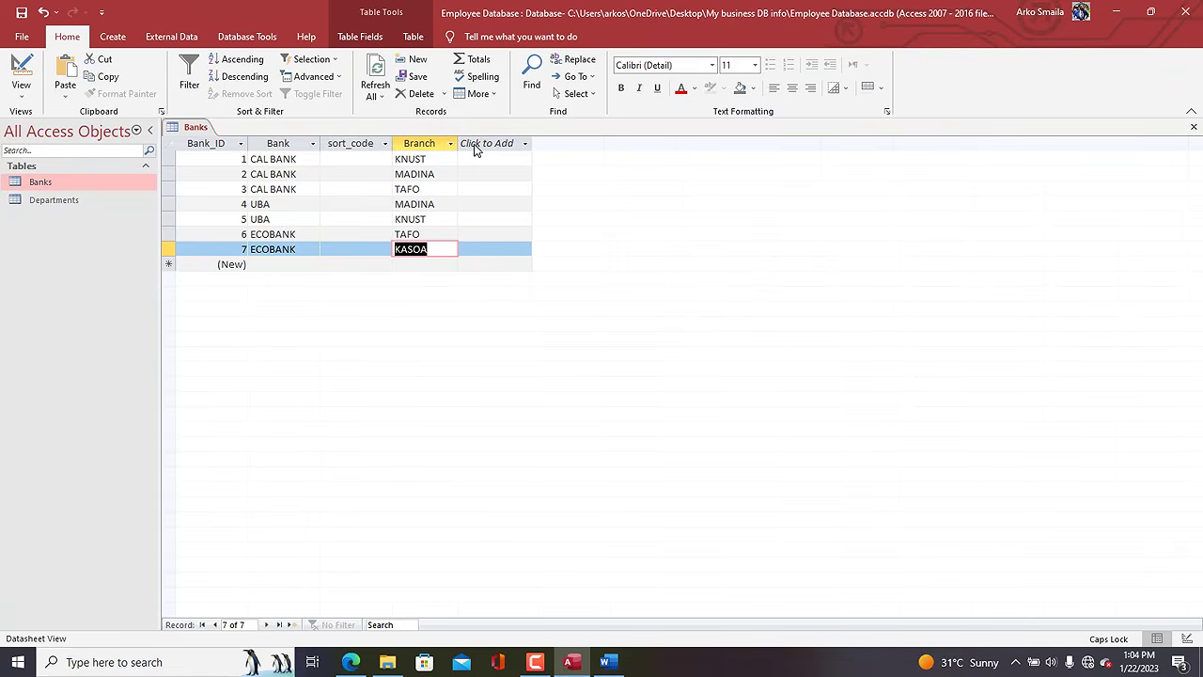
left_click(178, 133)
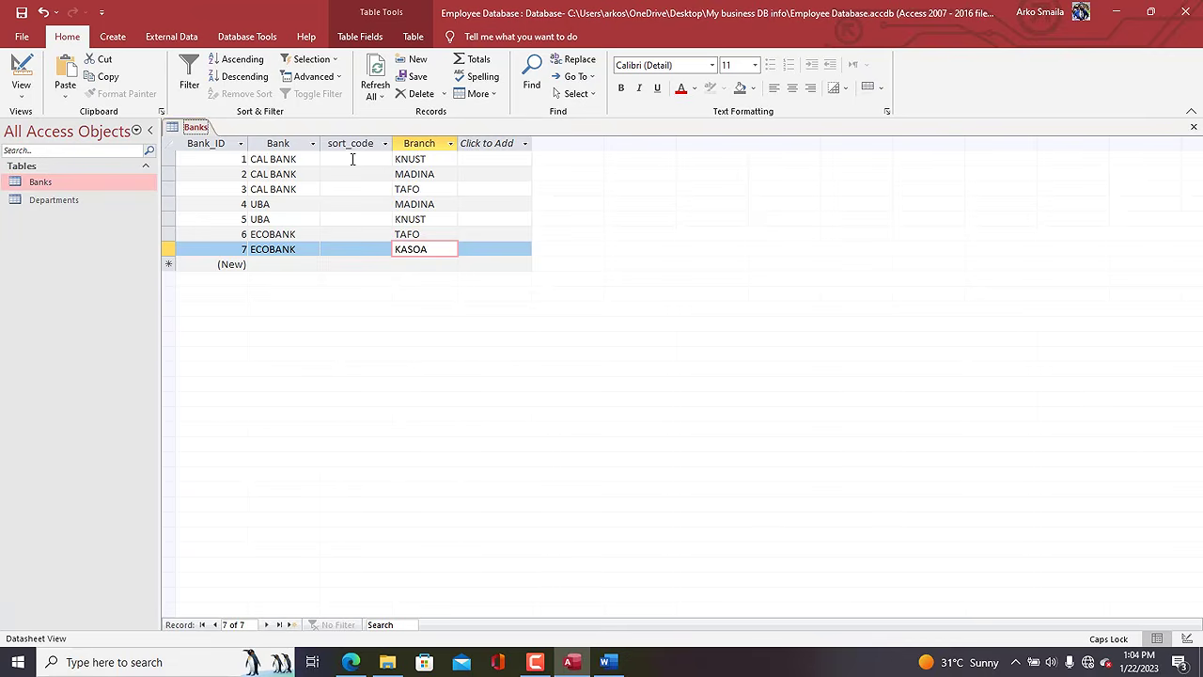
left_click(352, 159)
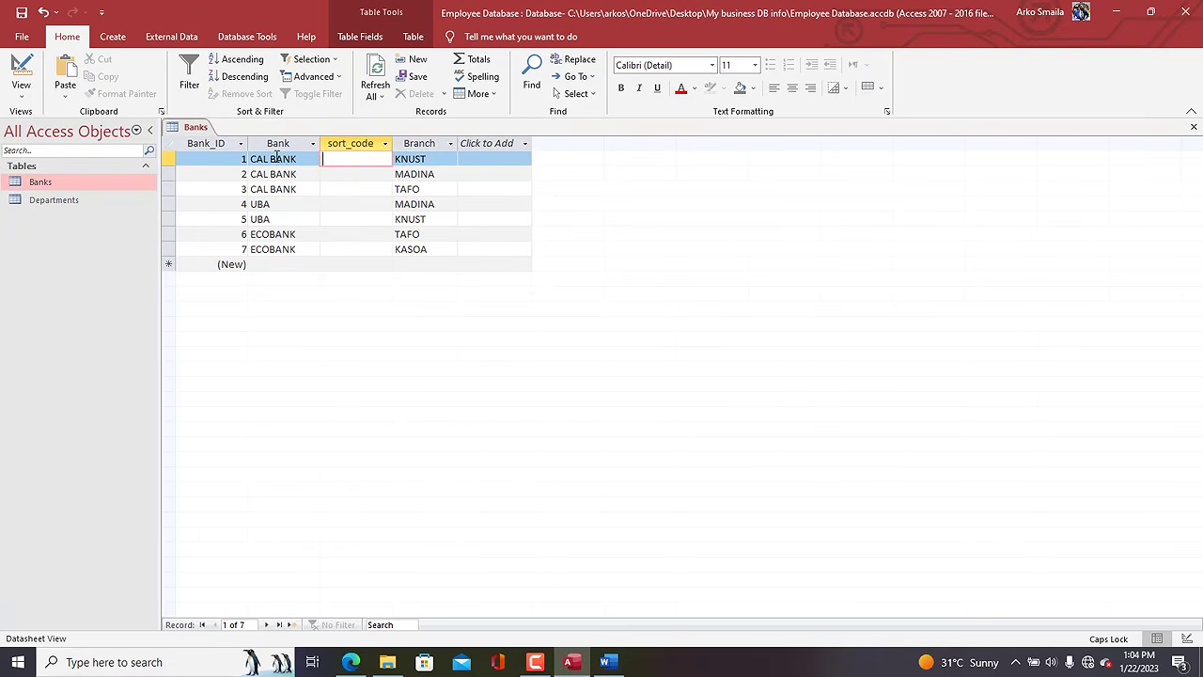
left_click(279, 146)
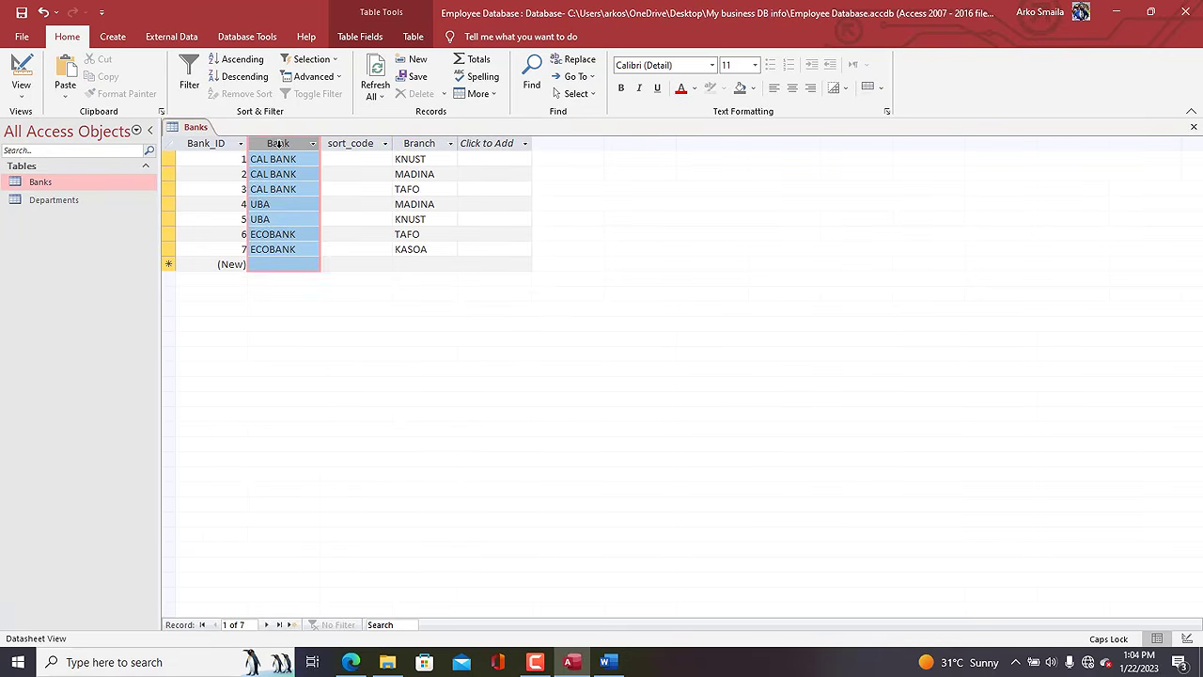
left_click(429, 142)
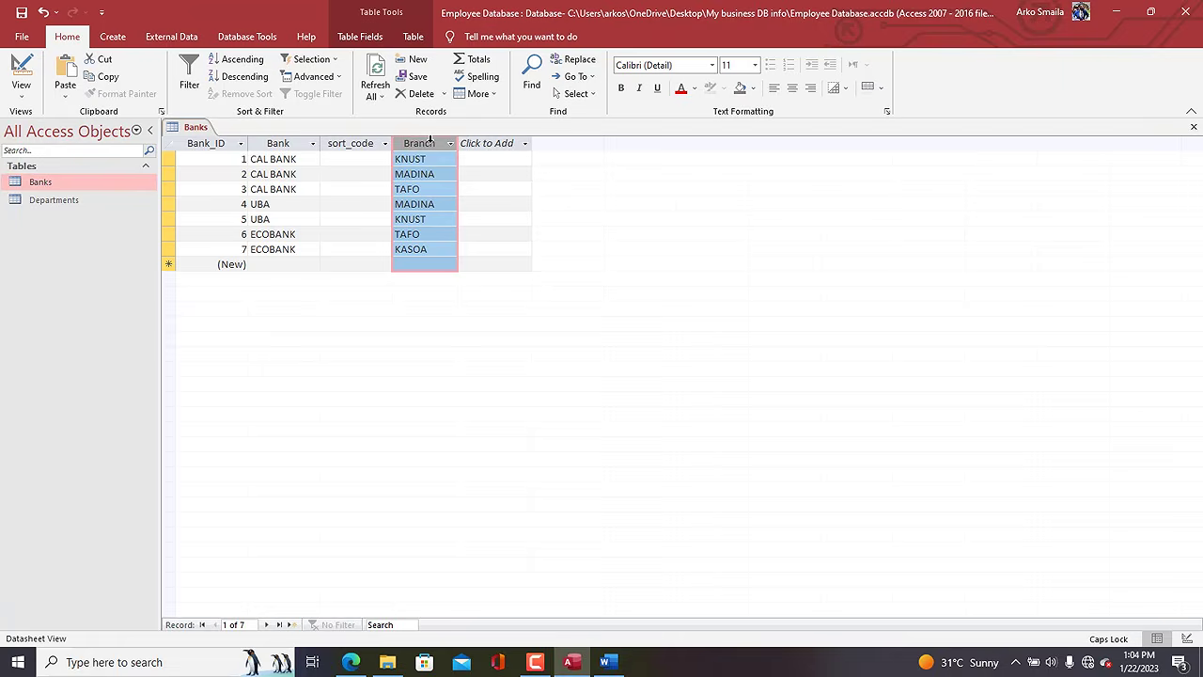
left_click(267, 142)
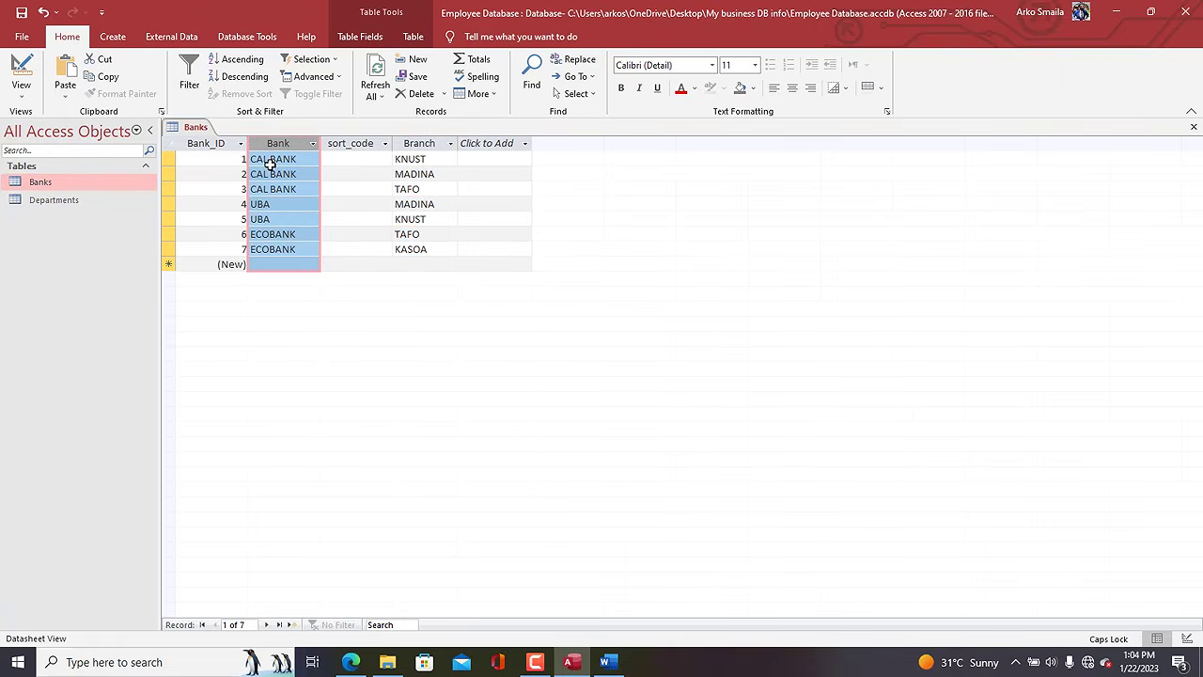
left_click(442, 159)
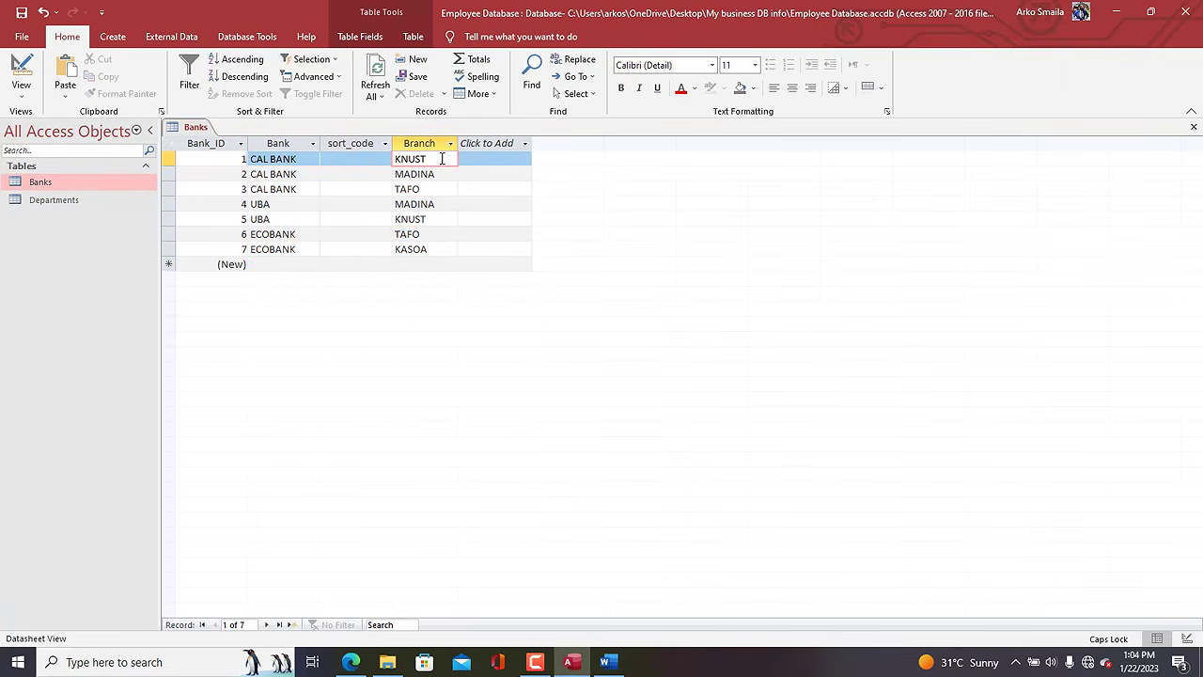
Add a Calculated Field of type Text and resize the Expression Builder window.
left_click(492, 149)
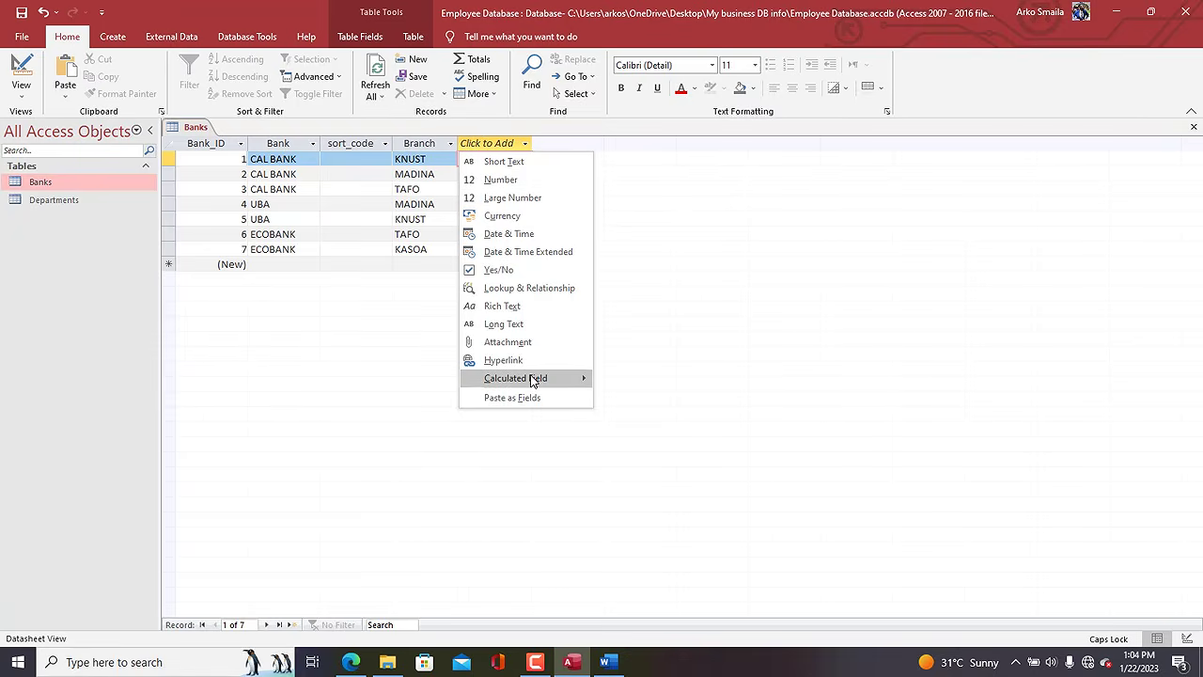
mouse_move(533, 379)
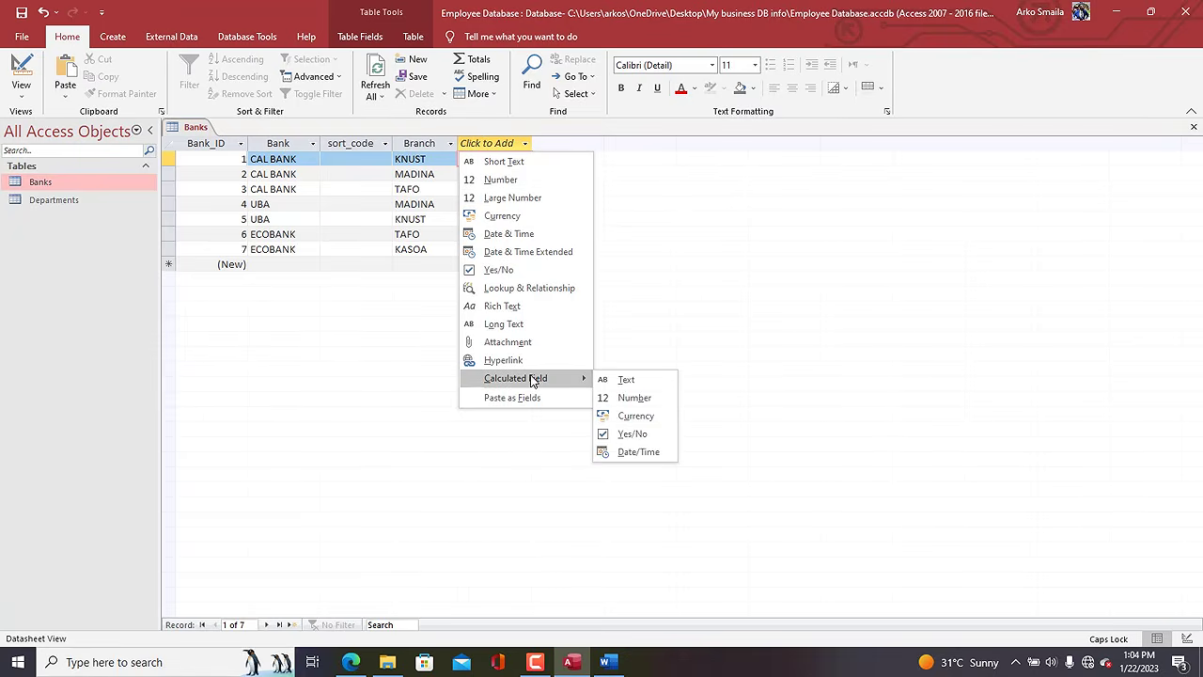
left_click(432, 143)
left_click(475, 145)
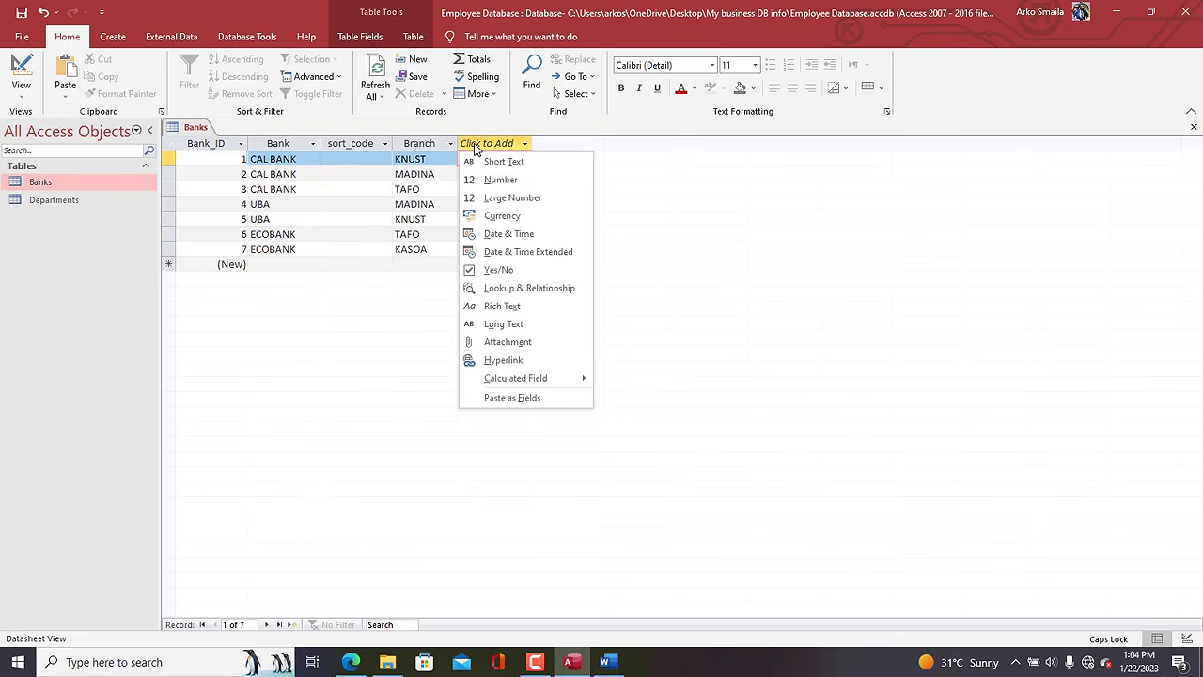
mouse_move(550, 380)
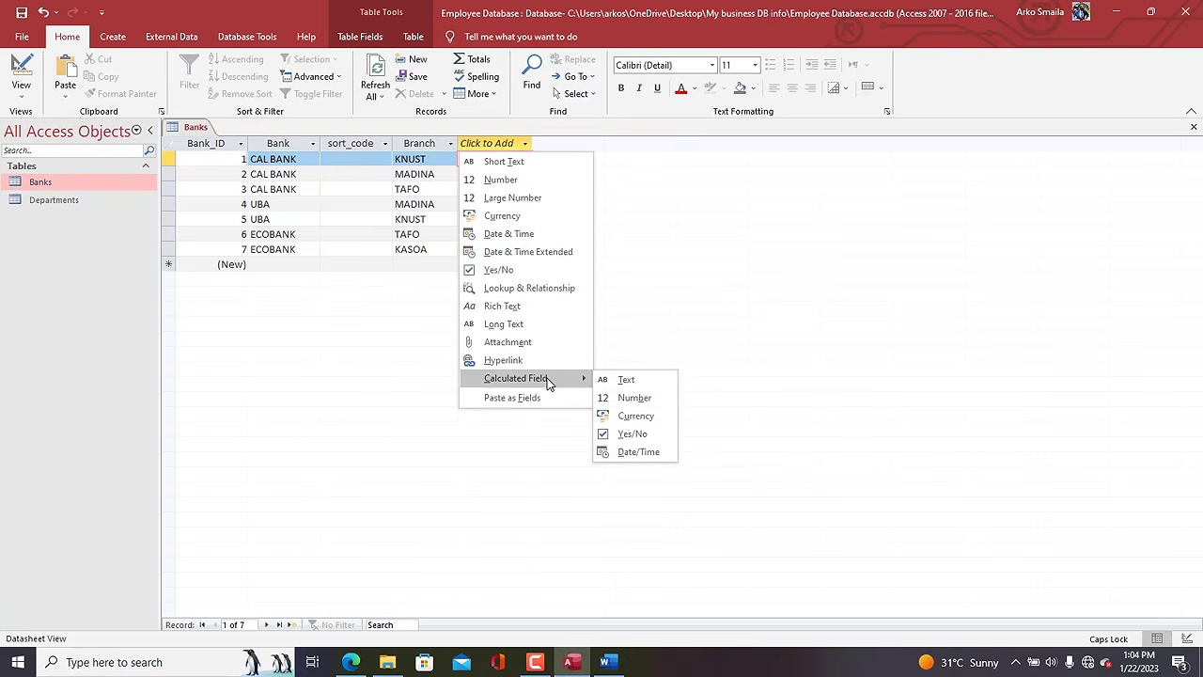
left_click(629, 381)
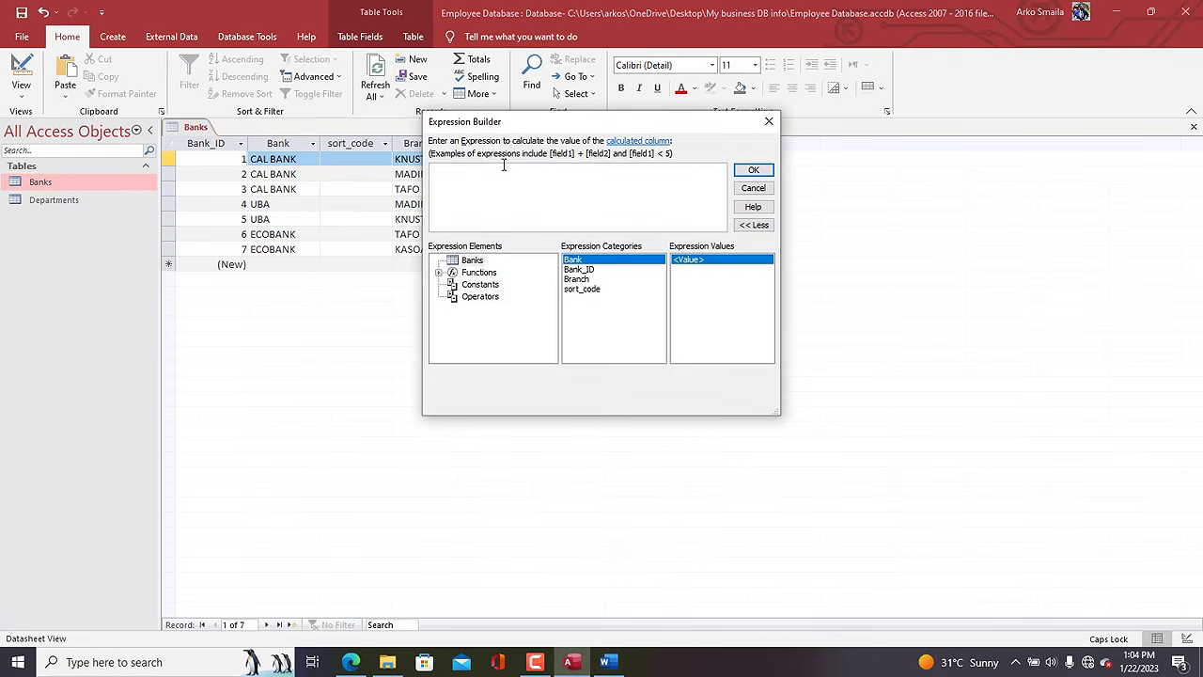
left_click_drag(491, 132, 493, 136)
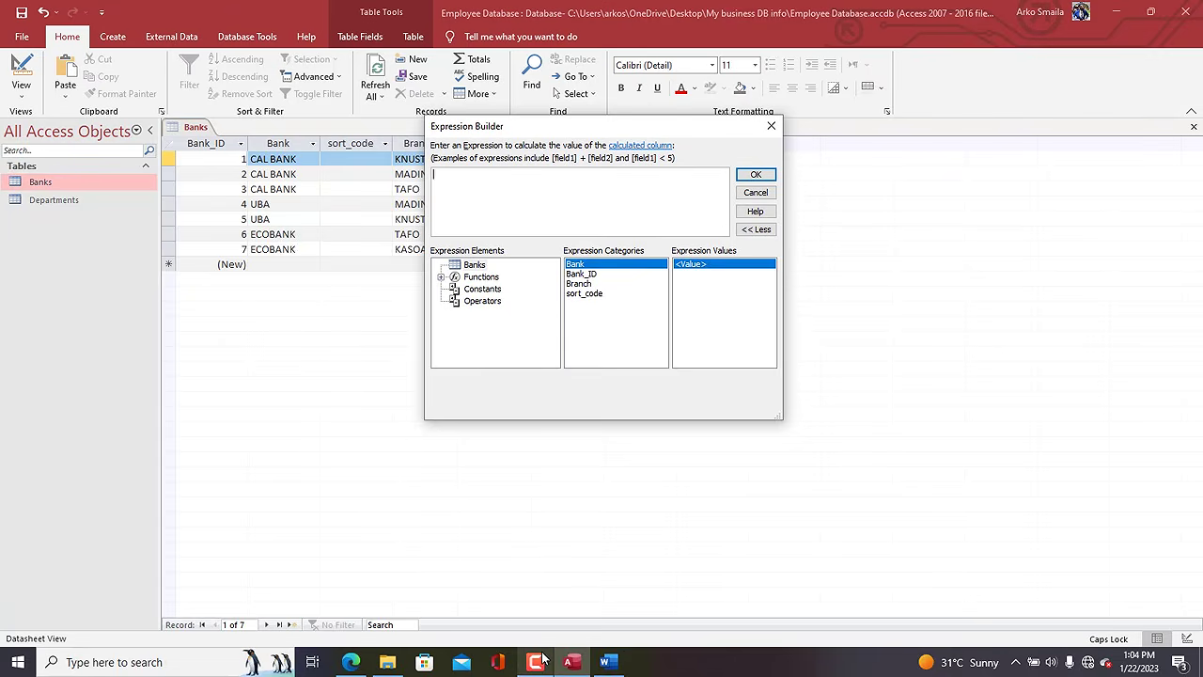
mouse_move(540, 658)
left_click_drag(425, 414, 246, 470)
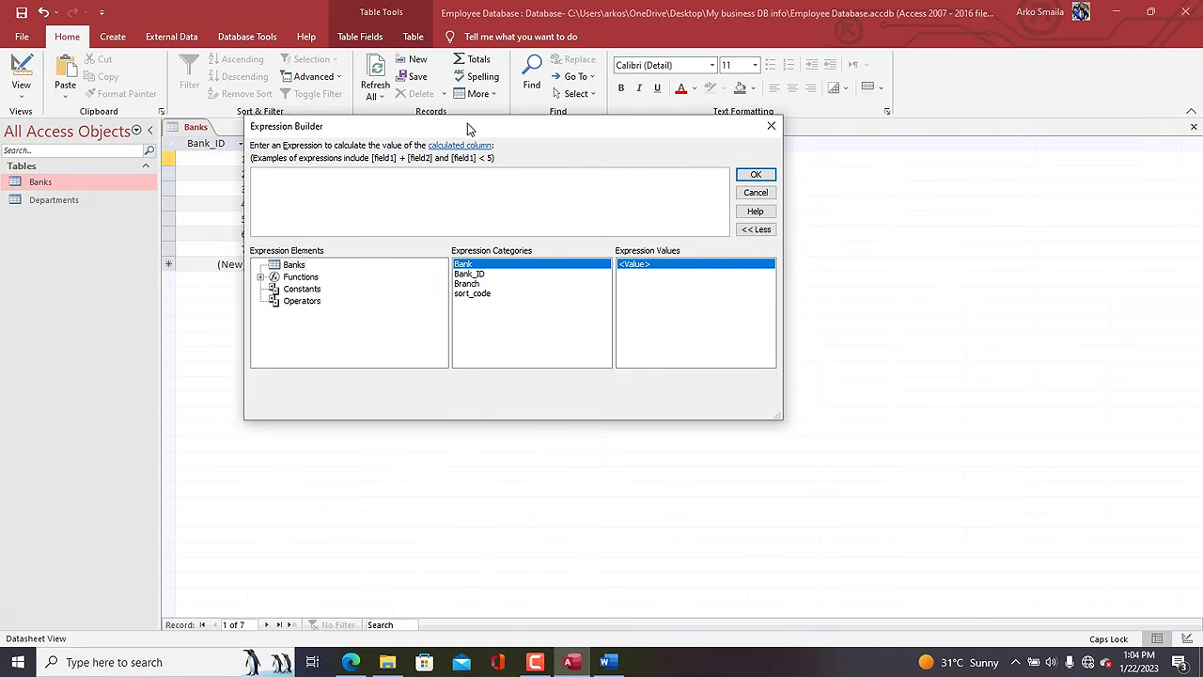
left_click_drag(473, 132, 528, 280)
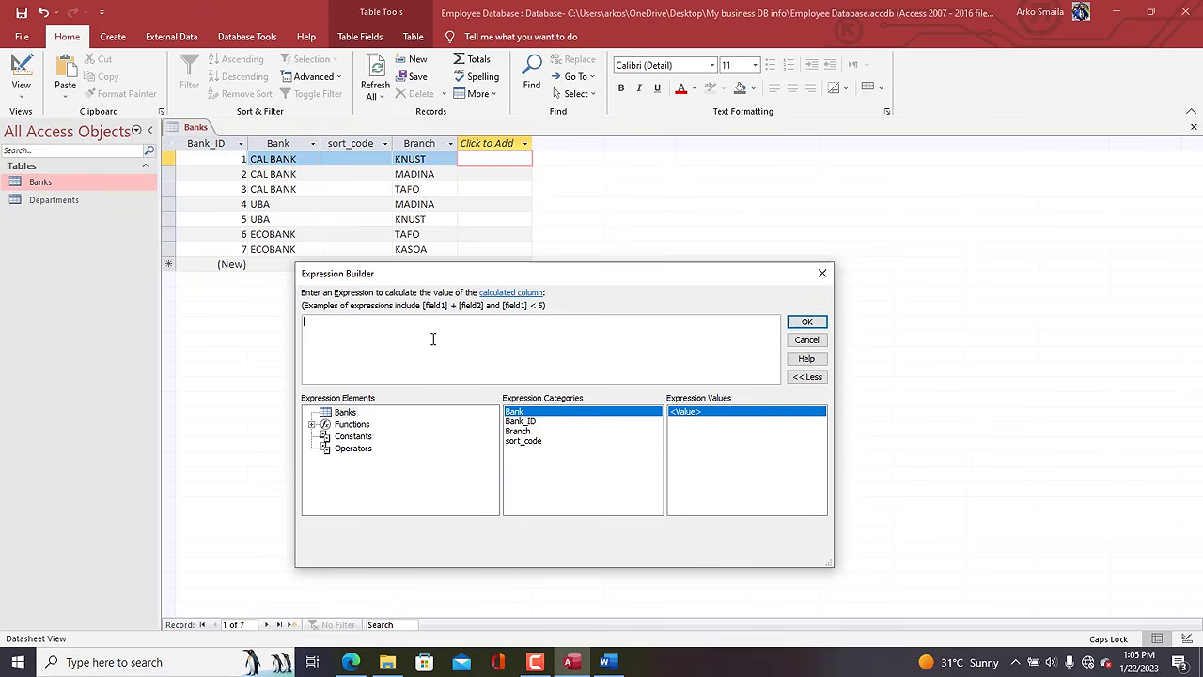
Build the expression UCase([Bank]&", "&[Branch]) from the UCase function and the Bank and Branch fields.
type("BA")
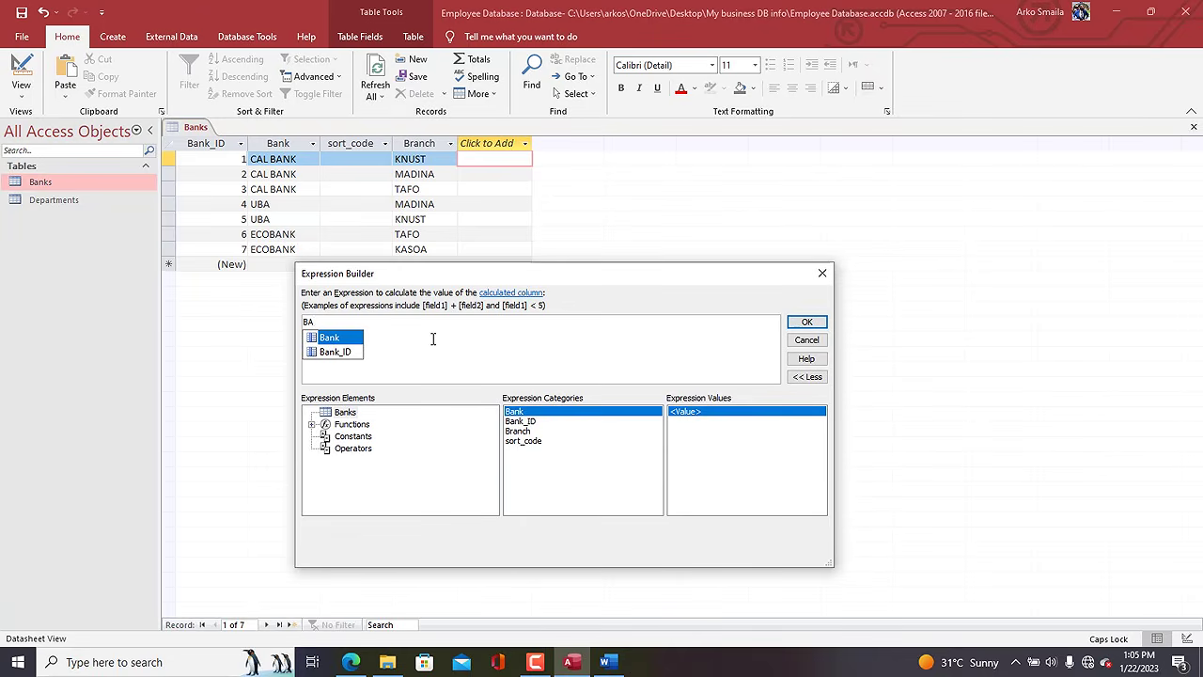
key("BackSpace")
key("BackSpace")
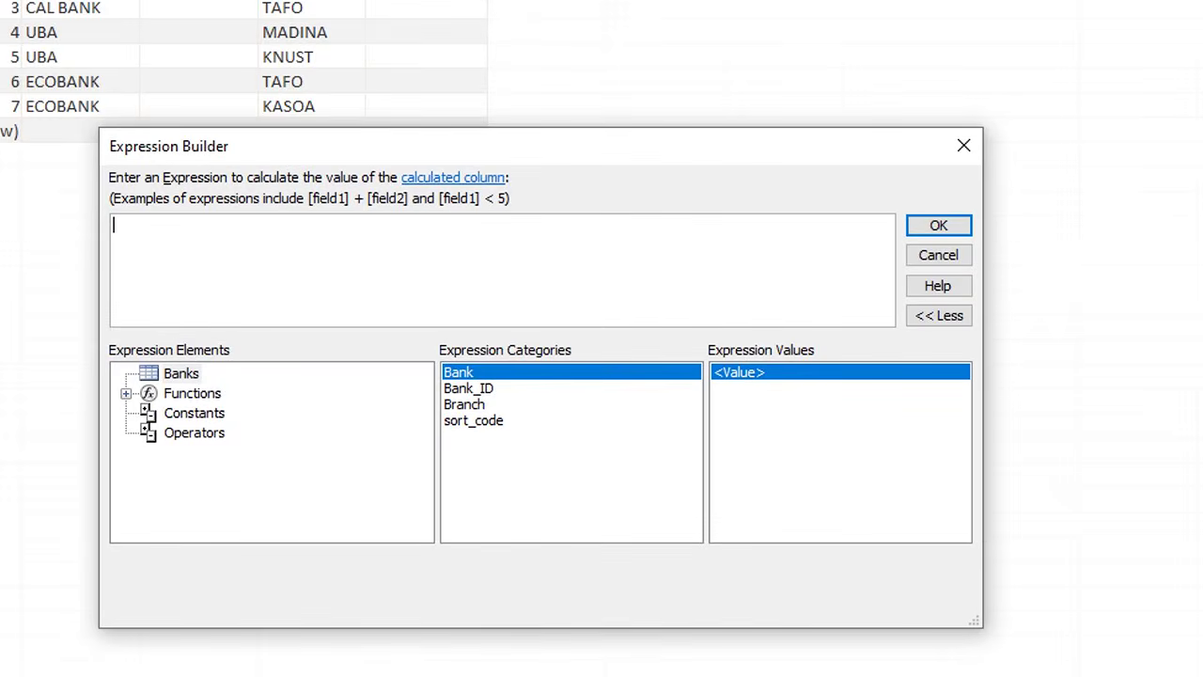
left_click_drag(426, 144, 778, 33)
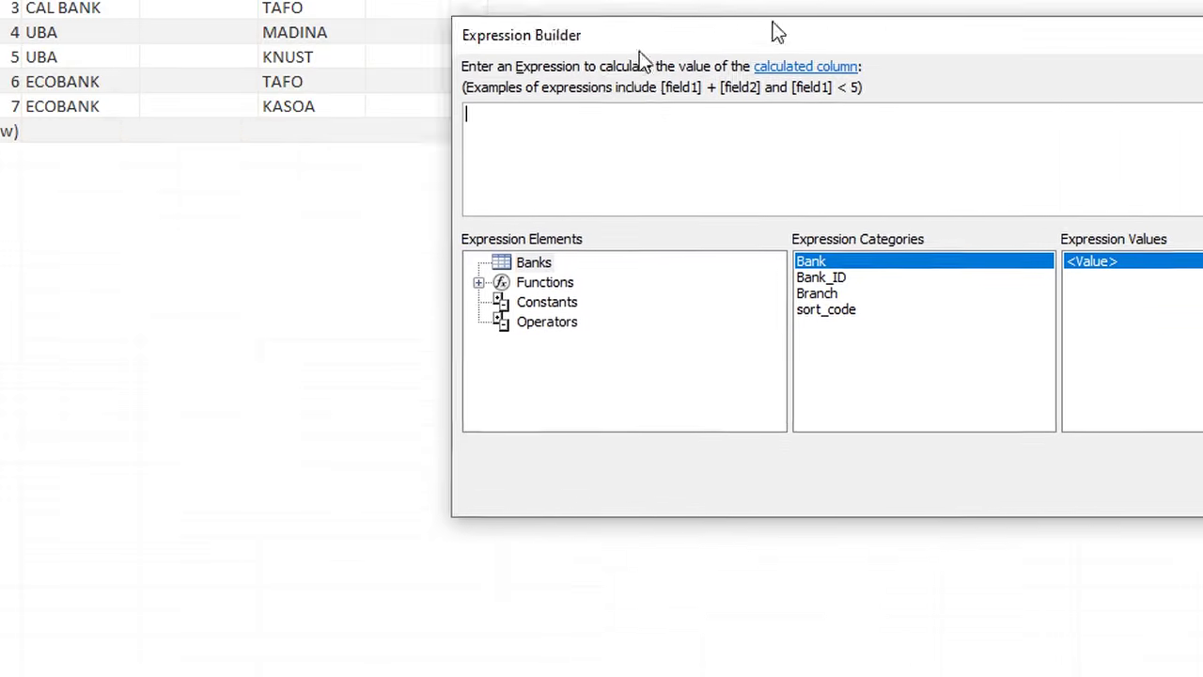
left_click_drag(641, 55, 318, 66)
type("uc")
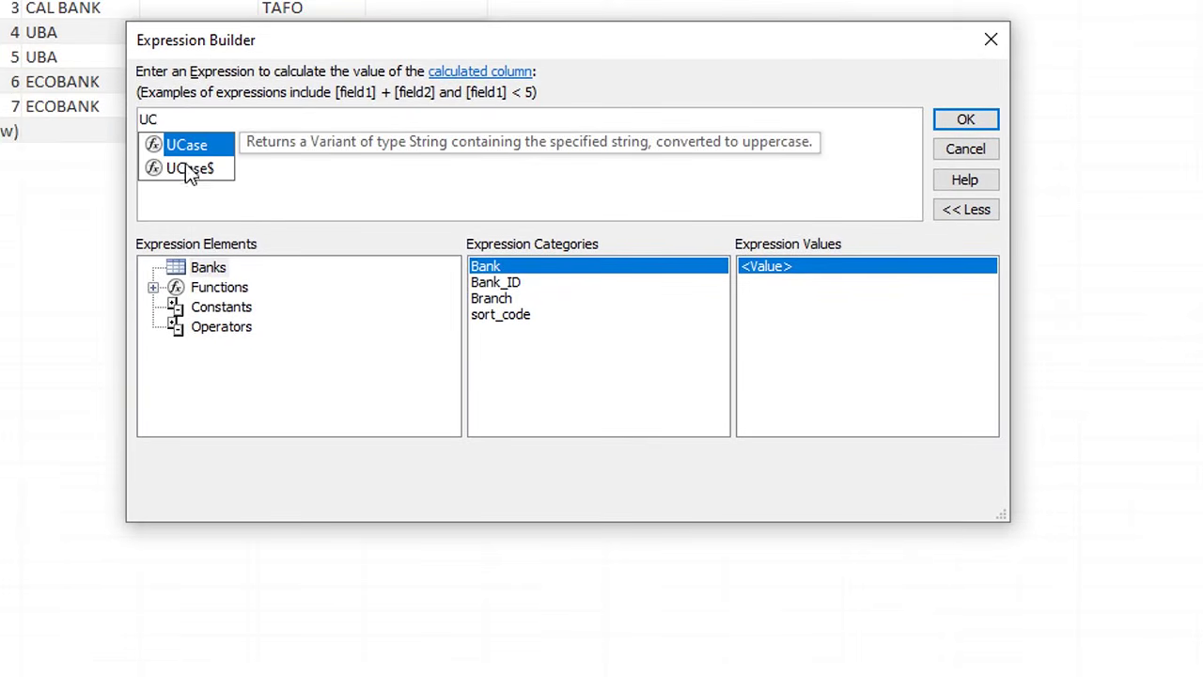
double_click(186, 151)
type("BANK")
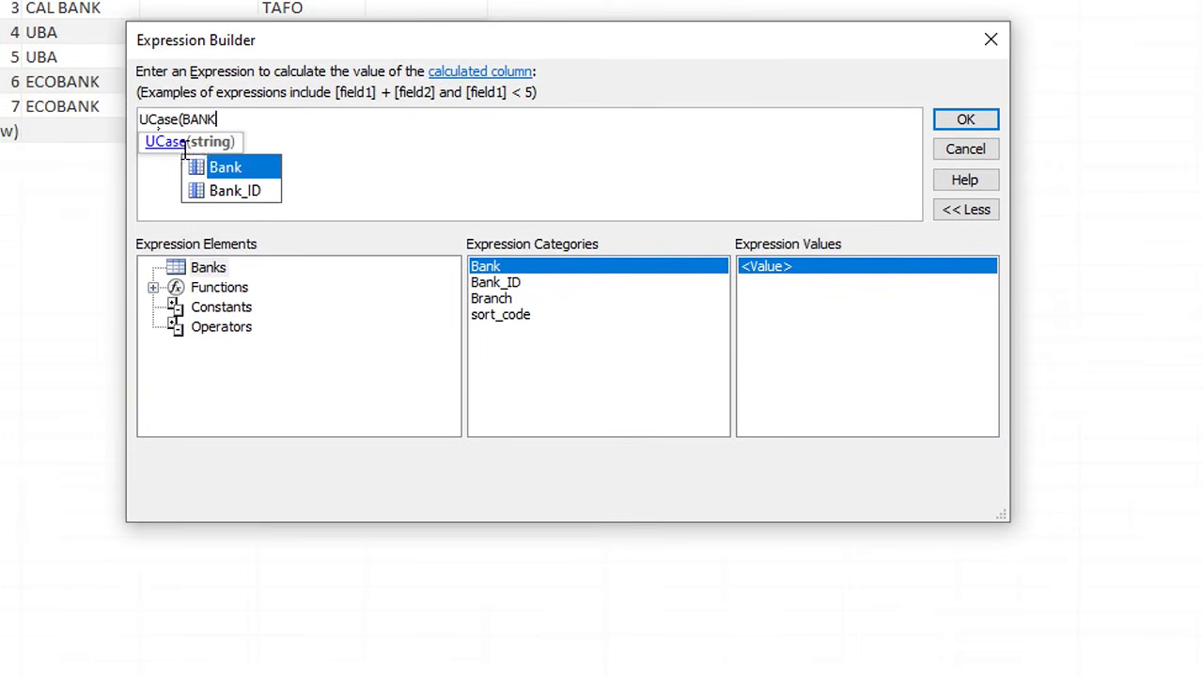
double_click(216, 165)
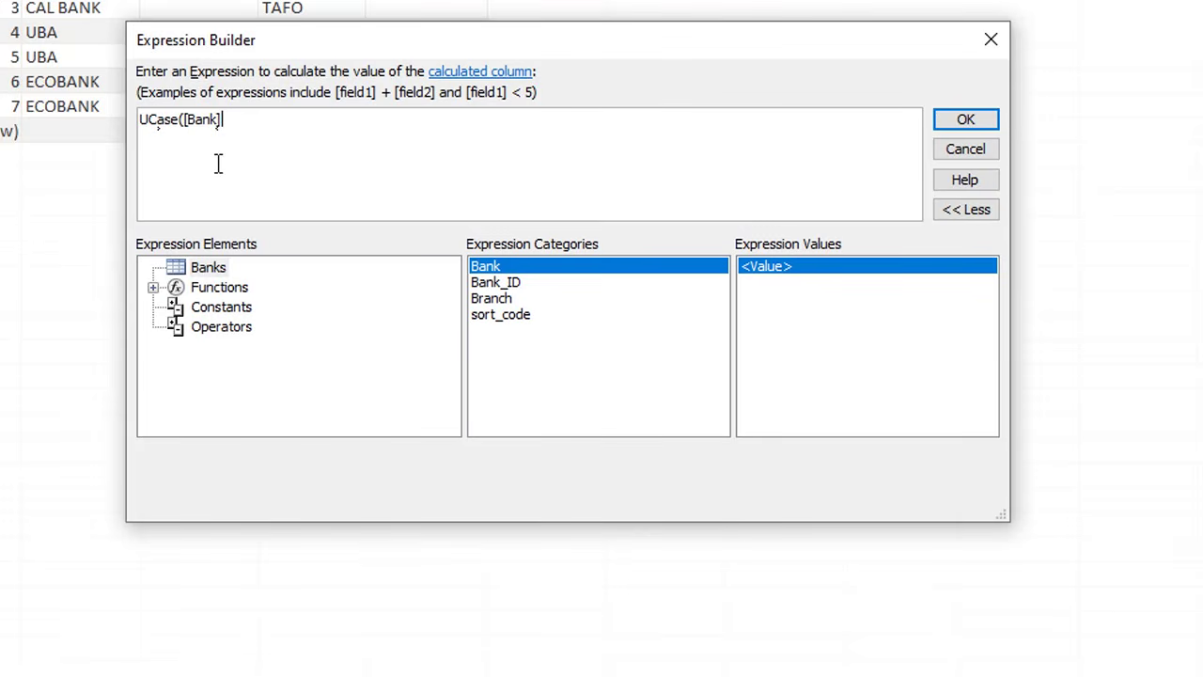
type("&")
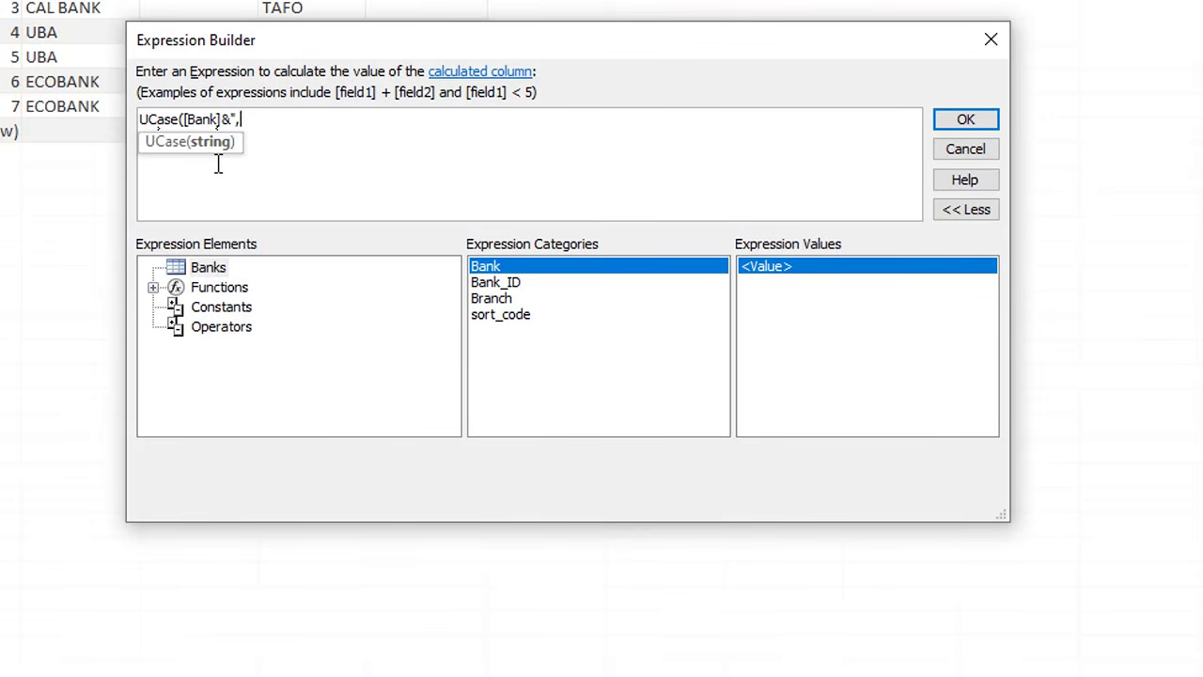
type("\",")
type(" \"&")
type("[Br")
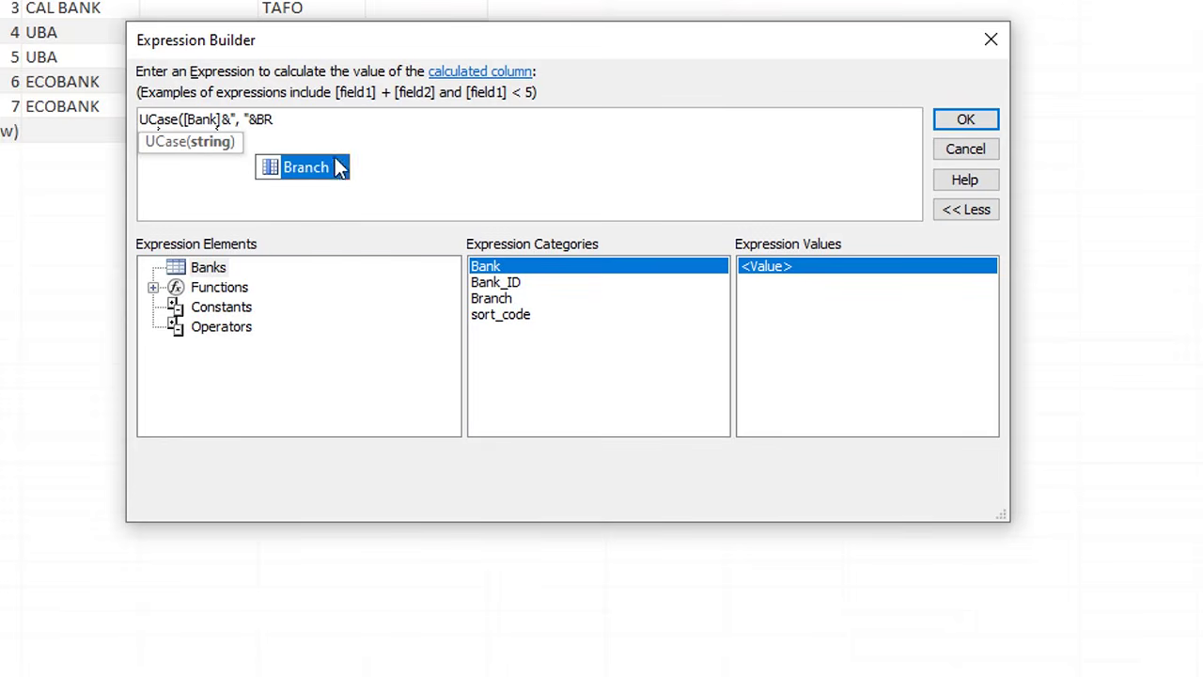
double_click(340, 164)
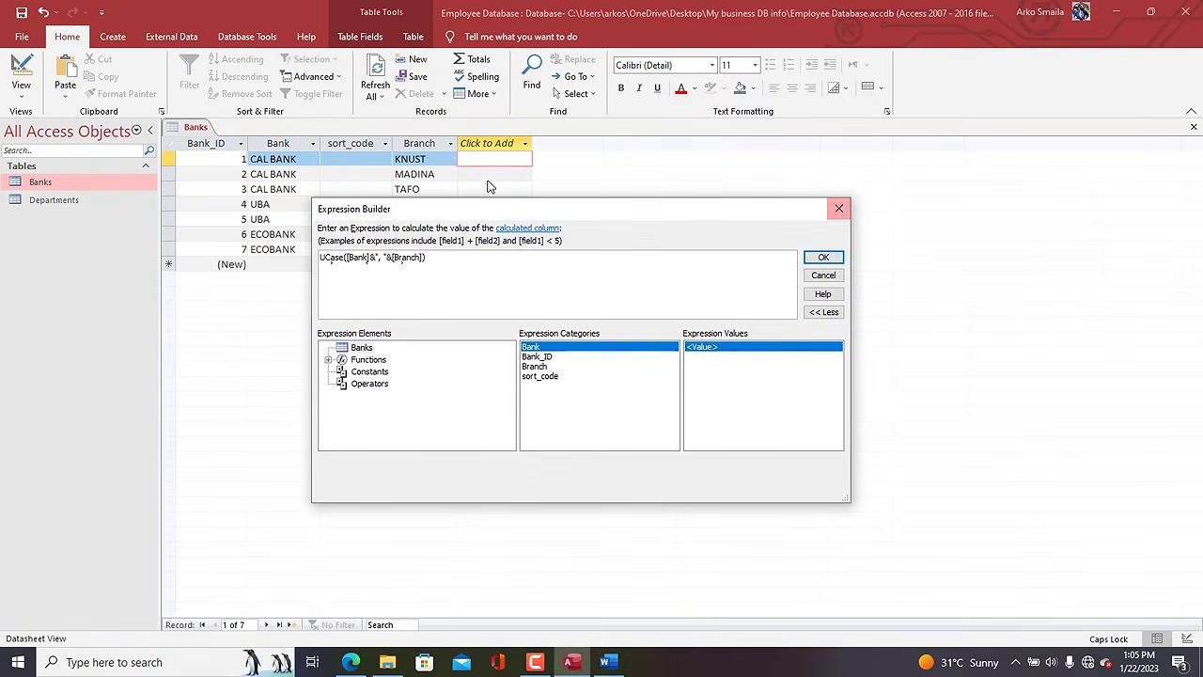
left_click_drag(476, 212, 512, 206)
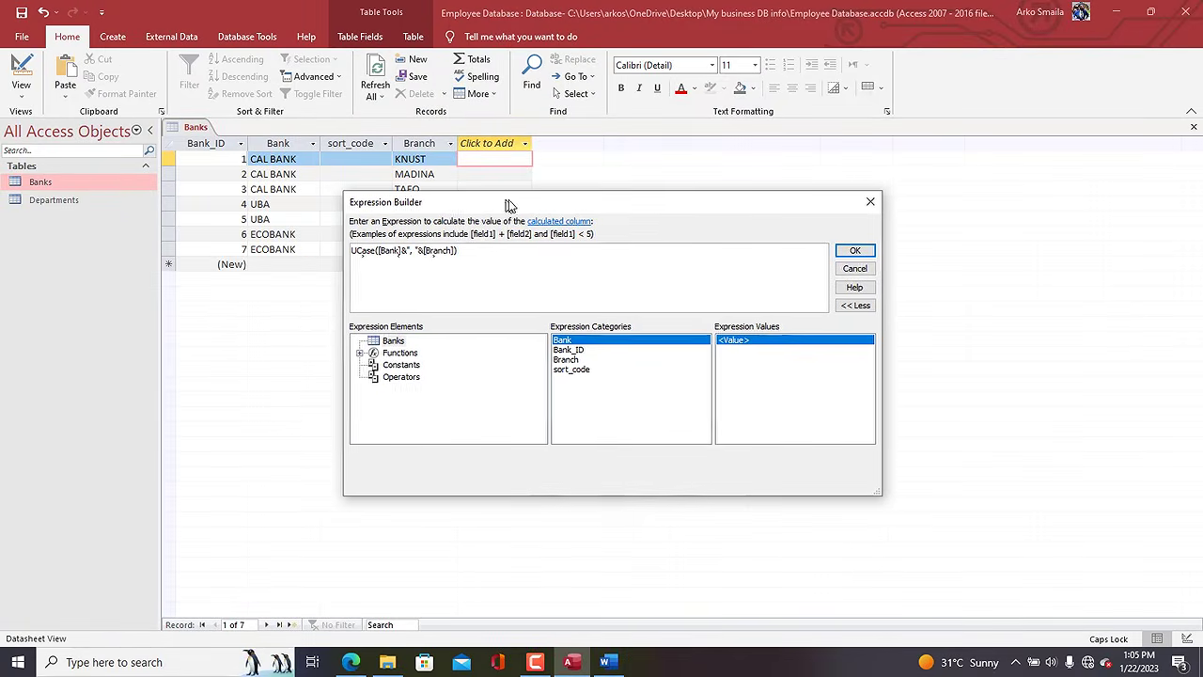
Confirm the expression and name the new calculated column Bank_serial, fitting its width.
left_click(859, 251)
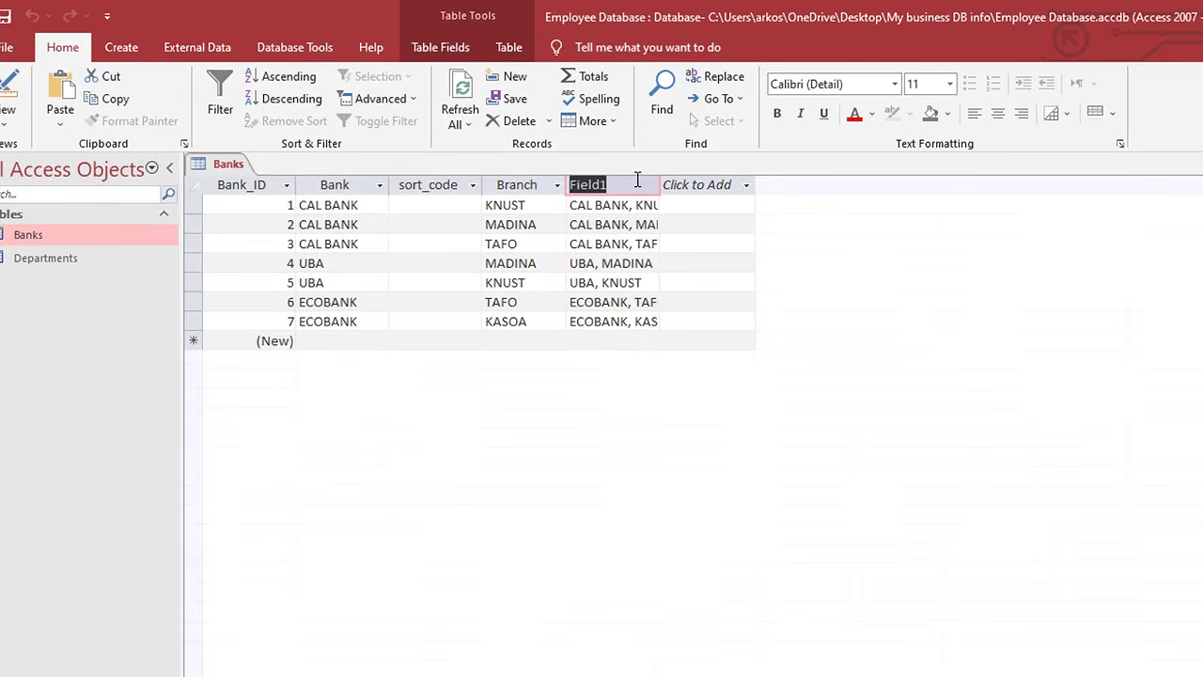
type("Bank")
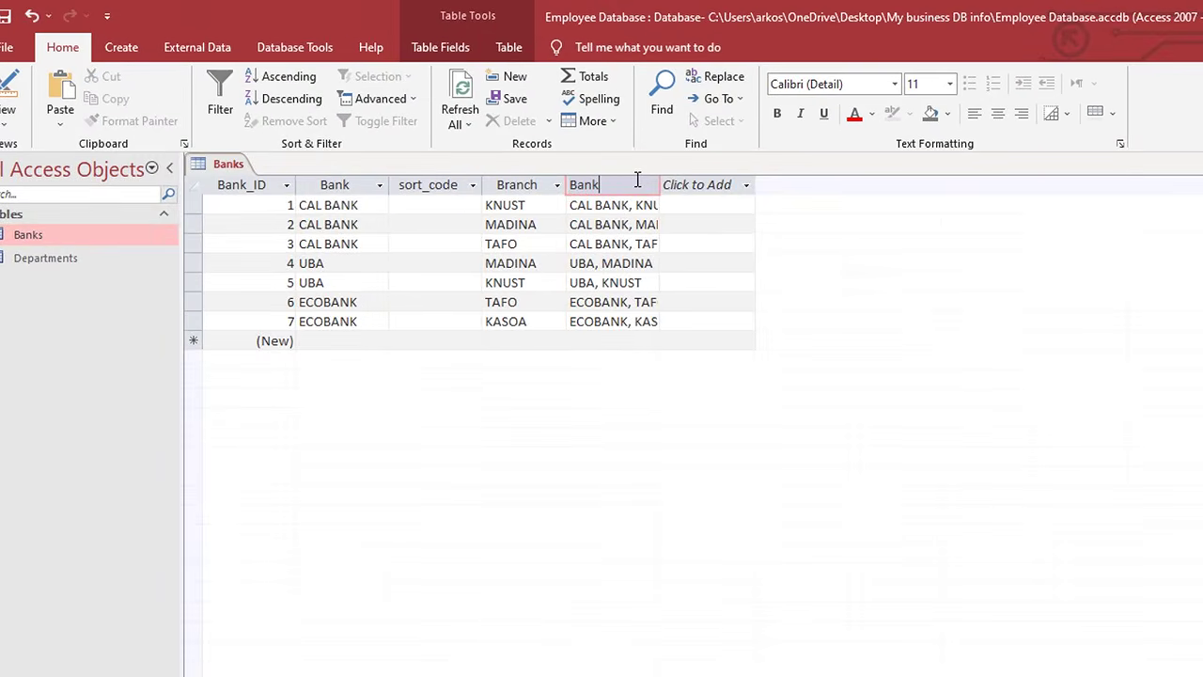
type("_serial")
key("Return")
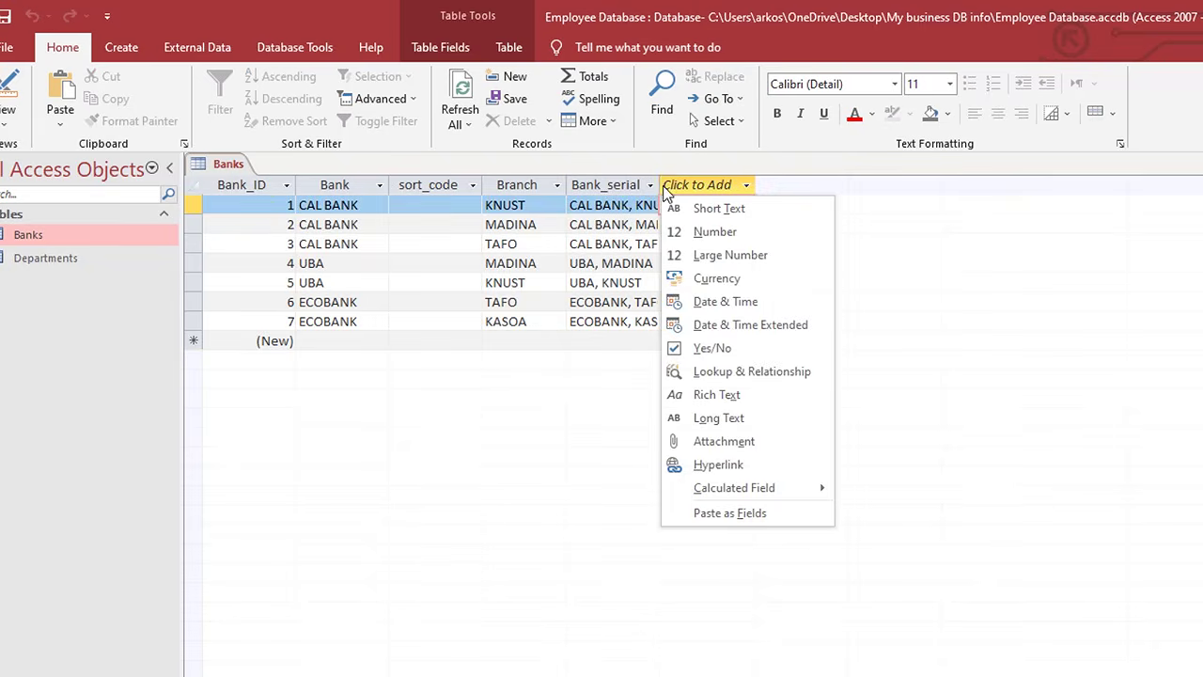
key("Escape")
double_click(660, 184)
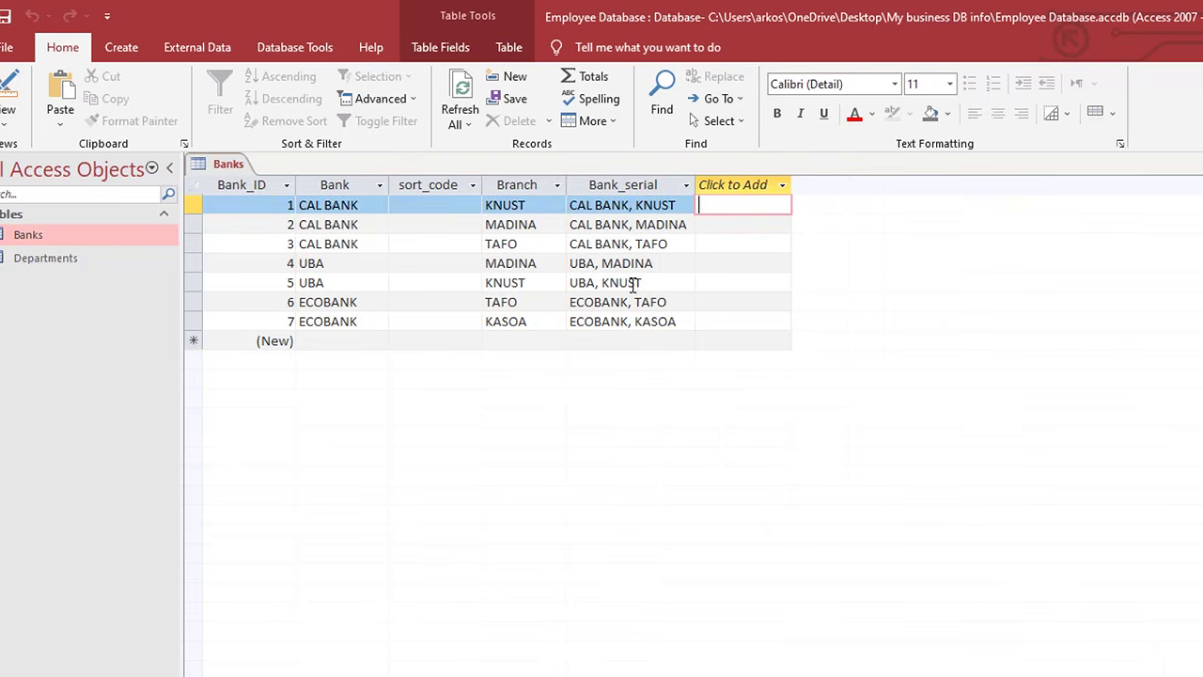
Rename the column to Branch_serial, review its values and widen it.
left_click(597, 186)
left_click(596, 185)
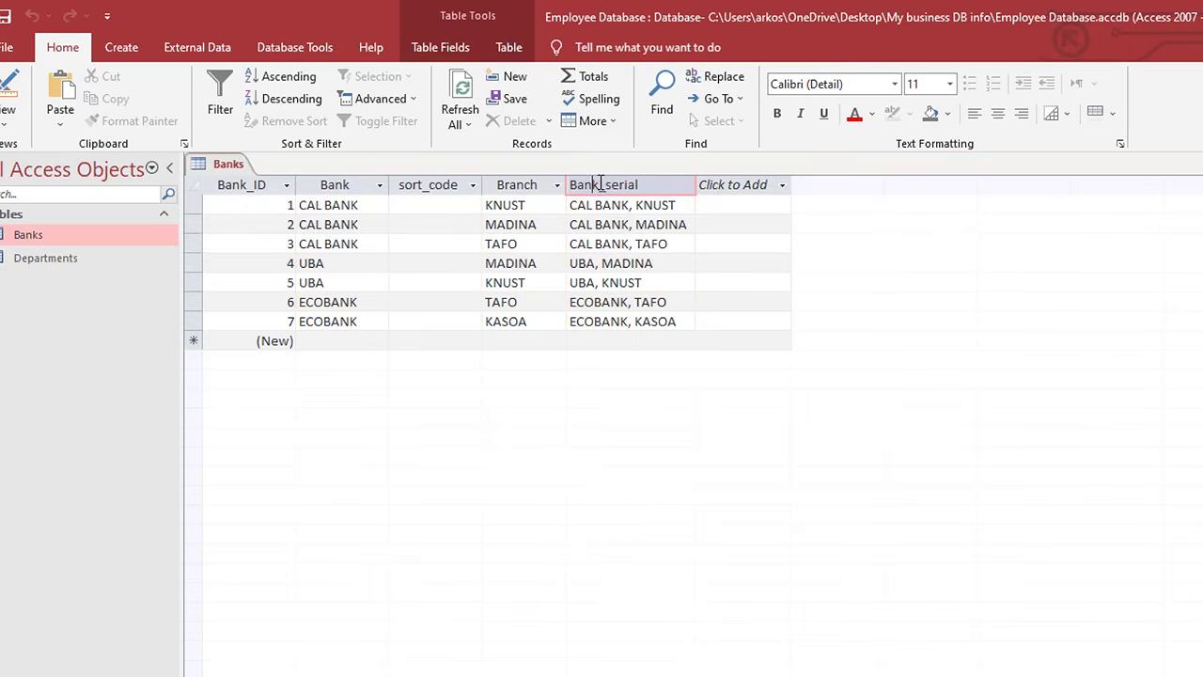
left_click_drag(596, 184, 567, 184)
type("Branc")
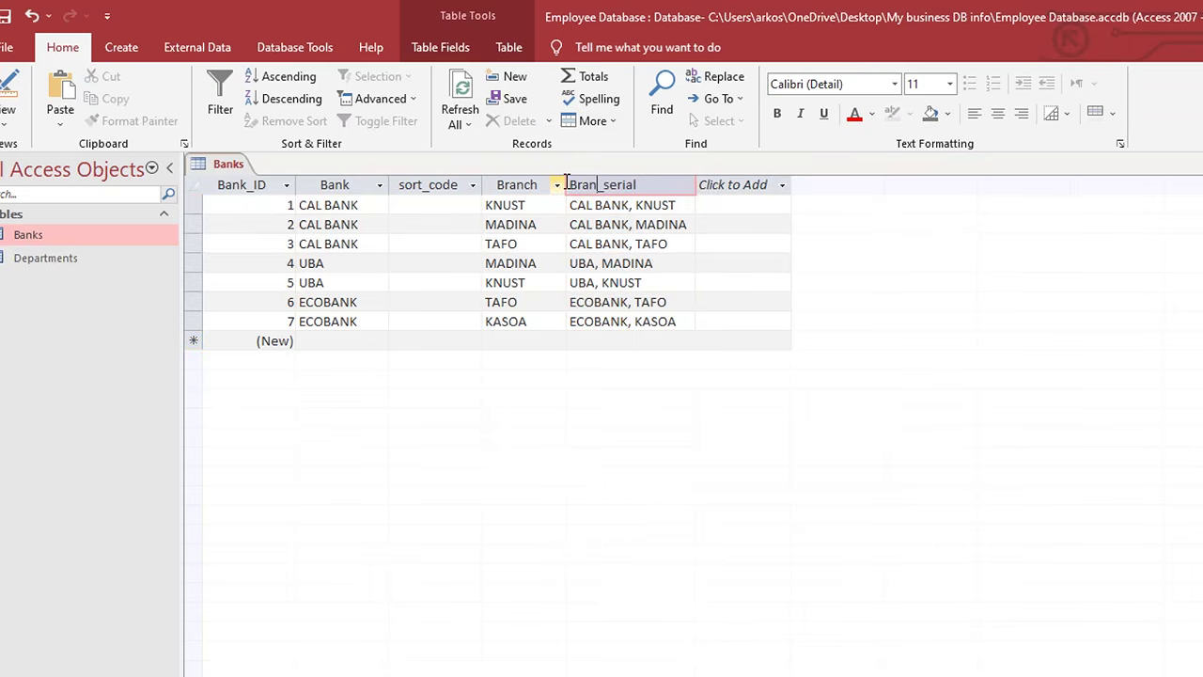
type("h")
left_click(626, 231)
left_click(652, 204)
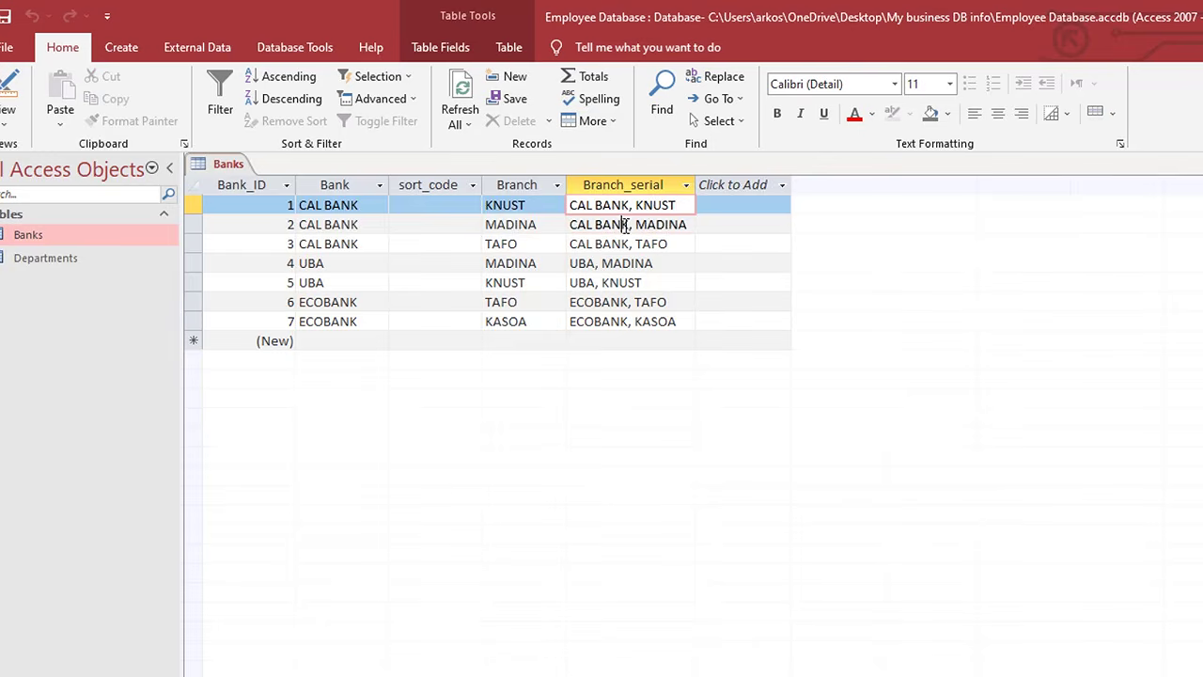
left_click(629, 225)
left_click(646, 244)
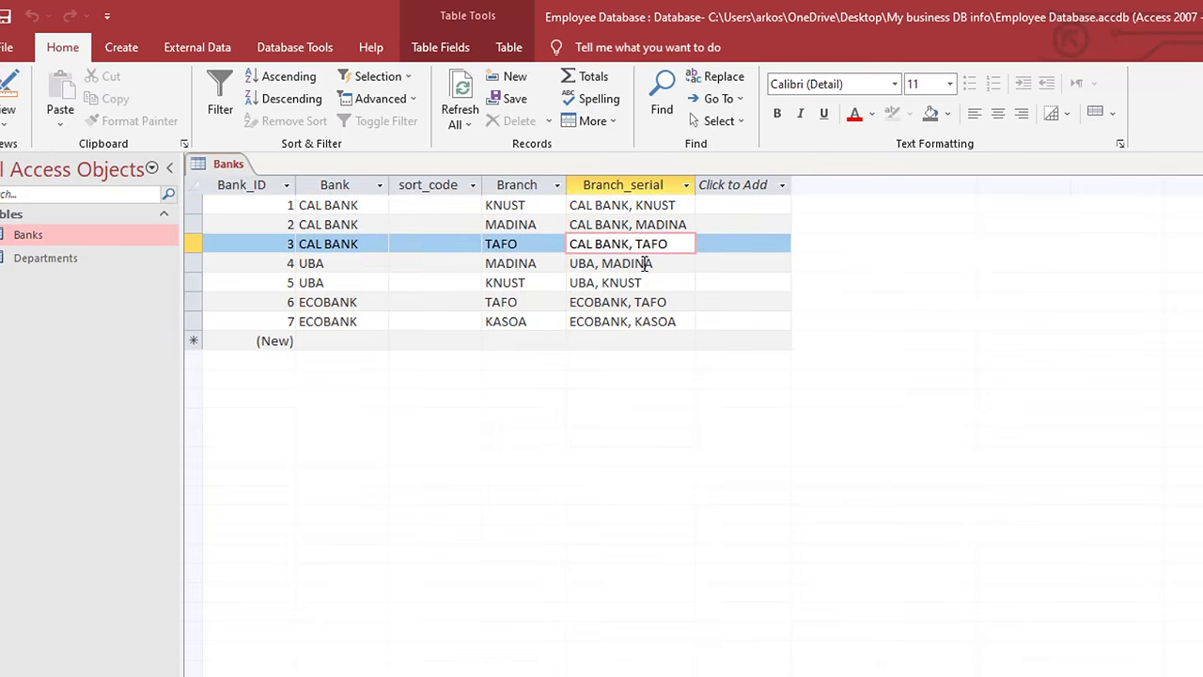
left_click(652, 264)
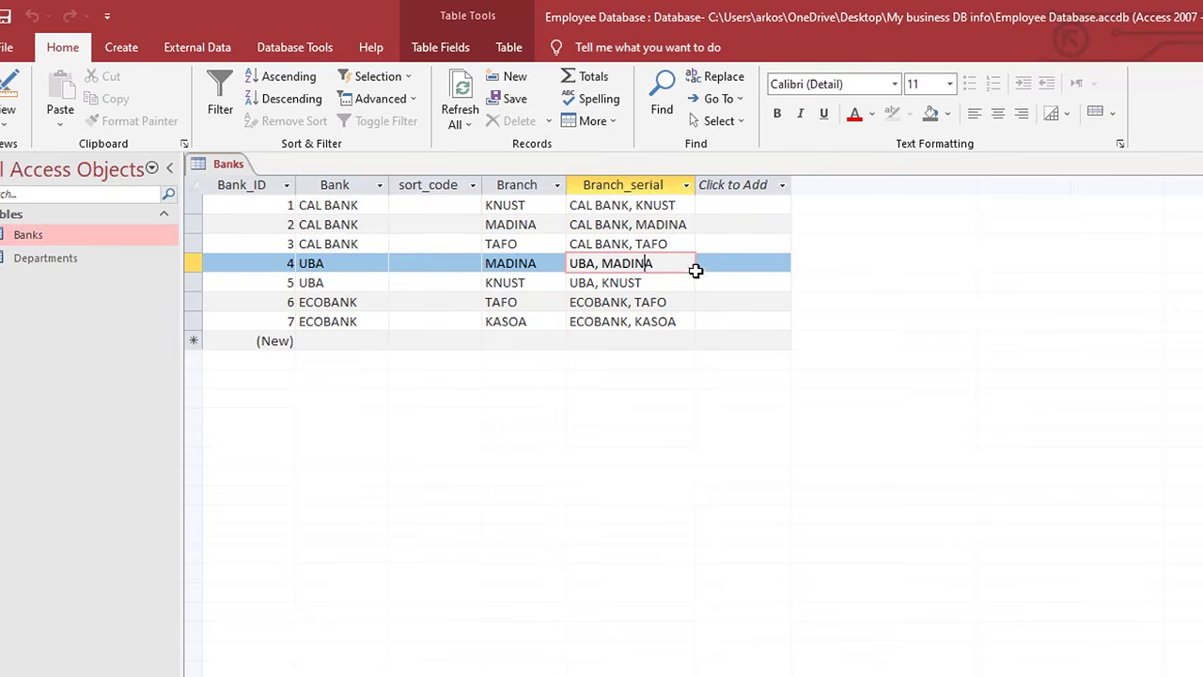
left_click_drag(698, 183, 704, 182)
left_click(705, 183)
left_click(621, 311)
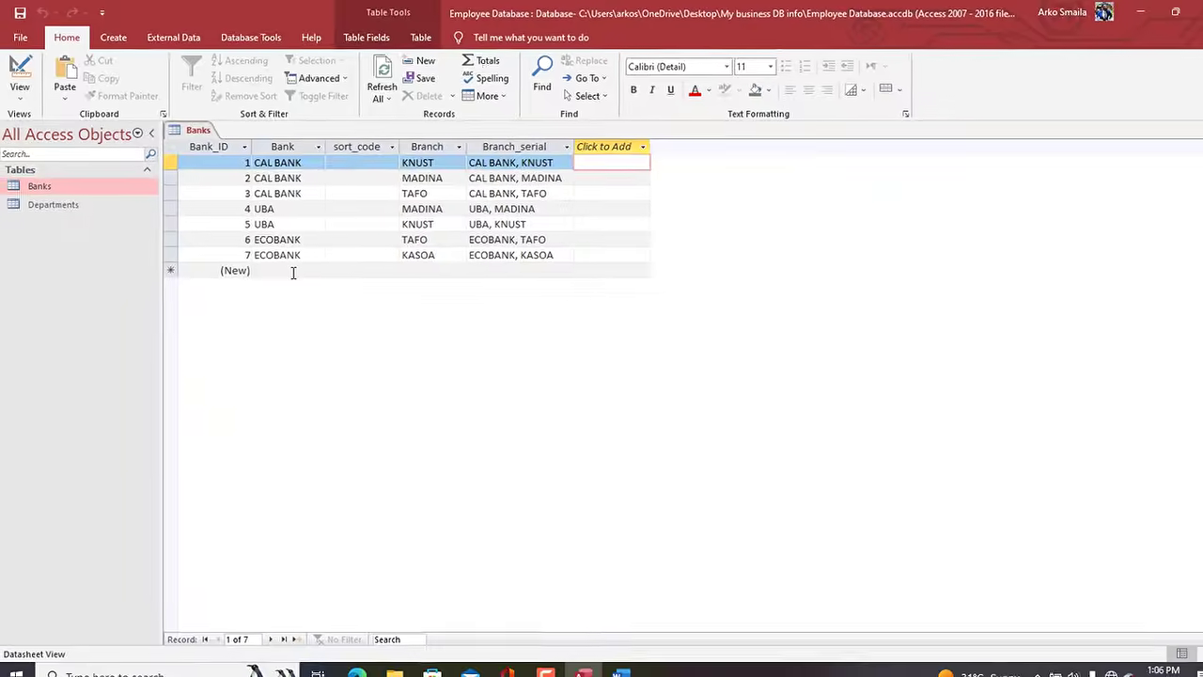
Add record 8 with bank absa, sort_code 0939393, branch EJISU, and refresh all.
left_click(293, 272)
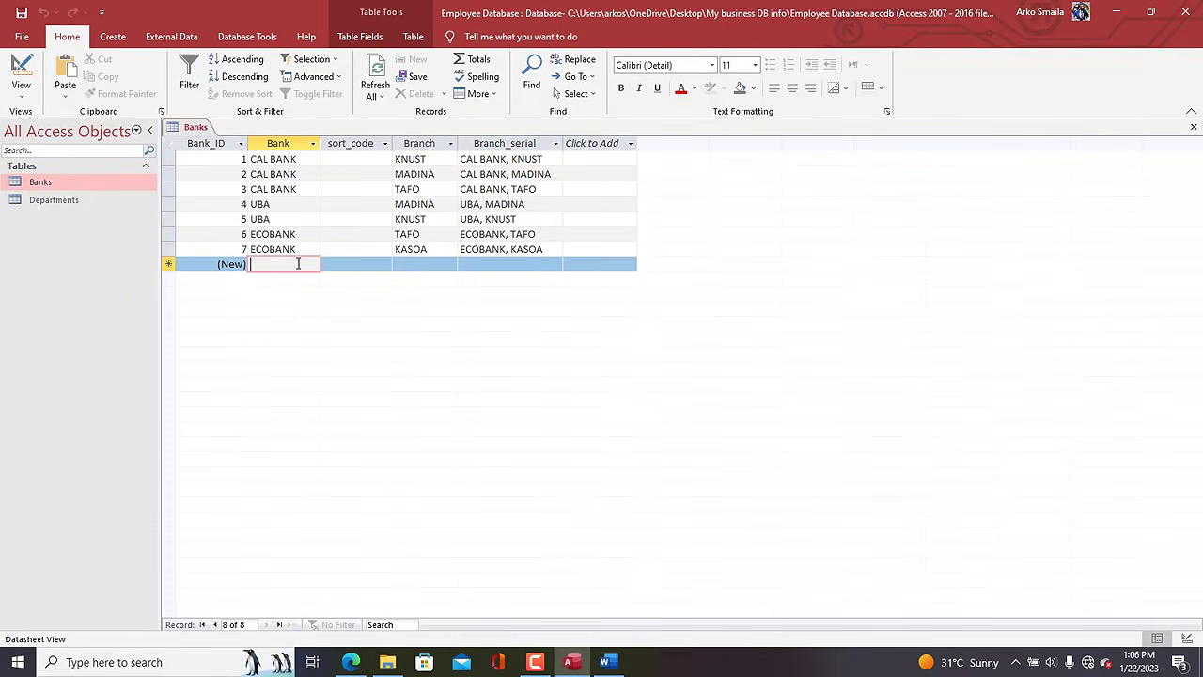
type("absa")
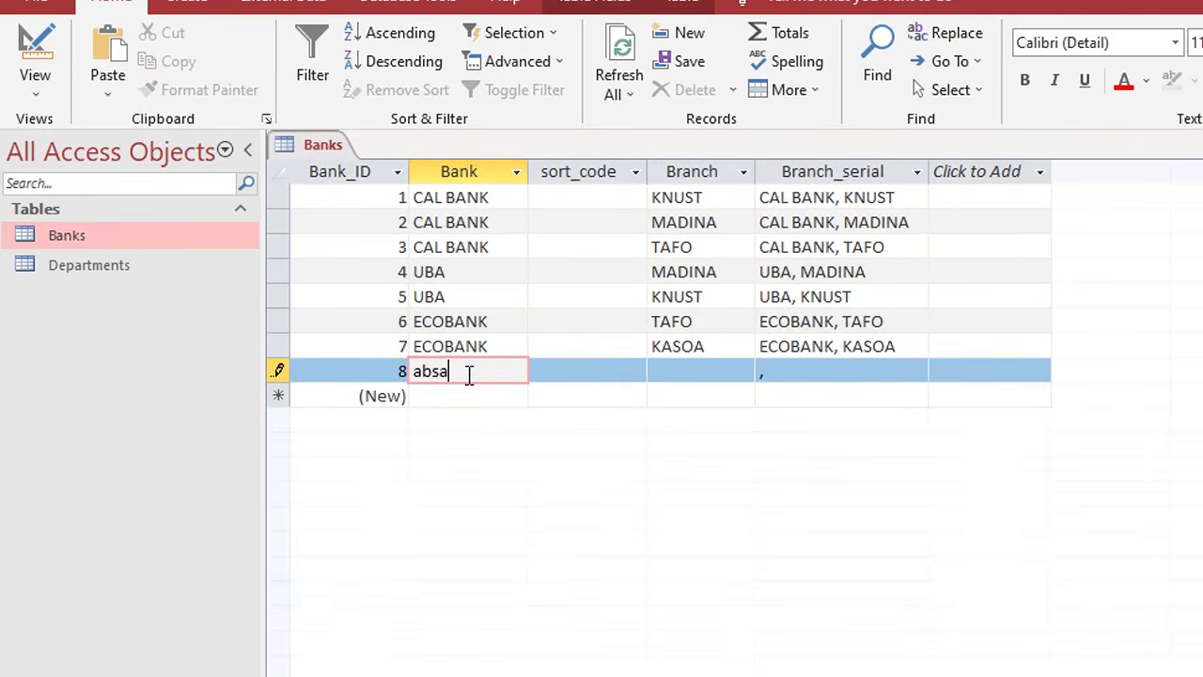
key("Tab")
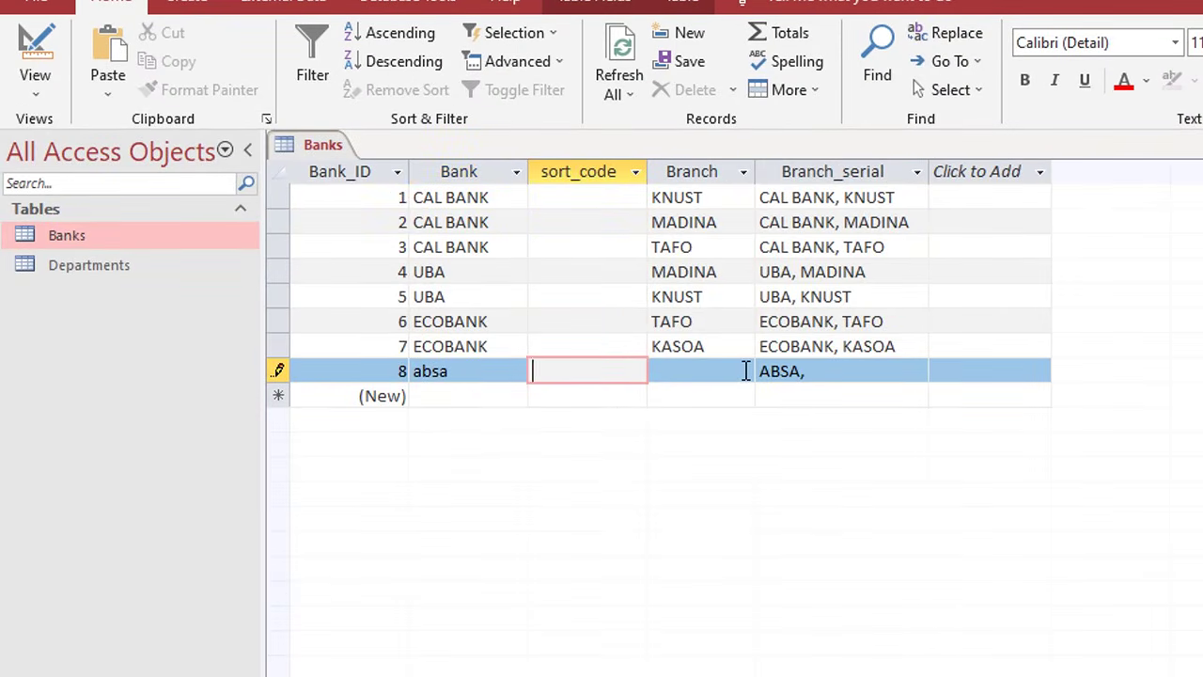
type("0939393")
key("Tab")
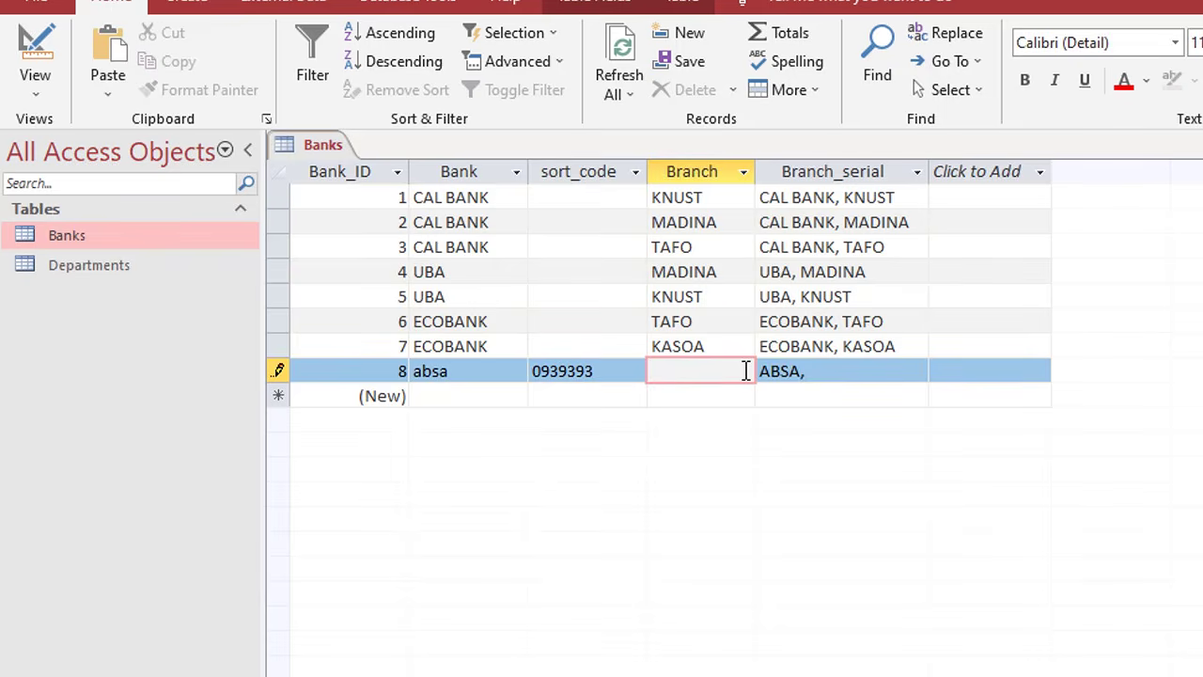
type("EJISU")
key("Tab")
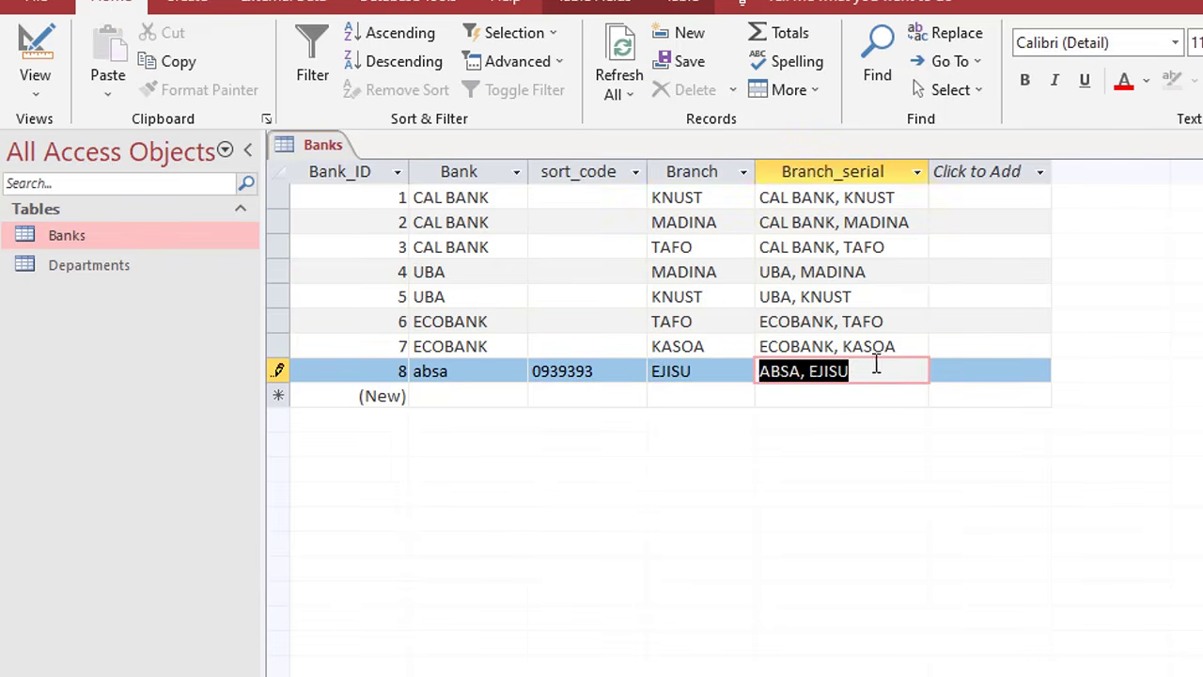
left_click(876, 374)
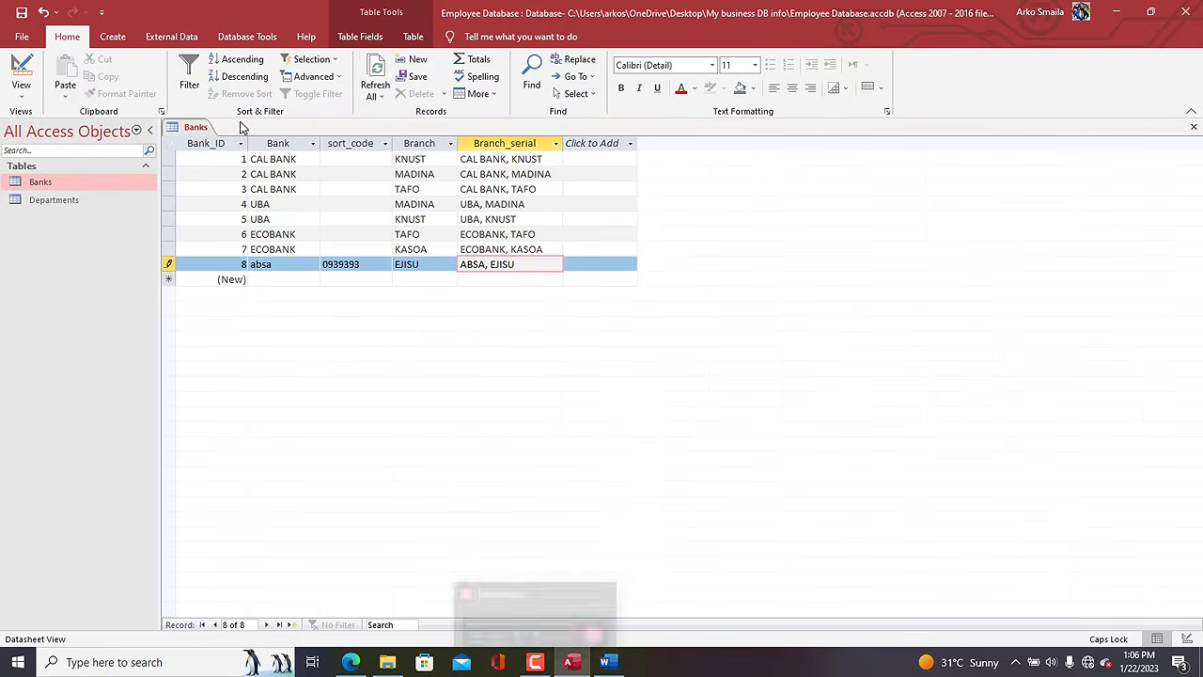
left_click(375, 73)
Close the Banks table from its tab's shortcut menu.
left_click(199, 129)
right_click(198, 125)
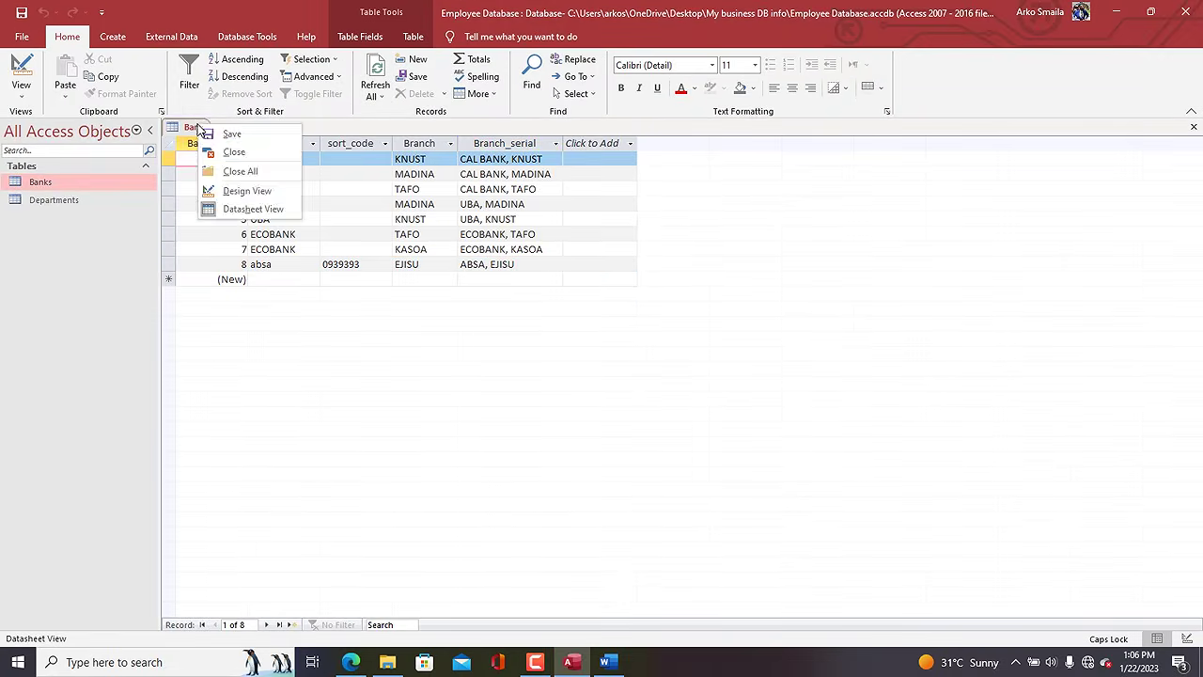
left_click(199, 130)
right_click(186, 128)
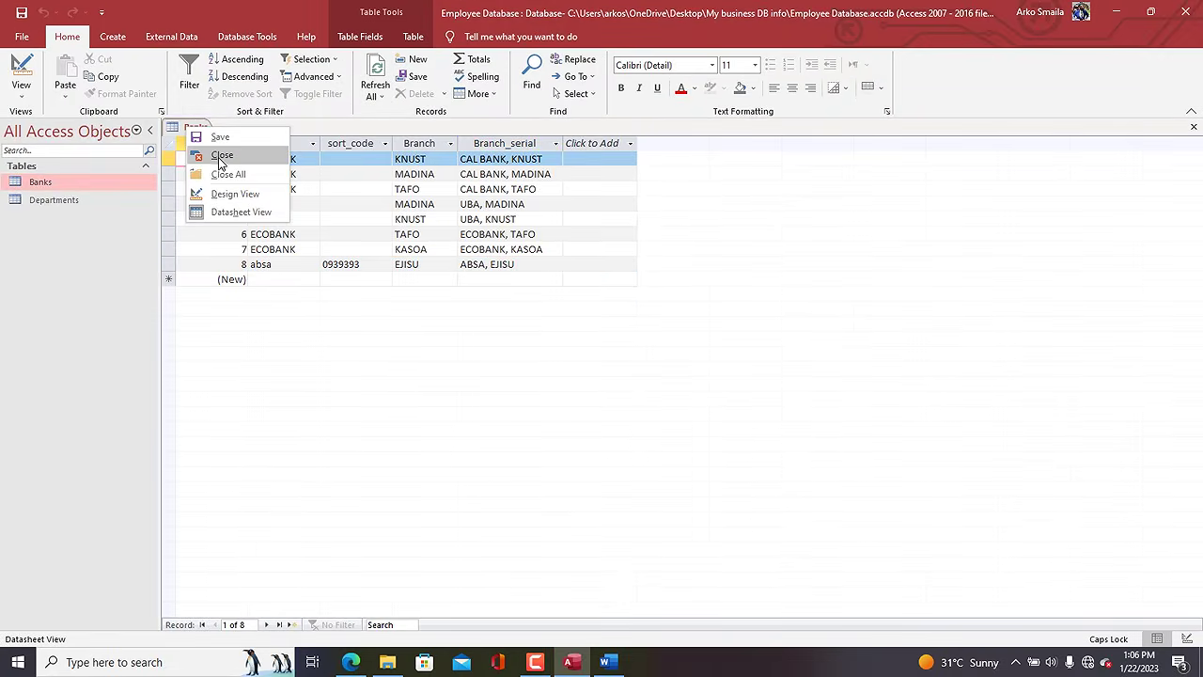
left_click(223, 158)
Select 'Store employee records' in the Employee database Word document, then return to Access.
left_click(601, 669)
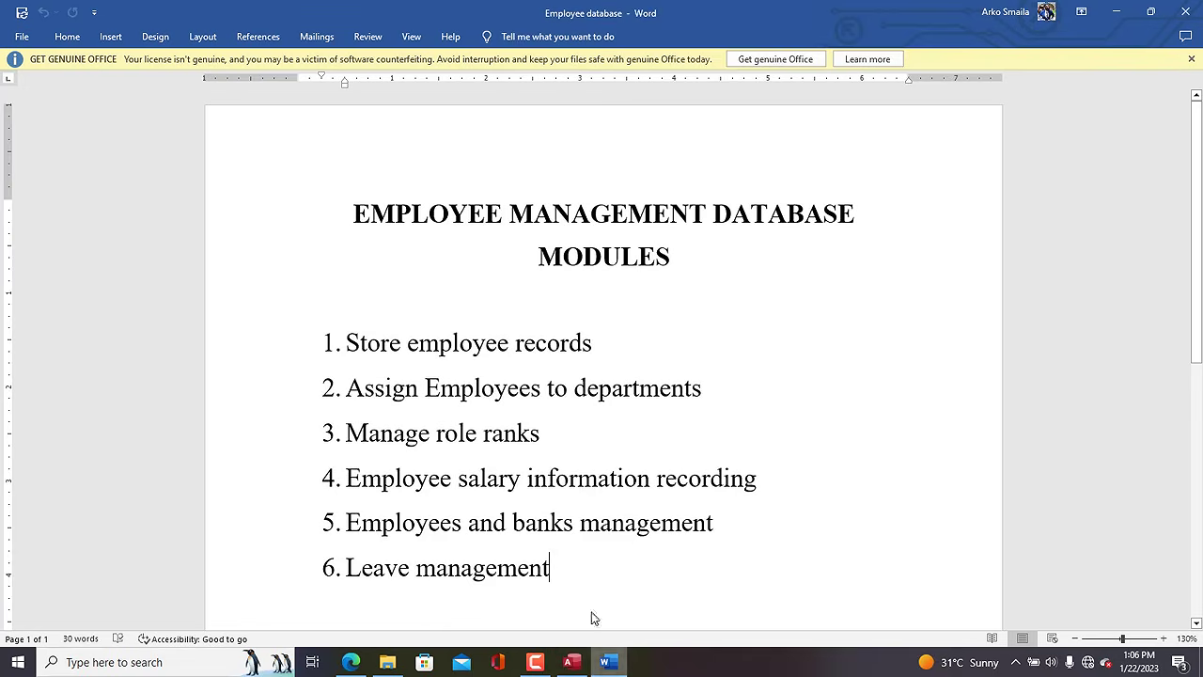
left_click(609, 346)
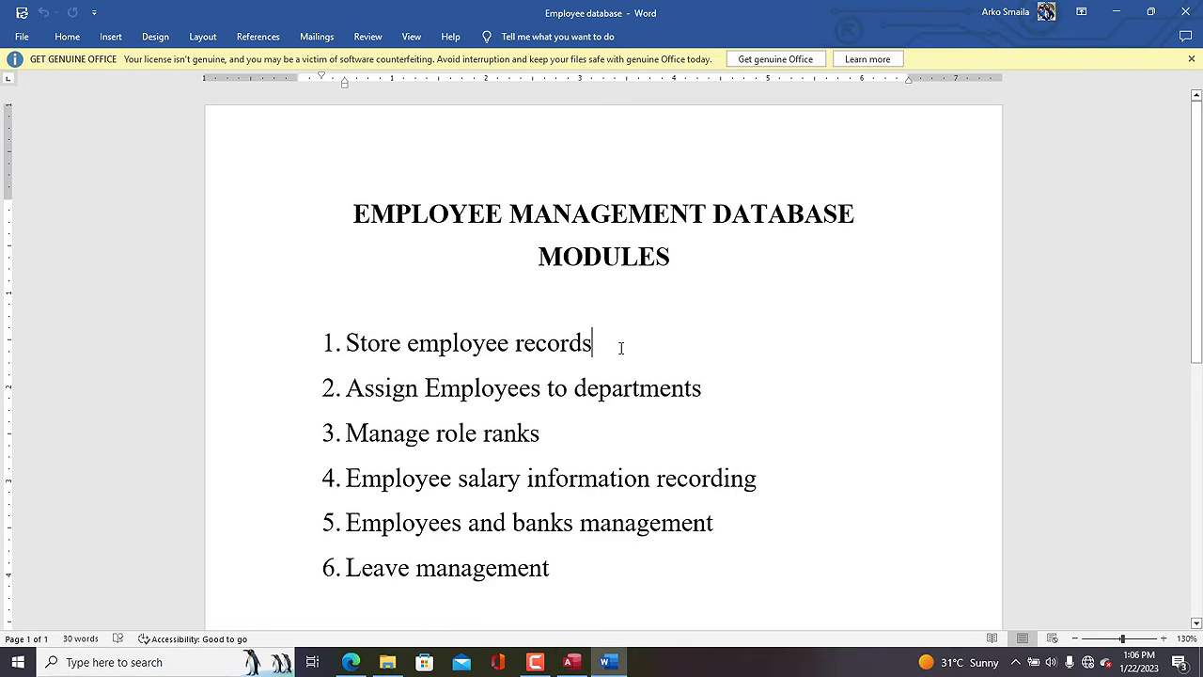
left_click_drag(594, 344, 379, 349)
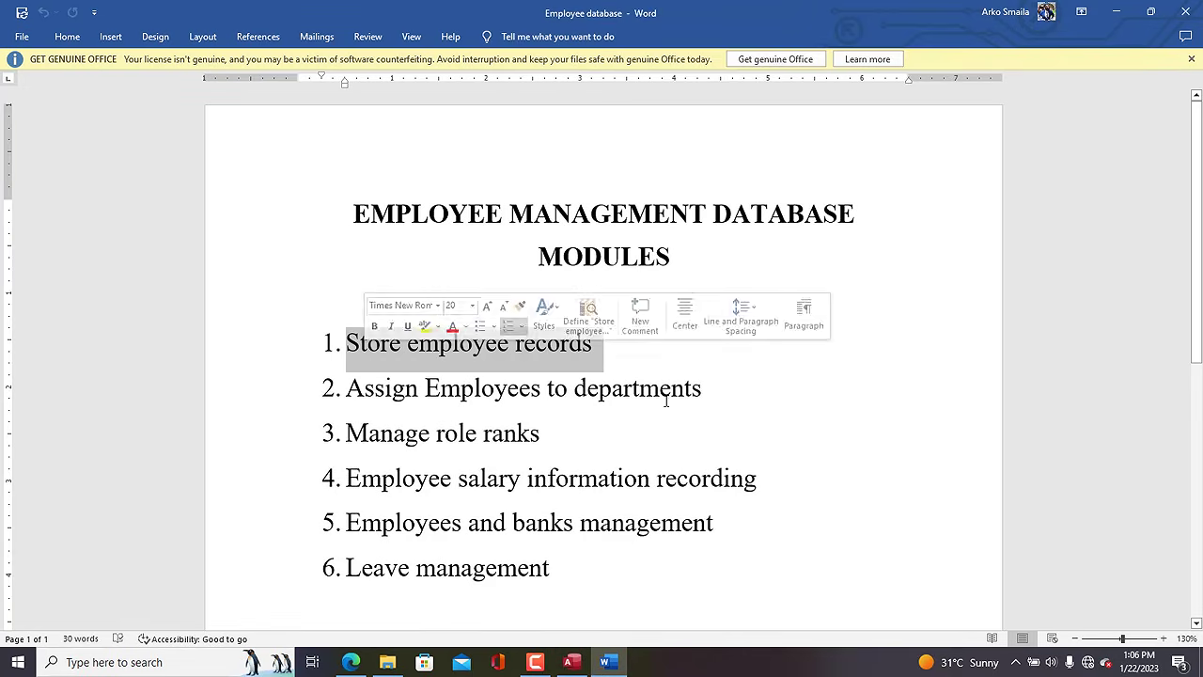
left_click(569, 663)
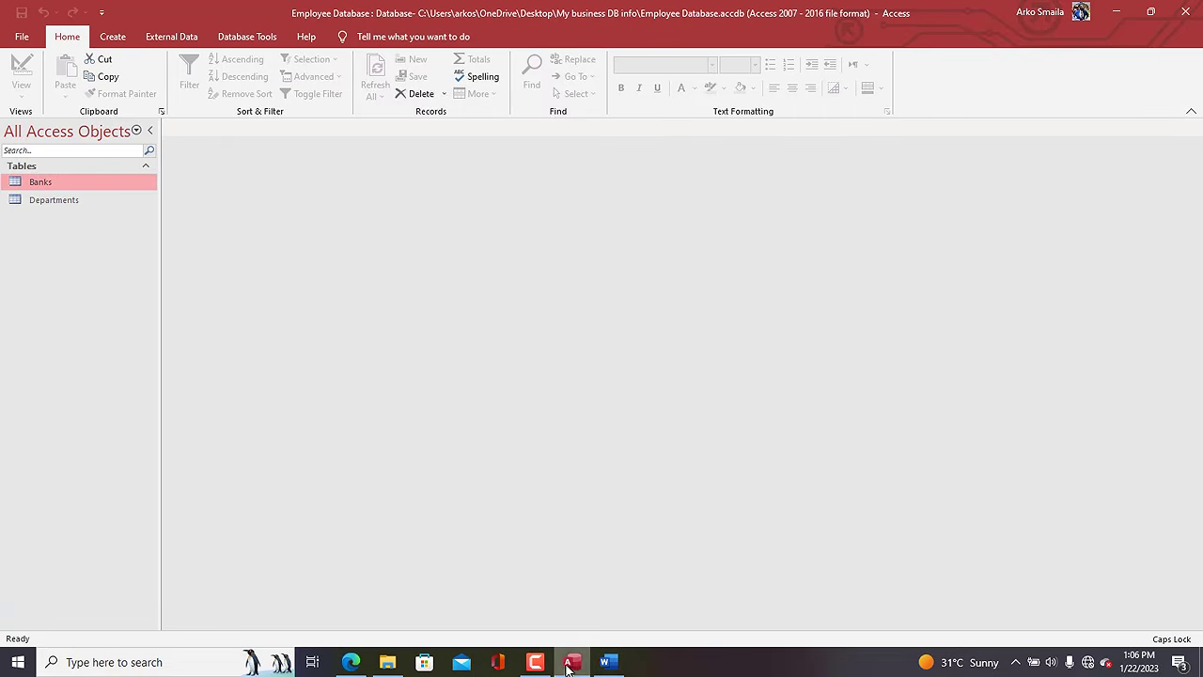
Start a blank Table1 in Design view with Create > Table Design.
left_click(32, 204)
left_click(113, 38)
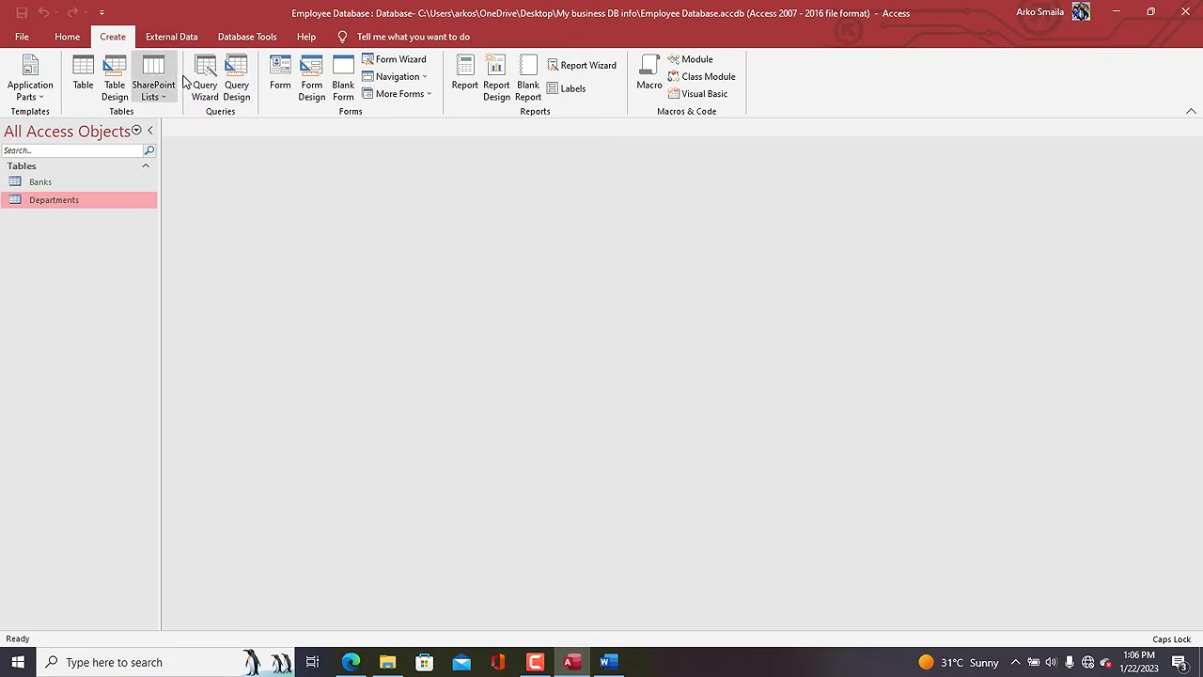
left_click(114, 91)
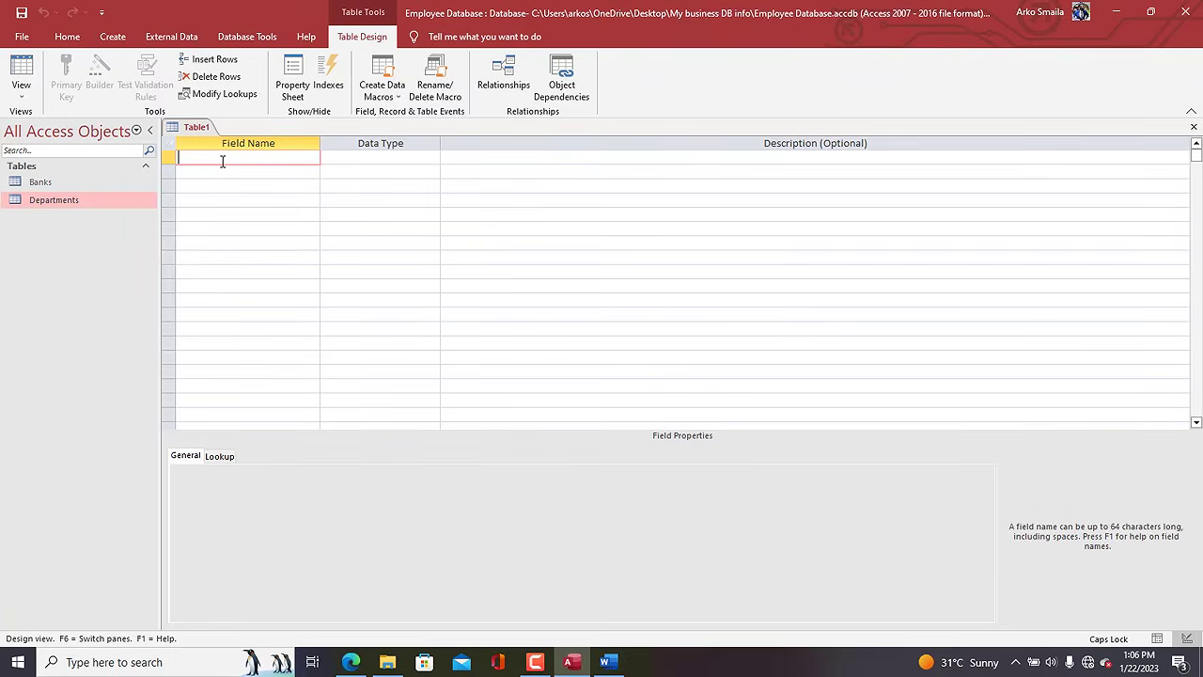
mouse_move(543, 667)
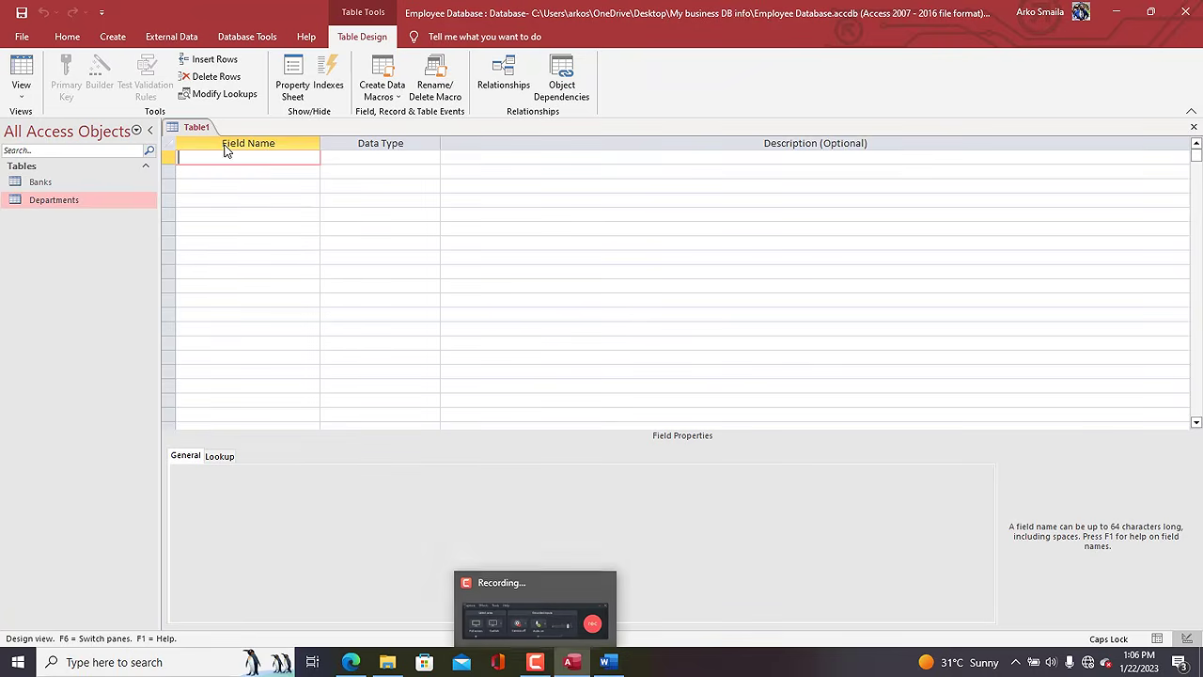
Add the EmpID field with the AutoNumber data type.
key("Caps_Lock")
type("m")
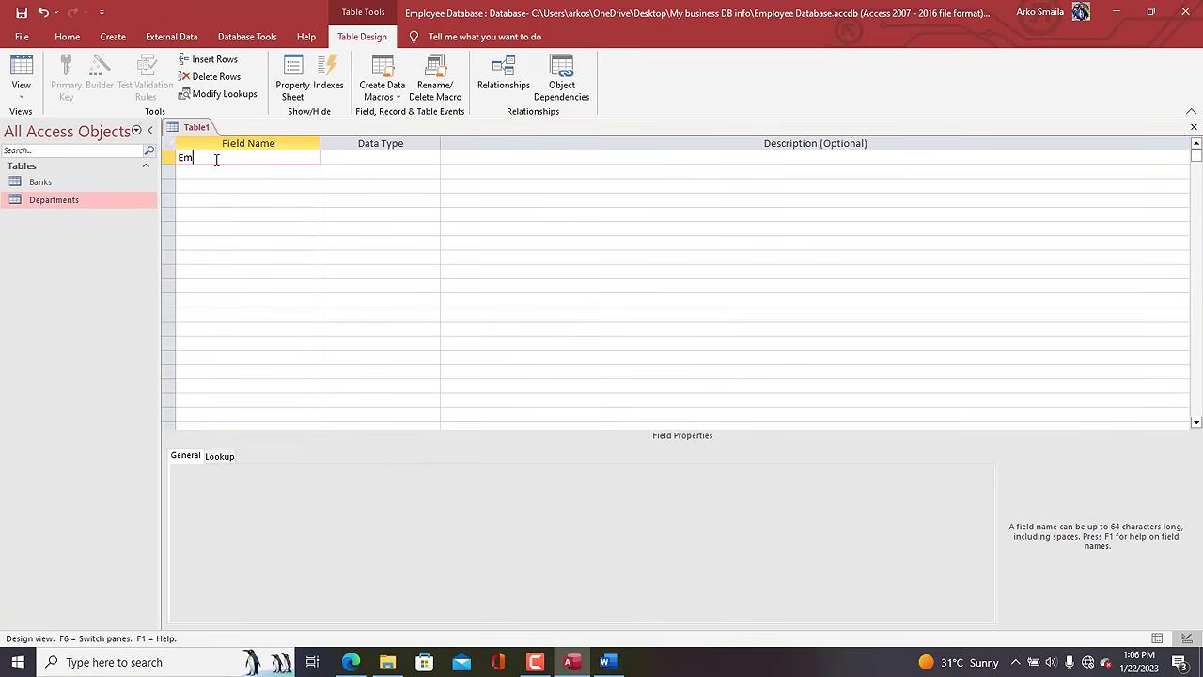
type("plID")
key("Tab")
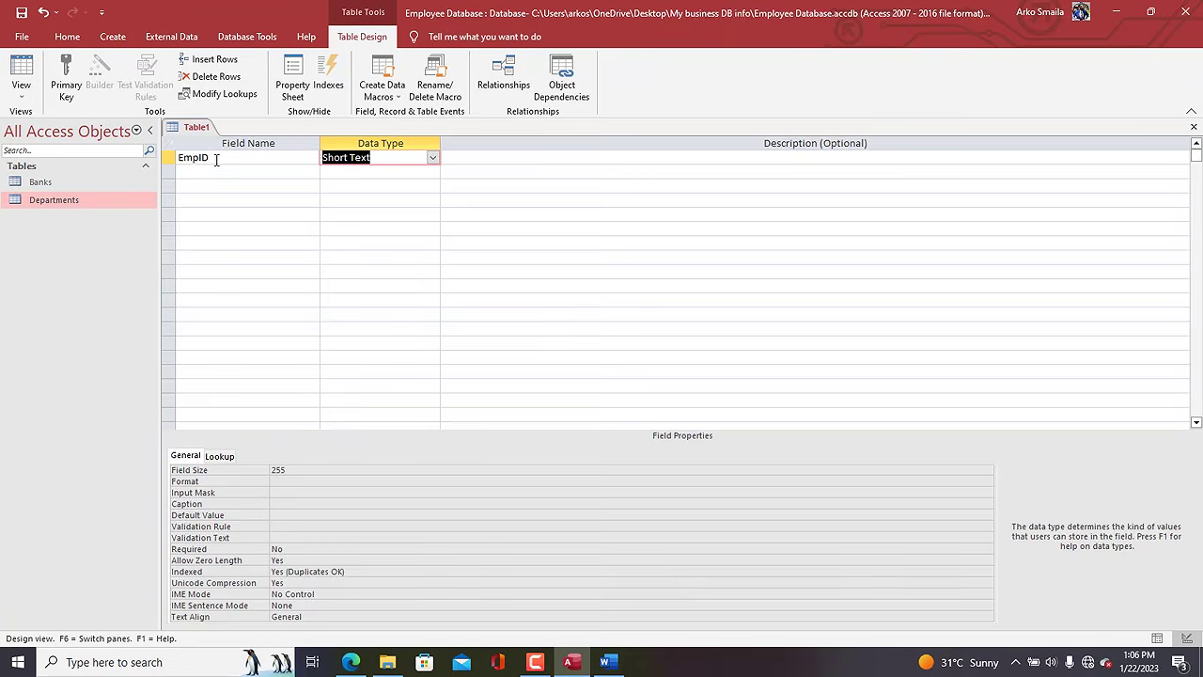
type("autoNumber")
key("Tab")
left_click(370, 160)
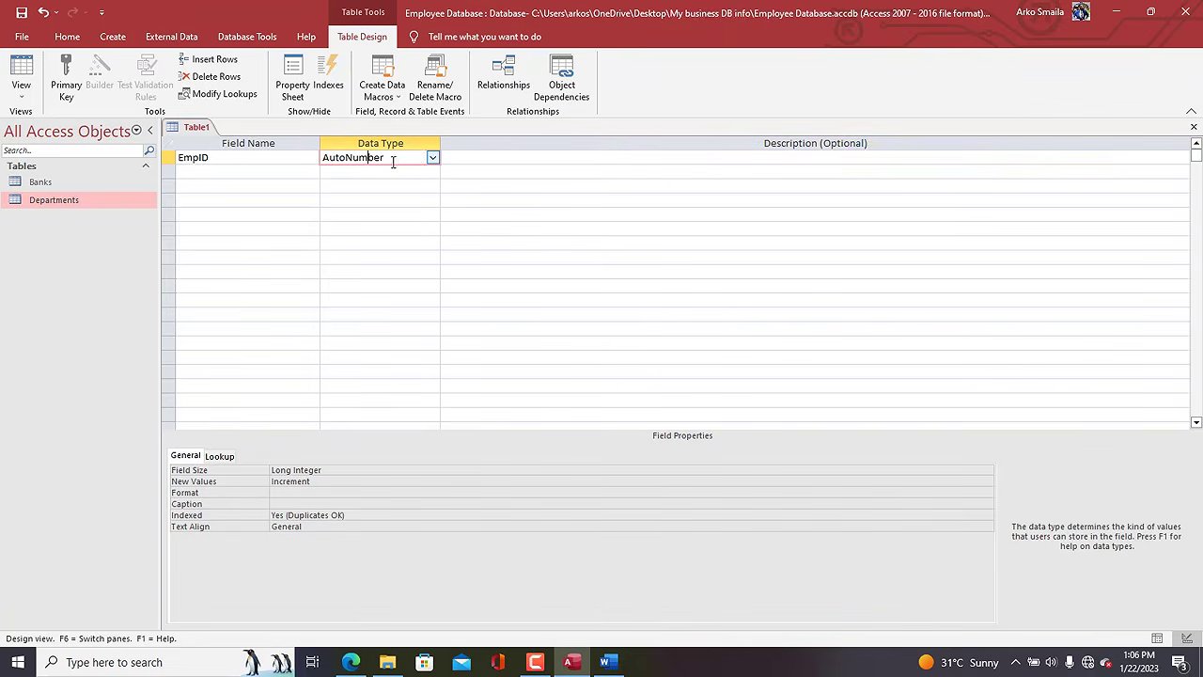
double_click(405, 156)
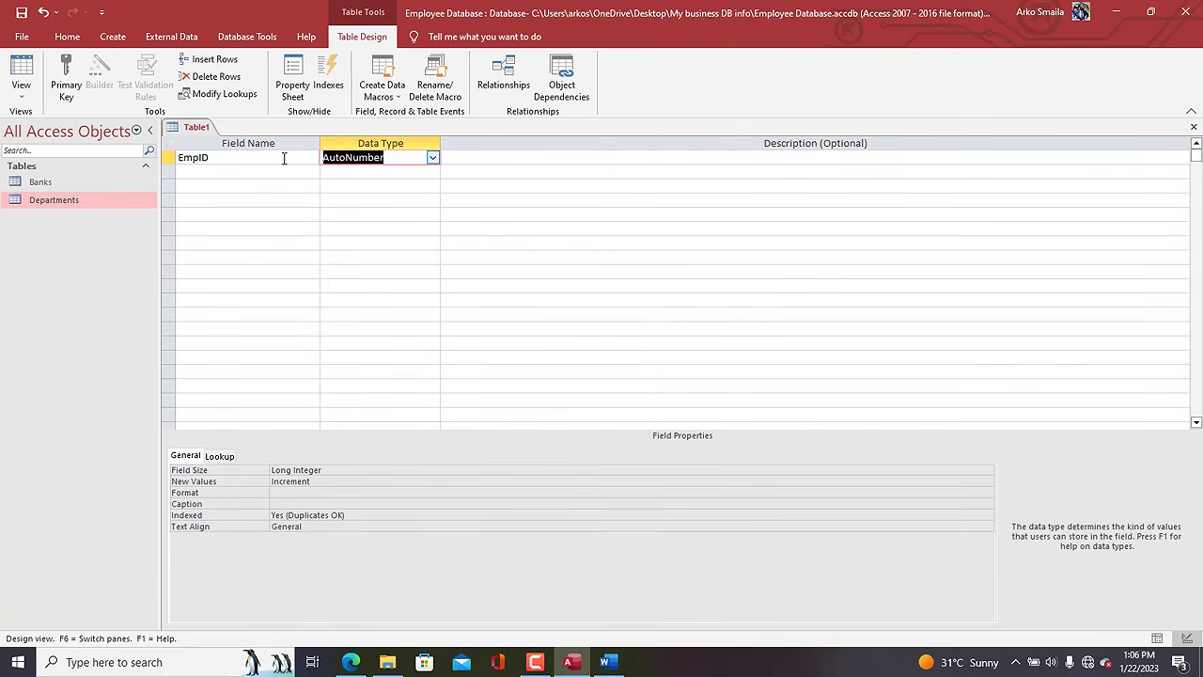
Give EmpID the format 000 and make it the primary key.
left_click(278, 491)
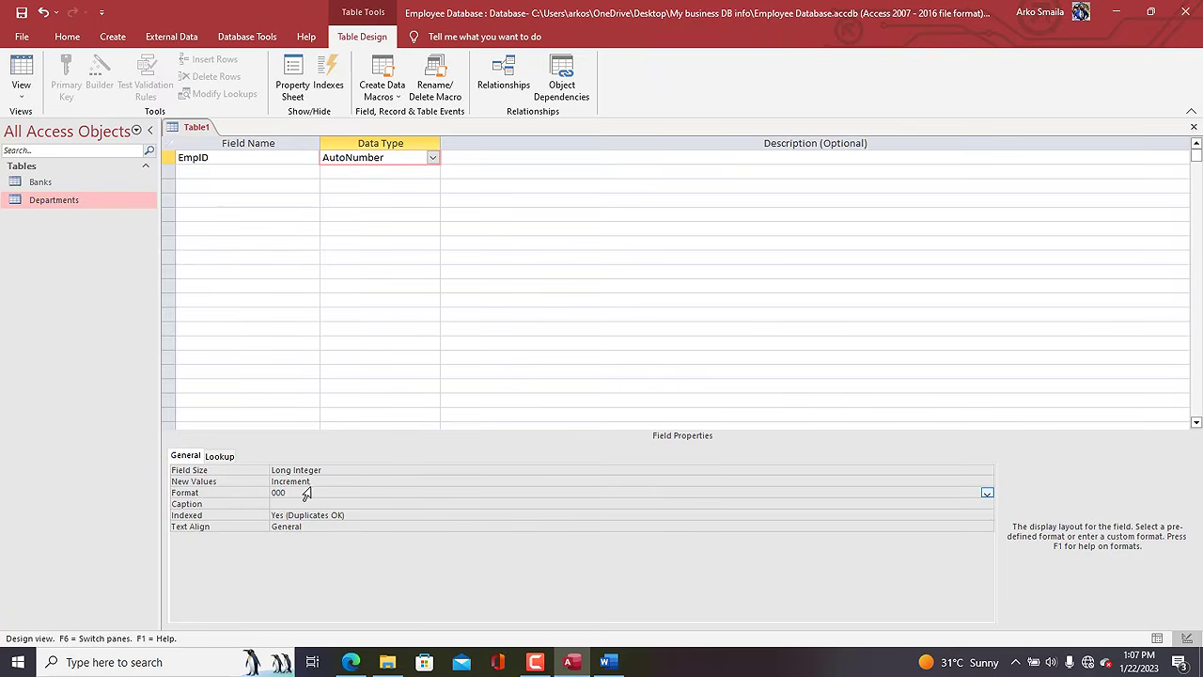
left_click_drag(306, 489, 216, 481)
left_click(170, 158)
left_click(66, 77)
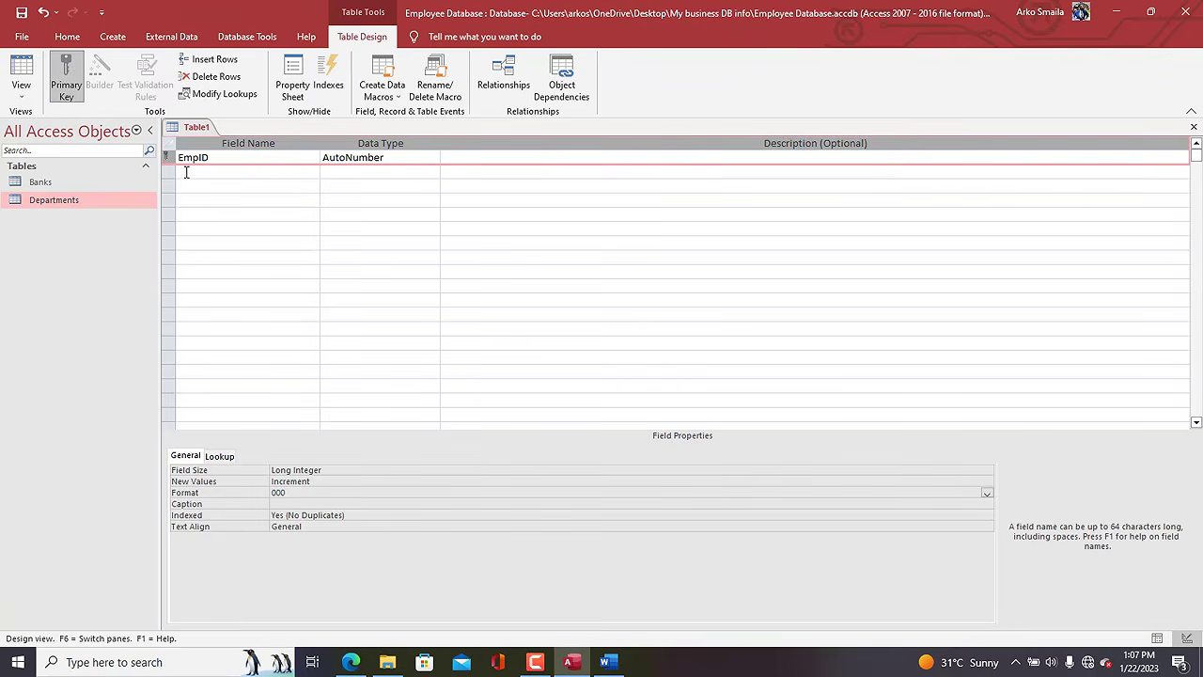
Add a FirstName Short Text field with field size 40.
left_click(201, 174)
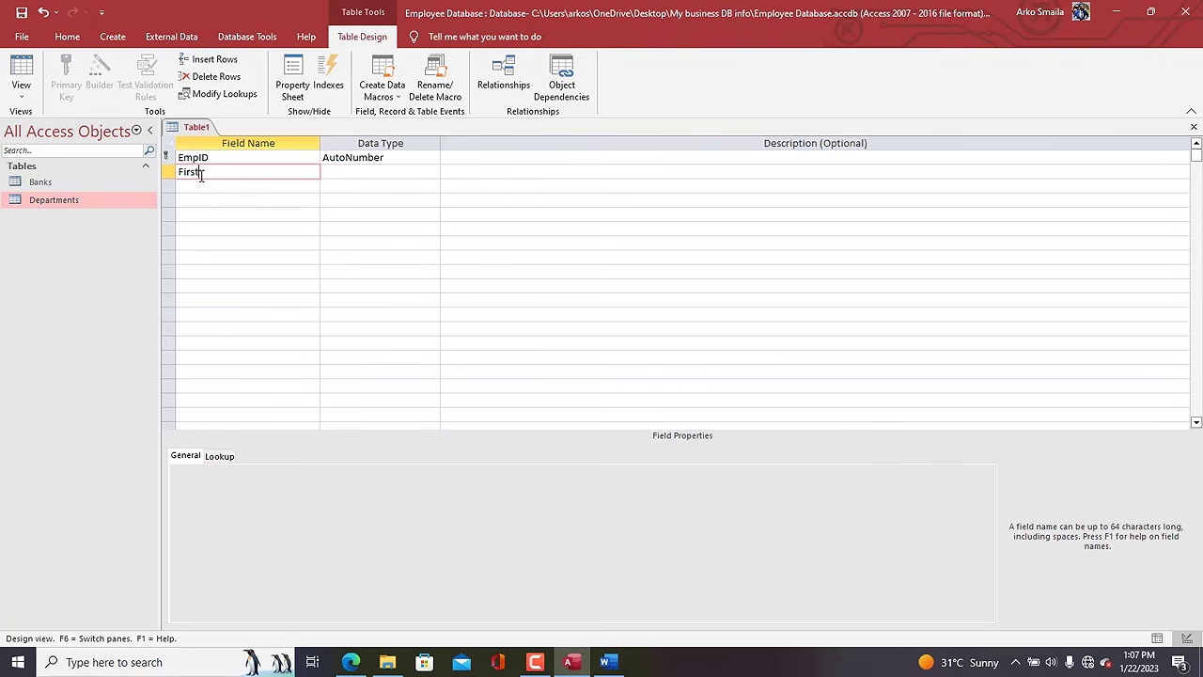
type("FirstName")
key("Tab")
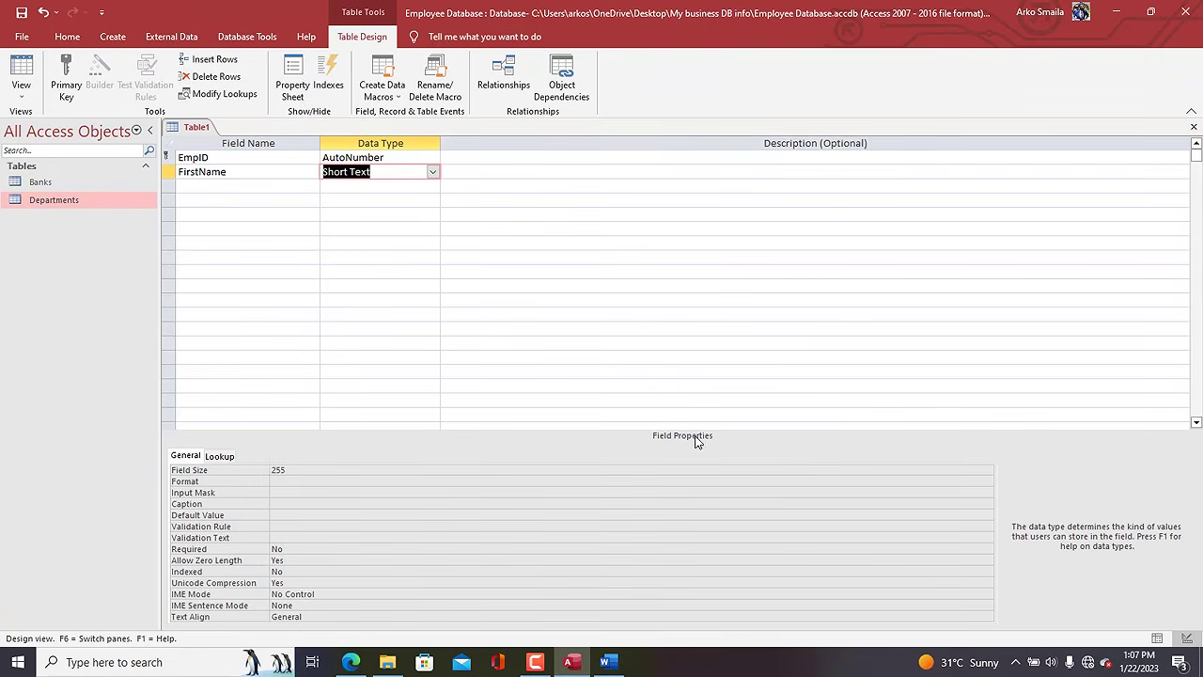
double_click(331, 471)
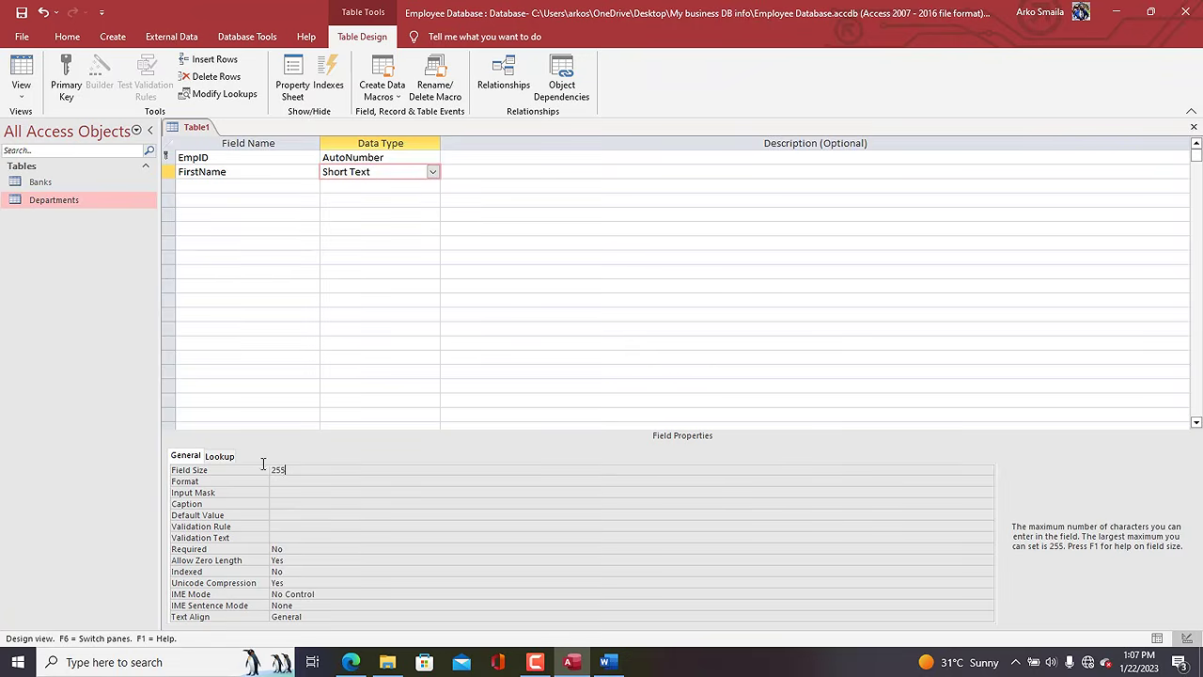
left_click(282, 469)
left_click(264, 468)
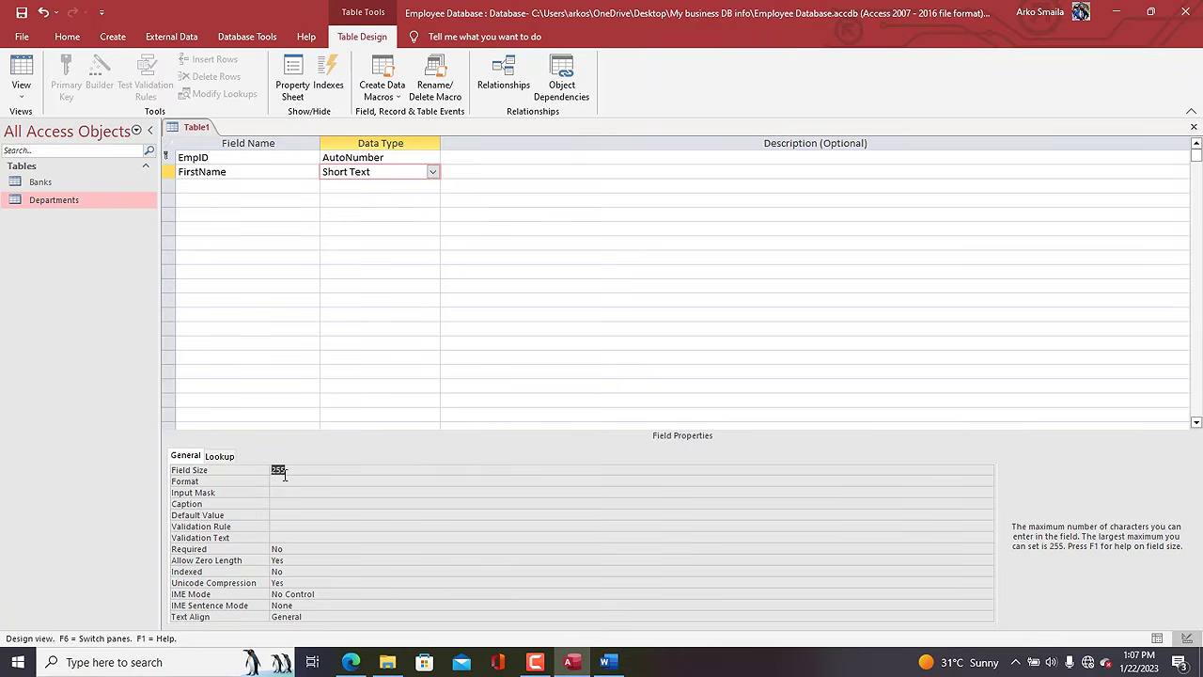
type("40")
Add a LastName field below it, also with field size 40.
left_click(187, 187)
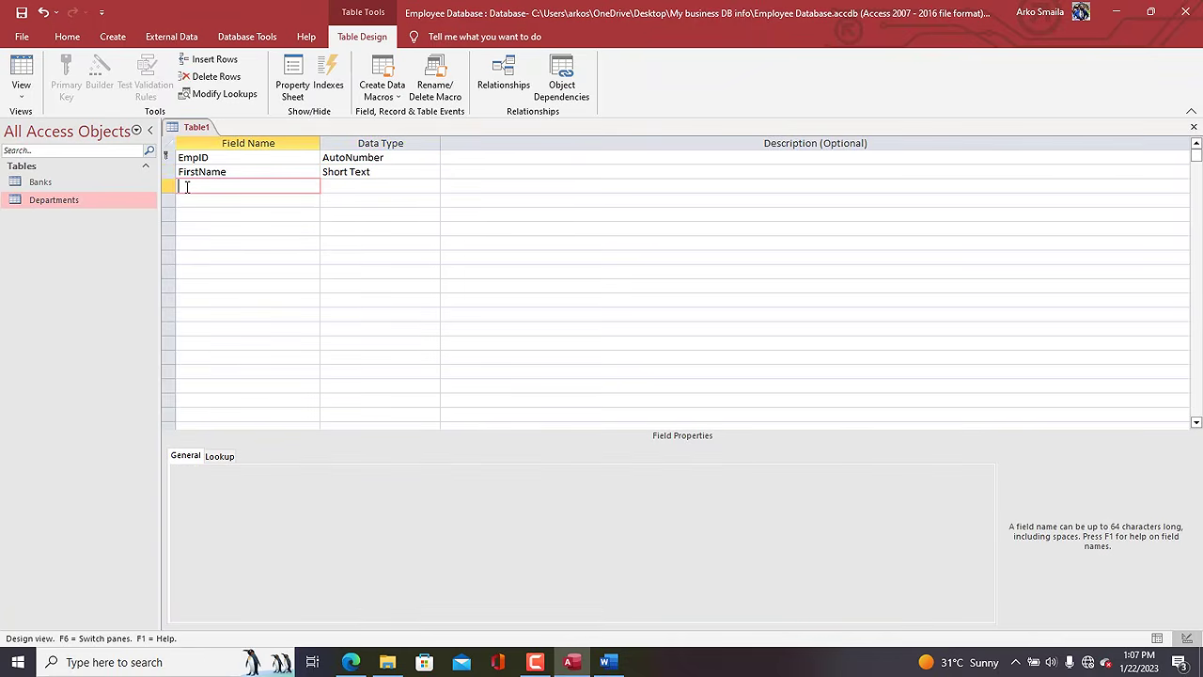
type("LastName")
key("Tab")
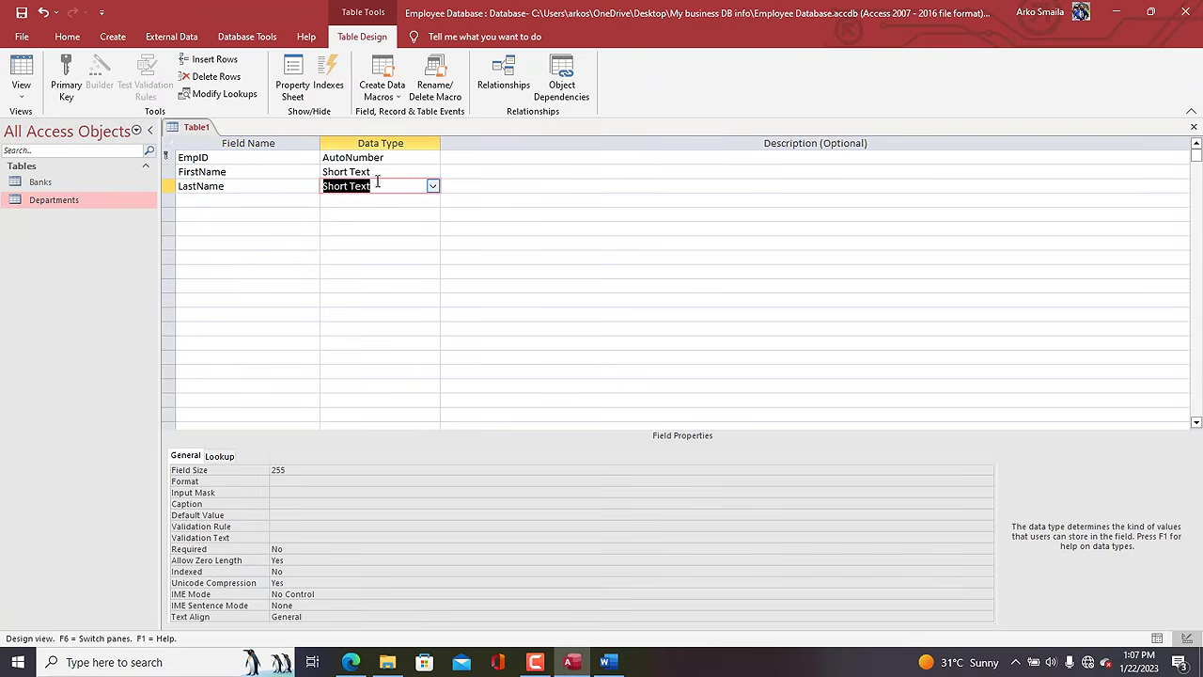
left_click(278, 469)
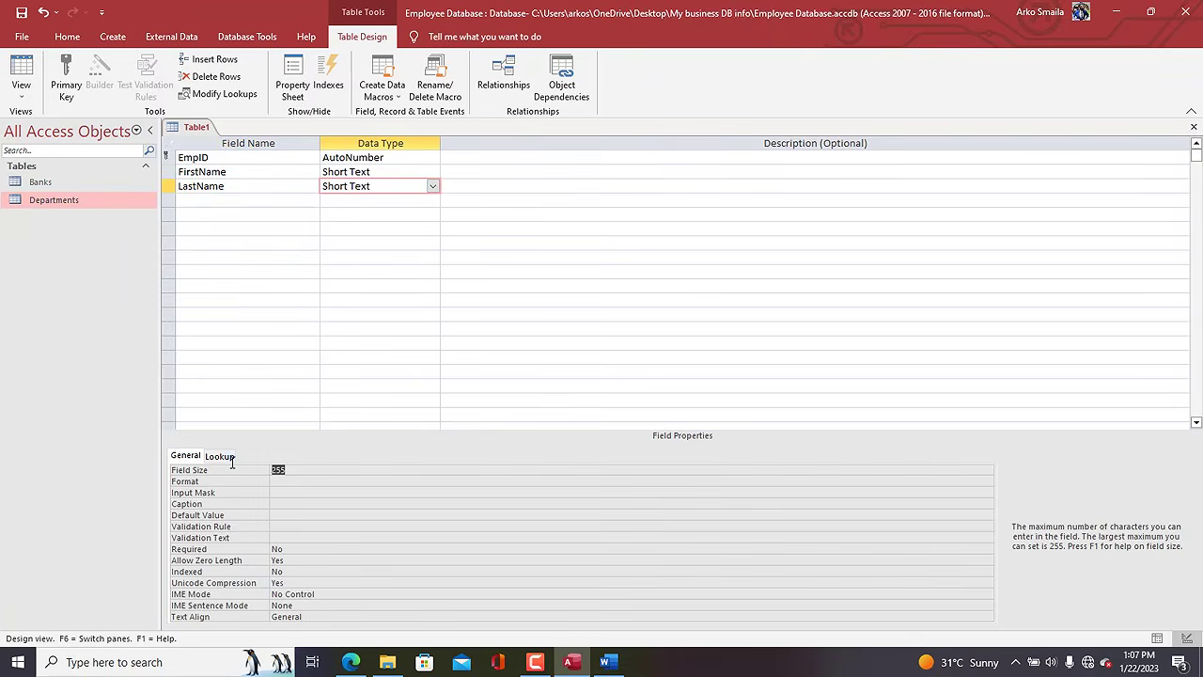
type("40")
key("Return")
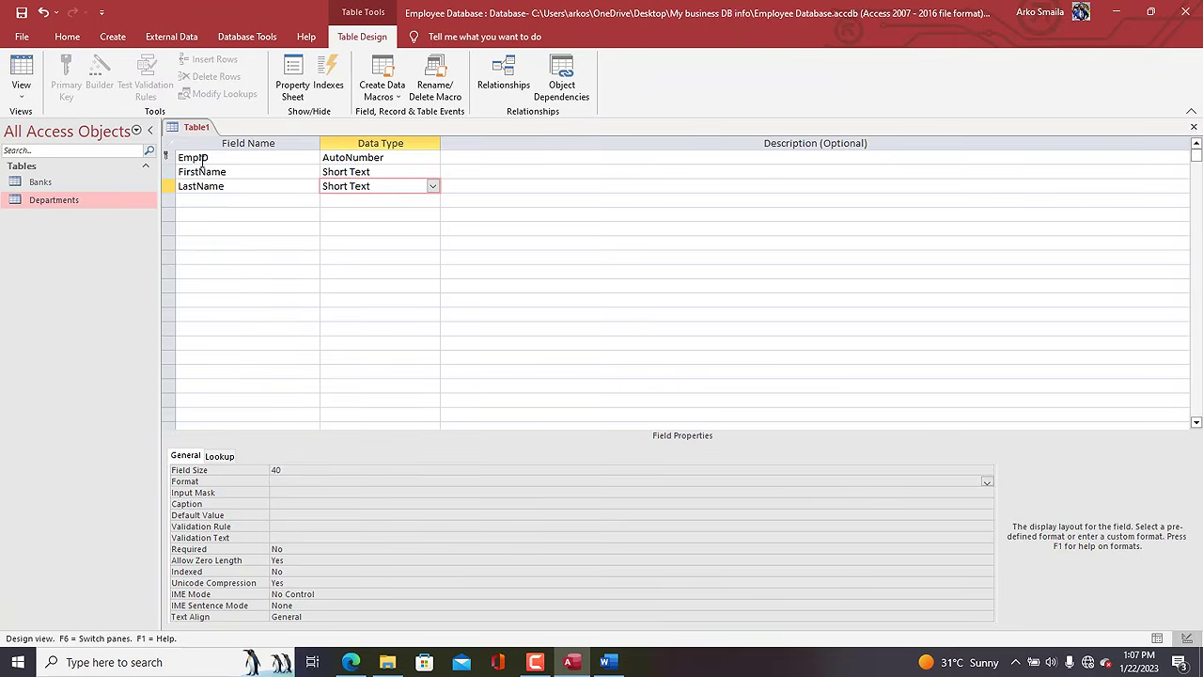
Save Table1 under the name 'Employee tb'.
right_click(194, 129)
left_click(226, 139)
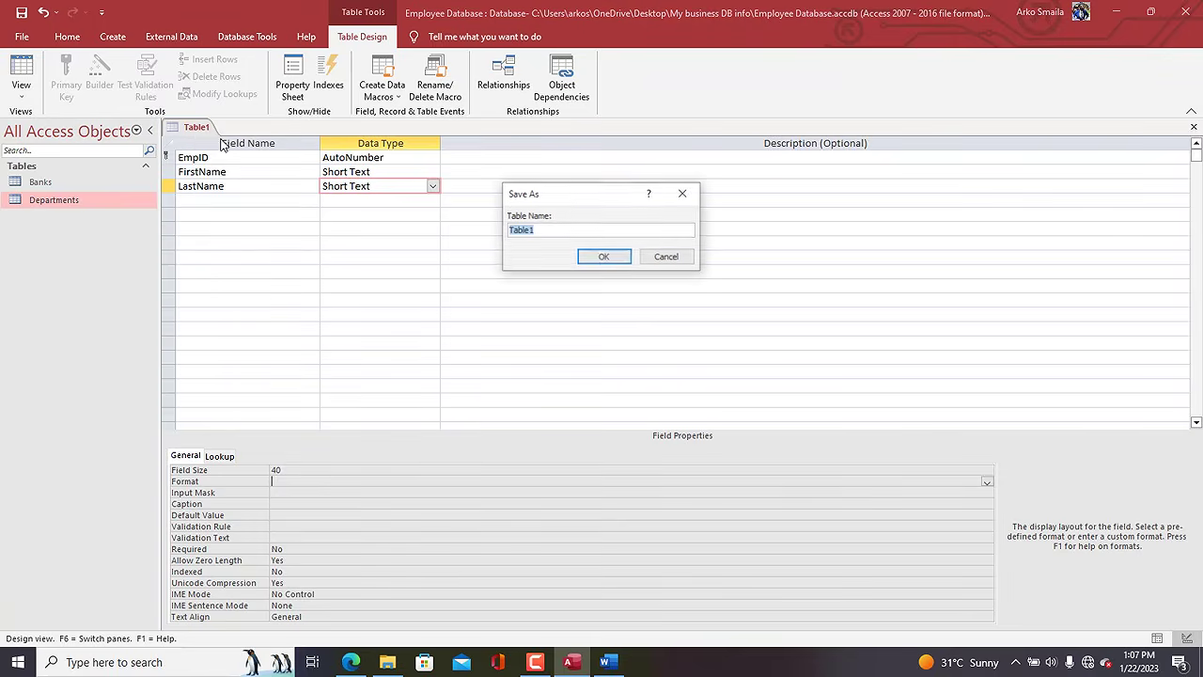
type("Employee tbl")
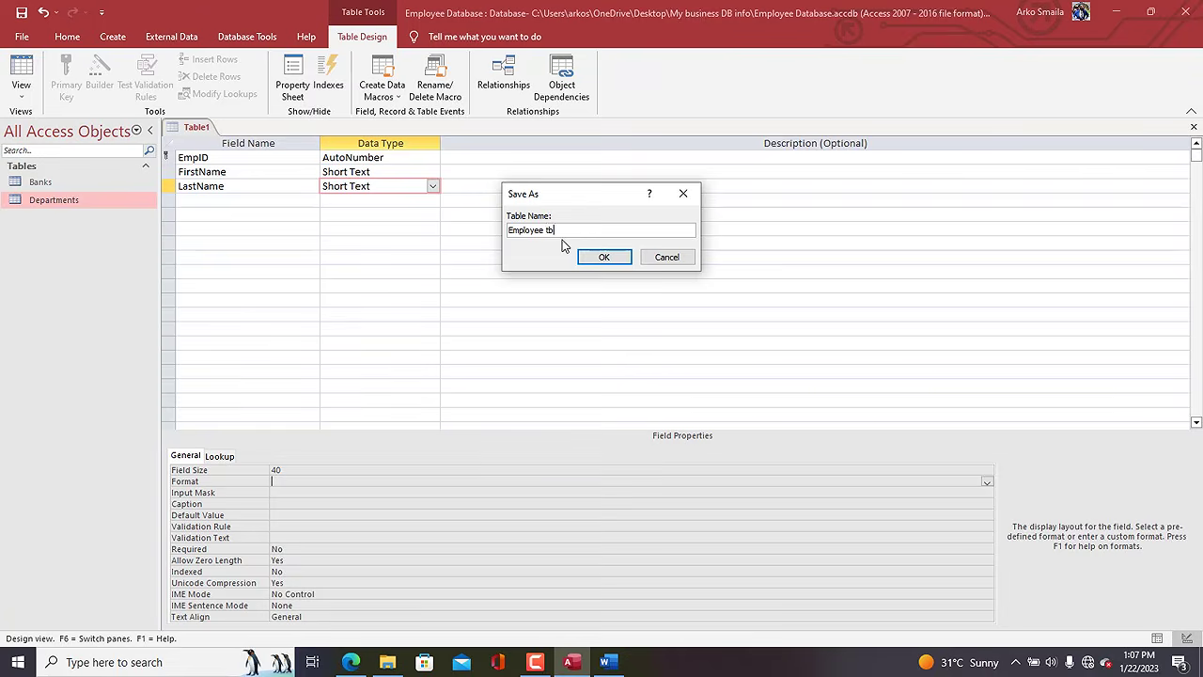
key("Return")
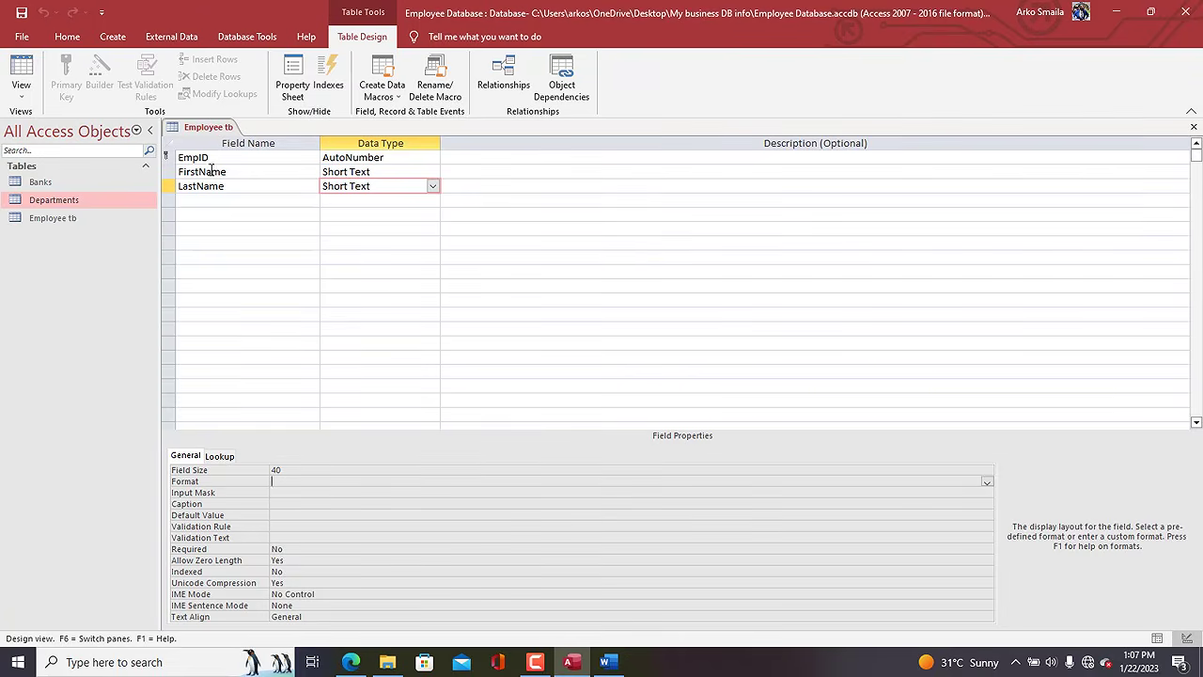
left_click(218, 171)
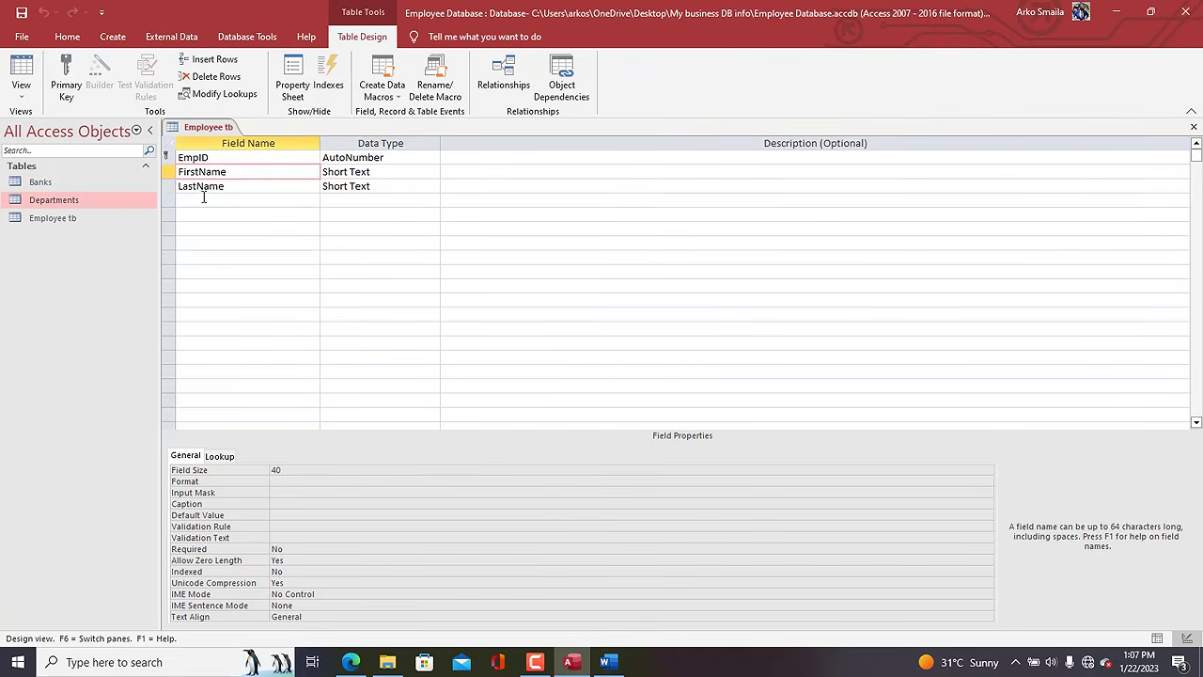
Add a Gender field in the fourth row and choose Lookup Wizard as its data type.
left_click(203, 200)
type("Gender")
key("Tab")
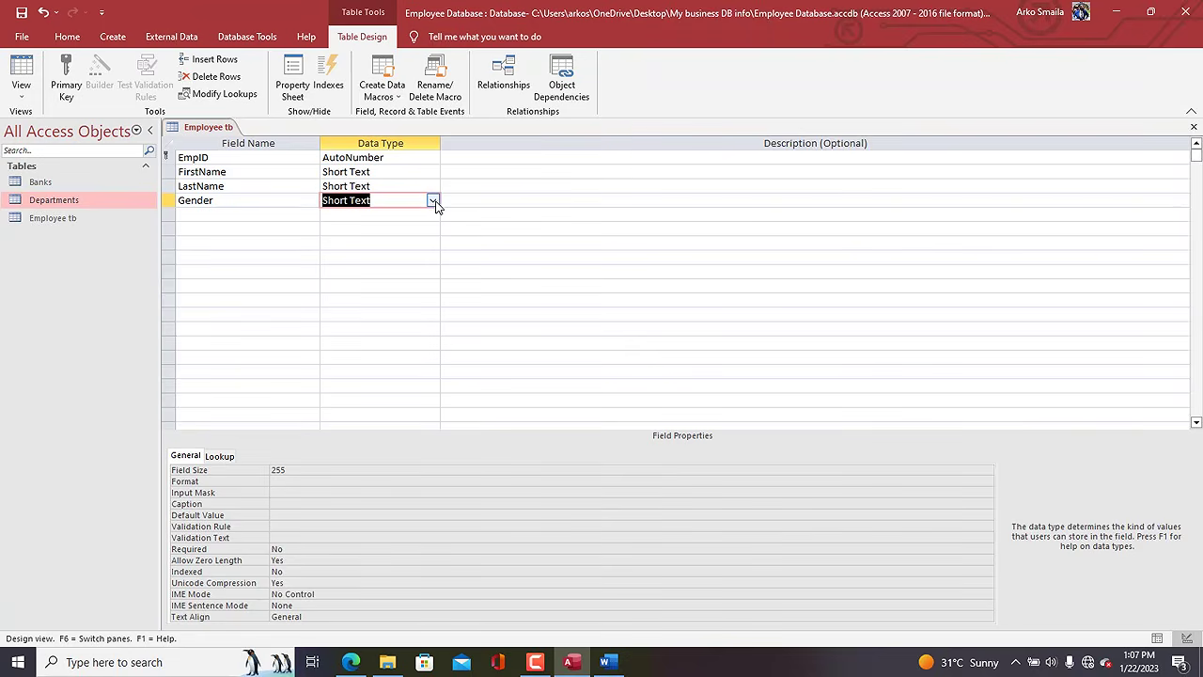
left_click(432, 200)
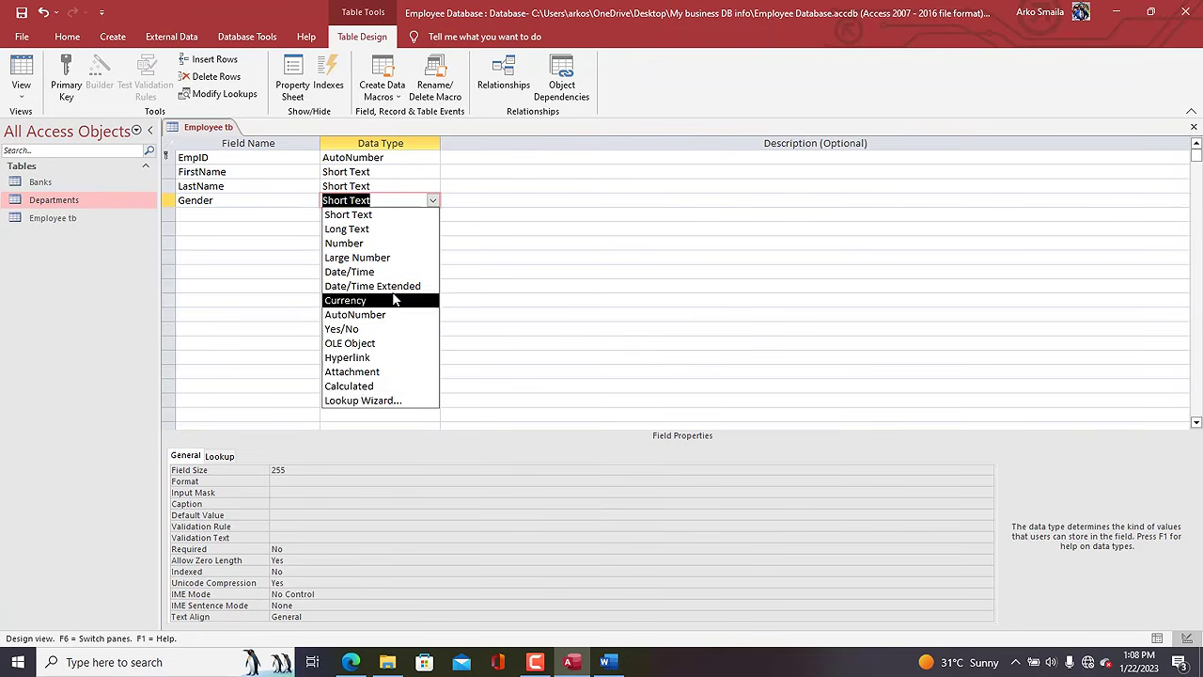
left_click(350, 402)
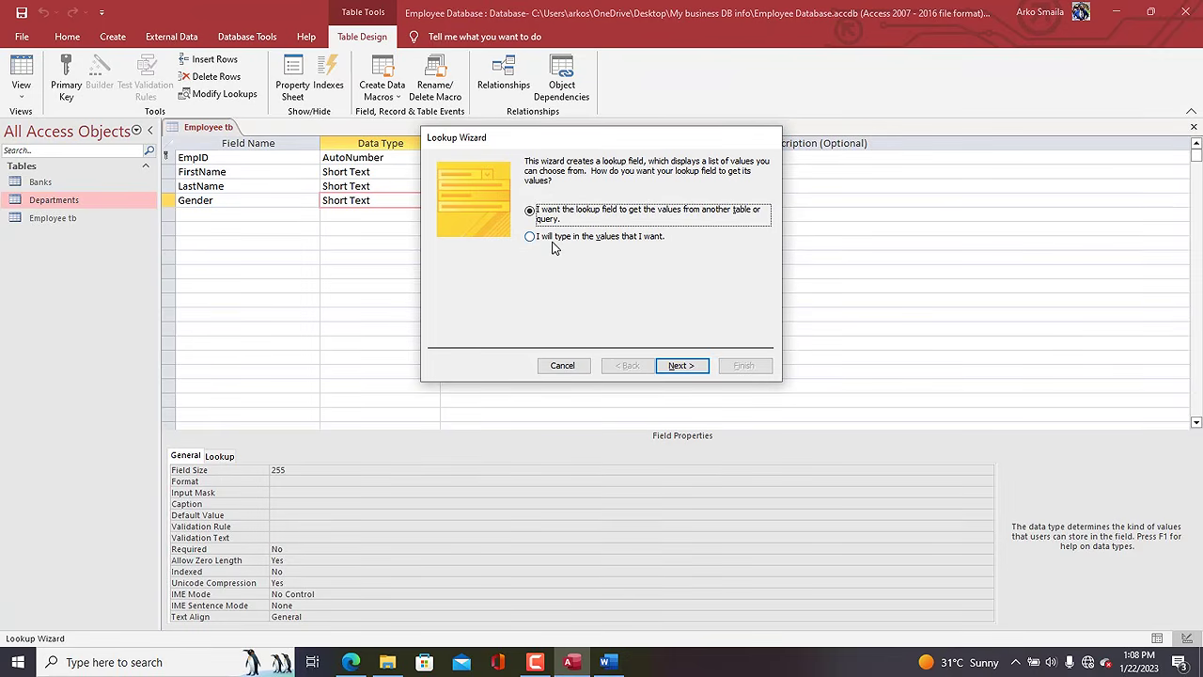
Type your own lookup values for Gender, entering MALE and FEMALE in Col1.
left_click(549, 239)
left_click(674, 368)
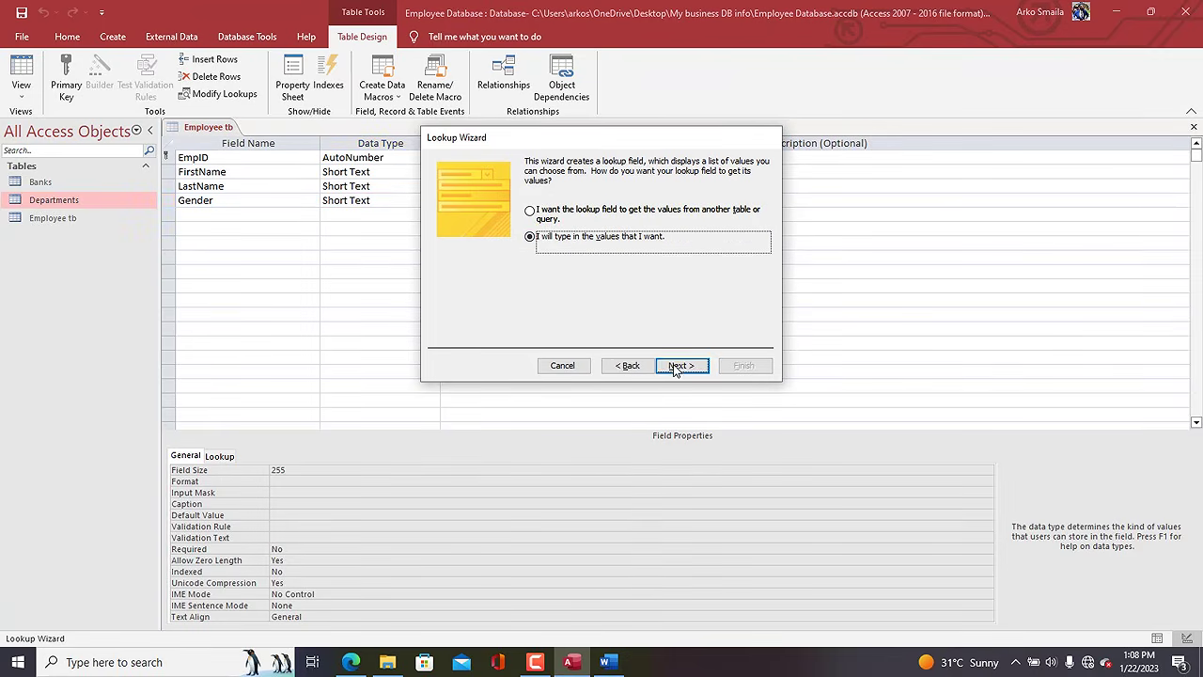
left_click(475, 250)
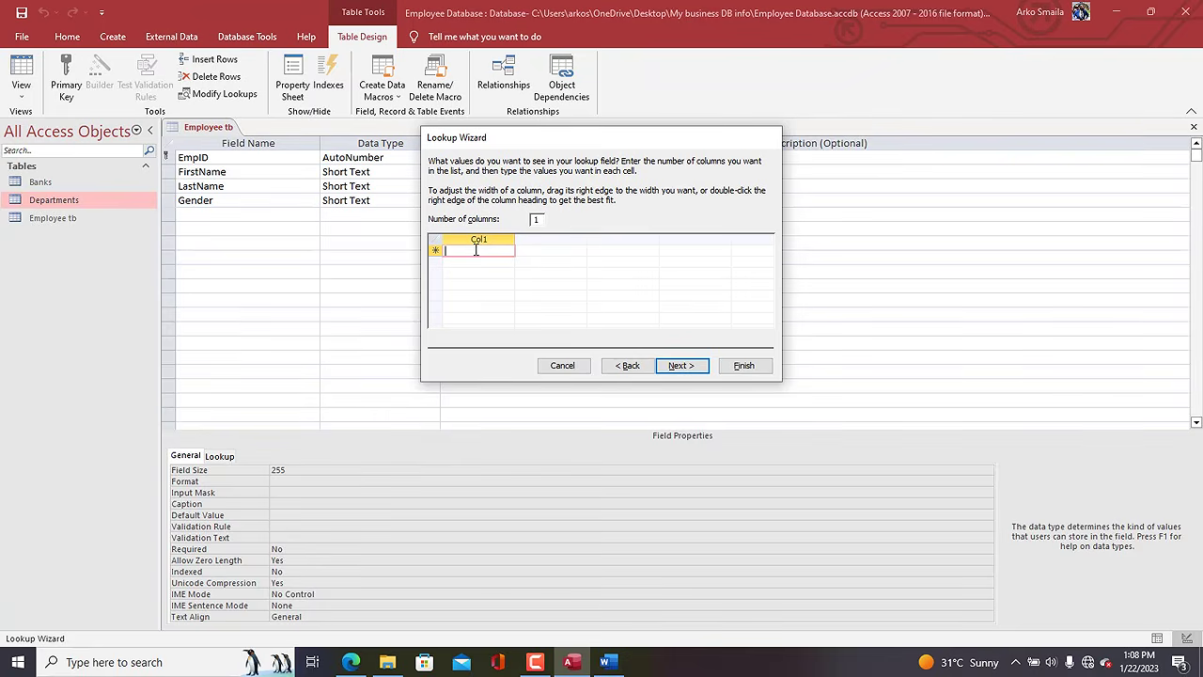
left_click_drag(496, 146, 471, 139)
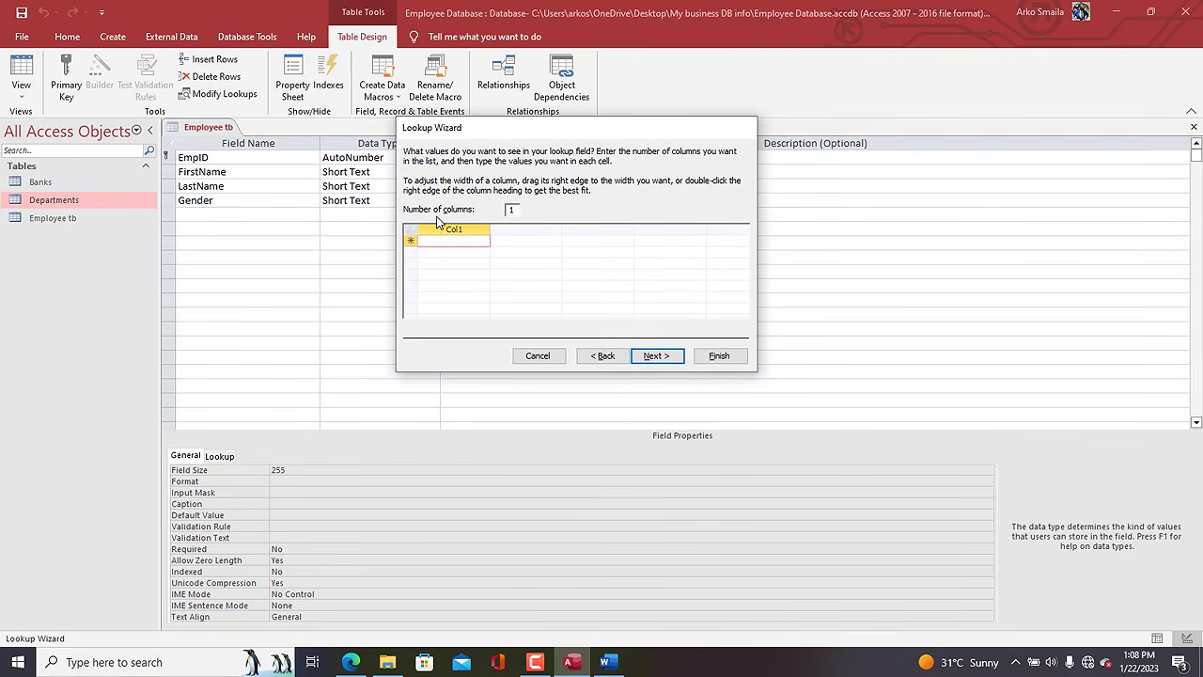
key("Caps_Lock")
type("MALE")
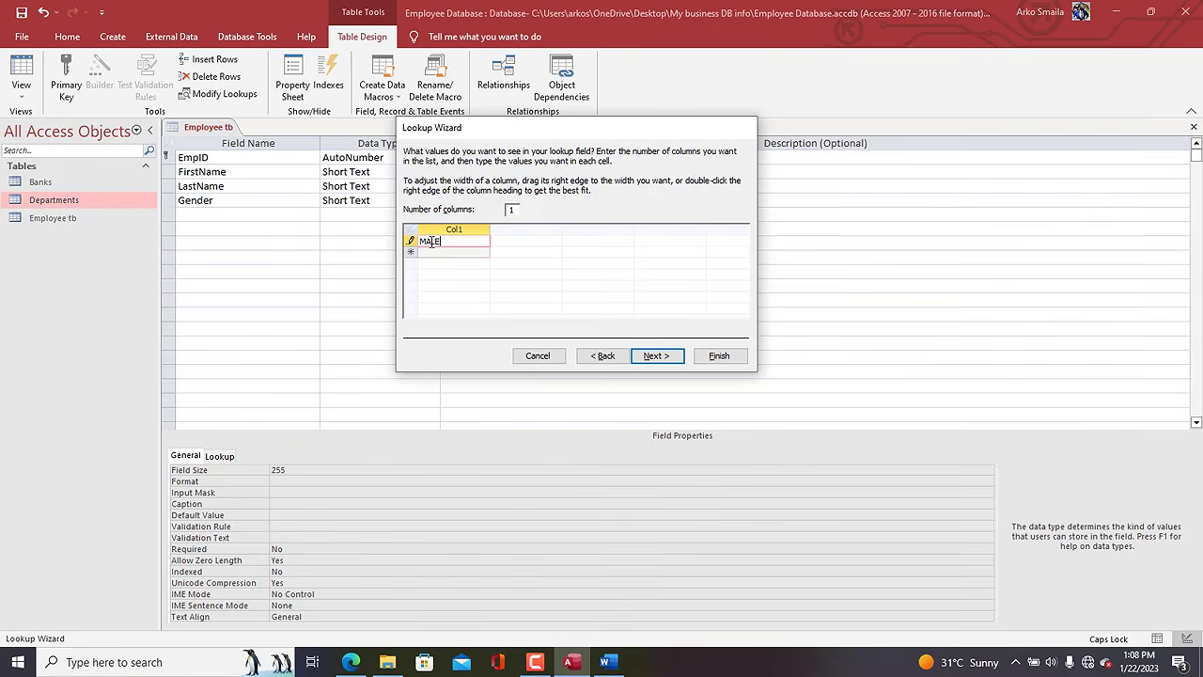
key("Return")
type("FEMALE")
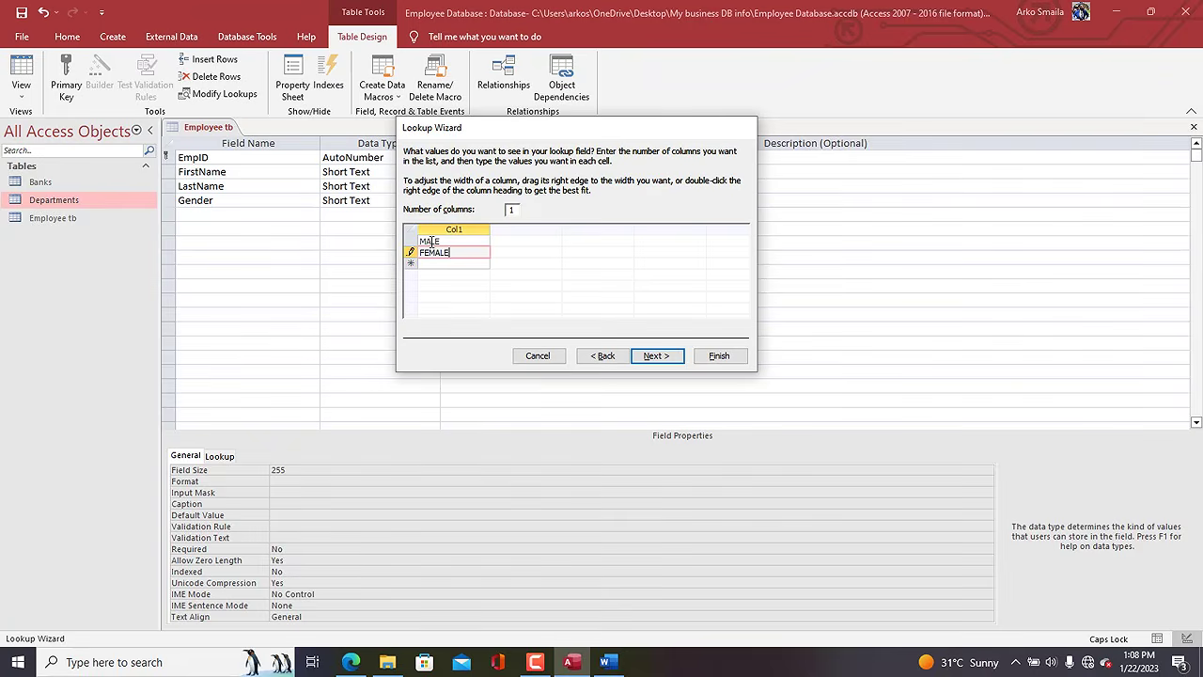
left_click_drag(462, 137, 535, 132)
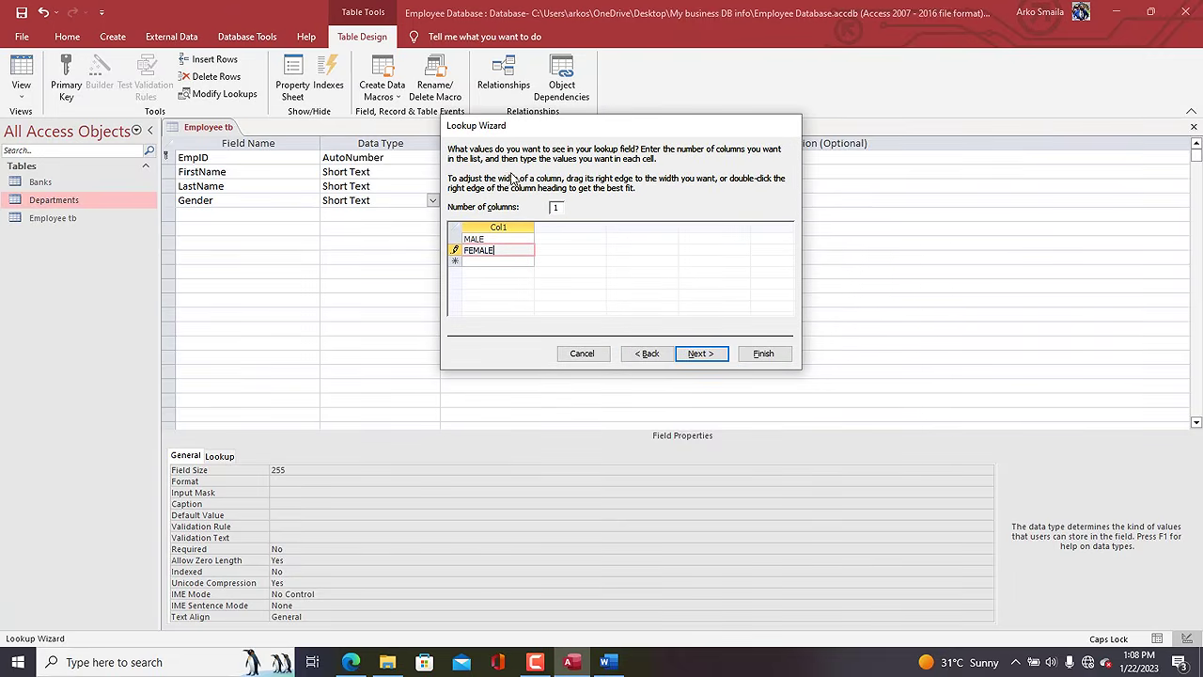
Restrict Gender to the listed values with Limit To List and finish the wizard.
left_click(697, 354)
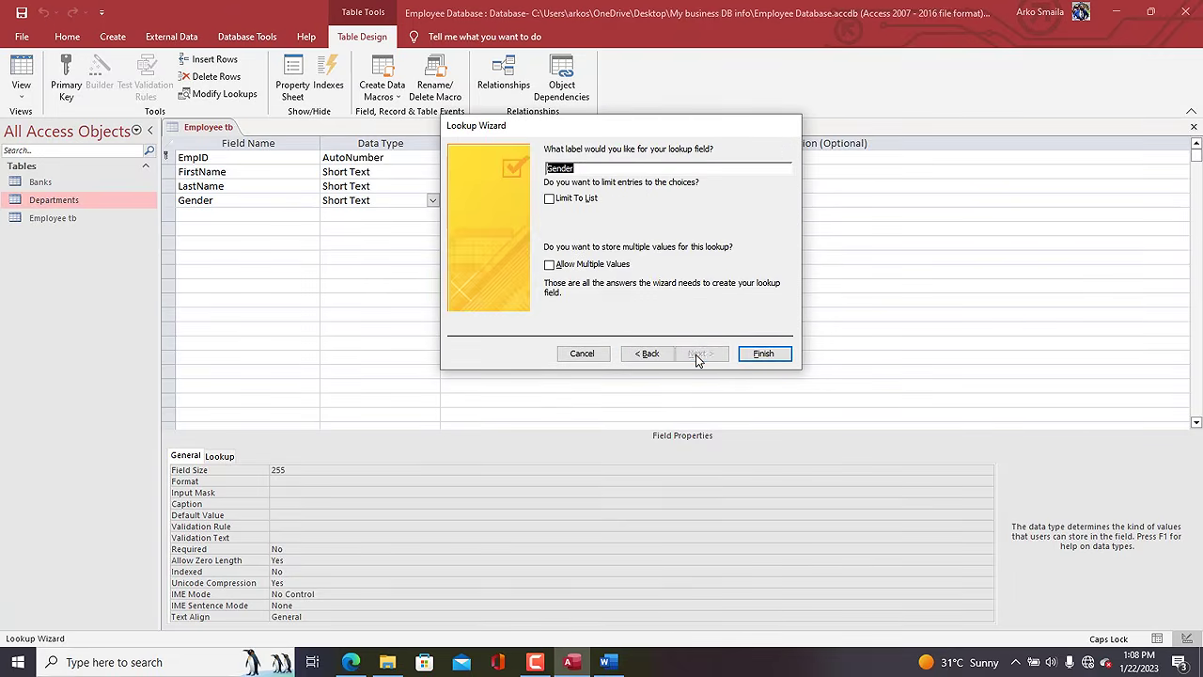
left_click(573, 201)
left_click(763, 354)
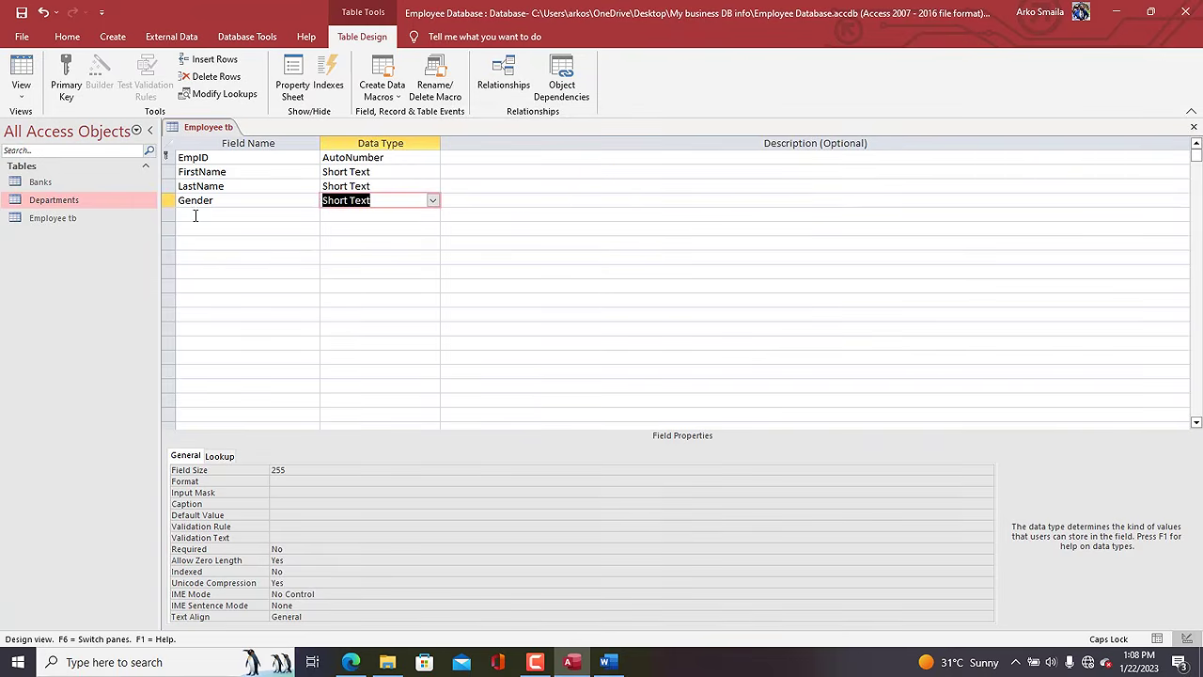
left_click(195, 216)
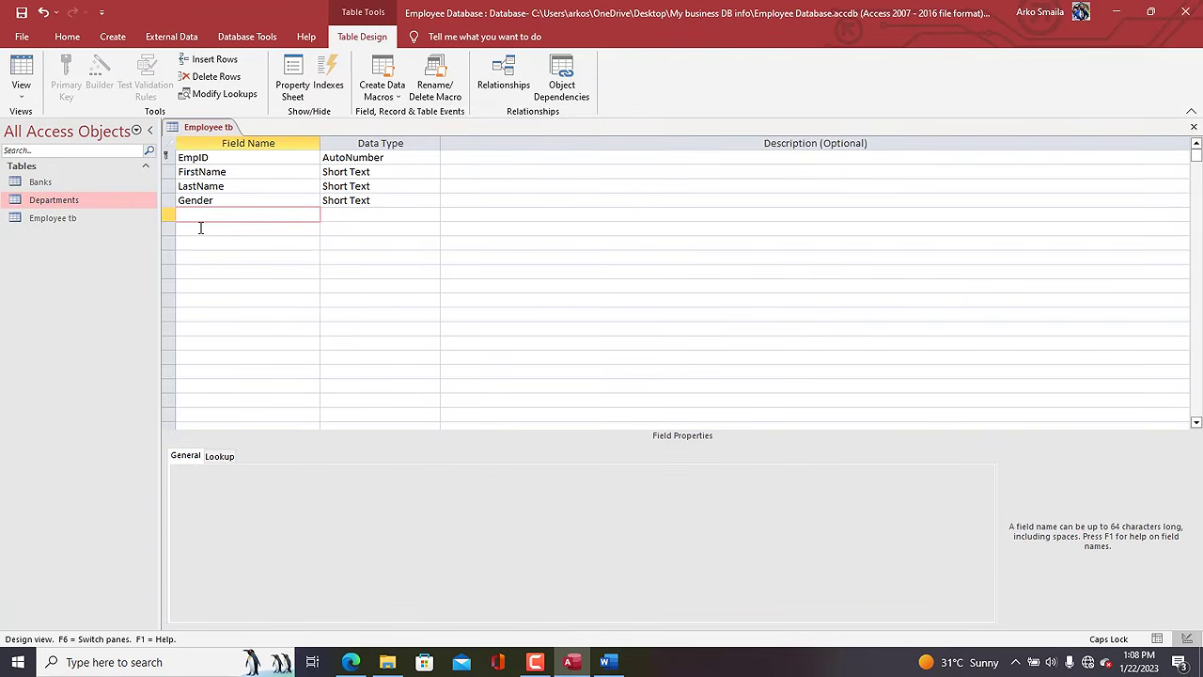
Add a Birthdate field below Gender with the Date/Time data type.
type("B")
key("Caps_Lock")
type("irthdate")
key("Tab")
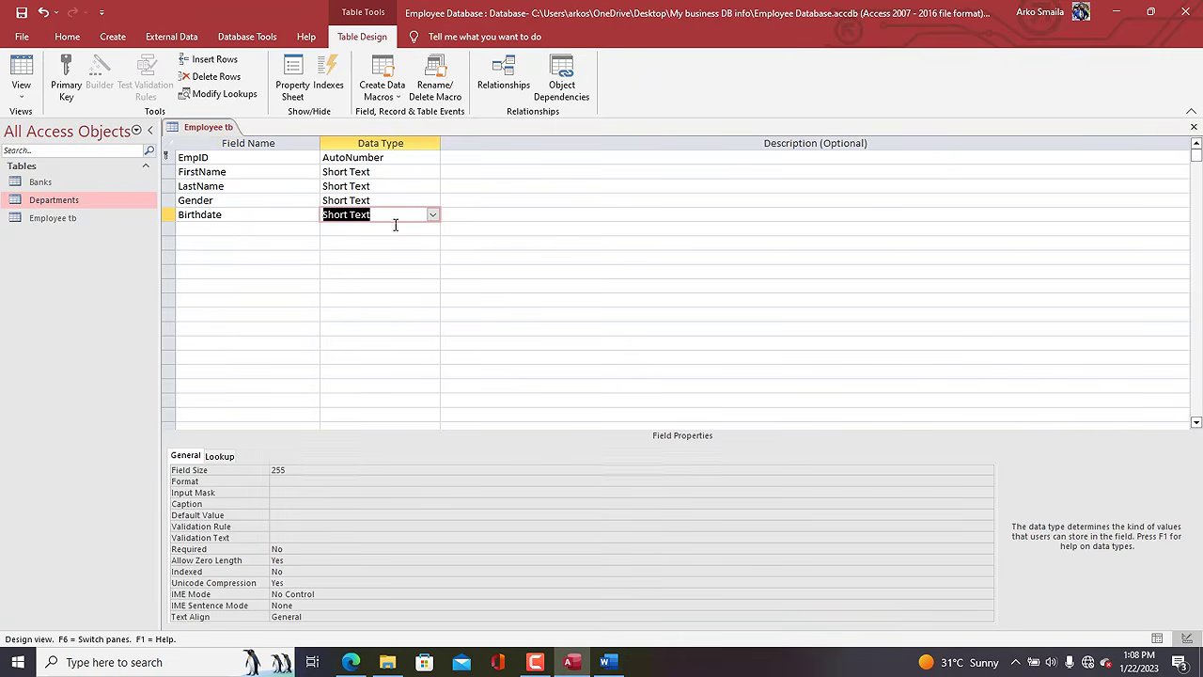
left_click(433, 217)
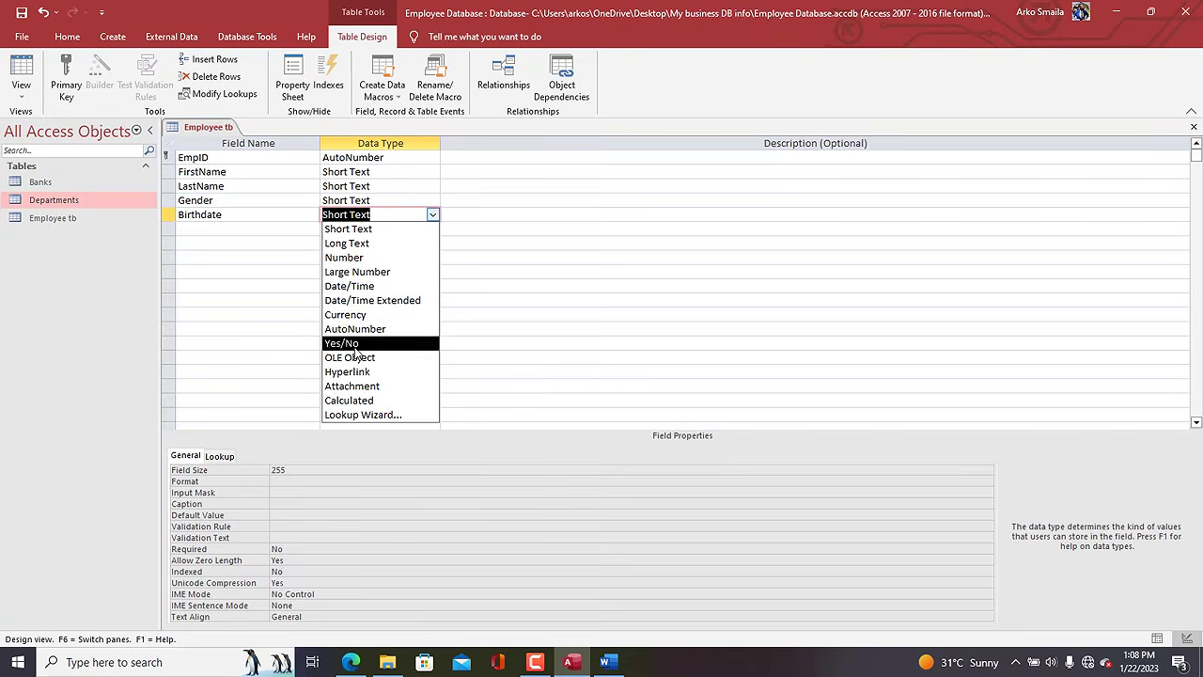
left_click(371, 292)
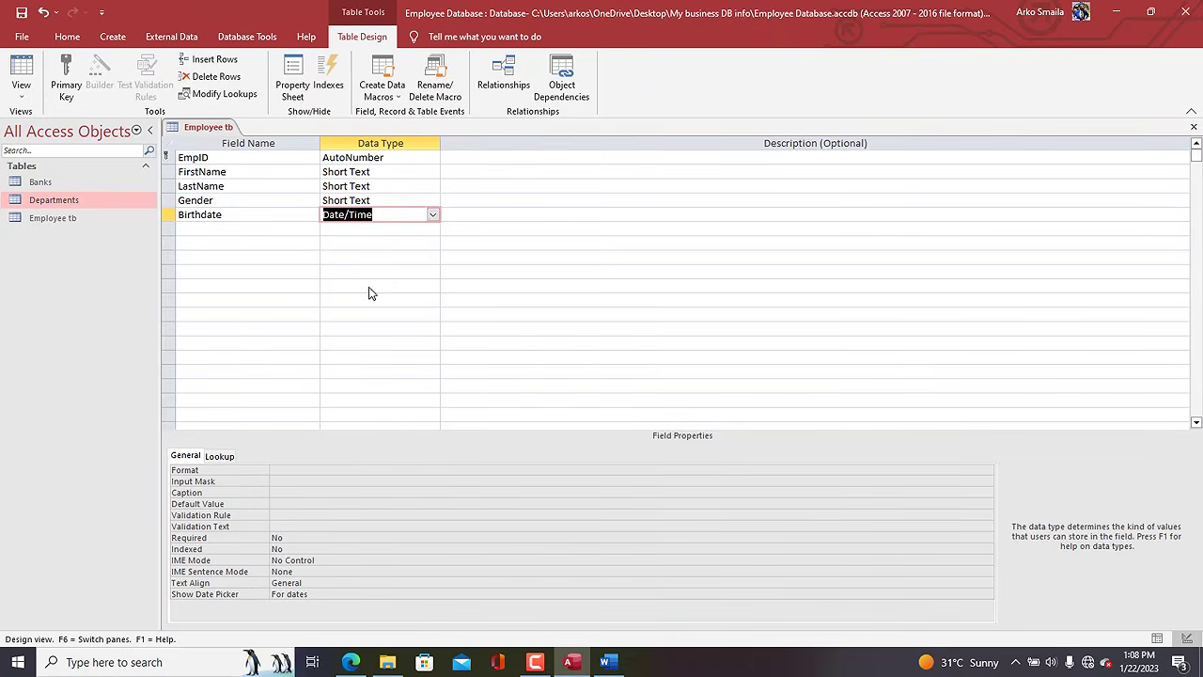
left_click(221, 227)
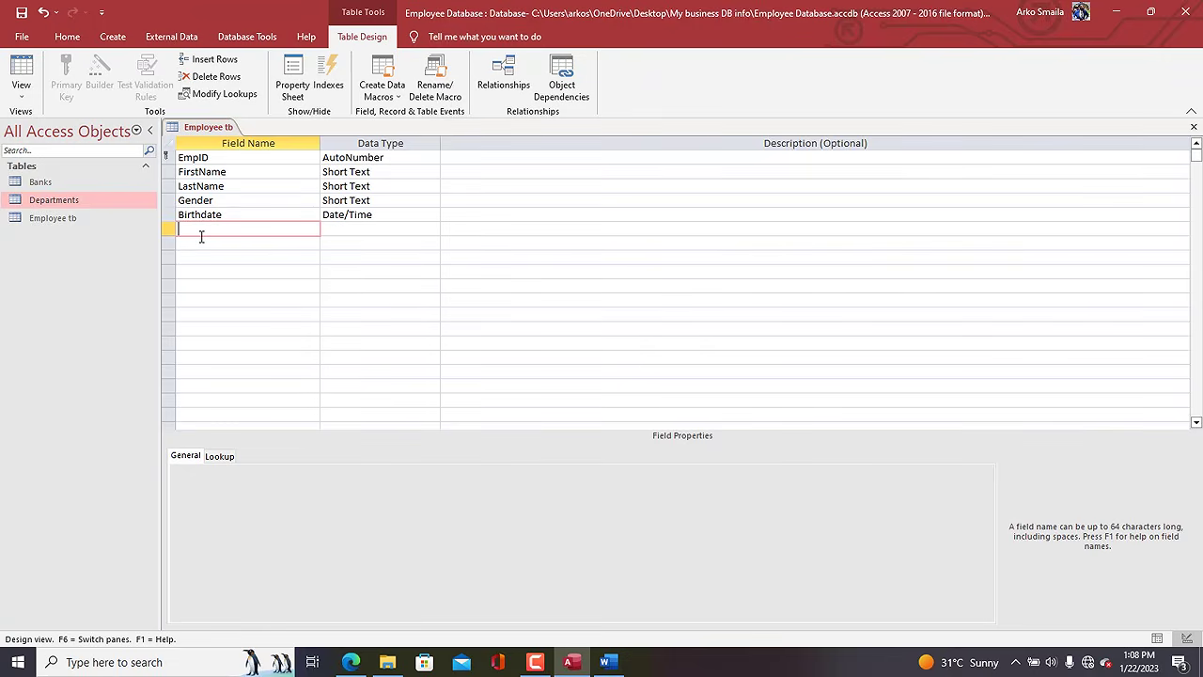
Add a Telephone Short Text field after Birthdate with field size 13.
type("lephone")
key("Tab")
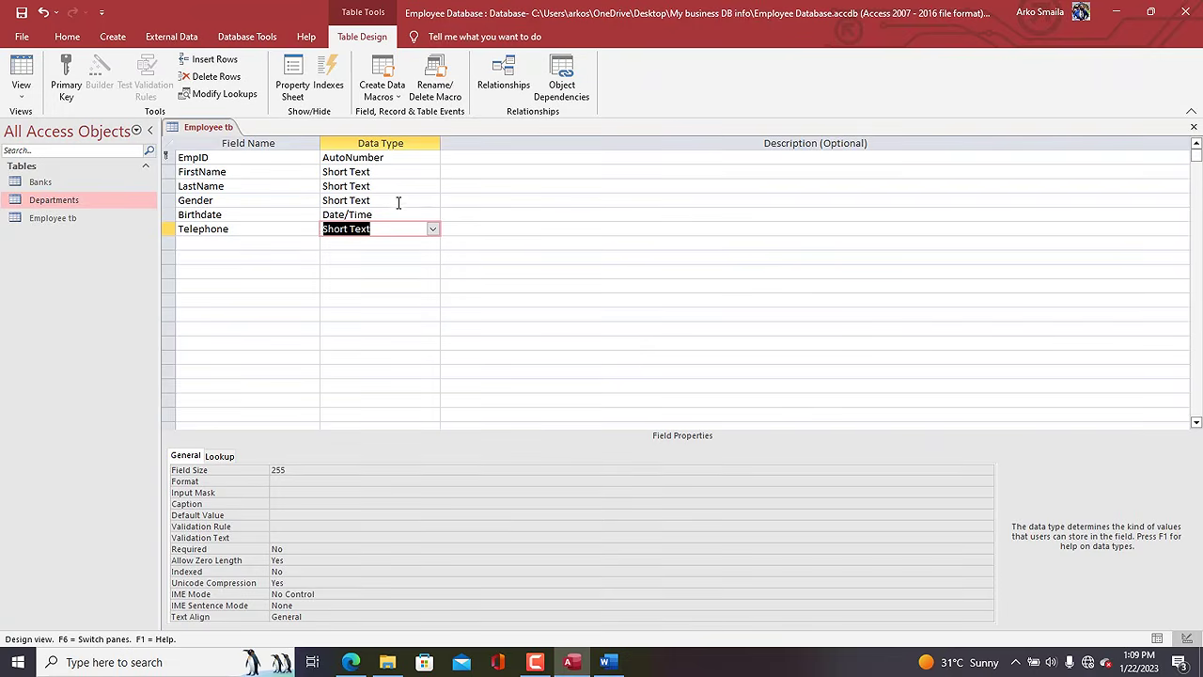
left_click_drag(306, 470, 248, 470)
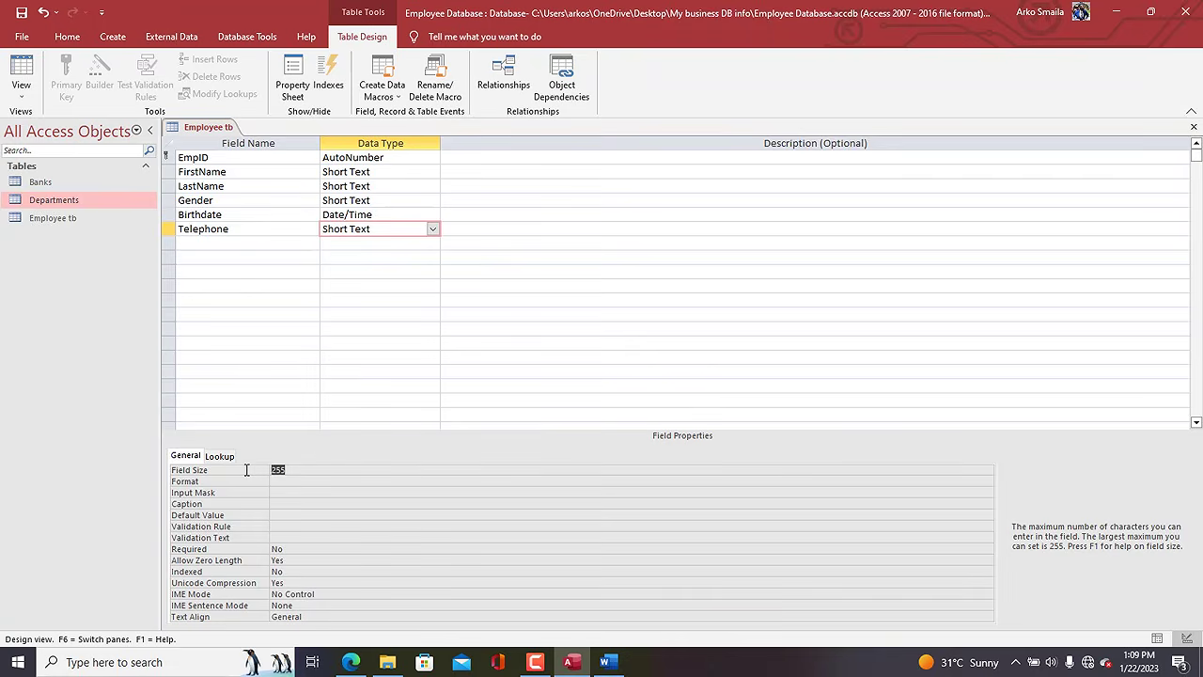
type("13")
left_click(358, 217)
left_click(365, 231)
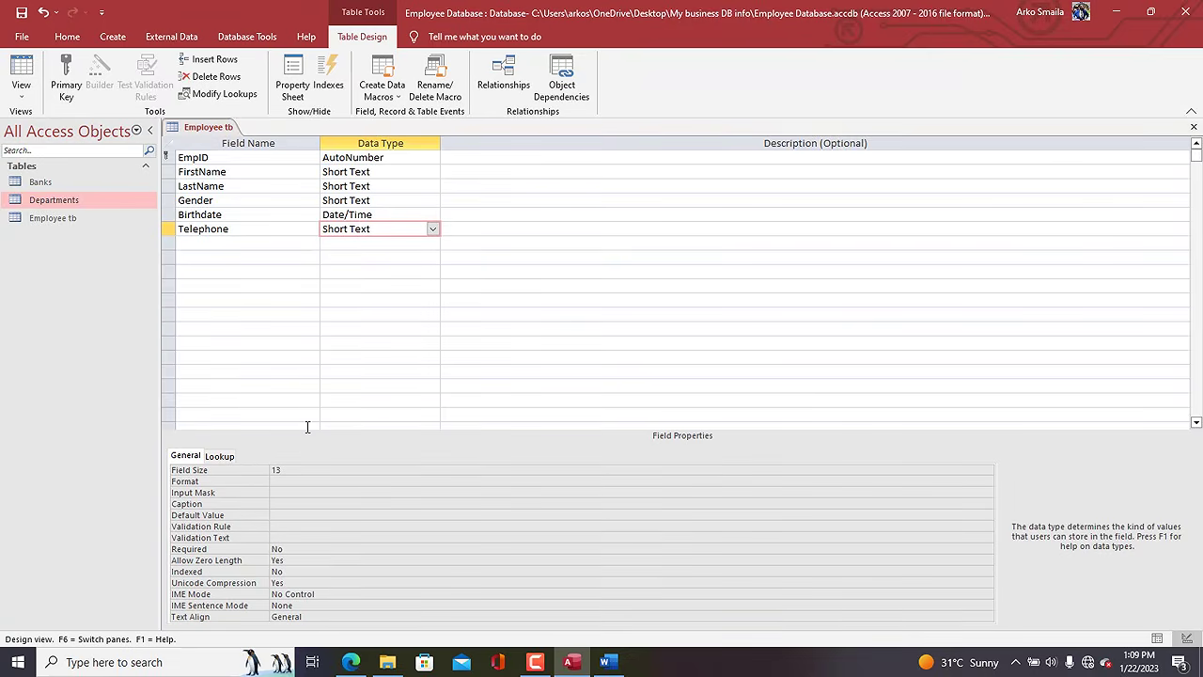
left_click(285, 515)
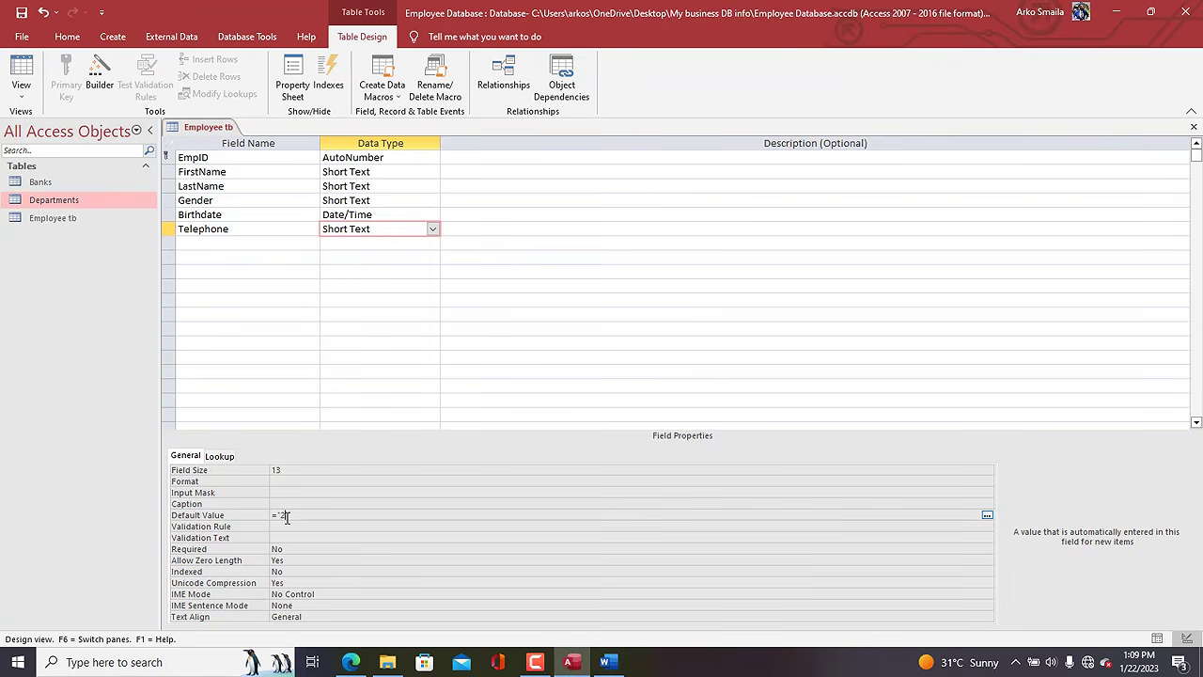
Set the Telephone default value to 233, save the table and check it in Datasheet View.
type("33")
key("Return")
left_click(323, 516)
left_click(21, 73)
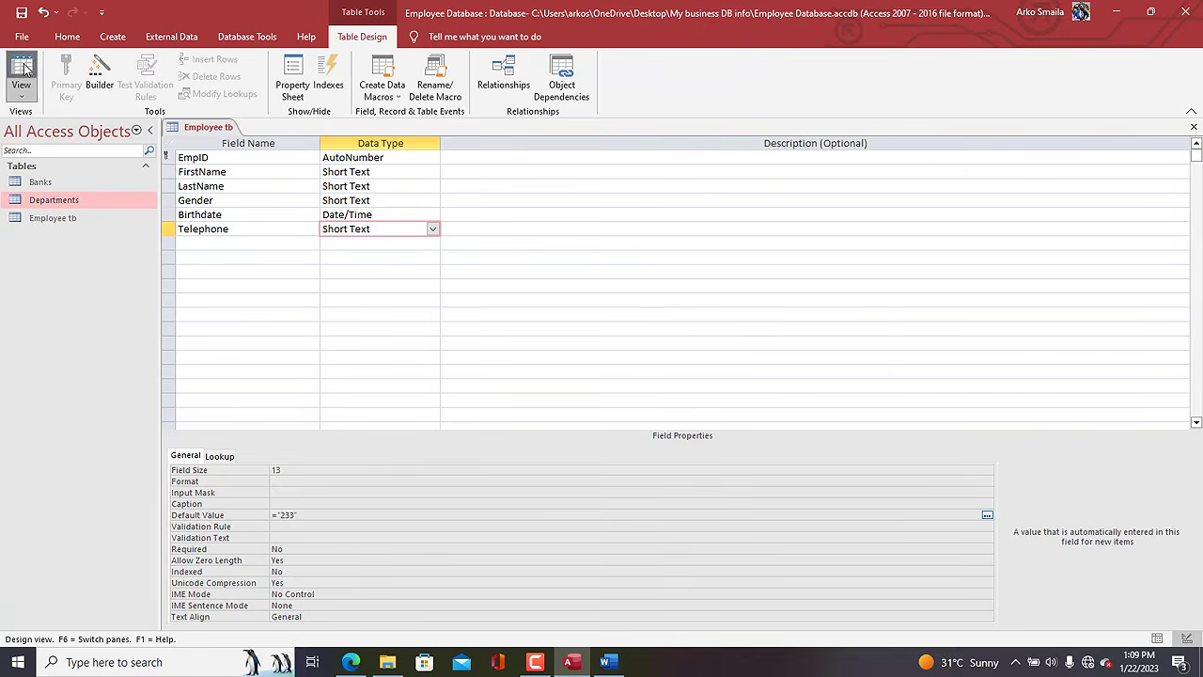
left_click(576, 378)
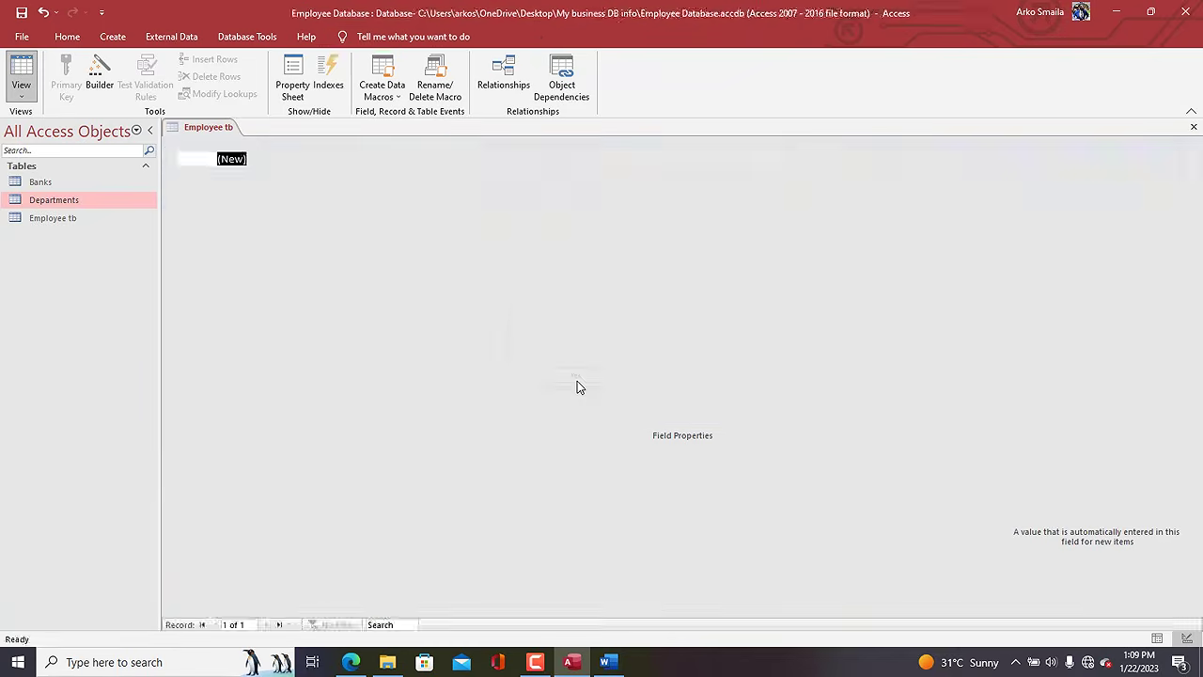
left_click(567, 159)
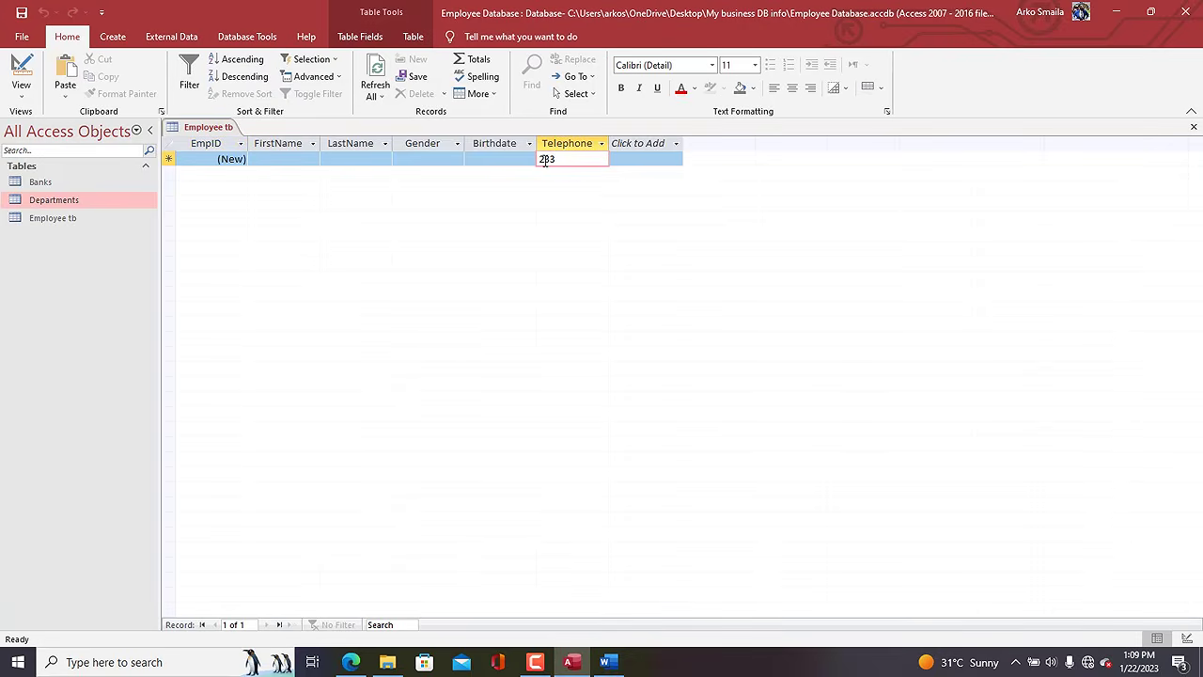
right_click(203, 132)
left_click(242, 191)
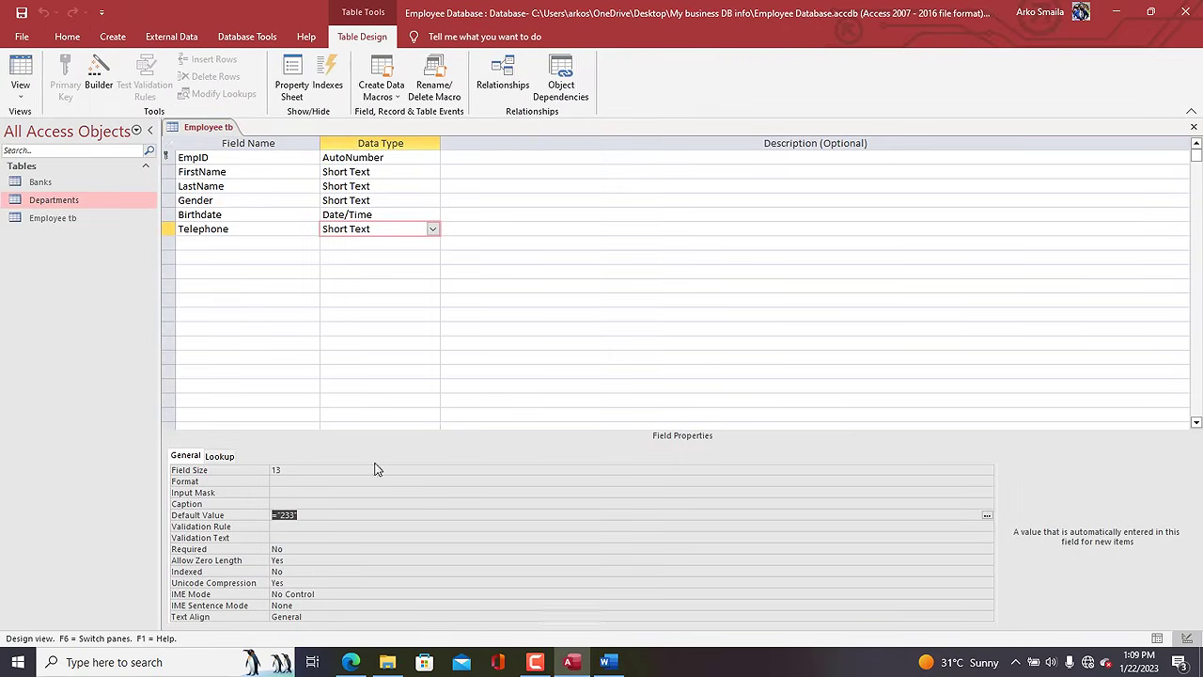
Correct the Telephone default to "+233", save, and confirm it in Datasheet View.
left_click(282, 515)
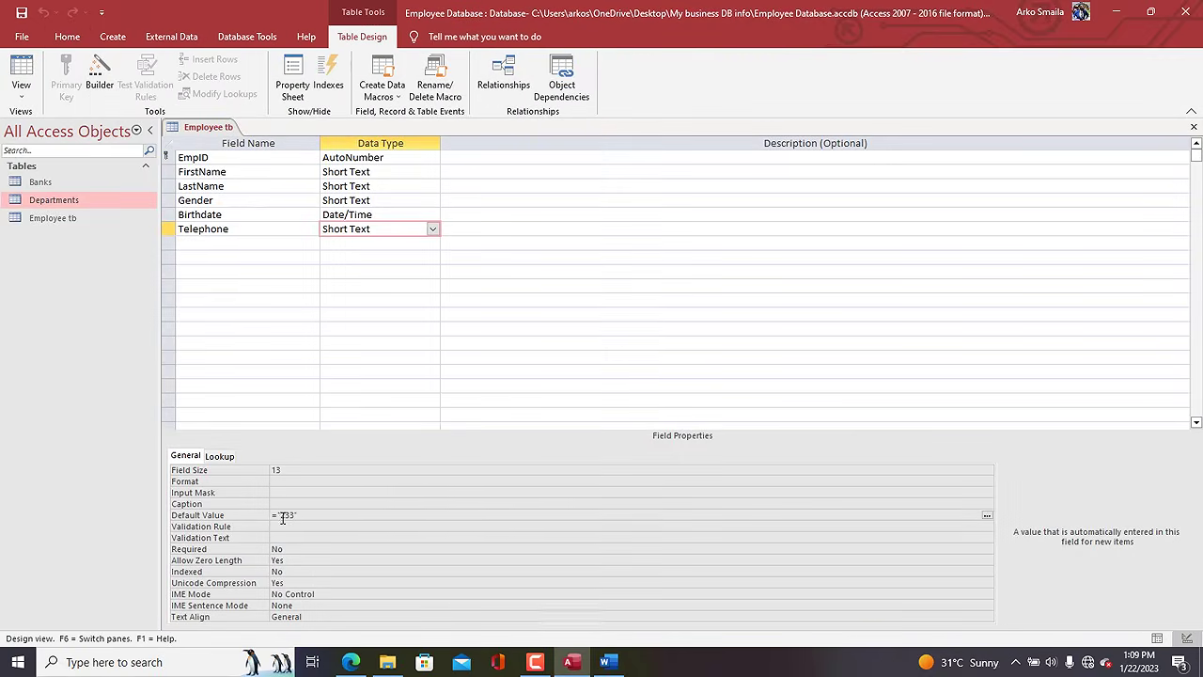
type("+")
double_click(293, 470)
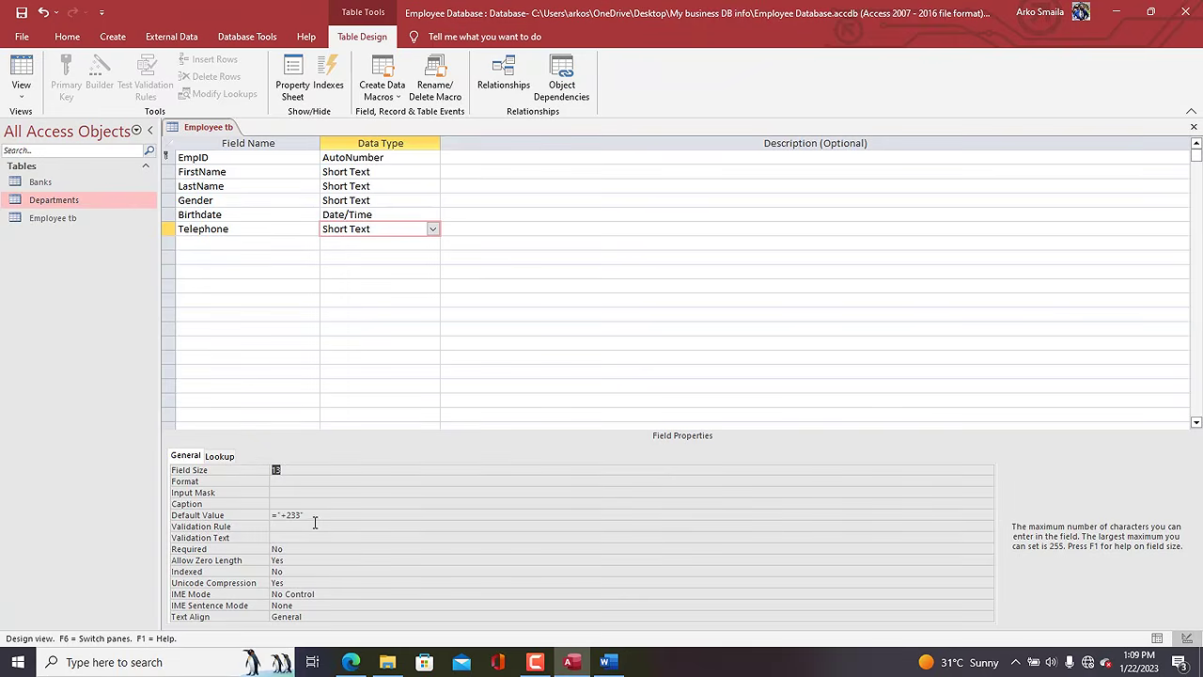
left_click(20, 71)
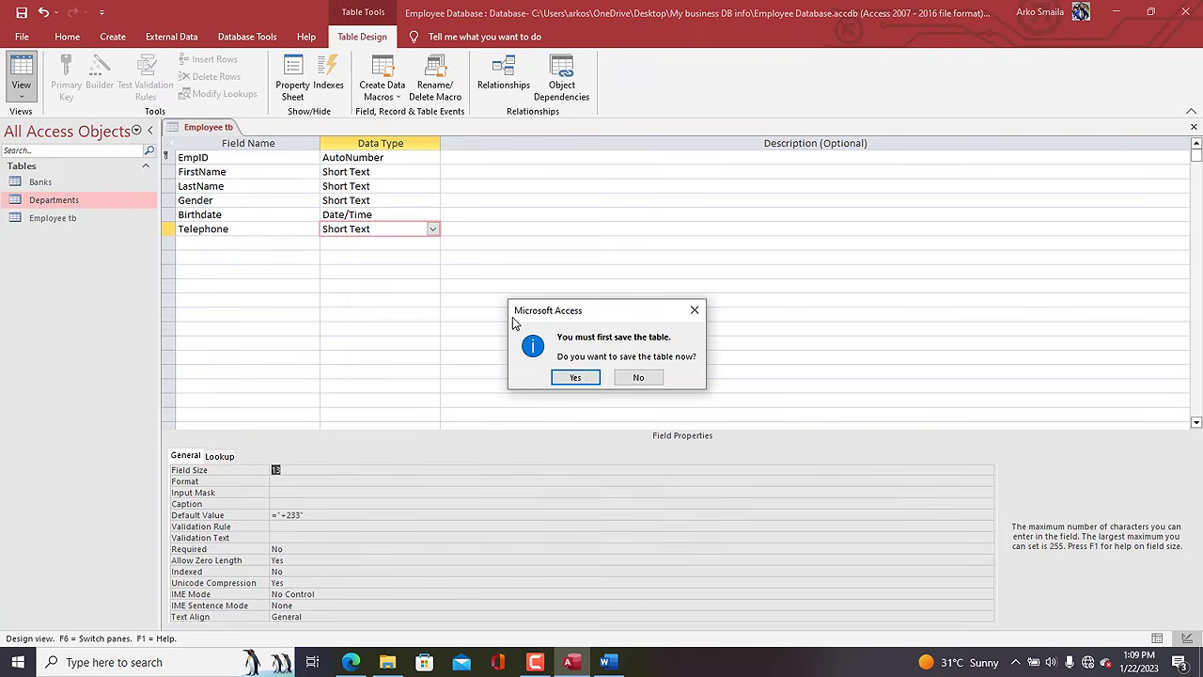
left_click(576, 377)
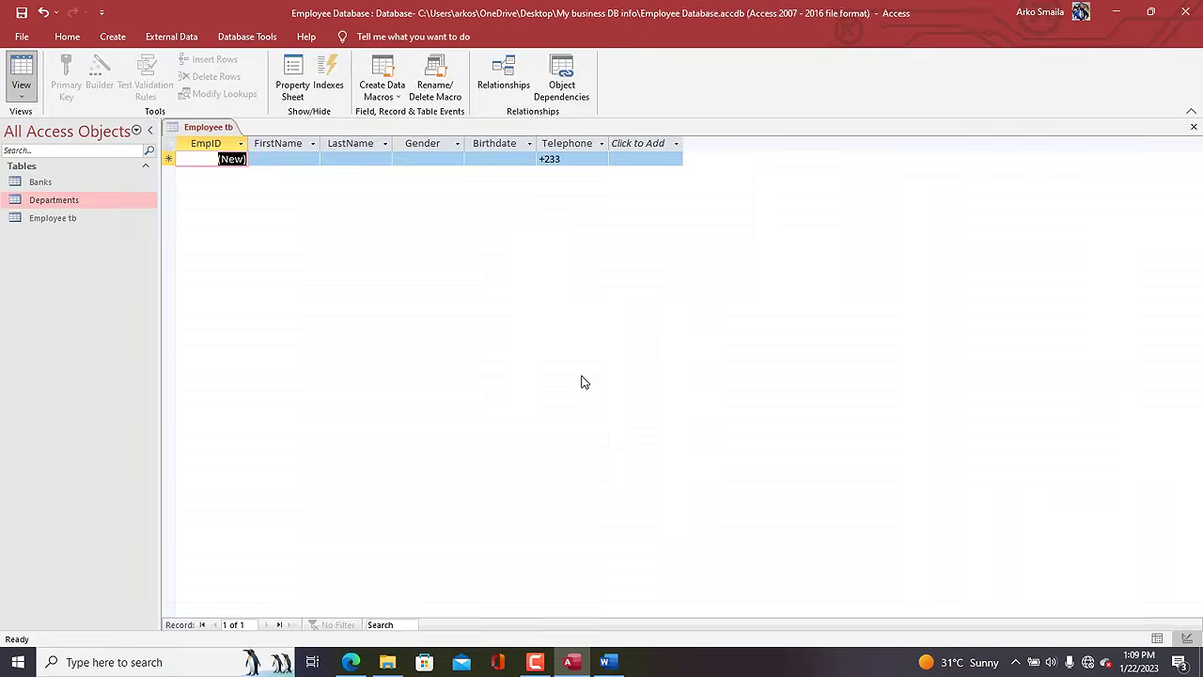
left_click(575, 159)
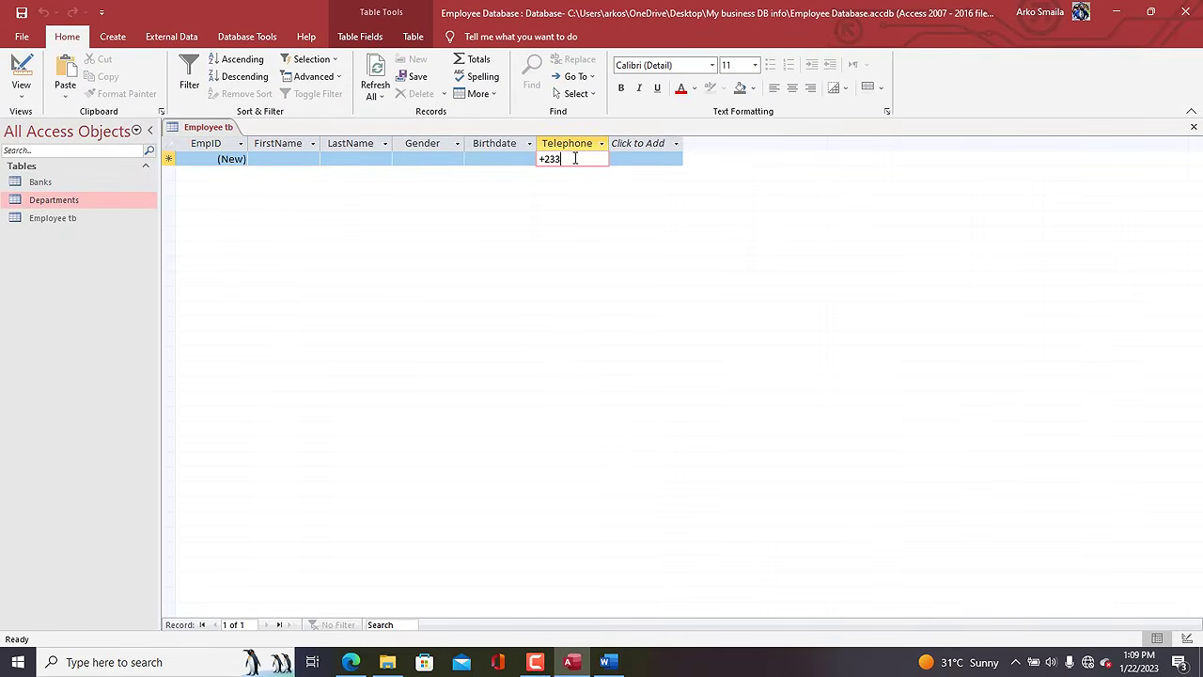
right_click(217, 137)
left_click(267, 198)
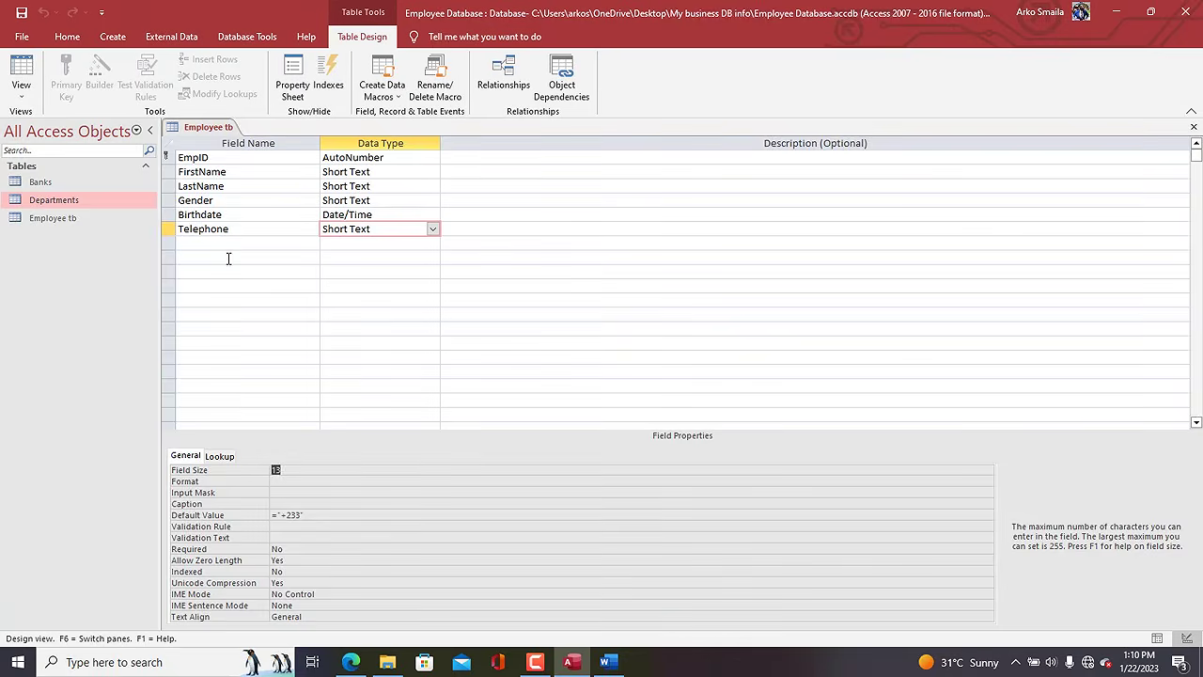
Add an Email Short Text field and change its Field Size value.
left_click(216, 243)
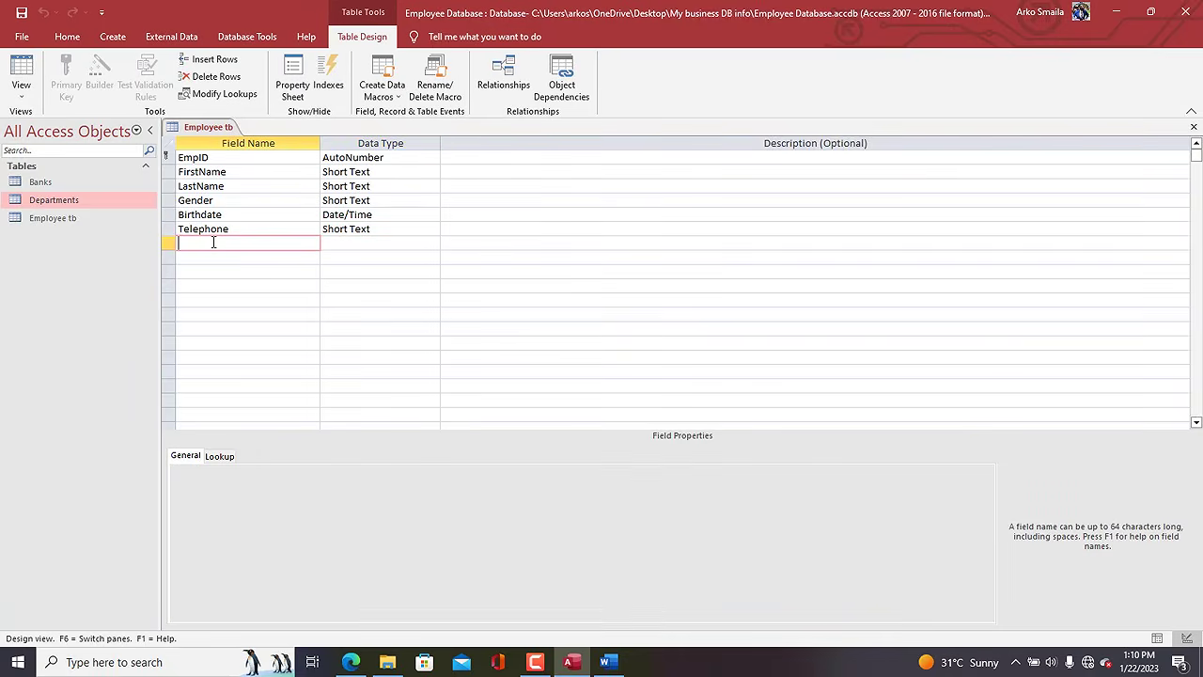
type("Email")
key("Tab")
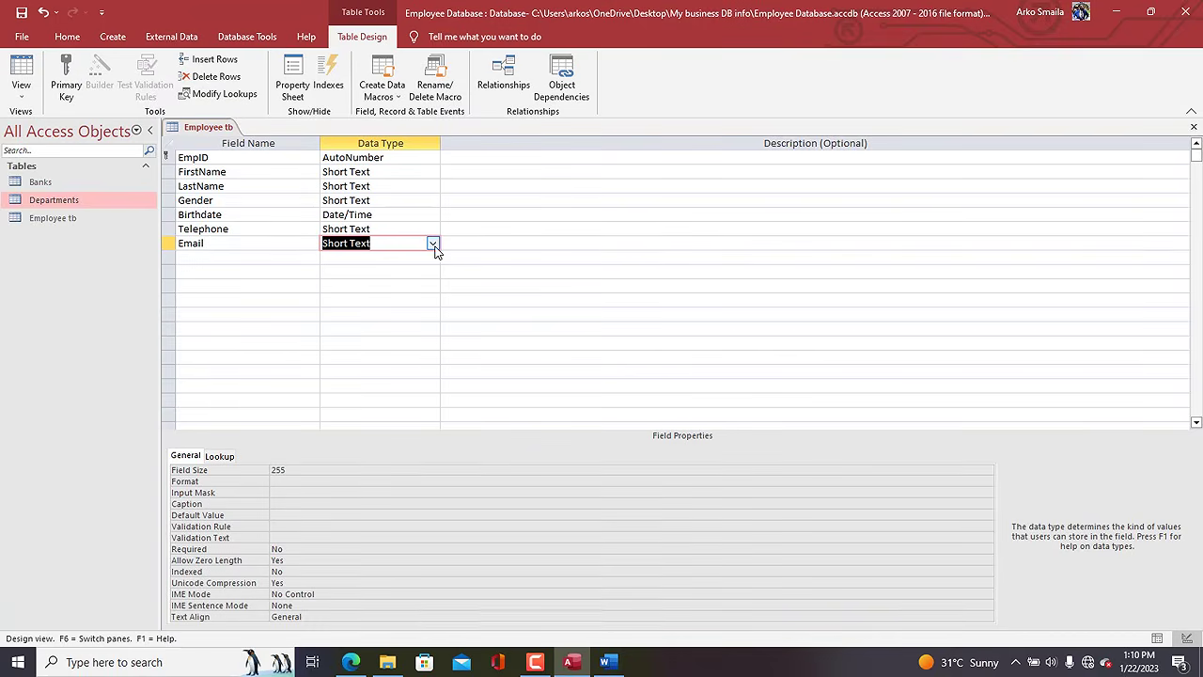
left_click(293, 469)
double_click(293, 469)
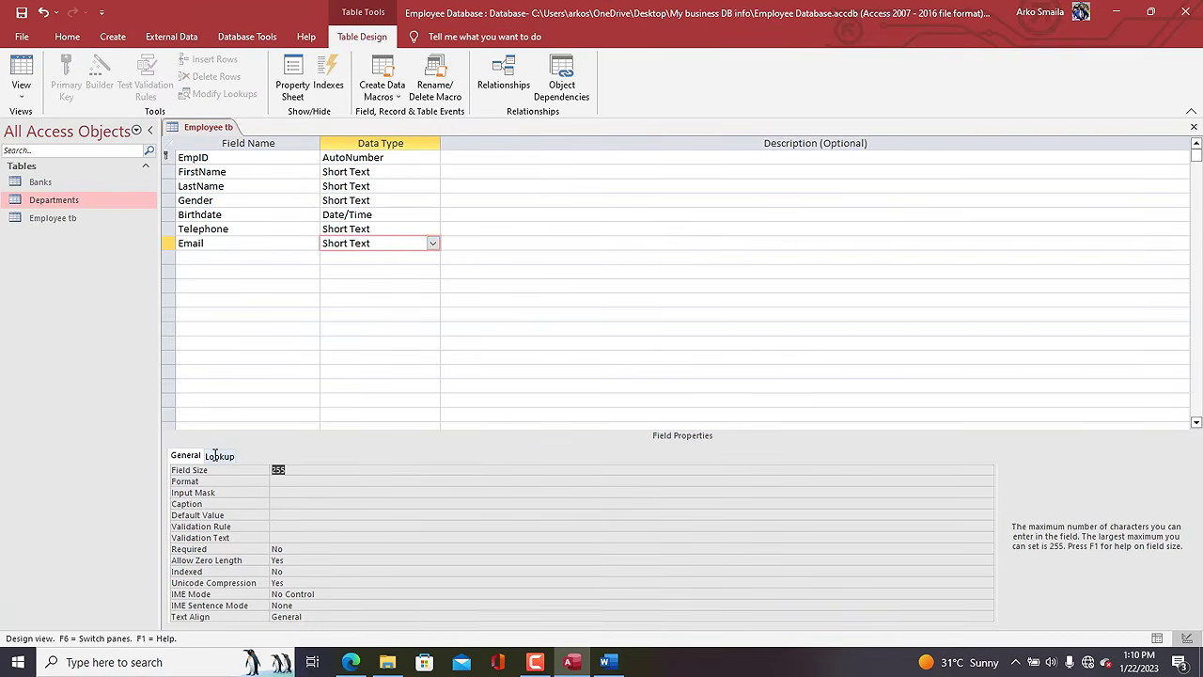
type("45")
Add an Address_loc field with the Long Text data type.
left_click(212, 259)
type("Address")
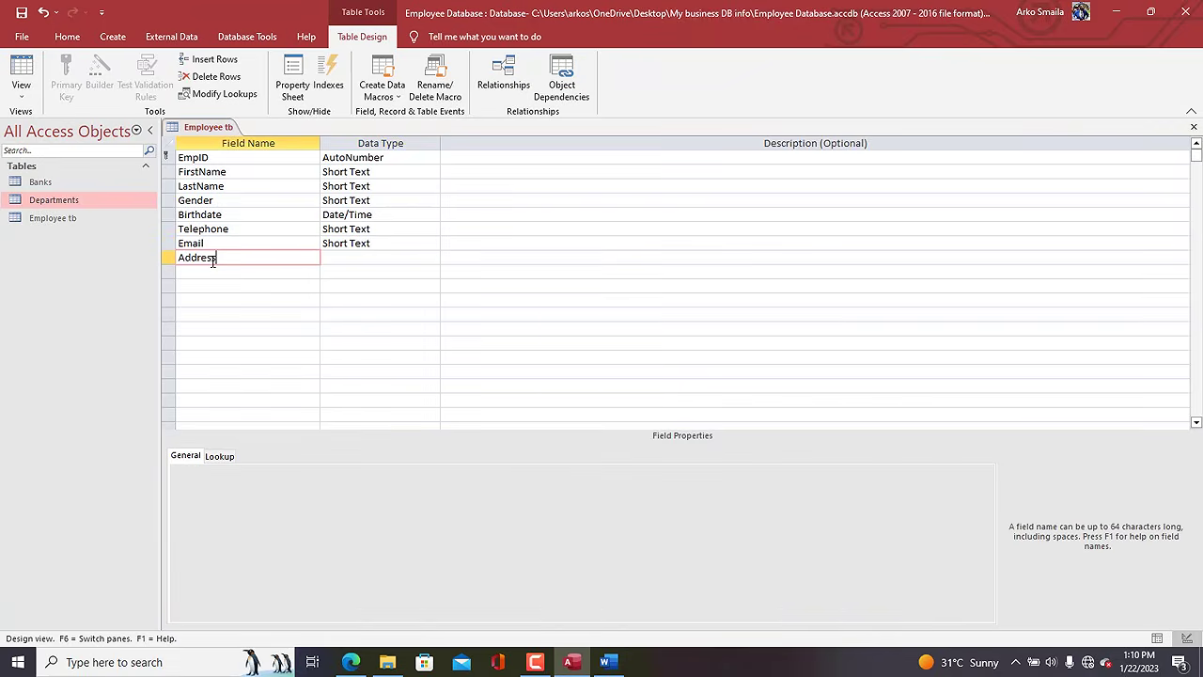
type("_loc")
key("Tab")
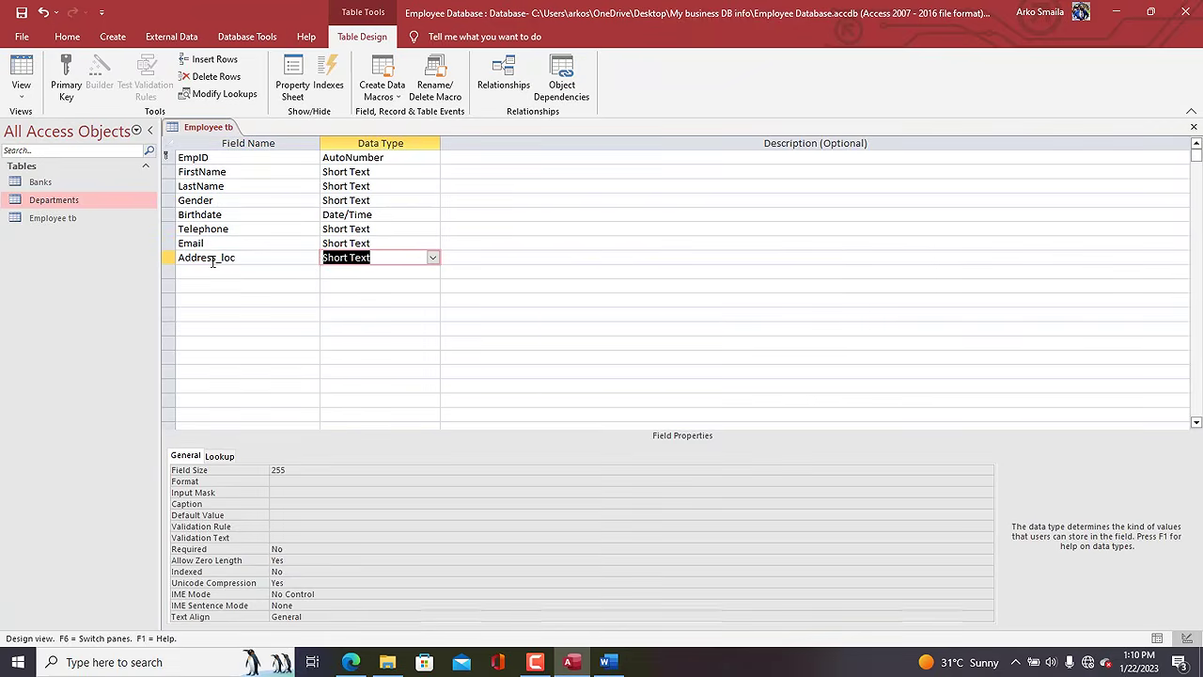
left_click(432, 258)
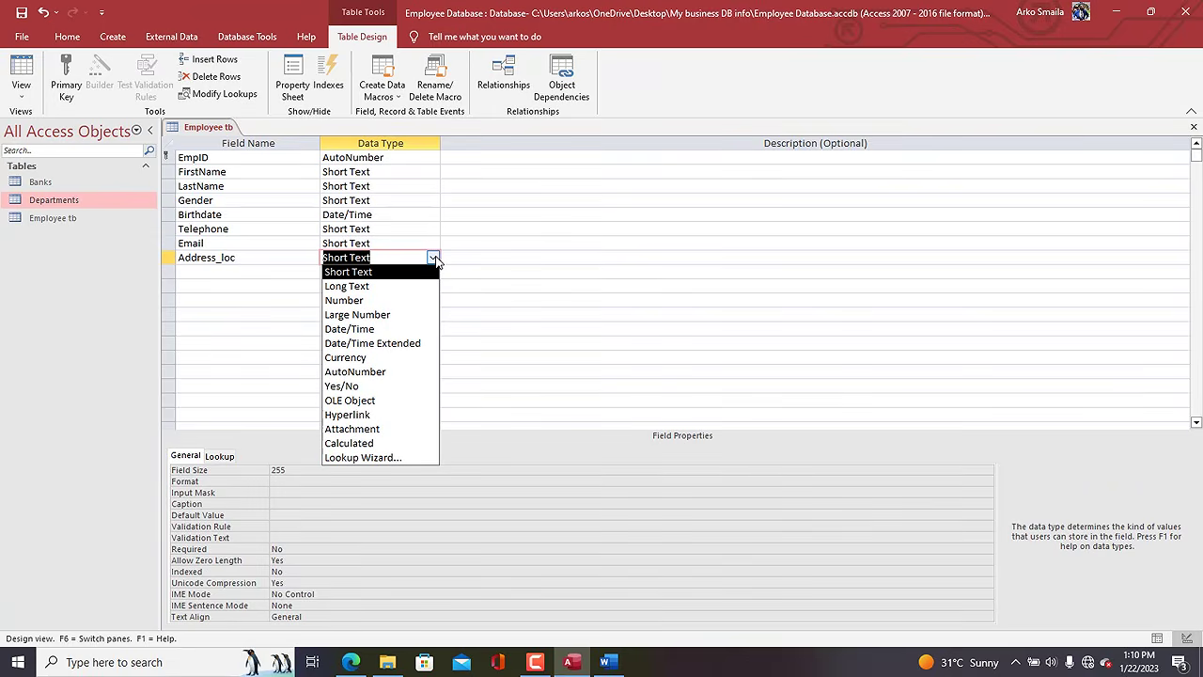
left_click(390, 285)
left_click(384, 257)
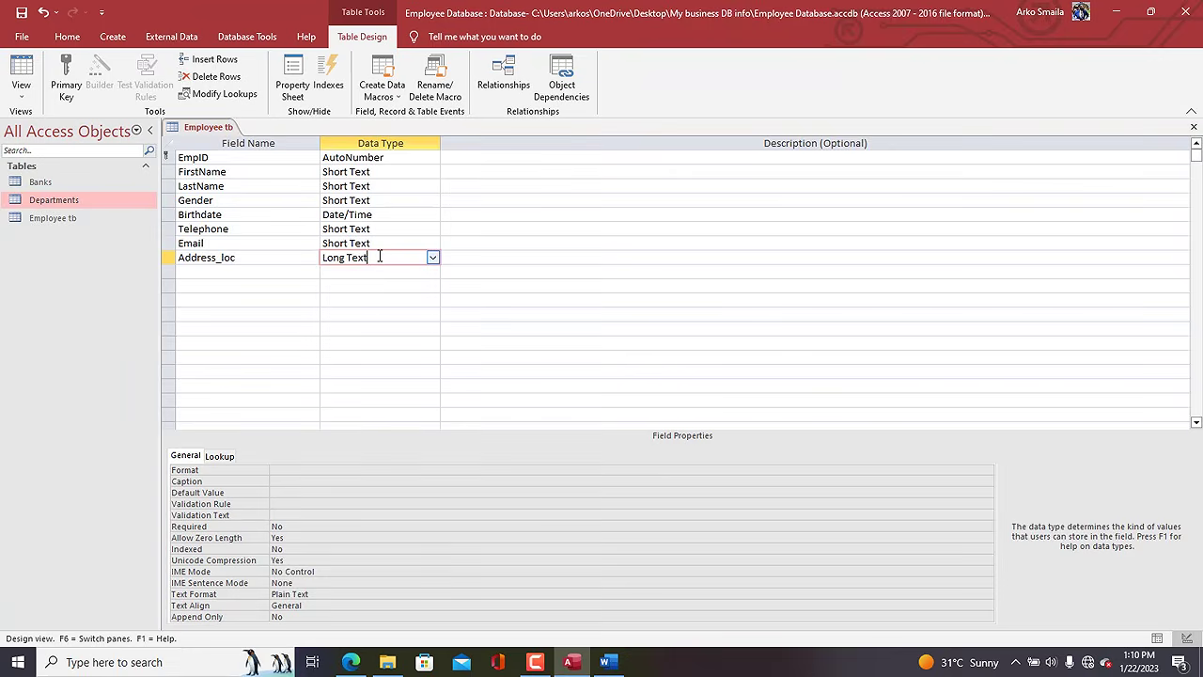
left_click(230, 272)
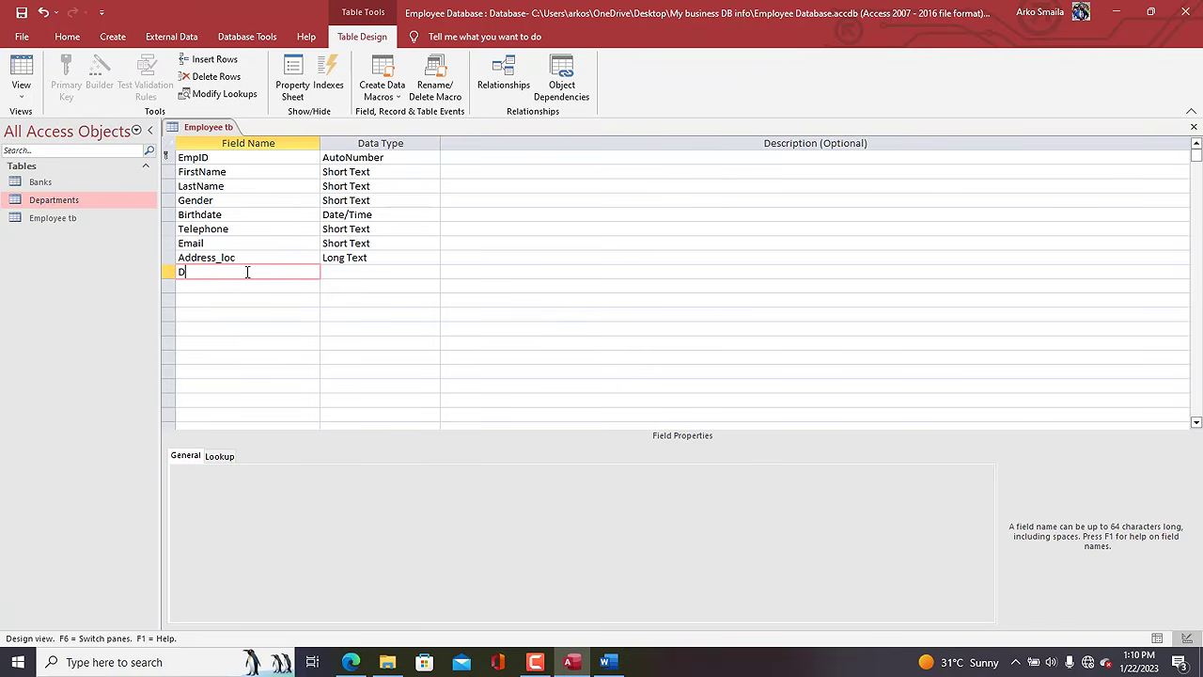
Make Department a Lookup Wizard field showing Dept_name from the Departments table.
type("epartment")
key("Tab")
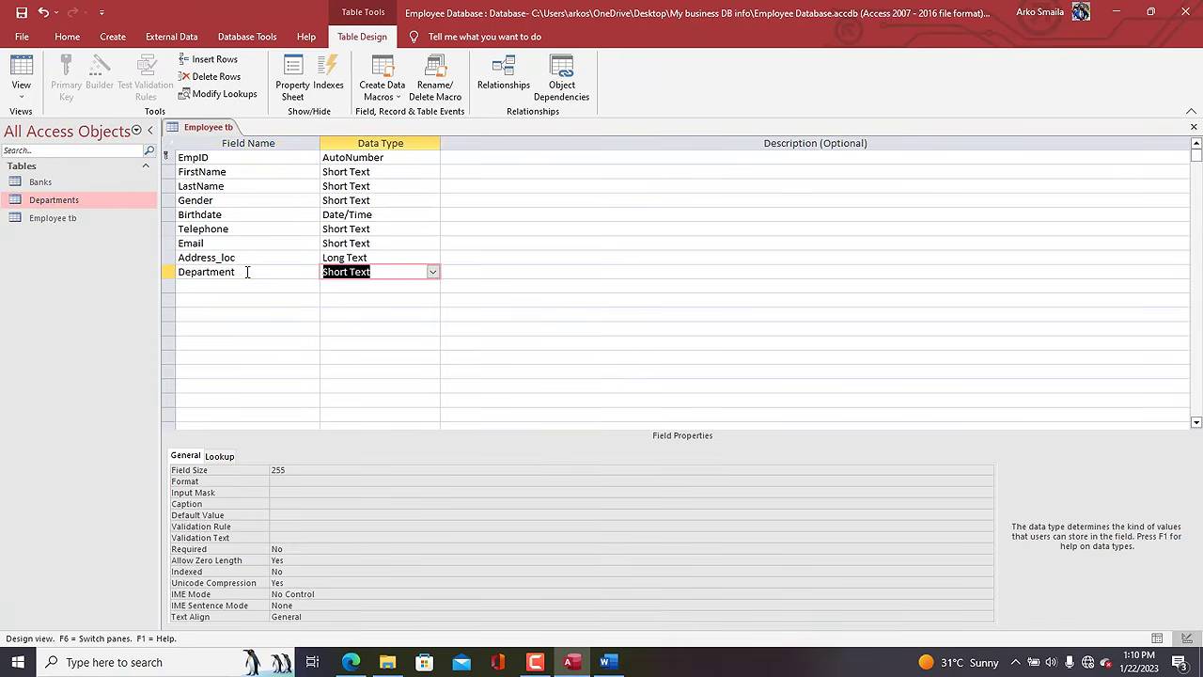
left_click(433, 271)
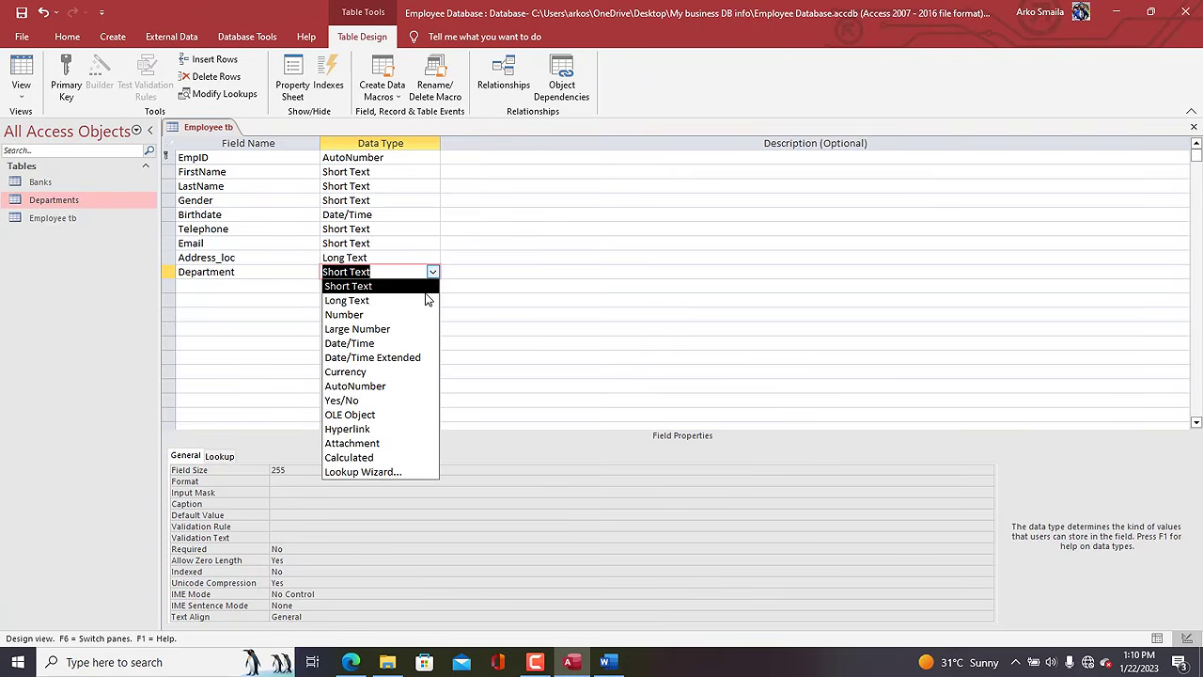
left_click(398, 479)
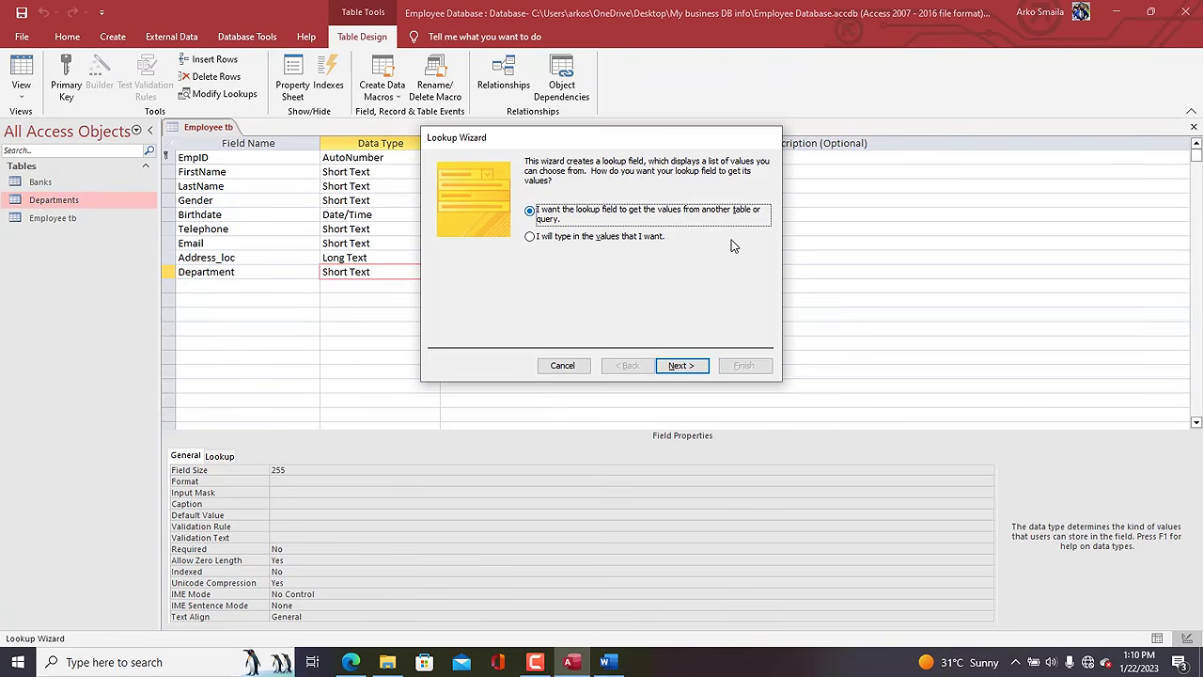
left_click(681, 365)
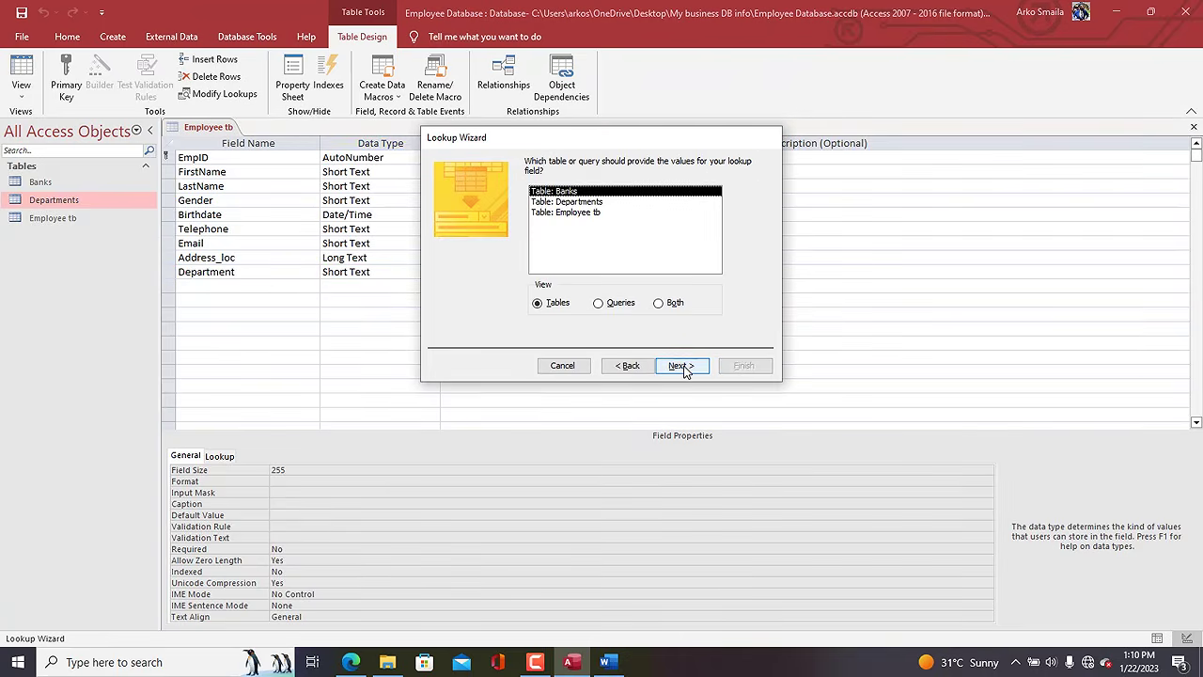
left_click(586, 204)
double_click(585, 203)
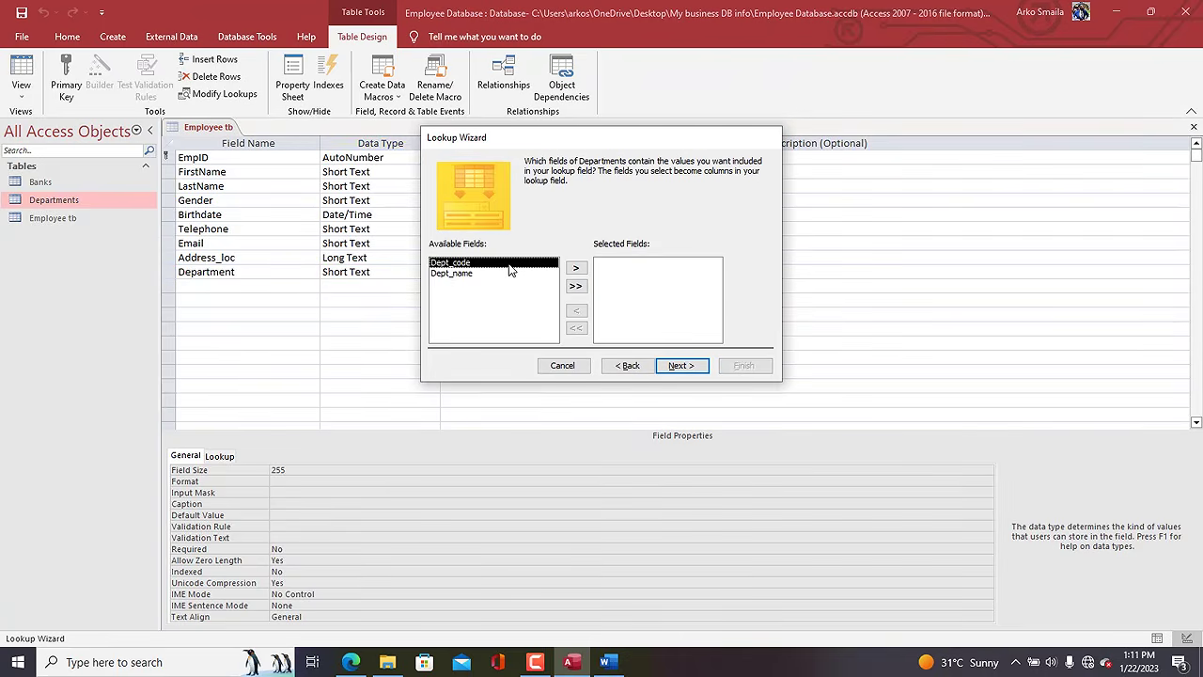
double_click(465, 274)
left_click(681, 365)
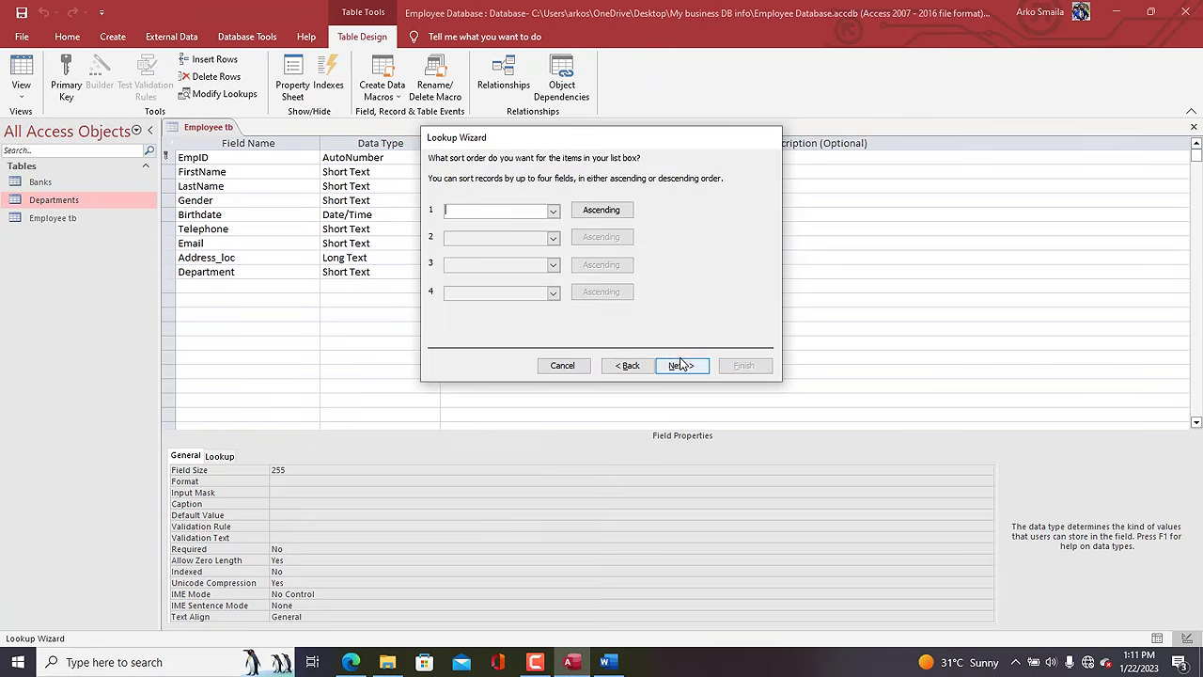
Sort the lookup by Dept_code, widen the column, and enforce integrity with Restrict Delete.
left_click(553, 211)
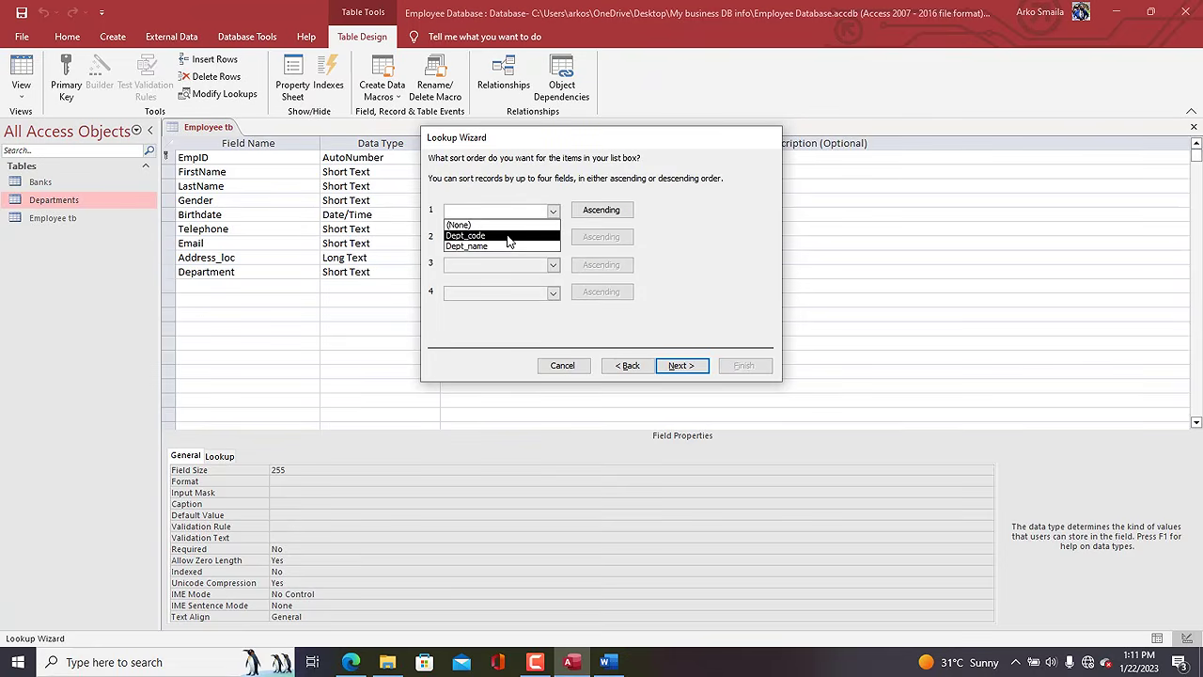
left_click(465, 235)
left_click(680, 368)
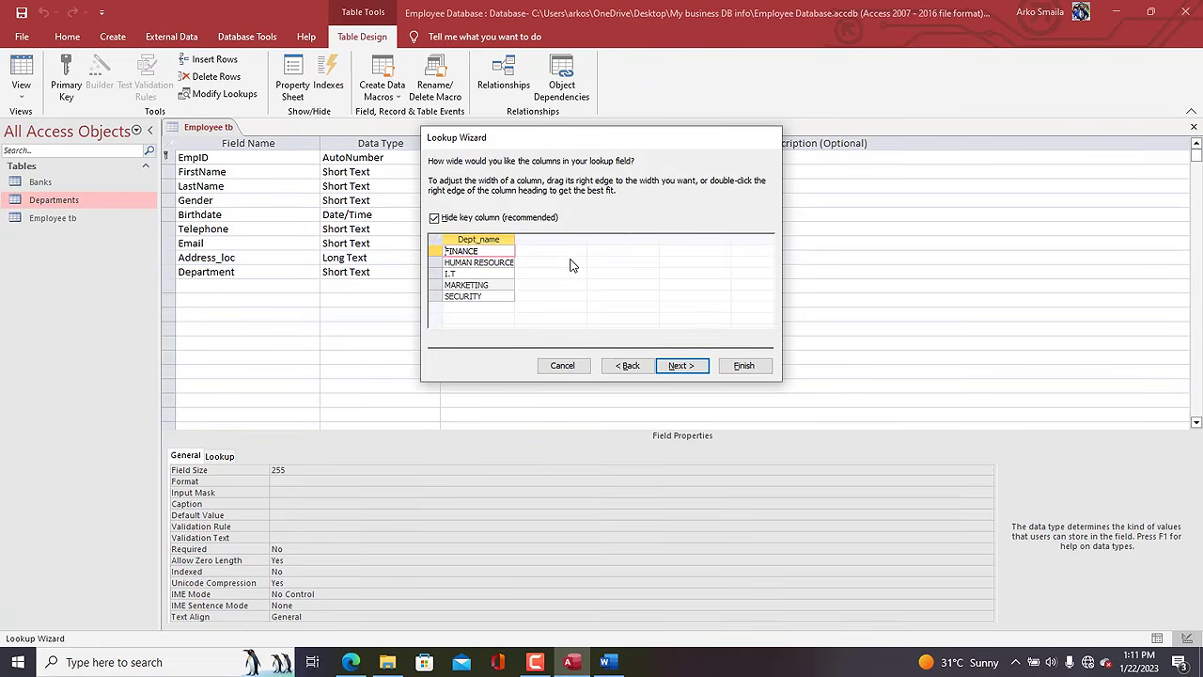
left_click_drag(516, 234, 556, 236)
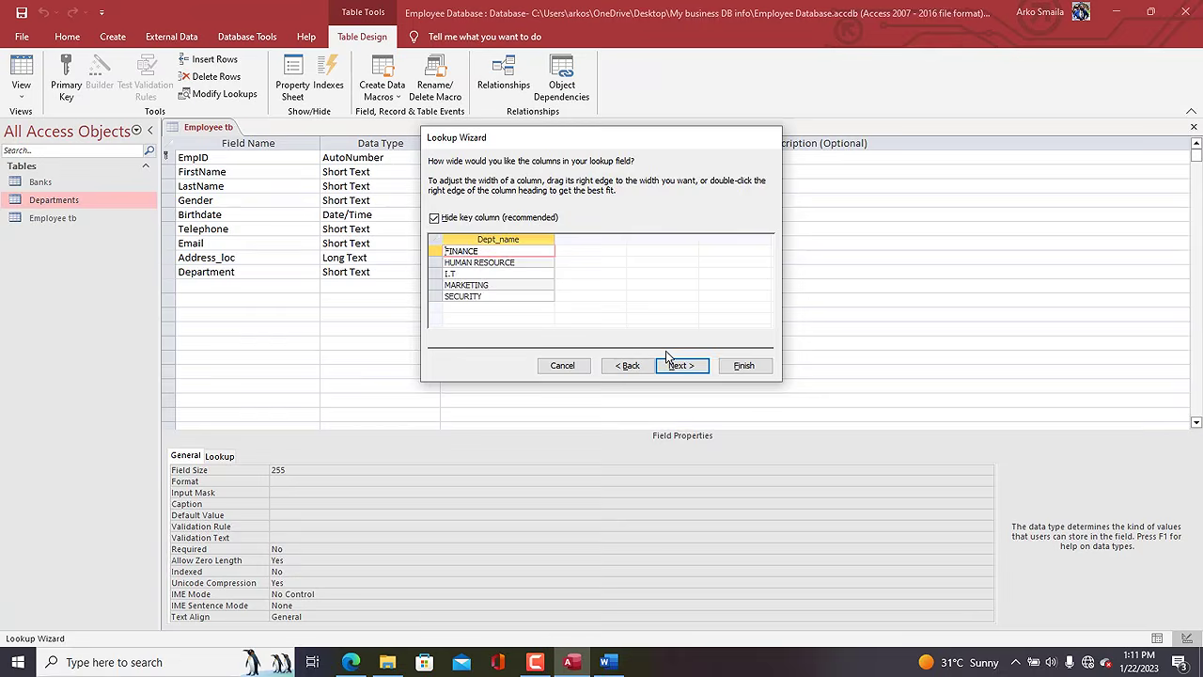
left_click(682, 366)
left_click(555, 210)
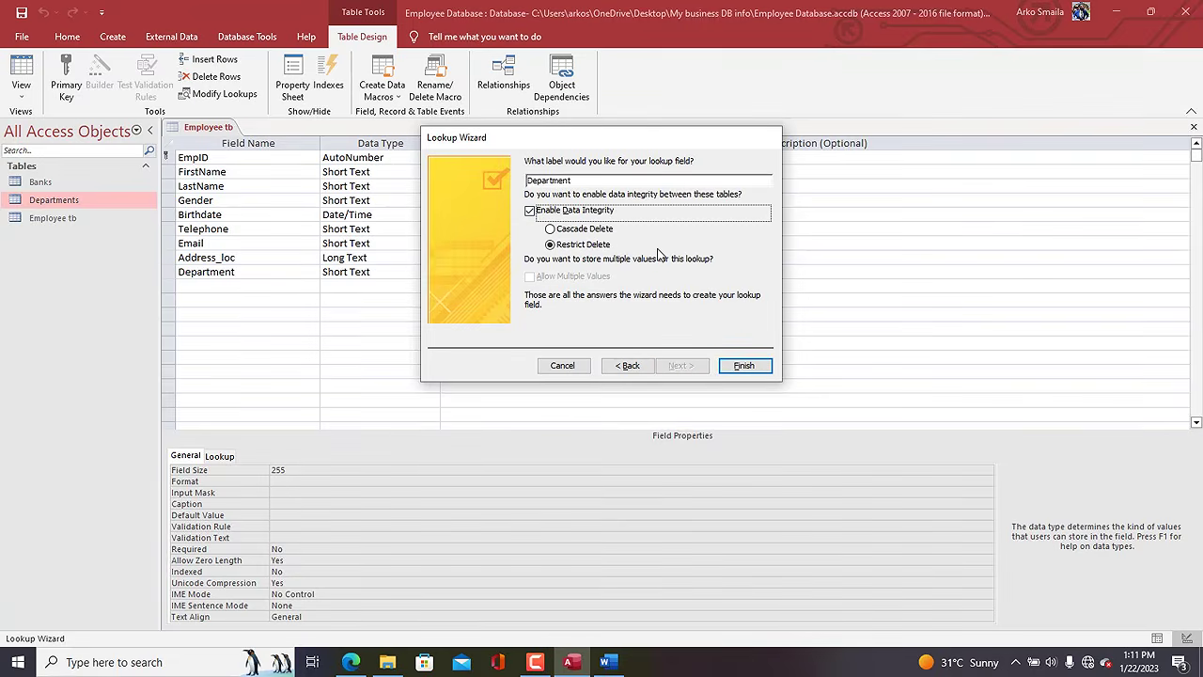
left_click(554, 246)
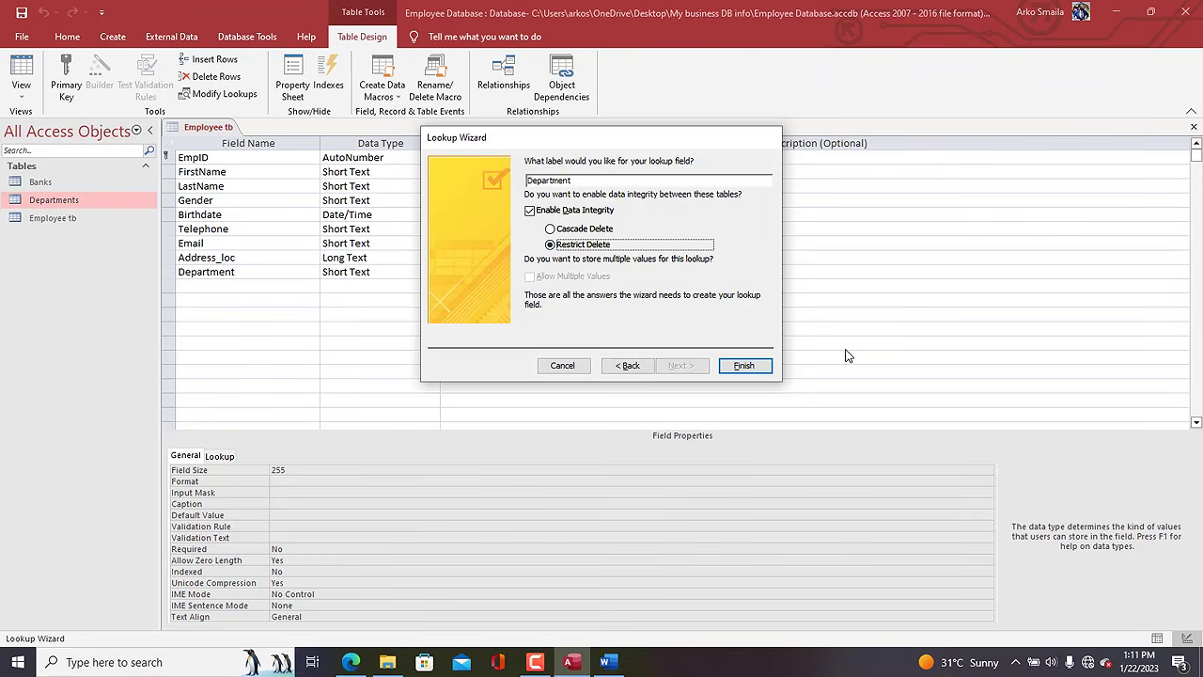
left_click(744, 367)
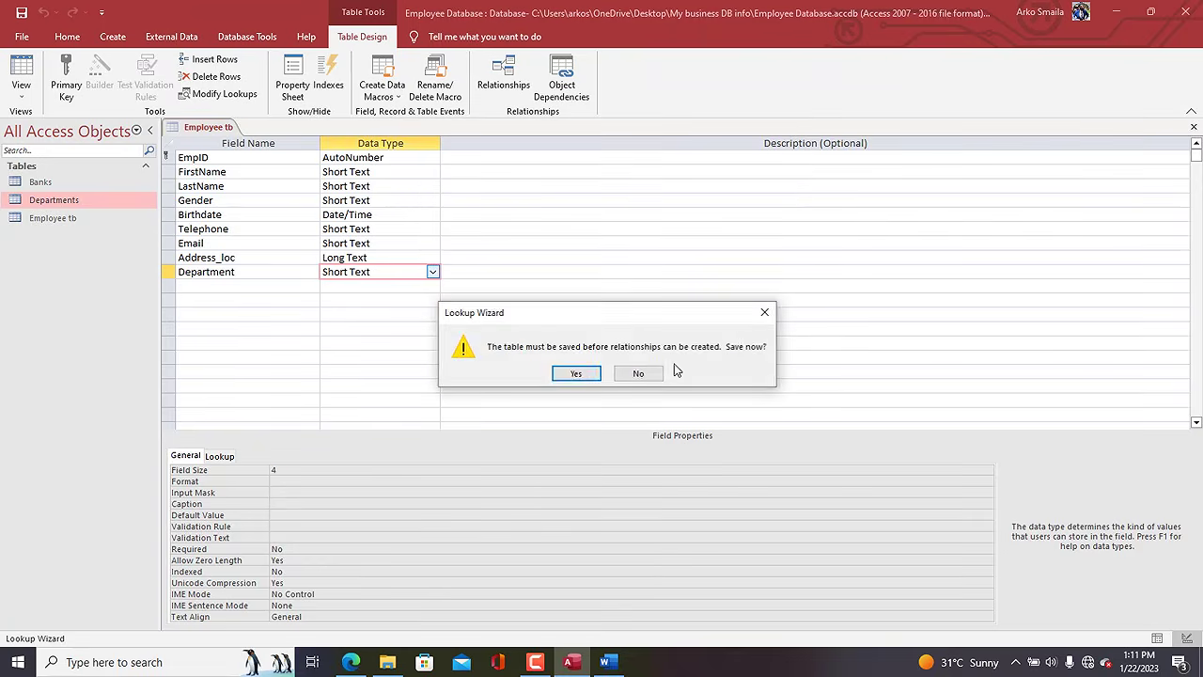
left_click(575, 371)
left_click(209, 284)
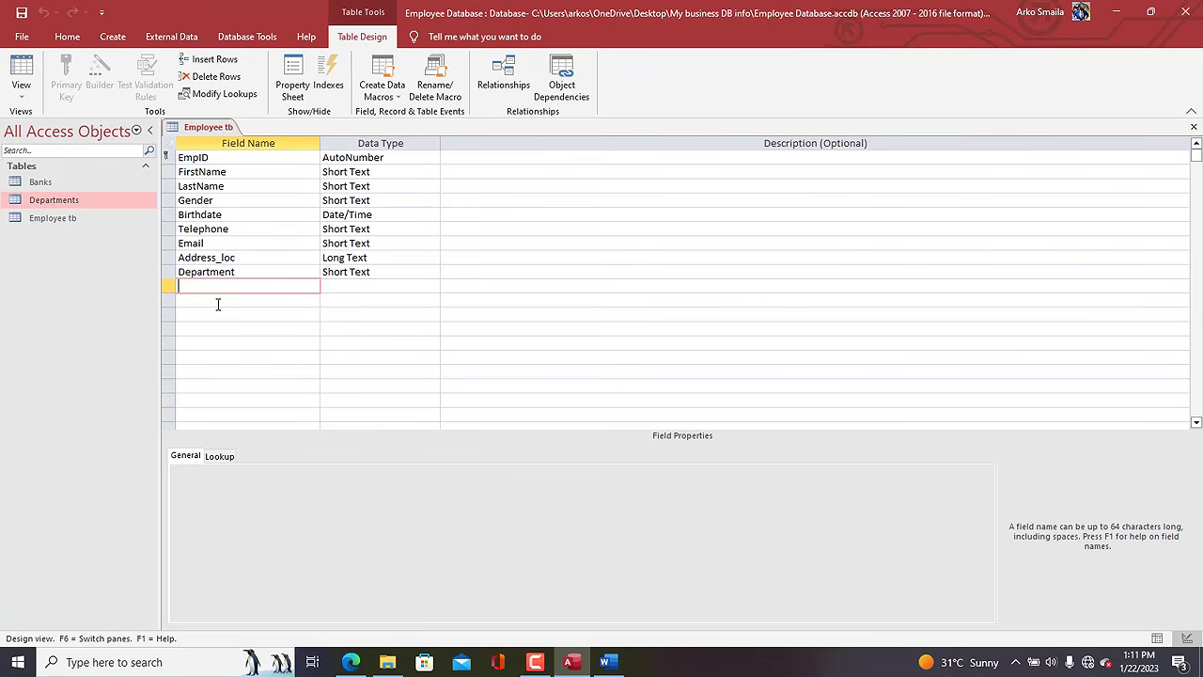
Add a Job_position field and start a Lookup Wizard with typed-in values.
type("Roel")
type("Jo")
type("b_position")
key("Tab")
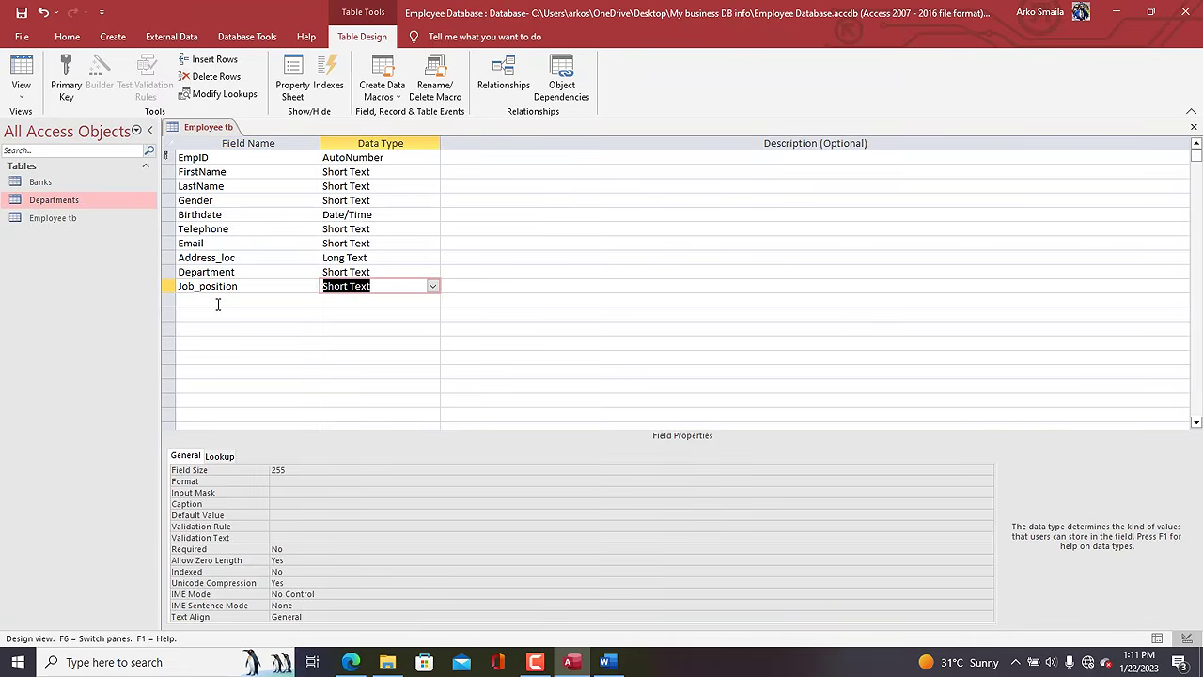
left_click(432, 286)
left_click(376, 486)
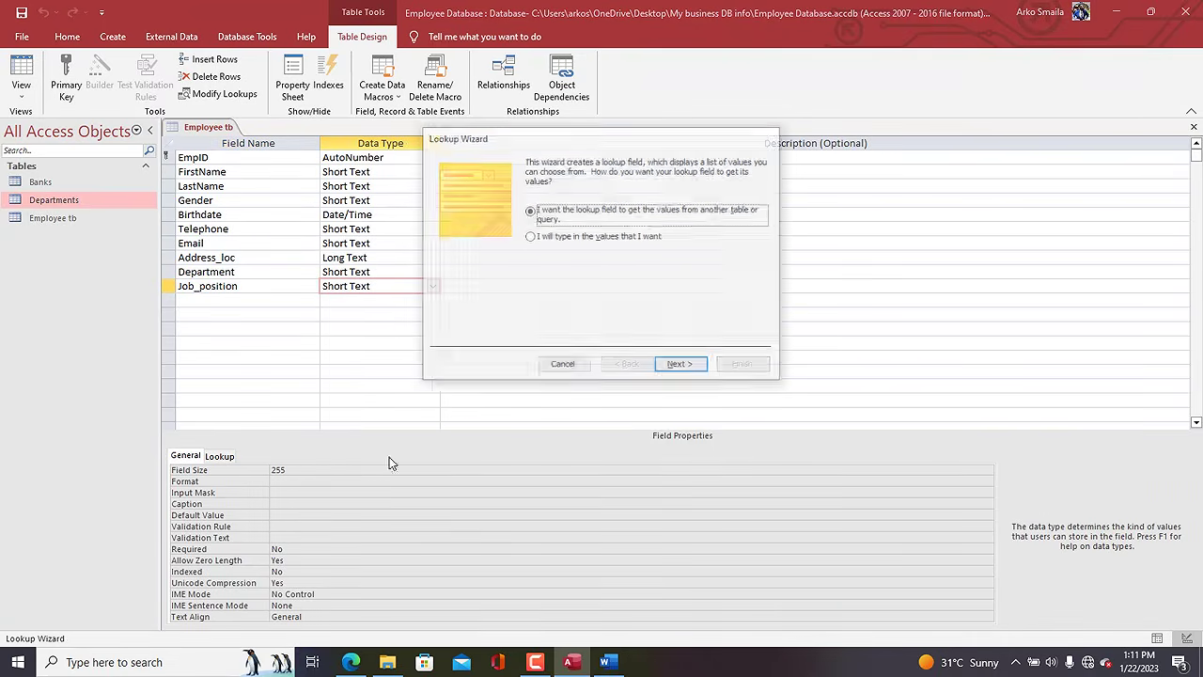
left_click_drag(565, 140, 519, 130)
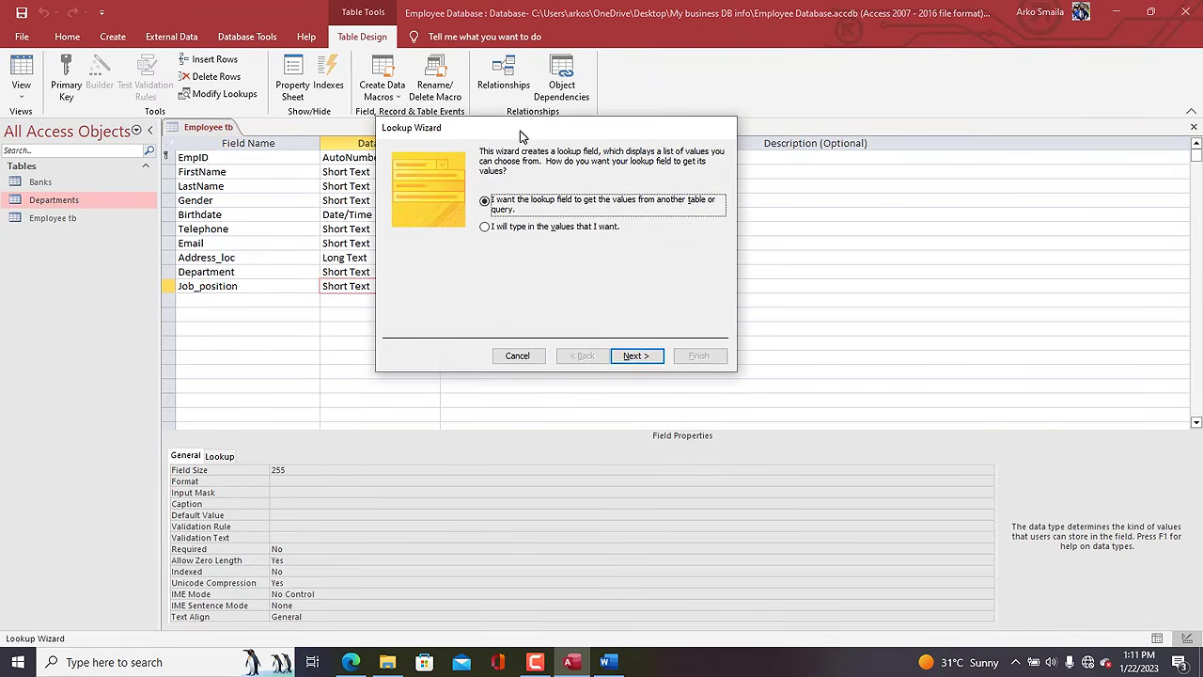
left_click(554, 226)
left_click(633, 357)
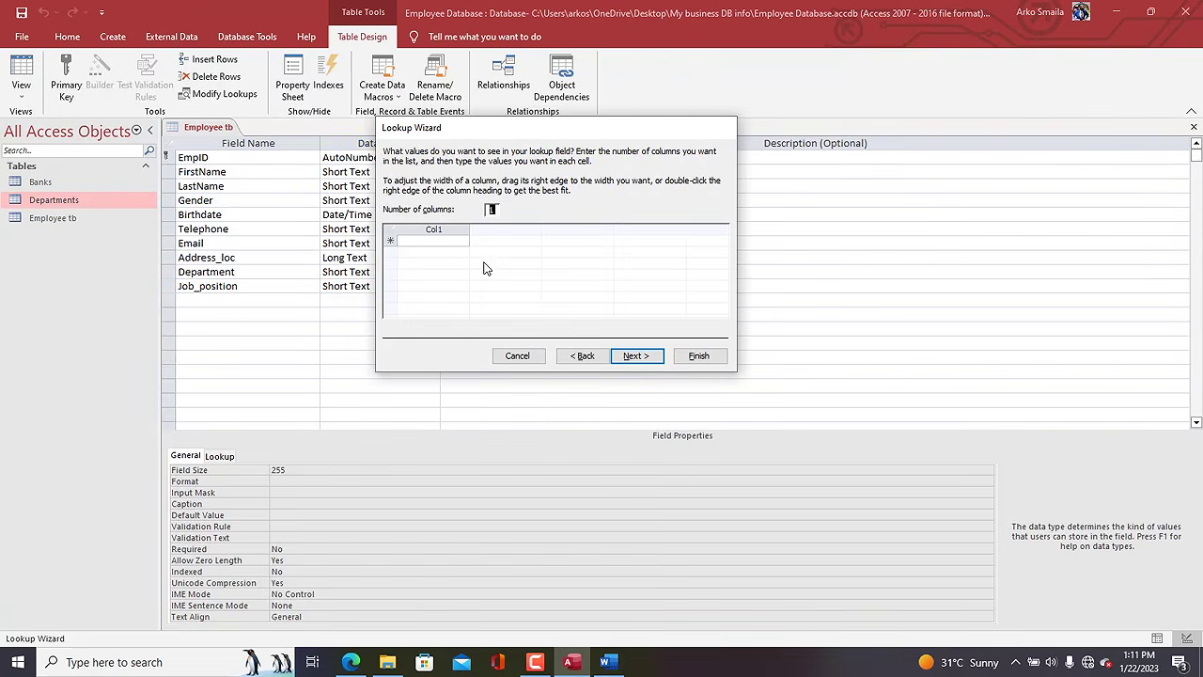
Enter HR MANAGER, HR, ACCOUNTANT, TEACHER, DATA ANALYST, DATA SCIENTIST and DATABASE ADMINISTRATOR as values.
left_click(448, 242)
key("Caps_Lock")
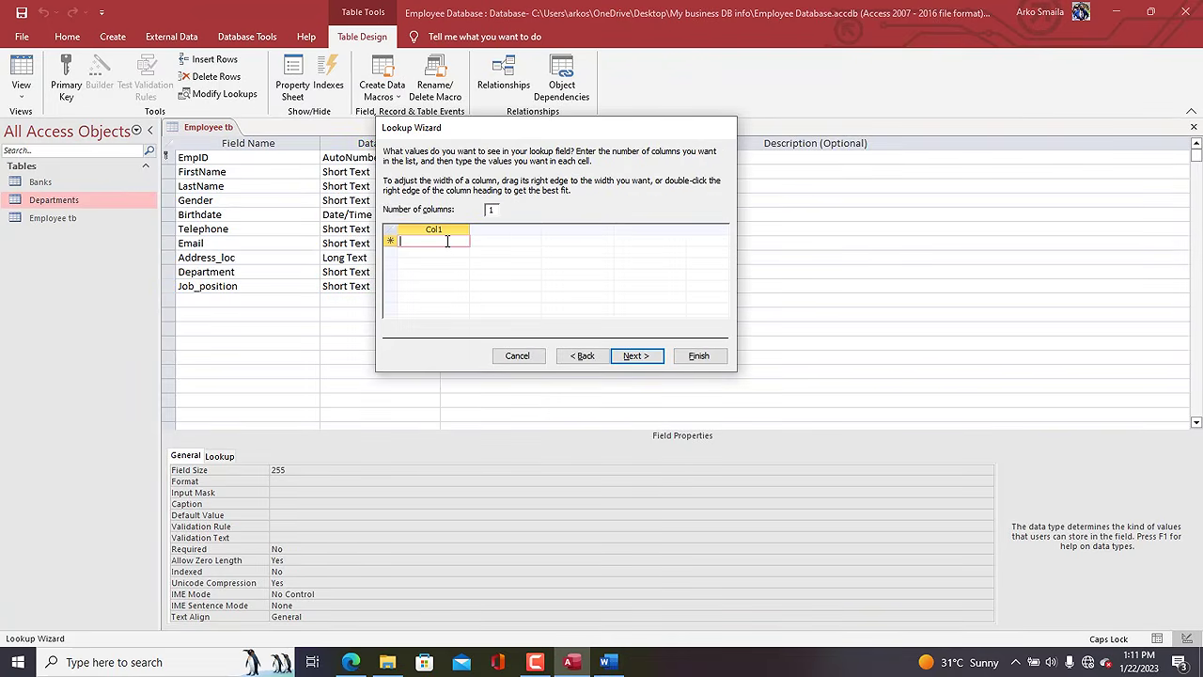
type("HR MANA")
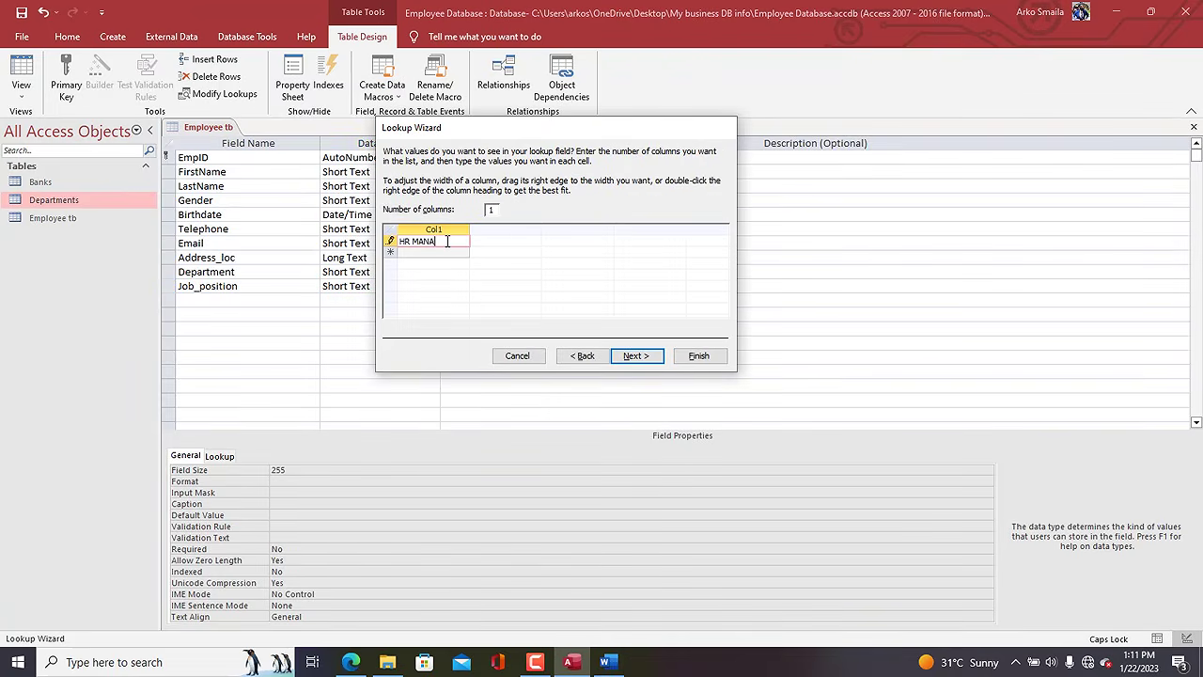
type("GER")
key("Return")
type("HR")
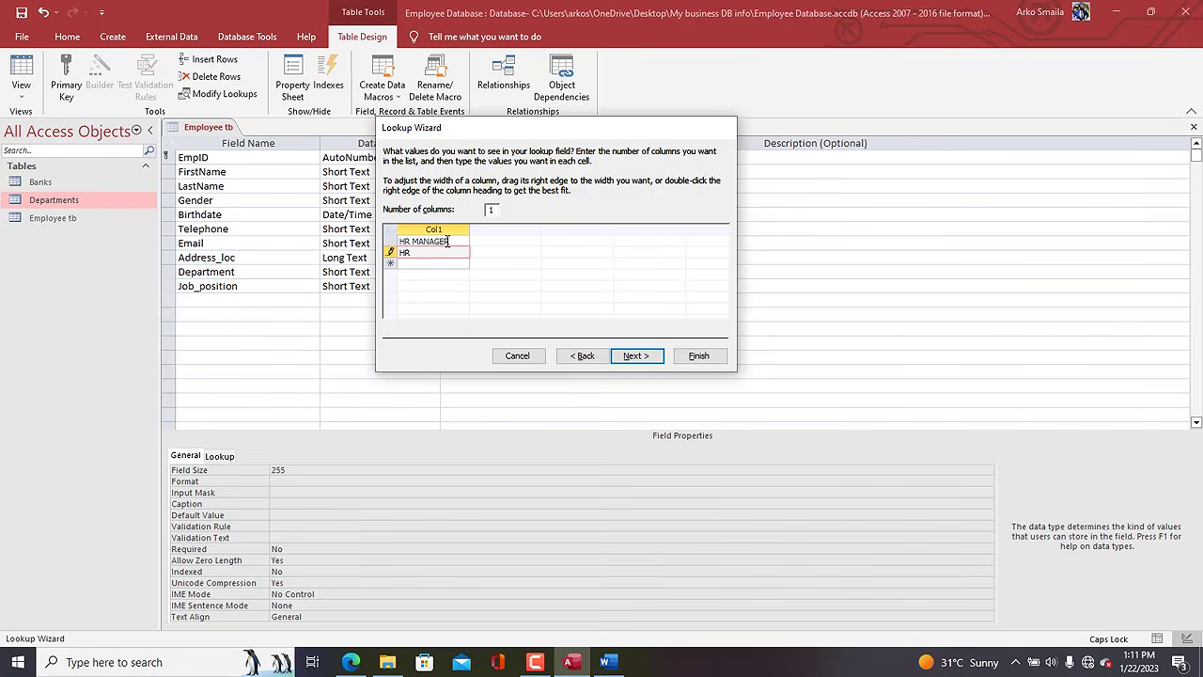
key("Return")
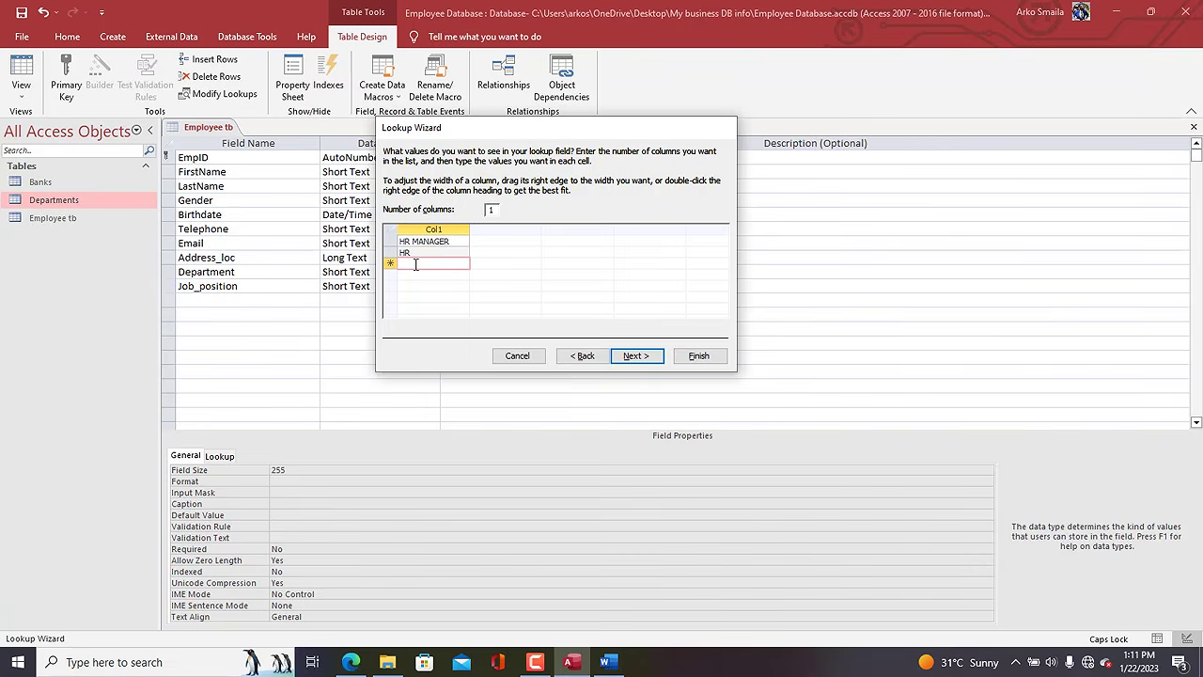
type("ACCOUNTANT")
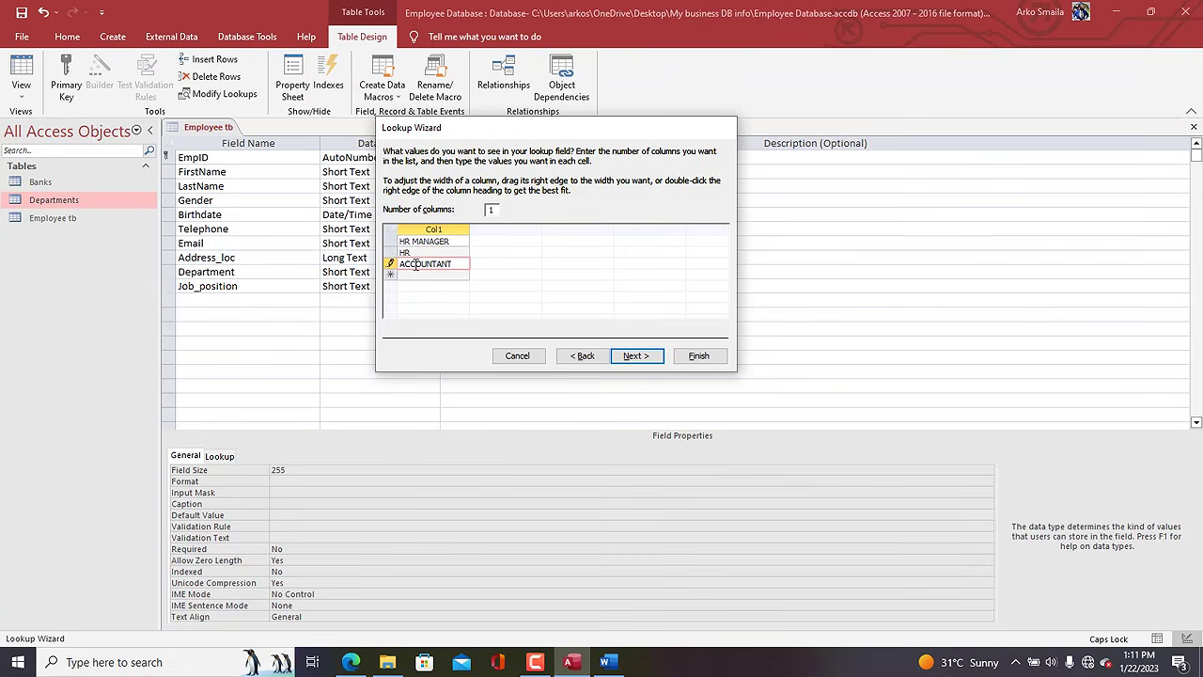
key("Return")
type("TEAC")
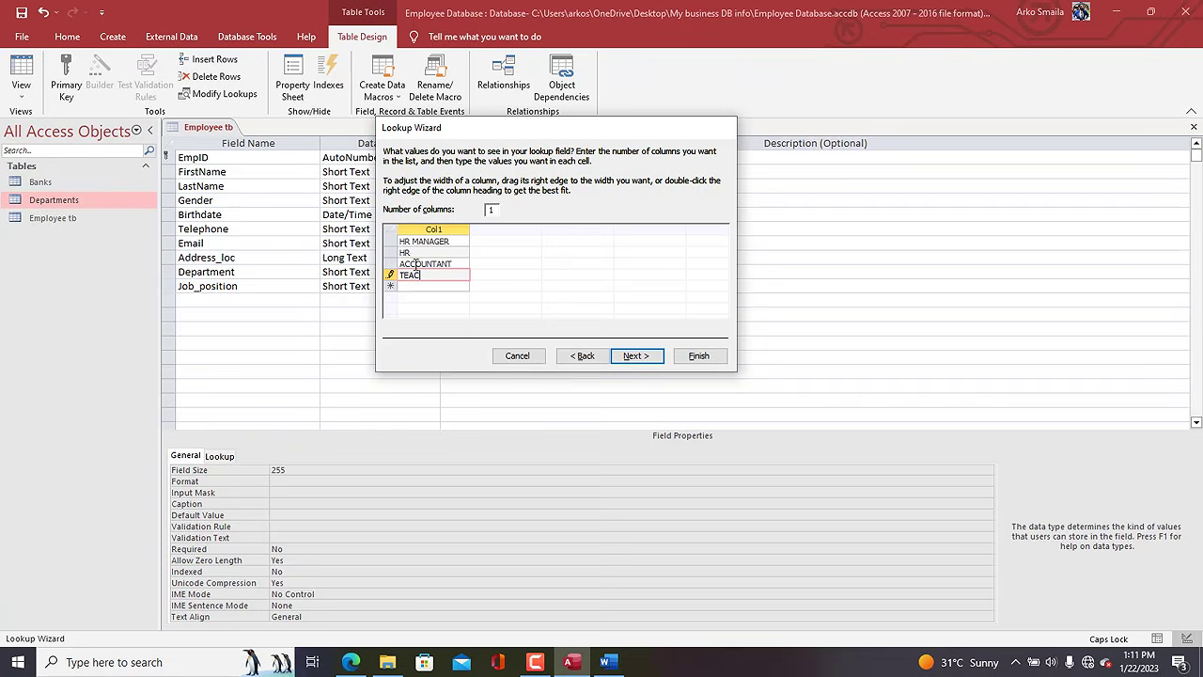
type("HER")
key("Return")
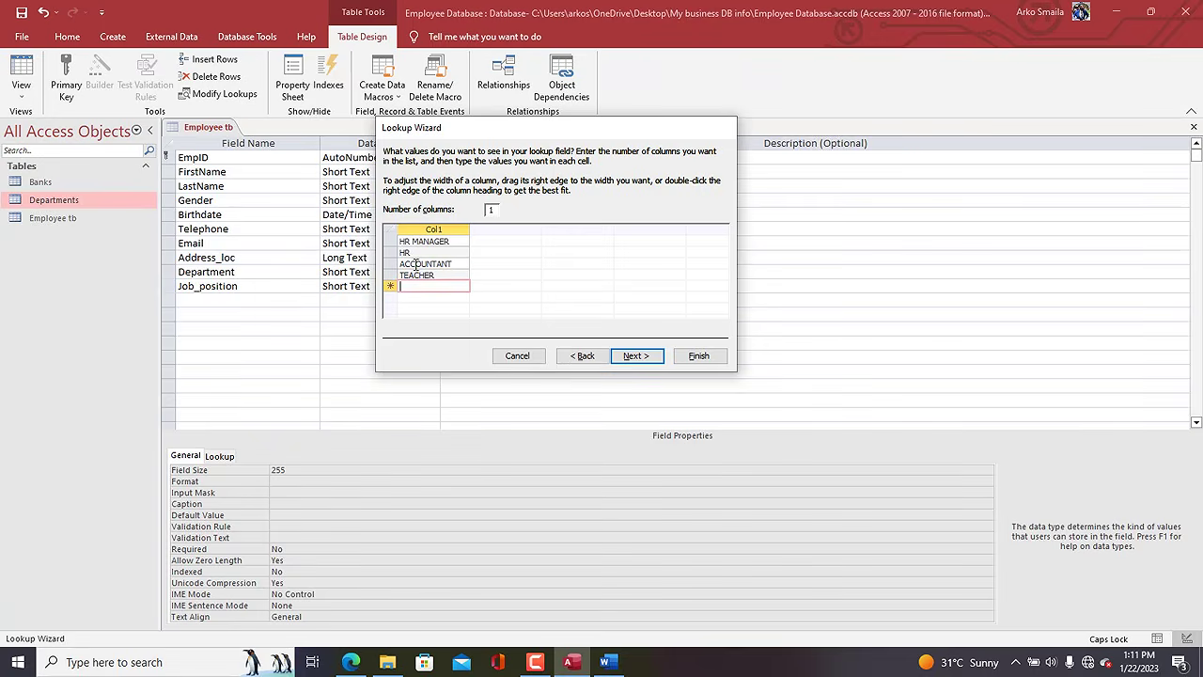
type("DATA ANALYST")
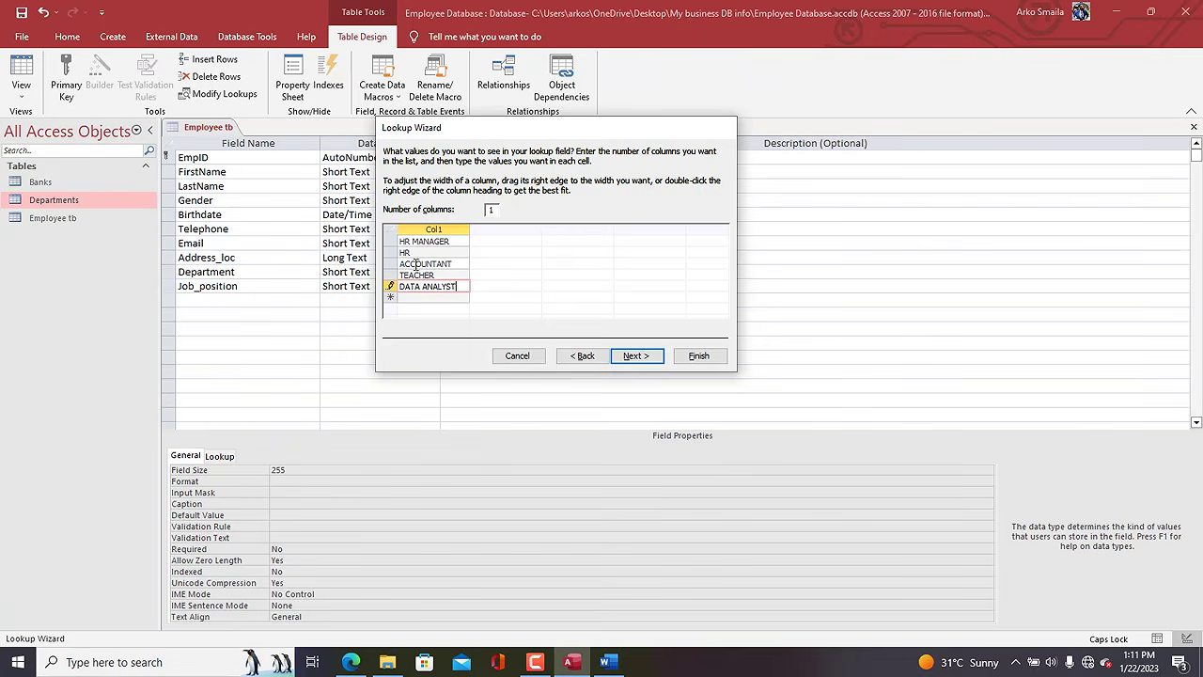
key("Return")
type("DATA ")
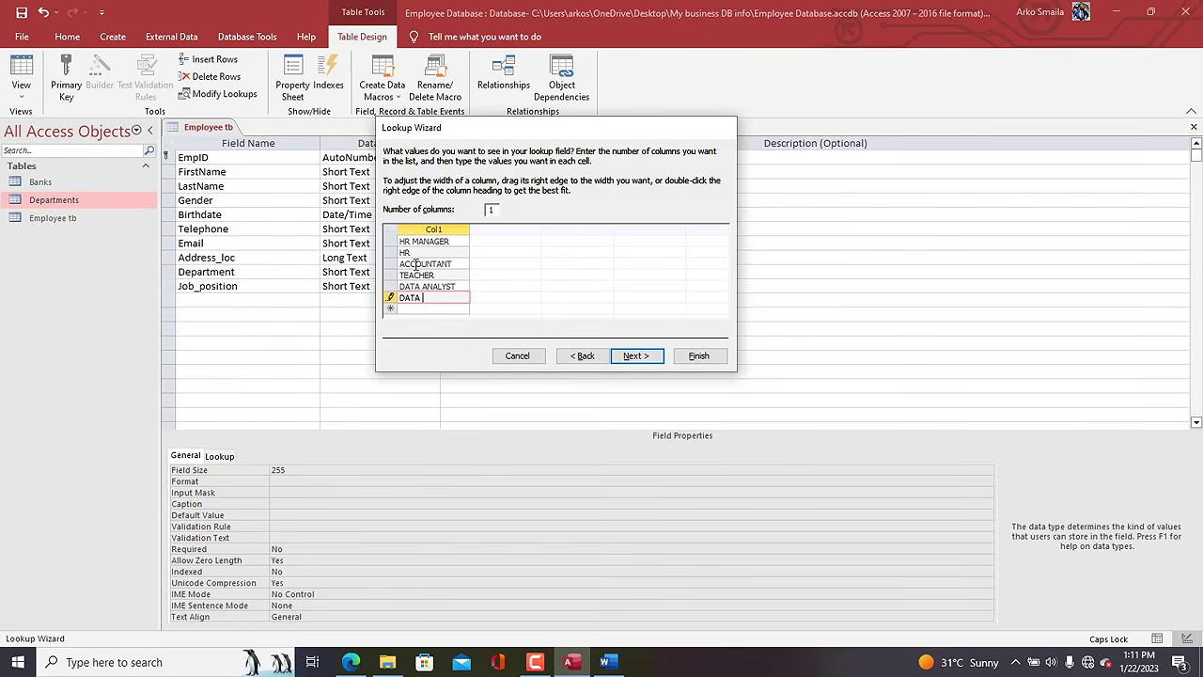
type("SCIENTIST")
key("Return")
type("D")
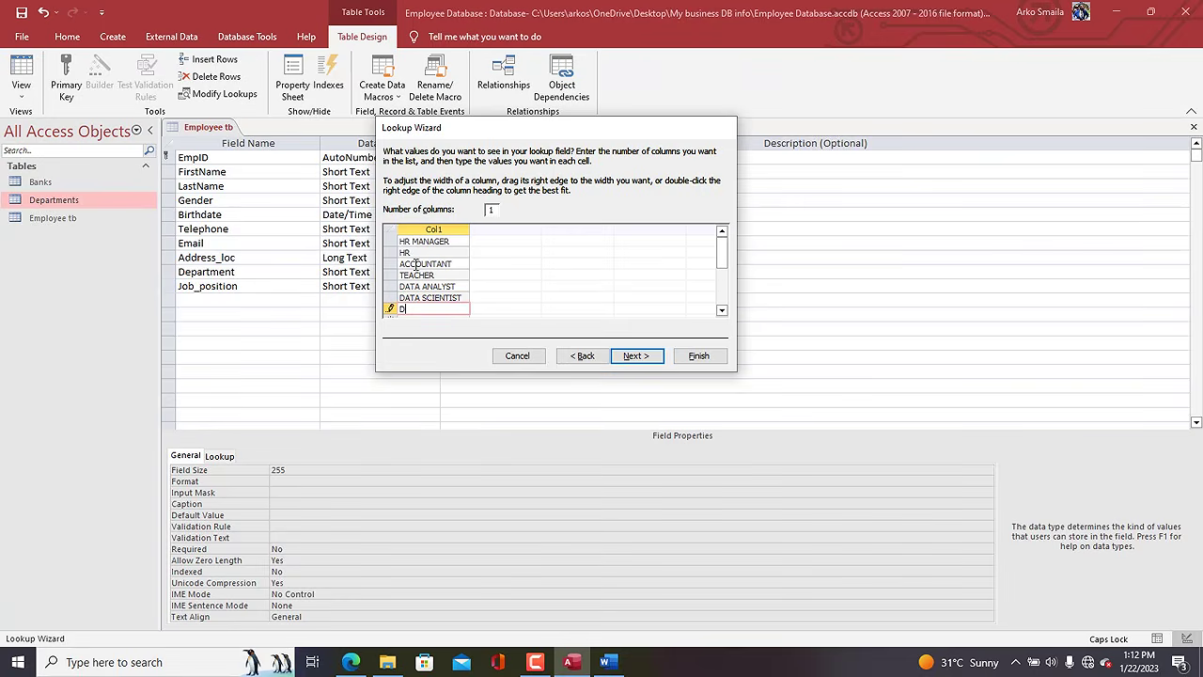
type("ATBASE ADMINIS")
type("TRATOR")
key("Return")
Add SOFTWARE ENGINEER, MANAGER and DIRECTOR, enable Limit To List, and finish the lookup.
type("SO")
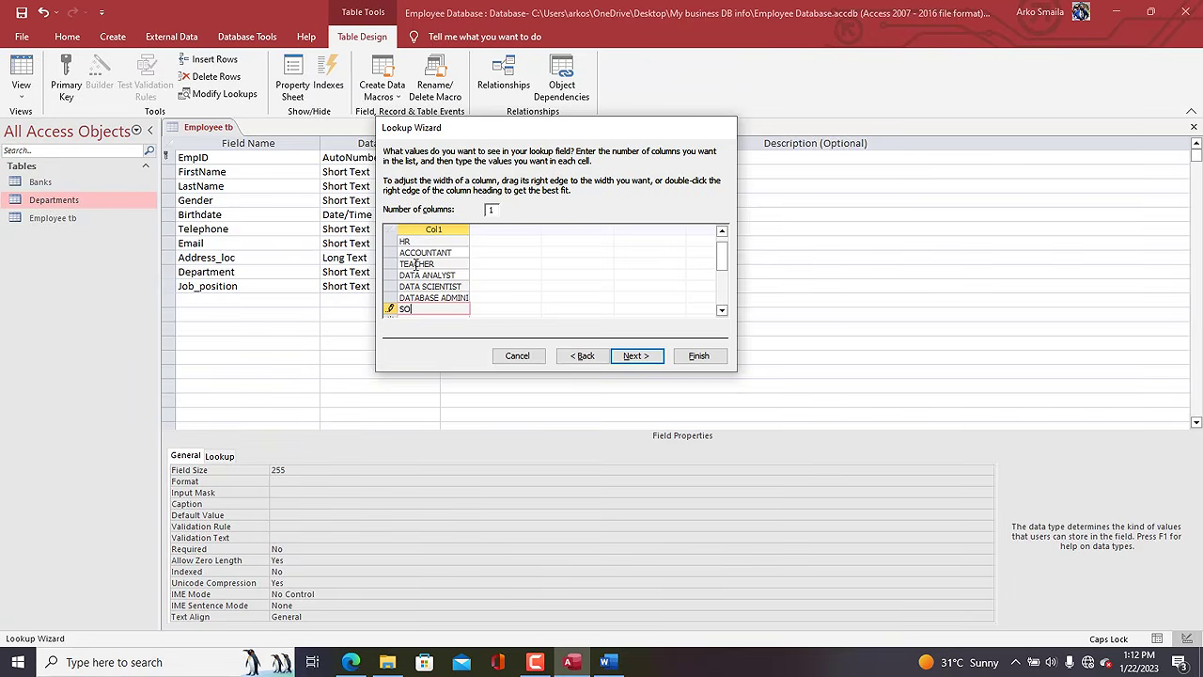
type("FTWARE ENGINEER")
mouse_move(725, 258)
left_mouse_down()
mouse_move(722, 241)
mouse_move(724, 280)
left_mouse_up()
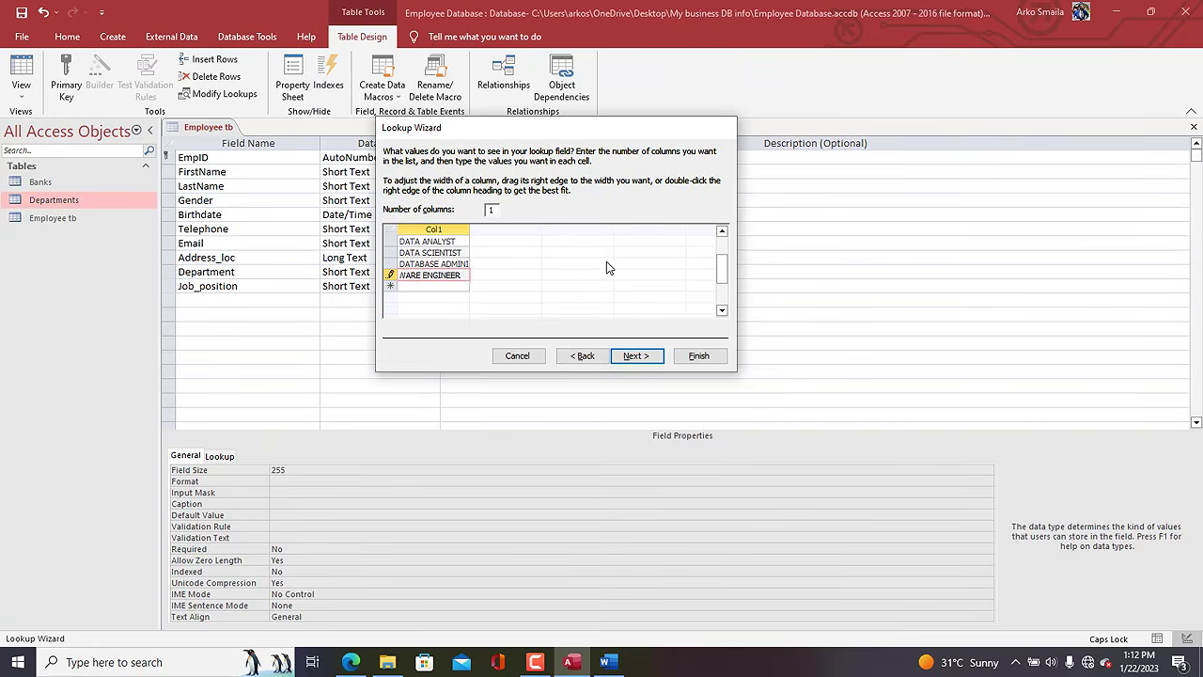
left_click(462, 287)
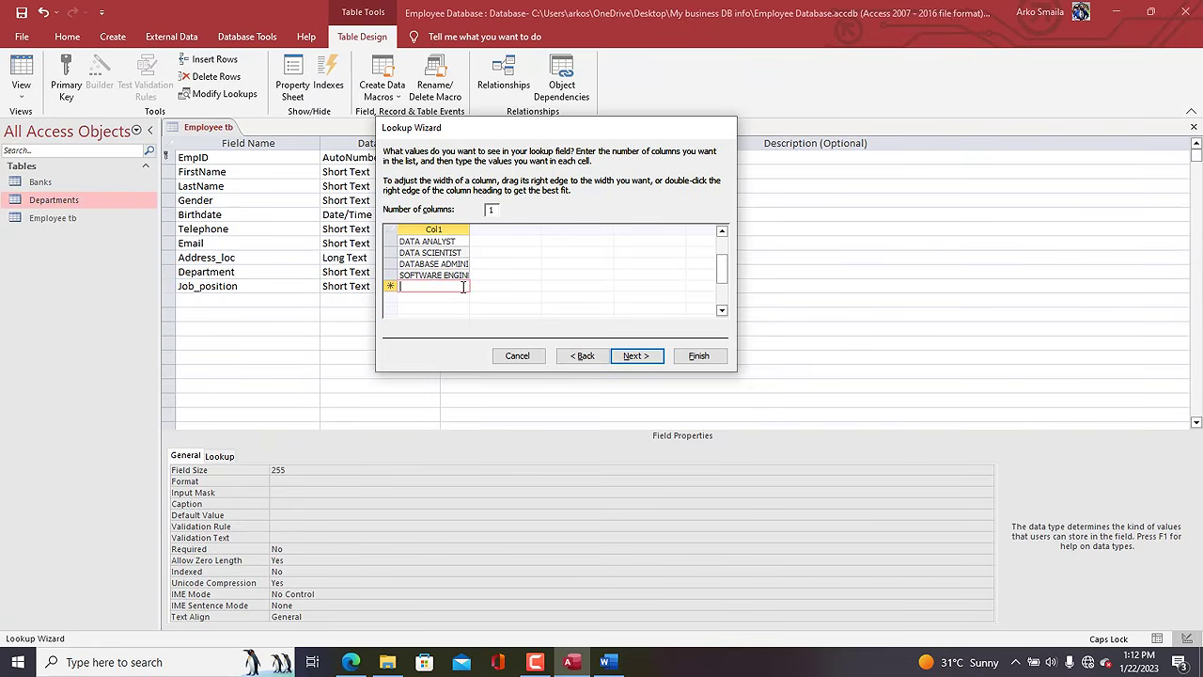
type("MANAGER")
key("Return")
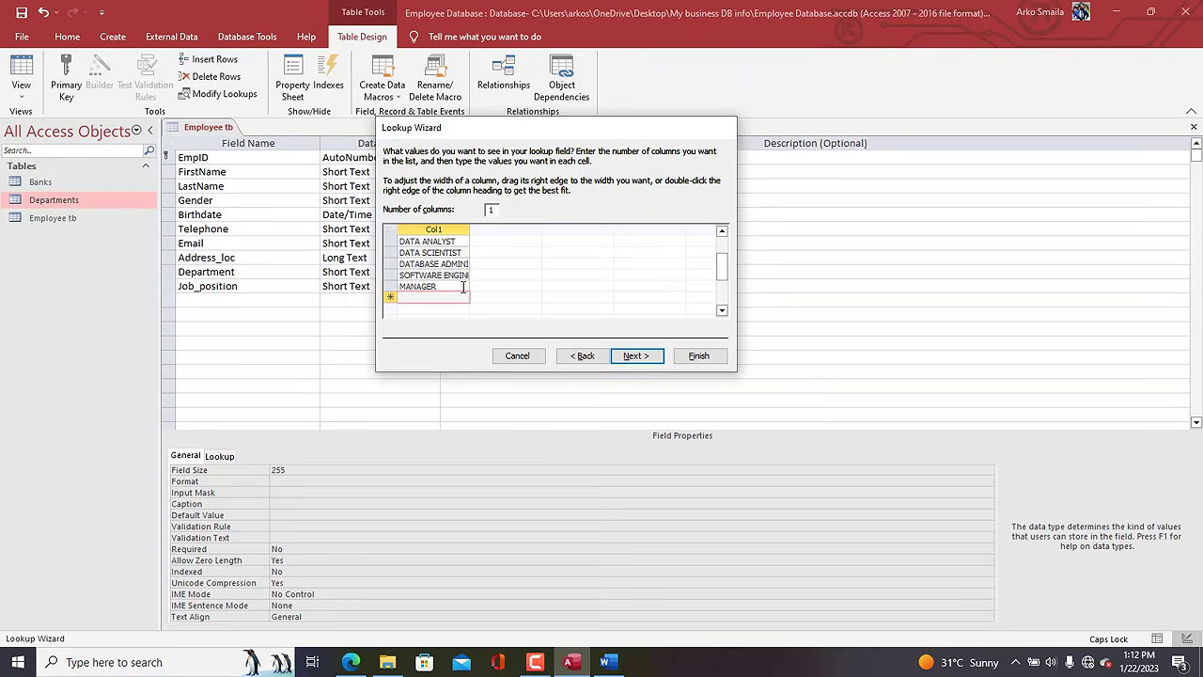
type("DIRECTOR")
key("Return")
type("SECRETARY")
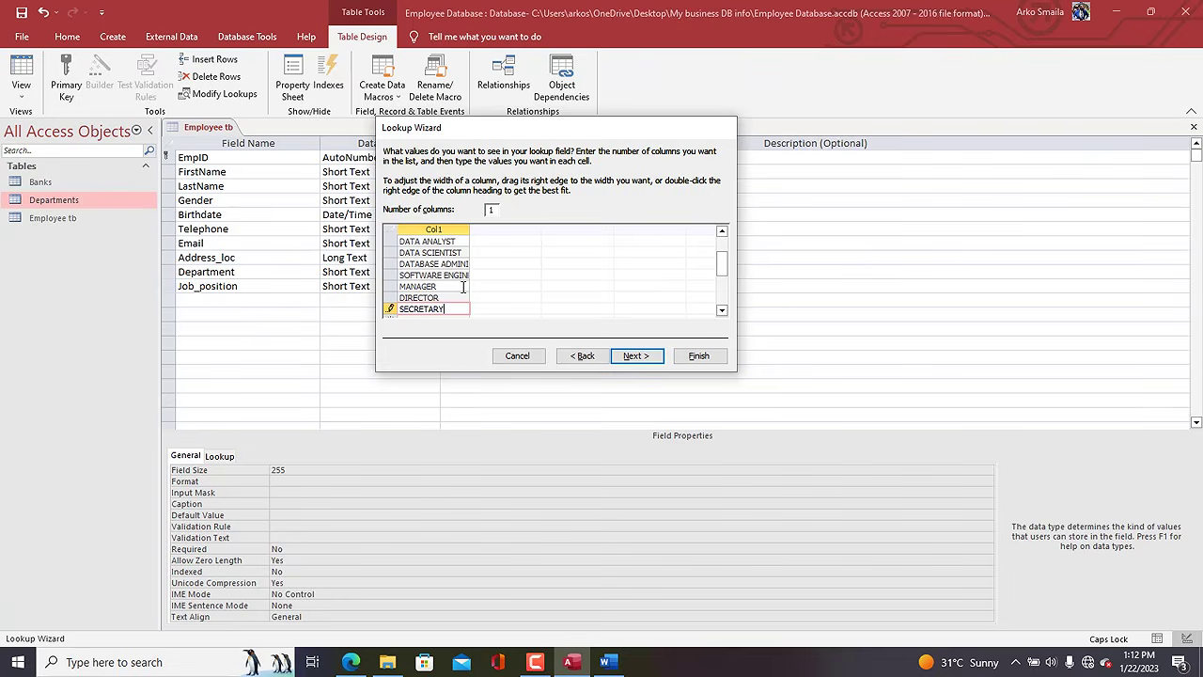
left_click(633, 356)
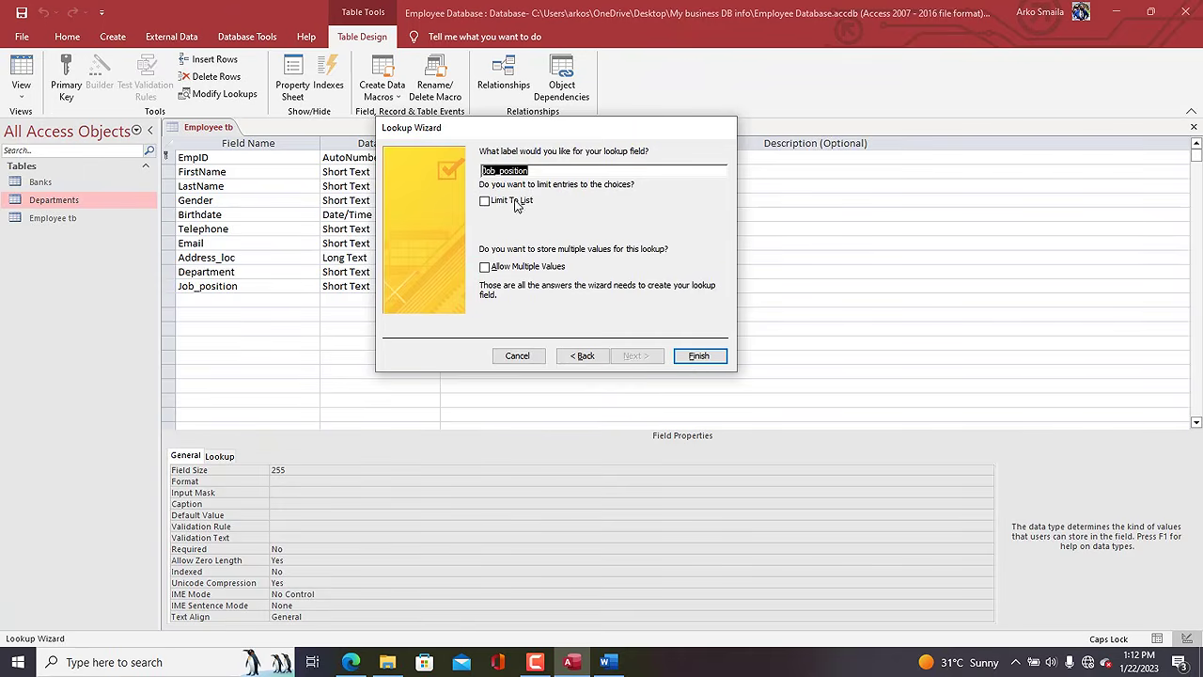
left_click(515, 202)
left_click(696, 357)
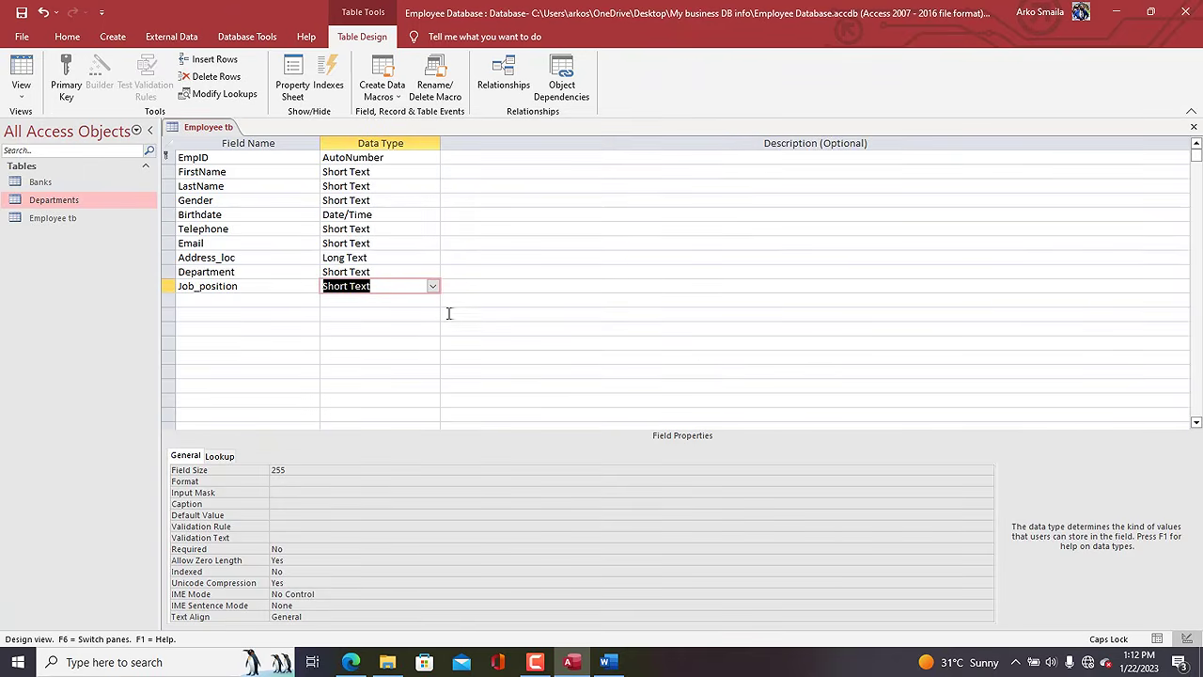
Add a new field named Rank below Job_position.
left_click(235, 300)
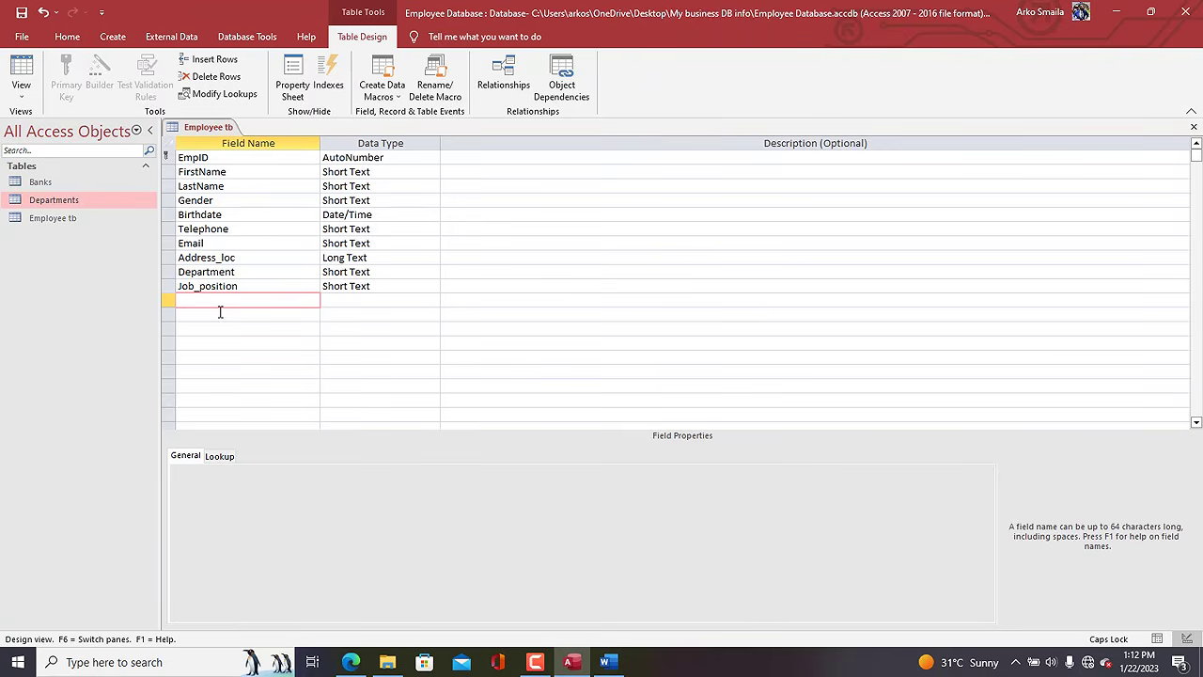
type("R")
key("Caps_Lock")
type("ank")
key("Tab")
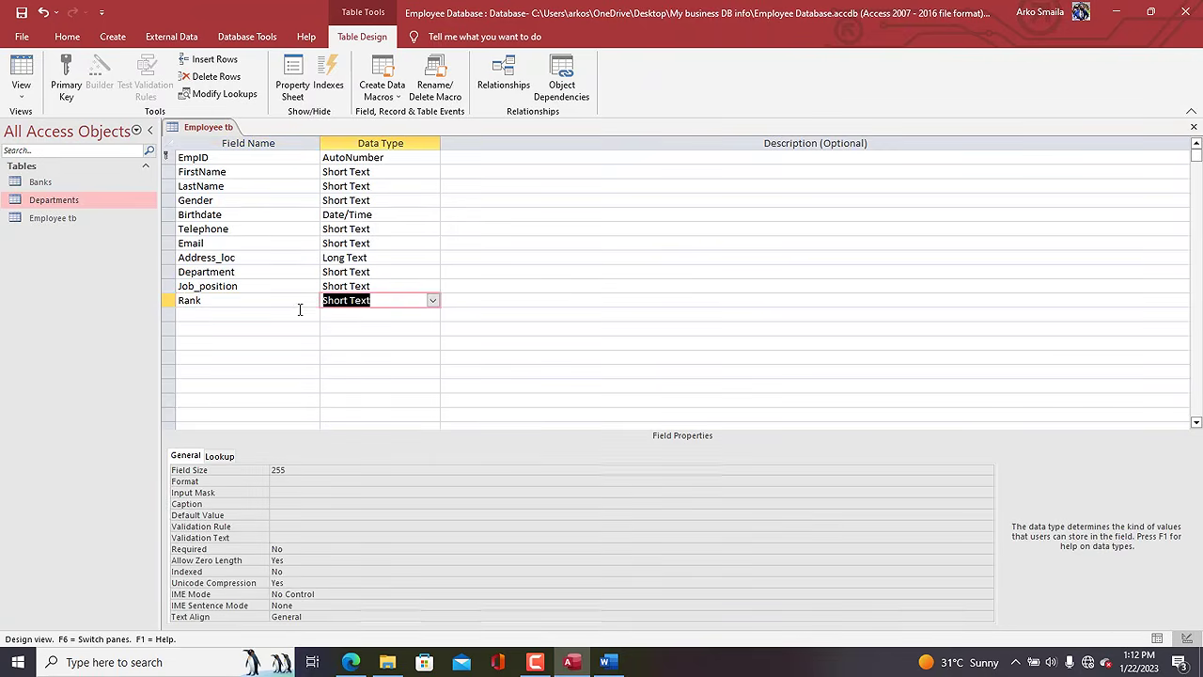
Check the 'Manage role ranks' requirement in the Word module list.
left_click(609, 663)
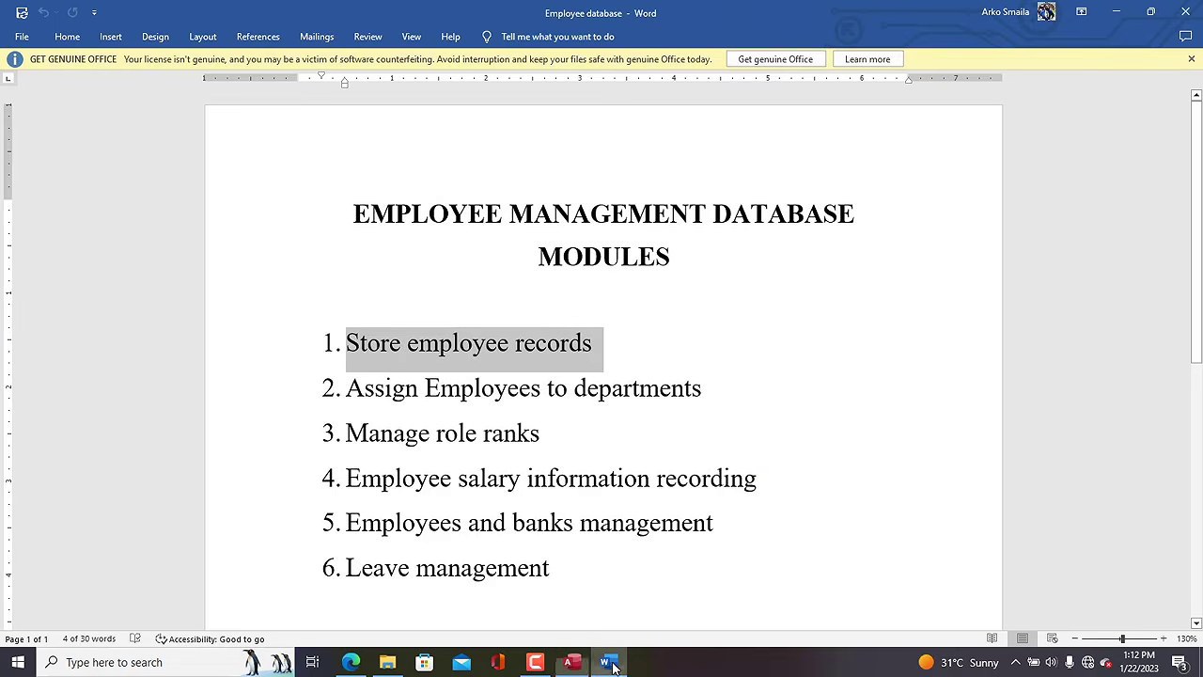
left_click(543, 432)
triple_click(458, 435)
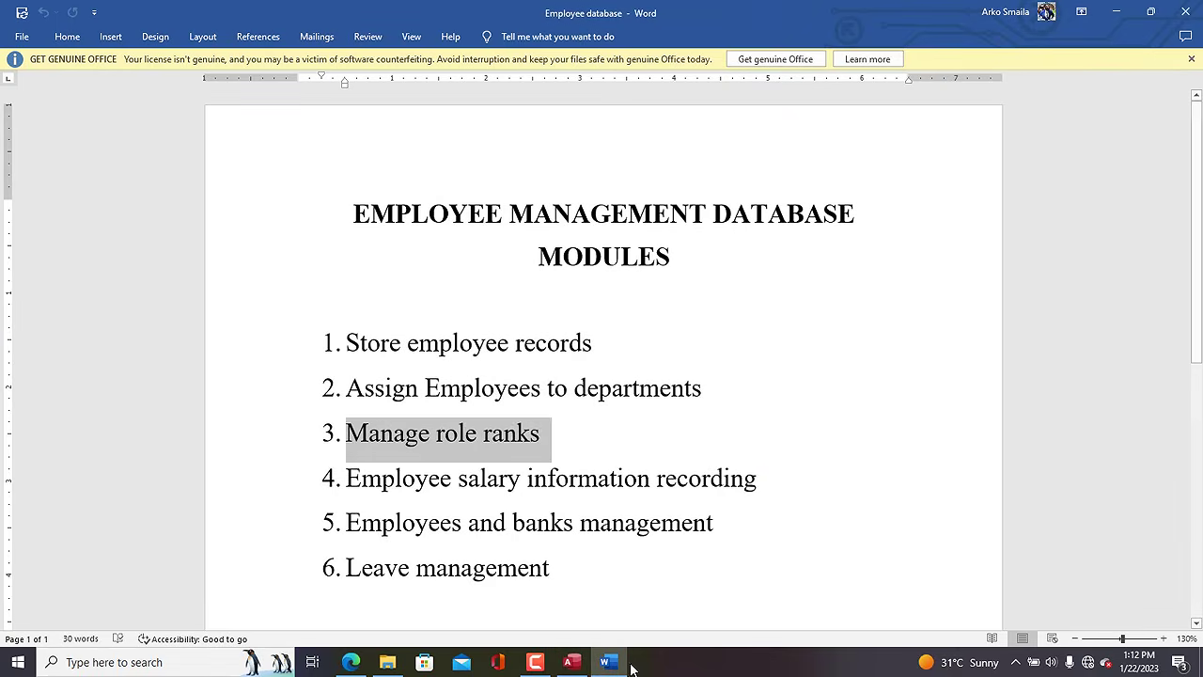
left_click(571, 662)
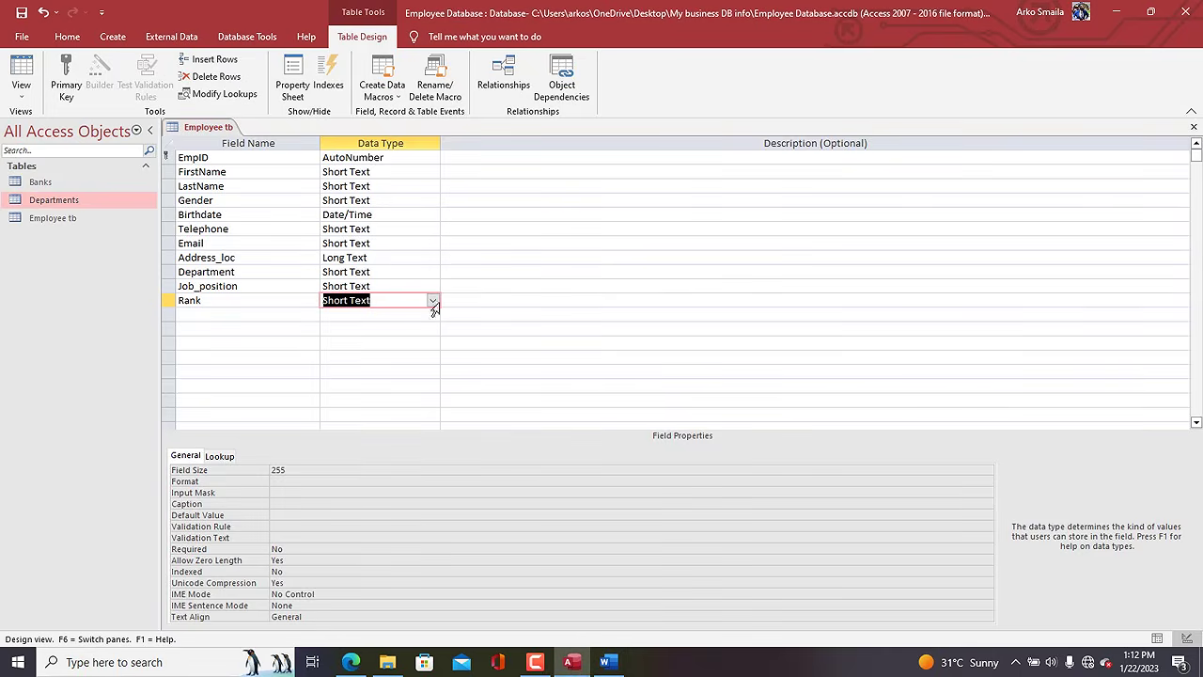
Start the Lookup Wizard for Rank with typed-in values.
type("lookup Wizard...")
key("Return")
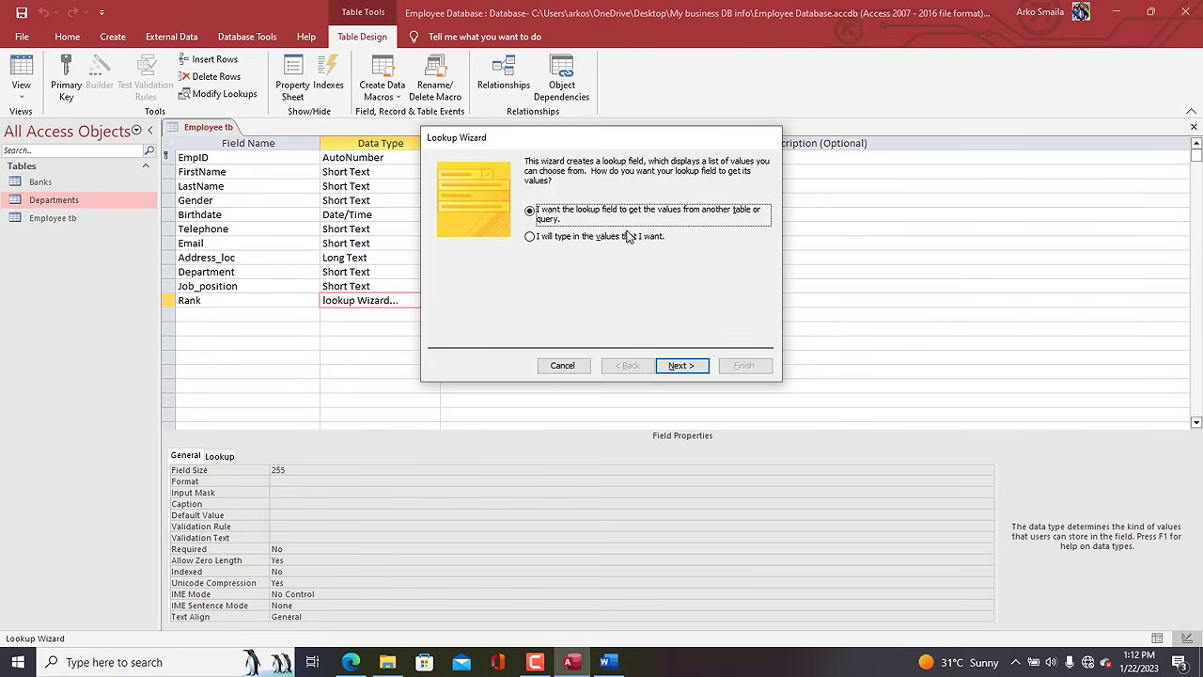
left_click(627, 237)
left_click(682, 364)
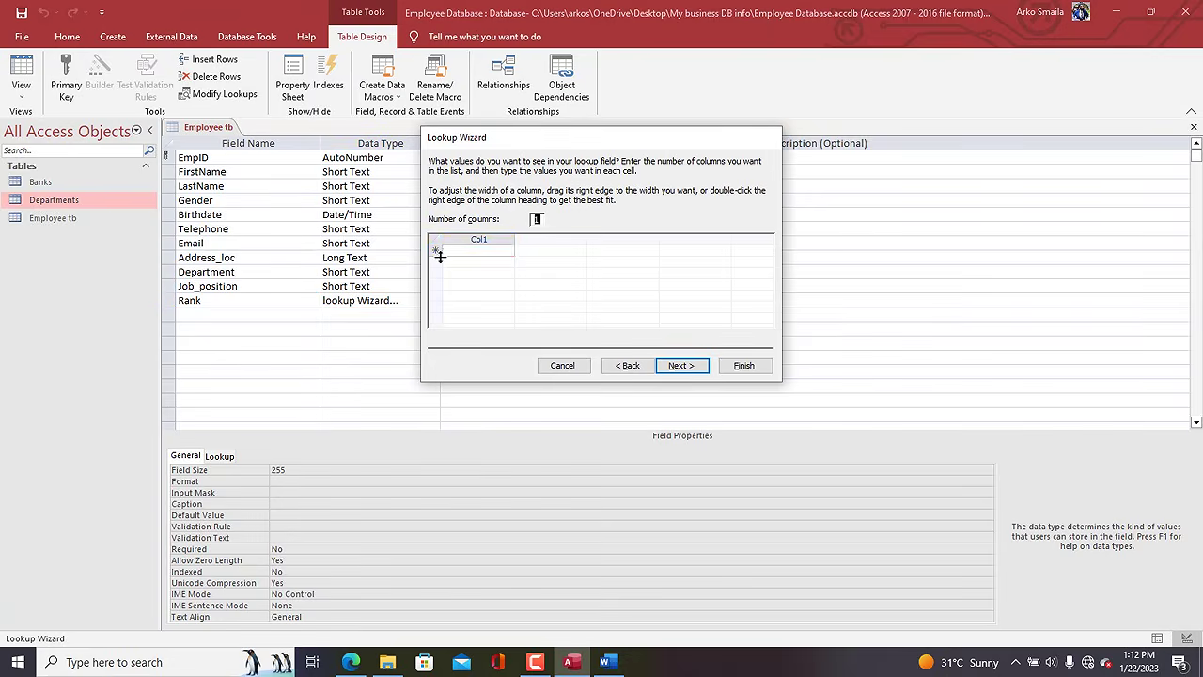
Enter ENTRY LEVEL, INTERN, JUNIOR, MIDDLE and SENIOR, limit to the list, and finish.
left_click(454, 252)
key("Caps_Lock")
type("ENTRY LEVEL")
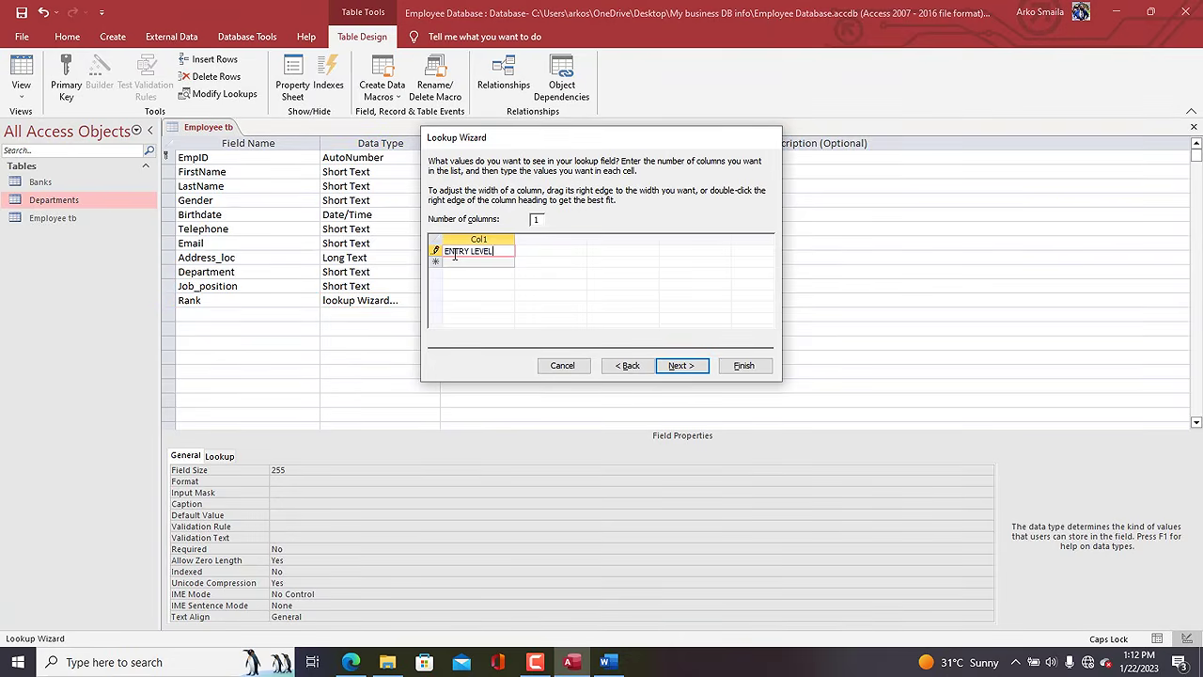
key("Return")
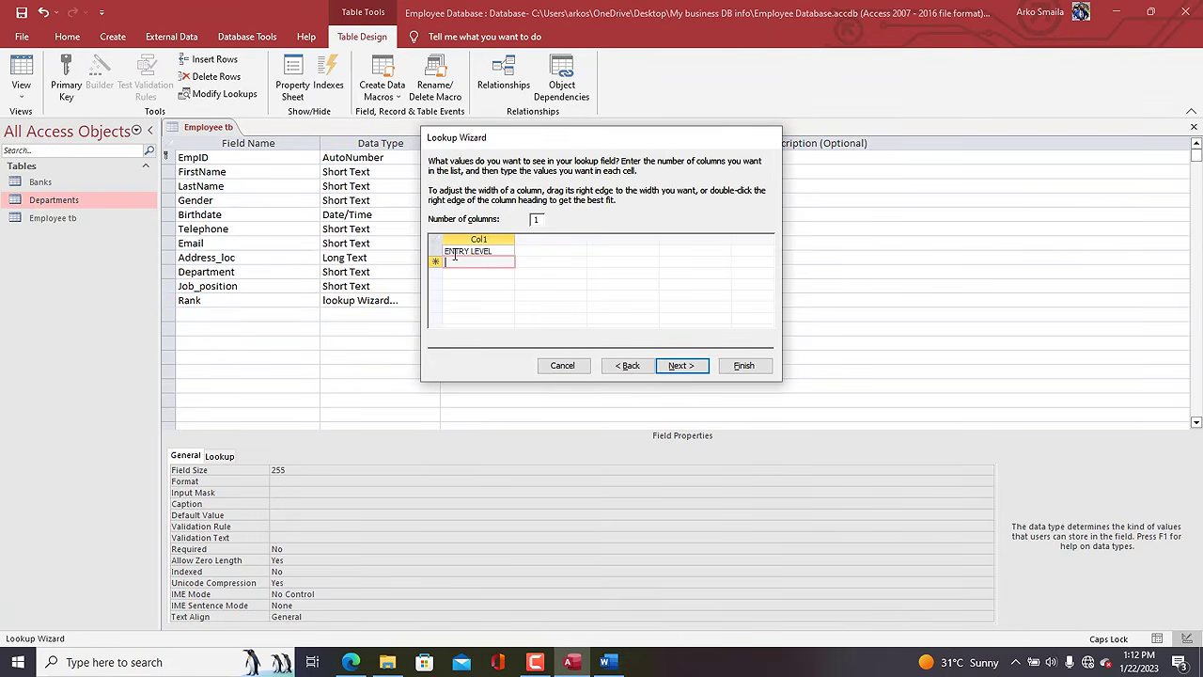
type("INTERN")
key("Return")
type("J")
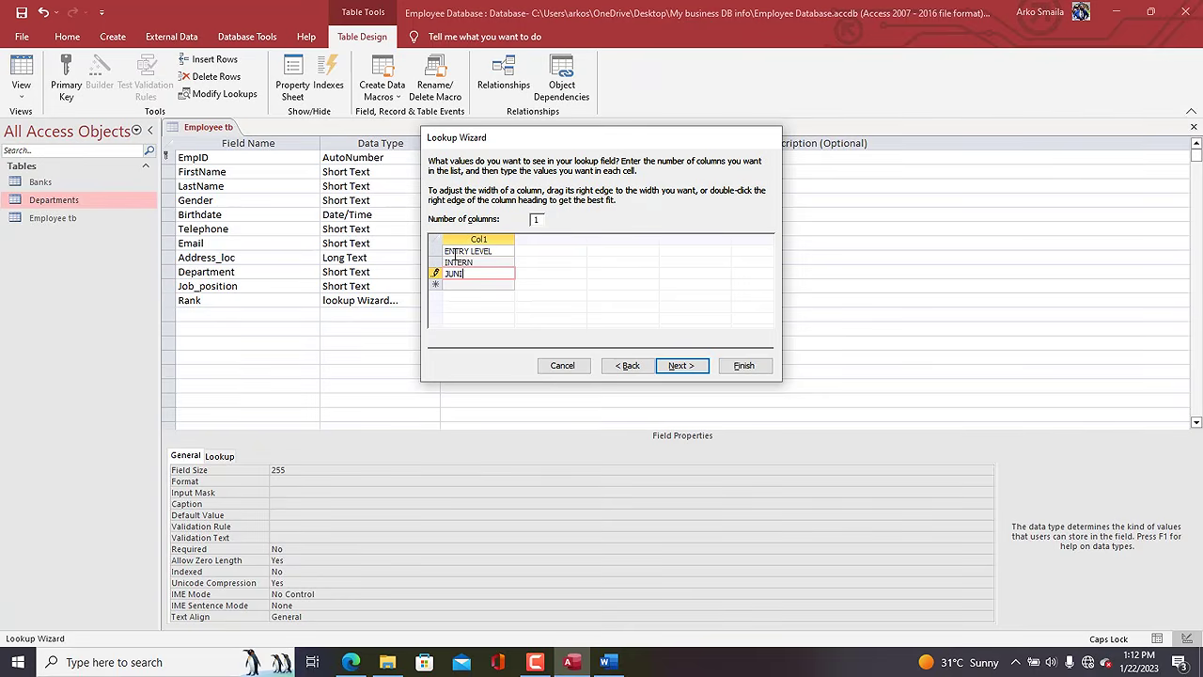
key("Return")
type("MIDDLE")
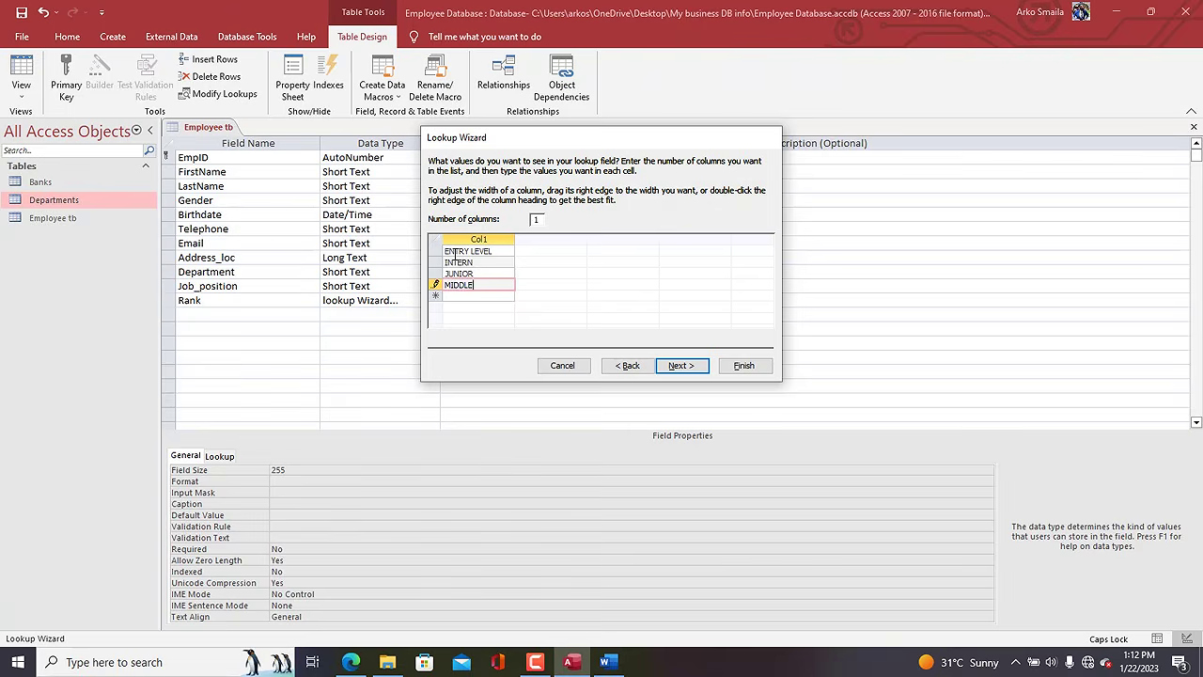
key("Return")
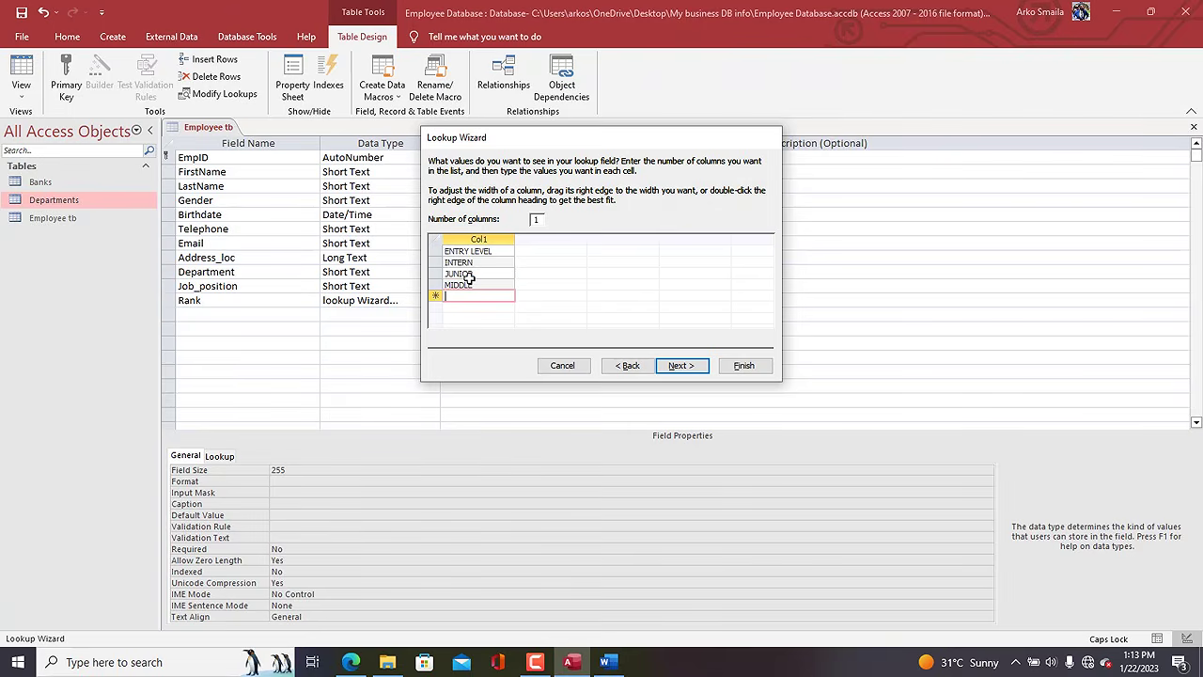
type("S")
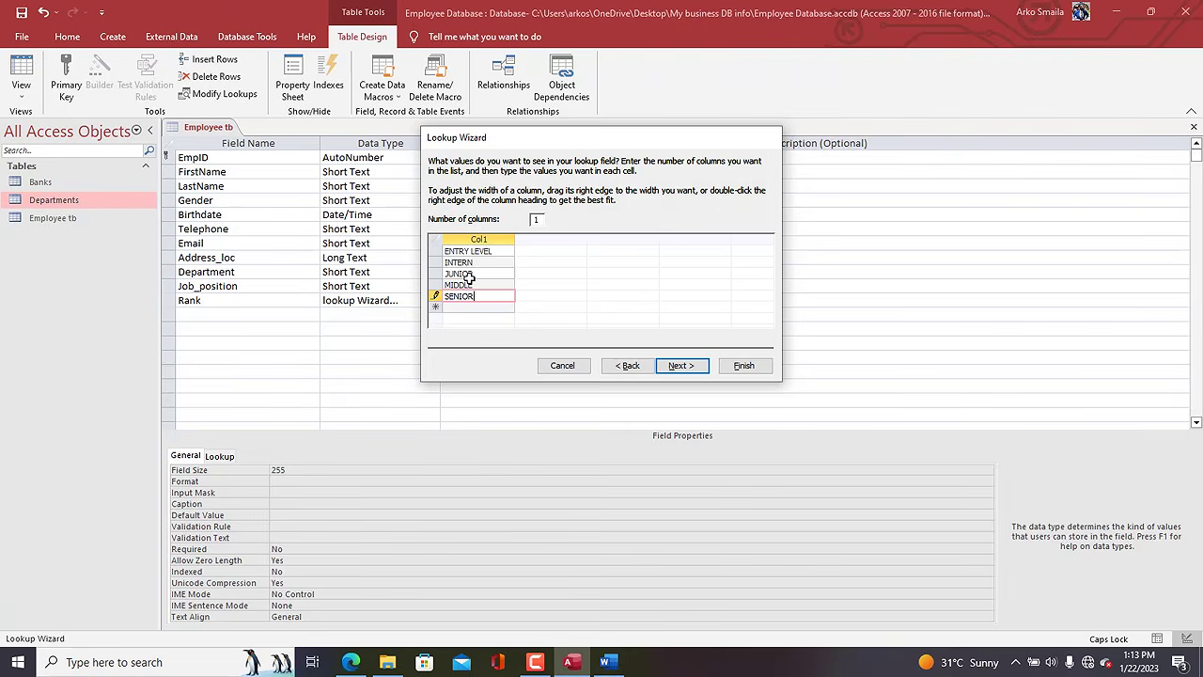
type("ENIOR")
left_click(680, 365)
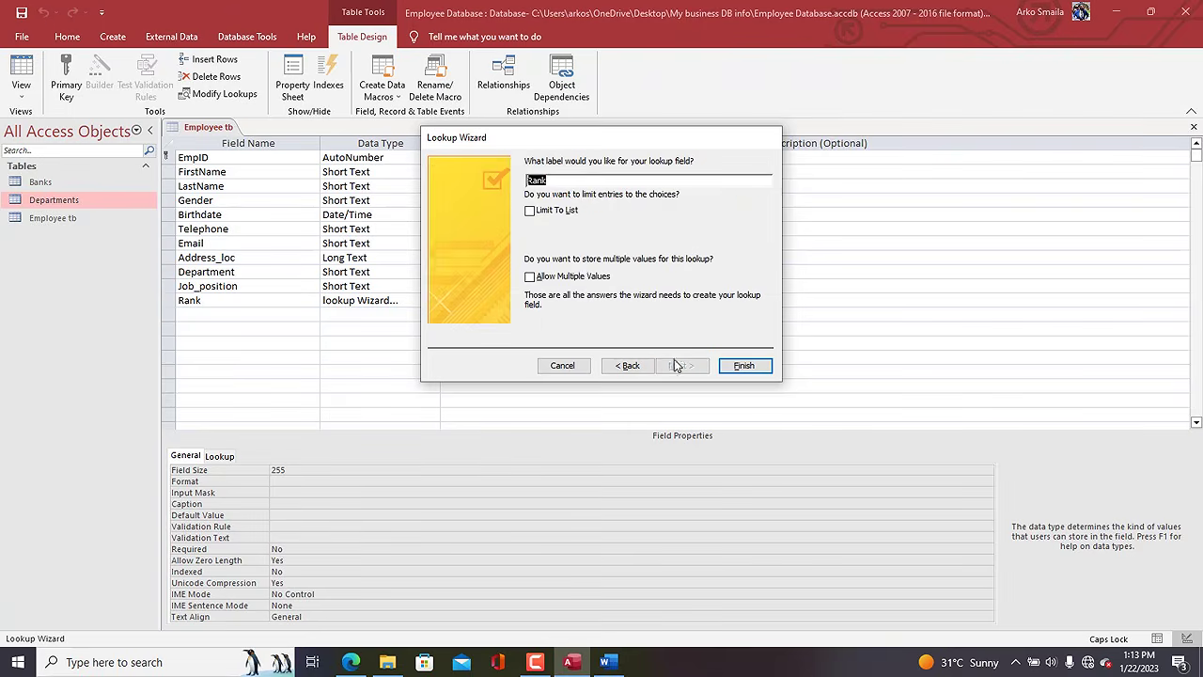
left_click(545, 211)
left_click(757, 367)
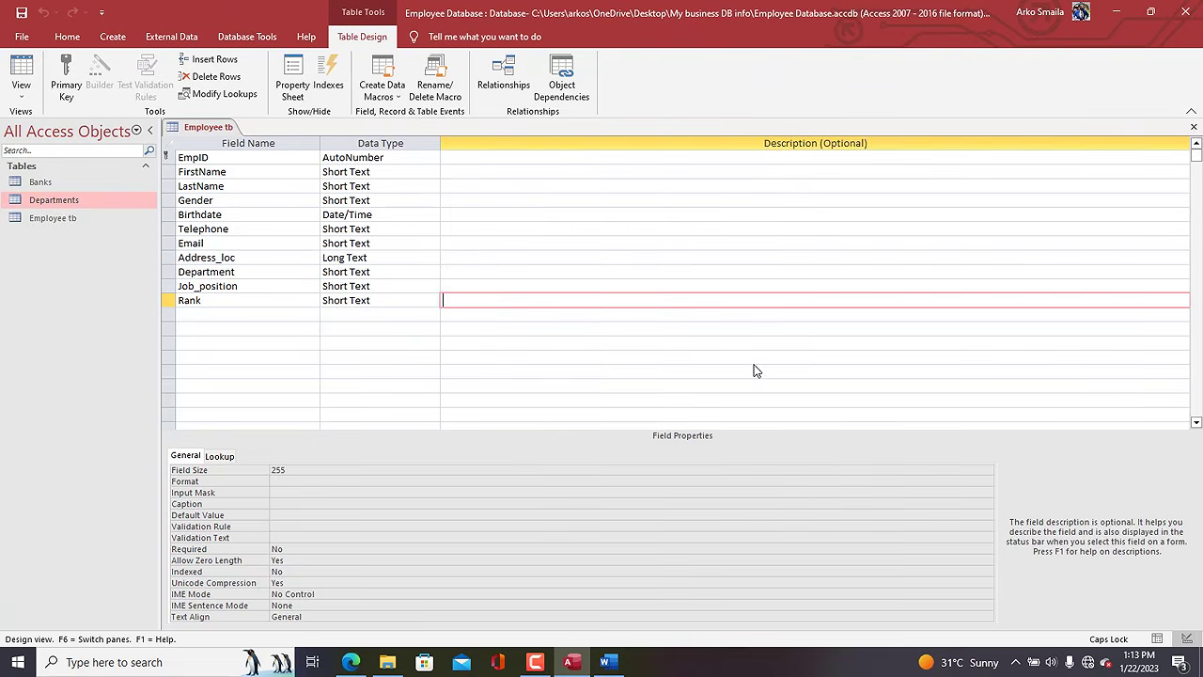
Add a Photo field with the Attachment data type.
left_click(203, 316)
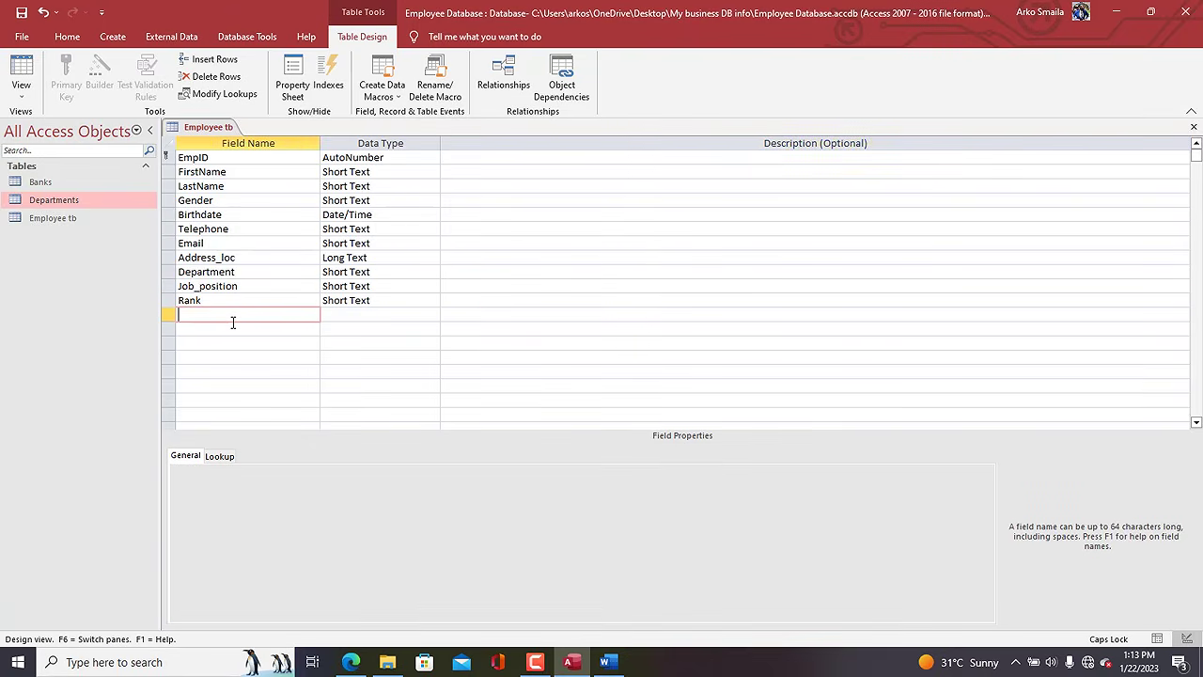
type("Photo")
key("Tab")
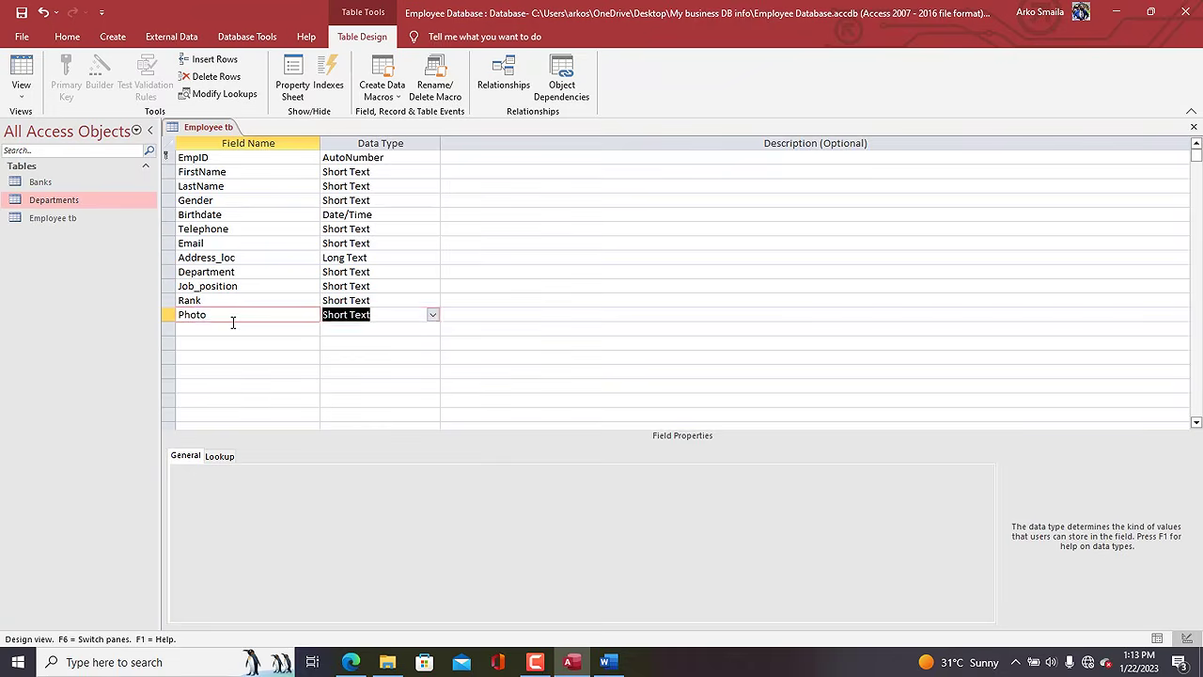
left_click(432, 315)
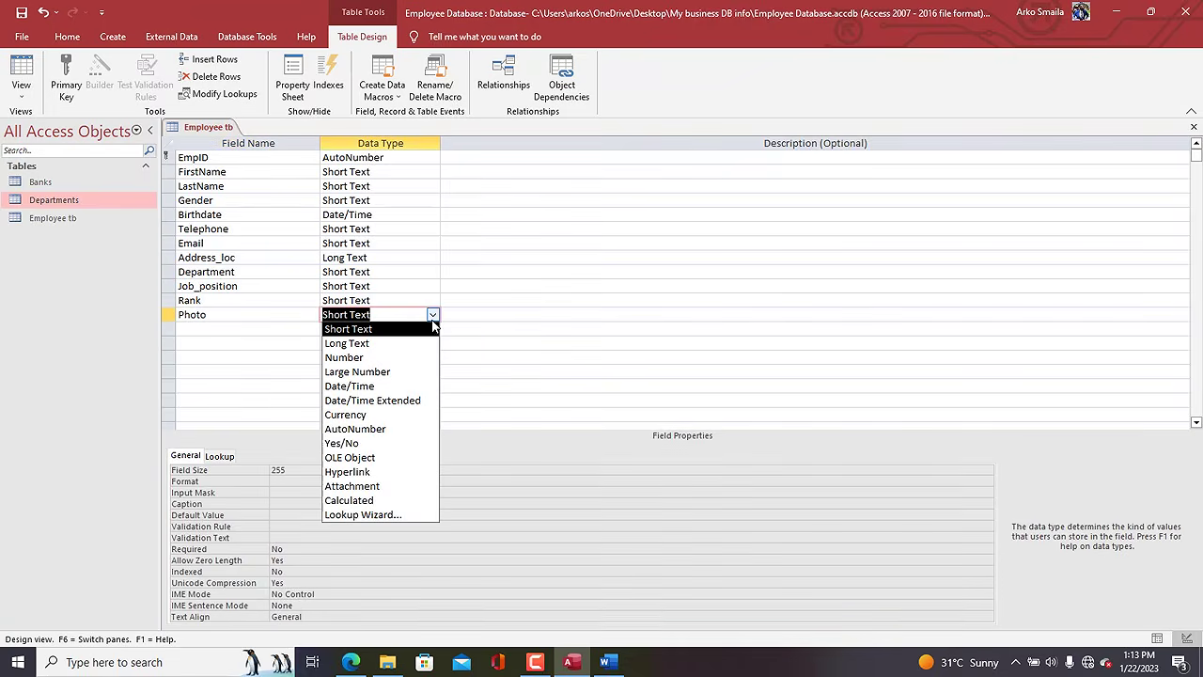
left_click(376, 487)
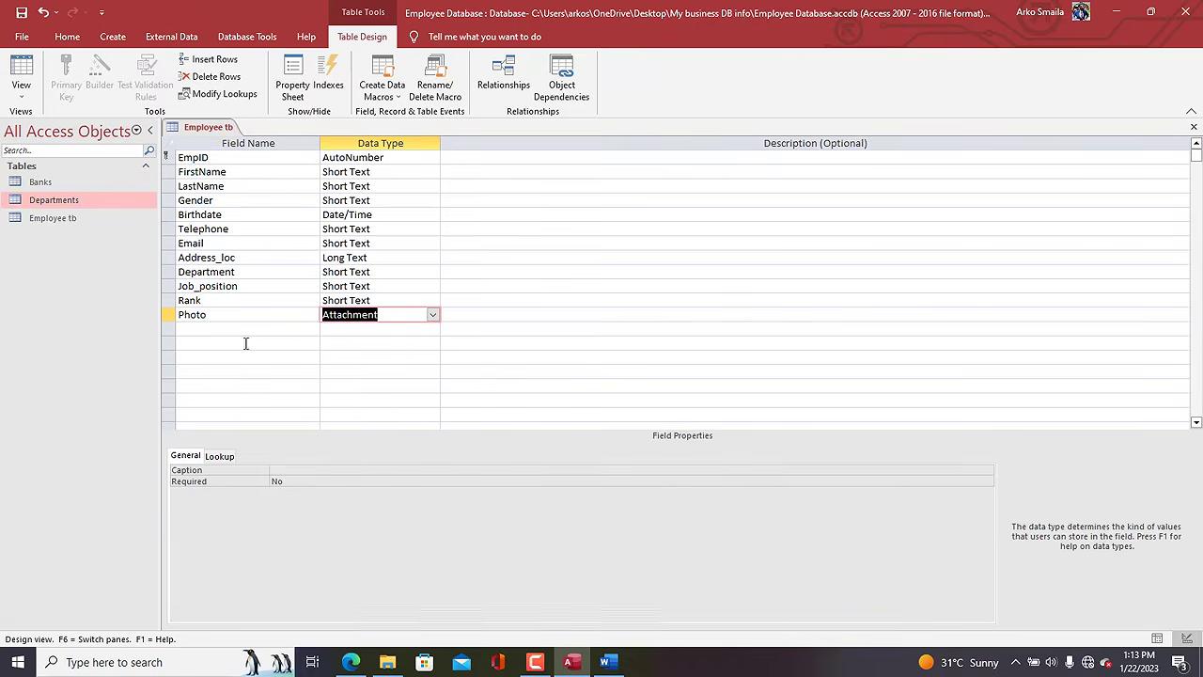
Add a new field named Bank below Photo.
left_click(217, 329)
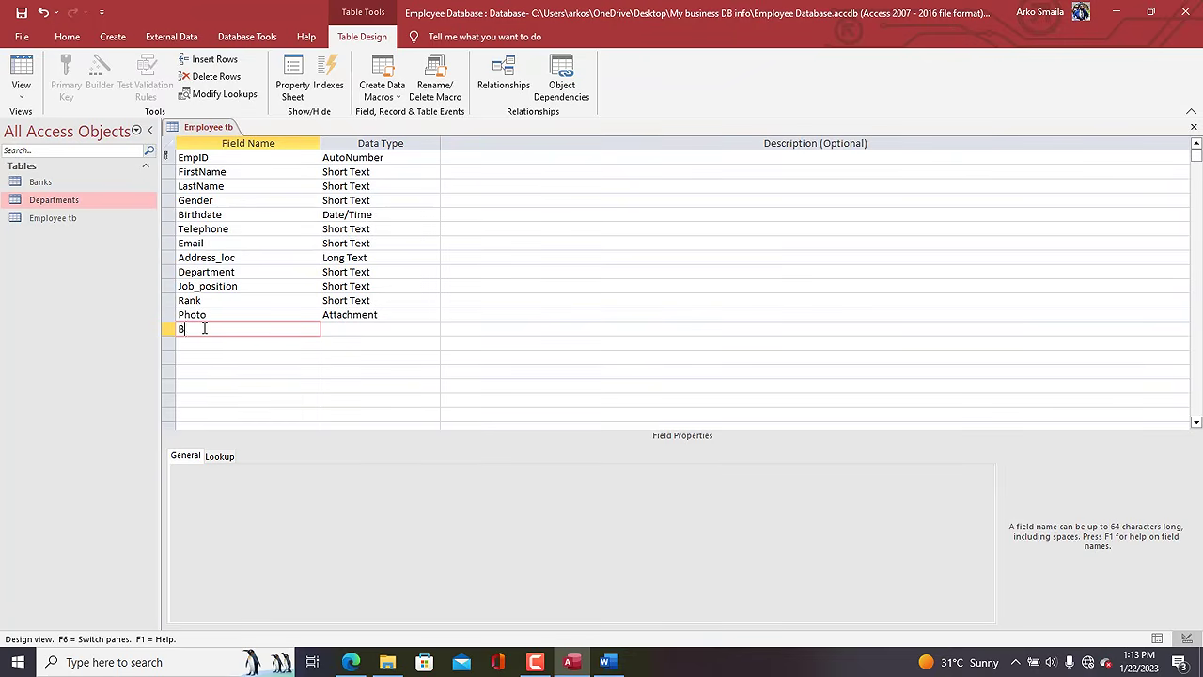
type("ank")
key("Tab")
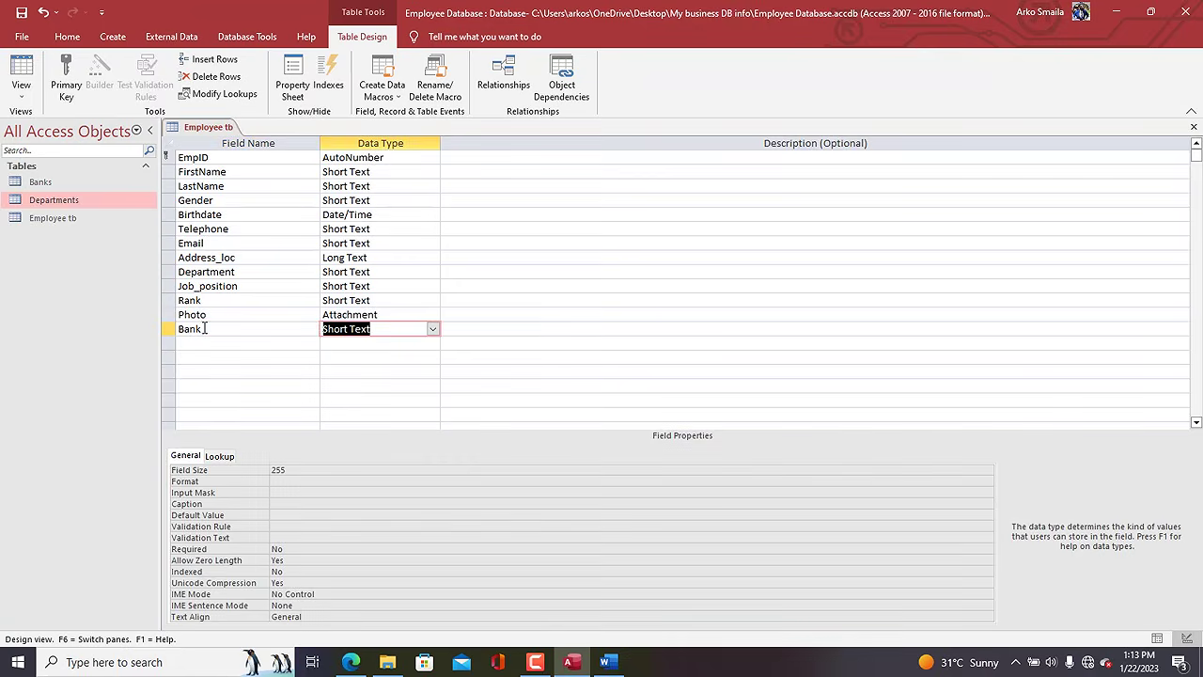
Start a Lookup Wizard for Bank that takes its values from another table.
left_click(432, 329)
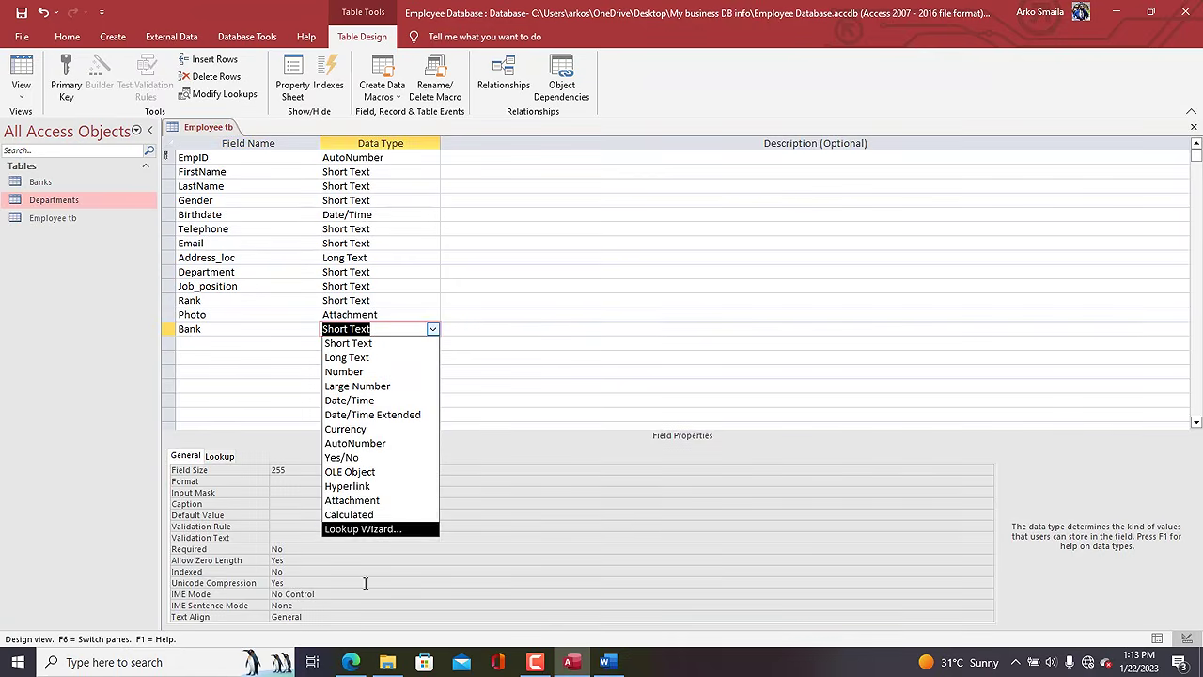
left_click(368, 528)
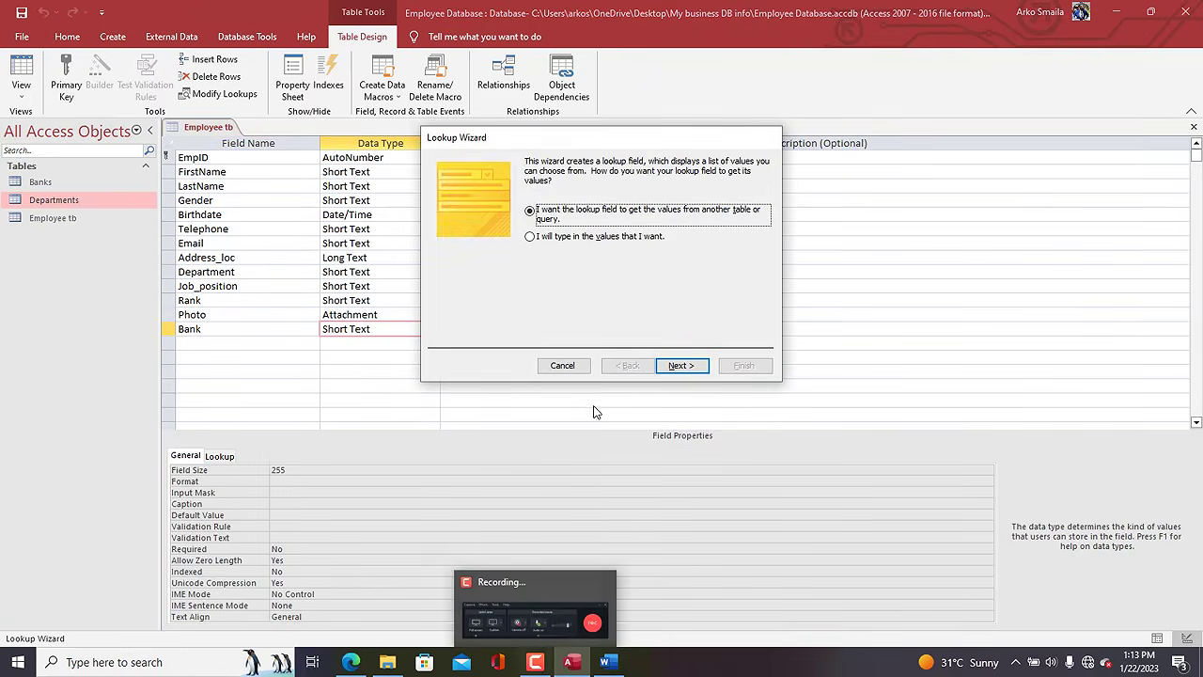
left_click(596, 237)
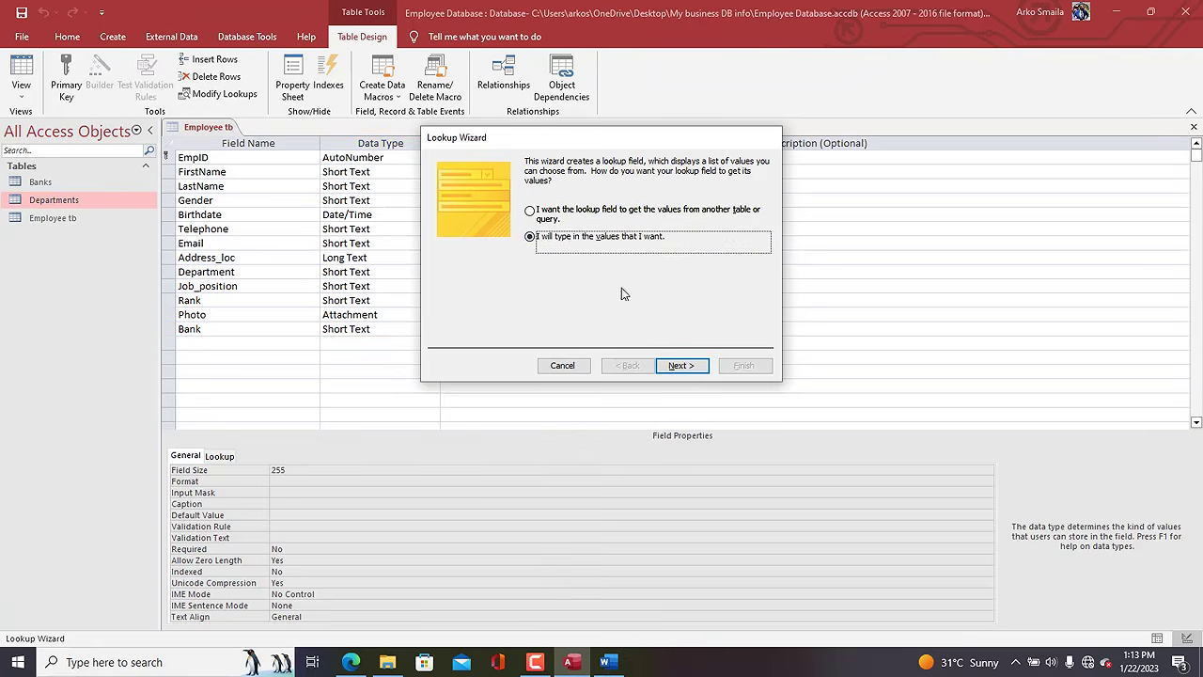
left_click(678, 364)
left_click(478, 250)
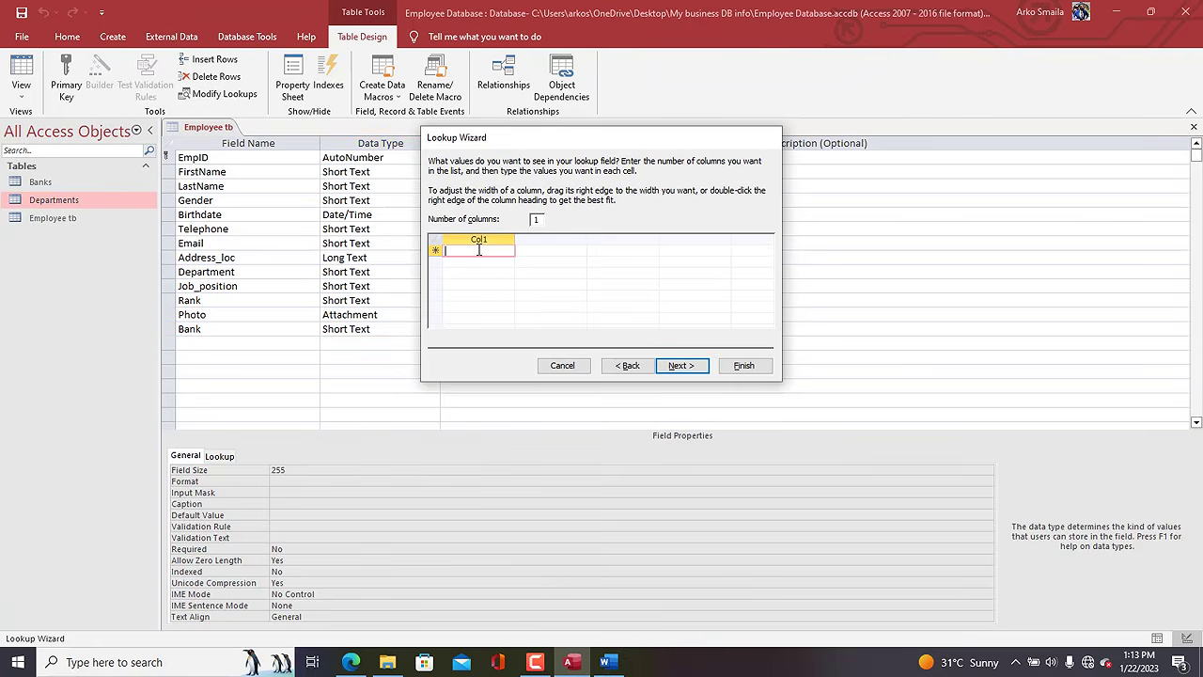
left_click(625, 364)
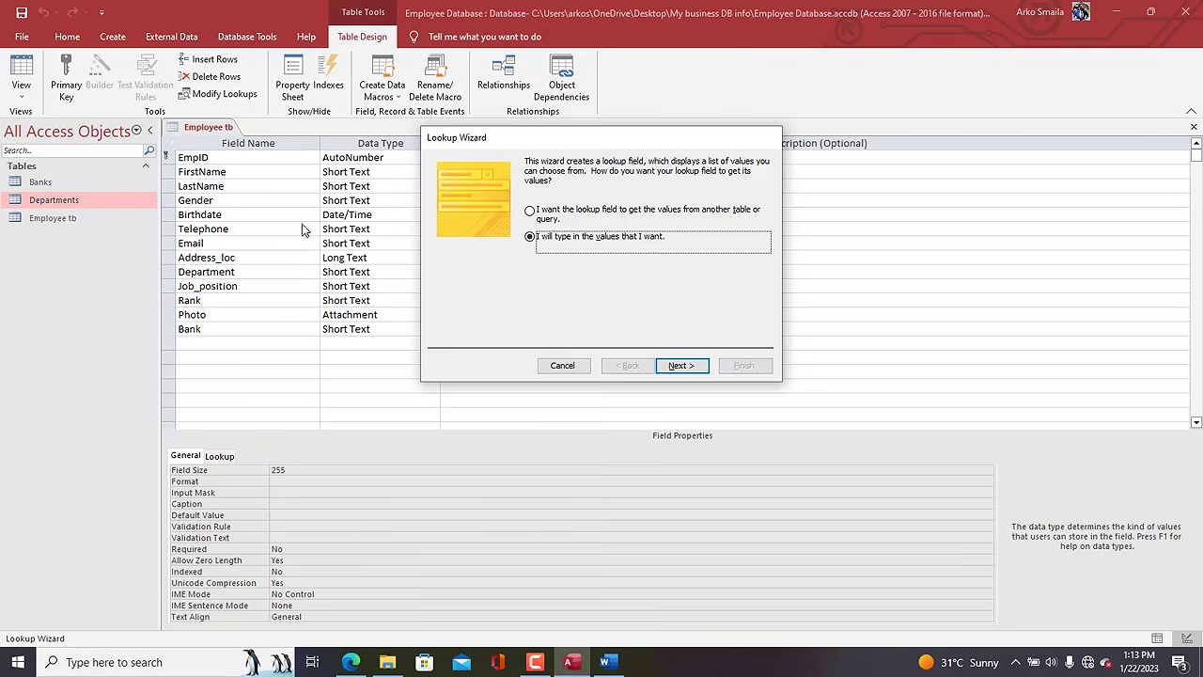
left_click(566, 215)
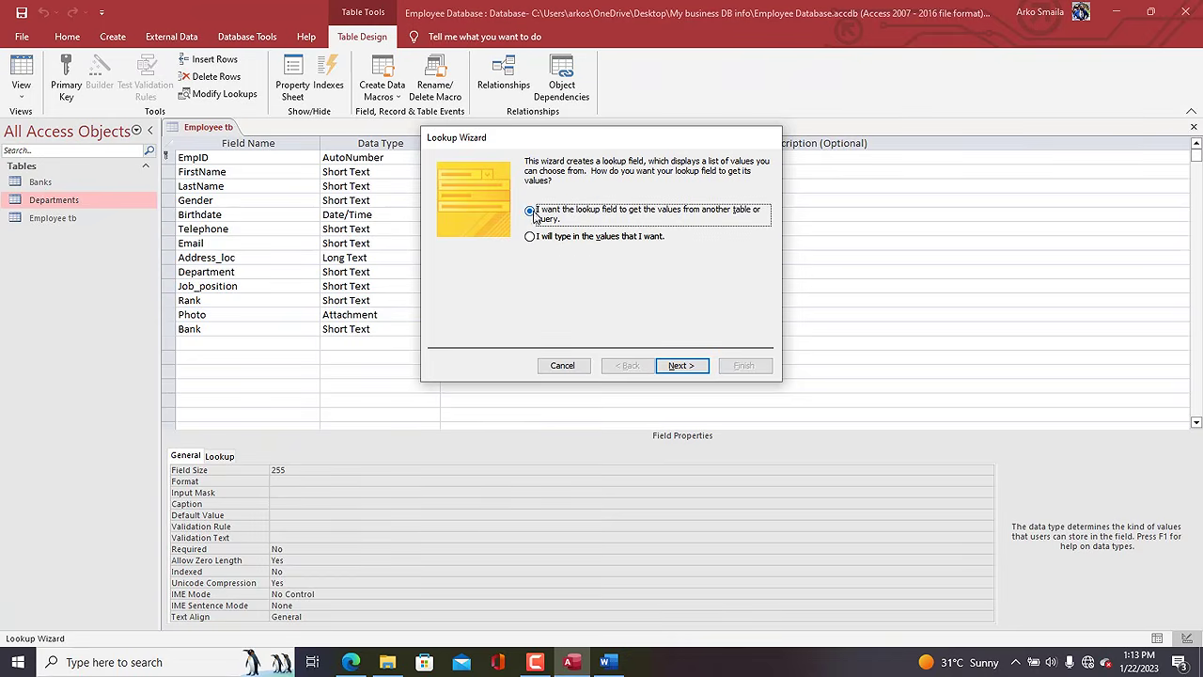
left_click(688, 366)
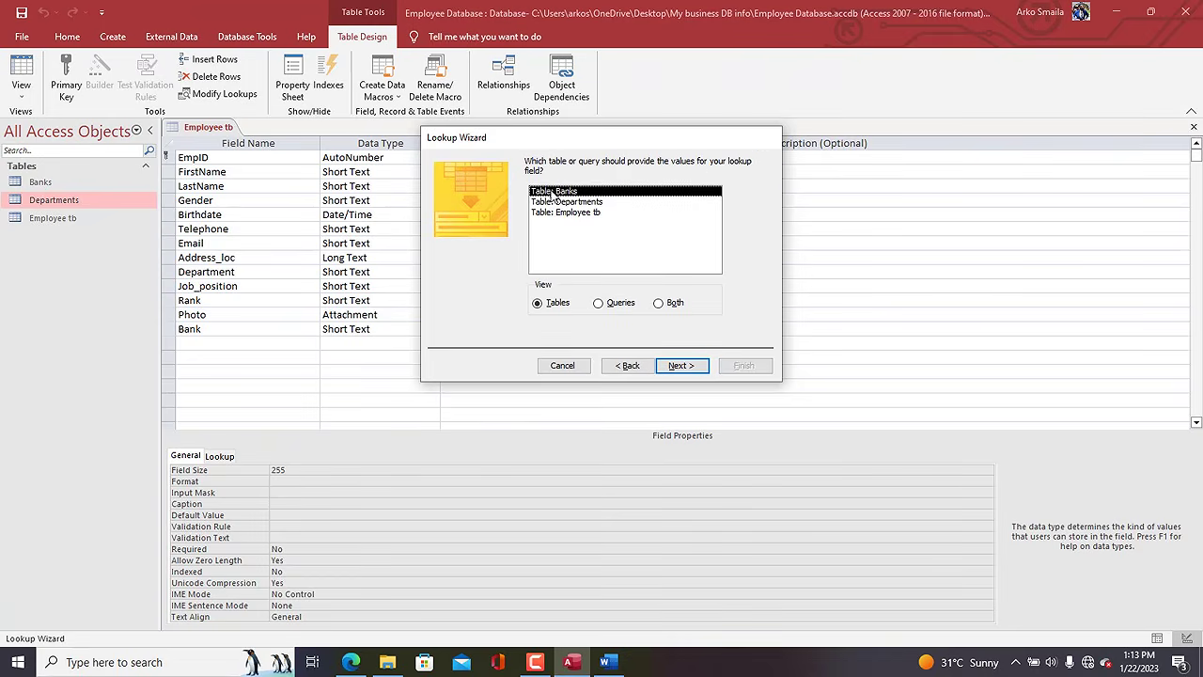
Use Branch_serial from Banks, sorted by Branch_serial, widened, with data integrity enabled.
left_click(670, 367)
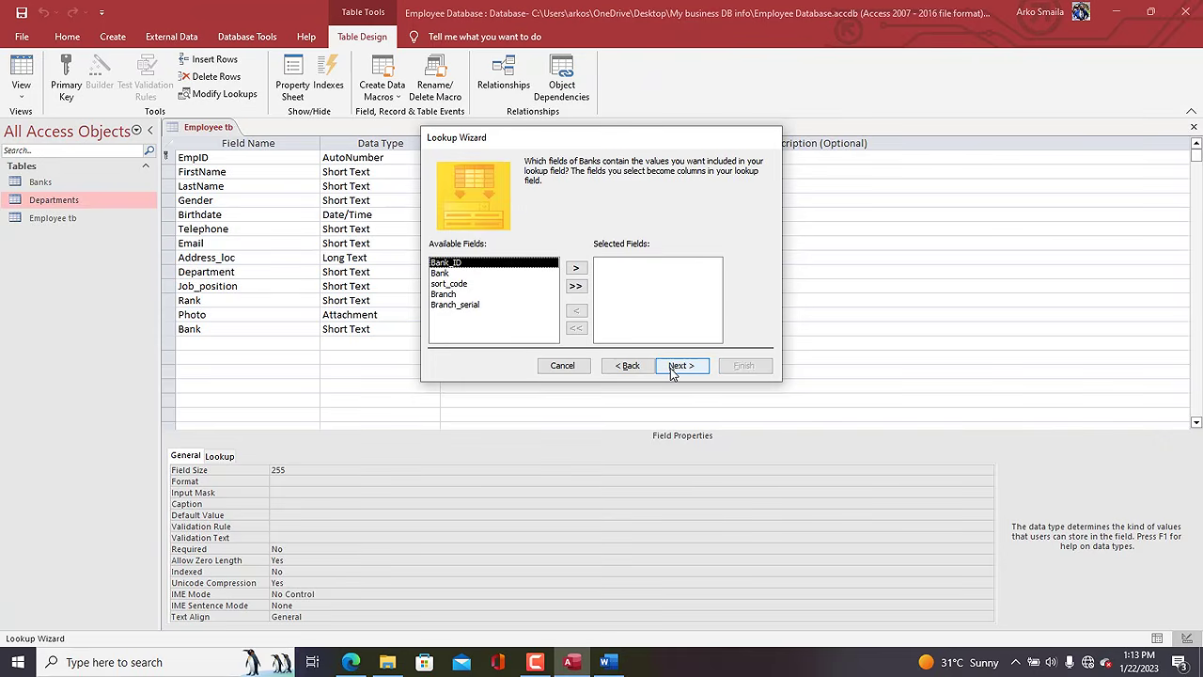
left_click(448, 305)
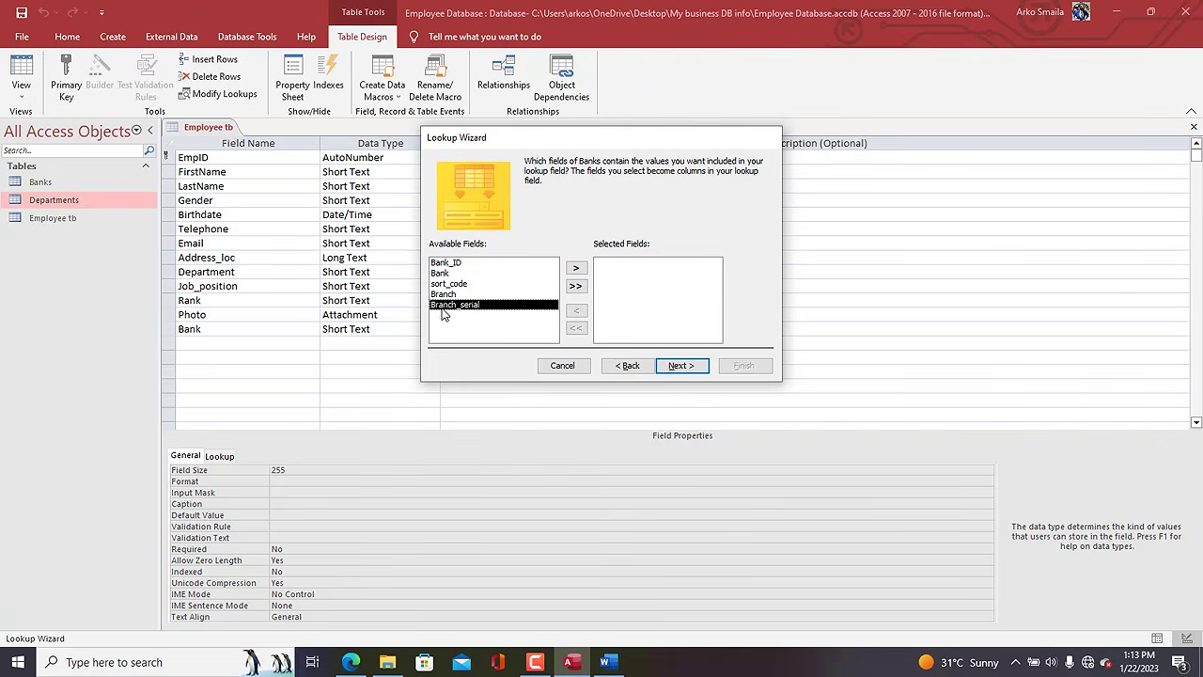
left_click(576, 268)
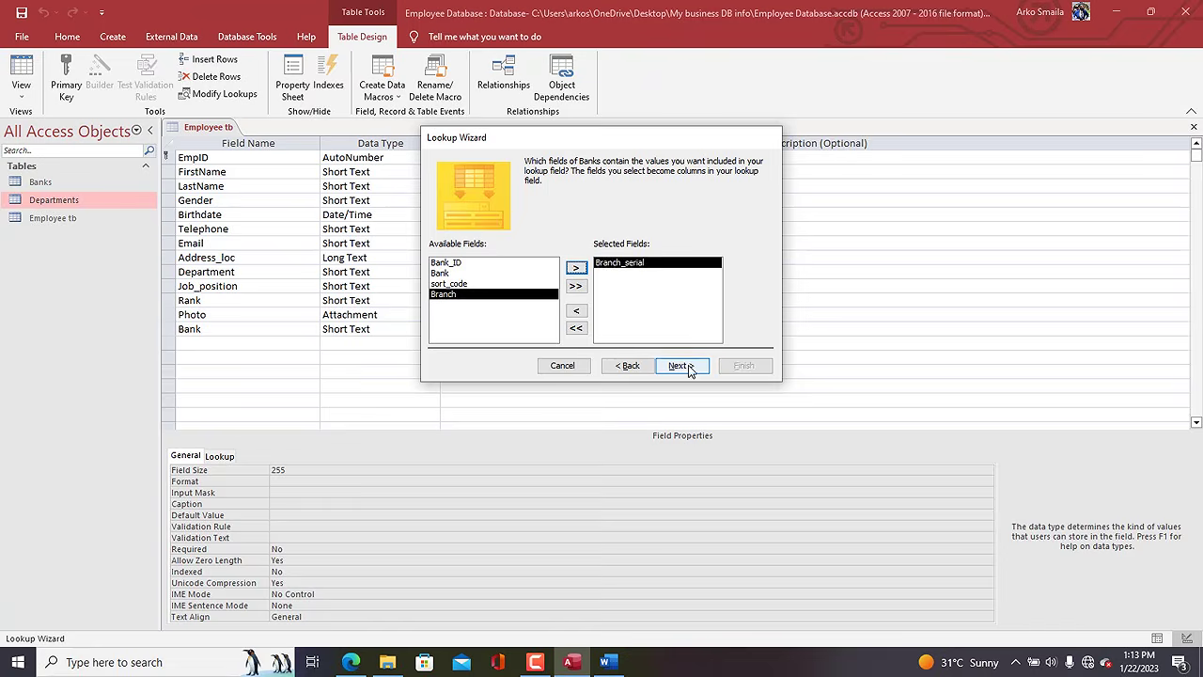
left_click(678, 364)
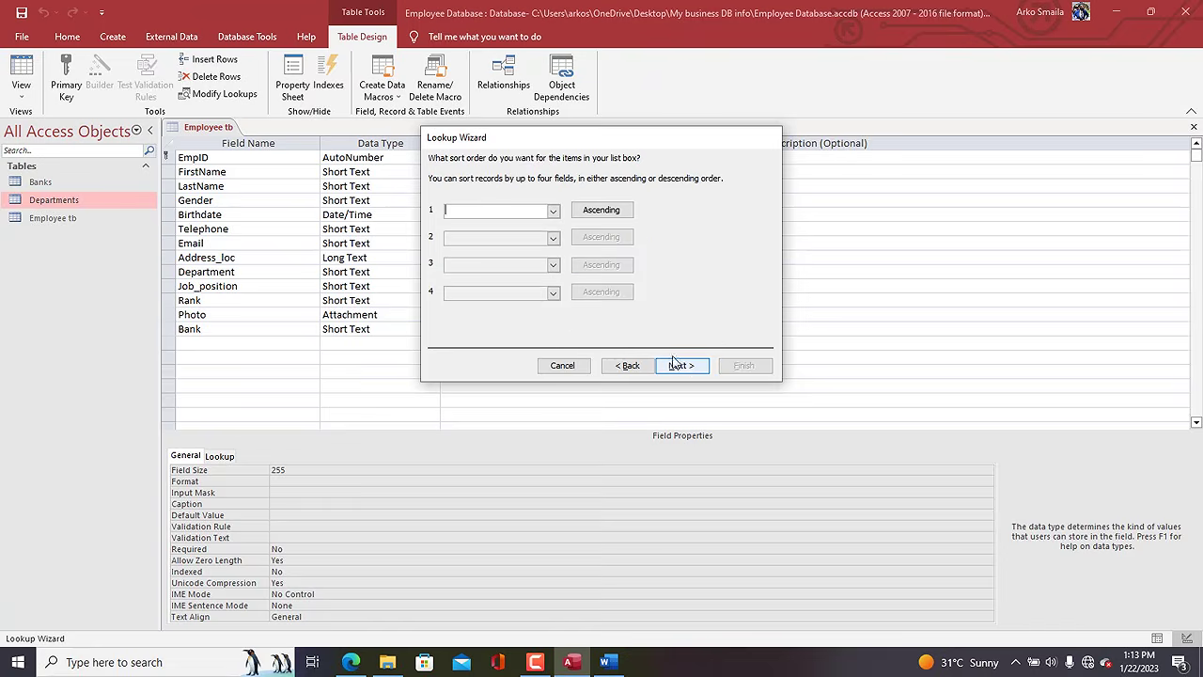
left_click(553, 211)
left_click(508, 246)
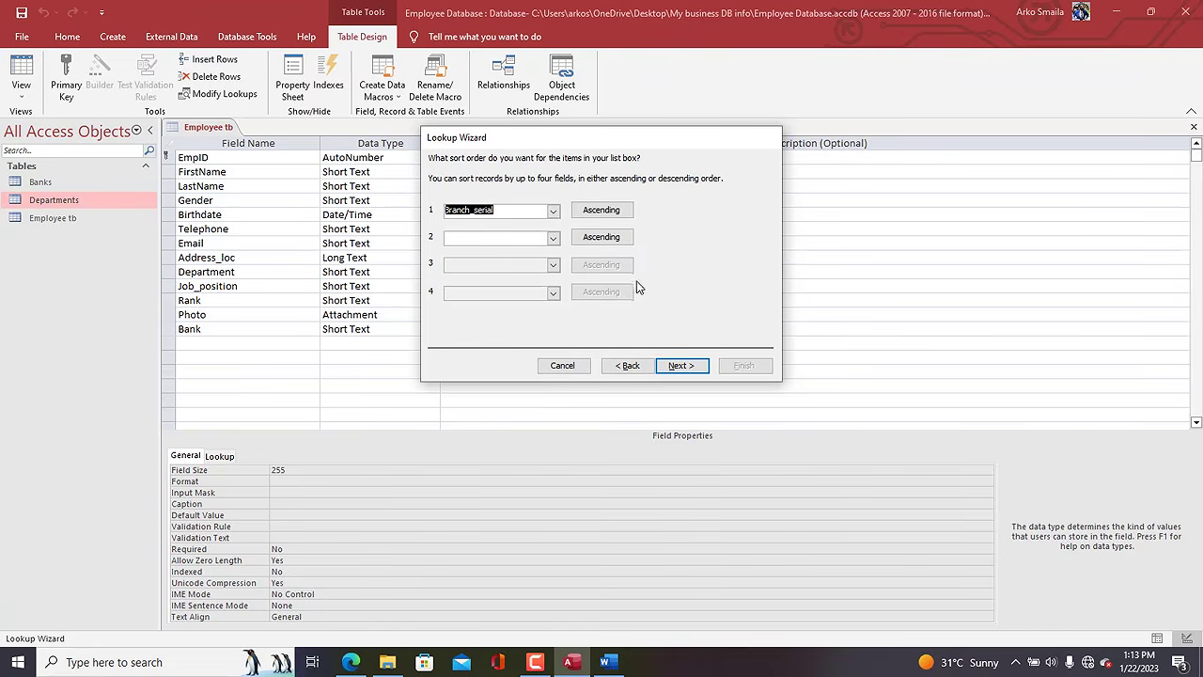
left_click(697, 364)
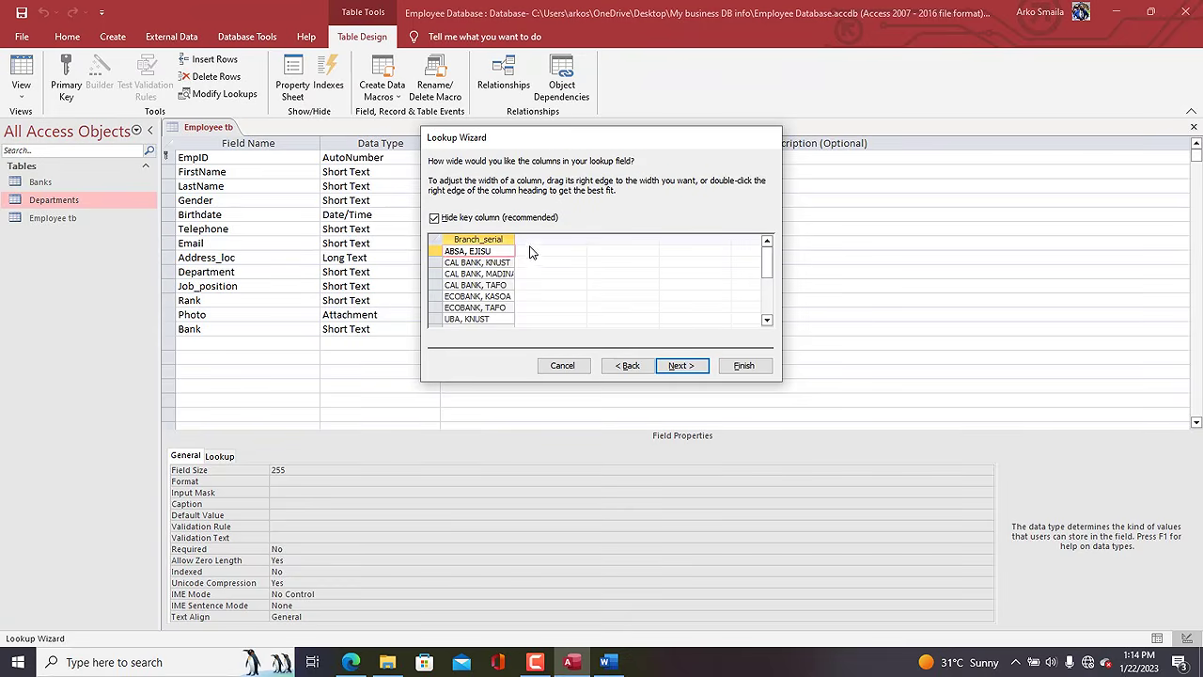
left_click_drag(515, 239, 533, 237)
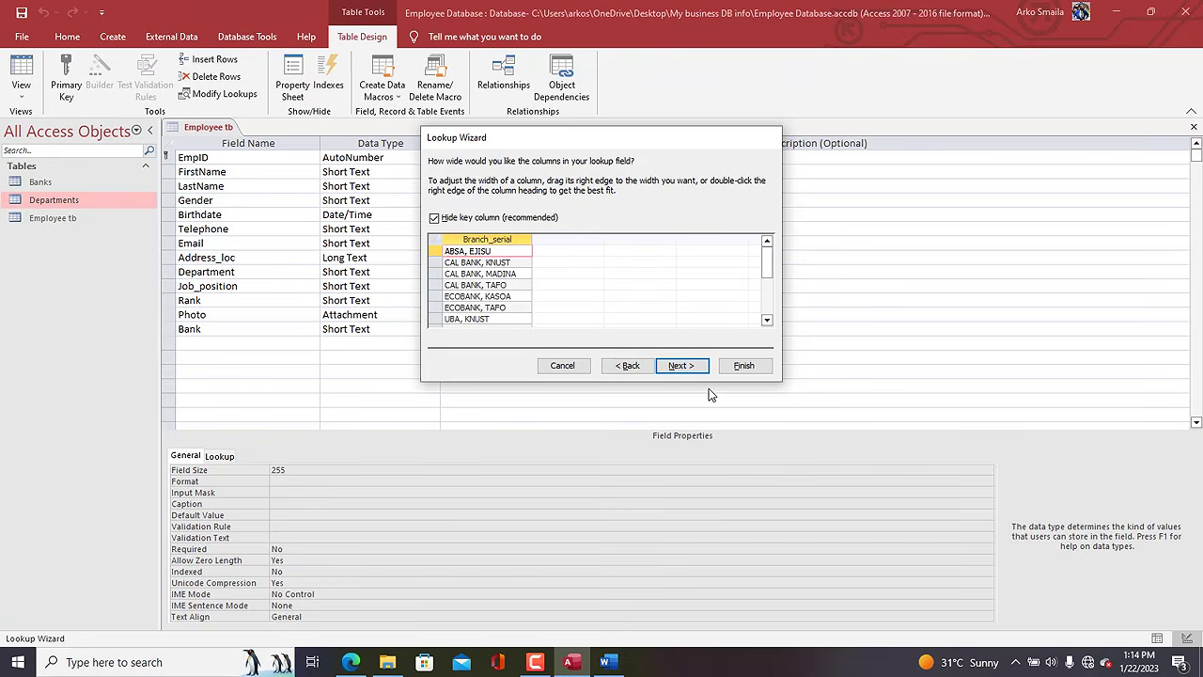
left_click(680, 366)
left_click(556, 213)
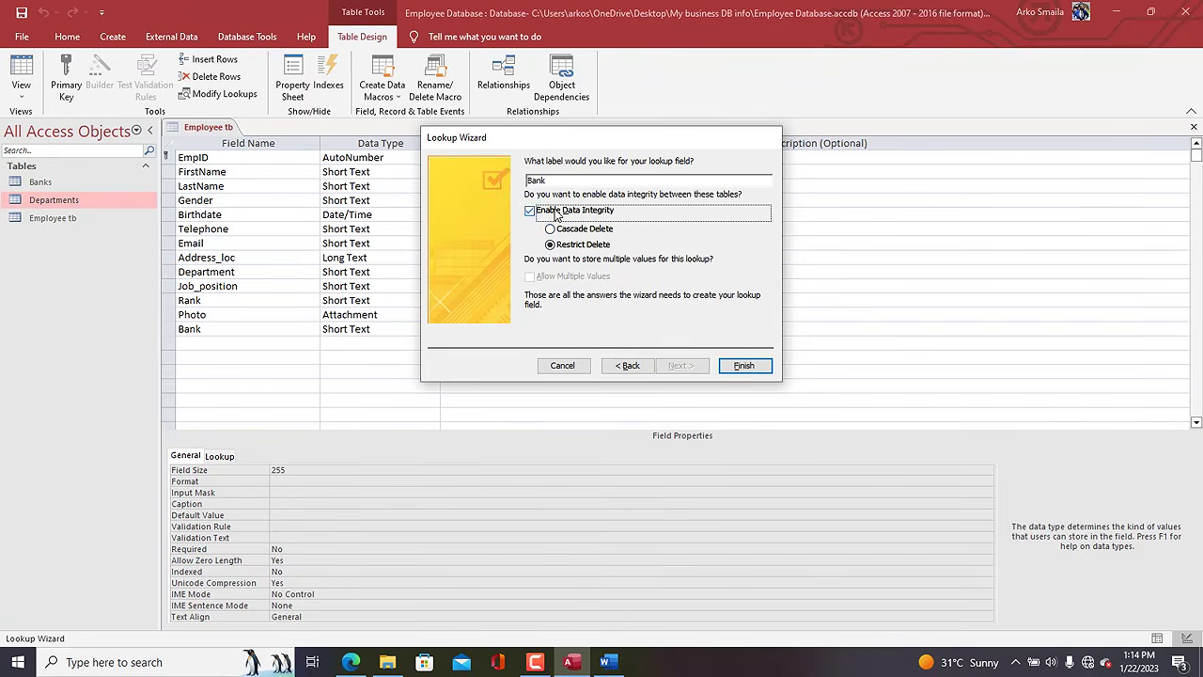
left_click(743, 365)
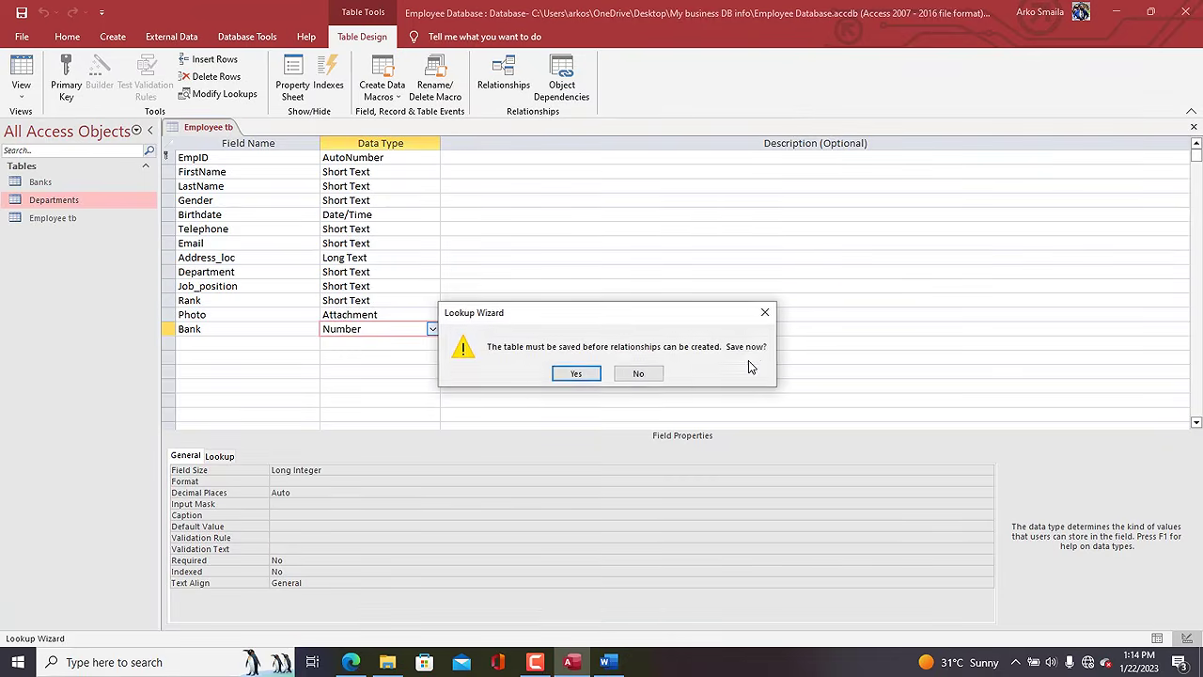
Keep the latest Employee tb design changes when prompted that the table has changed.
left_click(576, 373)
left_click(574, 387)
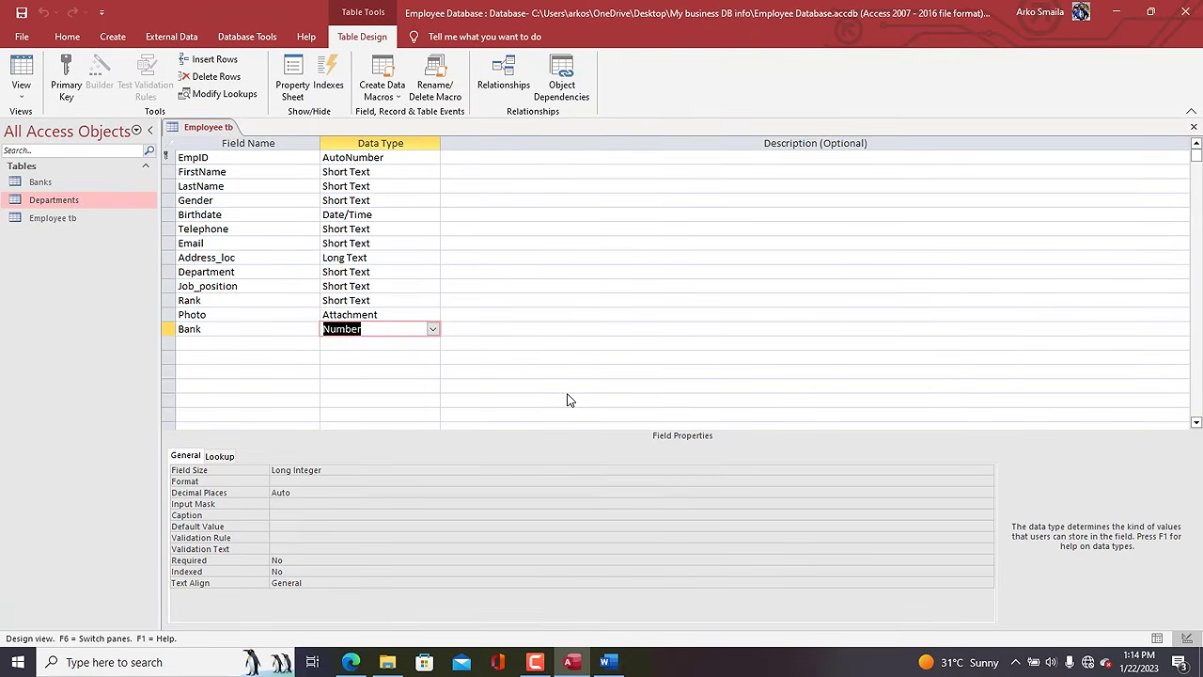
left_click(208, 345)
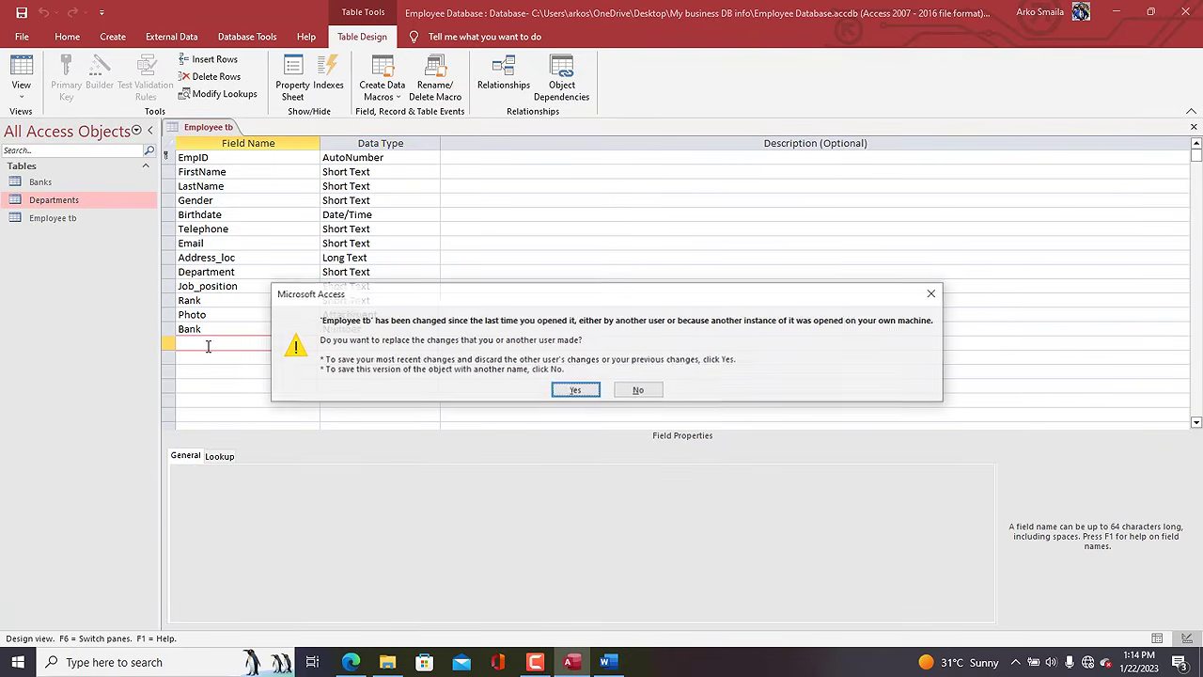
left_click(575, 389)
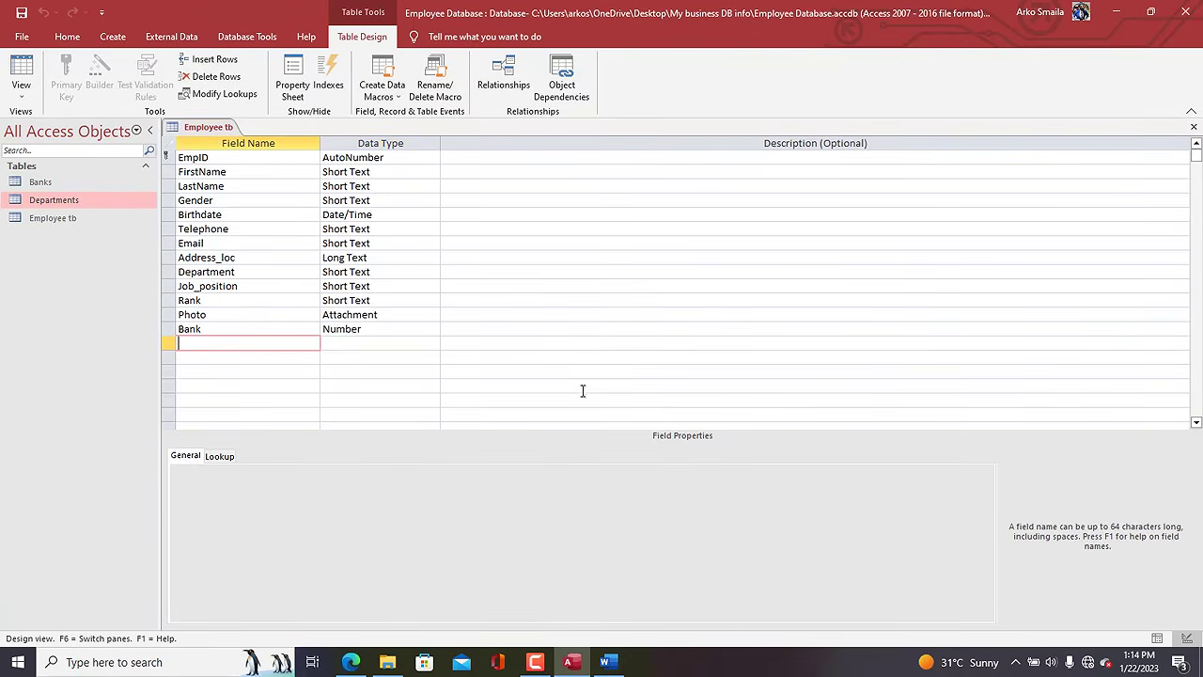
Add a Salary_periods field in the empty row below Bank and open its data type list.
left_click(232, 339)
type("Salary_periods")
key("Tab")
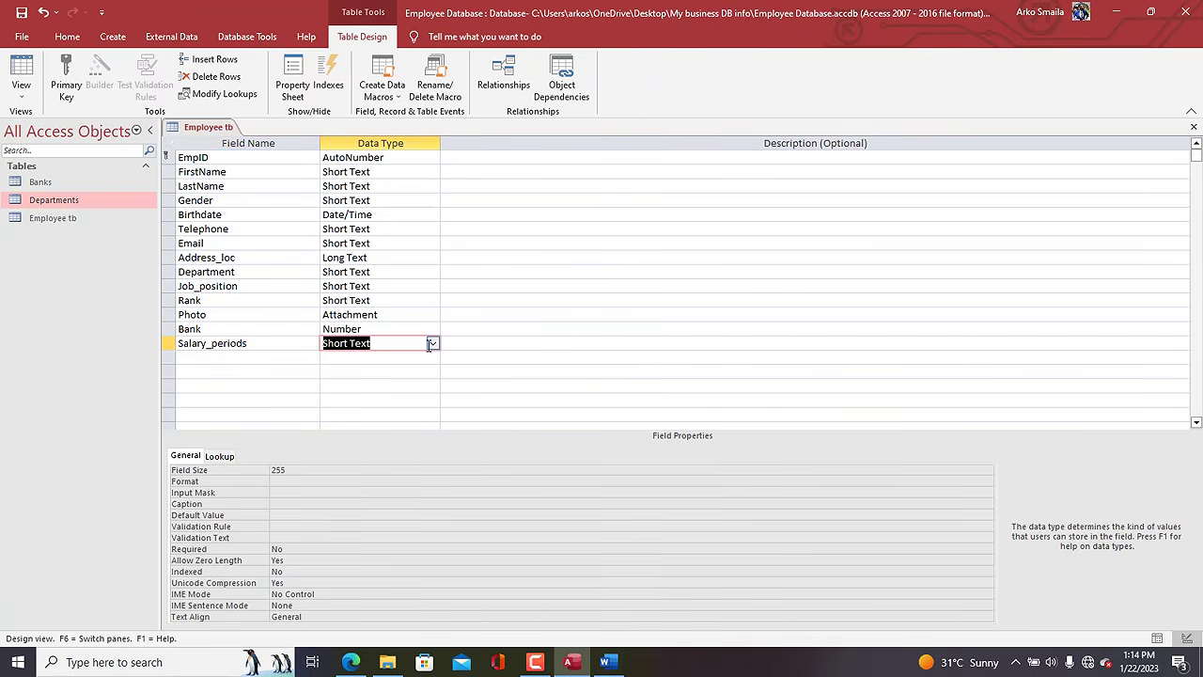
left_click(431, 343)
Start the Lookup Wizard for Salary_periods, choosing to type in the values yourself.
left_click(376, 545)
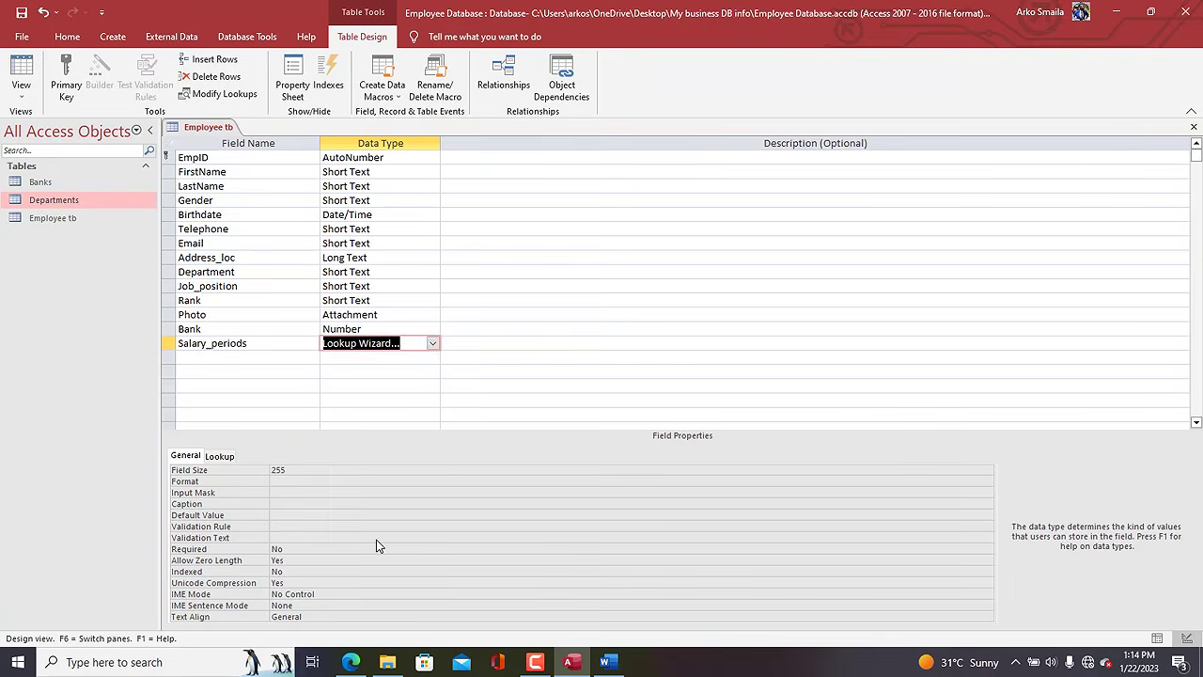
left_click(531, 236)
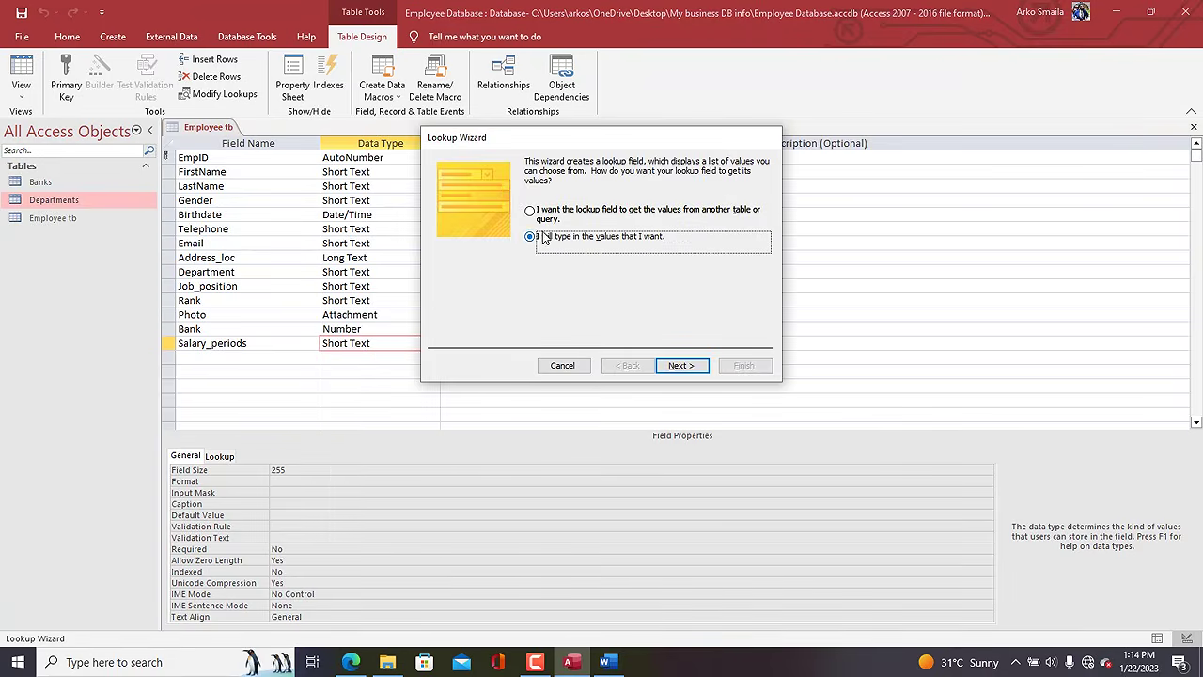
left_click(676, 366)
Enter the lookup values ANNUAL, MONTHLY, WEEKLY and DAILY in capitals.
left_click(476, 250)
key("Caps_Lock")
type("A")
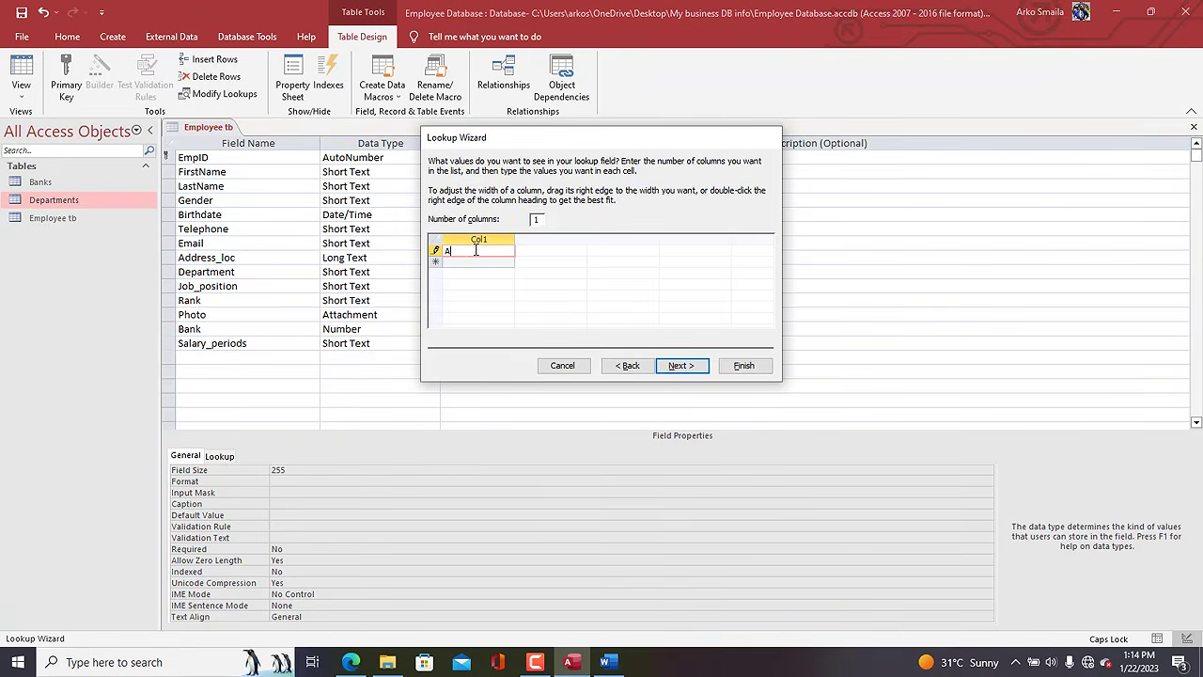
type("NNUAL")
key("Return")
type("MON")
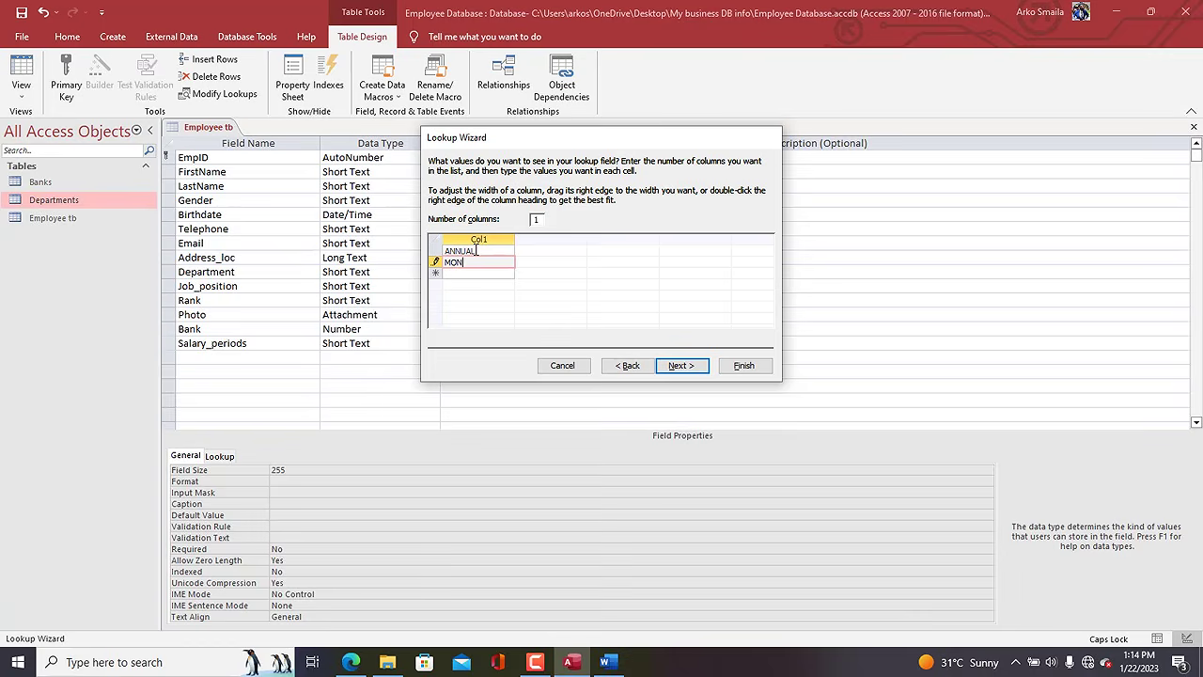
type("THLY")
key("Return")
type("WEEK")
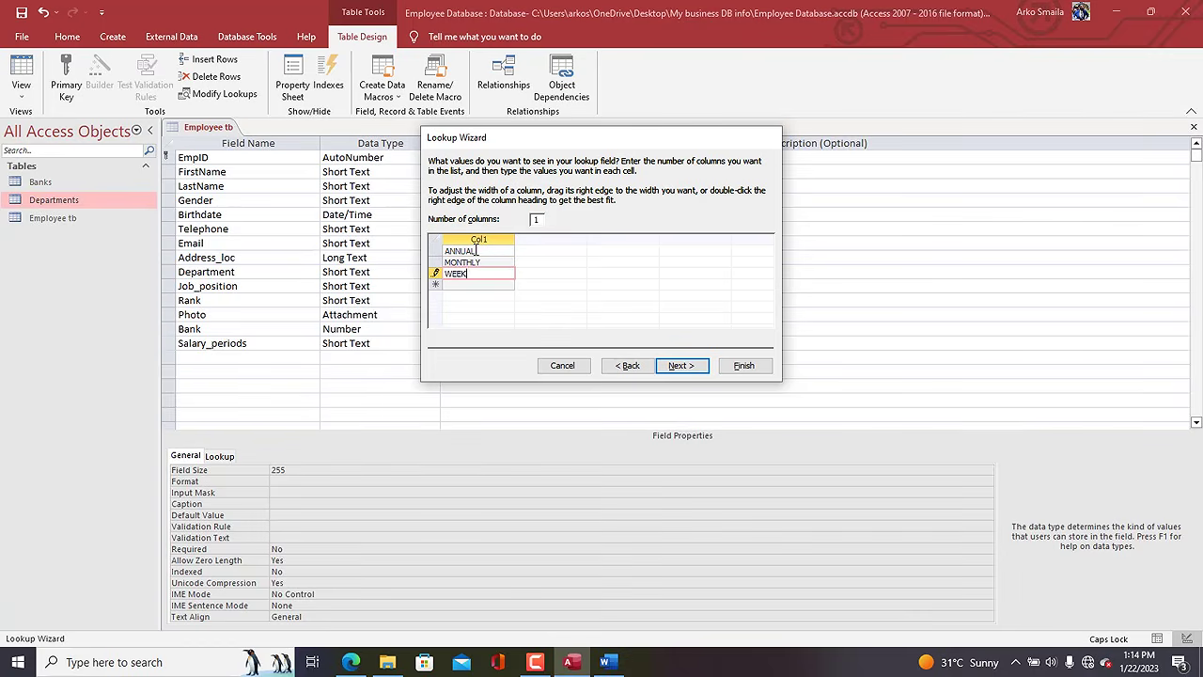
type("DAILY")
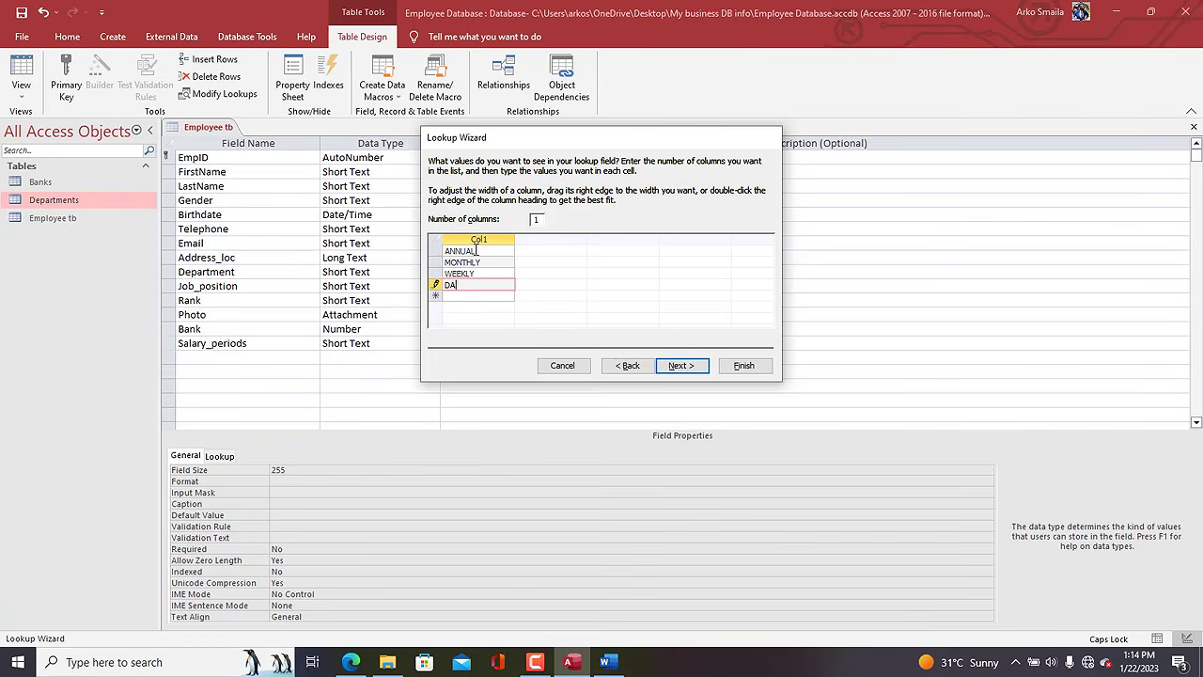
Limit entries to the listed choices and finish the lookup wizard.
left_click(678, 365)
left_click(555, 211)
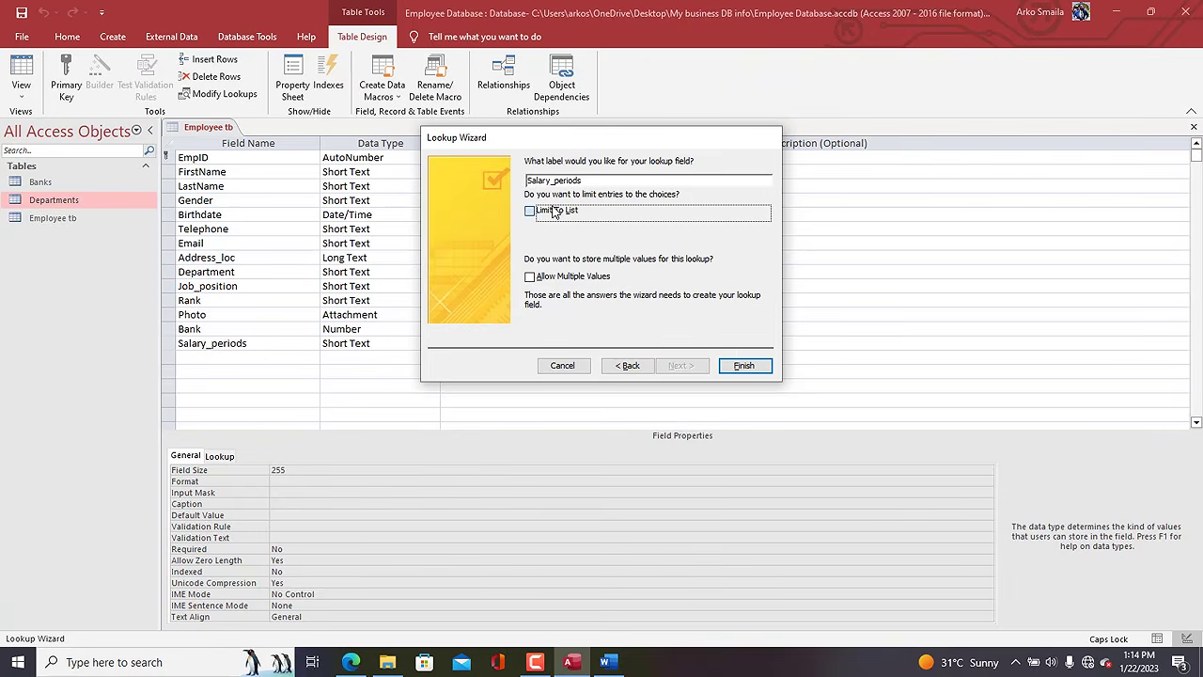
left_click(743, 365)
Rename the Salary_periods field to Salary_period.
left_click(180, 349)
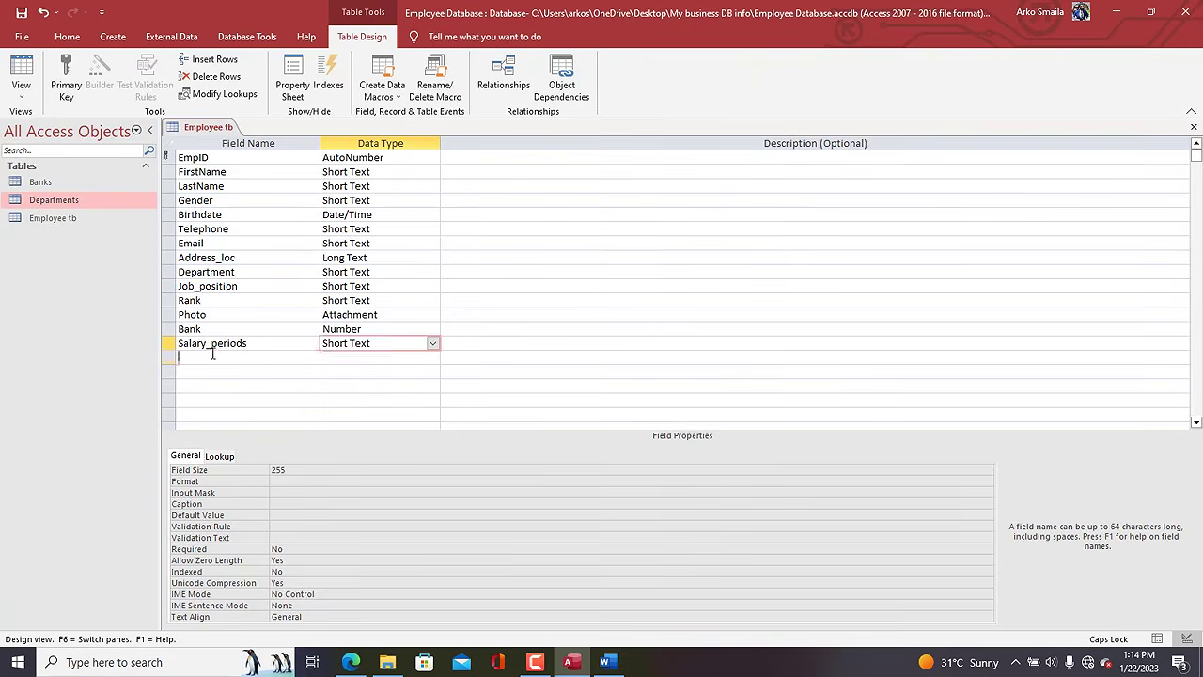
left_click(266, 344)
key("BackSpace")
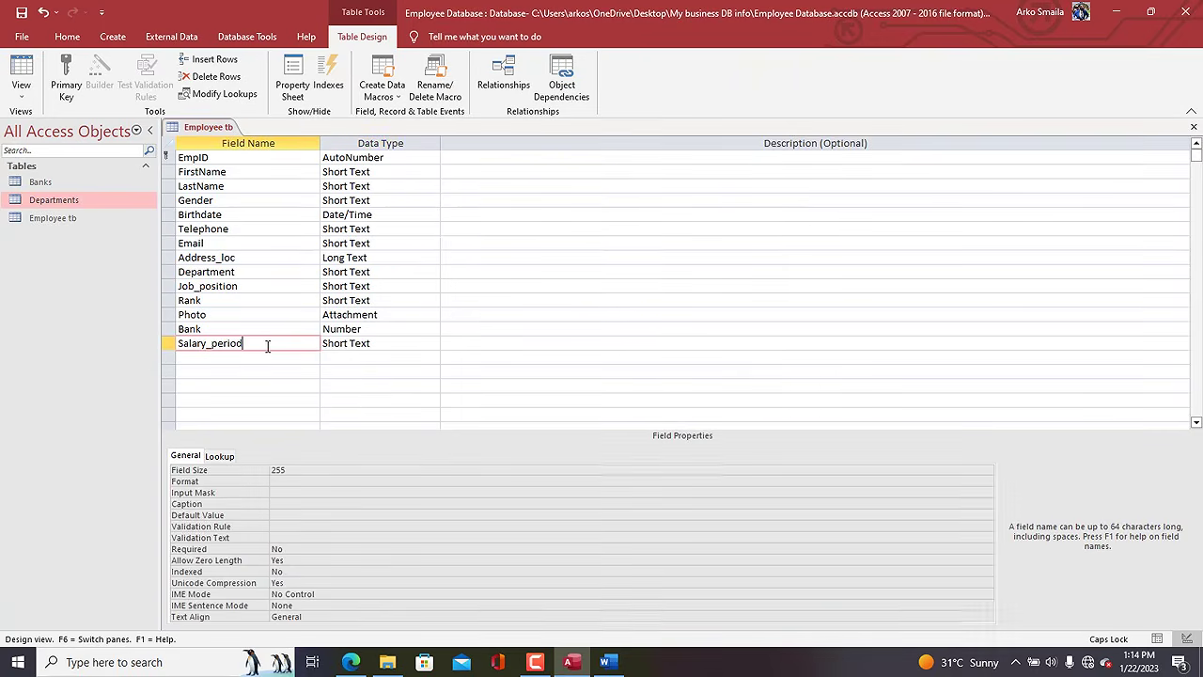
Add a Basic salary field with the Currency data type.
left_click(212, 355)
type("B")
key("Caps_Lock")
type("a")
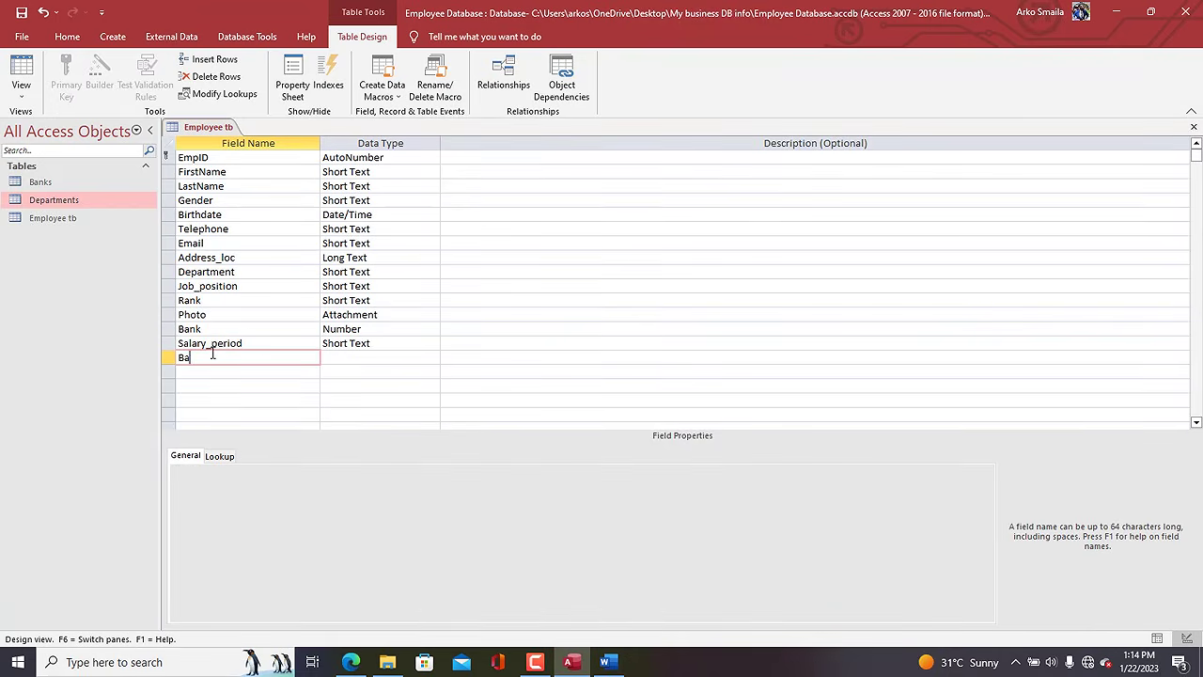
type("sic salary")
key("Tab")
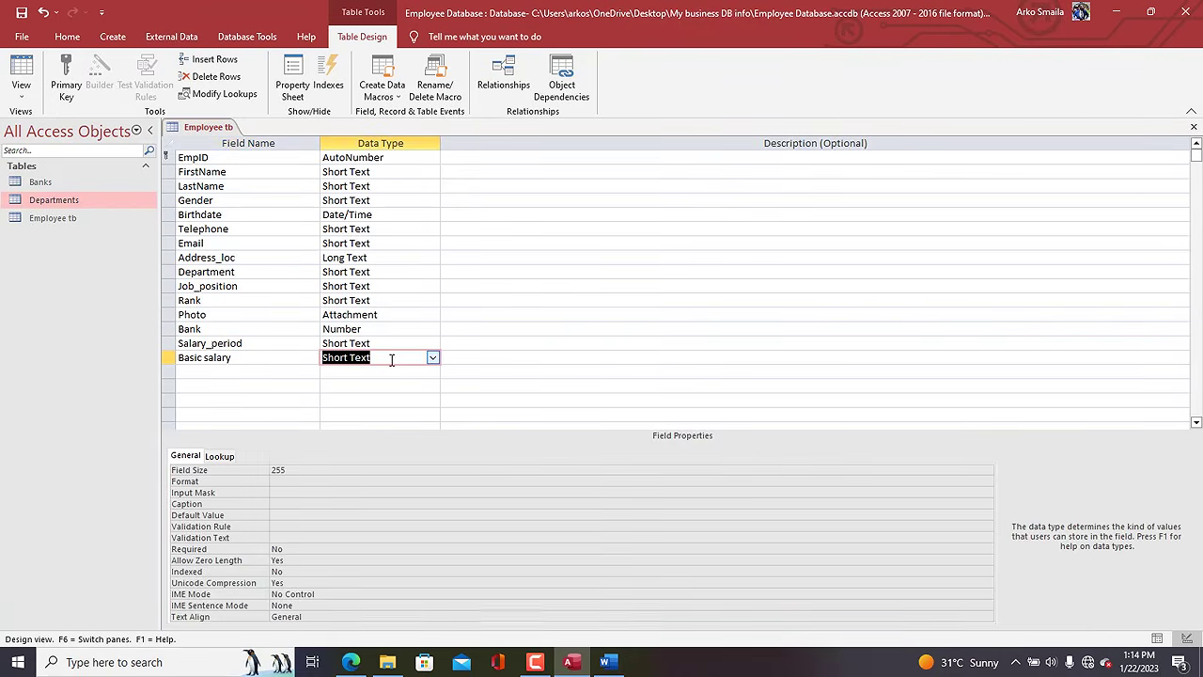
type("currency")
key("Tab")
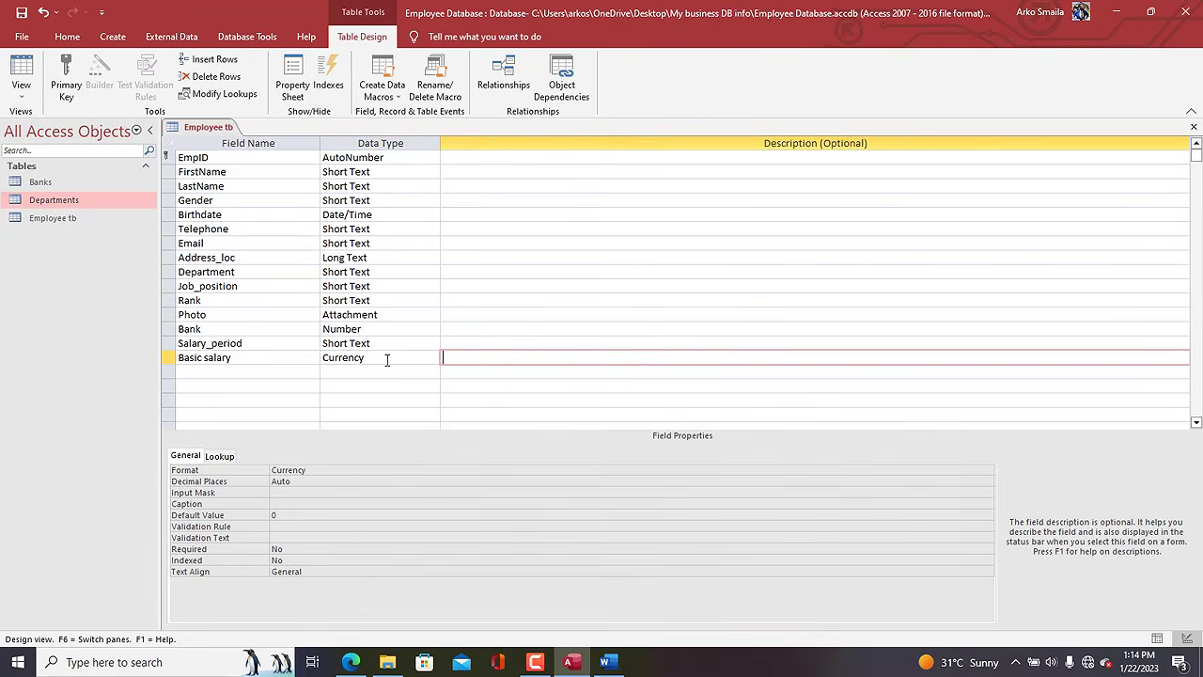
Add a Taxable_allowance field with the Currency data type.
left_click(195, 370)
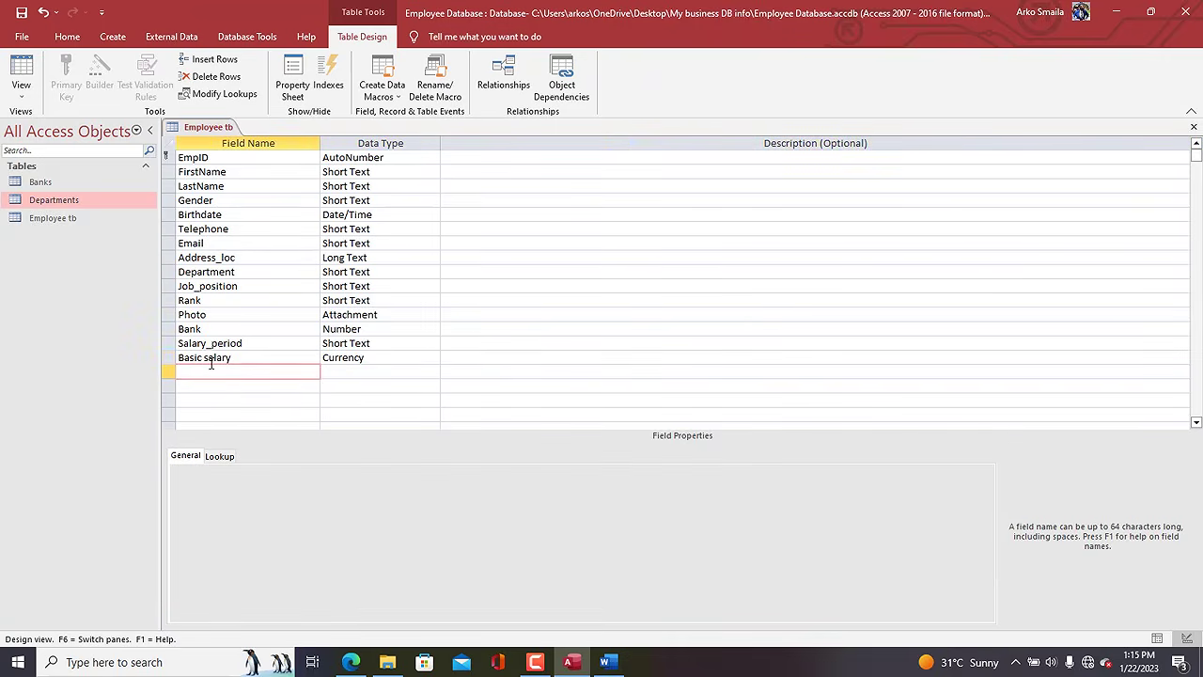
type("Taxable_allowance")
key("Tab")
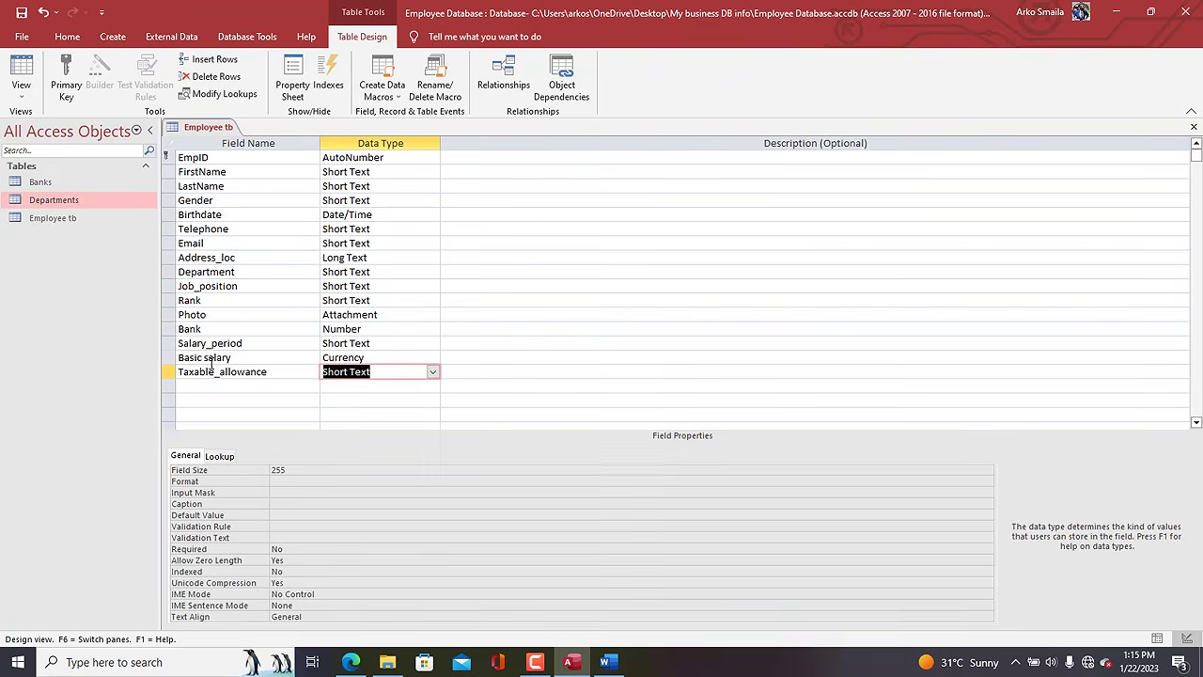
type("currency")
key("Tab")
Add a Non_taxable_allowance Currency field and select the new salary fields.
key("Tab")
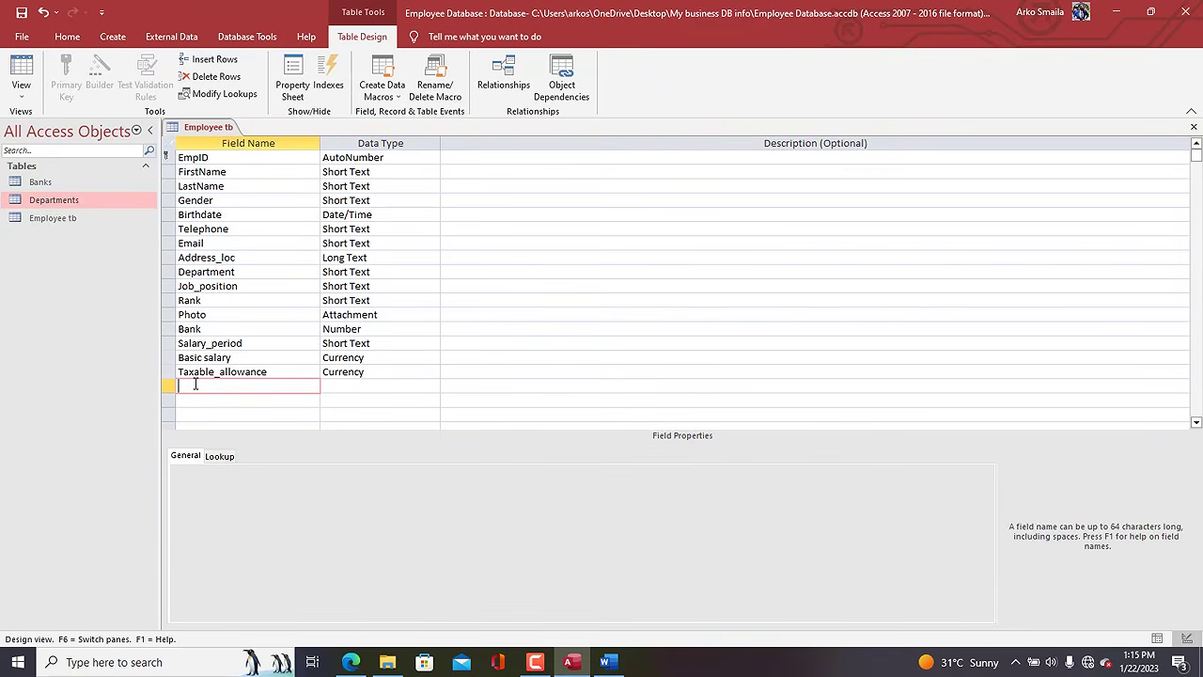
type("Nod_taxable")
type("_allowance")
key("Tab")
type("c")
key("Tab")
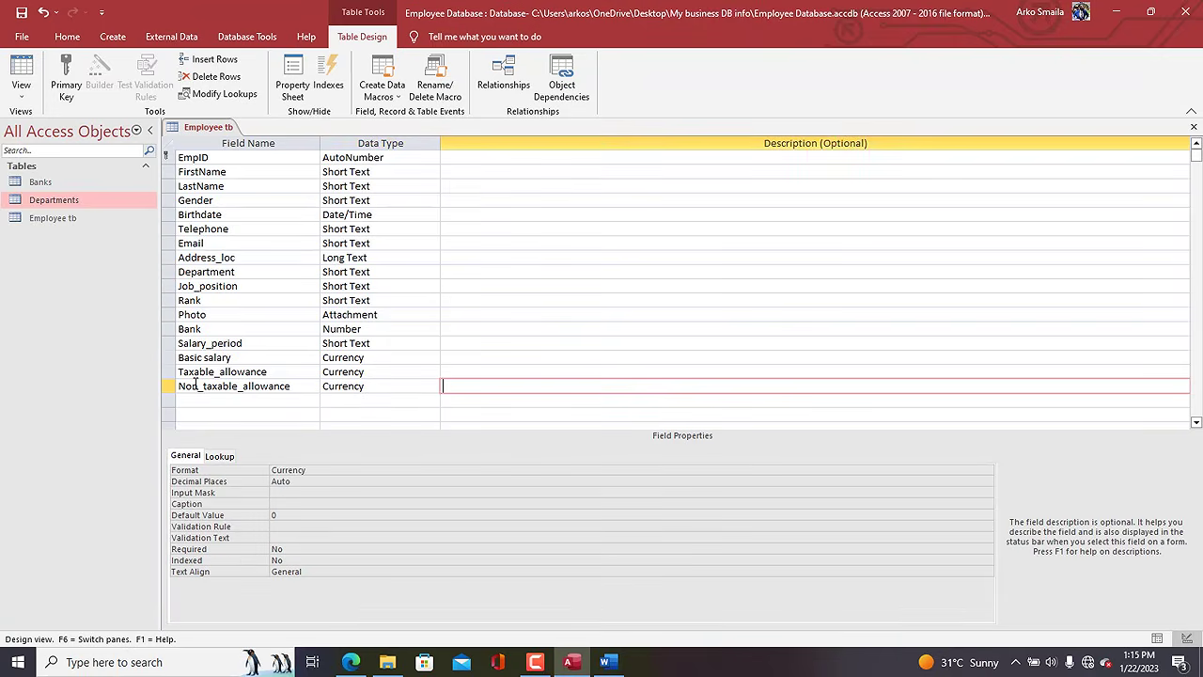
left_click_drag(167, 385, 158, 345)
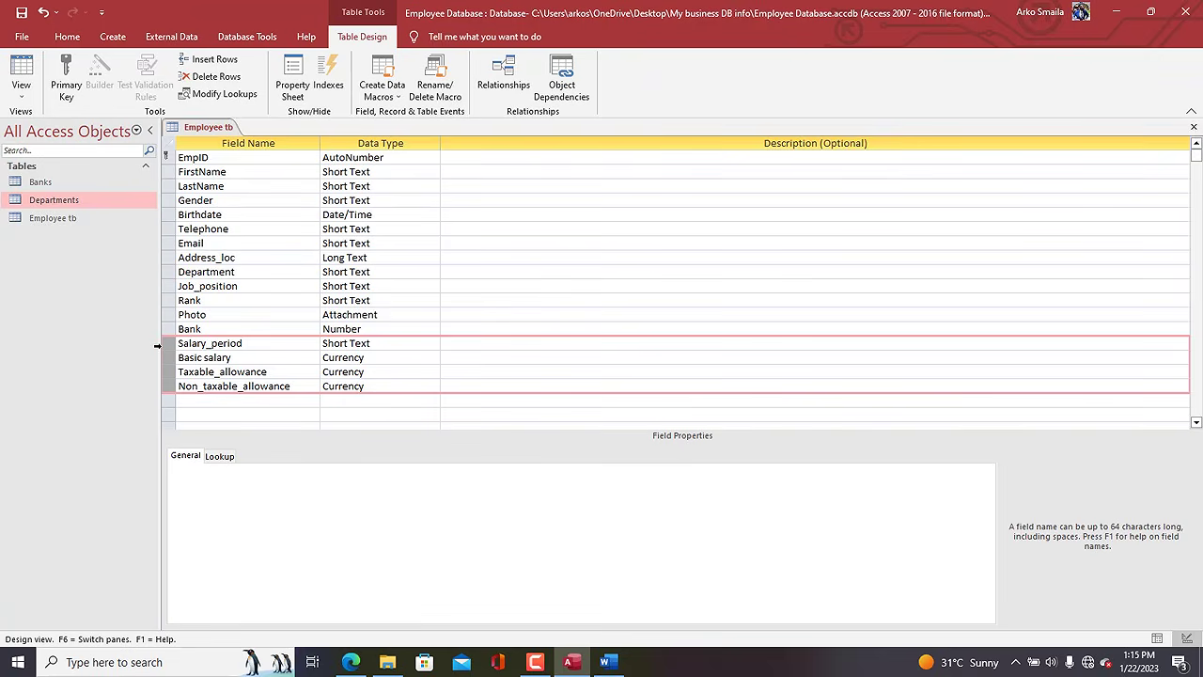
Save the Employee tb design and switch to Datasheet View.
right_click(179, 132)
left_click(187, 140)
right_click(184, 138)
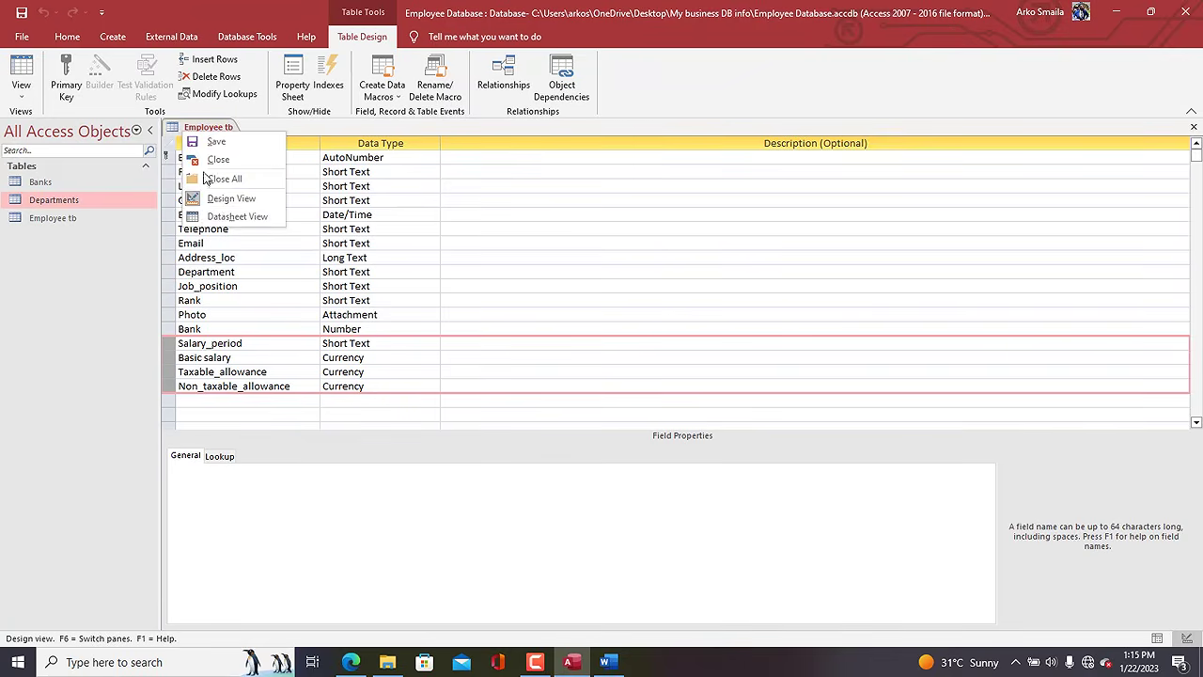
left_click(231, 217)
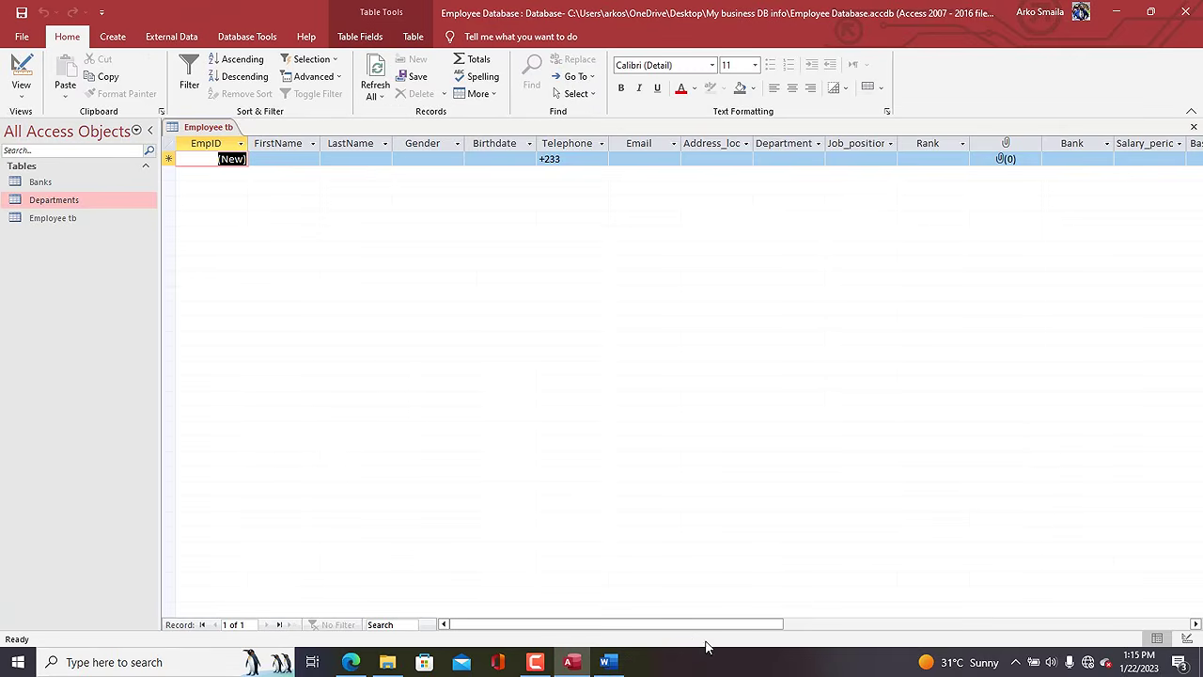
left_click_drag(678, 624, 626, 602)
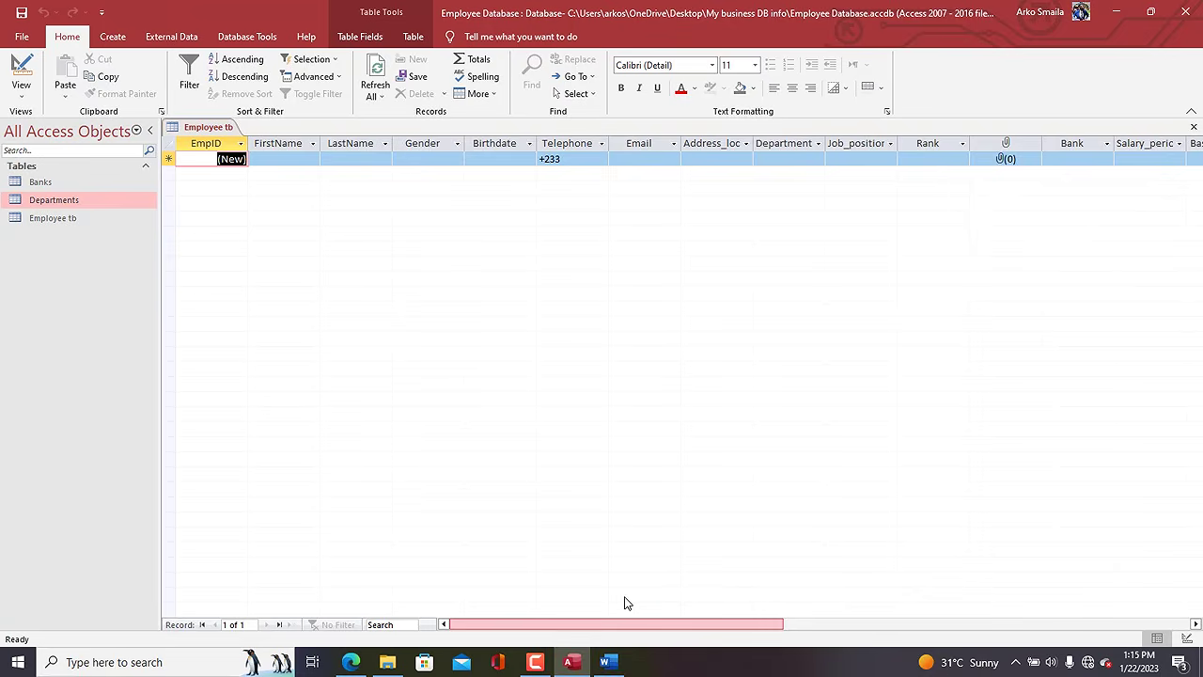
Enter the first employee's first and last name, MALE gender and birthdate.
left_click(292, 159)
key("Caps_Lock")
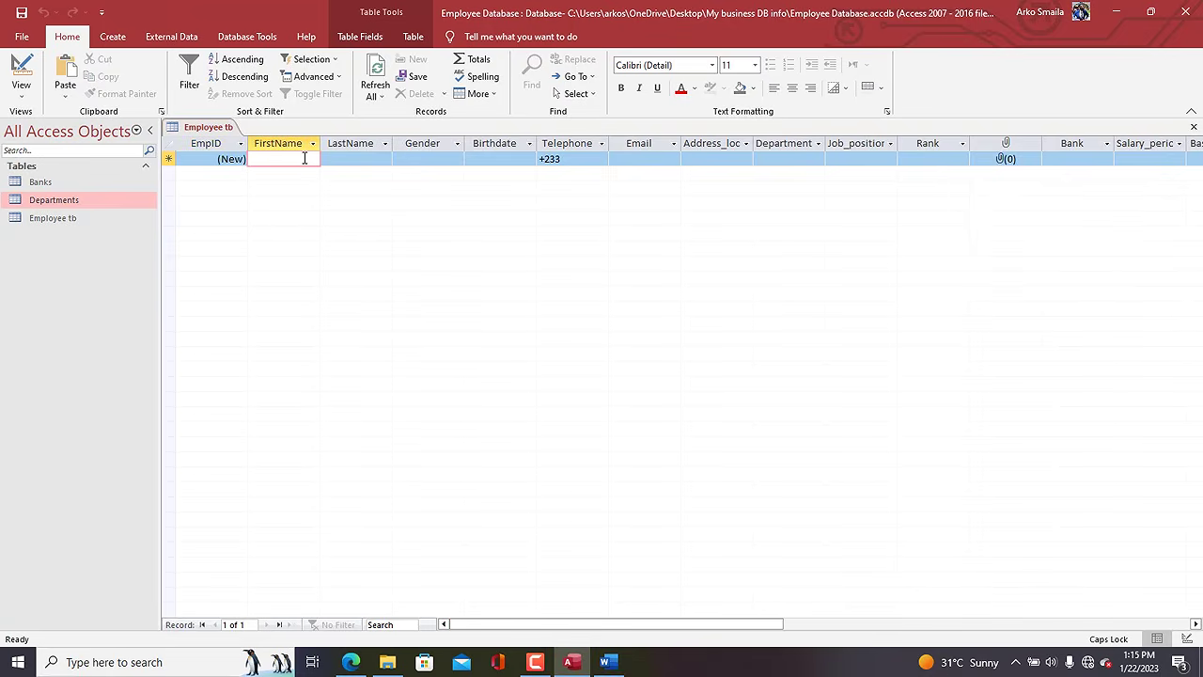
key("Tab")
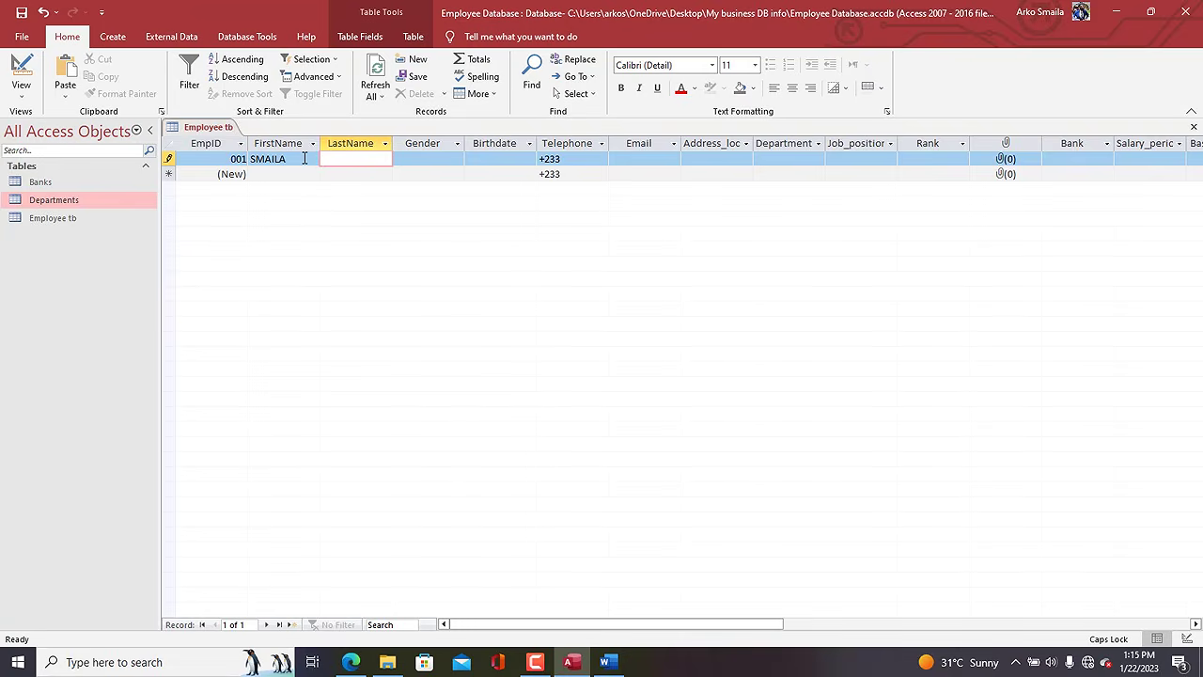
key("Tab")
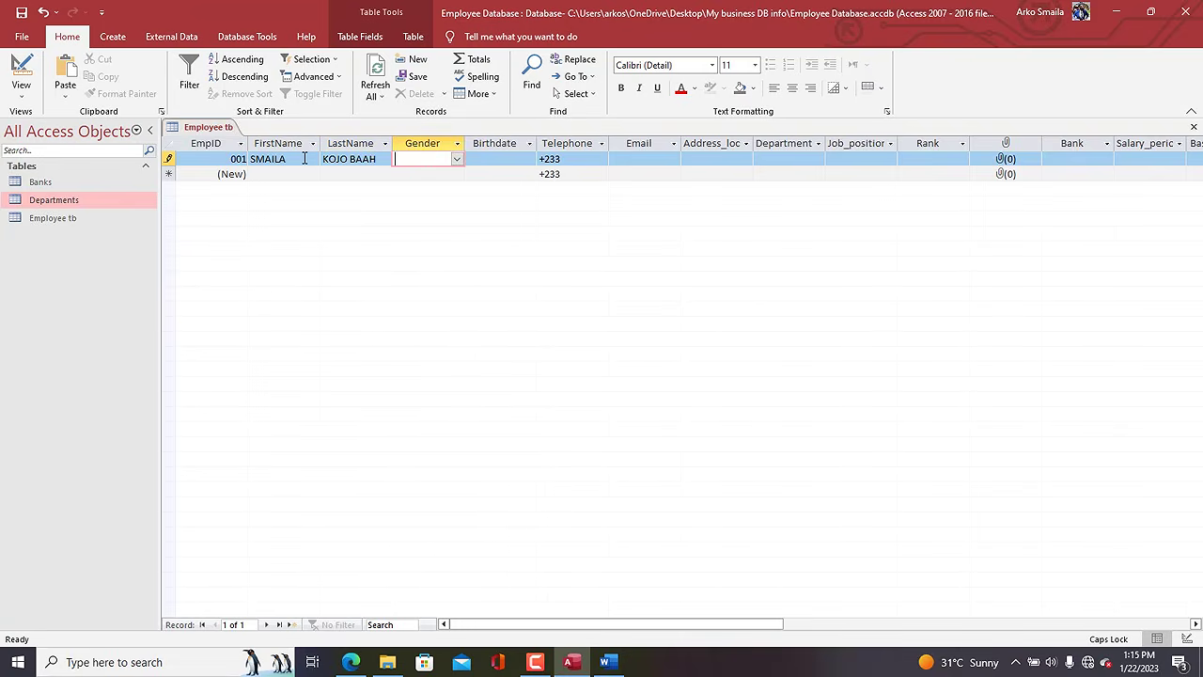
left_click(457, 159)
left_click(405, 172)
left_click(505, 159)
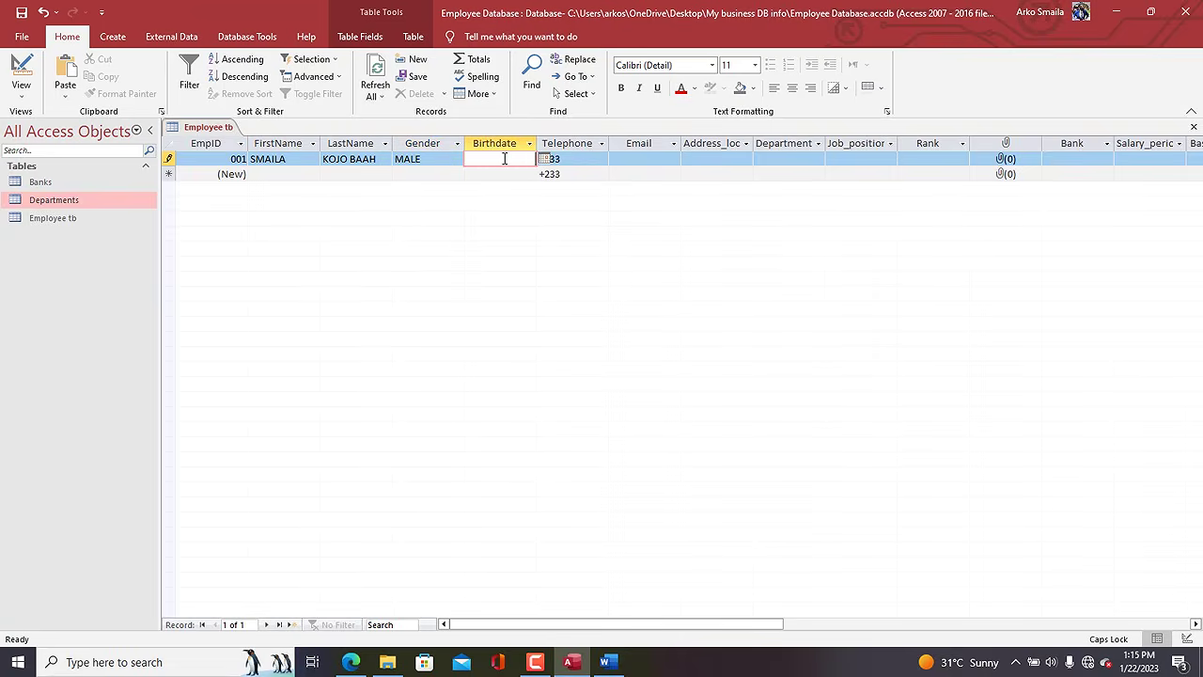
type("12-NOV-1994")
key("Tab")
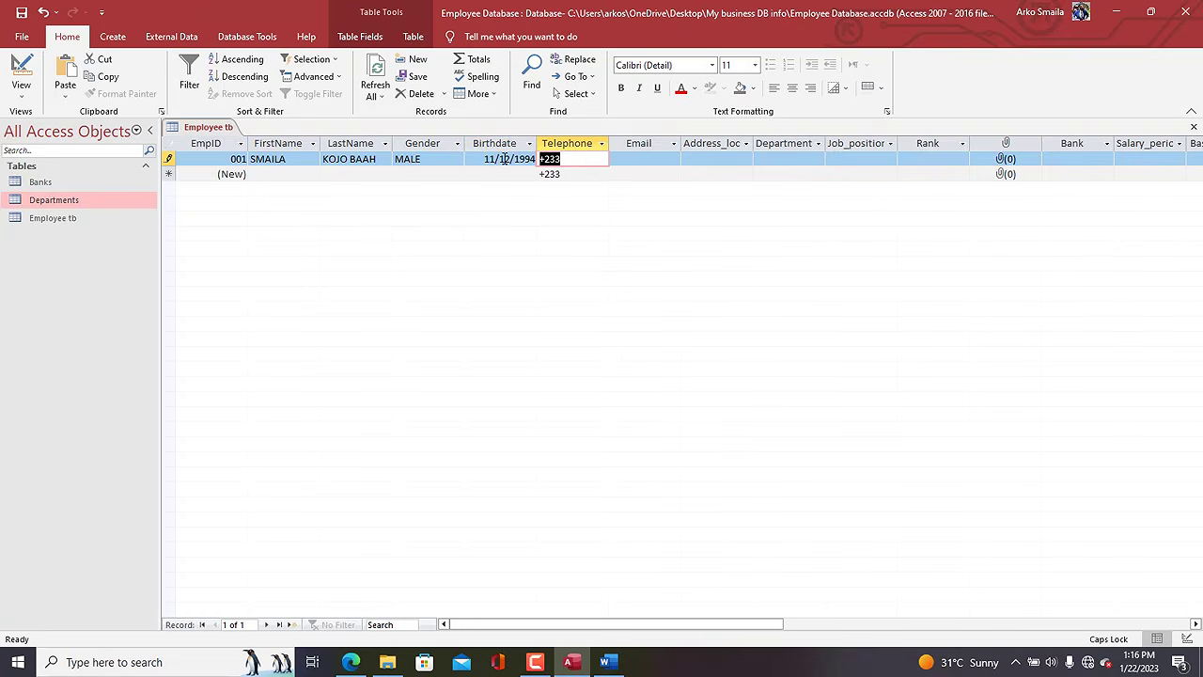
Complete the employee's telephone number, e-mail address and address location.
left_click(594, 159)
key("Tab")
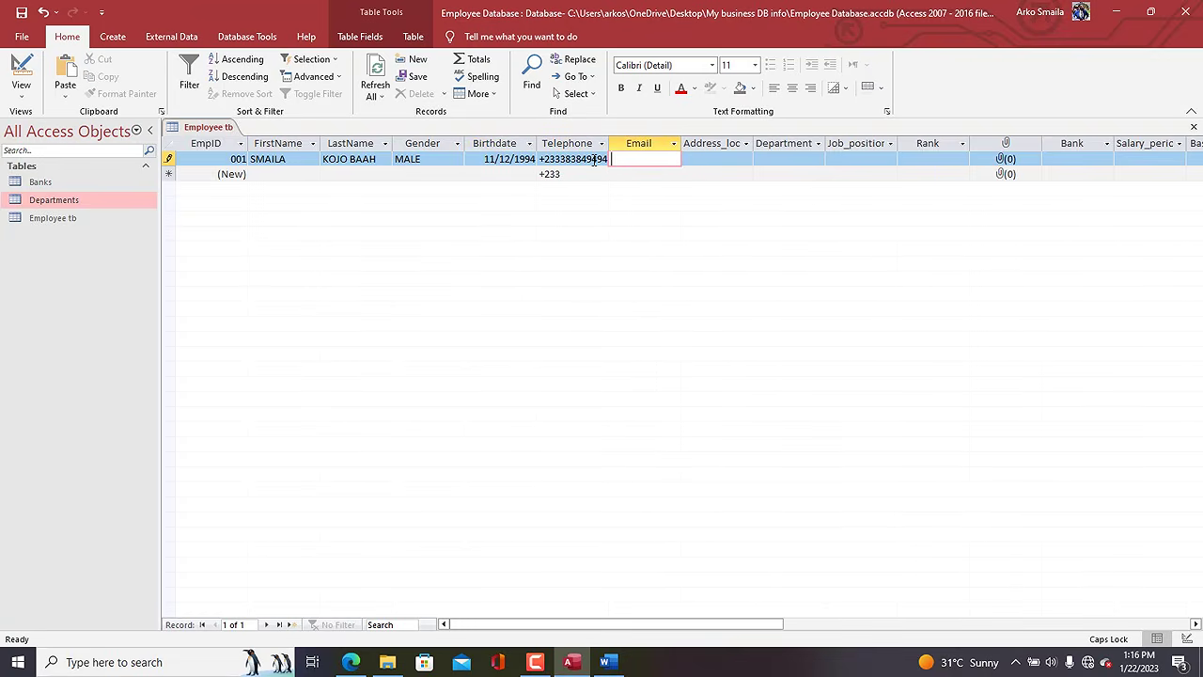
key("Caps_Lock")
key("Tab")
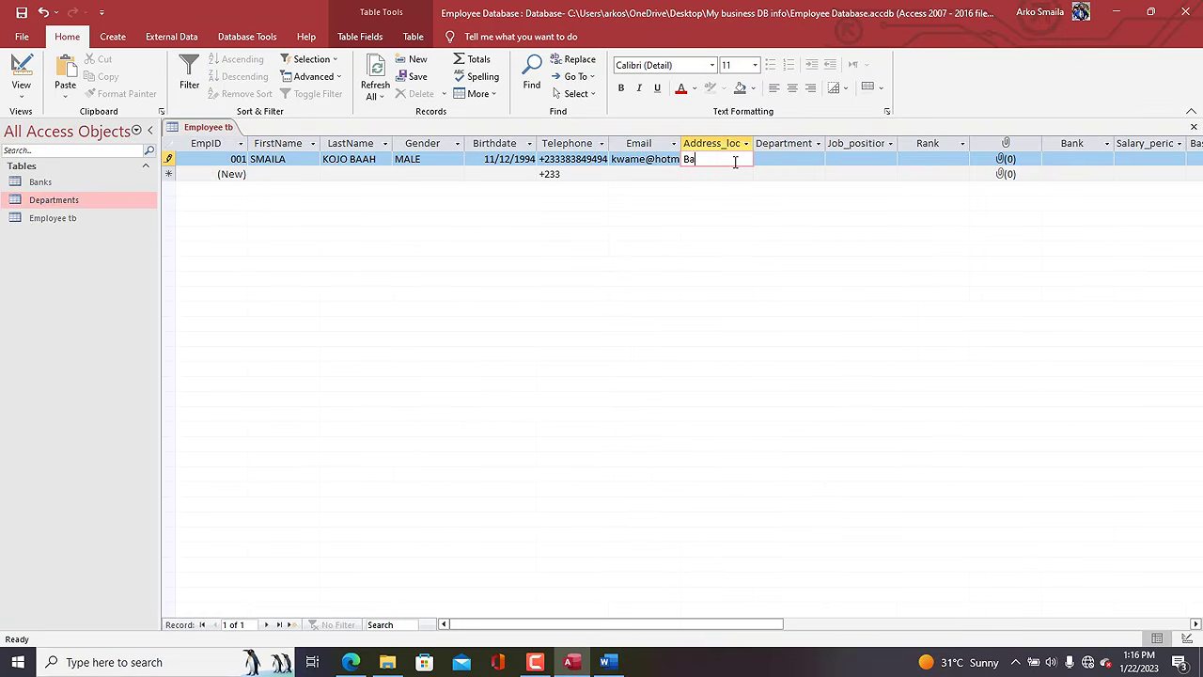
key("BackSpace")
key("BackSpace")
key("BackSpace")
type("jiase")
key("Tab")
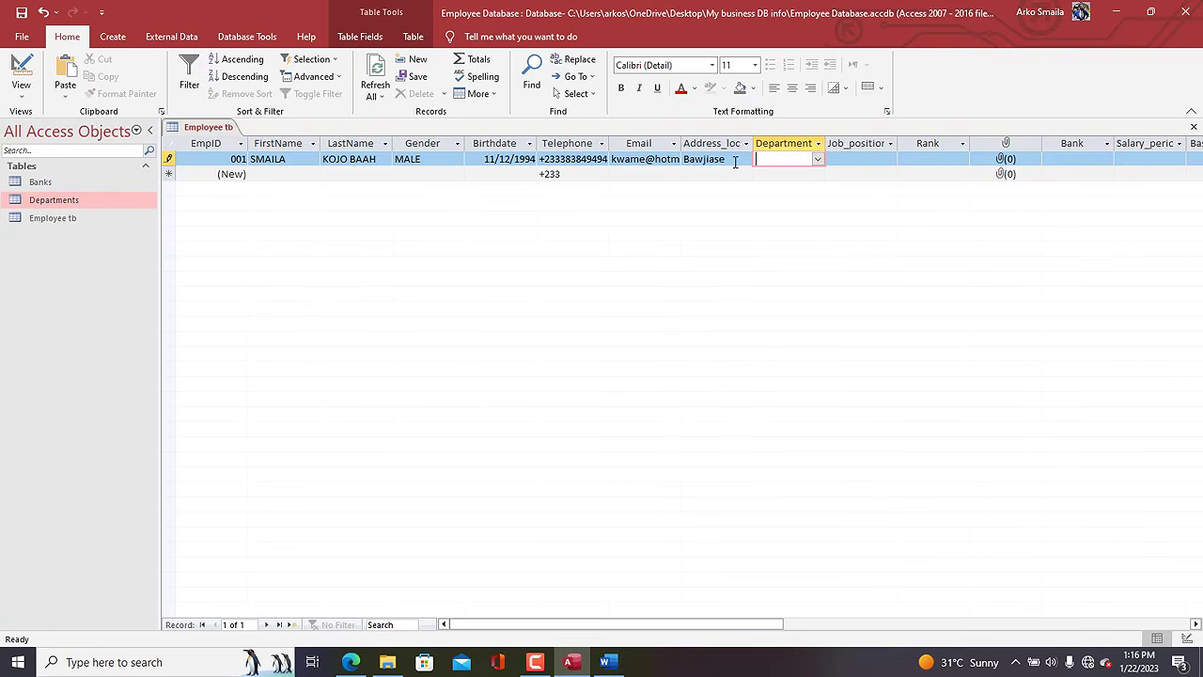
Set department I.T and job position DATABASE ADMINISTRATOR, widening the Job_position column.
left_click(818, 159)
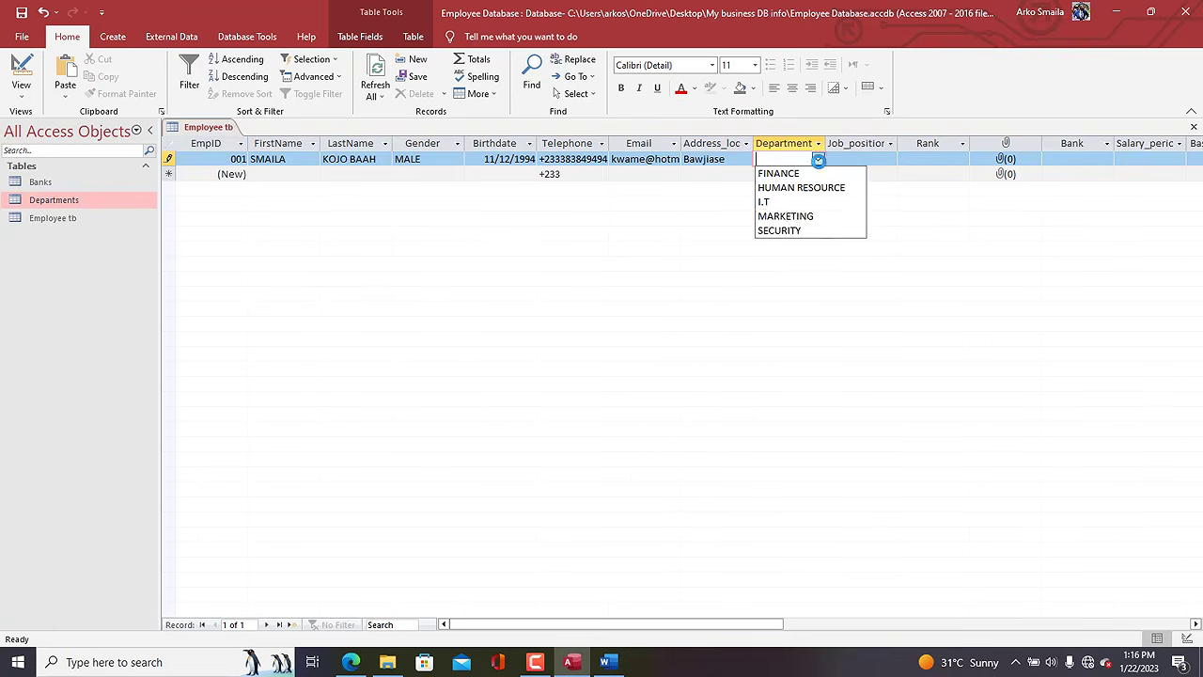
left_click(771, 201)
left_click(883, 158)
left_click(888, 159)
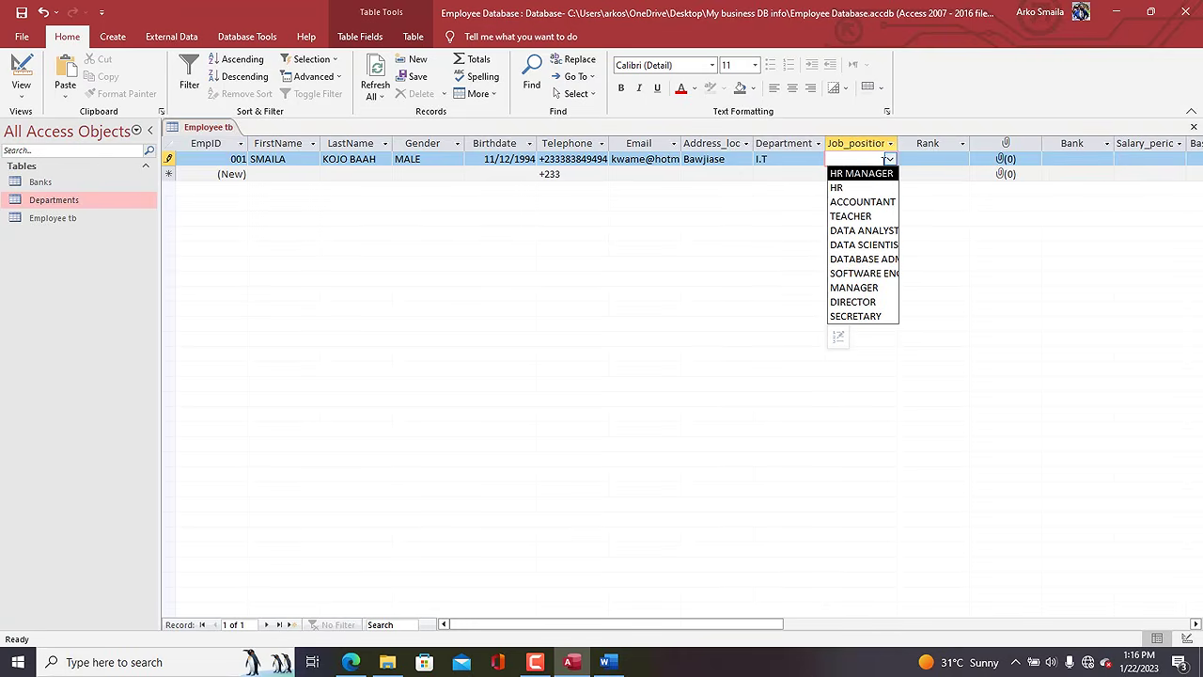
left_click_drag(899, 143, 940, 141)
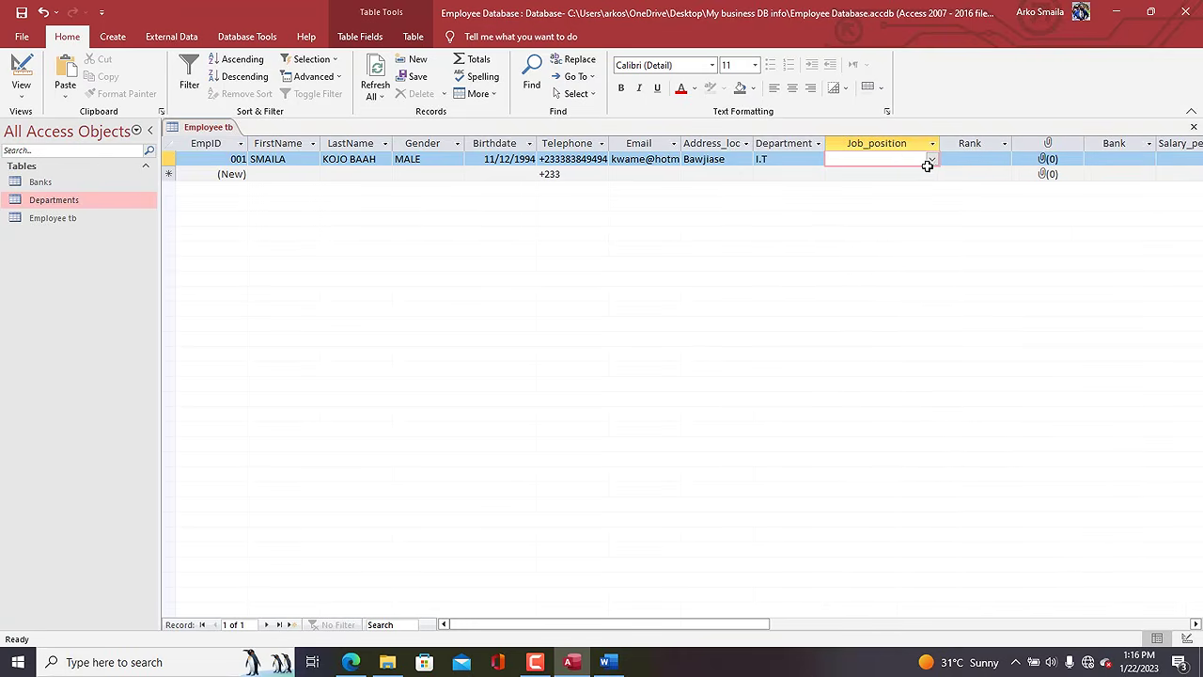
left_click(932, 159)
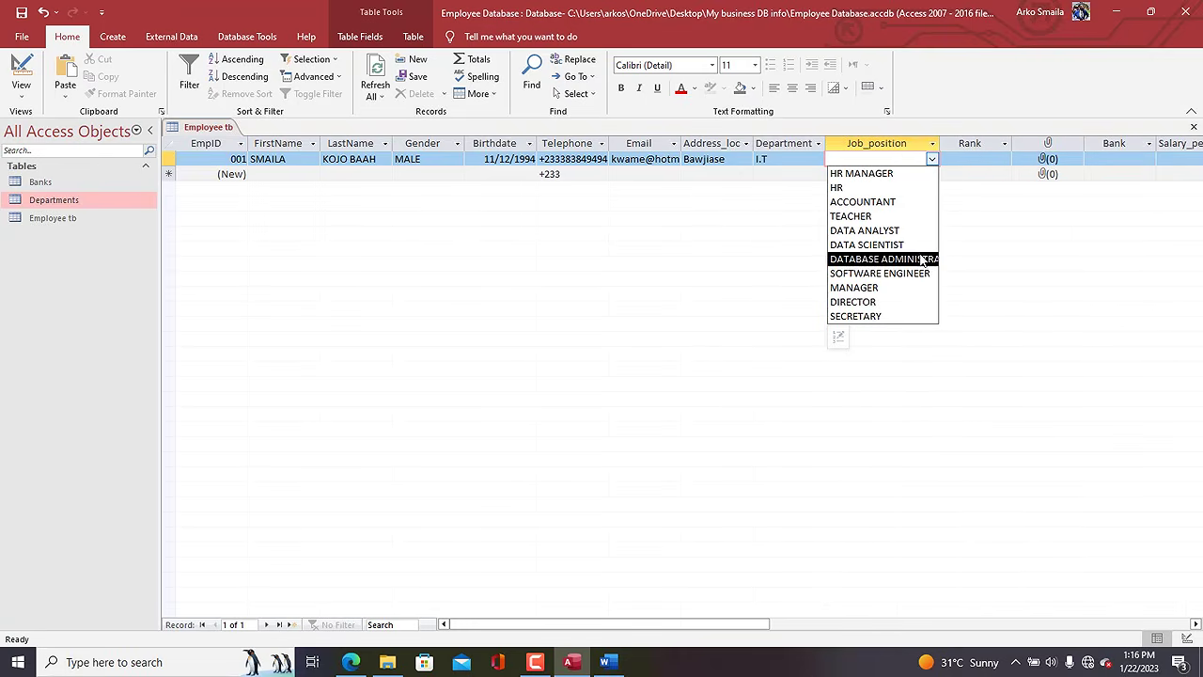
left_click(921, 258)
Set the rank to SENIOR and the bank to UBA, KNUST.
left_click(1001, 160)
left_click(1004, 161)
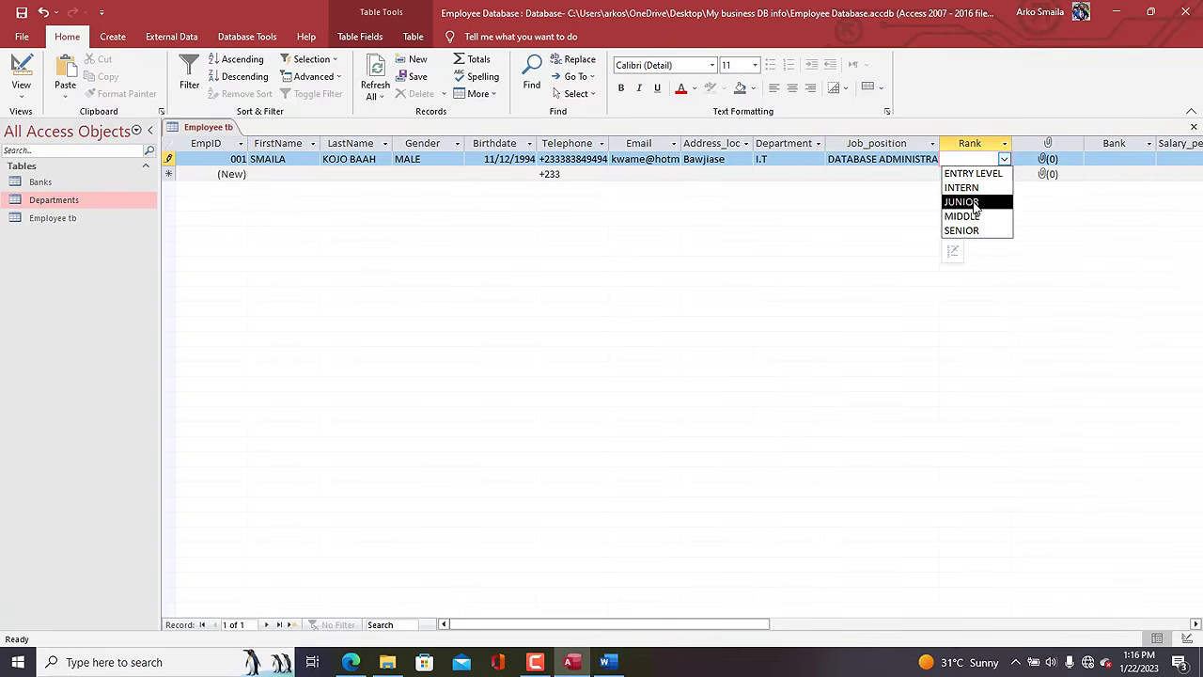
left_click(974, 218)
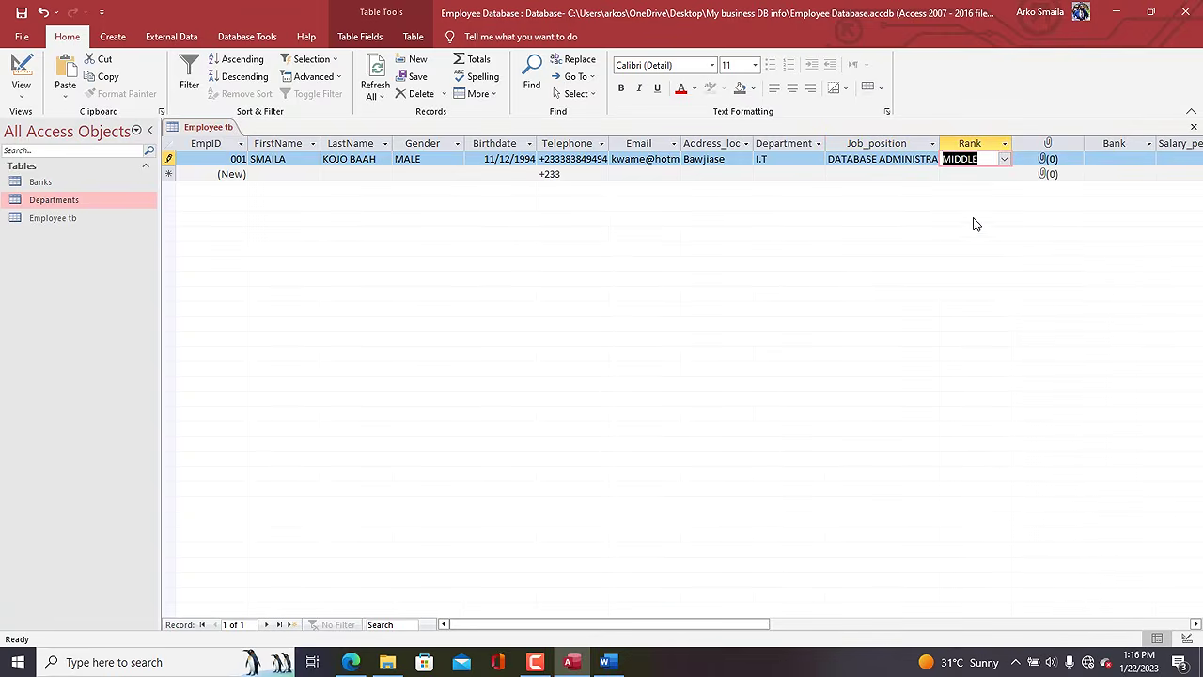
left_click(1004, 158)
left_click(971, 234)
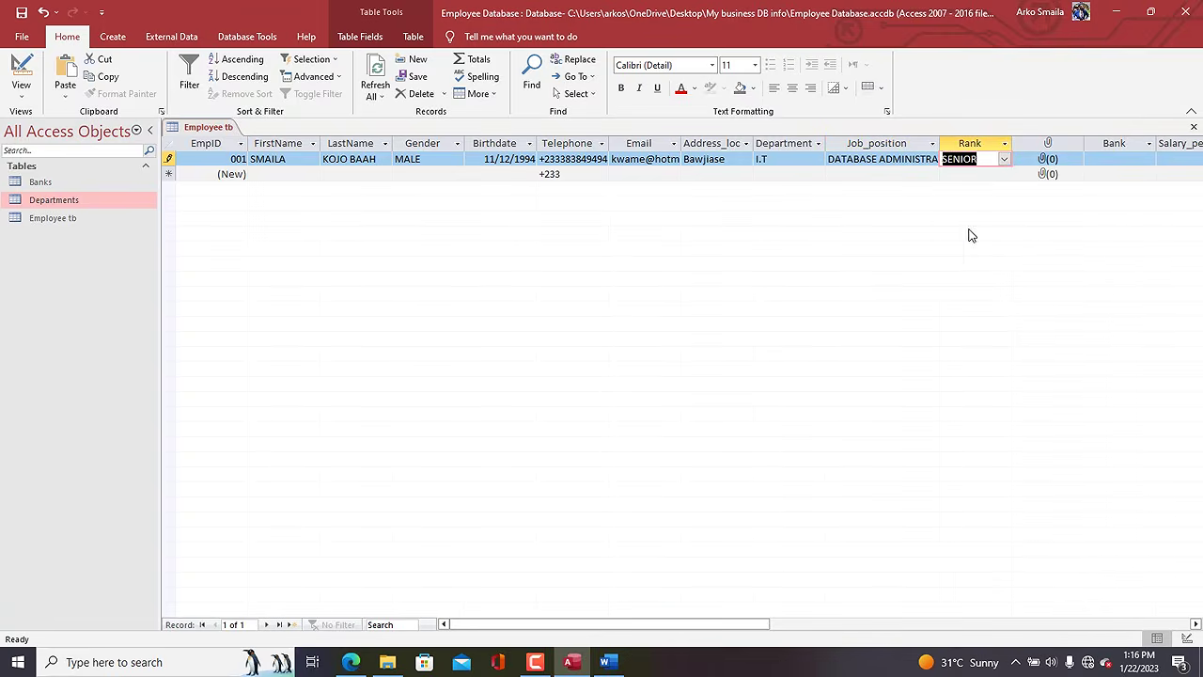
left_click(1103, 159)
left_click(1148, 158)
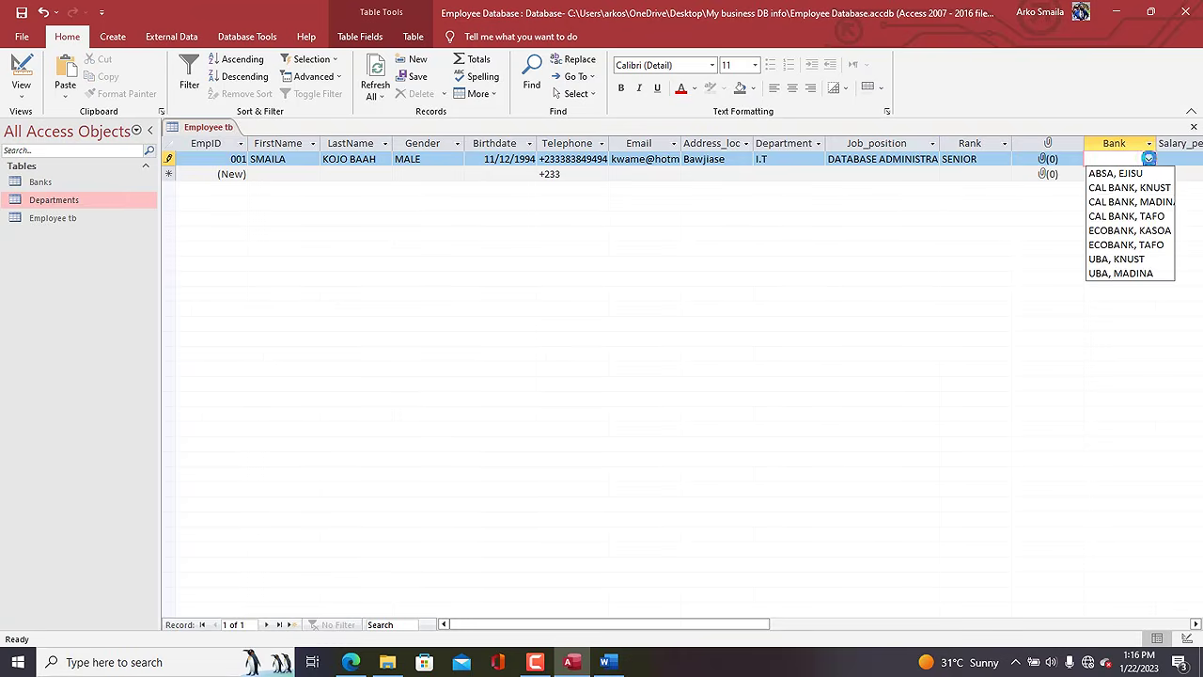
left_click(1117, 259)
Choose MONTHLY salary period, enter 30000 basic salary and allowances 300 and 500, saving the record.
left_click_drag(752, 624, 897, 624)
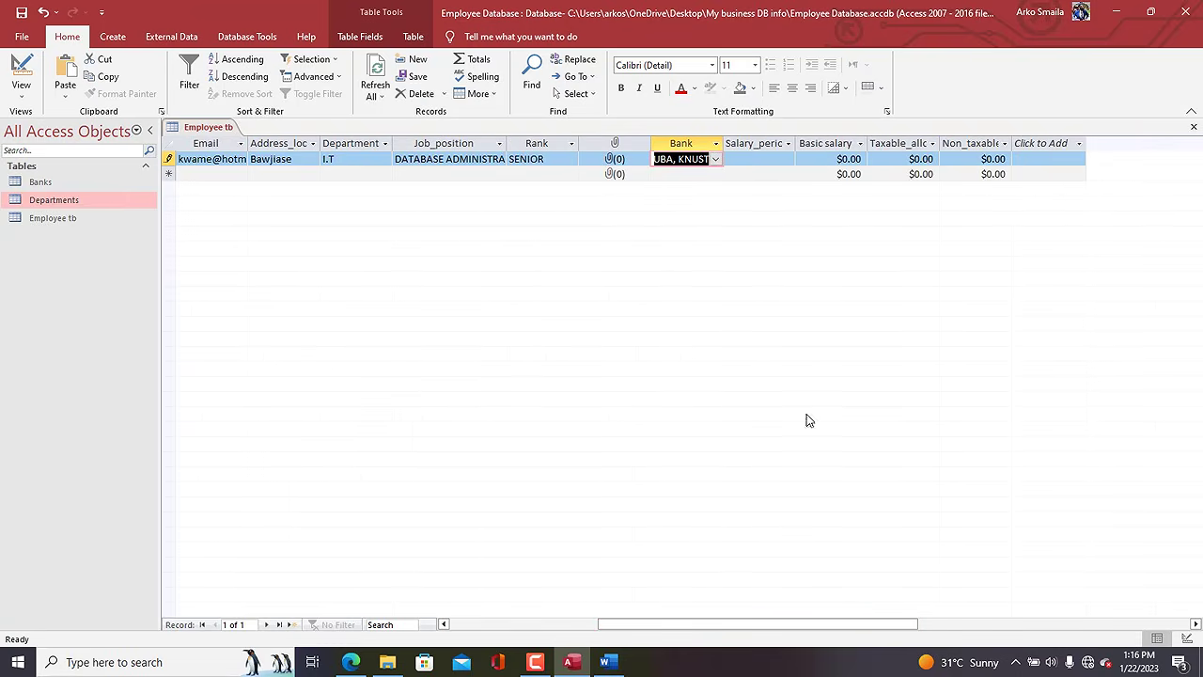
left_click(765, 160)
left_click(787, 159)
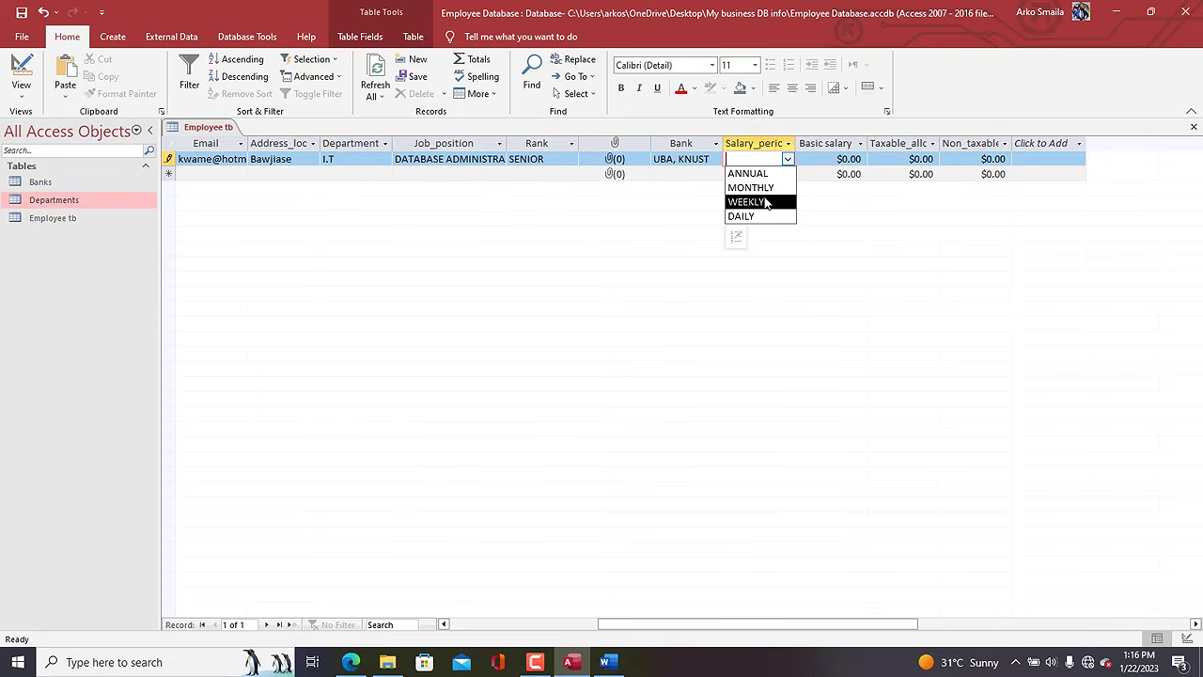
left_click(757, 188)
key("Tab")
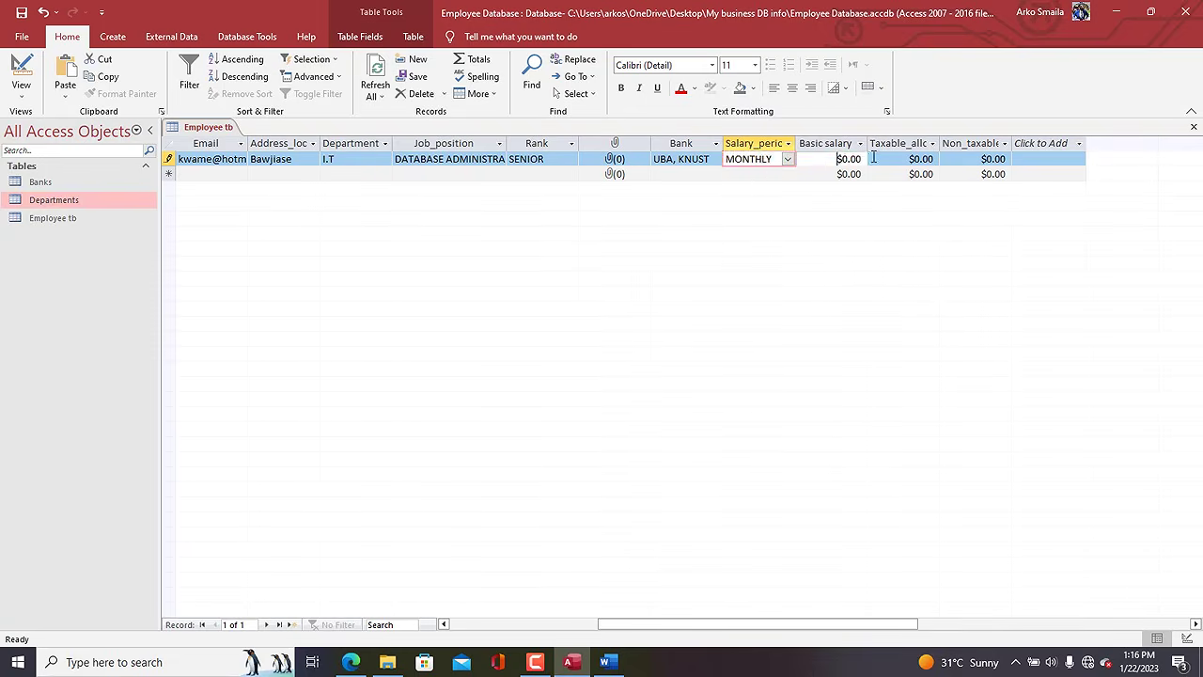
type("30000")
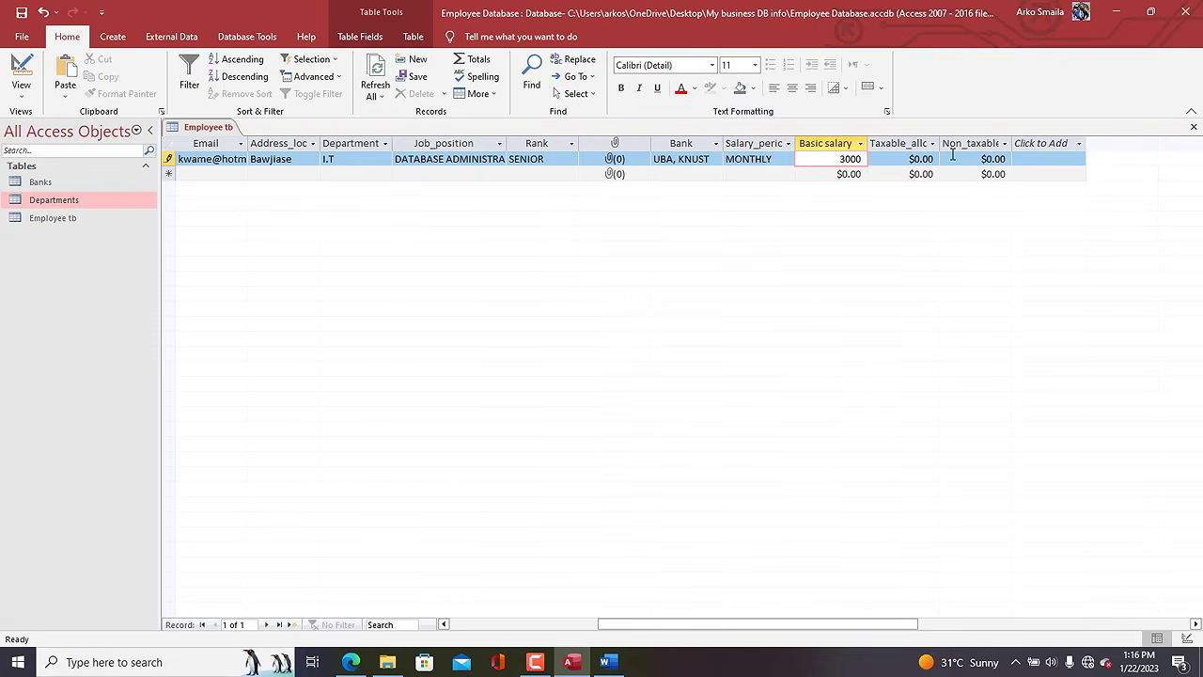
key("Tab")
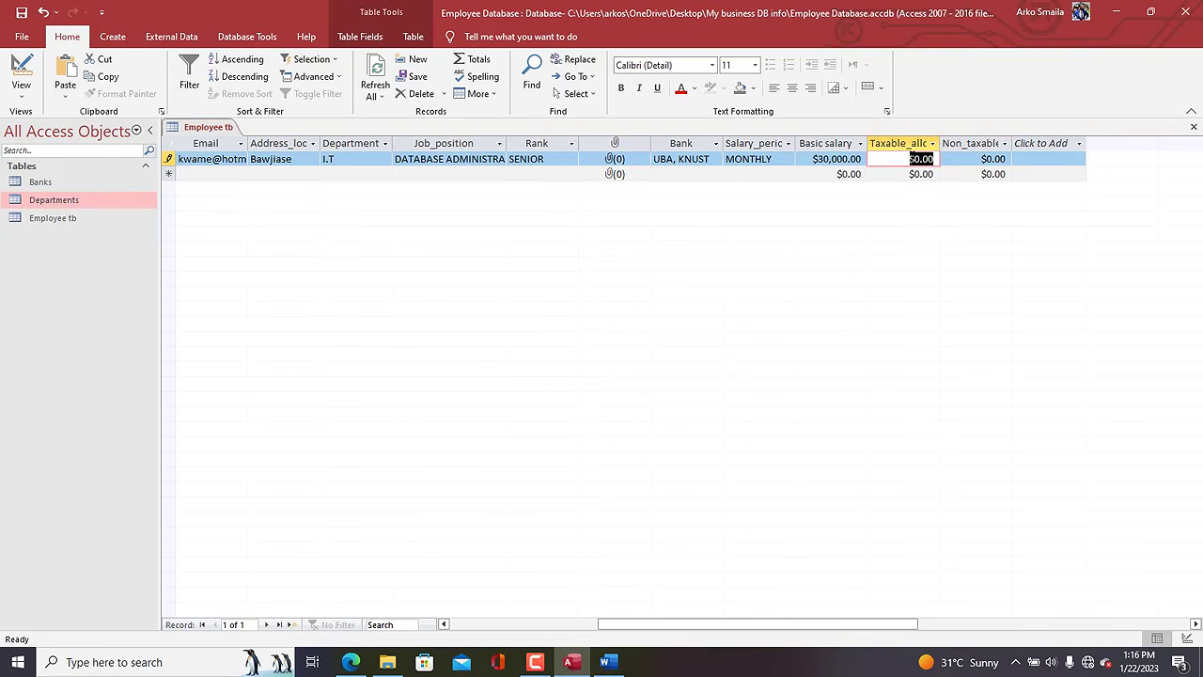
type("300")
key("Tab")
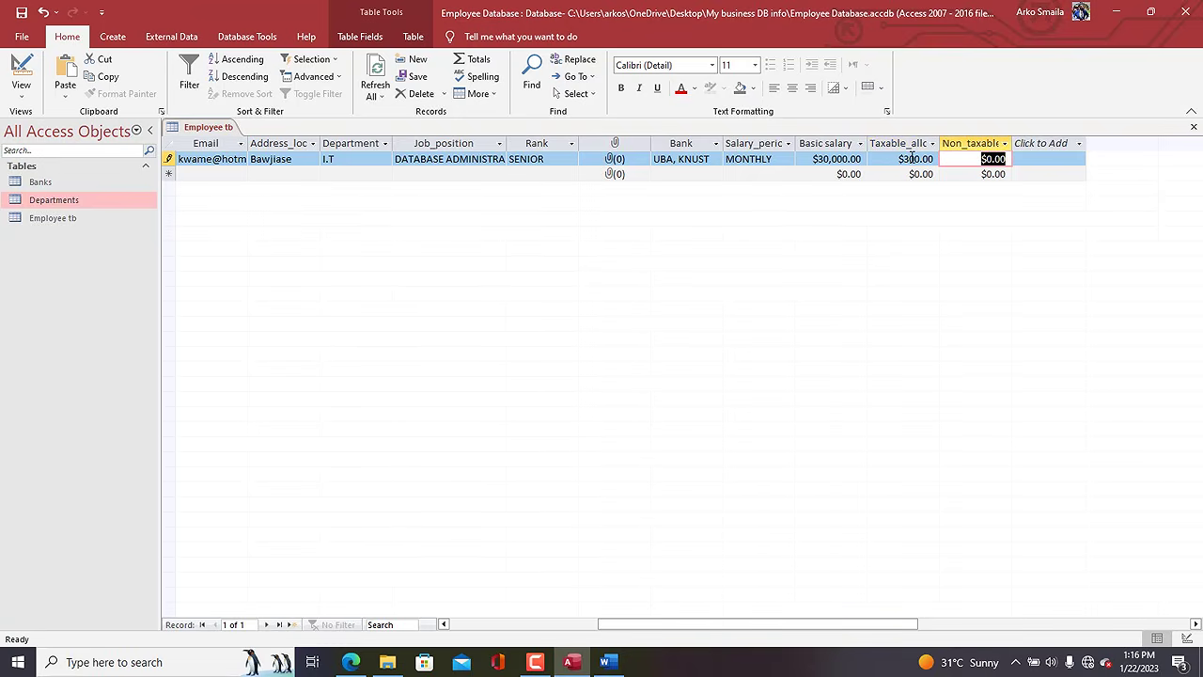
type("500")
key("Tab")
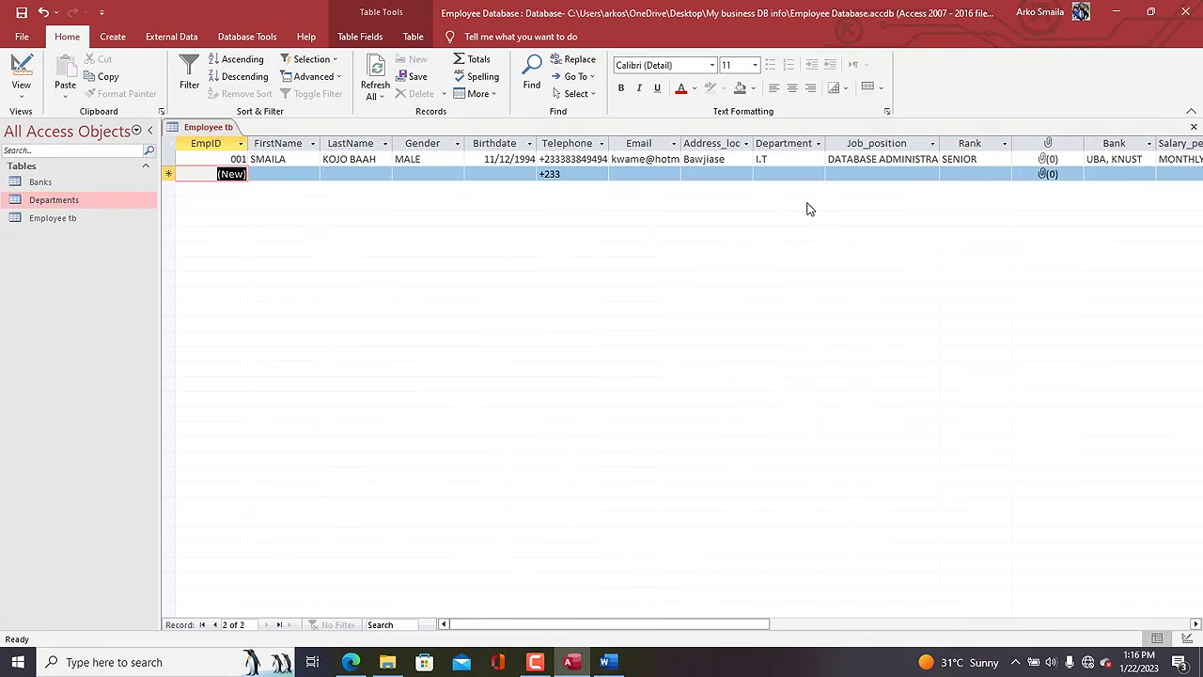
Enter the second employee's first and last name, FEMALE gender and birthdate.
left_click(291, 174)
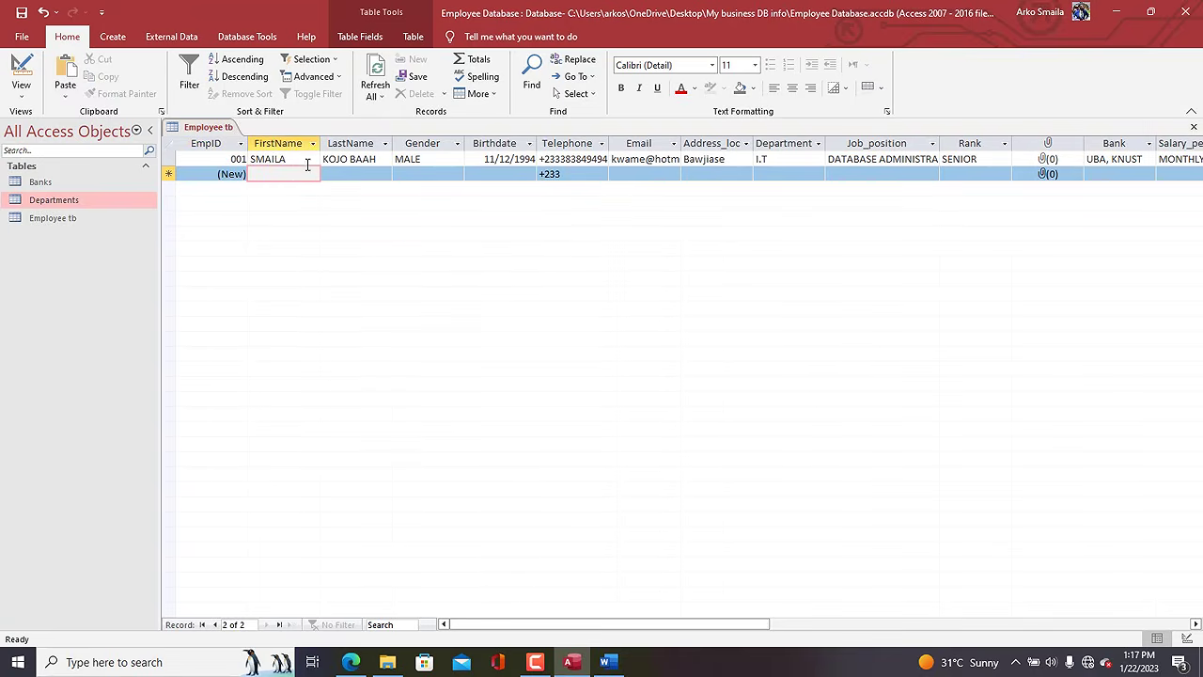
key("Caps_Lock")
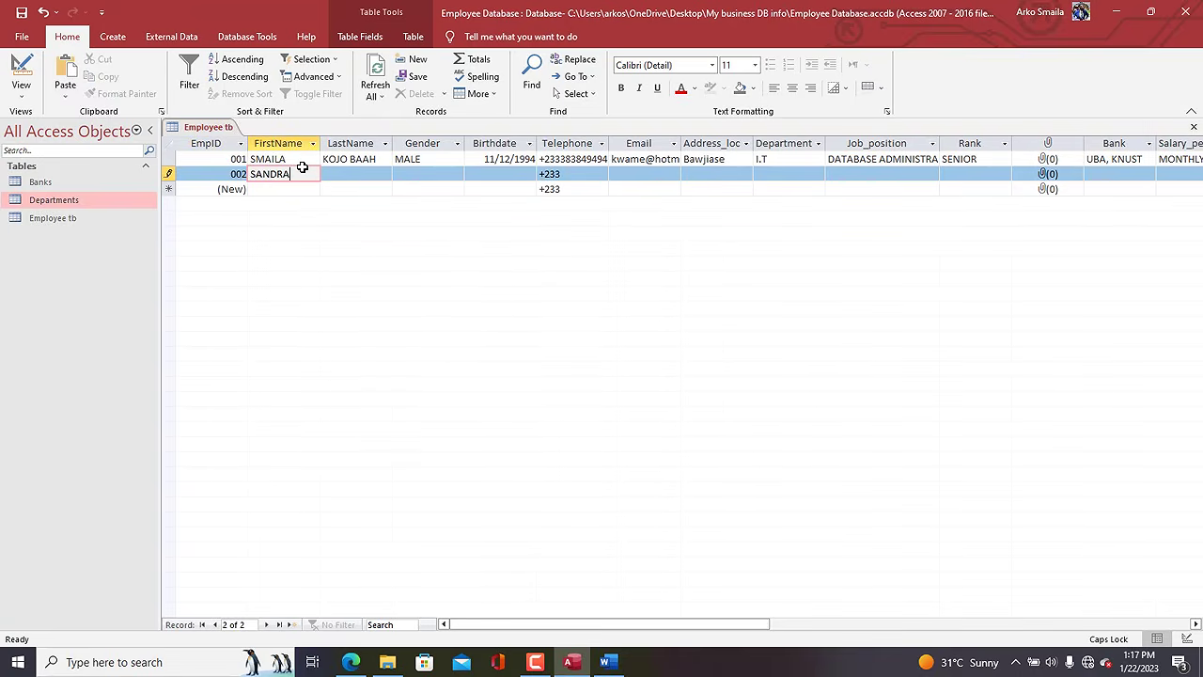
key("Tab")
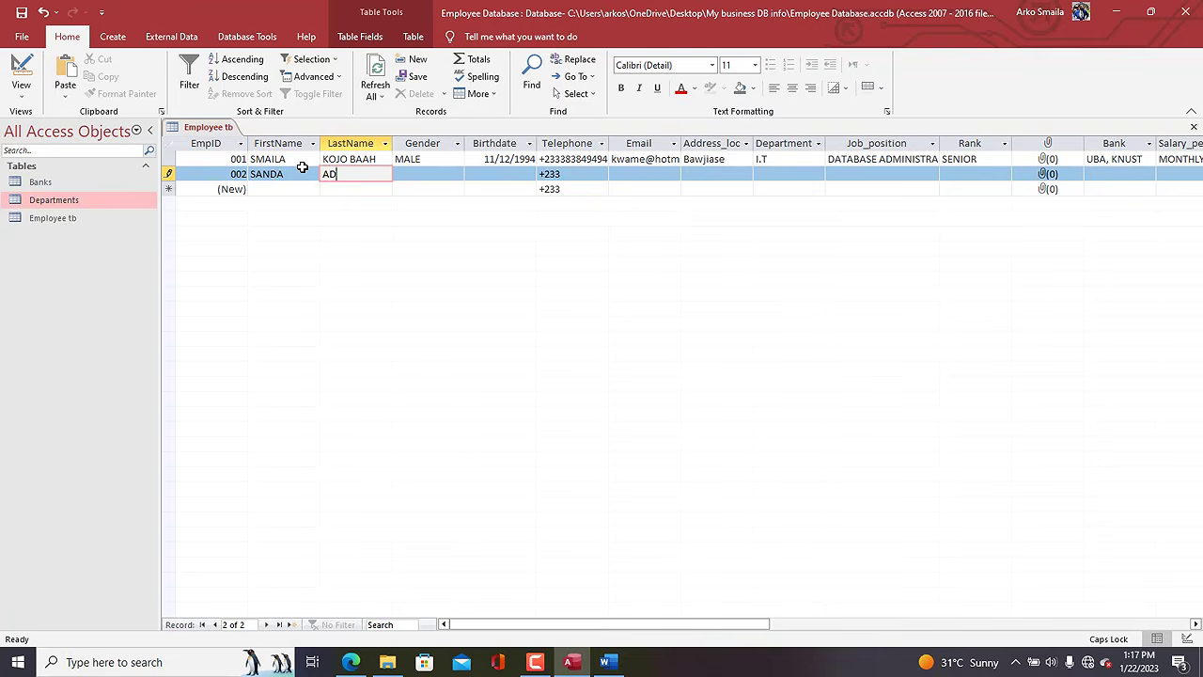
key("Tab")
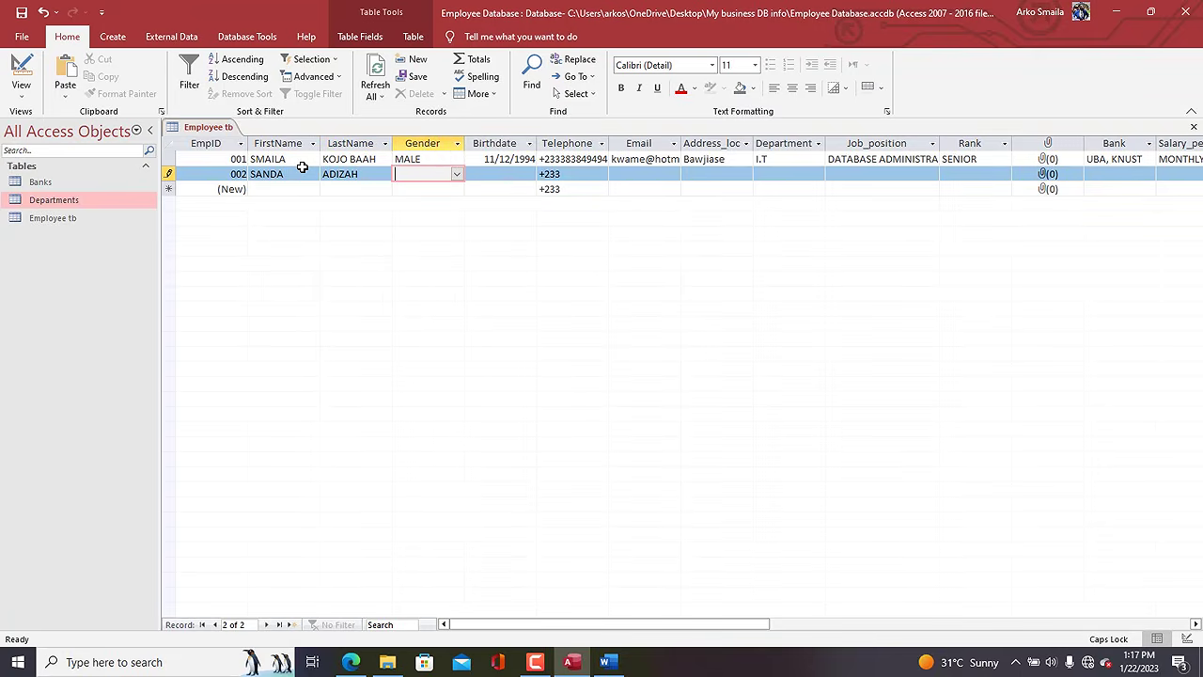
type("FEMALE")
key("Tab")
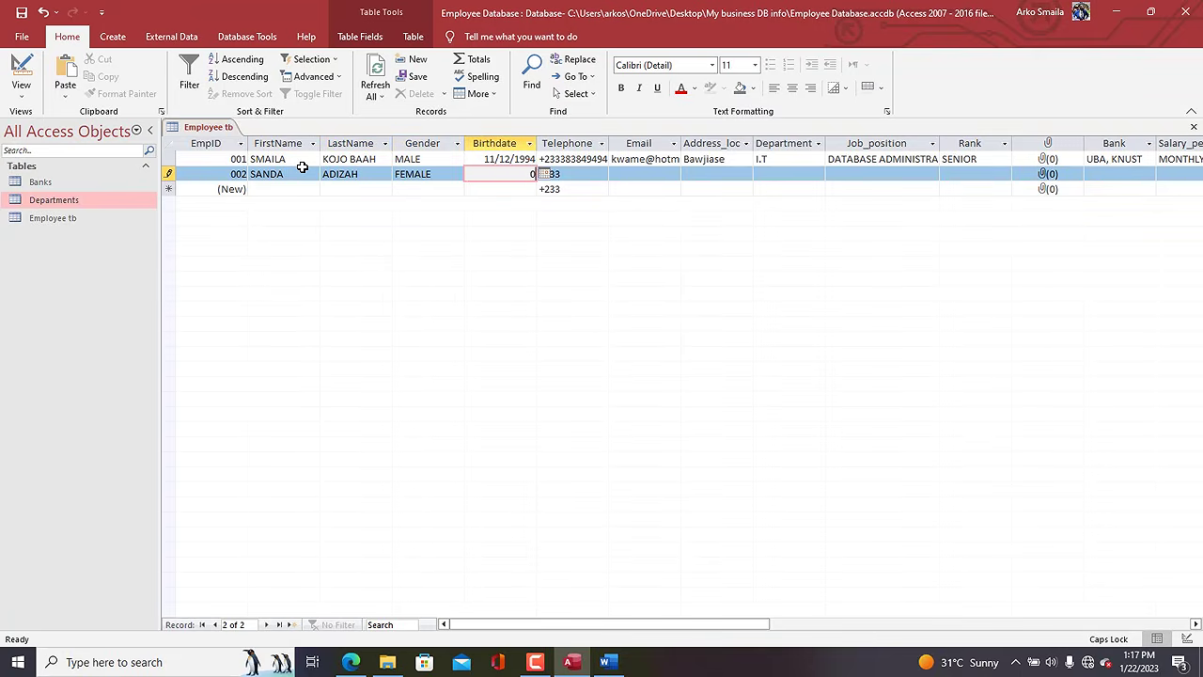
type("01-JAN-0")
key("Tab")
key("Tab")
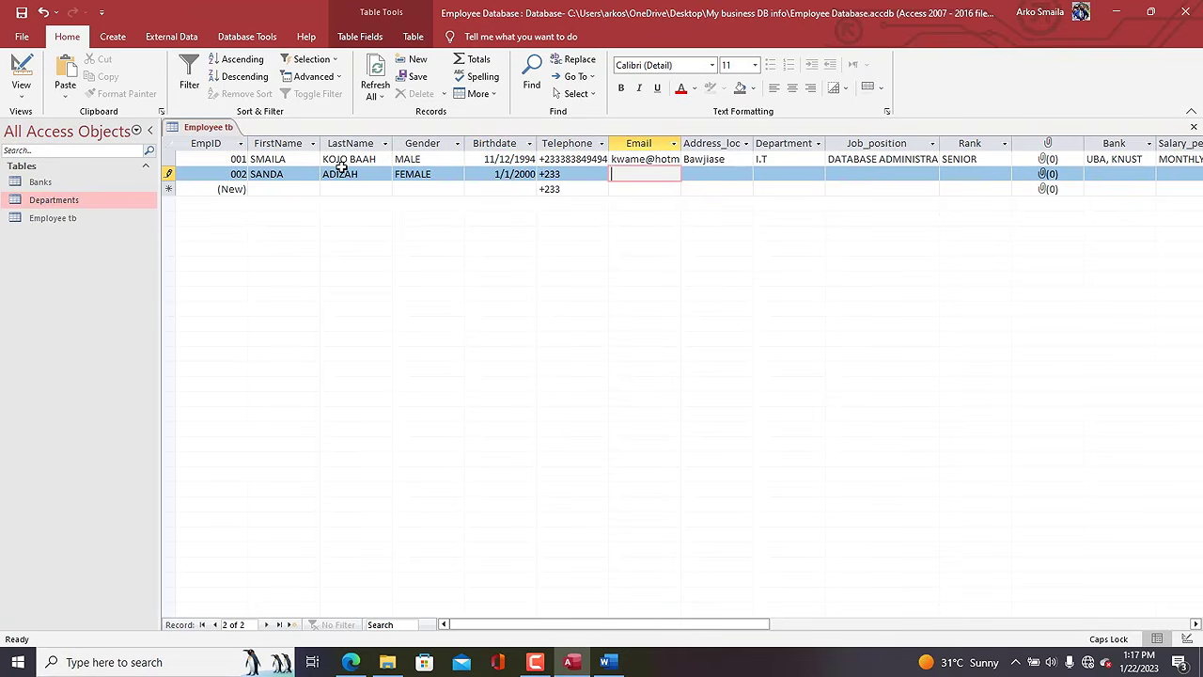
Fill in employee 002's telephone number, e-mail and address, dismissing a driver-updater advert.
left_click(571, 175)
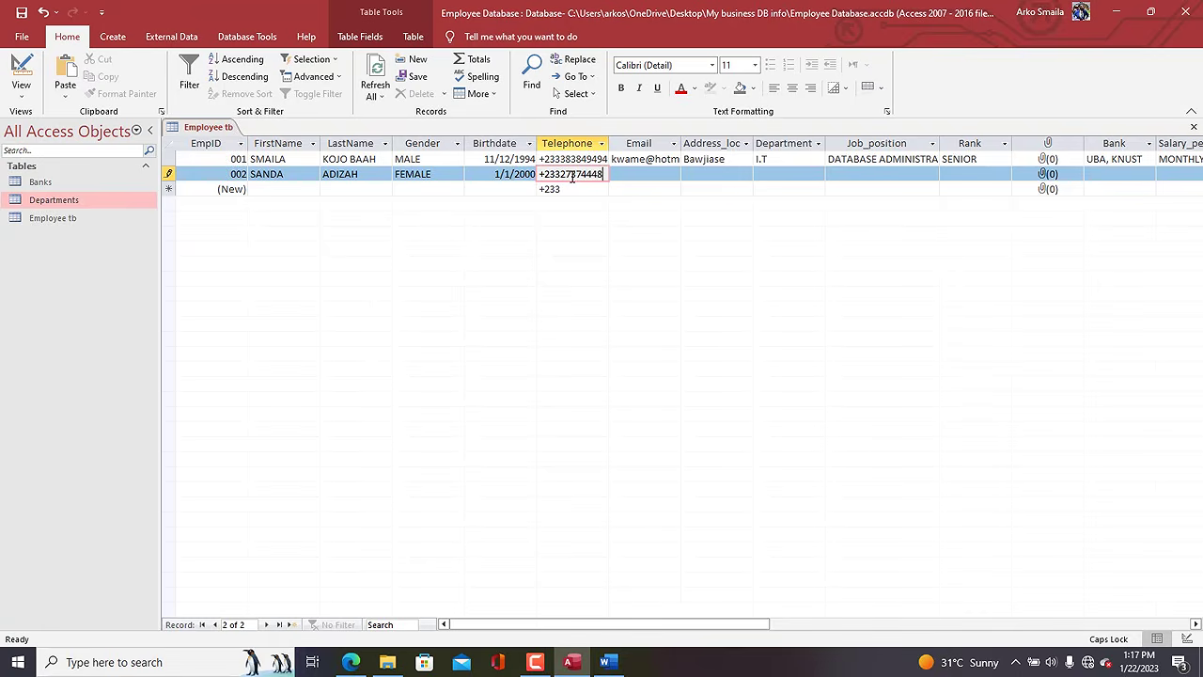
key("Tab")
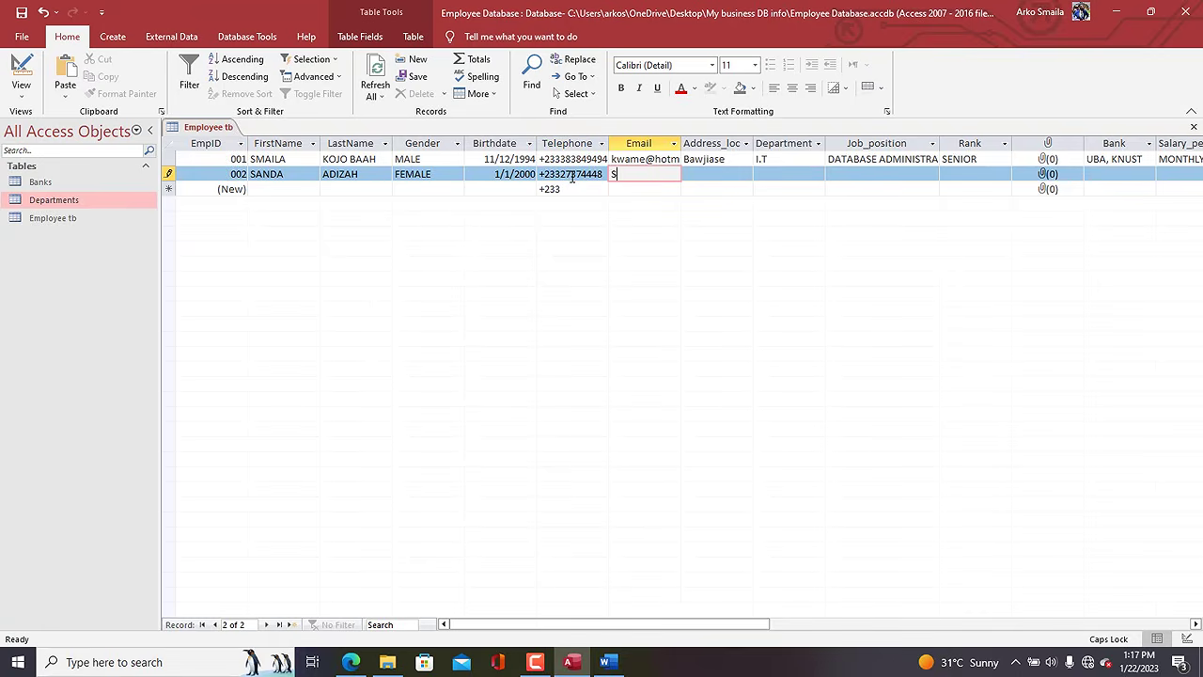
key("Caps_Lock")
key("Tab")
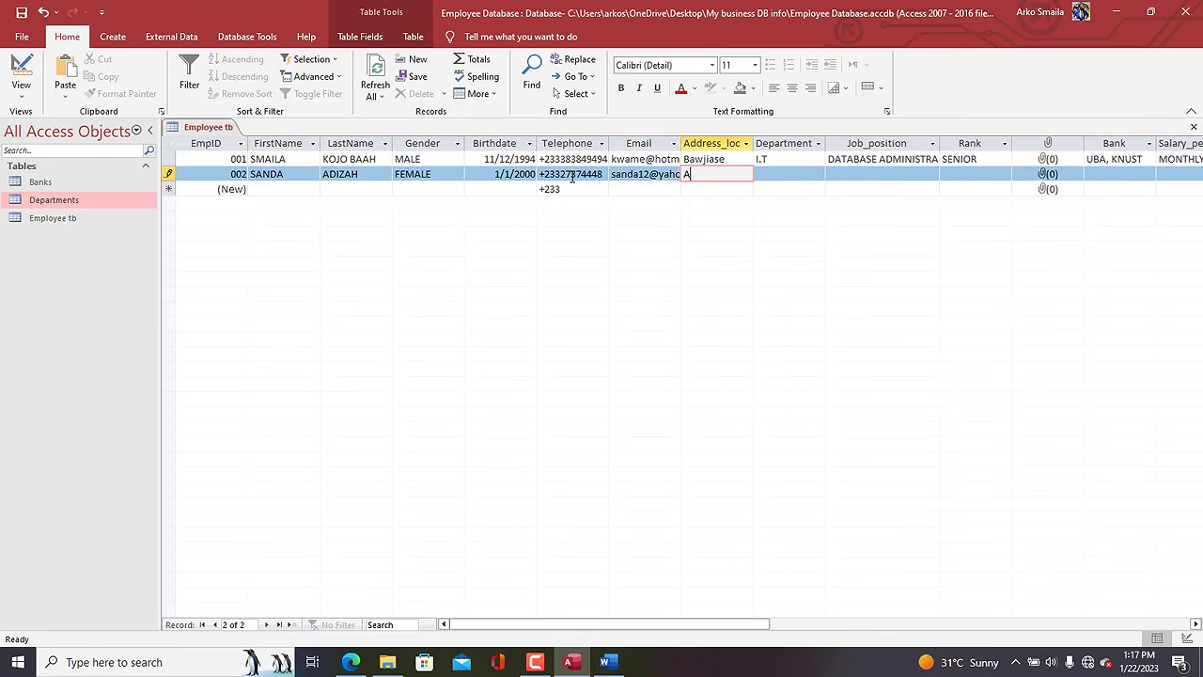
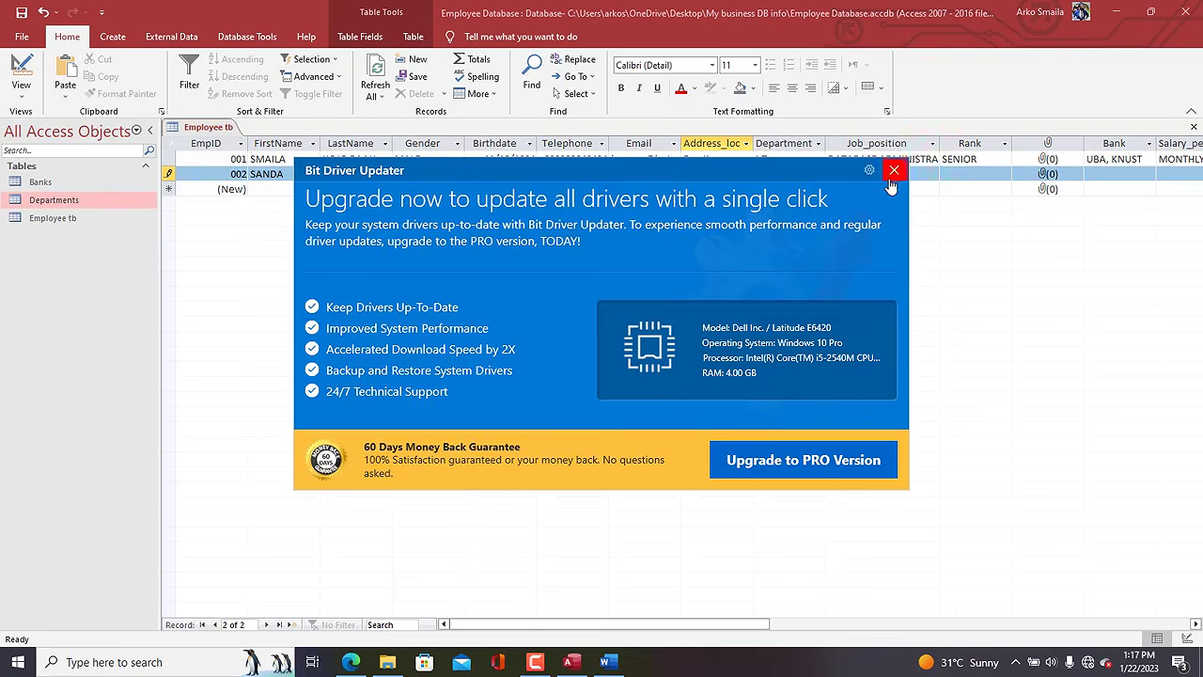
left_click(893, 167)
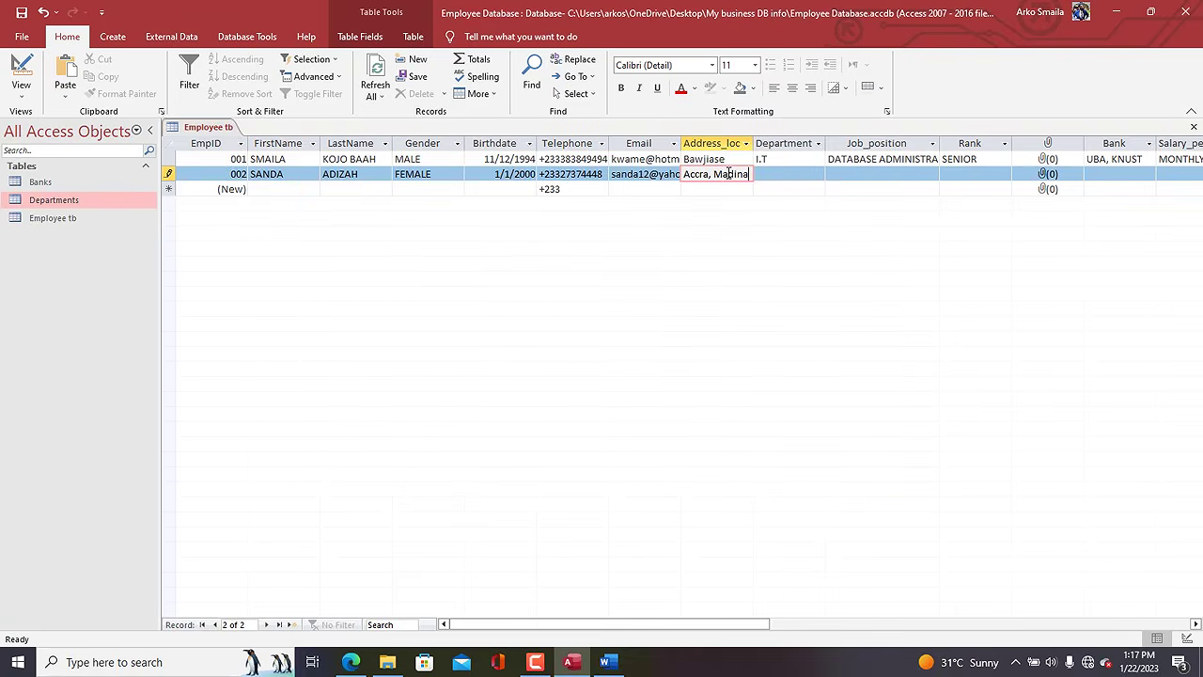
key("Tab")
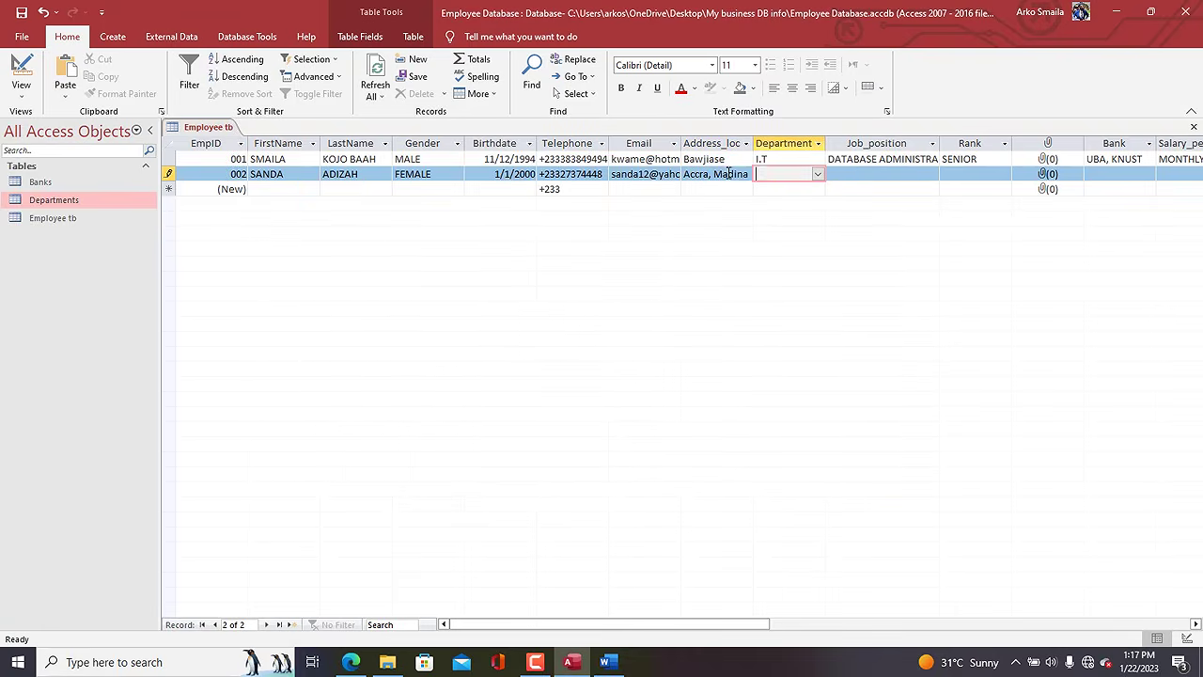
Set department HUMAN RESOURCE, job position HR MANAGER and rank SENIOR.
left_click(818, 175)
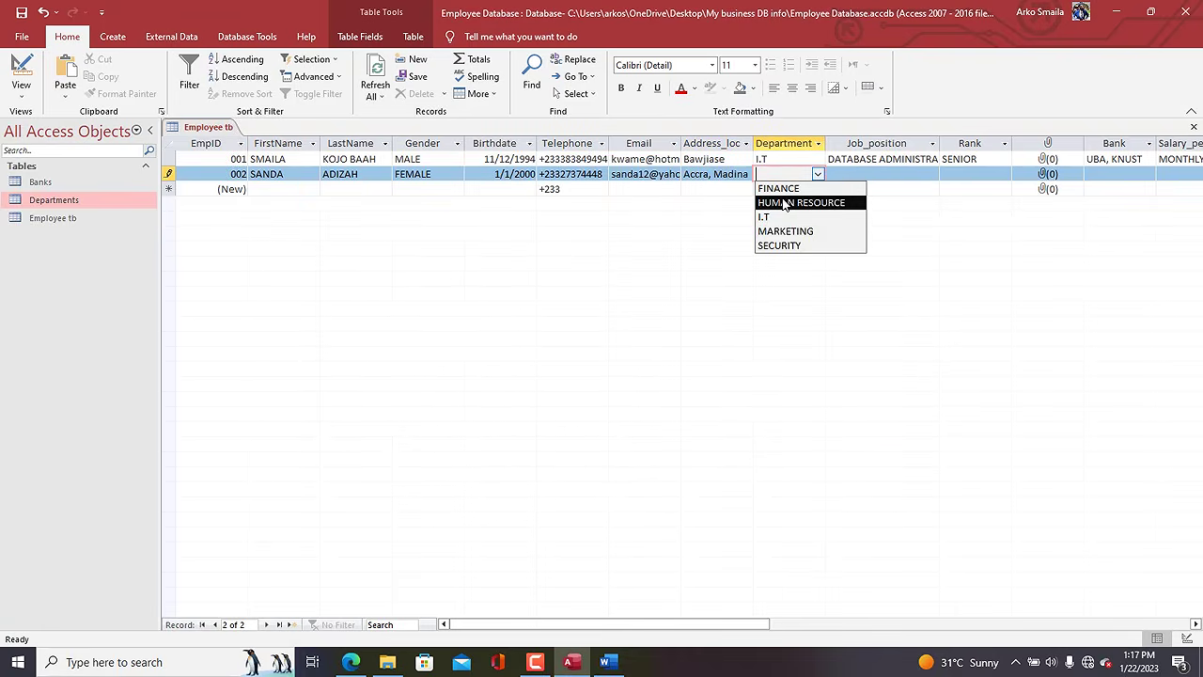
left_click(785, 204)
left_click(893, 175)
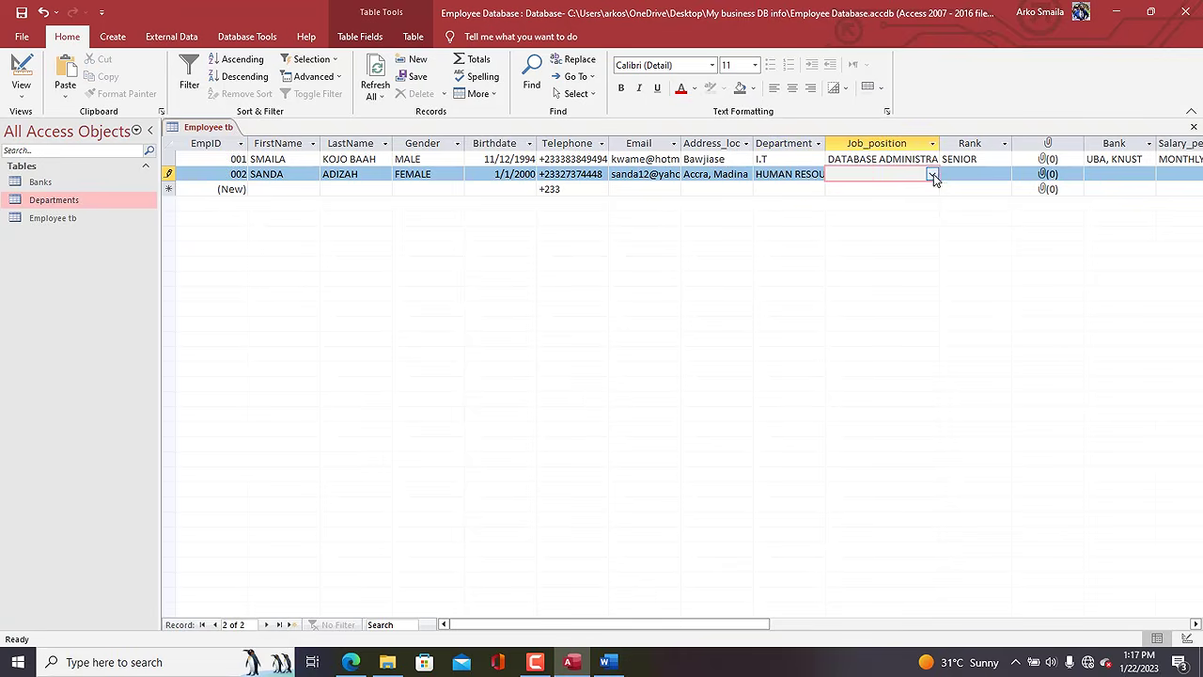
left_click(932, 176)
left_click(893, 191)
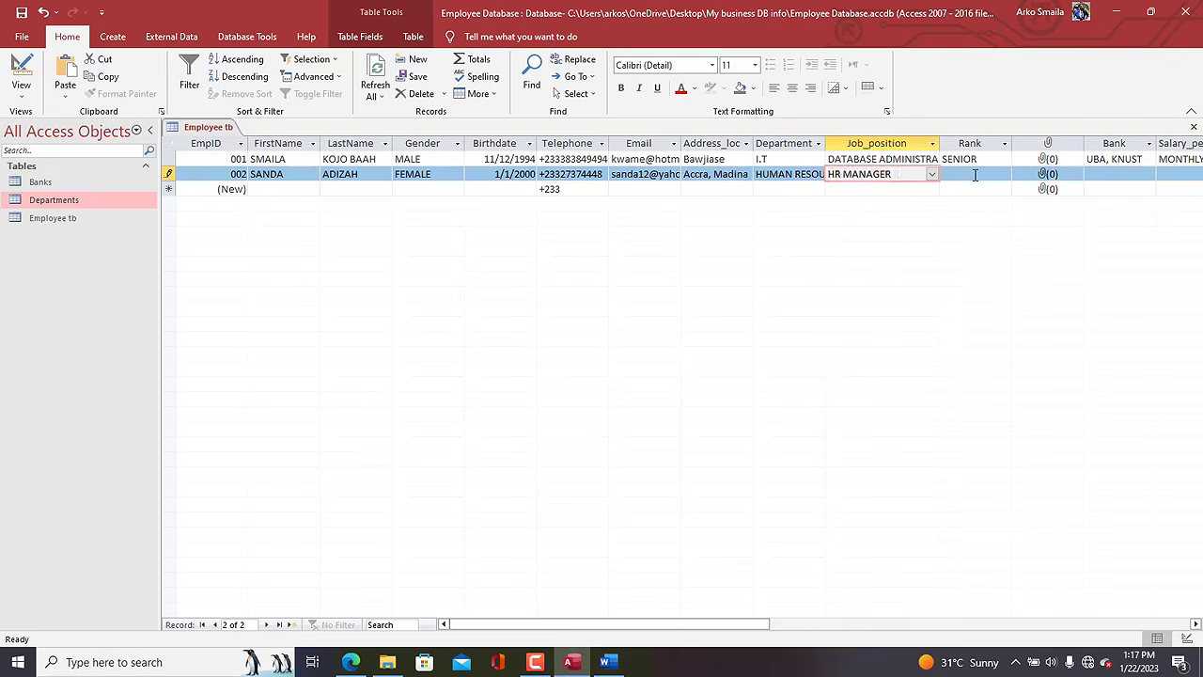
left_click(975, 176)
left_click(1004, 174)
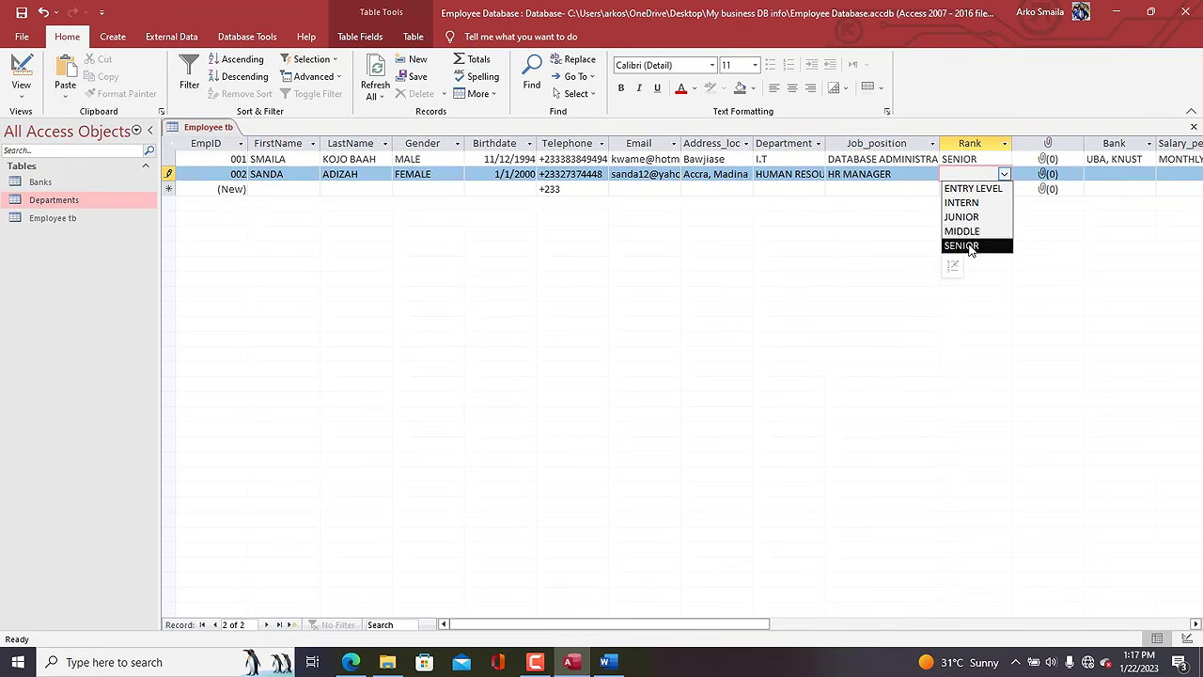
left_click(968, 246)
Choose bank CAL BANK, KNUST, MONTHLY period, 120,000 basic salary and 400 allowance, saving the row.
left_click(1097, 175)
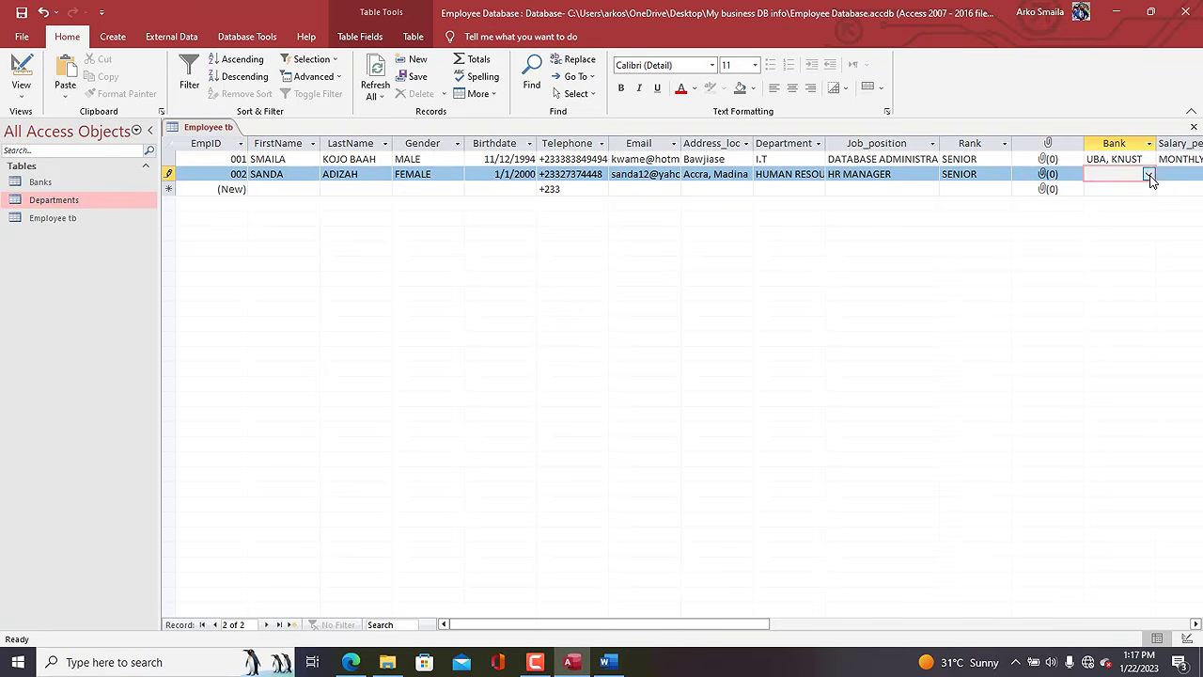
left_click(1148, 174)
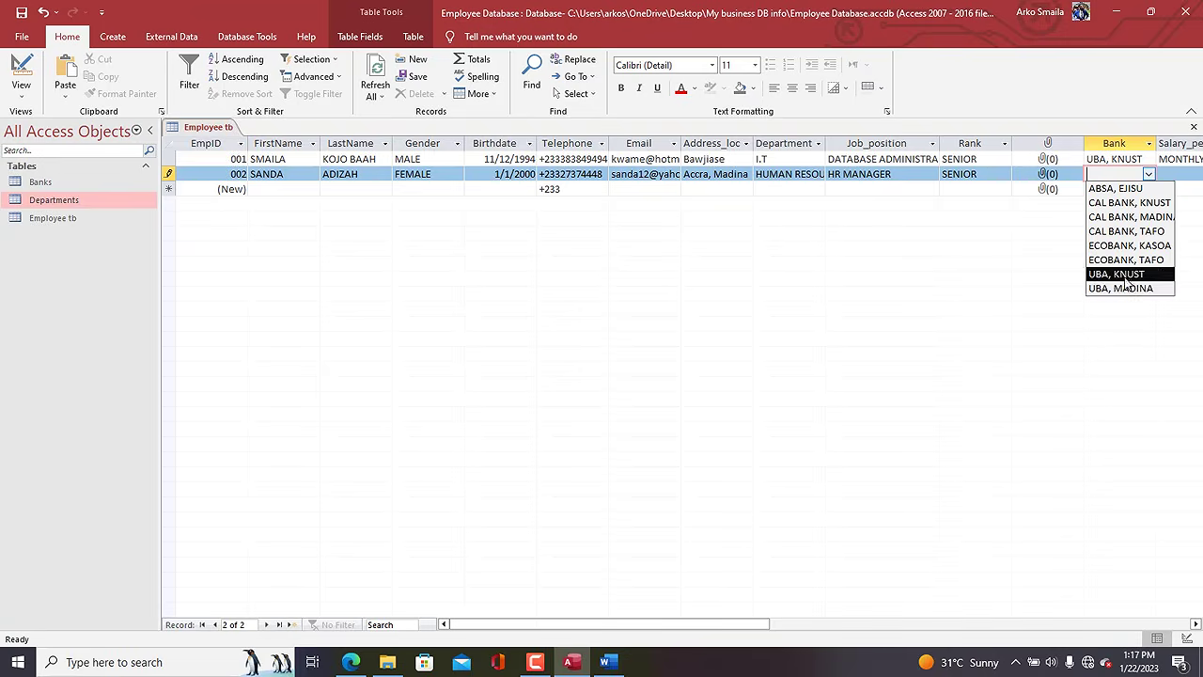
left_click(1128, 202)
left_click(1182, 172)
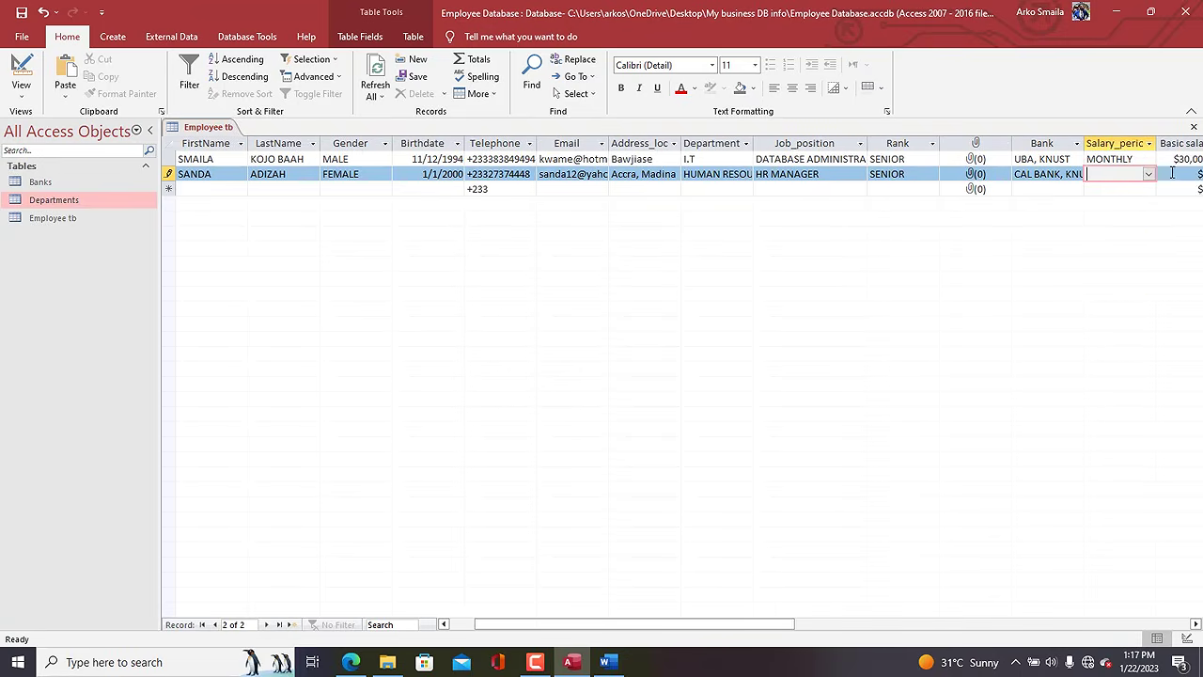
left_click(1148, 174)
left_click(1133, 202)
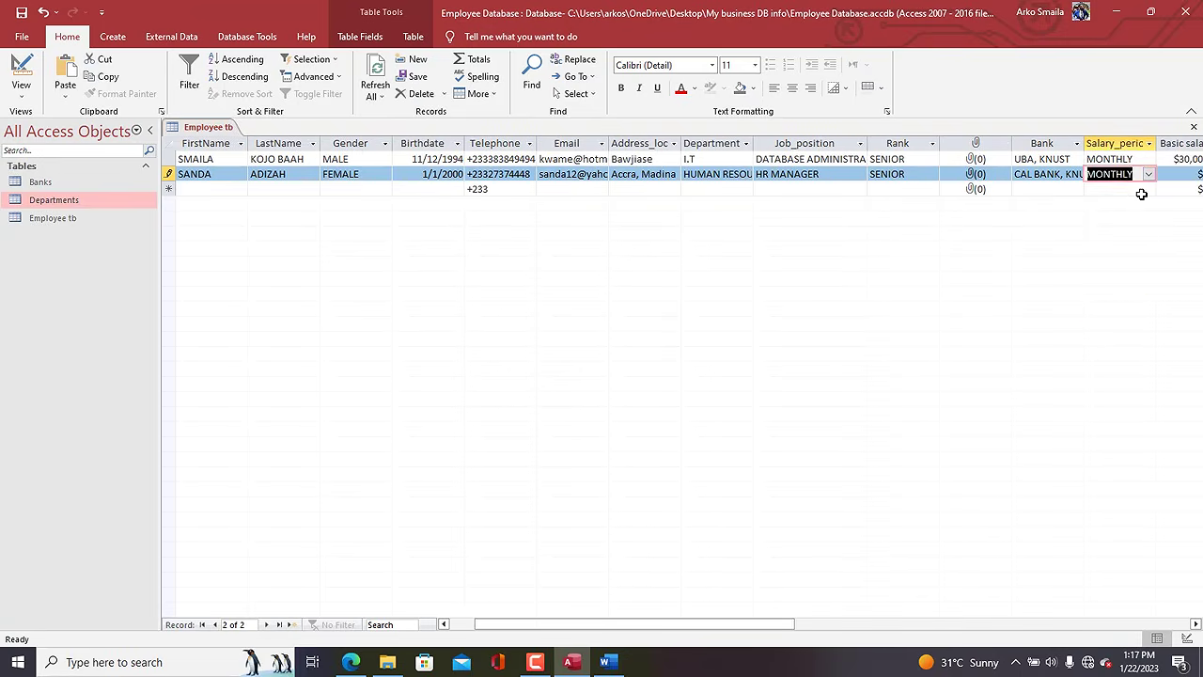
key("Tab")
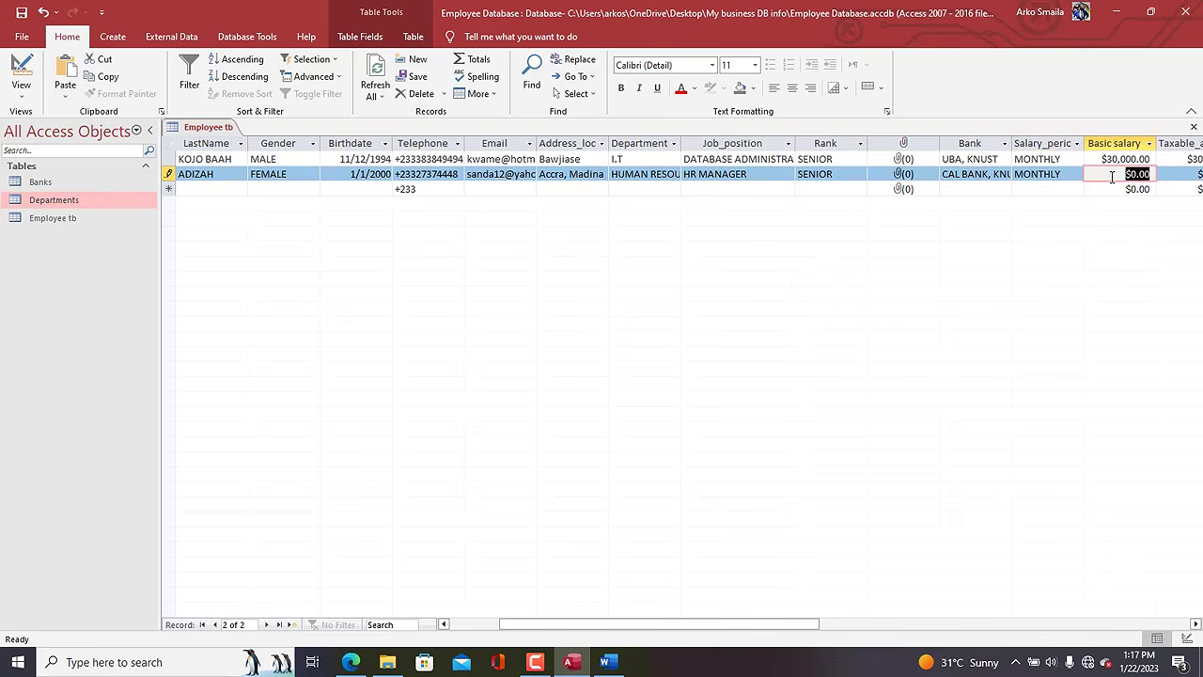
type("120")
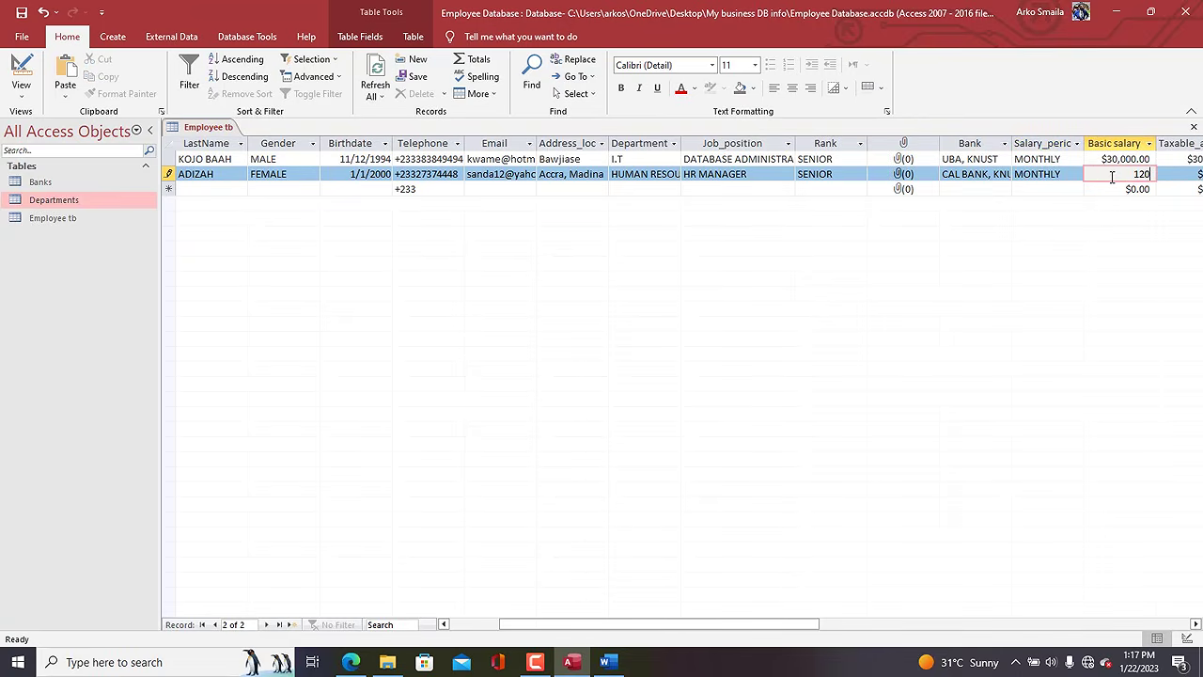
type(",000")
key("Tab")
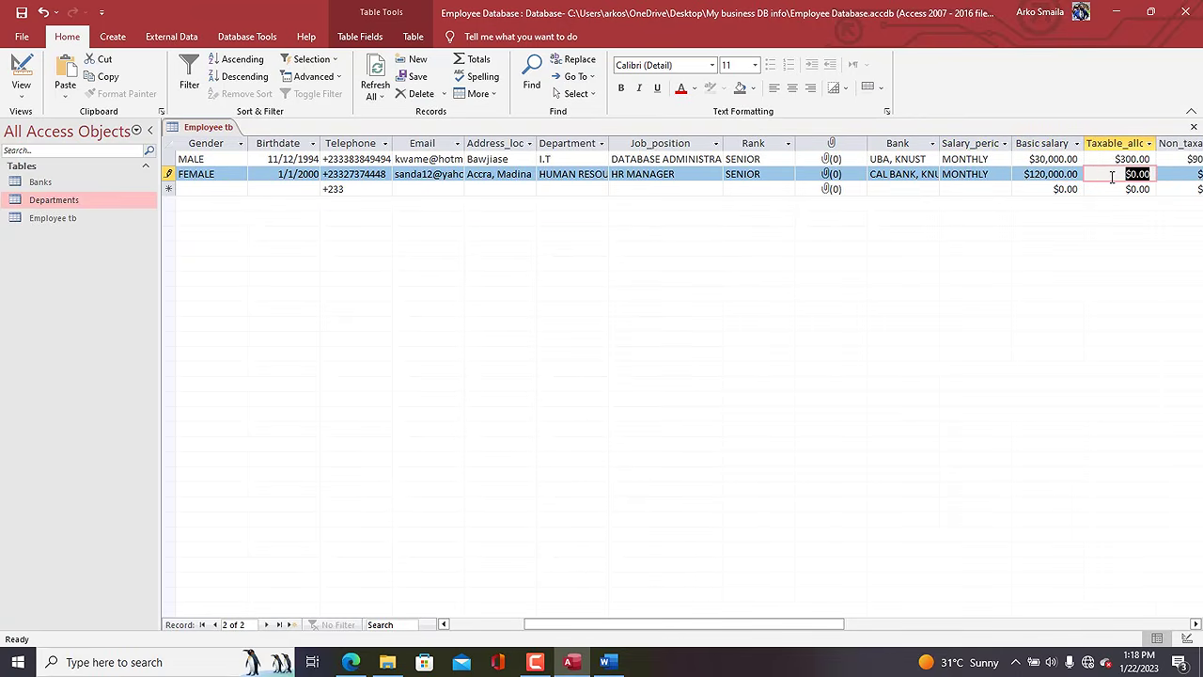
type("400")
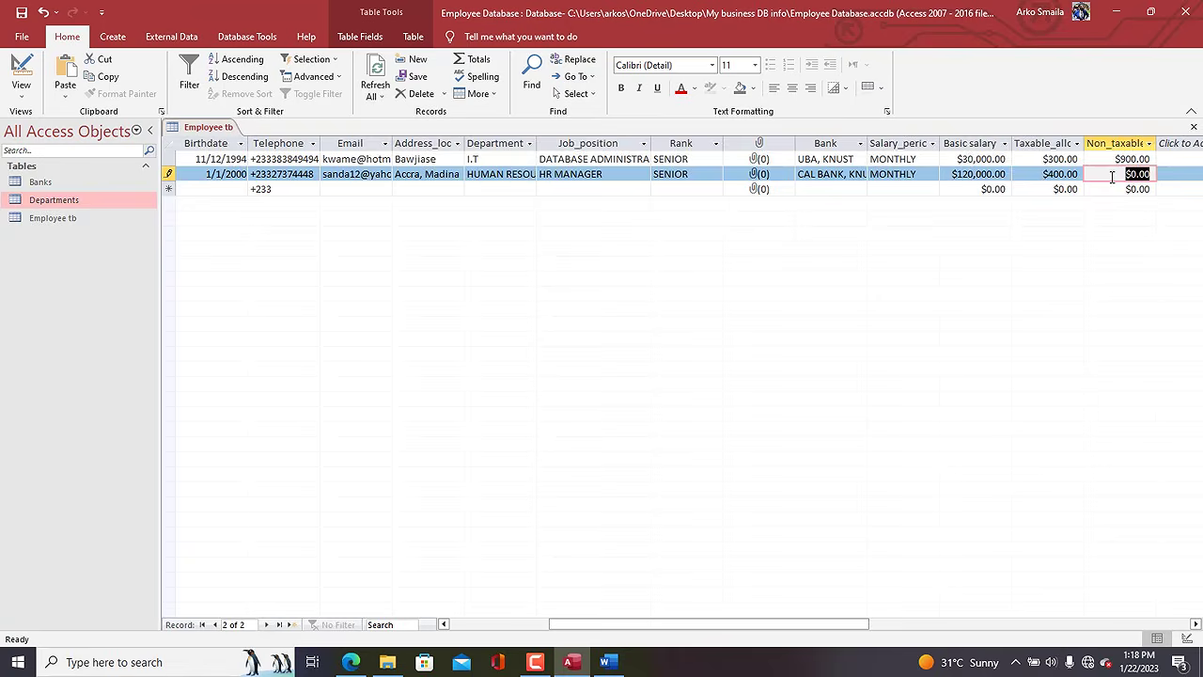
key("Tab")
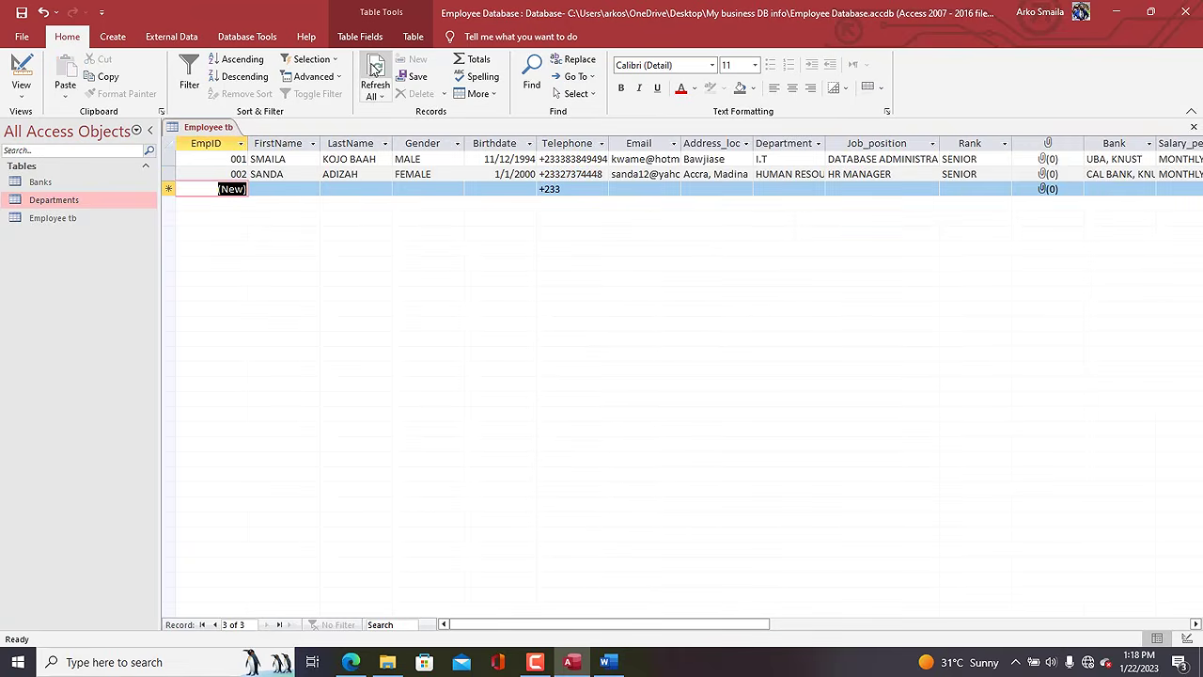
Refresh the Employee tb datasheet, select record 002, and show the Create ribbon.
left_click(374, 67)
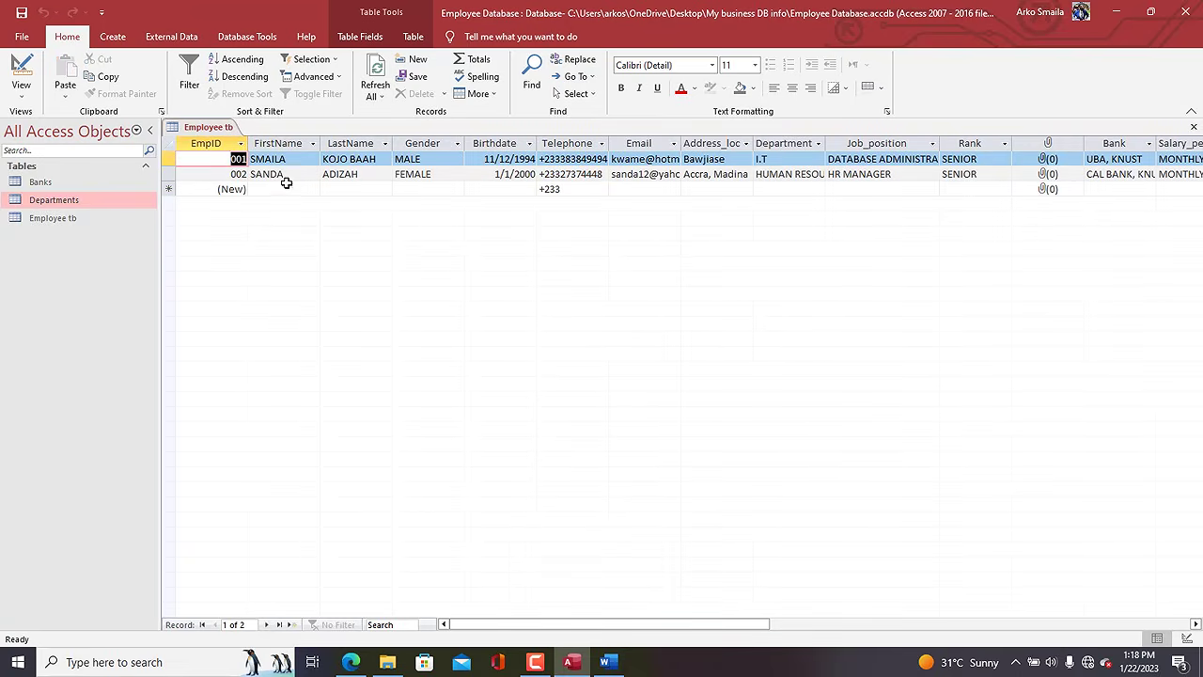
left_click(168, 188)
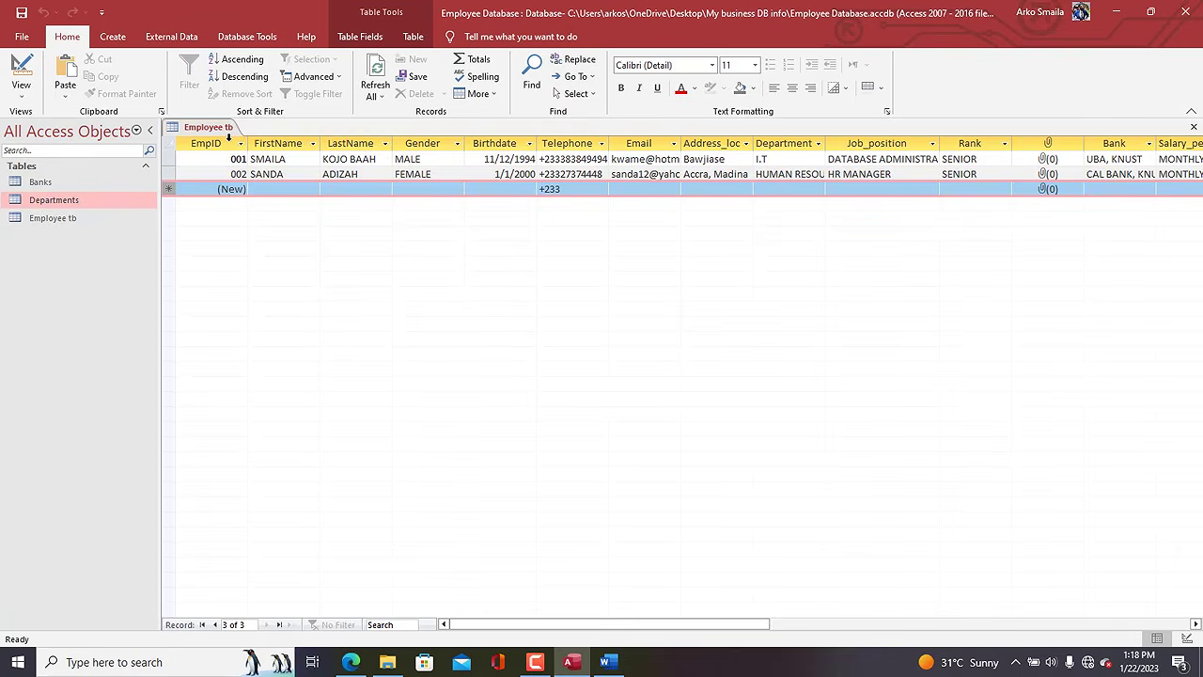
right_click(223, 131)
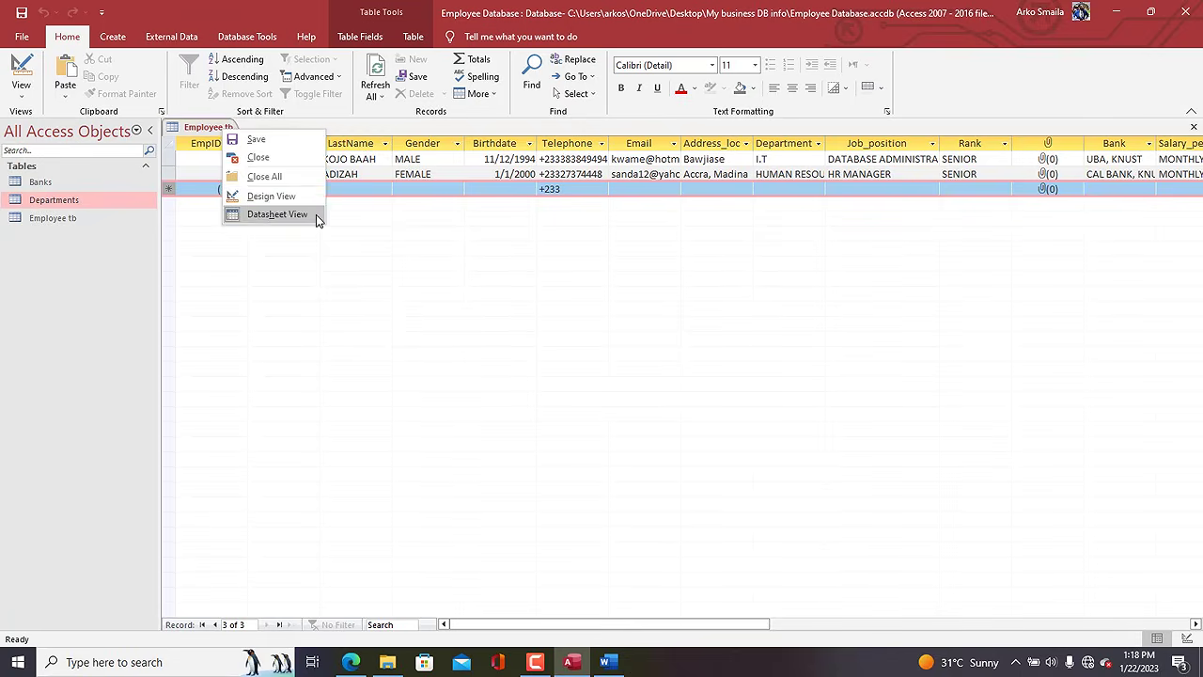
left_click(363, 229)
left_click(358, 173)
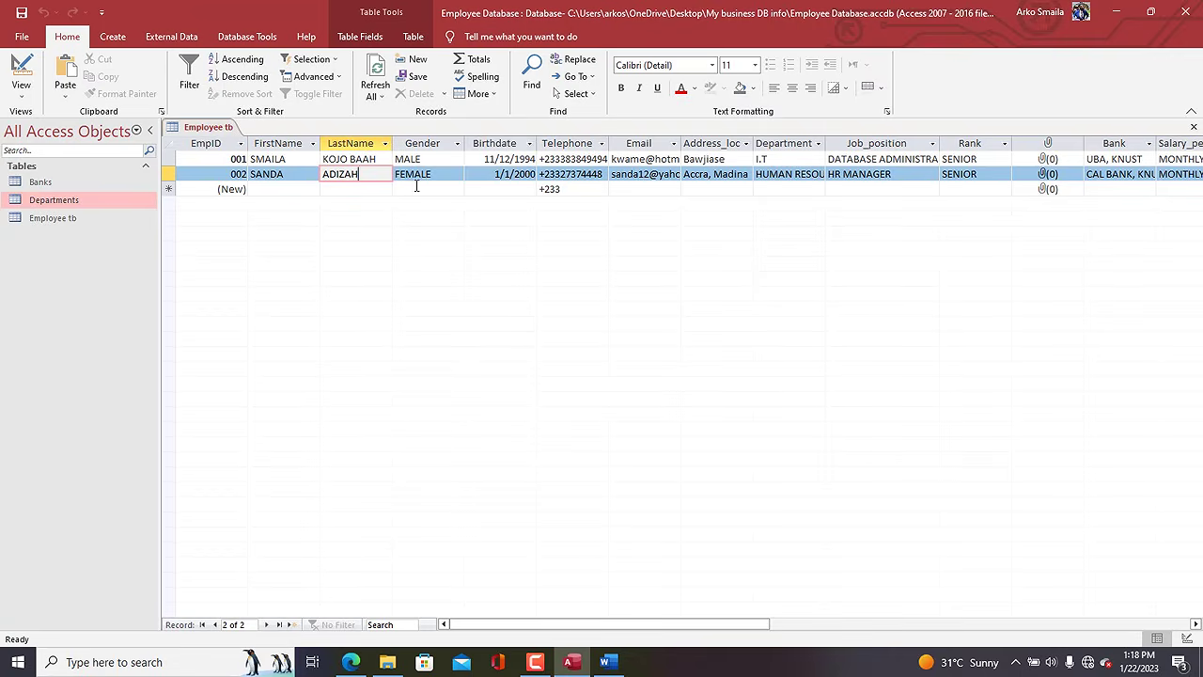
left_click(116, 38)
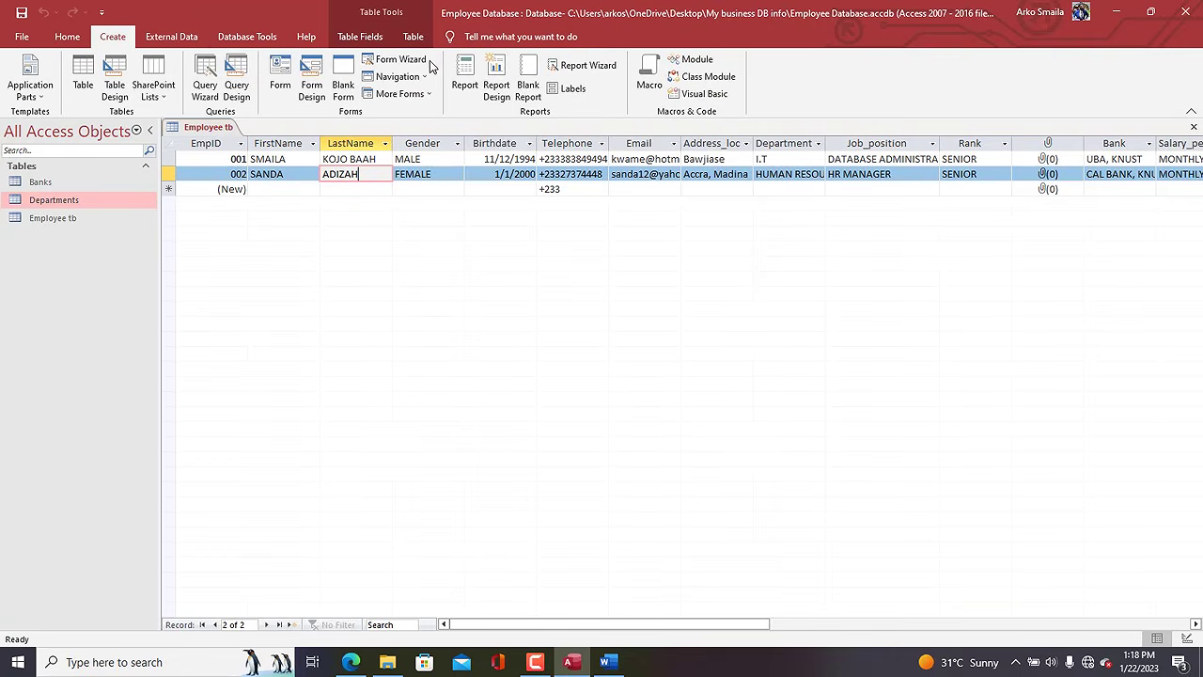
Build a columnar form from all Employee tb fields, titled Employee_frm, and open it in Design View.
left_click(395, 59)
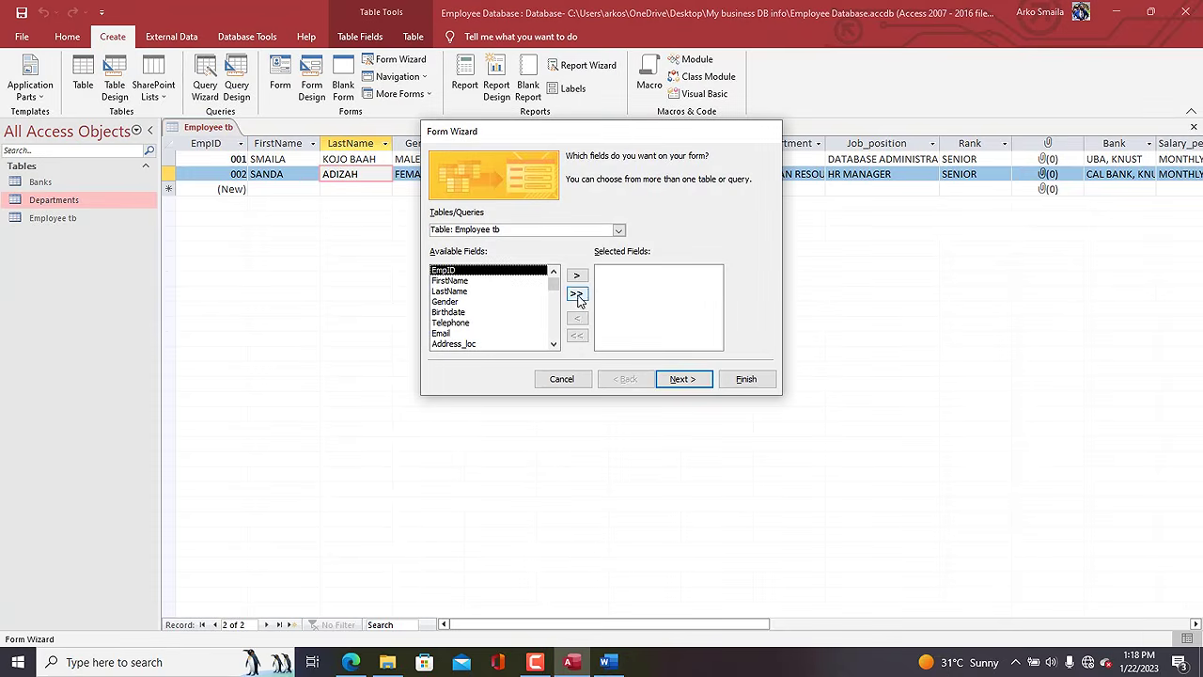
left_click(576, 293)
left_click(683, 379)
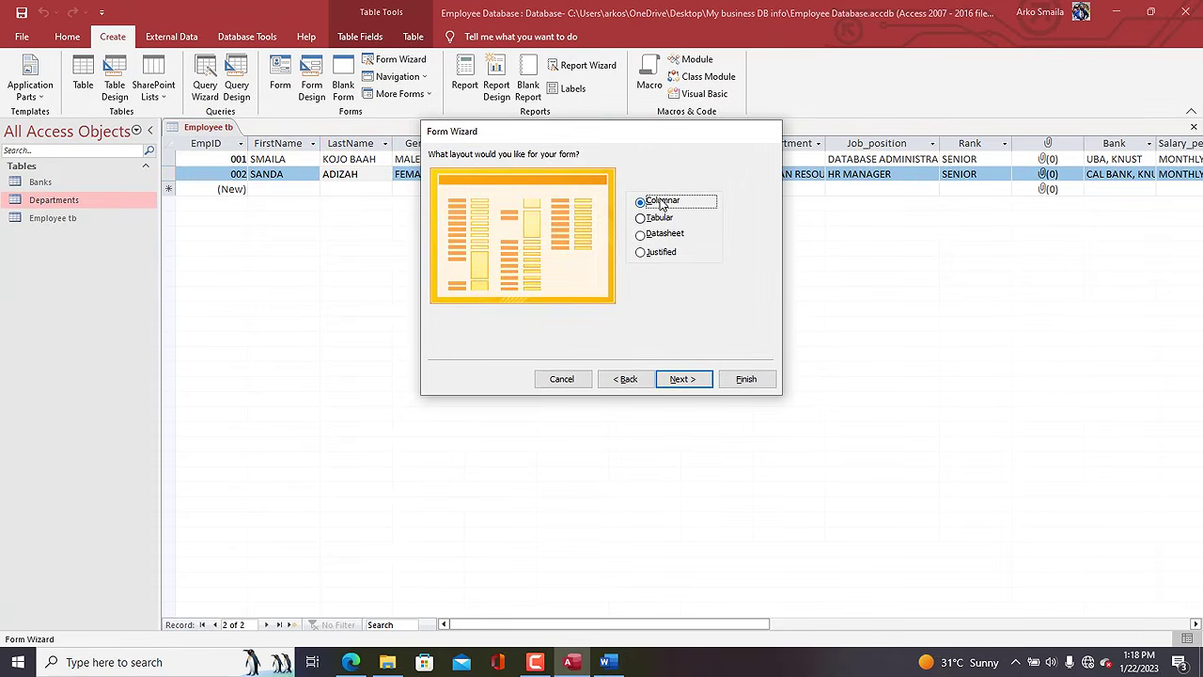
left_click(682, 379)
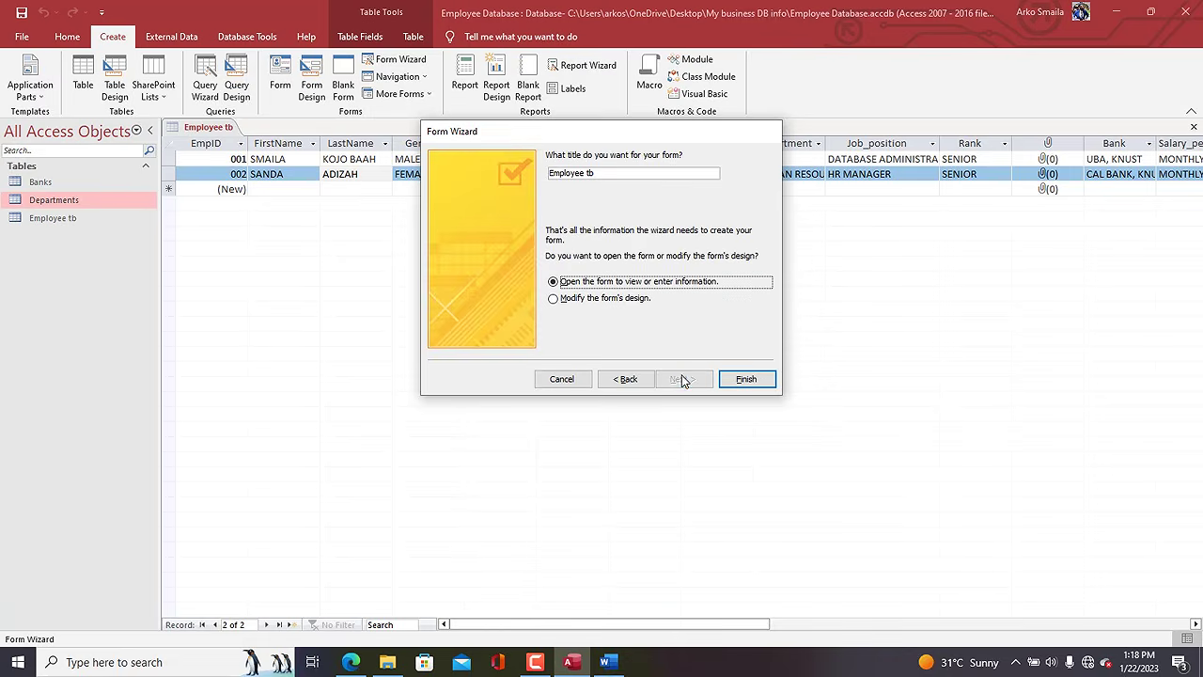
left_click(614, 173)
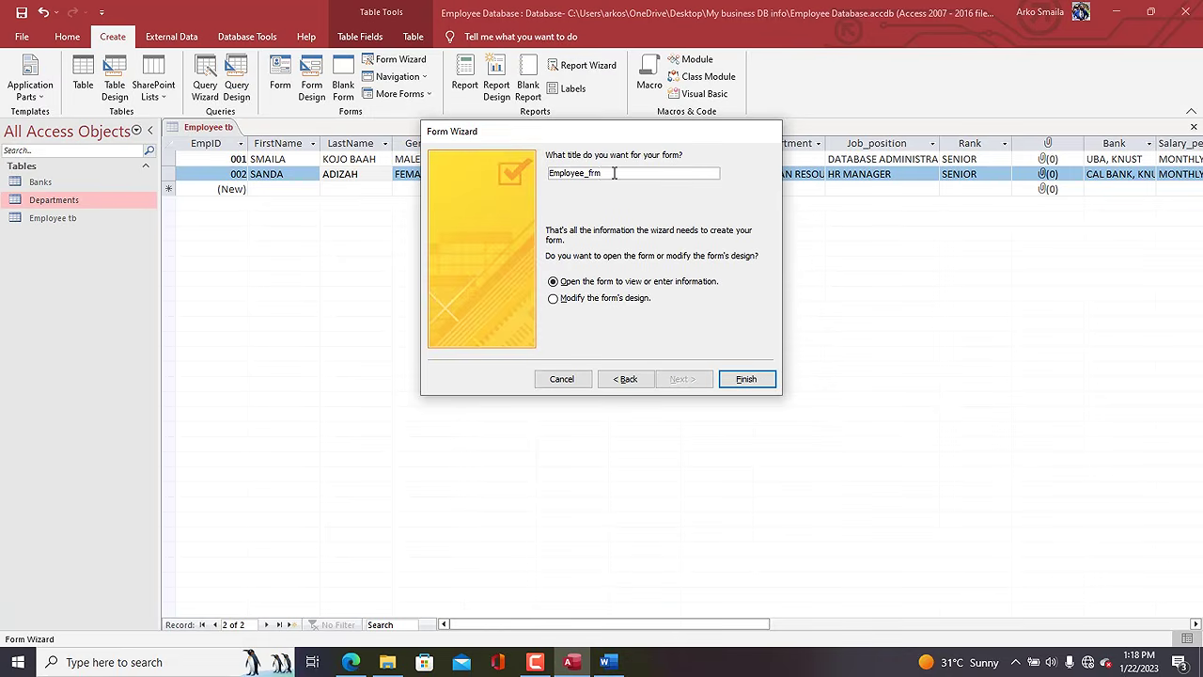
left_click(586, 299)
left_click(744, 382)
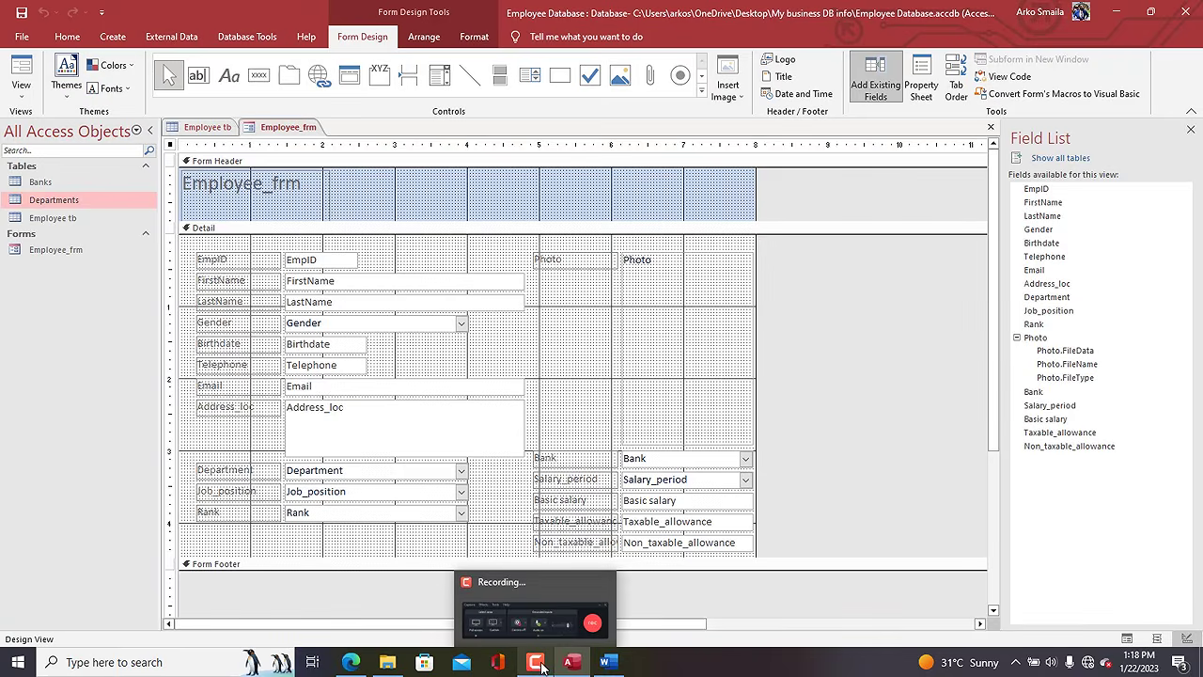
Widen the form, delete the Employee_frm header title, and shorten the header section.
left_click(564, 300)
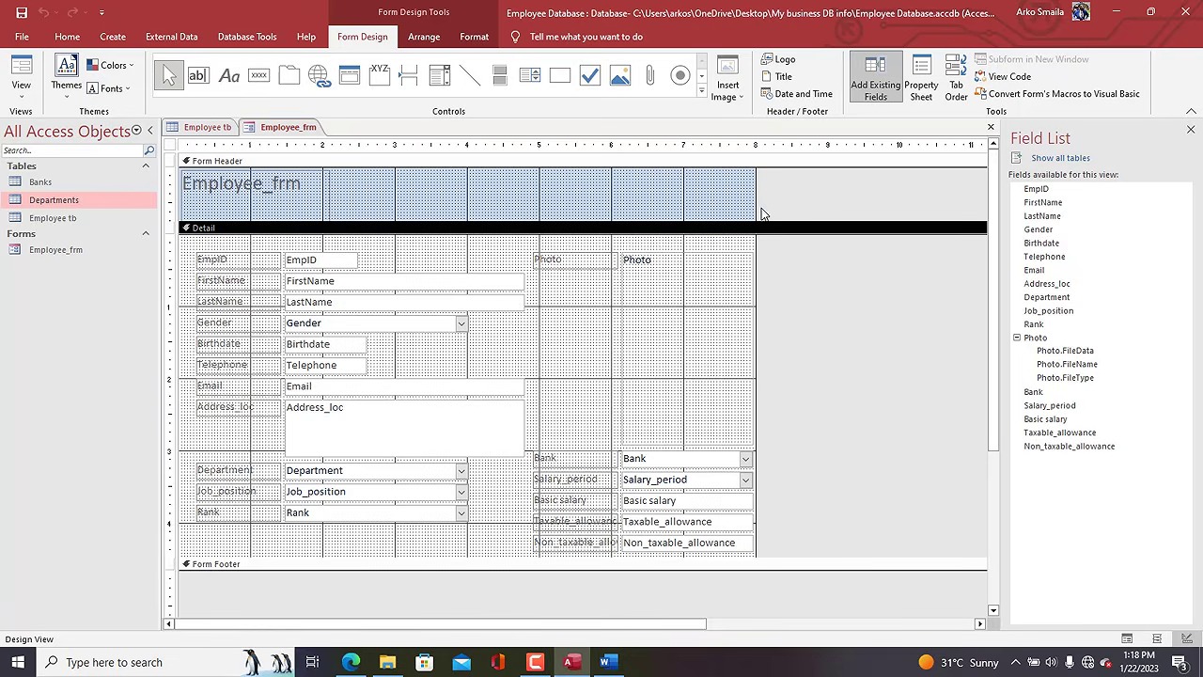
left_click_drag(756, 203, 865, 205)
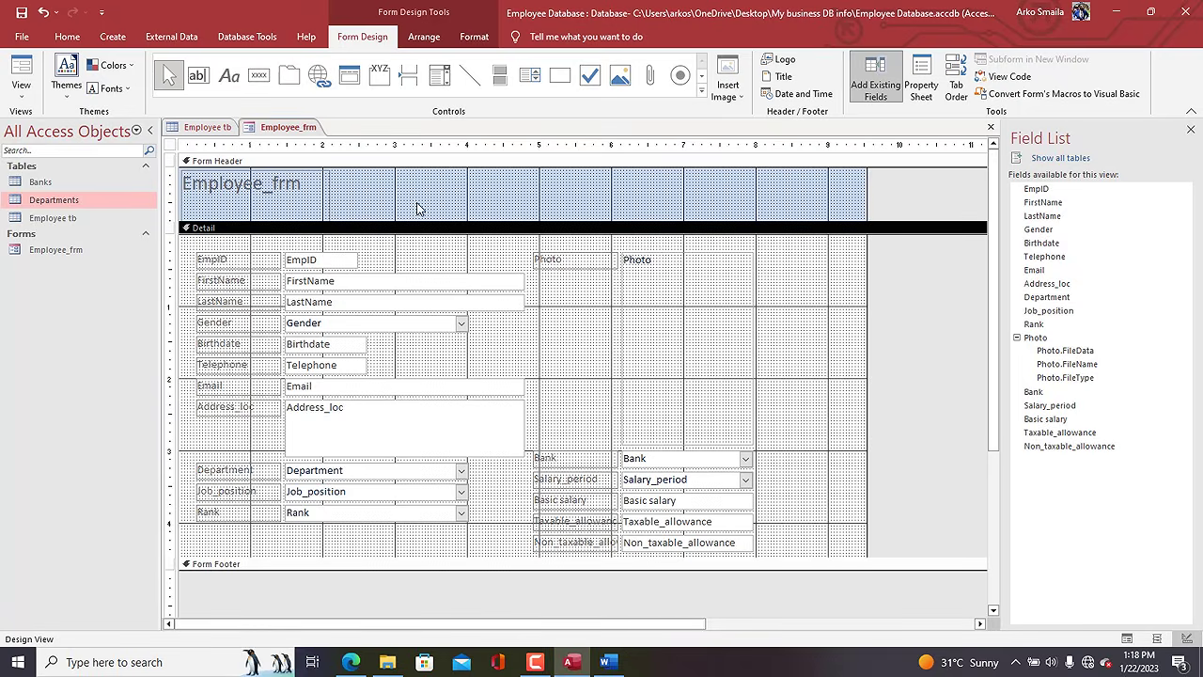
left_click(305, 203)
key("Delete")
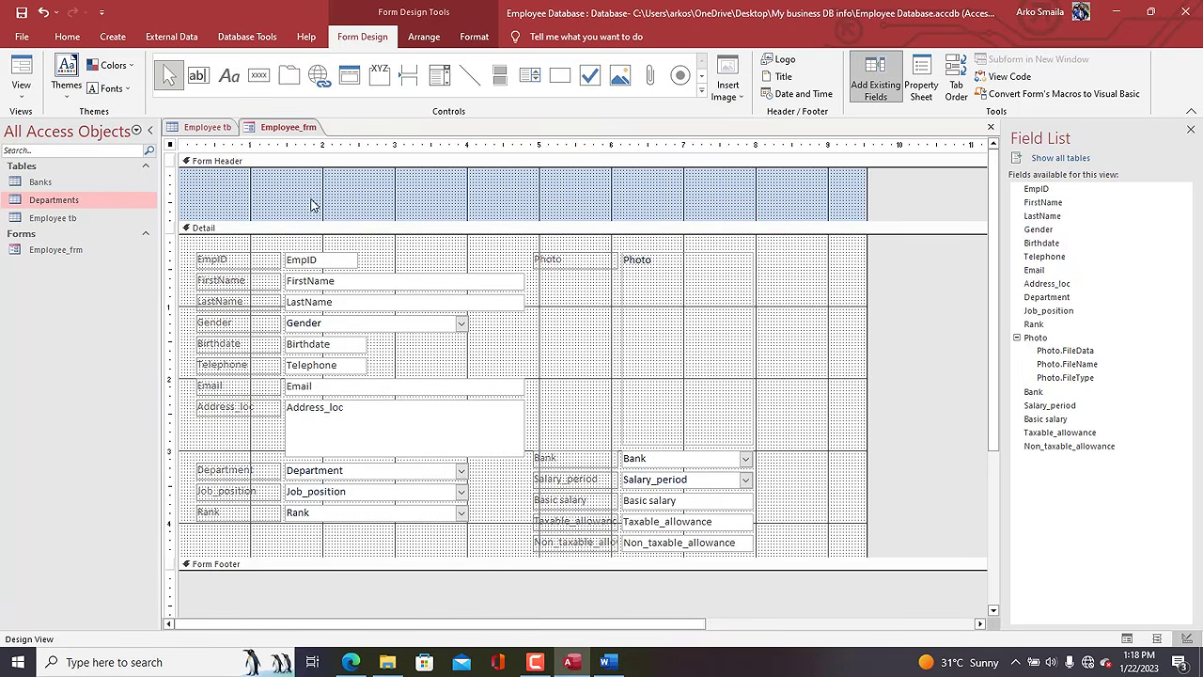
left_click_drag(325, 222, 324, 202)
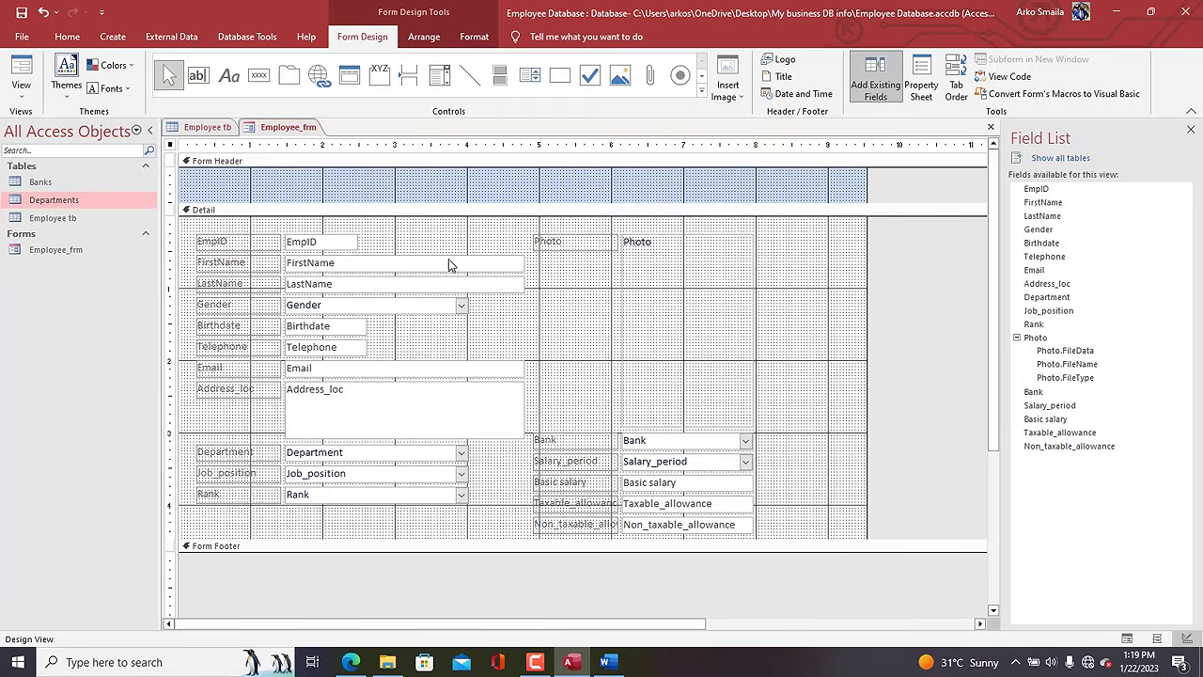
Set the text of all controls to font size 12 in black.
key("ctrl+a")
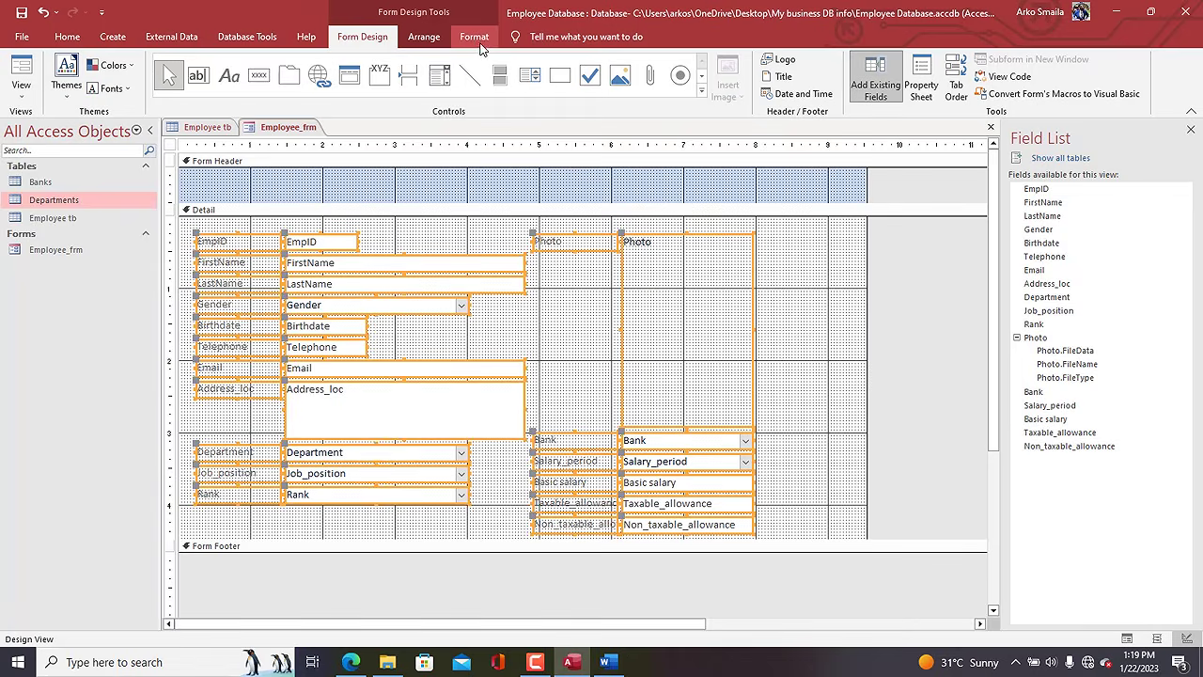
left_click(473, 37)
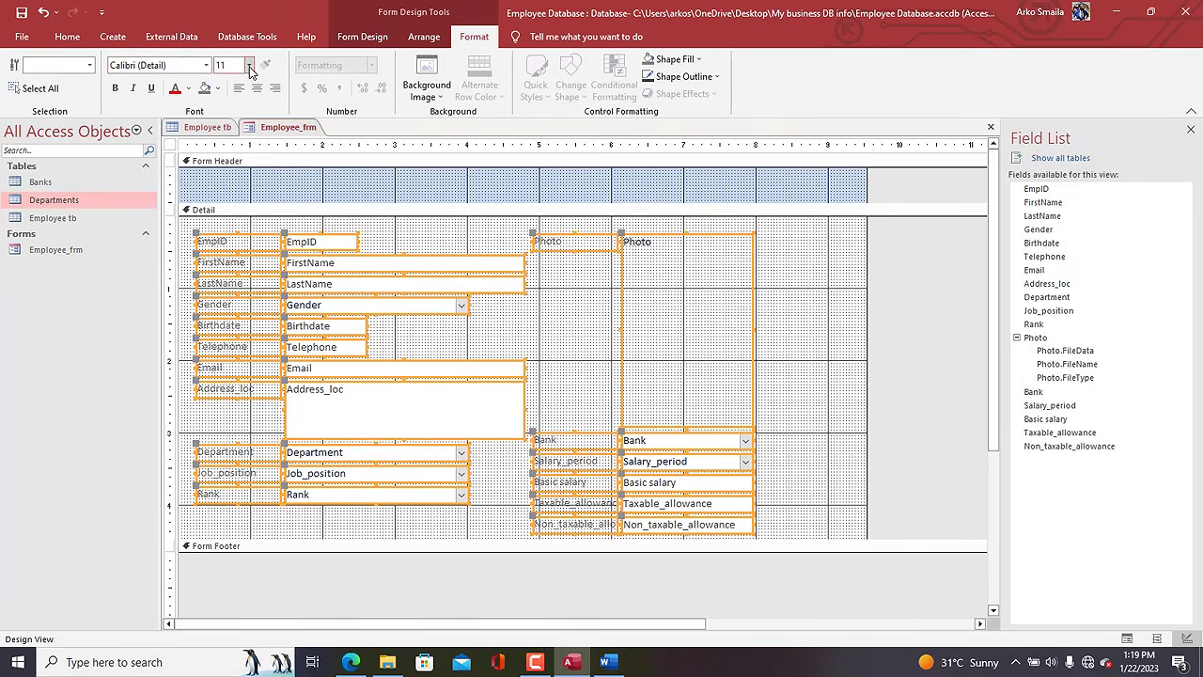
left_click(248, 65)
left_click(235, 139)
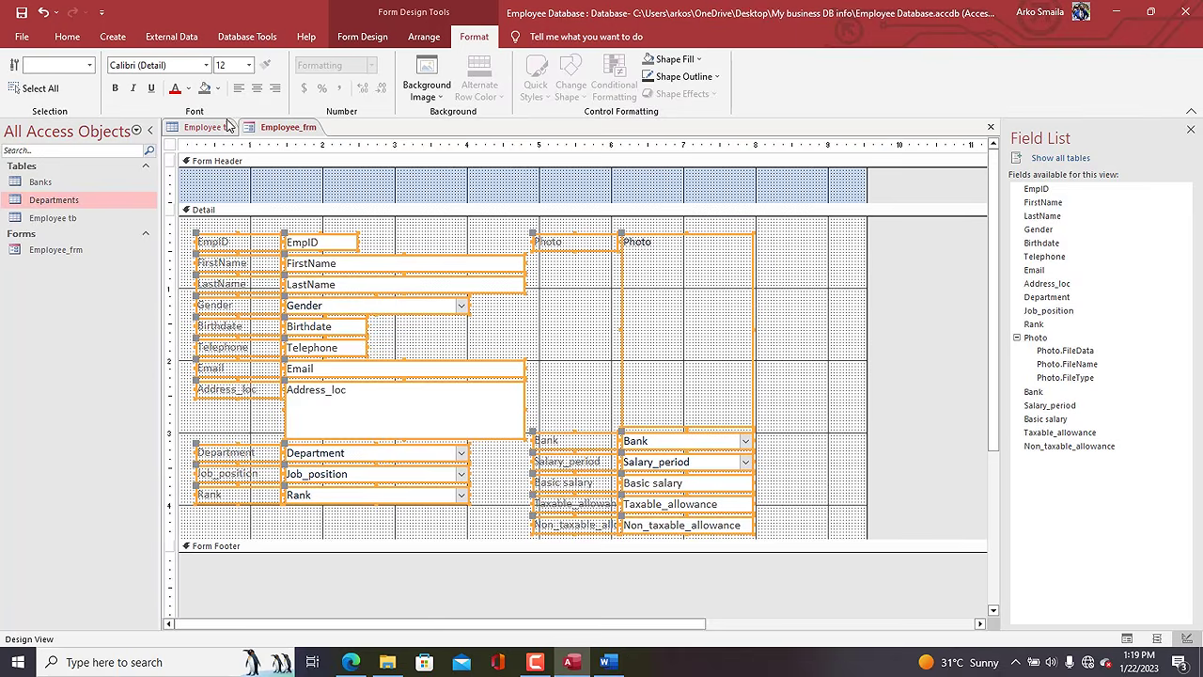
left_click(188, 88)
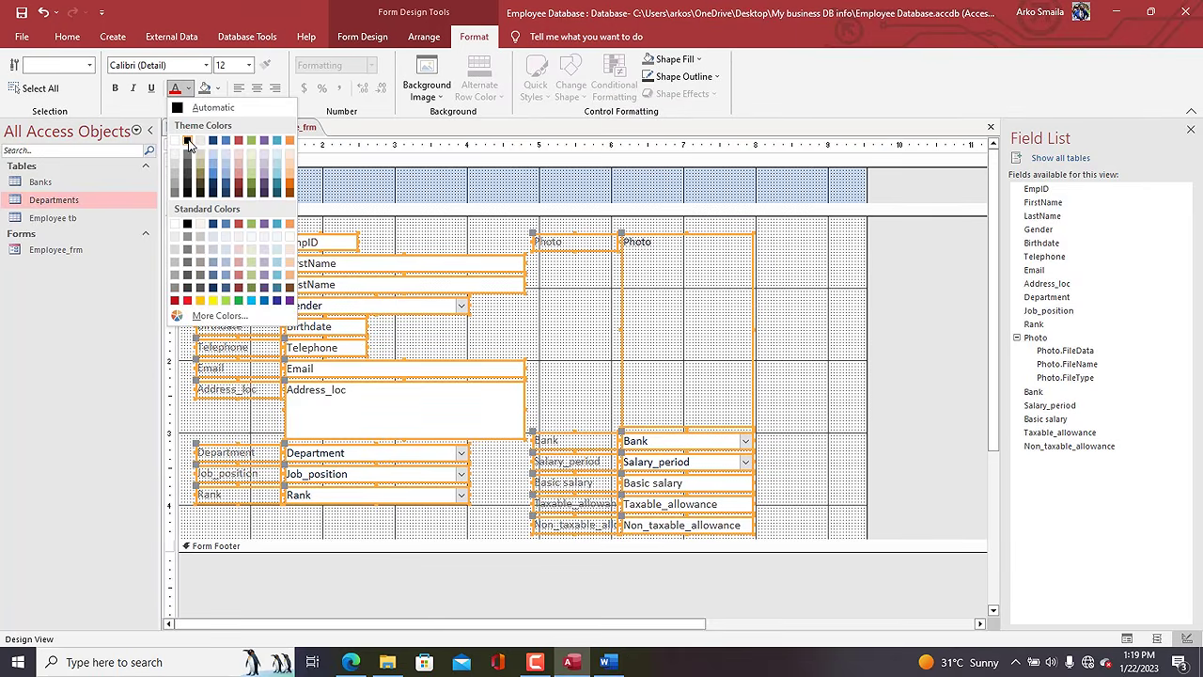
left_click(187, 140)
left_click(372, 232)
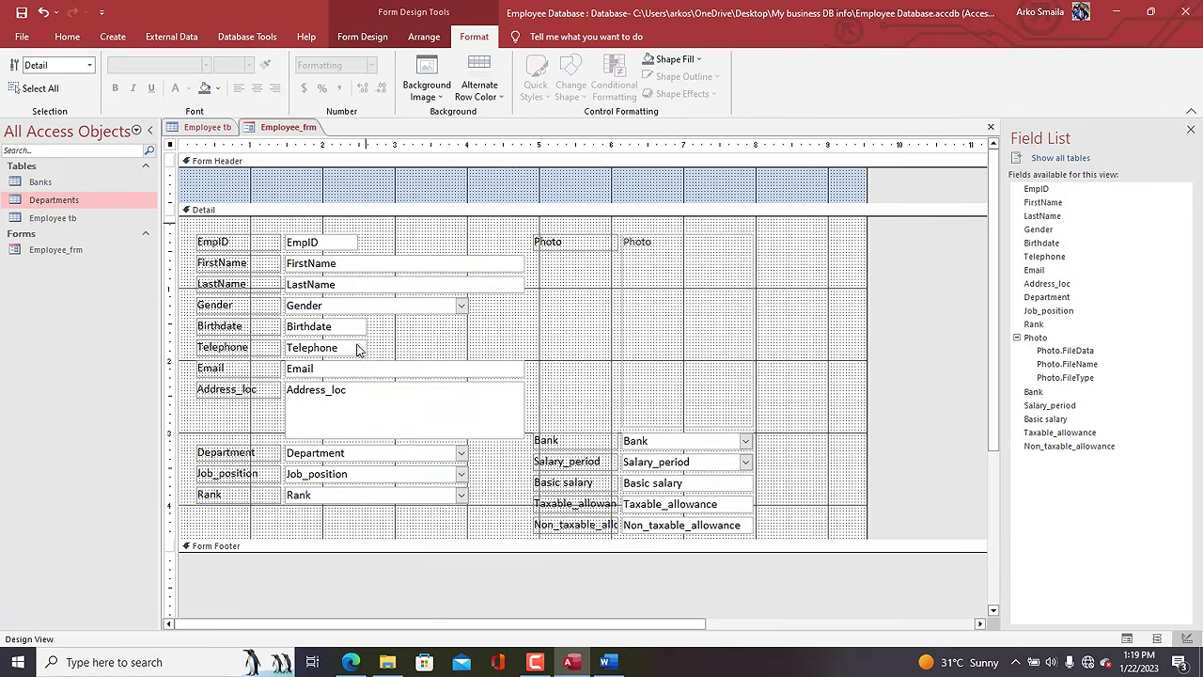
Size the left-column controls to the widest one, then narrow the left text boxes.
left_click_drag(357, 350, 326, 497)
right_click(322, 493)
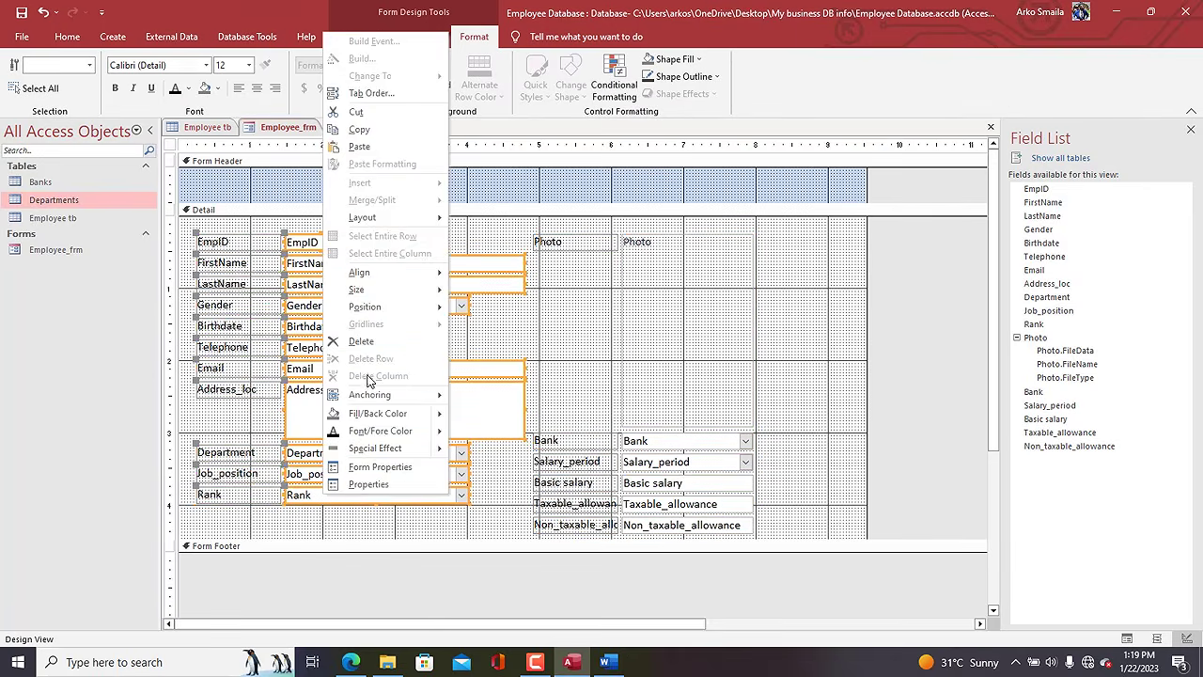
mouse_move(362, 290)
left_click(488, 361)
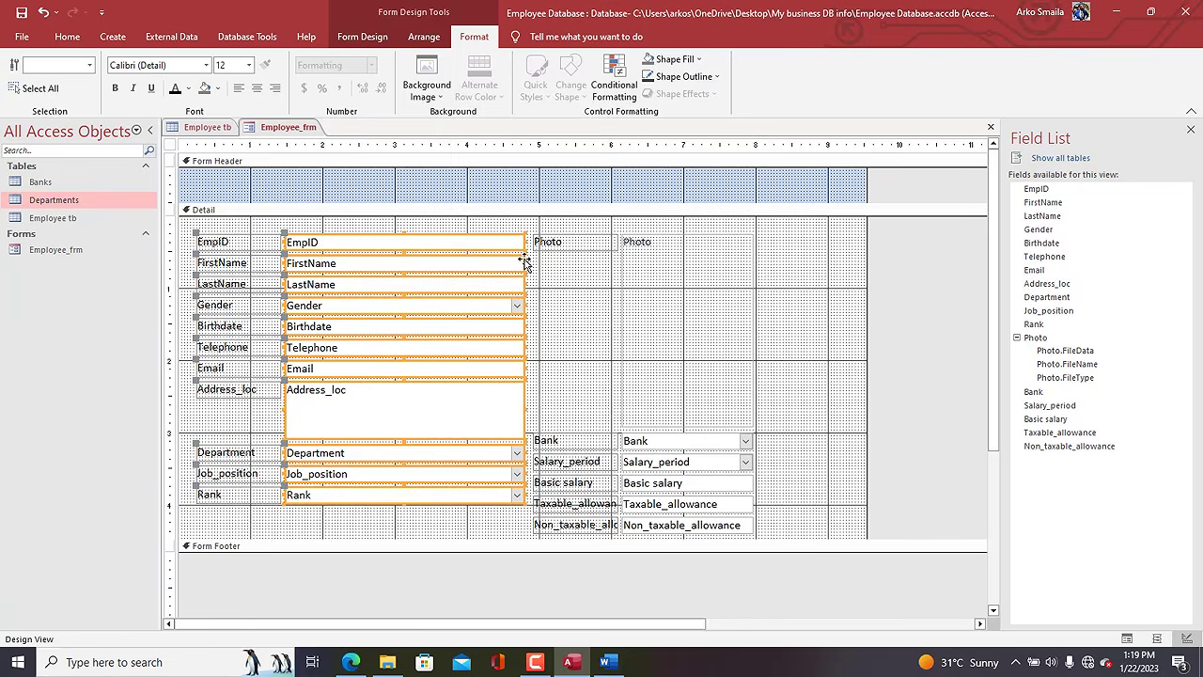
left_click_drag(524, 263, 486, 263)
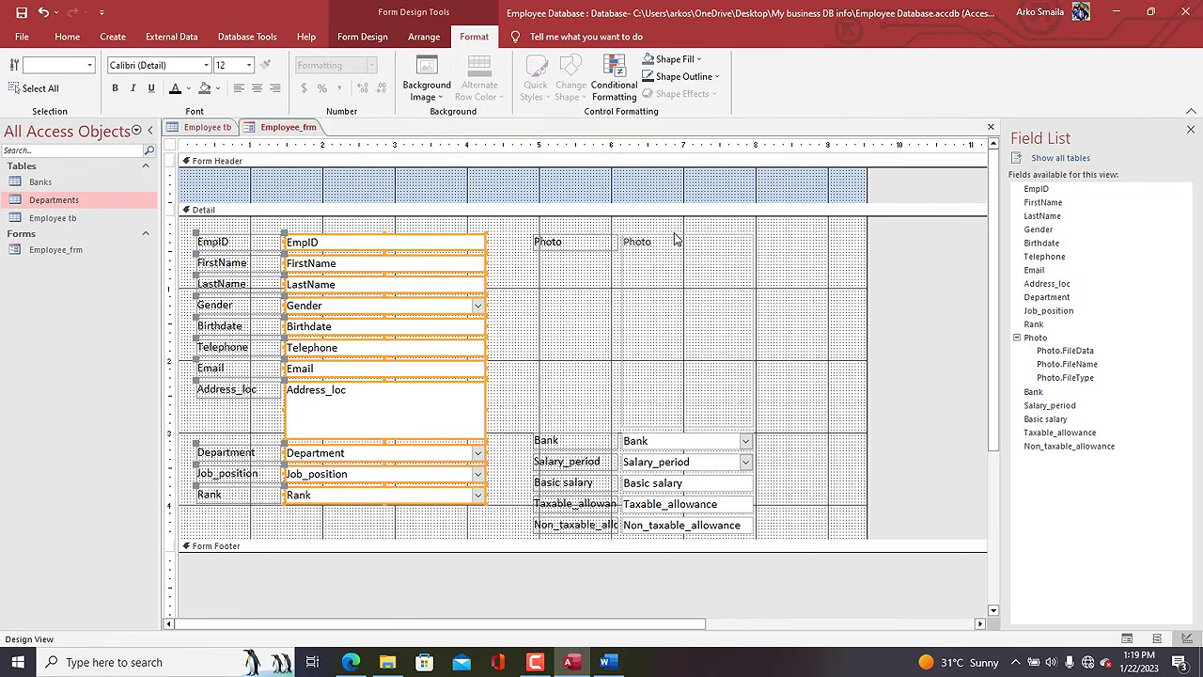
Shorten the Photo frame to half height and delete its Photo caption label.
left_click(744, 419)
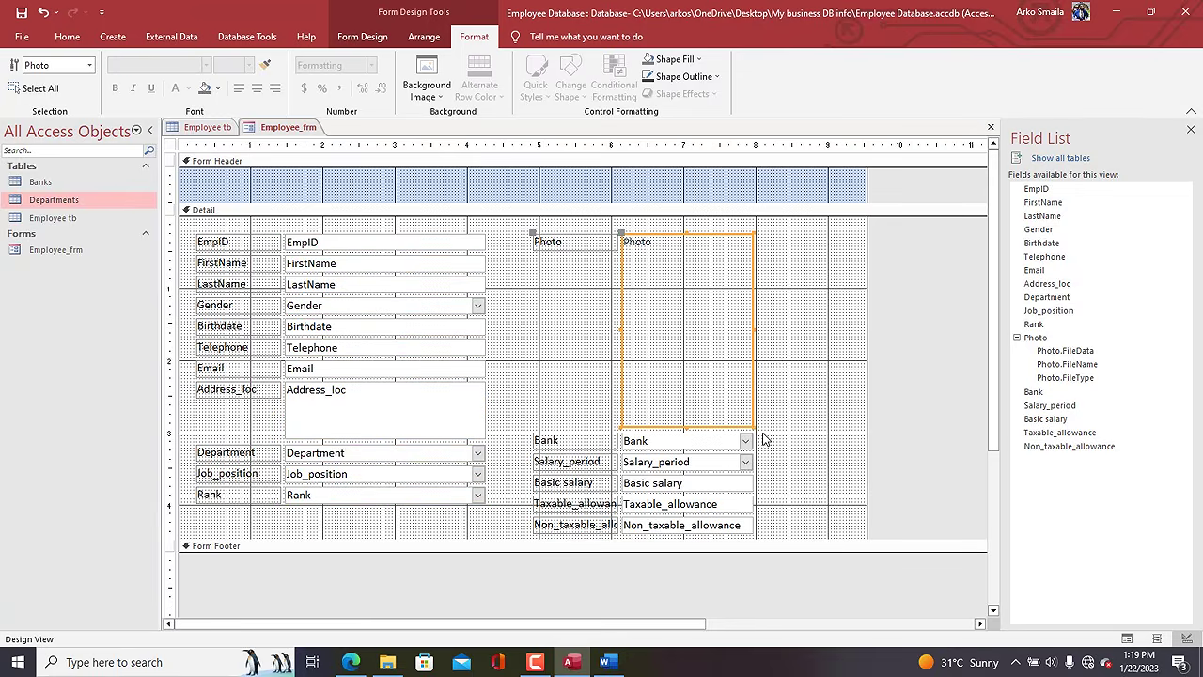
left_click_drag(753, 424, 752, 365)
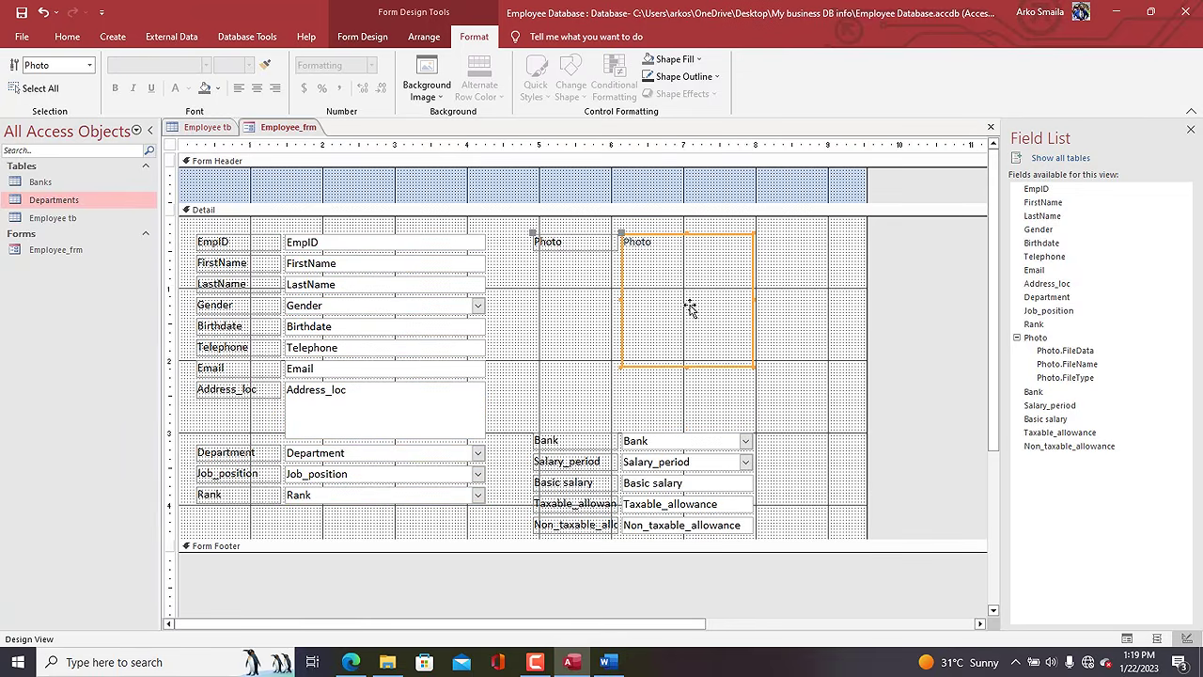
left_click(596, 259)
left_click(577, 244)
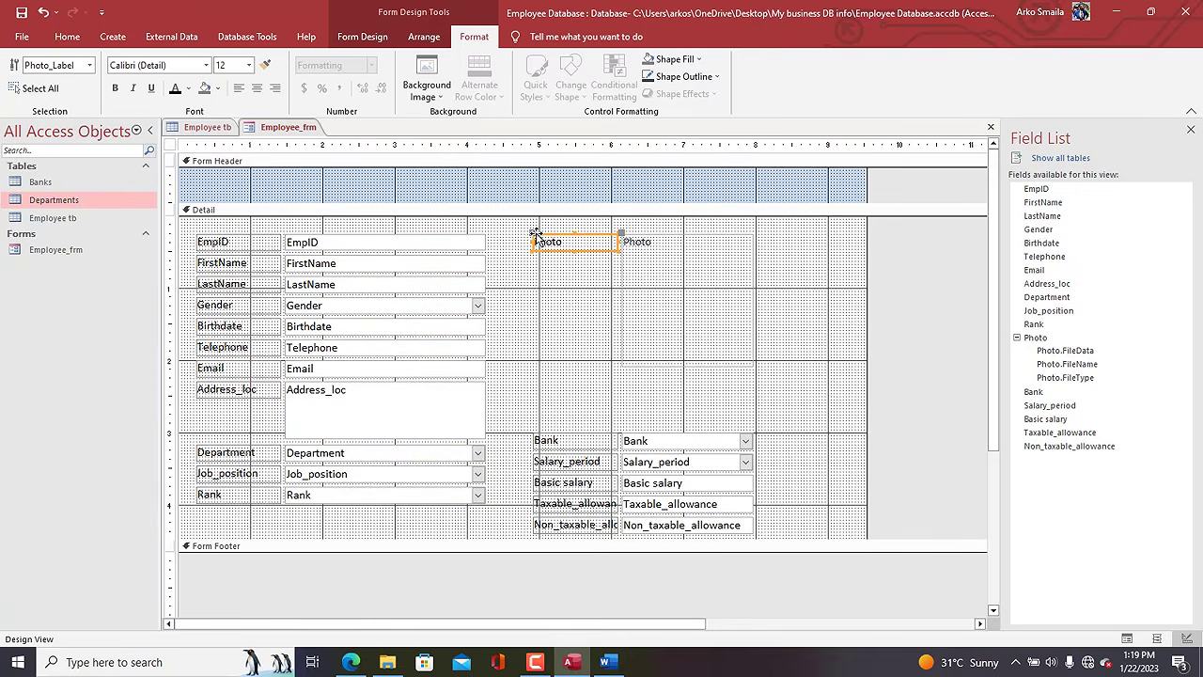
key("Delete")
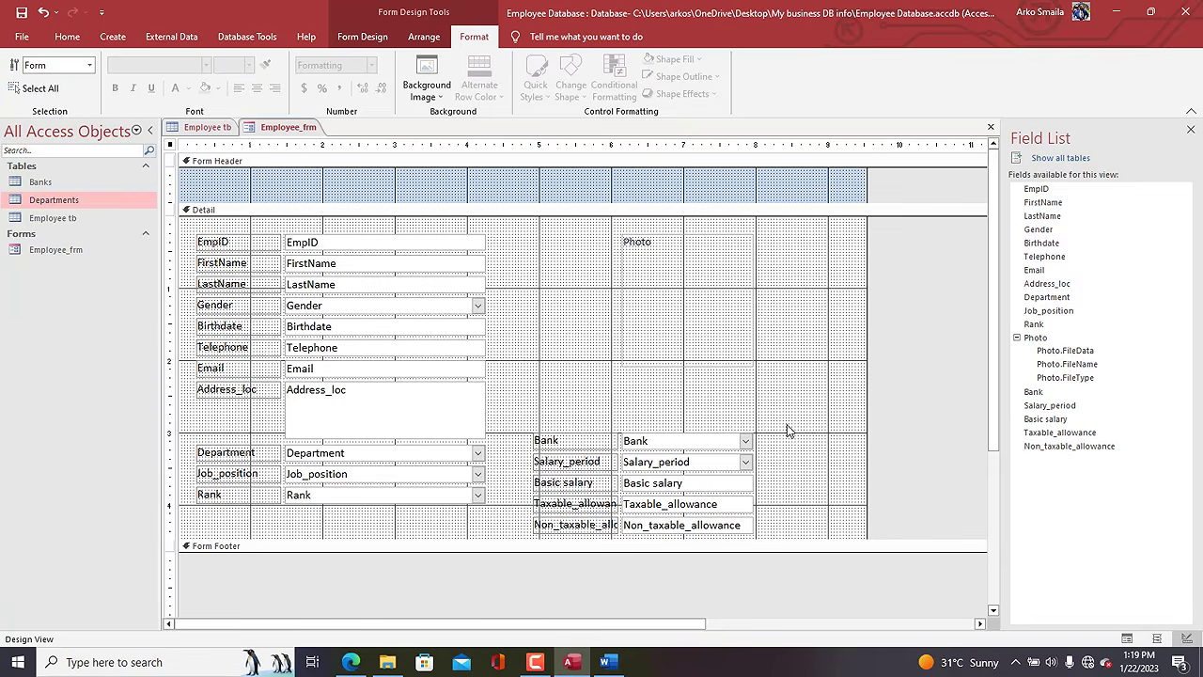
Move the Bank-to-Non_taxable group up into a second column and narrow the left text boxes from their left edge.
left_click_drag(787, 430, 628, 498)
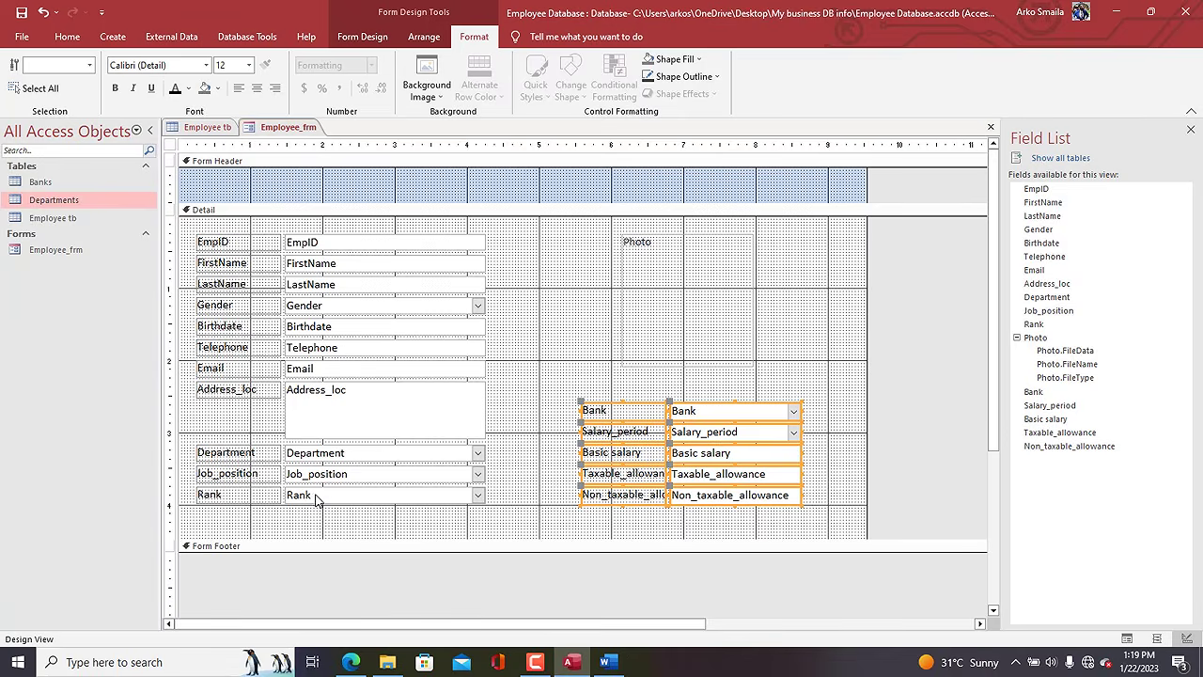
left_click_drag(351, 521, 352, 239)
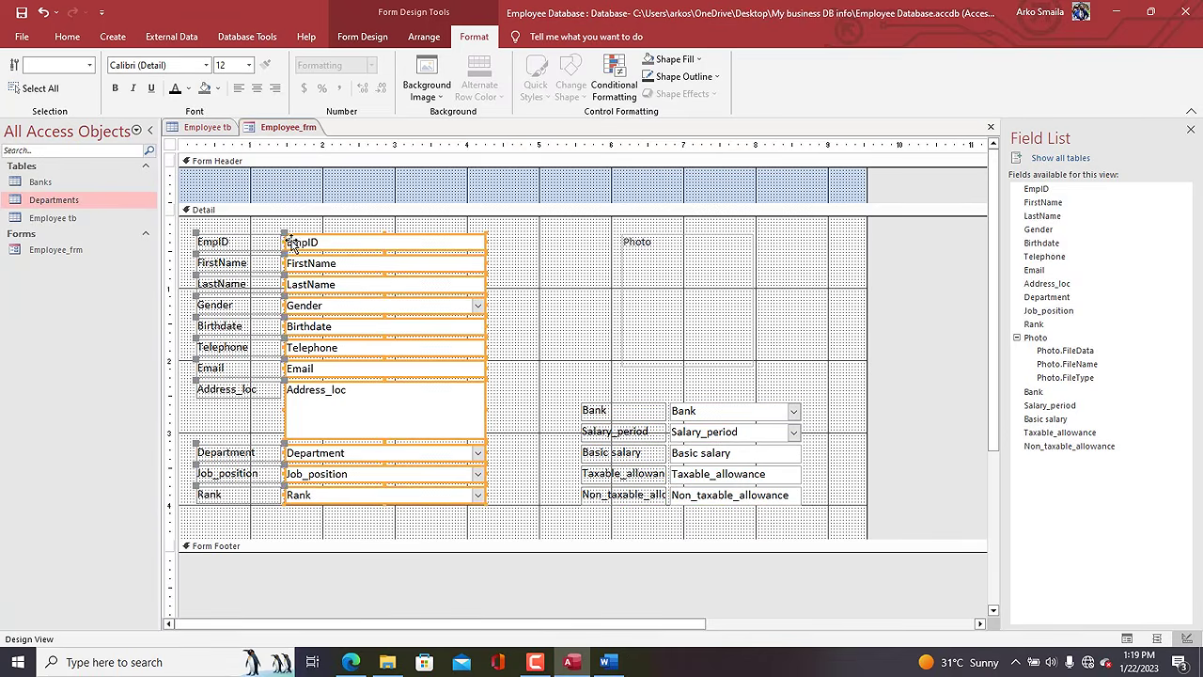
left_click_drag(279, 242, 298, 498)
Right-align the labels in both the left column and the right-hand group.
left_click(395, 517)
left_click_drag(395, 517, 237, 222)
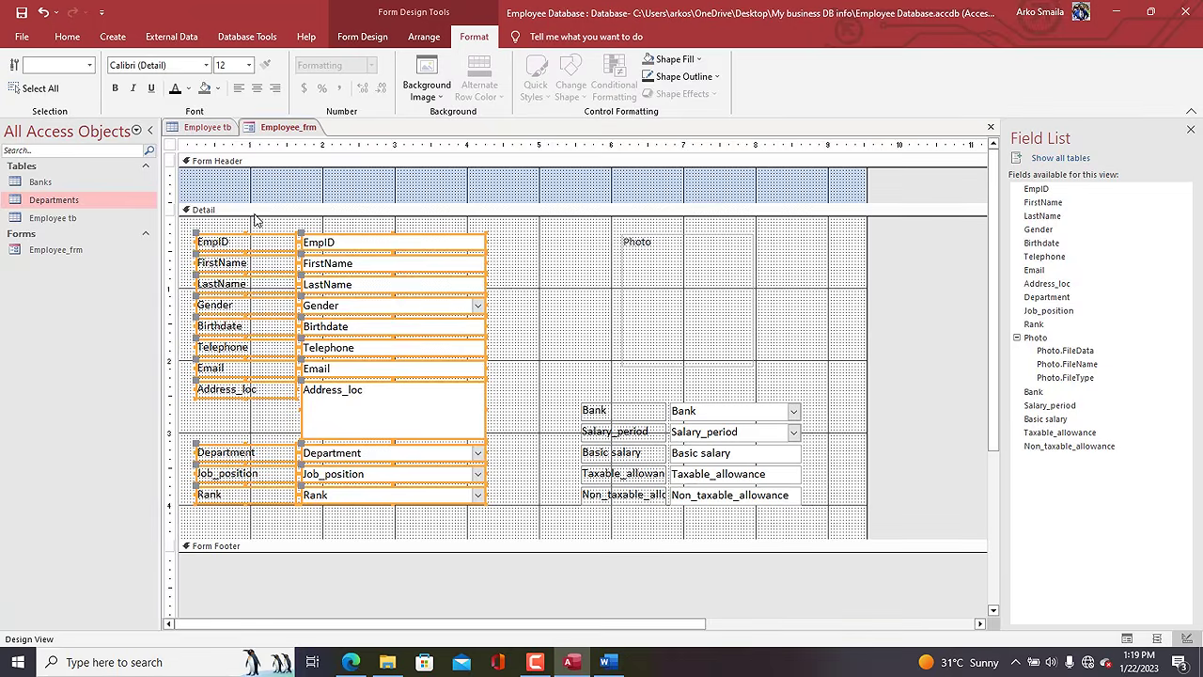
left_click(255, 220)
left_click_drag(224, 512, 251, 241)
left_click(275, 88)
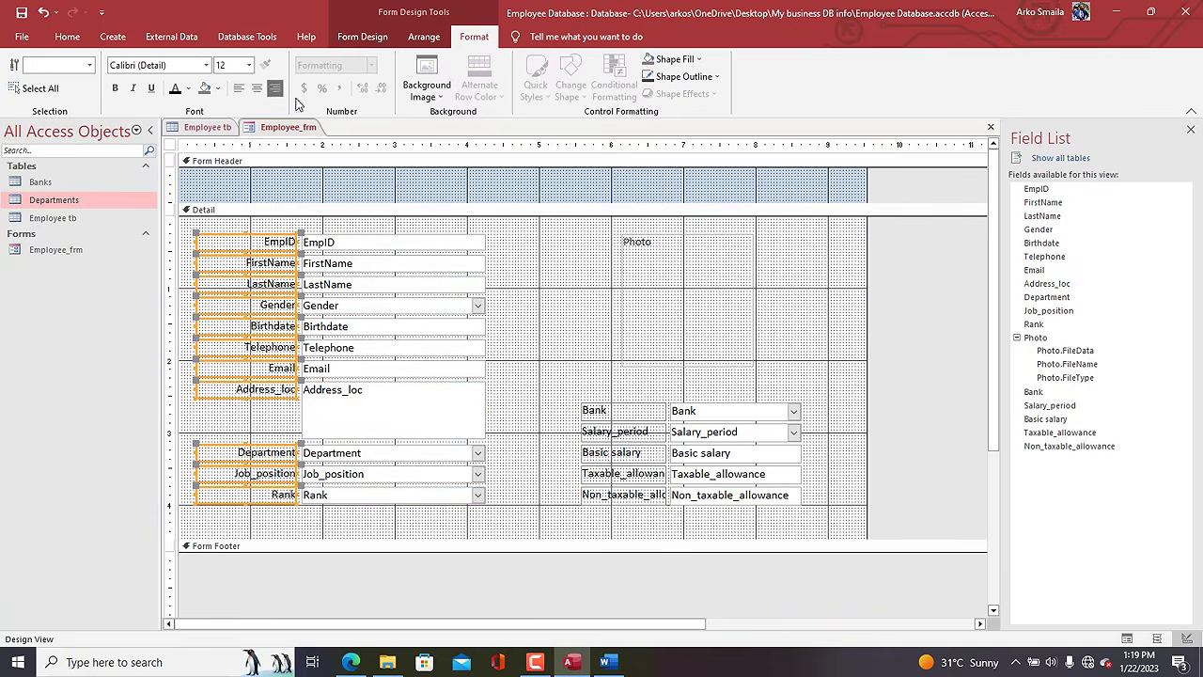
left_click_drag(642, 524, 617, 405)
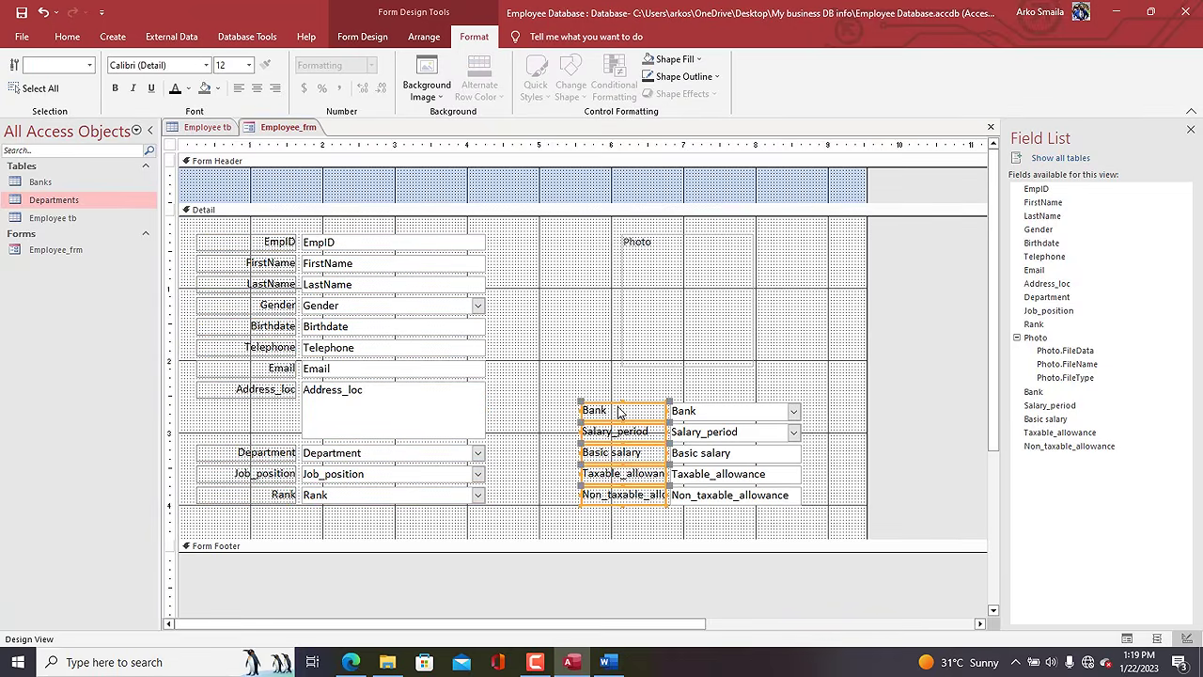
key("ctrl+r")
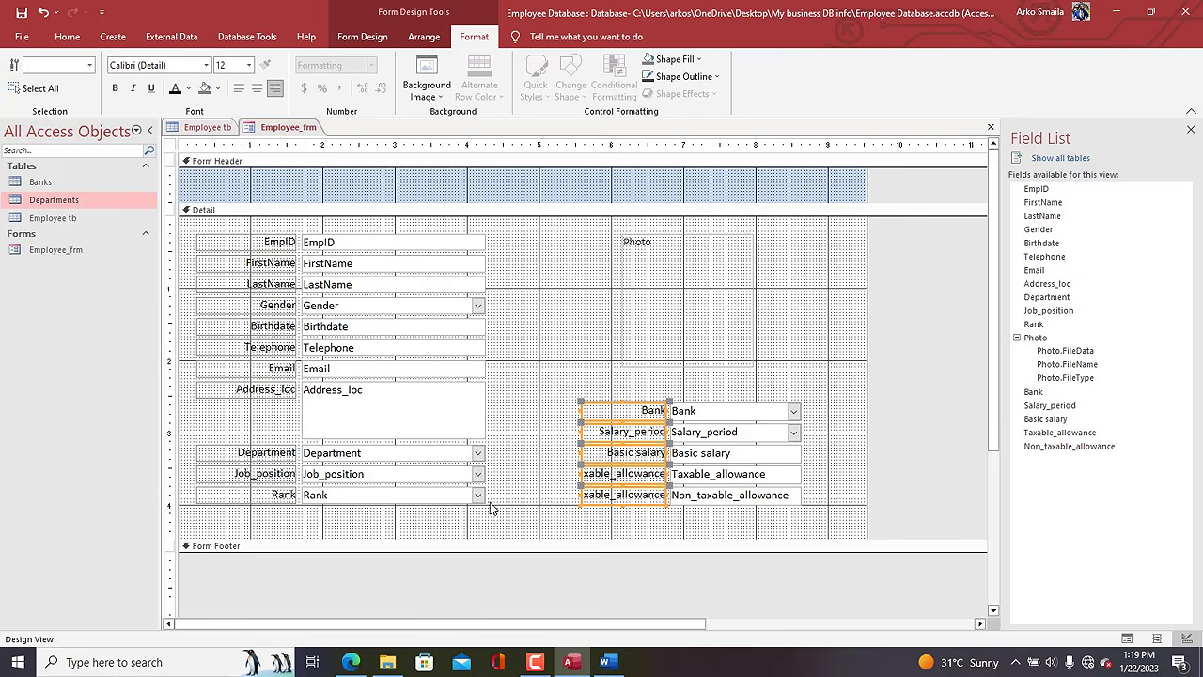
Make the left-column and right-hand labels bold.
double_click(458, 526)
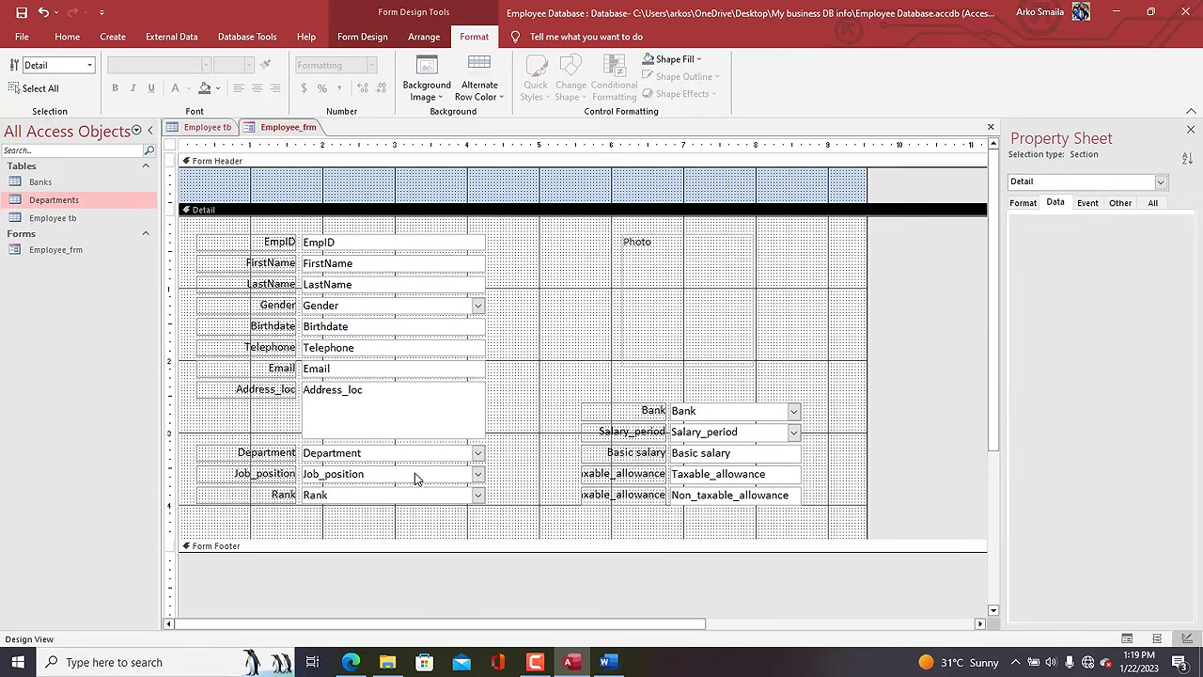
left_click(245, 144)
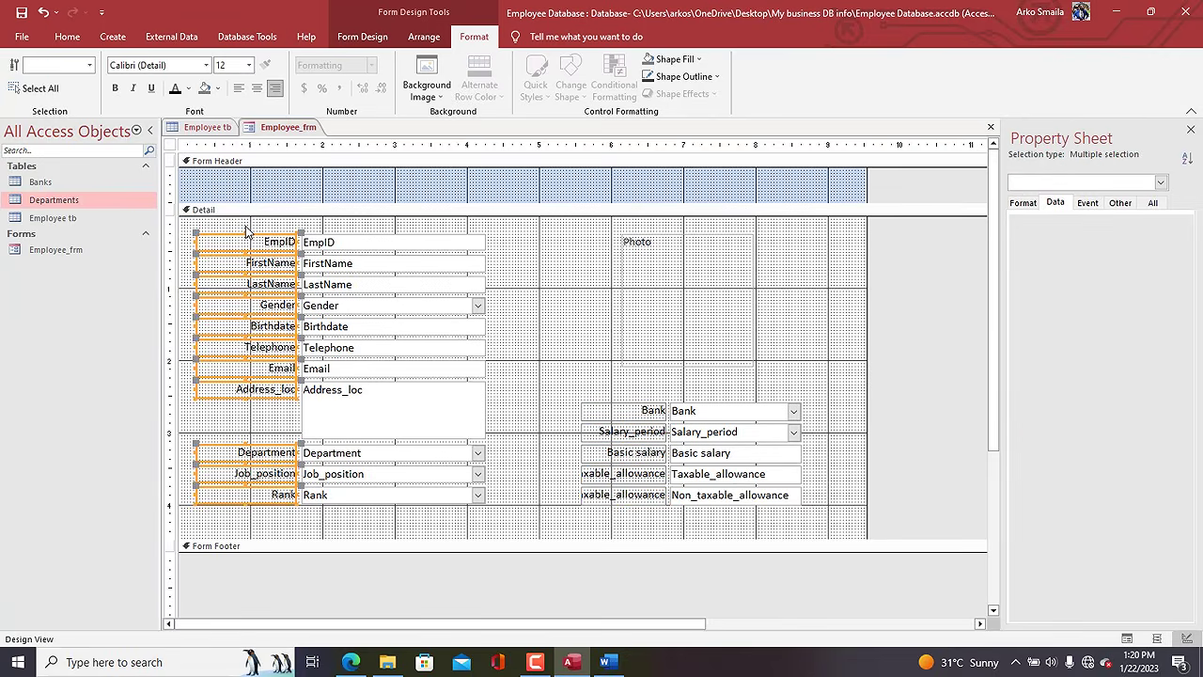
key("ctrl+b")
left_click_drag(606, 395, 636, 514)
key("ctrl+b")
left_click(764, 395)
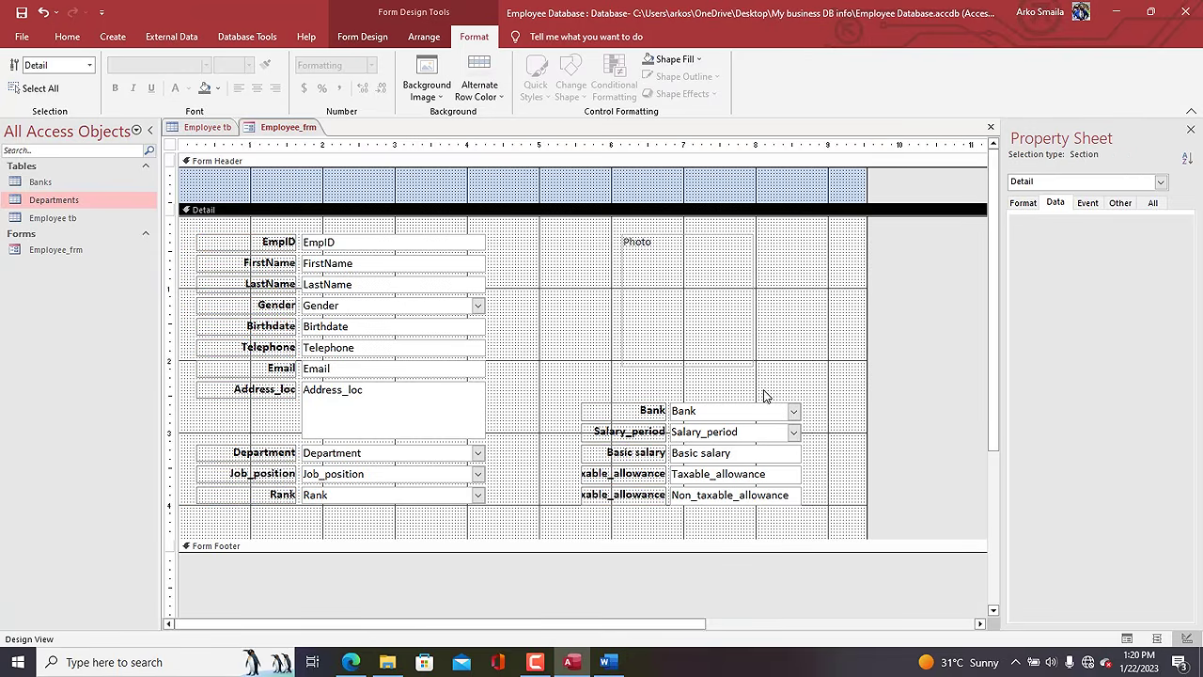
Apply a new outline colour to the left and right-hand text boxes.
left_click_drag(369, 231, 395, 538)
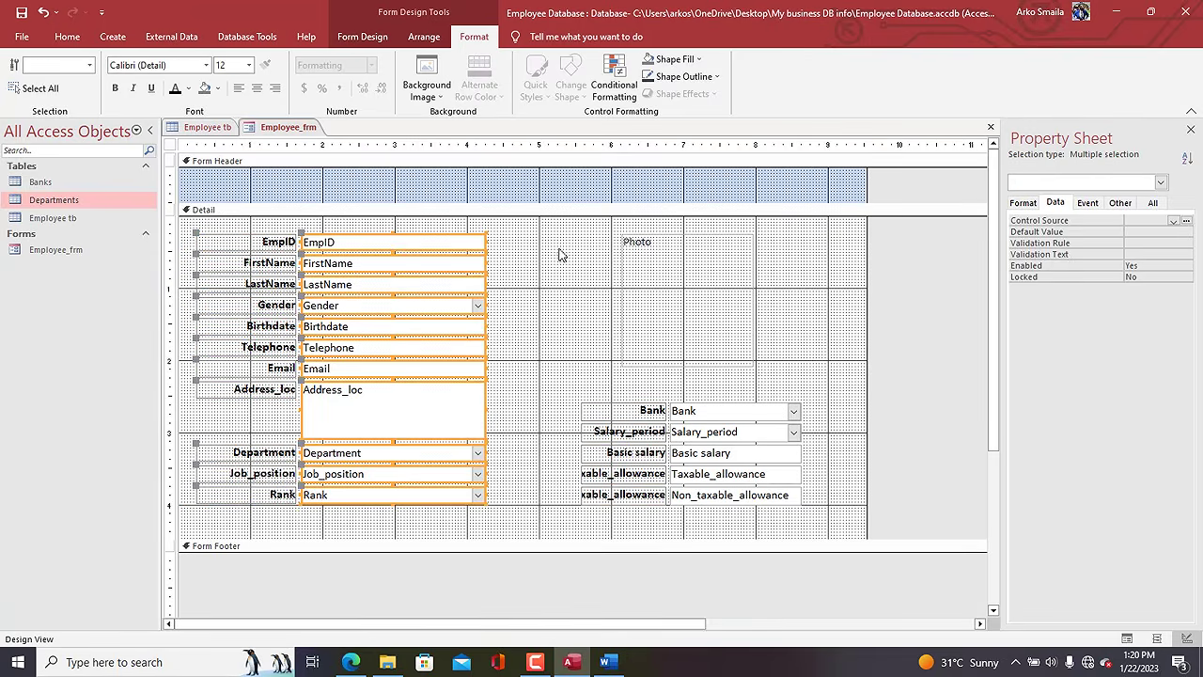
left_click(680, 76)
left_click(661, 137)
left_click_drag(771, 380, 774, 512)
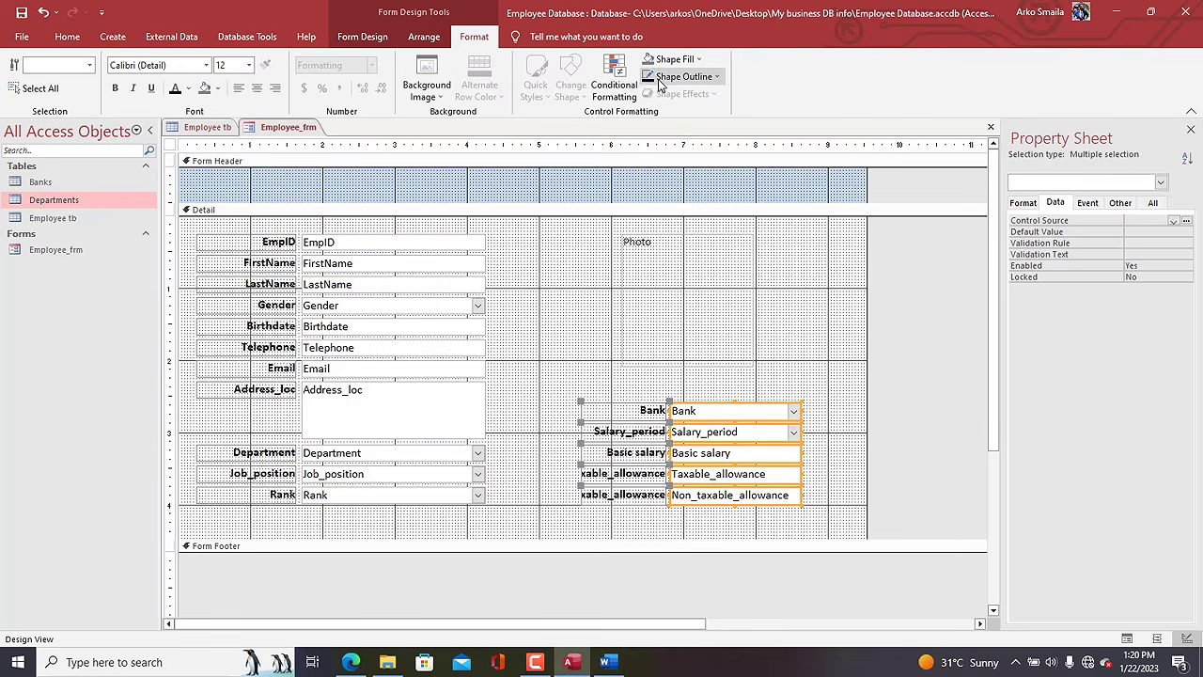
left_click(680, 77)
left_click(660, 129)
left_click(575, 188)
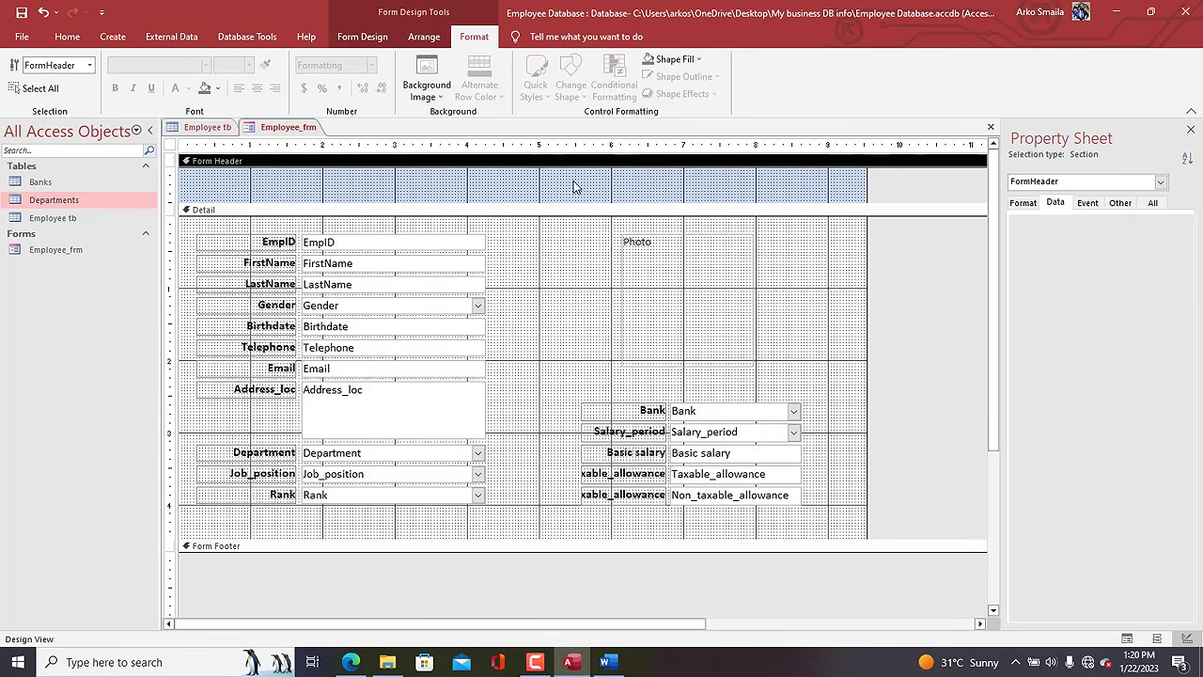
left_click(505, 218)
Nudge the right-hand group left, then move both field columns slightly down.
left_click_drag(488, 218, 398, 515)
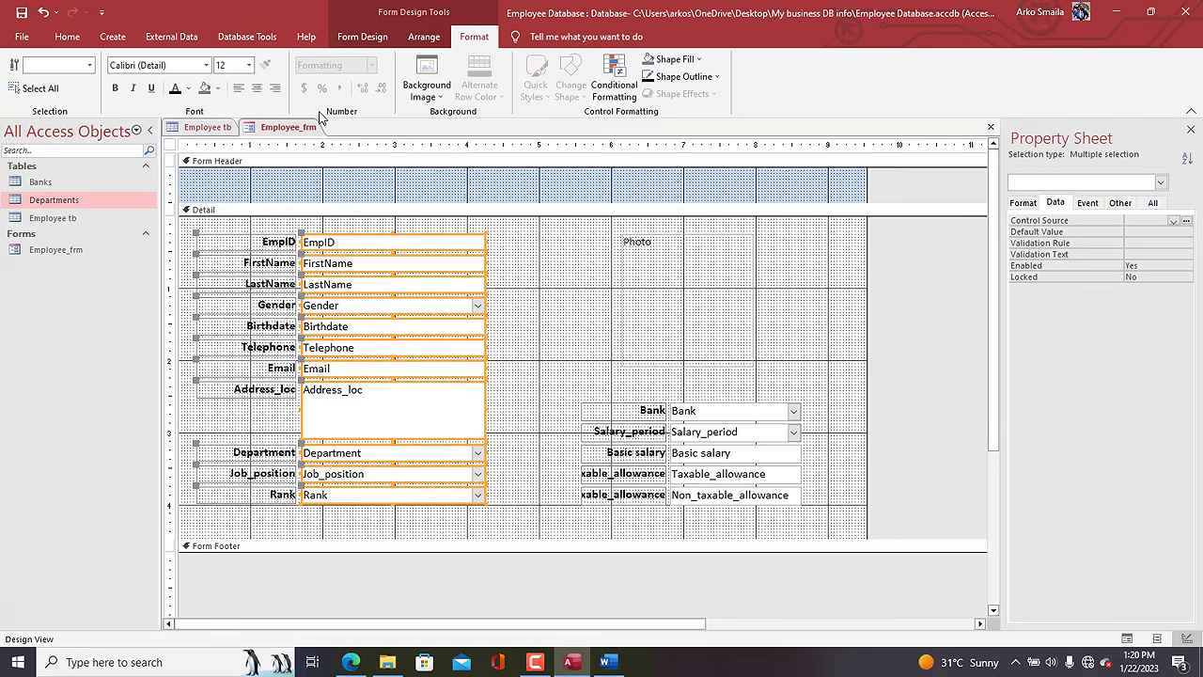
left_click(539, 335)
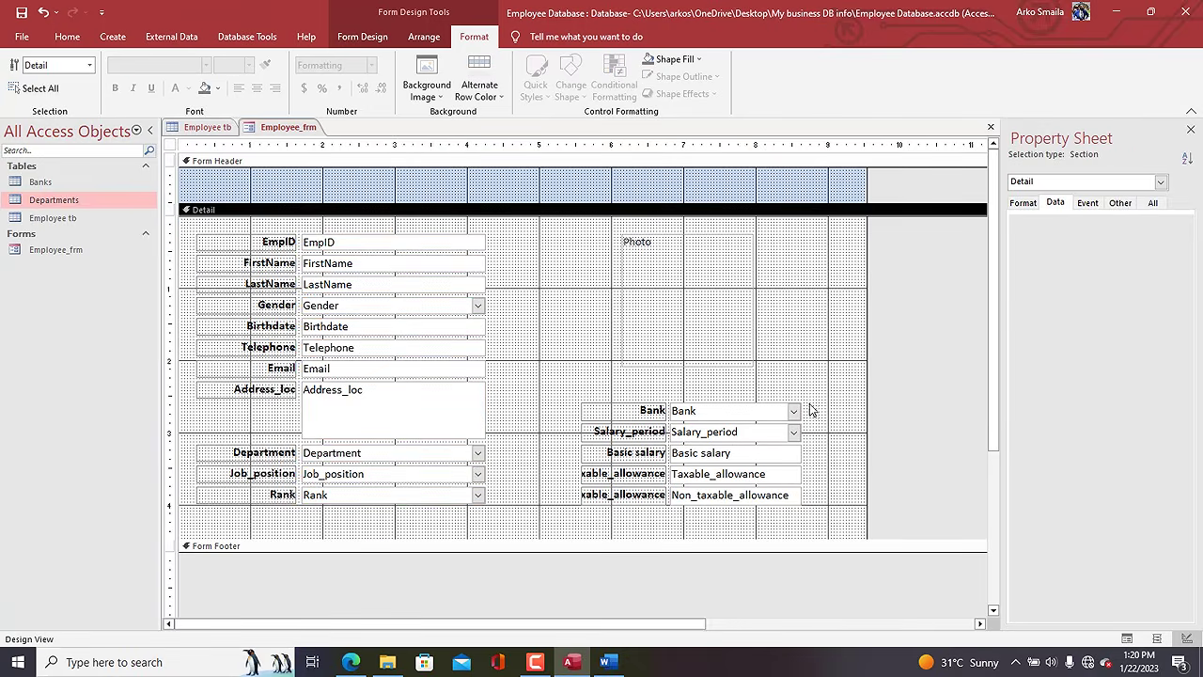
left_click_drag(810, 404, 853, 494)
key("Left")
key("Left")
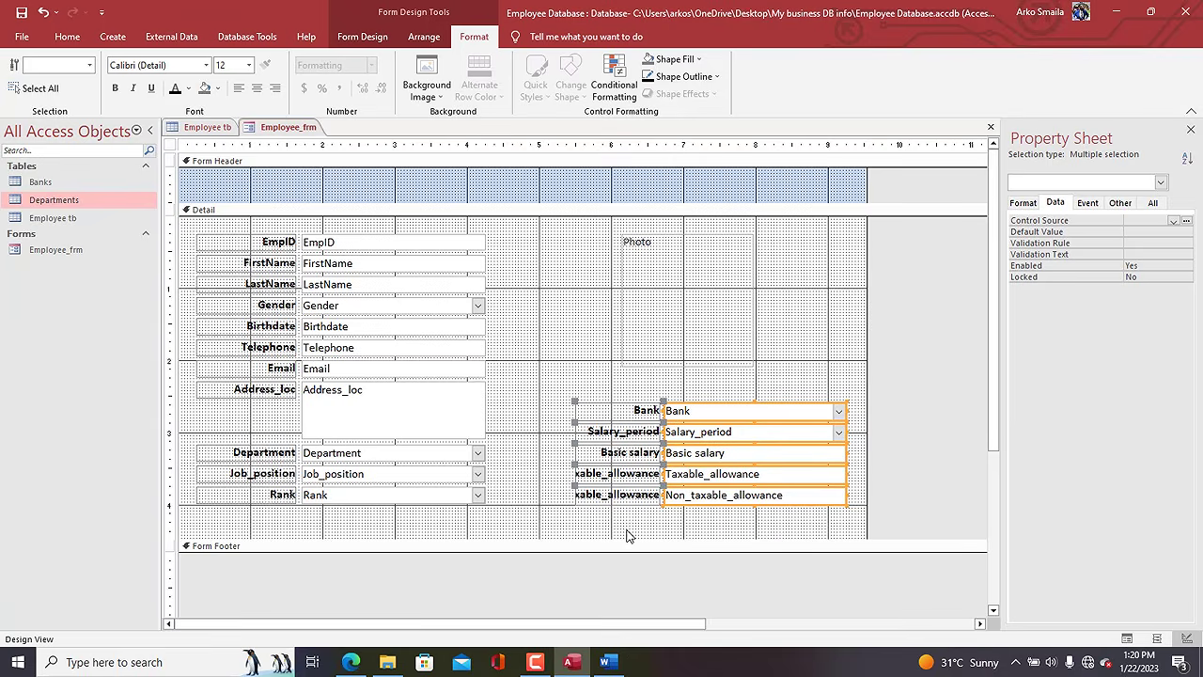
left_click_drag(487, 537, 257, 233)
key("Down")
key("Down")
key("Down")
key("Down")
key("Down")
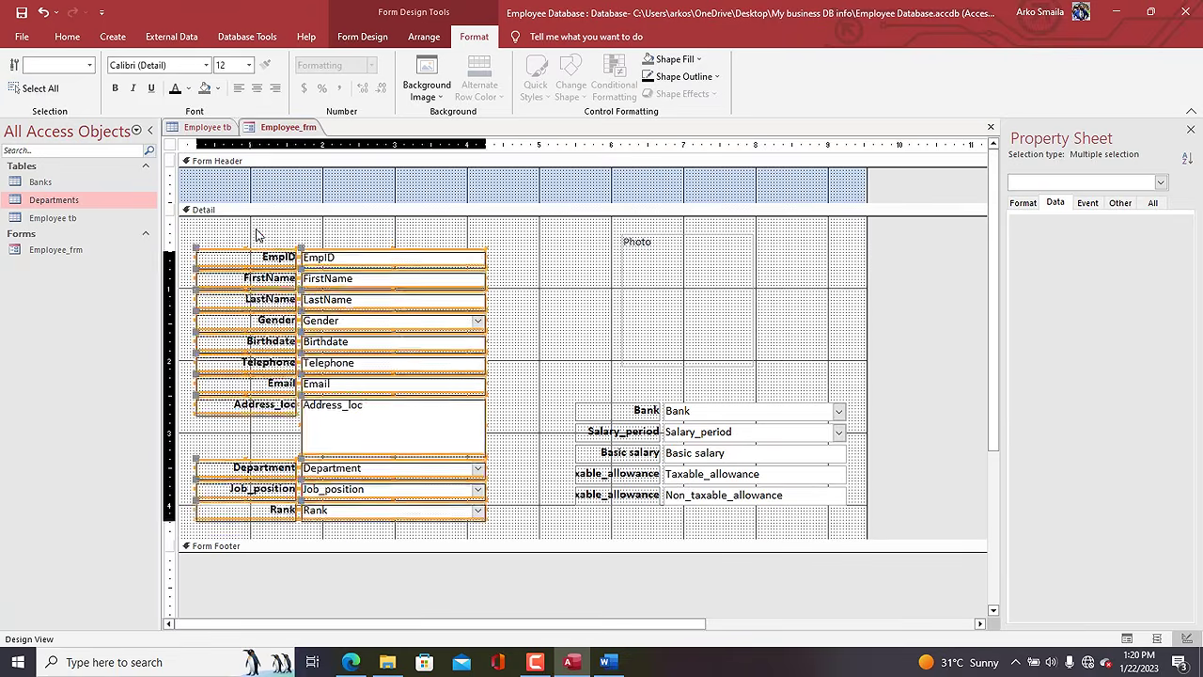
left_click_drag(777, 515, 618, 405)
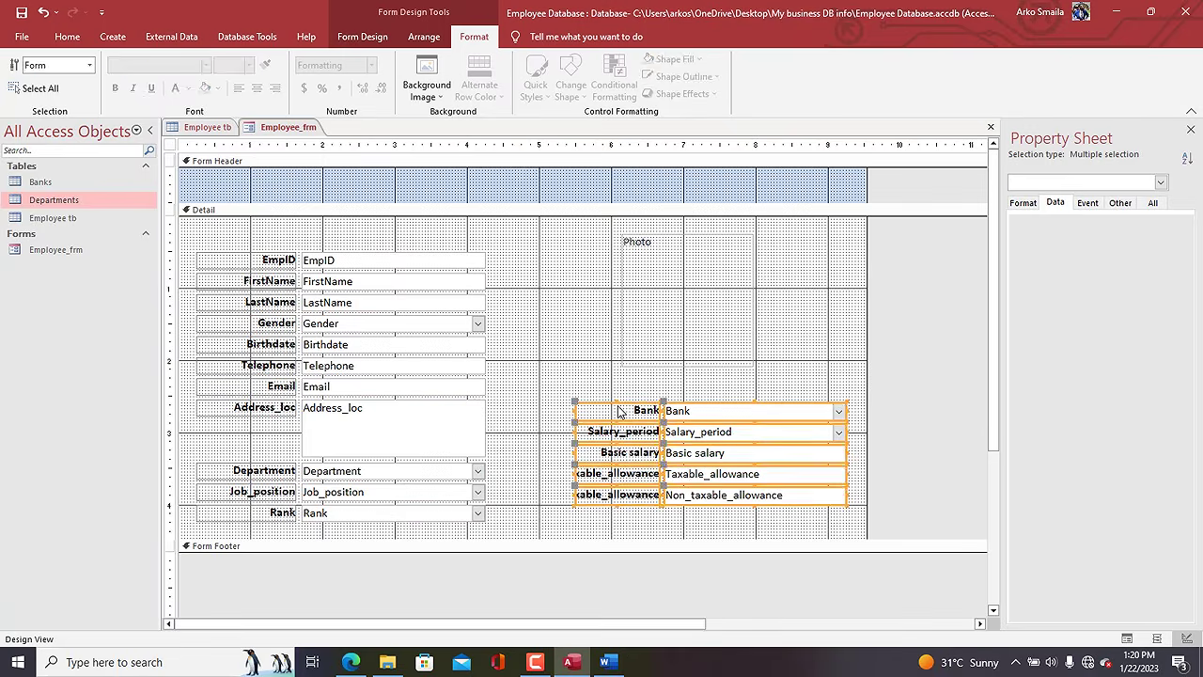
key("Down")
key("Down")
key("Down")
key("Down")
key("Down")
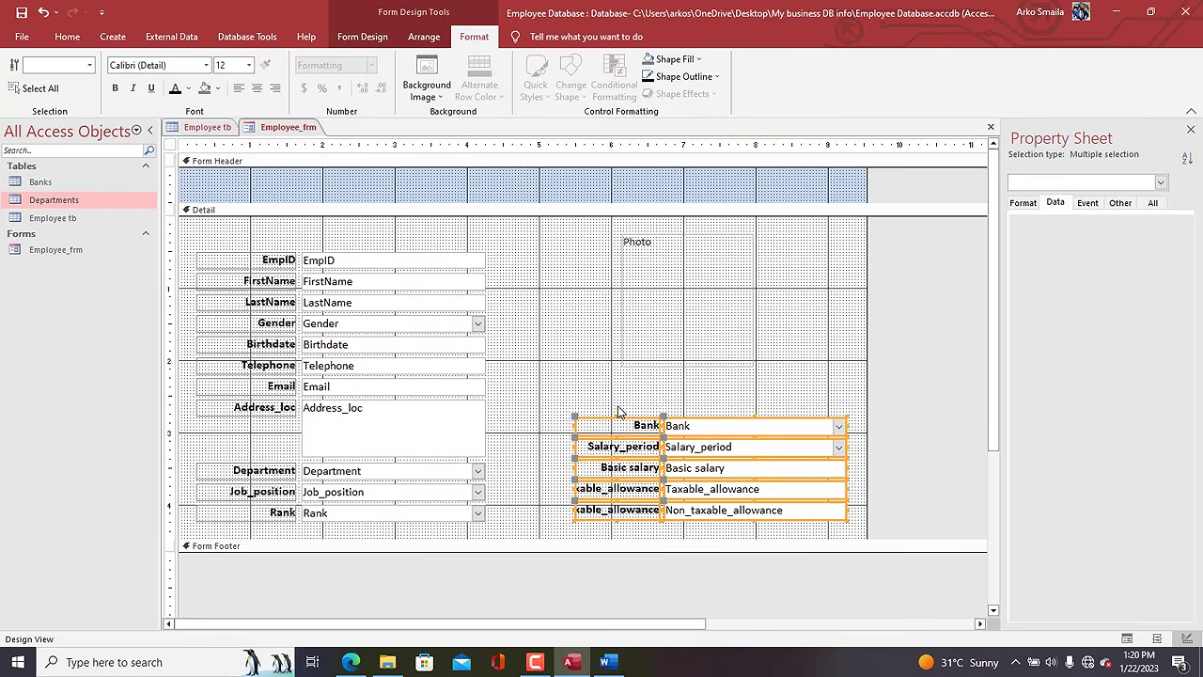
left_click(568, 350)
Add a PERSONAL INFORMATION/WORK heading label above the EmpID row.
left_click(362, 38)
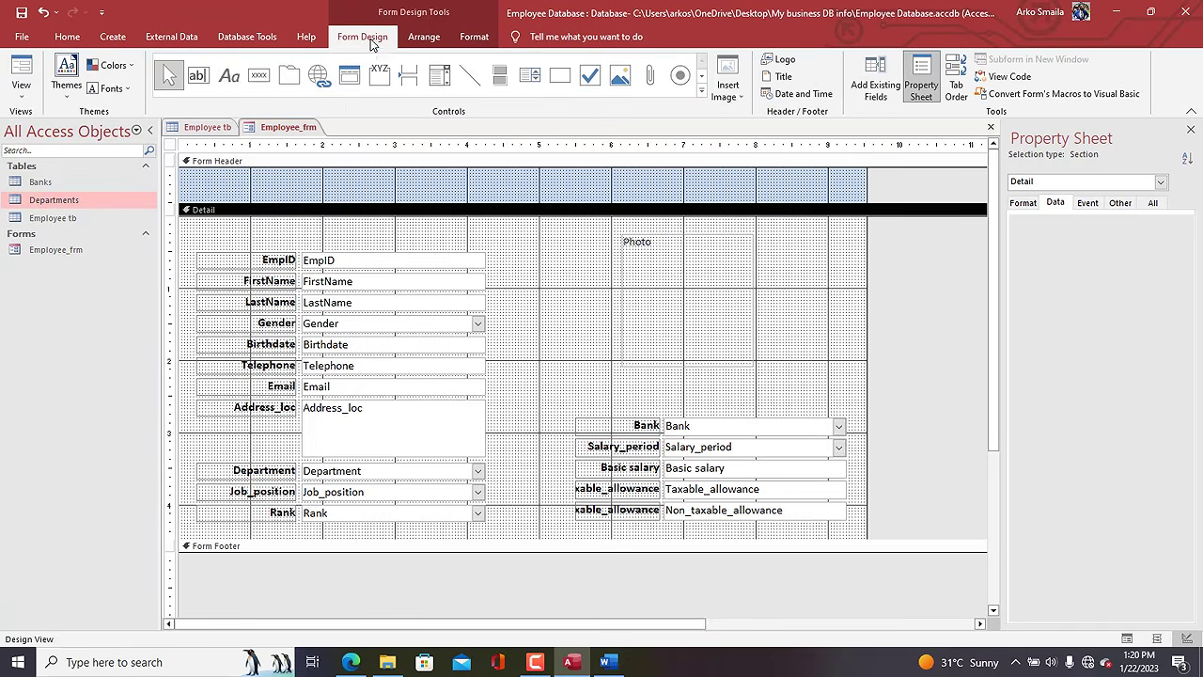
left_click(229, 75)
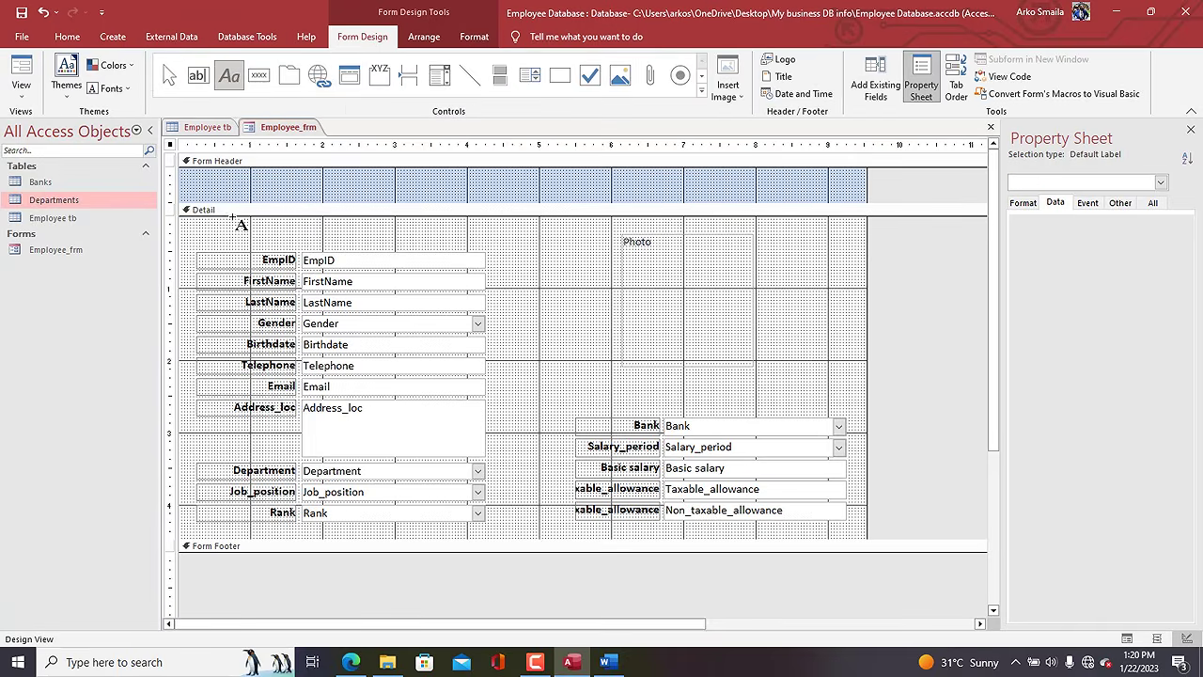
left_click_drag(233, 220, 460, 245)
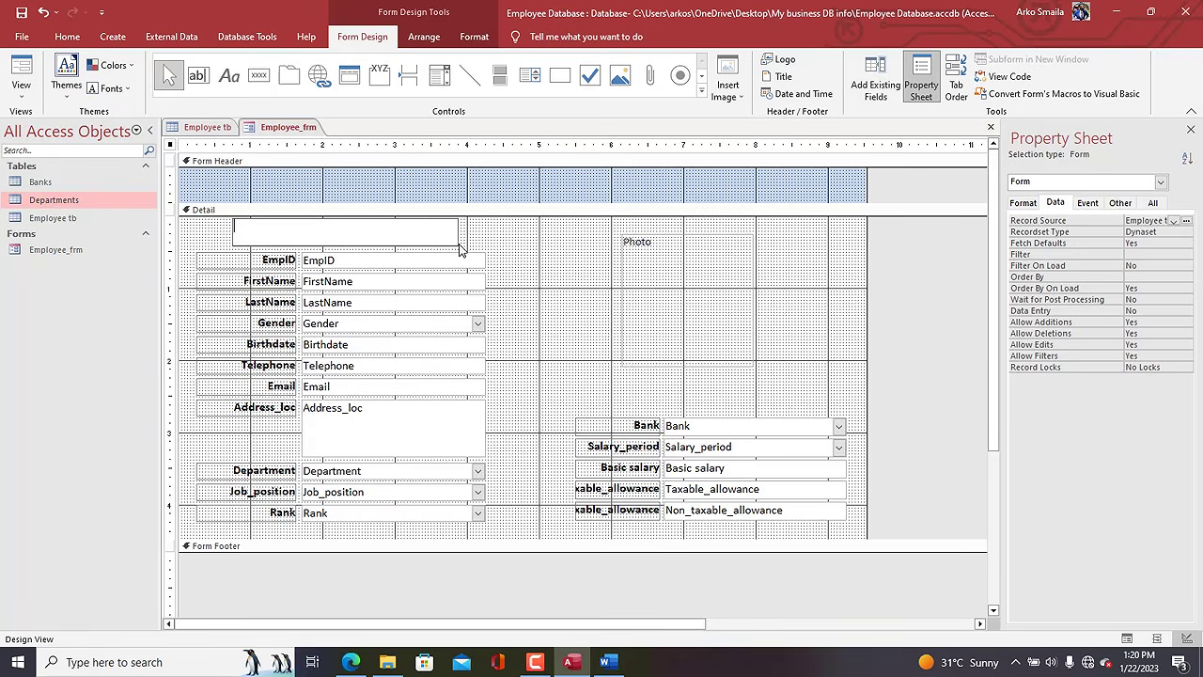
key("Caps_Lock")
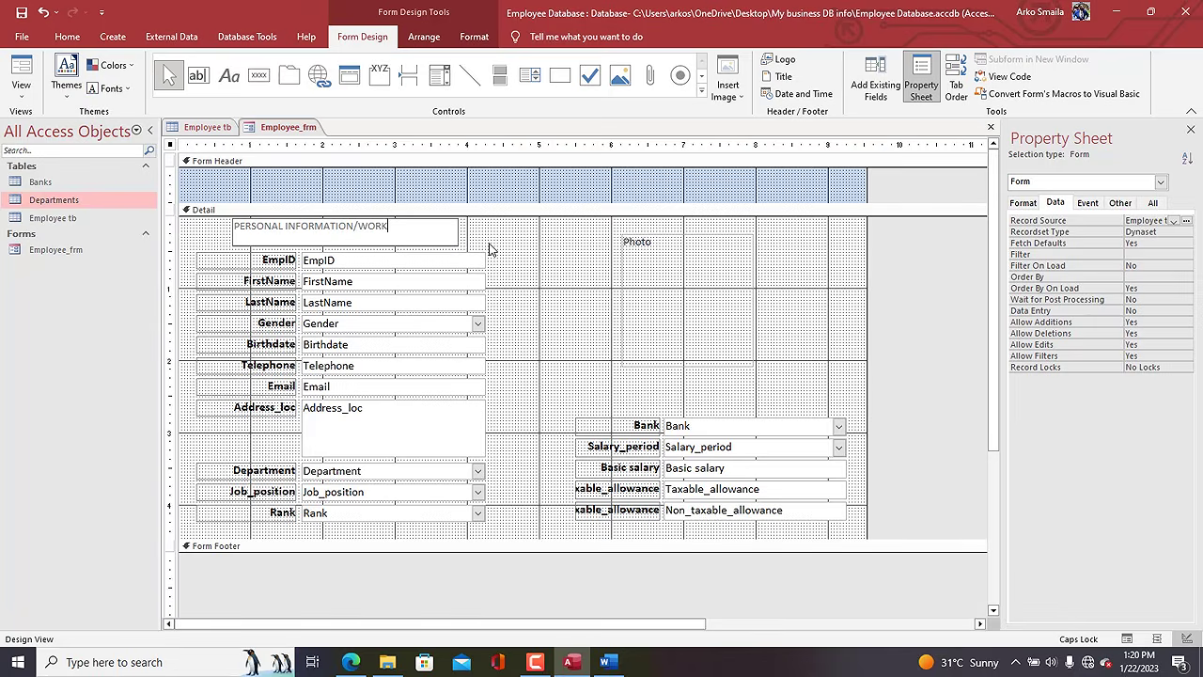
key("Return")
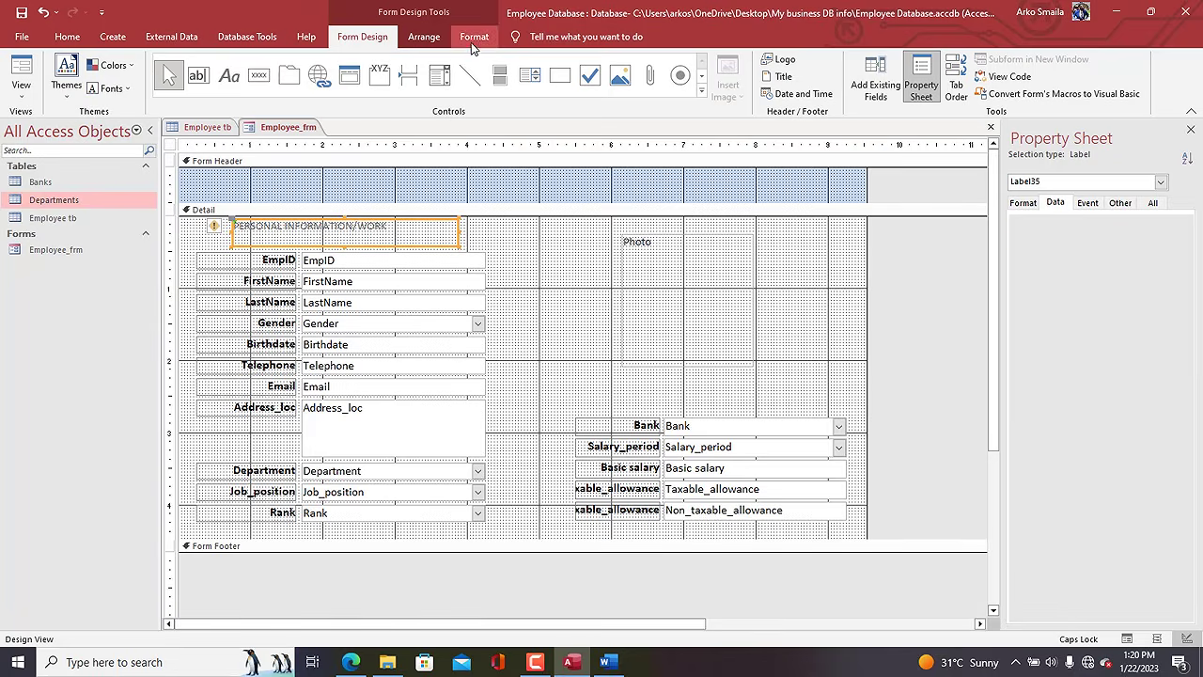
Make the heading 18-point bold and widen it so the full text shows.
left_click(474, 36)
left_click(174, 88)
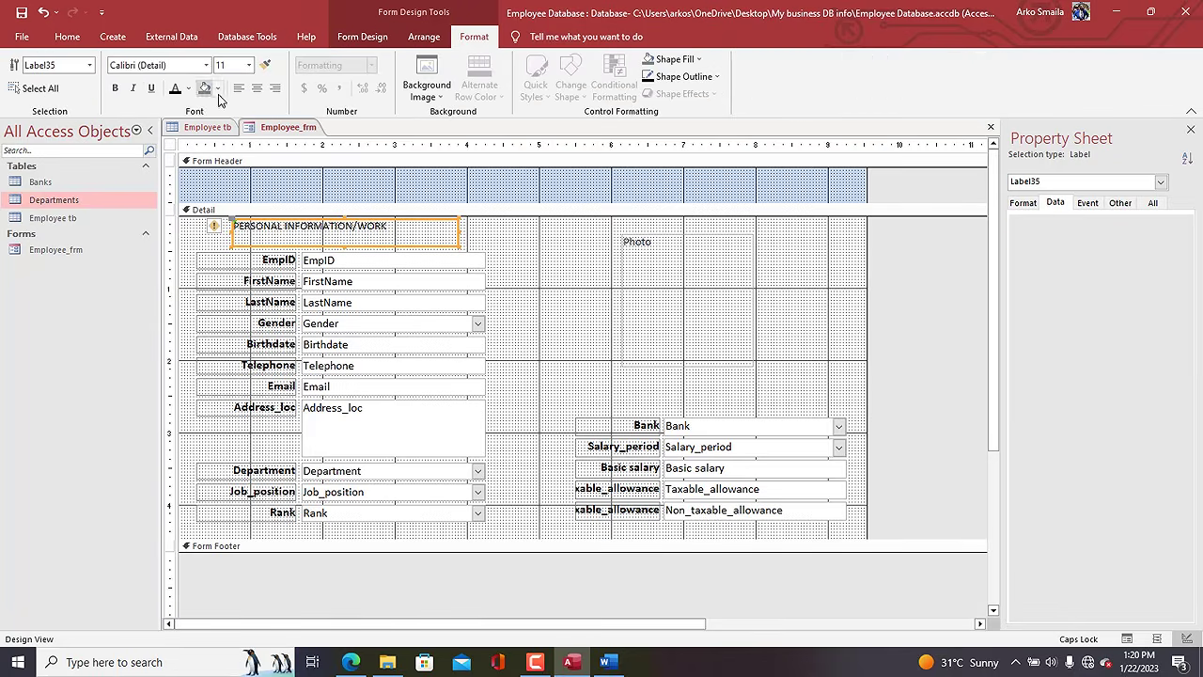
left_click(249, 65)
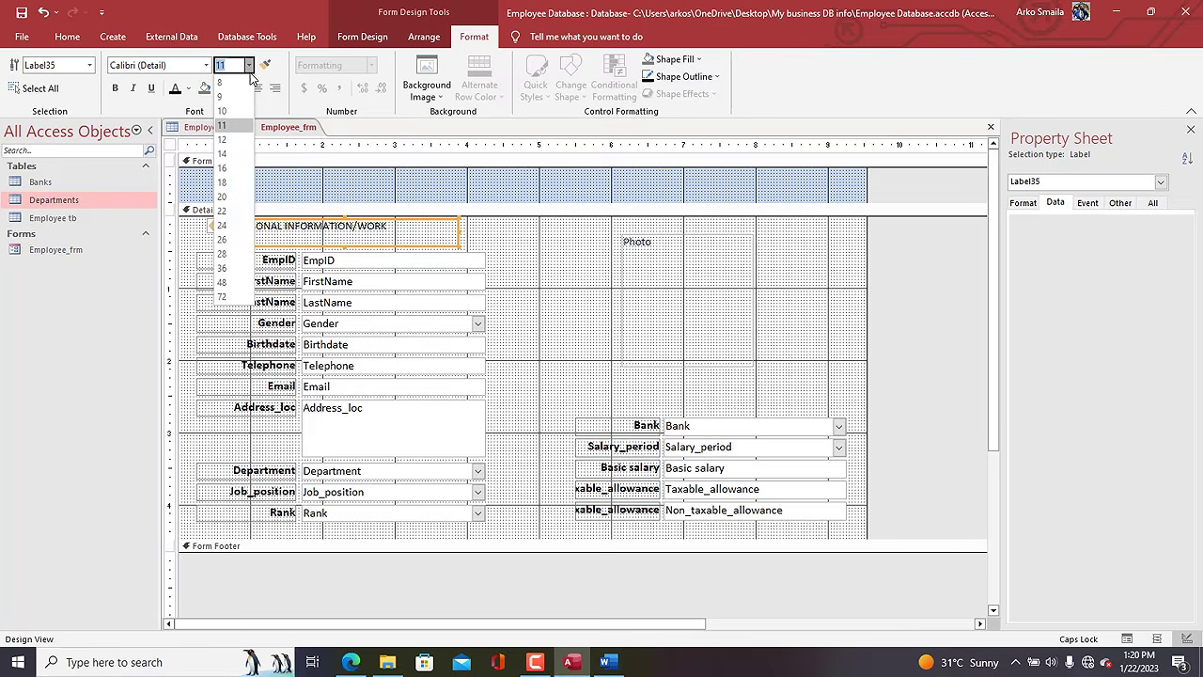
left_click(231, 182)
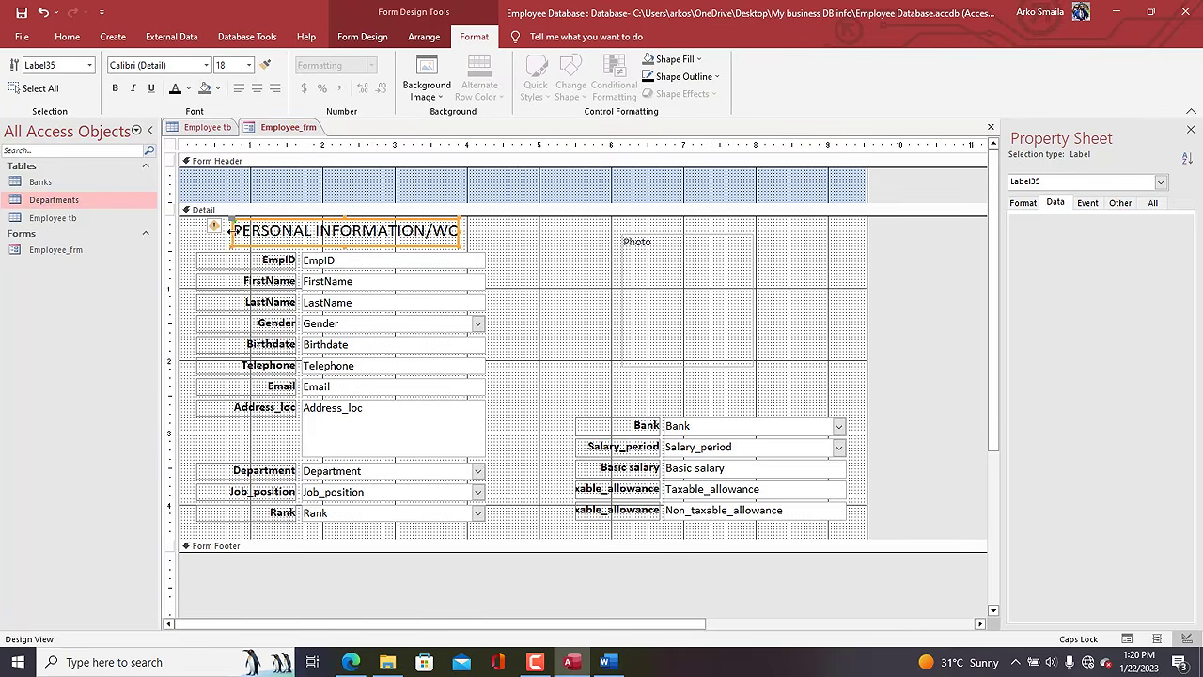
left_click_drag(228, 230, 199, 231)
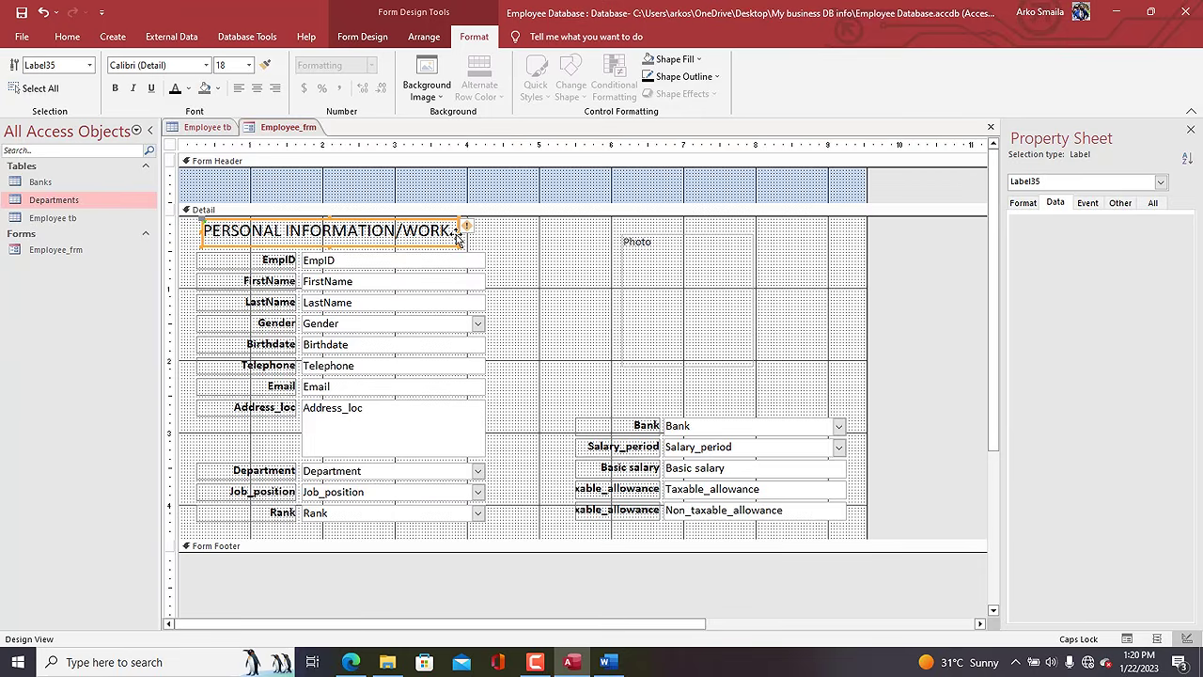
key("Right")
key("Right")
key("ctrl+b")
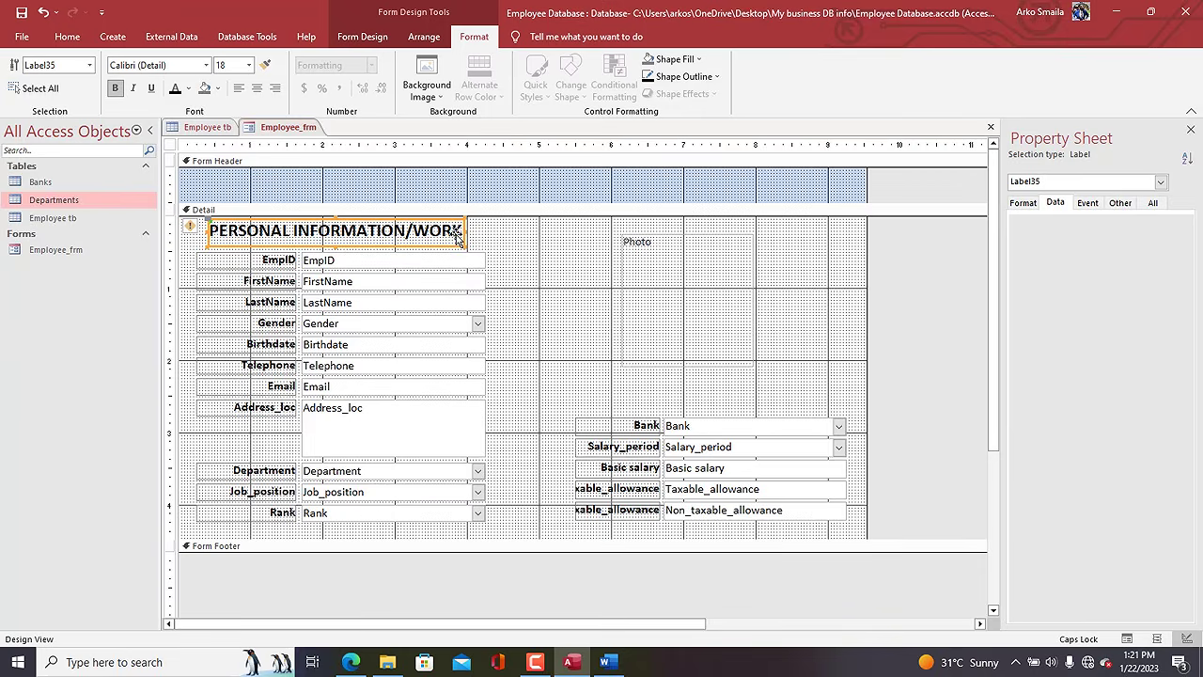
Adjust the heading's position, colour it dark red, and paste a duplicate of it.
left_click(335, 243)
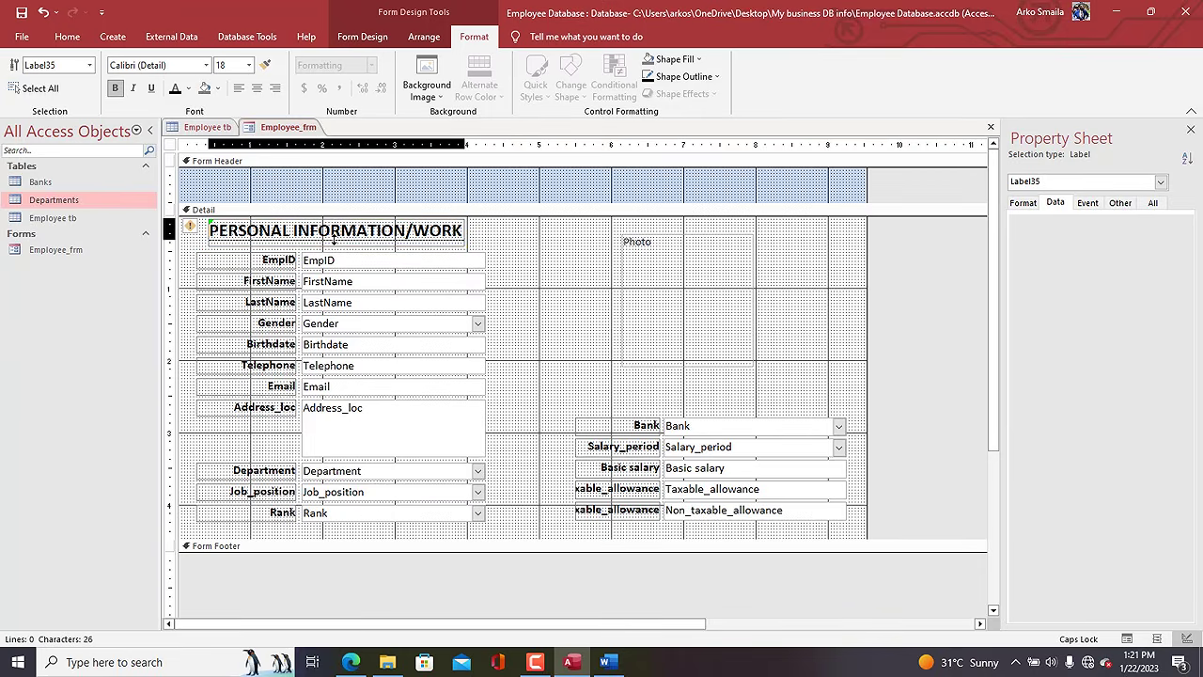
left_click_drag(335, 243, 334, 244)
key("Down")
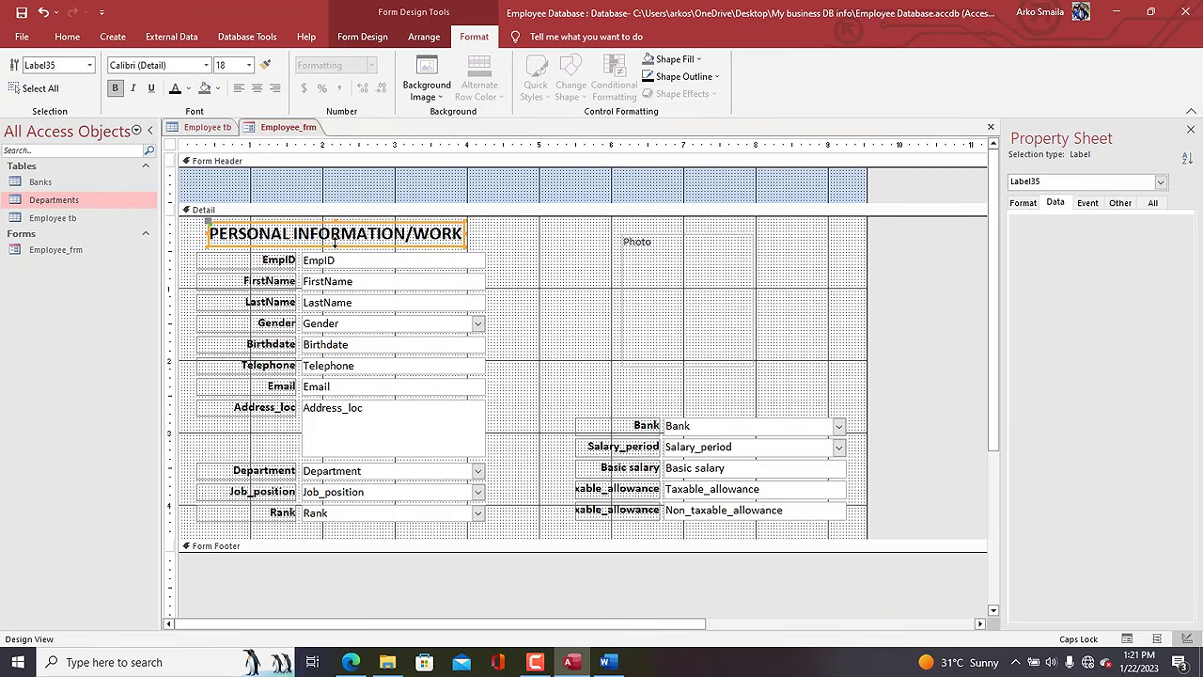
left_click(188, 87)
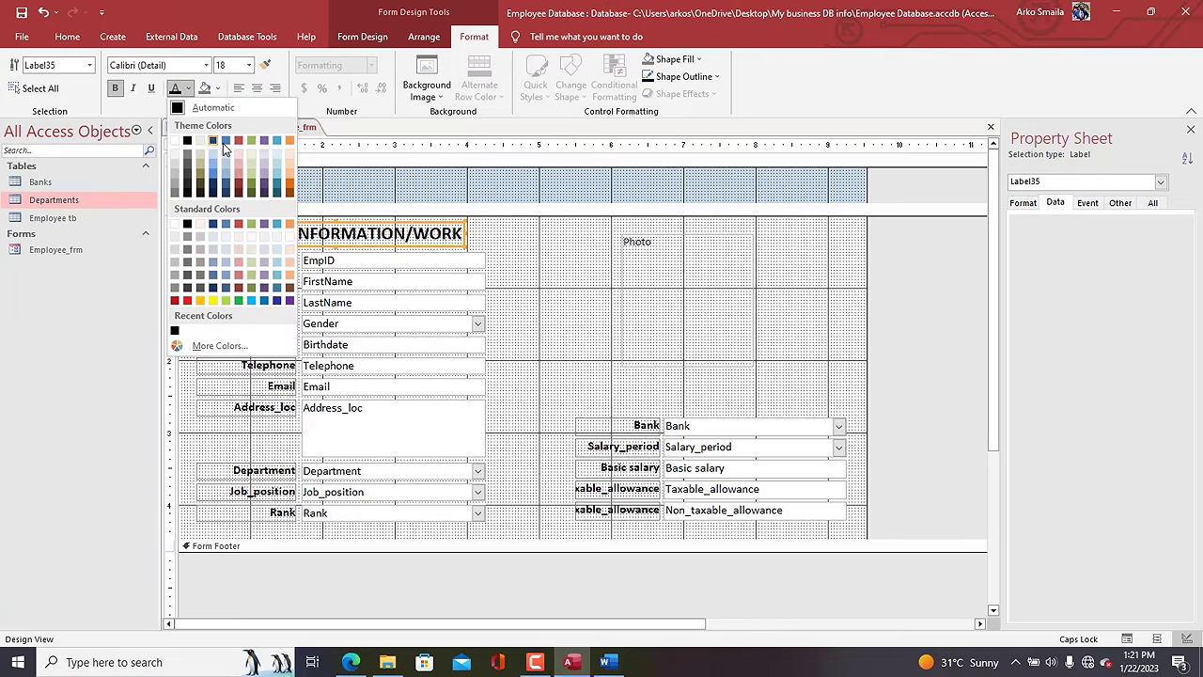
left_click(175, 301)
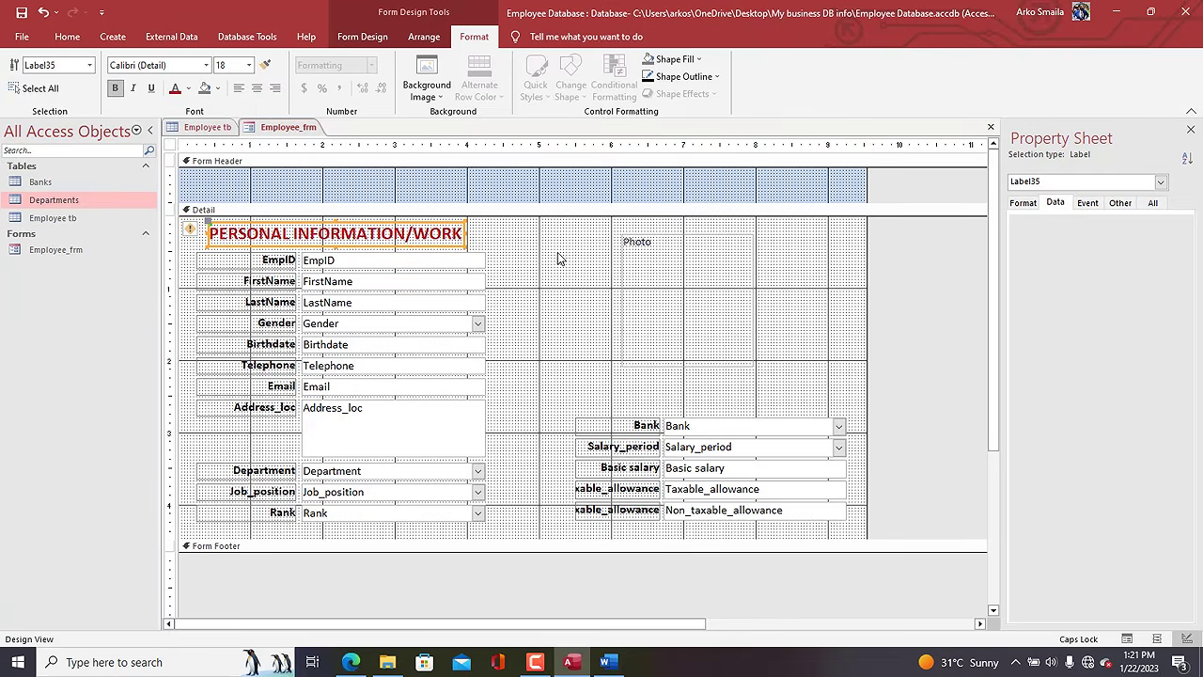
key("ctrl+c")
key("ctrl+v")
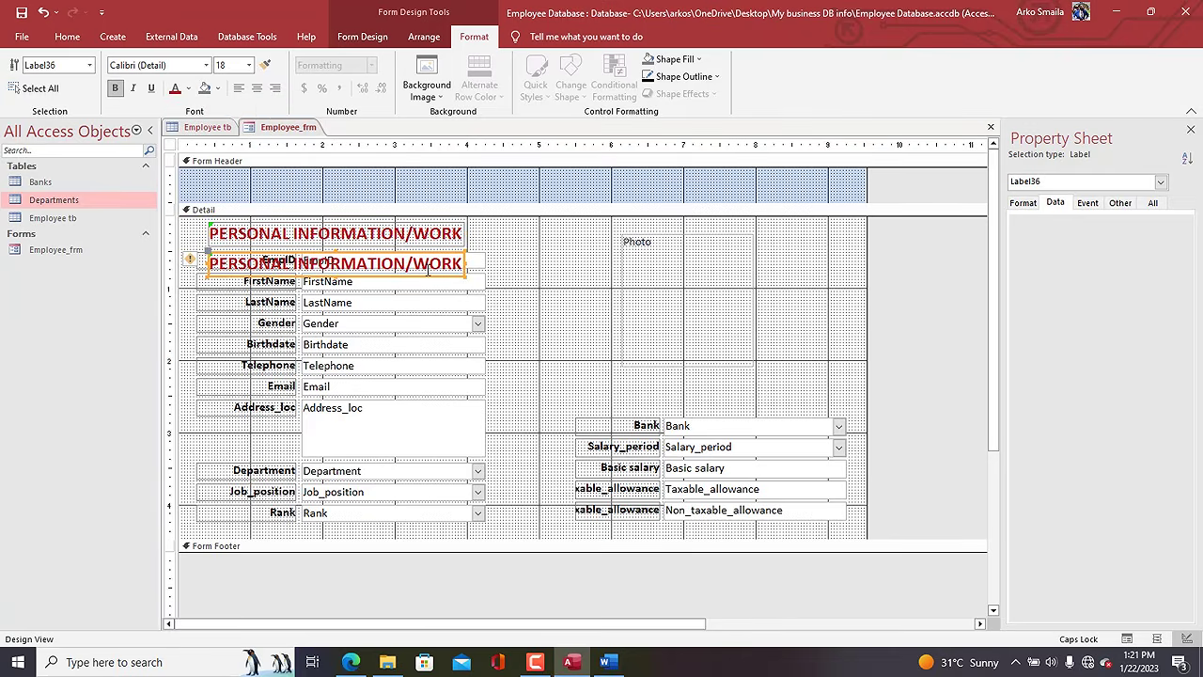
Move the duplicate heading above the Bank fields, rename it BANK AND ACCOUNT, and centre it.
left_click_drag(420, 279, 572, 393)
left_click(823, 393)
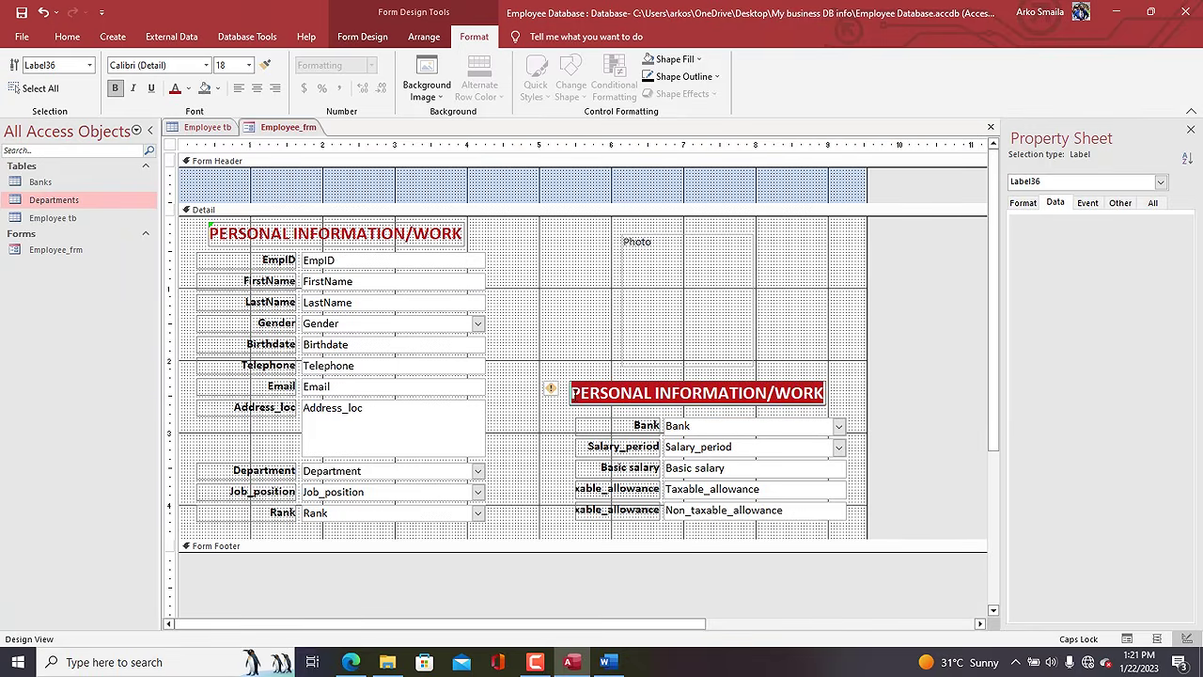
type("BANK")
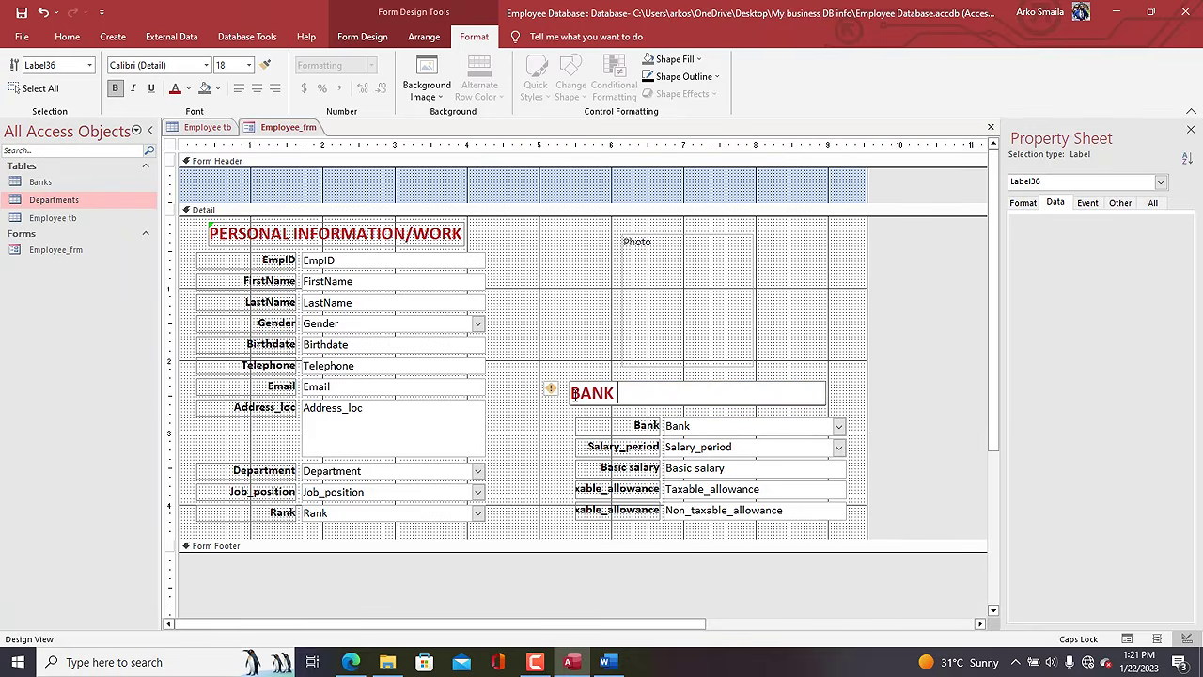
type(" AND ACCOUNT")
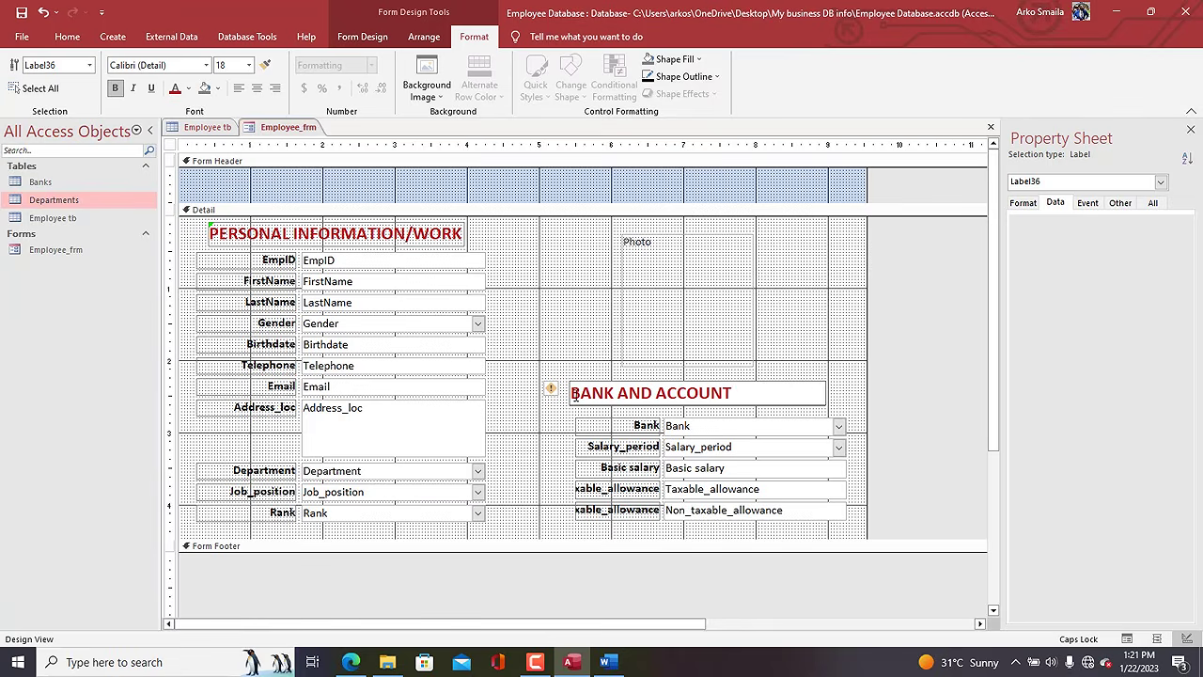
left_click(550, 364)
left_click(623, 395)
key("ctrl+e")
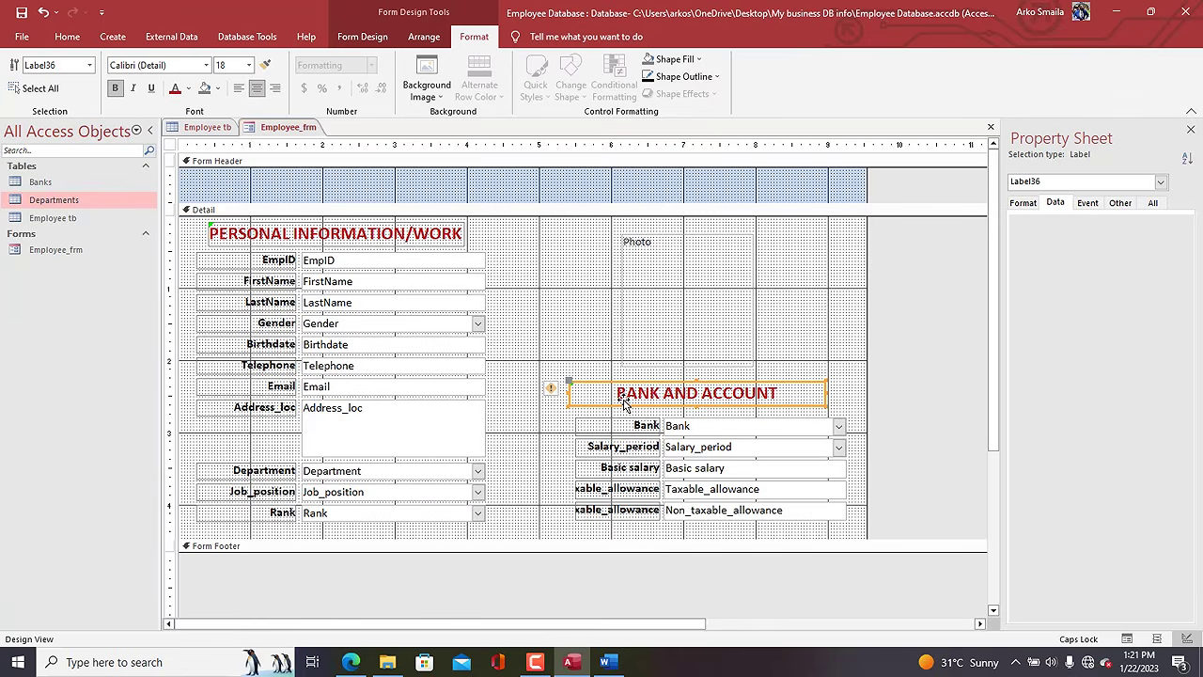
Nudge the bank and allowance fields up slightly.
left_click_drag(740, 528, 607, 428)
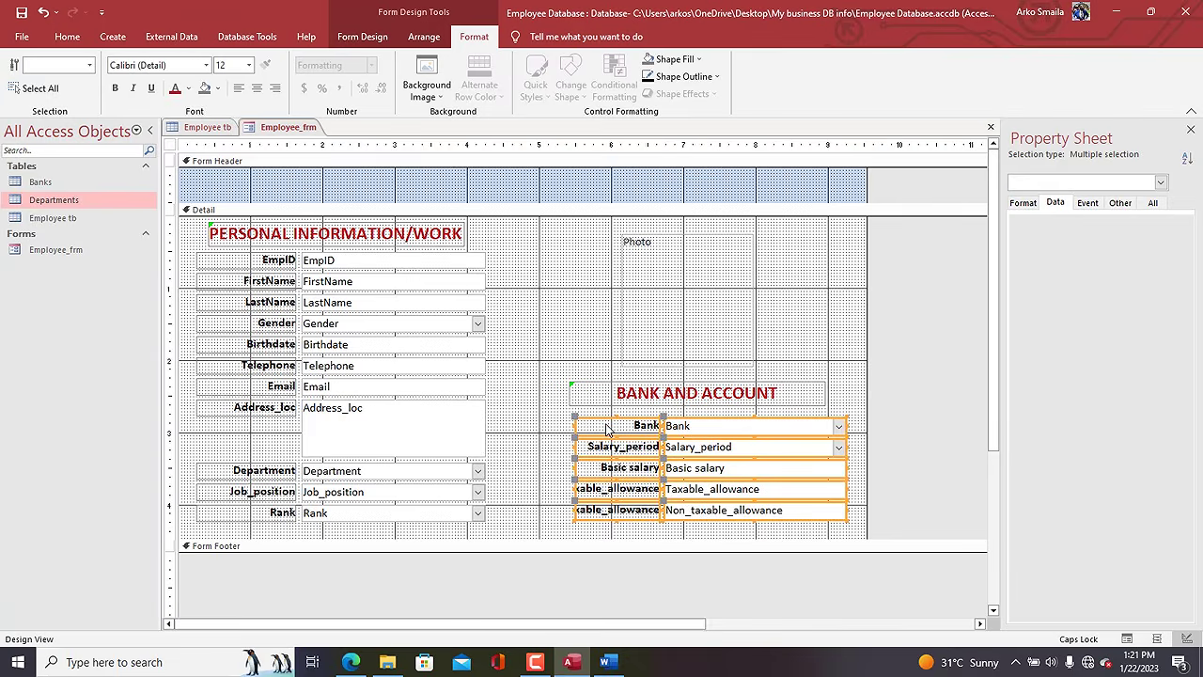
key("Up")
key("Up")
left_click(554, 343)
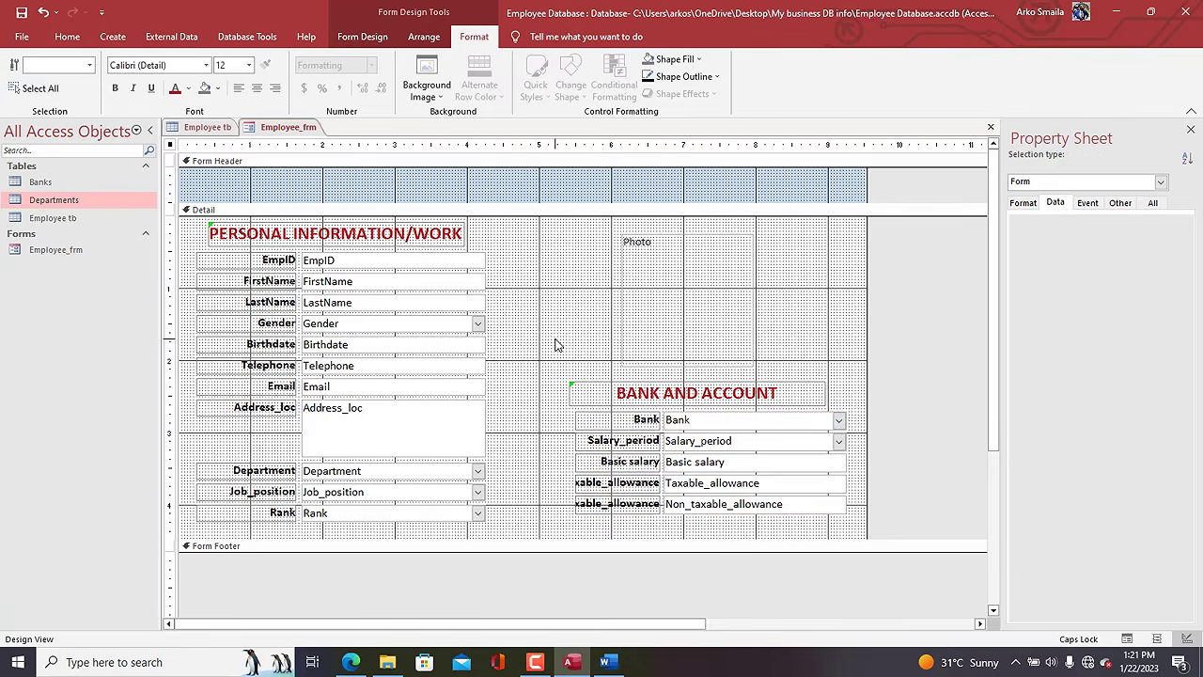
Fill the form header section with beige.
left_click(481, 183)
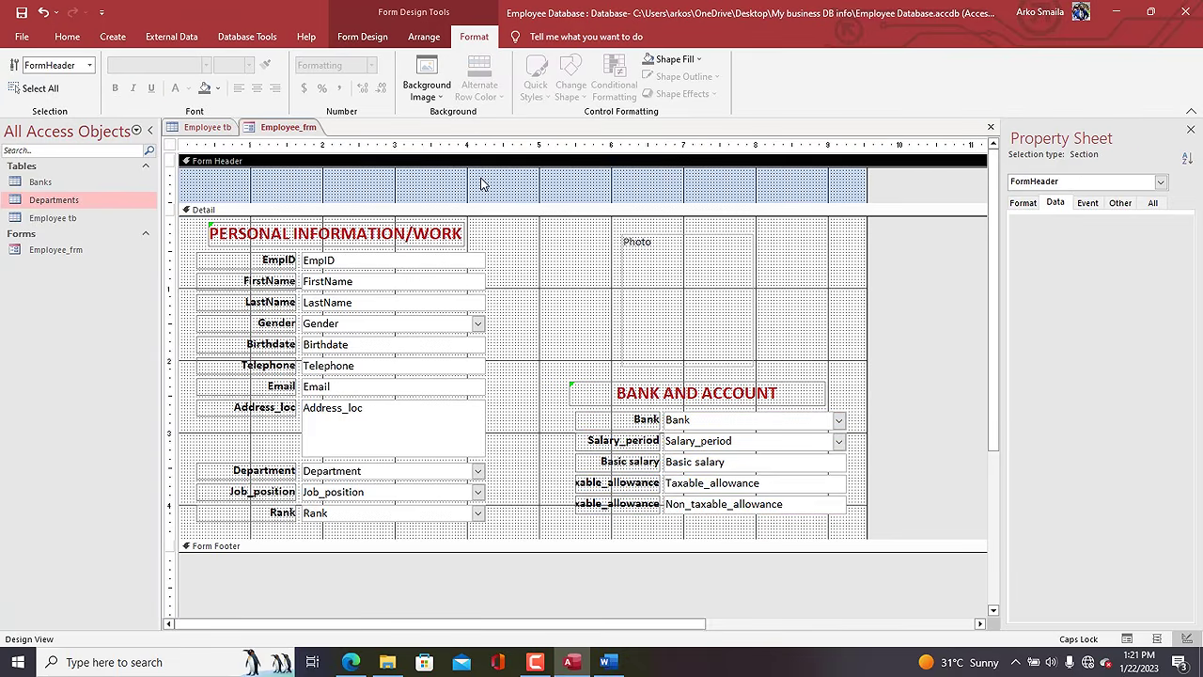
left_click(669, 59)
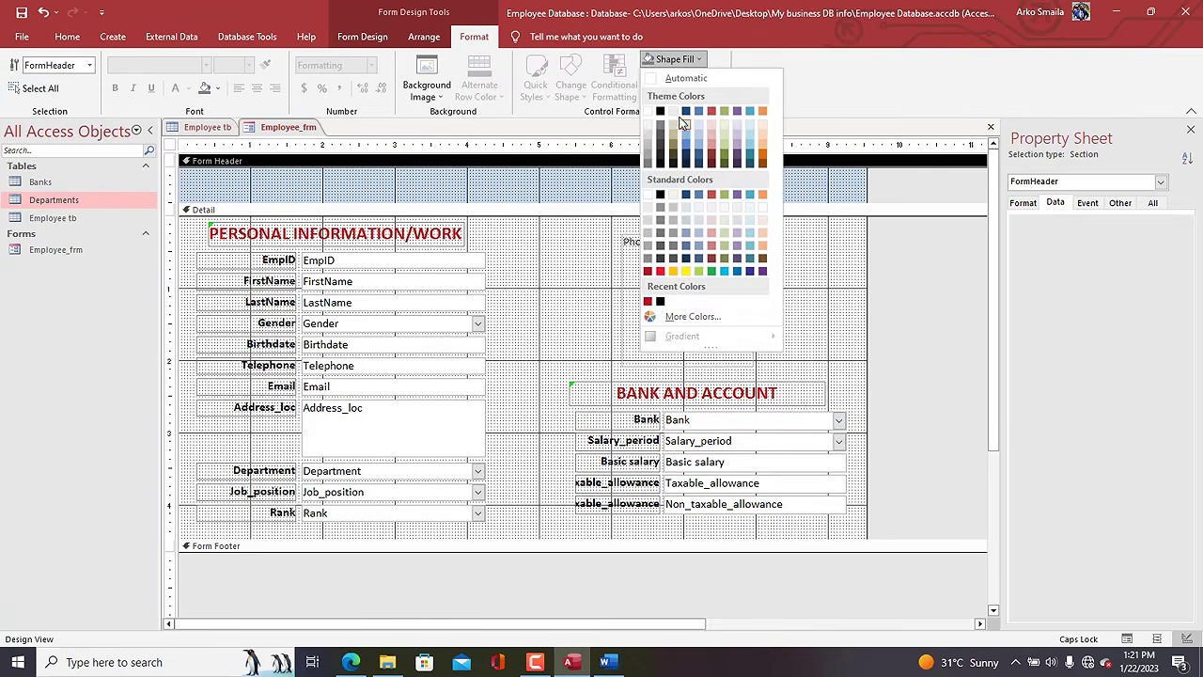
left_click(672, 114)
left_click(545, 249)
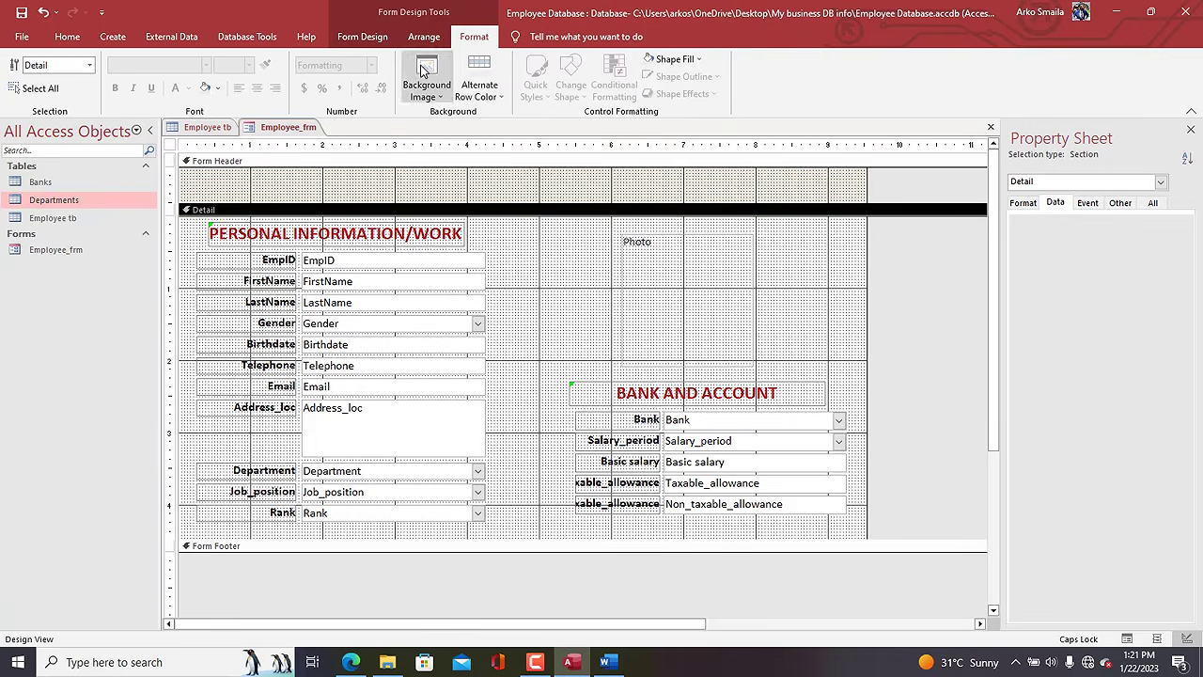
Draw a beige rectangle over the whole Detail section and send it behind the controls.
left_click(357, 38)
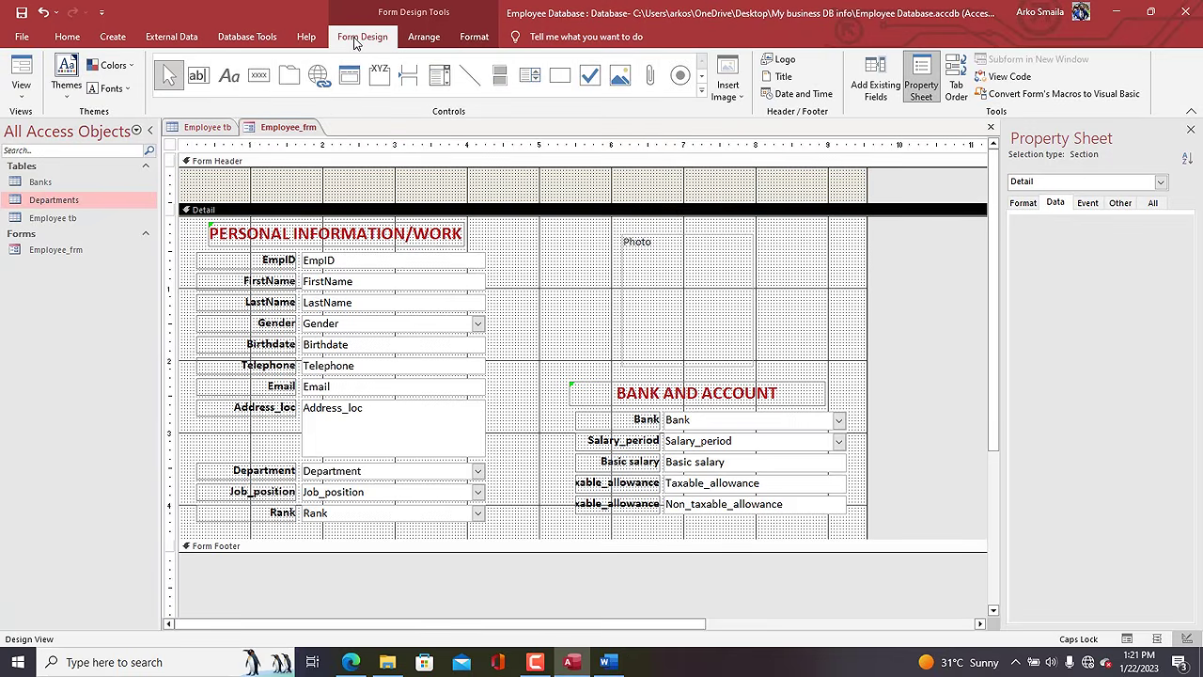
left_click(559, 76)
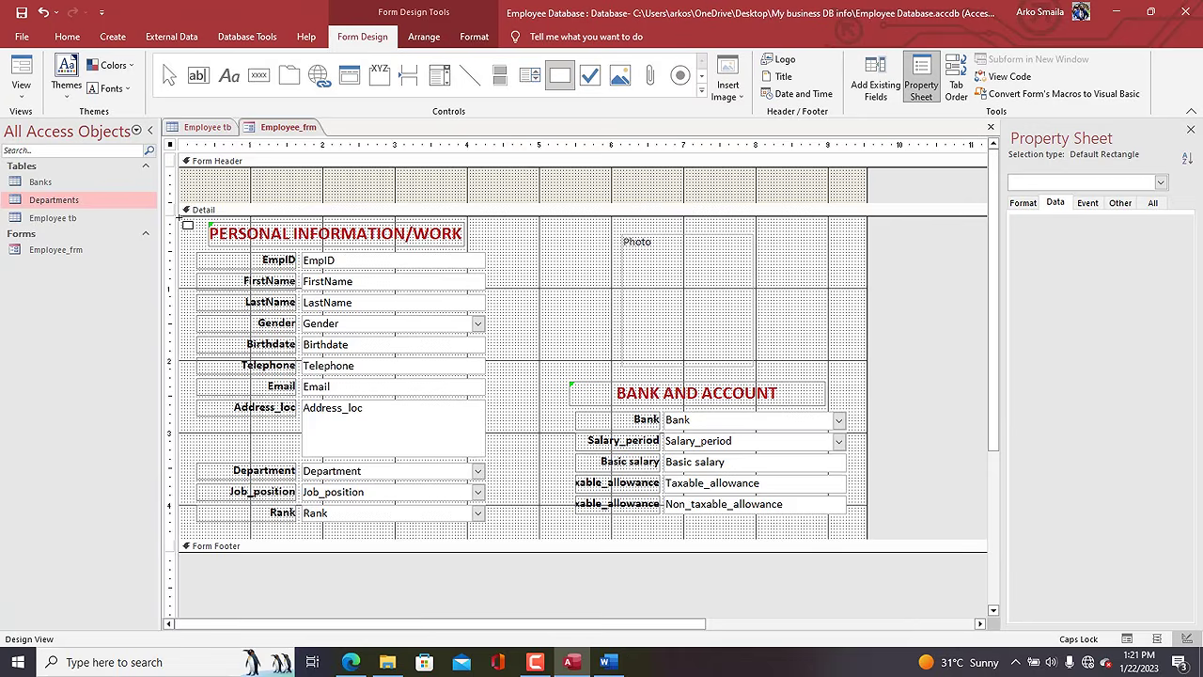
left_click_drag(179, 218, 863, 534)
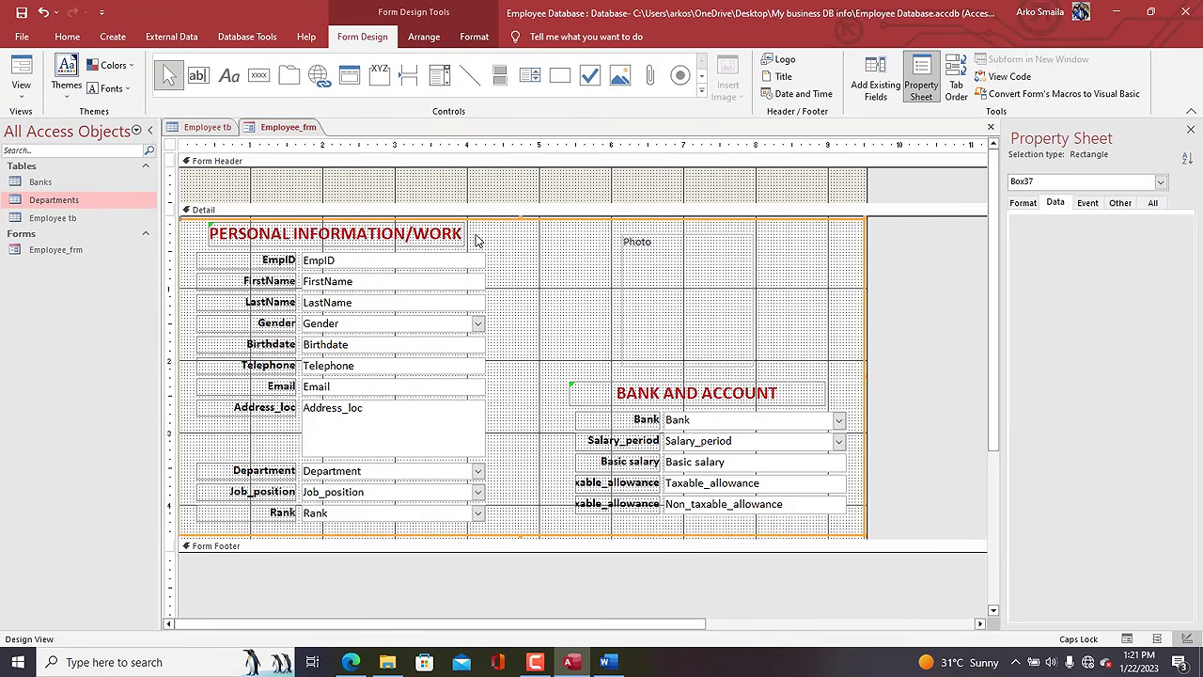
left_click(474, 35)
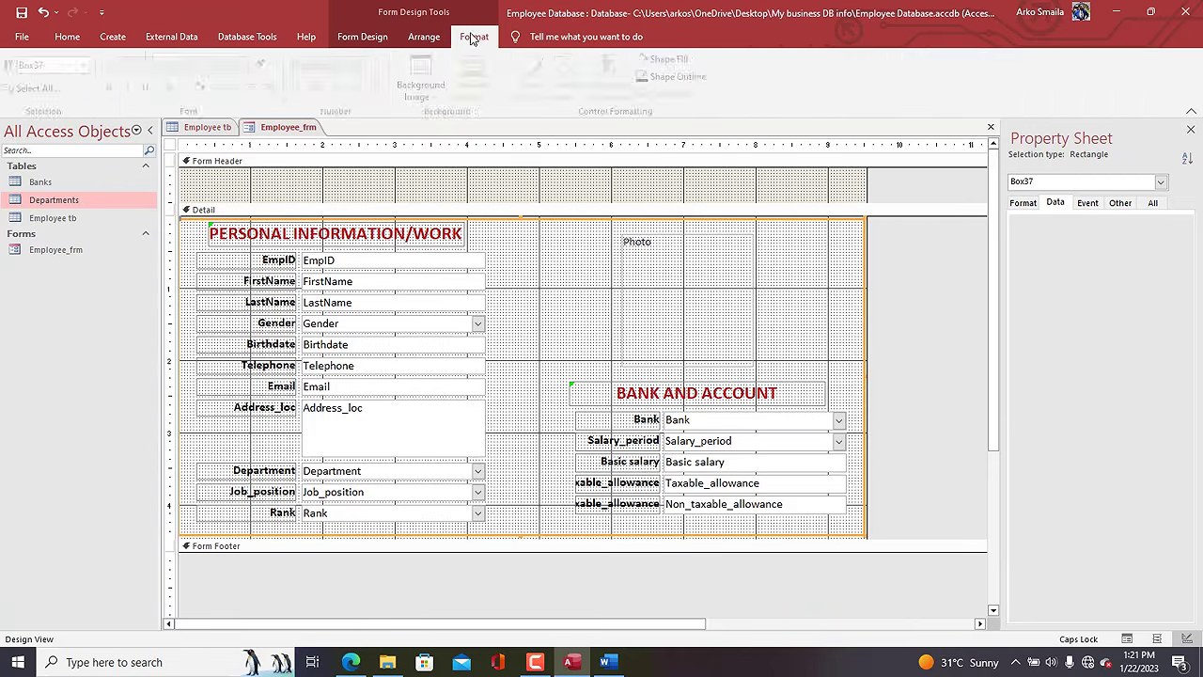
left_click(206, 88)
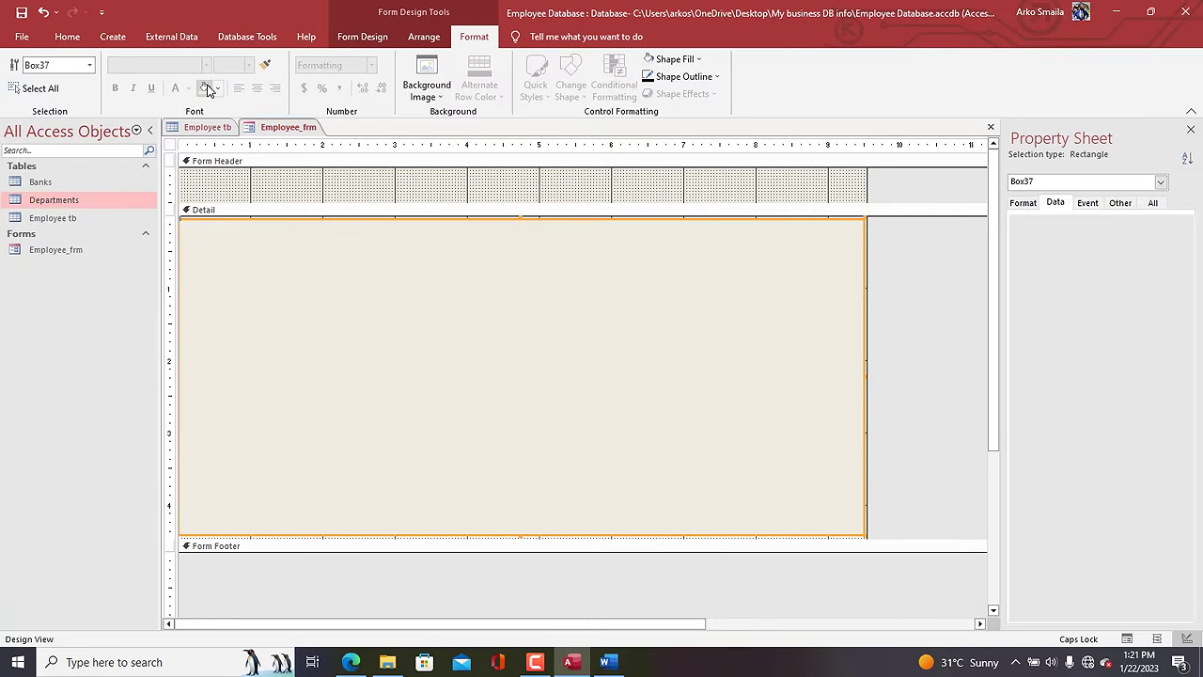
right_click(278, 300)
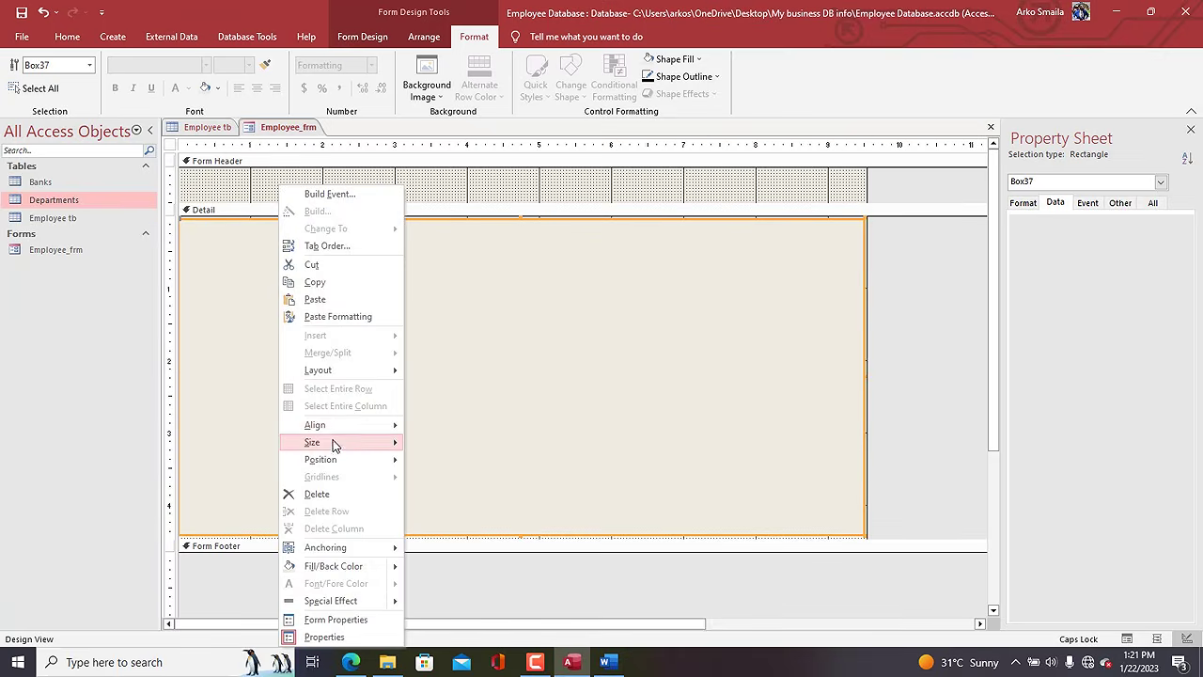
mouse_move(349, 460)
left_click(474, 479)
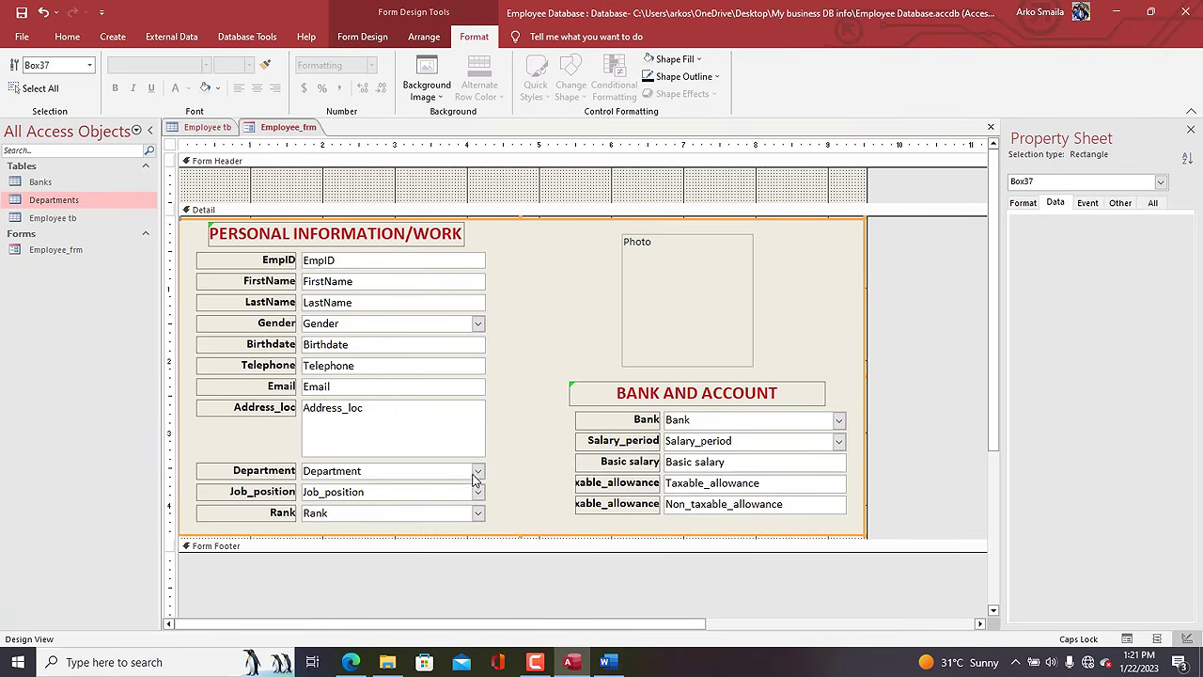
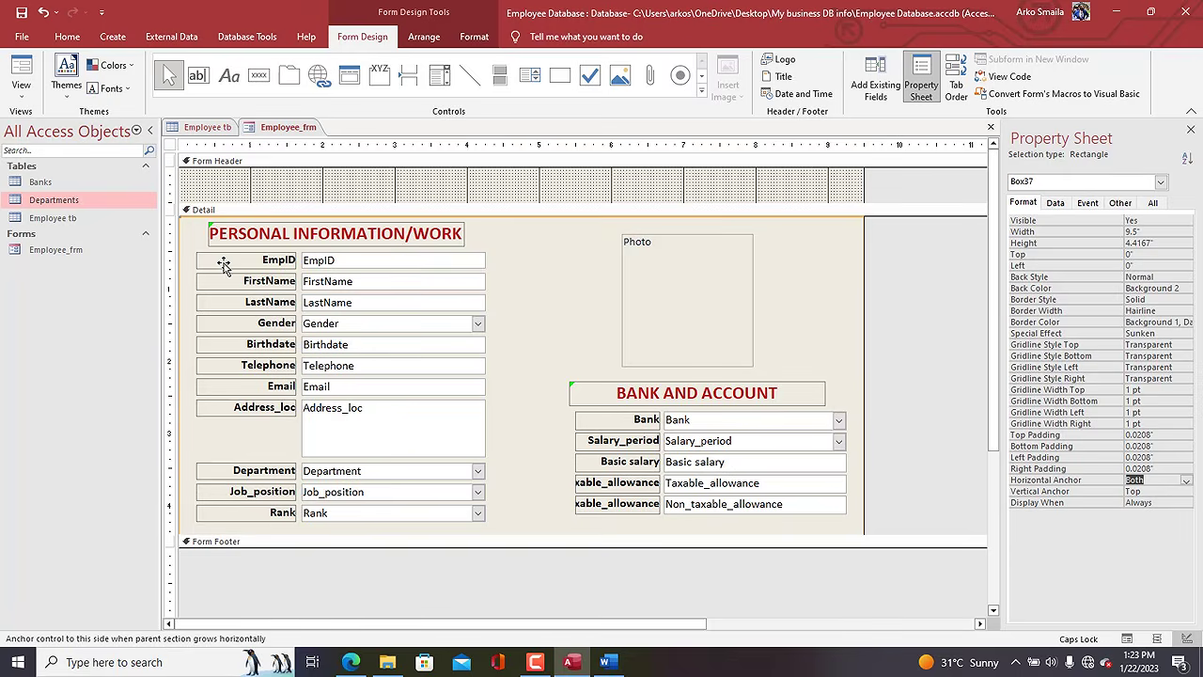
Show Employee_frm in Form View and search its records for 'SAN'.
right_click(284, 133)
left_click(329, 201)
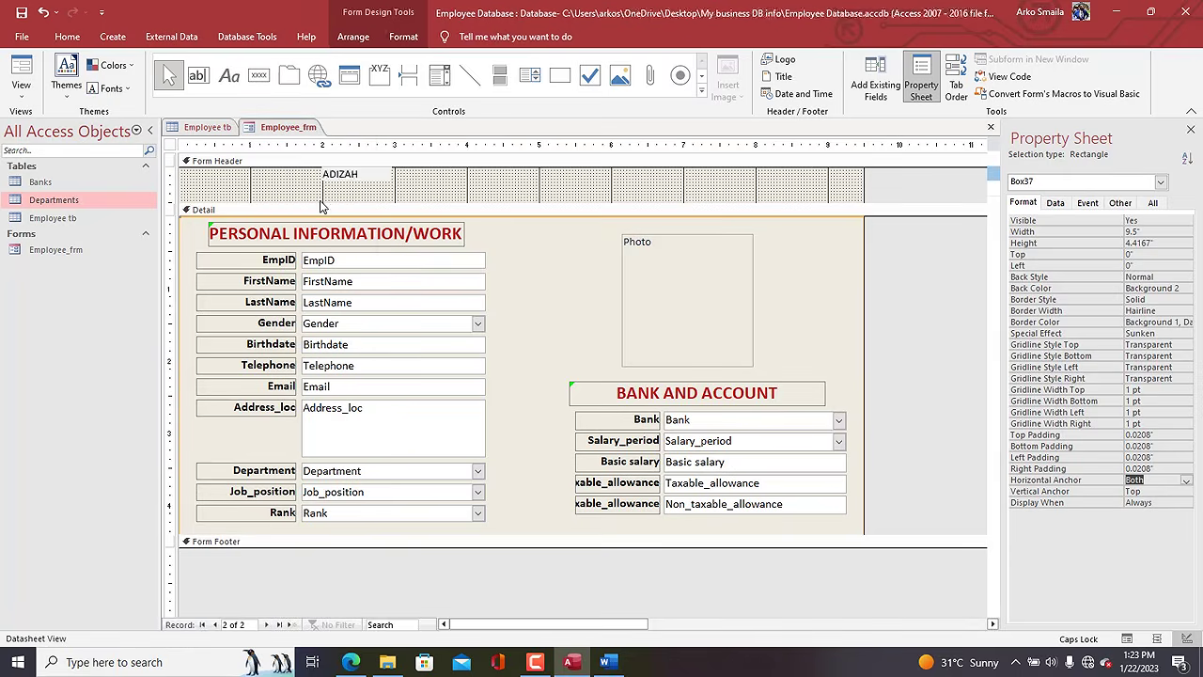
left_click_drag(470, 161, 571, 154)
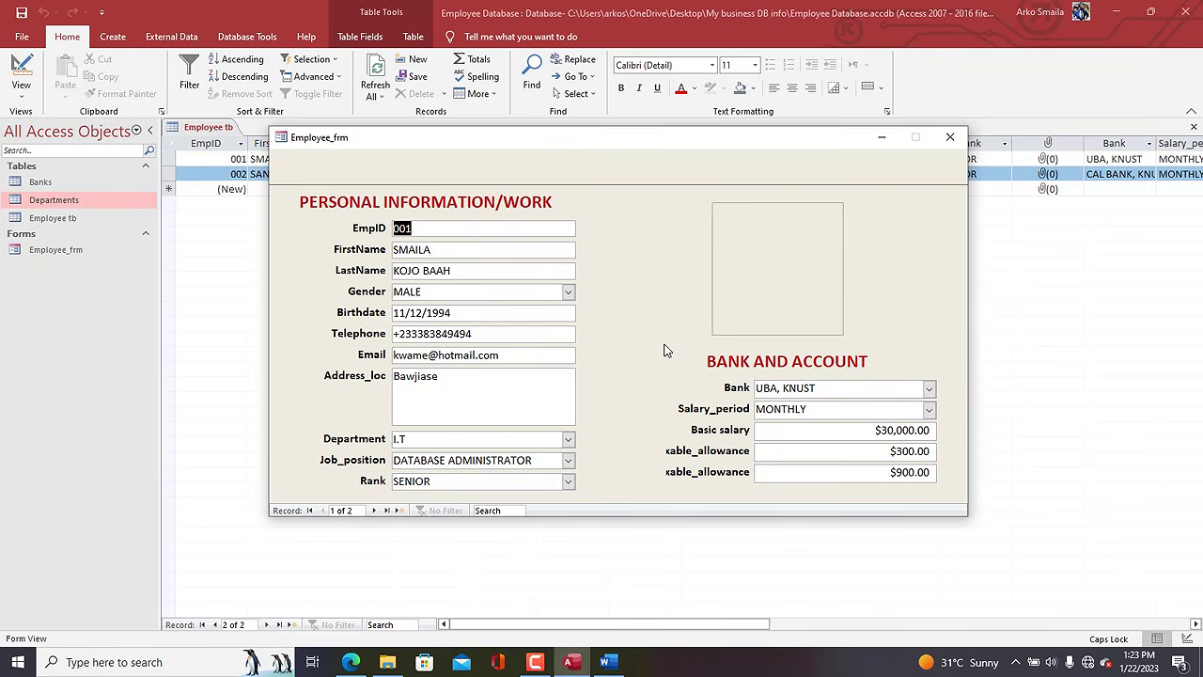
left_click(488, 510)
type("SAN")
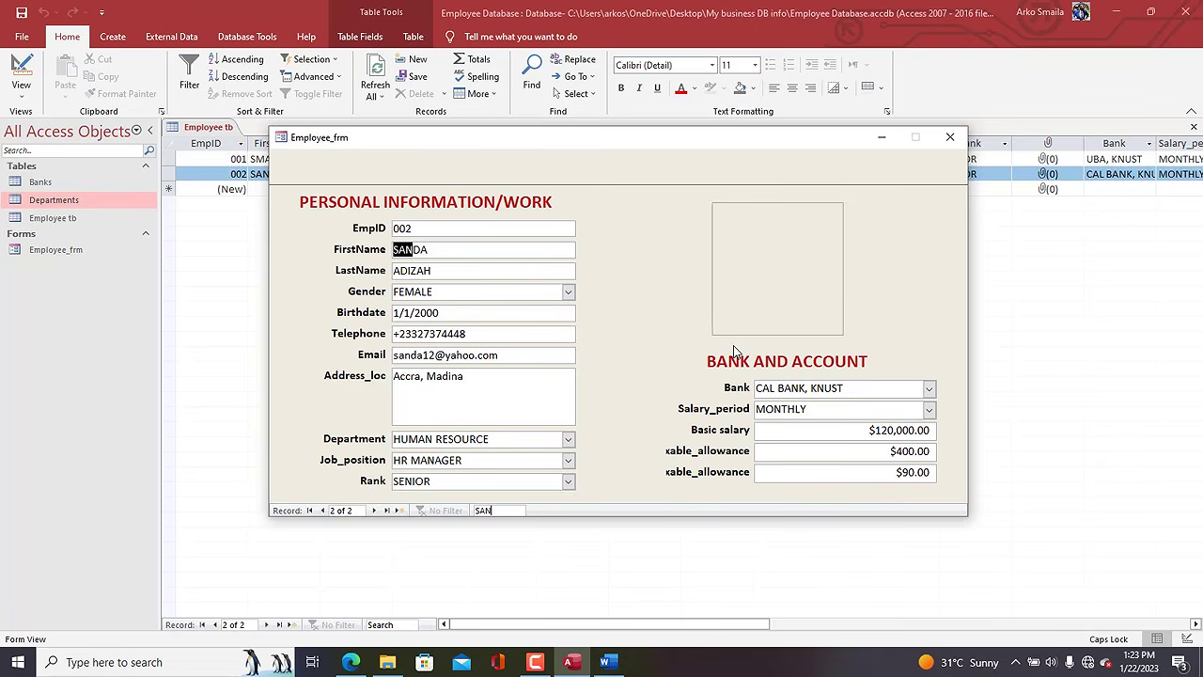
Open the second employee's empty photo attachments and close them unchanged.
left_click(751, 269)
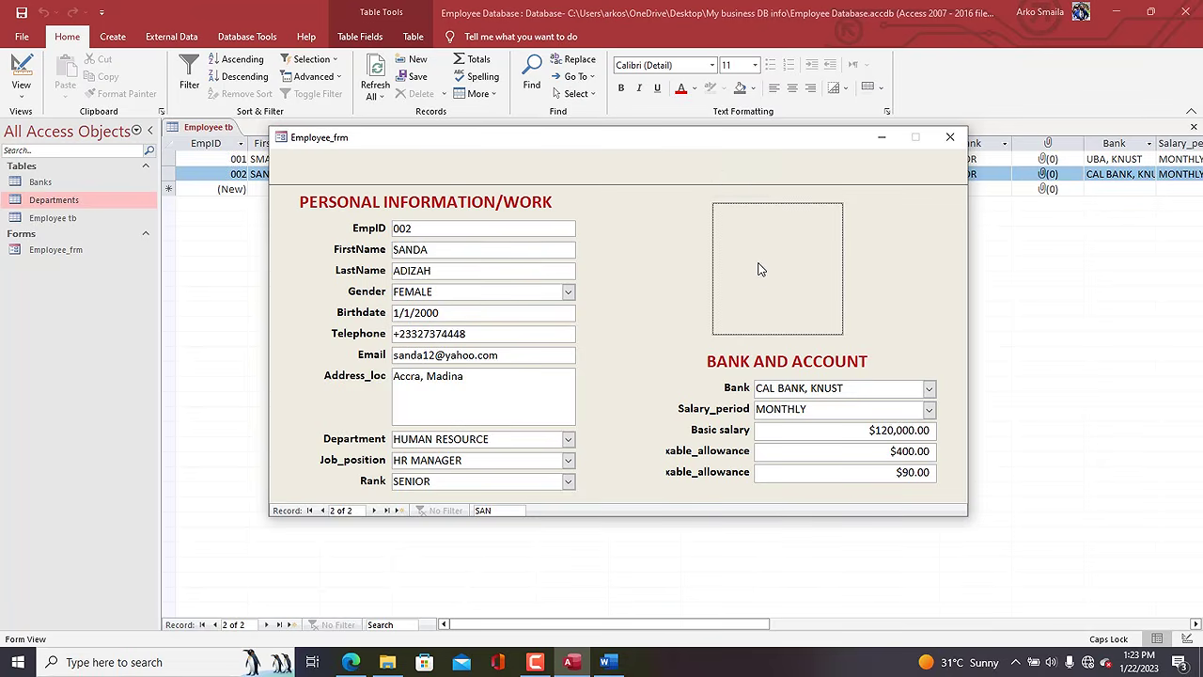
double_click(759, 266)
left_click(741, 244)
right_click(685, 156)
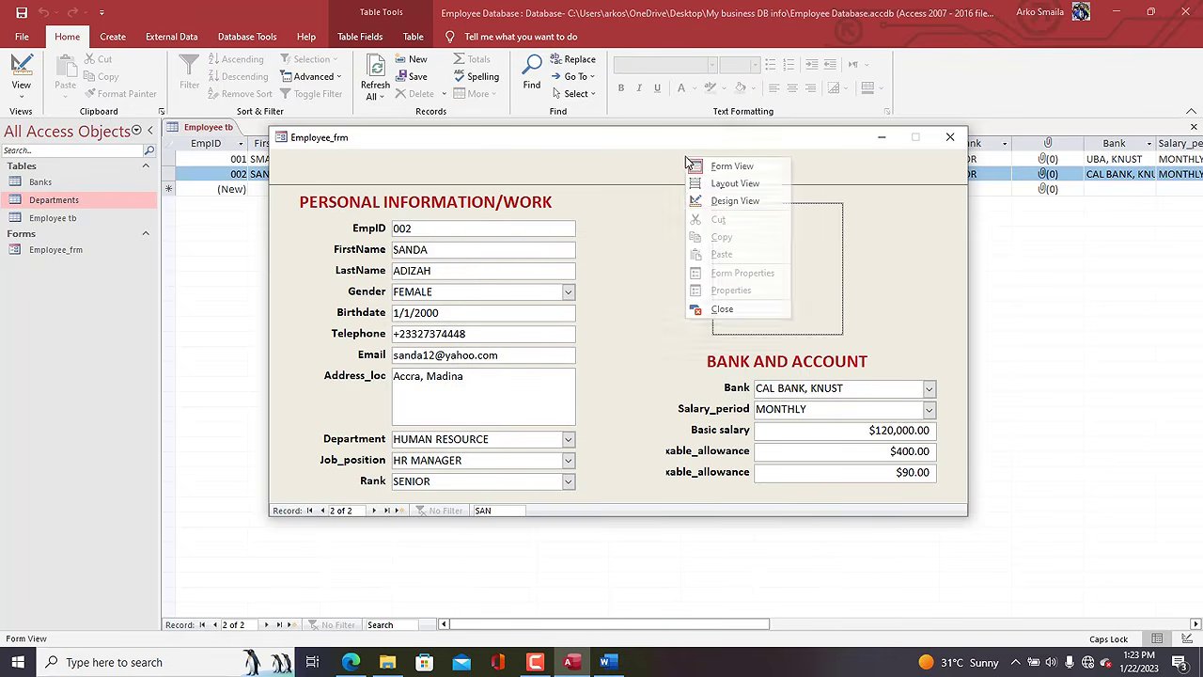
Return to Design View and nudge the Photo control slightly right.
left_click(720, 201)
left_click(712, 299)
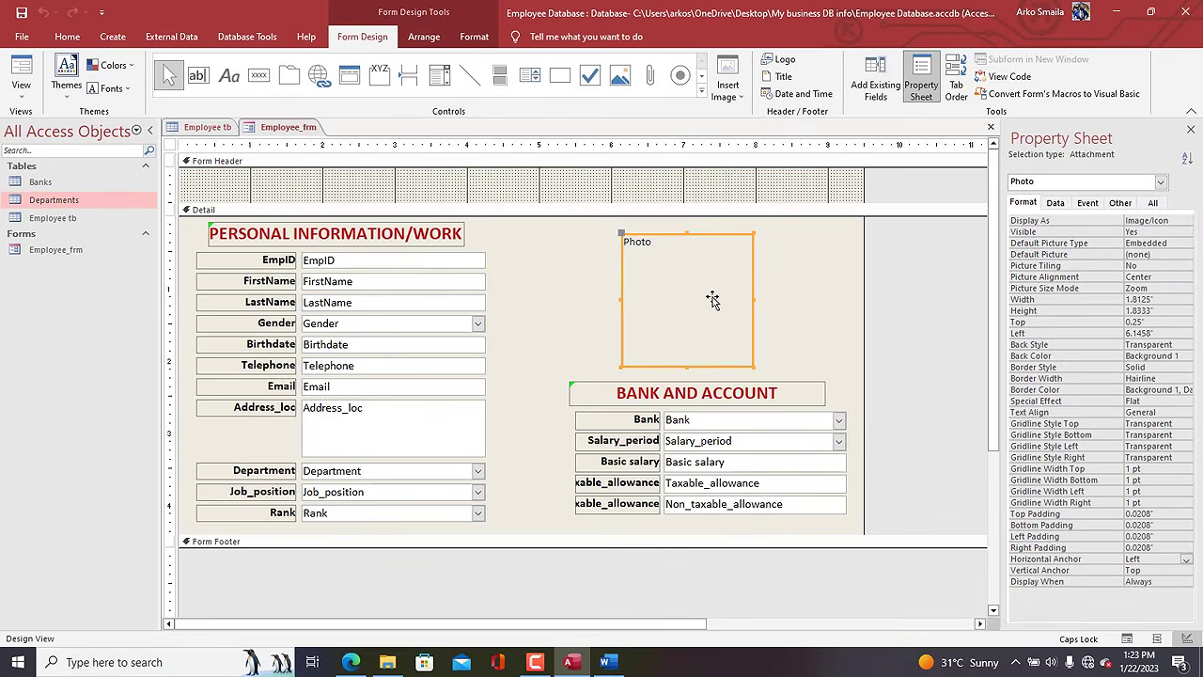
key("Right")
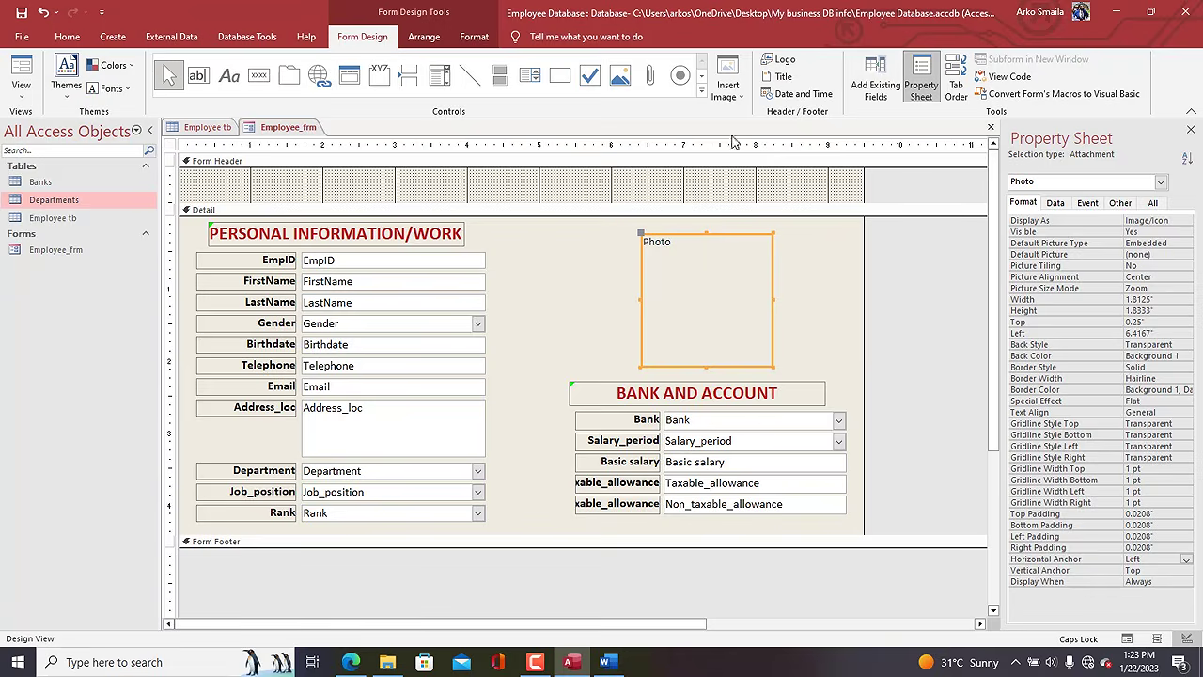
Insert the adminn image from Desktop\KENA\Icons as the Photo control's picture.
left_click(730, 86)
left_click(752, 112)
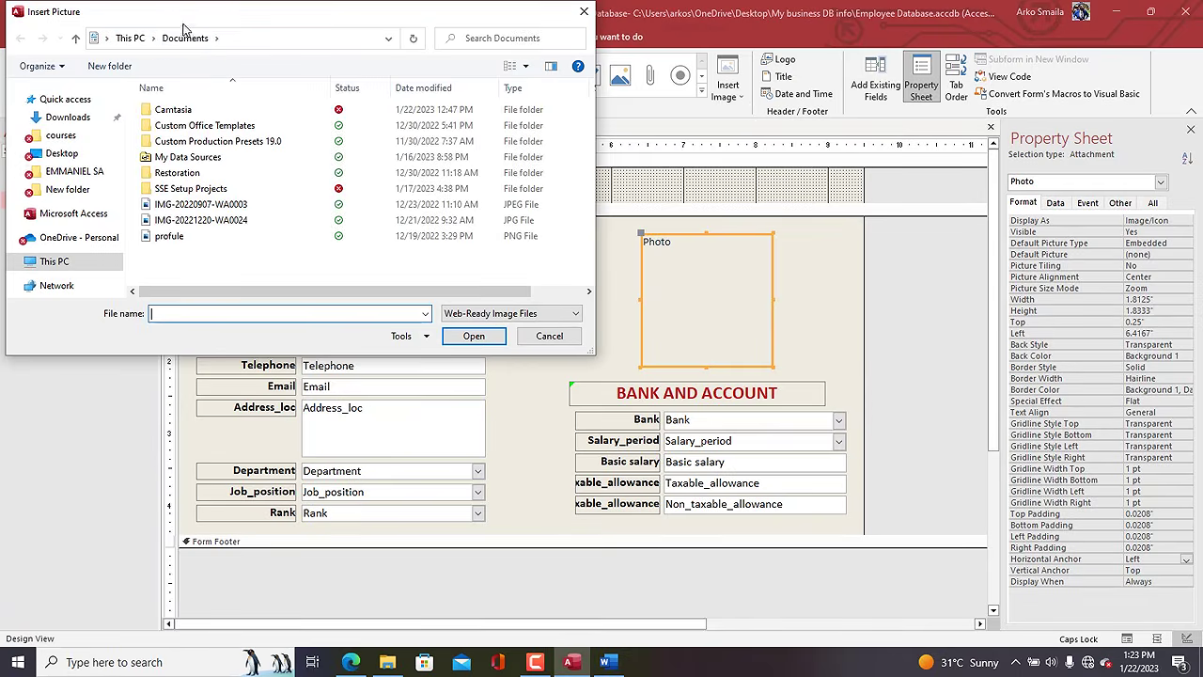
left_click_drag(185, 28, 277, 53)
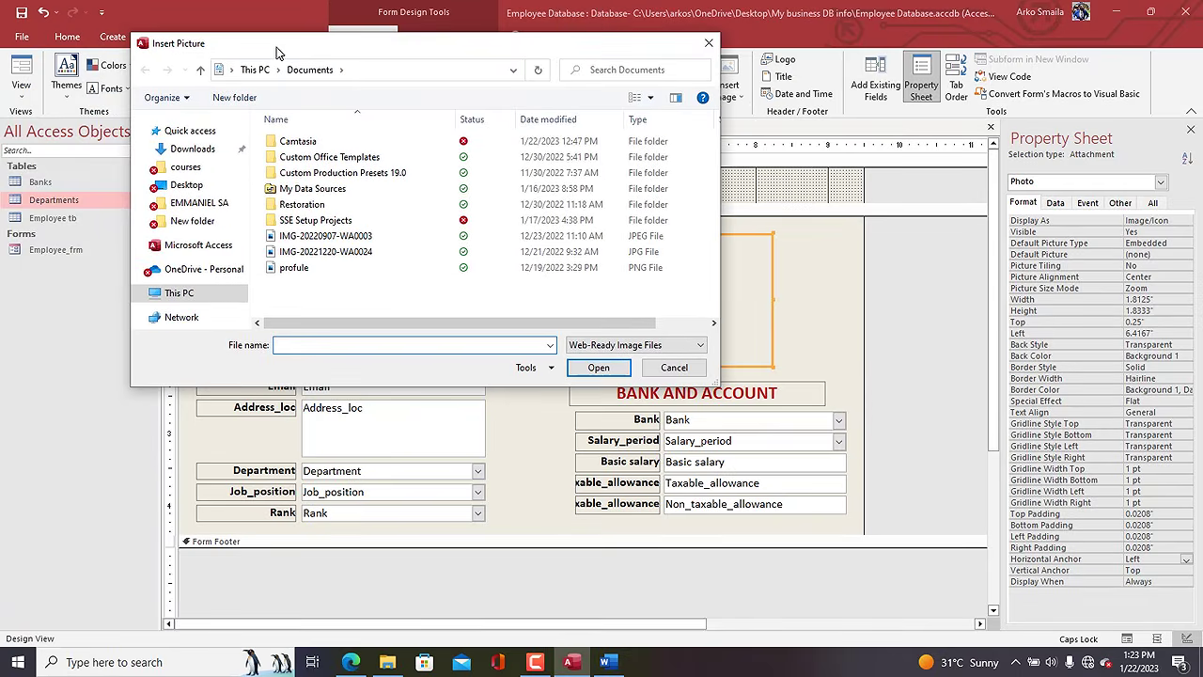
left_click(187, 186)
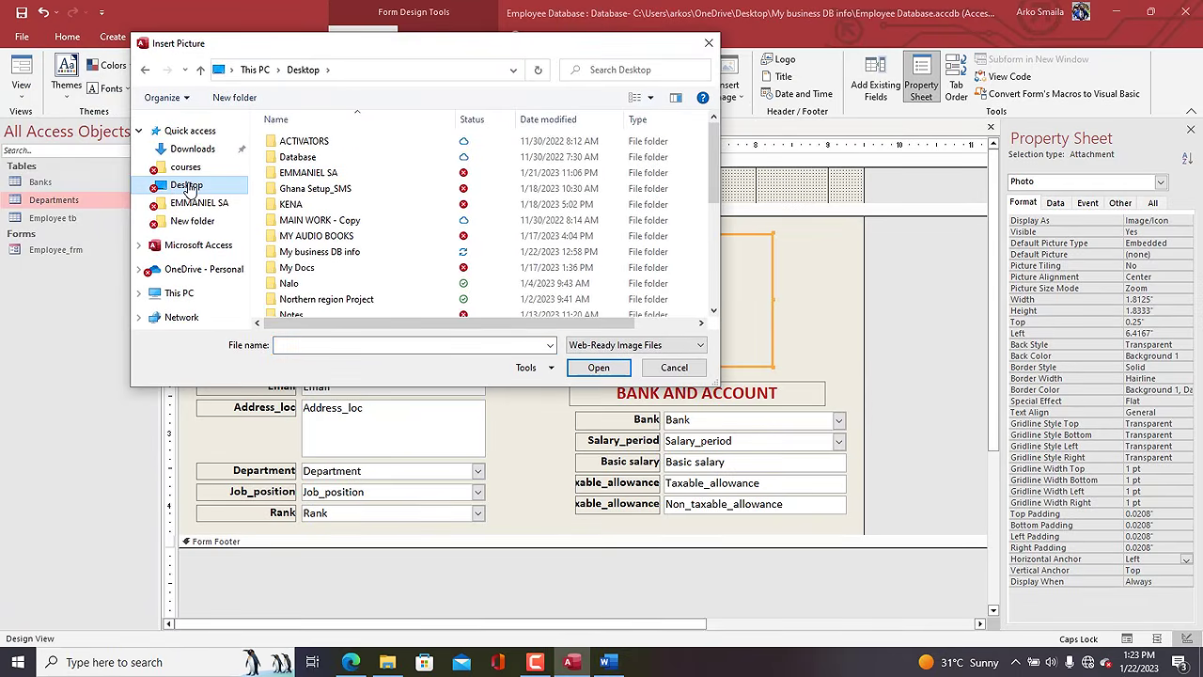
double_click(296, 207)
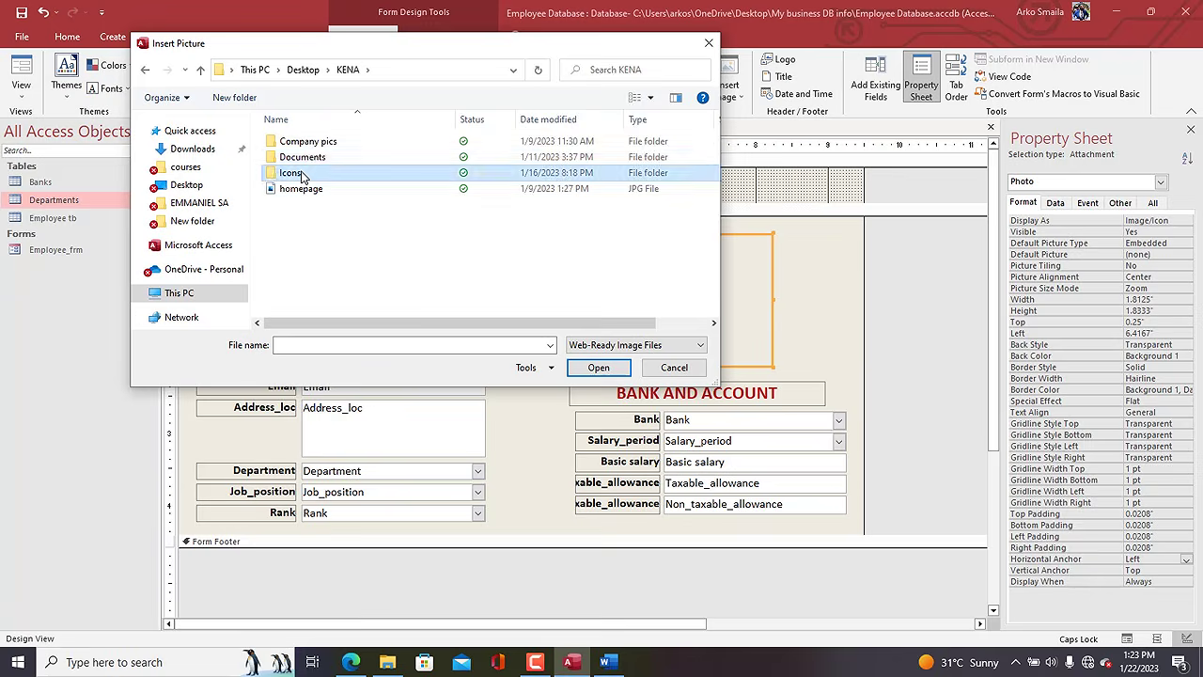
double_click(289, 173)
left_click(390, 180)
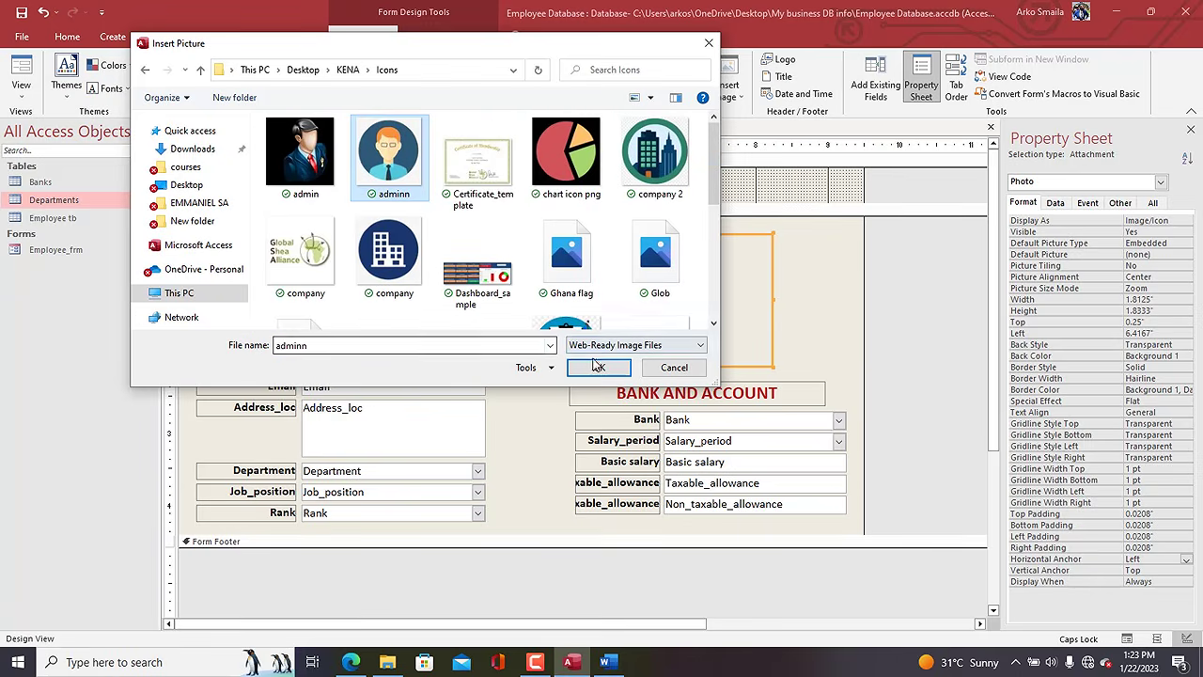
left_click(599, 367)
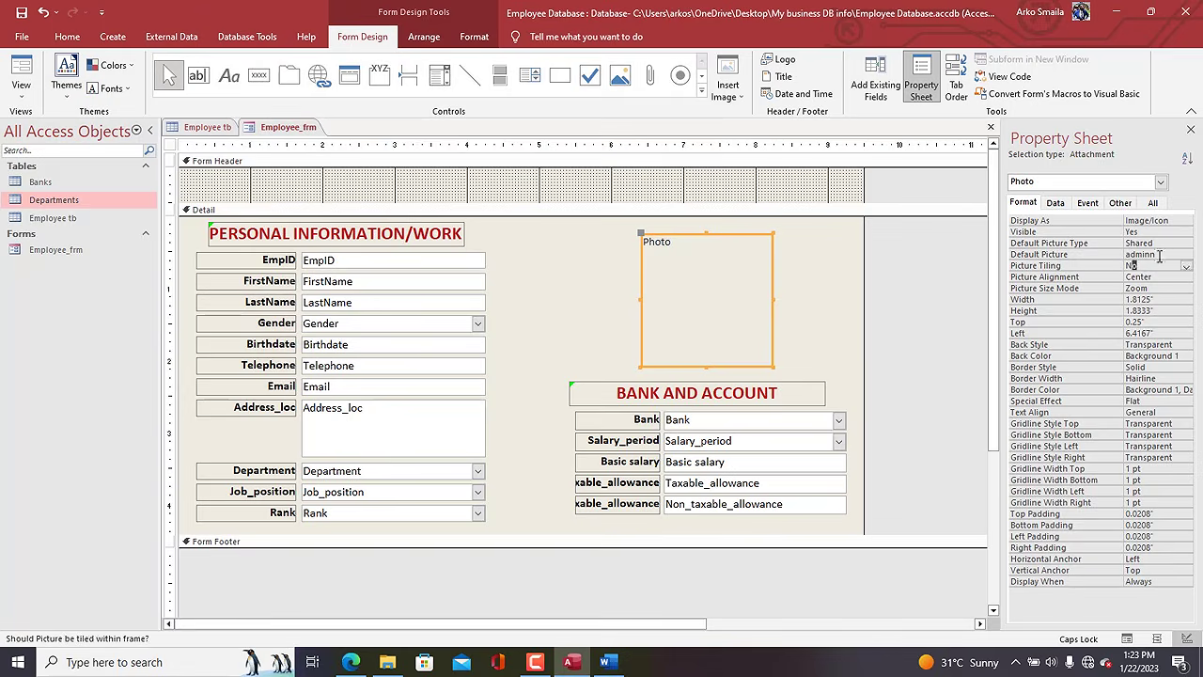
Set the Photo control's Picture Size Mode to Stretch.
left_click(1172, 253)
left_click(1168, 253)
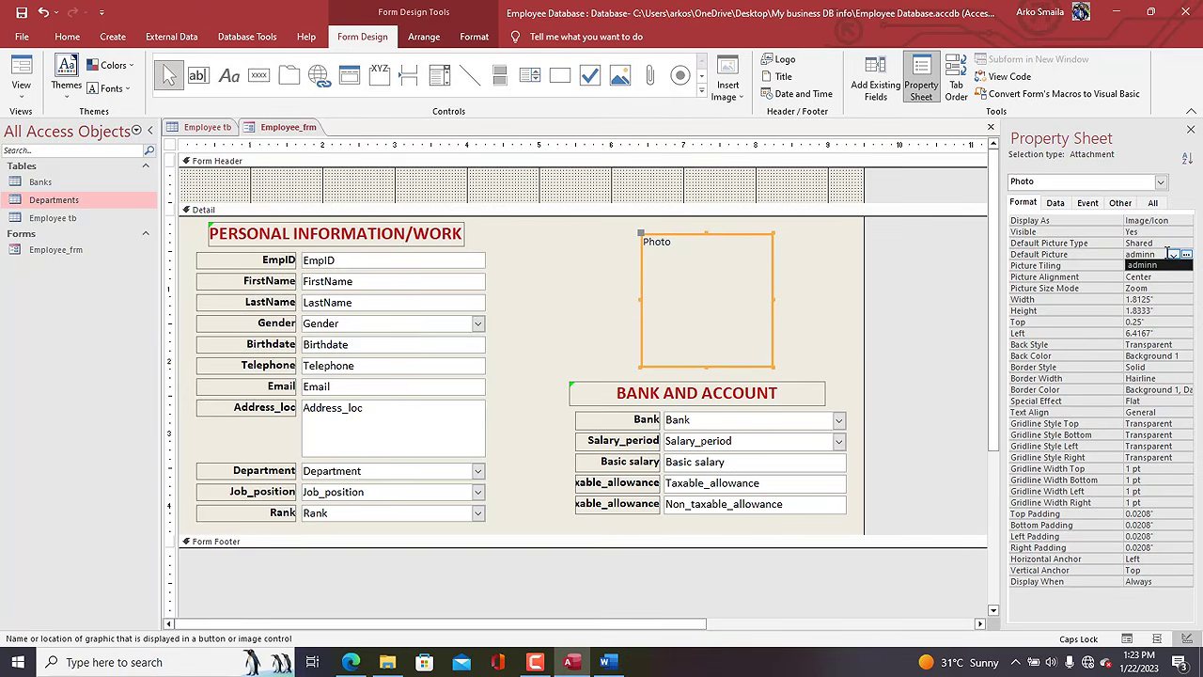
left_click_drag(1167, 254, 1113, 250)
left_click(1132, 244)
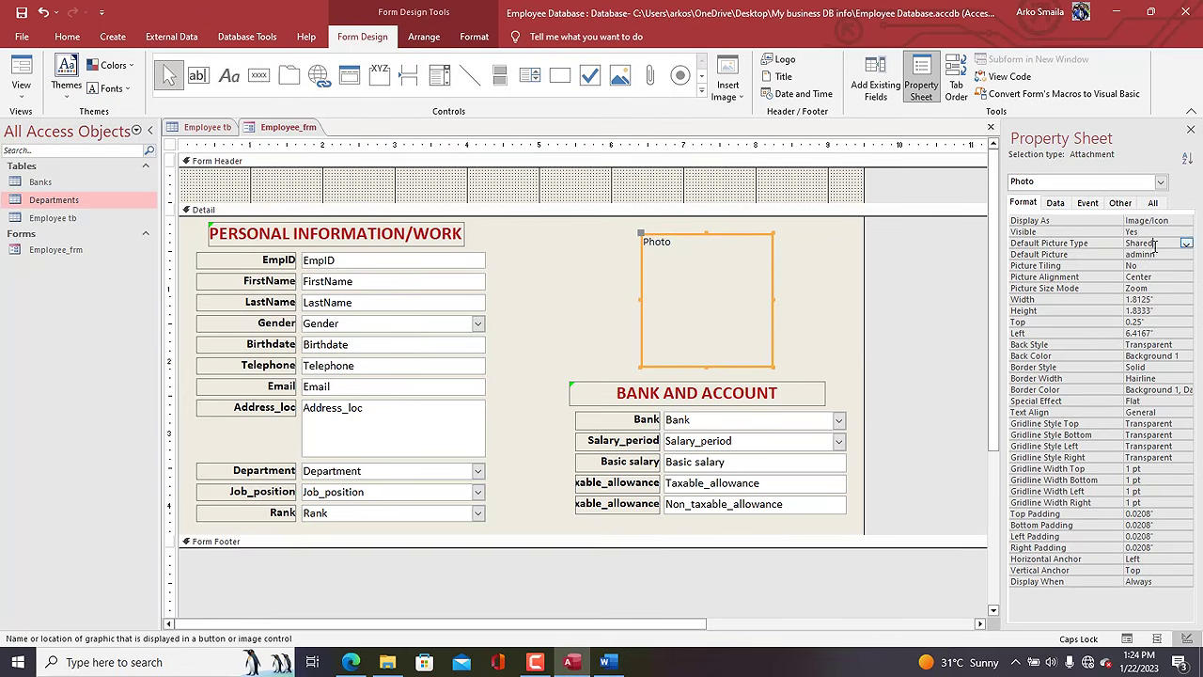
left_click(1157, 275)
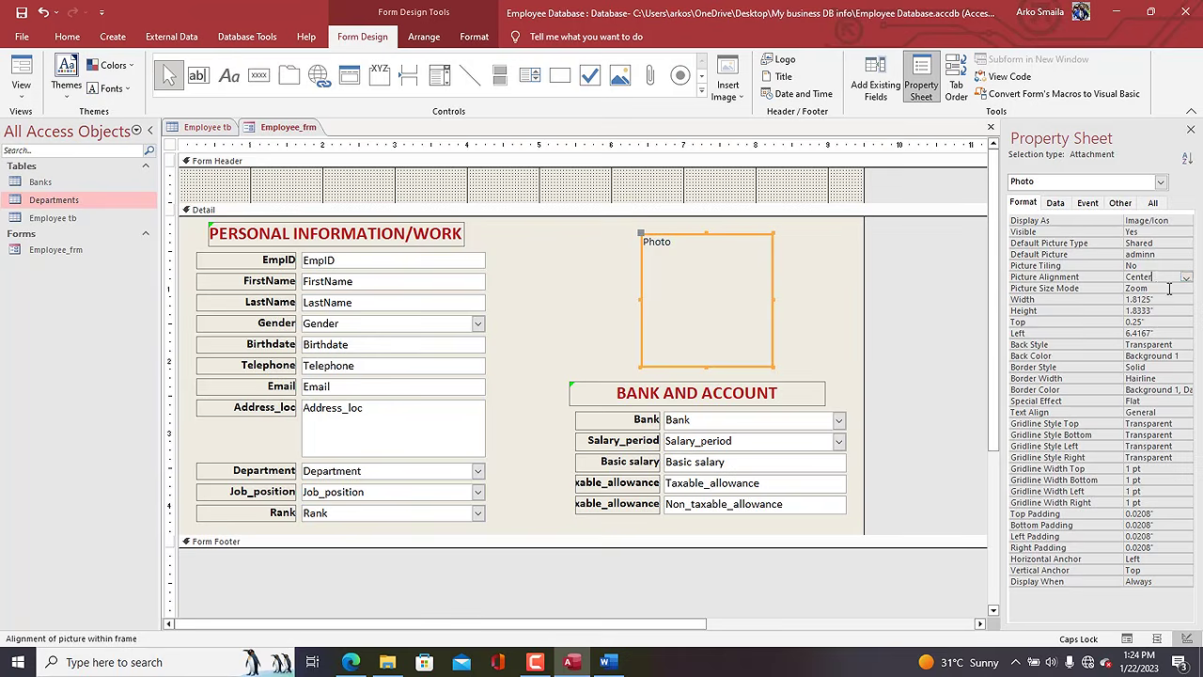
left_click(1170, 288)
left_click(1187, 290)
left_click(1166, 310)
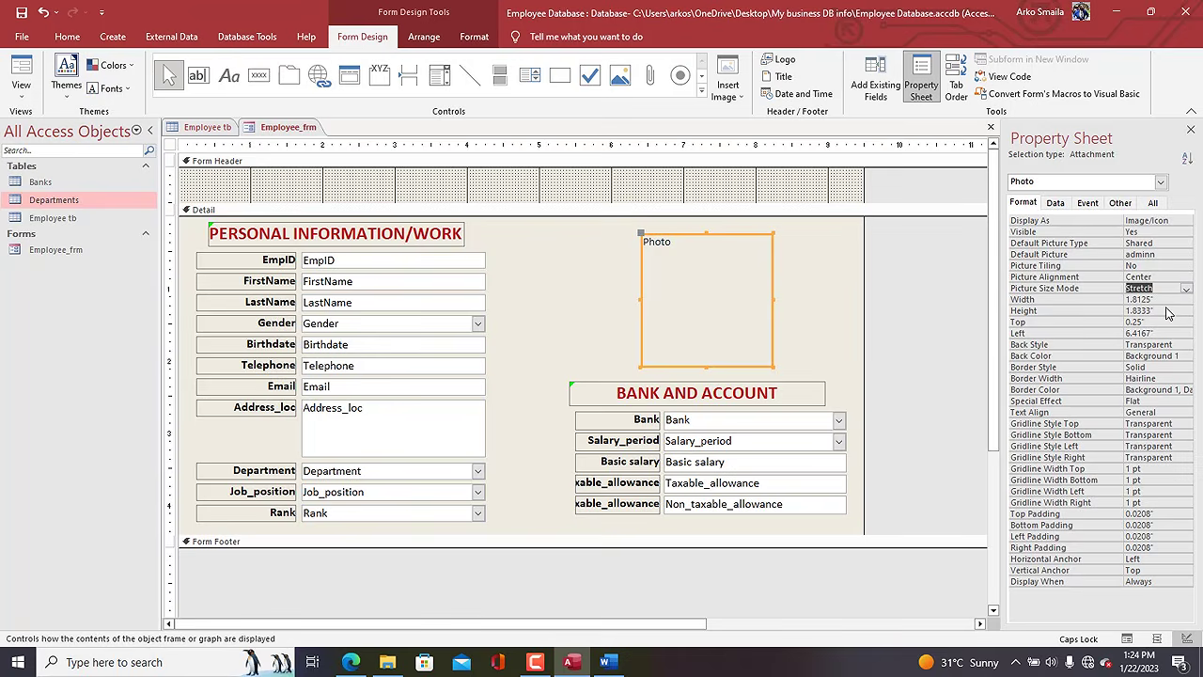
Give the background box Box37 a light Shape Fill colour.
left_click(612, 233)
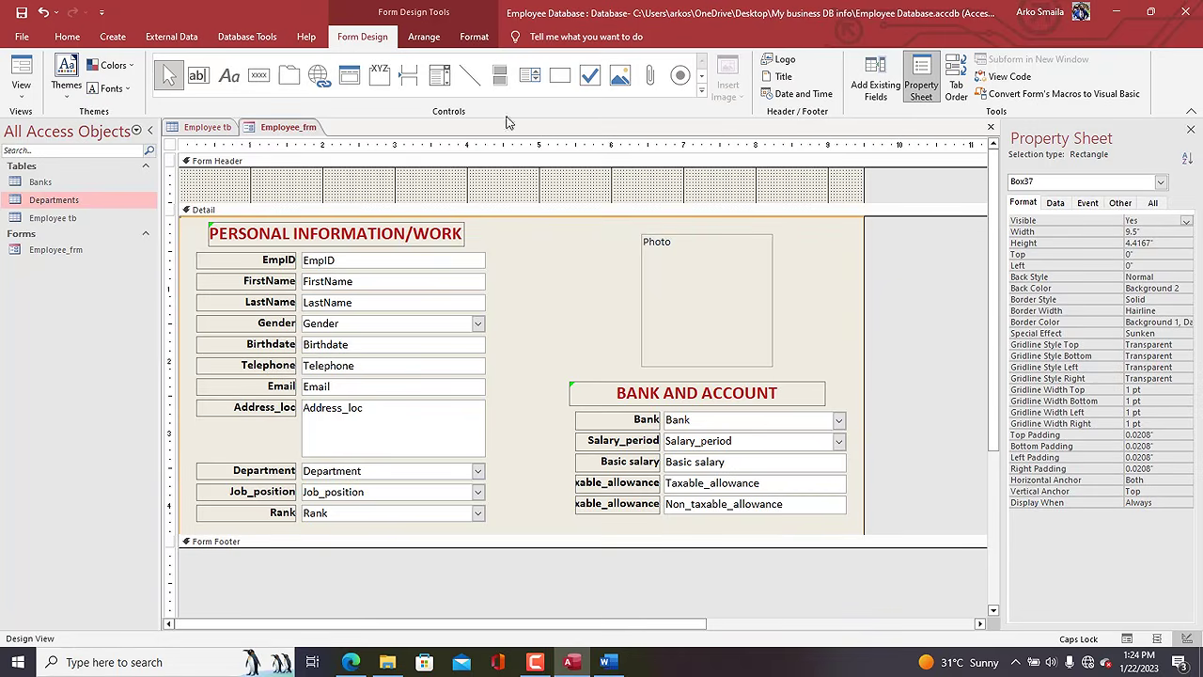
left_click(473, 36)
left_click(675, 62)
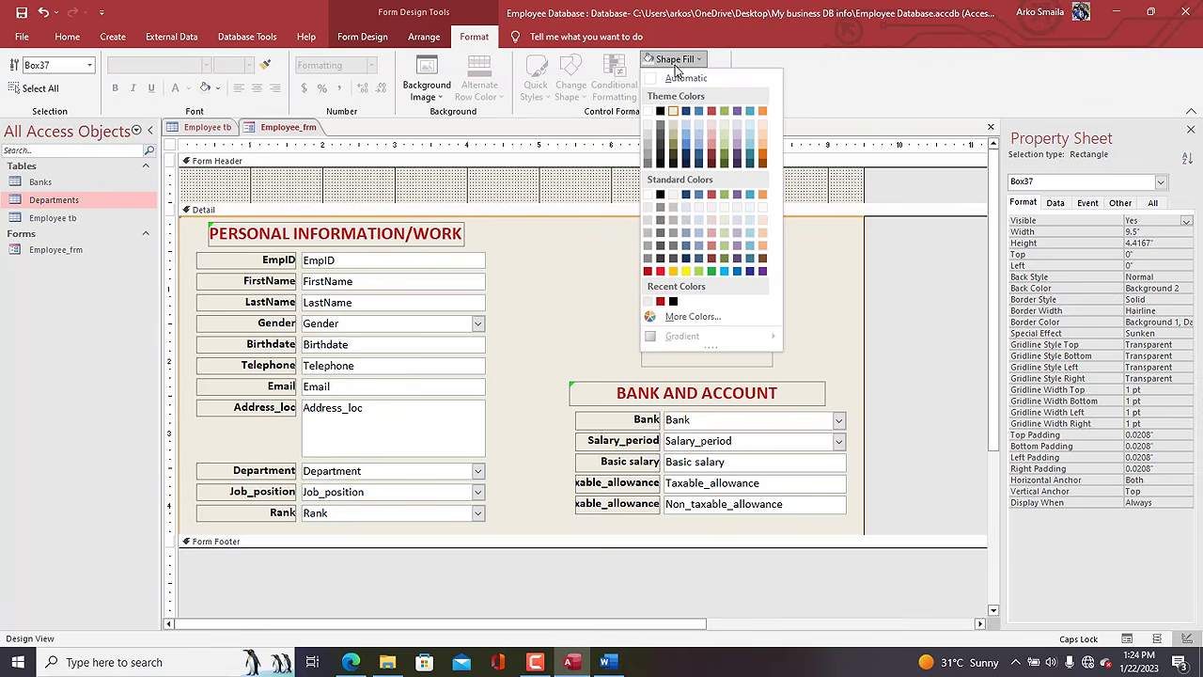
left_click(647, 123)
left_click(602, 191)
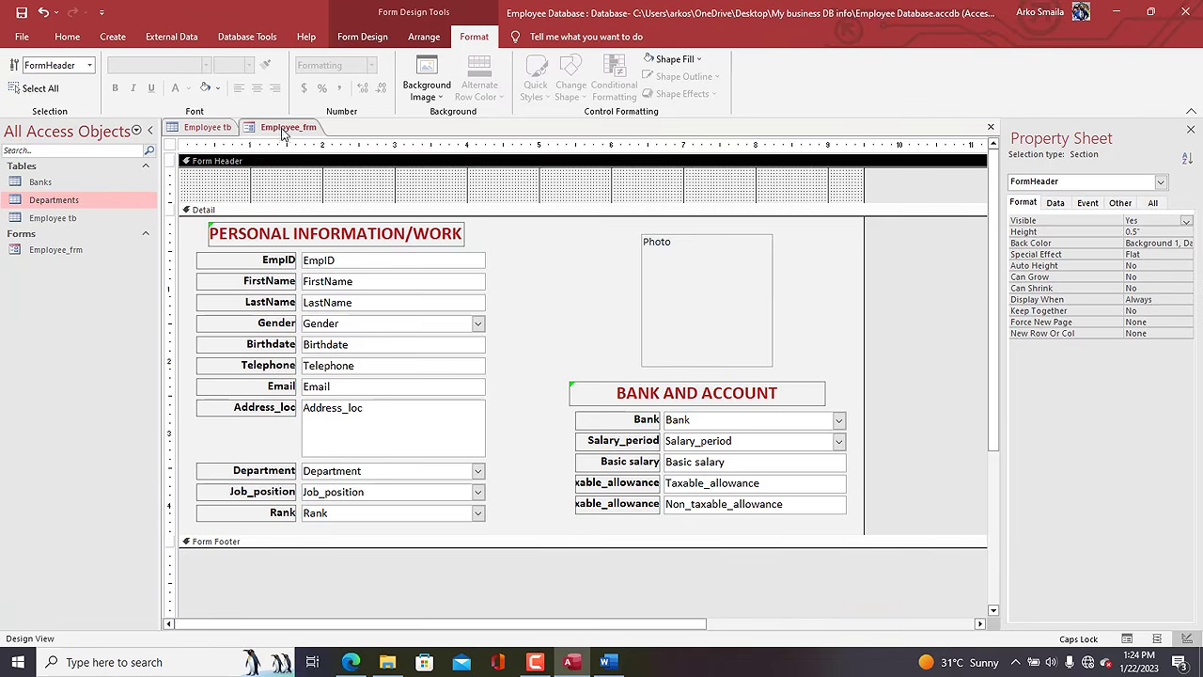
Switch Employee_frm to Form View and move the window up and right.
right_click(283, 135)
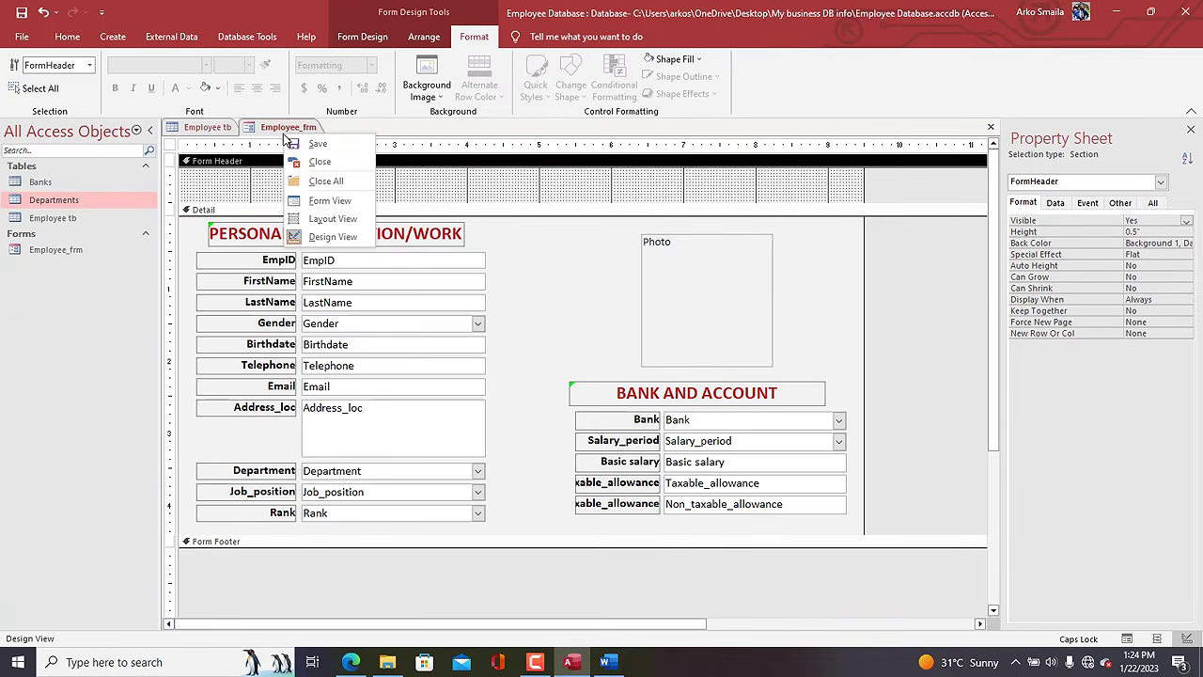
left_click(312, 198)
left_click_drag(531, 148, 638, 119)
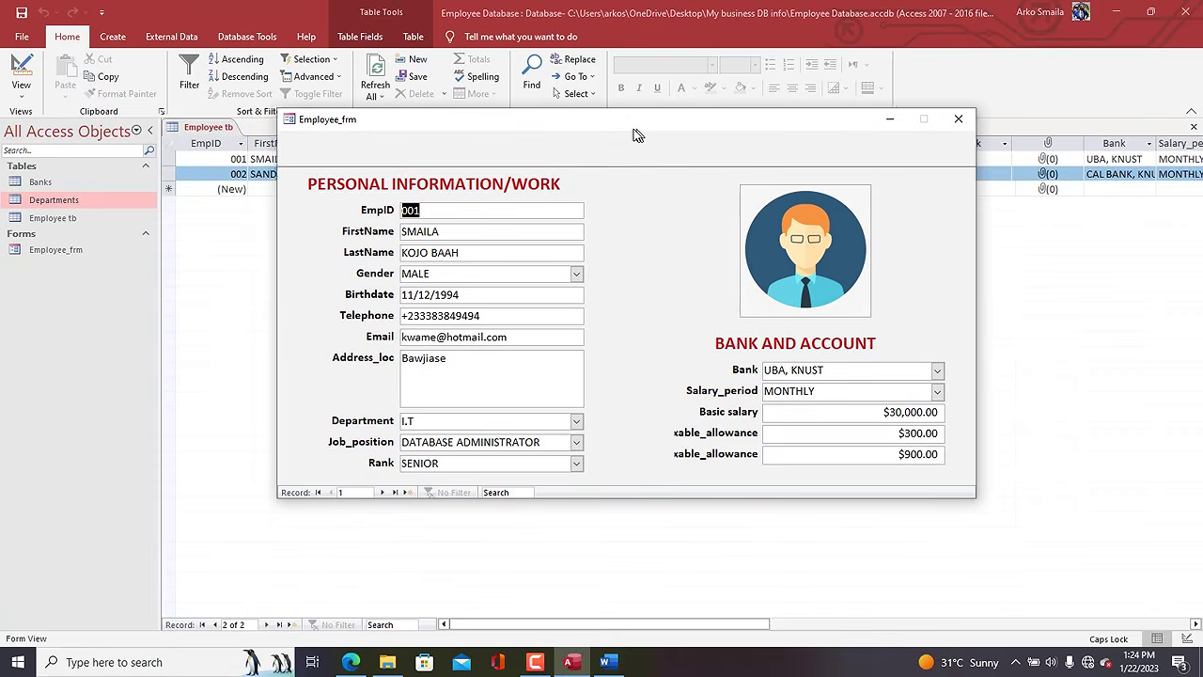
Attach the man's stock photo from Pictures to the first employee's record.
double_click(788, 254)
left_click(714, 284)
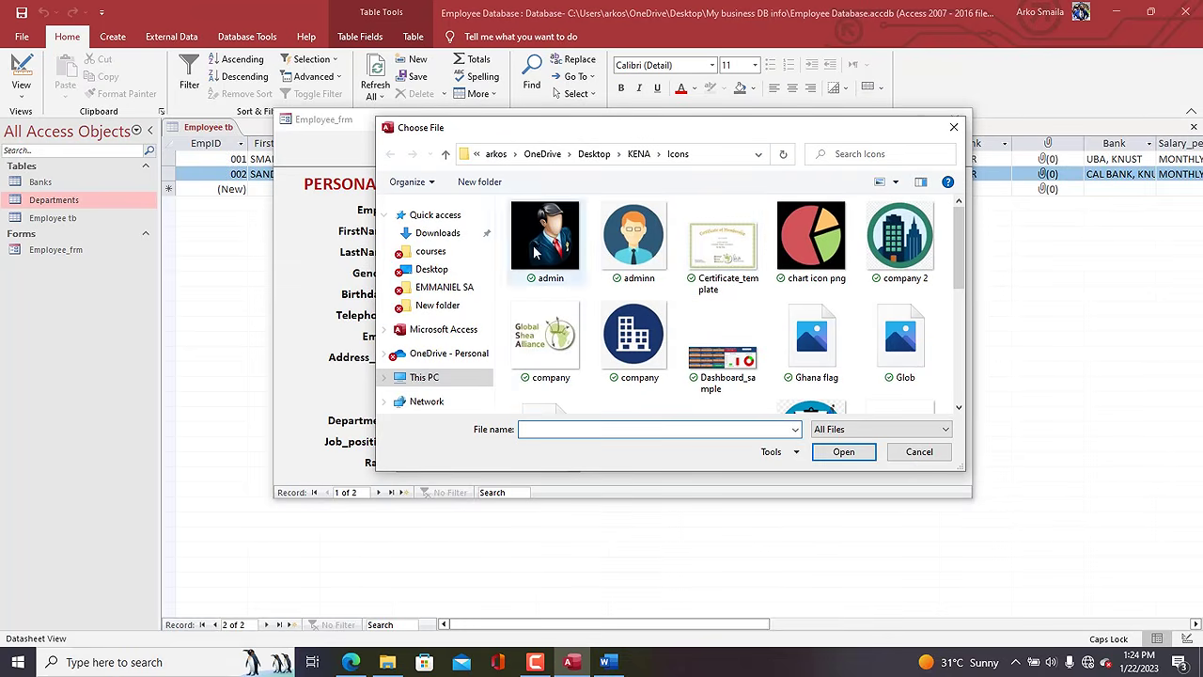
left_click(433, 271)
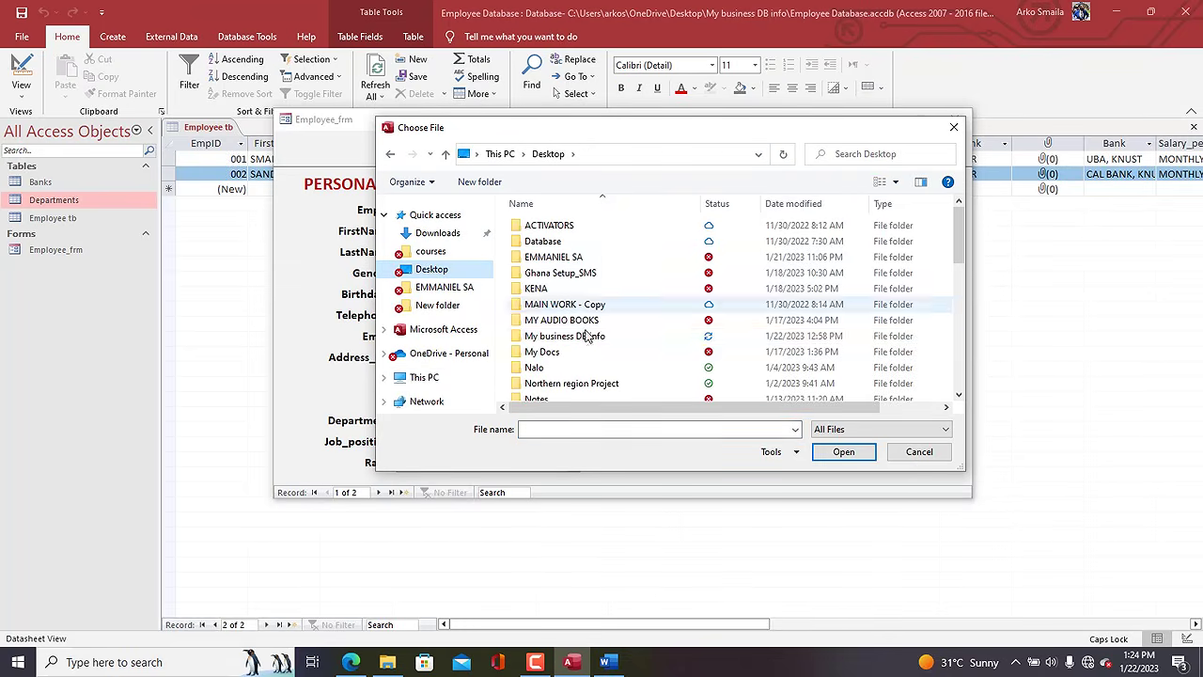
left_click(434, 377)
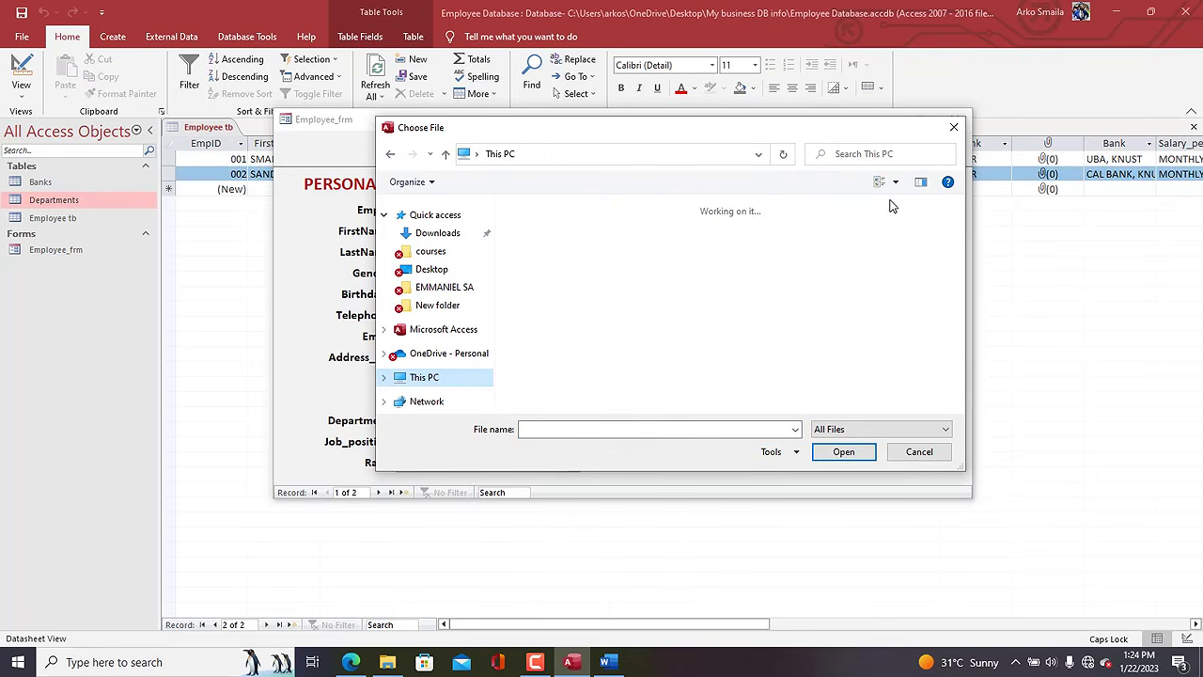
double_click(767, 344)
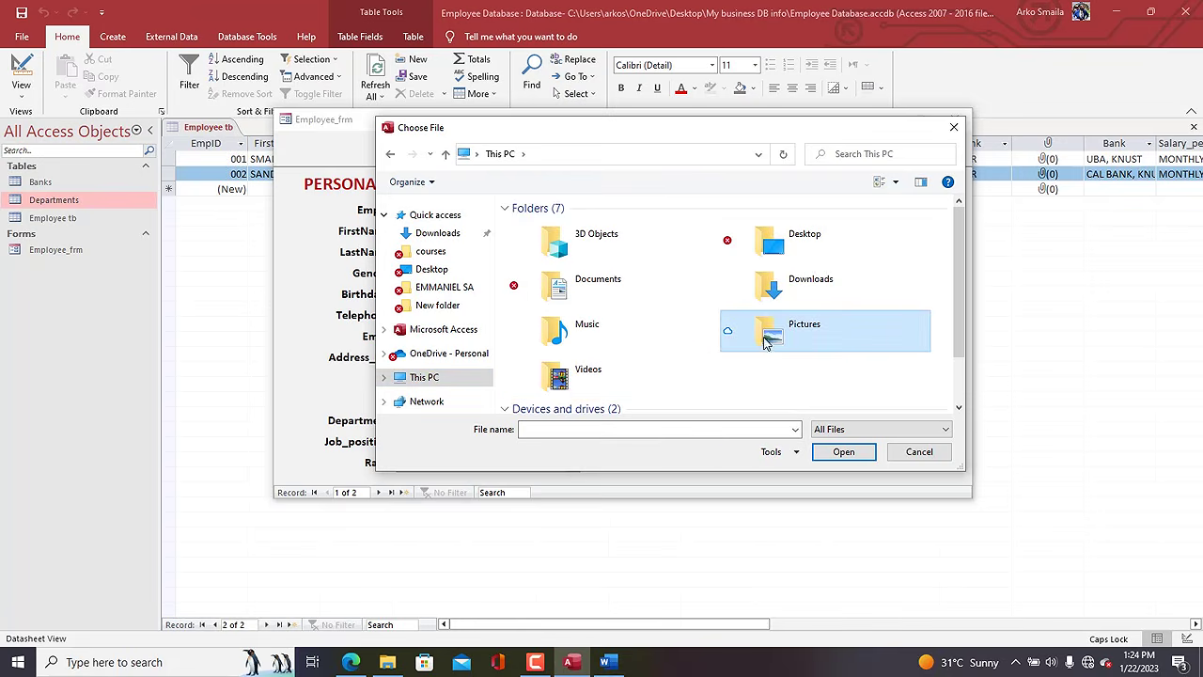
scroll(715, 328, "down", 2)
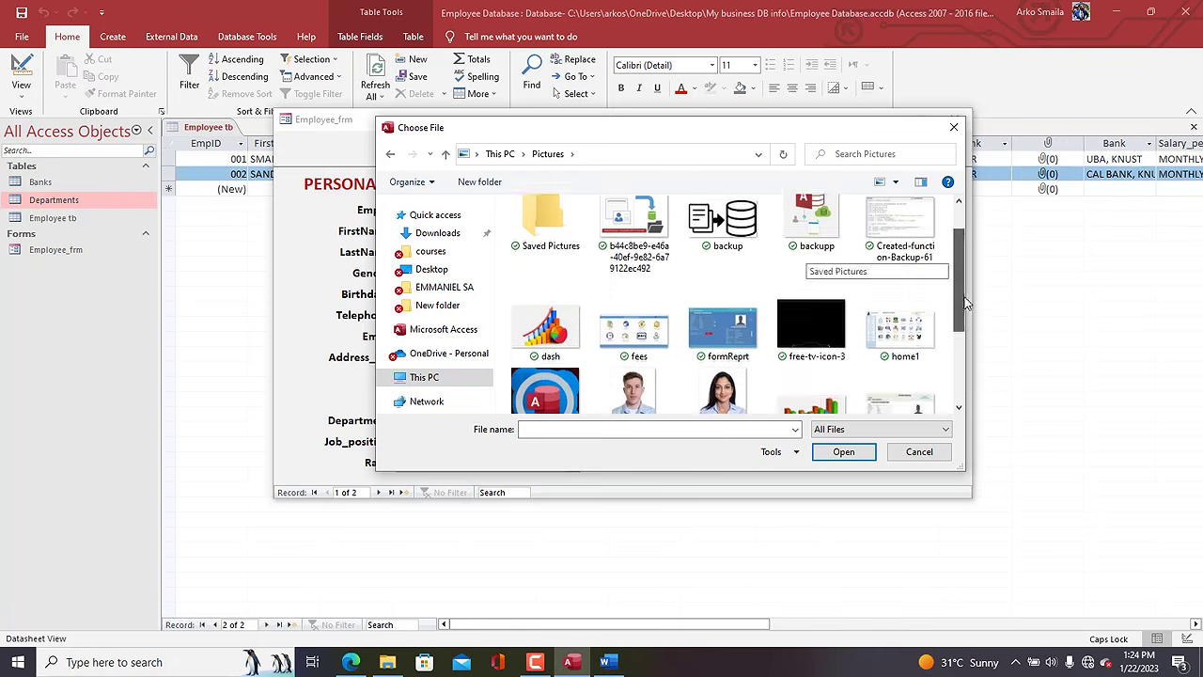
left_click(633, 317)
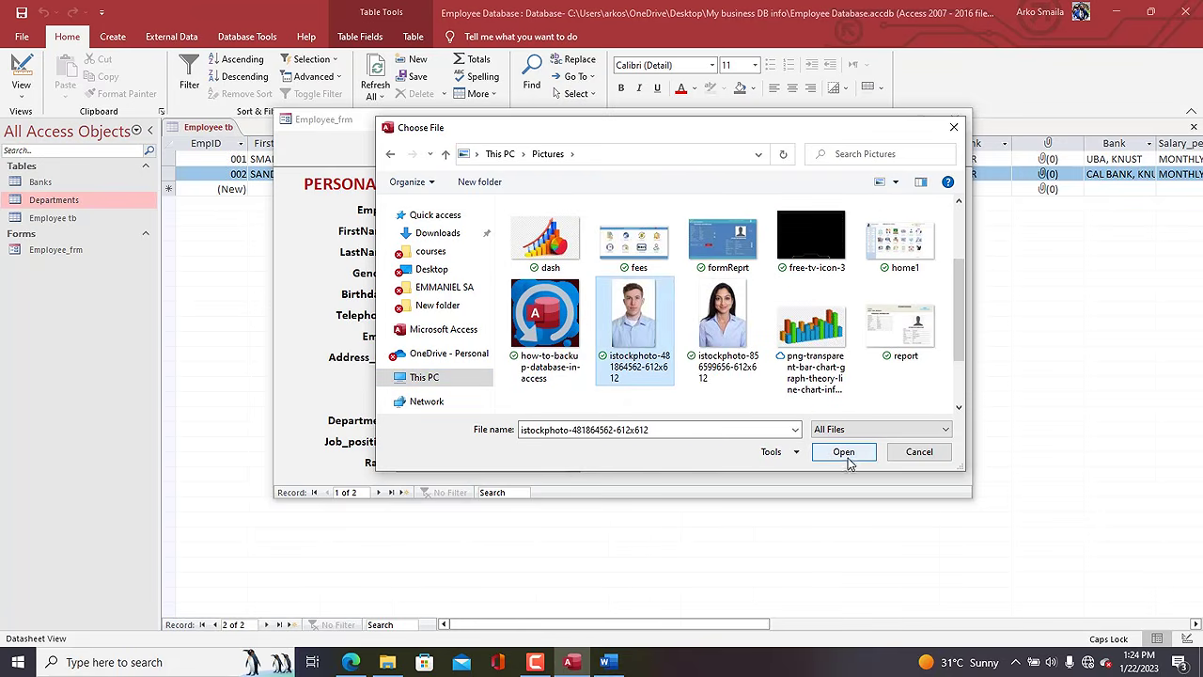
left_click(846, 454)
left_click(660, 403)
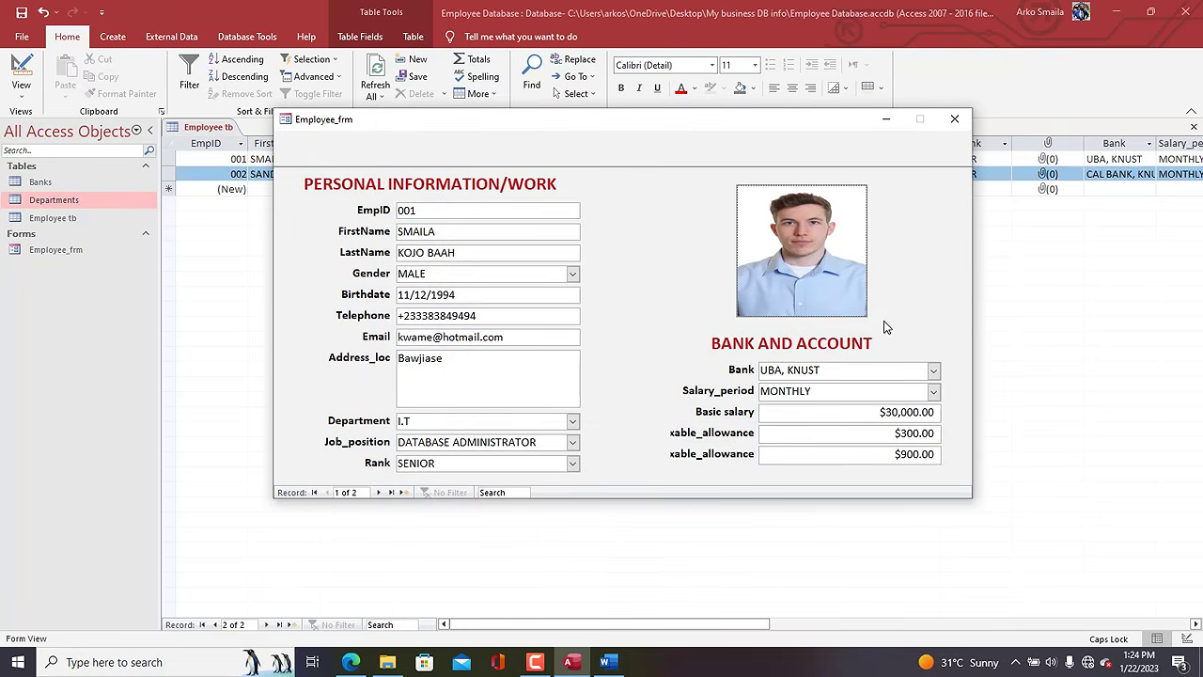
Refresh the table to show the new attachment, then put Employee_frm in Design View.
left_click_drag(750, 120, 665, 279)
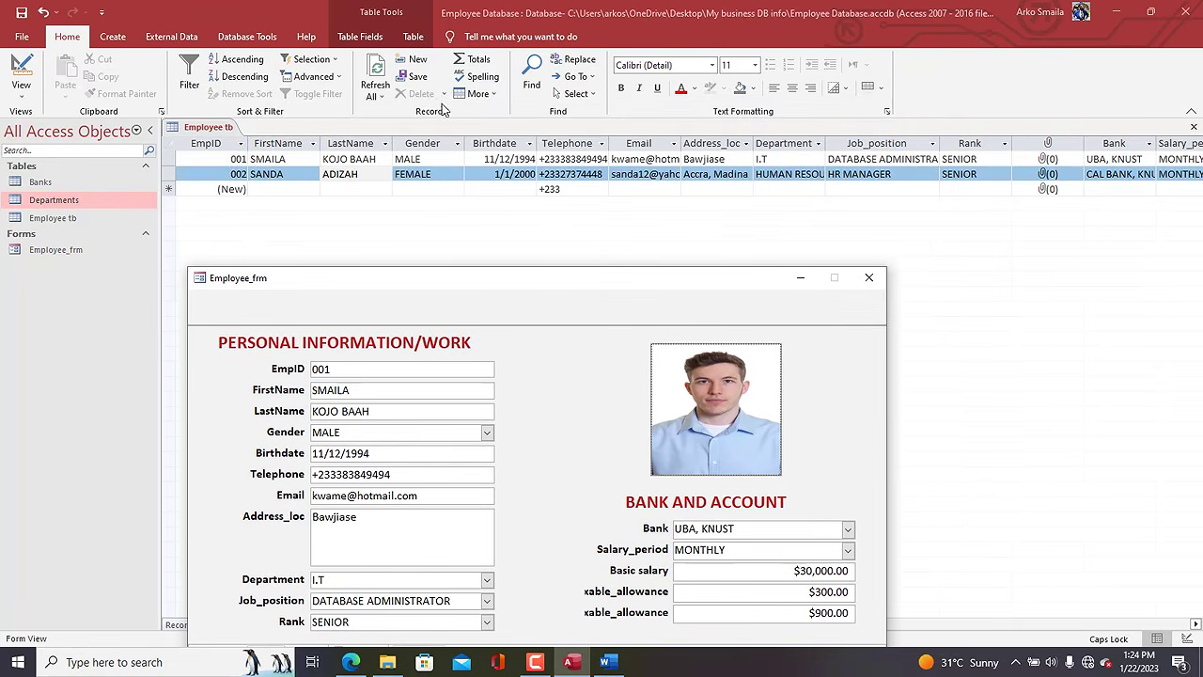
left_click(375, 73)
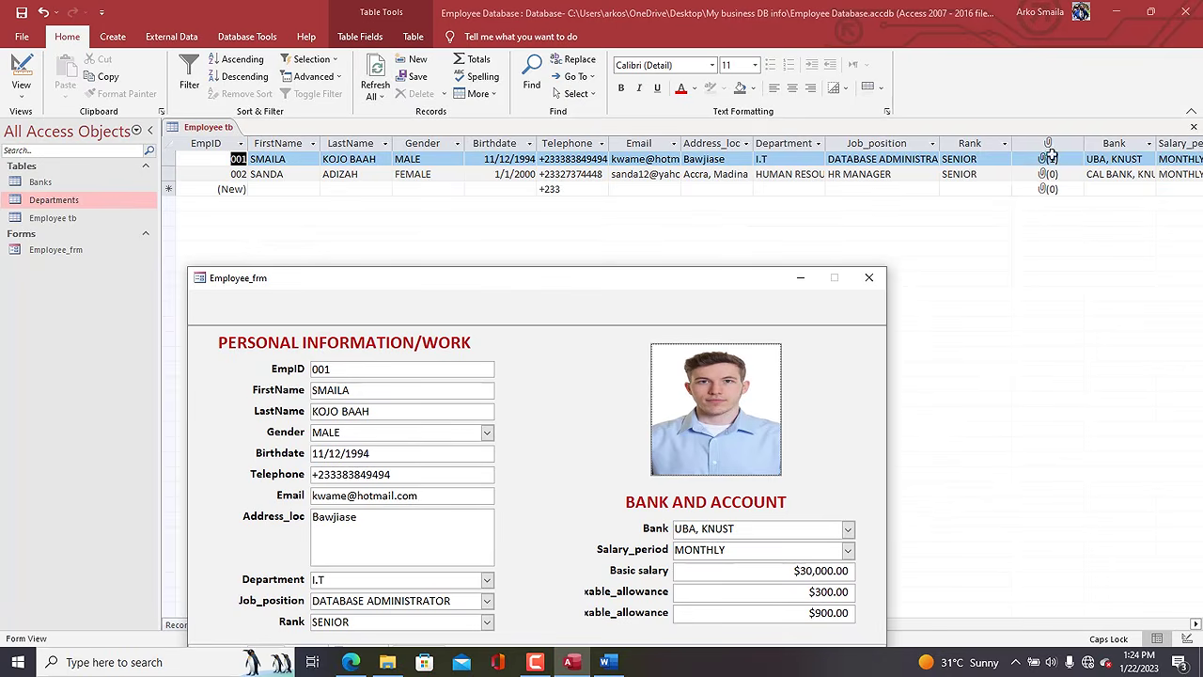
left_click(1050, 159)
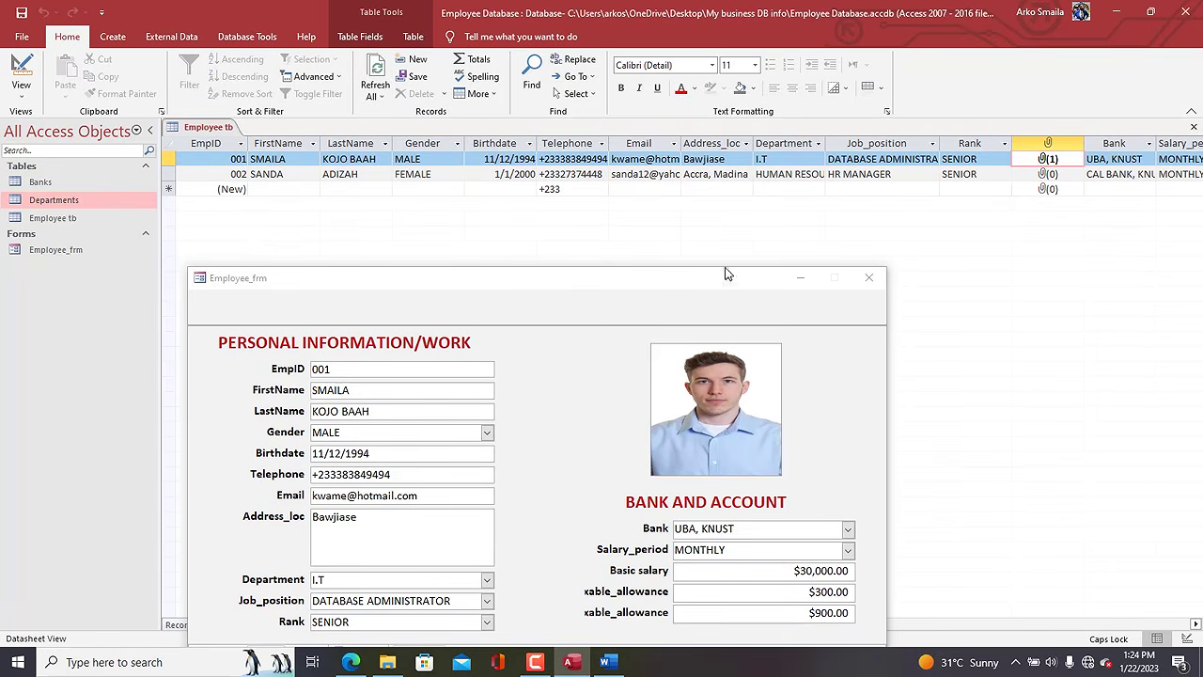
left_click_drag(709, 290, 775, 179)
right_click(774, 176)
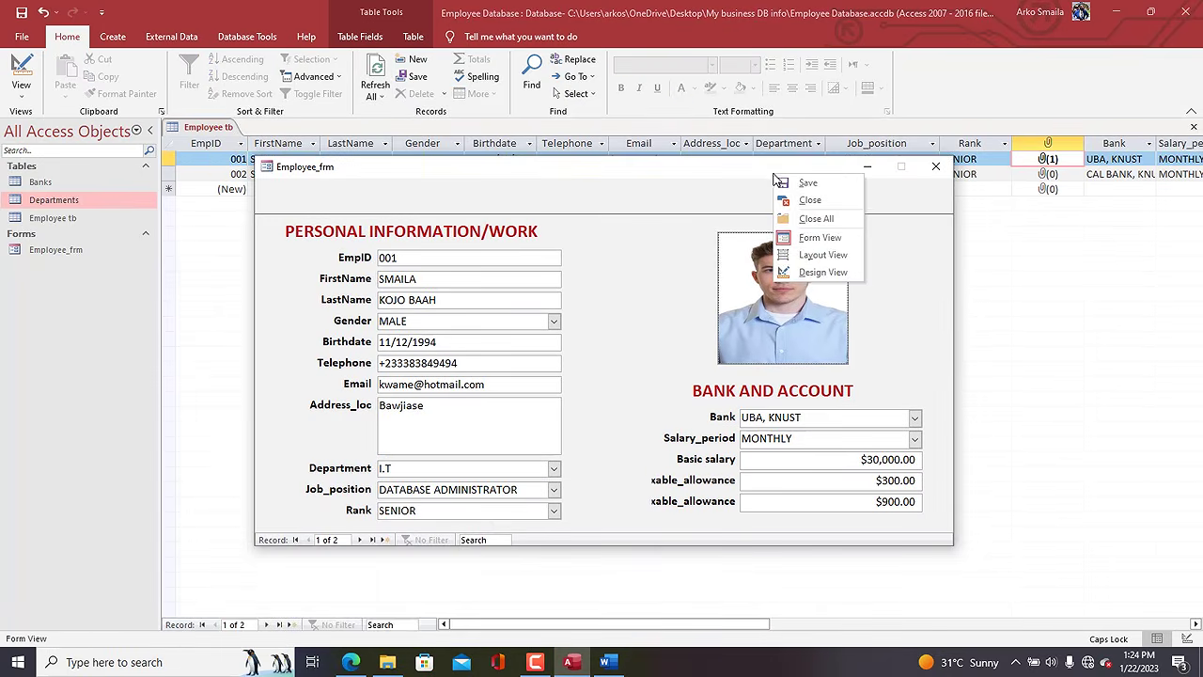
left_click(822, 272)
Nudge the photo box slightly right and down.
left_click(731, 340)
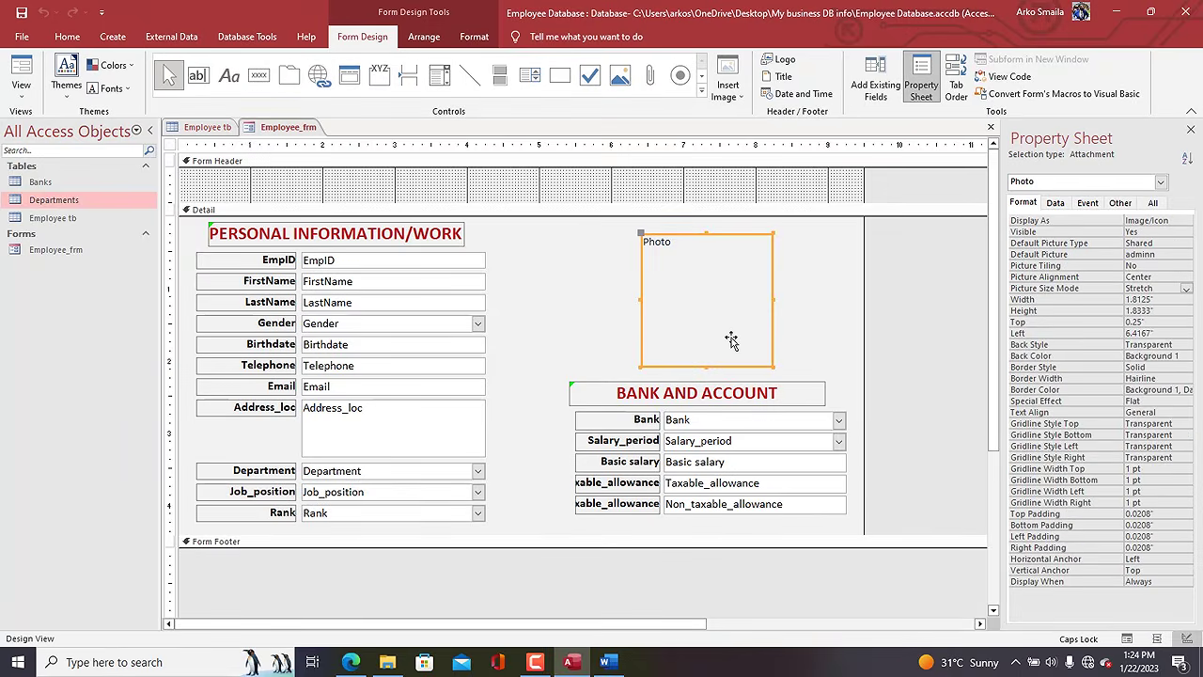
key("Right")
key("Right")
key("Right")
key("Right")
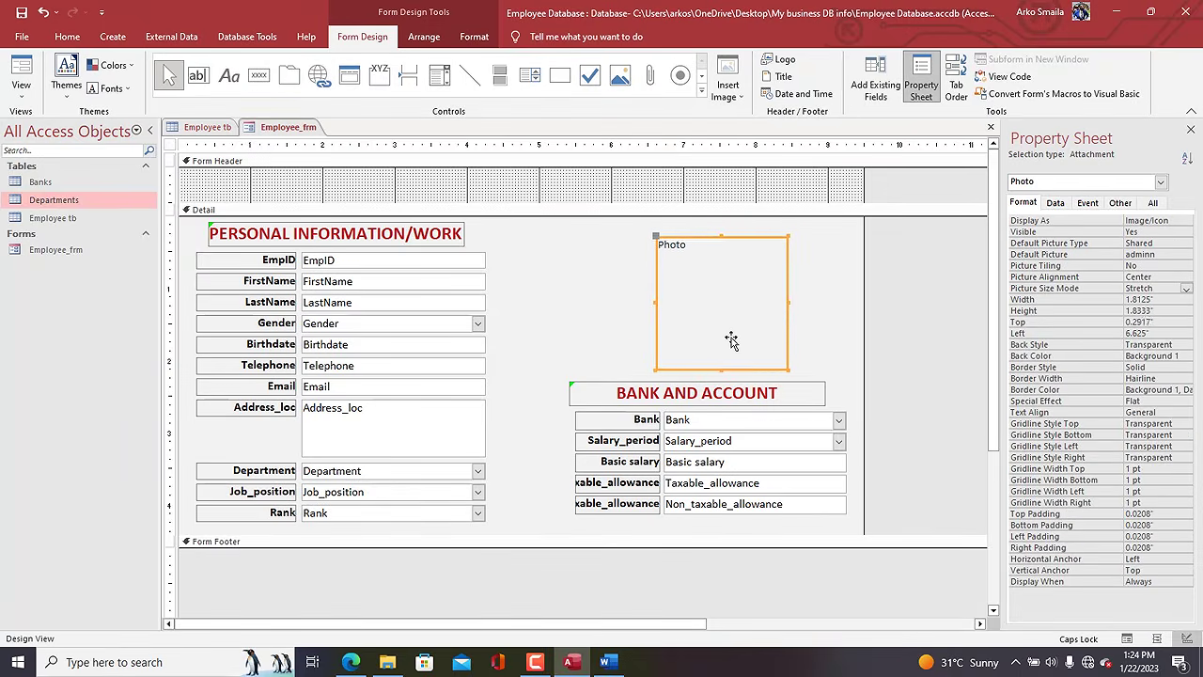
key("Down")
key("Down")
key("Down")
key("Right")
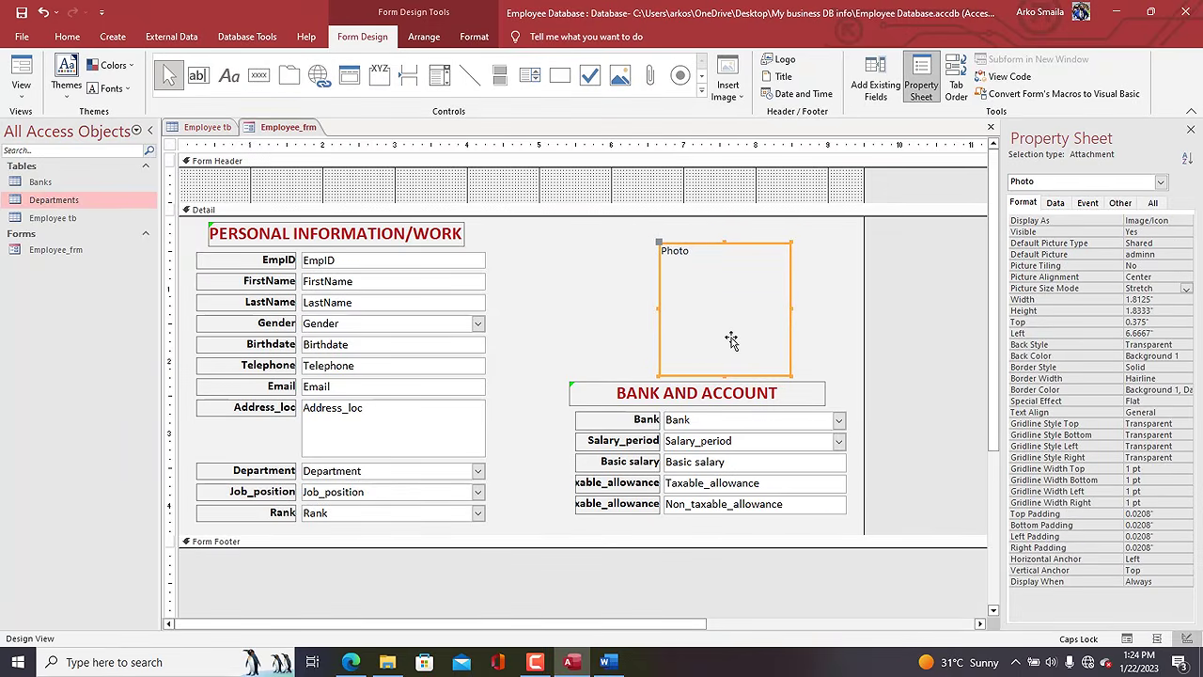
Add a centred EMPLOYEE PROFILES title label across the form header.
left_click(332, 181)
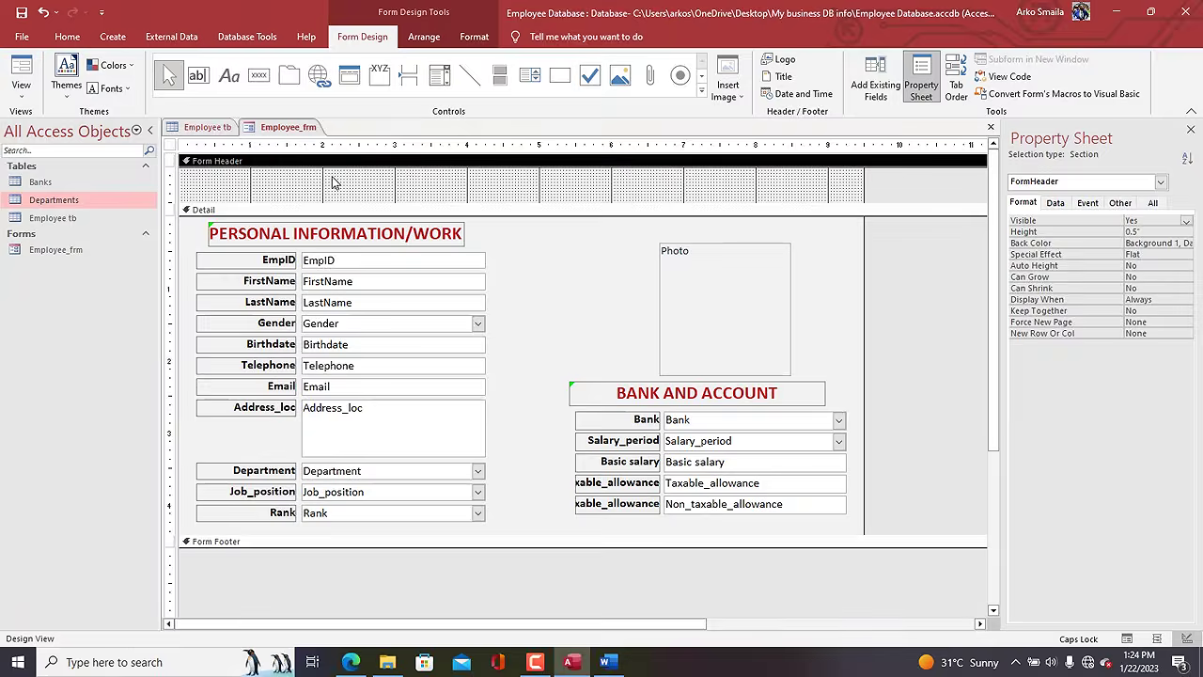
left_click(230, 75)
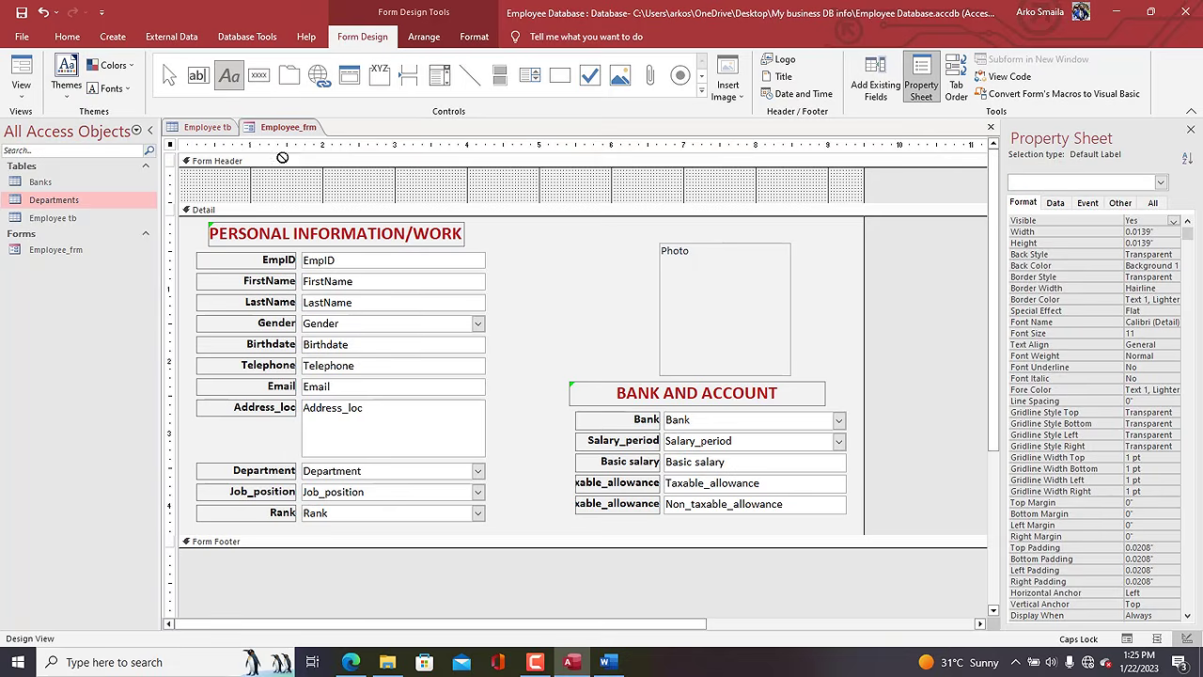
left_click_drag(328, 169, 730, 200)
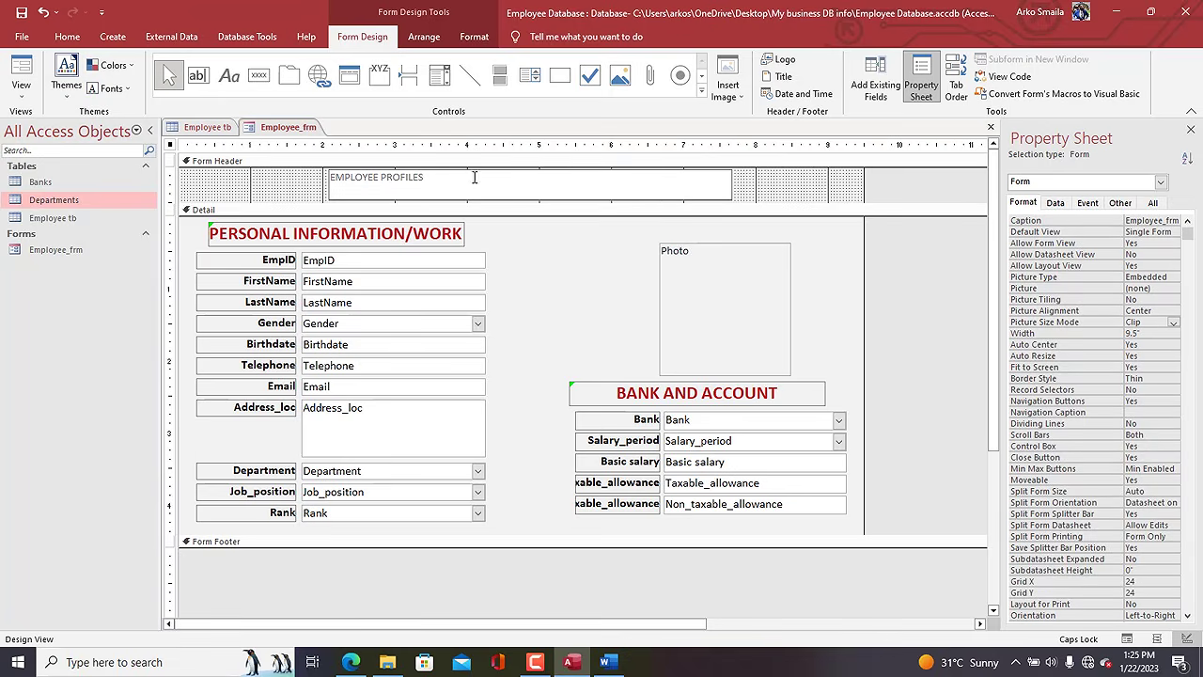
left_click(311, 191)
left_click(367, 190)
key("ctrl+e")
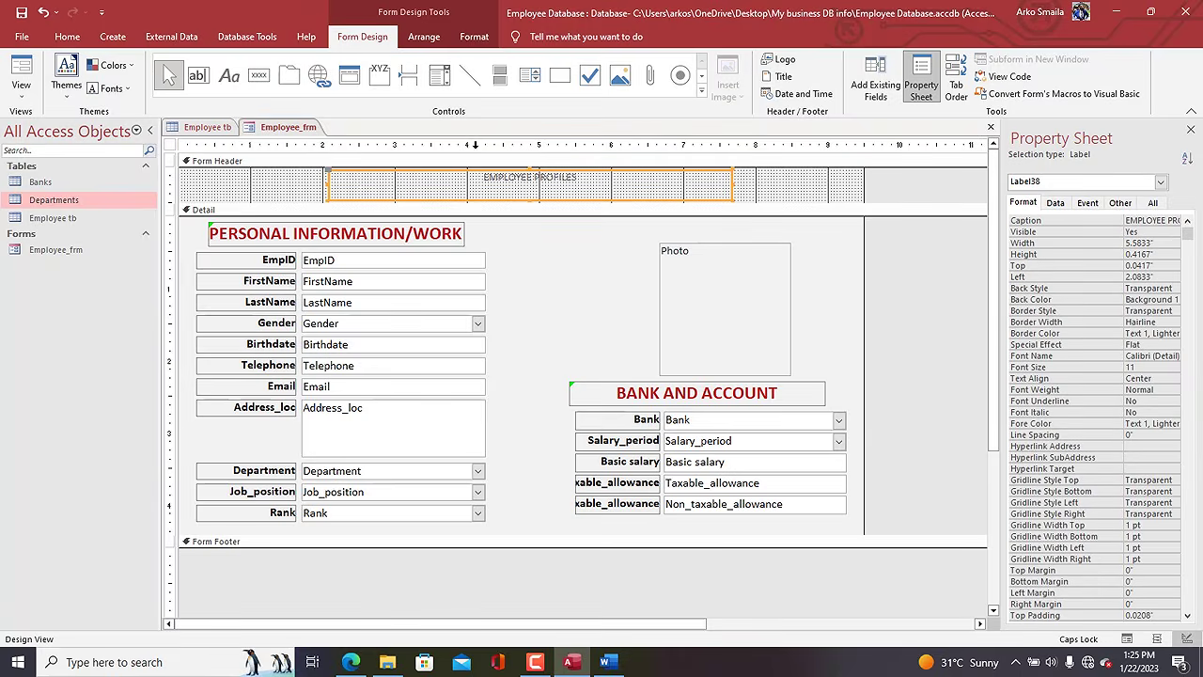
Format the EMPLOYEE PROFILES title as 26-point, black and bold.
left_click(474, 36)
left_click(249, 64)
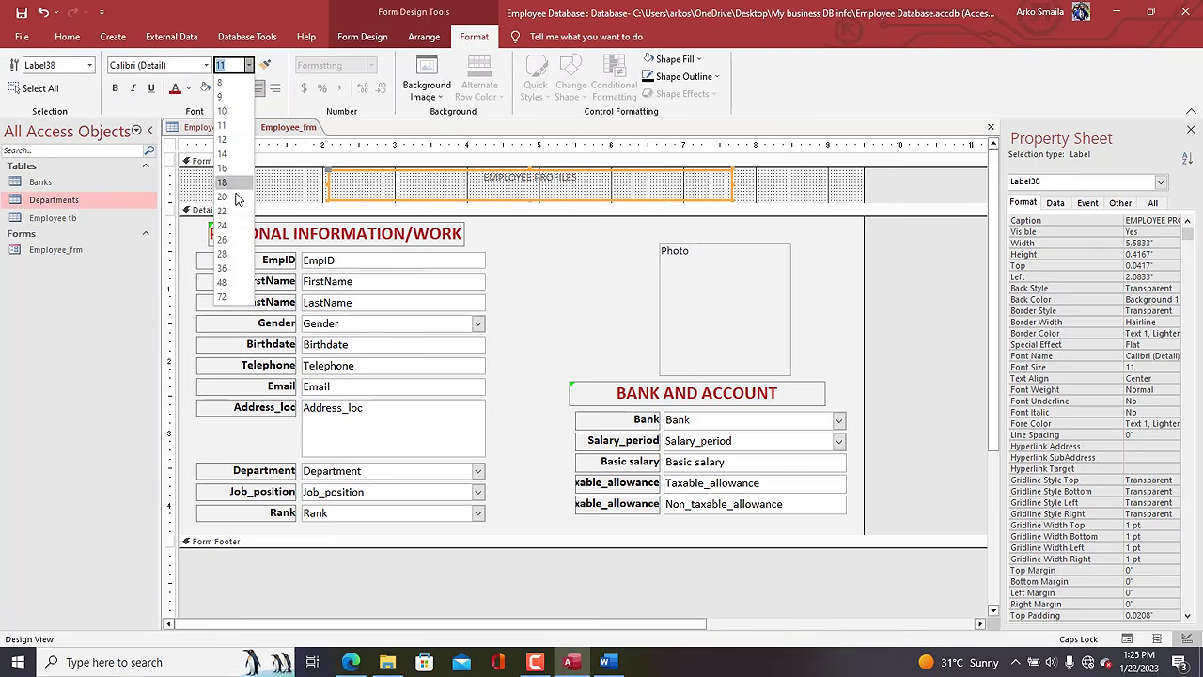
left_click(226, 242)
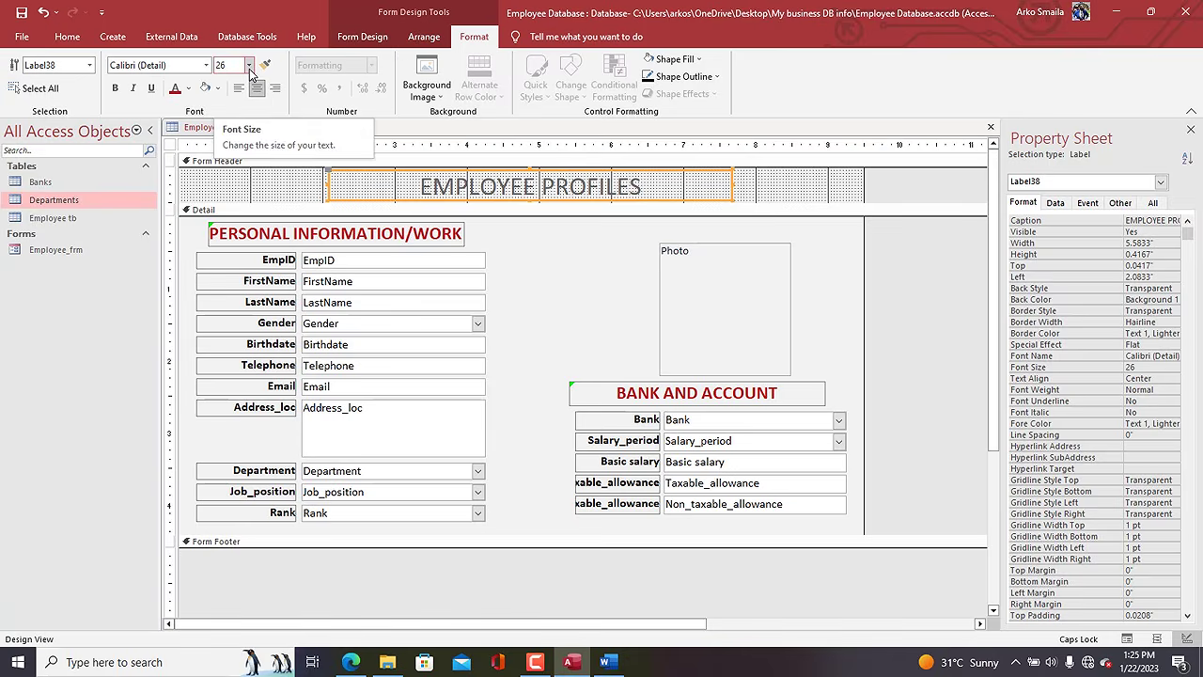
left_click(188, 87)
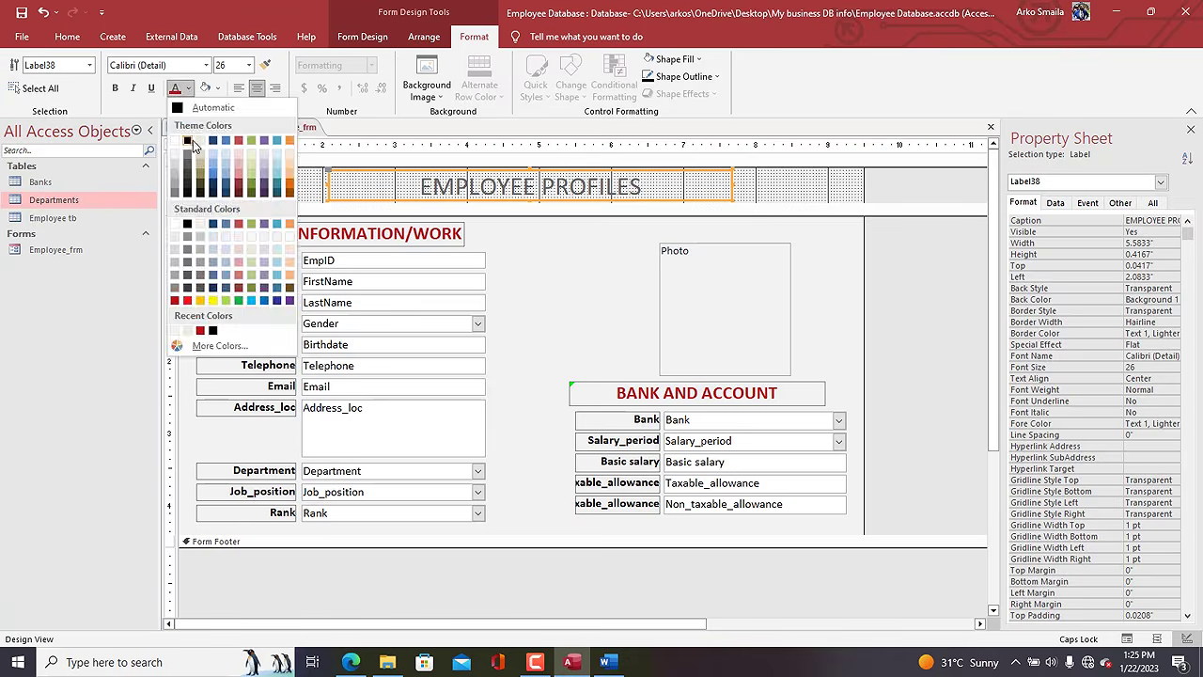
left_click(190, 141)
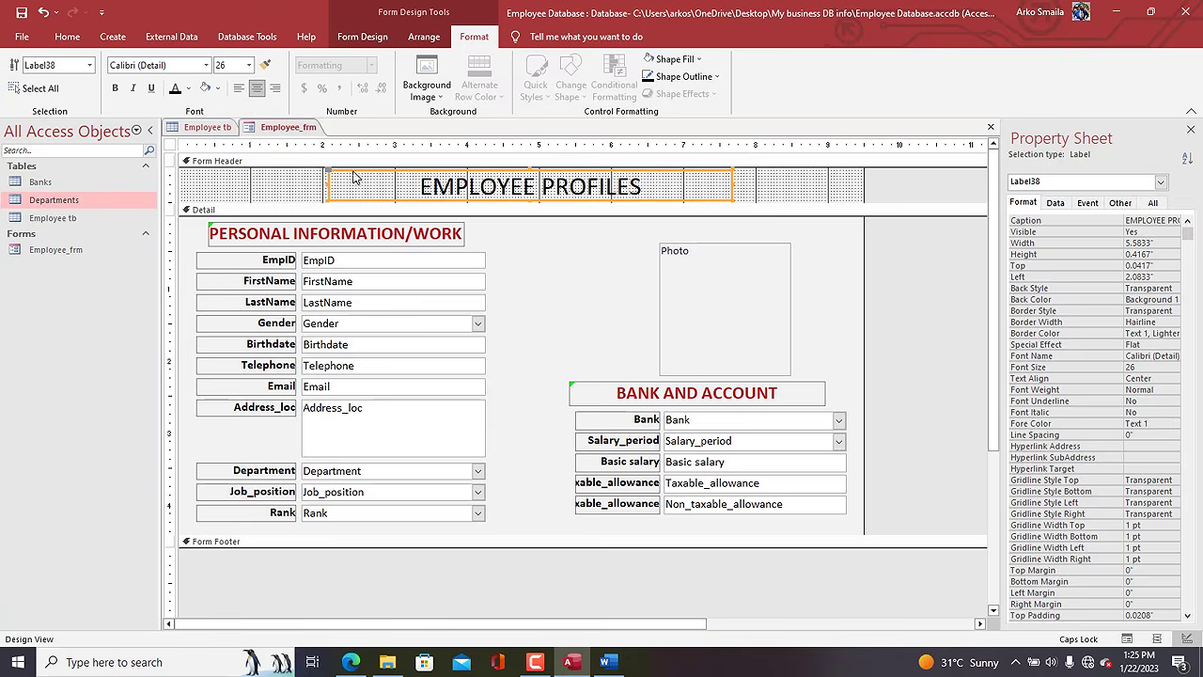
key("Left")
key("Left")
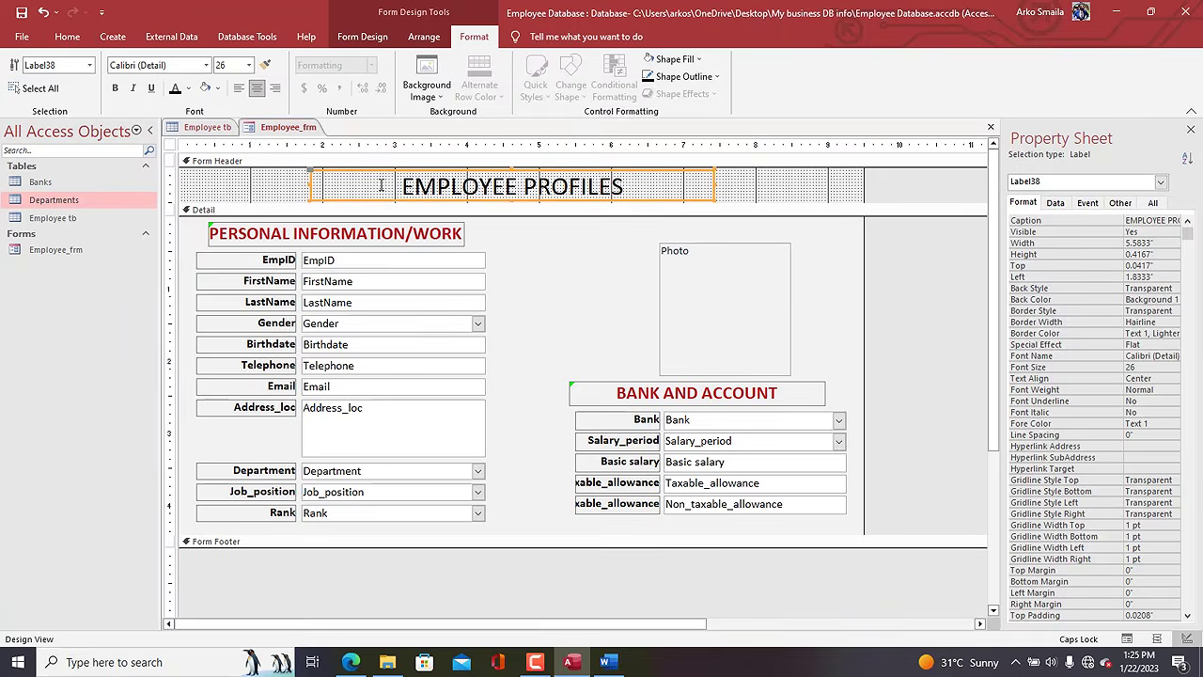
key("ctrl+b")
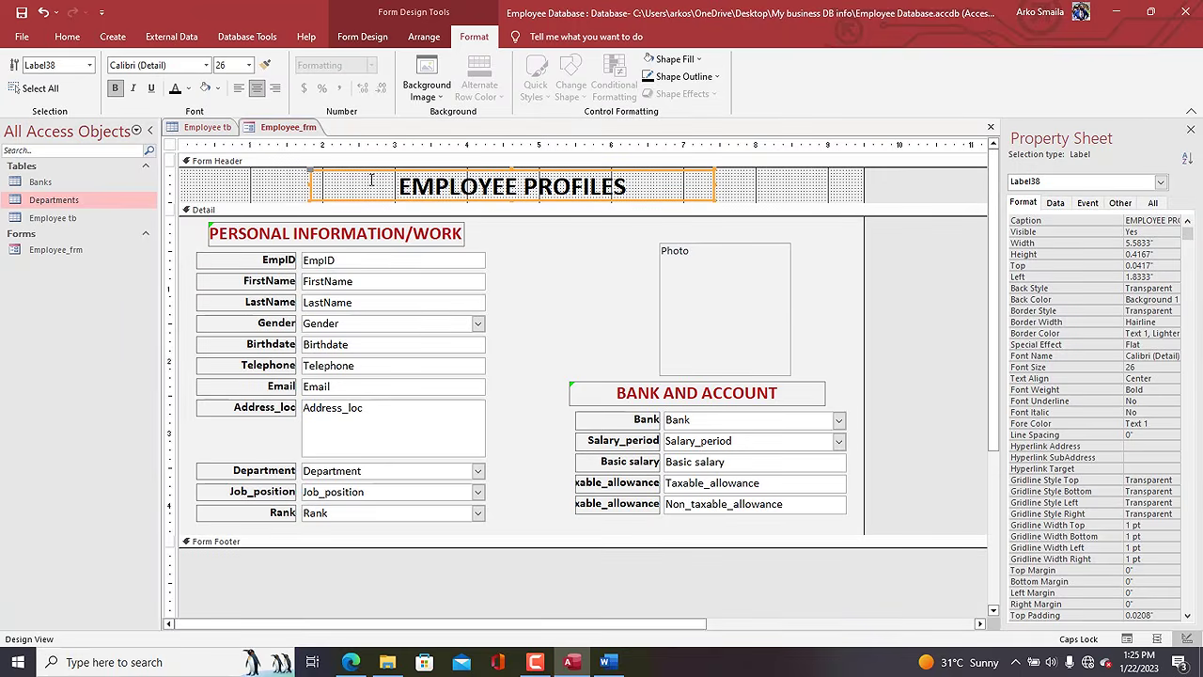
right_click(282, 129)
View Employee_frm live with its EMPLOYEE PROFILES title, moving the window up and right.
left_click(317, 199)
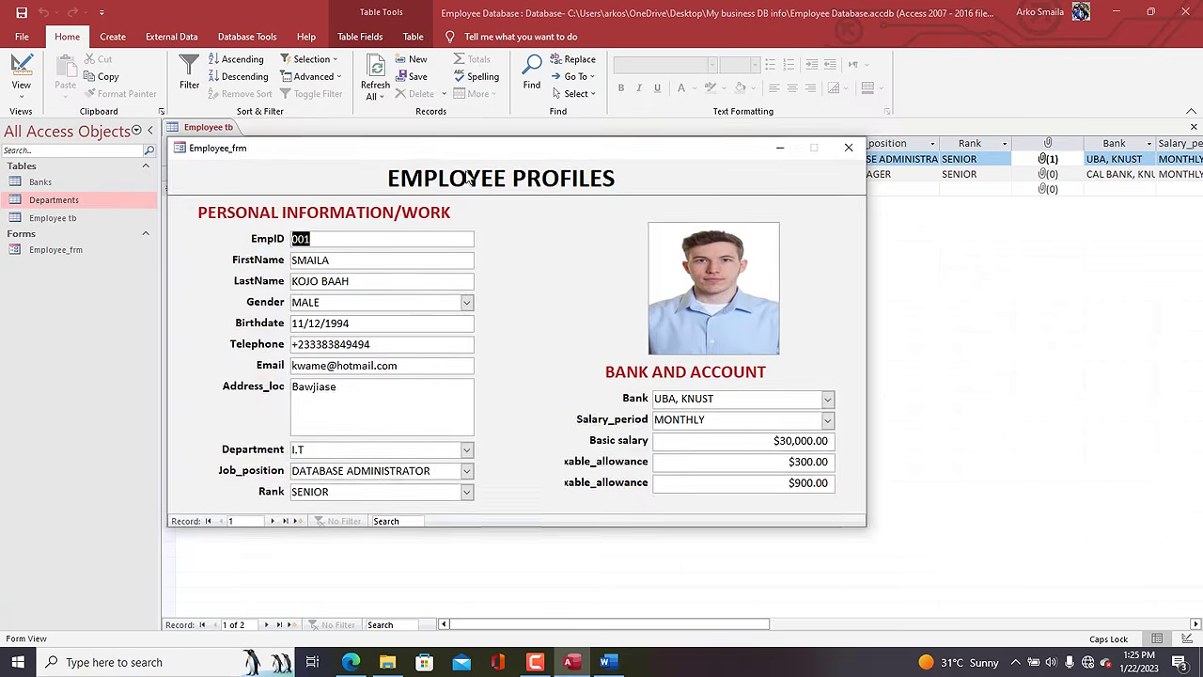
left_click_drag(447, 149, 533, 74)
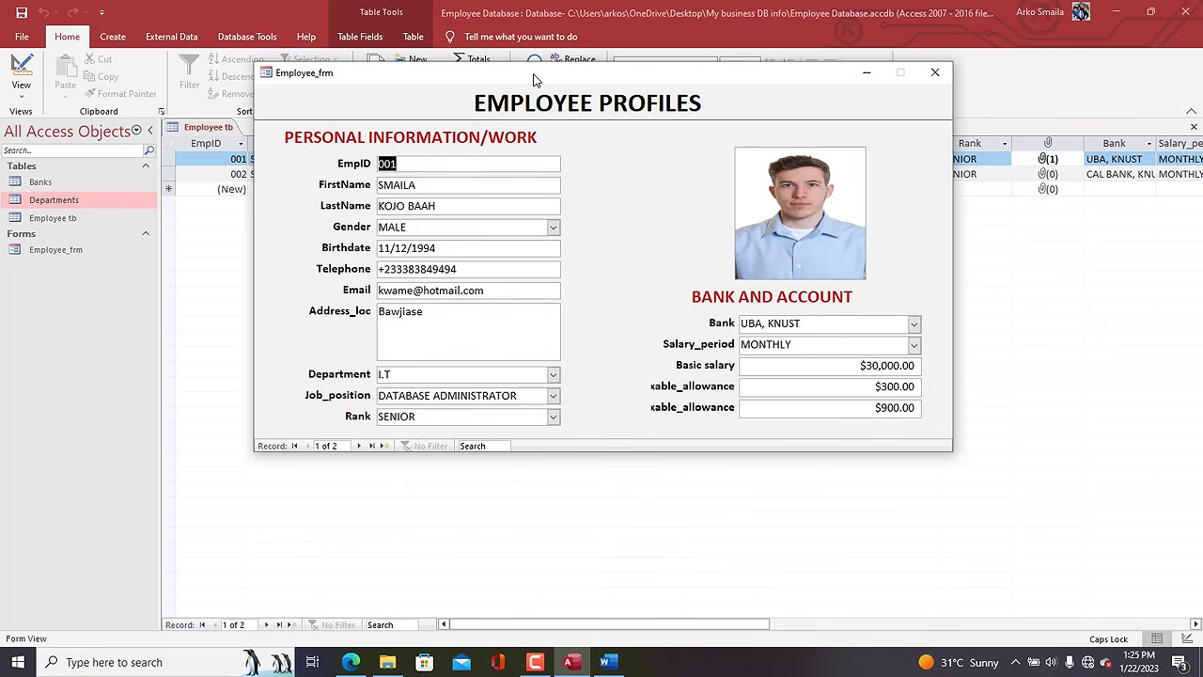
right_click(620, 125)
Return to Design View and extend the detail area downward for more space.
left_click(664, 167)
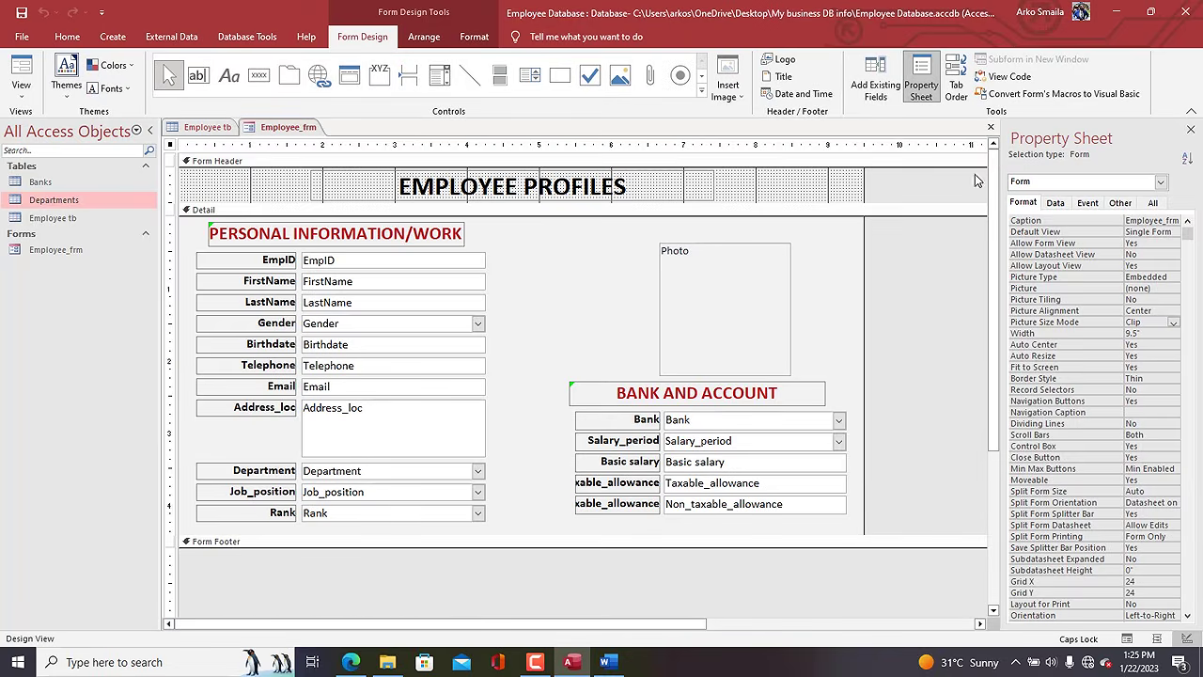
left_click_drag(992, 178, 1001, 258)
left_click_drag(604, 474, 605, 496)
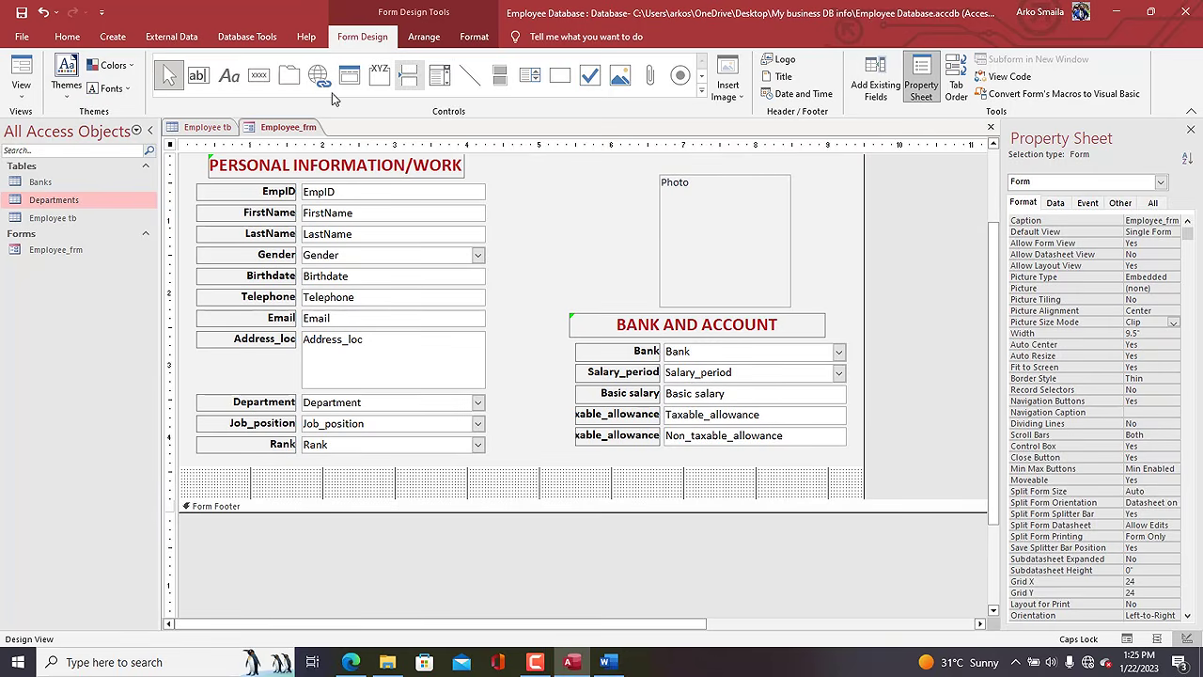
Add a Save Record command button captioned 'Save' below the fields and enlarge it.
left_click(259, 75)
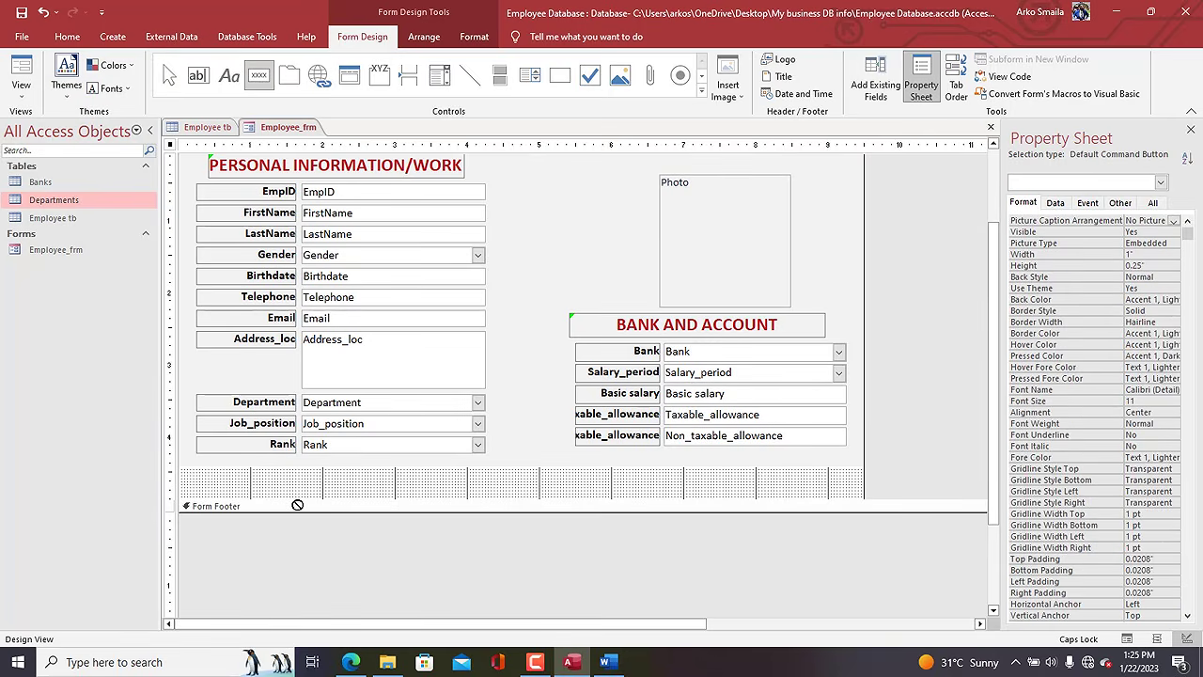
left_click_drag(290, 469, 379, 491)
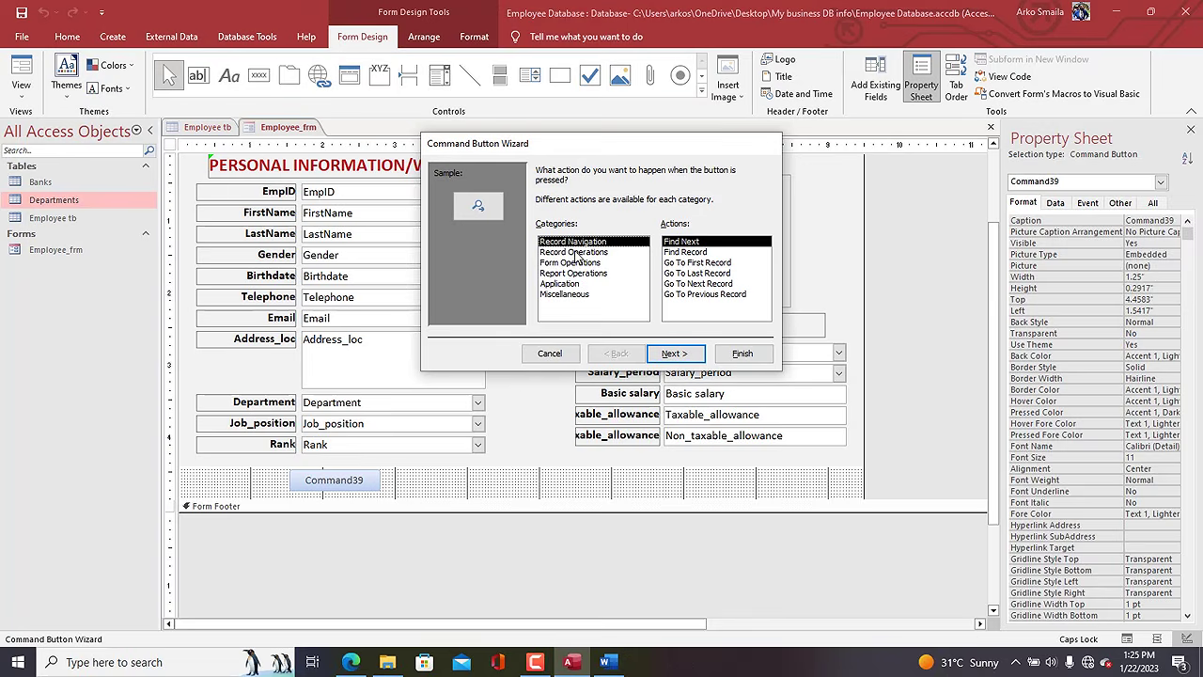
left_click(569, 251)
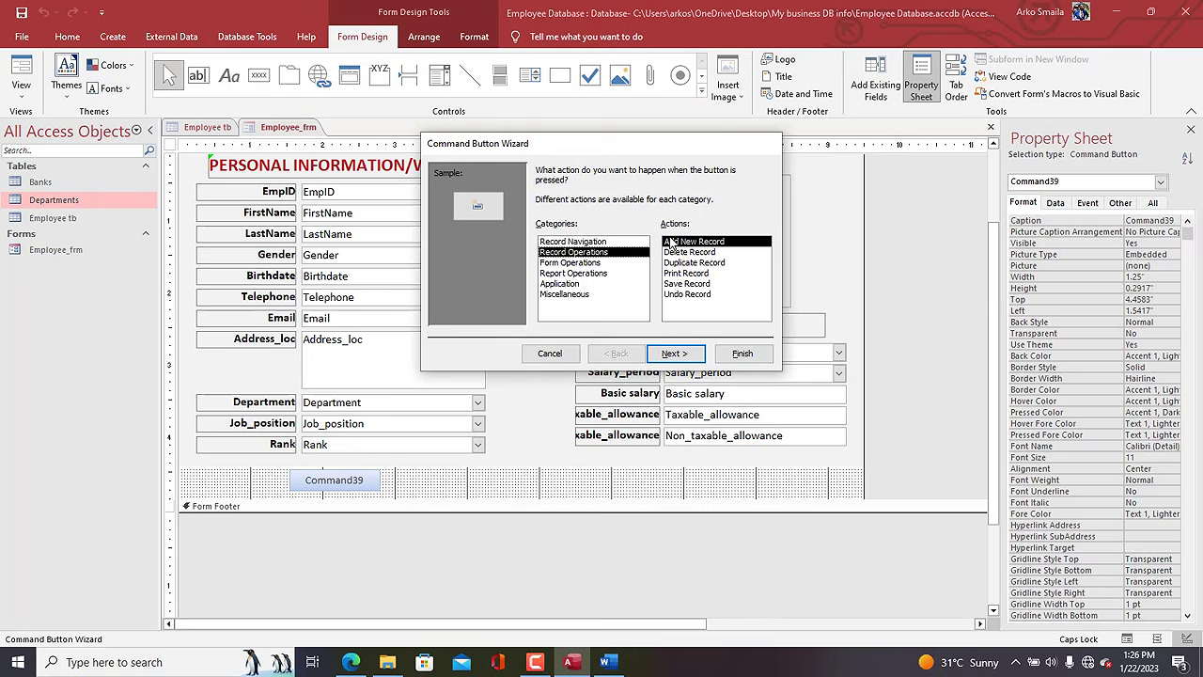
left_click(688, 284)
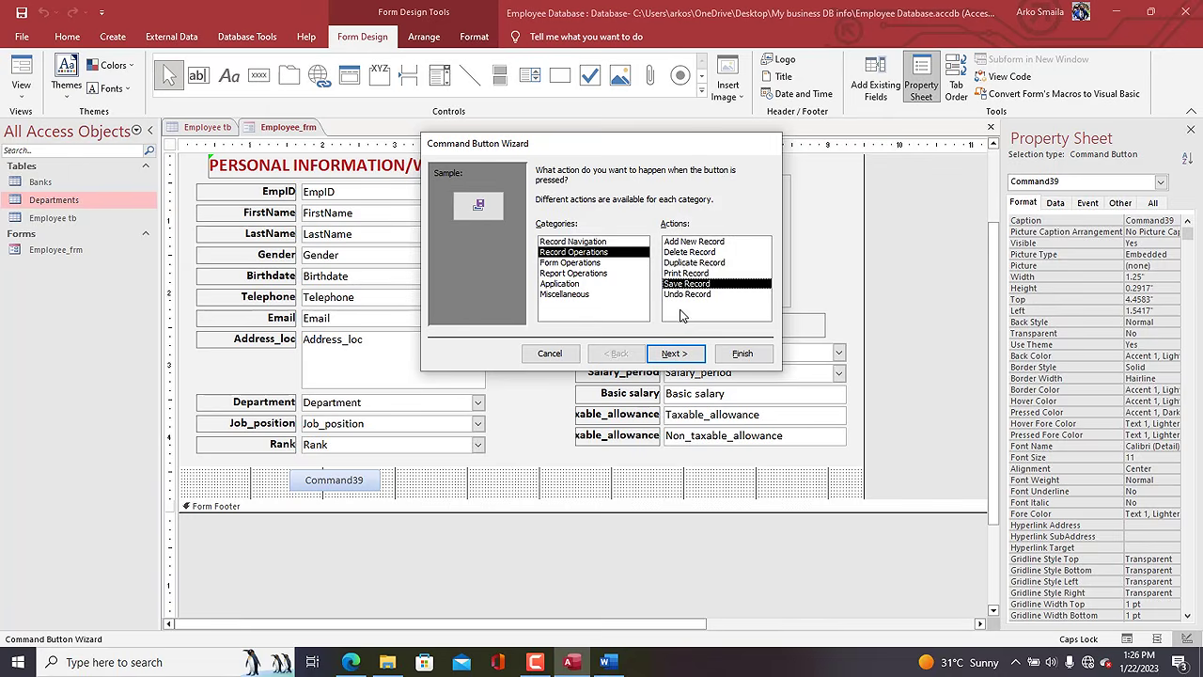
left_click(674, 354)
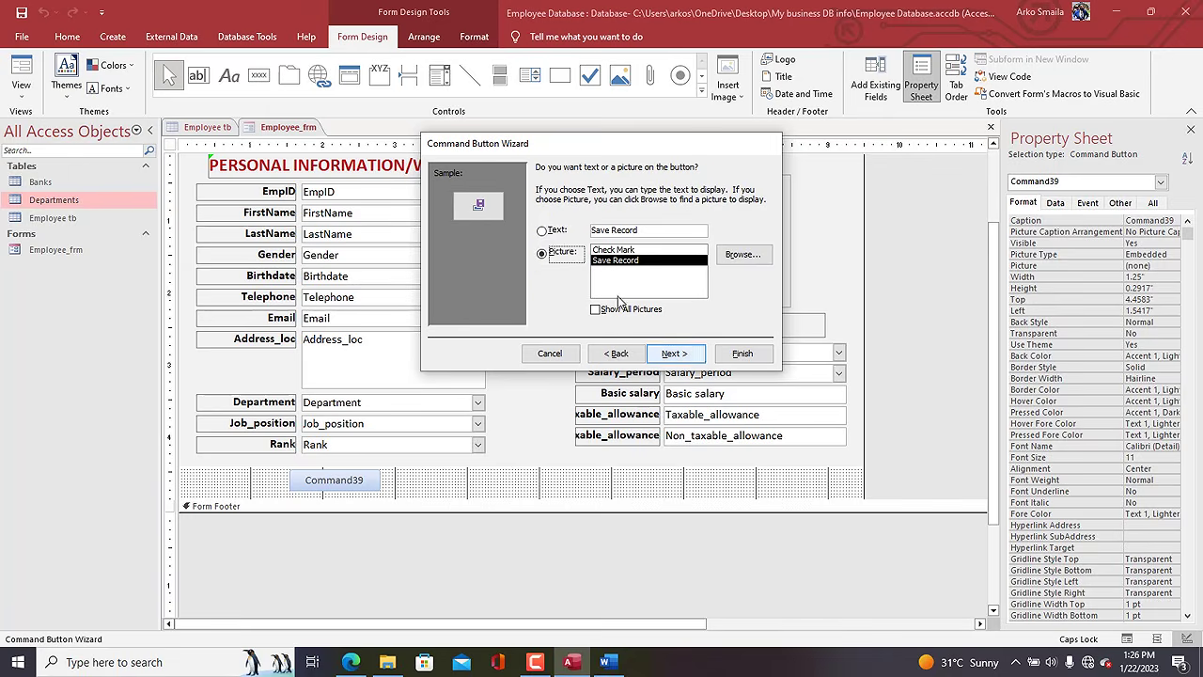
double_click(626, 229)
key("BackSpace")
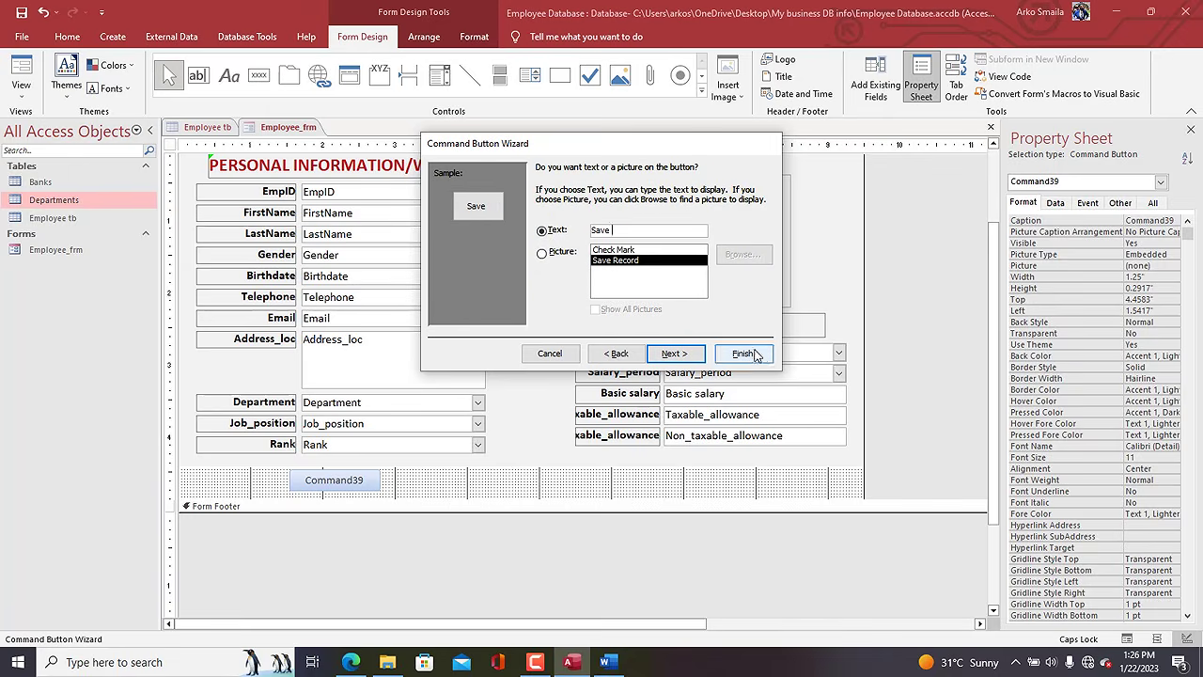
left_click(756, 352)
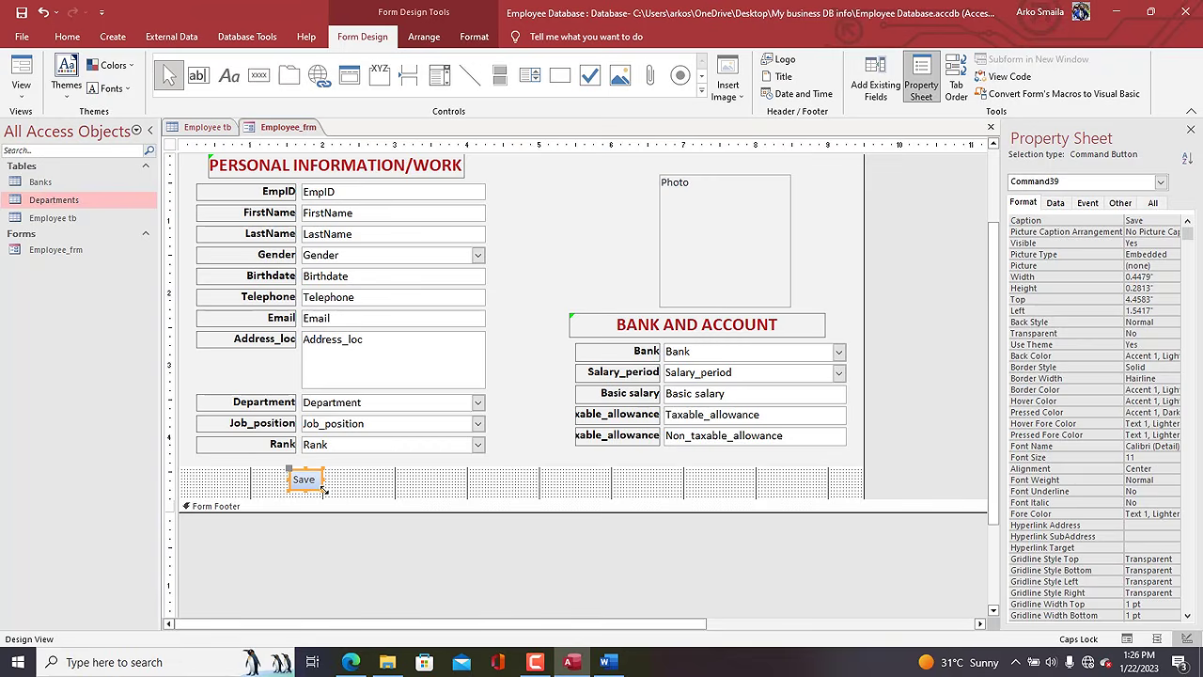
left_click_drag(323, 489, 369, 491)
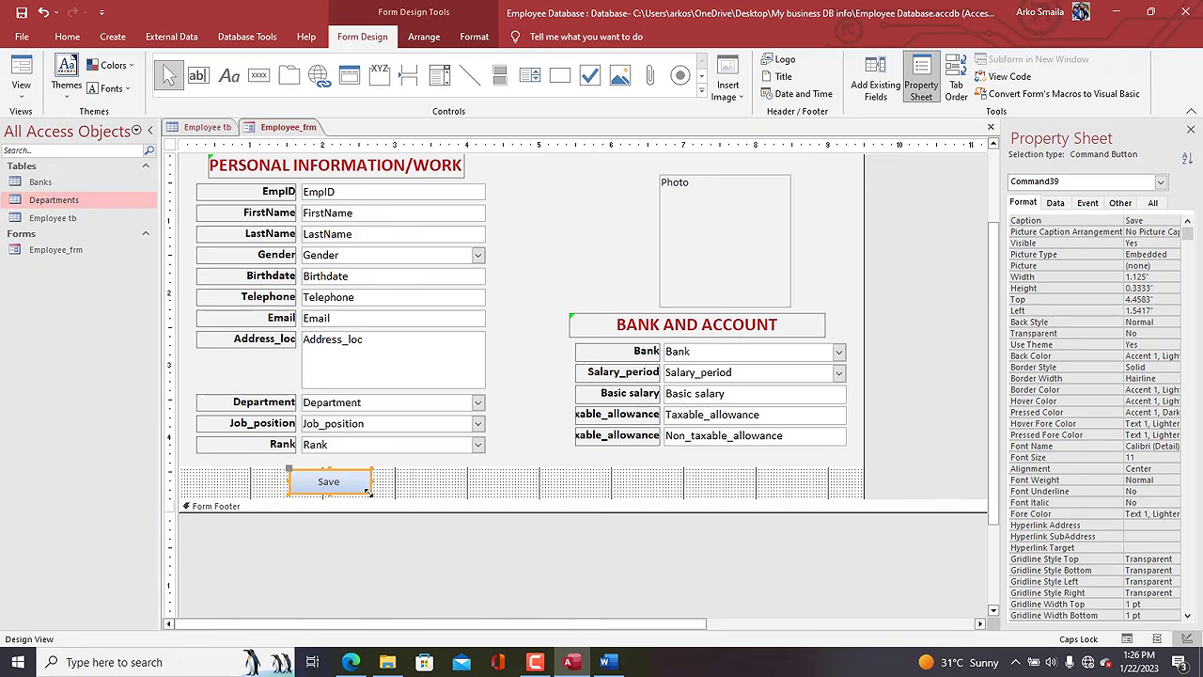
Add a Refresh action after SaveRecord in the Save button's On Click macro.
right_click(340, 483)
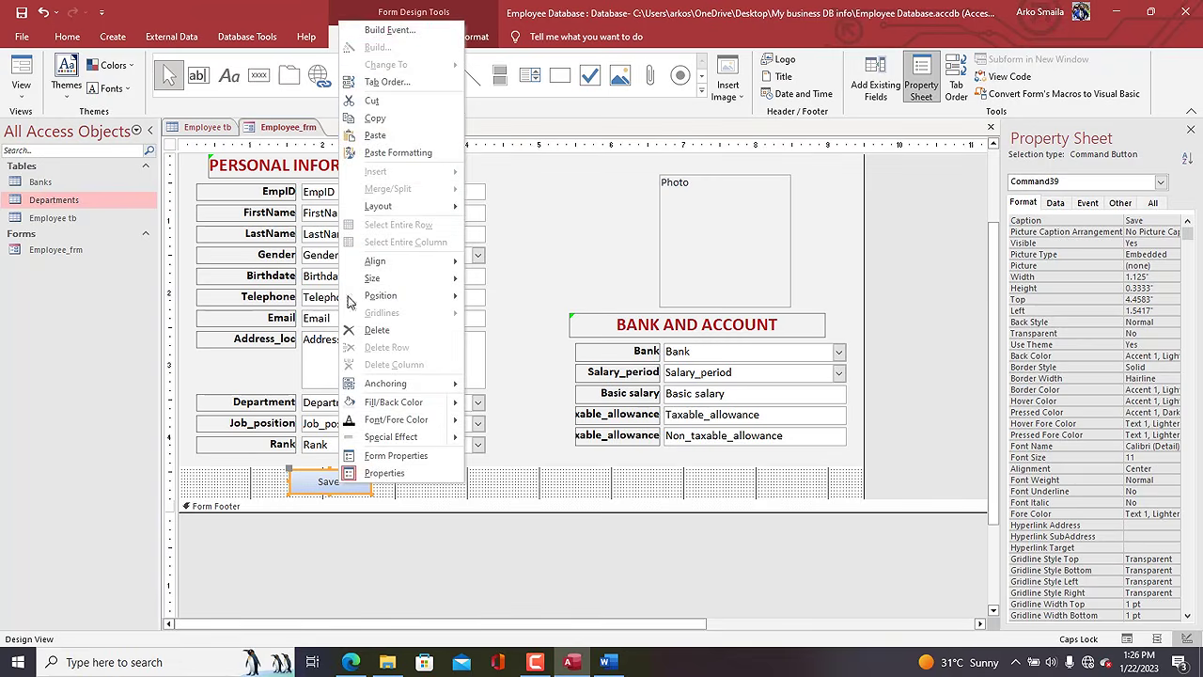
left_click(401, 32)
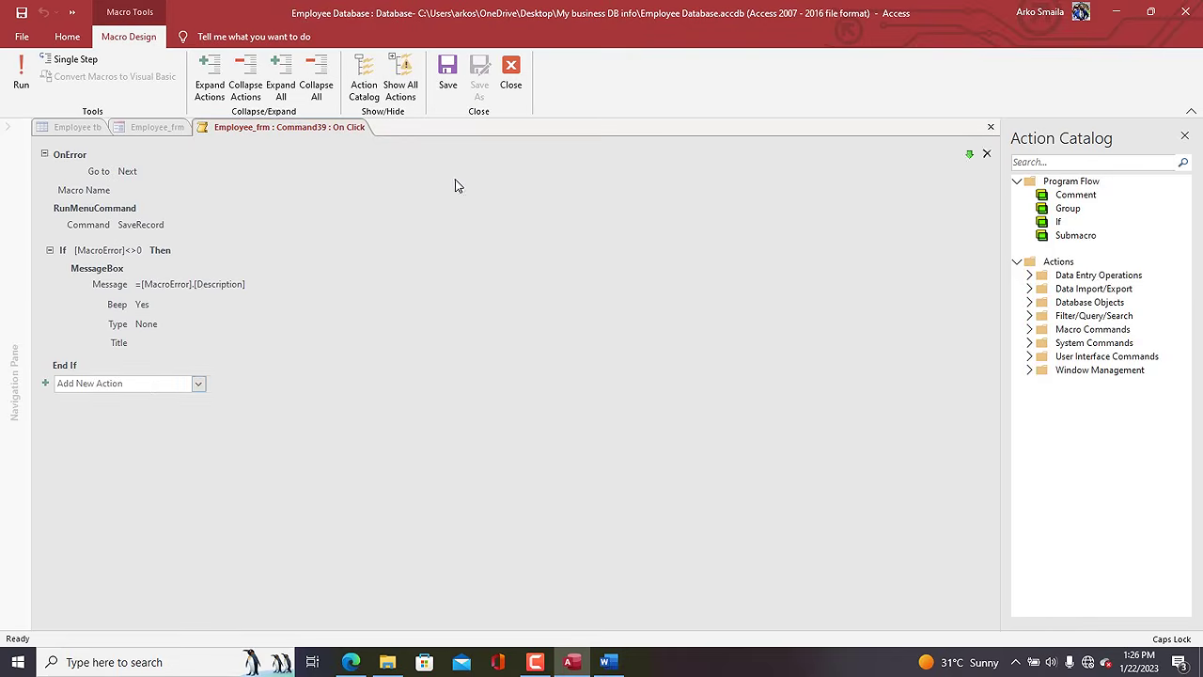
left_click(147, 384)
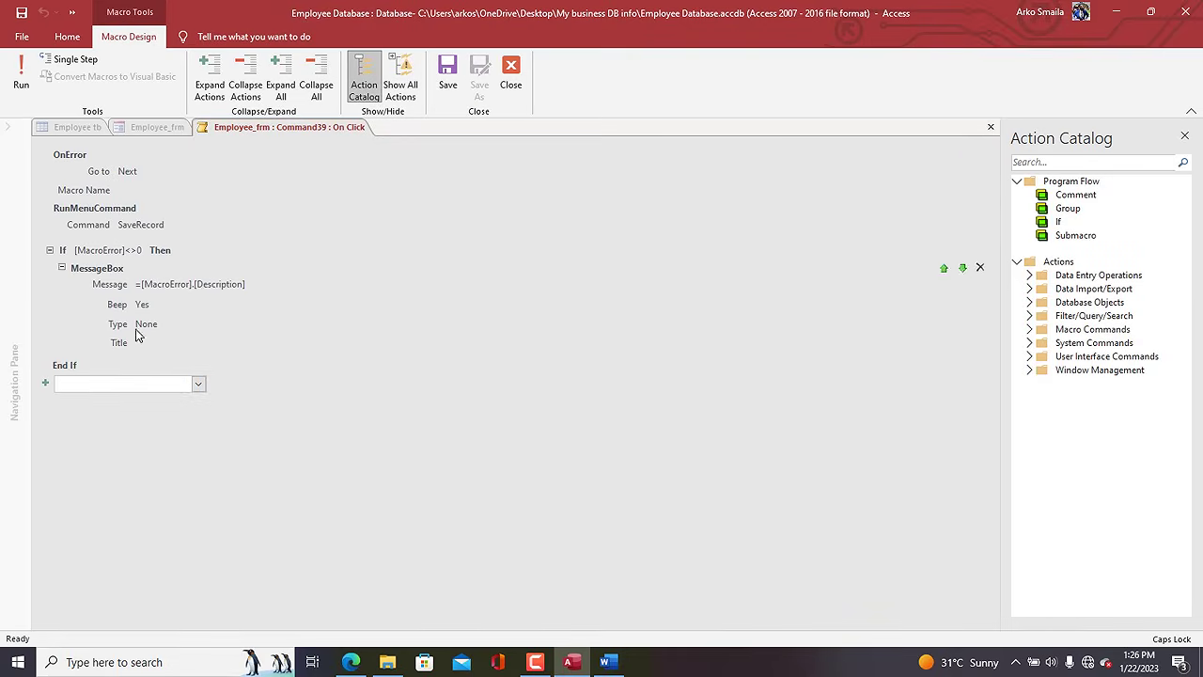
type("Refresh")
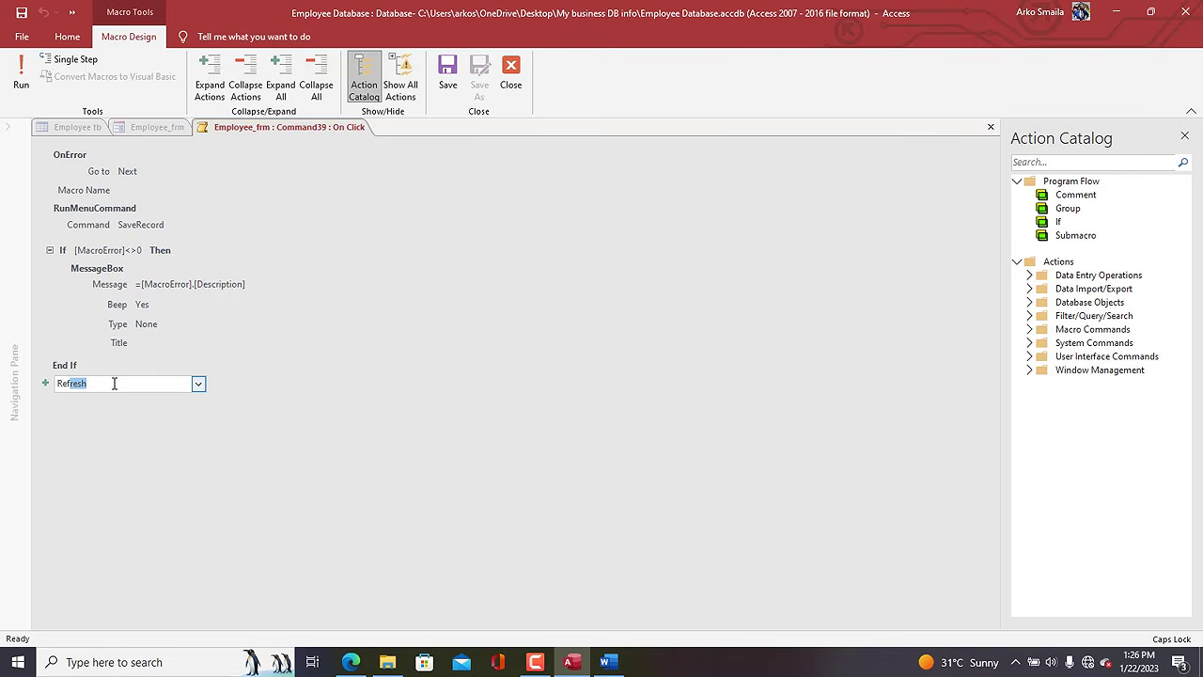
key("Return")
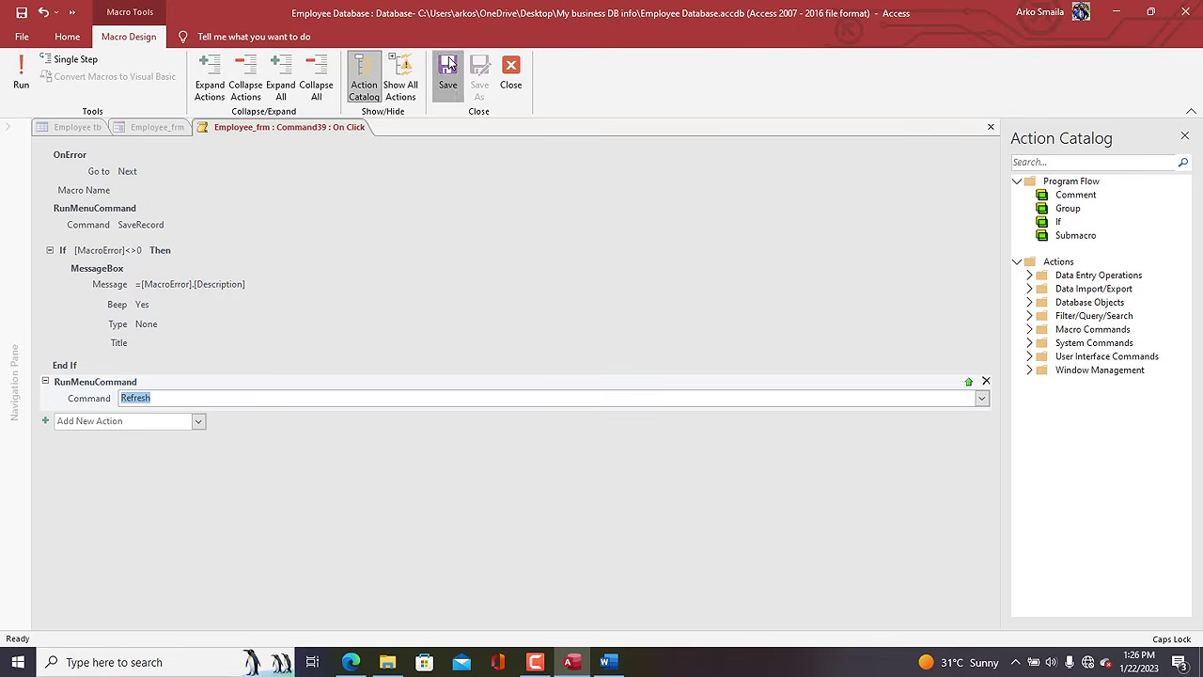
left_click(510, 85)
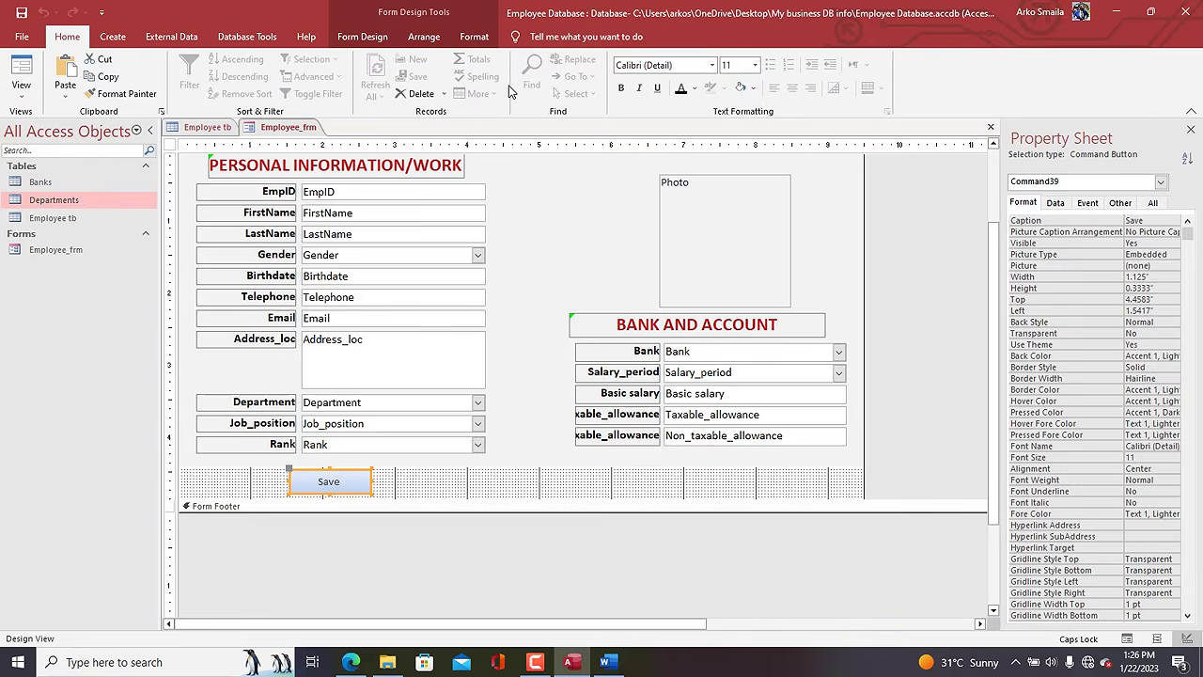
Add an Add New Record button labelled 'New worker' beside Save and widen it.
left_click(410, 481)
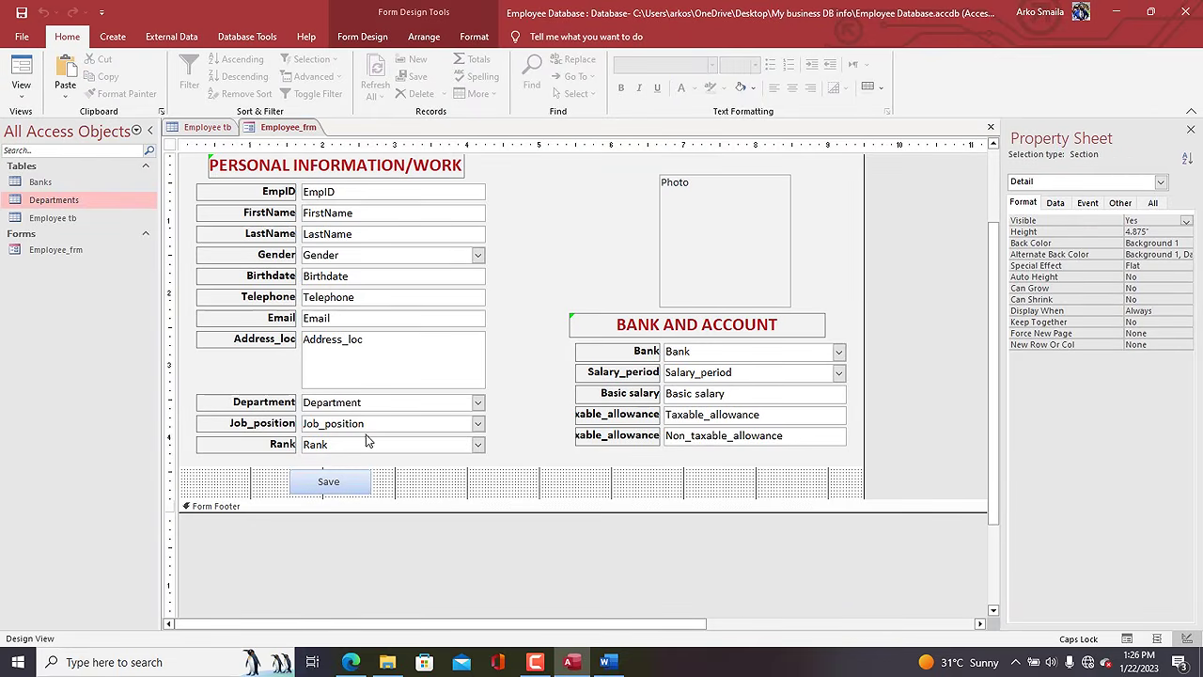
left_click(361, 36)
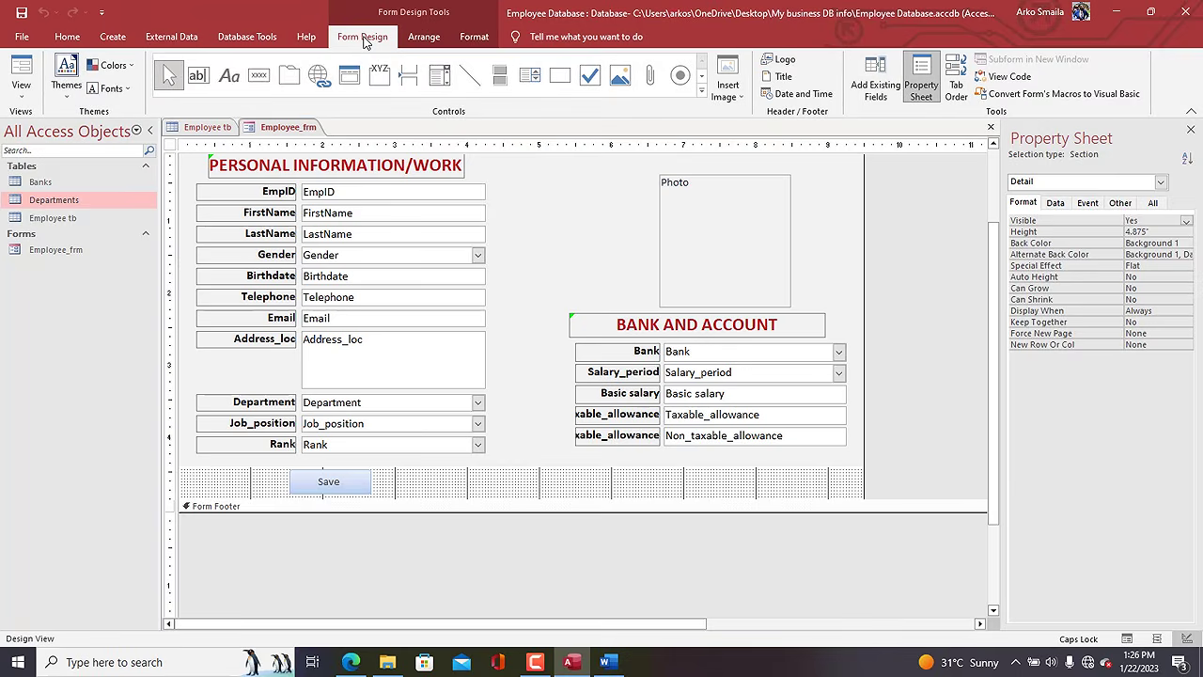
left_click(258, 75)
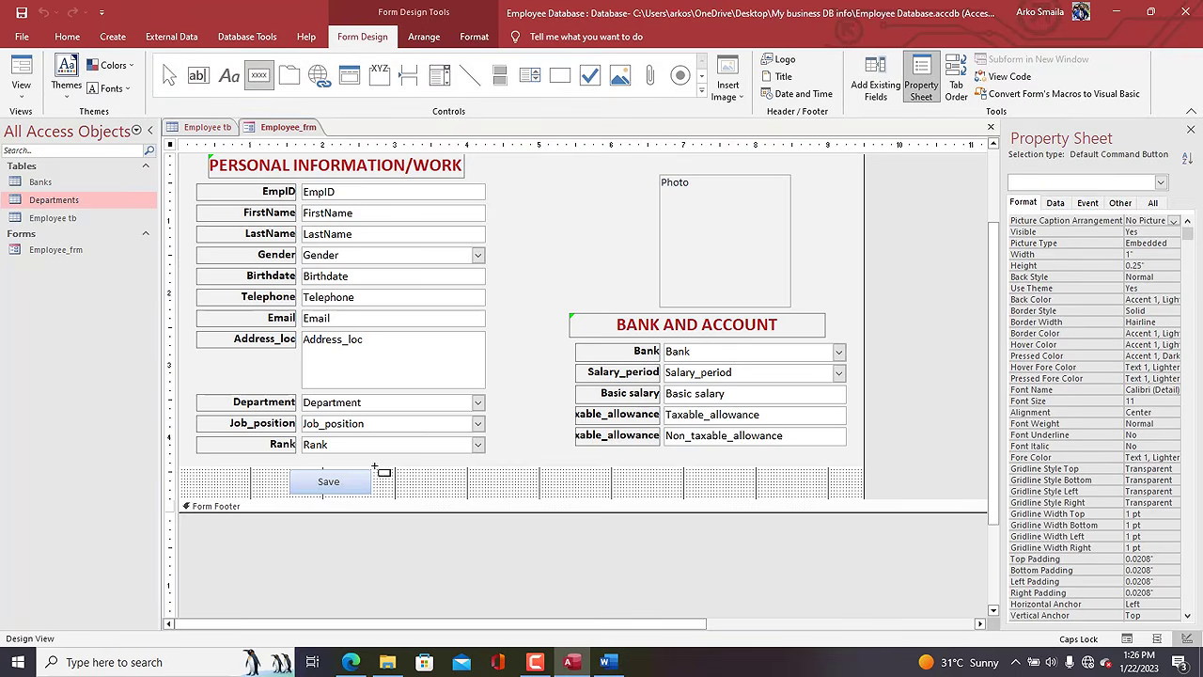
mouse_move(374, 470)
left_mouse_down()
mouse_move(389, 486)
mouse_move(457, 492)
left_mouse_up()
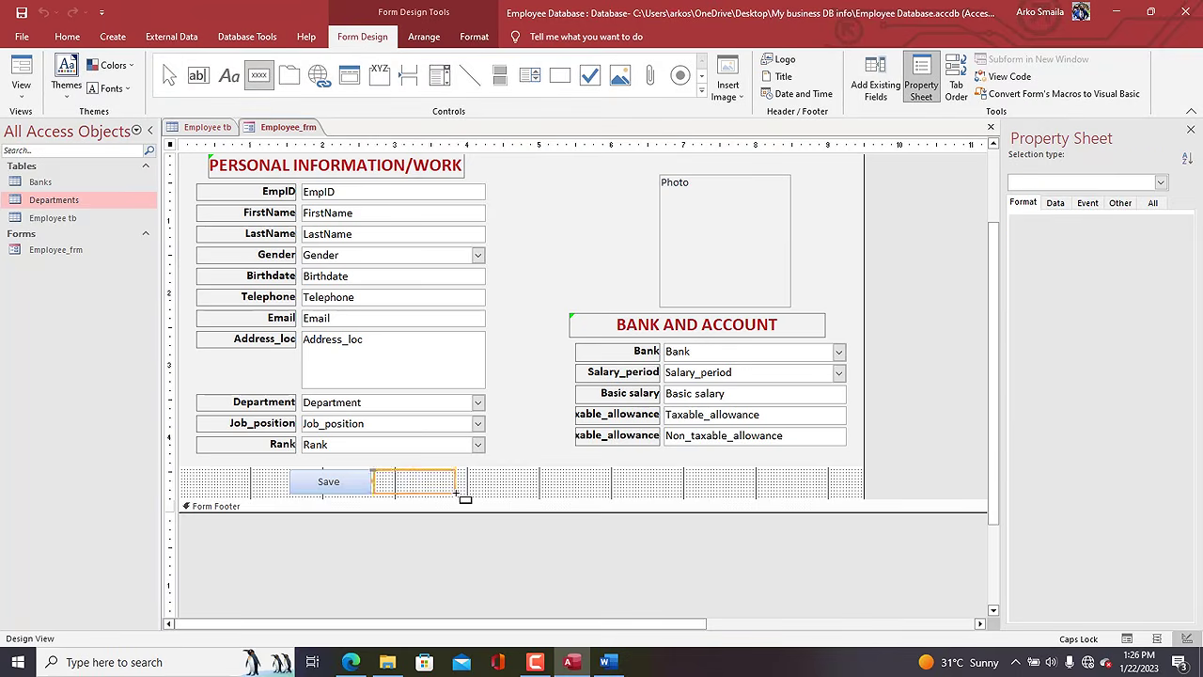
left_click(595, 252)
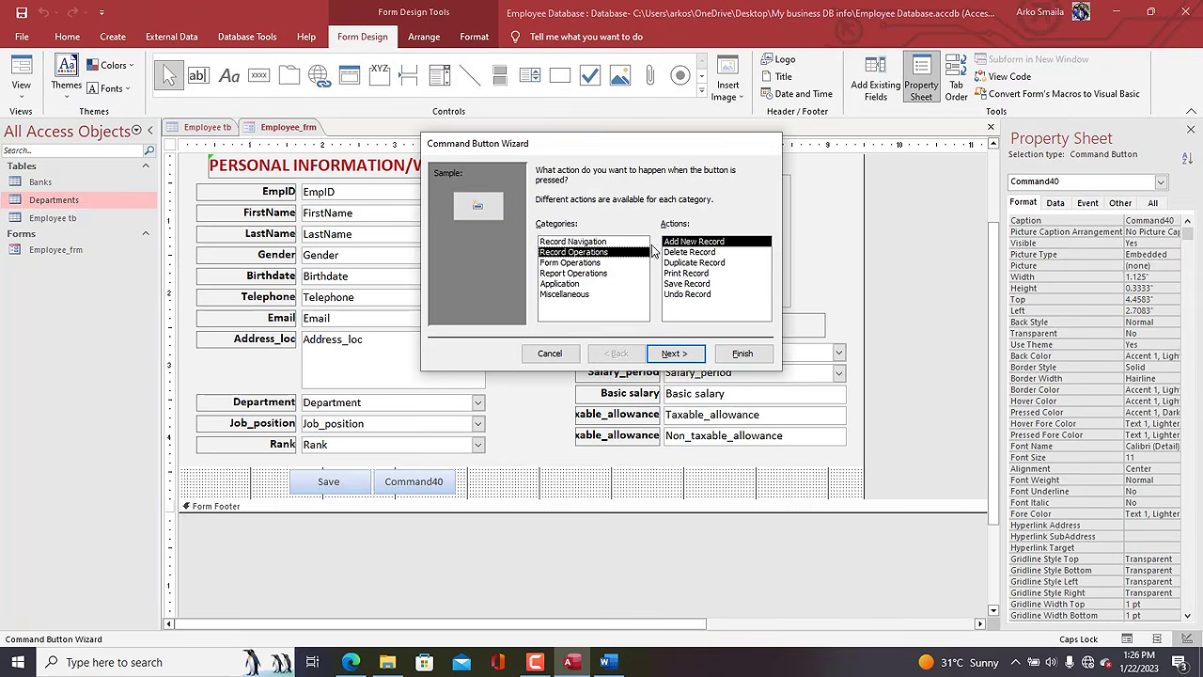
left_click(673, 353)
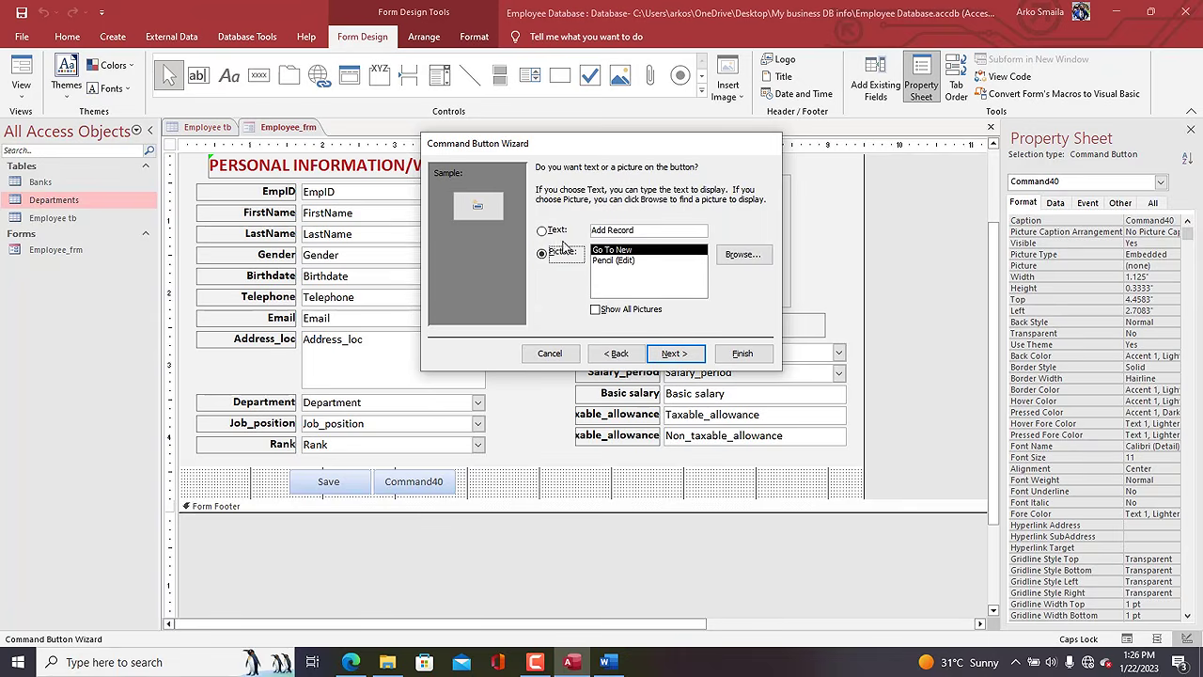
left_click_drag(649, 229, 530, 217)
type("nEW ")
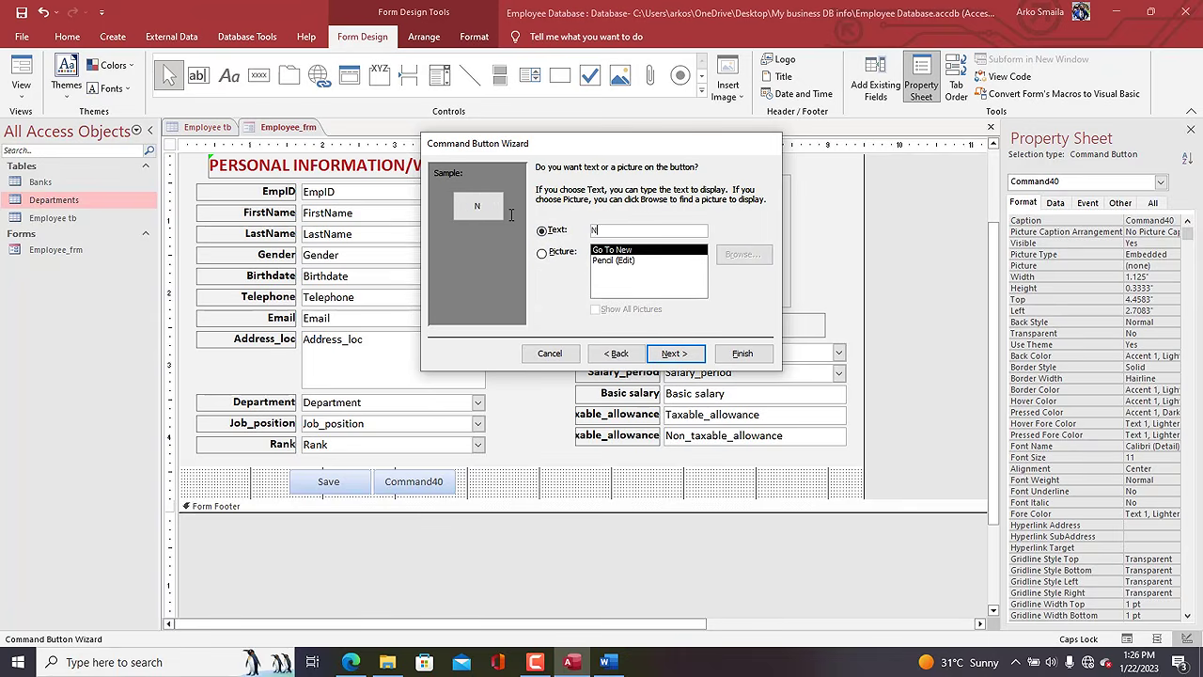
type(" worker")
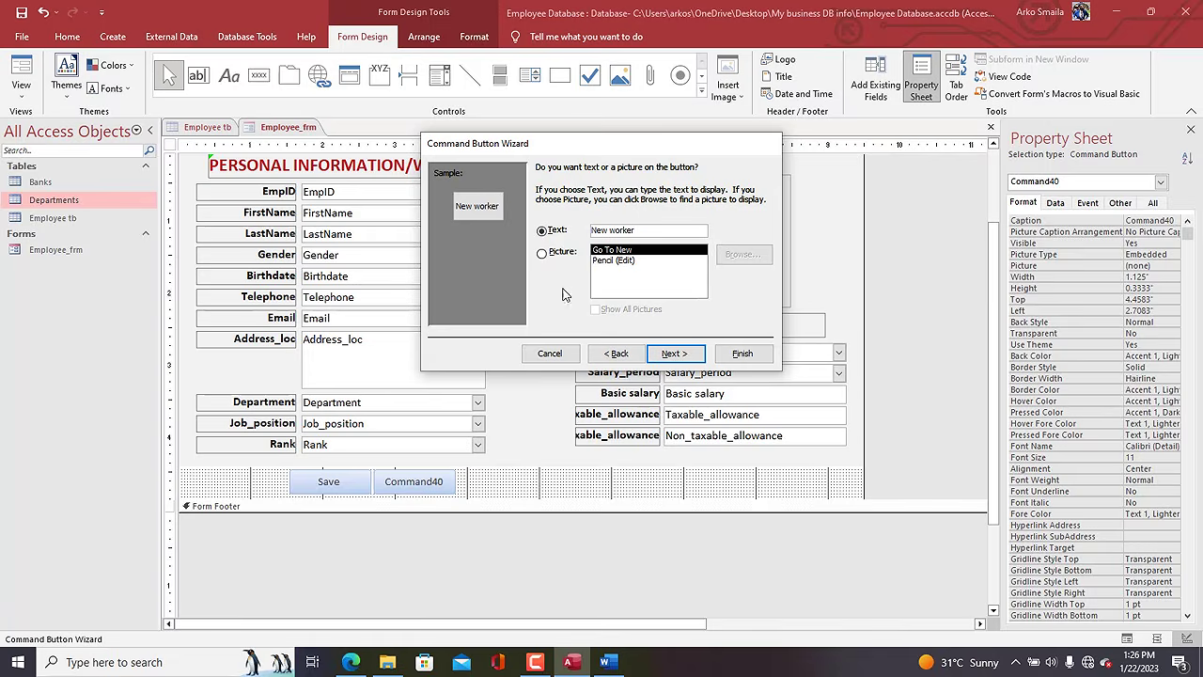
left_click(743, 353)
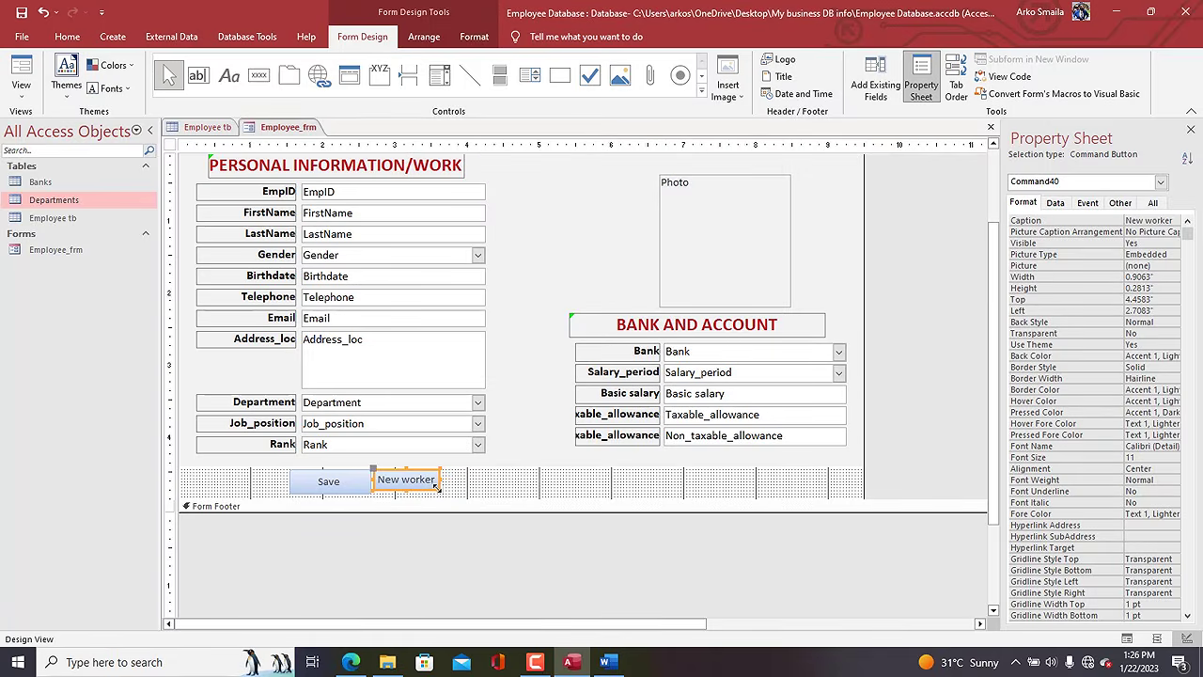
left_click_drag(437, 487, 462, 487)
left_click(477, 494)
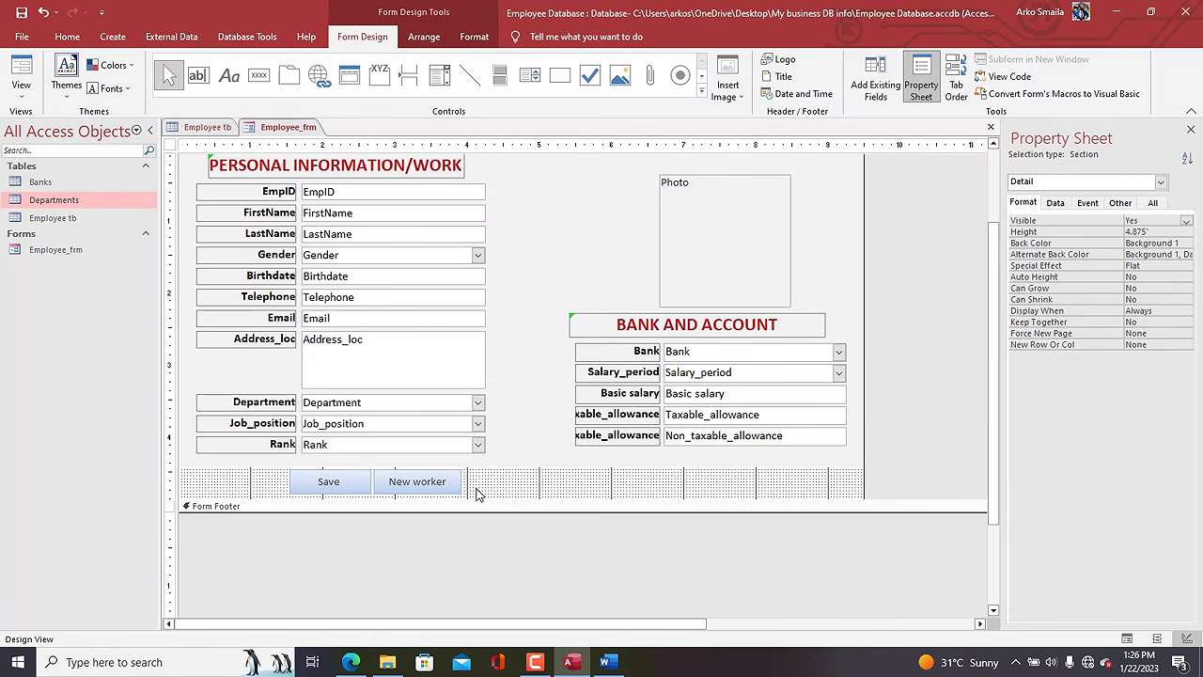
Add a widened Delete Record button captioned 'Delete' beside New worker.
left_click(258, 75)
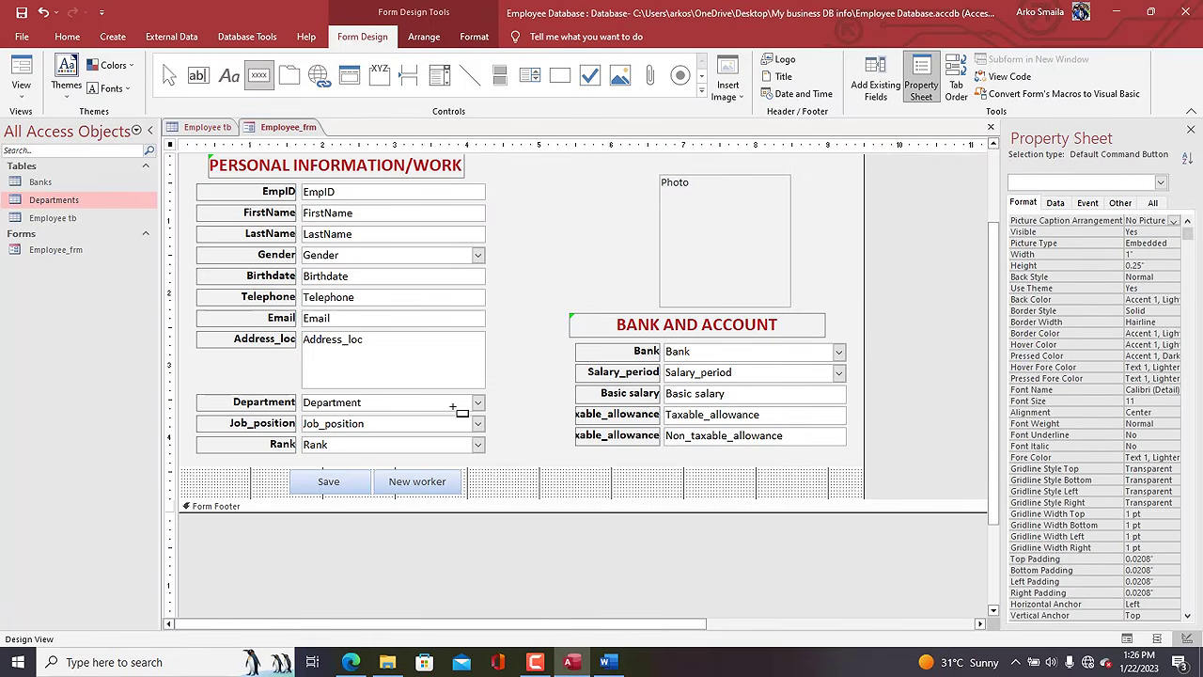
left_click_drag(464, 468, 565, 498)
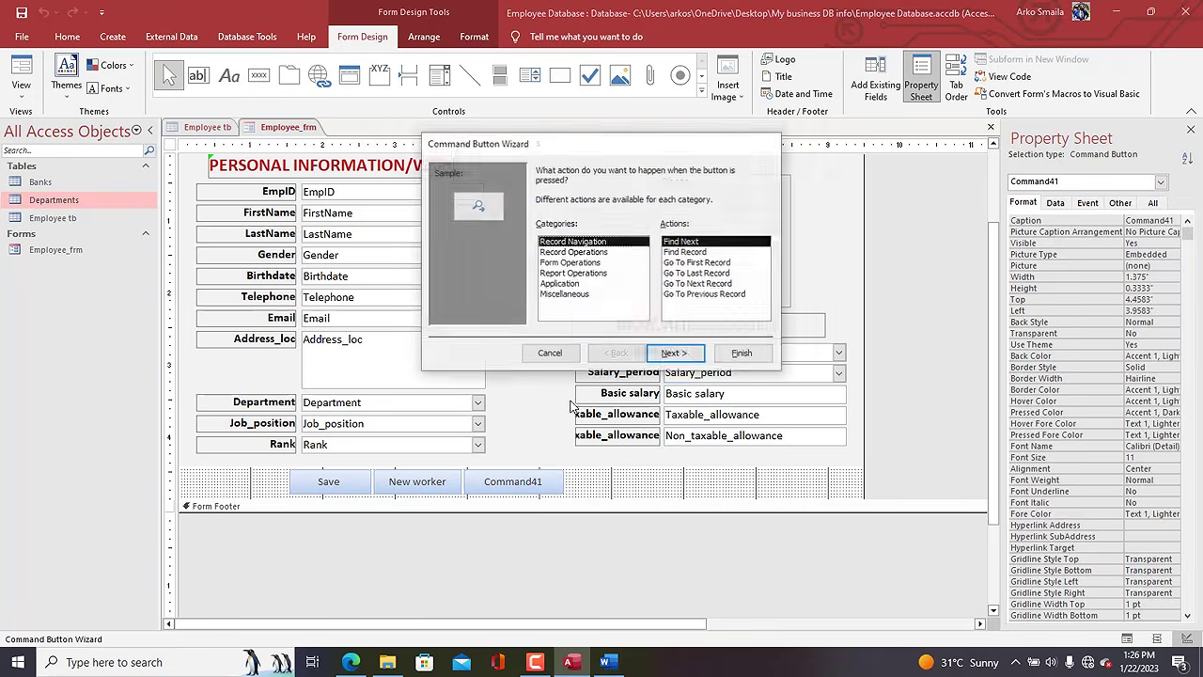
left_click(570, 252)
left_click(695, 251)
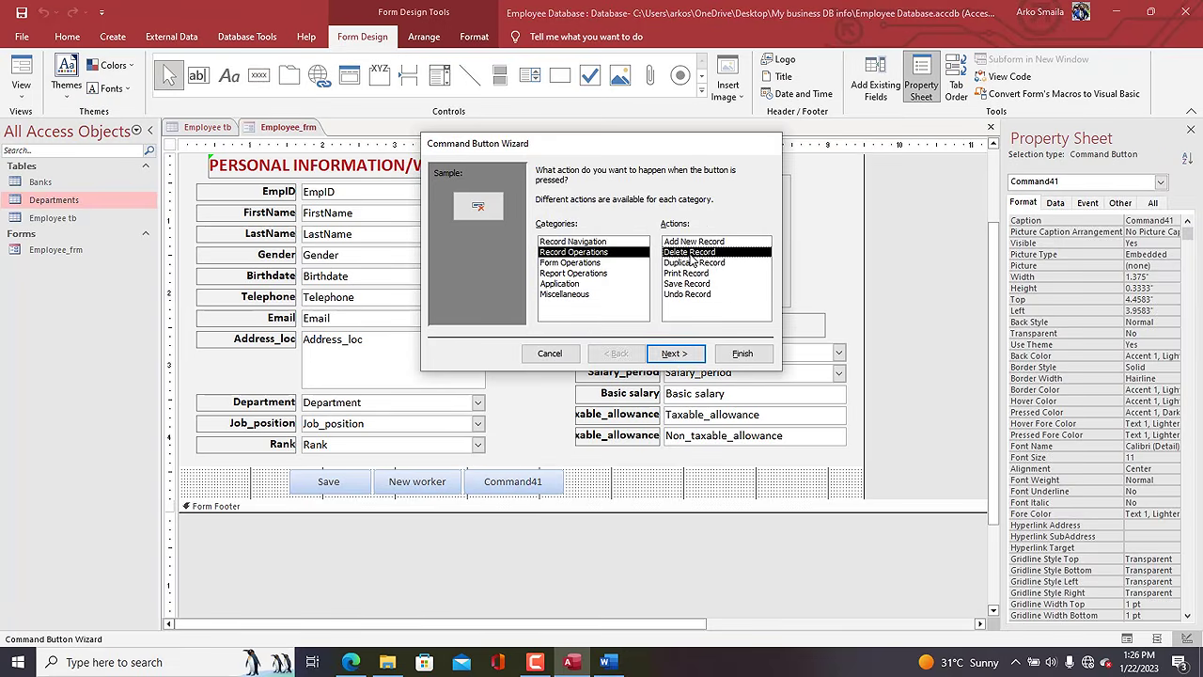
left_click(674, 353)
left_click(541, 231)
double_click(629, 231)
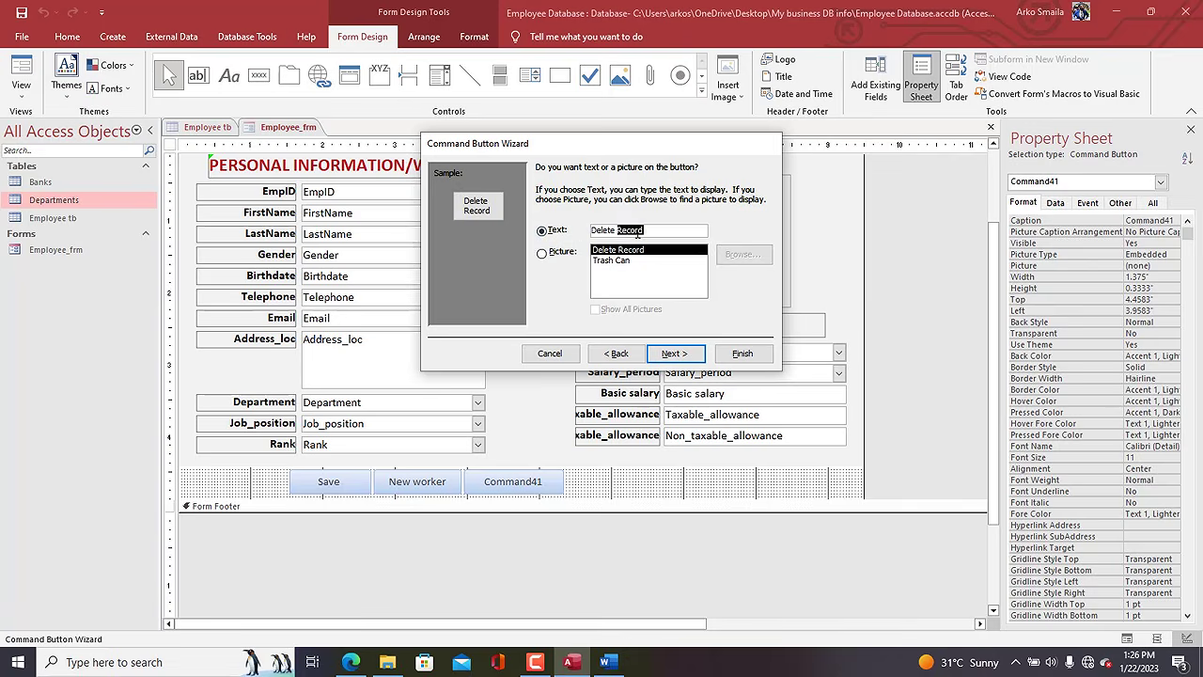
key("BackSpace")
left_click(691, 353)
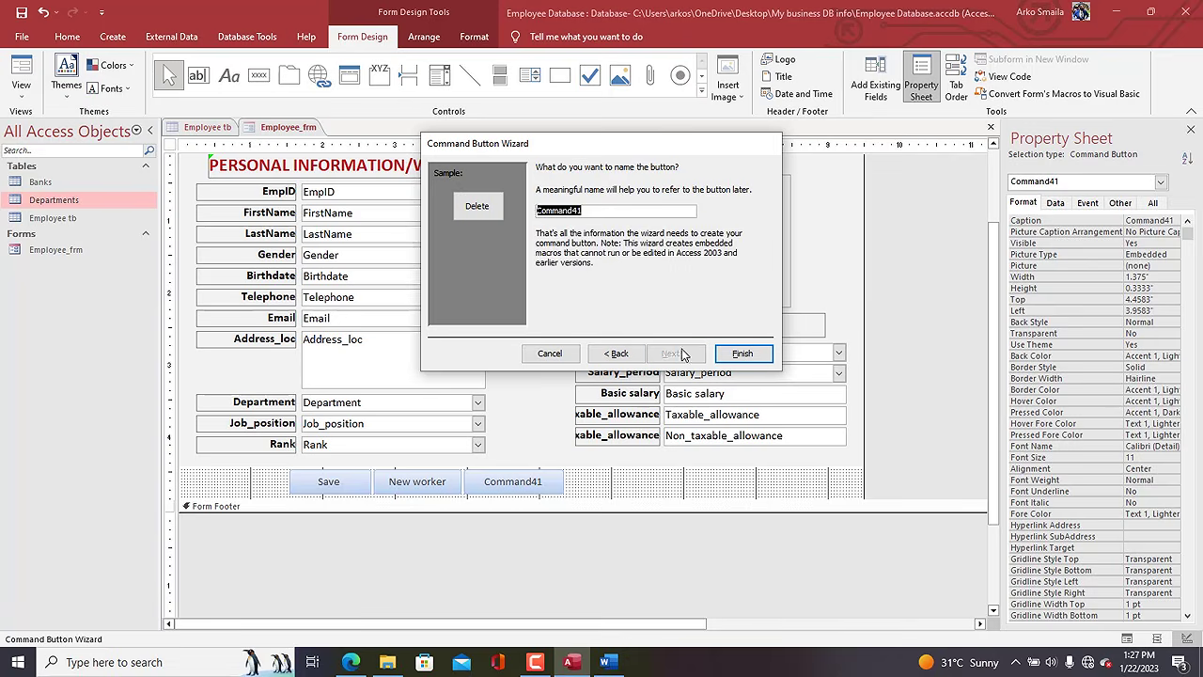
left_click(743, 354)
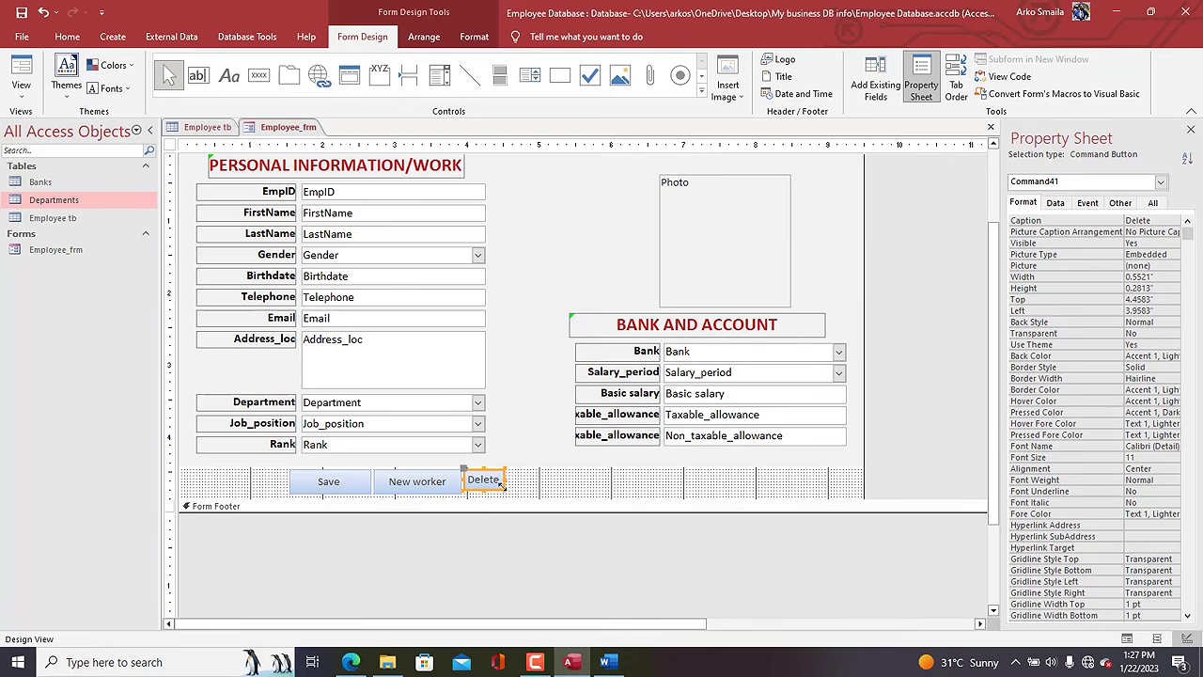
left_click_drag(506, 488, 560, 488)
left_click(570, 495)
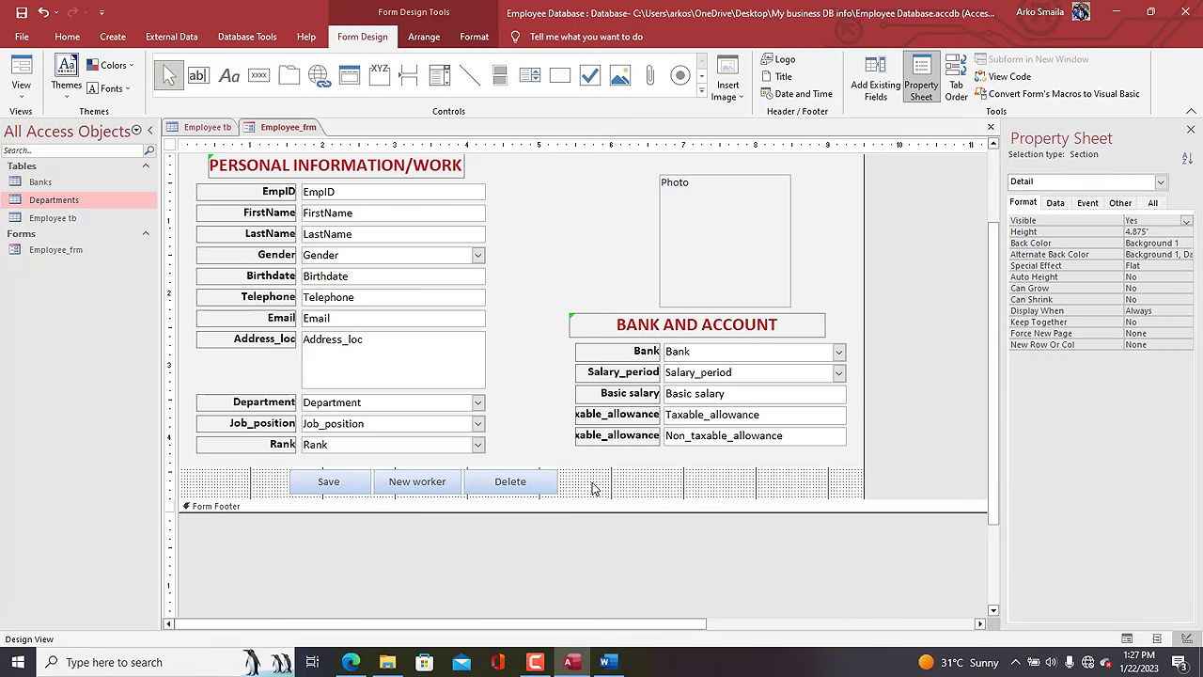
Select the Save, New worker and Delete buttons together for formatting.
left_click(353, 483)
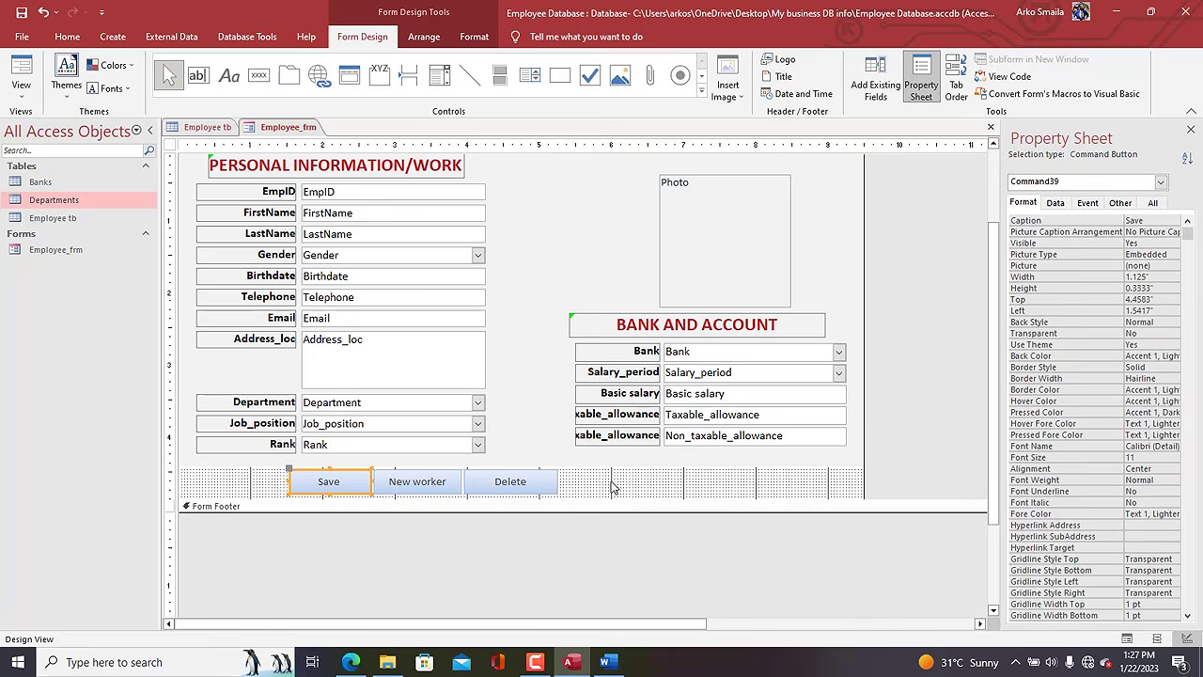
left_click_drag(612, 481, 340, 493)
left_click(473, 36)
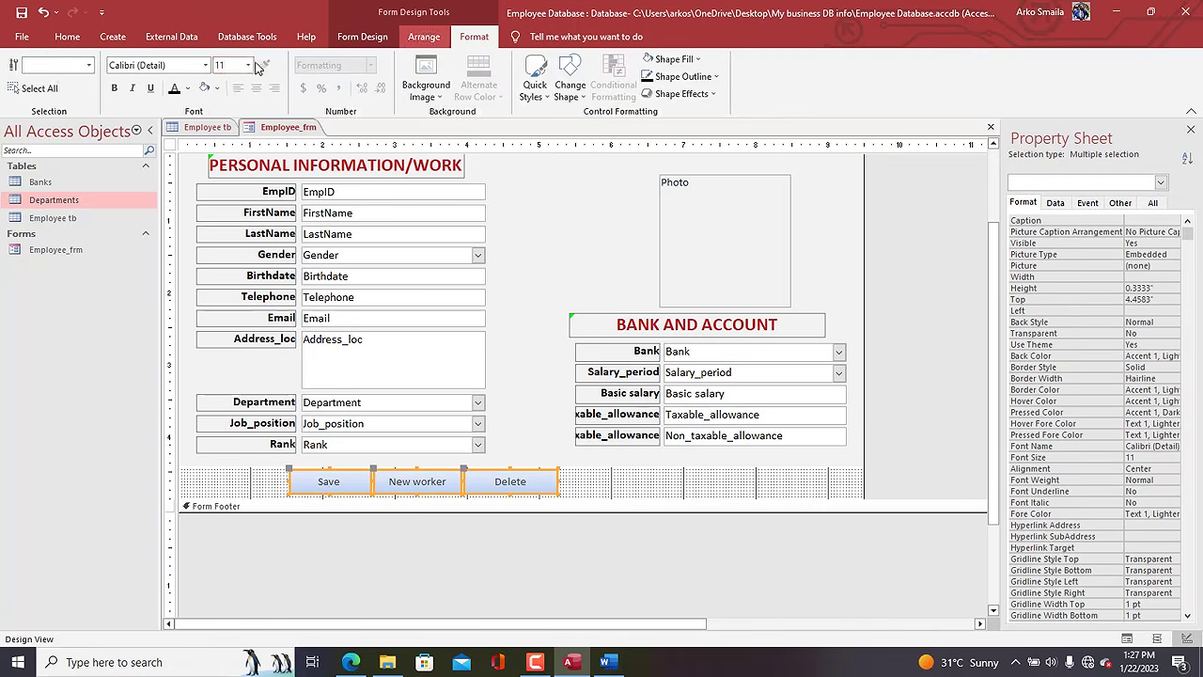
Set the Save, New worker and Delete buttons' text to 12 point.
left_click(248, 65)
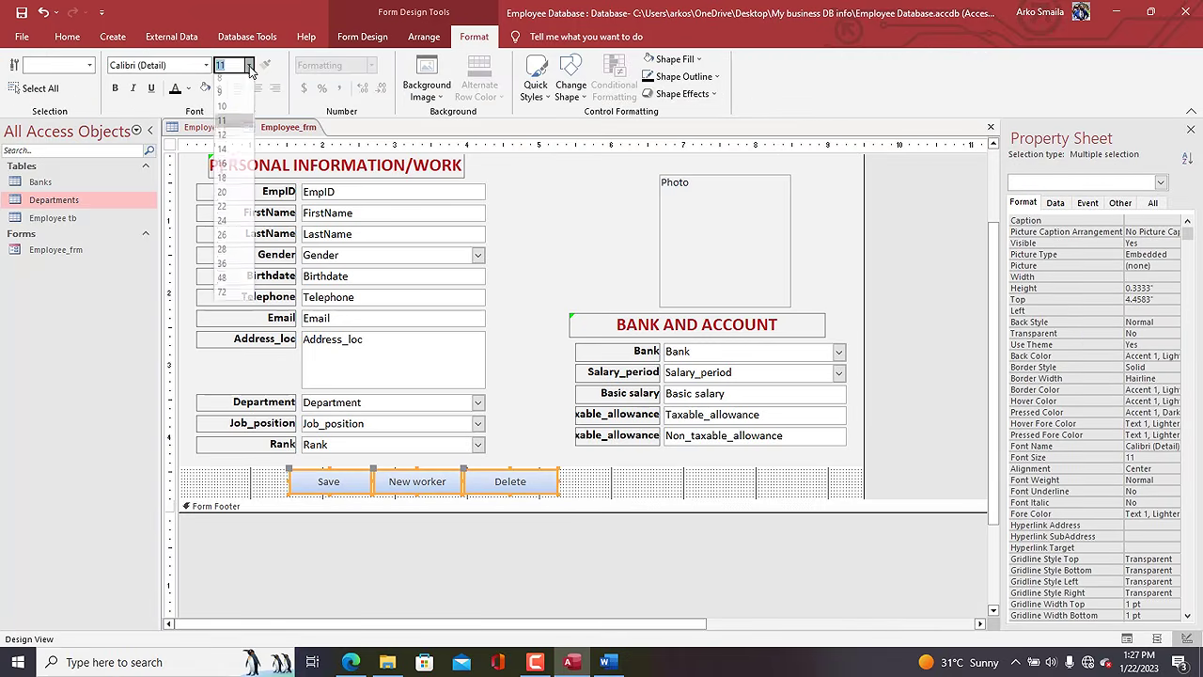
left_click(232, 150)
left_click(278, 481)
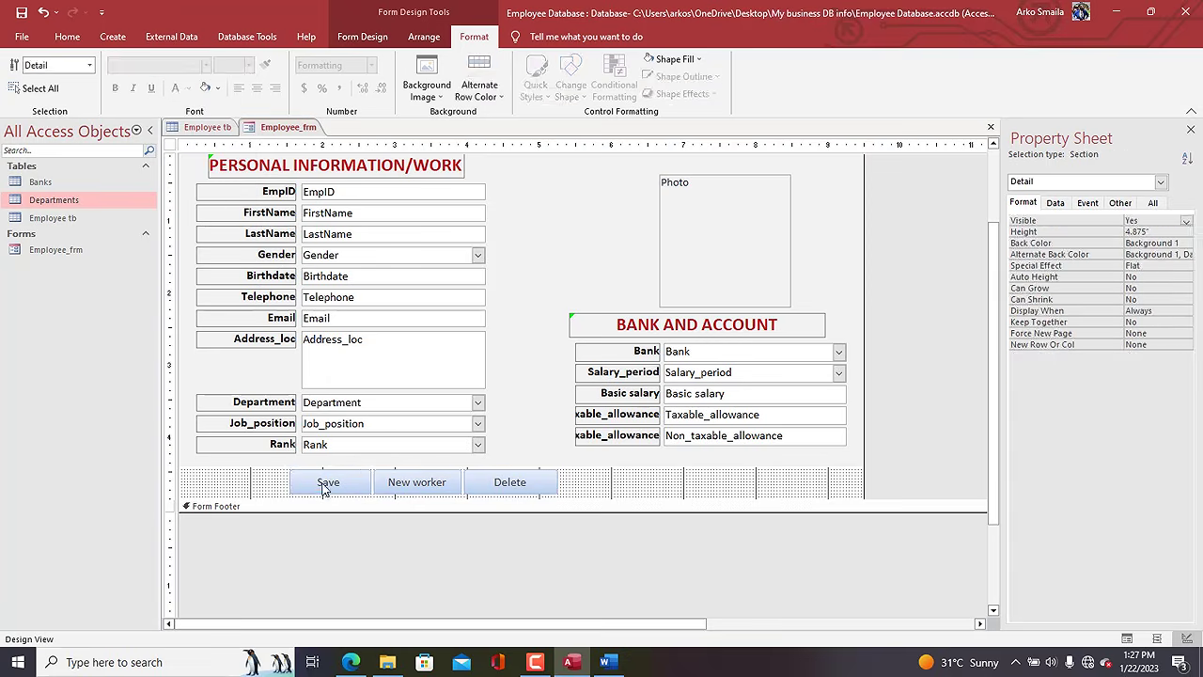
Give the Save button the Save Record picture.
left_click(334, 483)
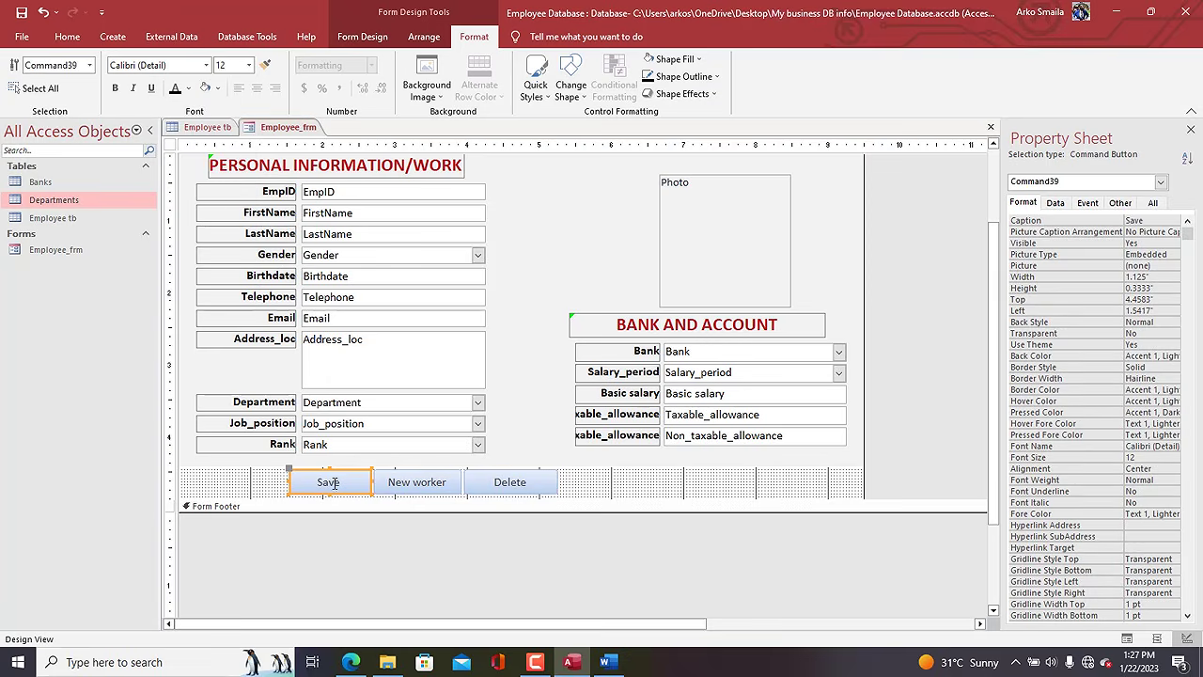
left_click(1165, 266)
left_click(1172, 266)
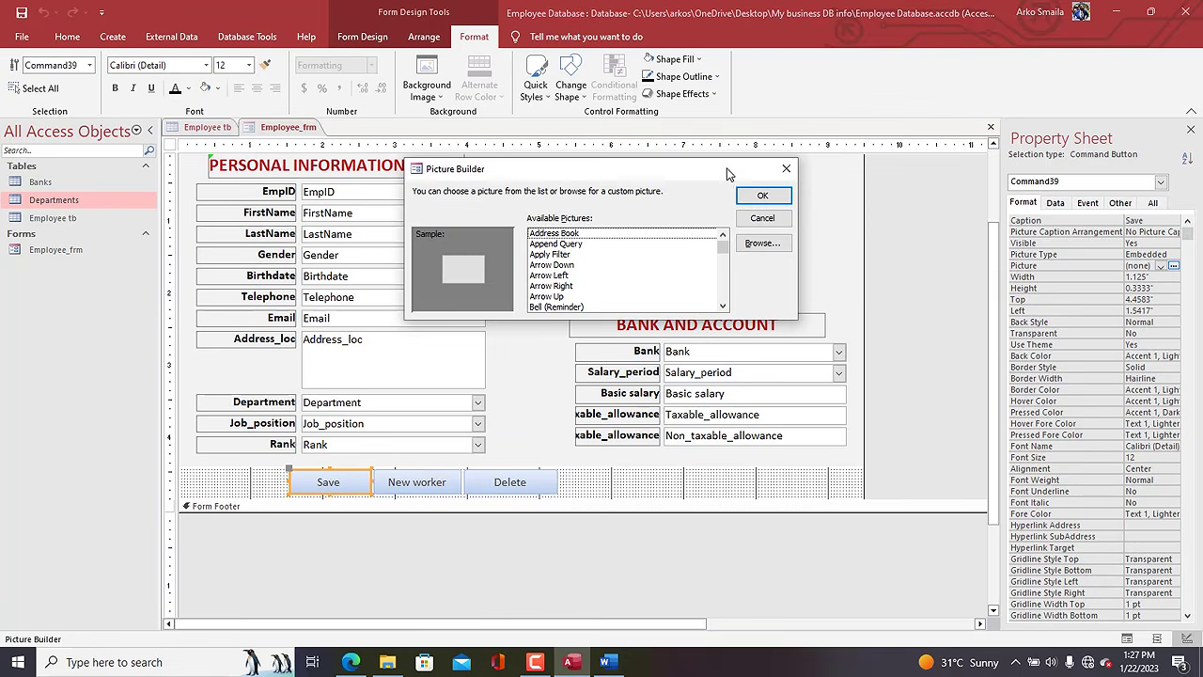
left_click(787, 169)
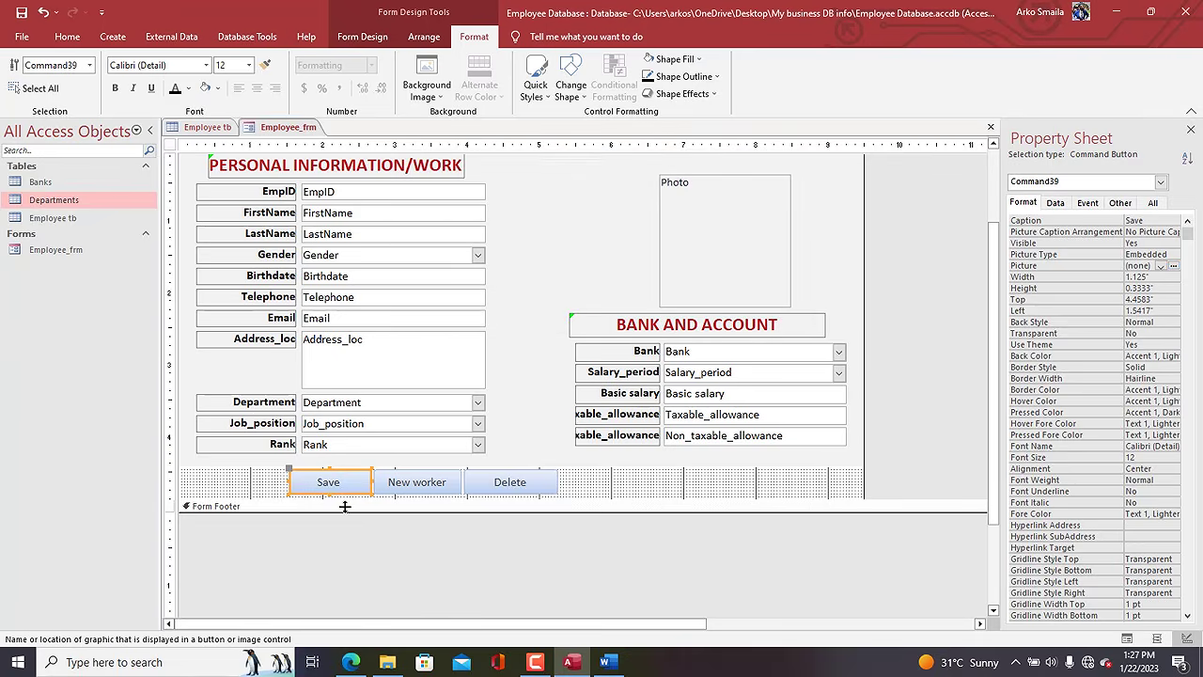
left_click(1173, 266)
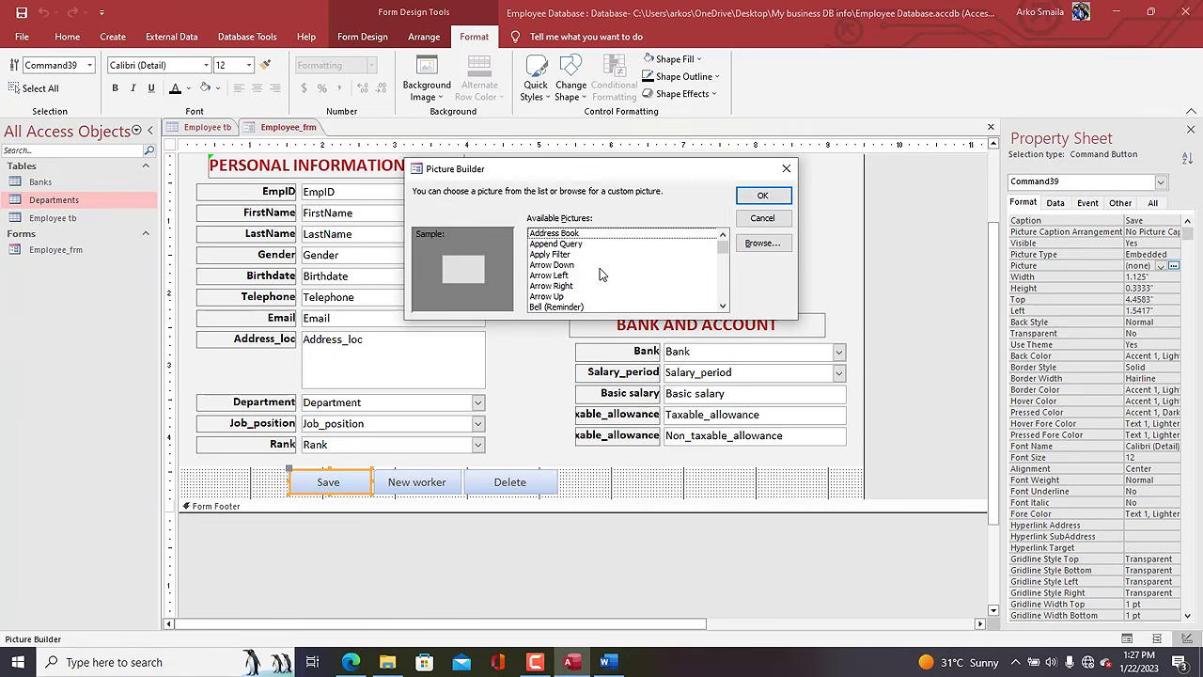
key("s")
left_click(554, 307)
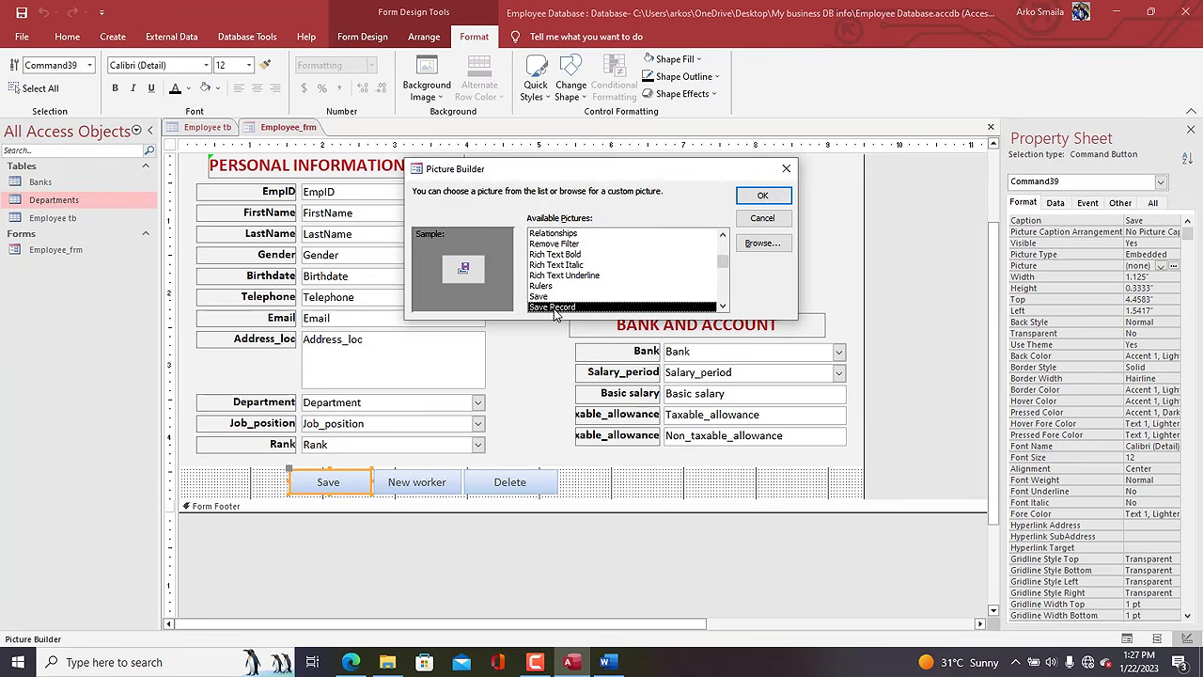
left_click(768, 199)
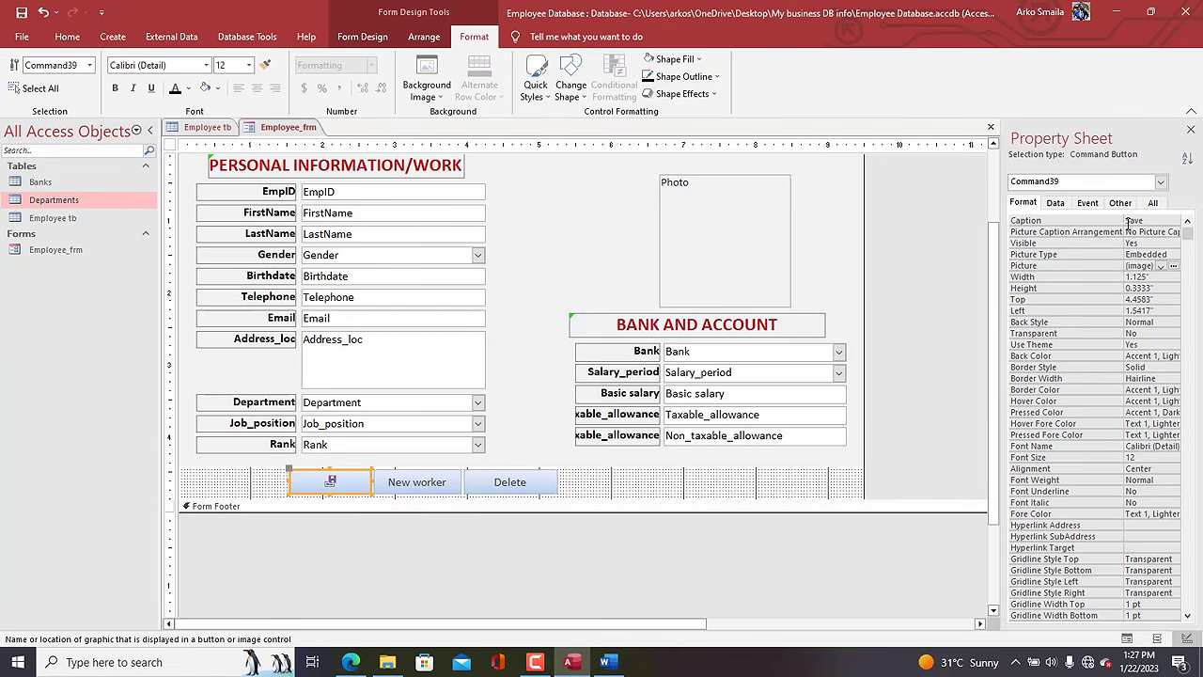
Set the Save button's Picture Caption Arrangement to Right.
left_click_drag(1124, 221, 1101, 226)
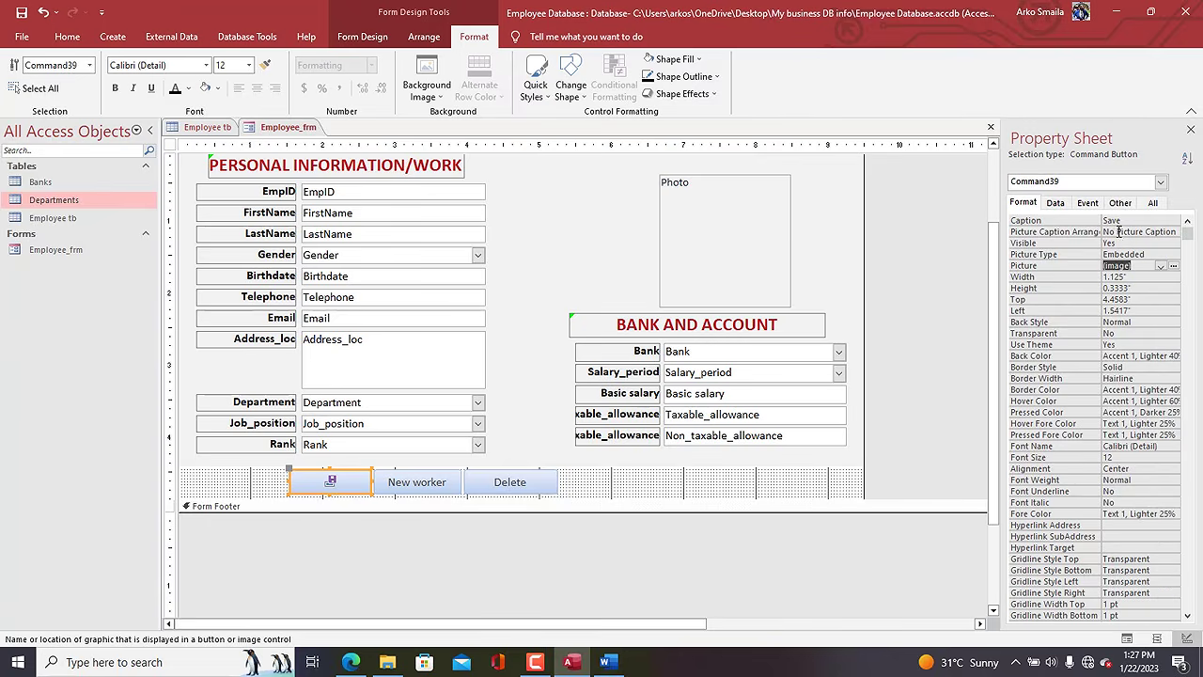
left_click(1123, 232)
left_click(1175, 232)
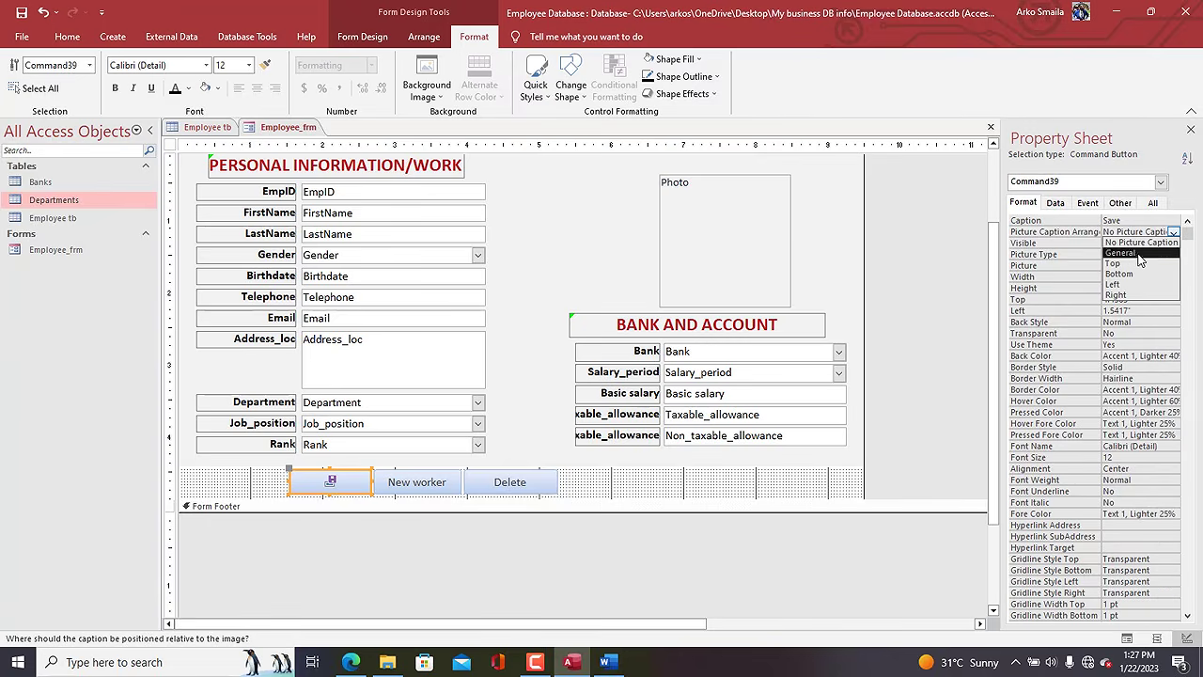
left_click(1135, 295)
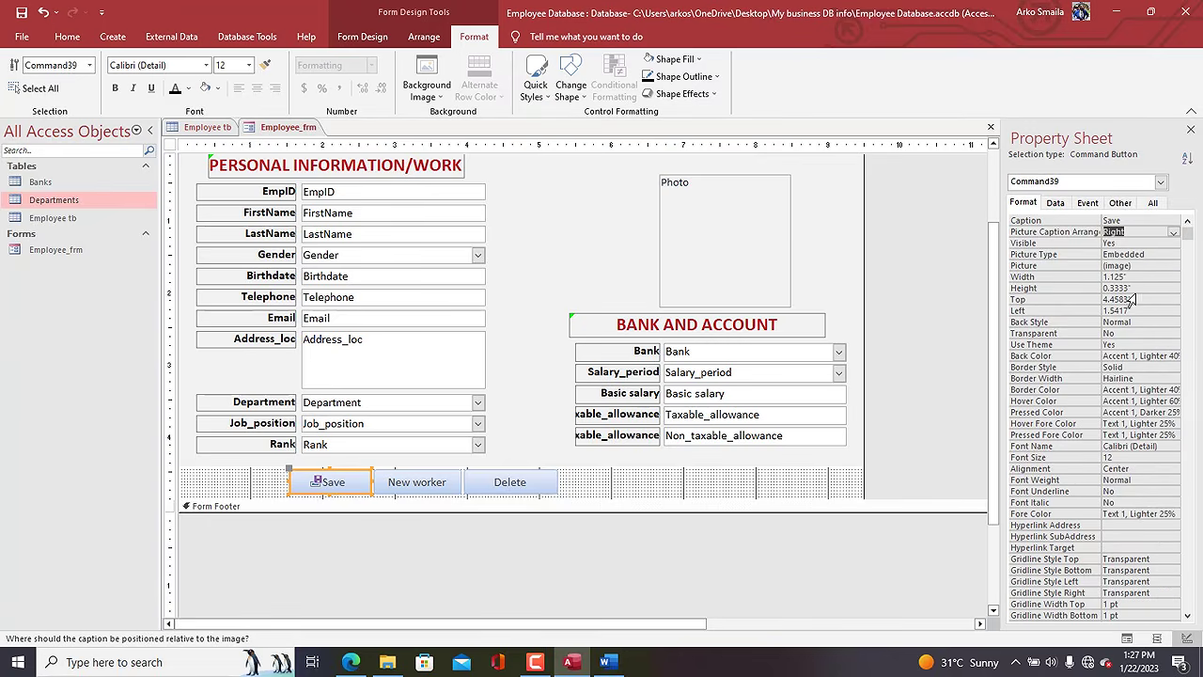
left_click(416, 490)
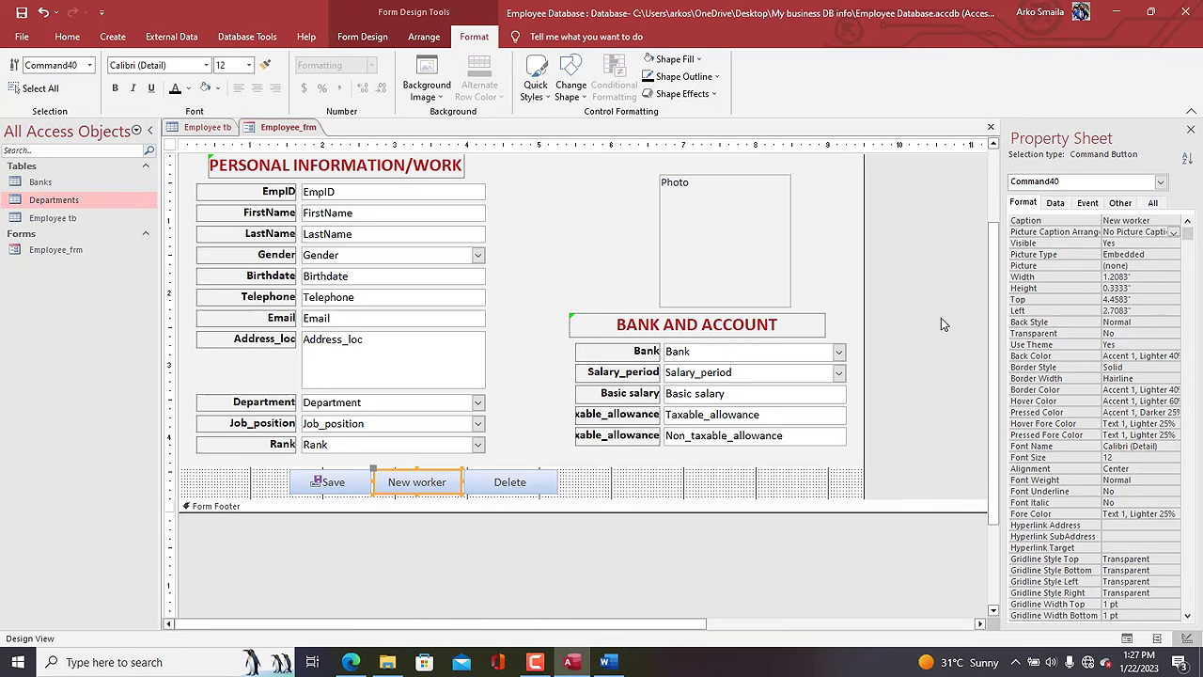
Give New worker the Go To New icon with its caption arranged to the right.
left_click(1138, 265)
left_click(1171, 266)
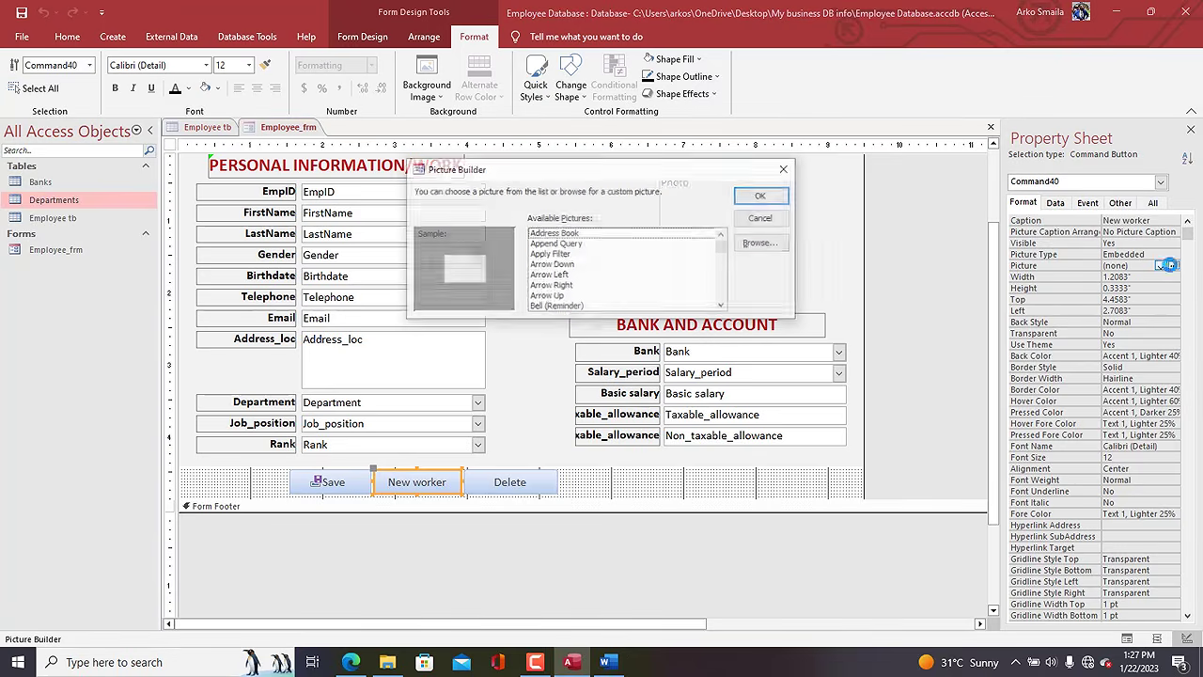
key("g")
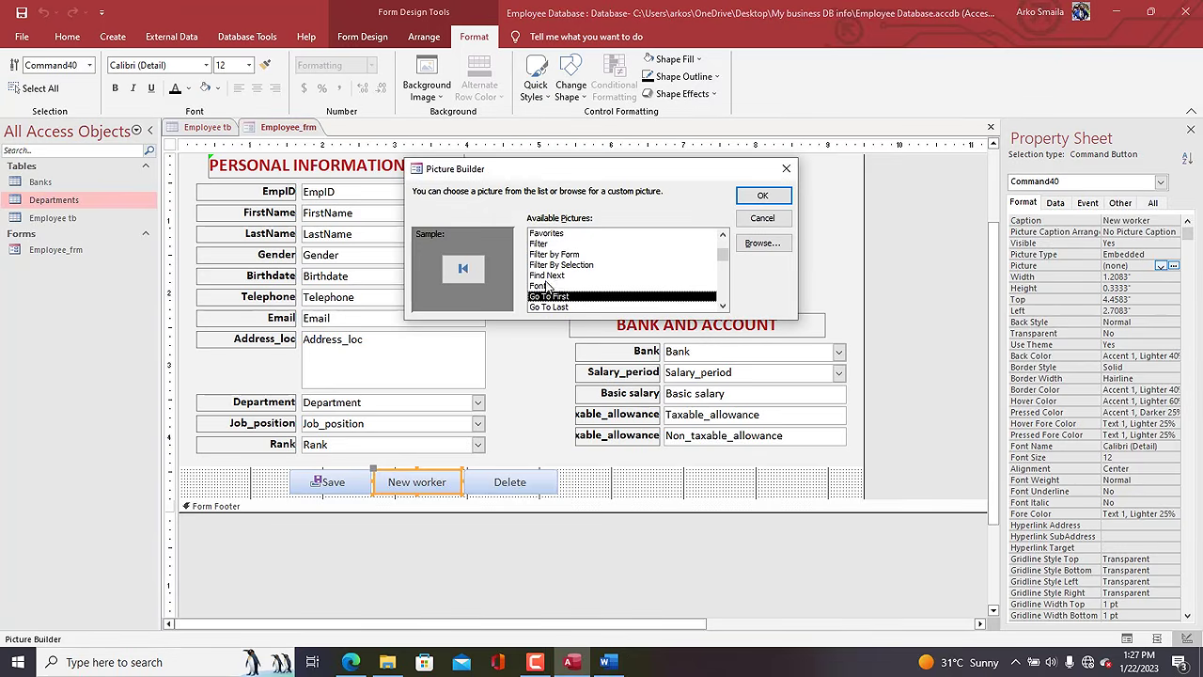
scroll(722, 304, "down", 4)
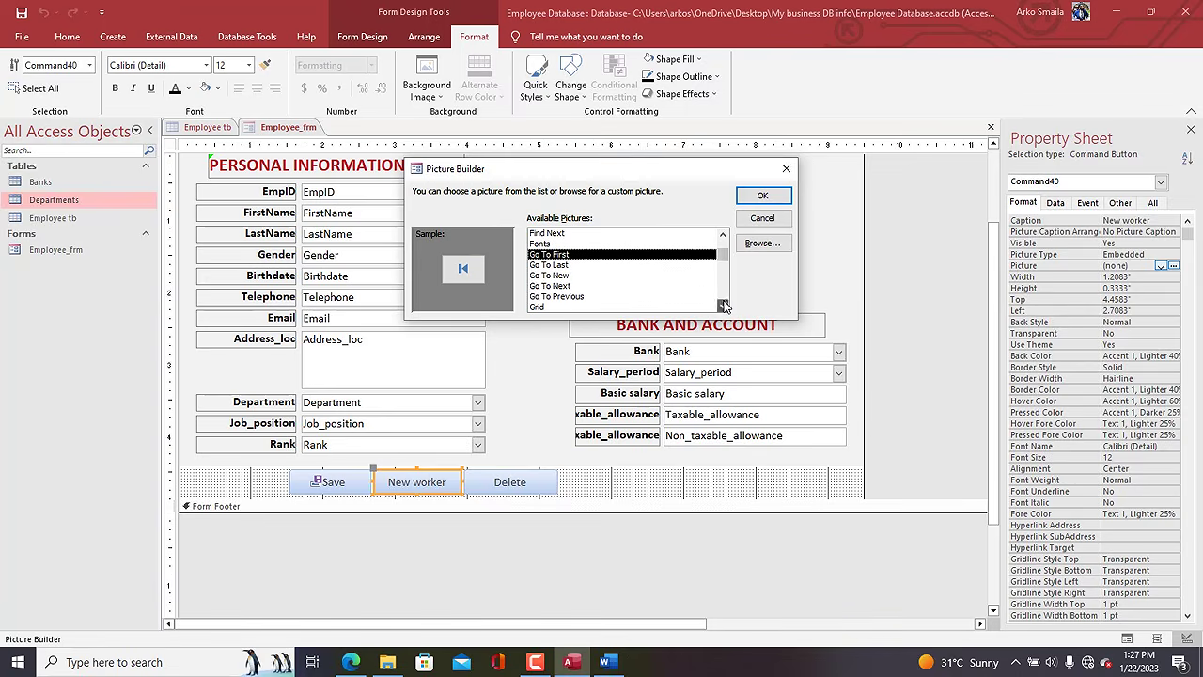
left_click(534, 275)
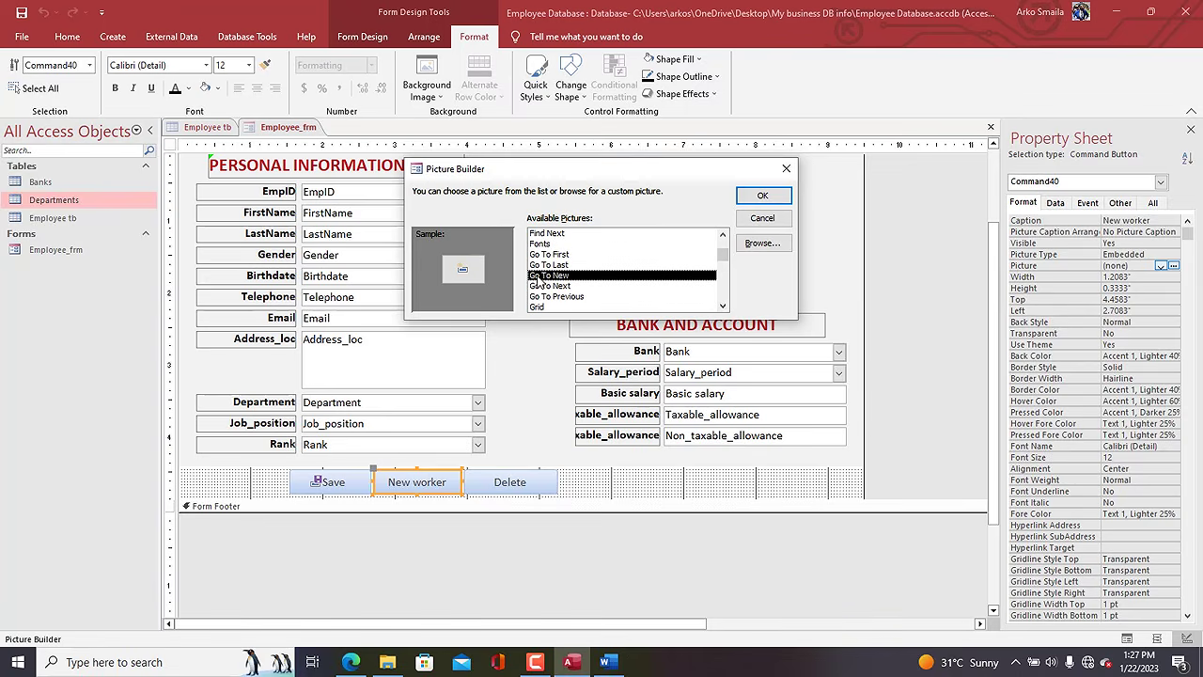
left_click(762, 198)
left_click(1144, 233)
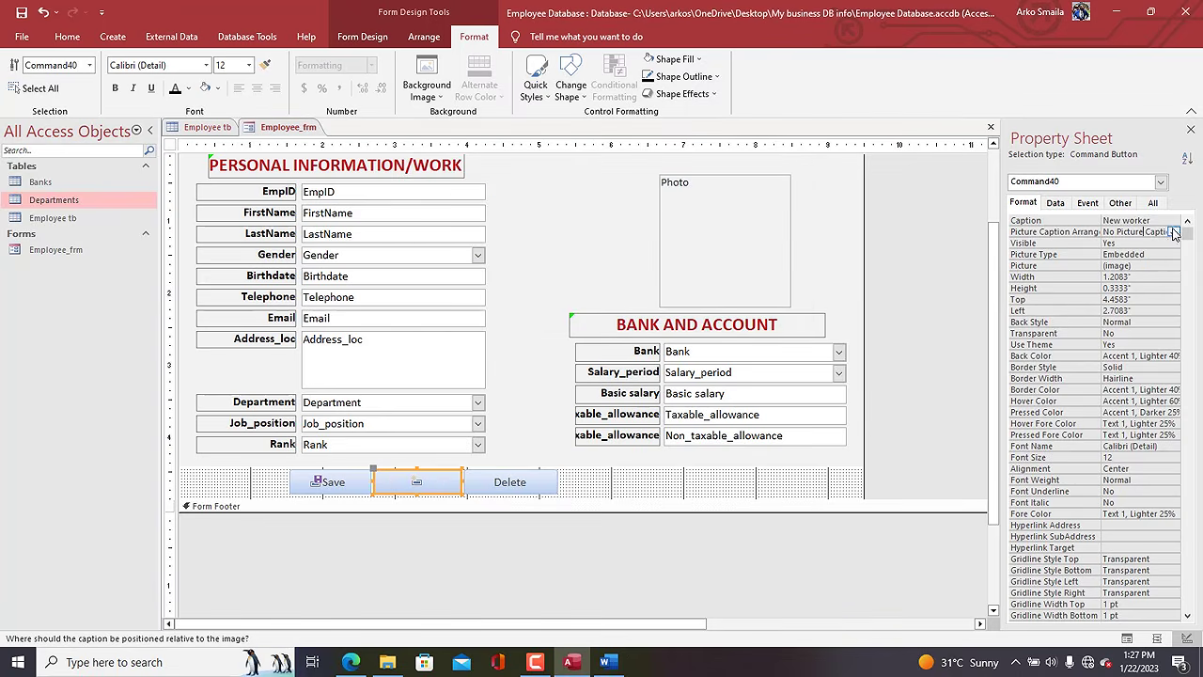
left_click(1173, 232)
left_click(1123, 299)
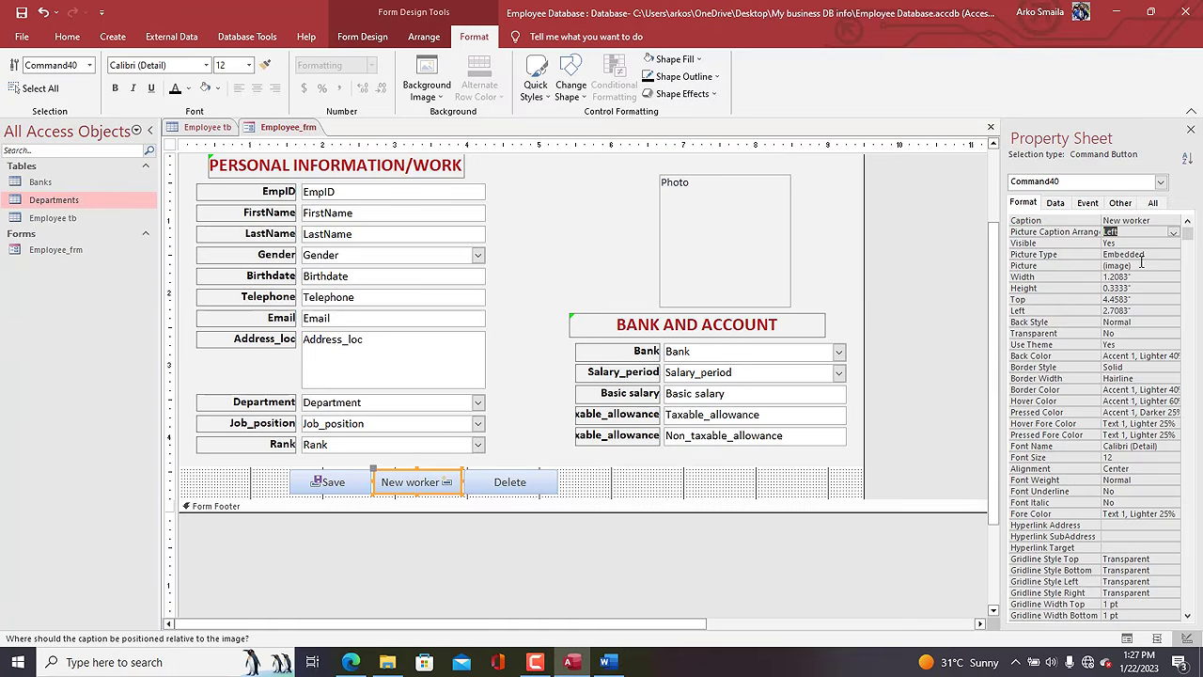
left_click(1174, 232)
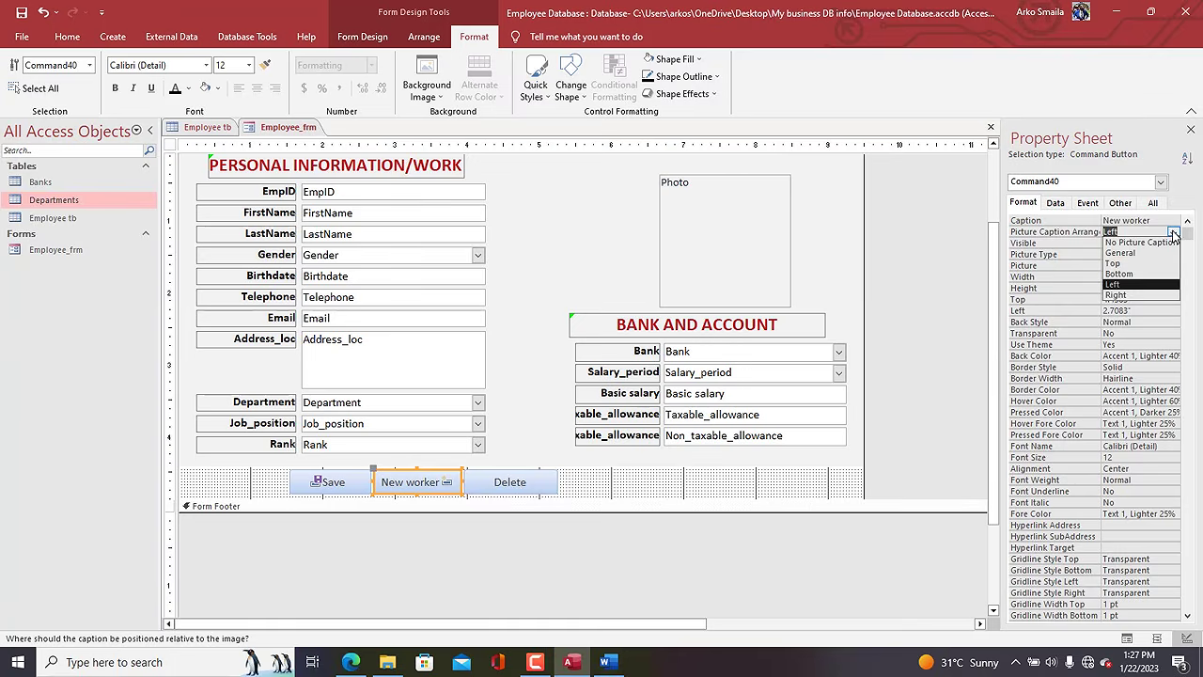
left_click(1127, 298)
Give Delete the X Delete icon, caption on the right, and select all three buttons.
left_click(519, 488)
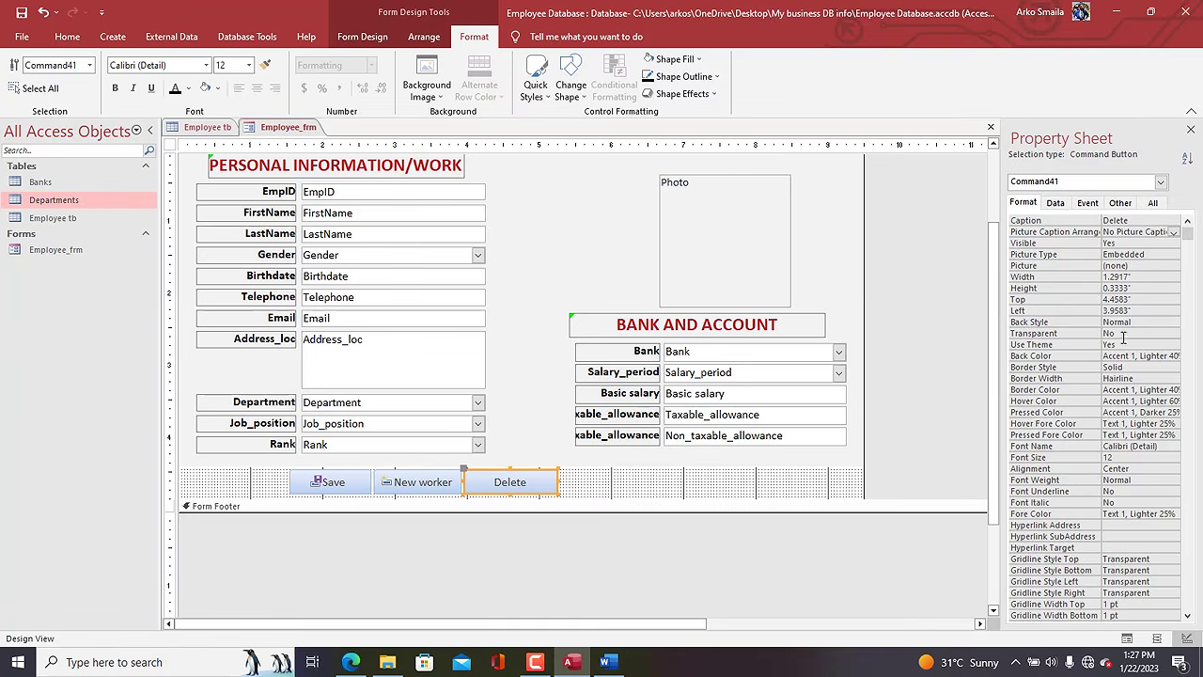
left_click(1145, 265)
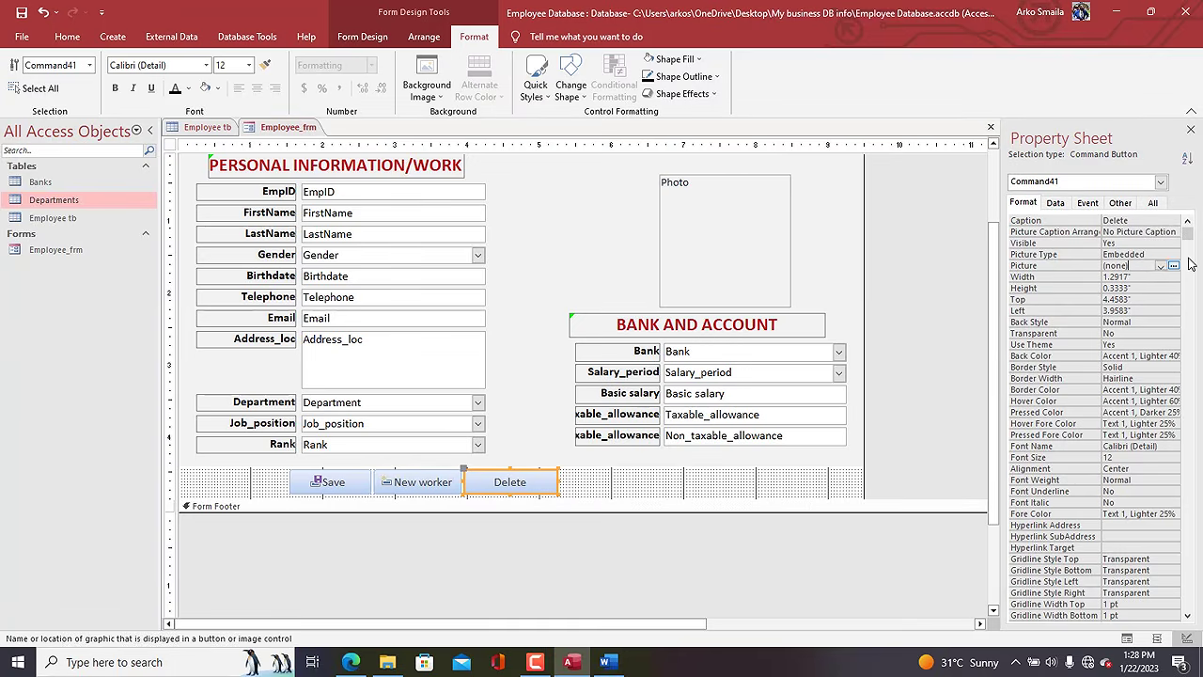
left_click(1173, 265)
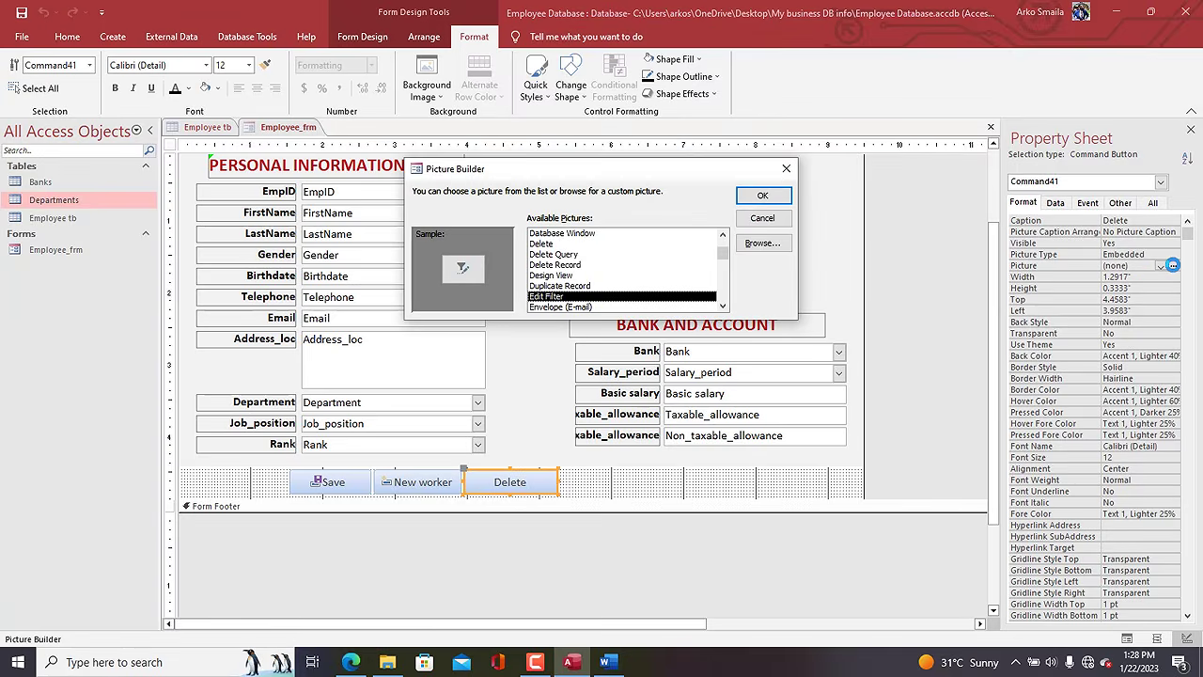
key("d")
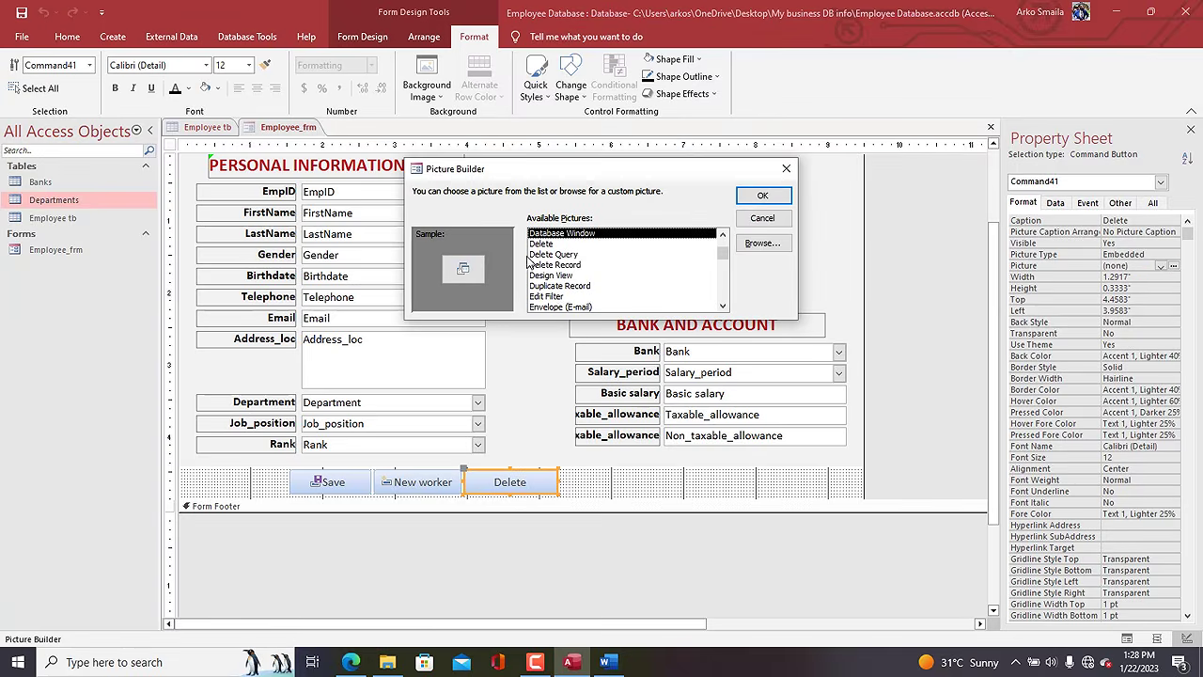
left_click(540, 243)
left_click(755, 196)
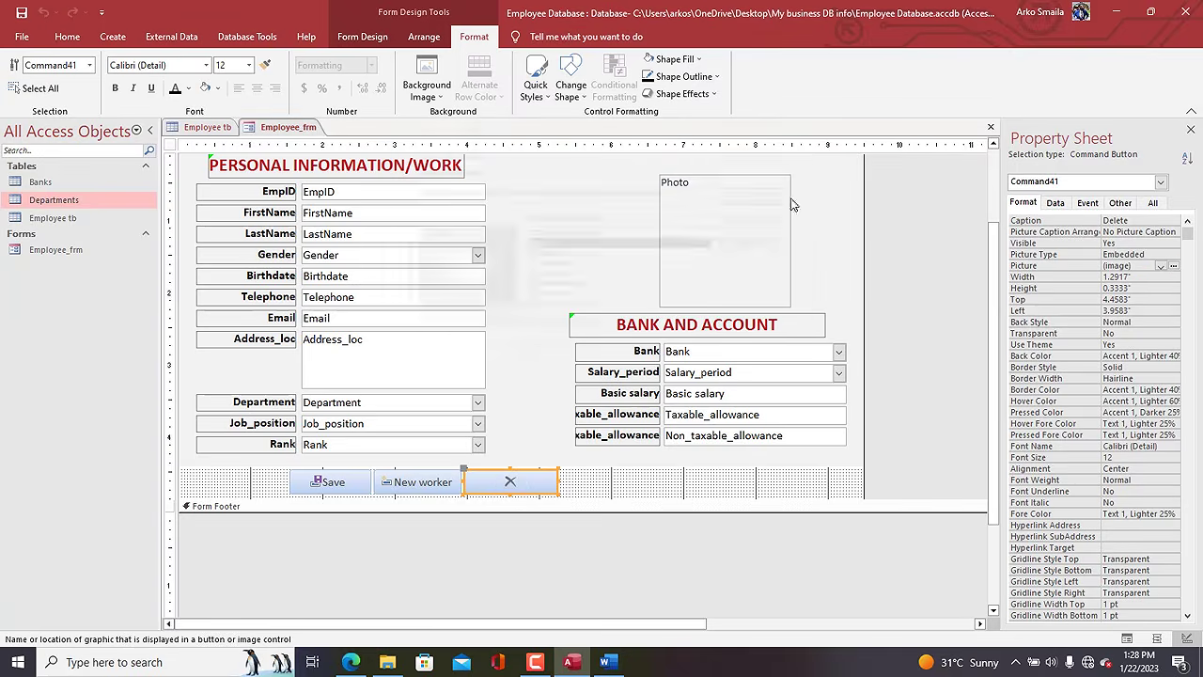
left_click(1165, 231)
left_click(1175, 232)
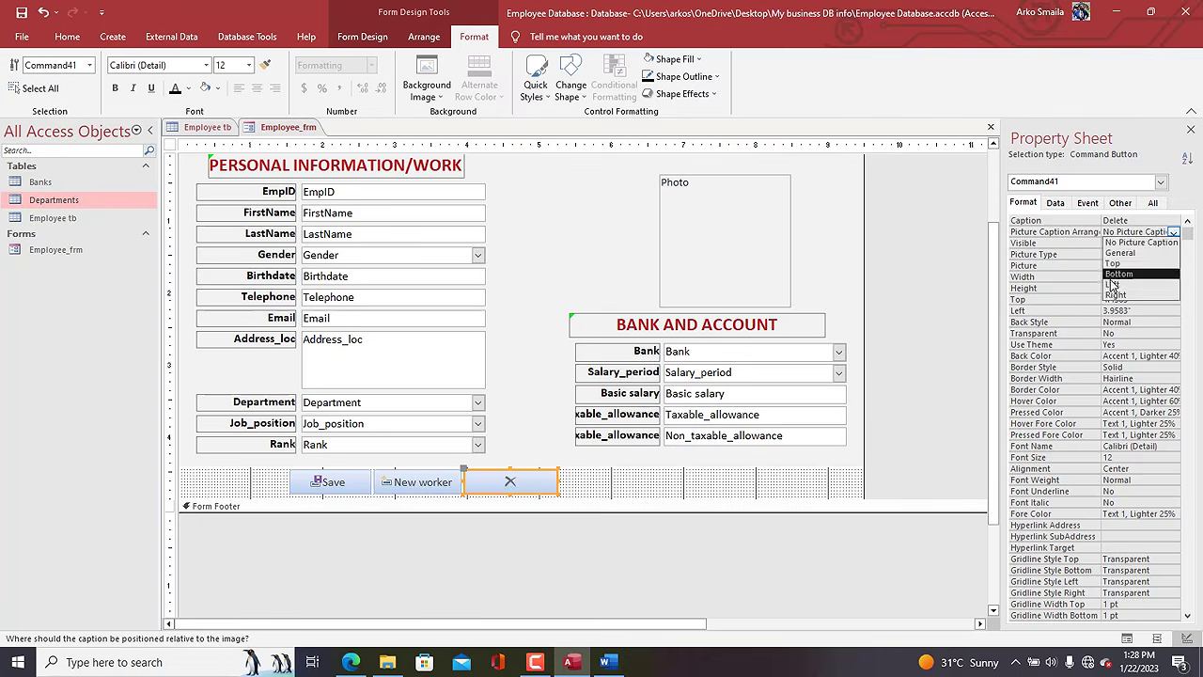
left_click(1133, 299)
left_click_drag(589, 480, 282, 508)
Nudge the three buttons right and give the Detail section a blue fill.
key("Right")
key("Right")
key("Right")
key("Right")
key("Right")
key("Right")
key("Right")
key("Right")
key("Right")
key("Right")
key("Right")
key("Right")
key("Right")
key("Right")
key("Right")
key("Right")
key("Right")
key("Right")
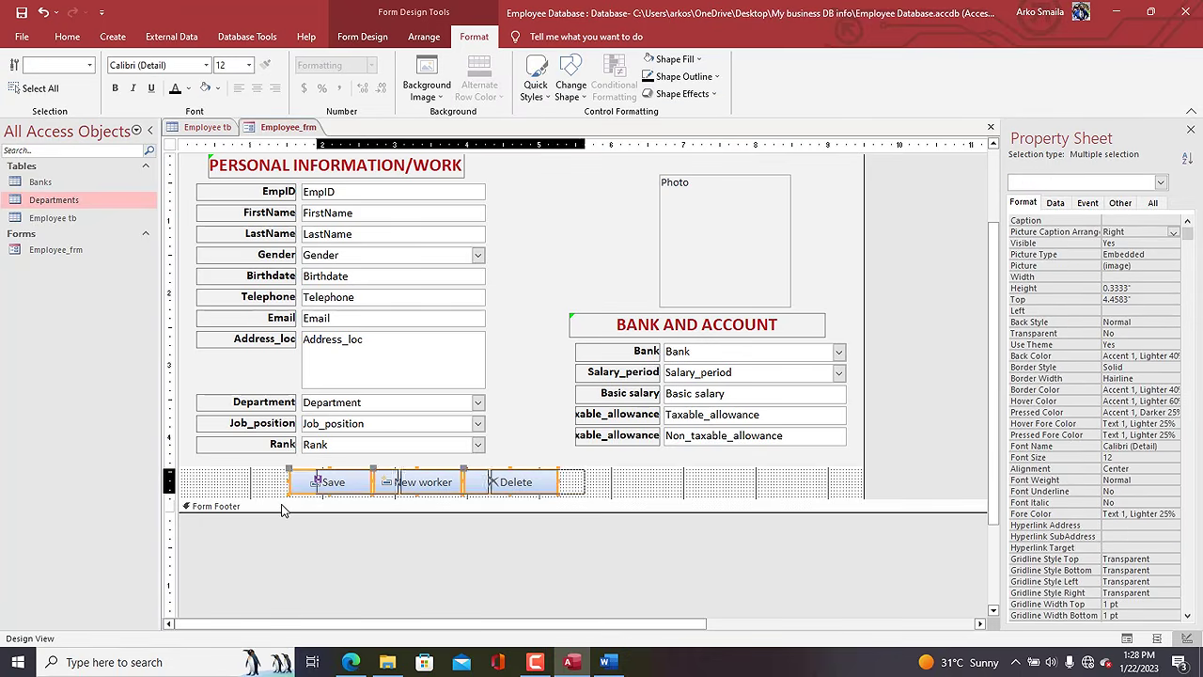
left_click(278, 495)
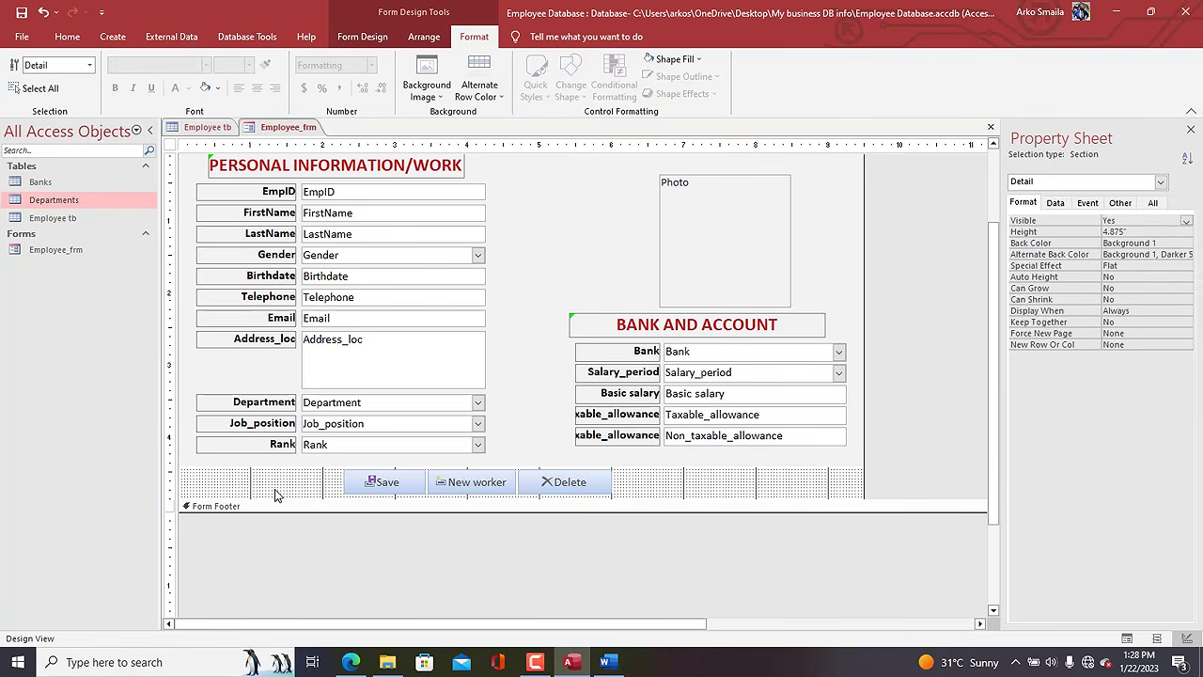
left_click(673, 60)
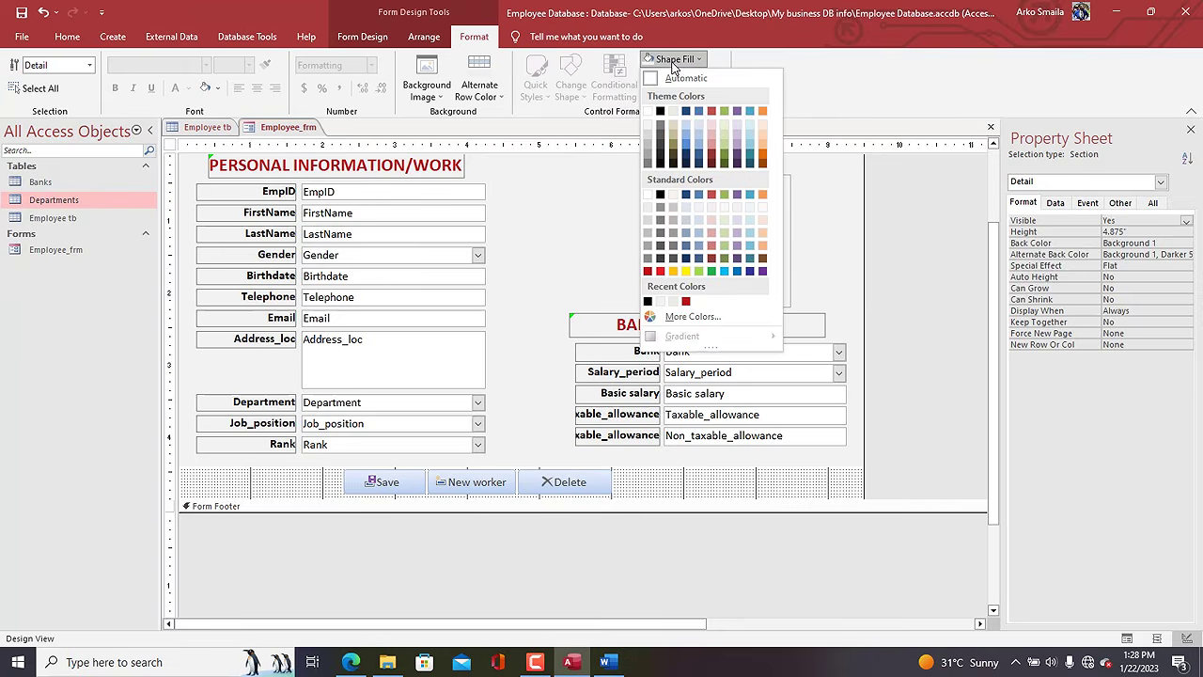
left_click(750, 124)
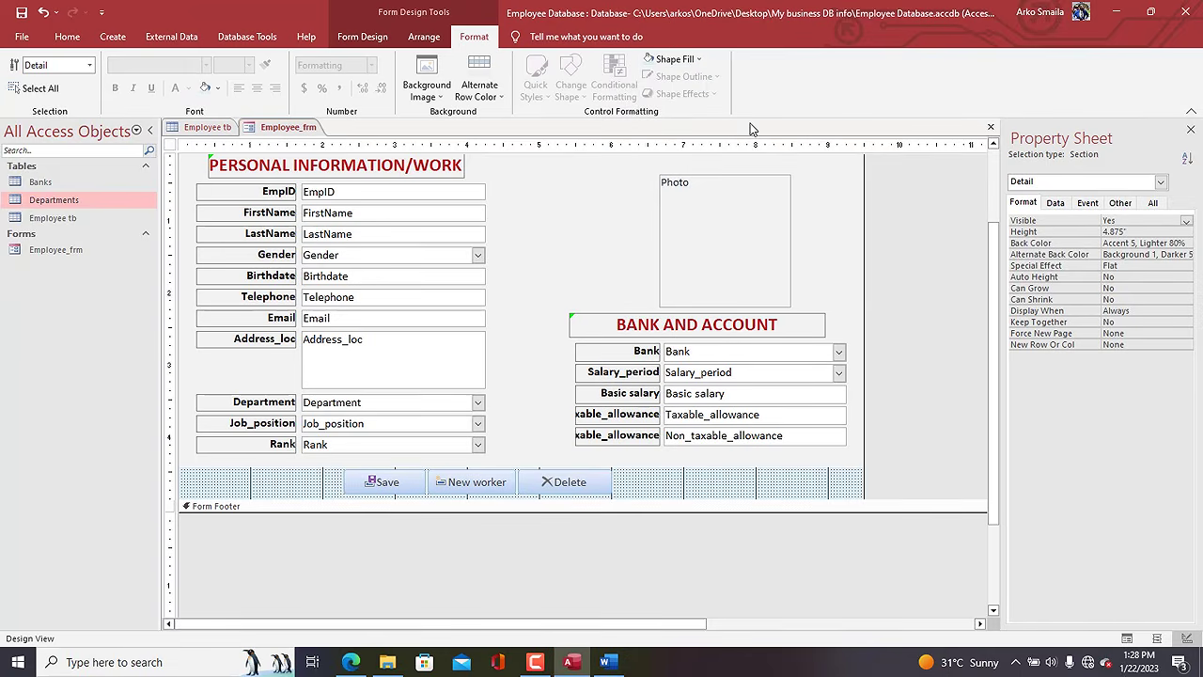
left_click(679, 59)
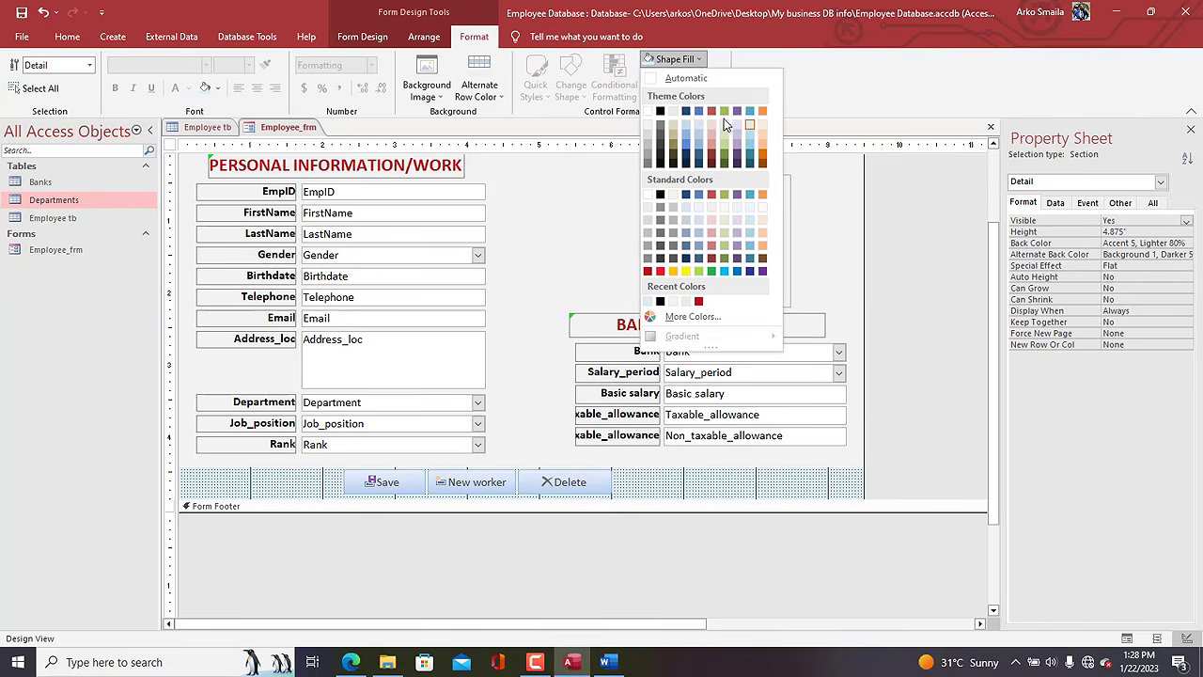
left_click(705, 114)
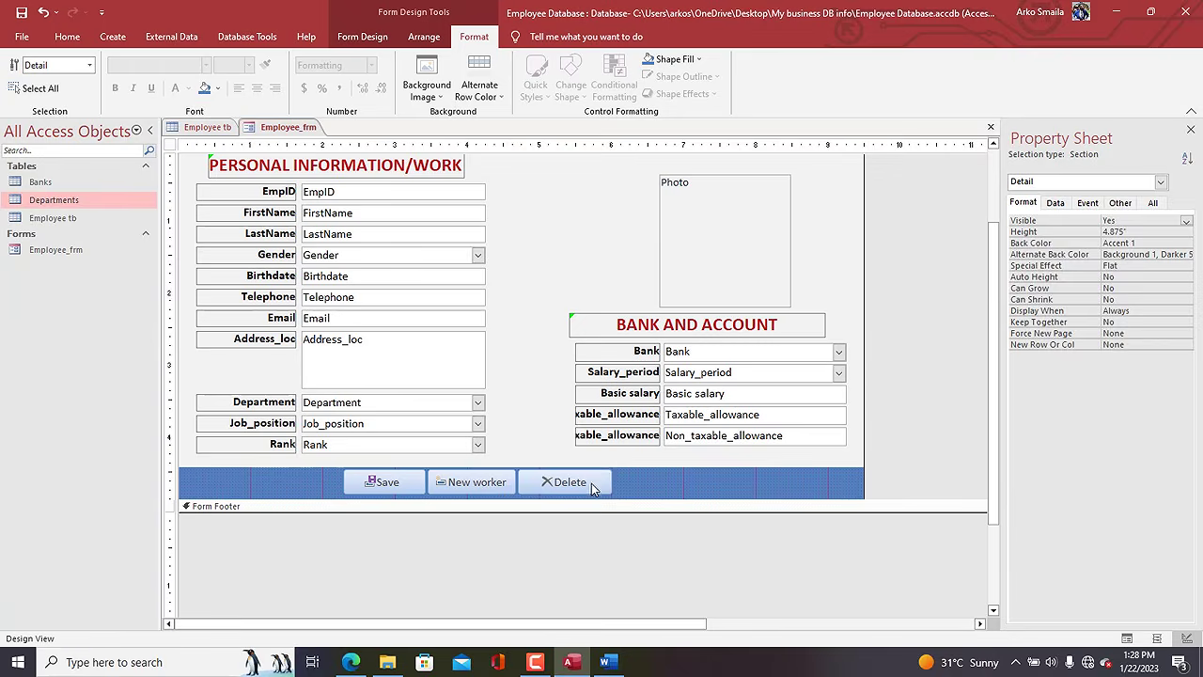
Give Save, New worker and Delete a rounded shape and the black Quick Style.
left_click(542, 482)
left_click(495, 492, "shift")
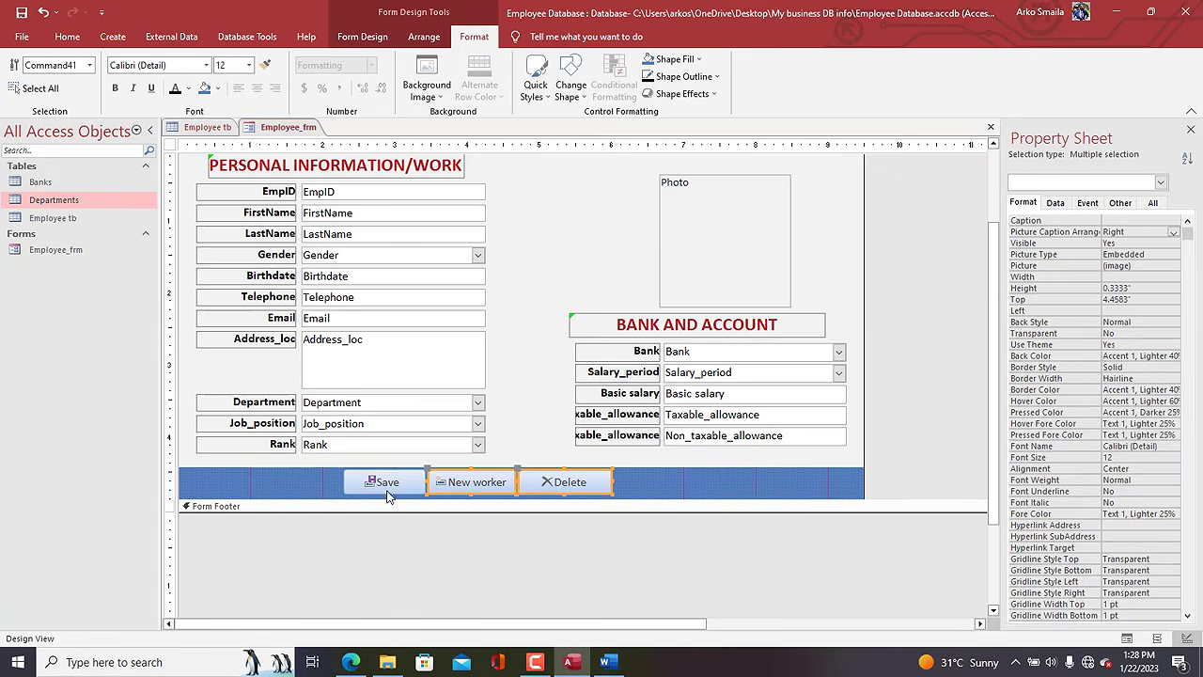
left_click(381, 485, "shift")
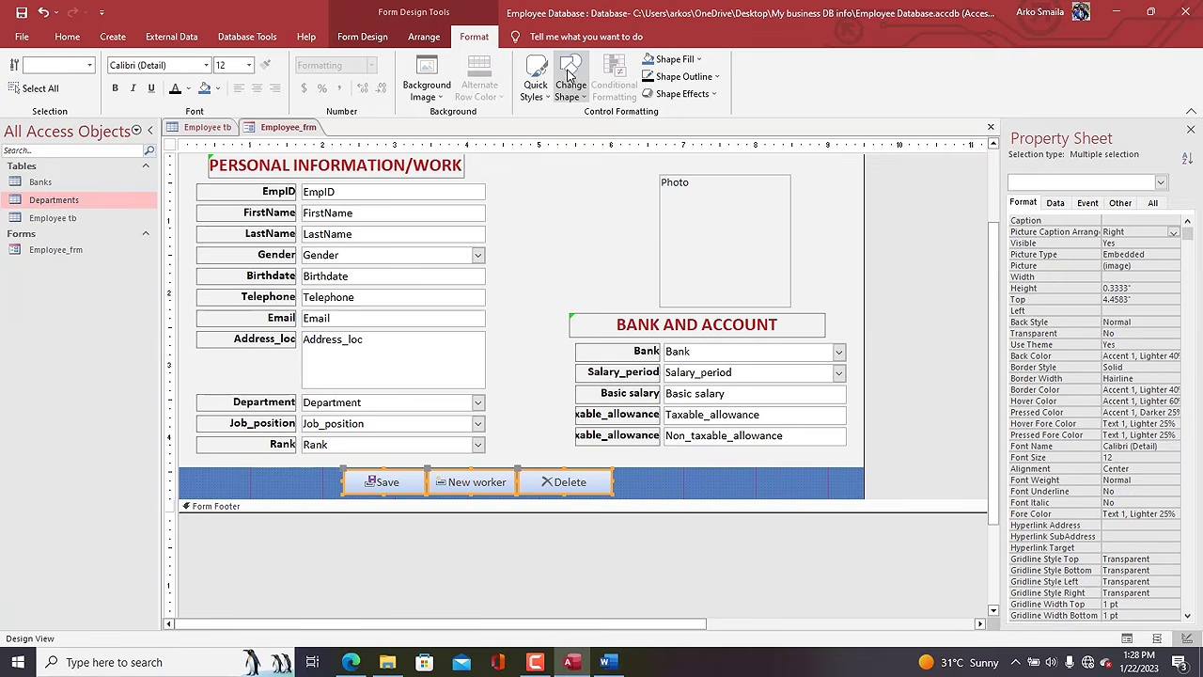
left_click(568, 80)
left_click(630, 121)
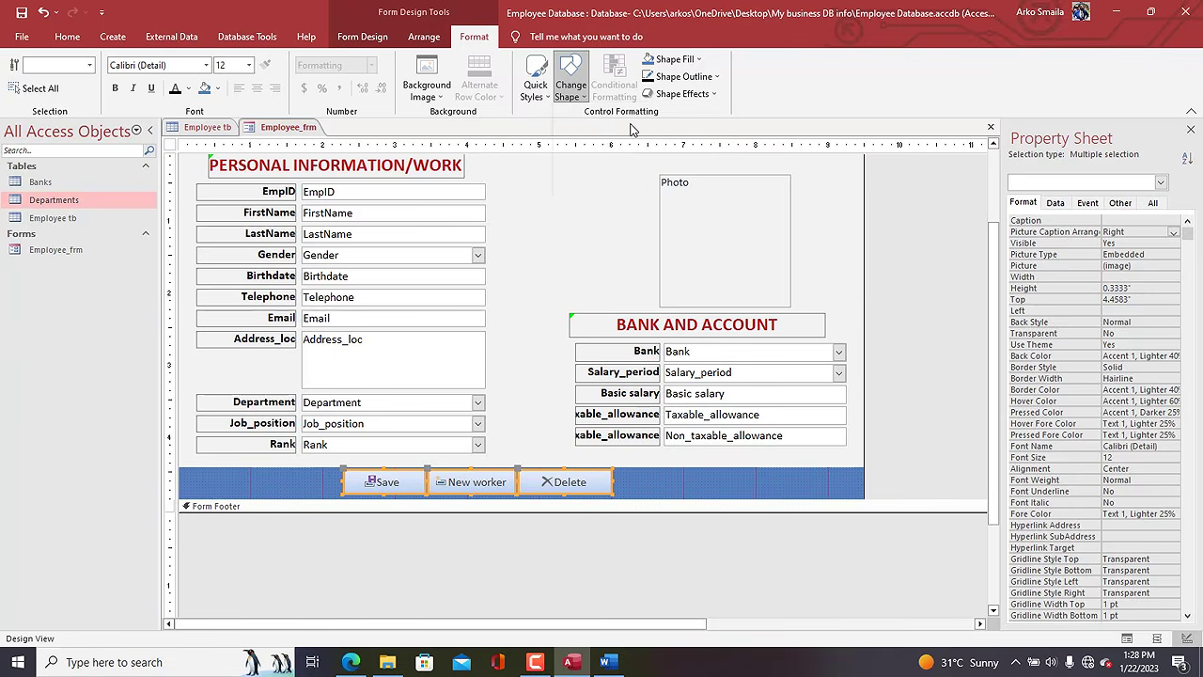
left_click(534, 87)
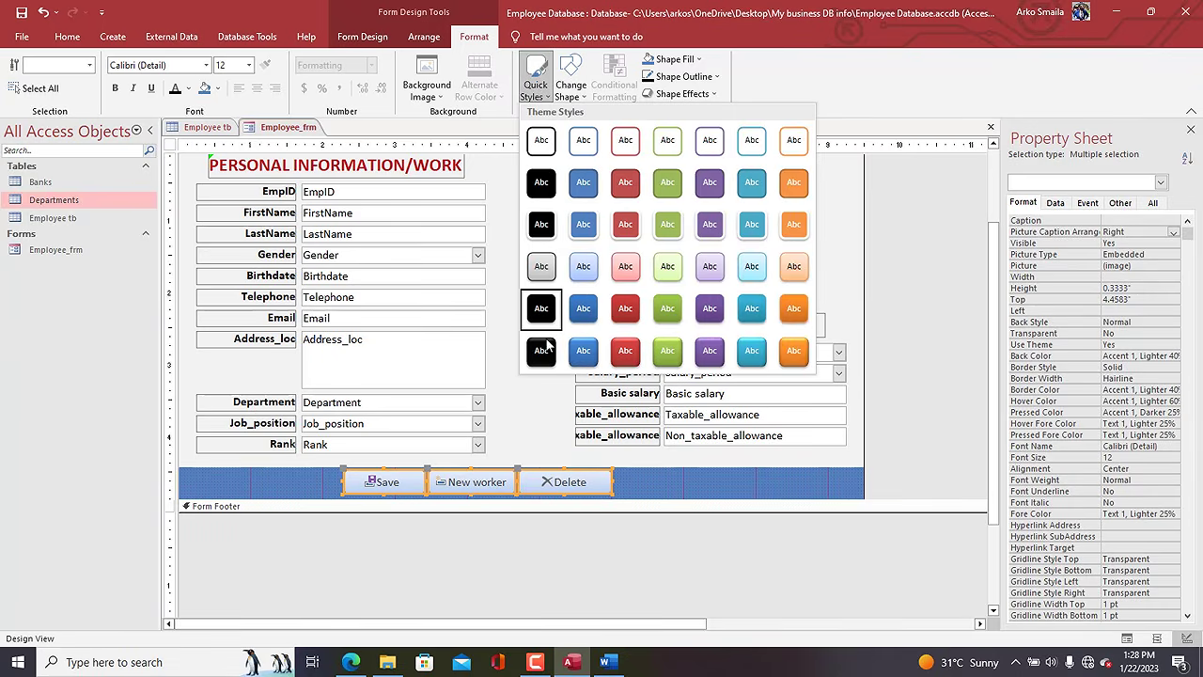
left_click(542, 226)
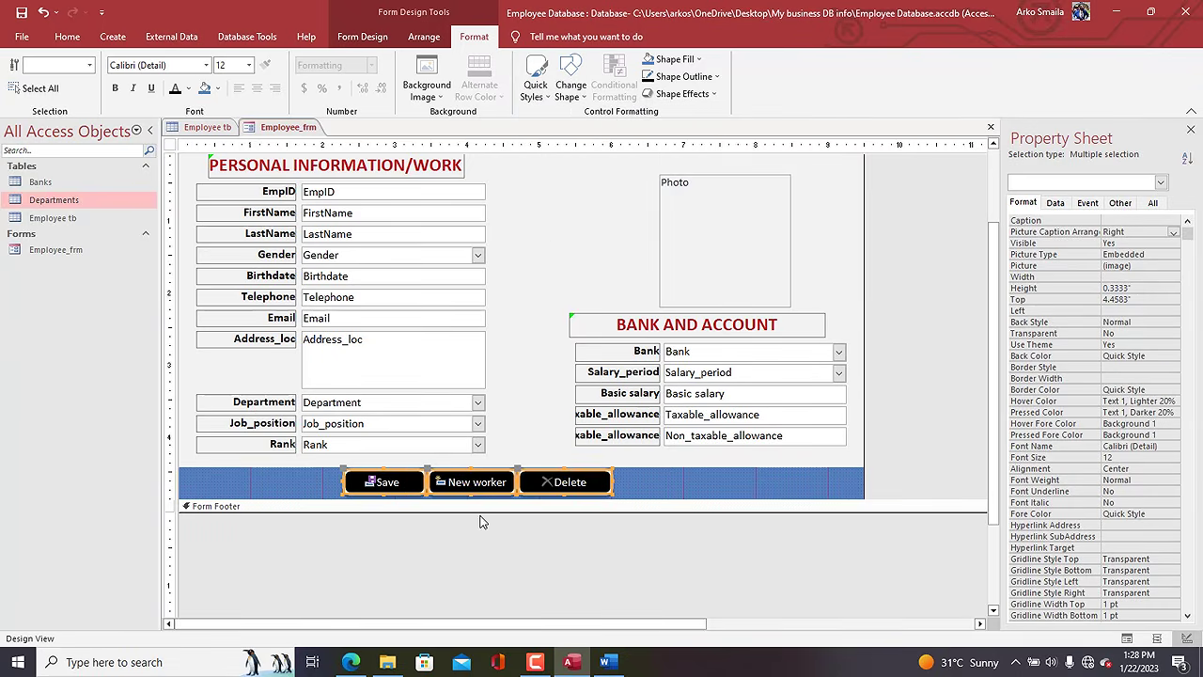
Shorten the three buttons to 0.2917" tall and nudge them down and right.
left_click_drag(471, 493, 469, 489)
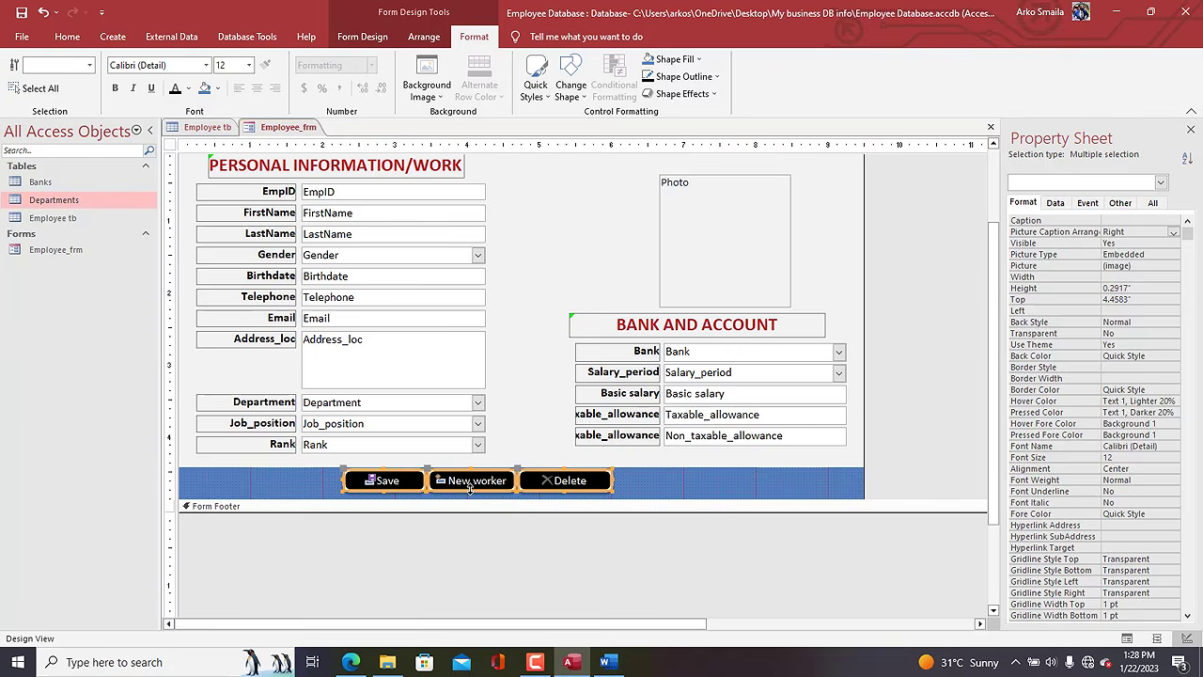
key("Down")
key("Right")
key("Right")
key("Right")
key("Right")
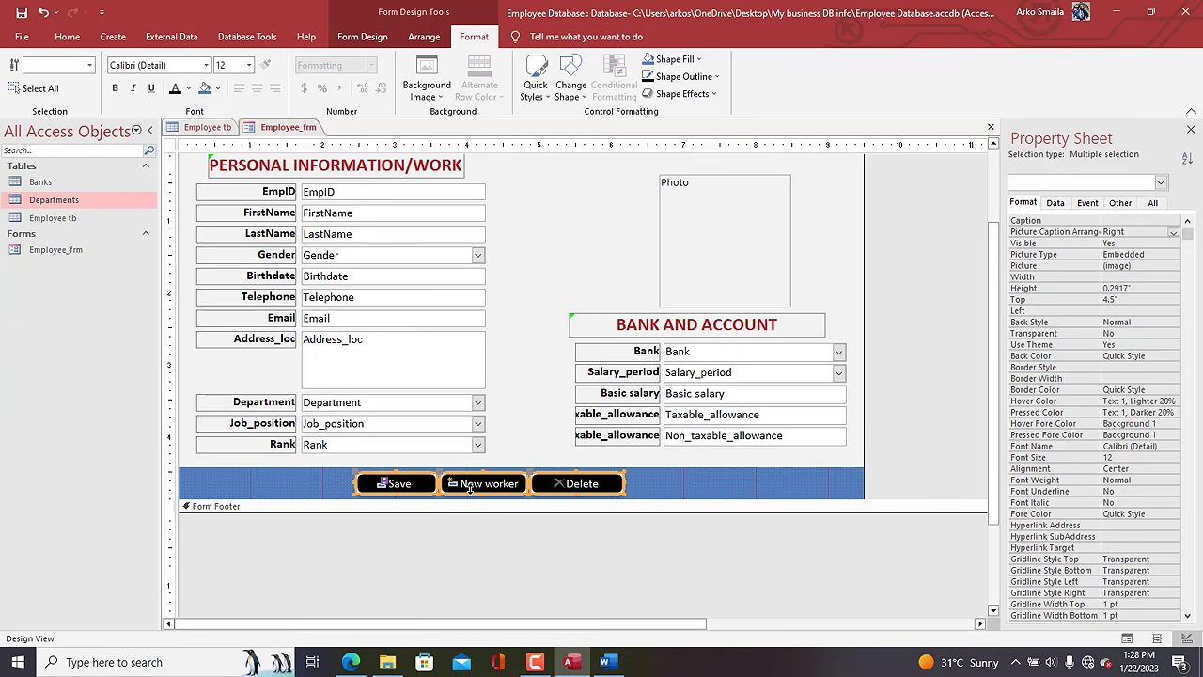
right_click(291, 132)
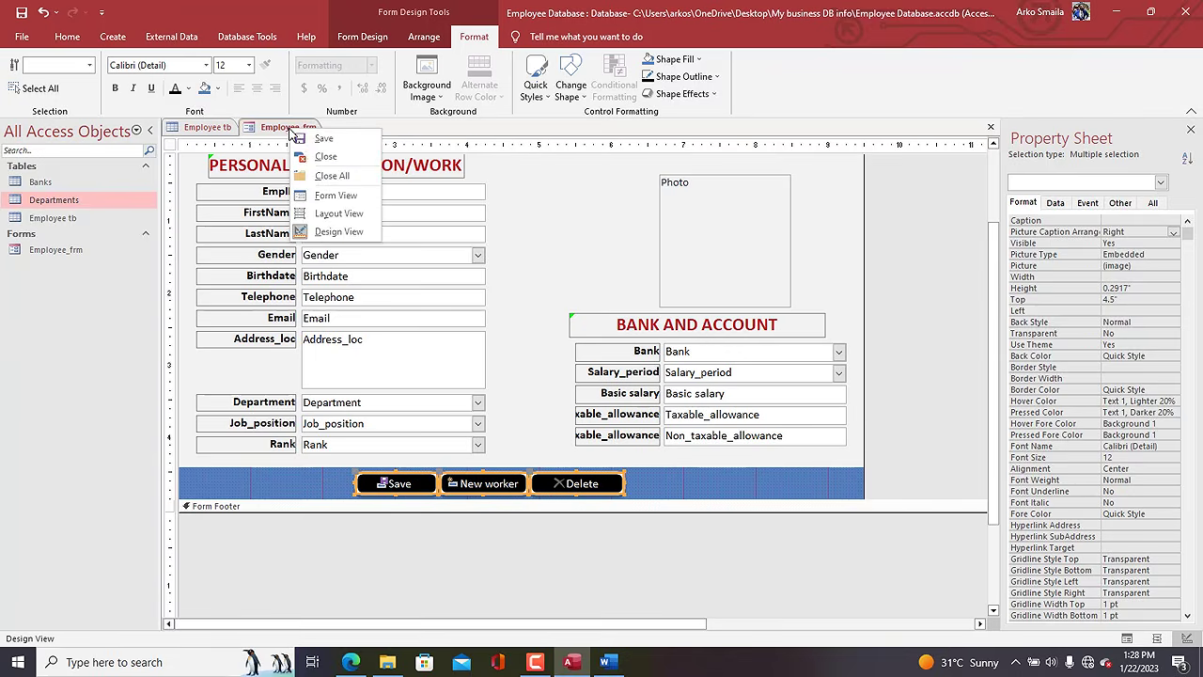
left_click(327, 196)
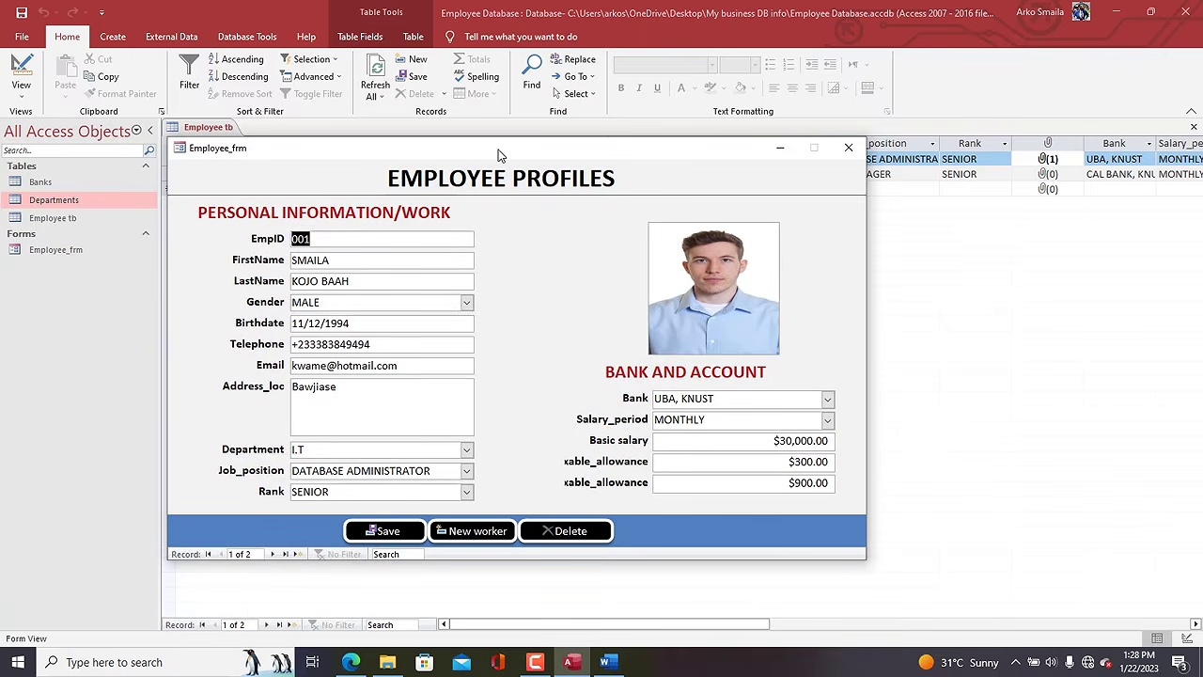
left_click_drag(496, 141, 554, 102)
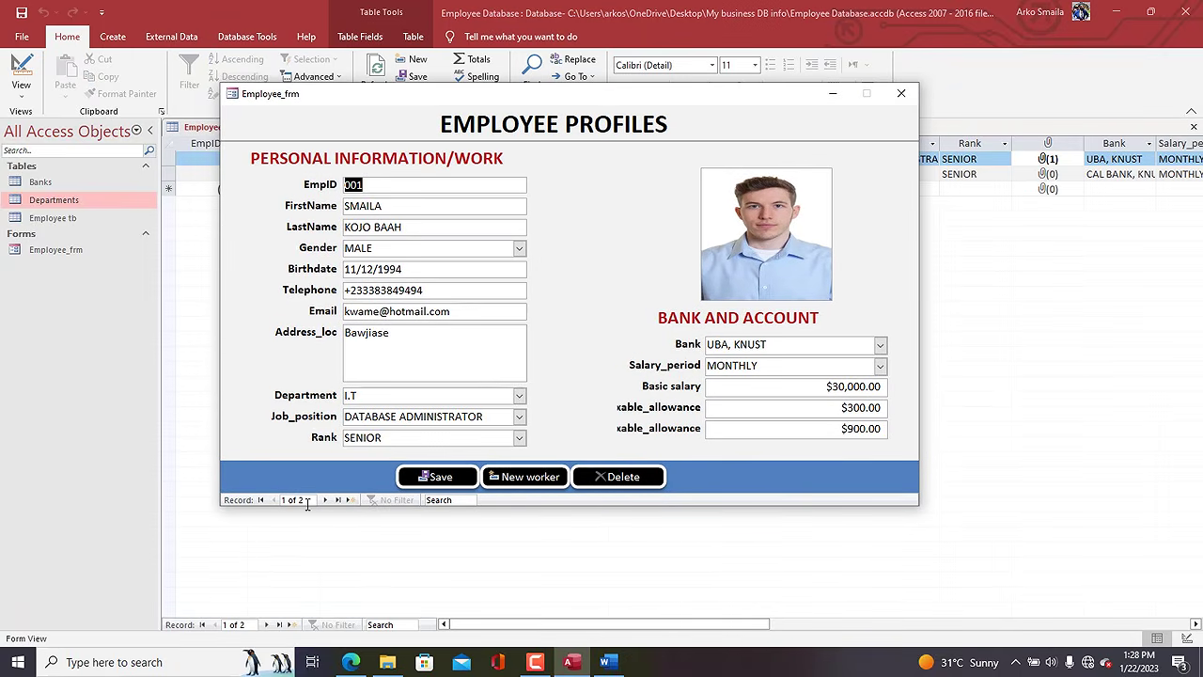
left_click_drag(589, 103, 577, 96)
right_click(578, 96)
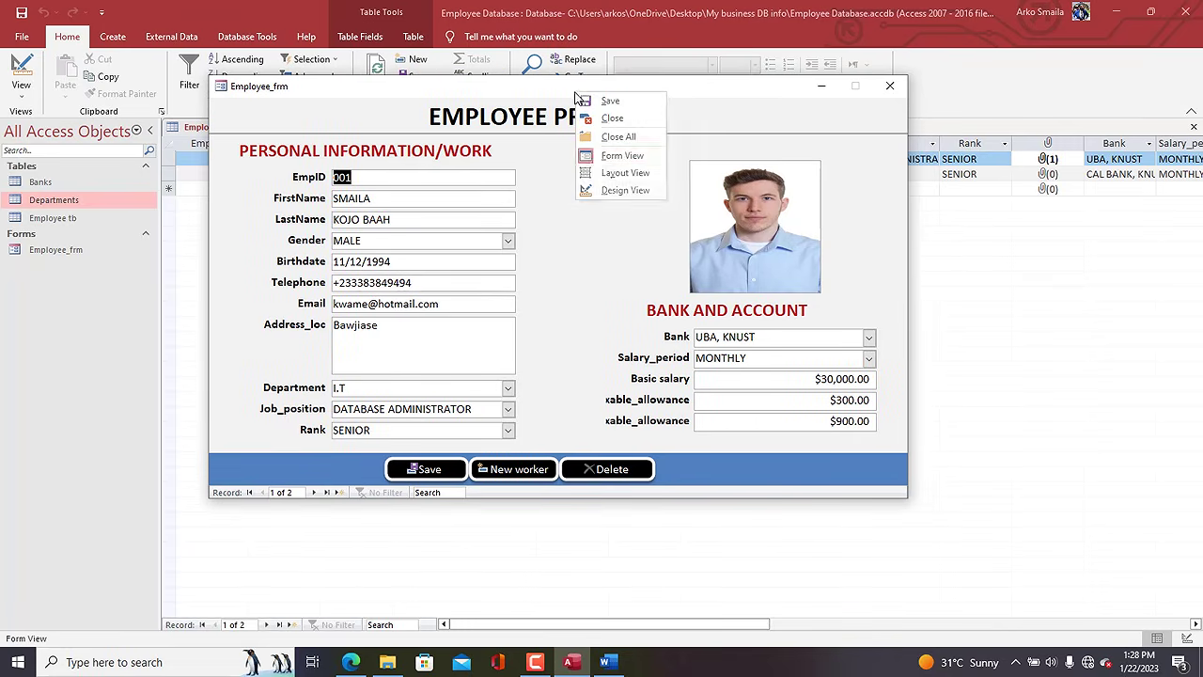
left_click(622, 190)
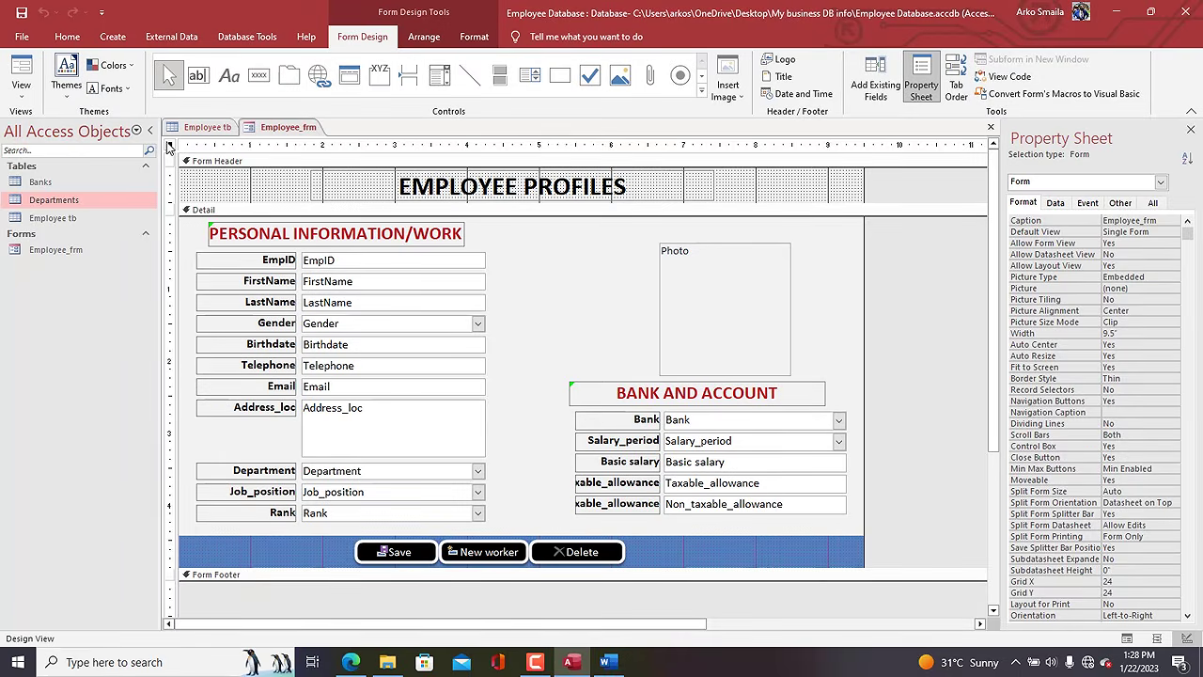
Set Employee_frm's Navigation Buttons to No and Scroll Bars to Neither.
double_click(1140, 401)
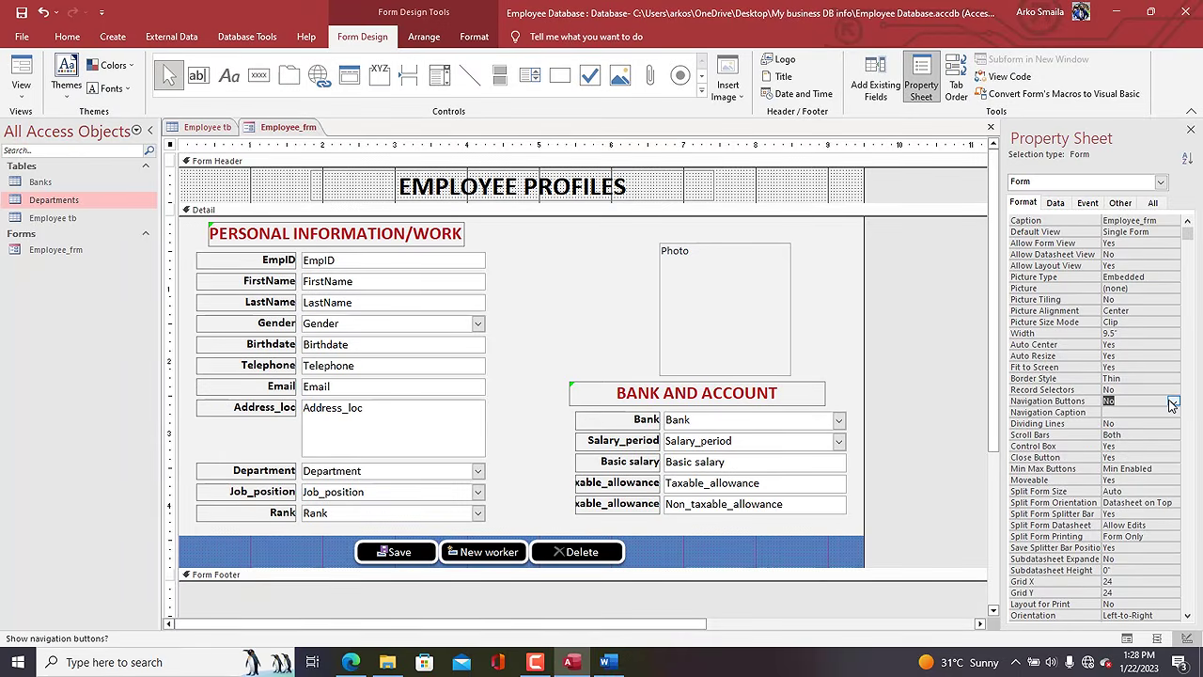
left_click(1133, 434)
left_click(1172, 436)
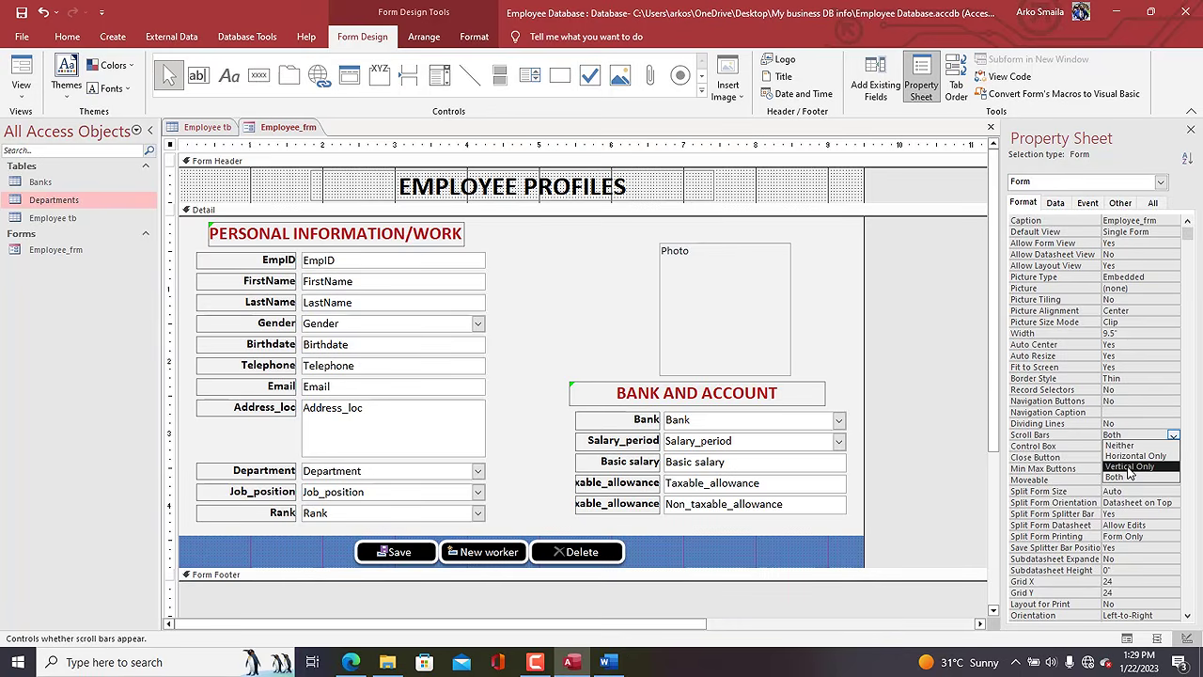
left_click(1118, 445)
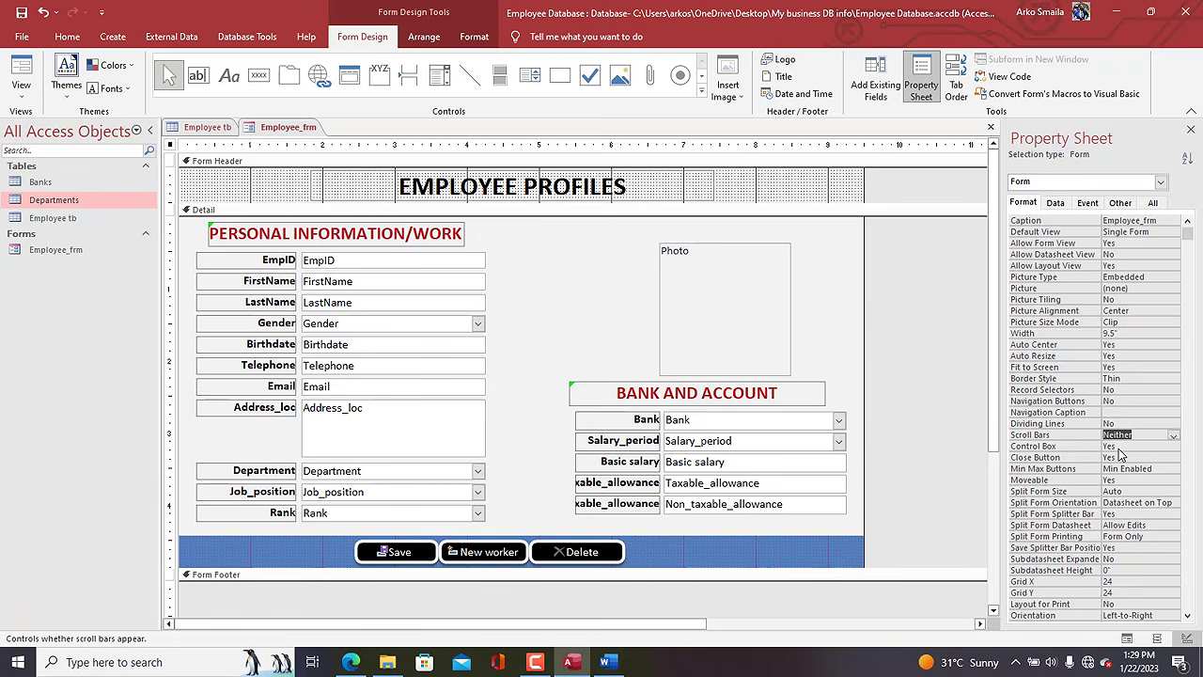
Switch Employee_frm to Form View and move the pop-up window aside.
right_click(272, 130)
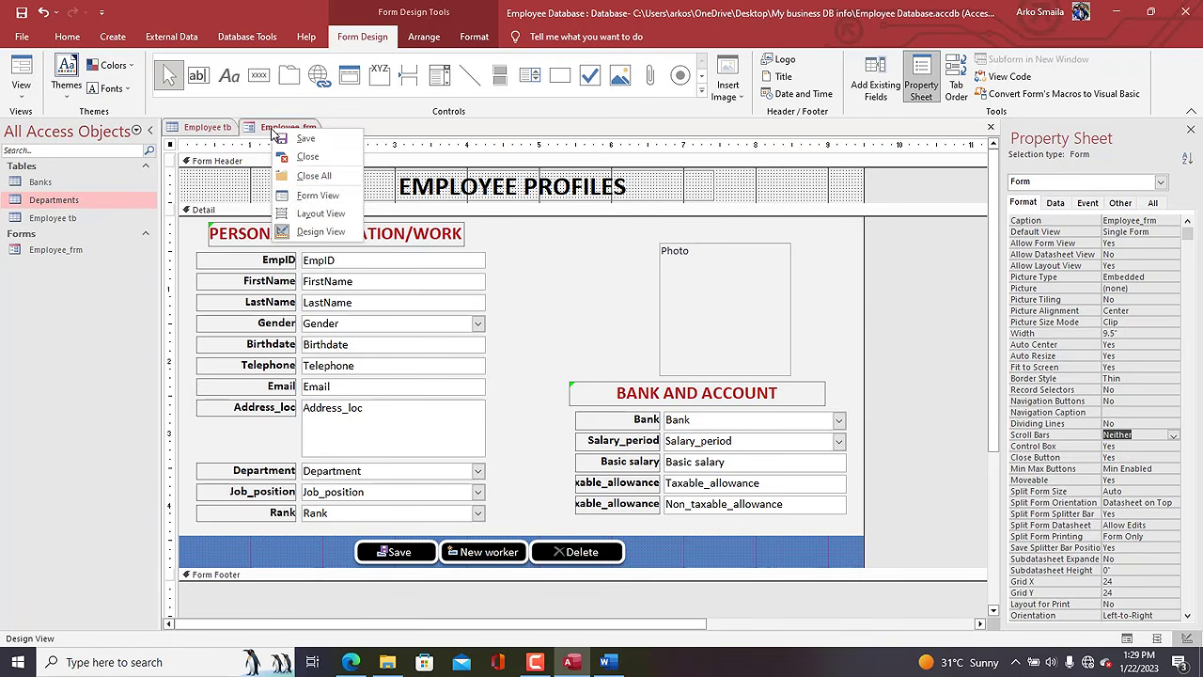
left_click(303, 205)
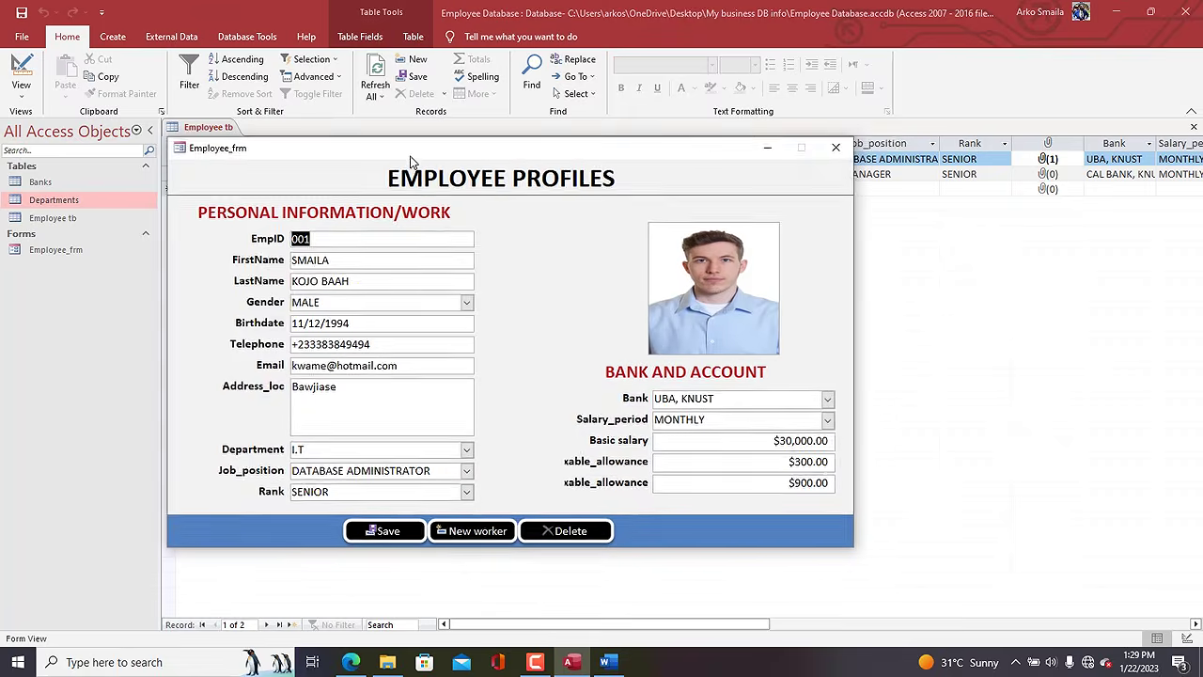
left_click_drag(403, 156, 470, 114)
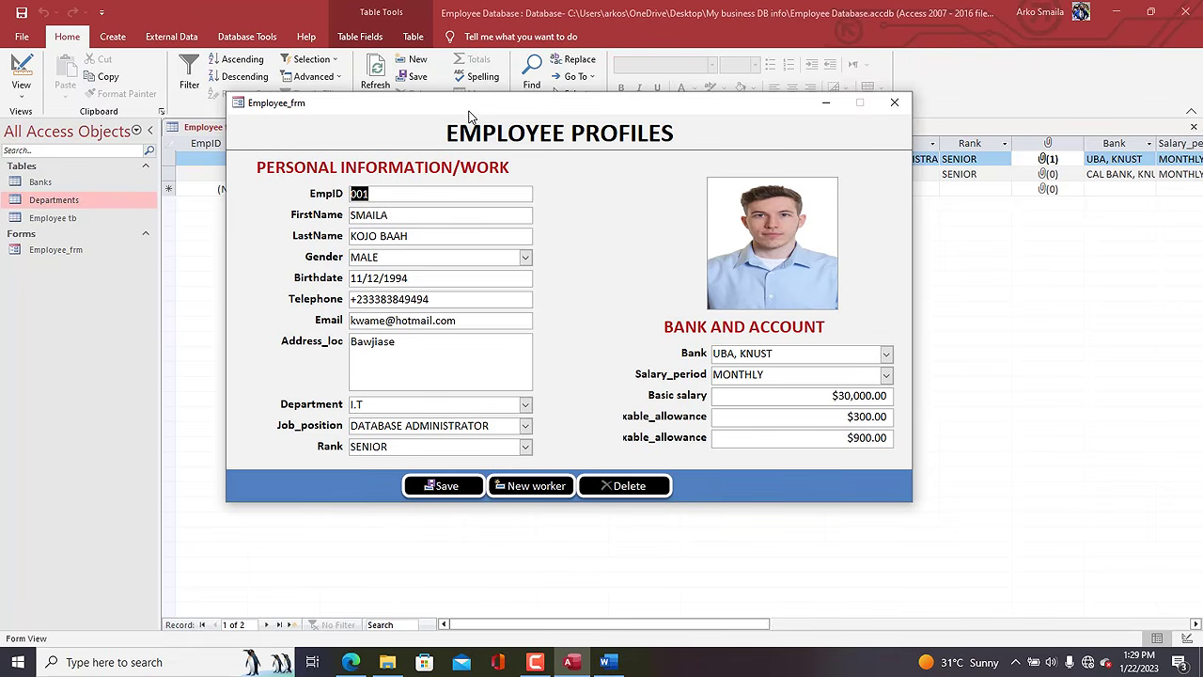
left_click_drag(470, 115, 635, 203)
Test the pop-up form by clicking tables, the Email field, and selecting EmpID 001.
left_click(66, 205)
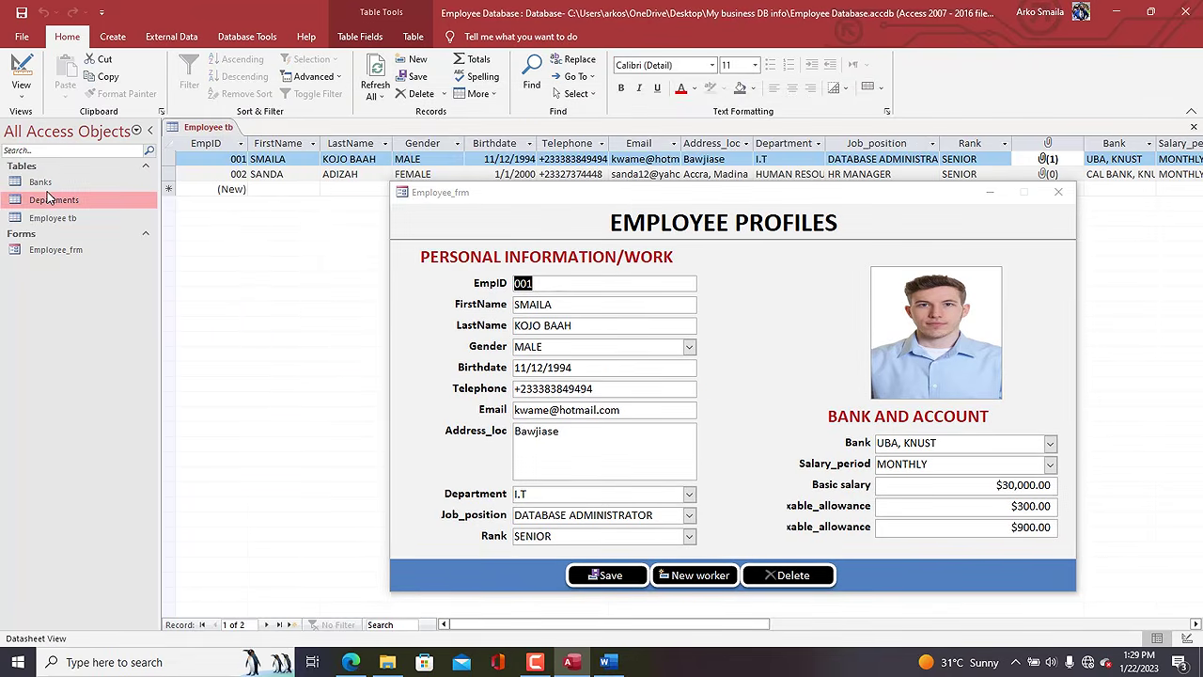
left_click(42, 186)
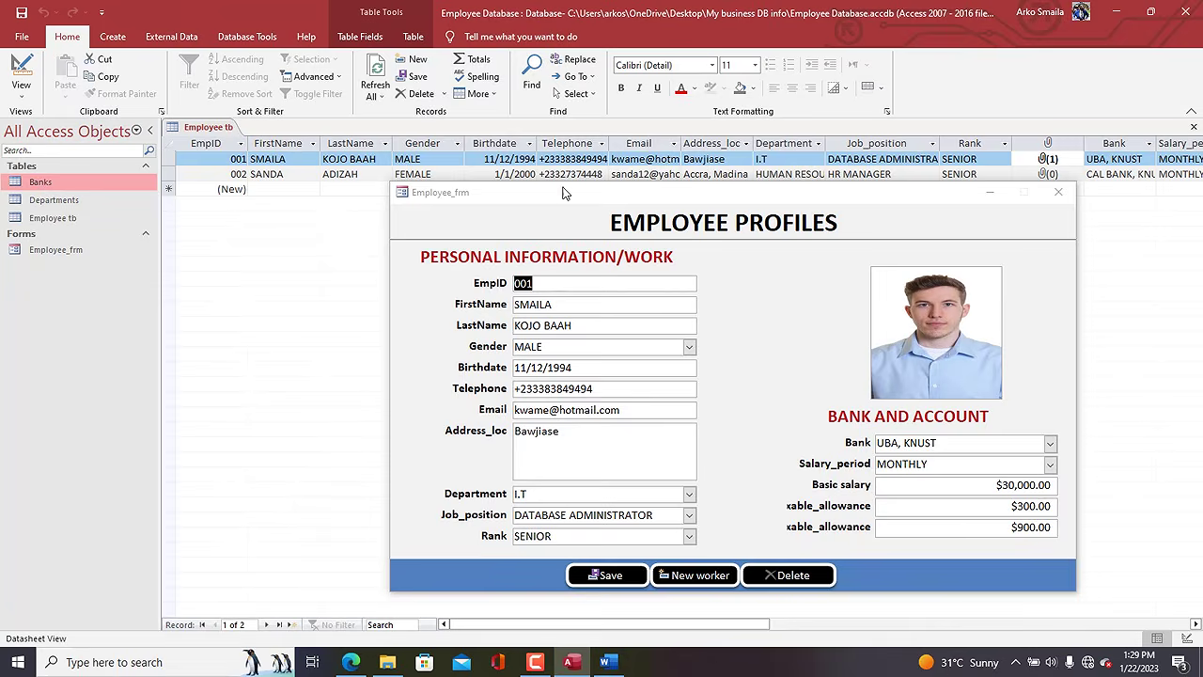
left_click_drag(686, 200, 601, 183)
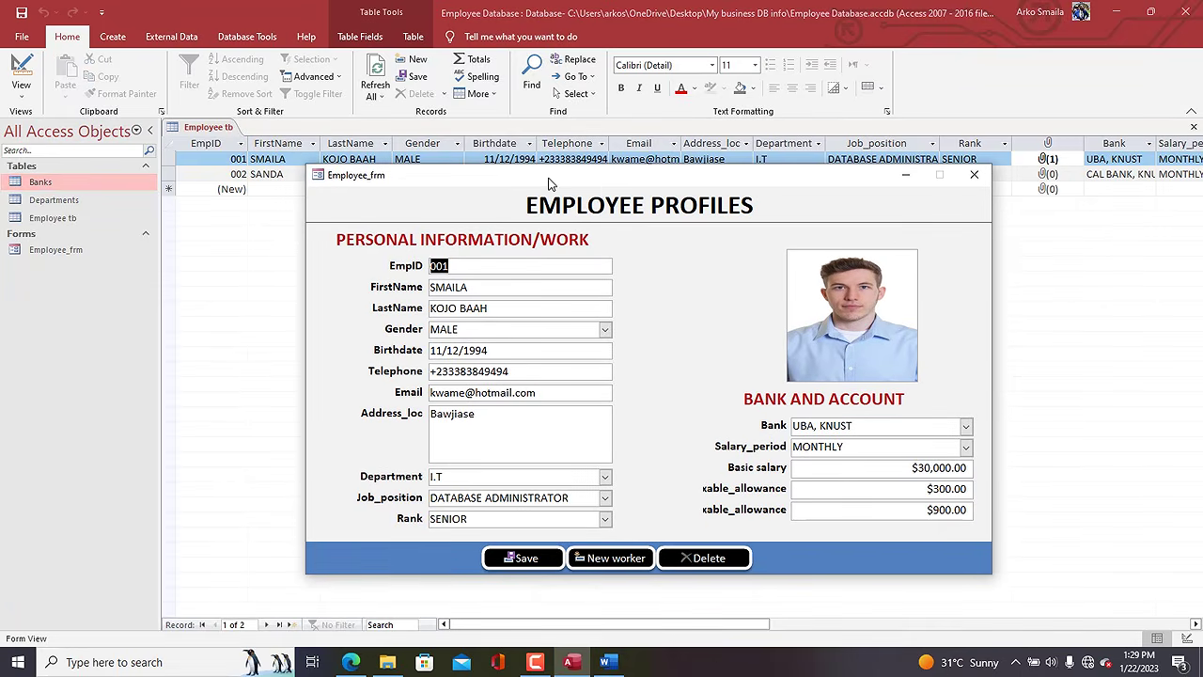
left_click(48, 200)
left_click(40, 191)
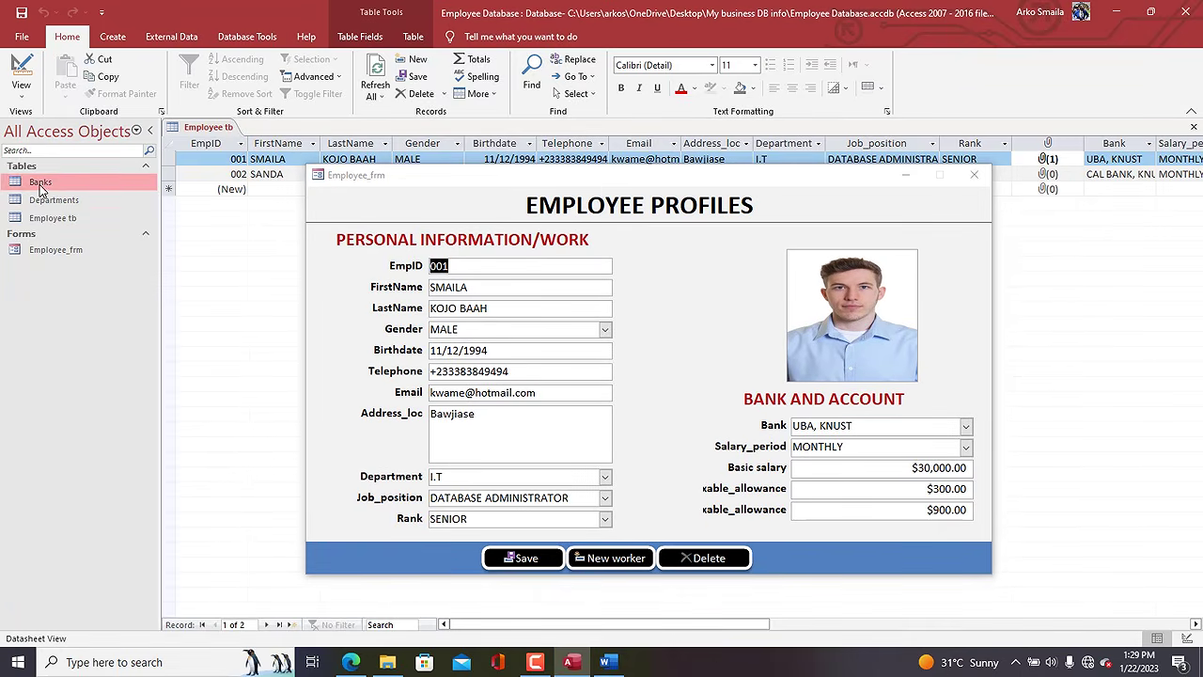
left_click(46, 202)
left_click(43, 185)
left_click_drag(612, 180, 577, 125)
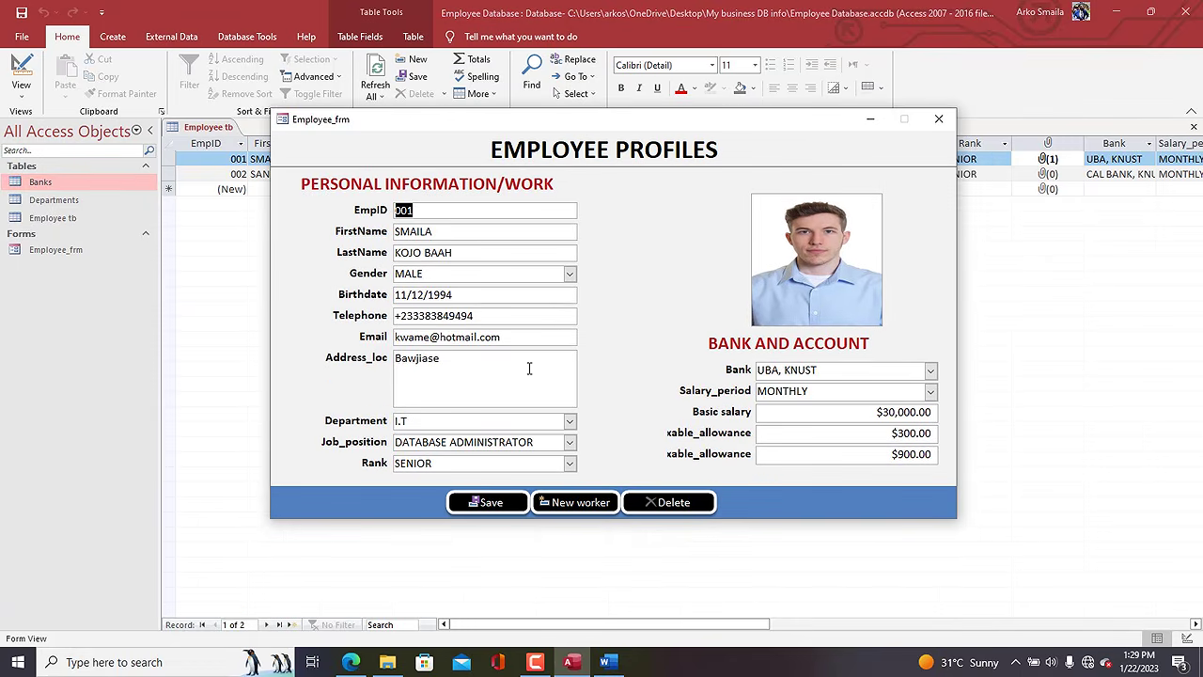
left_click(507, 338)
left_click_drag(626, 128, 606, 85)
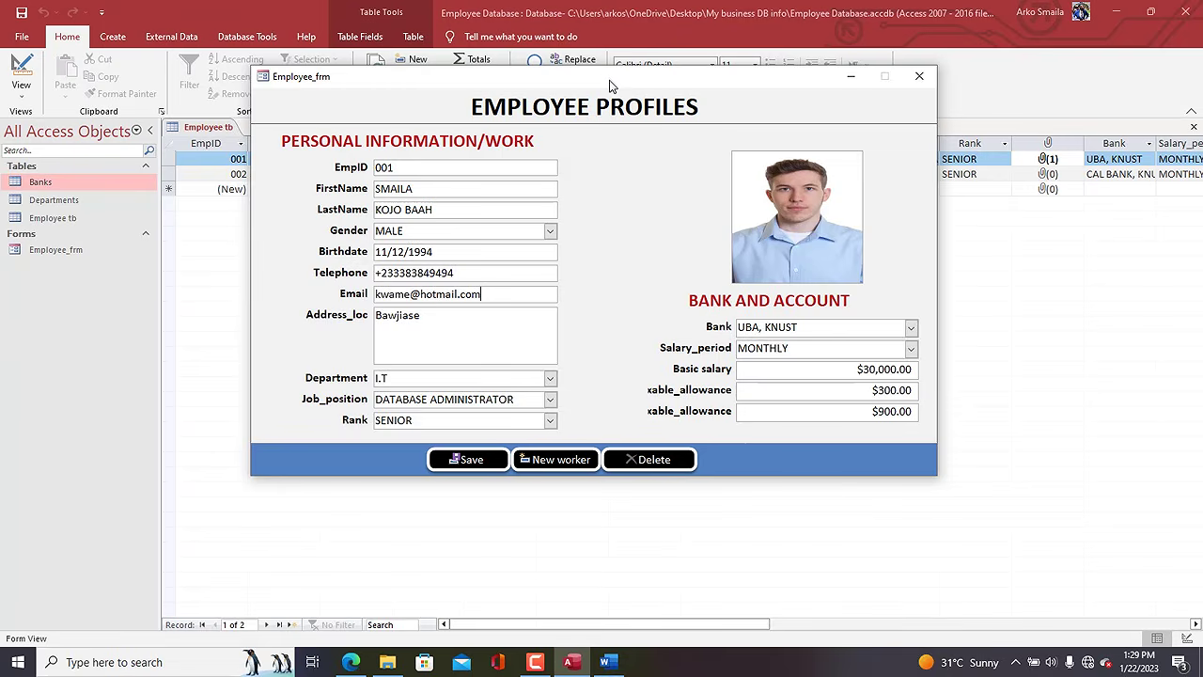
left_click_drag(606, 83, 616, 92)
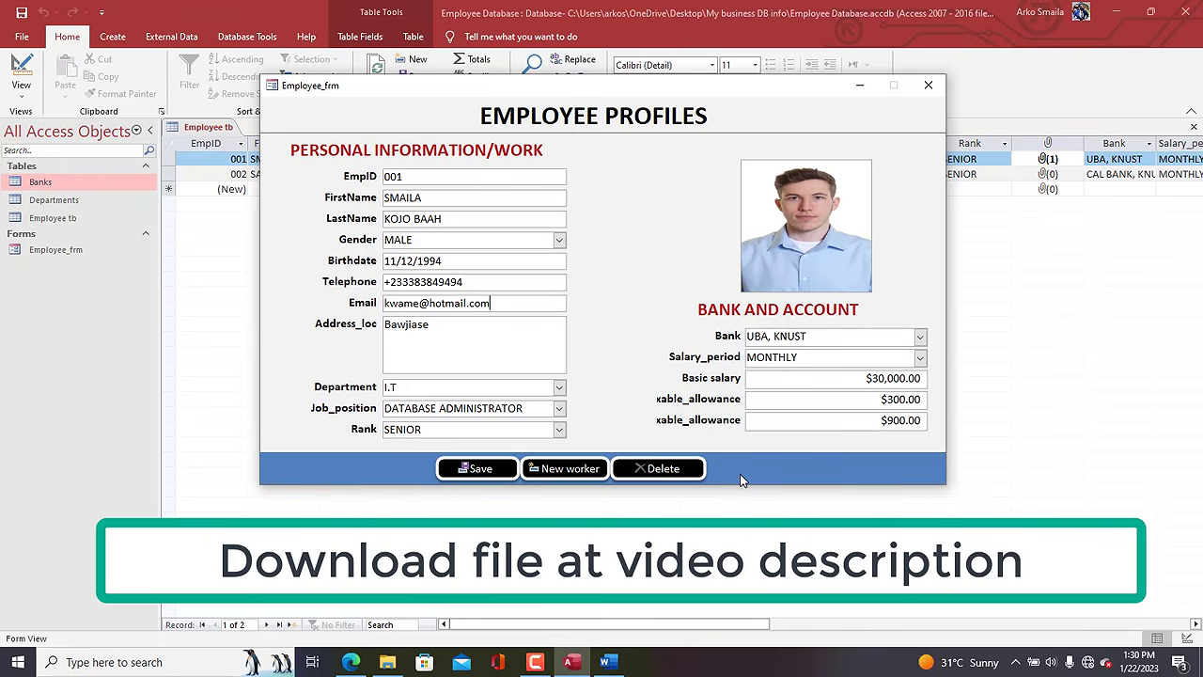
left_click_drag(639, 93, 666, 90)
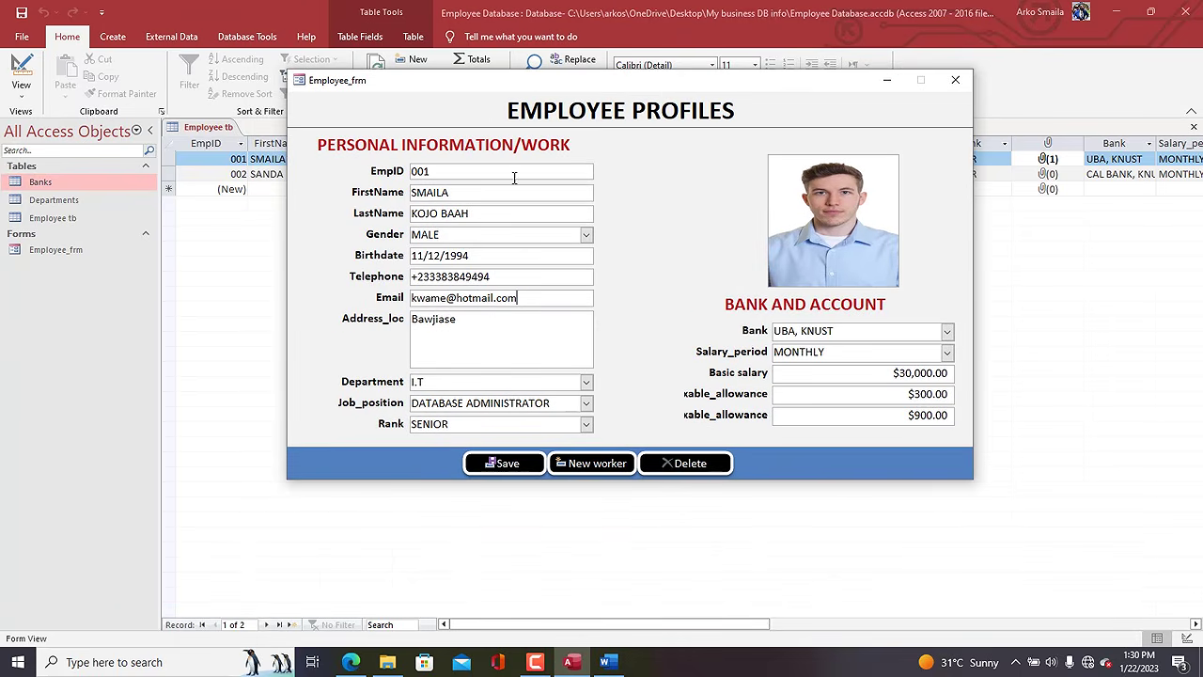
left_click_drag(471, 163, 358, 145)
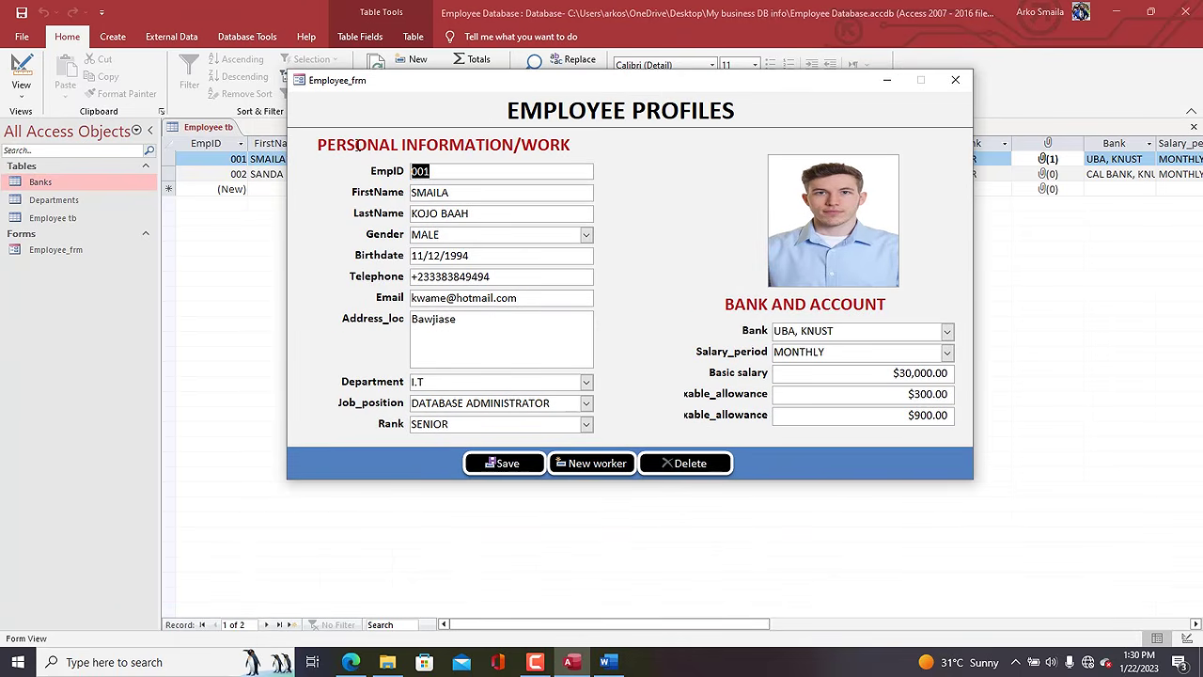
Return Employee_frm to Design View and select the EmpID text box.
right_click(474, 102)
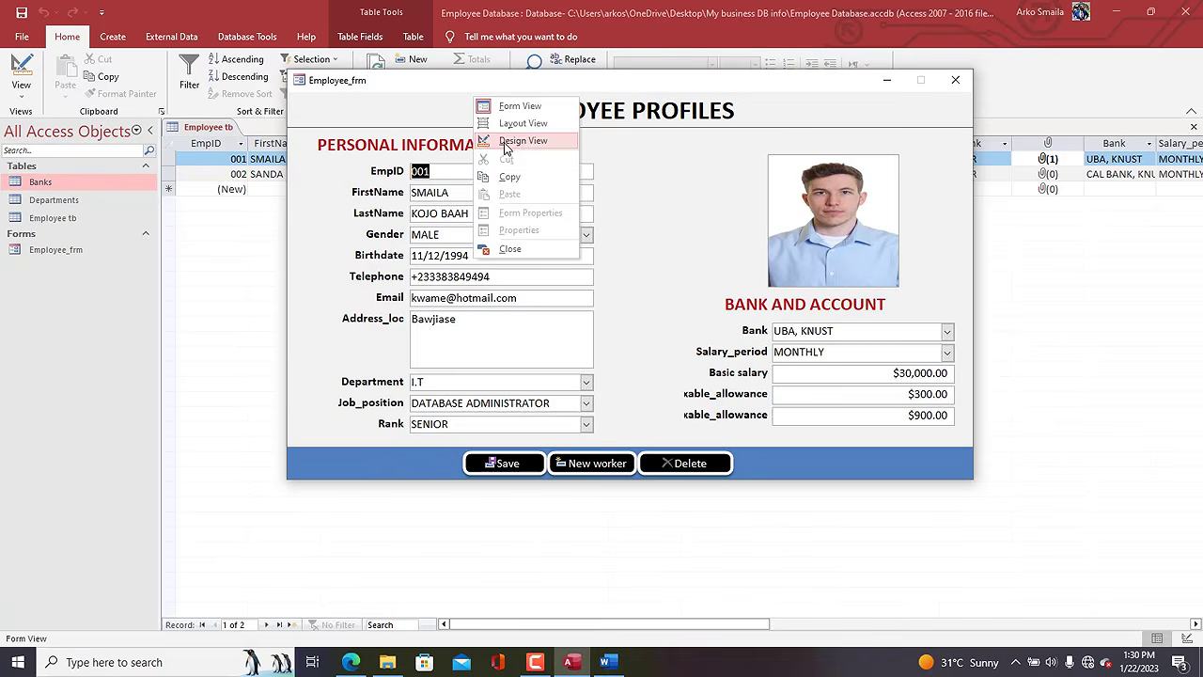
left_click(508, 141)
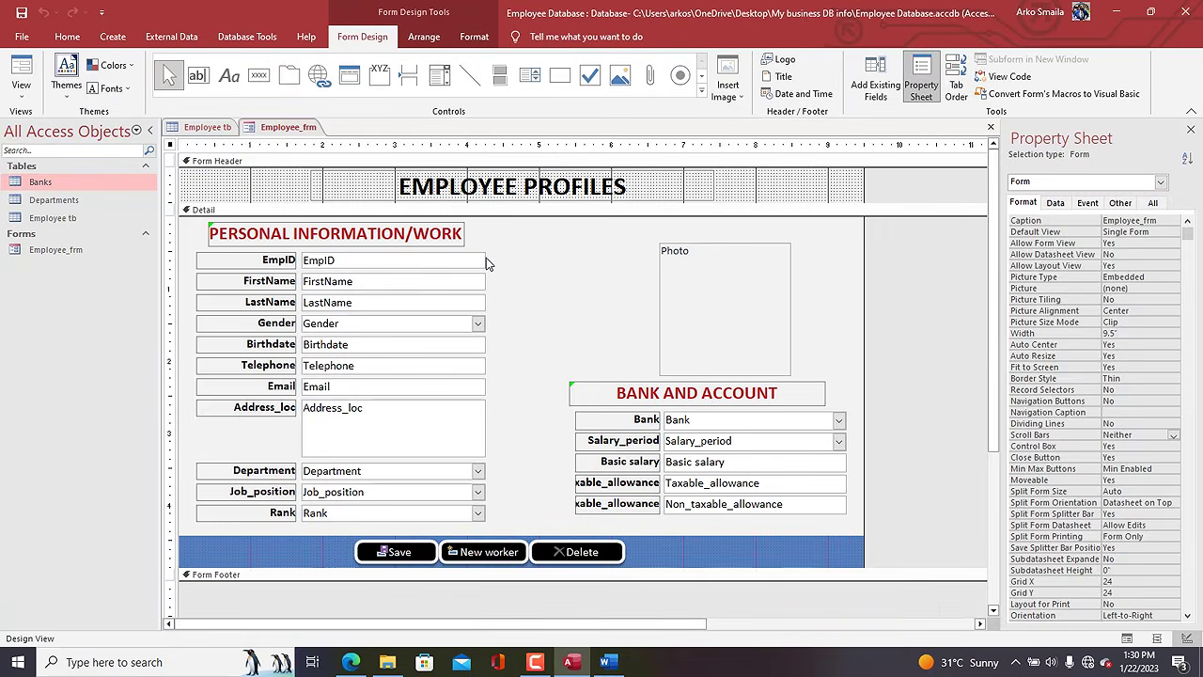
left_click(484, 261)
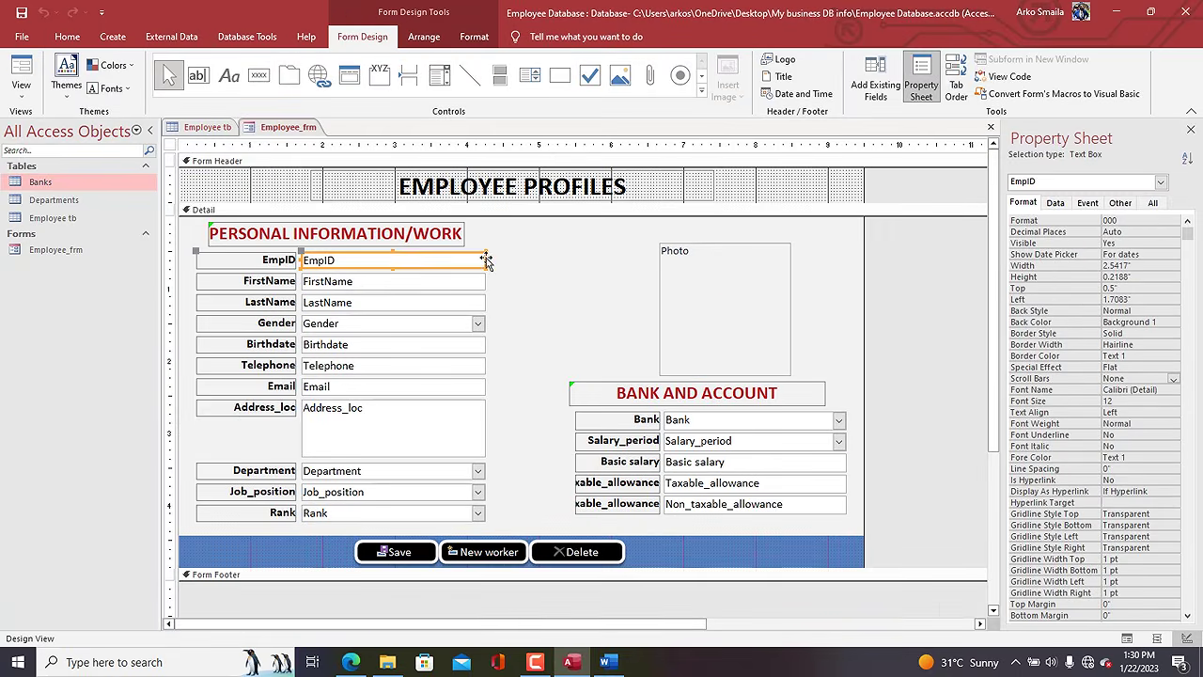
Draw a Find Record button with a magnifier picture beside the EmpID box.
left_click(260, 78)
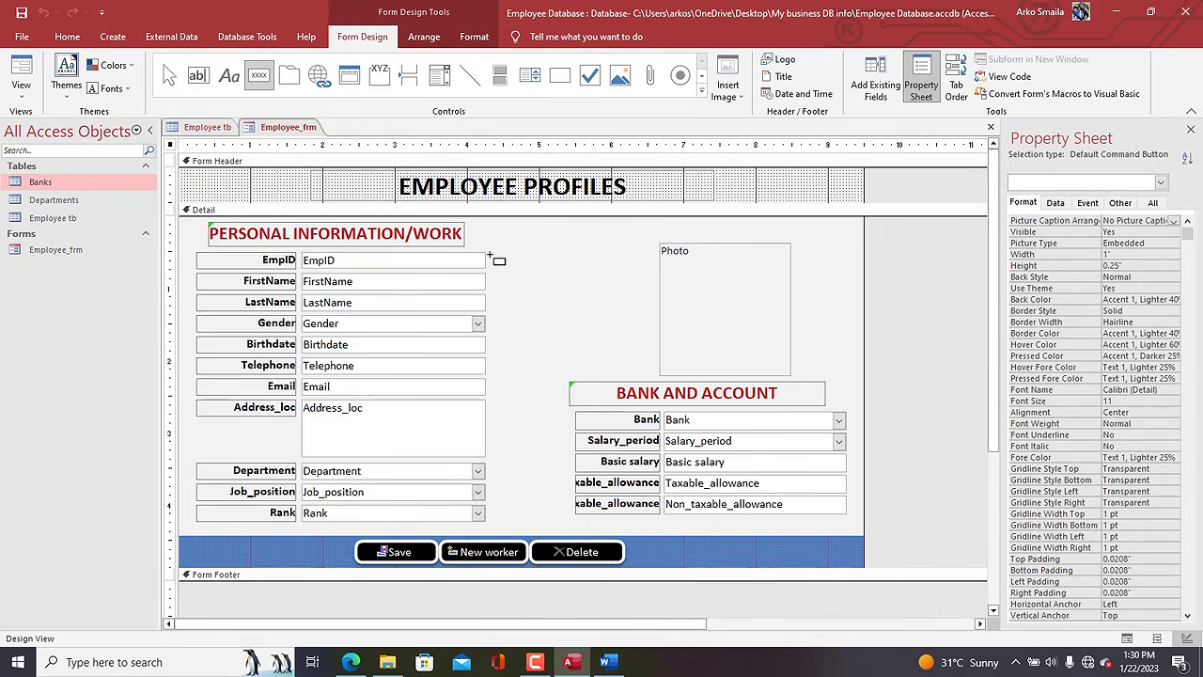
left_click_drag(485, 251, 503, 270)
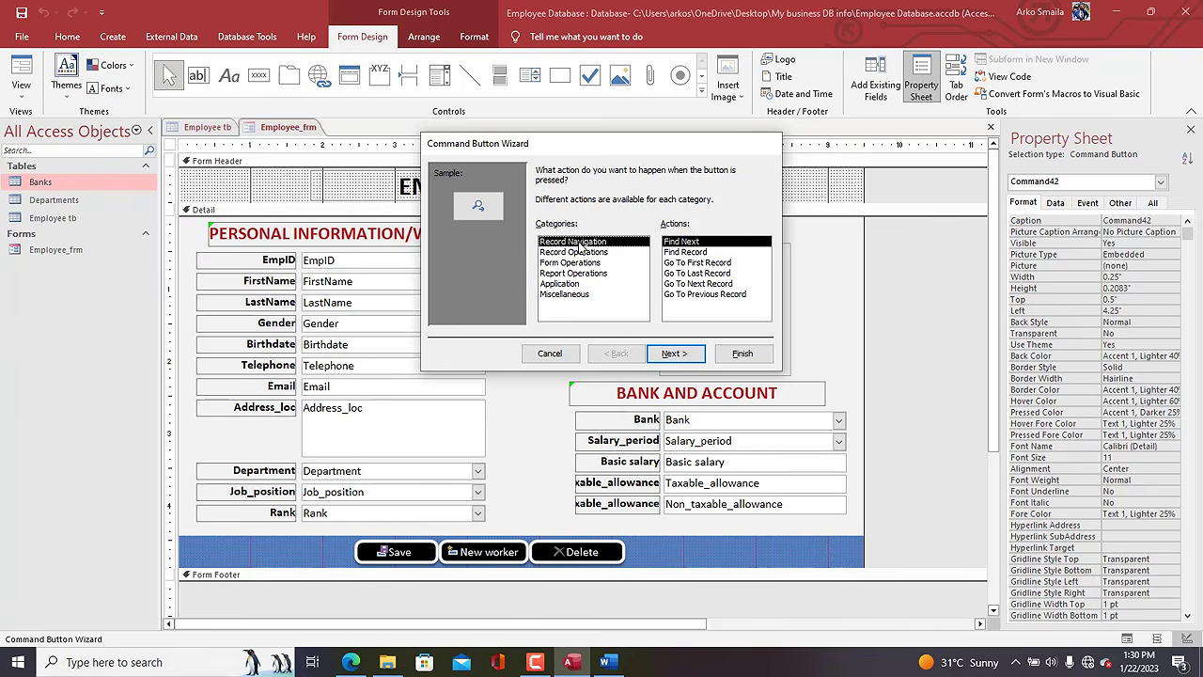
left_click(682, 252)
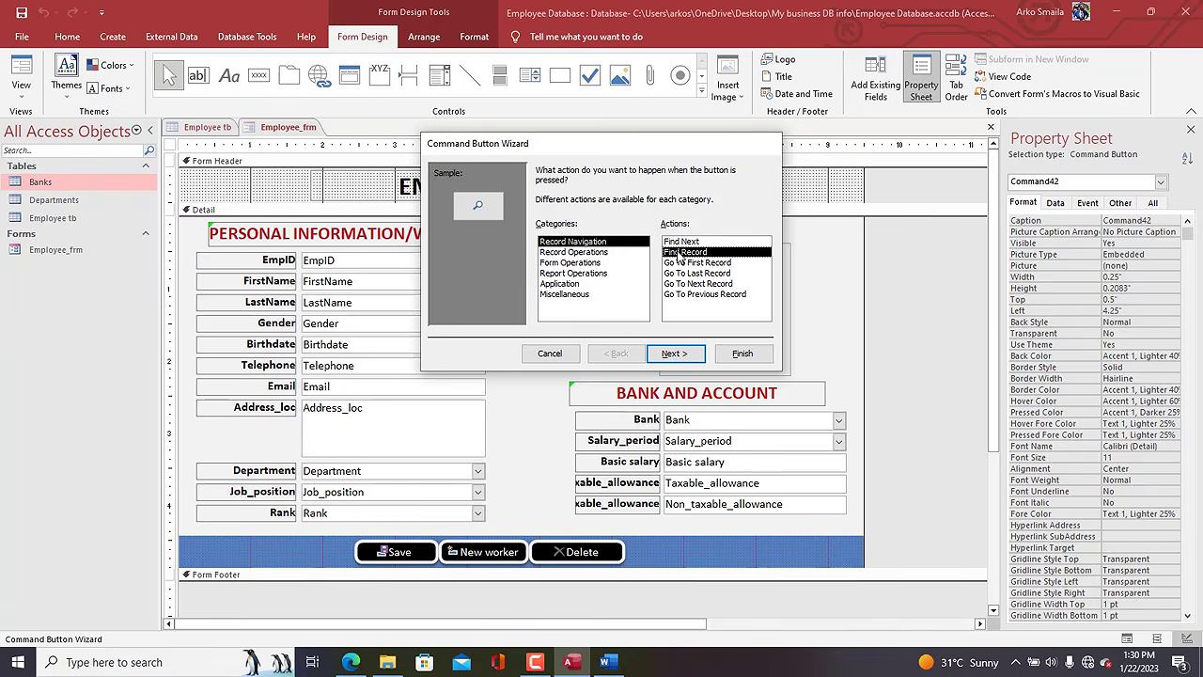
left_click(675, 353)
left_click(742, 353)
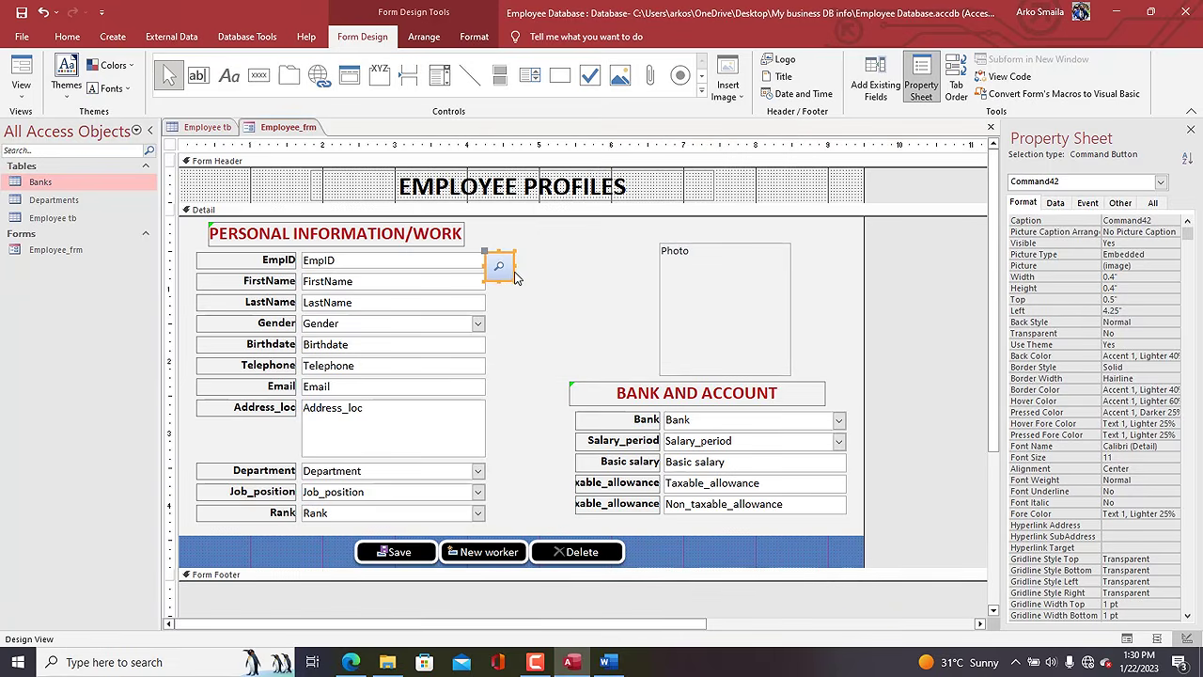
Shorten the magnifier button and give it a rounded shape and dark Quick Style.
left_click_drag(513, 279, 508, 260)
left_click(474, 36)
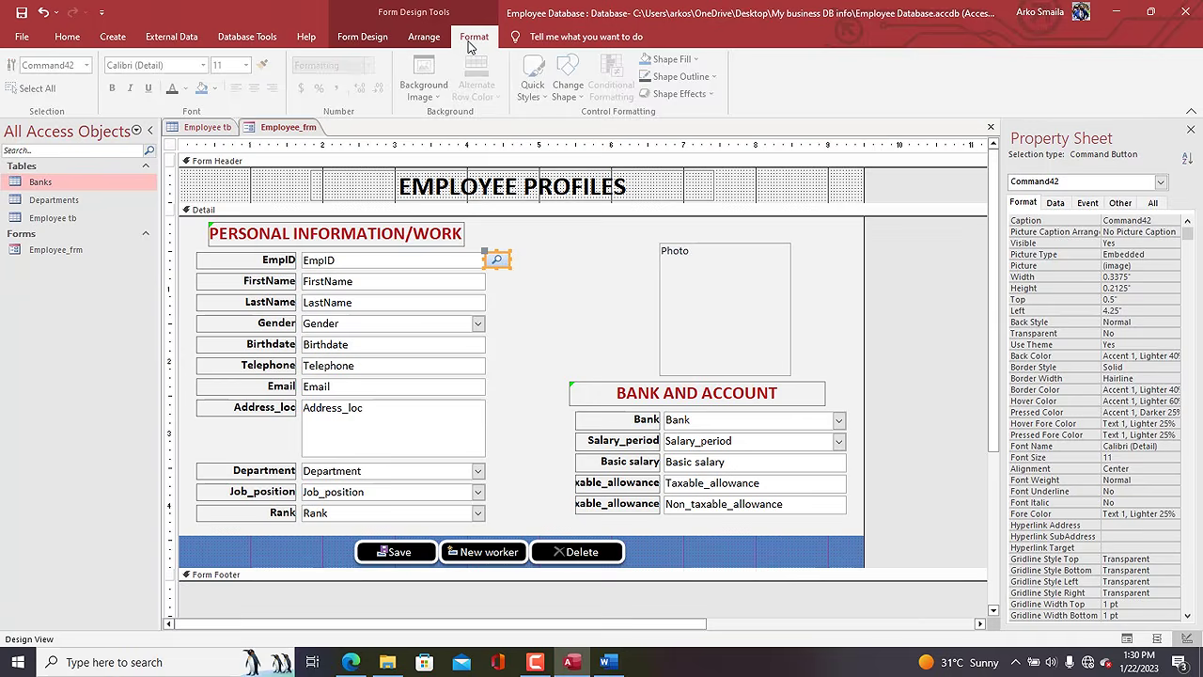
left_click(571, 85)
left_click(620, 117)
left_click(535, 80)
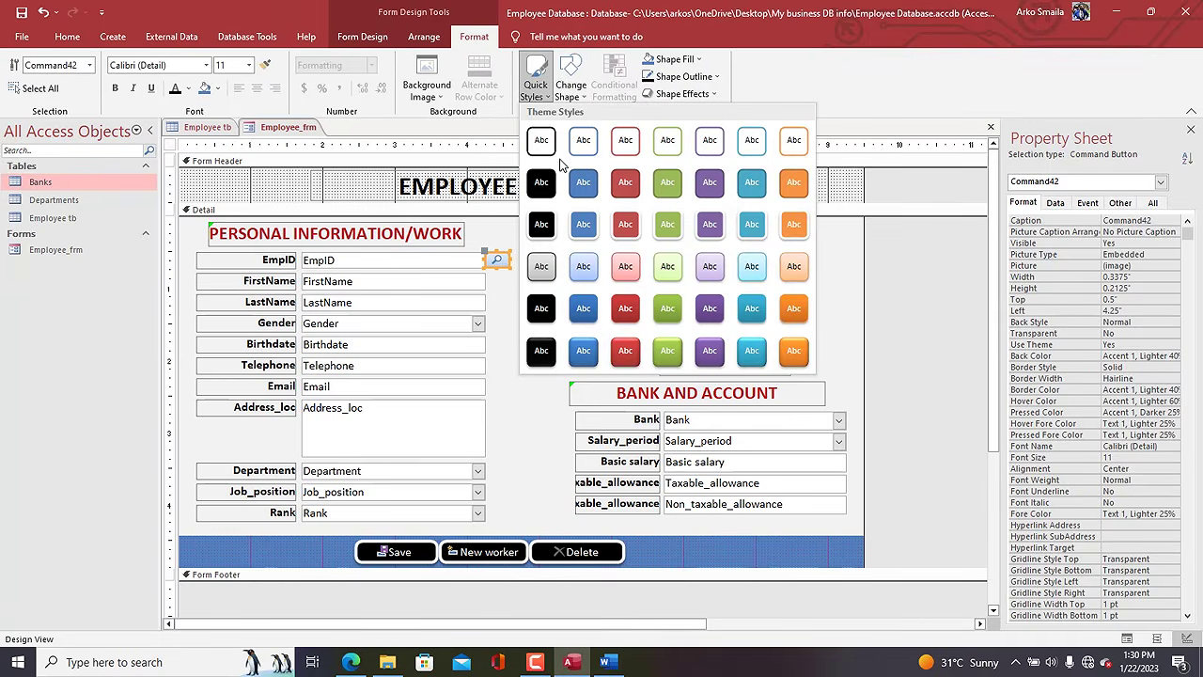
left_click(548, 242)
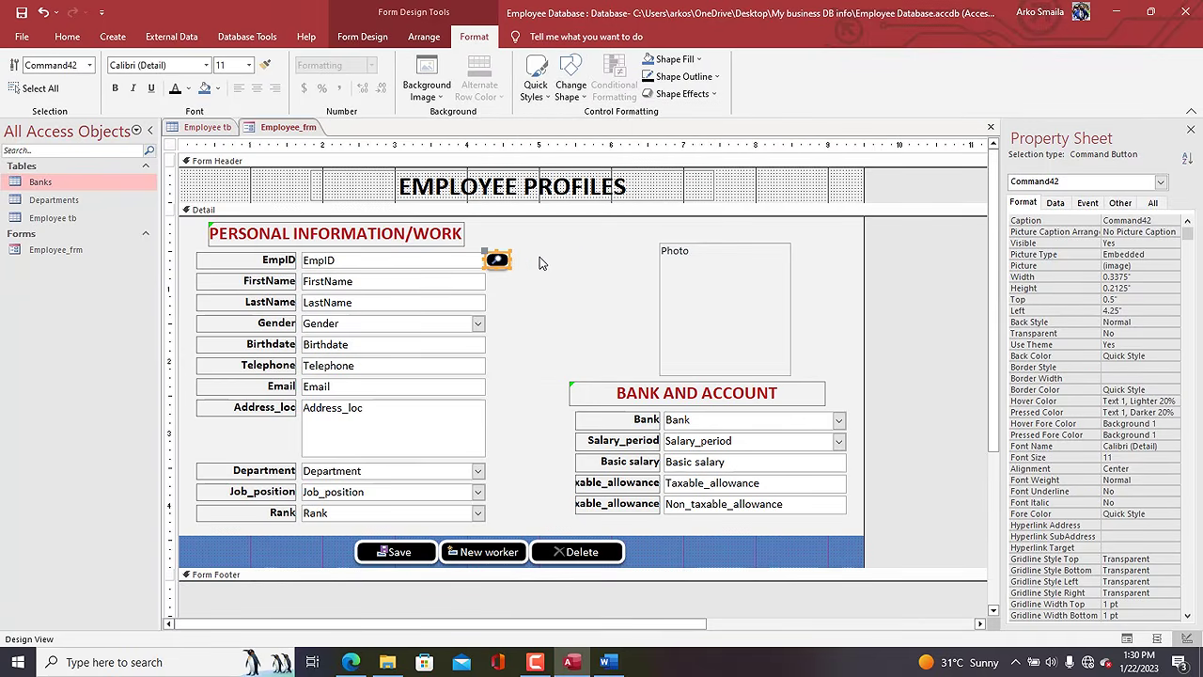
Reselect the magnifier button and narrow it to 0.2958" wide.
left_click(512, 237)
left_click(280, 191)
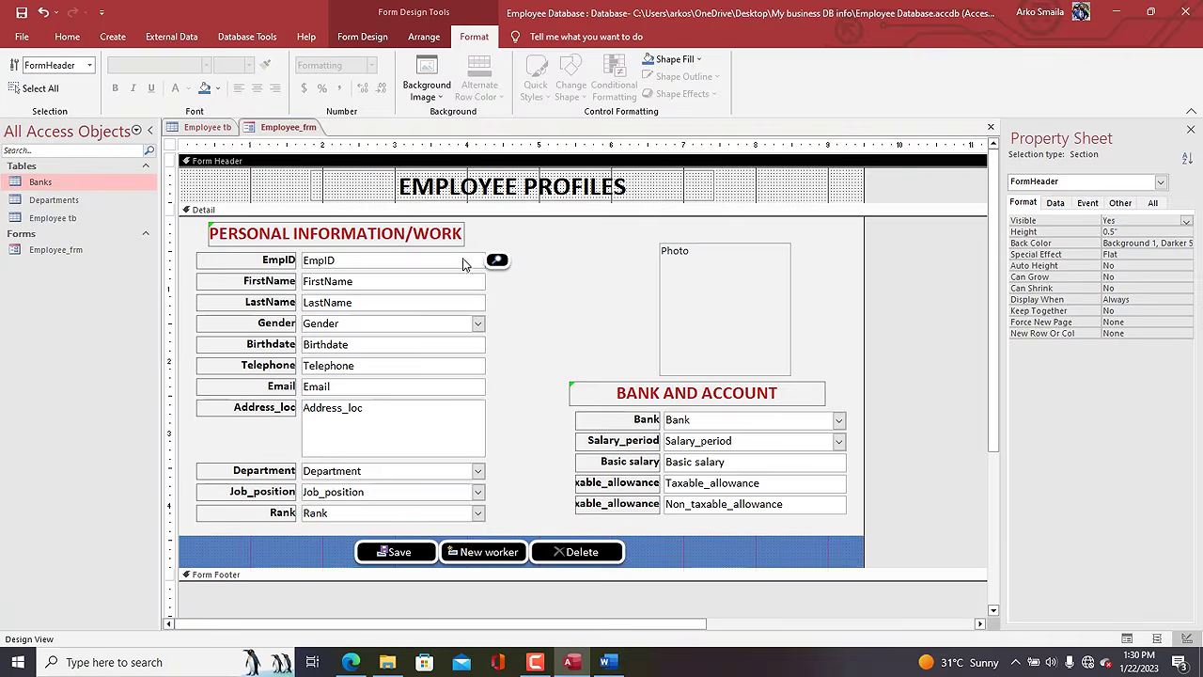
left_click(505, 261)
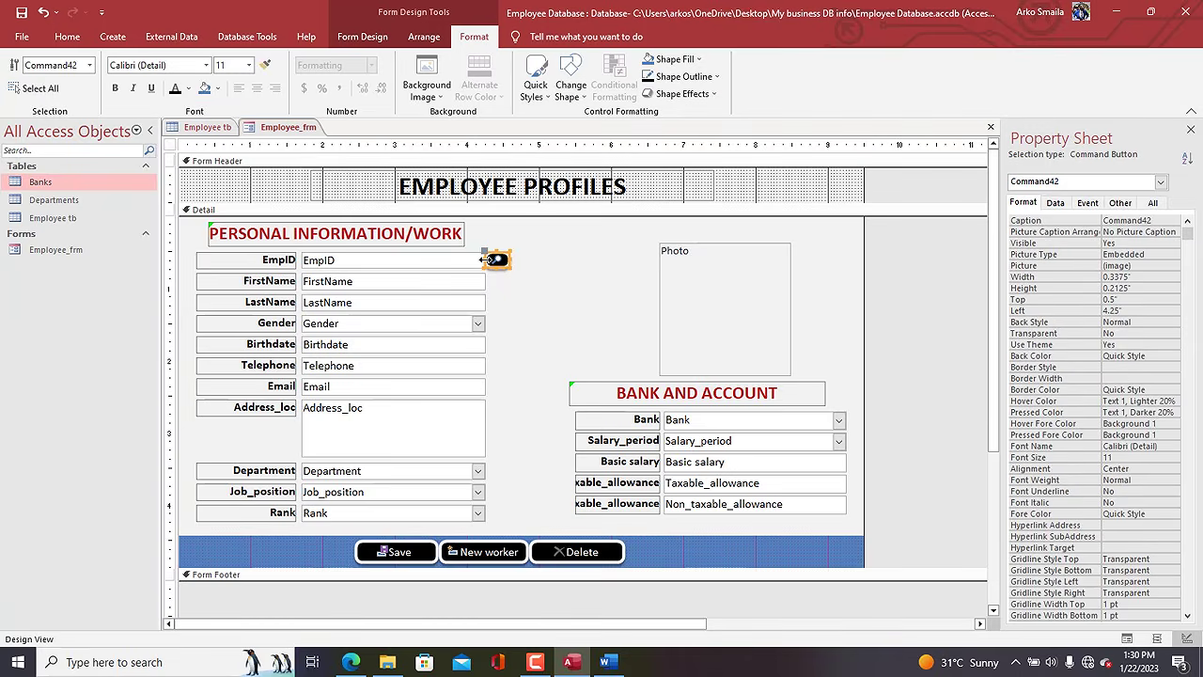
left_click_drag(486, 260, 490, 260)
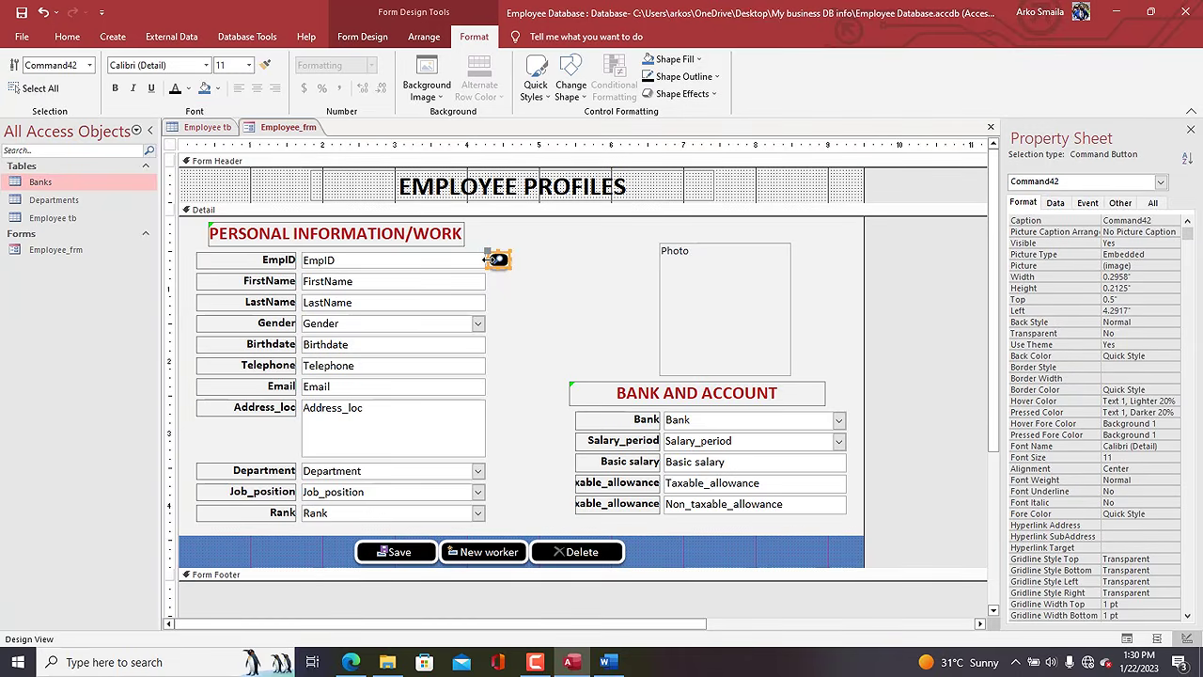
Replace the button's ControlTip Text 'Find Record' with 'Search employee by ID'.
left_click(1126, 204)
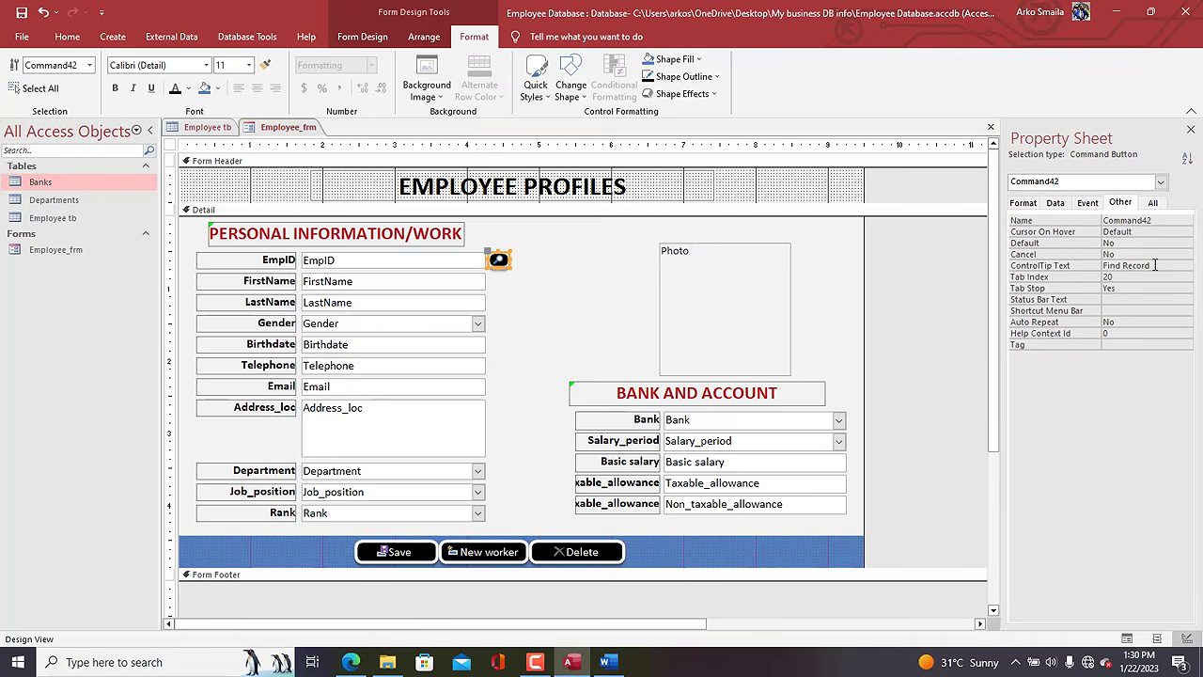
left_click_drag(1155, 265, 1090, 265)
type("Sea")
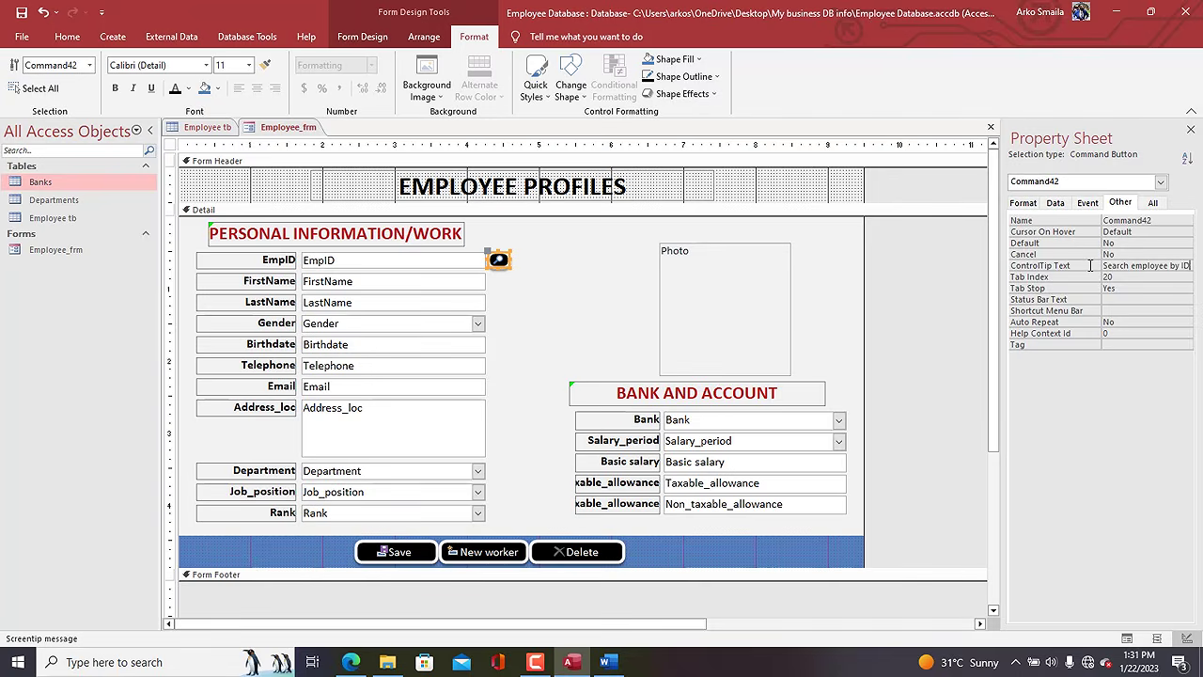
type("rch employee by ID")
right_click(288, 127)
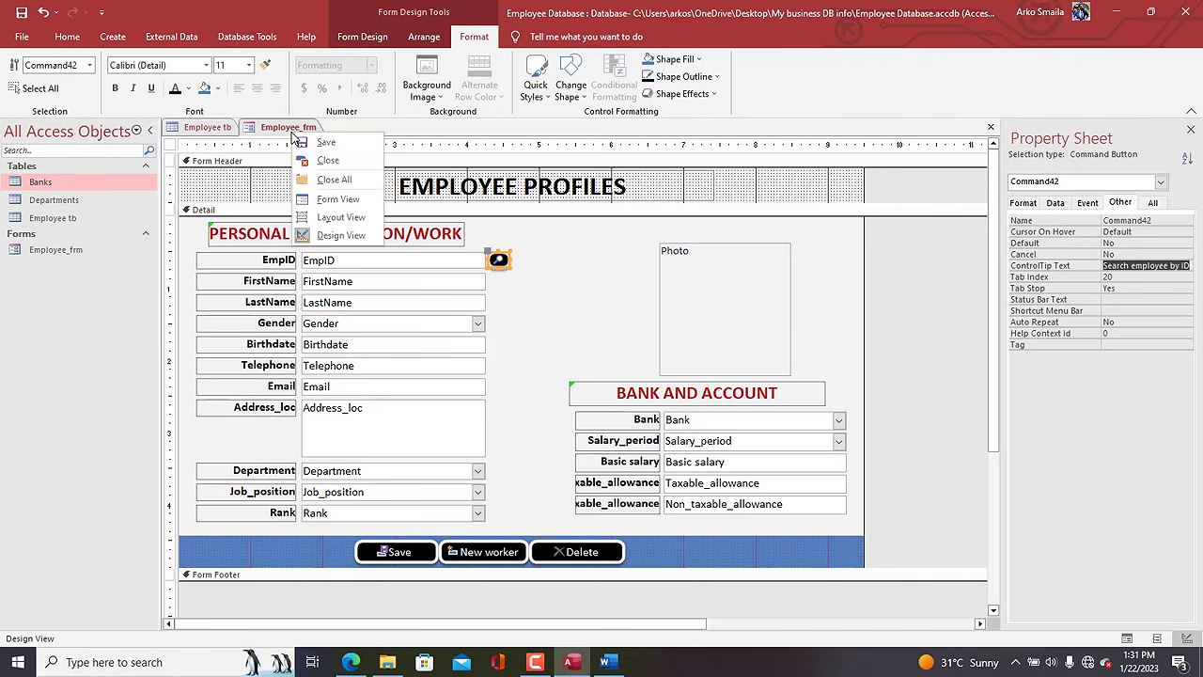
left_click(326, 200)
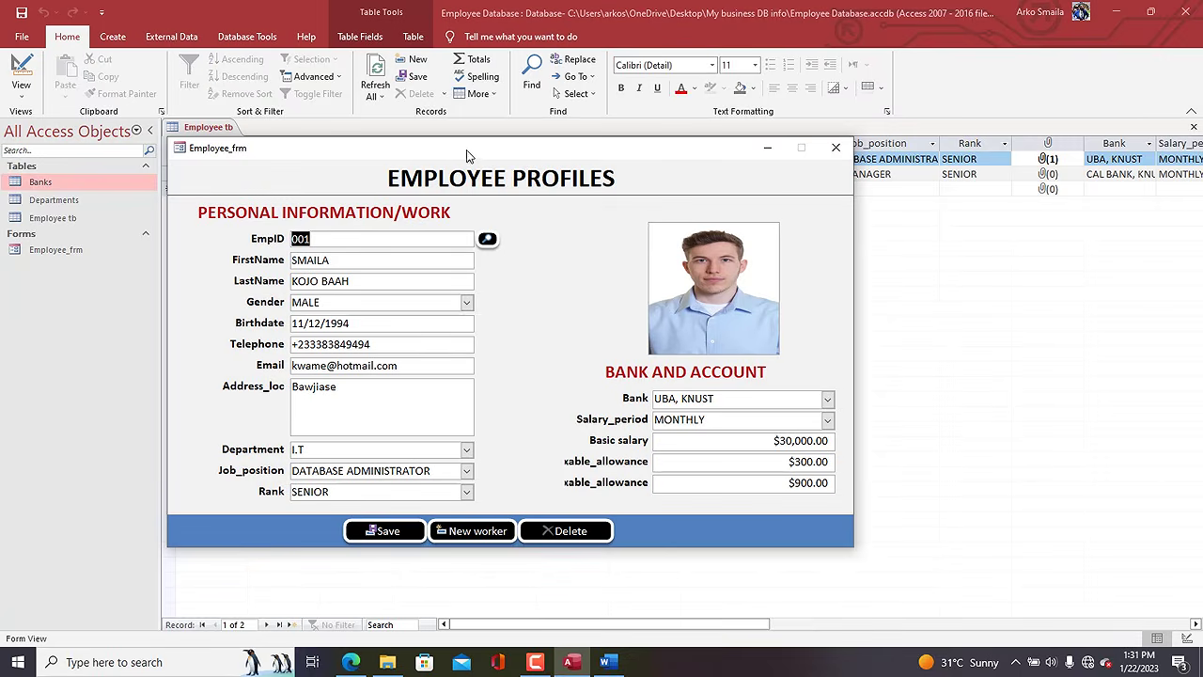
left_click_drag(465, 153, 528, 137)
right_click(529, 131)
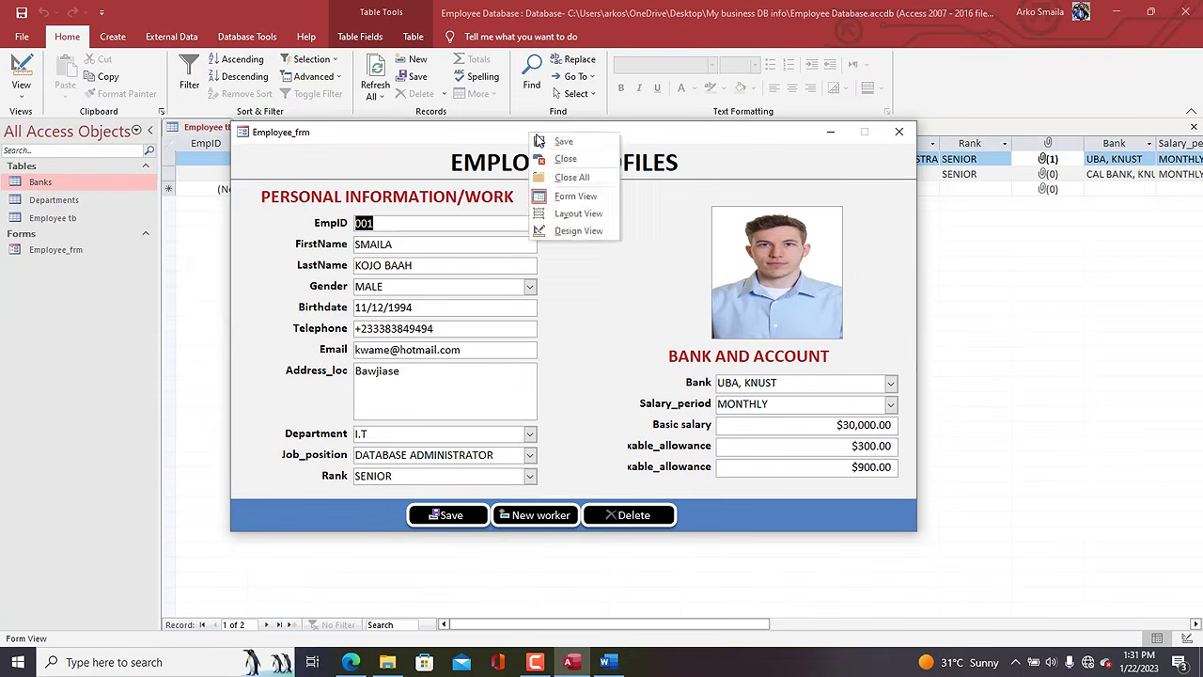
left_click(534, 134)
right_click(534, 139)
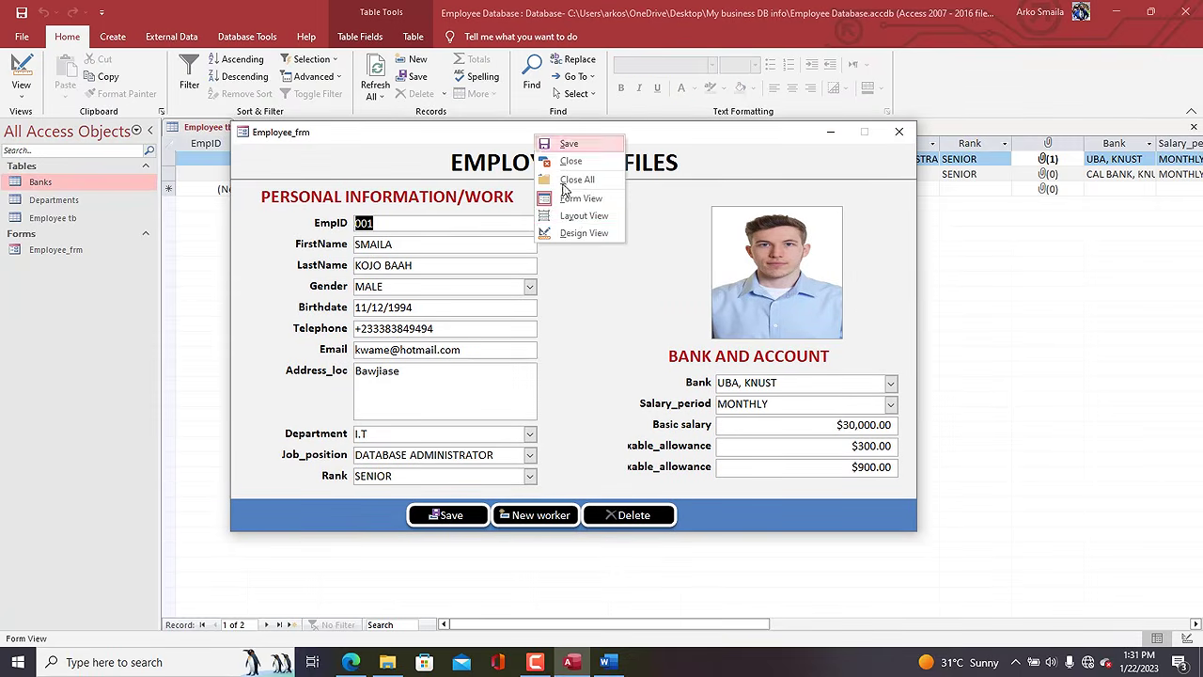
left_click(581, 235)
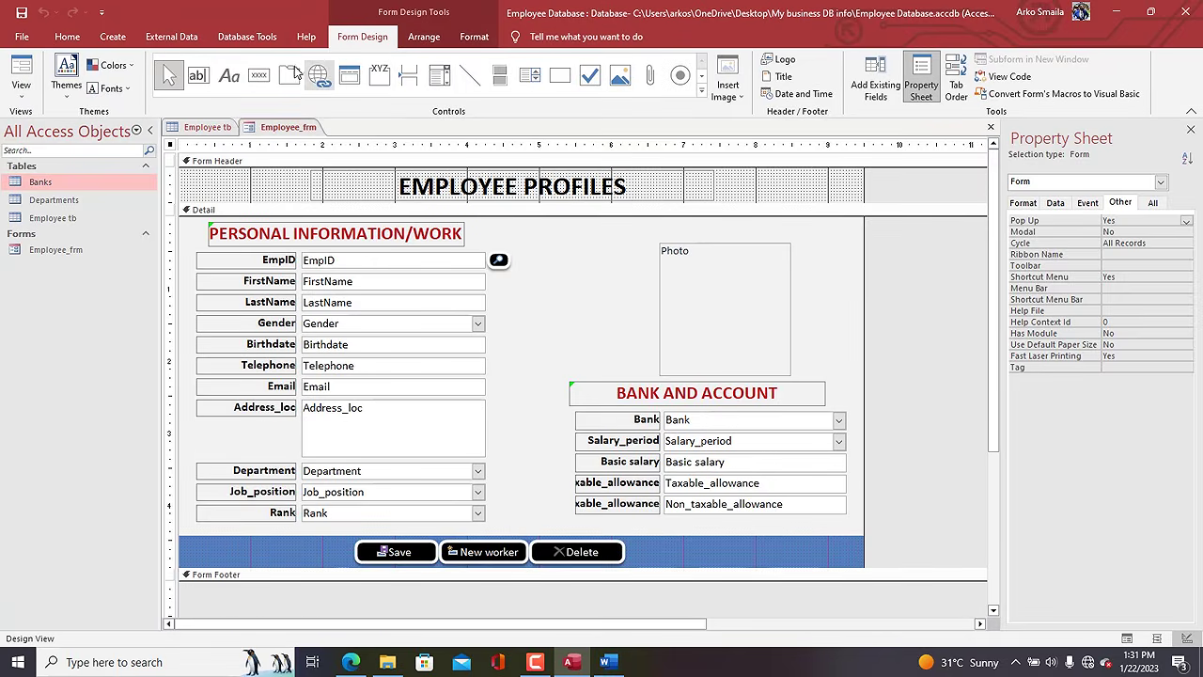
Draw a Go To Previous Record button after Delete, caption it '<<Back', and widen it.
left_click(259, 75)
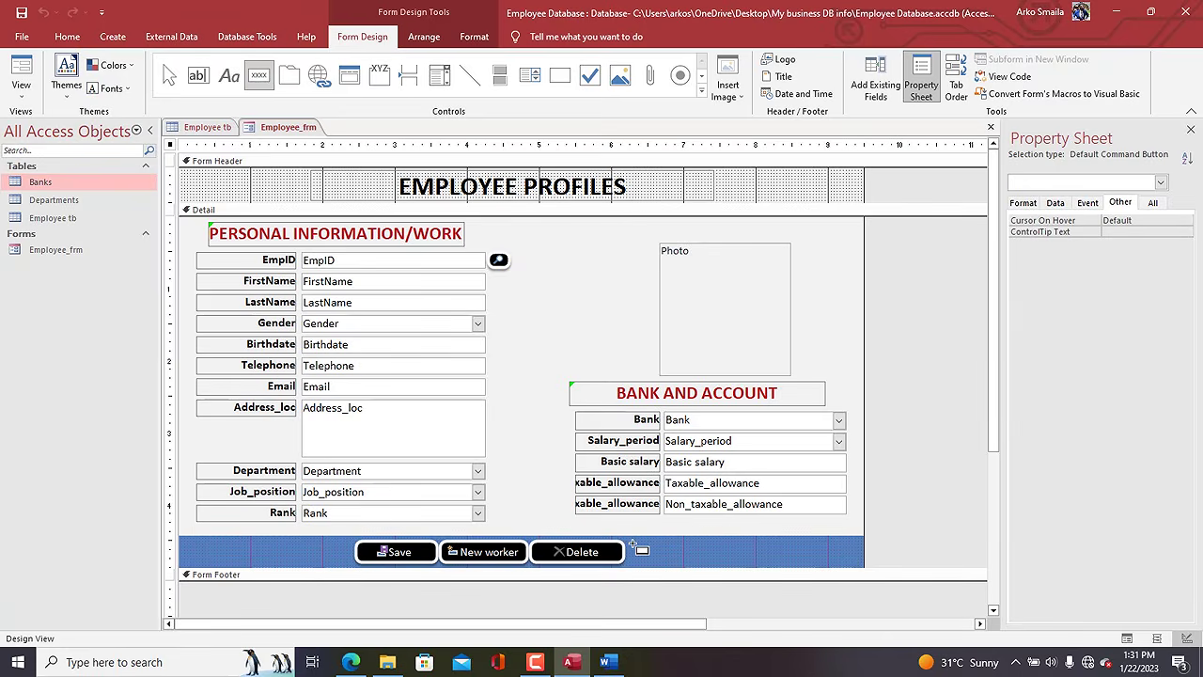
left_click_drag(628, 541, 687, 566)
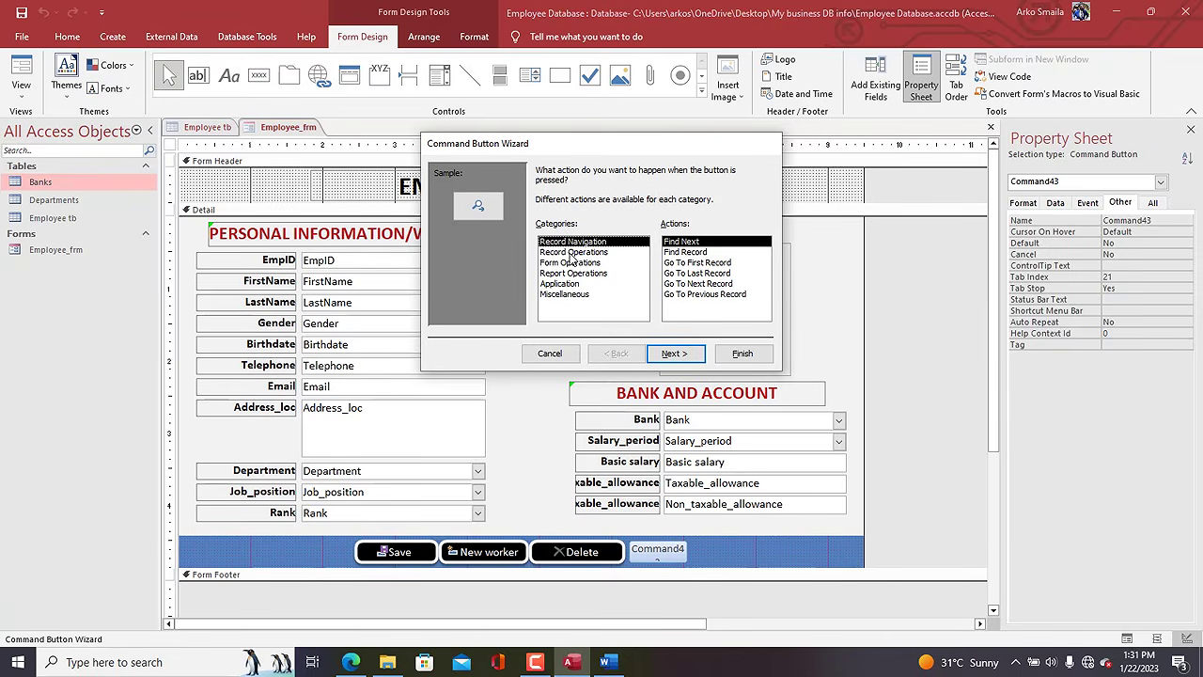
left_click(711, 295)
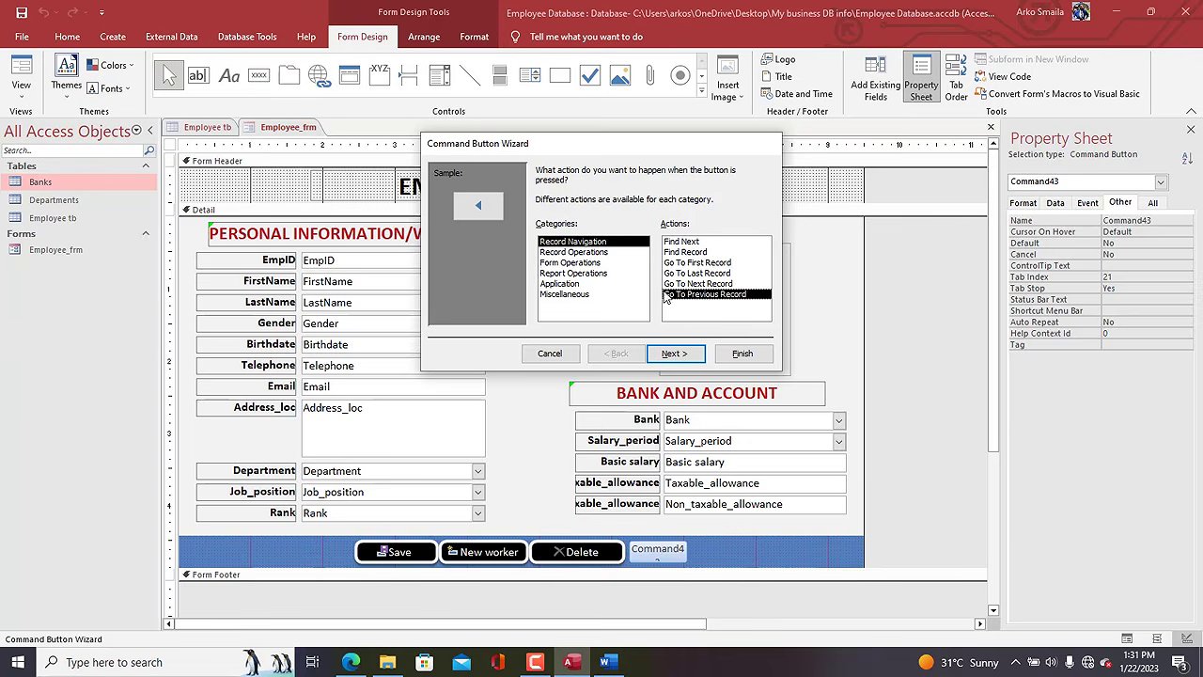
left_click(693, 354)
left_click_drag(664, 229, 568, 225)
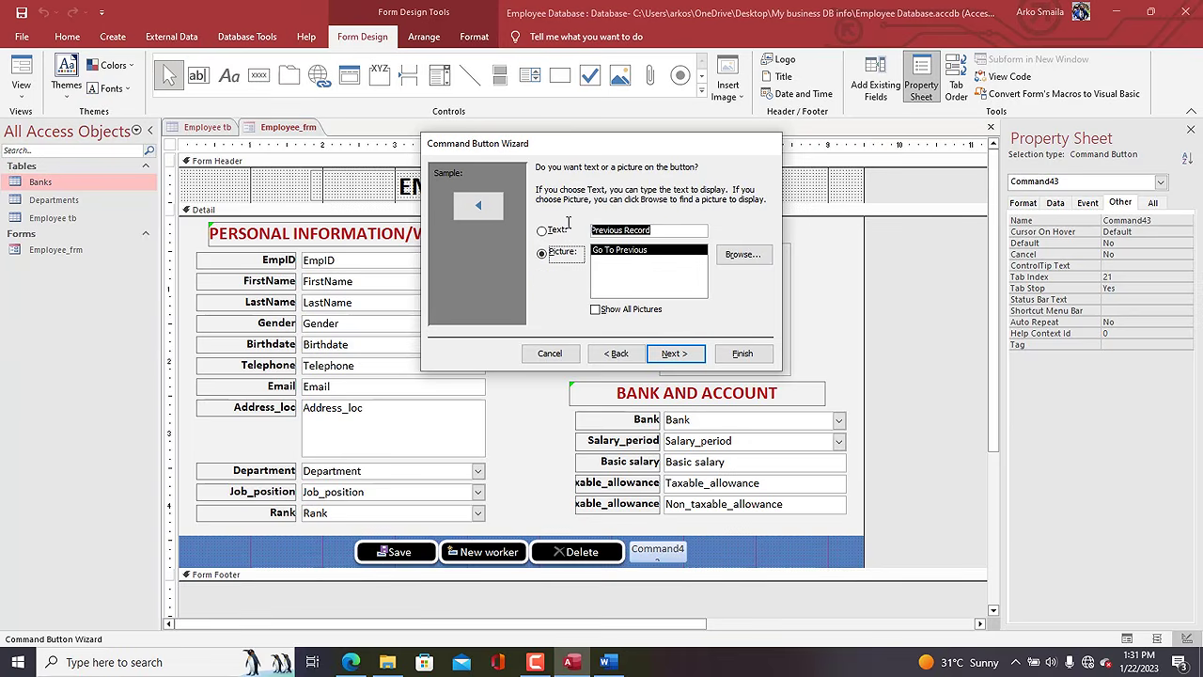
type("<")
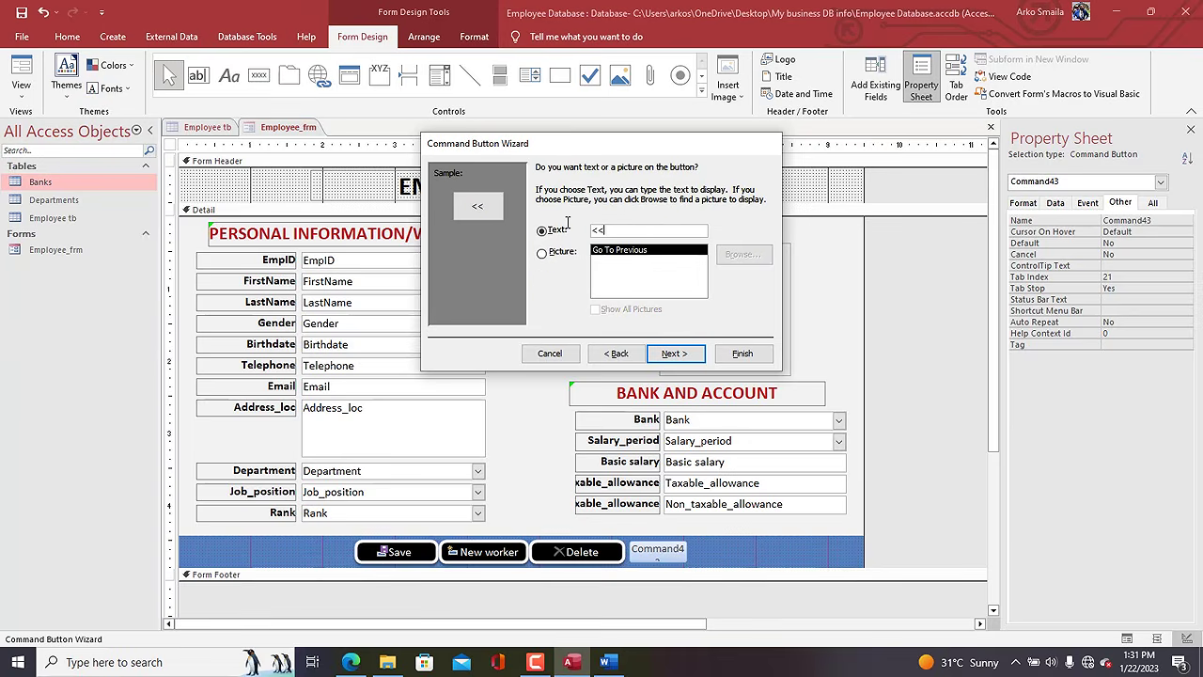
type("<Back")
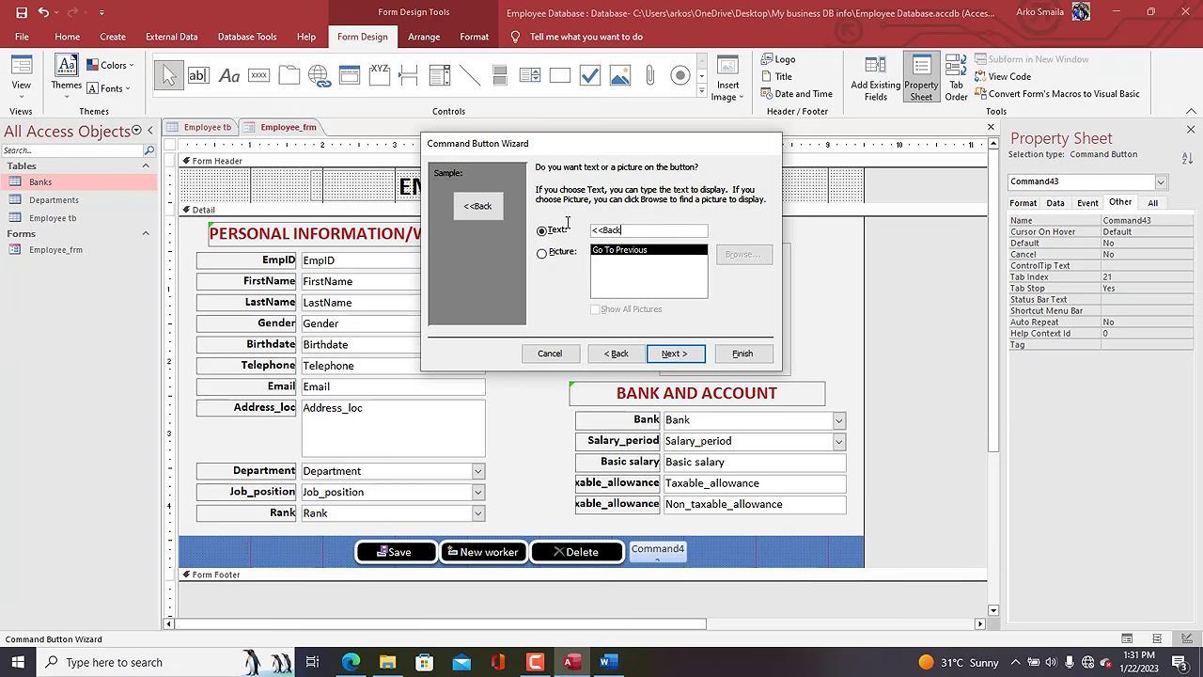
left_click(741, 353)
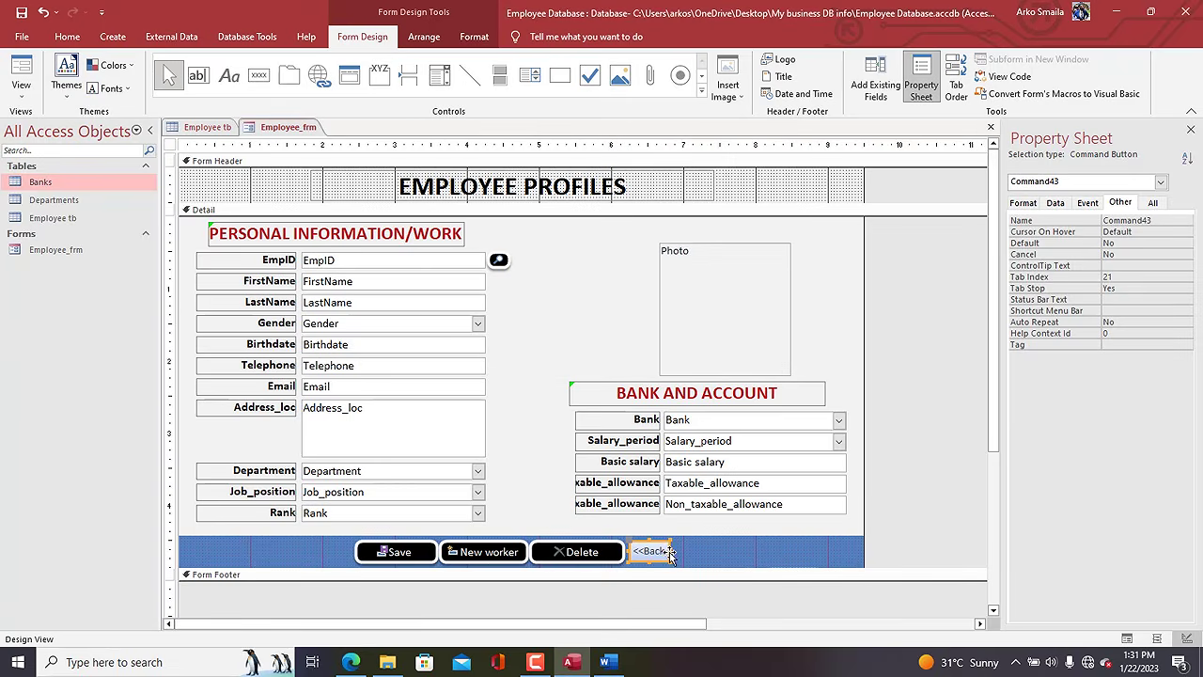
left_click_drag(671, 550, 710, 550)
left_click(711, 558)
Draw a Go To Next Record button after <<Back, caption it 'Next>>', and widen it.
left_click(692, 551)
left_click(730, 558)
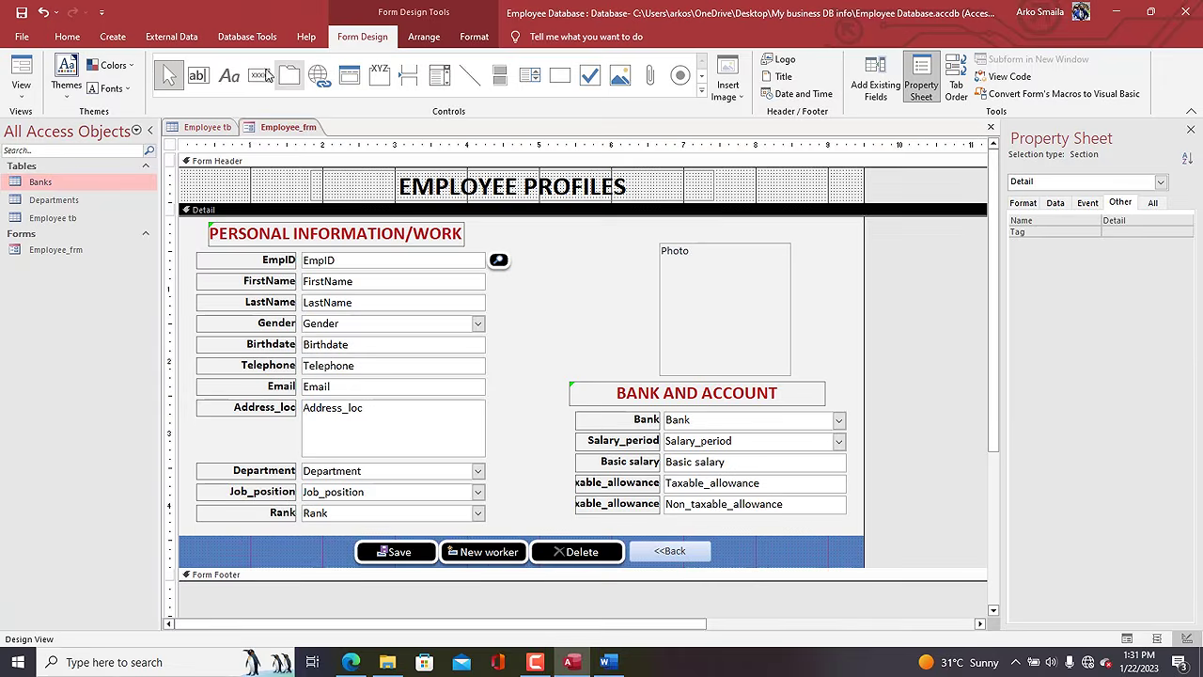
left_click(260, 76)
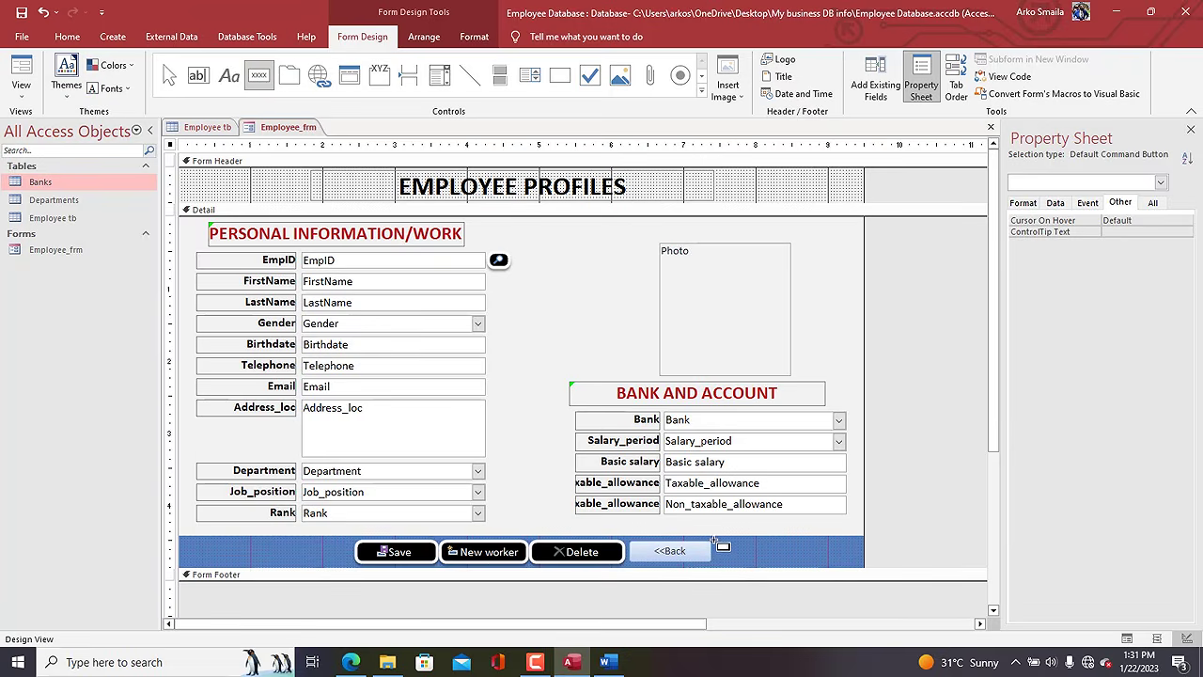
mouse_move(713, 541)
left_mouse_down()
mouse_move(735, 562)
mouse_move(791, 563)
left_mouse_up()
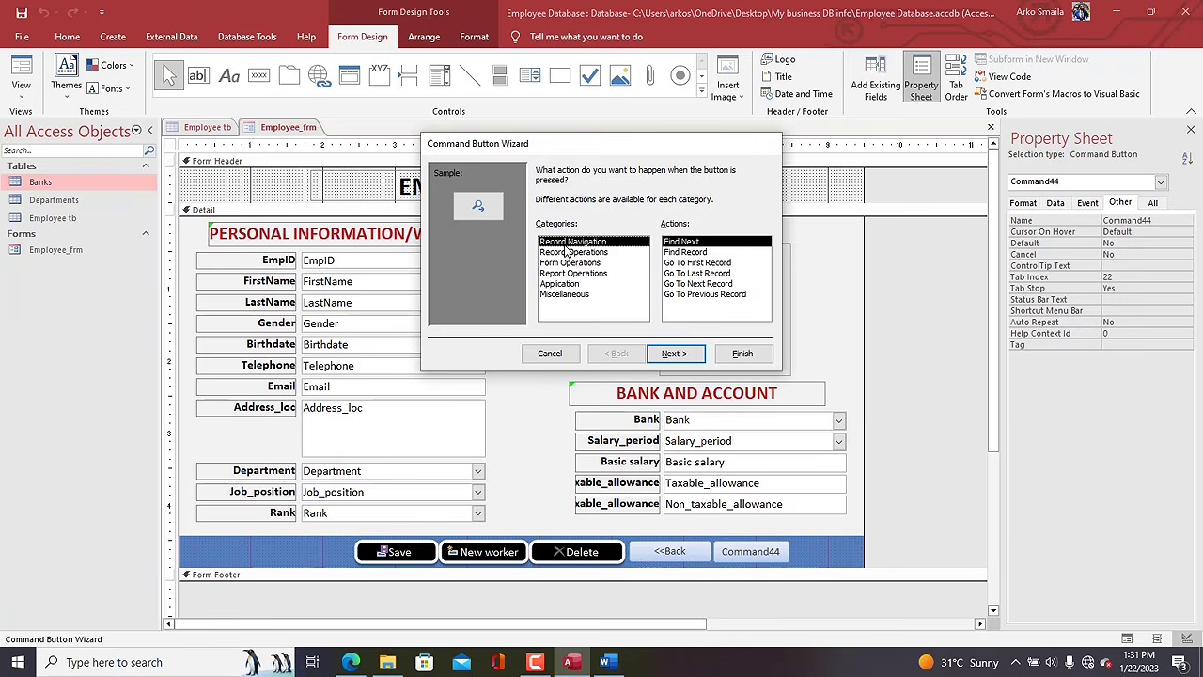
left_click(711, 284)
left_click(675, 354)
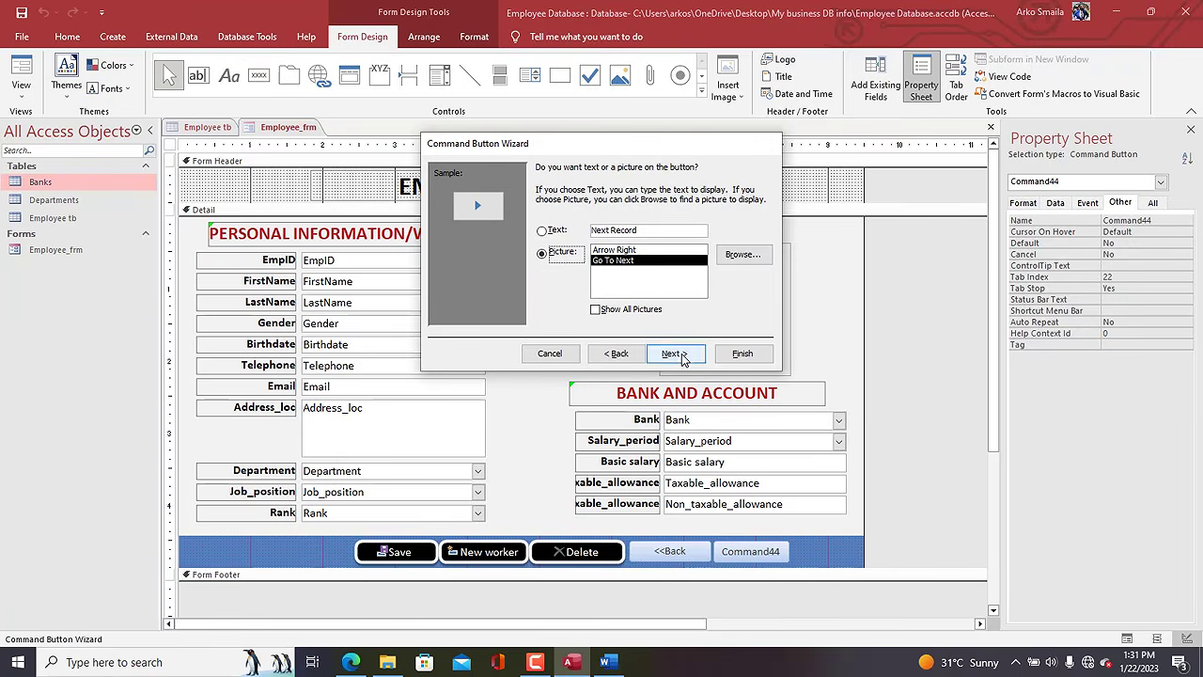
left_click(542, 230)
double_click(627, 229)
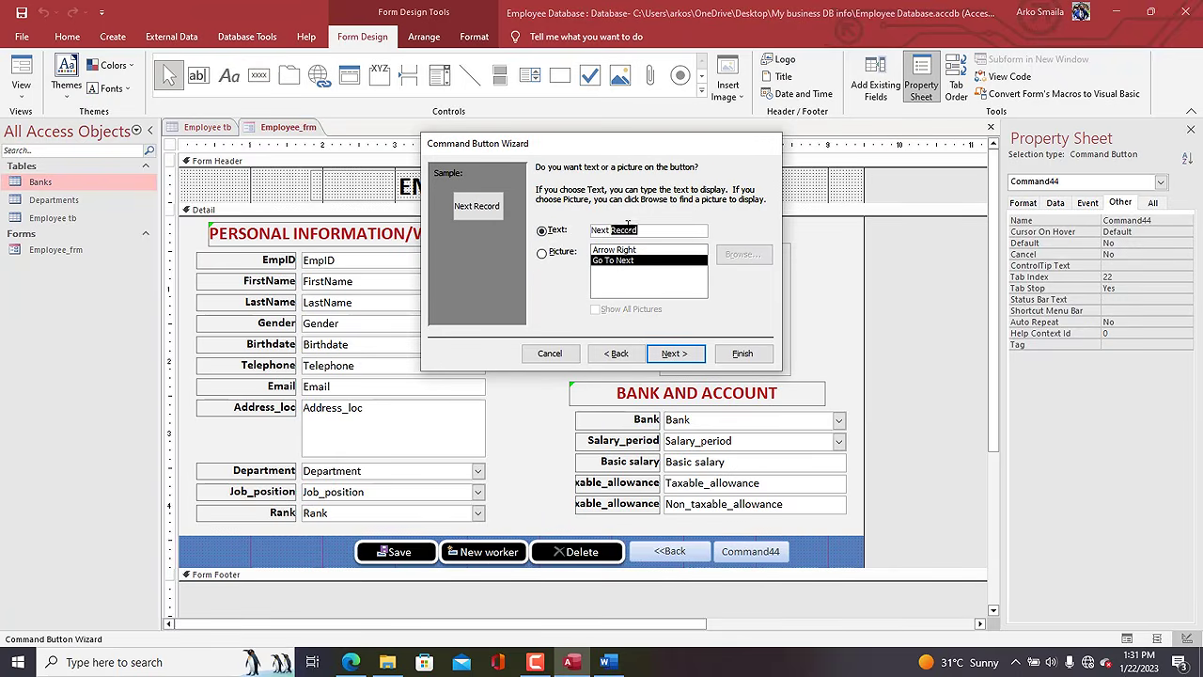
key("BackSpace")
type(">>")
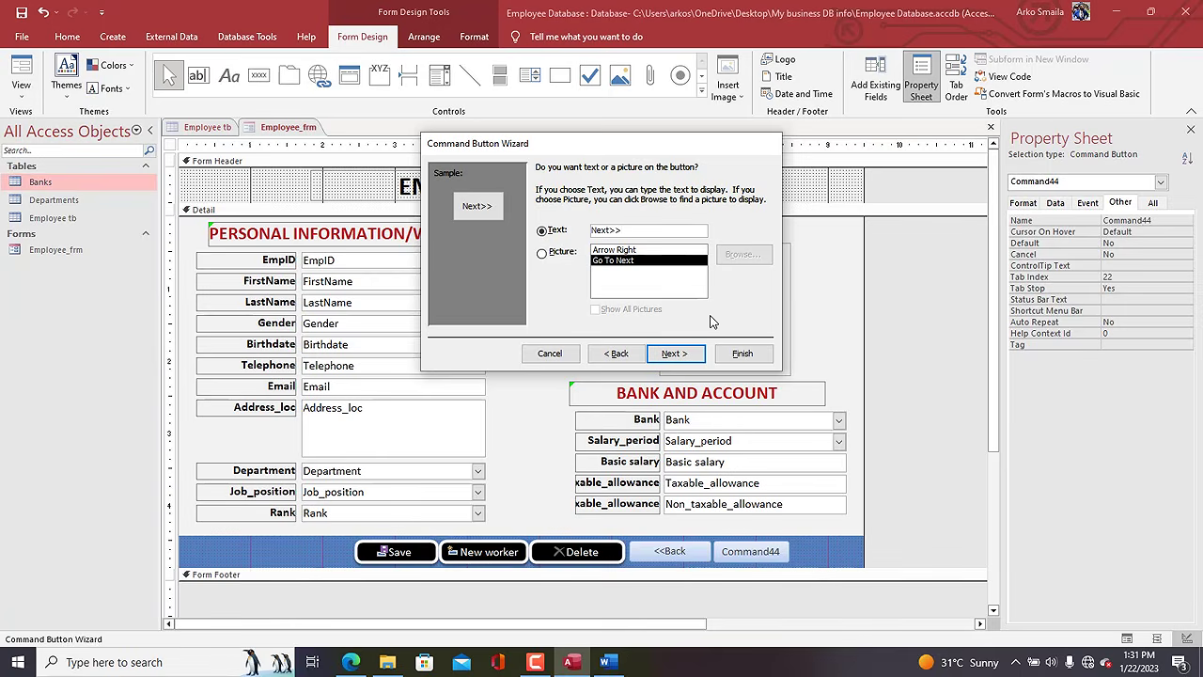
left_click(743, 353)
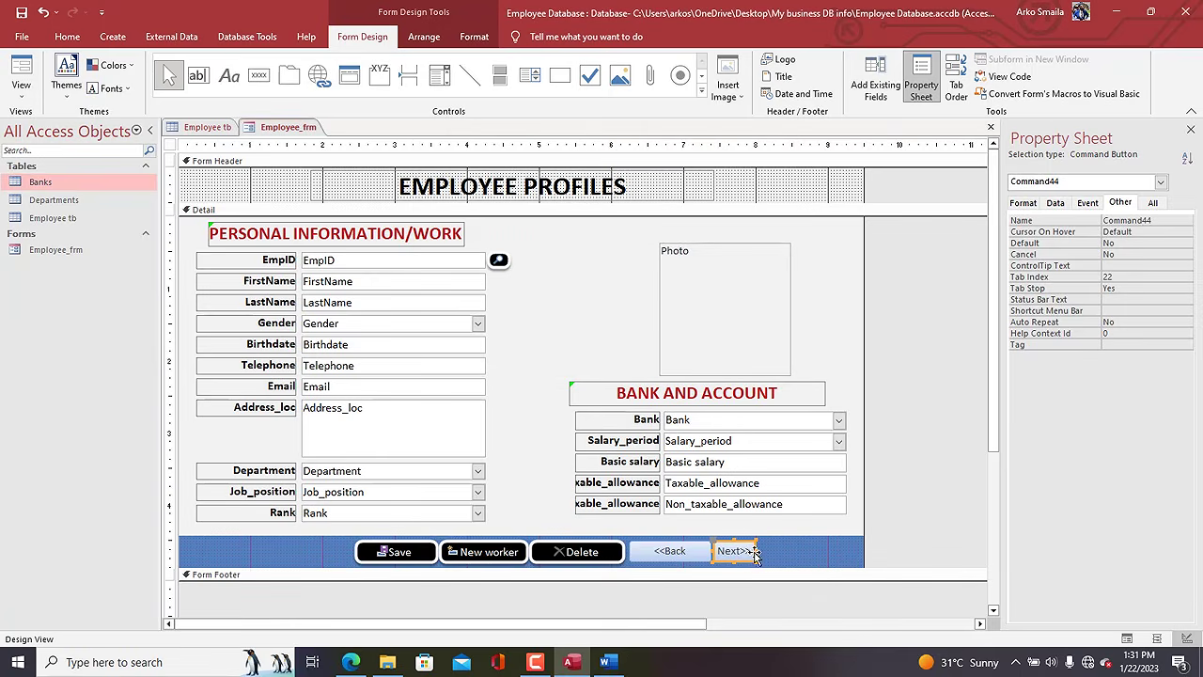
left_click_drag(755, 549, 783, 551)
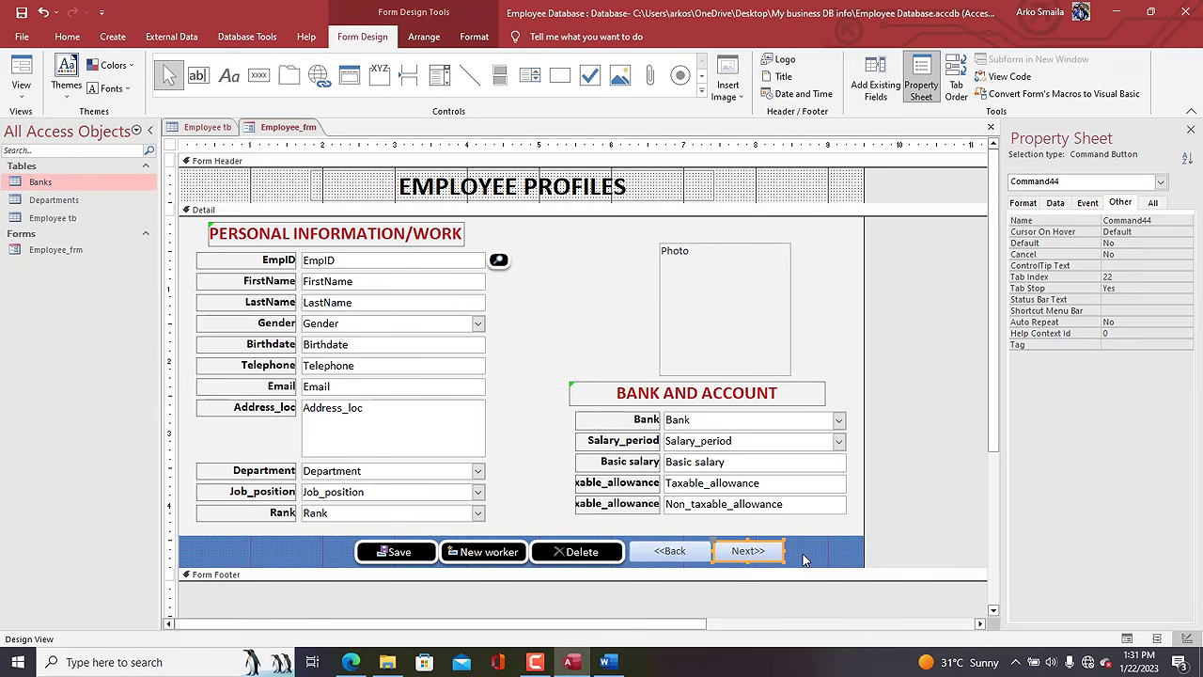
Copy the Delete button's black rounded style onto <<Back and Next>> with Format Painter.
left_click(803, 560)
left_click(556, 561)
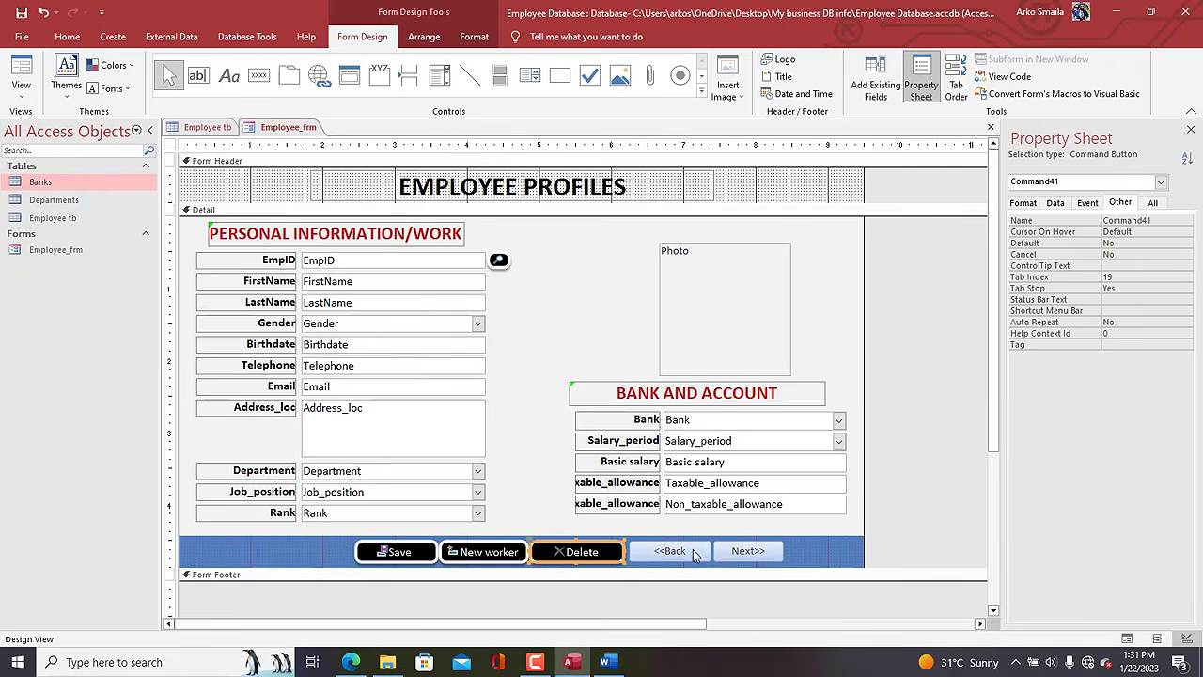
left_click(474, 37)
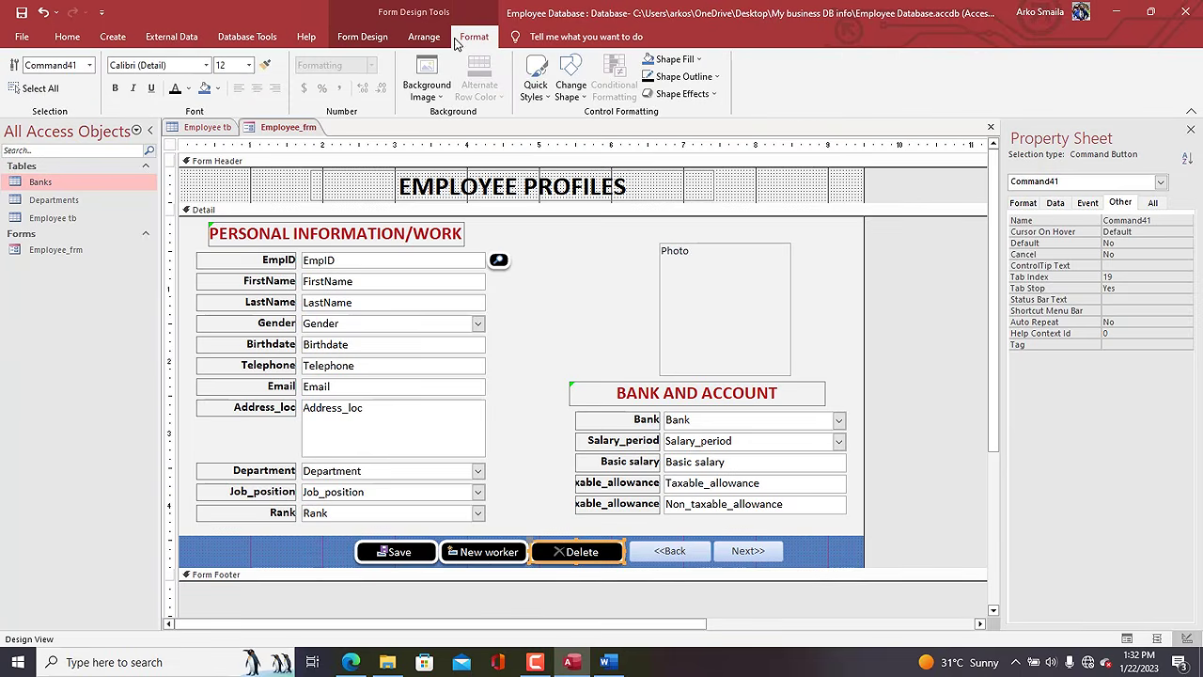
left_click(265, 65)
left_click(695, 551)
left_click(741, 553)
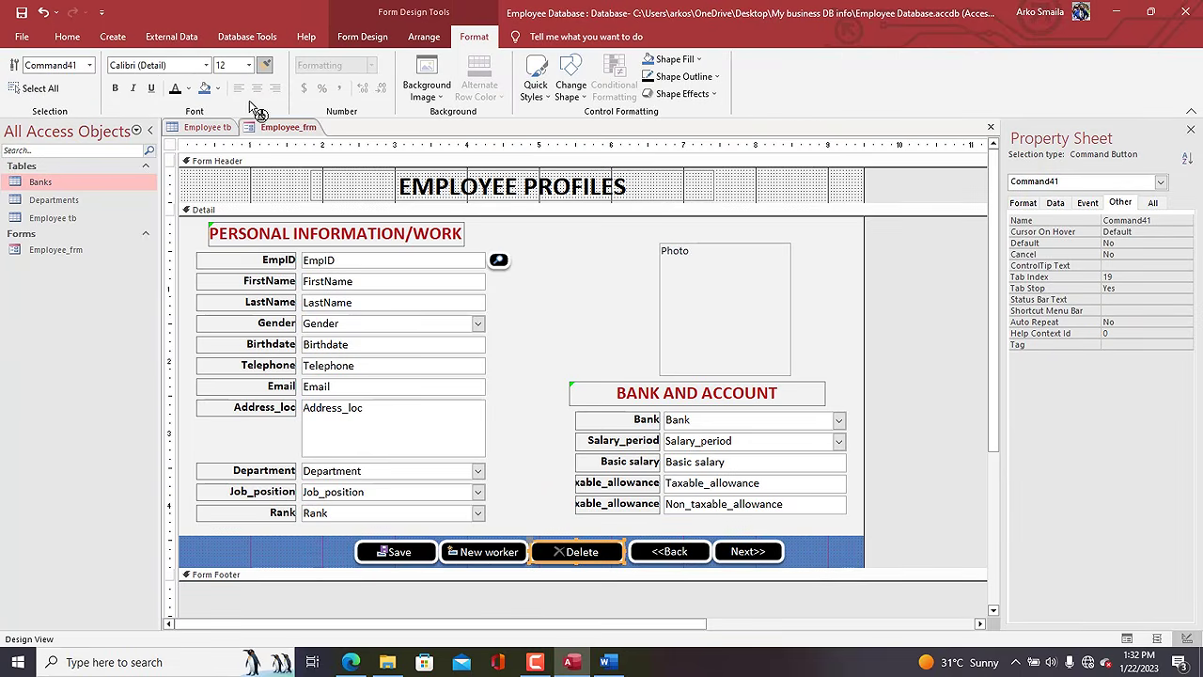
left_click(265, 64)
Shift all five footer buttons, Save through Next>>, two nudges to the left.
left_click(770, 551)
left_click_drag(810, 546, 373, 553)
key("Left")
key("Left")
key("Left")
key("Left")
key("Left")
key("Left")
key("Left")
key("Left")
key("Left")
key("Left")
key("Left")
key("Left")
key("Left")
key("Left")
key("Left")
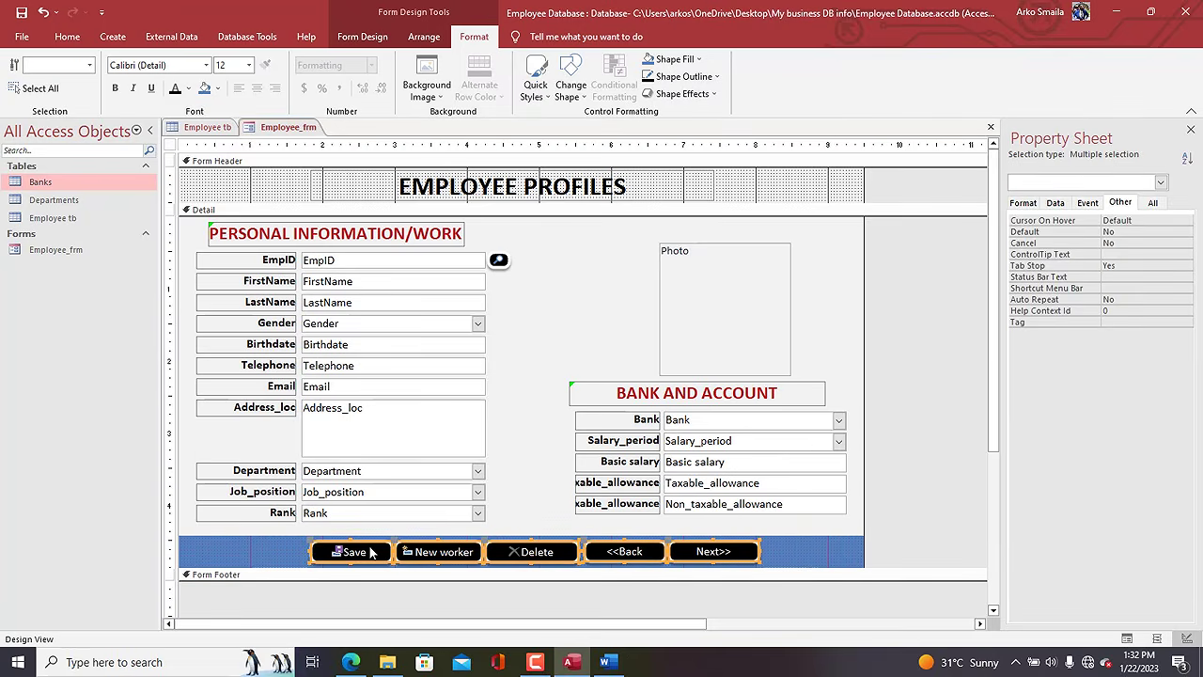
key("Left")
key("Left")
key("Left")
key("Left")
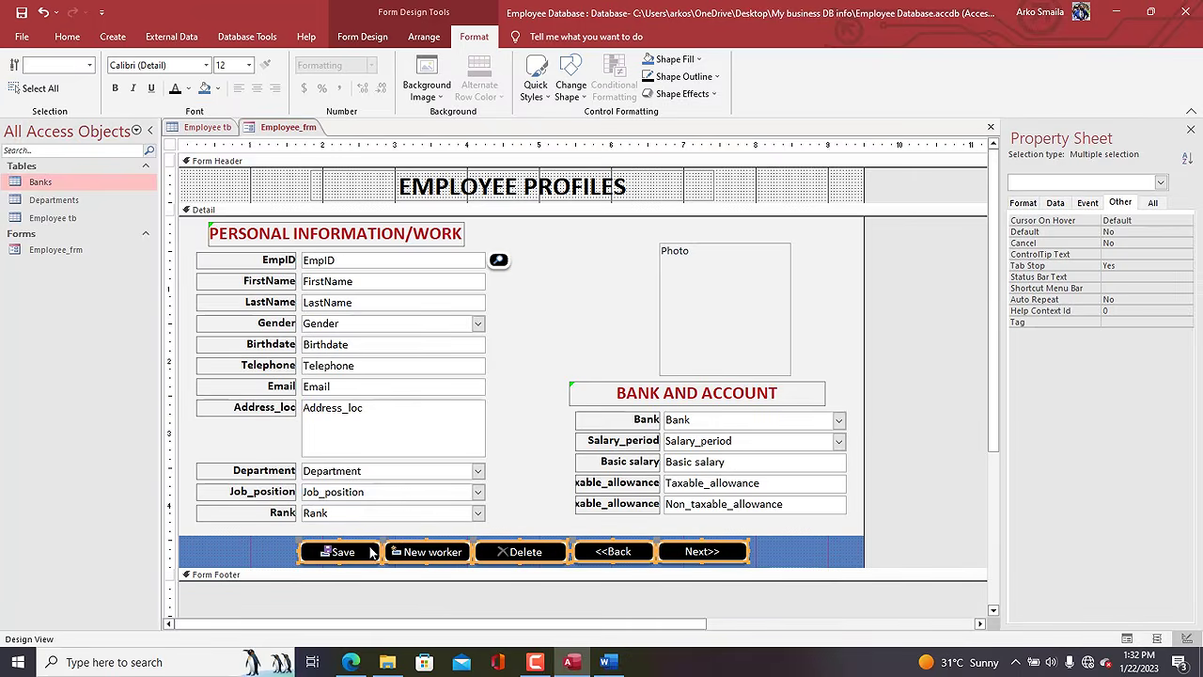
right_click(289, 130)
Open Employee_frm in Form View and test the Next>> and <<Back buttons across the records.
left_click(329, 194)
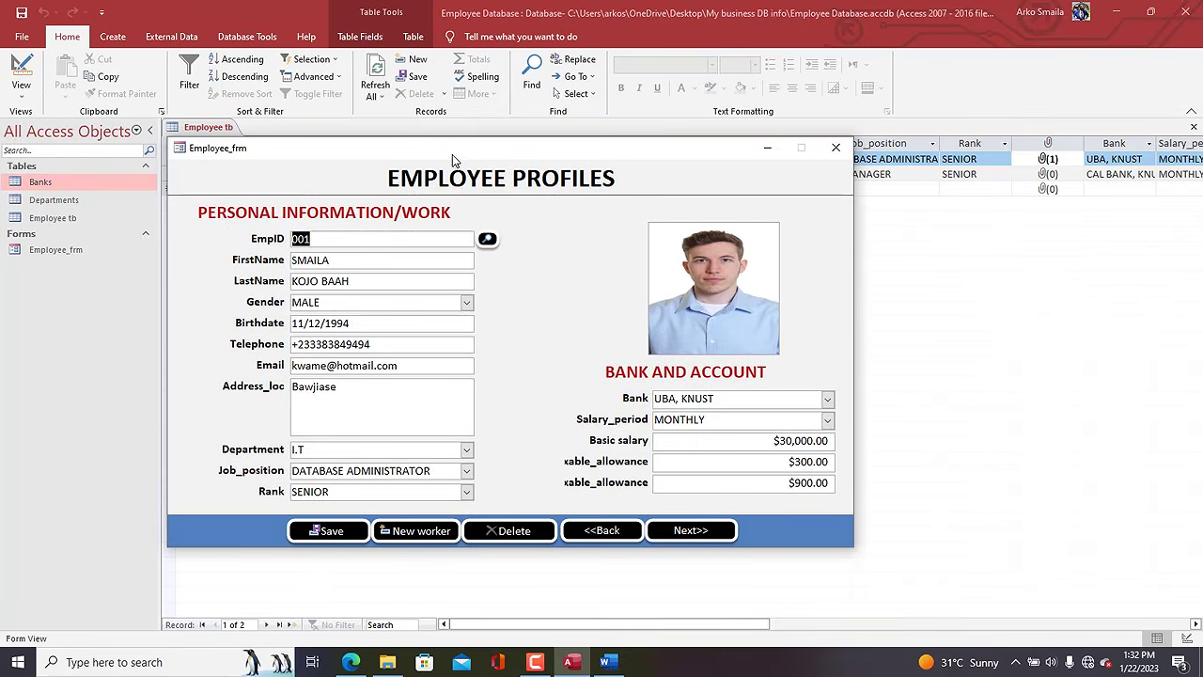
left_click_drag(523, 132, 556, 57)
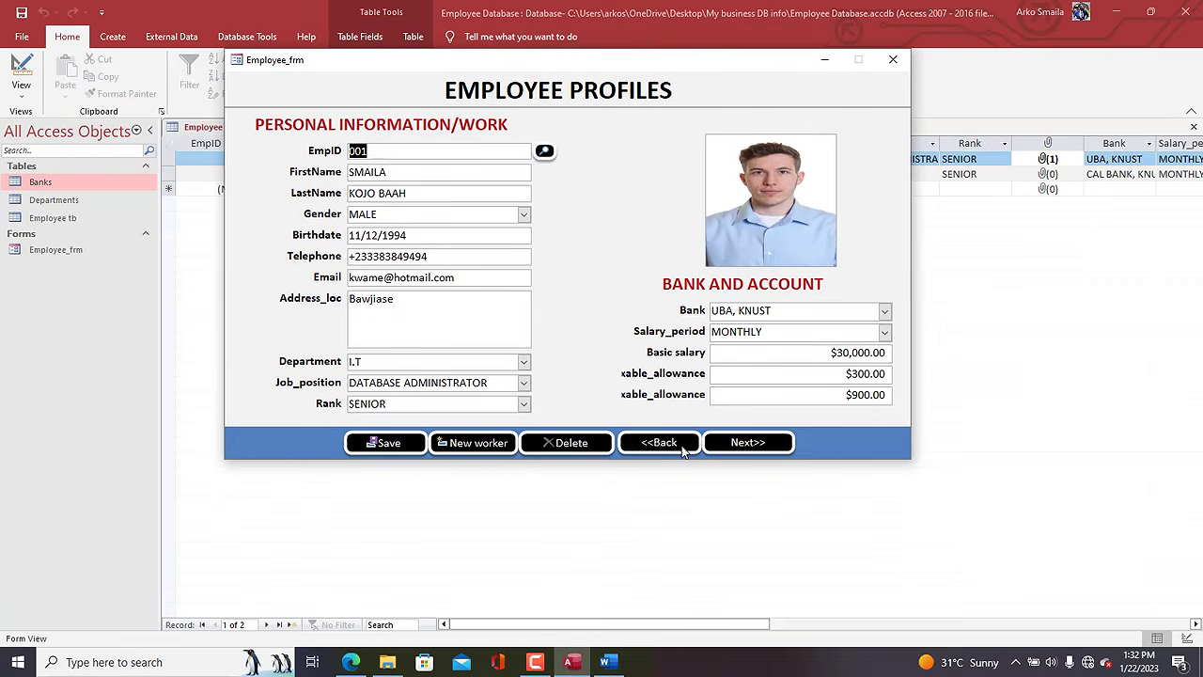
left_click(752, 440)
left_click(752, 442)
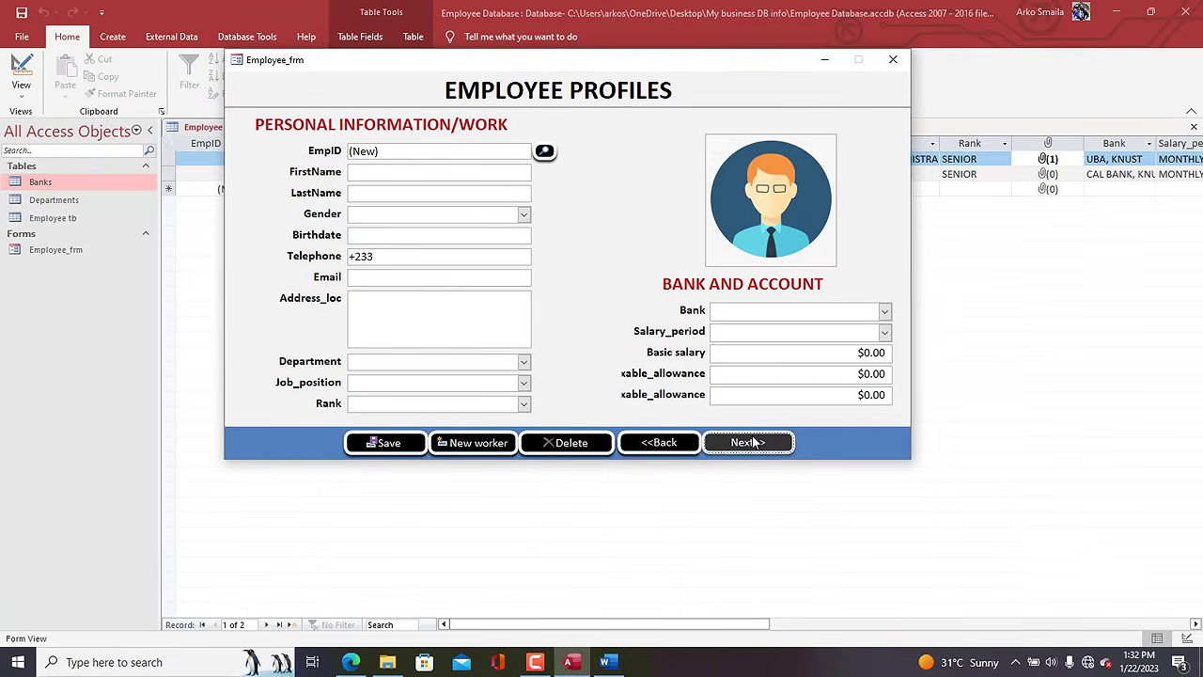
left_click(663, 444)
left_click(664, 447)
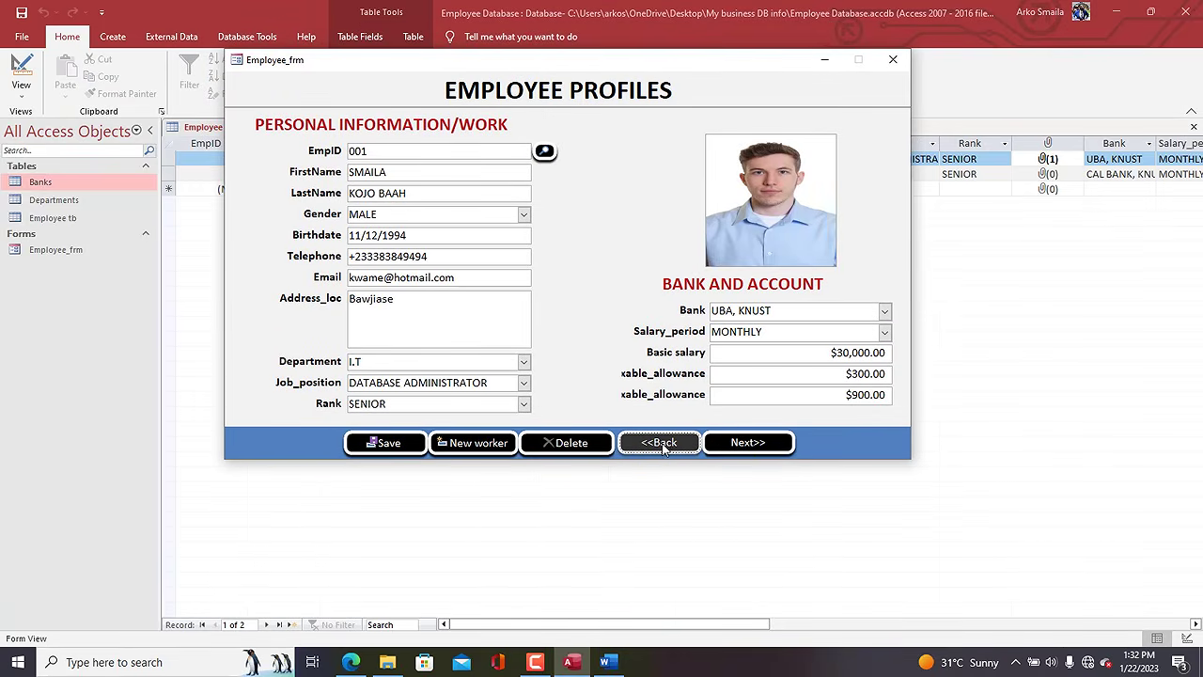
Search for employee ID 002 with the Find dialog, then close the search box.
left_click(544, 151)
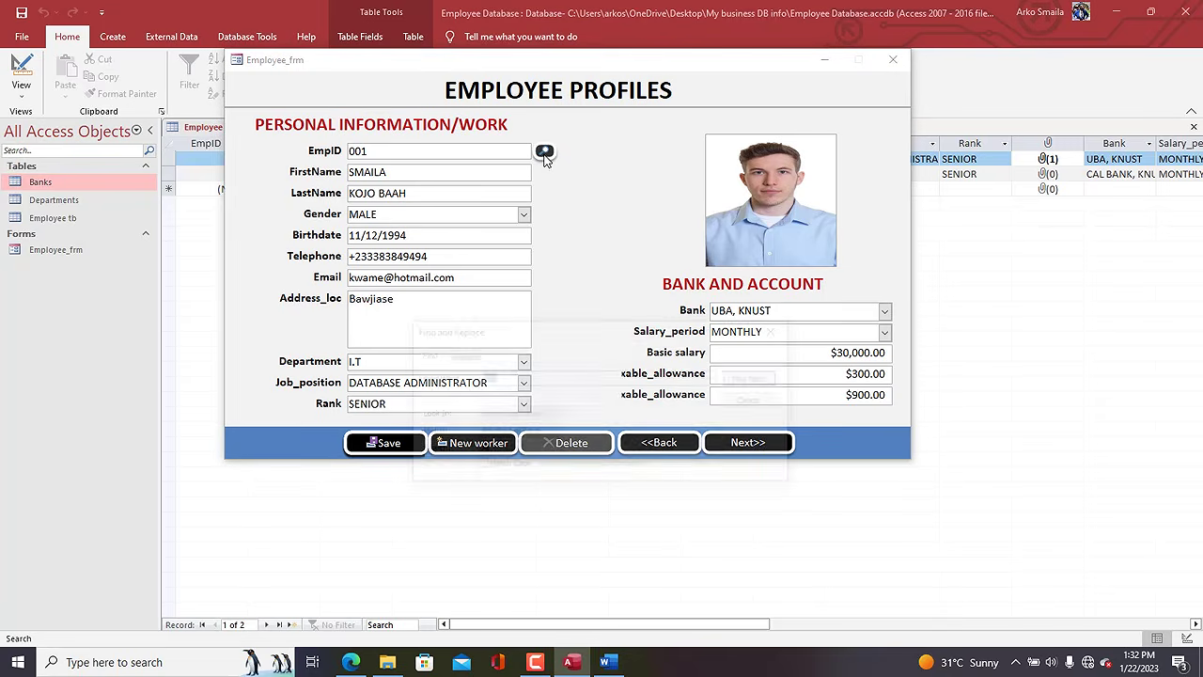
type("002")
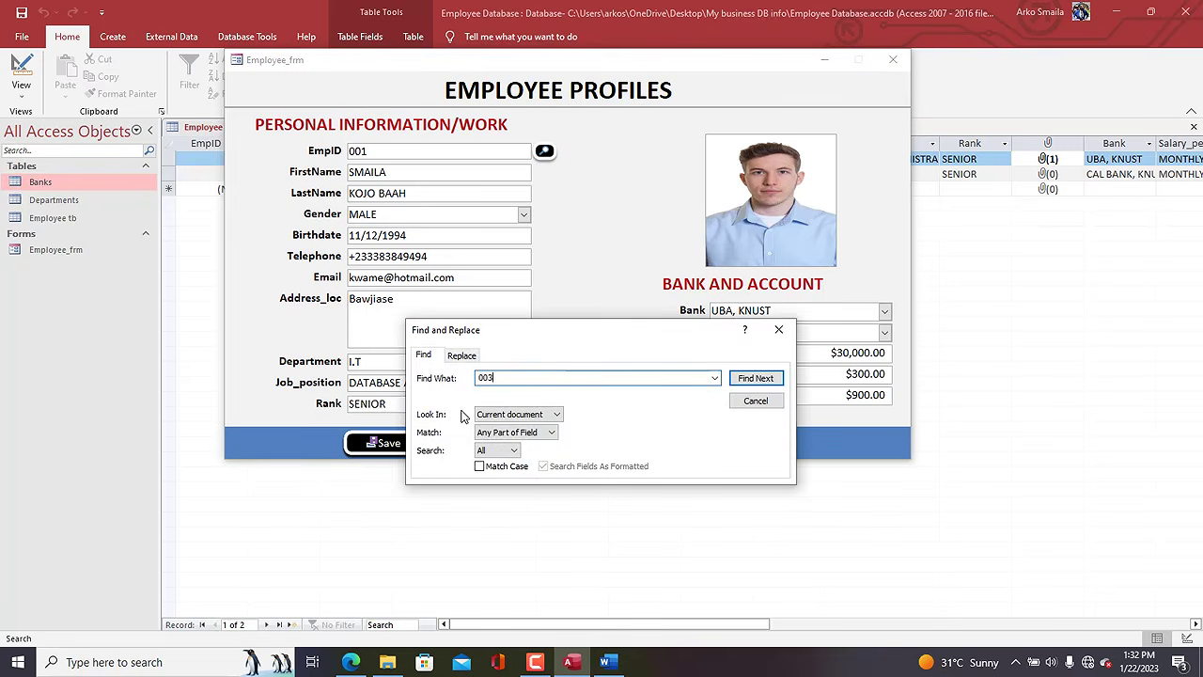
key("Return")
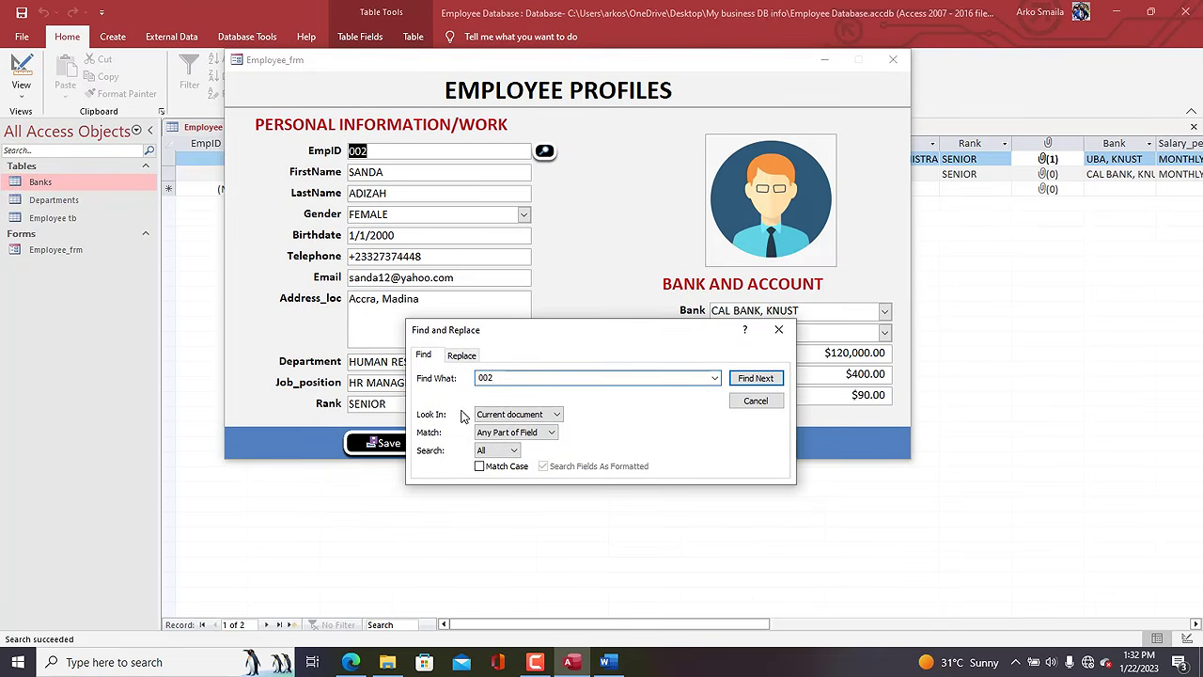
left_click(778, 328)
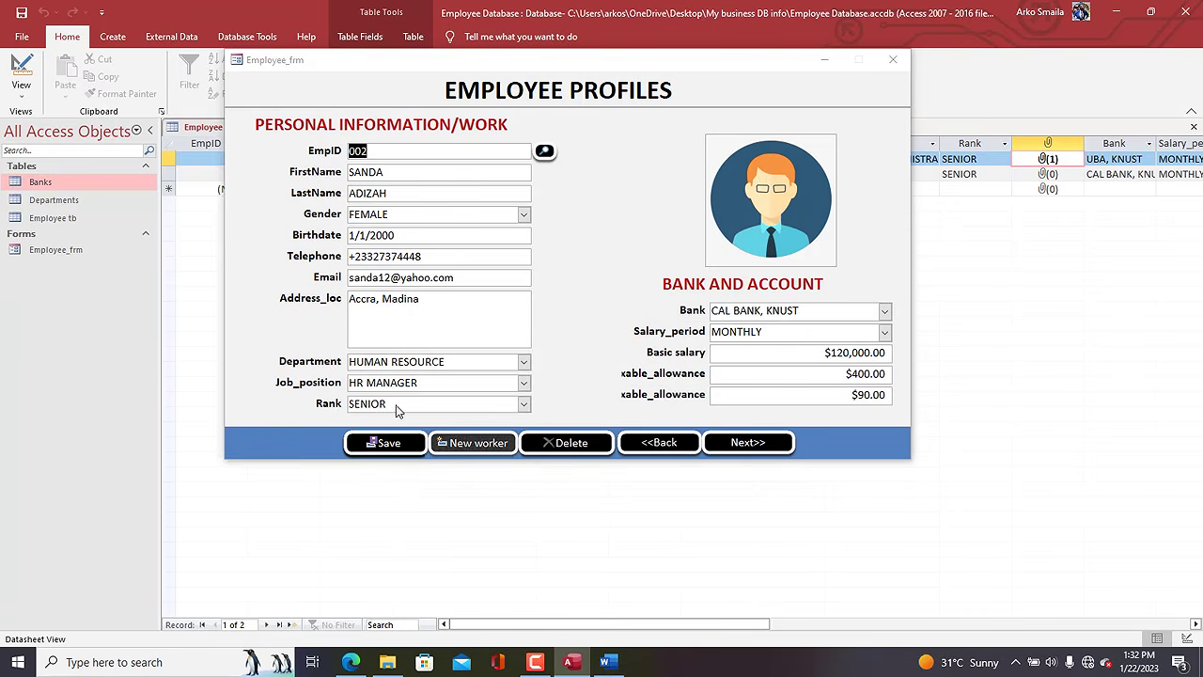
Start a blank new employee record and enter the employee's first and last name in capitals.
left_click(476, 443)
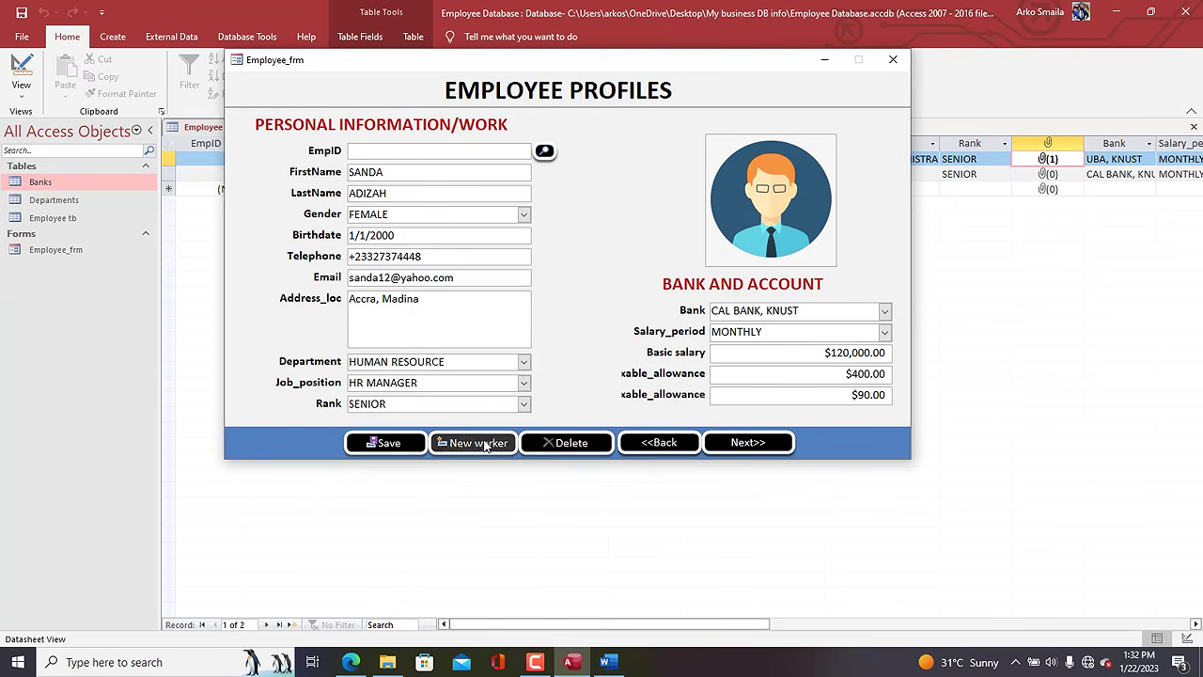
left_click(383, 173)
key("Caps_Lock")
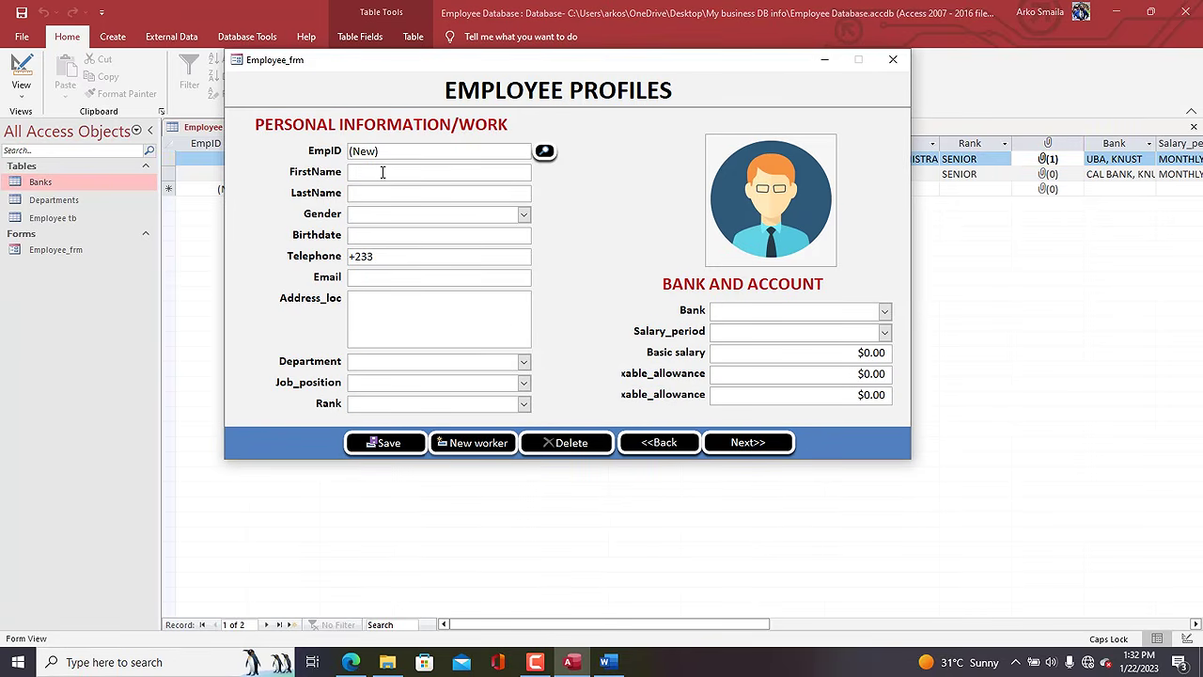
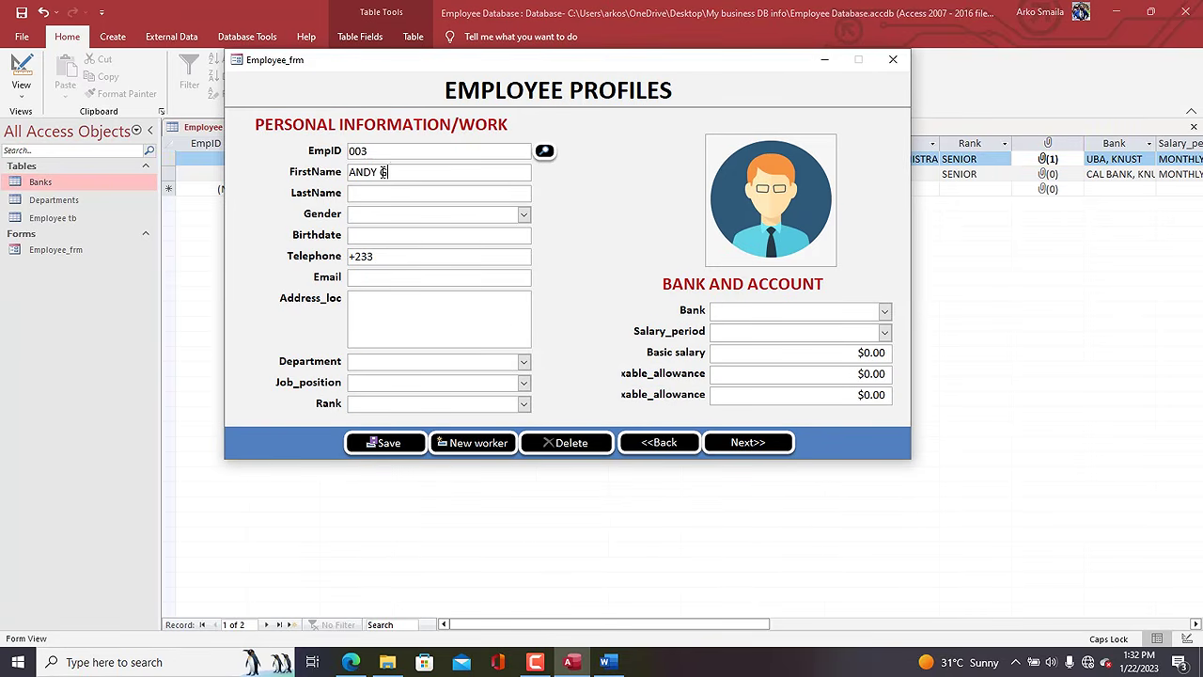
key("Tab")
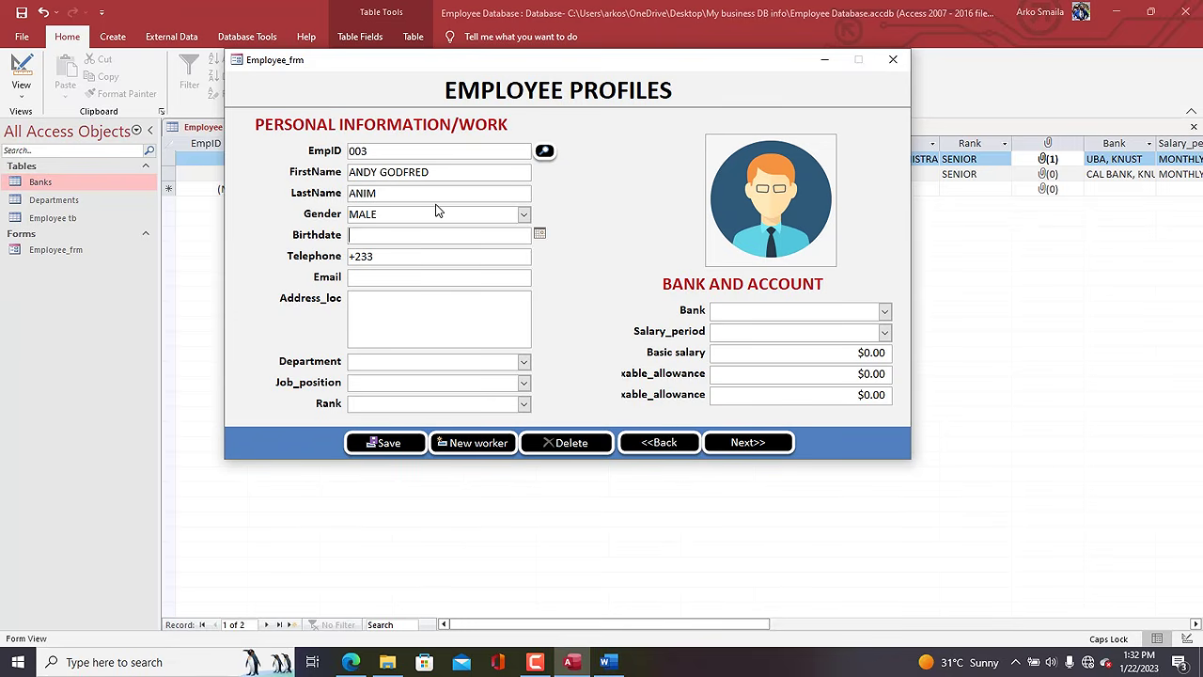
key("Tab")
left_click(424, 258)
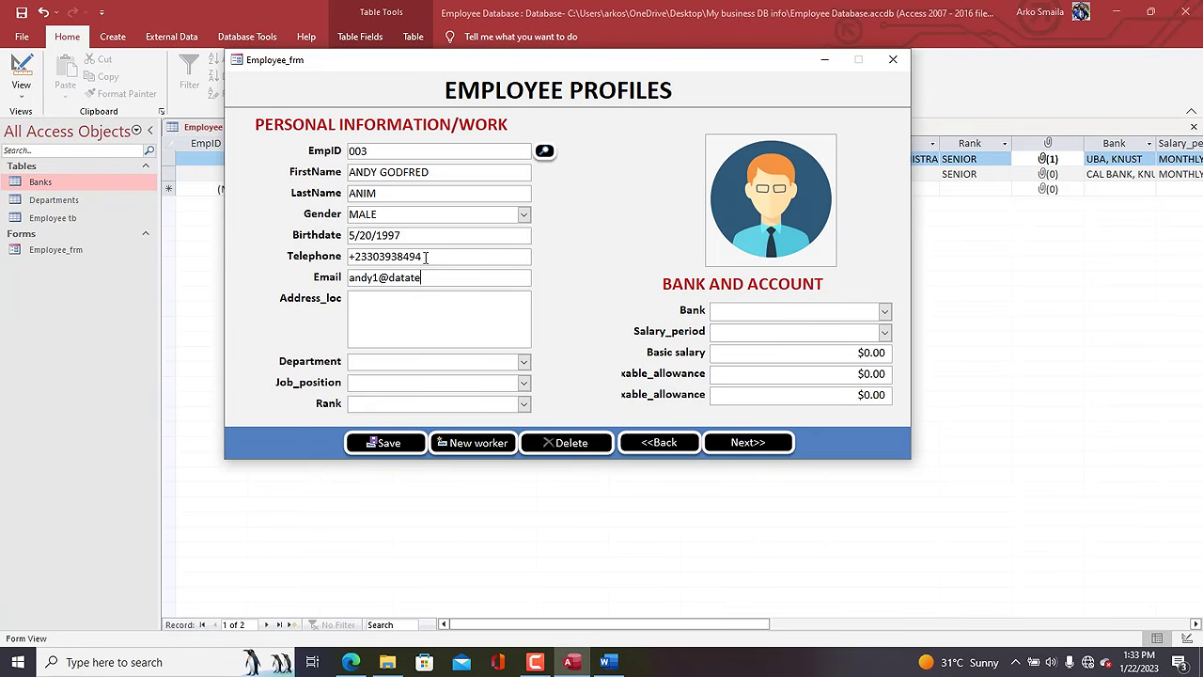
key("Tab")
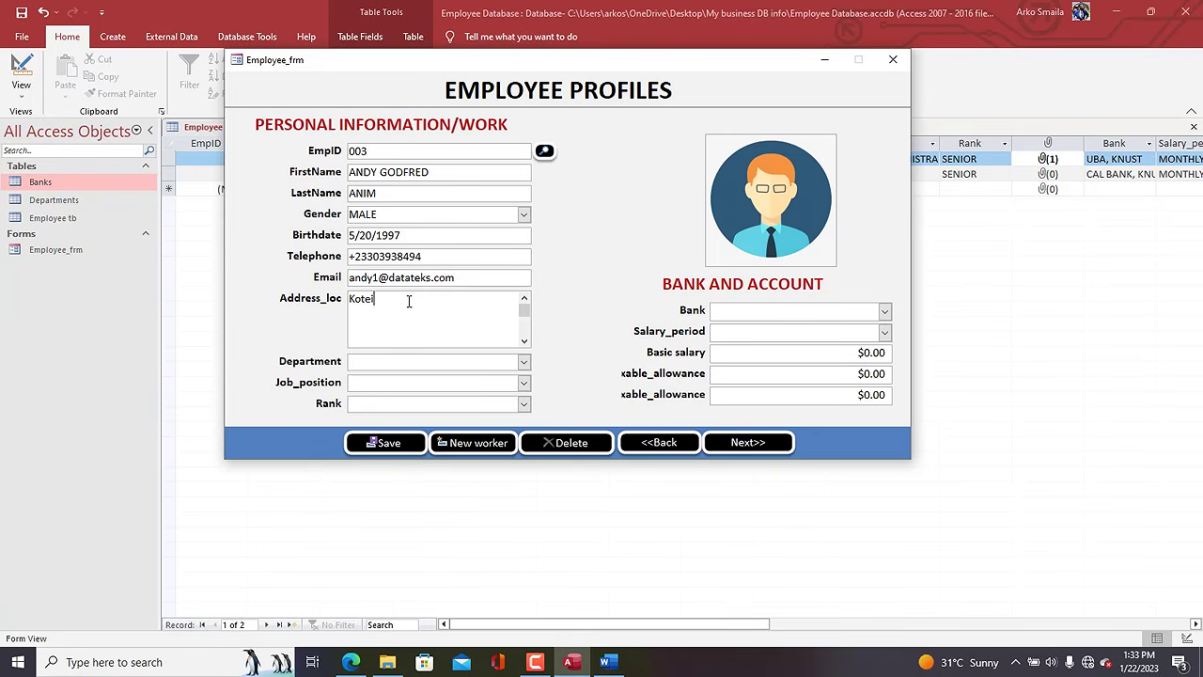
Choose department MARKETING, job MANAGER, rank MIDDLE, bank CAL BANK, TAFO and MONTHLY pay period.
left_click(524, 362)
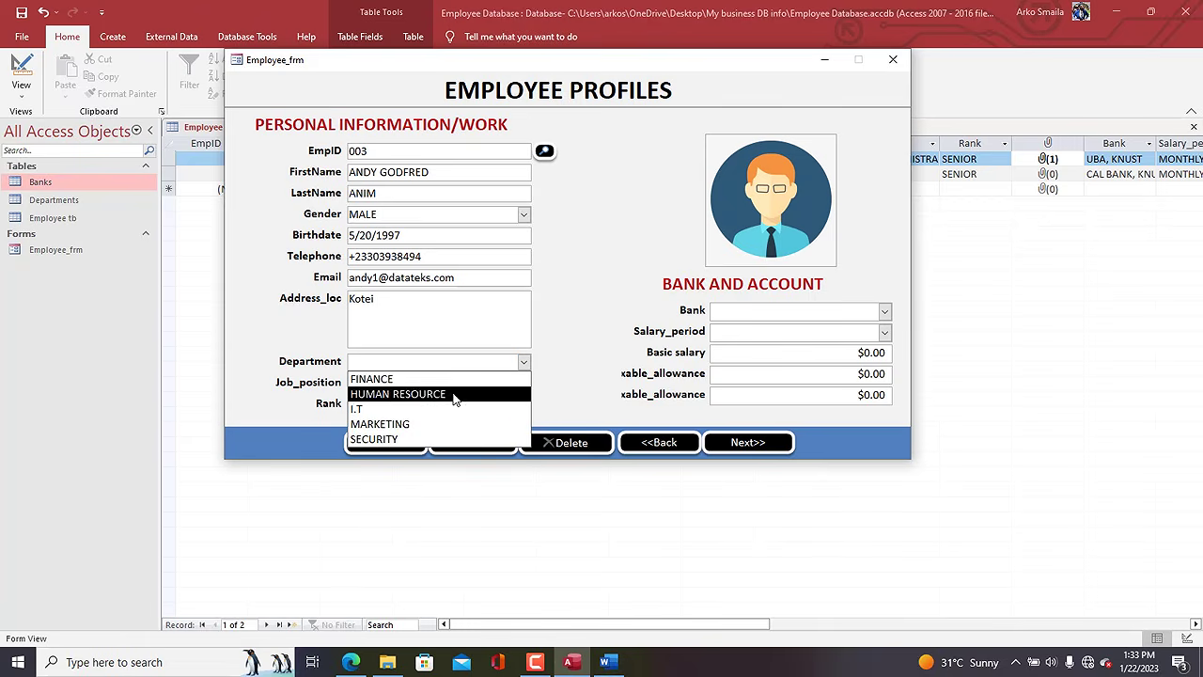
left_click(437, 424)
left_click(524, 383)
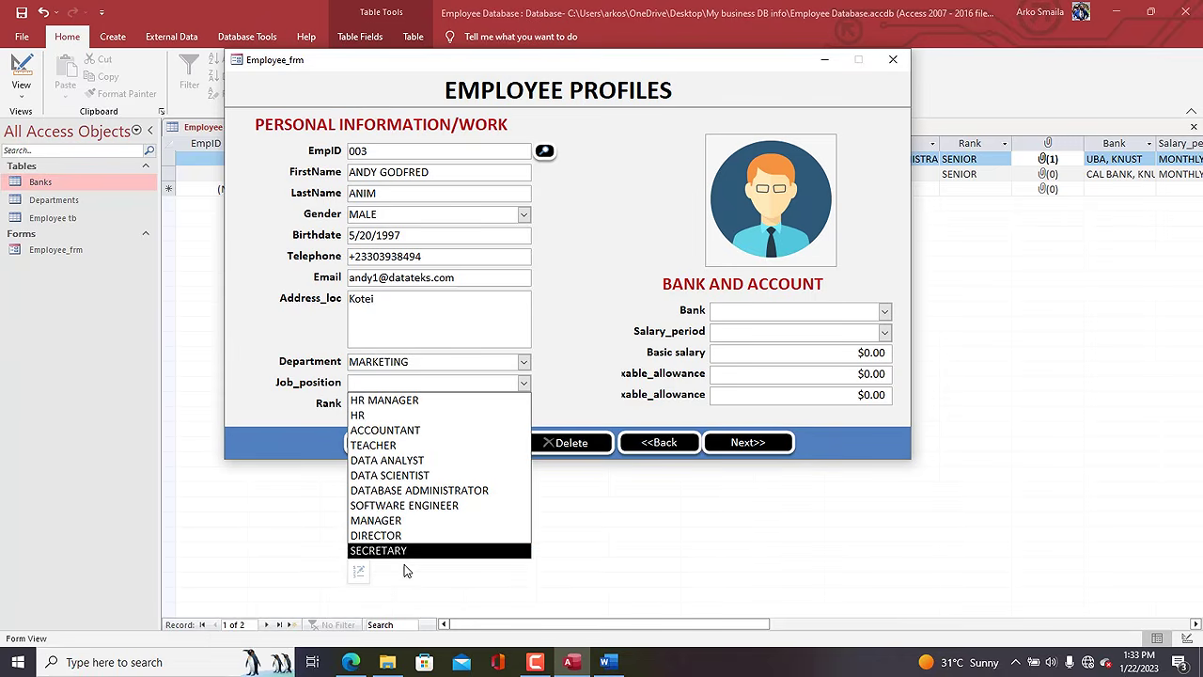
left_click(596, 207)
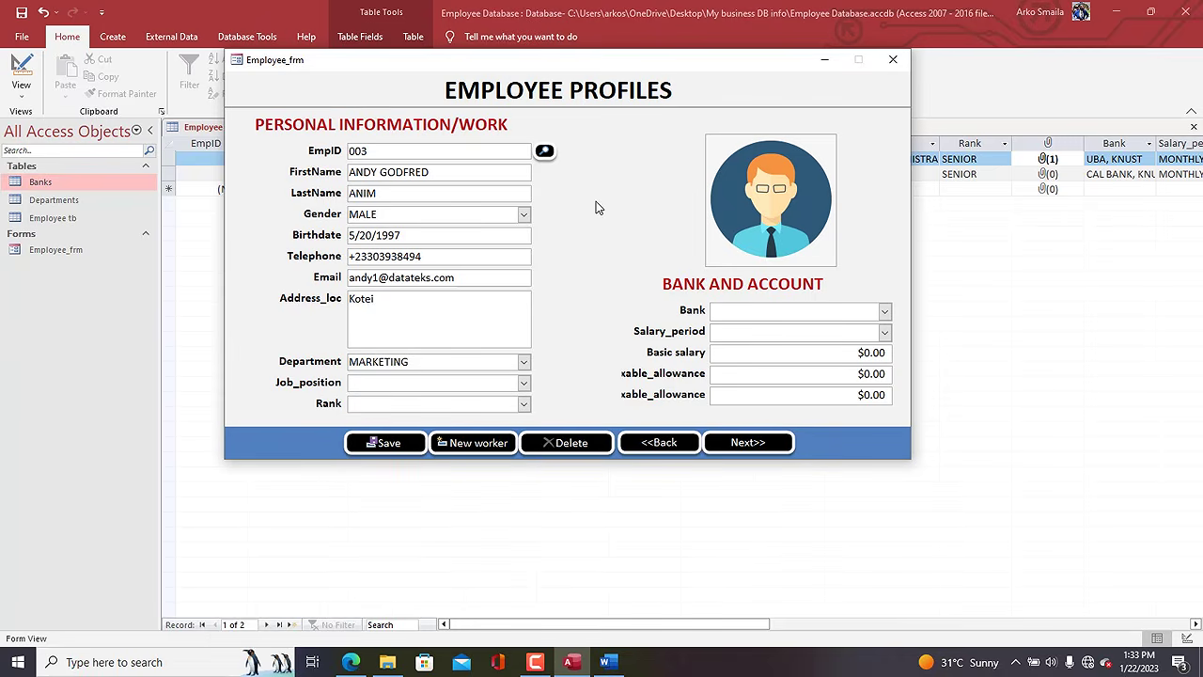
left_click(523, 386)
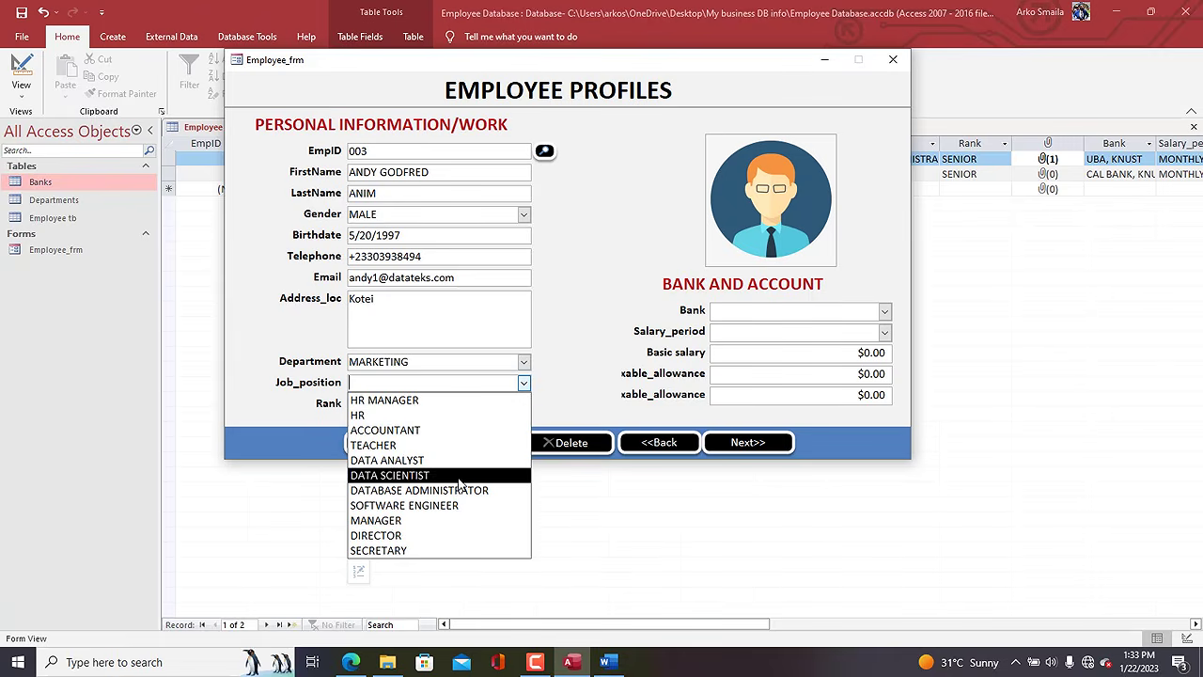
left_click(442, 520)
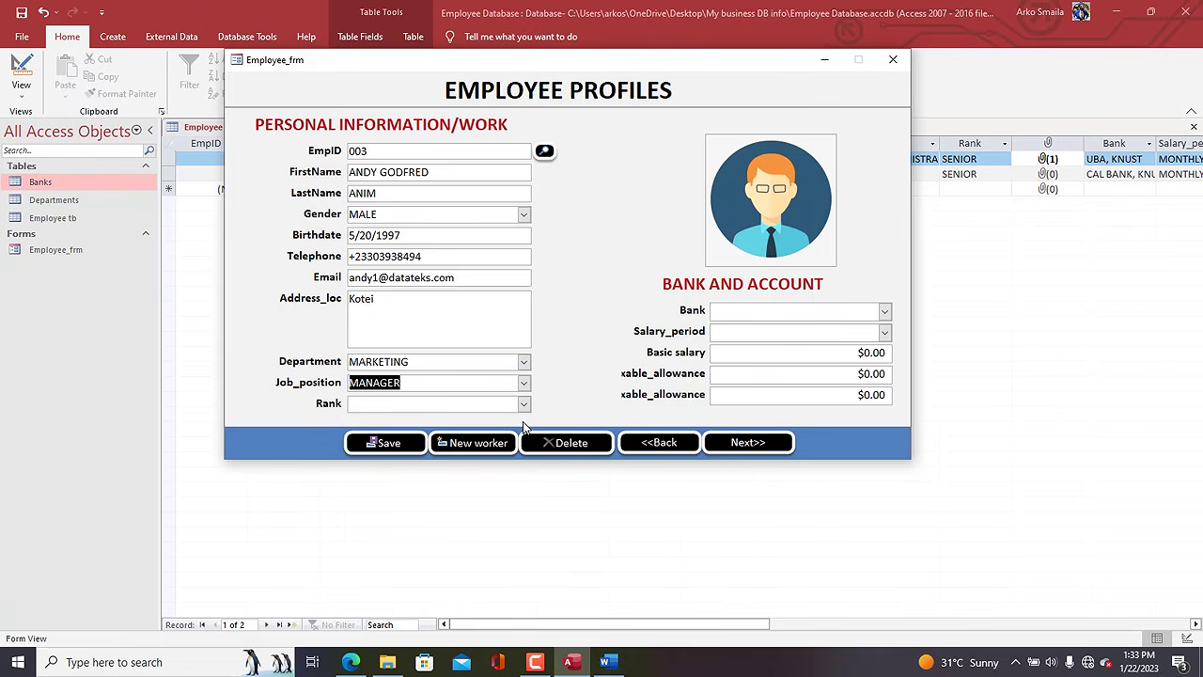
left_click(524, 404)
left_click(448, 463)
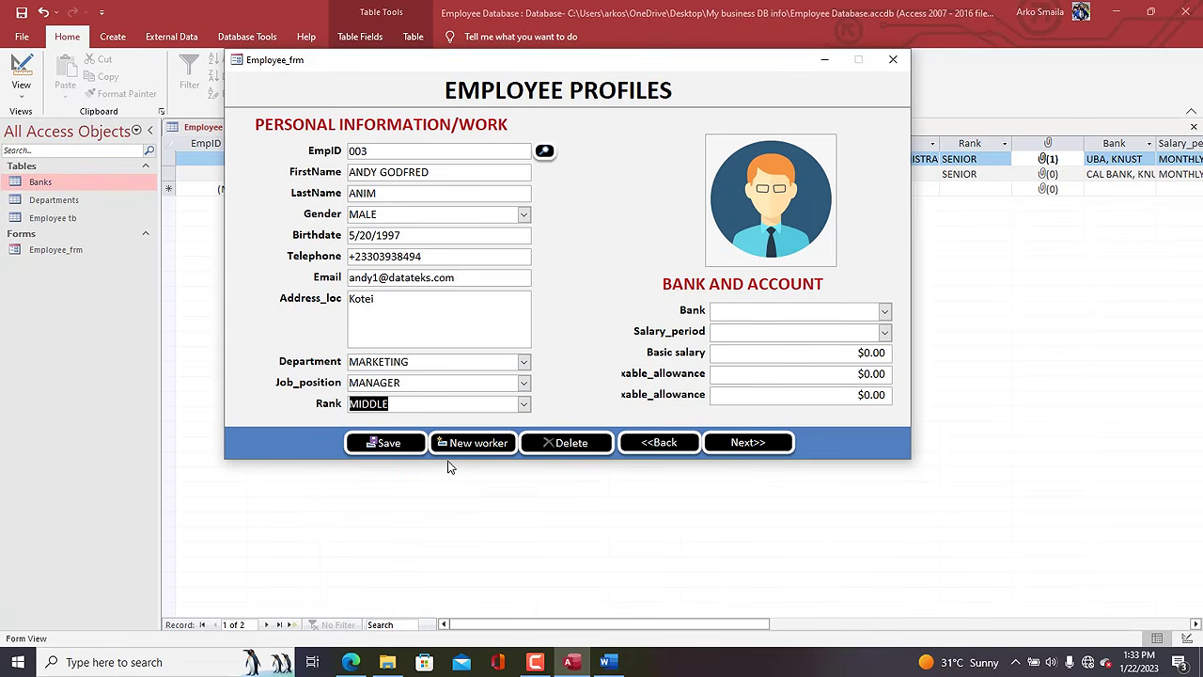
left_click(885, 309)
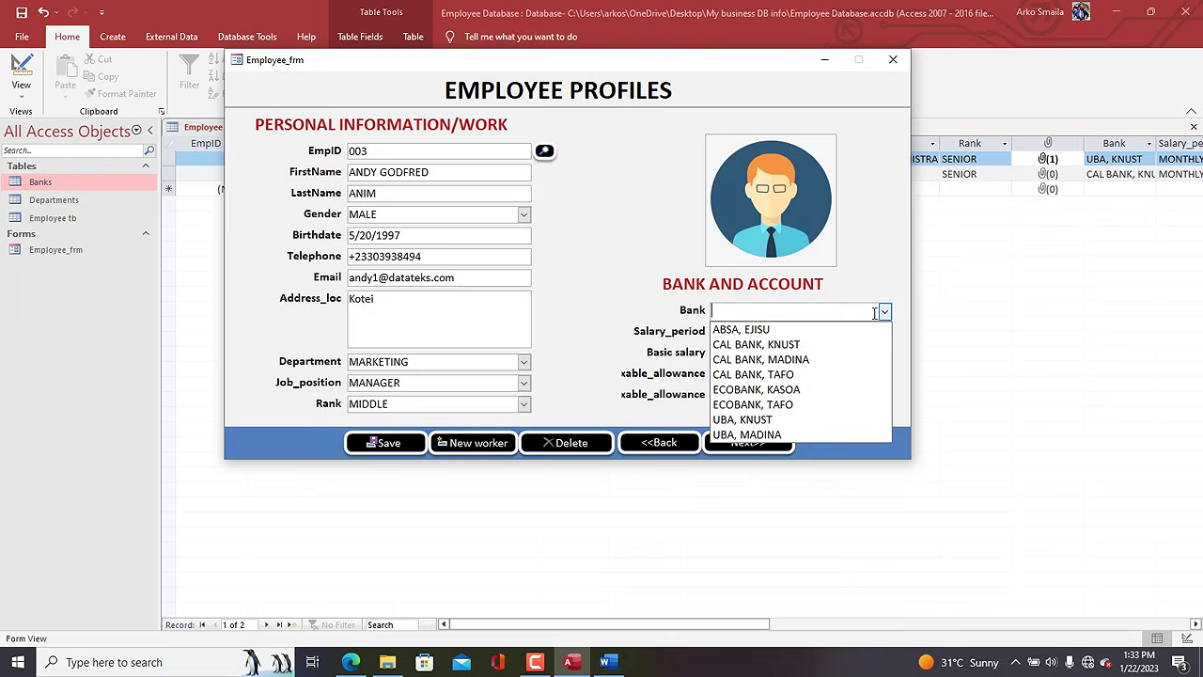
left_click(793, 373)
left_click(884, 332)
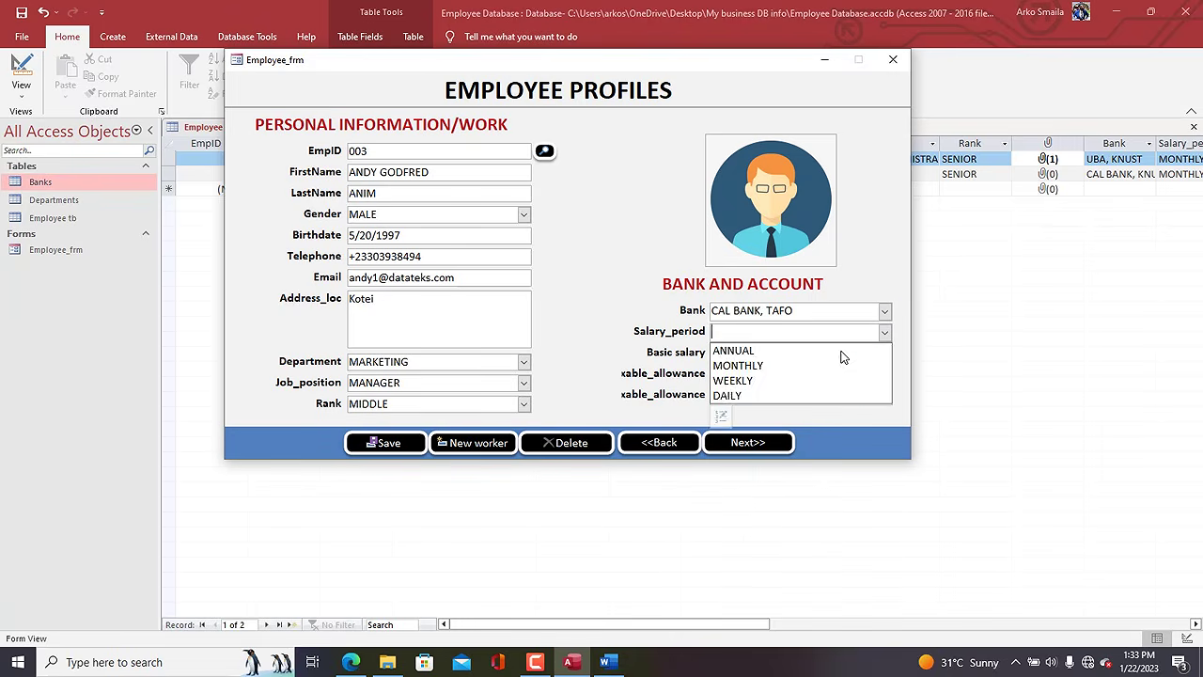
left_click(832, 362)
Enter a $900 basic salary with $90 and $120 allowances, then save the record.
key("Tab")
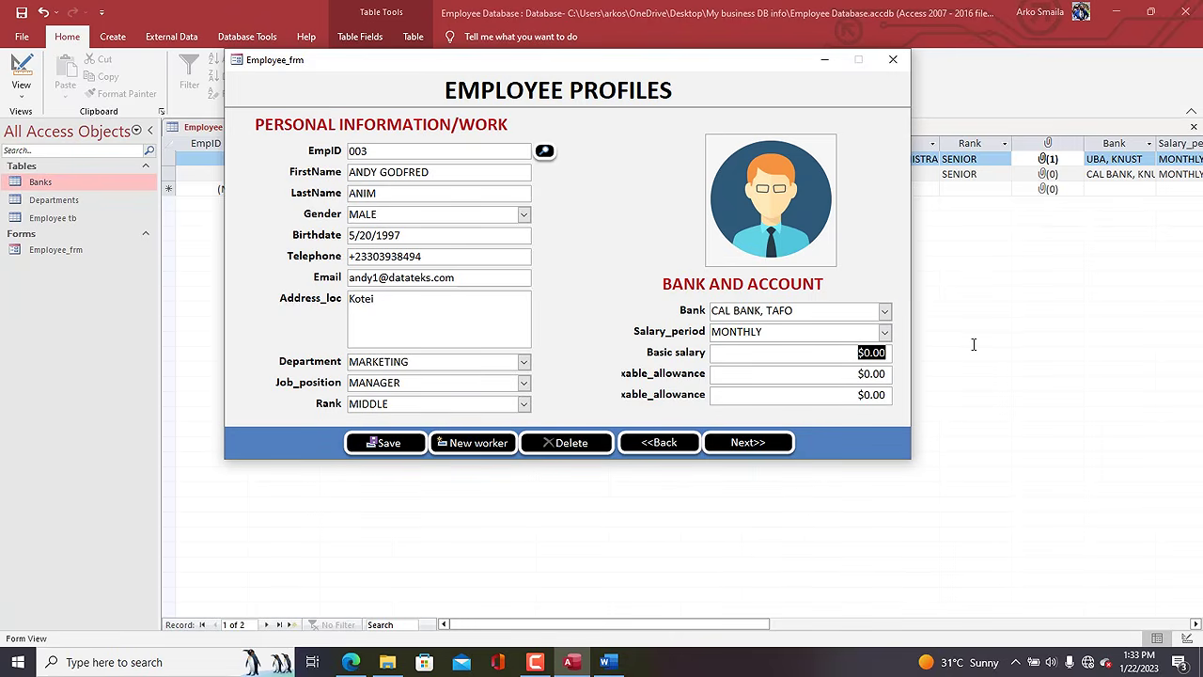
type("900")
key("Tab")
type("90")
key("Tab")
type("1")
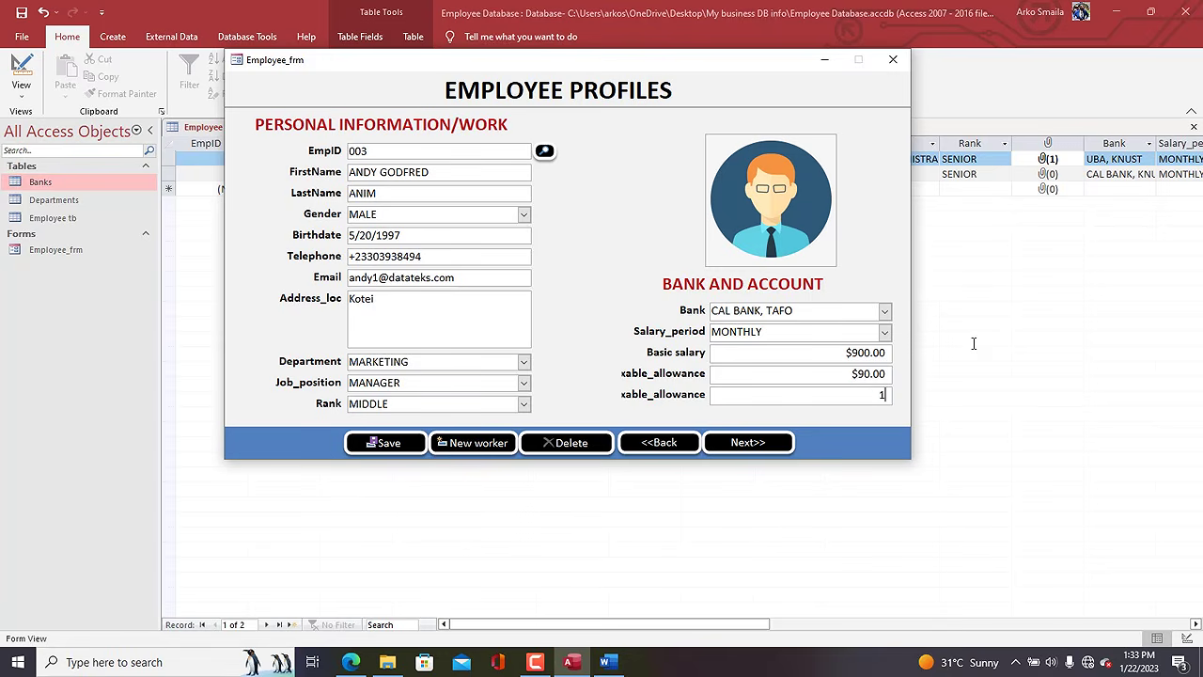
key("Tab")
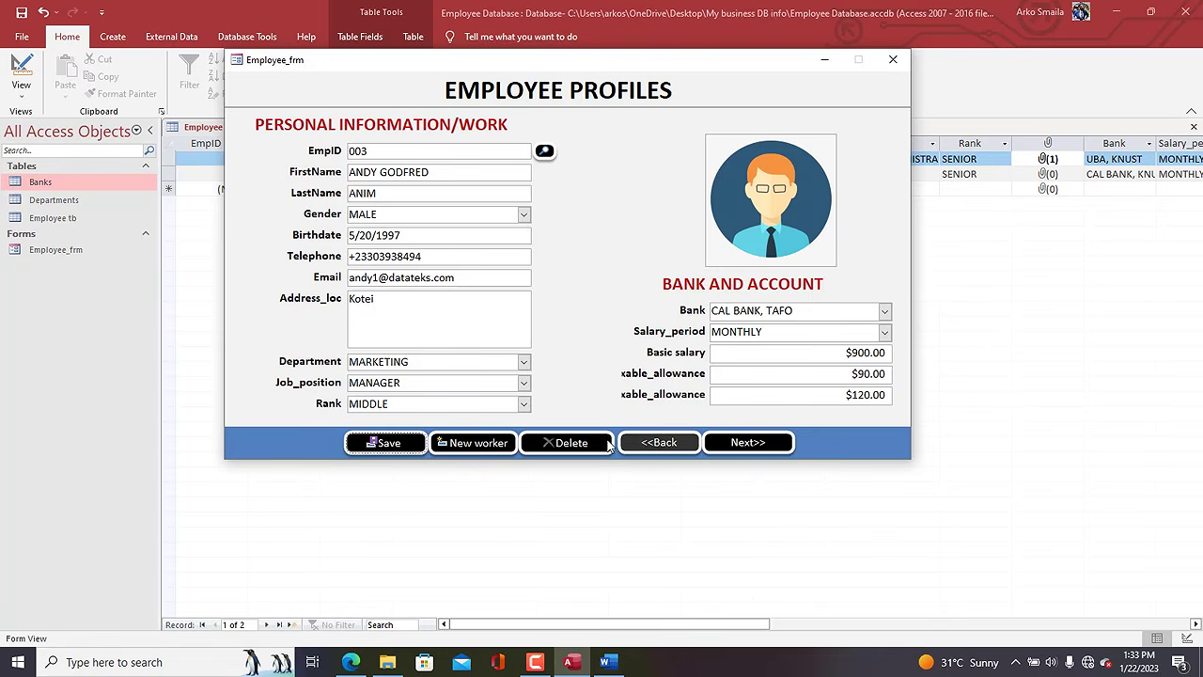
left_click(386, 442)
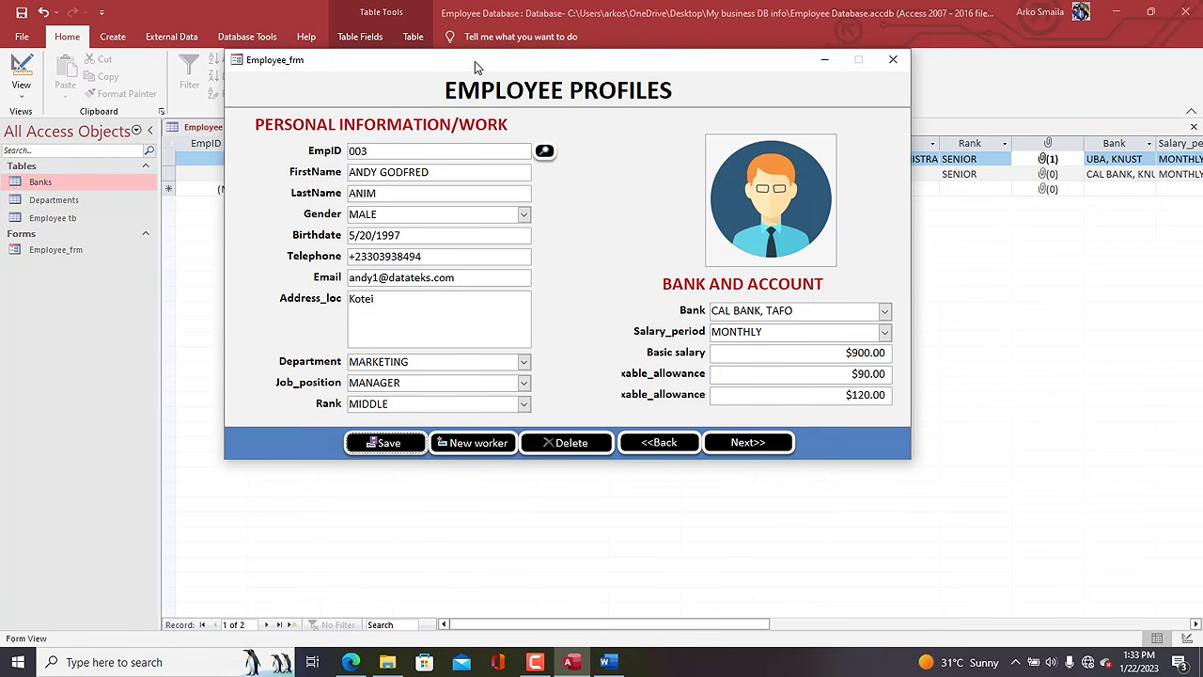
Refresh the Employee tb datasheet so the new 003 record appears.
left_click_drag(474, 61, 486, 241)
left_click(375, 77)
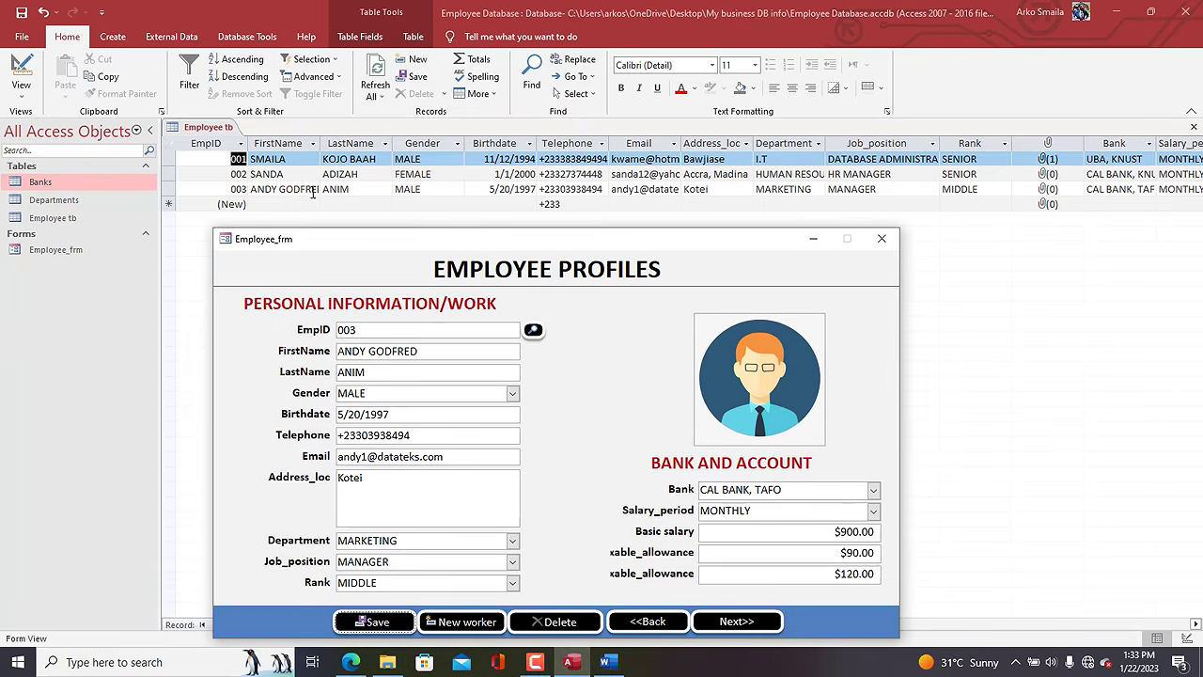
left_click_drag(575, 239, 633, 91)
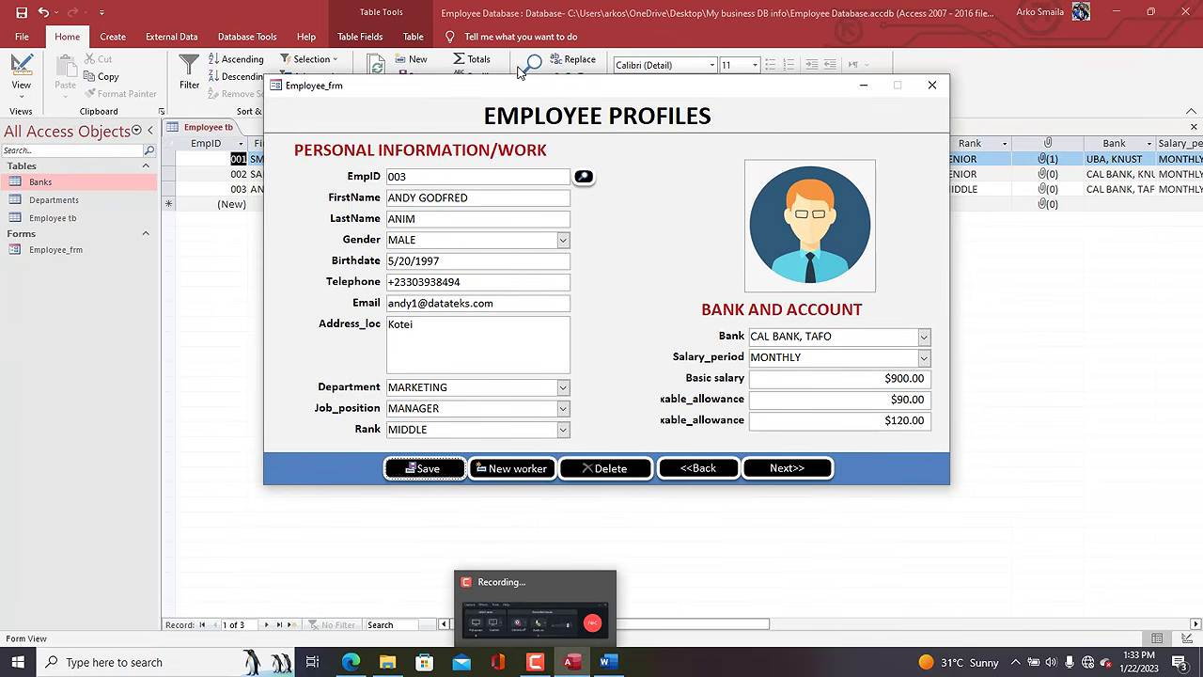
left_click_drag(527, 91, 539, 97)
Save Employee_frm and close the form.
right_click(539, 96)
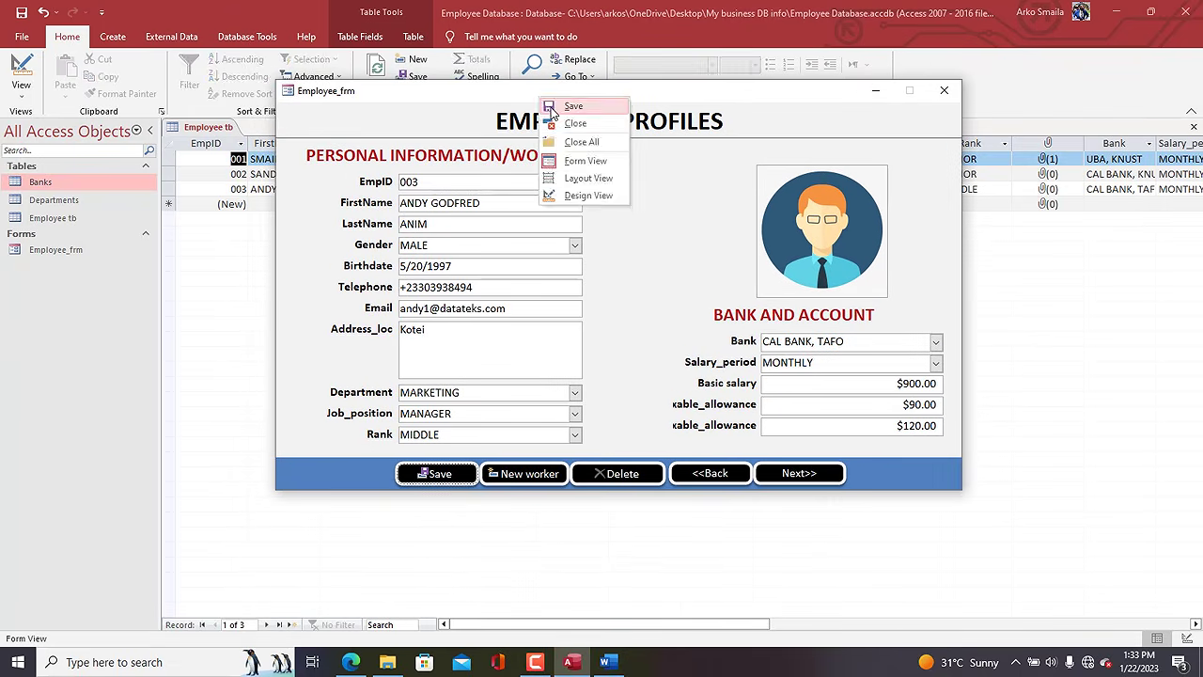
left_click(550, 110)
left_click_drag(562, 101, 564, 68)
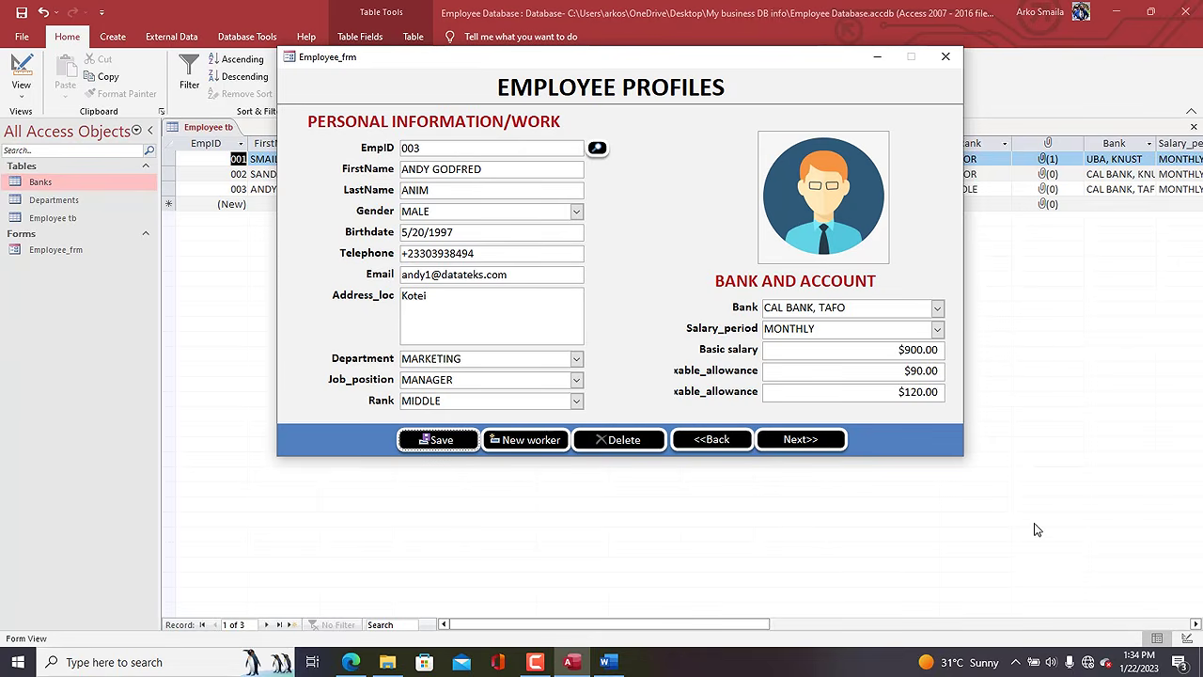
left_click(947, 57)
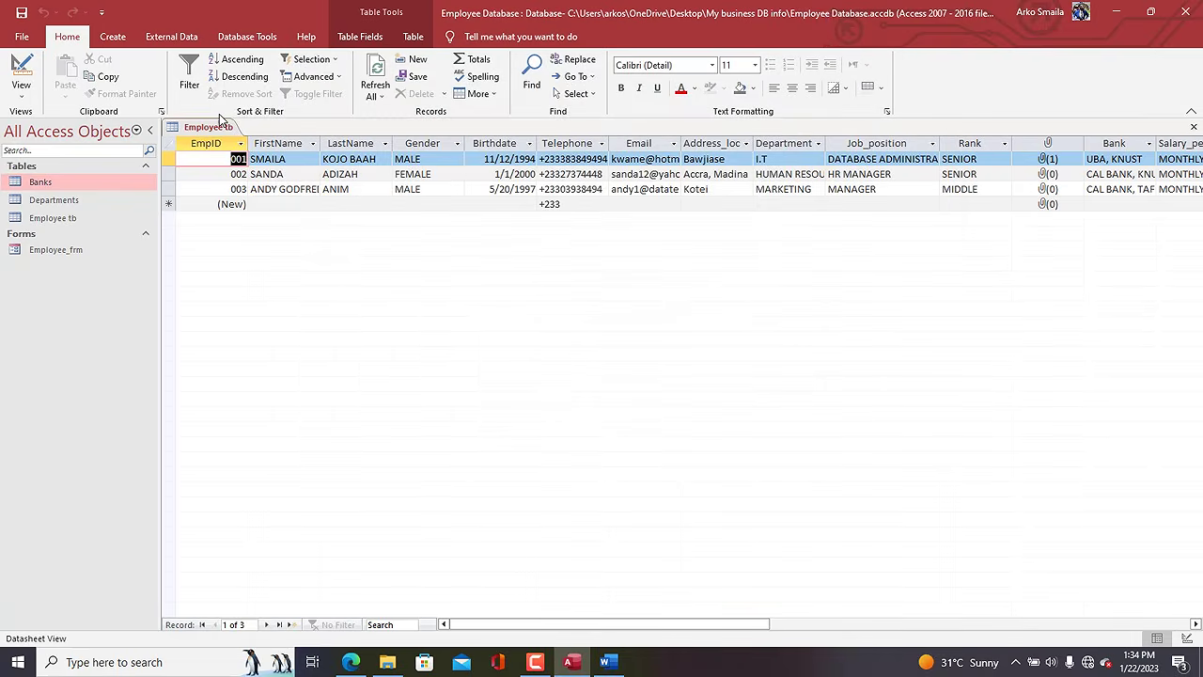
left_click(112, 36)
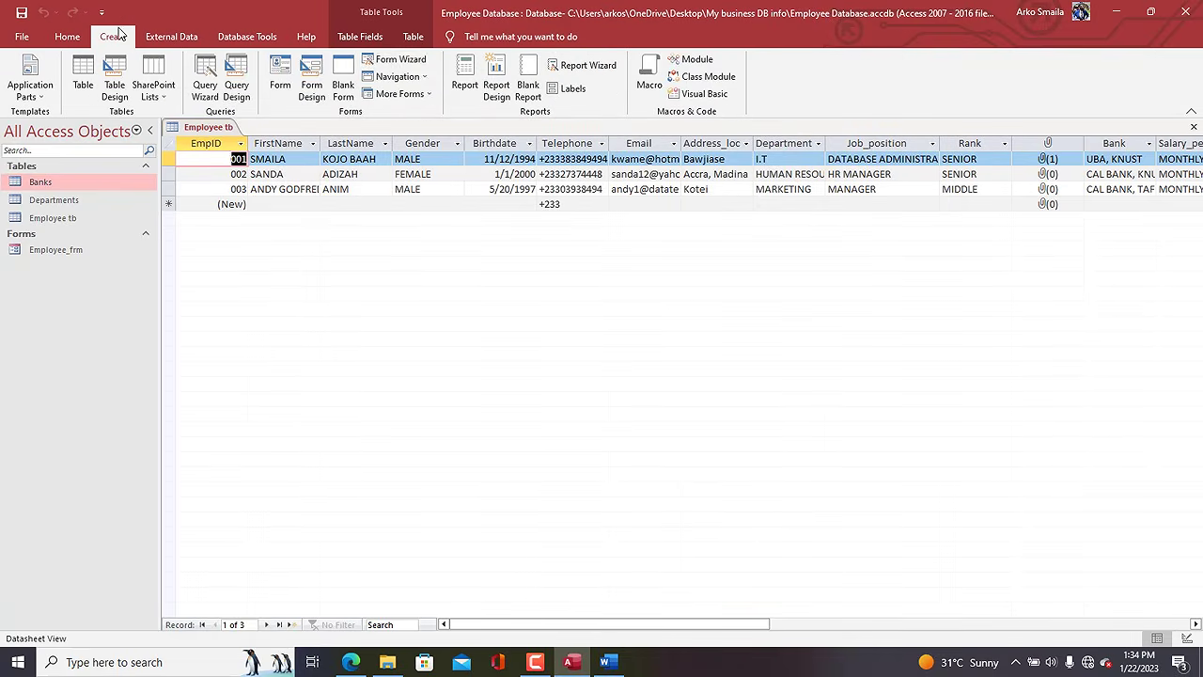
In the Form Wizard, add EmpID, FirstName, LastName, Gender, Birthdate, Bank, Rank and Department.
left_click(414, 60)
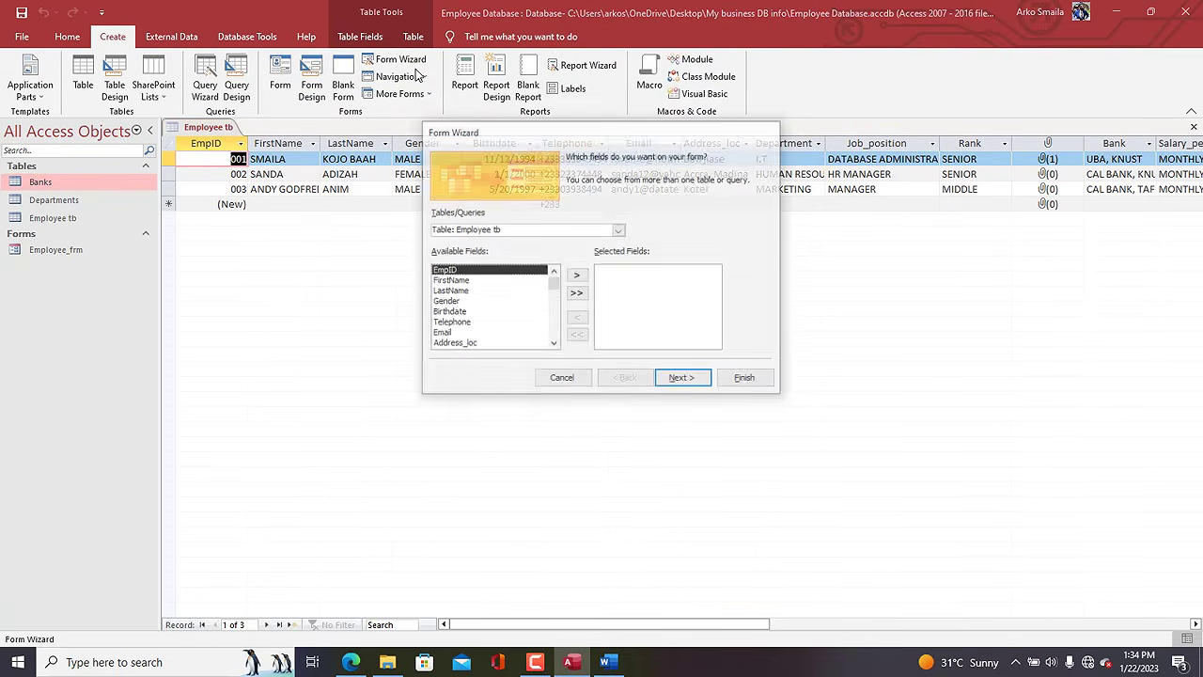
left_click(577, 275)
left_click(577, 275)
left_click(577, 275)
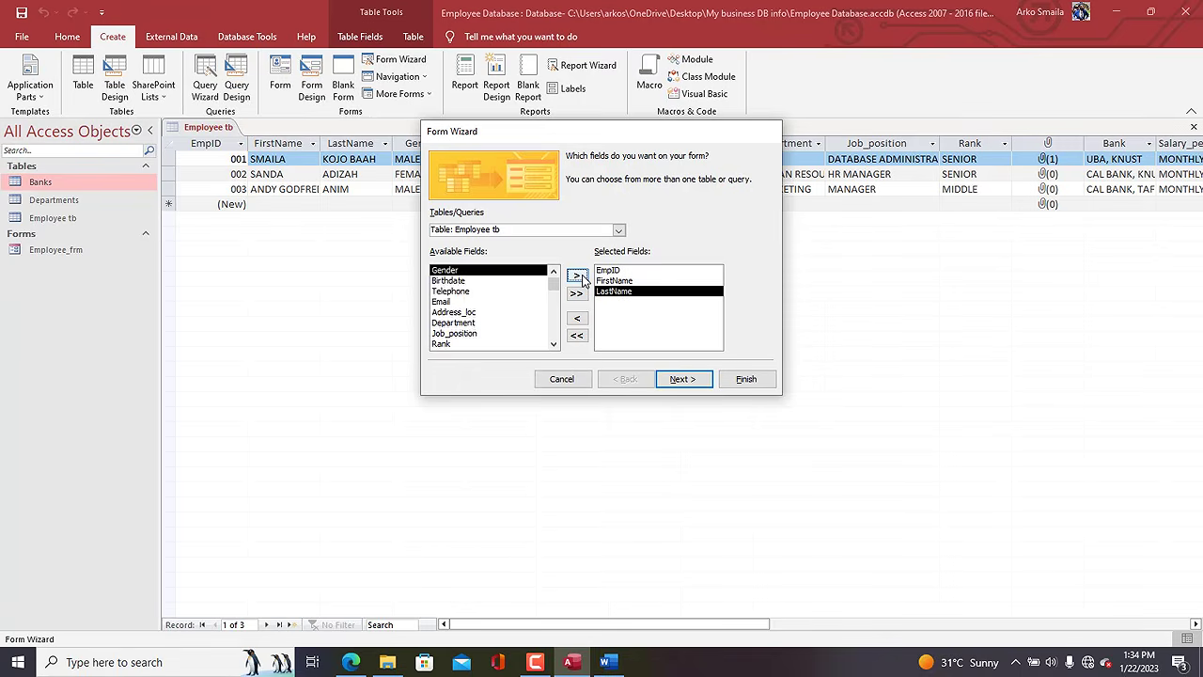
left_click(577, 275)
left_click(577, 275)
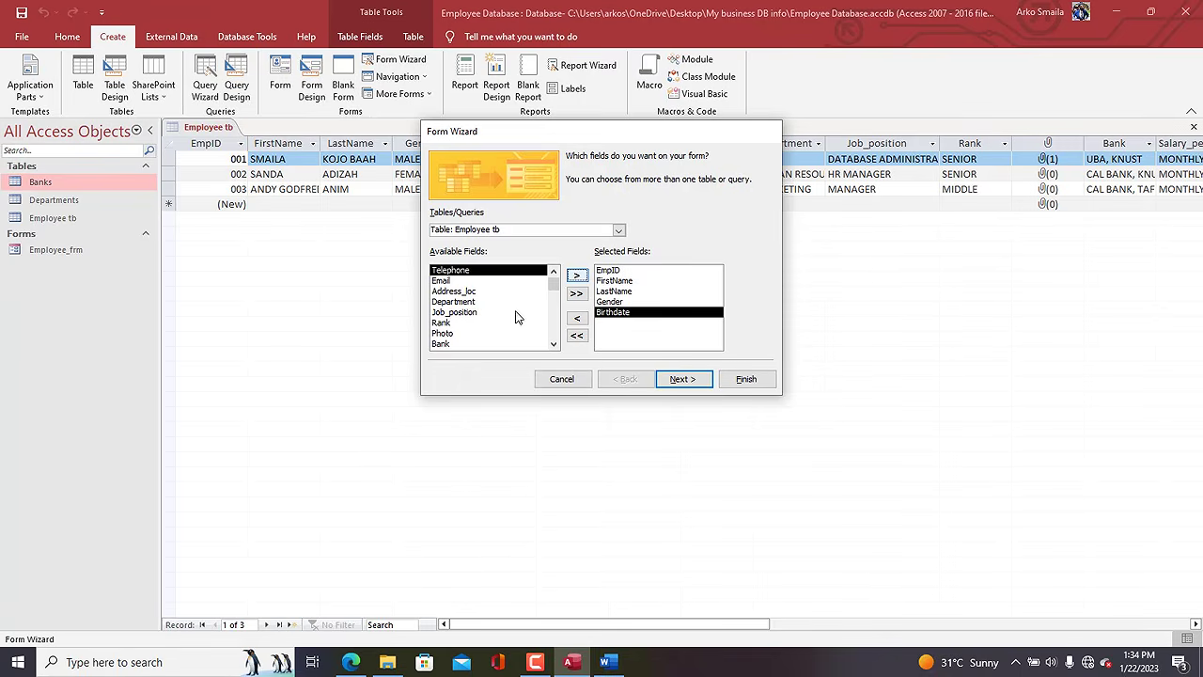
double_click(554, 344)
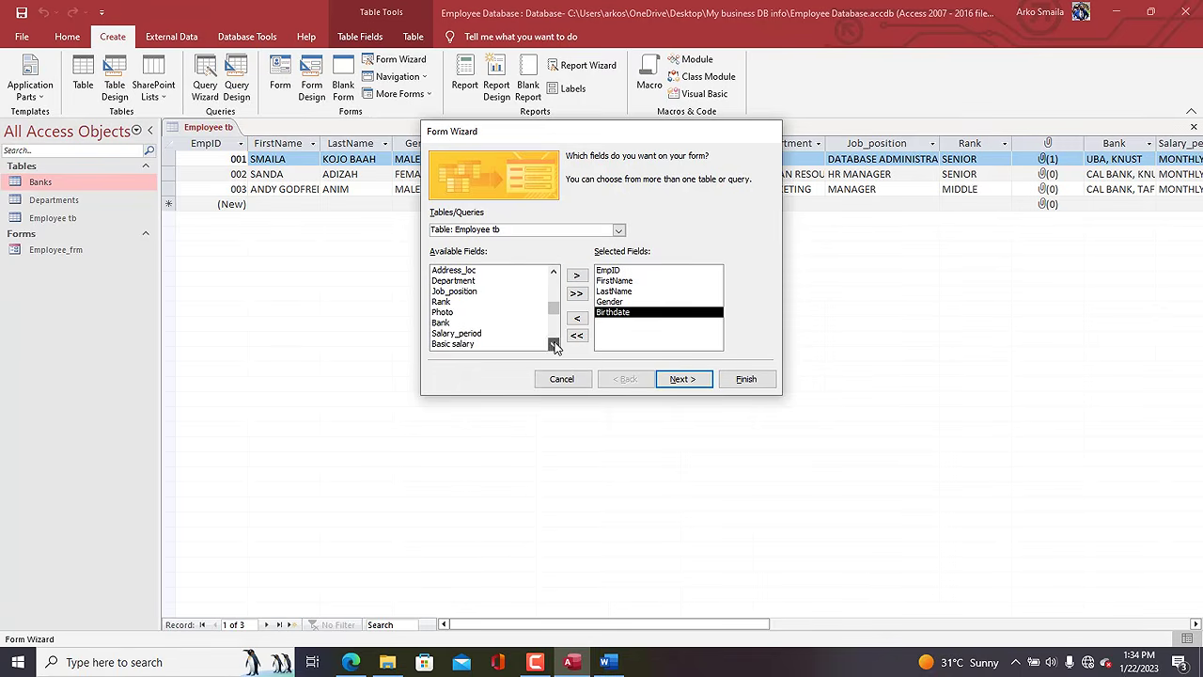
double_click(444, 324)
double_click(441, 302)
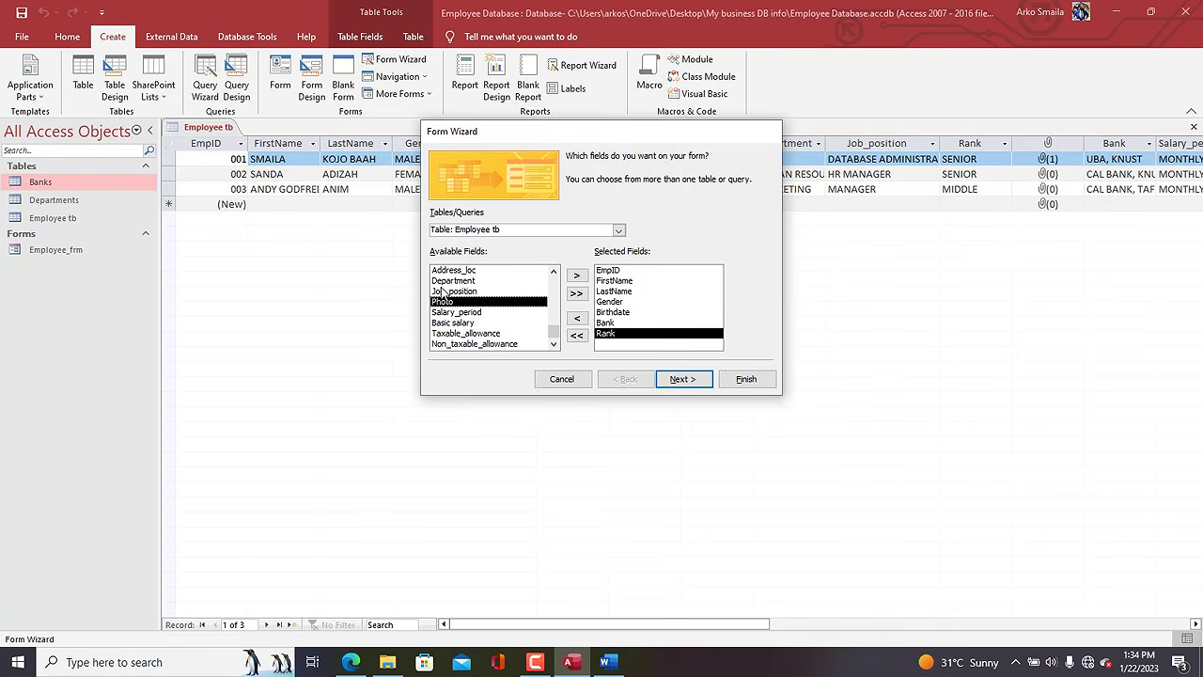
double_click(442, 282)
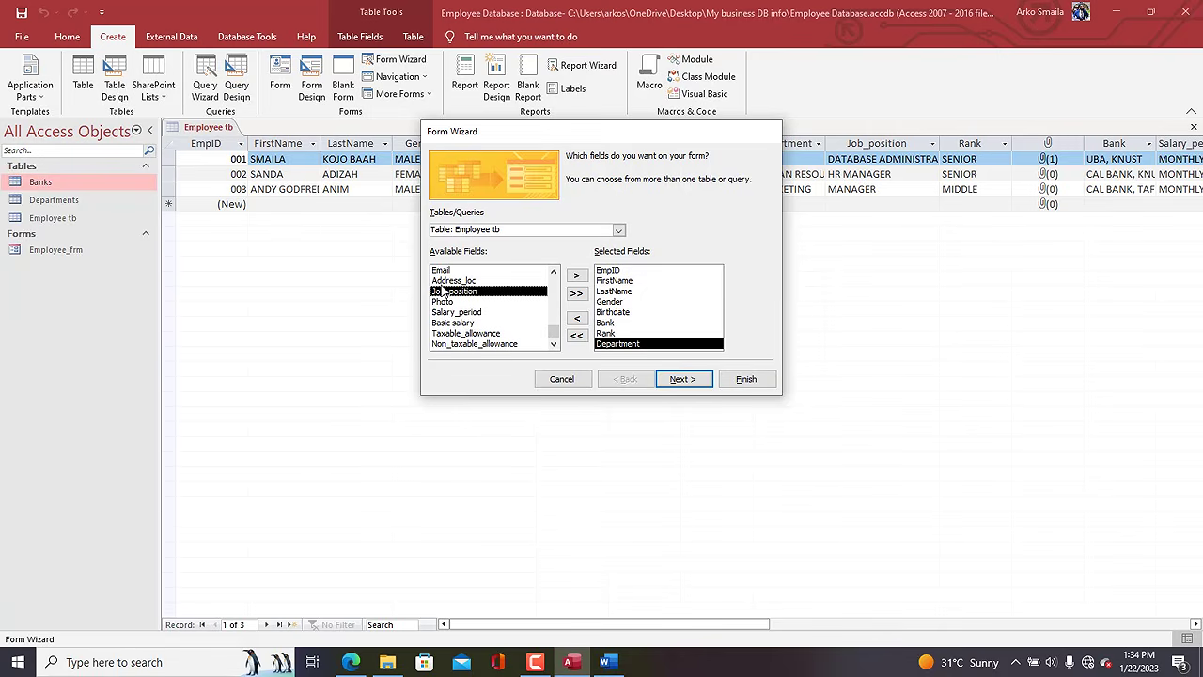
Choose the Tabular layout, title the form Employee_sub, and finish into Design View.
left_click(683, 379)
left_click(658, 220)
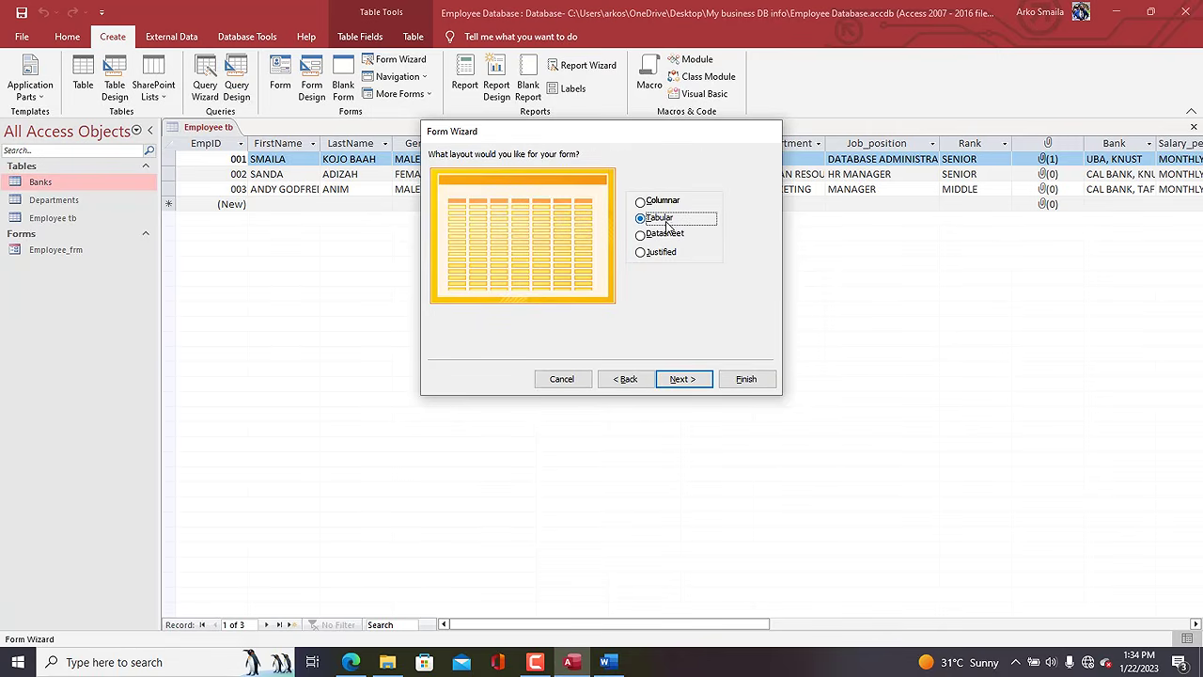
left_click(674, 383)
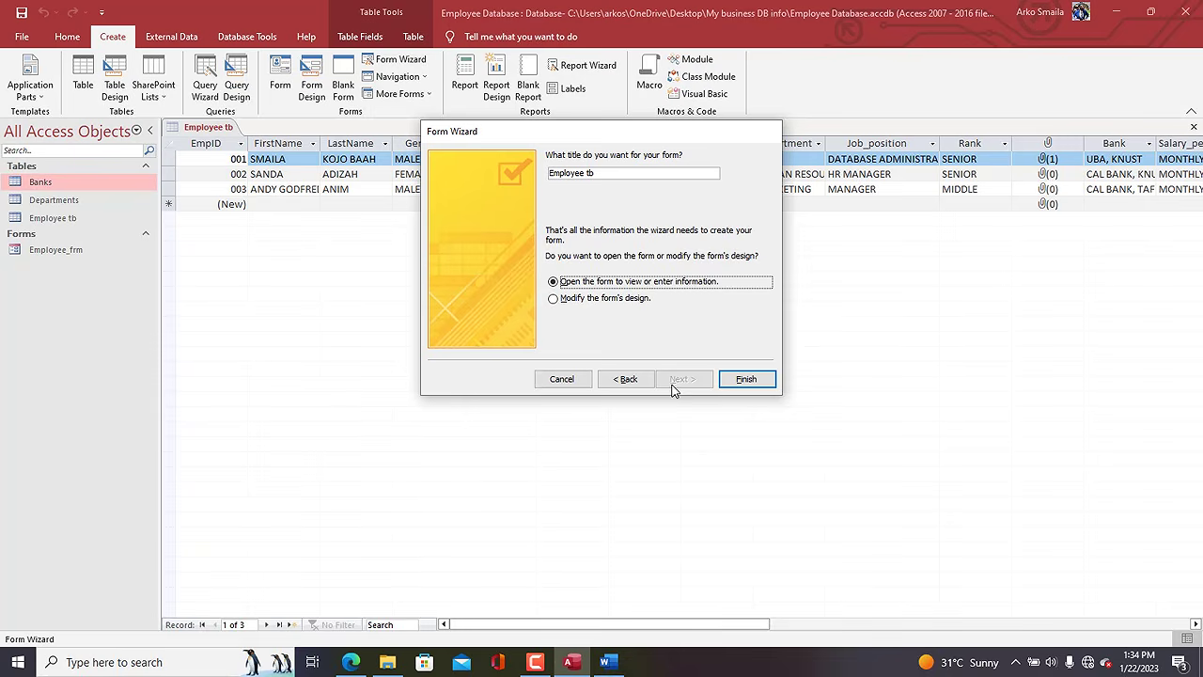
left_click(606, 175)
key("BackSpace")
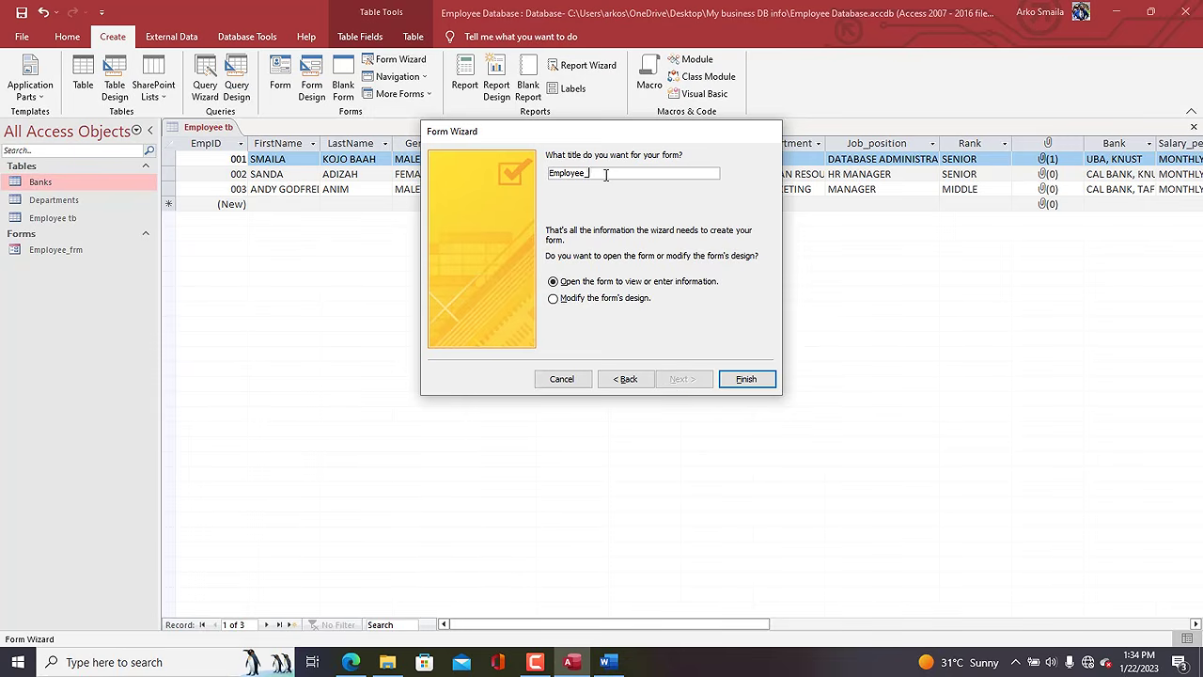
left_click(610, 300)
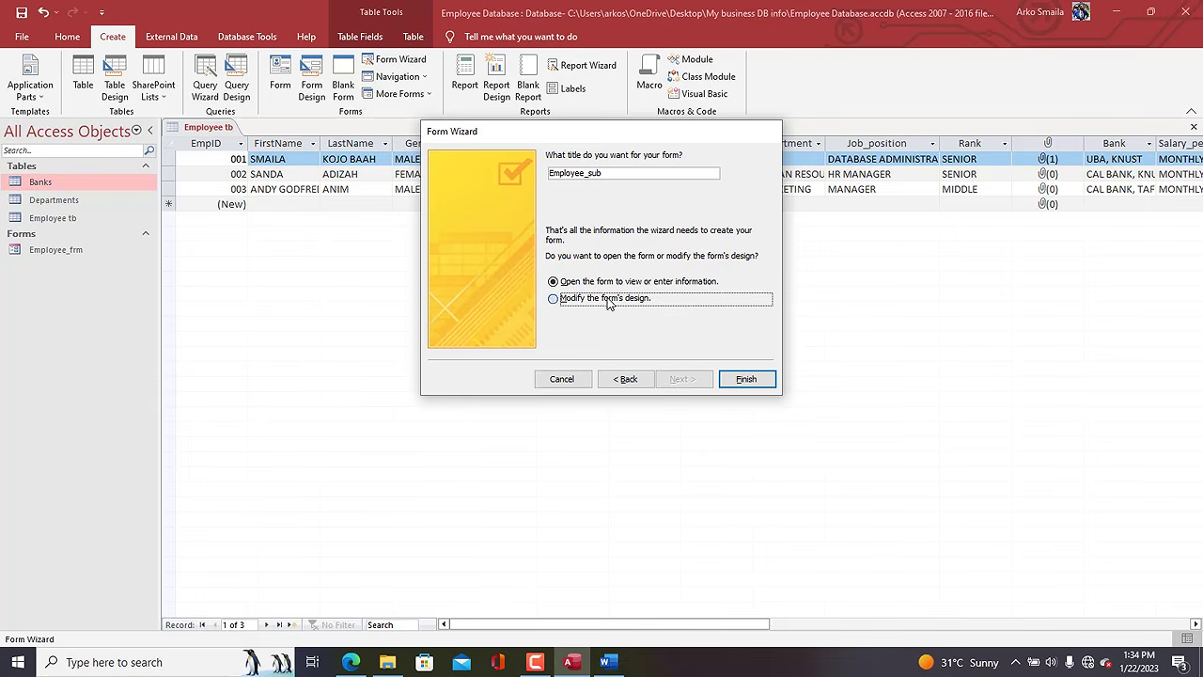
left_click(742, 378)
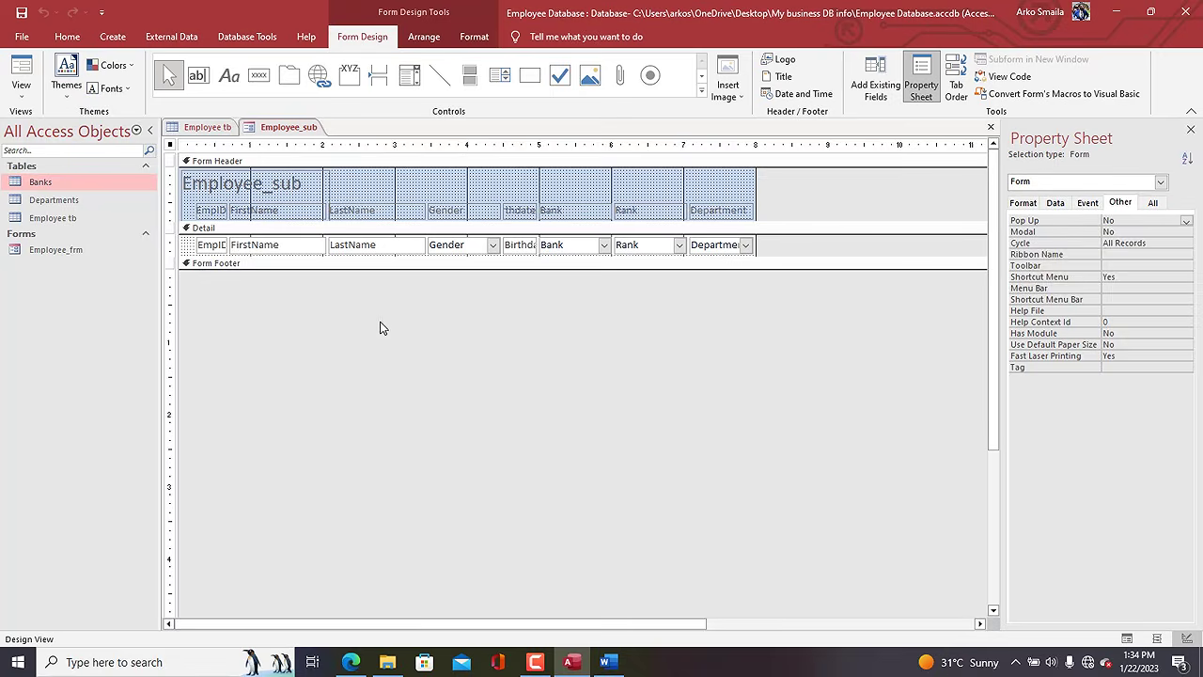
Delete the Employee_sub title label and widen the EmpID label and field to the left.
left_click(291, 209)
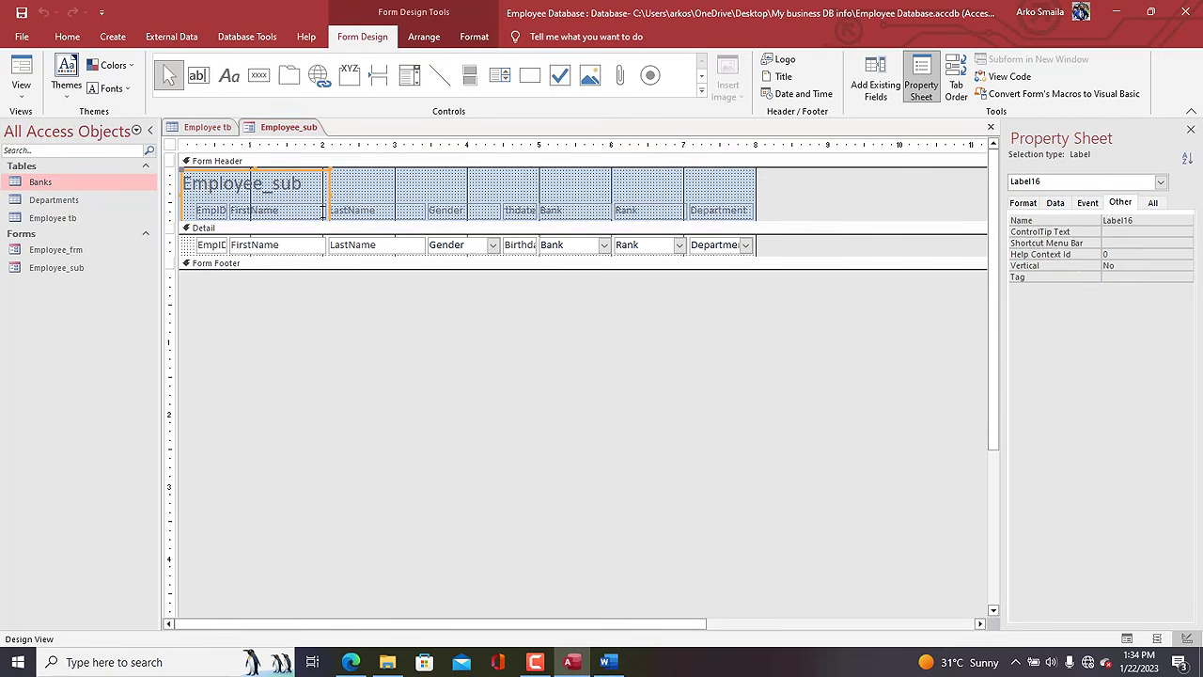
key("Delete")
left_click(197, 211)
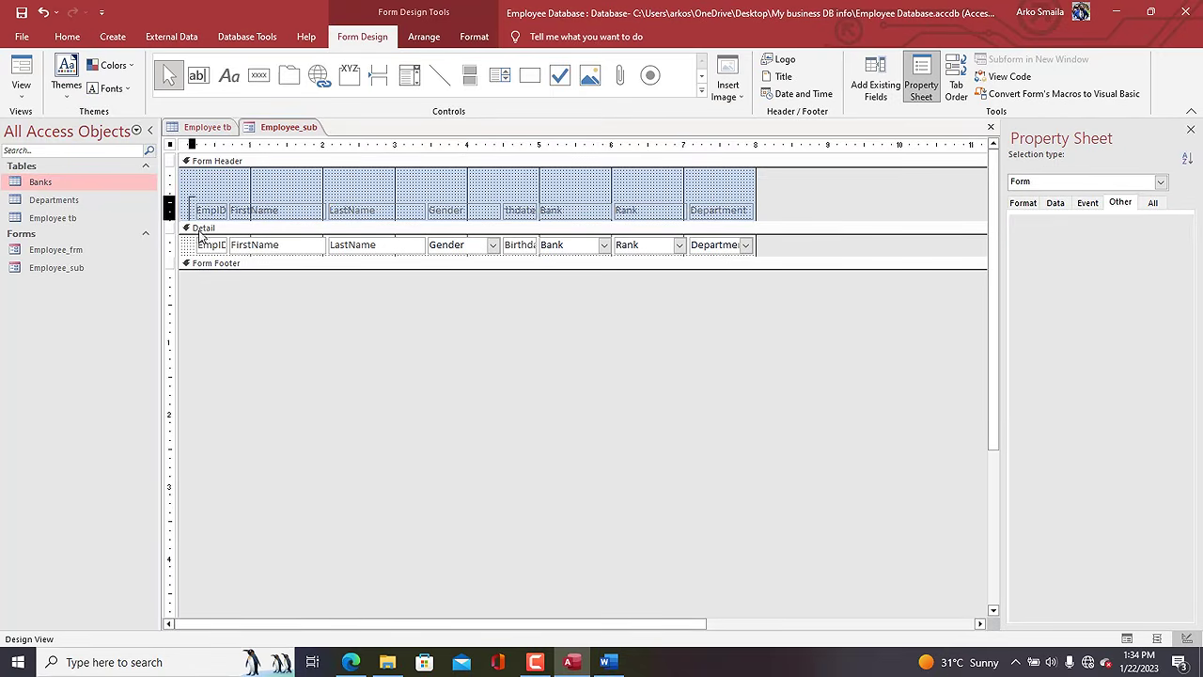
left_click(209, 246, "shift")
mouse_move(196, 244)
left_mouse_down()
mouse_move(167, 244)
mouse_move(180, 243)
left_mouse_up()
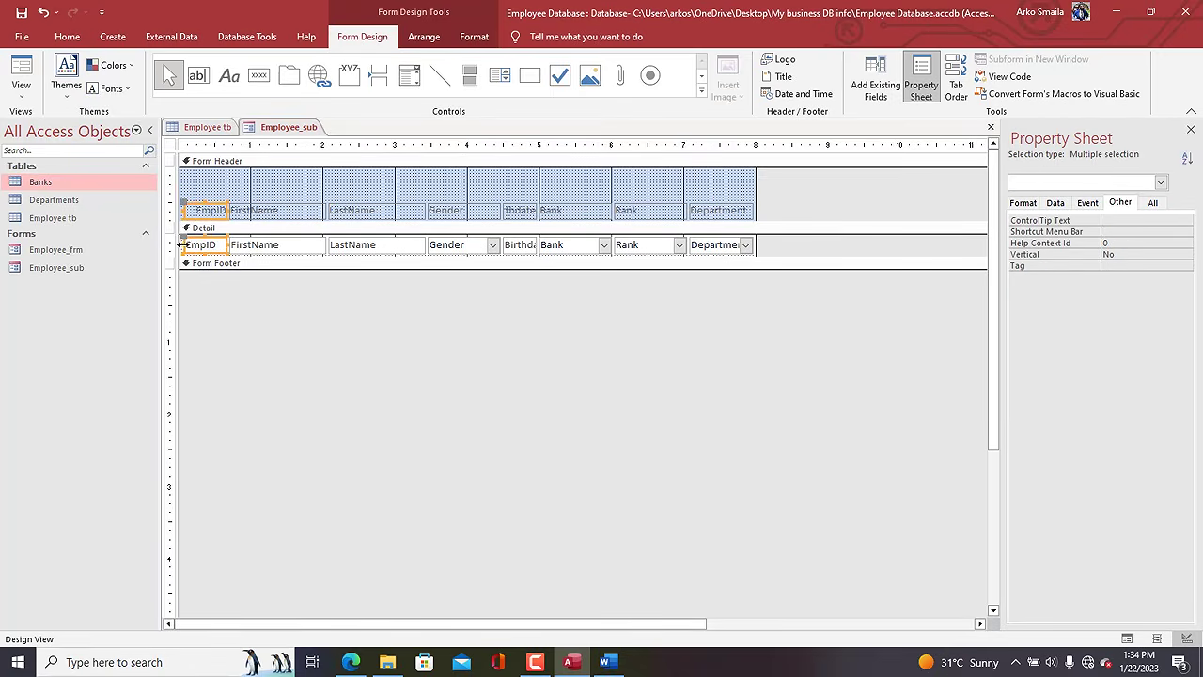
Move the header labels and detail controls up and shrink the Form Header and Detail sections.
left_click(168, 208)
key("Up")
key("Up")
key("Up")
key("Up")
key("Up")
key("Up")
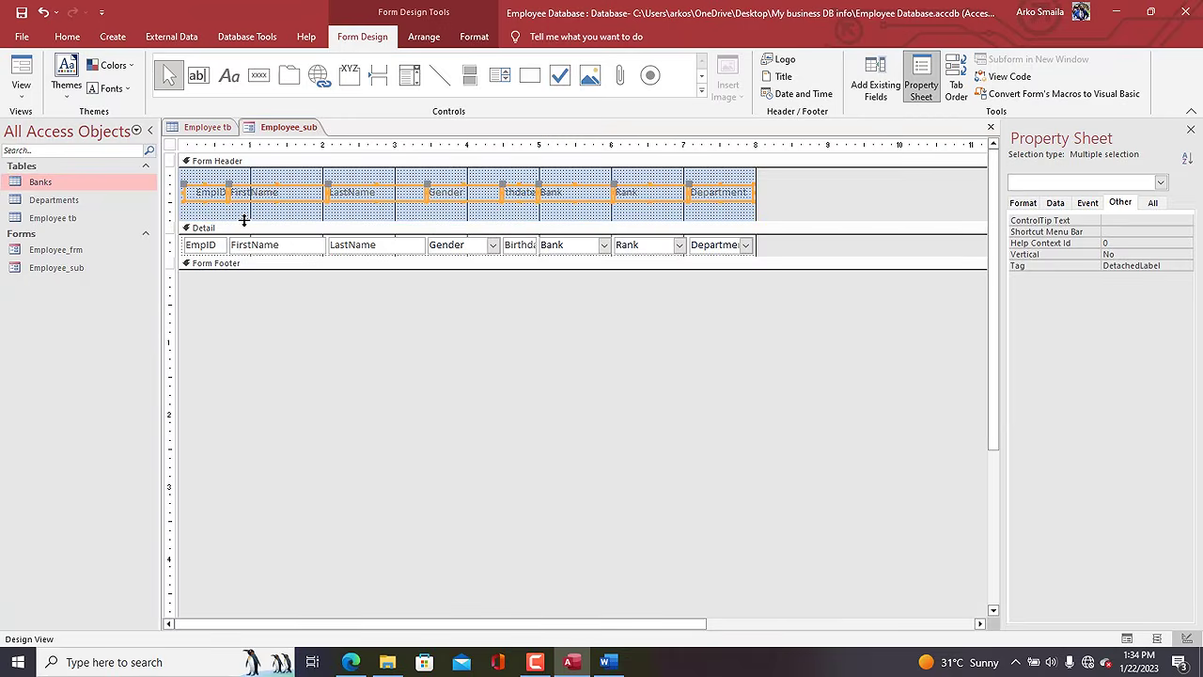
left_click_drag(243, 220, 242, 206)
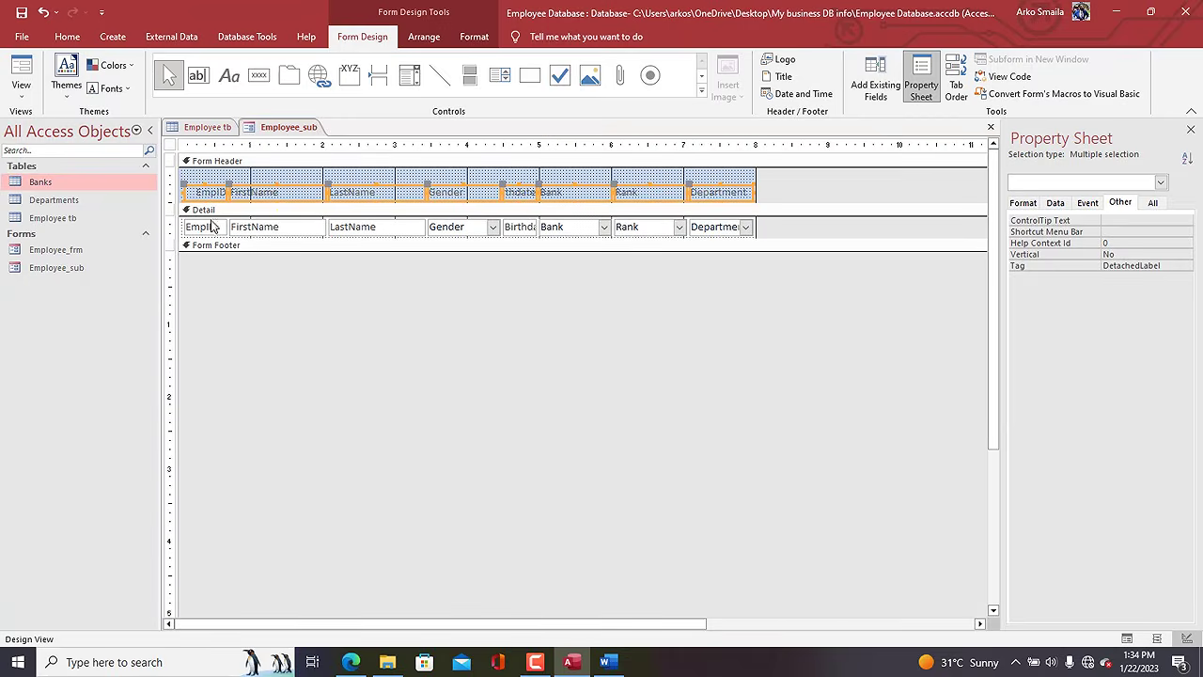
left_click(171, 225)
key("Up")
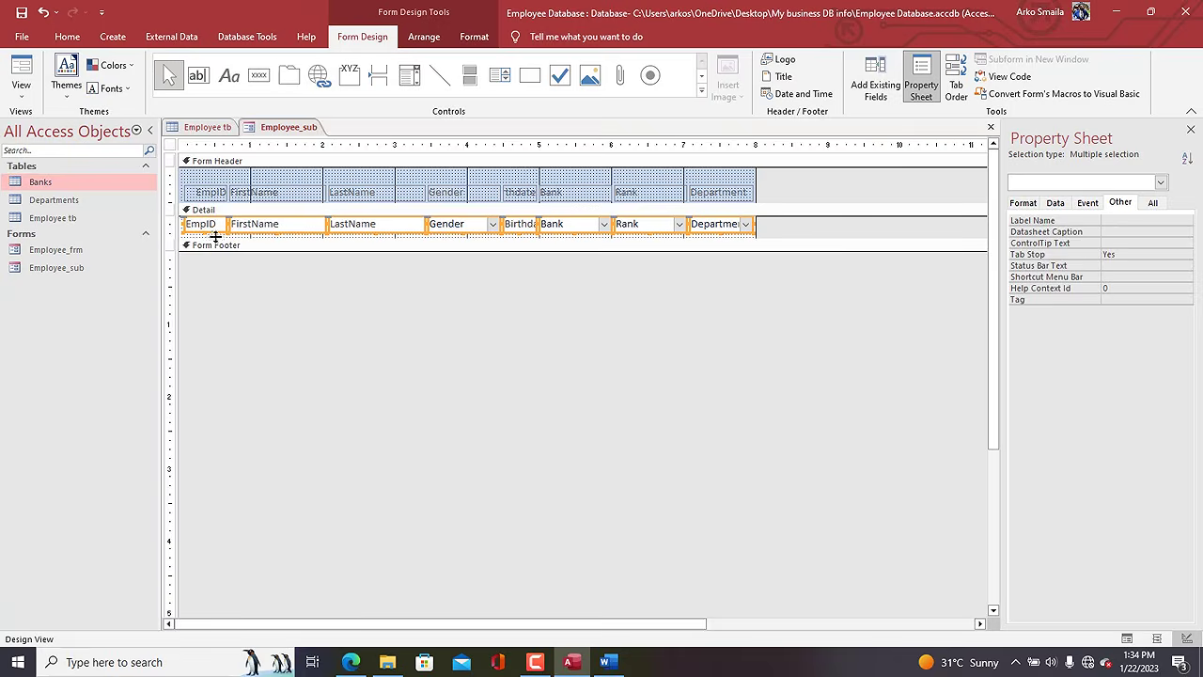
left_click_drag(219, 245, 214, 235)
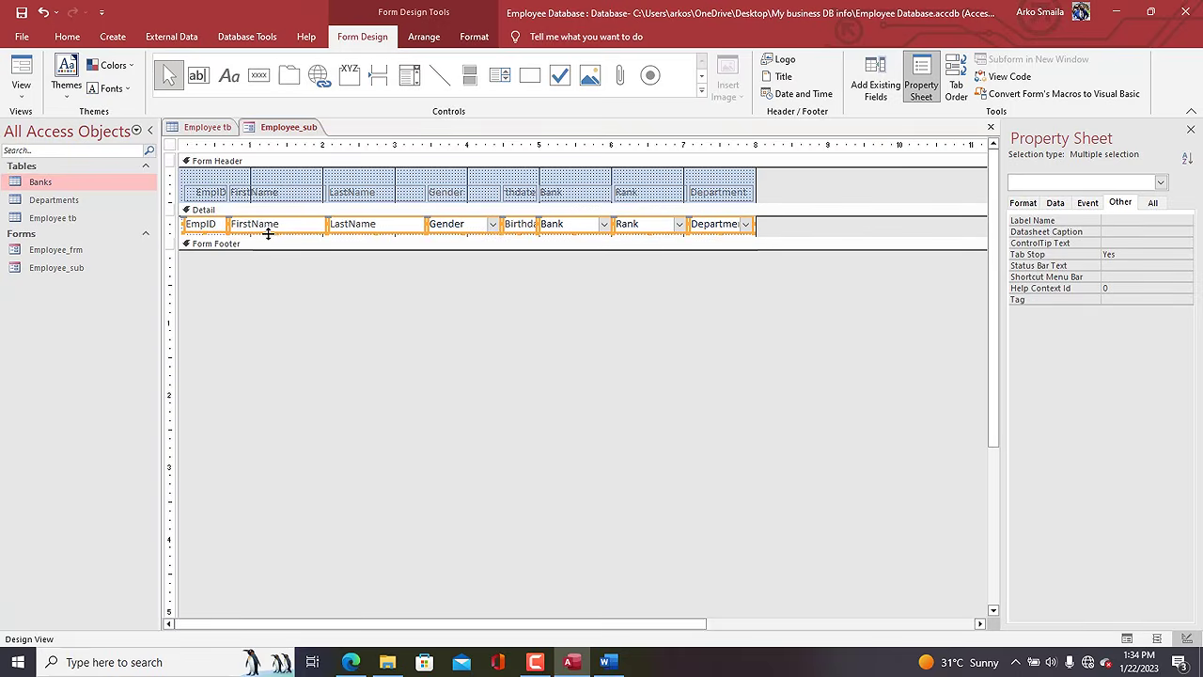
left_click_drag(278, 231, 292, 239)
Align the FirstName, LastName and Gender columns and widen the Birthdate column.
left_click(261, 189)
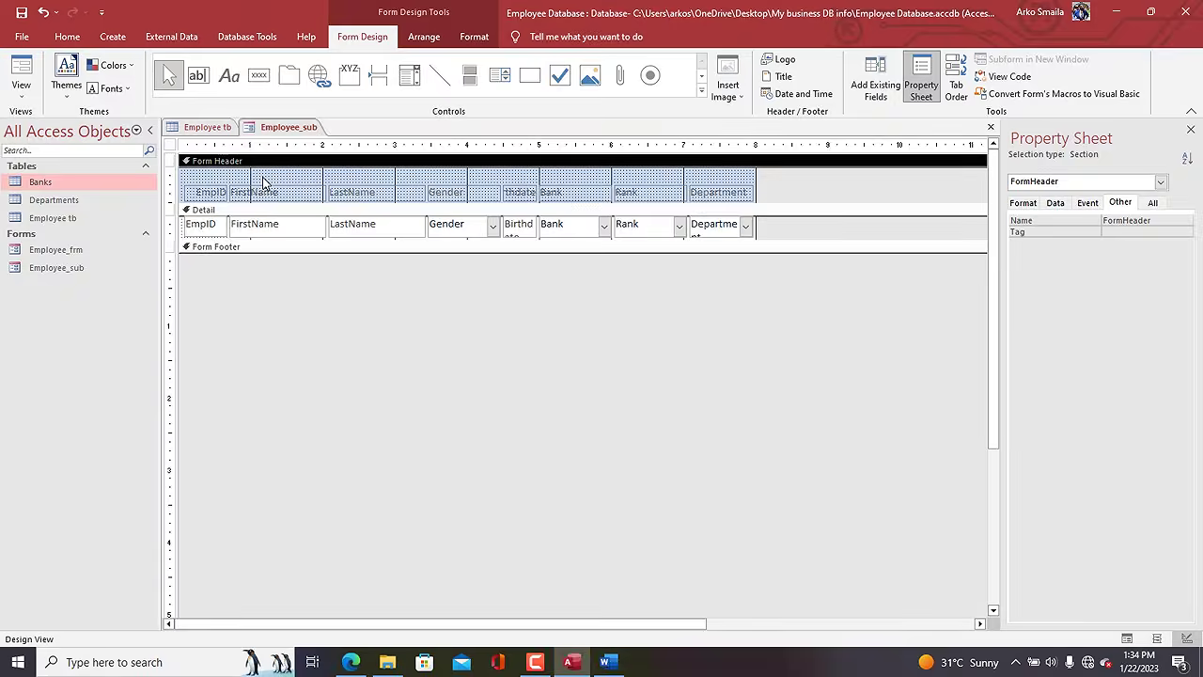
left_click(265, 230, "shift")
left_click(355, 192)
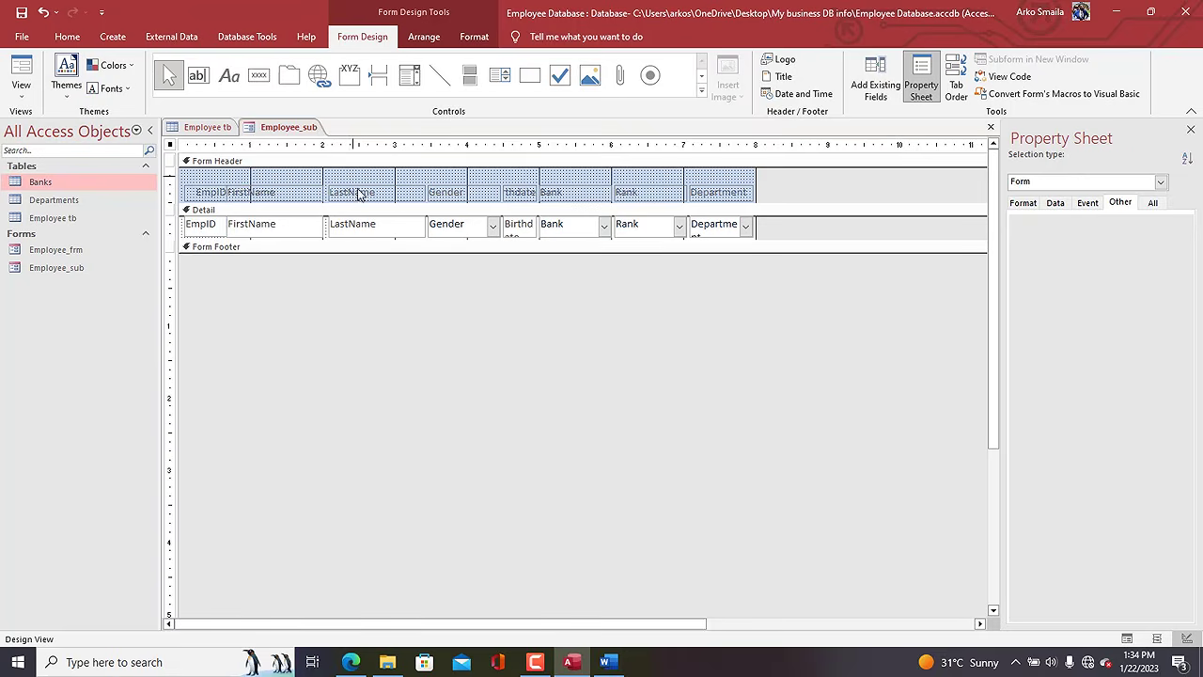
left_click(358, 227, "shift")
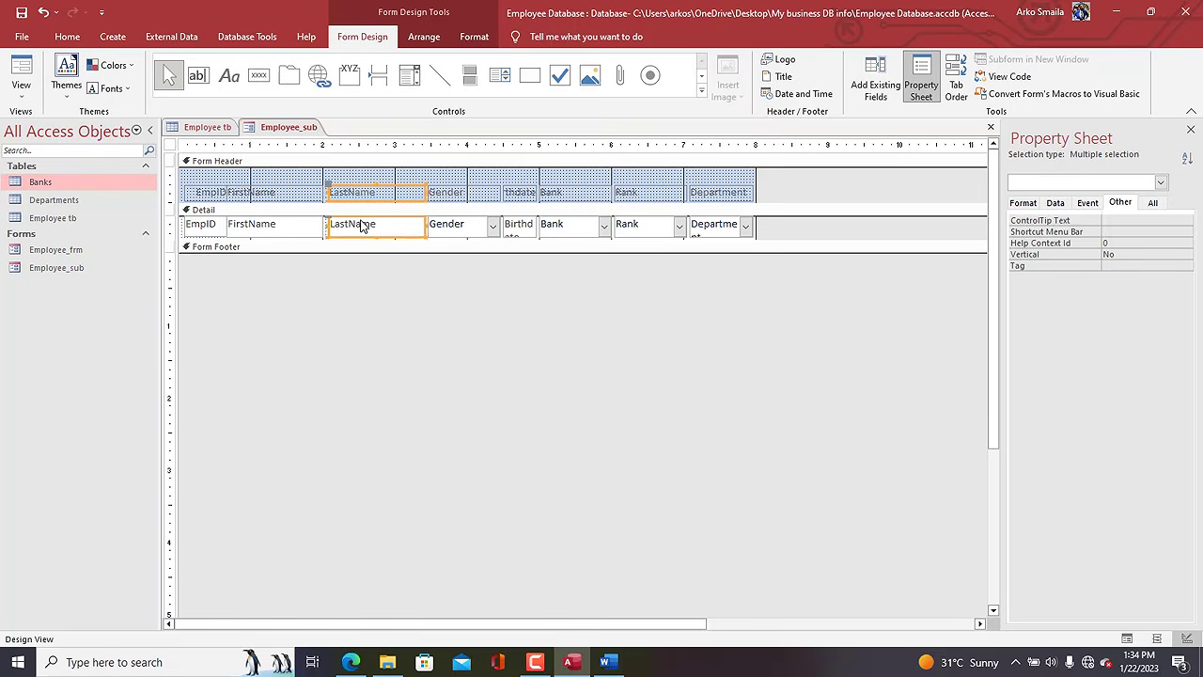
left_click(457, 192)
left_click(464, 229, "shift")
left_click_drag(464, 229, 454, 229)
left_click(522, 192)
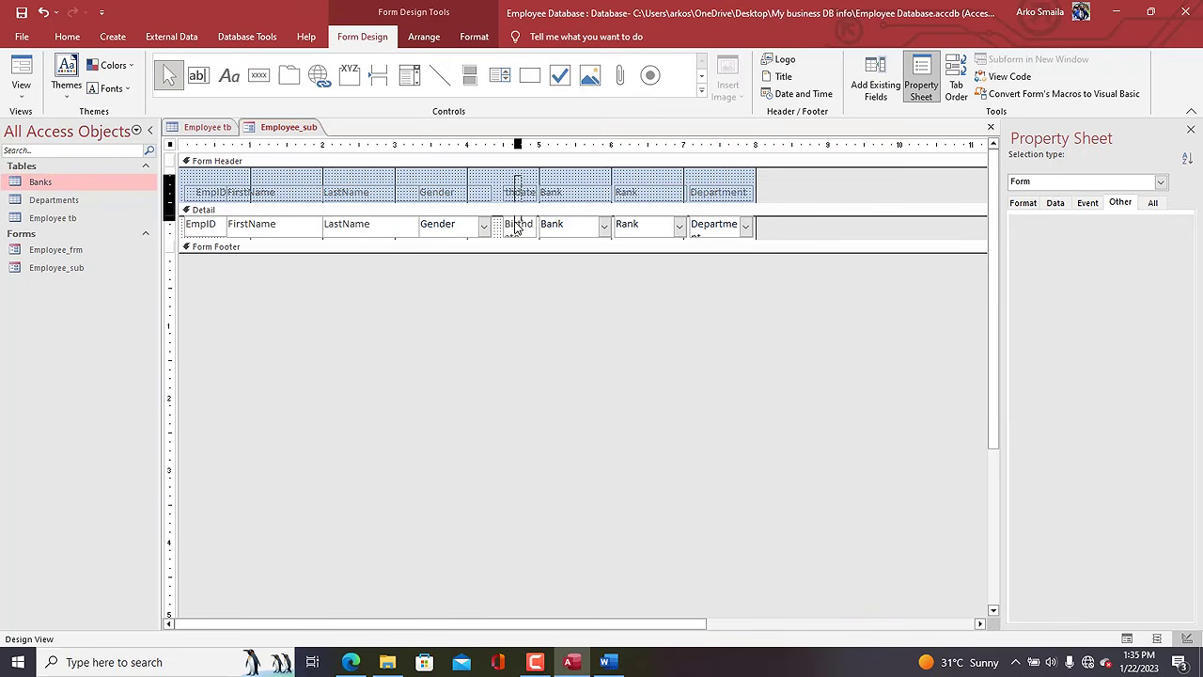
left_click(517, 226, "shift")
left_click_drag(492, 225, 490, 225)
Nudge the Bank and Rank columns left and widen the Department column.
left_click(562, 179)
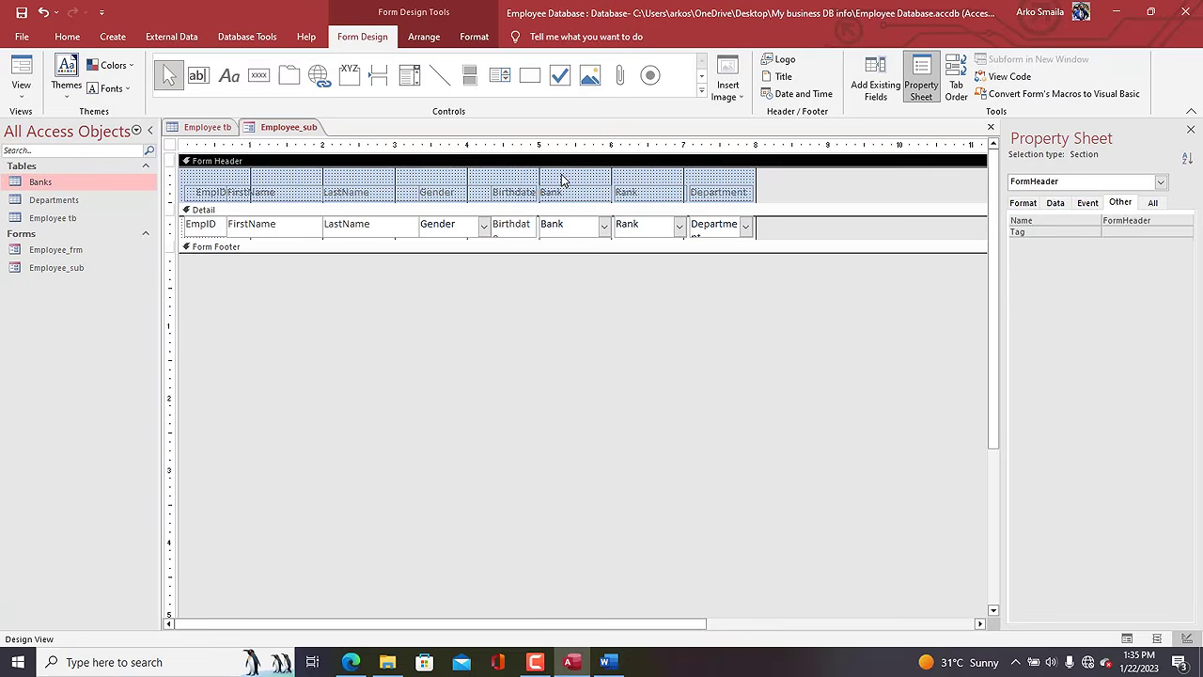
left_click(562, 193)
left_click(562, 233, "shift")
key("Left")
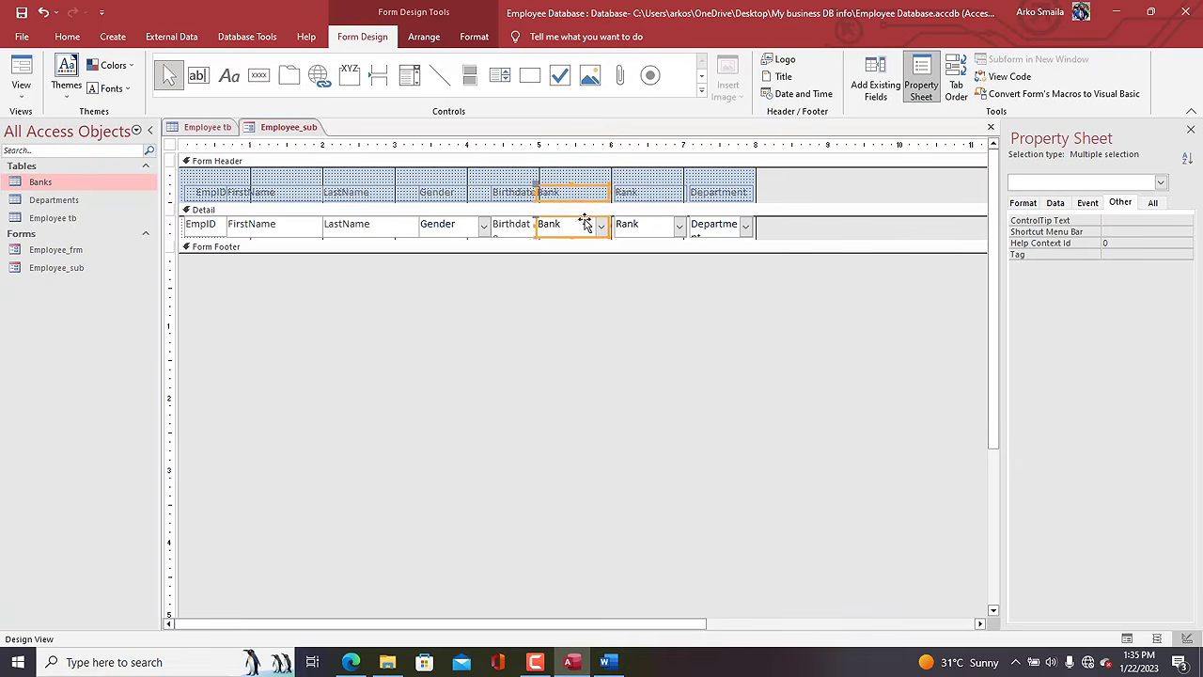
left_click(650, 189)
left_click(625, 223, "shift")
key("Left")
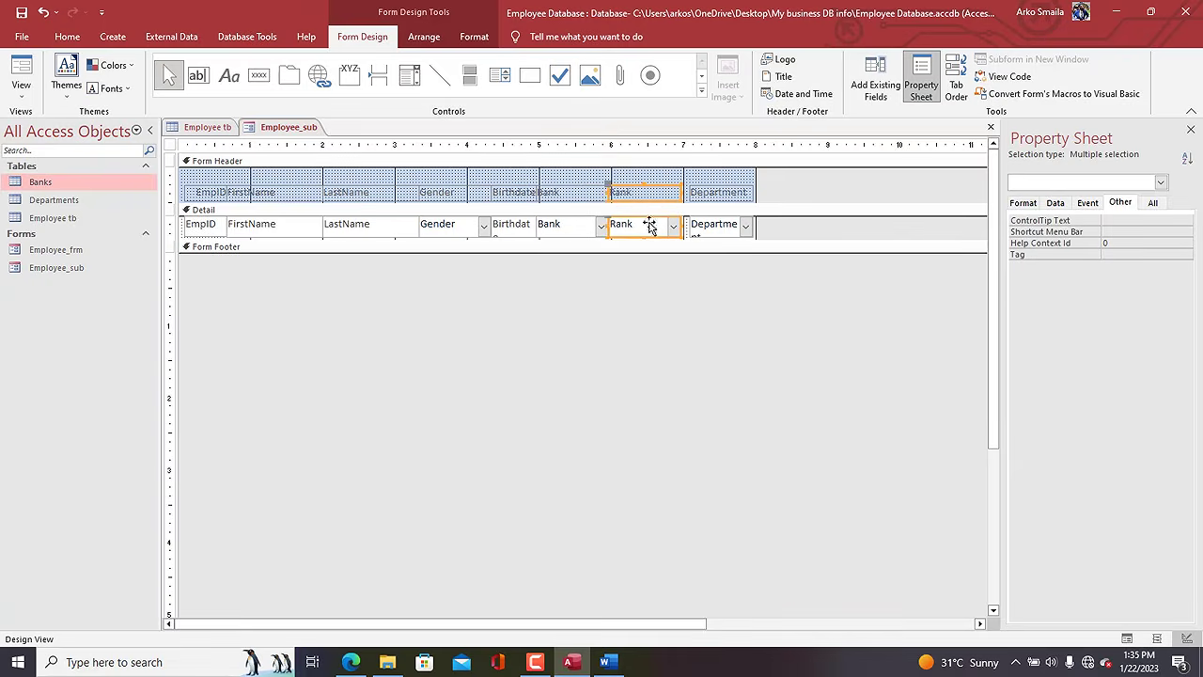
left_click(720, 189)
left_click(711, 231, "shift")
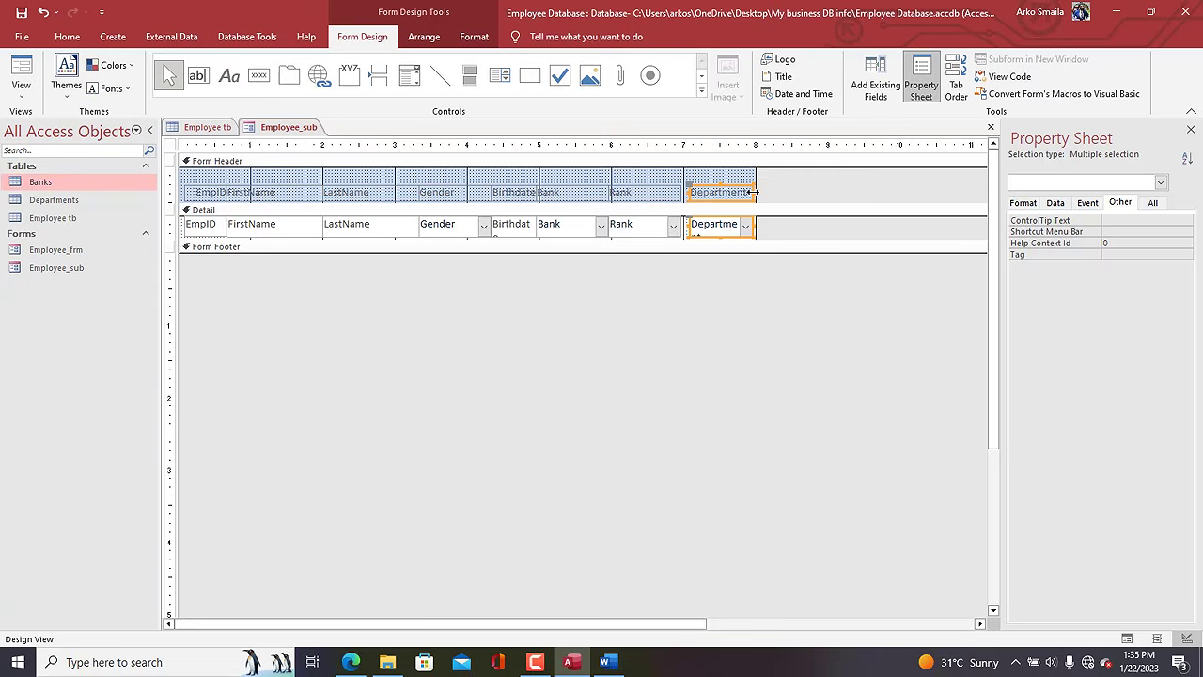
left_click_drag(755, 191, 789, 195)
key("Left")
key("Left")
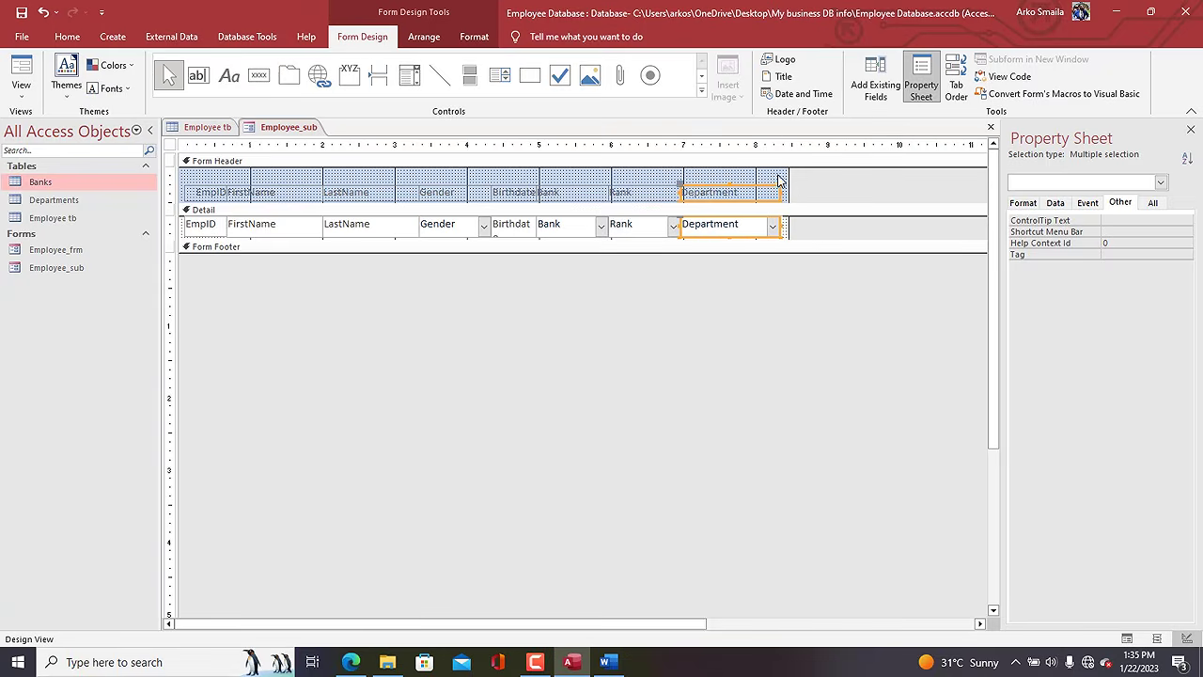
left_click(778, 180)
left_click(476, 42)
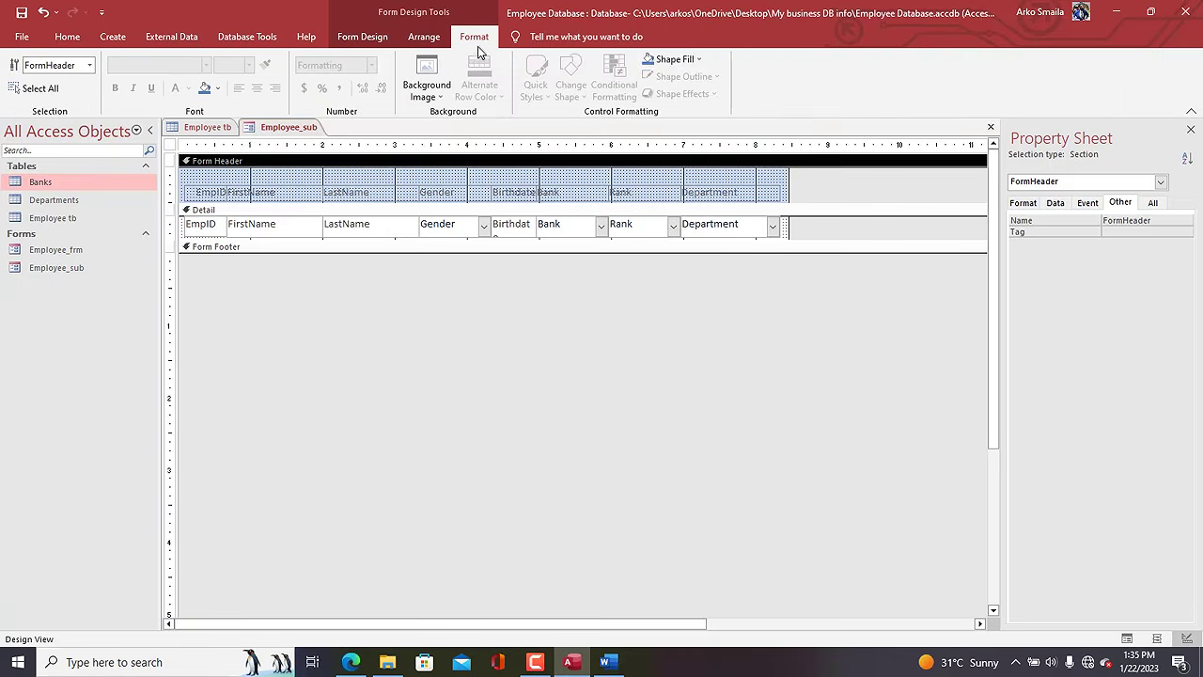
Give the Form Header a lighter shape fill colour.
left_click(666, 66)
left_click(650, 128)
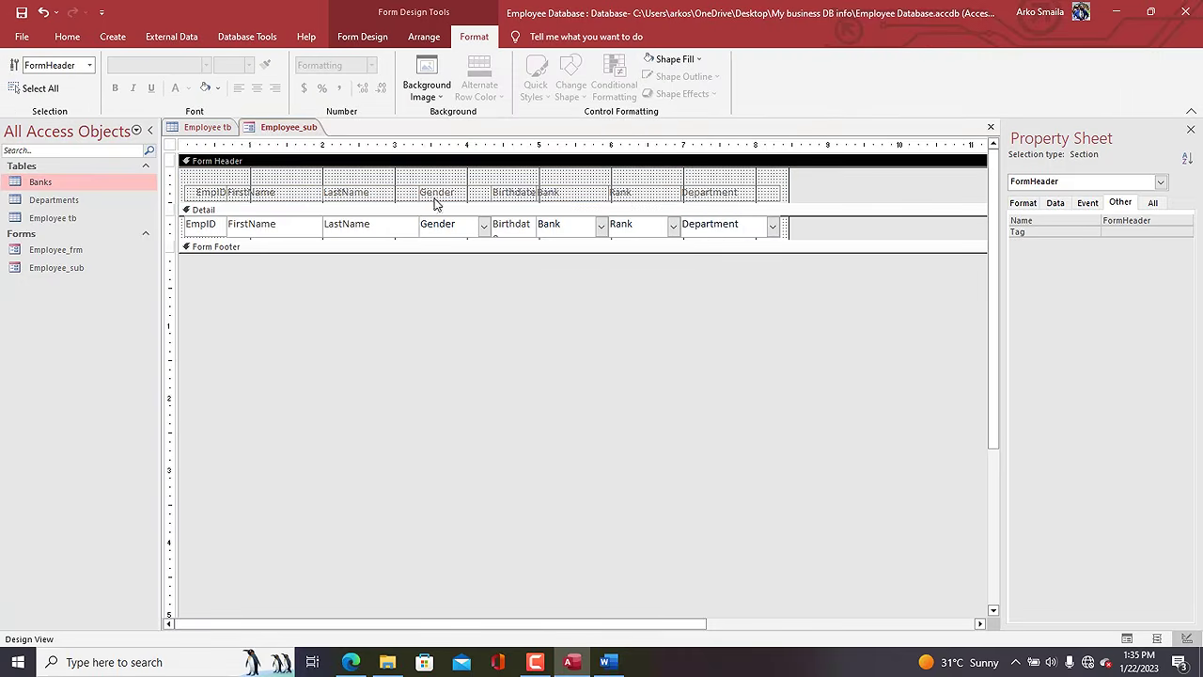
left_click(173, 225)
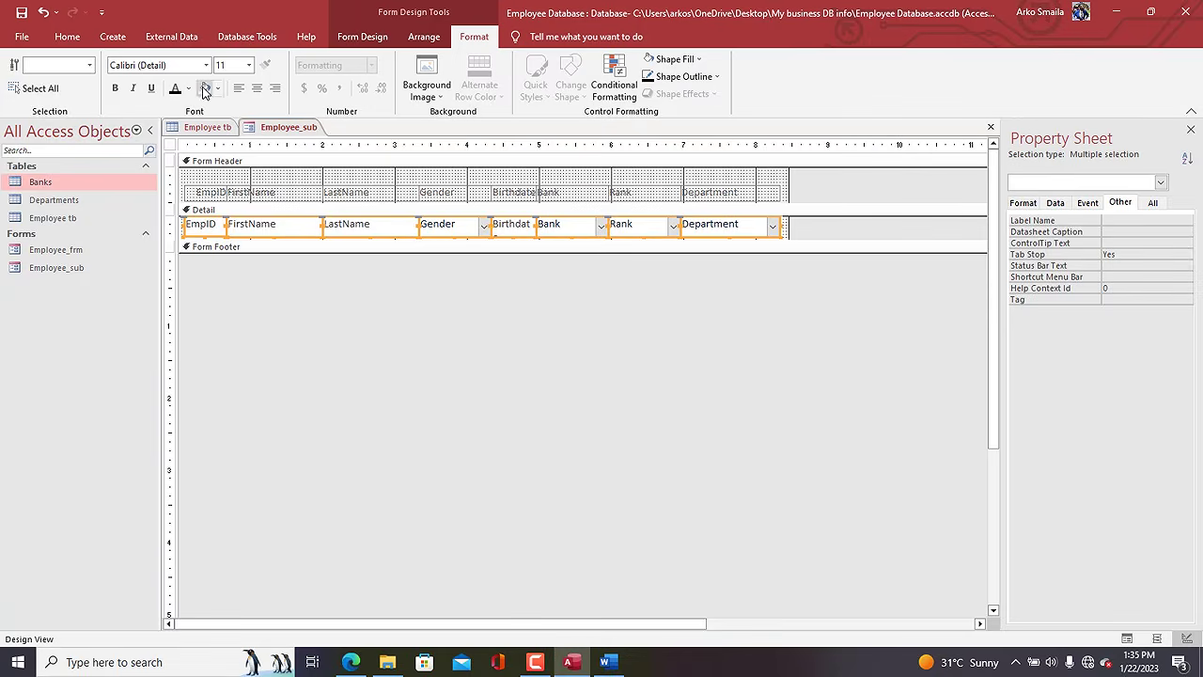
left_click(695, 76)
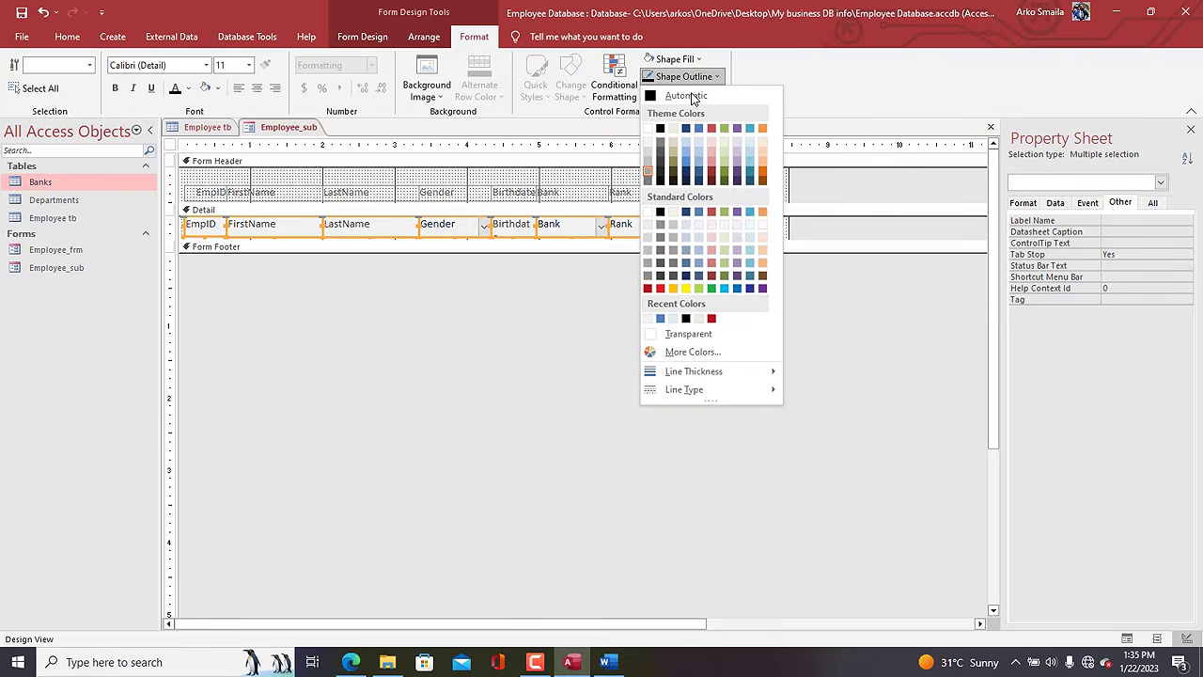
left_click(659, 148)
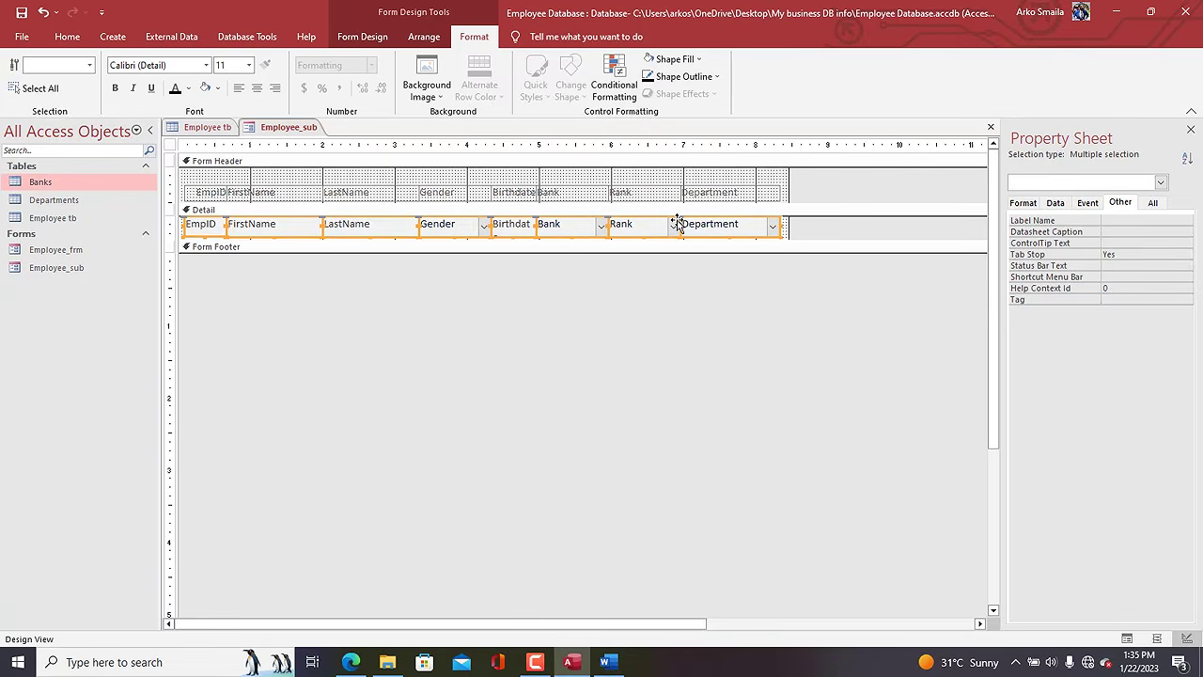
Set an alternate back colour for the Detail section rows.
left_click(787, 230)
right_click(787, 228)
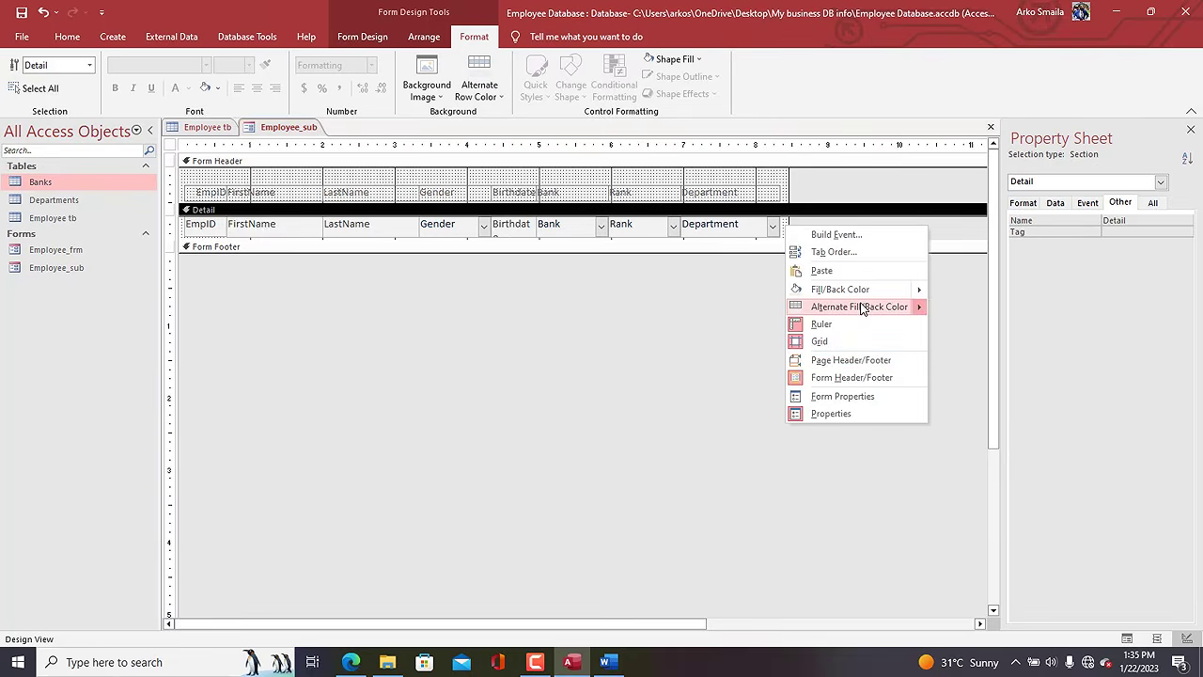
mouse_move(861, 309)
left_click(945, 320)
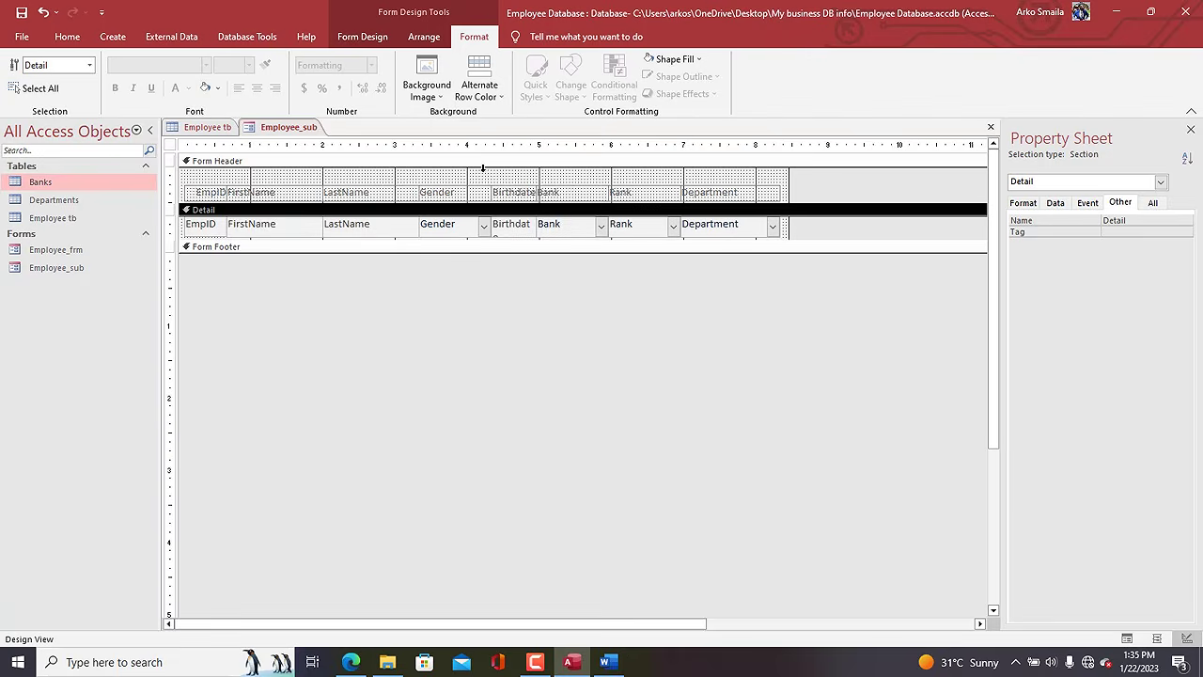
Make the Form Header column labels bold.
key("ctrl+a")
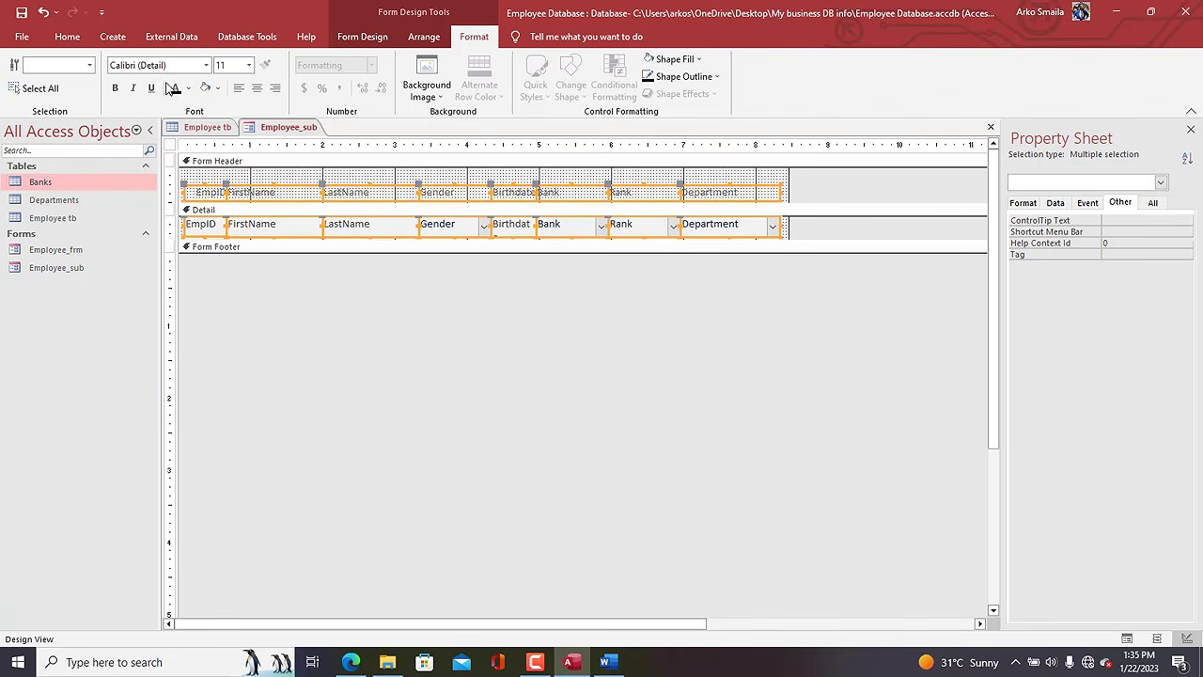
left_click(242, 182)
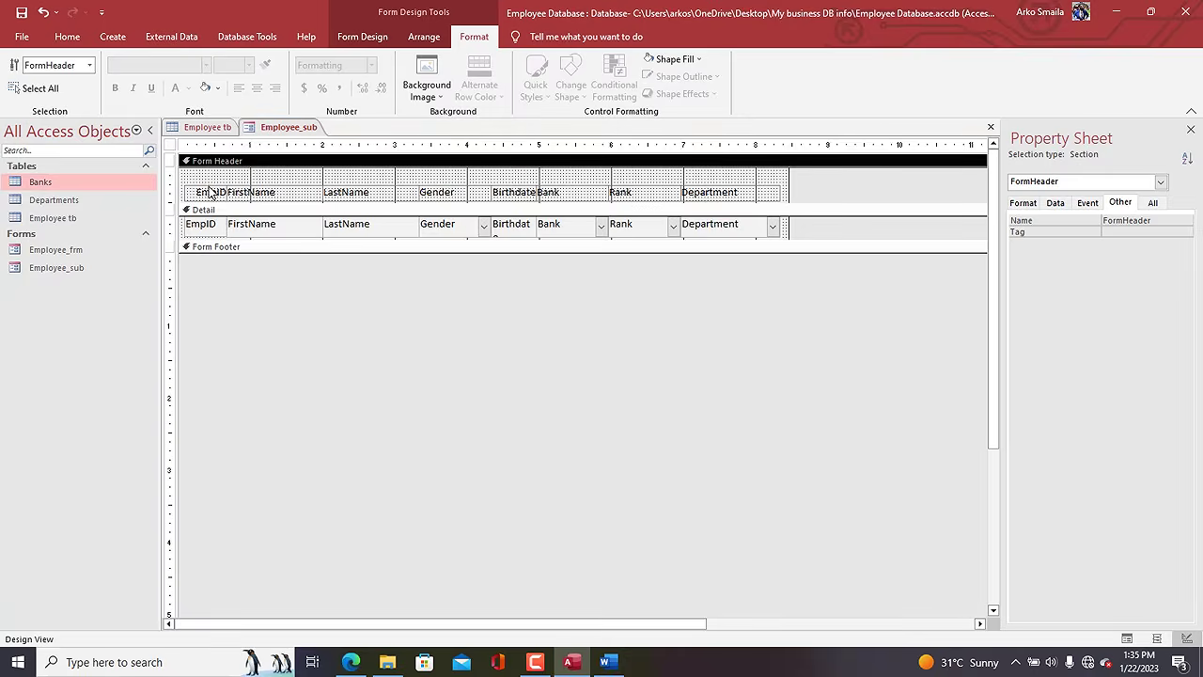
left_click(173, 194)
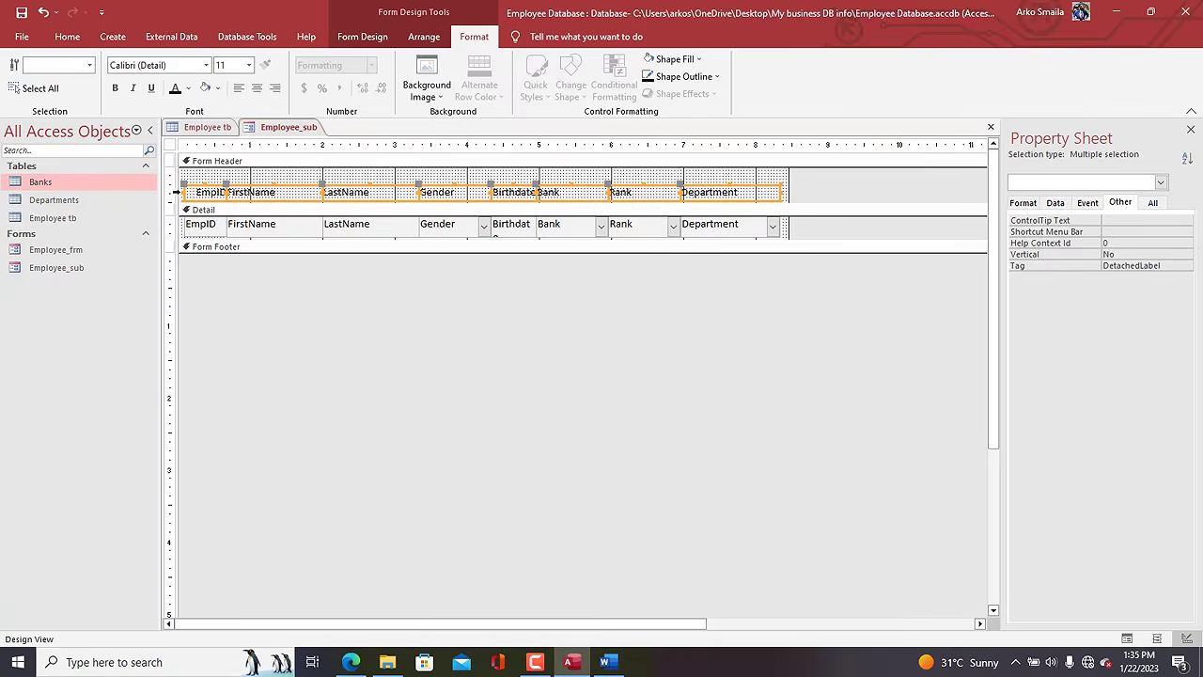
left_click(114, 88)
left_click(218, 88)
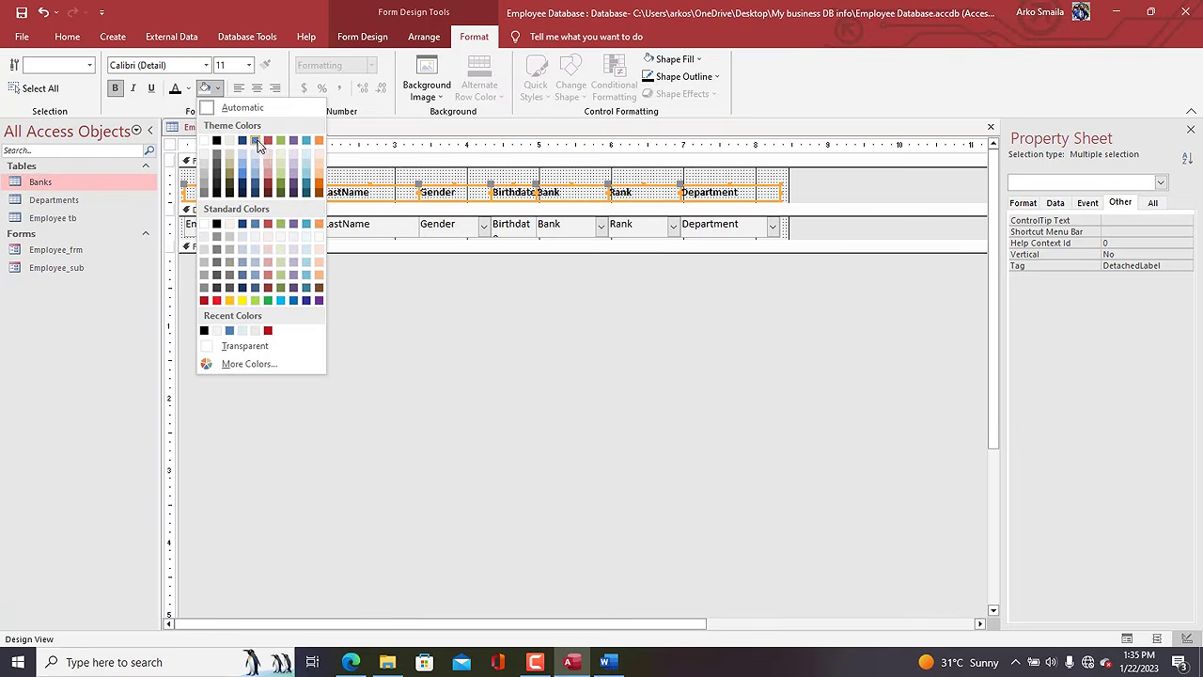
Give the Employee_sub header labels a light orange fill and a black outline.
left_click(320, 167)
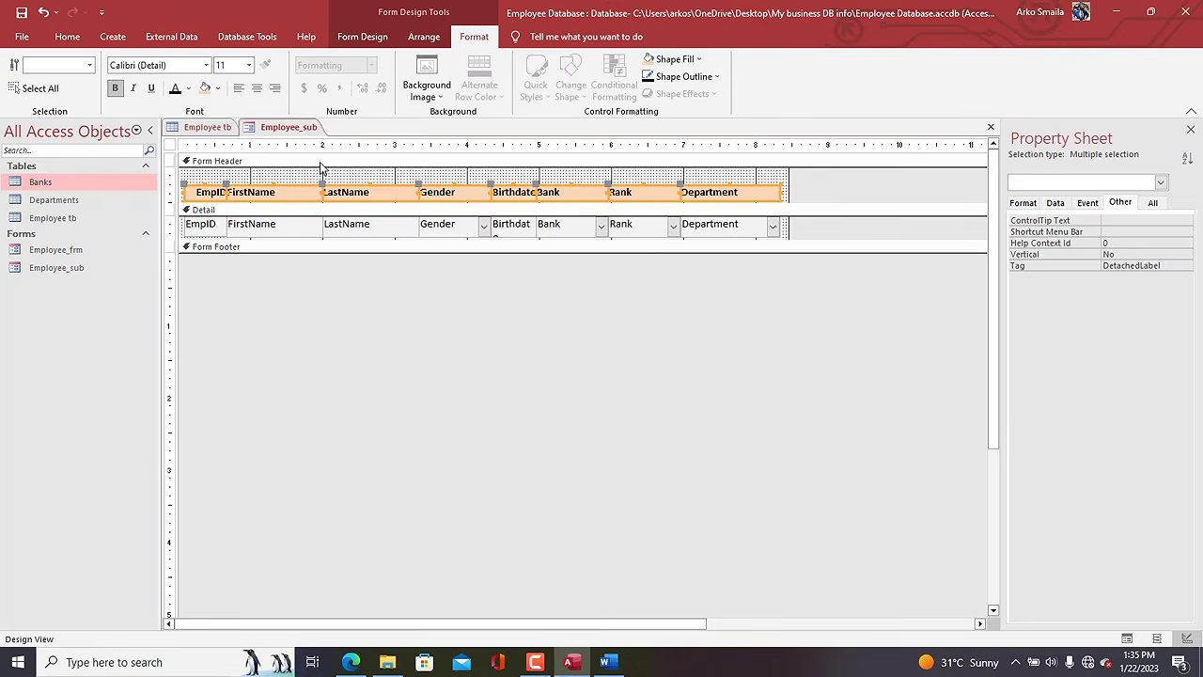
left_click(683, 76)
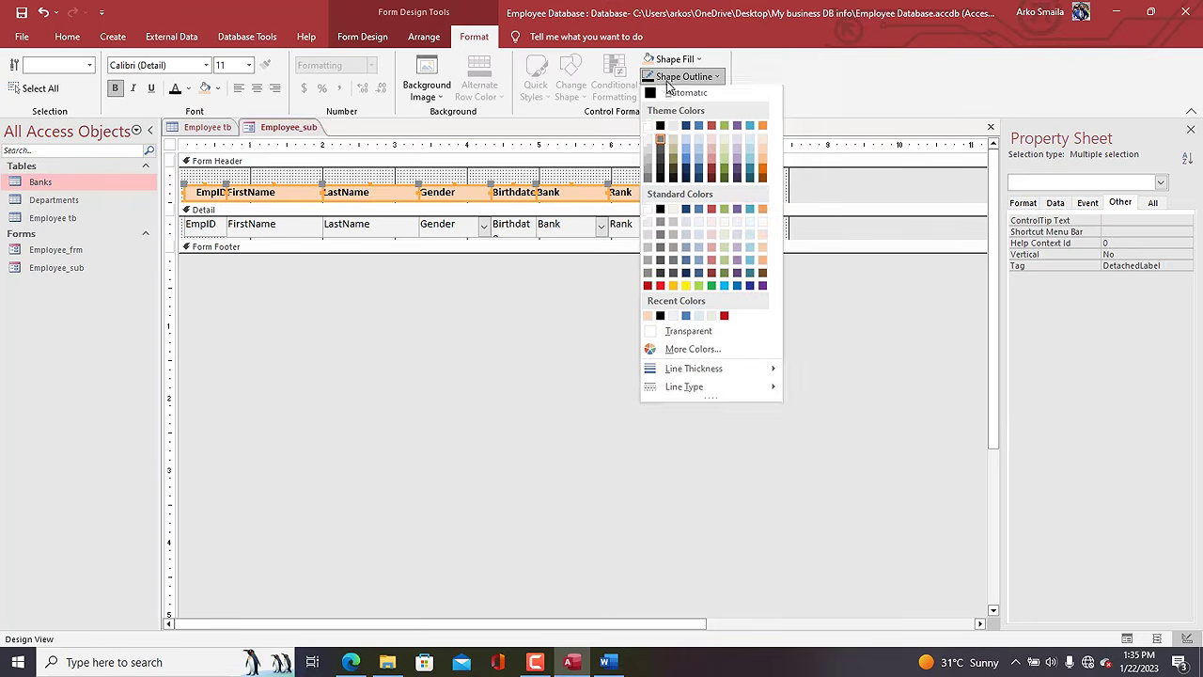
left_click(659, 134)
Nudge the header labels up and set both header and detail text to size 12.
left_click(618, 178)
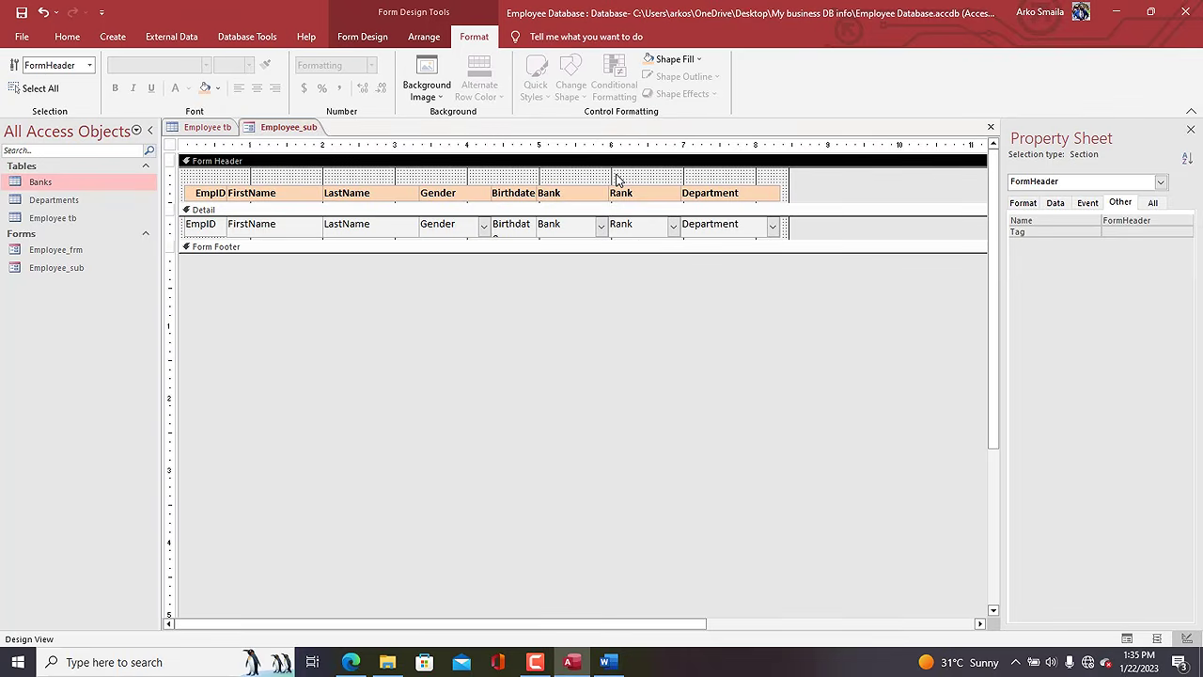
left_click(177, 196)
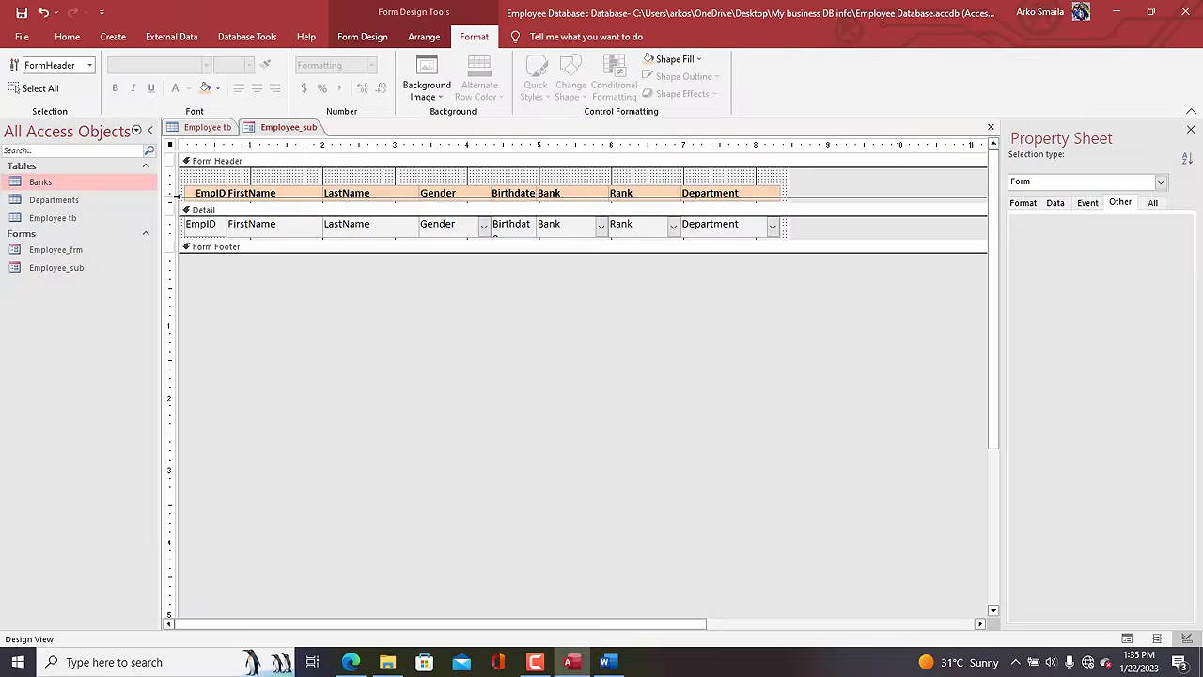
key("Up")
key("Up")
key("Up")
key("Up")
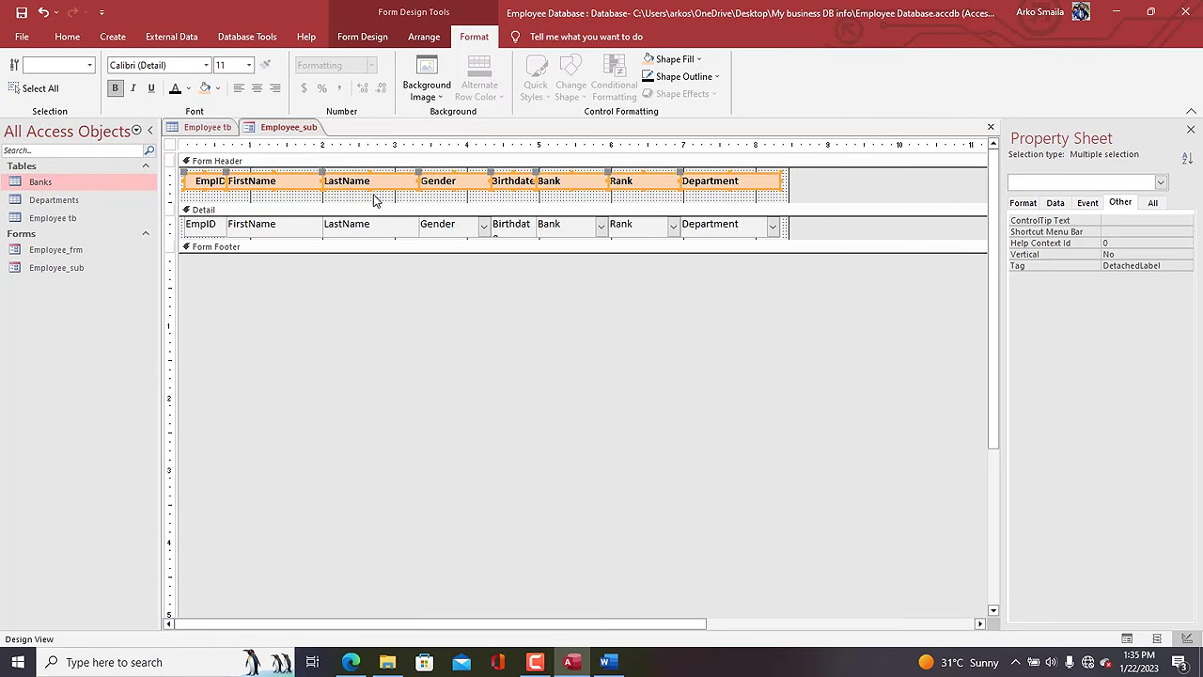
left_click(249, 67)
left_click(225, 139)
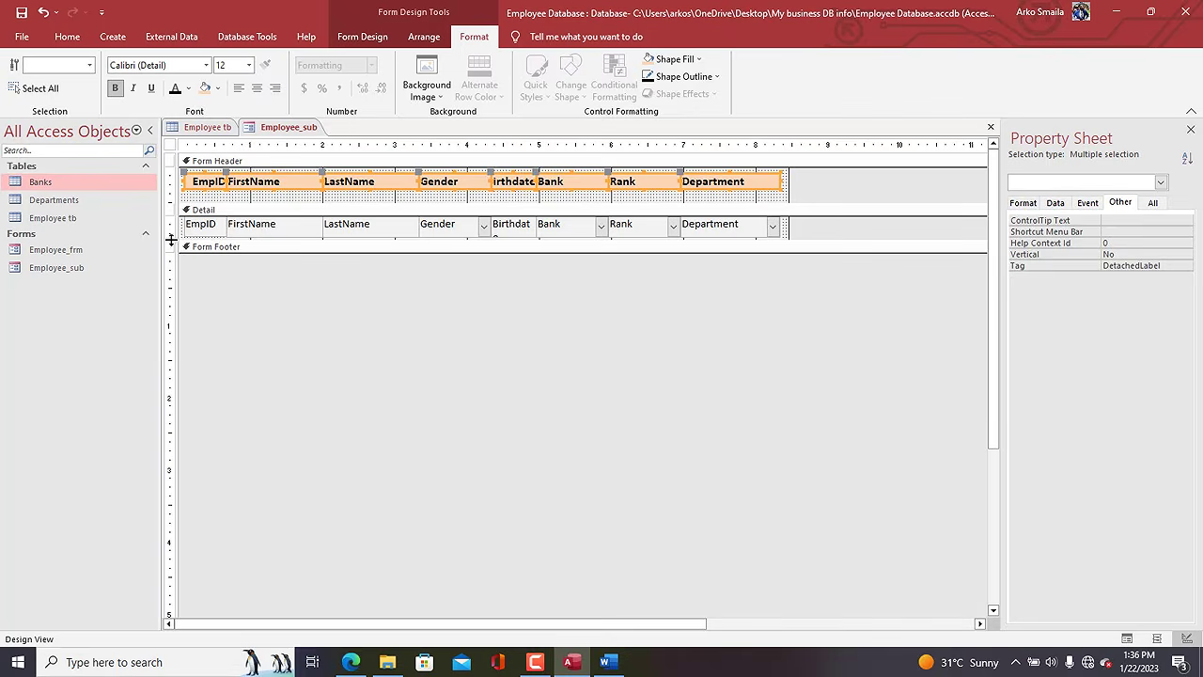
left_click(171, 239)
left_click(249, 67)
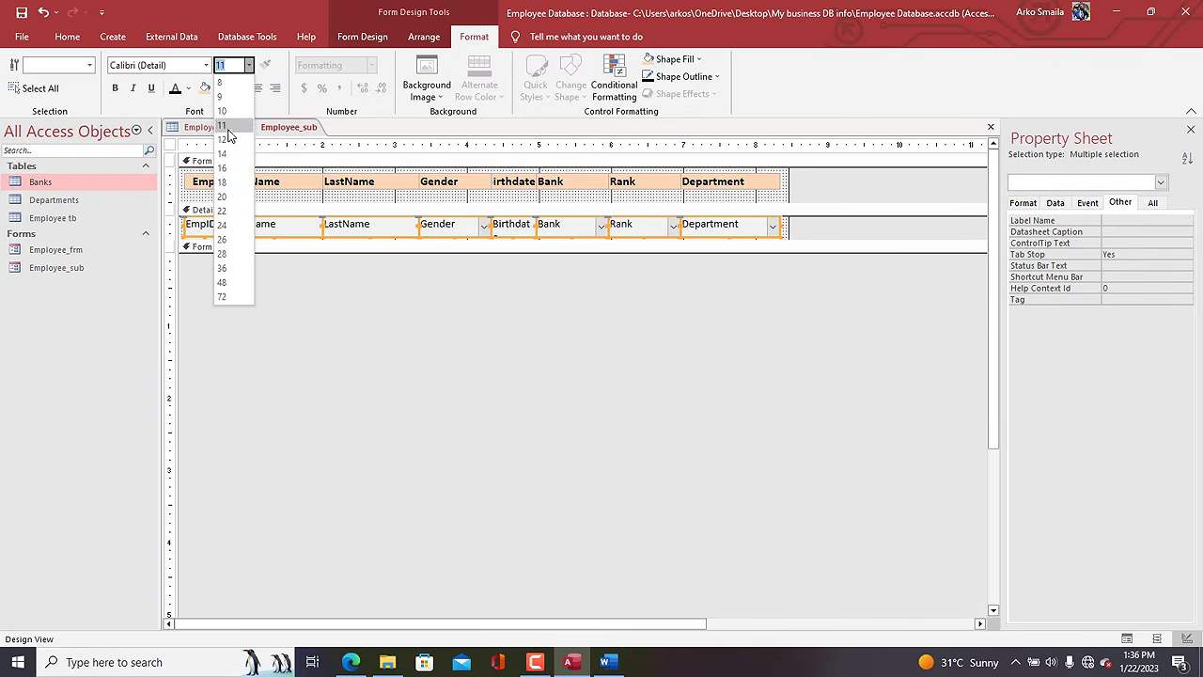
left_click(229, 139)
Shrink the Form Header and Detail sections so the detail fits one row.
left_click_drag(251, 203, 245, 192)
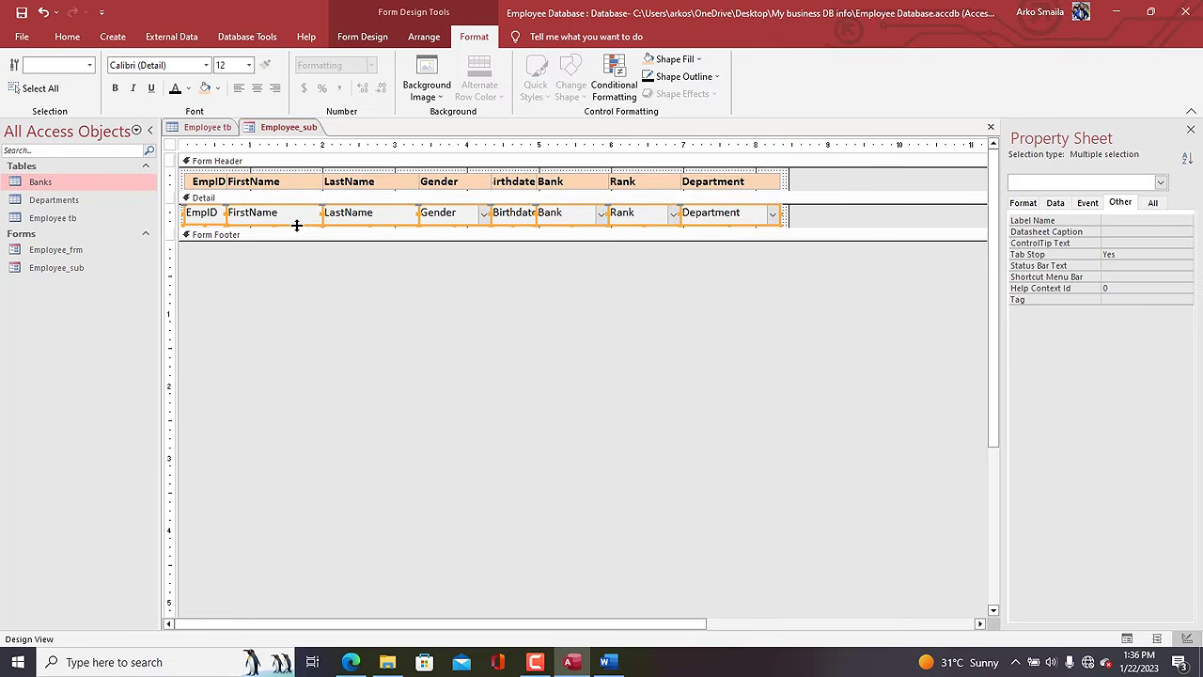
left_click_drag(297, 227, 296, 225)
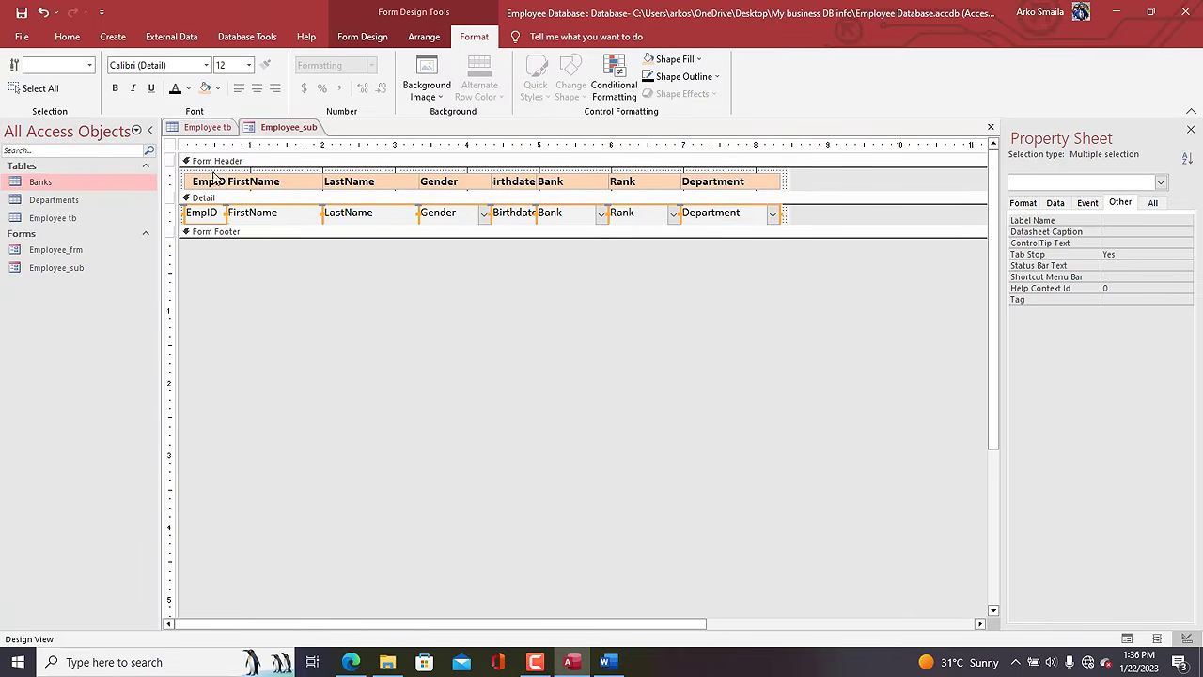
left_click(171, 145)
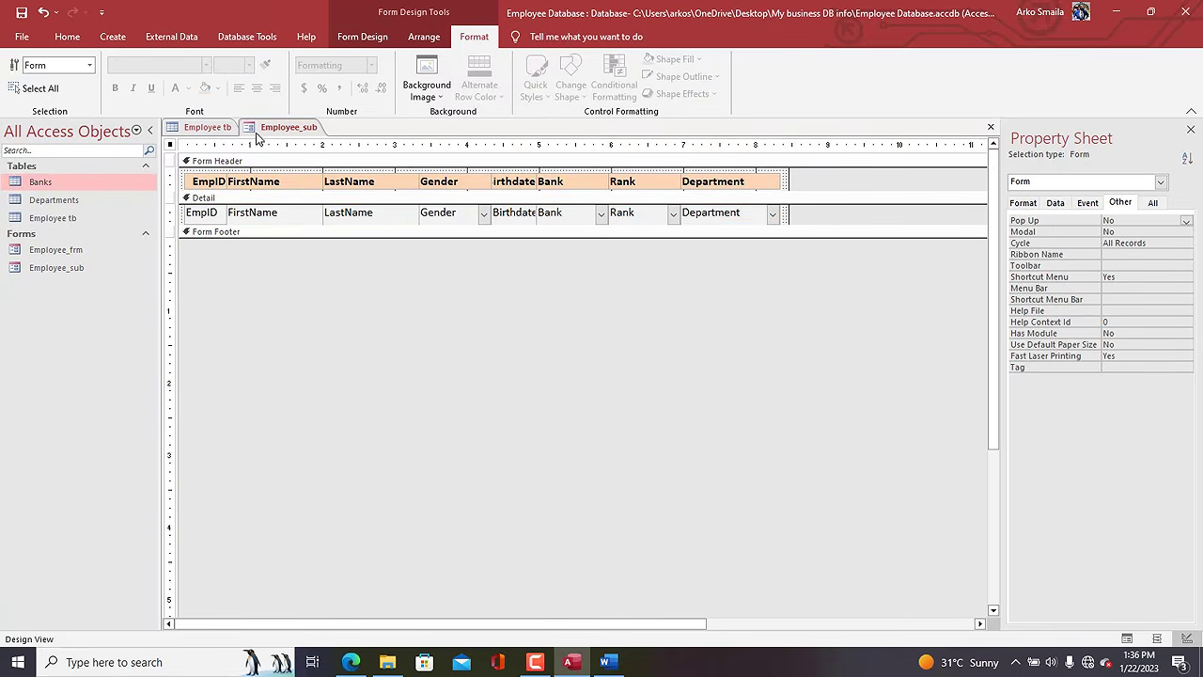
Preview Employee_sub, then shift Bank, Rank and Department right and widen the Birthdate column.
right_click(266, 133)
left_click(310, 200)
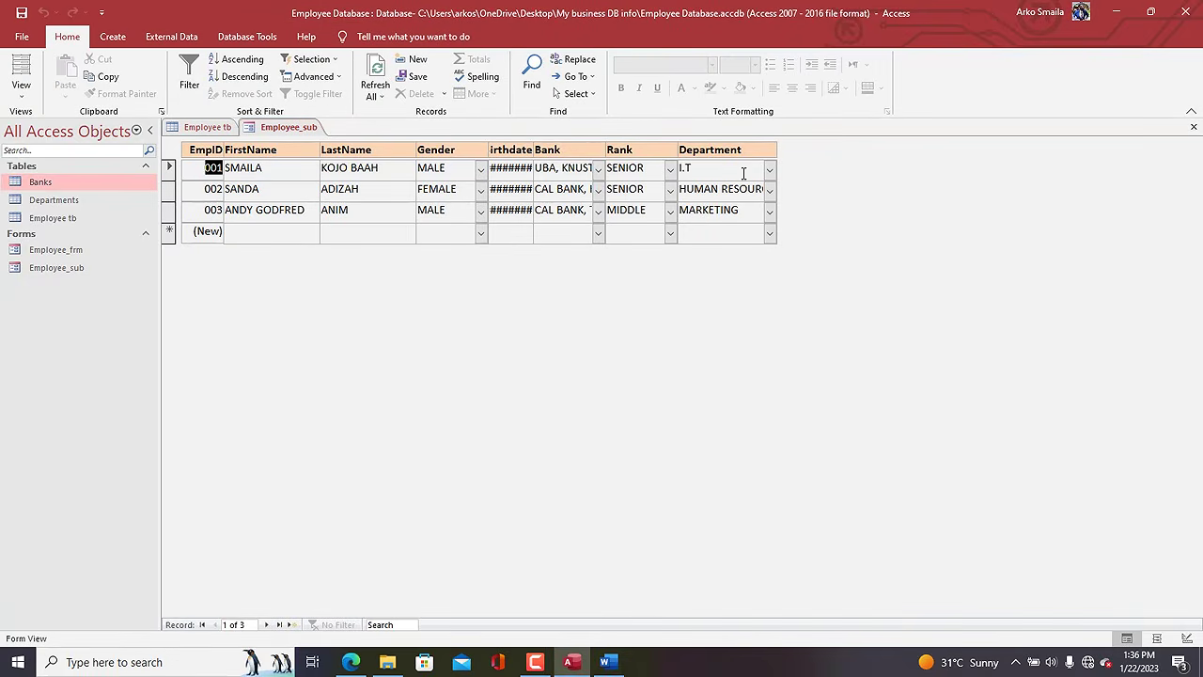
right_click(813, 176)
left_click(845, 210)
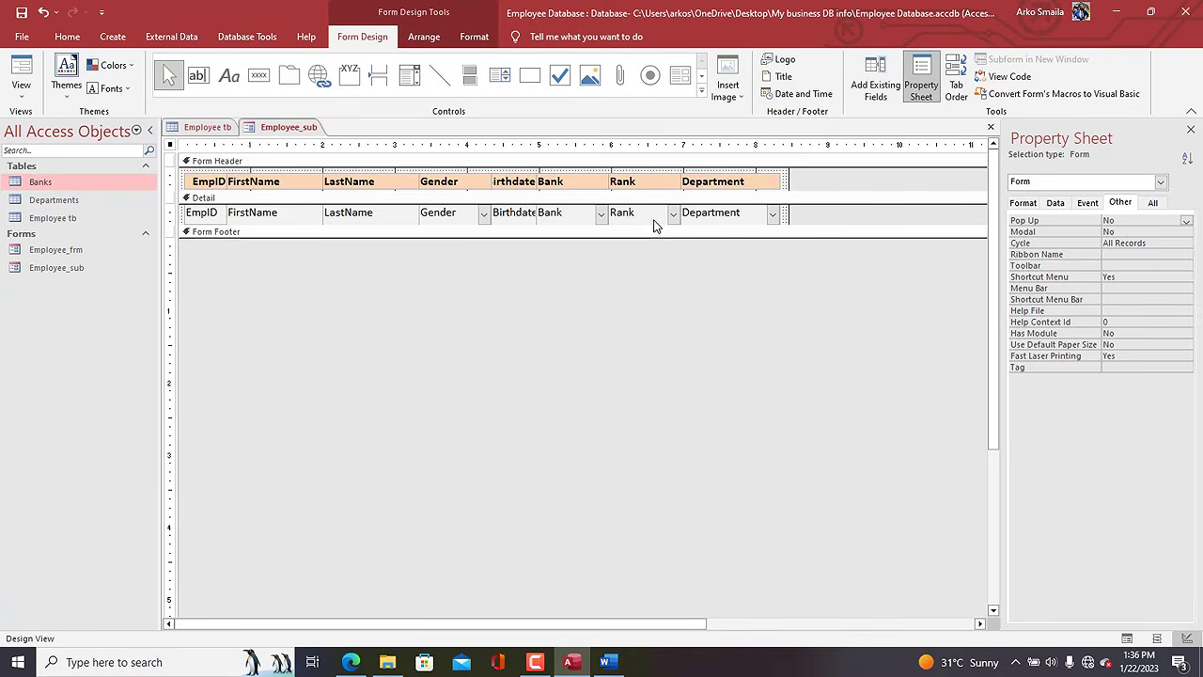
left_click_drag(608, 206, 585, 217)
key("Right")
key("Right")
key("Right")
key("Right")
key("Right")
key("Right")
key("Right")
key("Right")
key("Right")
key("Right")
key("Right")
key("Right")
key("Right")
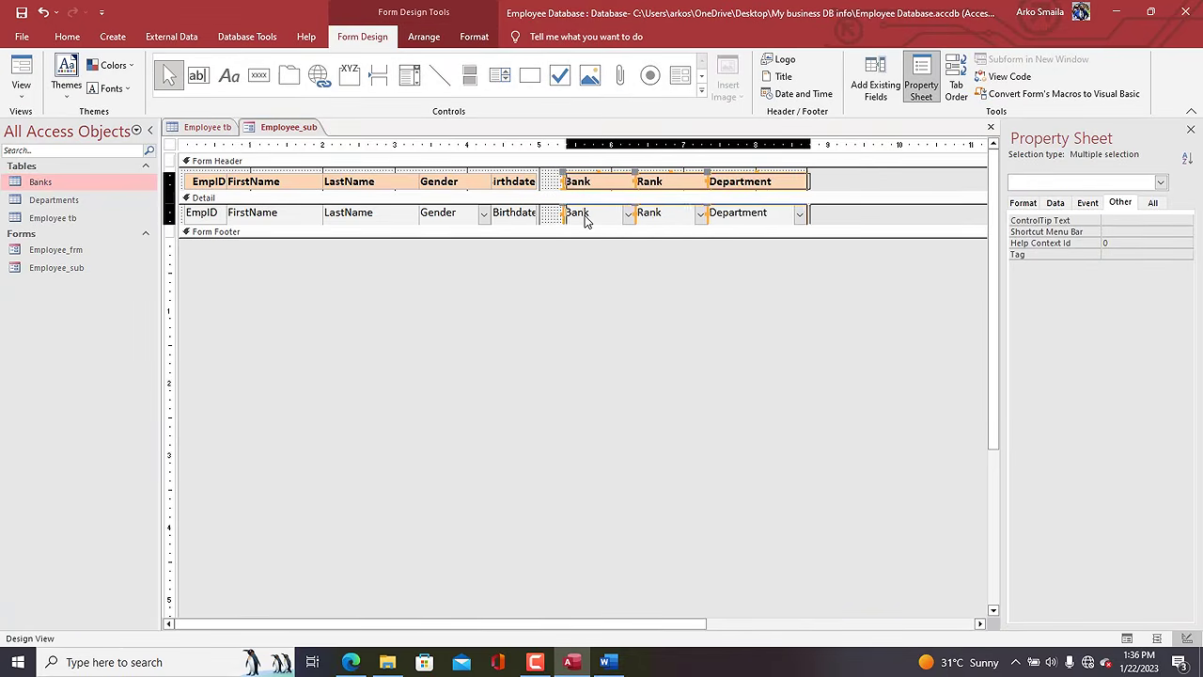
left_click_drag(544, 176, 577, 222)
Set the Employee_sub form's Allow Additions property to No.
left_click(171, 145)
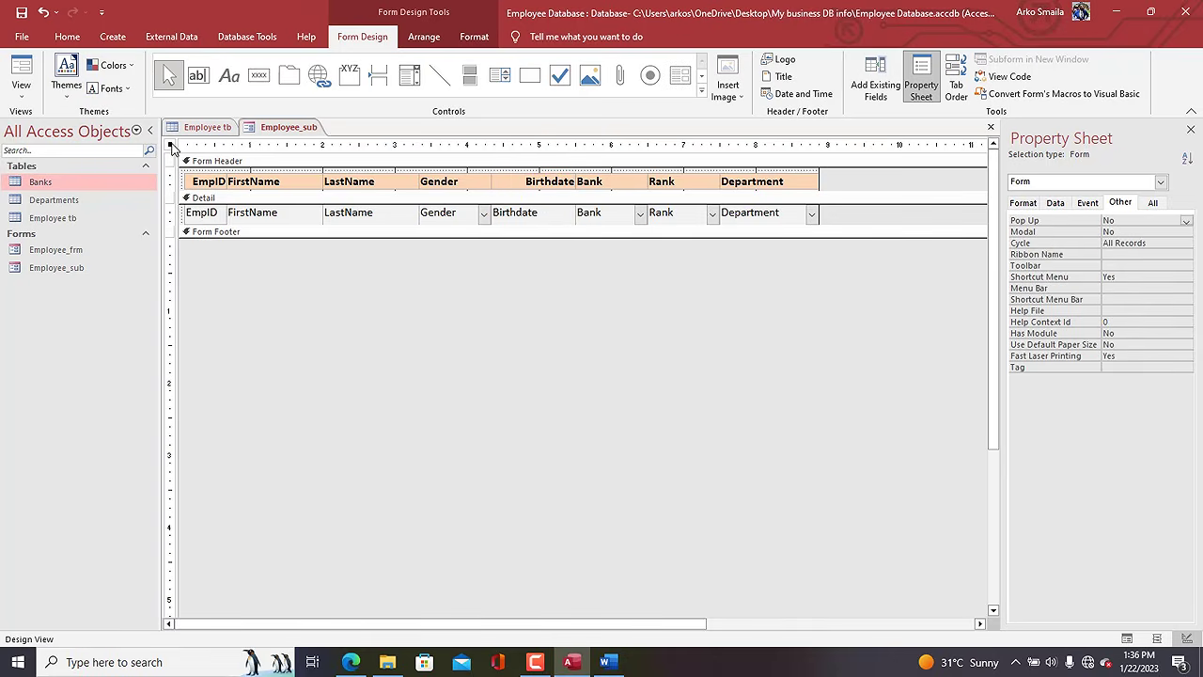
left_click(1054, 202)
double_click(1113, 322)
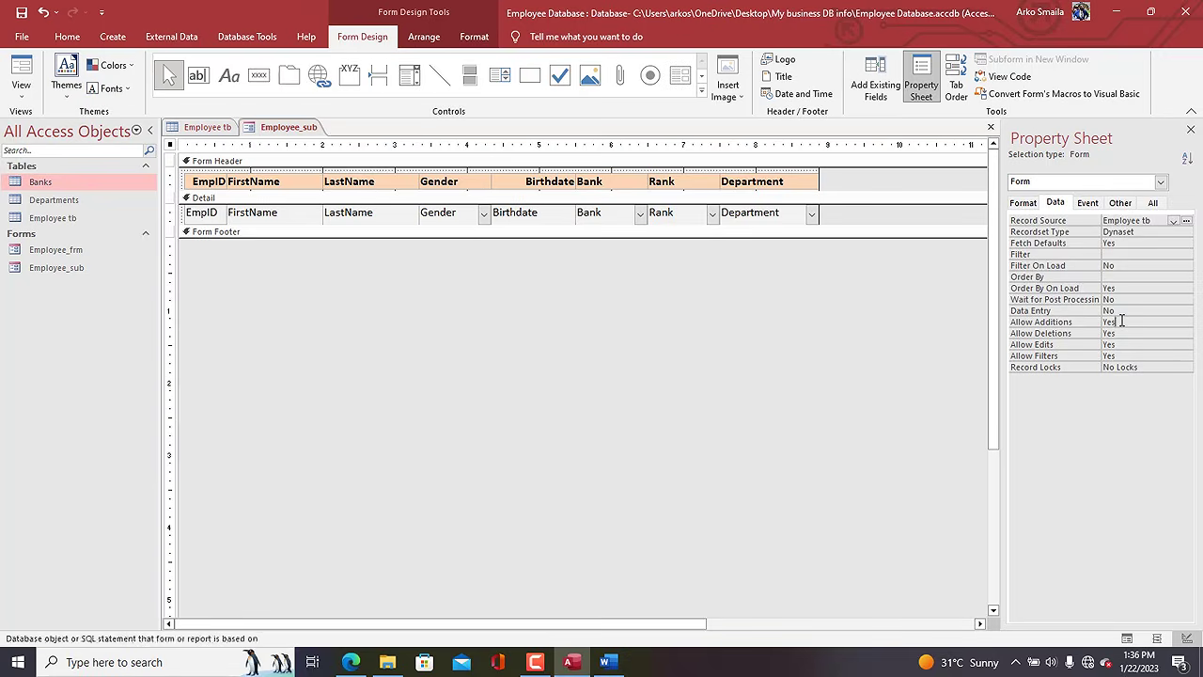
Preview the form again, then shift Rank and Department and widen the Bank column.
right_click(284, 128)
left_click(319, 195)
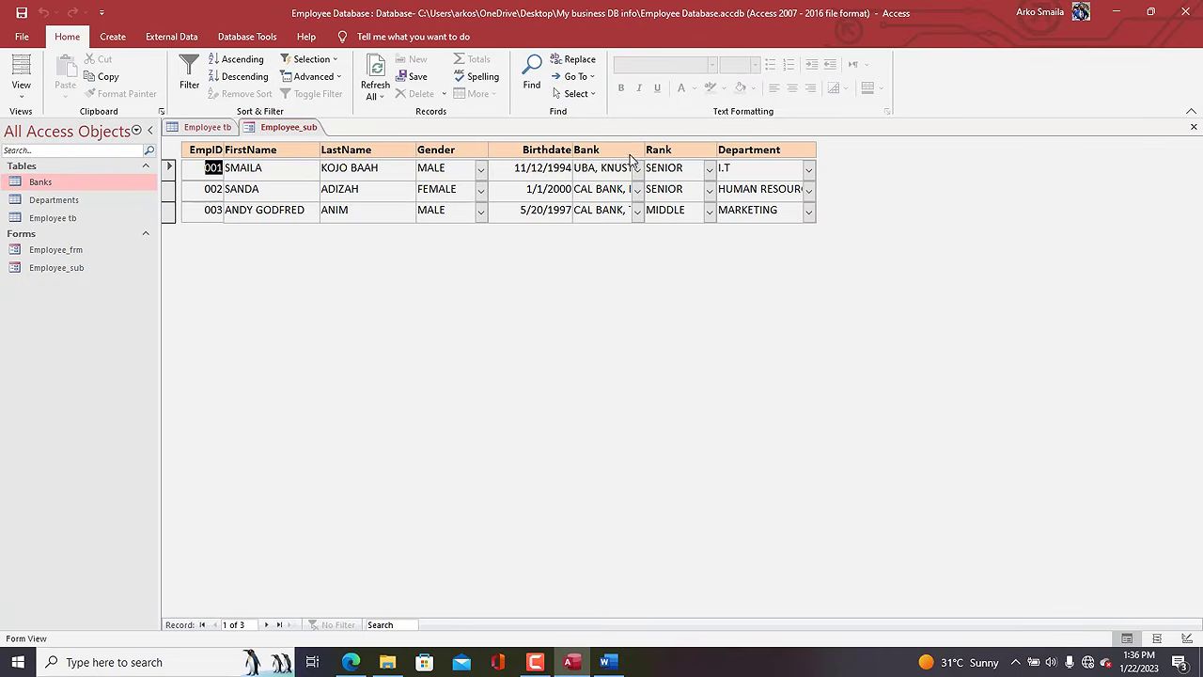
right_click(862, 166)
left_click(907, 212)
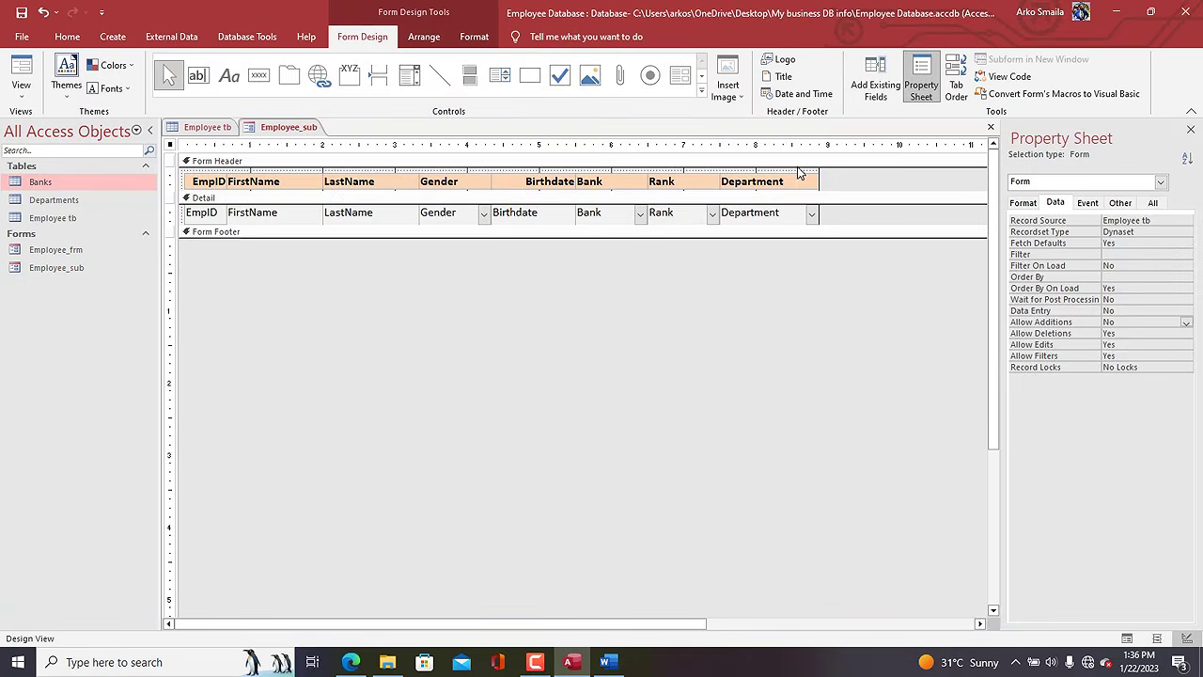
left_click_drag(799, 174, 670, 219)
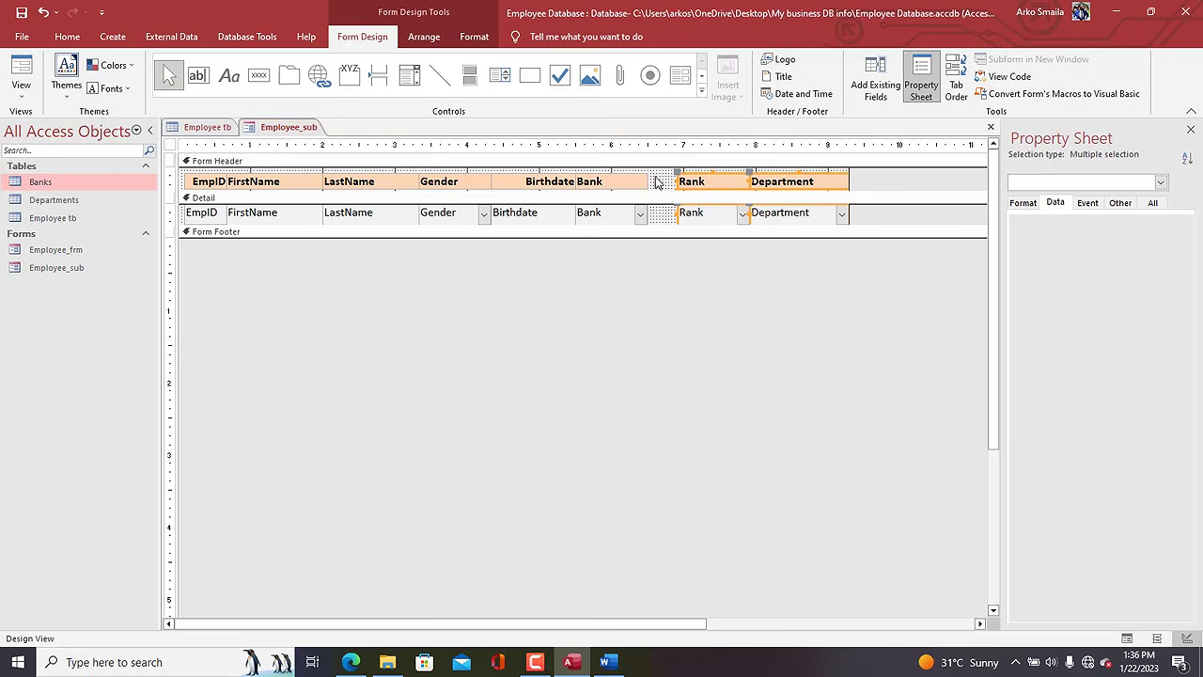
left_click_drag(655, 177, 676, 216)
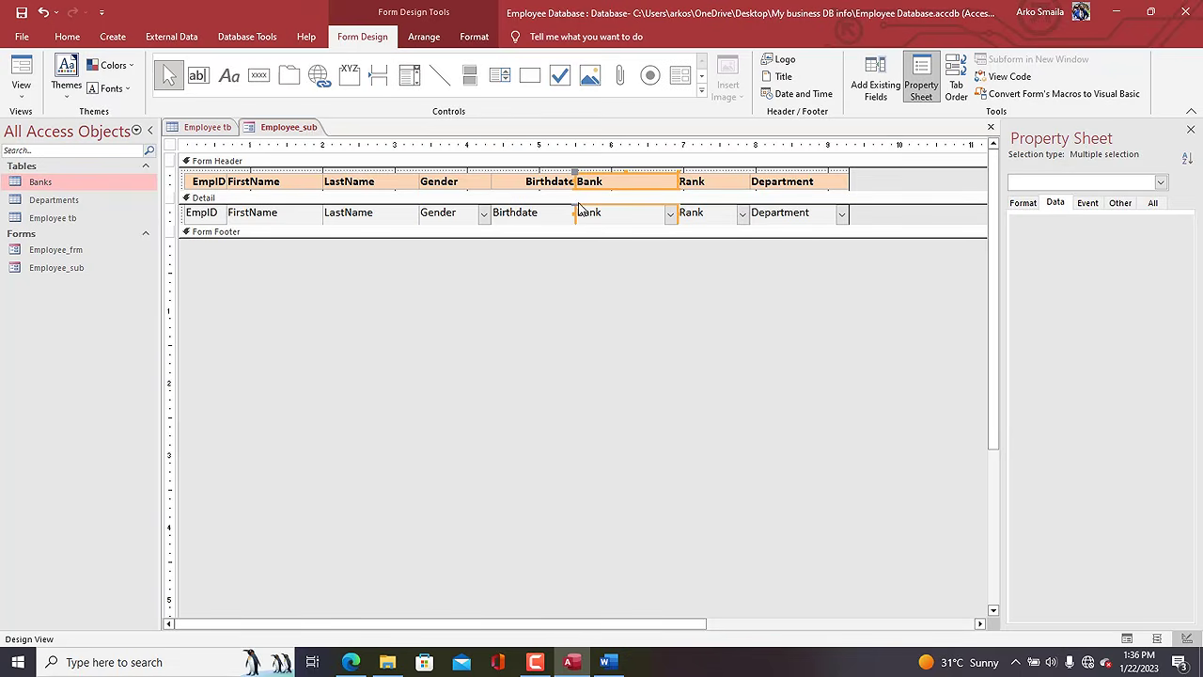
Set the detail row text to font size 11.
left_click(175, 214)
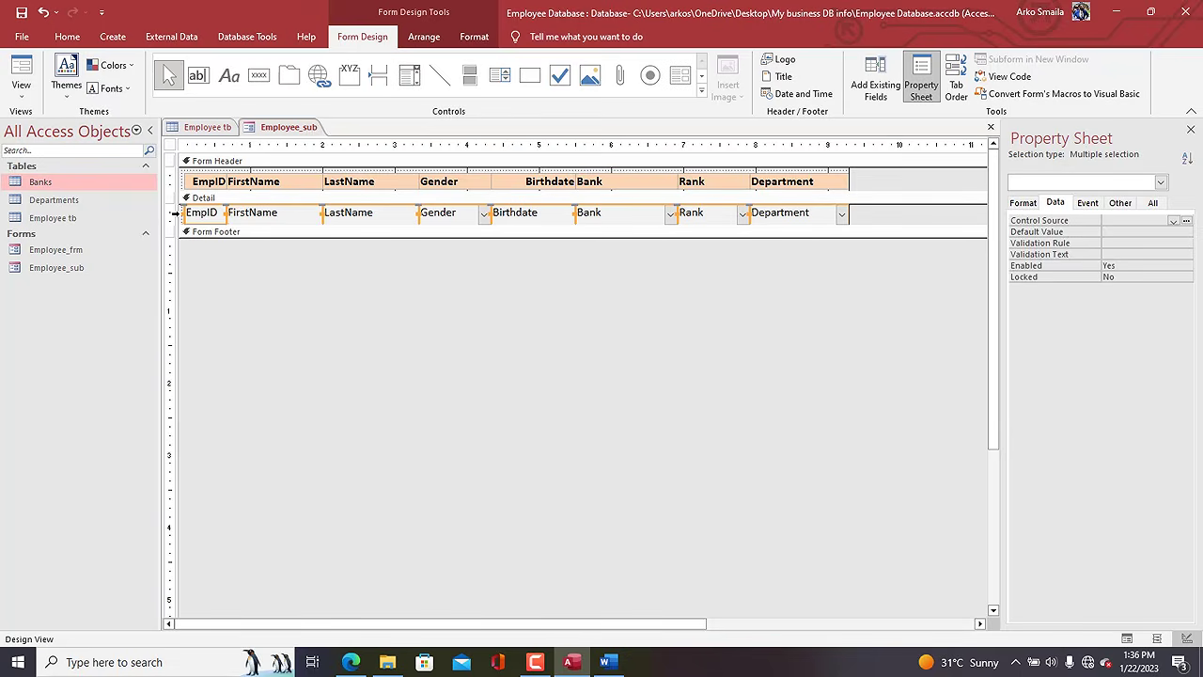
left_click(471, 36)
left_click(249, 65)
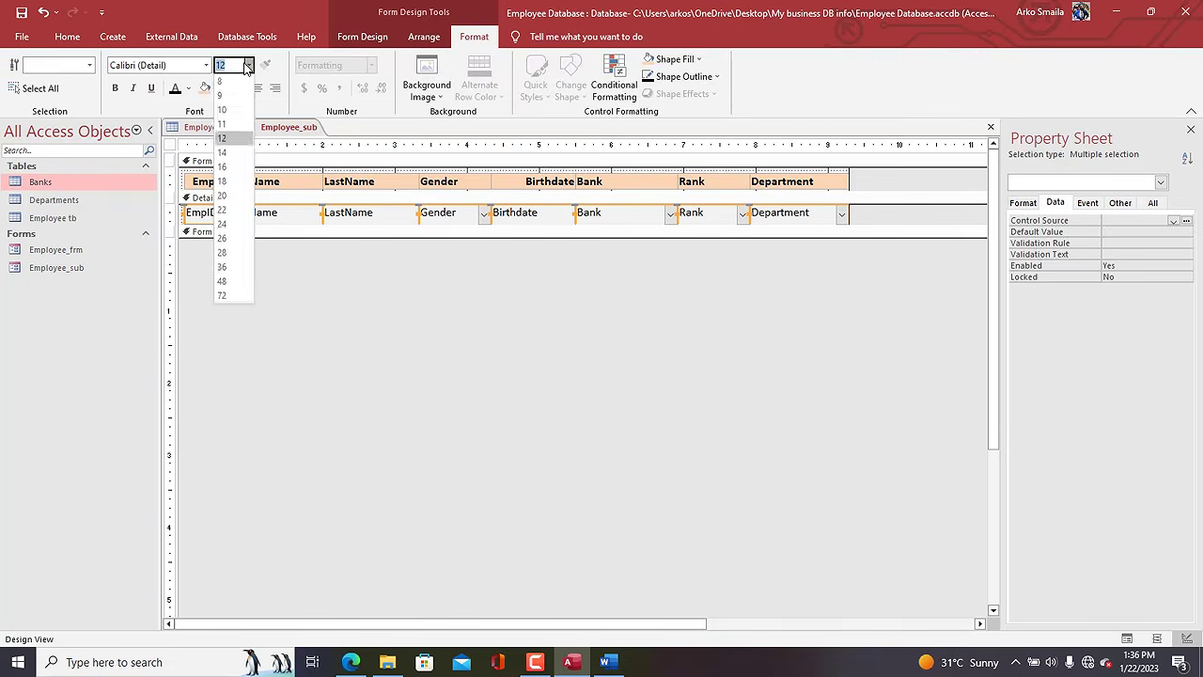
left_click(222, 125)
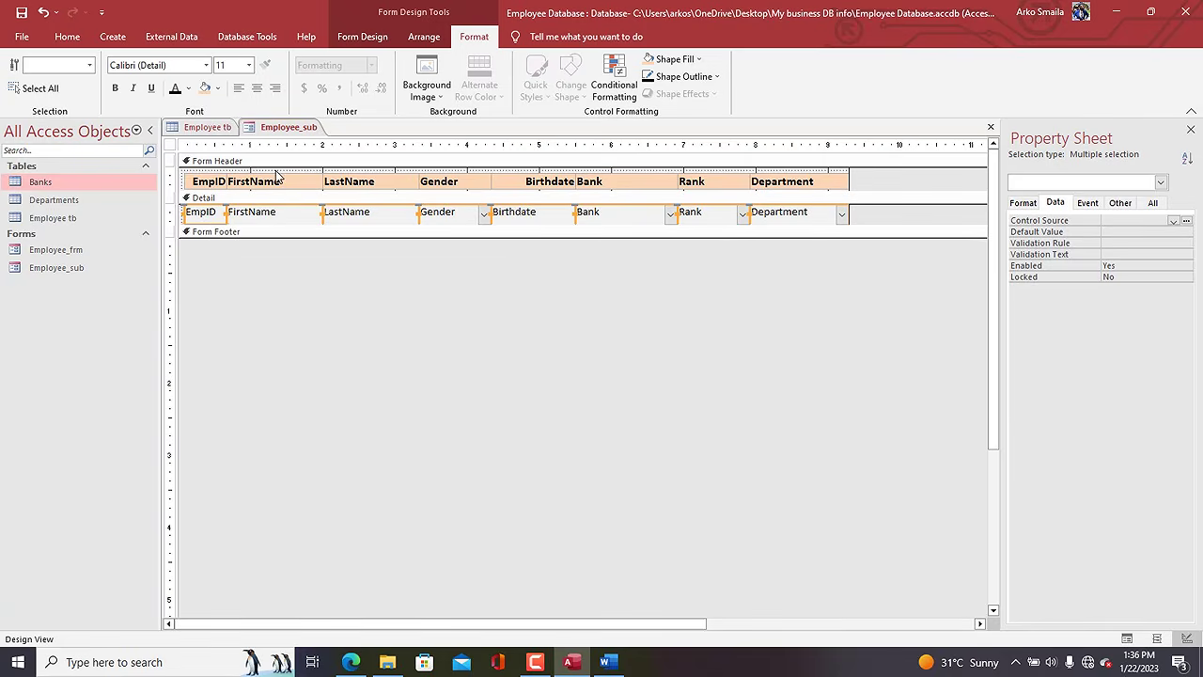
Shrink the Form Header section, undoing an accidental nudge of the detail controls.
left_click(174, 179)
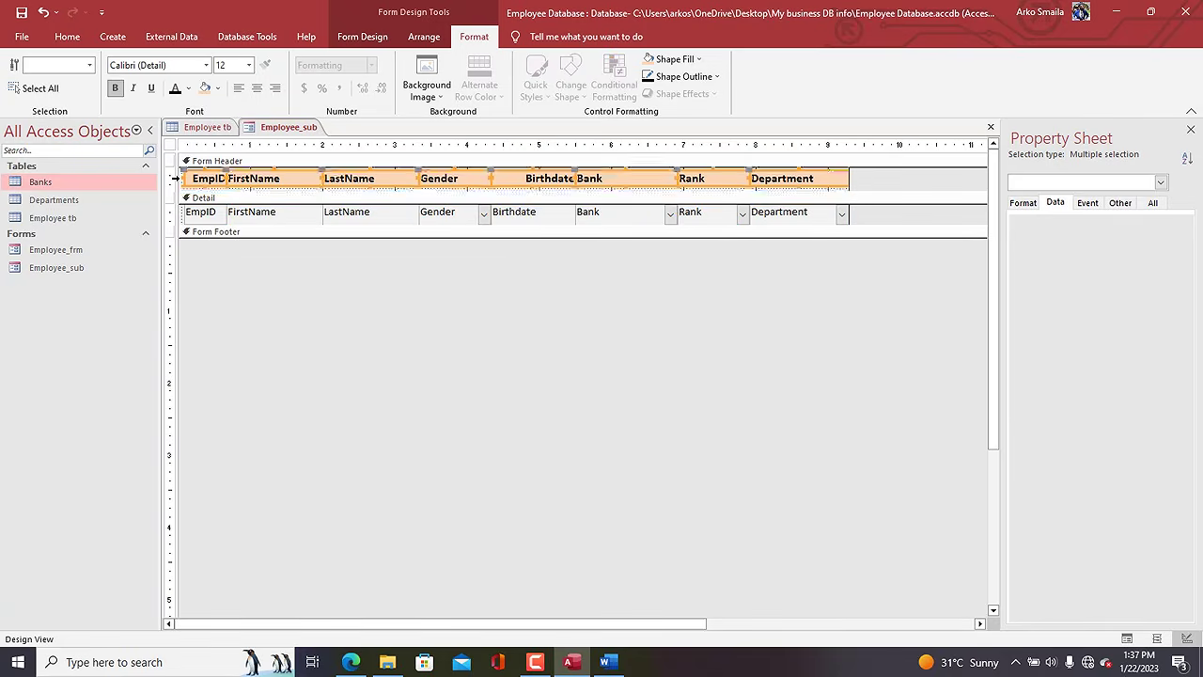
left_click_drag(215, 191, 215, 184)
left_click(174, 206)
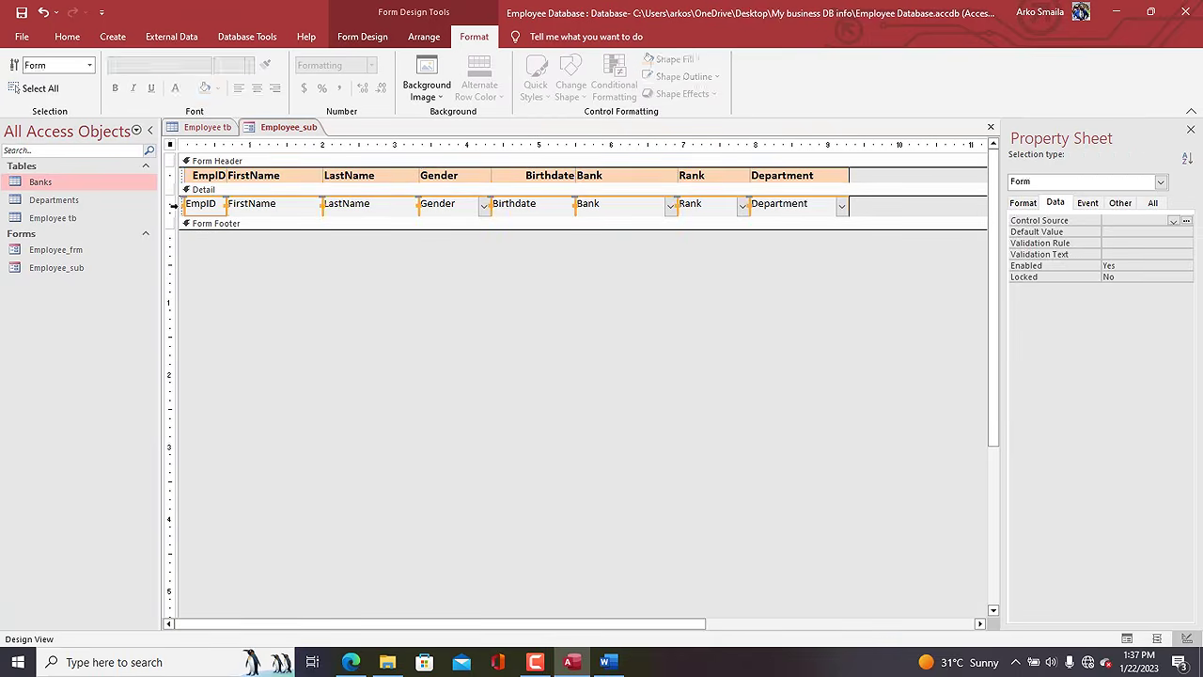
key("Up")
key("ctrl+z")
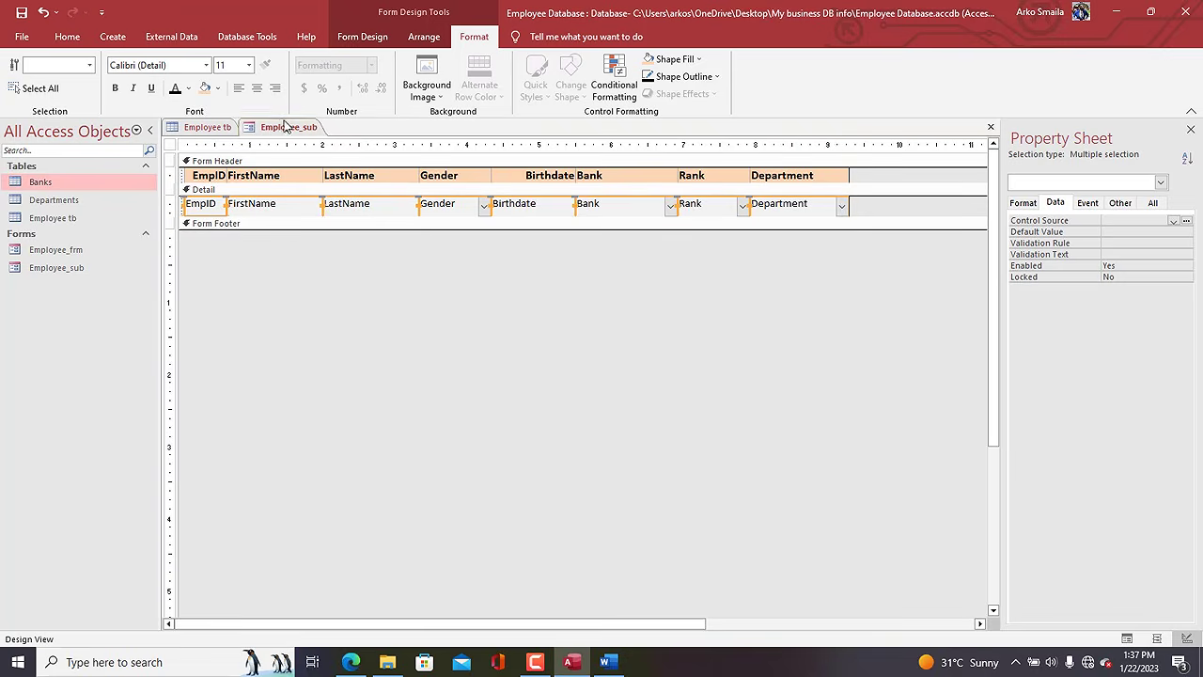
Close all open objects saving changes, and open Employee_frm in Design View.
right_click(286, 127)
left_click(315, 172)
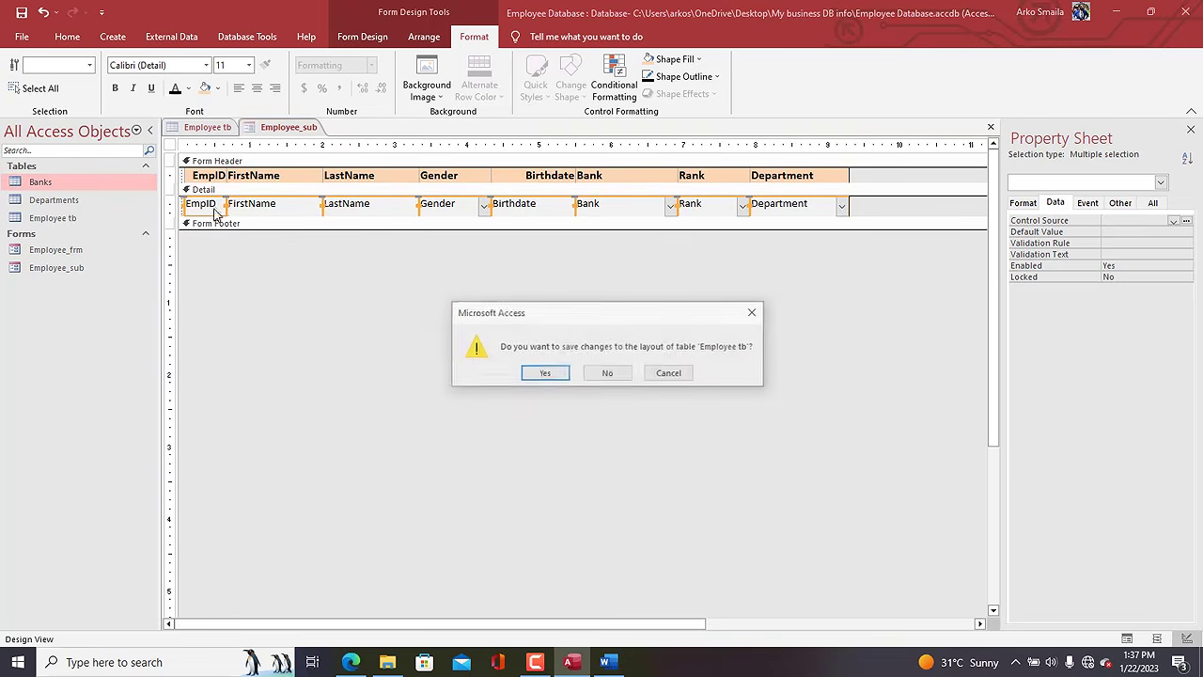
left_click(542, 374)
left_click(57, 249)
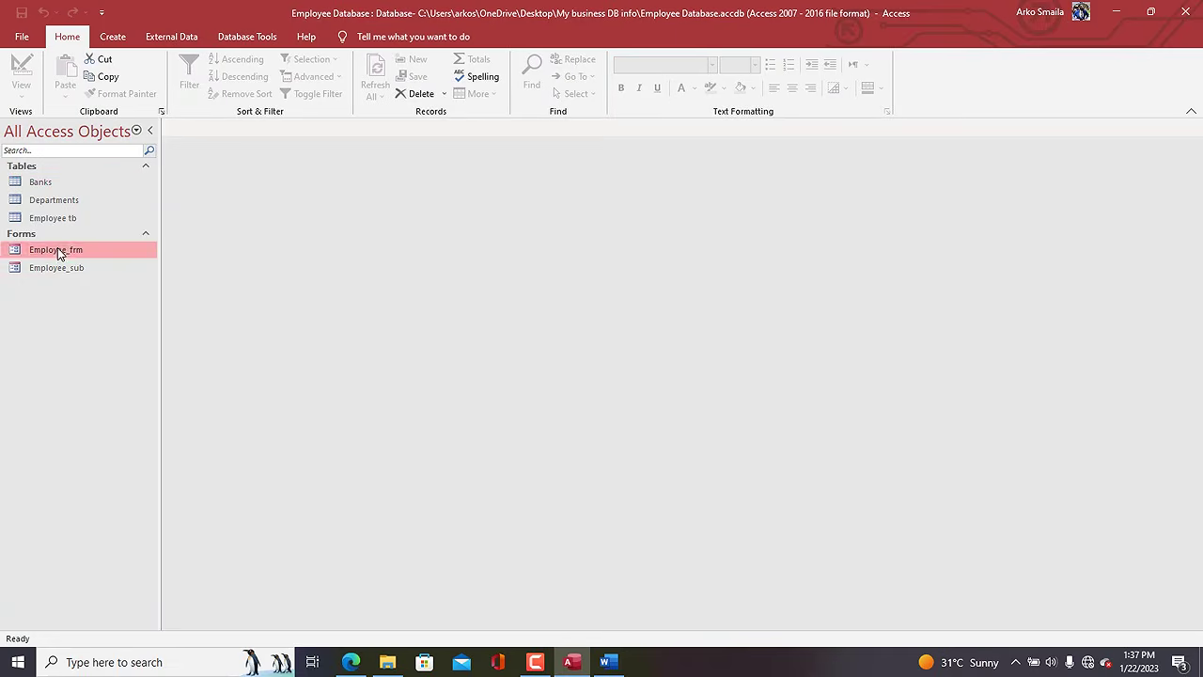
right_click(57, 247)
left_click(102, 290)
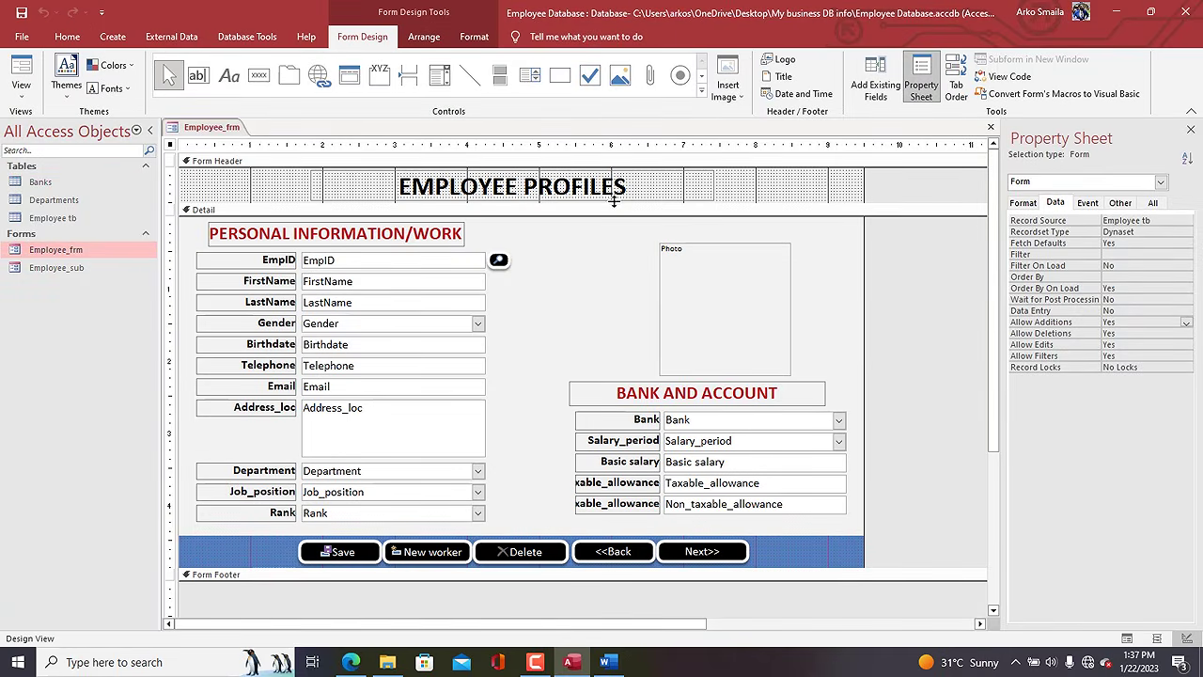
Make the Employee_frm Detail section taller and drop Employee_sub into it as a subform.
left_click_drag(613, 200, 611, 197)
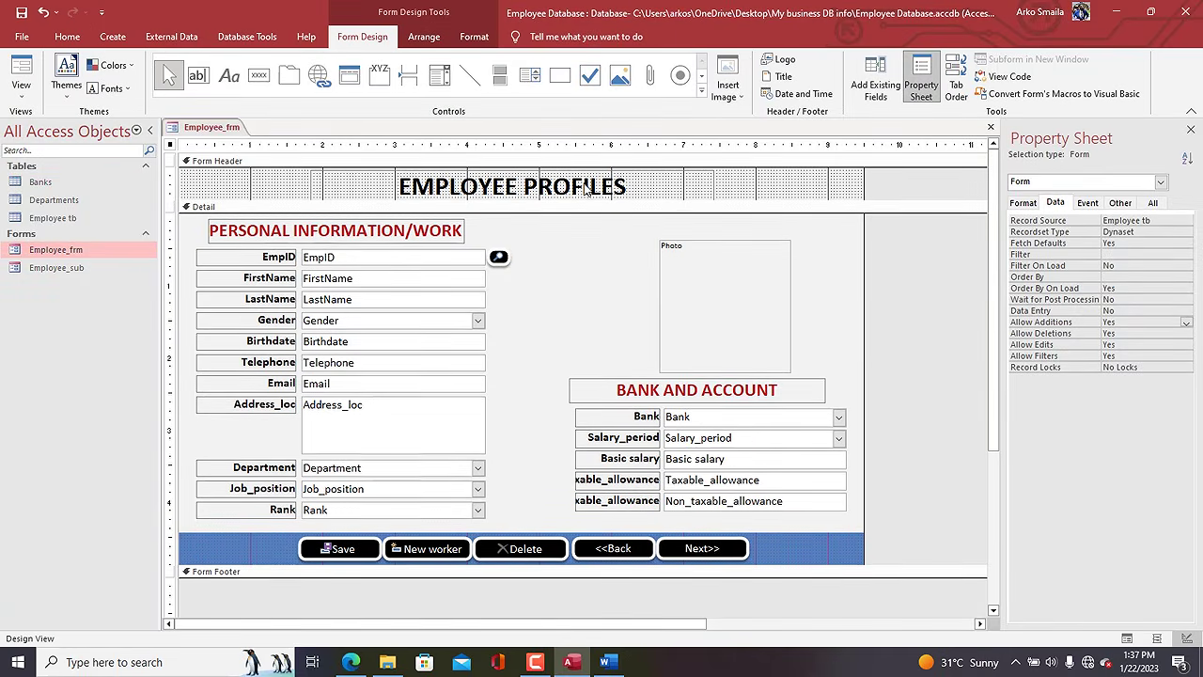
left_click(585, 188)
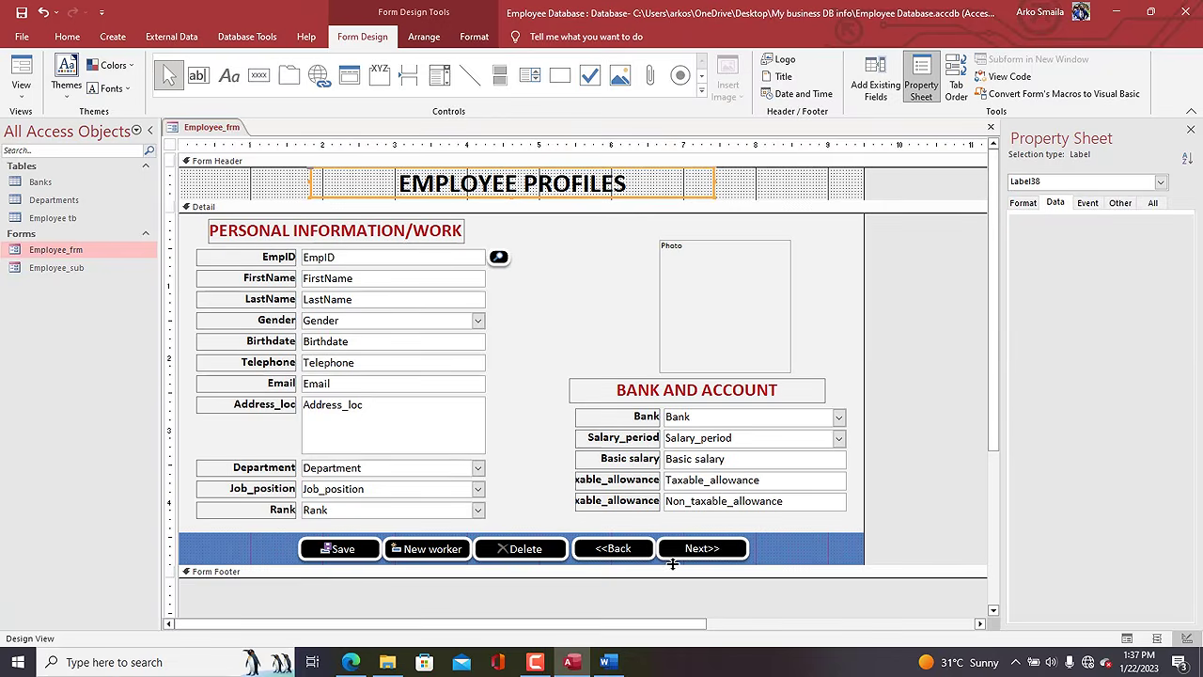
left_click_drag(671, 564, 671, 620)
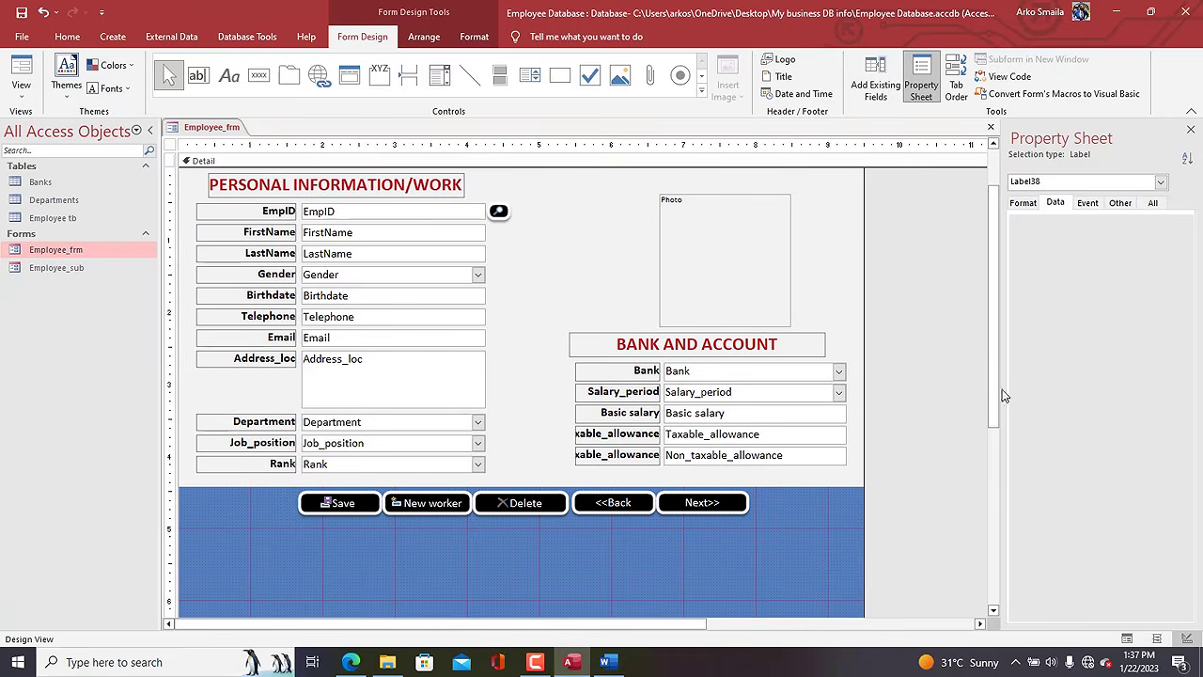
left_click_drag(996, 385, 1015, 498)
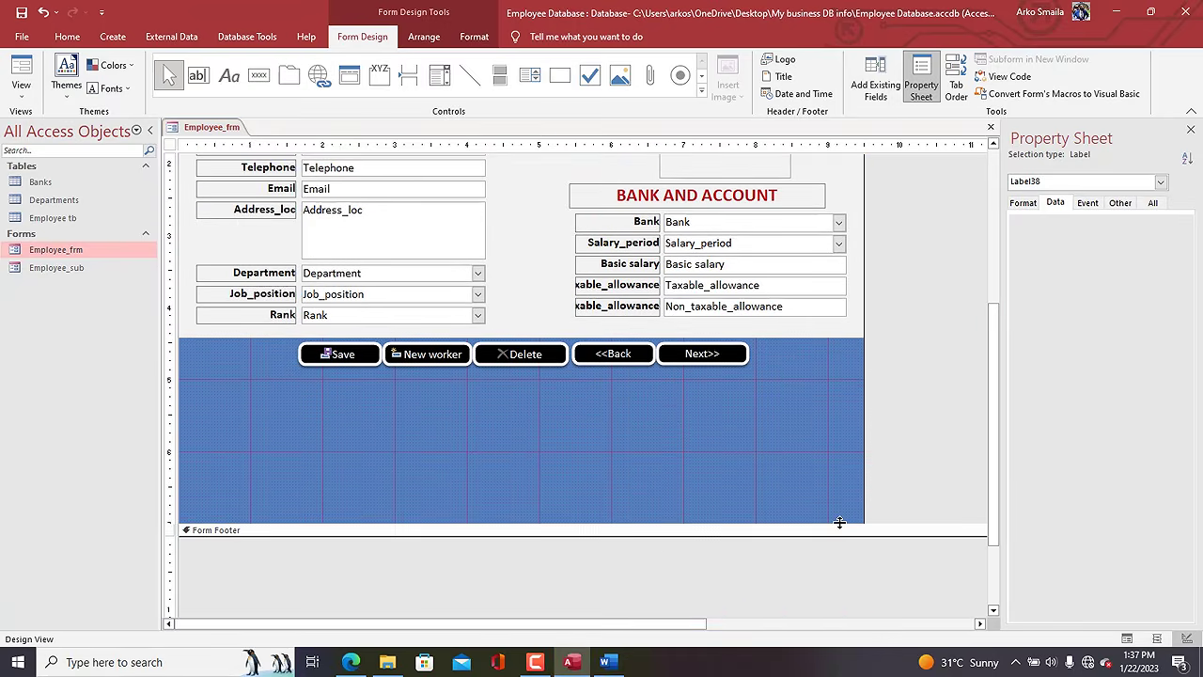
left_click_drag(839, 522, 844, 559)
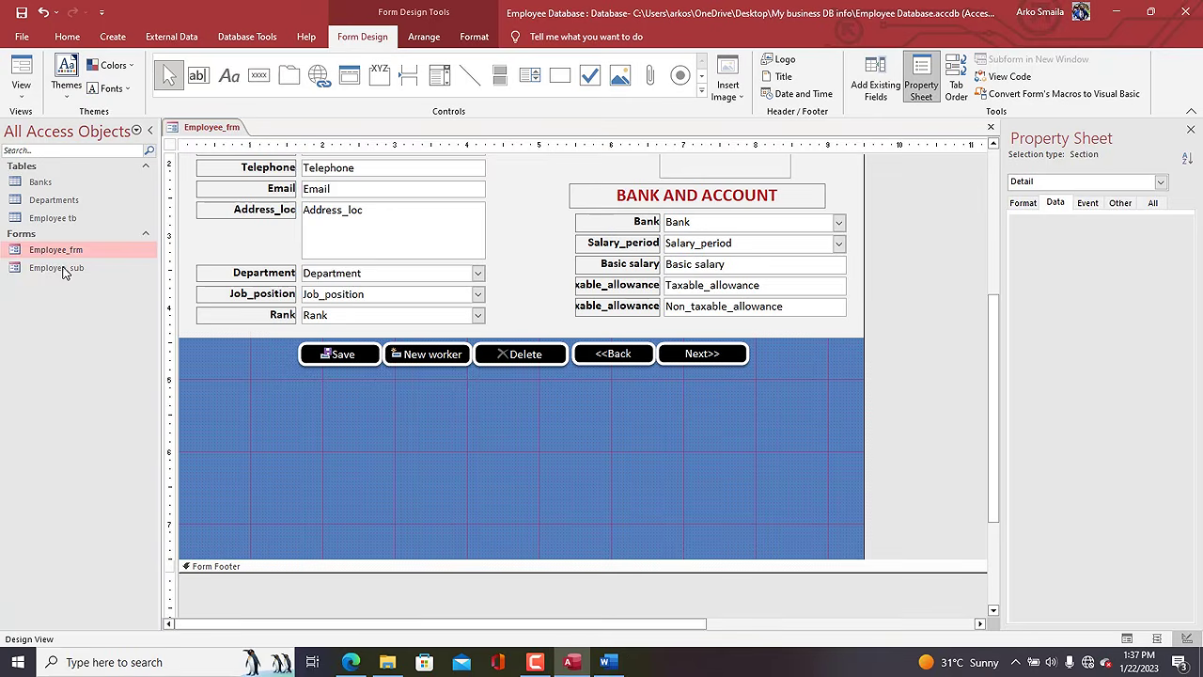
left_click_drag(64, 272, 246, 378)
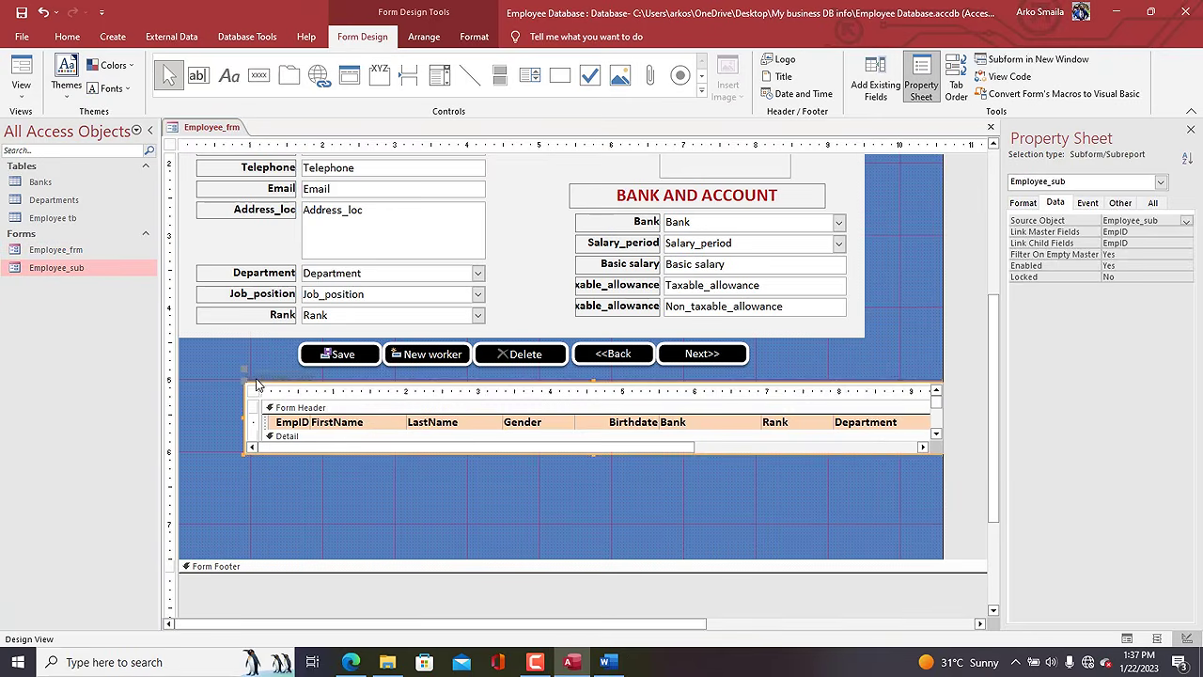
Delete the subform's label, move and enlarge the subform, and narrow the design area.
left_click(253, 378)
key("Delete")
left_click(287, 392)
left_click_drag(281, 383, 215, 370)
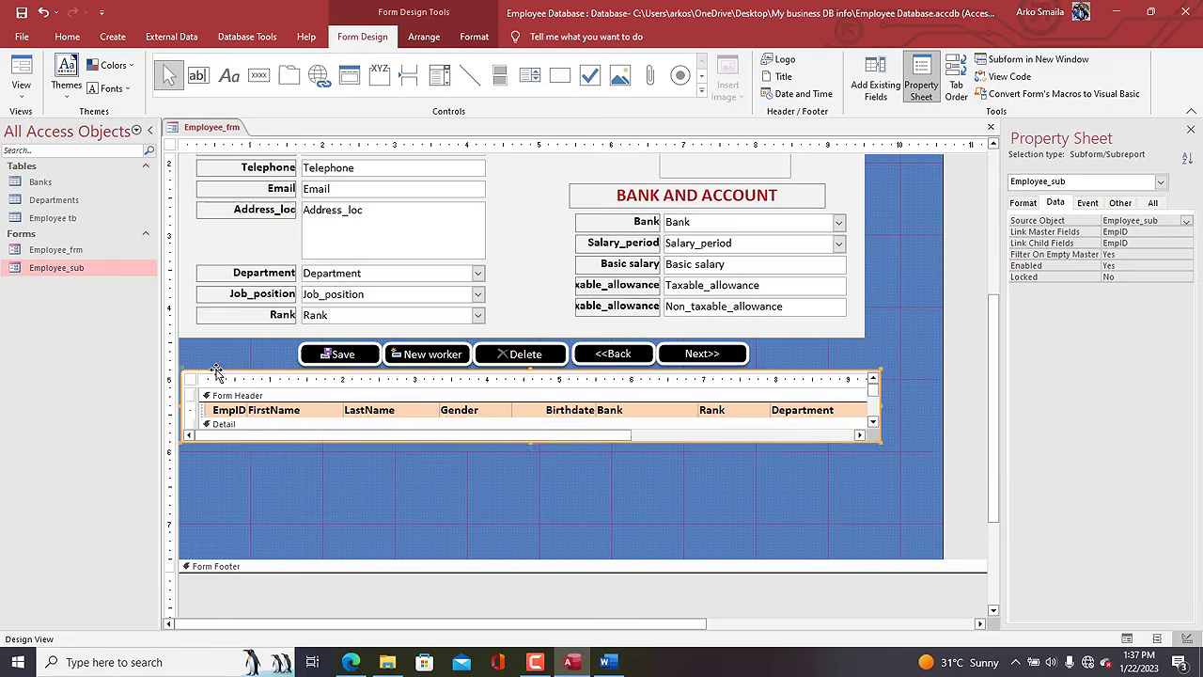
left_click_drag(882, 444, 872, 556)
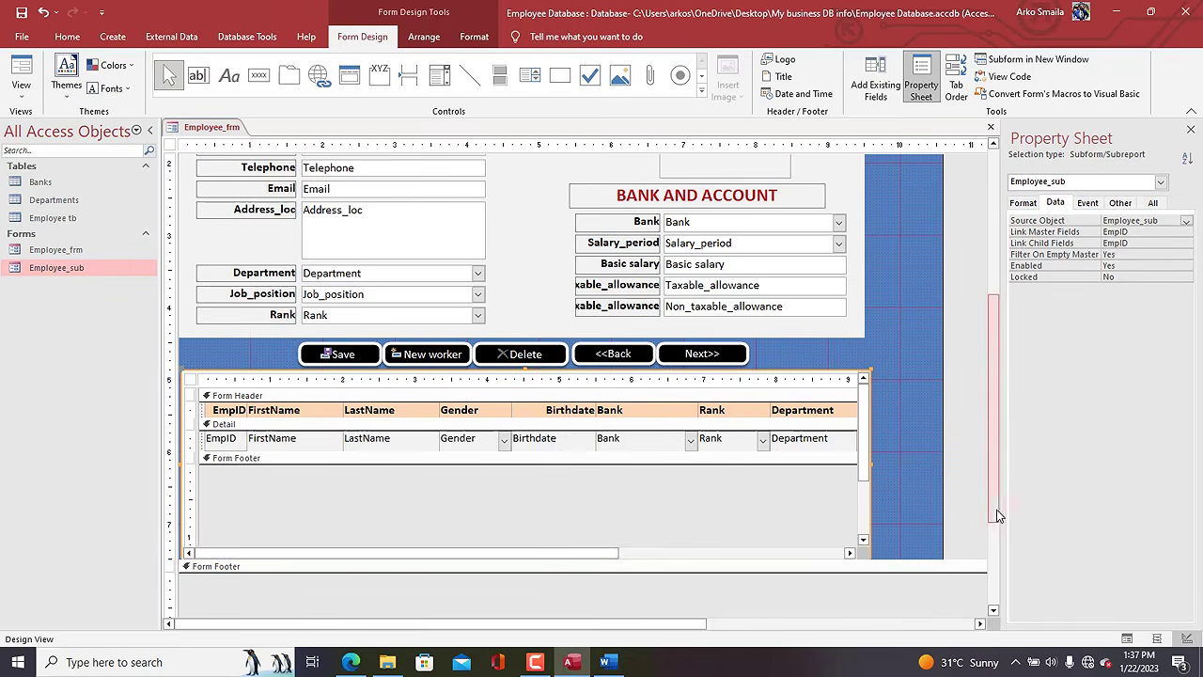
left_click_drag(940, 407, 869, 407)
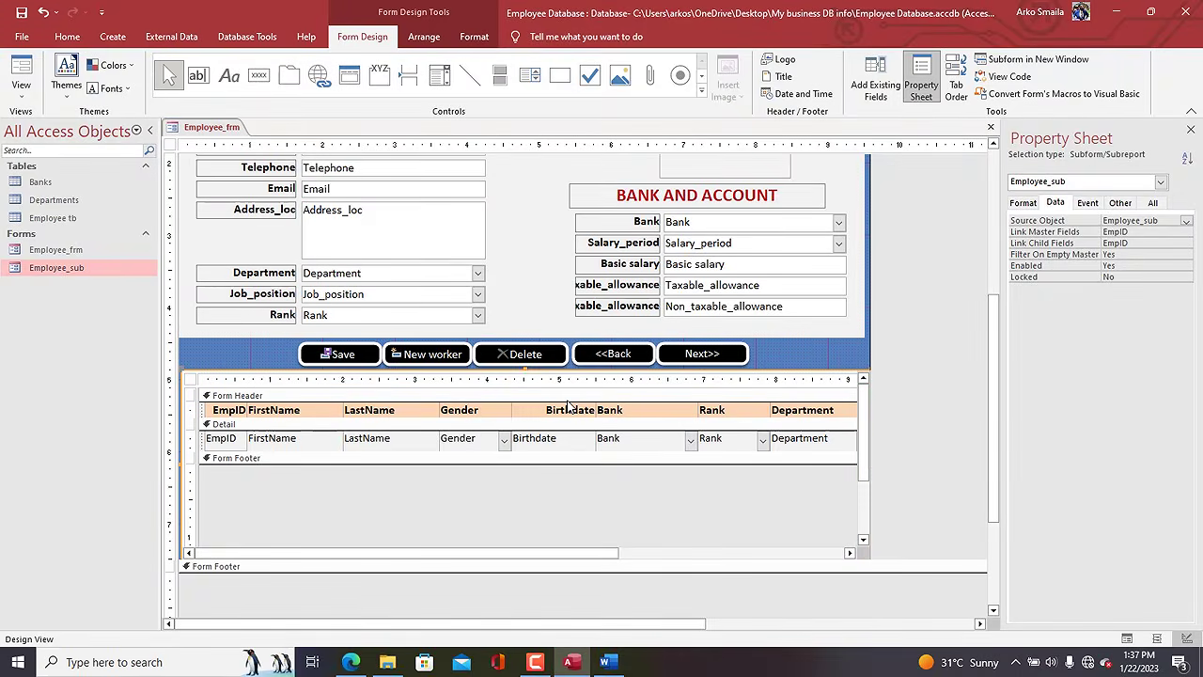
Set the subform's Shape Outline to Transparent.
left_click(474, 36)
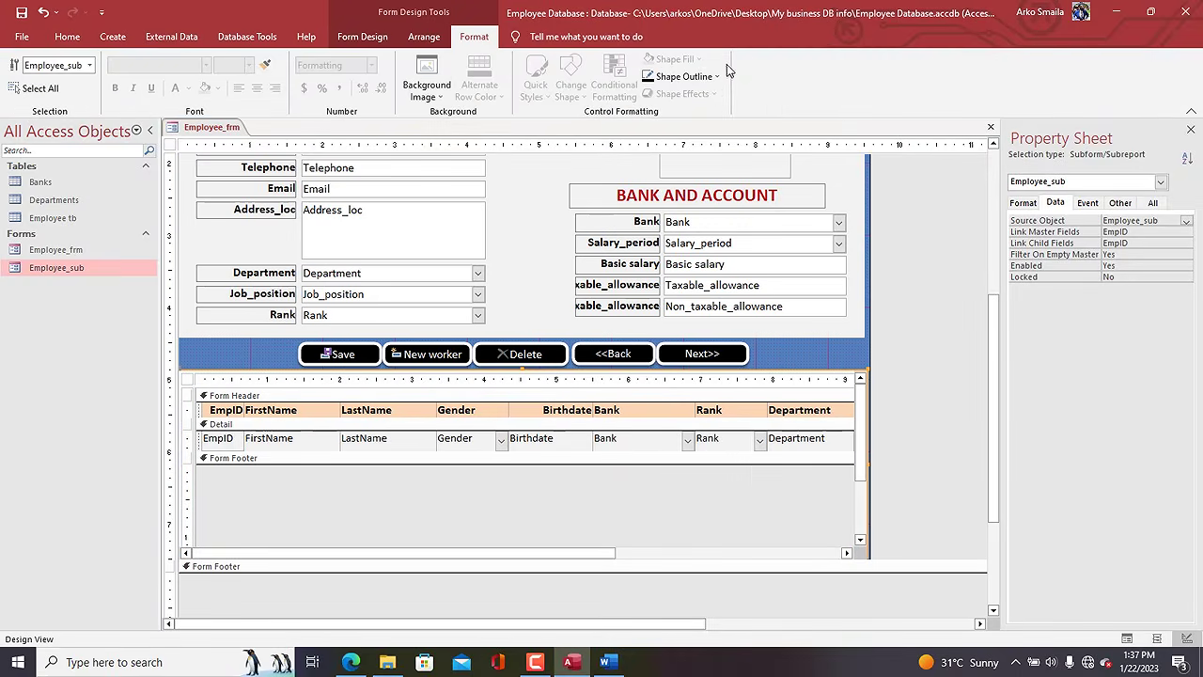
left_click(725, 75)
left_click(673, 344)
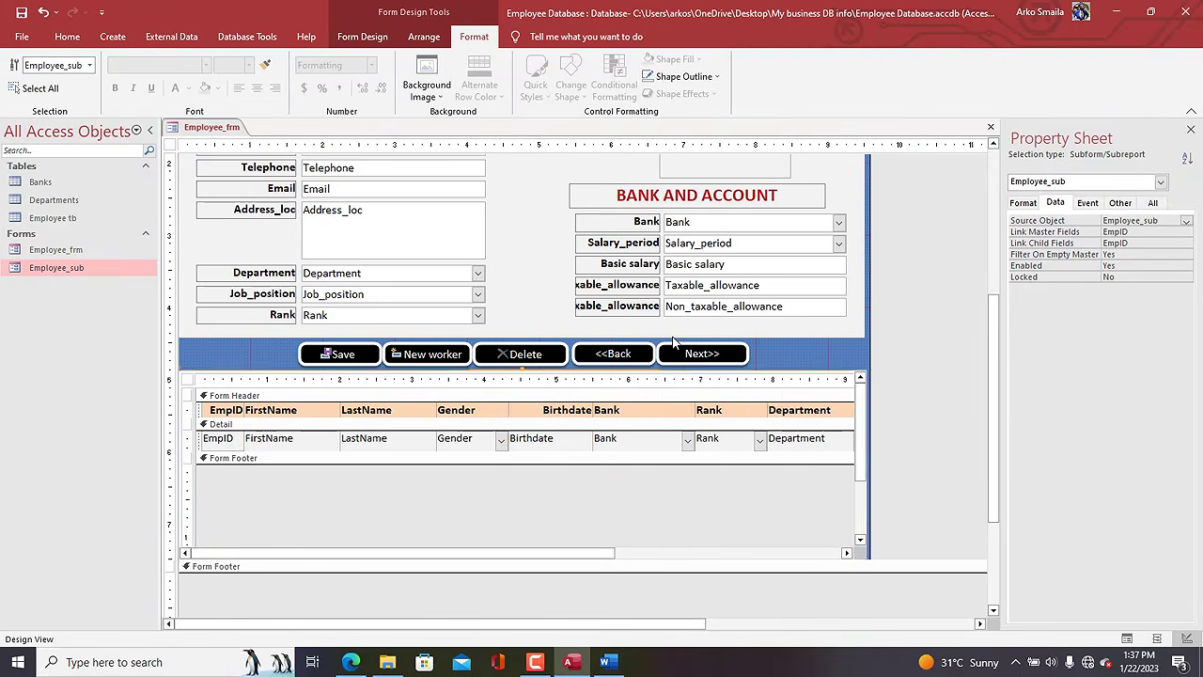
Set the subform's Record Selectors property to No.
left_click(186, 386)
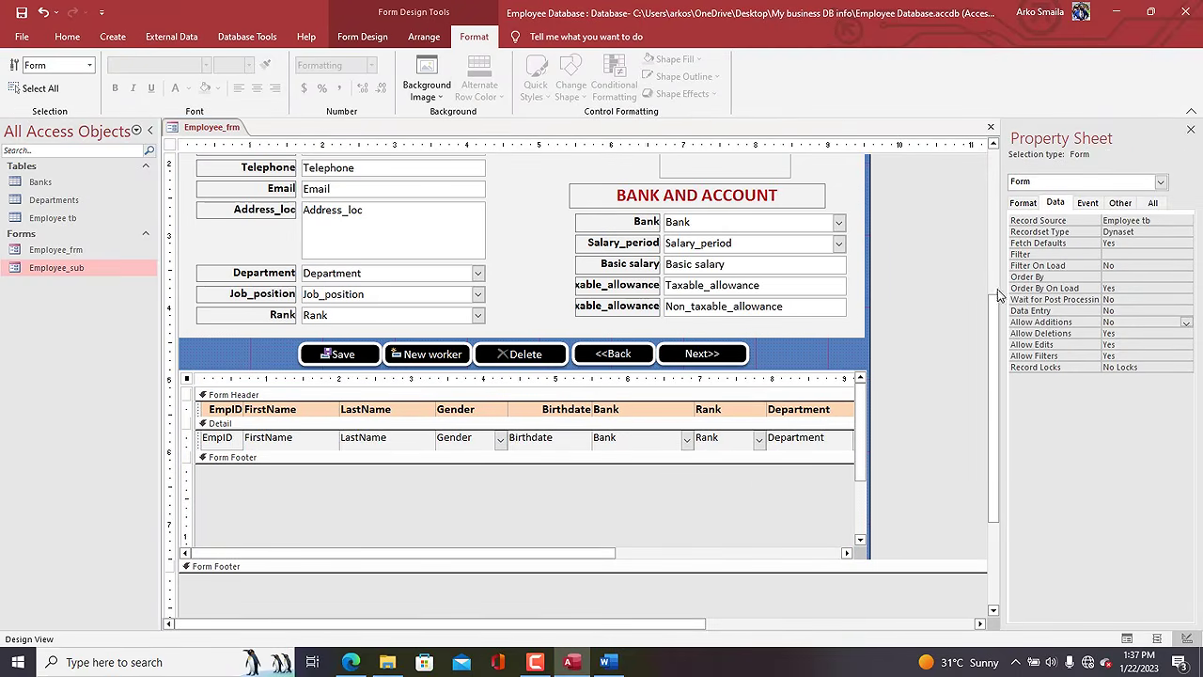
left_click(1023, 203)
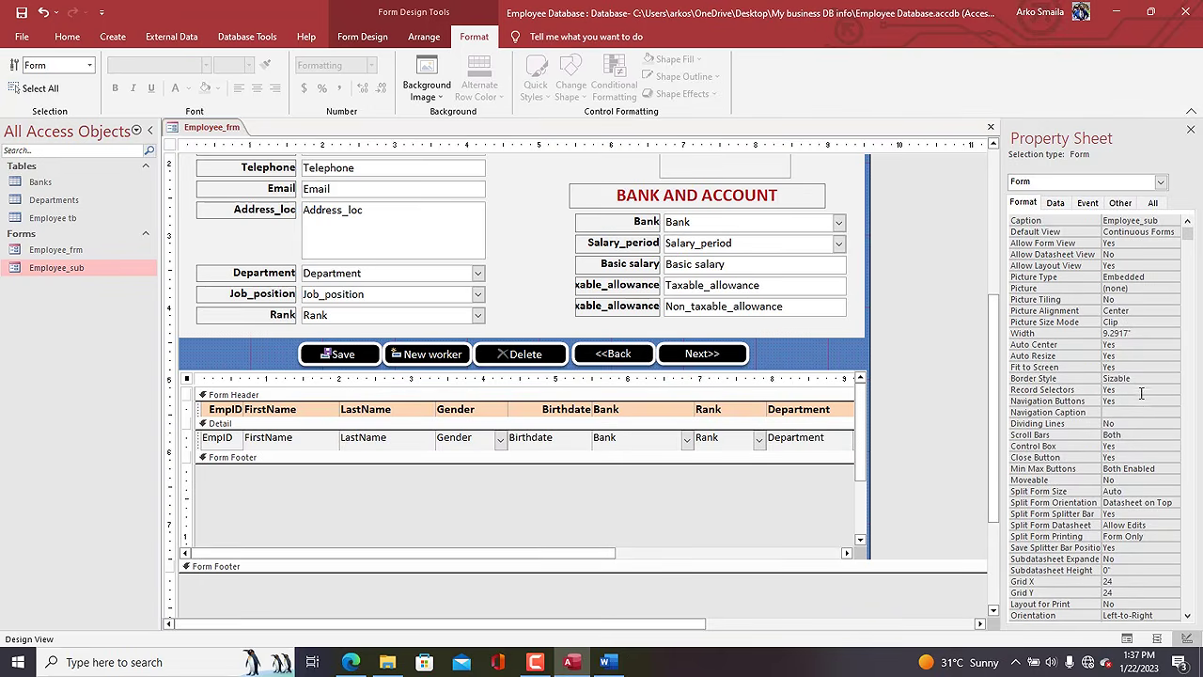
double_click(1140, 401)
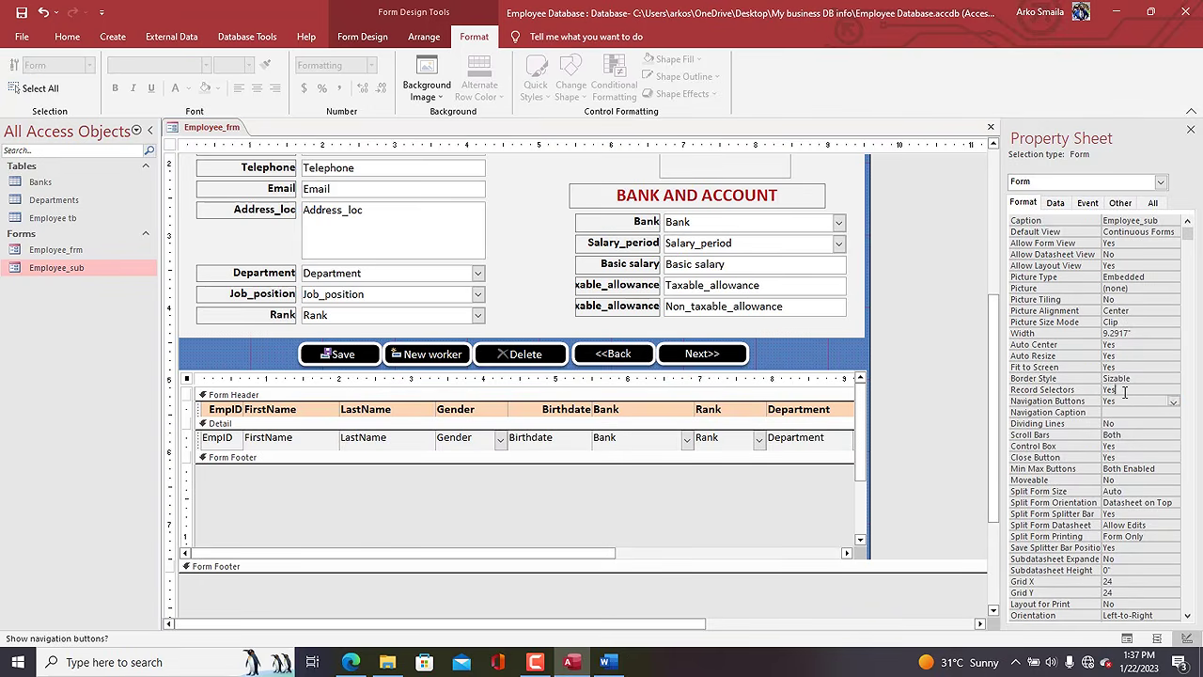
double_click(1124, 389)
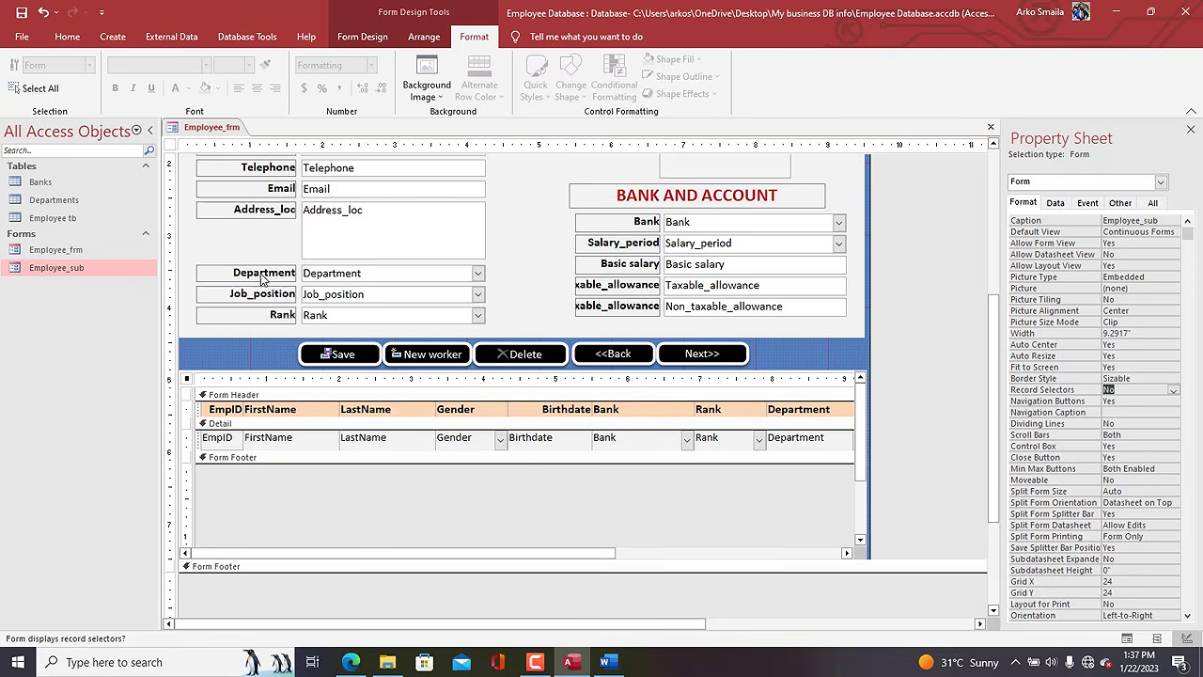
Preview Employee_frm in Form View and return to Design View.
right_click(212, 128)
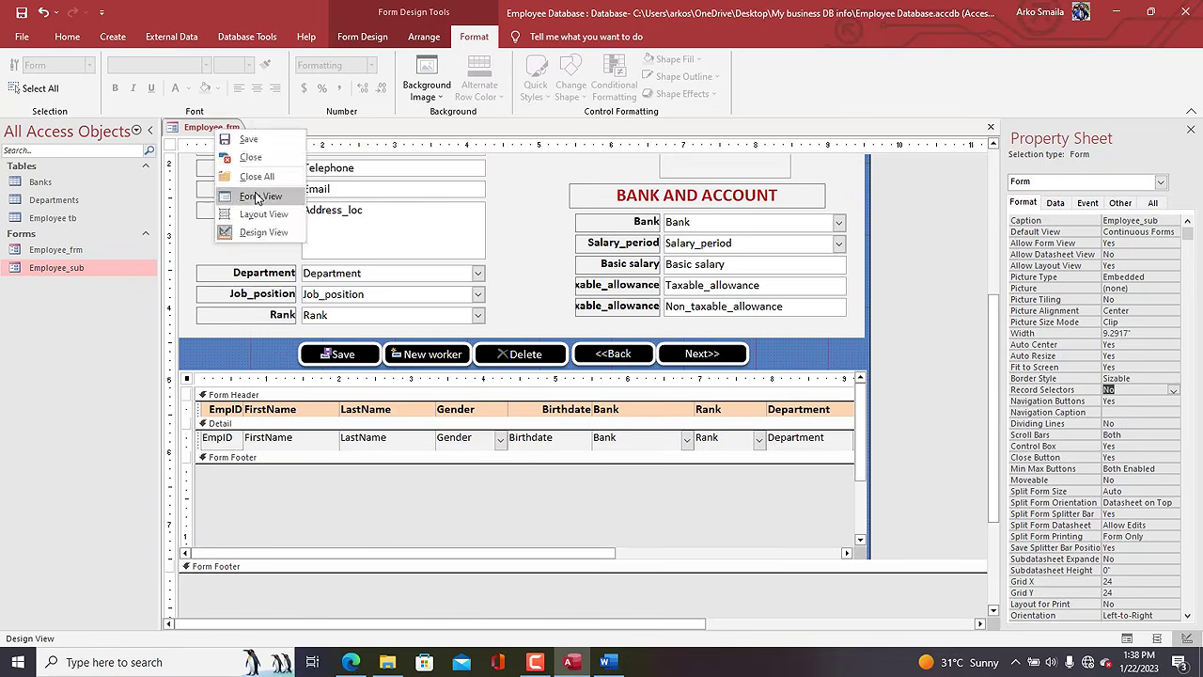
left_click(246, 196)
left_click_drag(499, 152, 579, 45)
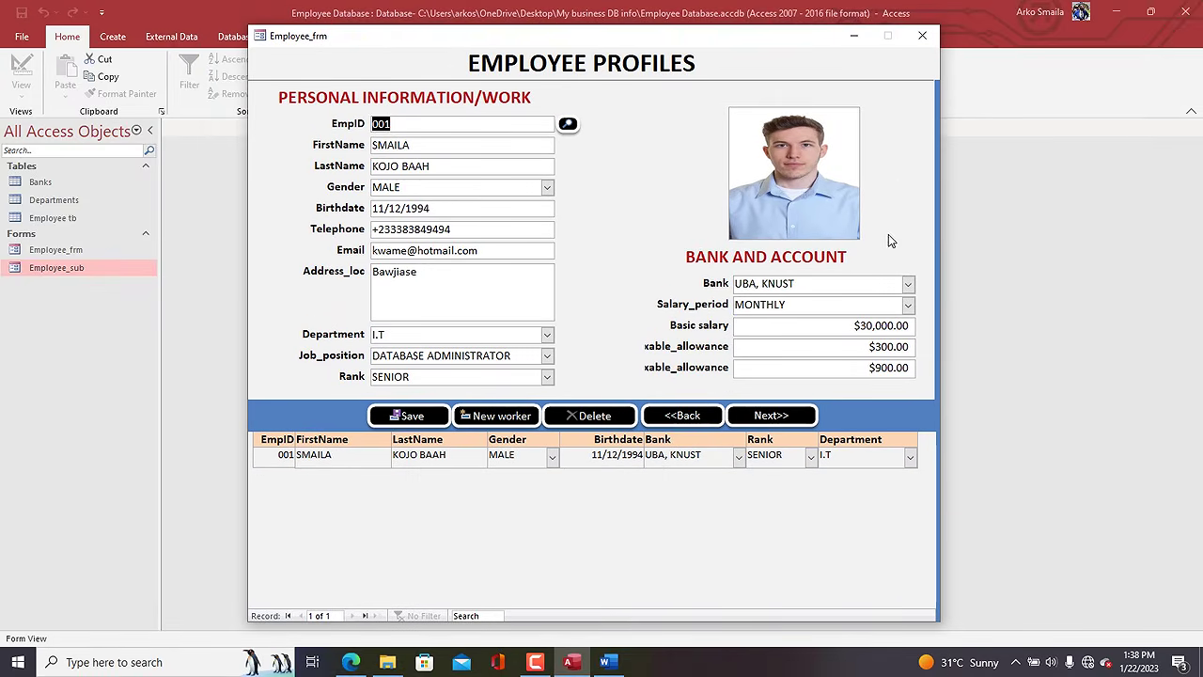
right_click(344, 71)
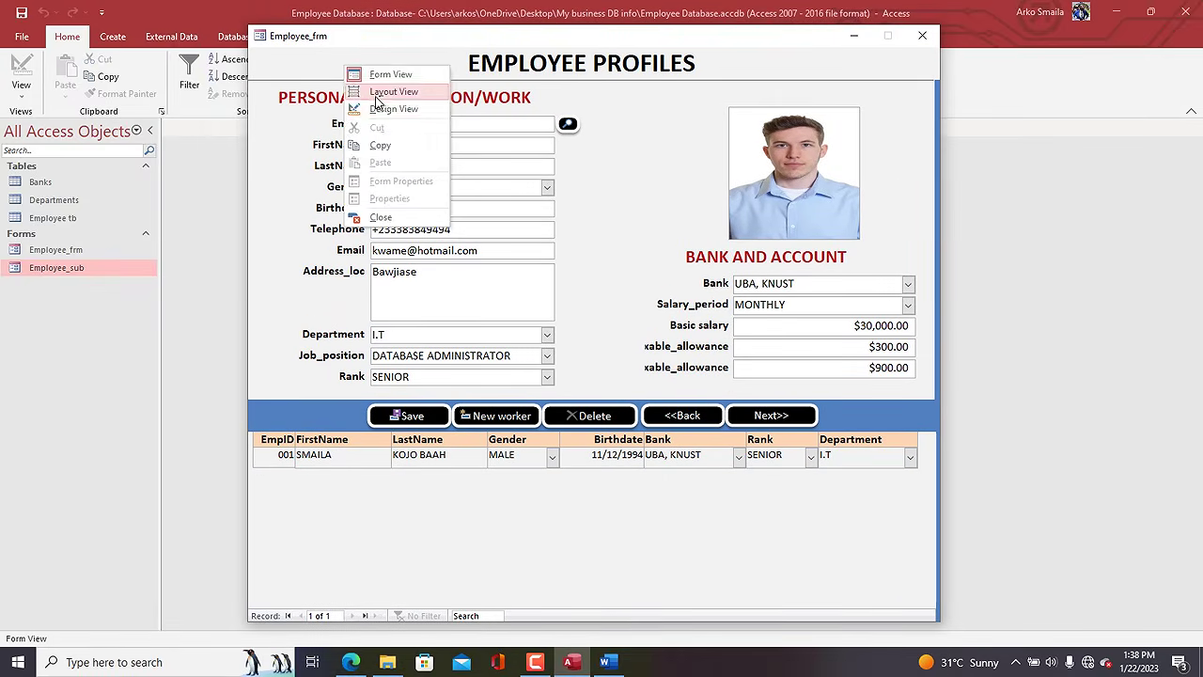
left_click(385, 104)
left_click(861, 351)
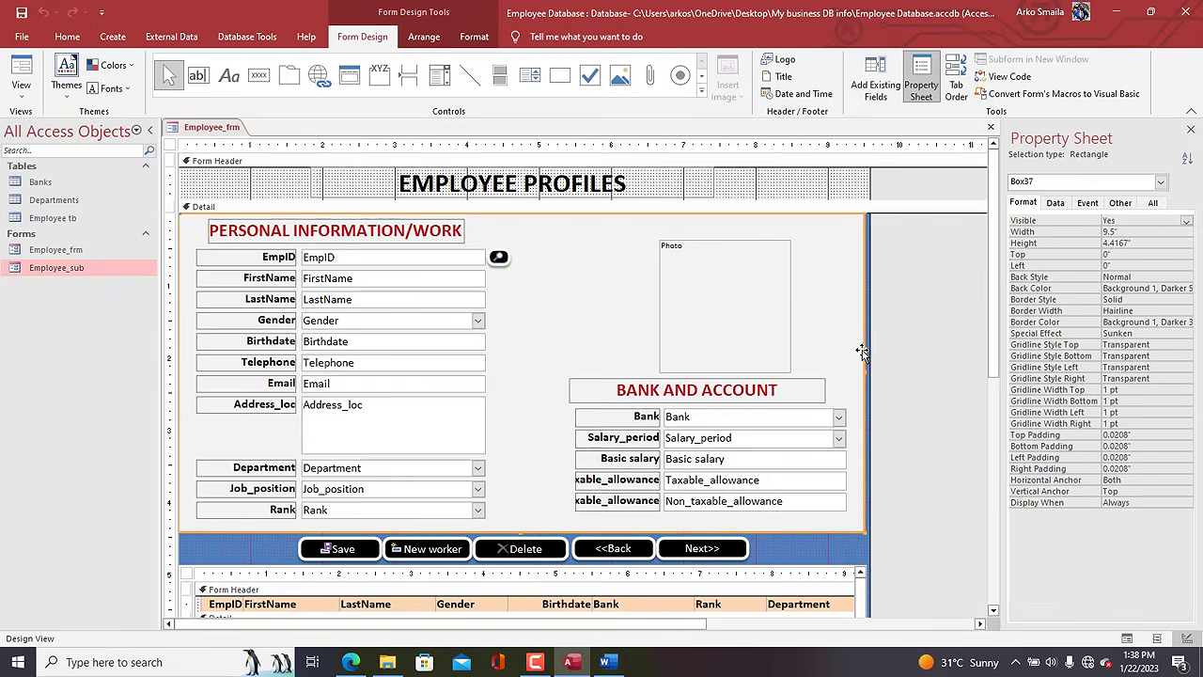
Widen the form and its Detail background rectangle to the right.
left_click_drag(864, 371, 902, 372)
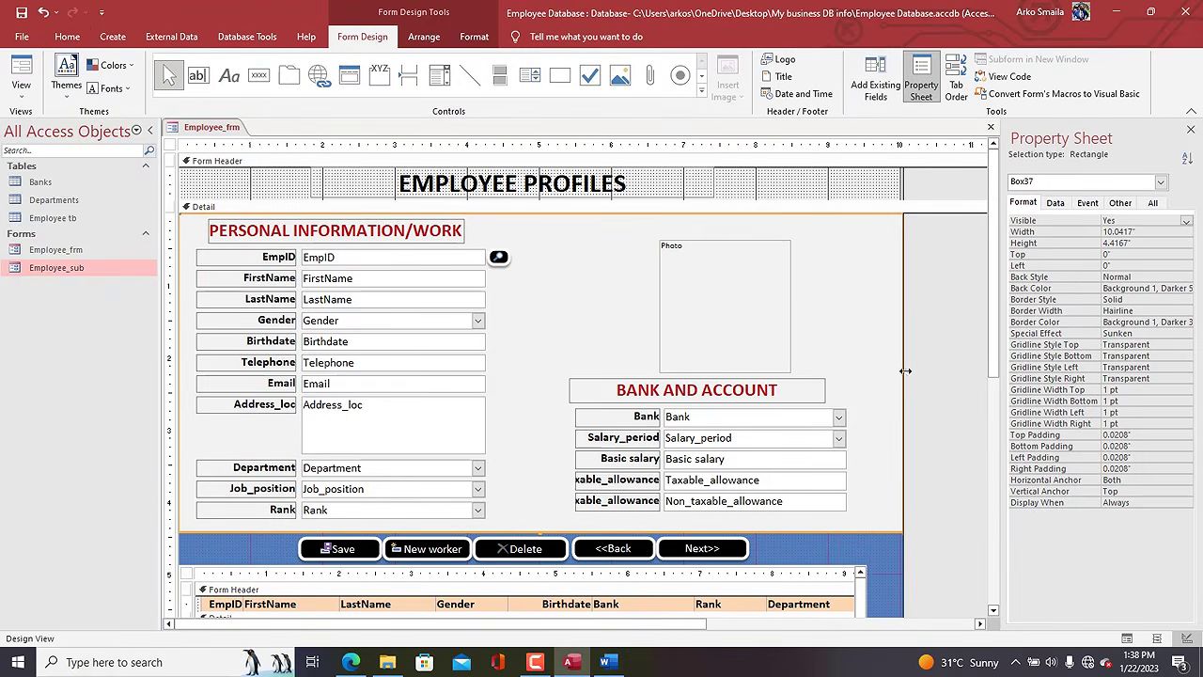
left_click_drag(901, 192, 924, 191)
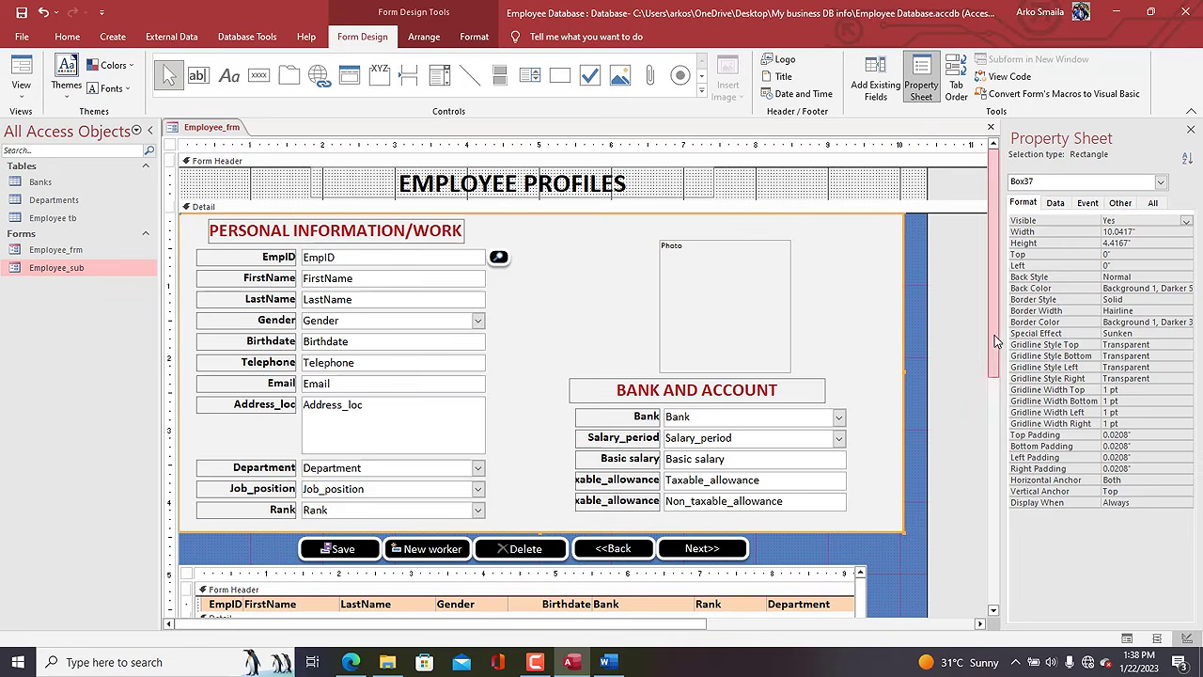
left_click_drag(903, 370, 931, 372)
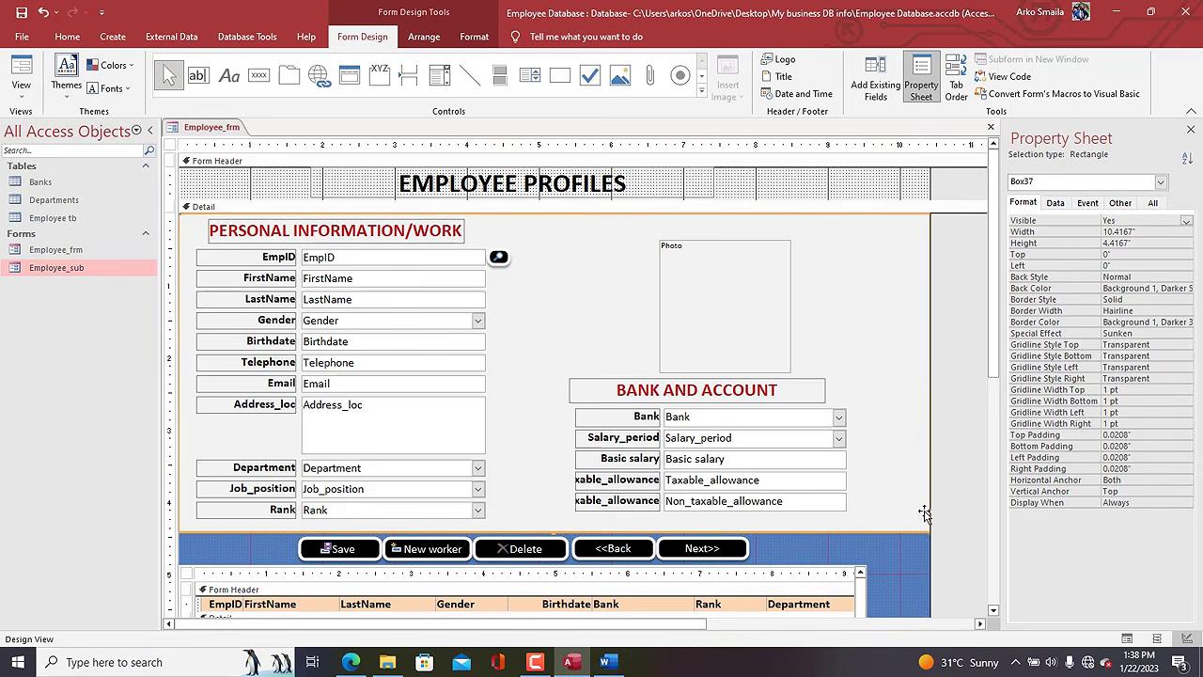
left_click(902, 533)
Shift the bank, salary, allowance and Photo controls group to the right.
left_click(799, 502)
left_click(773, 480, "shift")
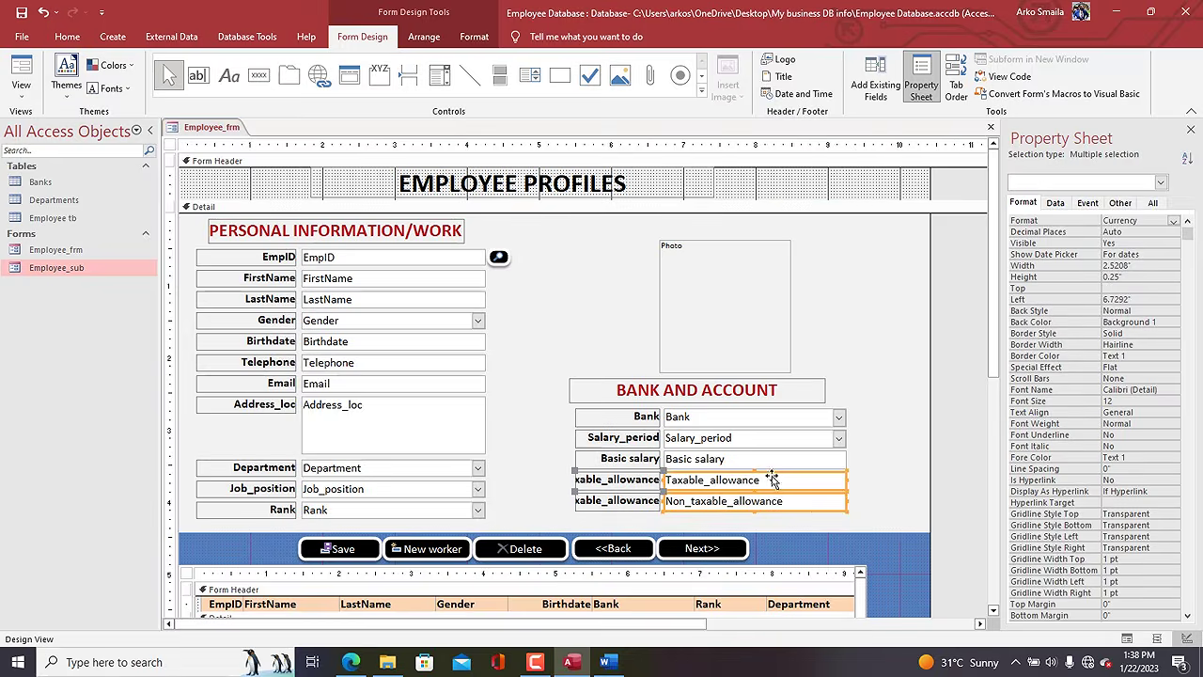
left_click(765, 460, "shift")
left_click(737, 437, "shift")
left_click(720, 418, "shift")
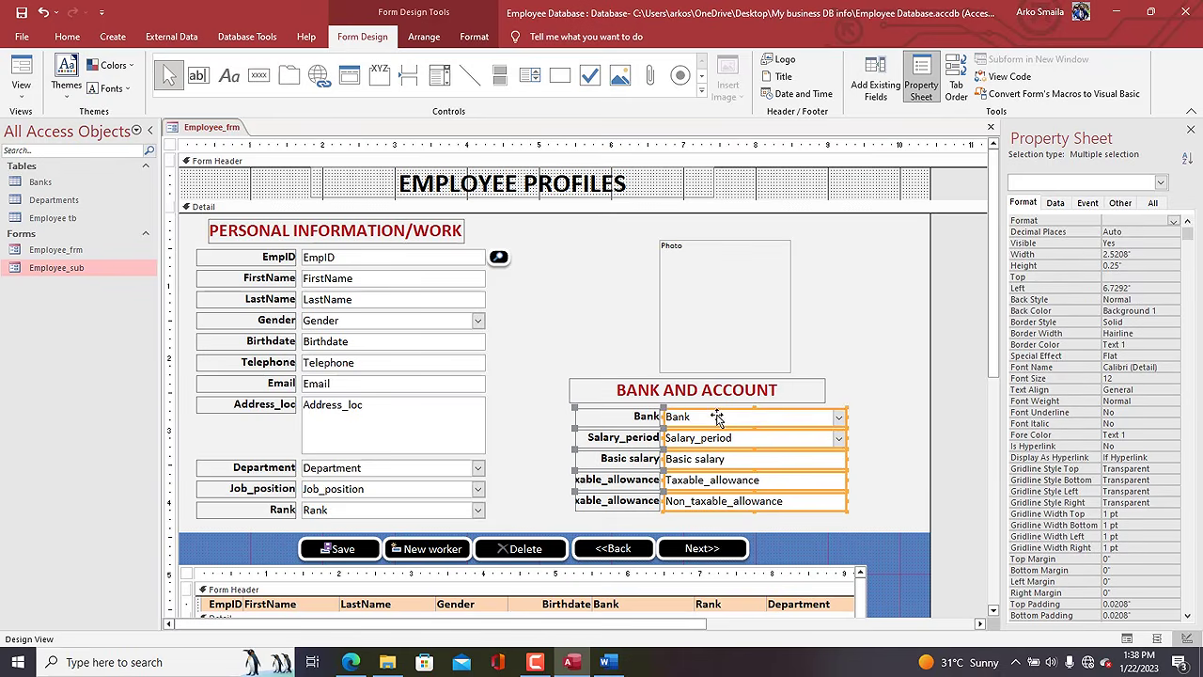
left_click(705, 389, "shift")
left_click(695, 334, "shift")
key("Right")
key("Right")
key("Right")
key("Right")
key("Right")
key("Right")
key("Right")
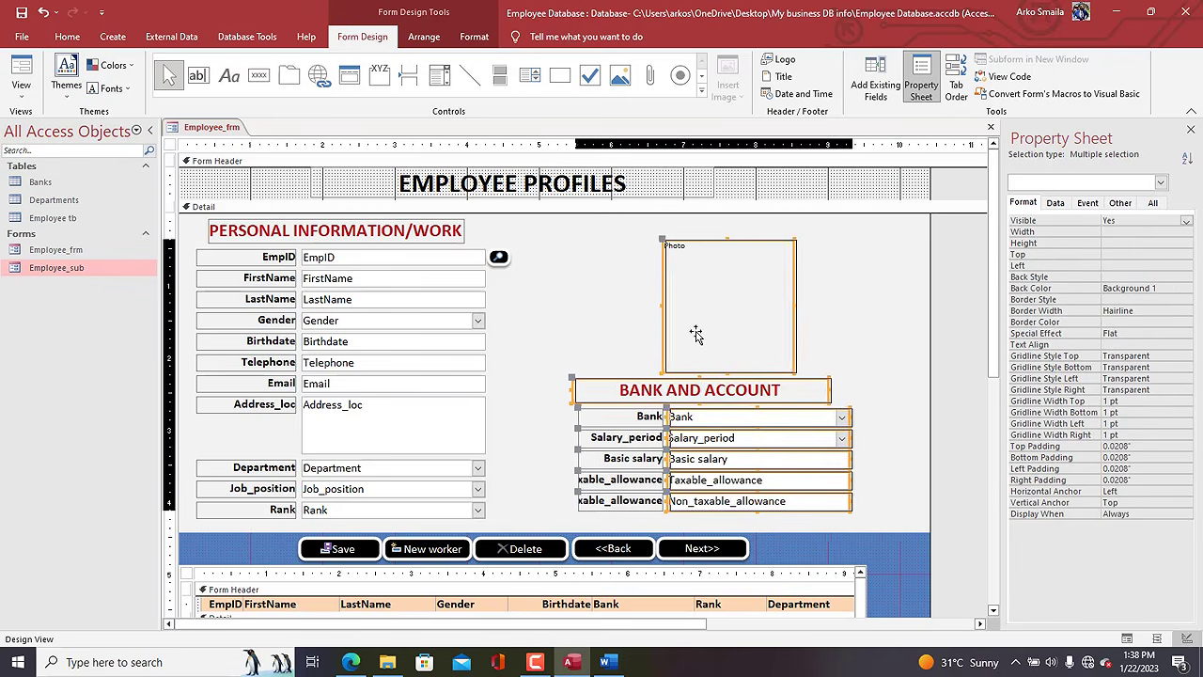
key("Right")
key("Right")
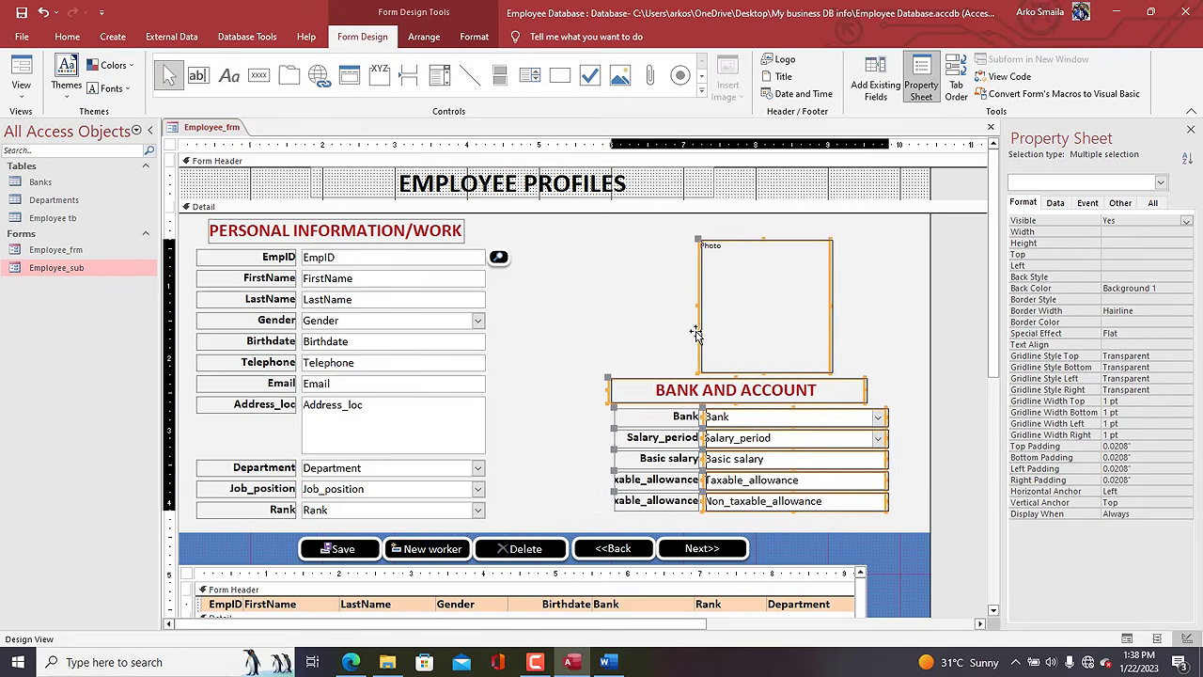
Widen the subform, nudge it right, extend it down, and set Horizontal Anchor to Both.
scroll(996, 319, "down", 5)
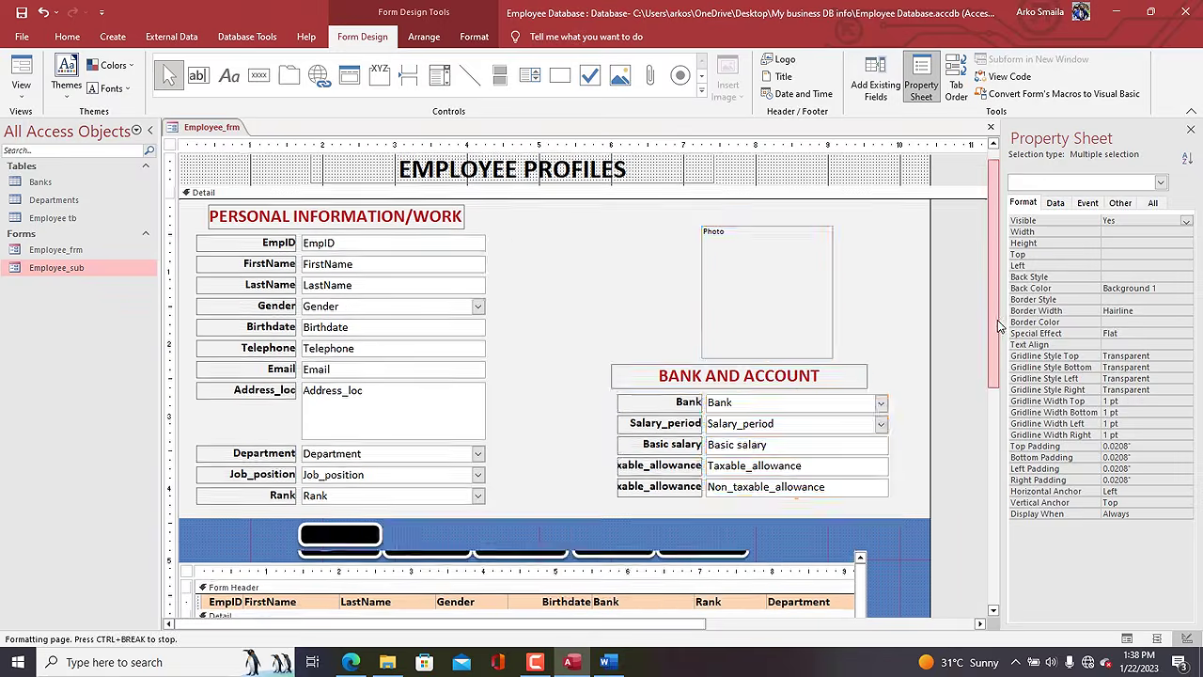
left_click_drag(898, 414, 789, 424)
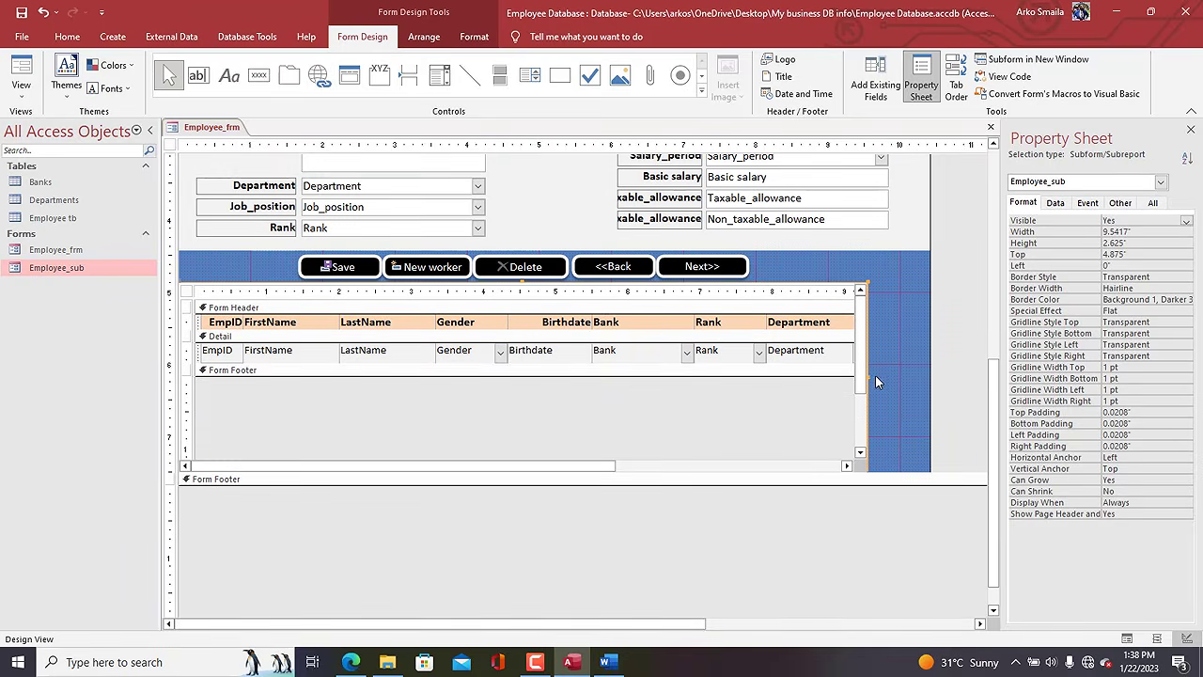
left_click_drag(912, 379, 919, 384)
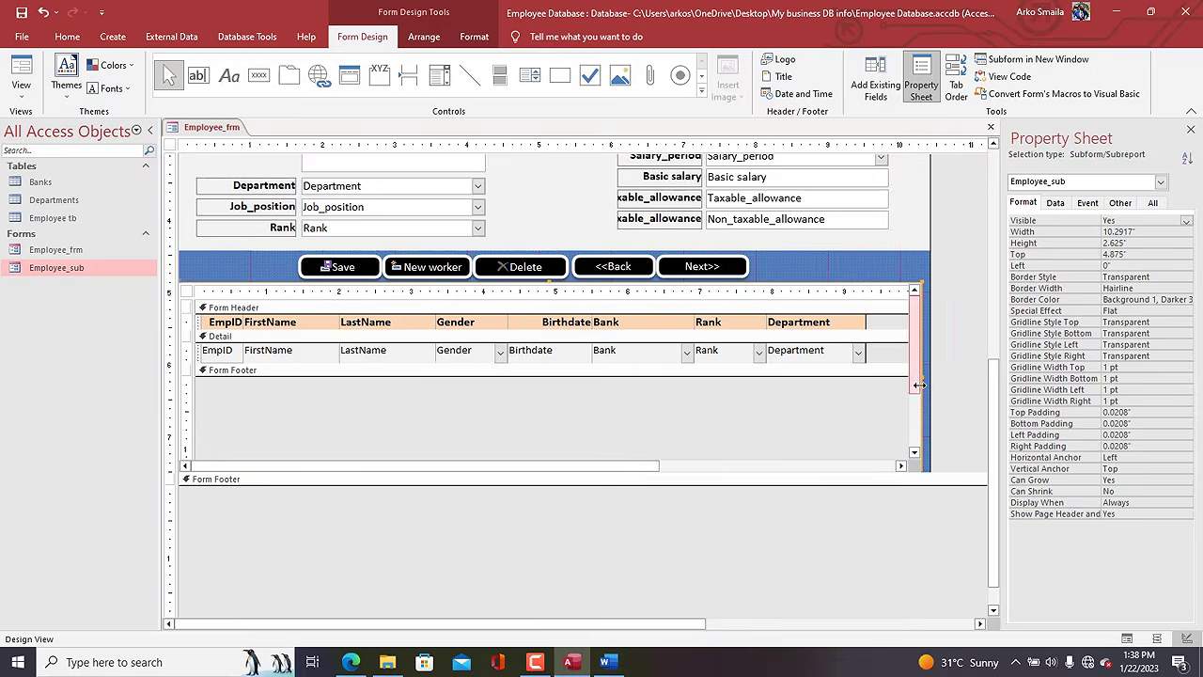
key("Right")
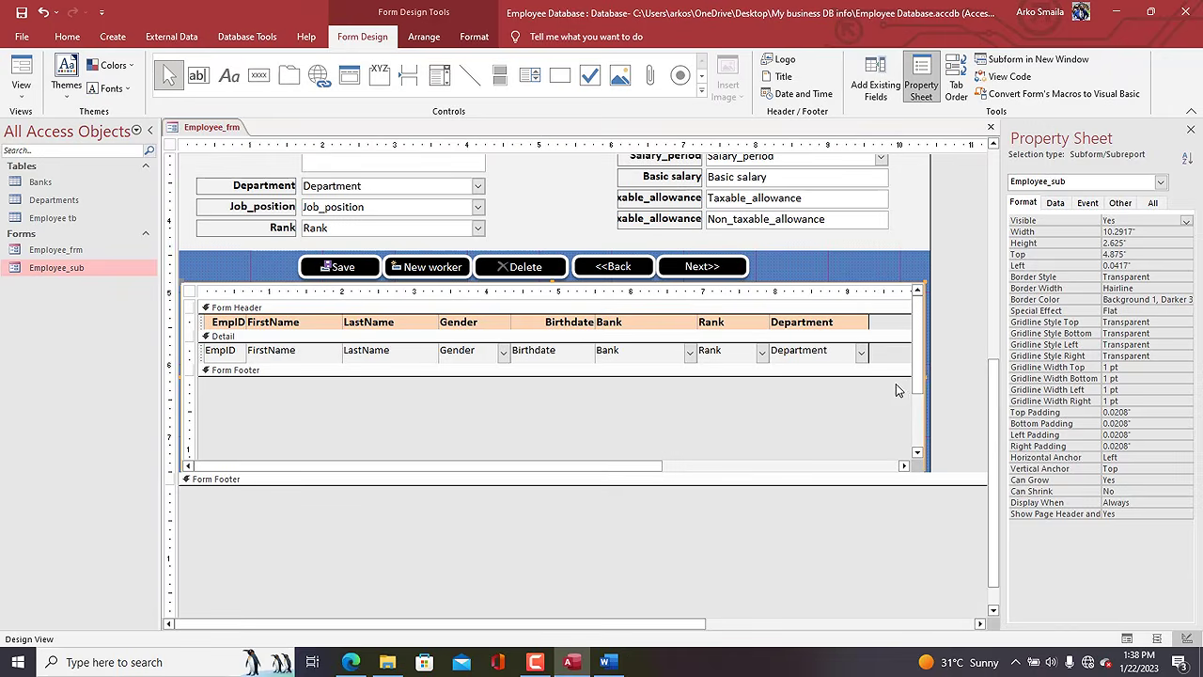
left_click_drag(935, 469, 936, 473)
double_click(1145, 455)
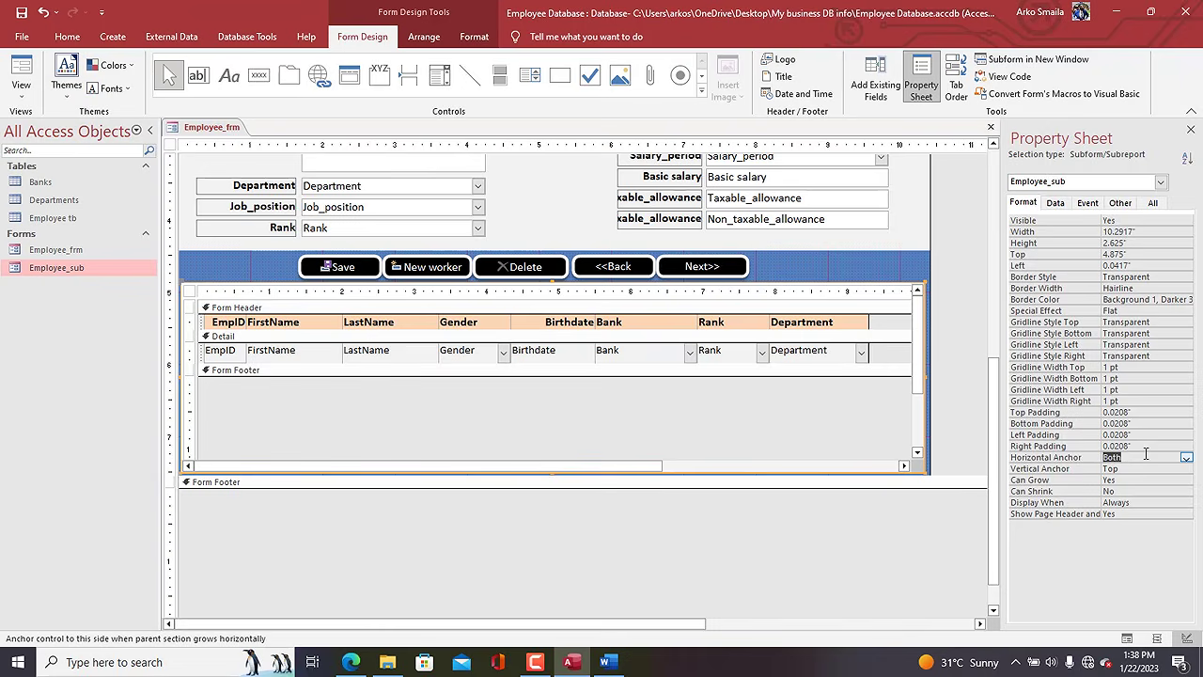
Save Employee_frm, step to the next record in Form View, then return to Design View.
right_click(202, 127)
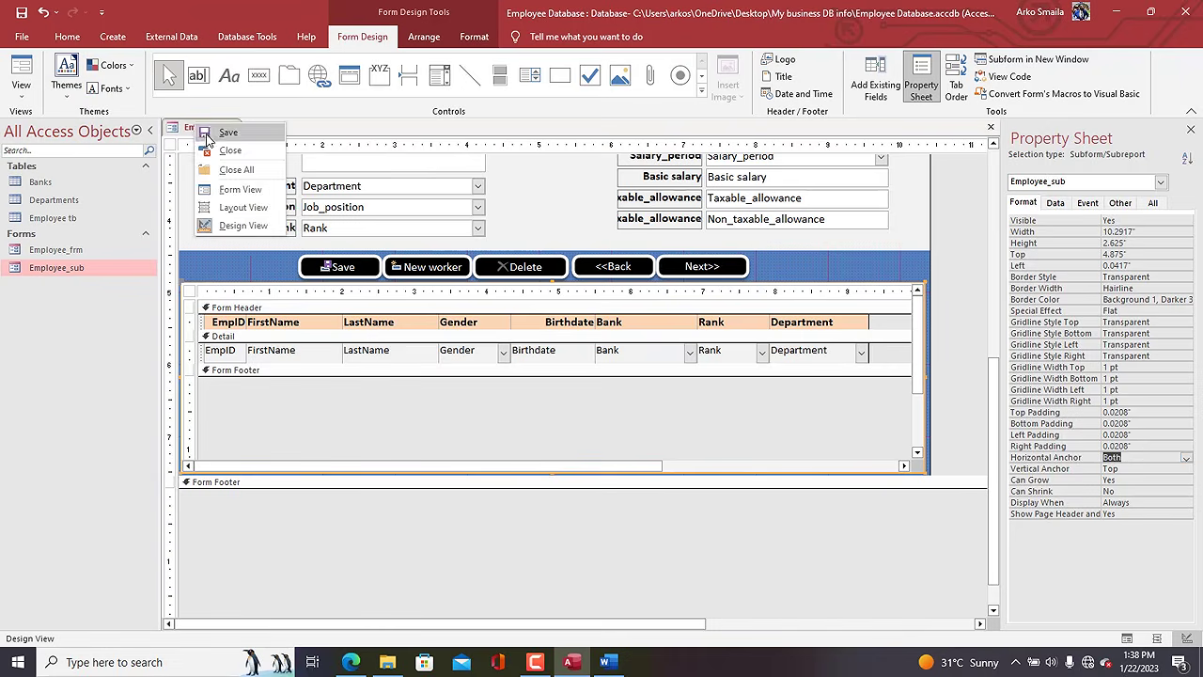
left_click(208, 139)
right_click(202, 129)
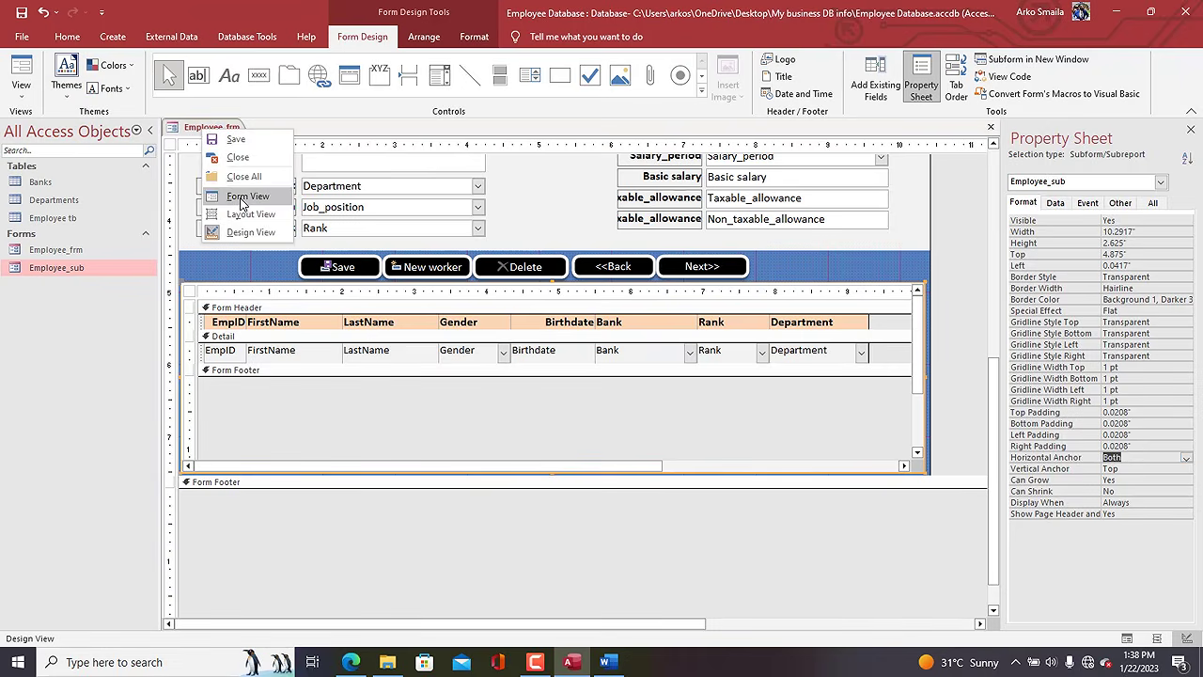
left_click(242, 204)
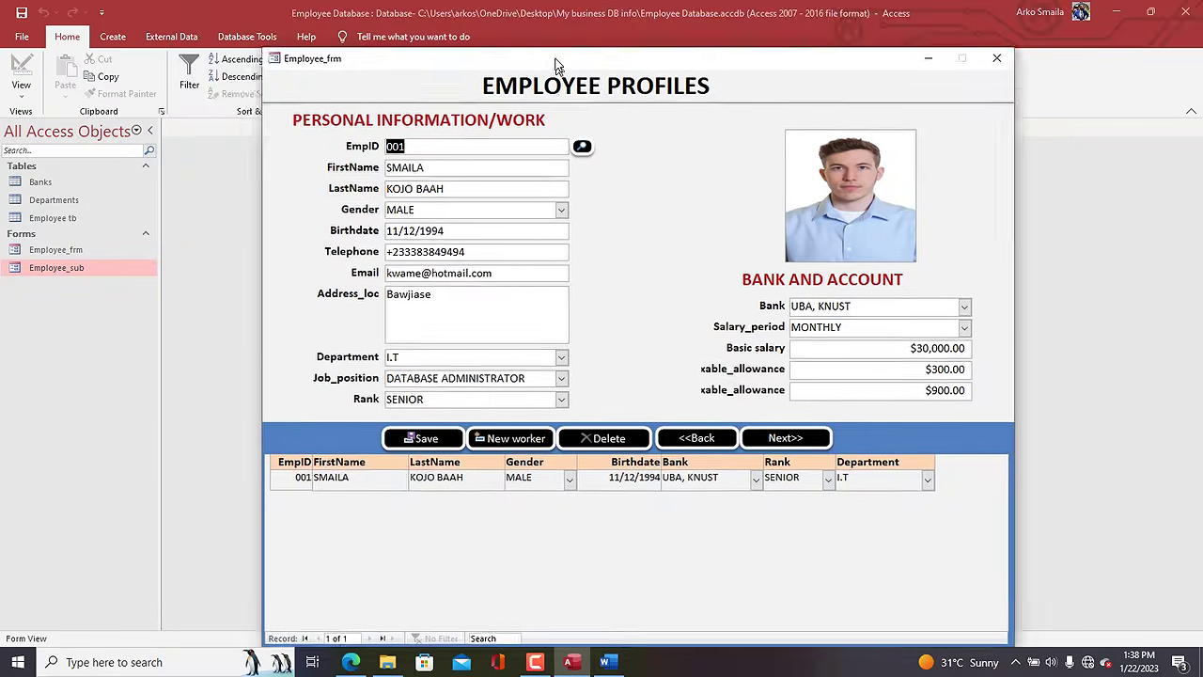
left_click_drag(556, 67, 495, 8)
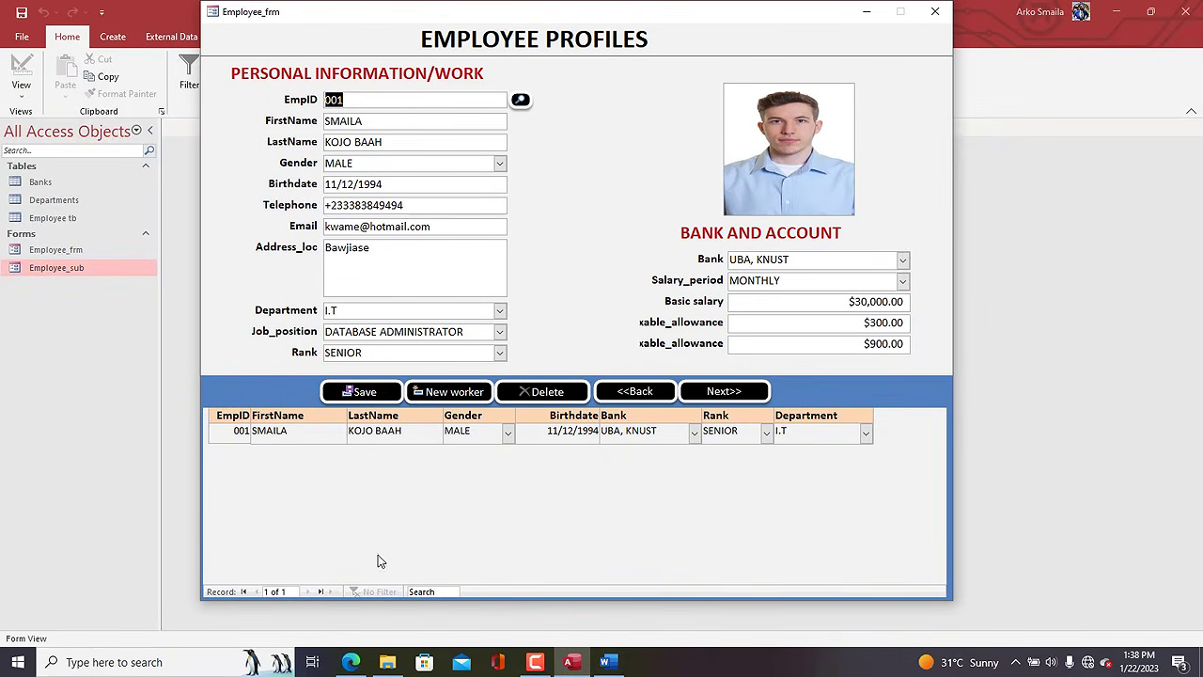
left_click(722, 391)
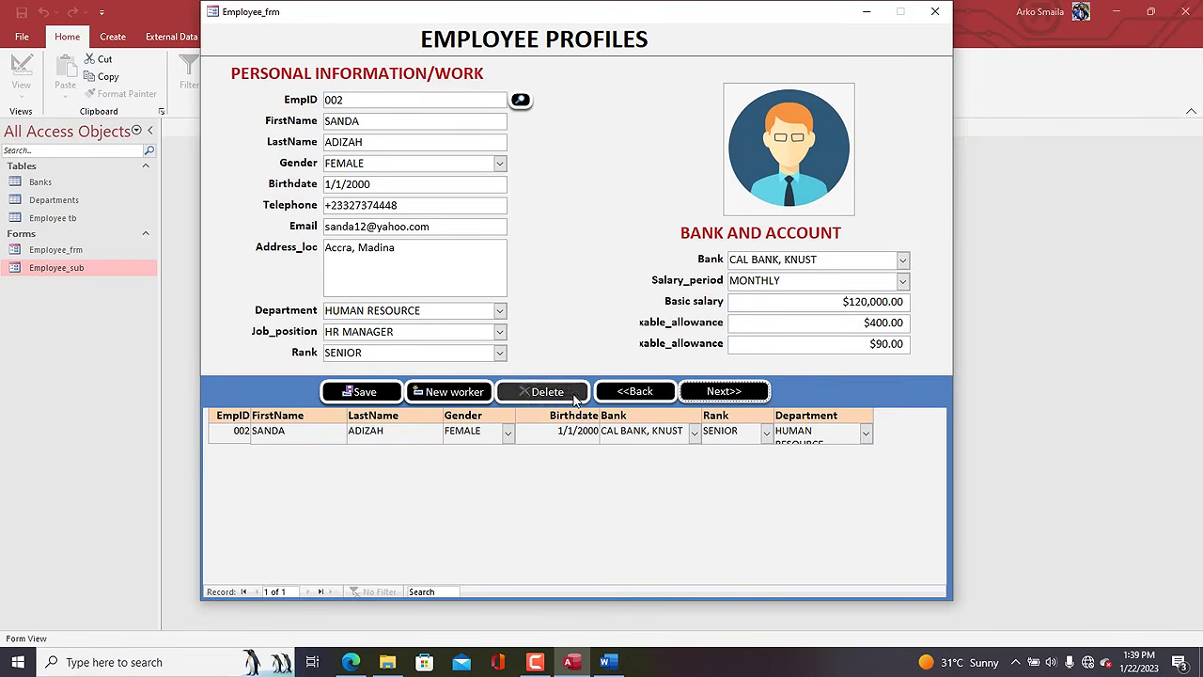
left_click_drag(542, 13, 589, 14)
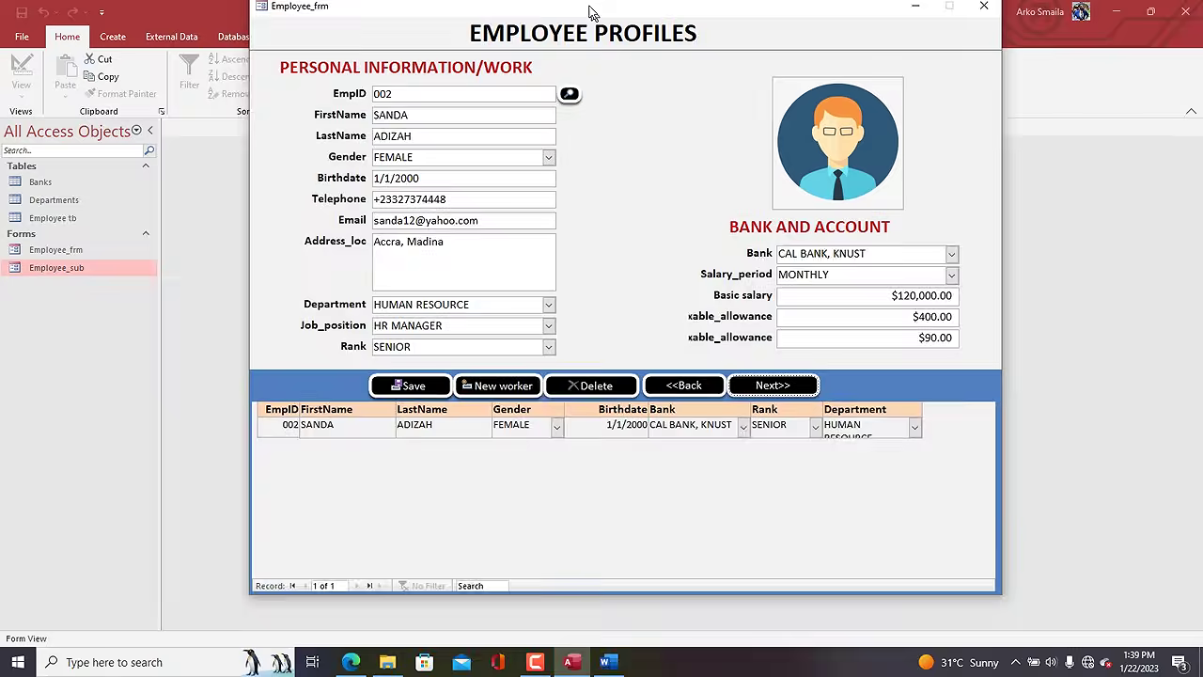
right_click(681, 27)
left_click(709, 120)
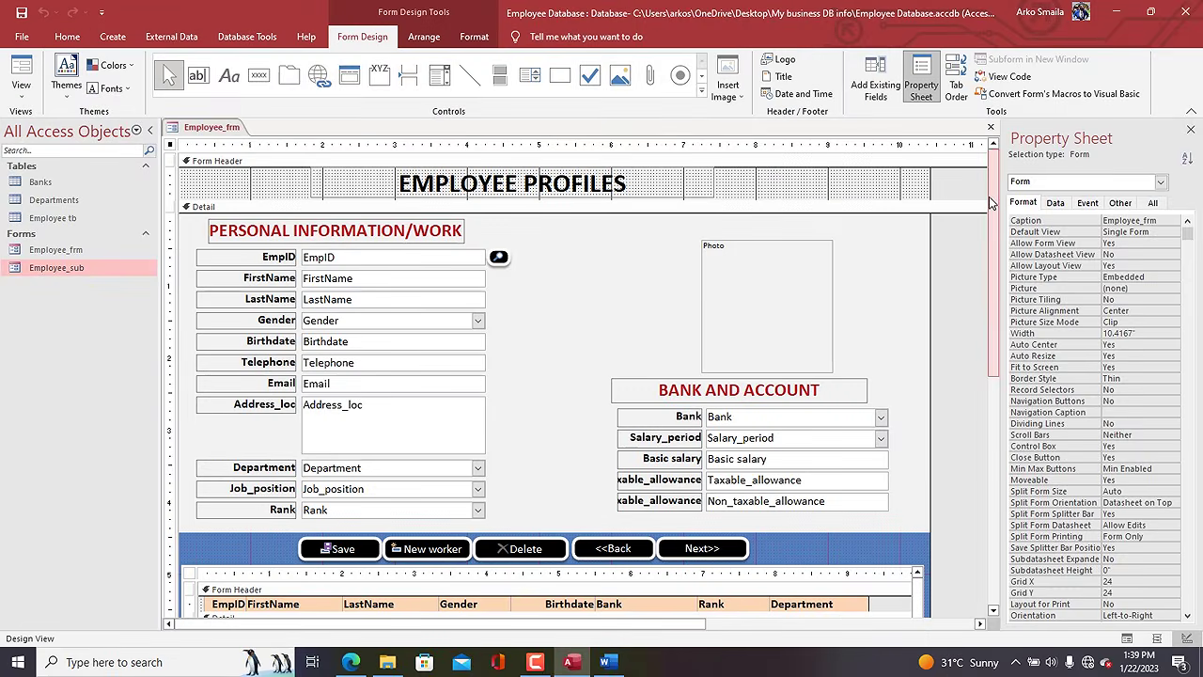
Clear EmpID from the subform's Link Master Fields property.
left_click_drag(991, 202, 992, 324)
left_click(599, 470)
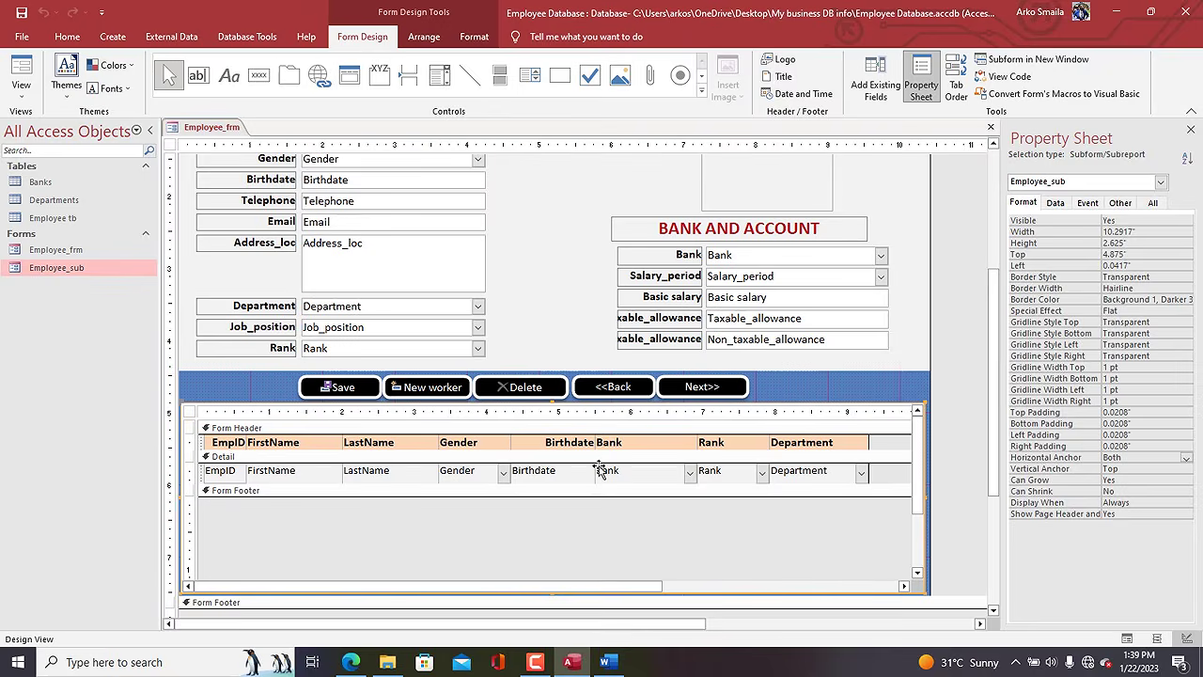
left_click(1057, 203)
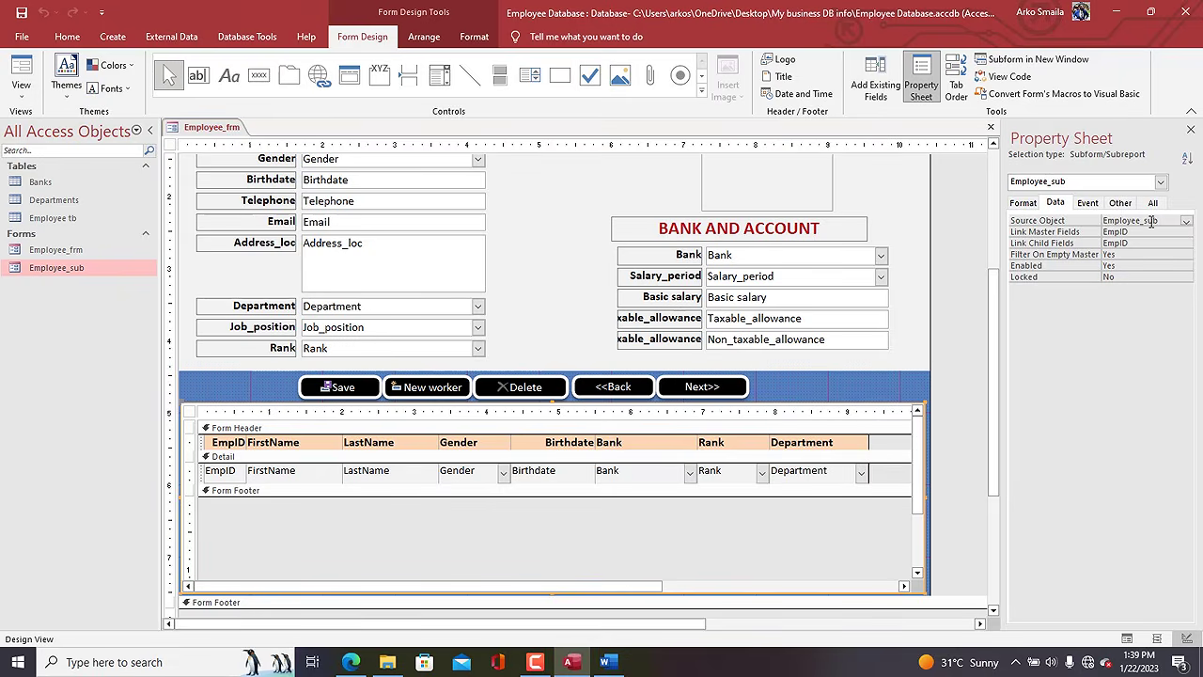
left_click_drag(1141, 232, 1079, 242)
key("BackSpace")
key("BackSpace")
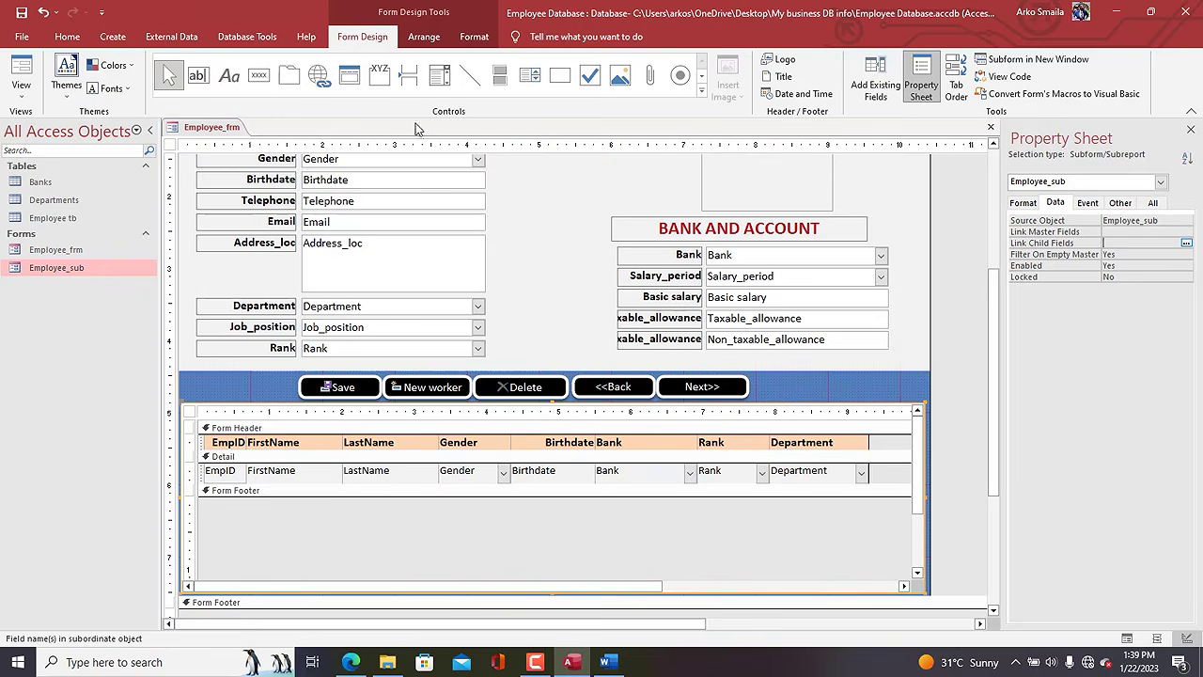
Preview Employee_frm in Form View to see all employees in the subform.
right_click(224, 127)
left_click(247, 189)
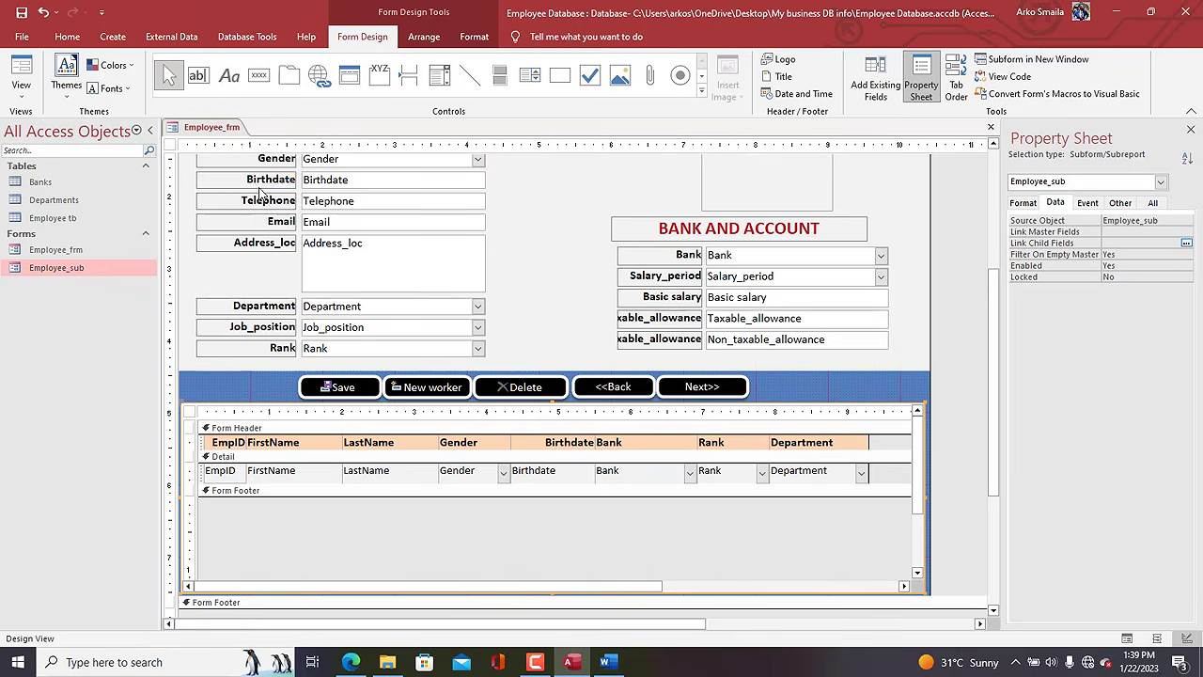
left_click_drag(425, 152, 431, 28)
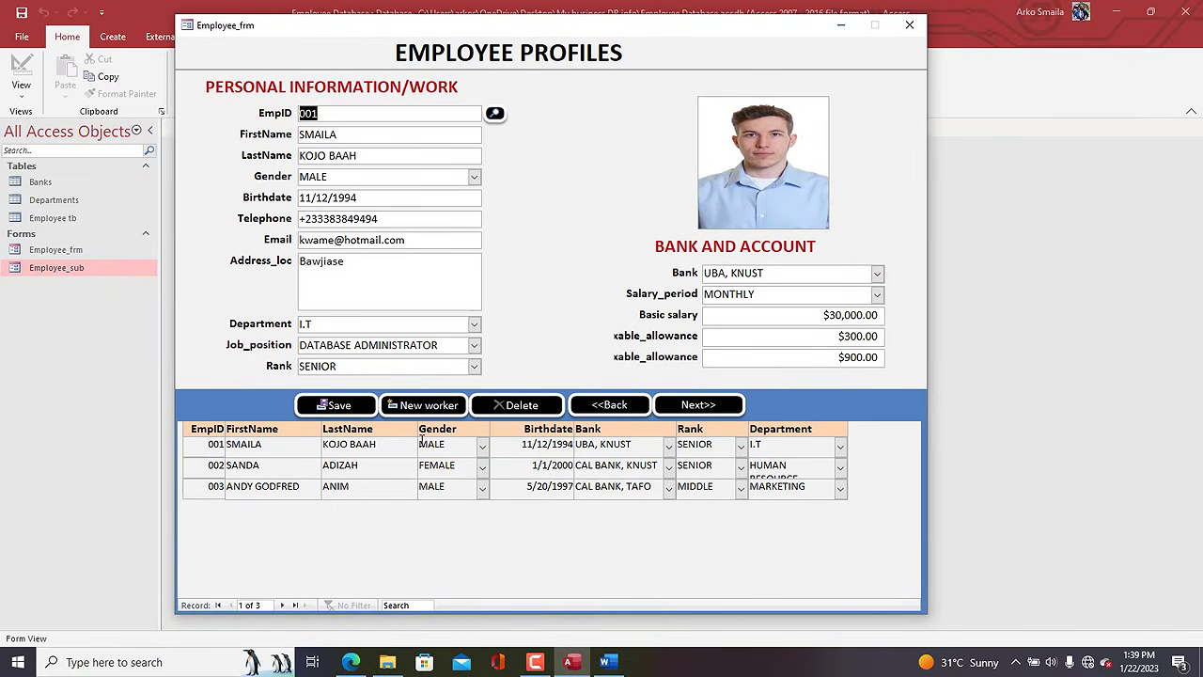
Start a new worker record and enter the first name, last name and gender MALE in capitals.
left_click(404, 405)
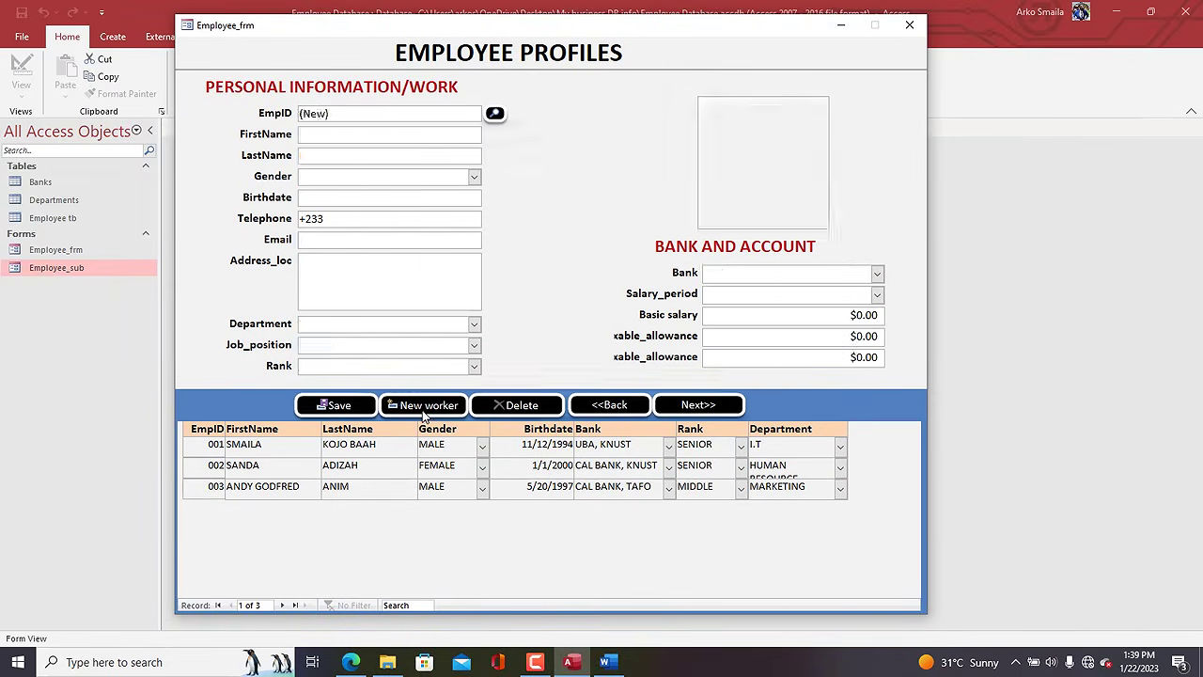
left_click(339, 135)
key("Caps_Lock")
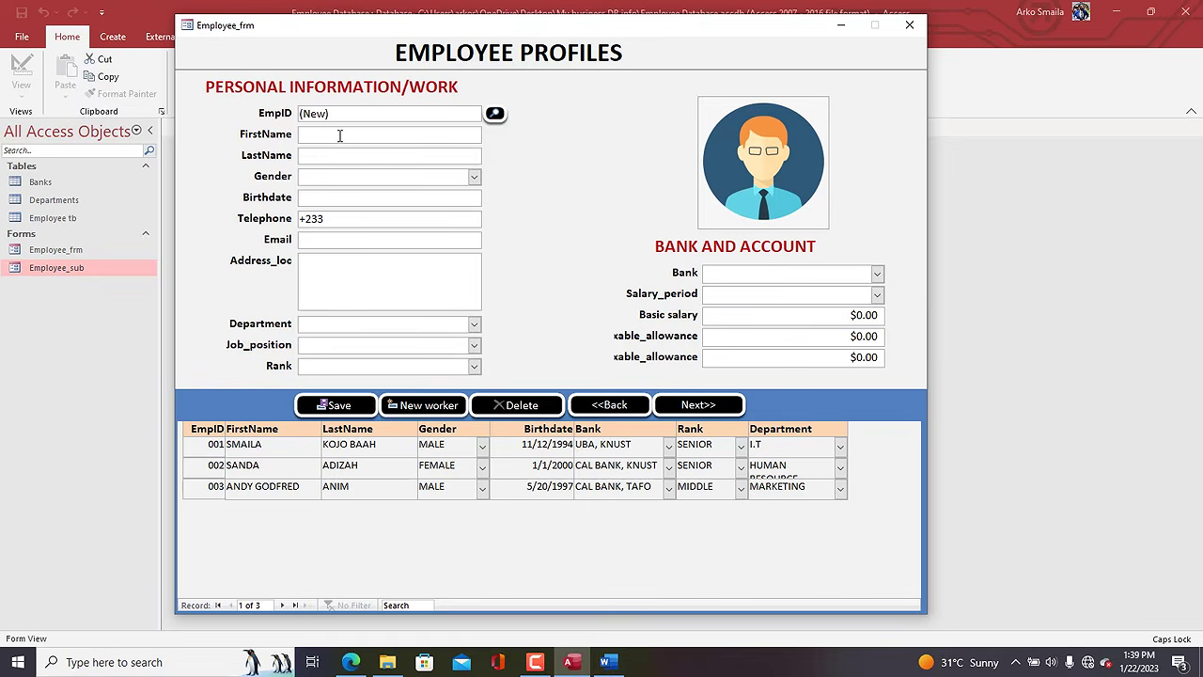
key("Tab")
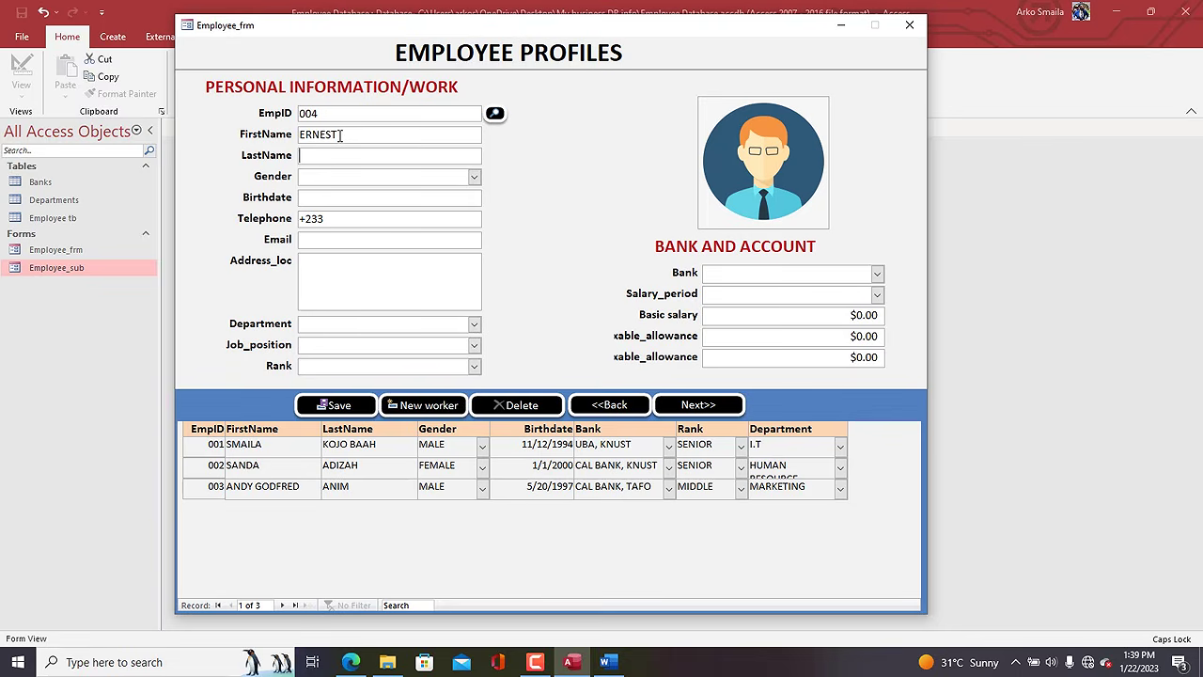
key("Tab")
type("MALE")
key("Tab")
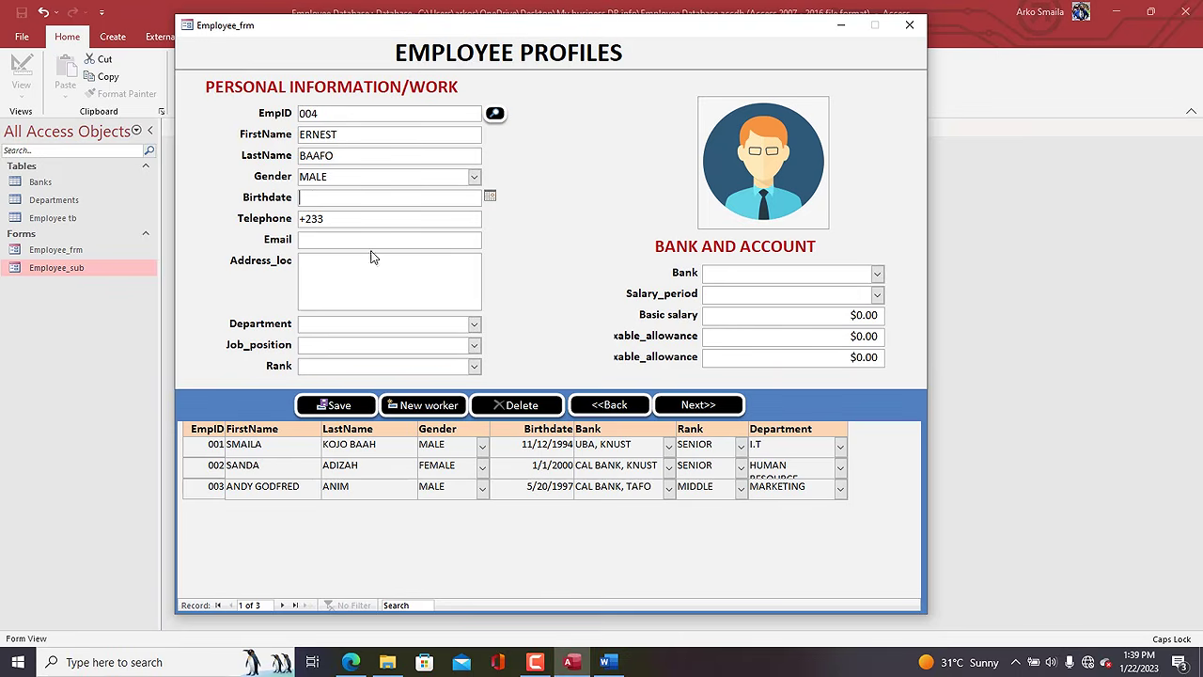
Choose department HUMAN RESOURCE, rank INTERN, bank CAL BANK, MADINA and salary period WEEKLY.
left_click(475, 323)
left_click(454, 352)
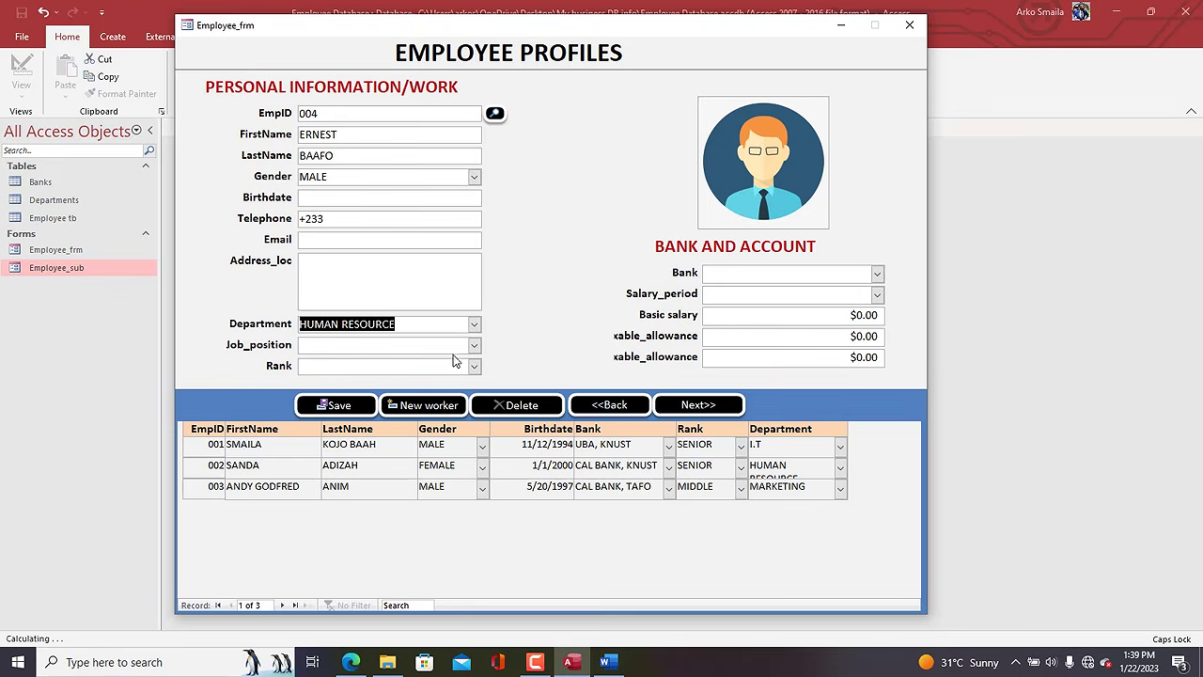
left_click(474, 345)
left_click(474, 366)
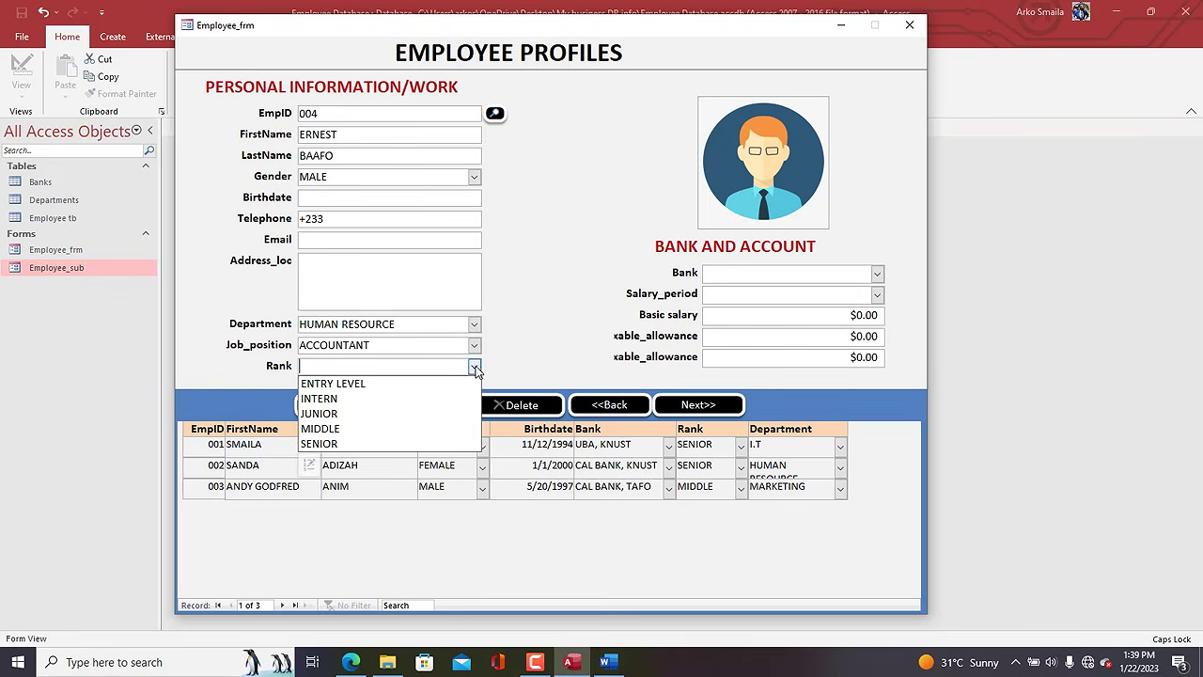
left_click(444, 398)
left_click(876, 274)
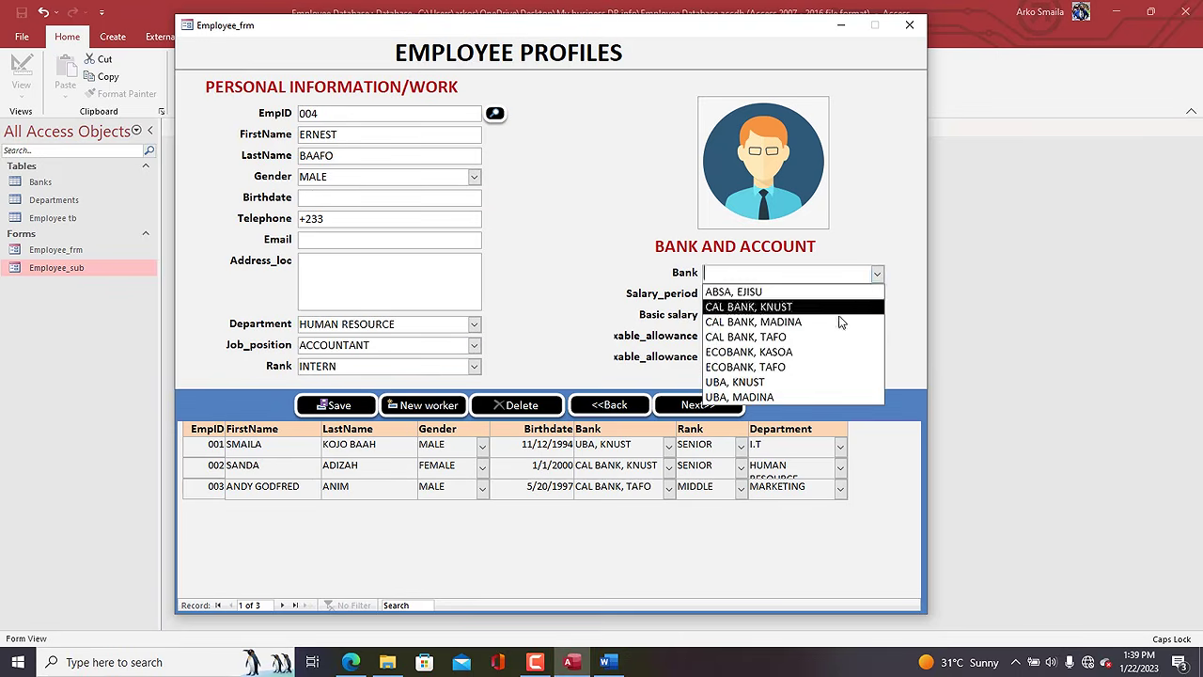
left_click(789, 322)
left_click(877, 294)
left_click(824, 345)
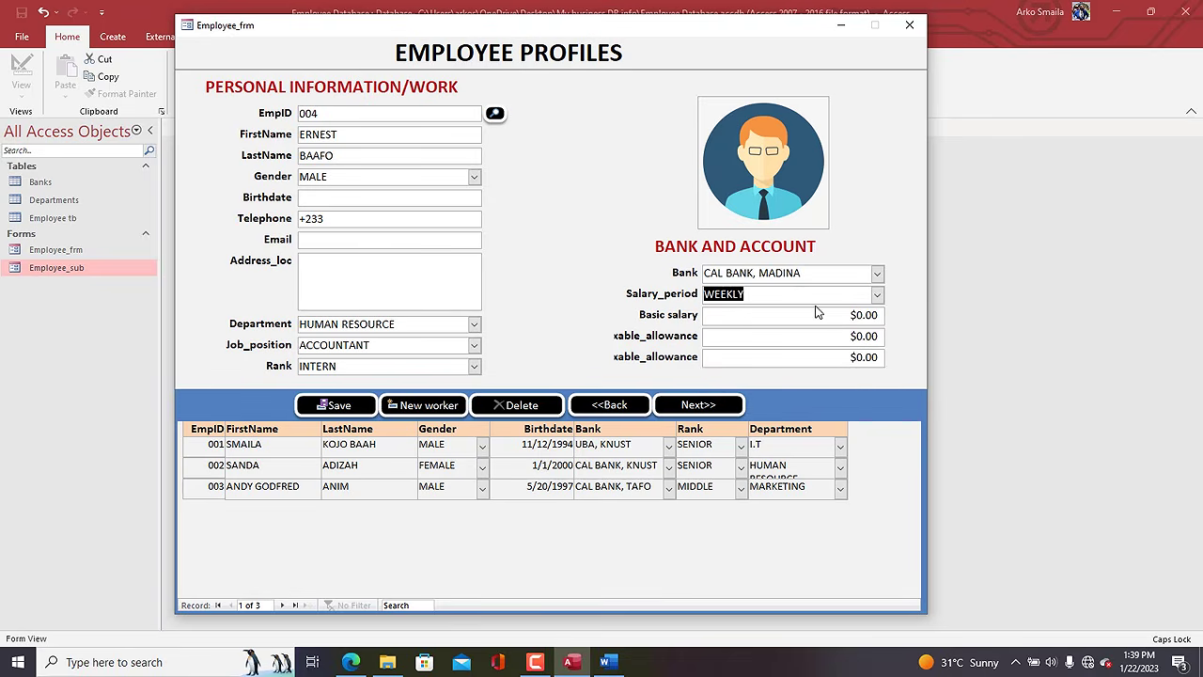
Enter basic salary 200 and allowances of 10 and 10, then save the record.
key("Tab")
type("200")
key("Tab")
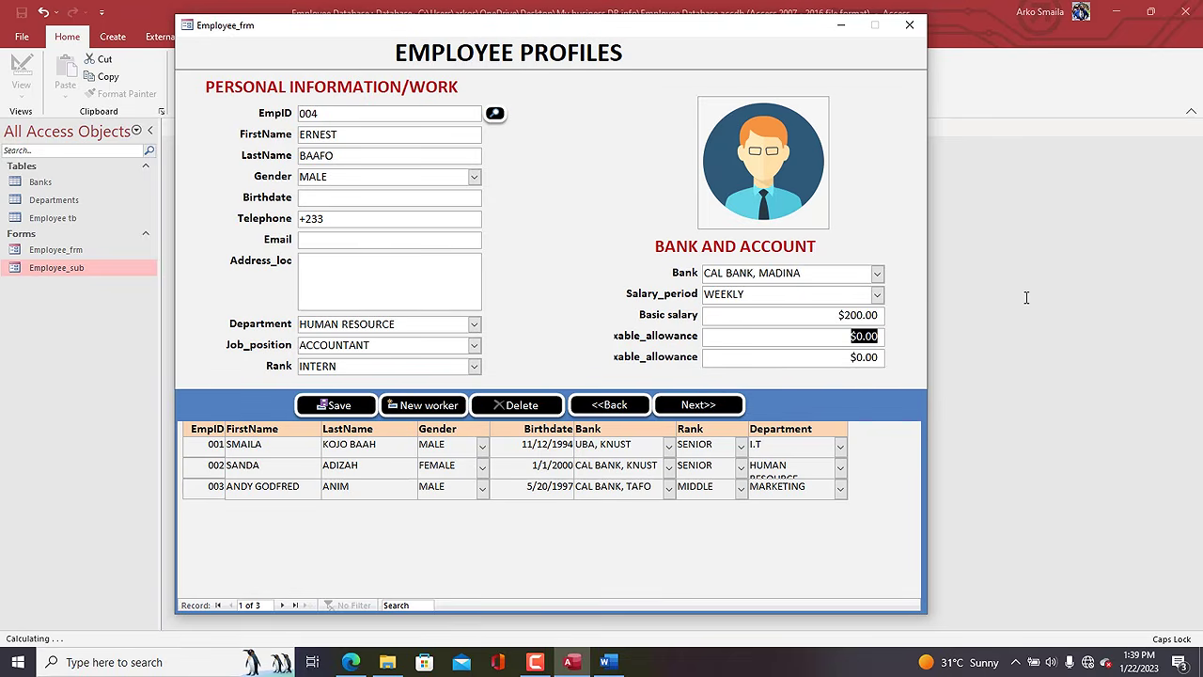
type("10")
key("Tab")
type("10")
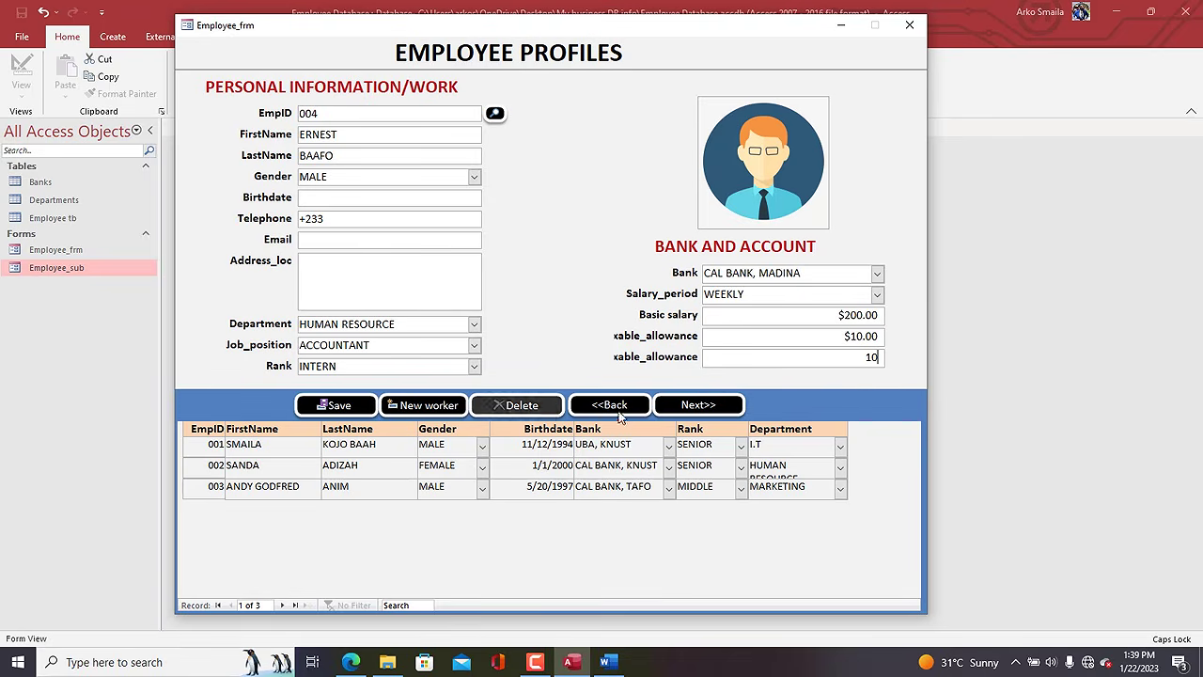
left_click(333, 406)
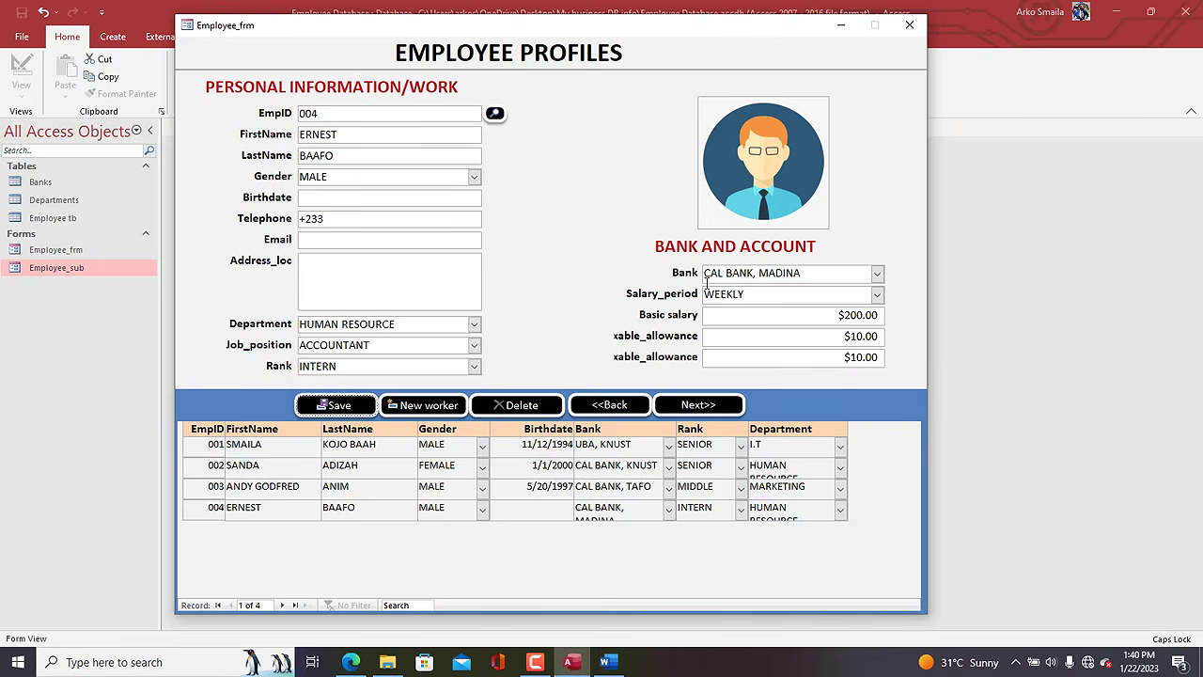
Reposition the form window and save the Employee_frm form.
left_click_drag(567, 33, 622, 33)
right_click(563, 33)
left_click(563, 33)
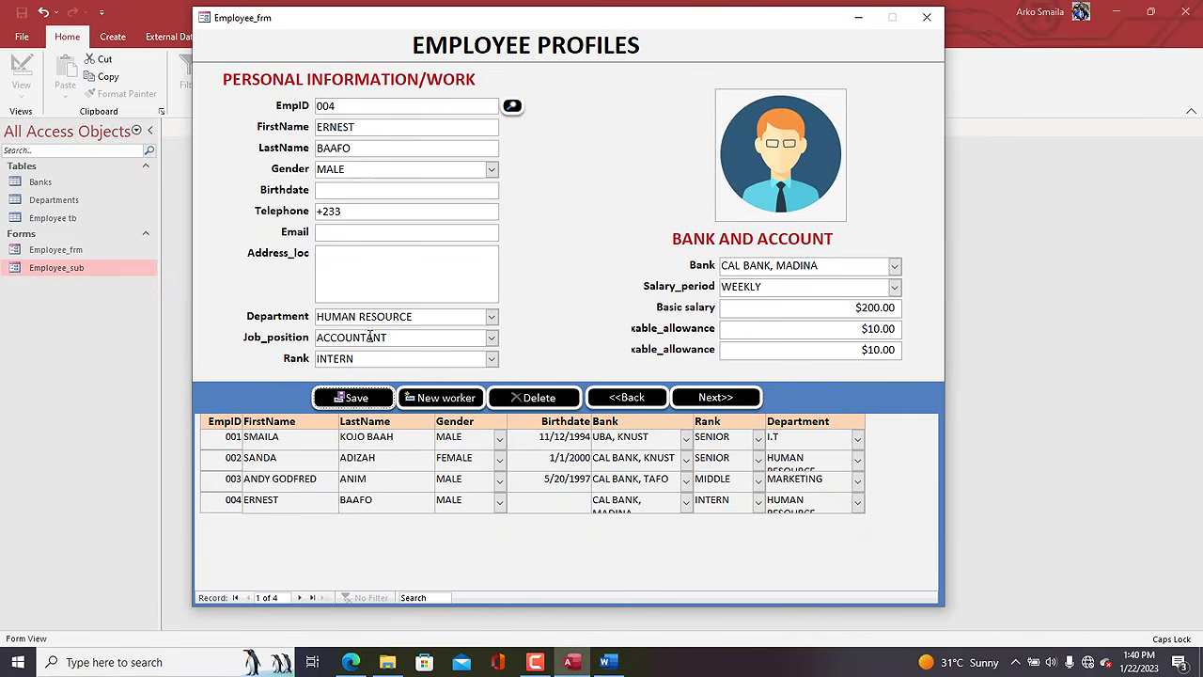
left_click(27, 200)
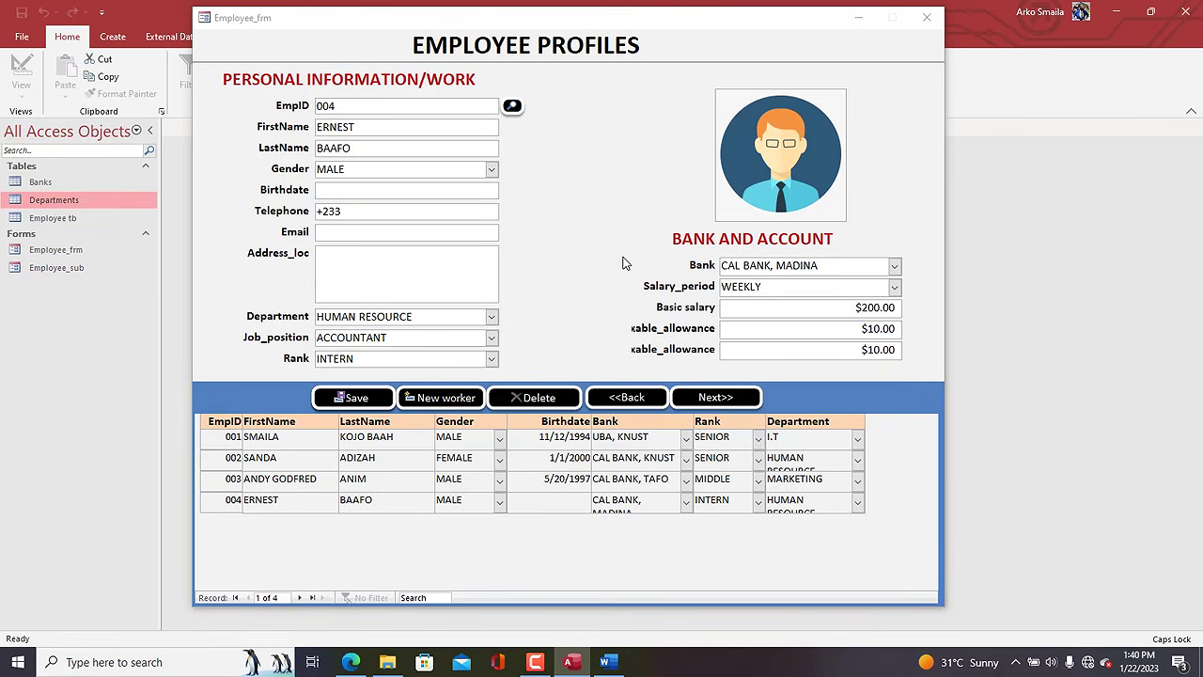
Close the employee form and build a Departments form from Dept_code and Dept_name with the Form Wizard.
left_click(925, 17)
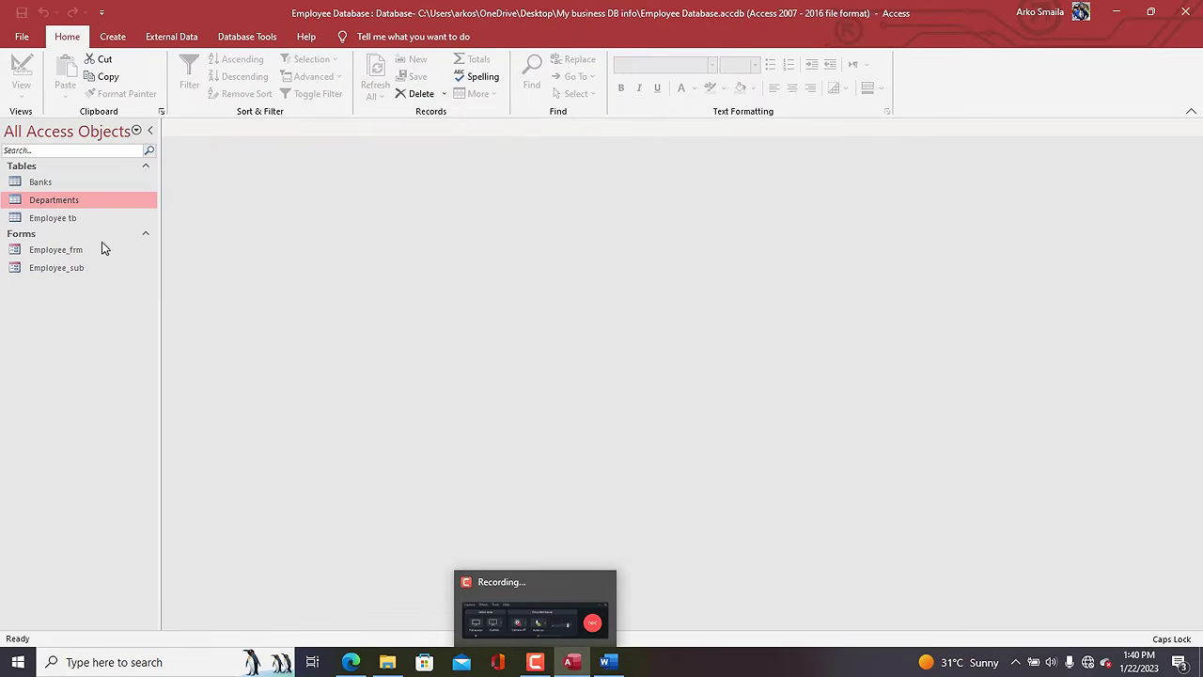
double_click(68, 203)
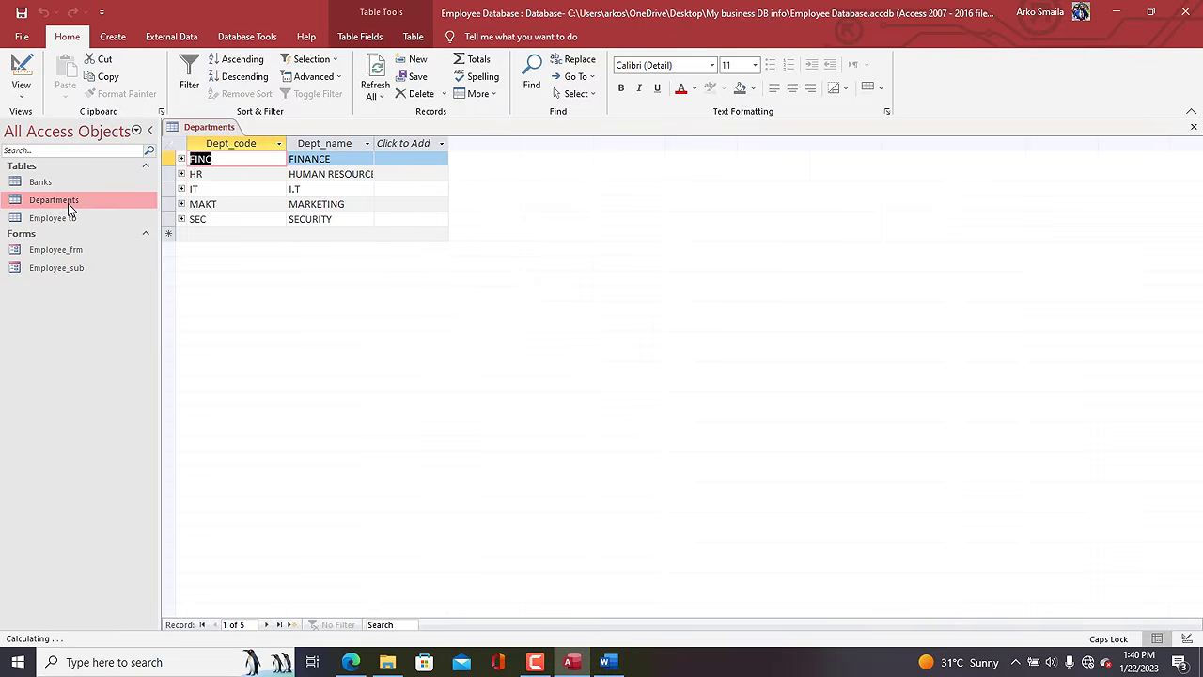
left_click(113, 36)
left_click(395, 59)
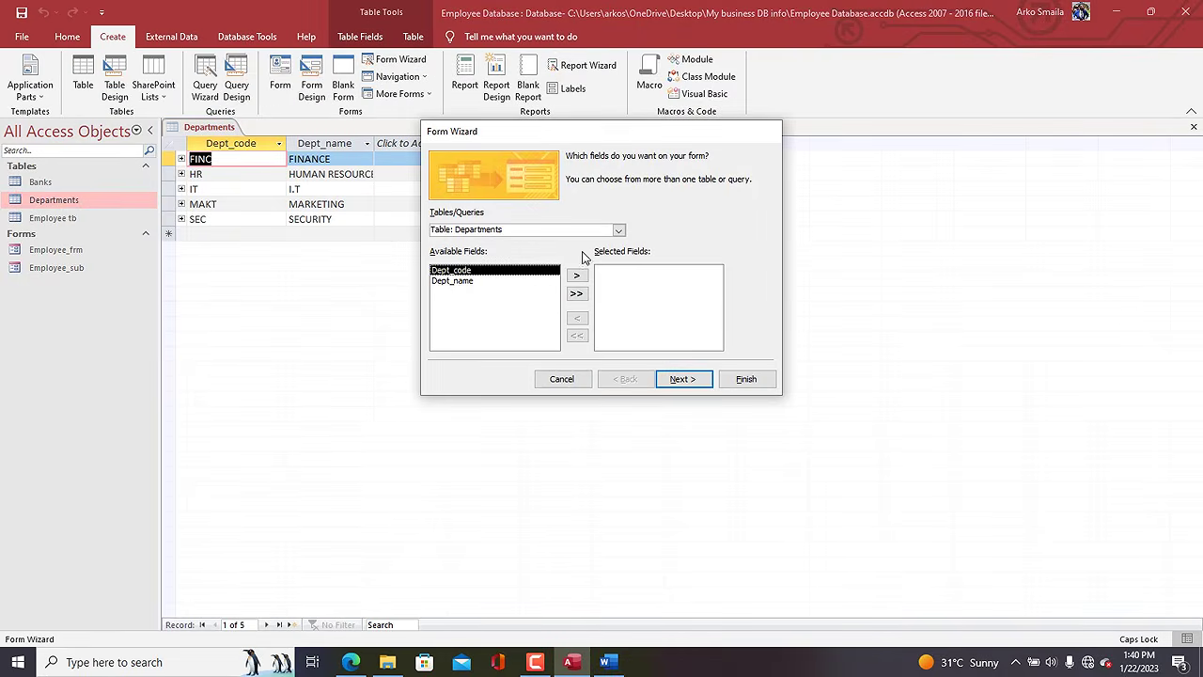
left_click(576, 294)
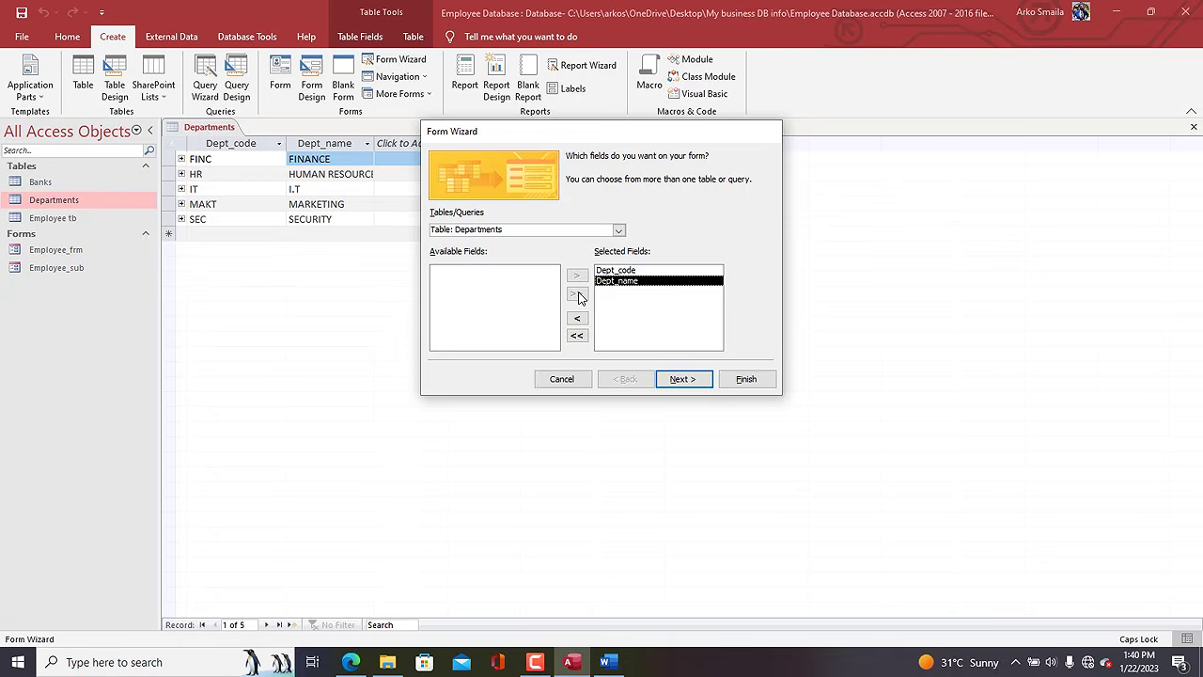
left_click(682, 379)
left_click(685, 379)
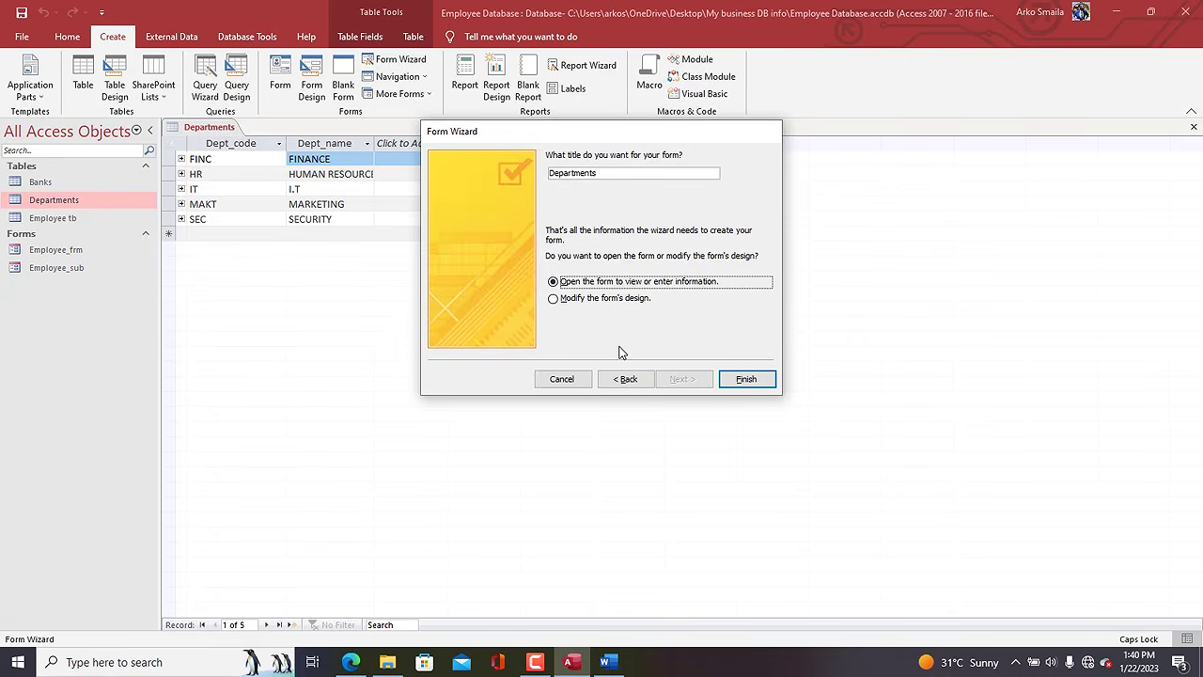
left_click(731, 378)
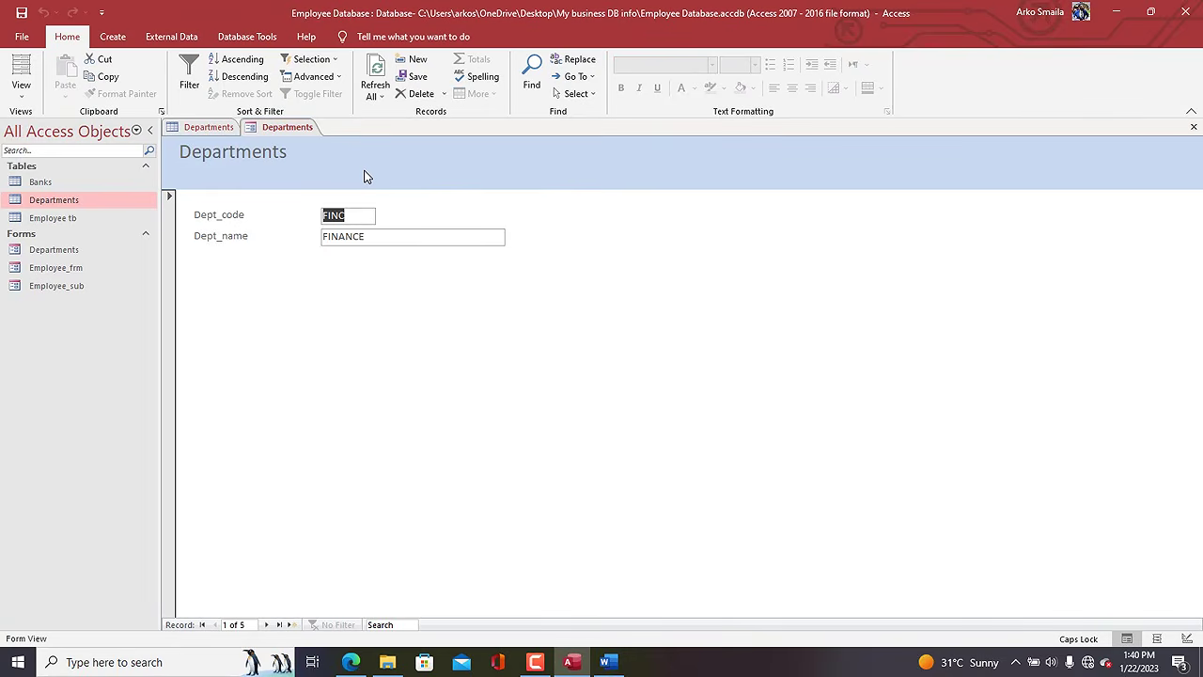
In Design View, size both field text boxes To Widest so Dept_code matches Dept_name.
right_click(367, 177)
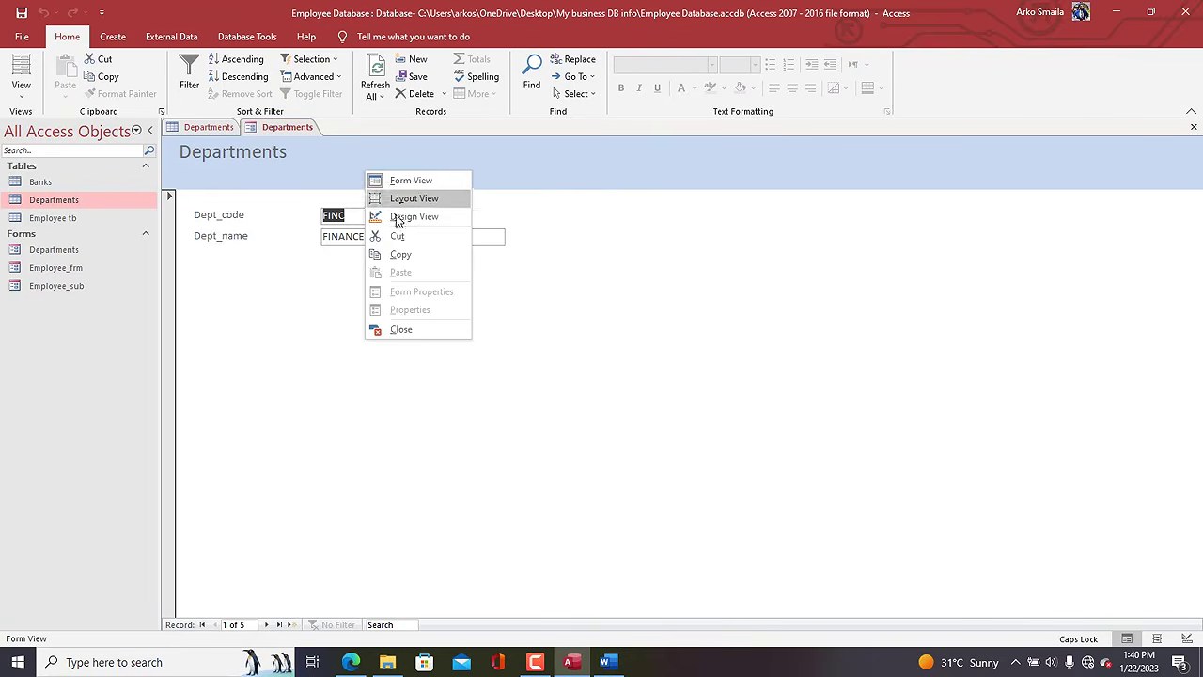
left_click(397, 215)
left_click_drag(349, 300, 349, 282)
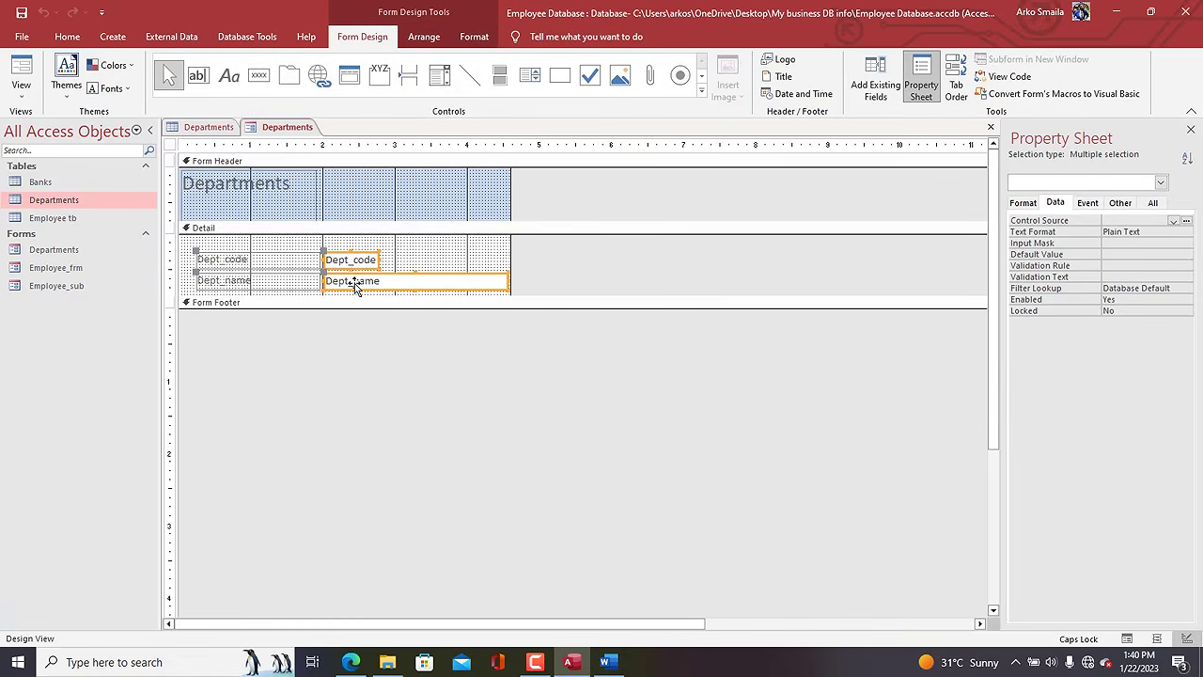
right_click(353, 280)
mouse_move(422, 451)
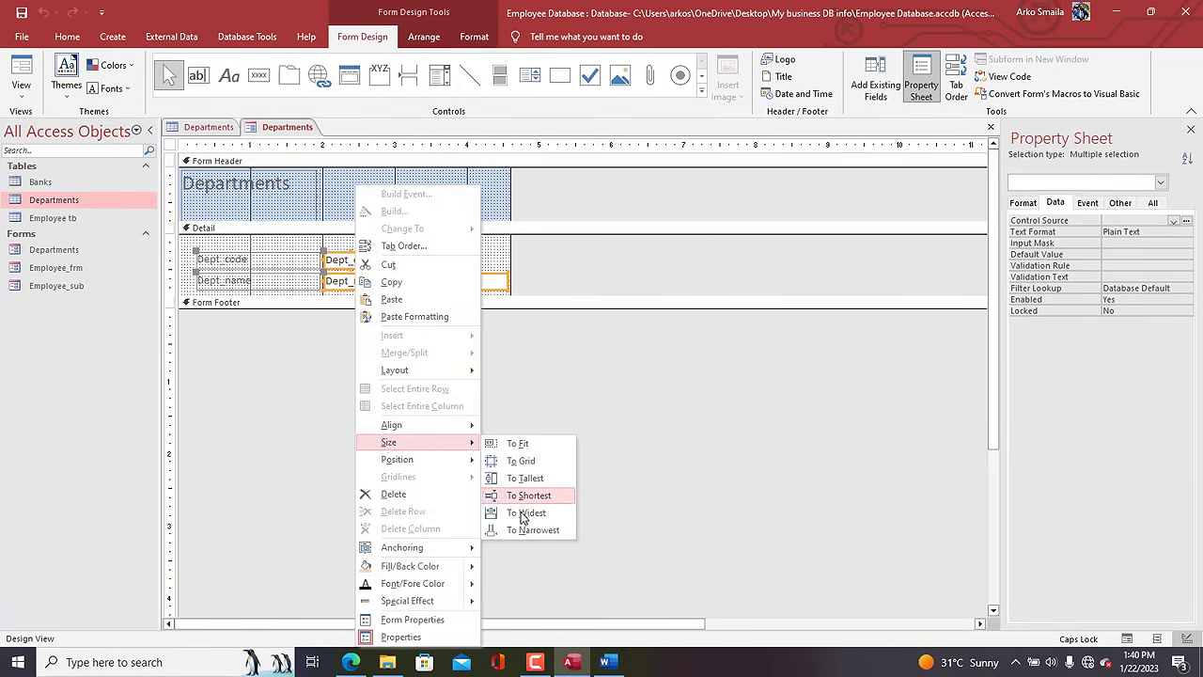
left_click(526, 515)
Make the Detail section taller by dragging the Form Footer bar down.
left_click(284, 208)
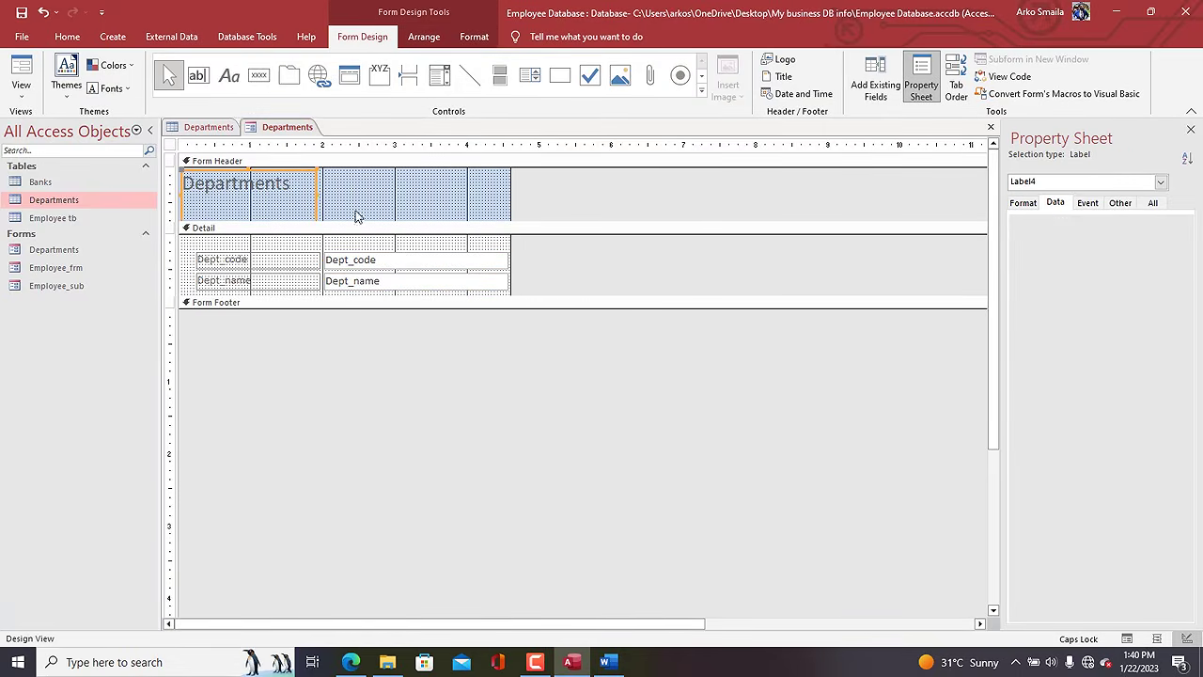
left_click_drag(374, 297, 373, 330)
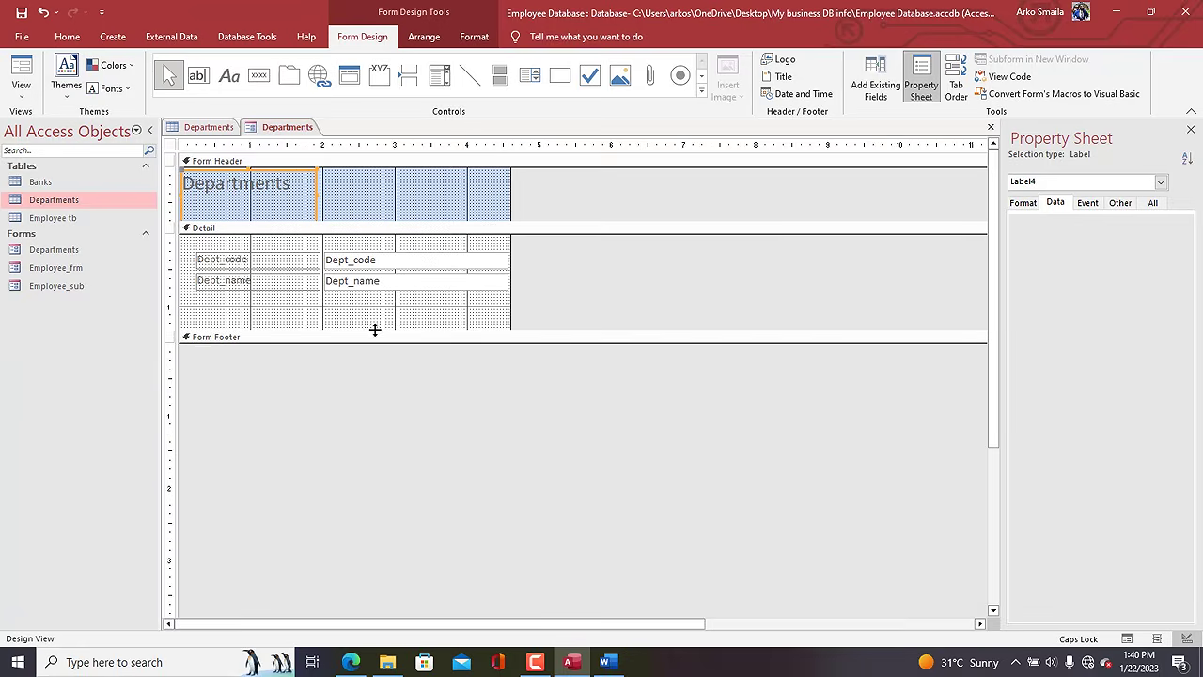
left_click(346, 308)
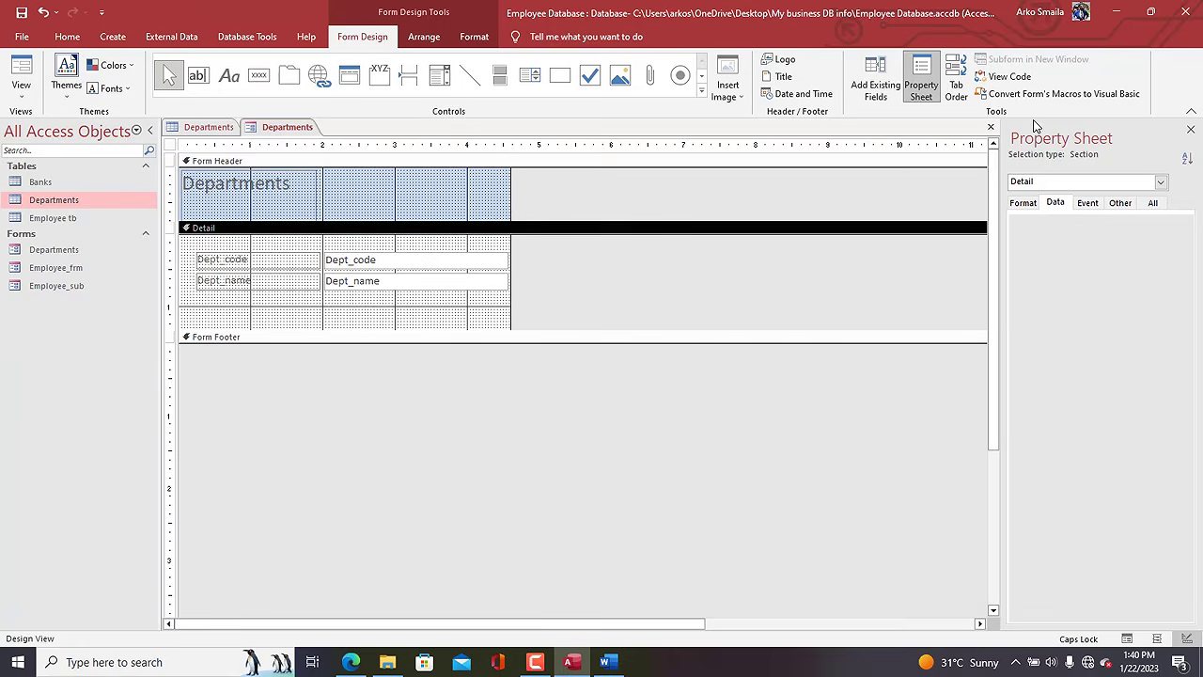
Select the whole form and switch its Pop Up property to Yes on the Other tab.
left_click(1121, 203)
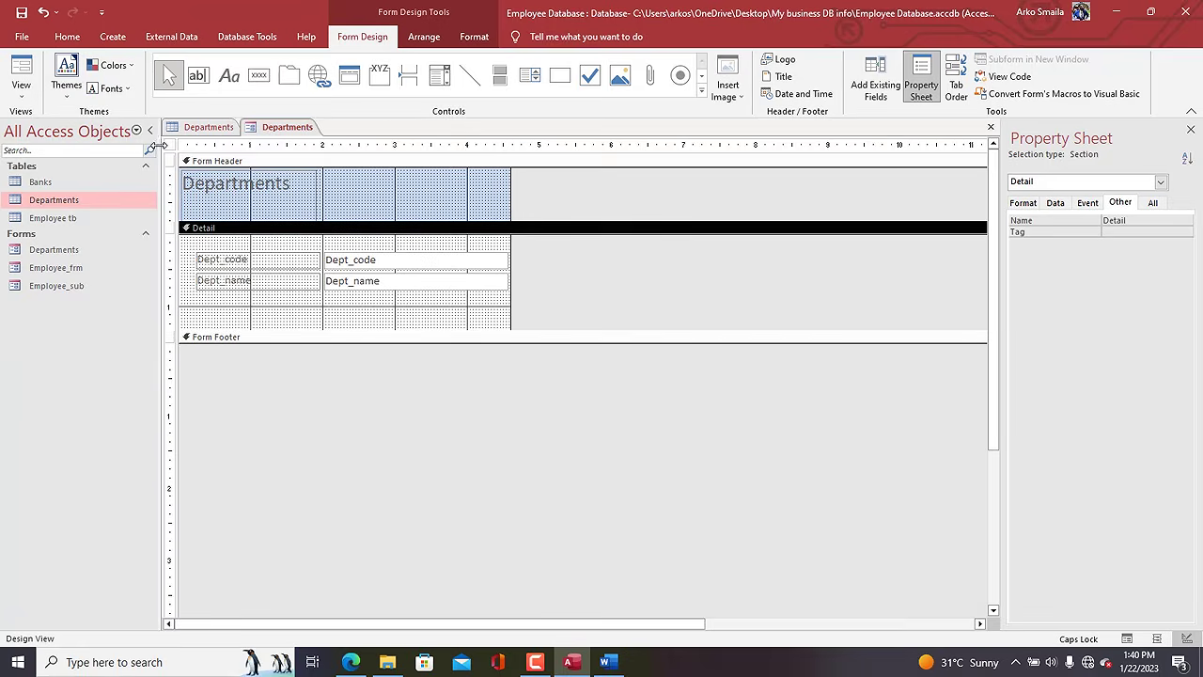
left_click(169, 146)
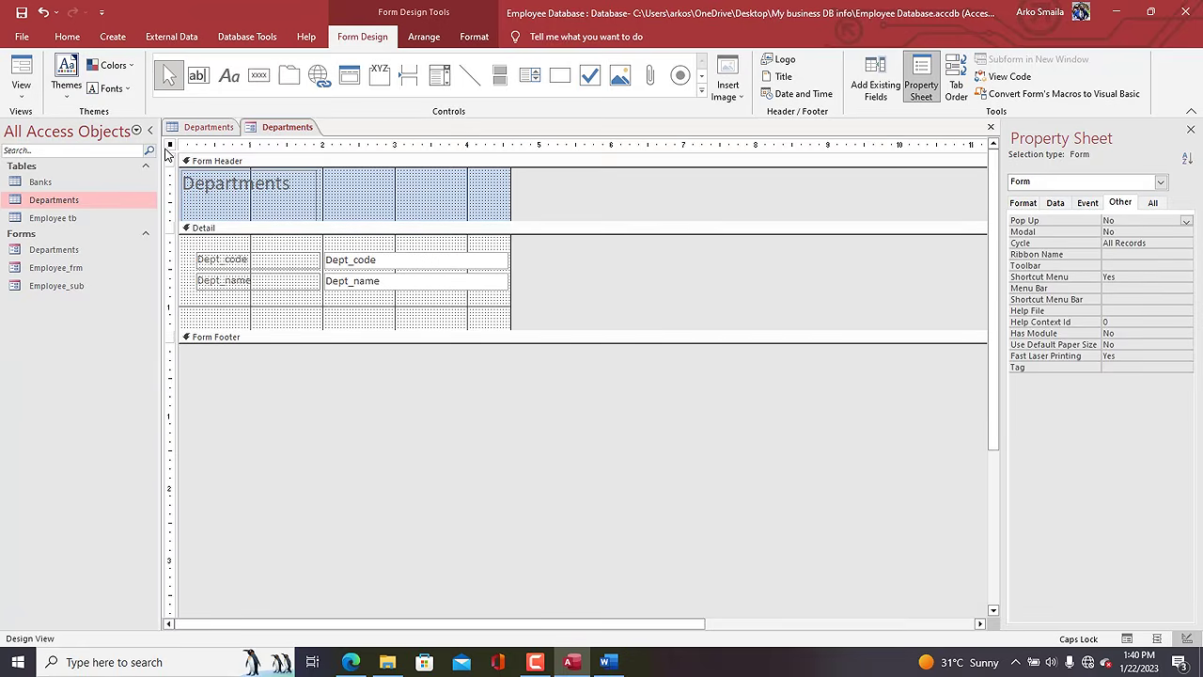
double_click(1132, 220)
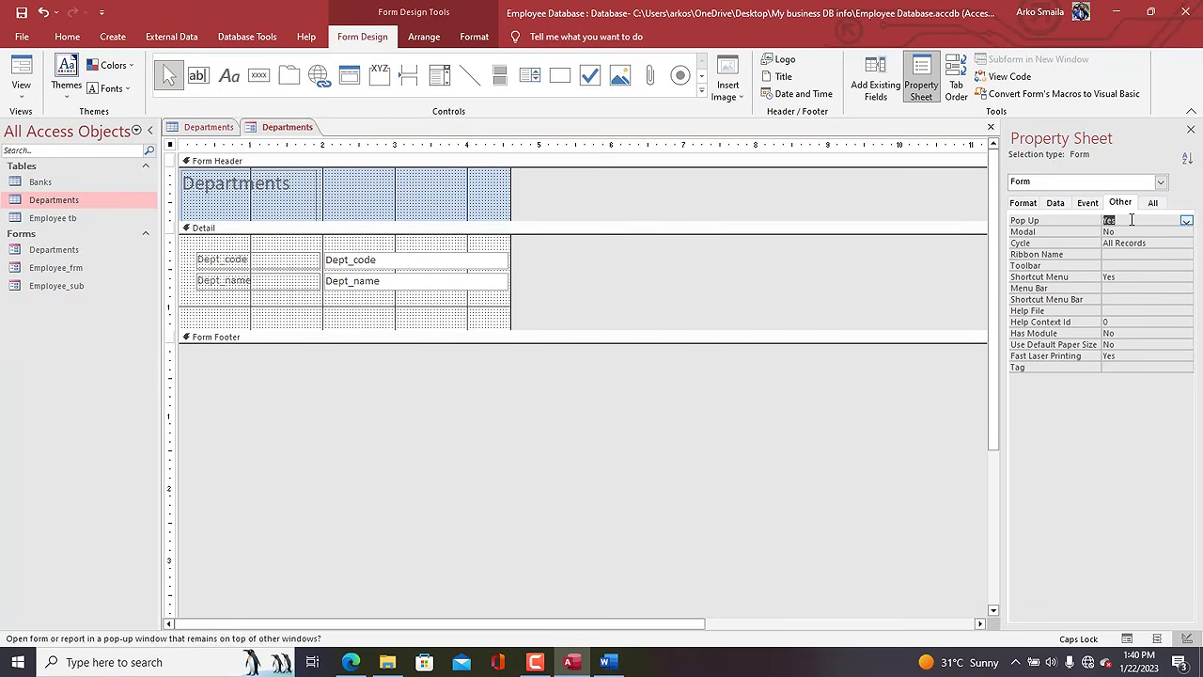
left_click(1021, 204)
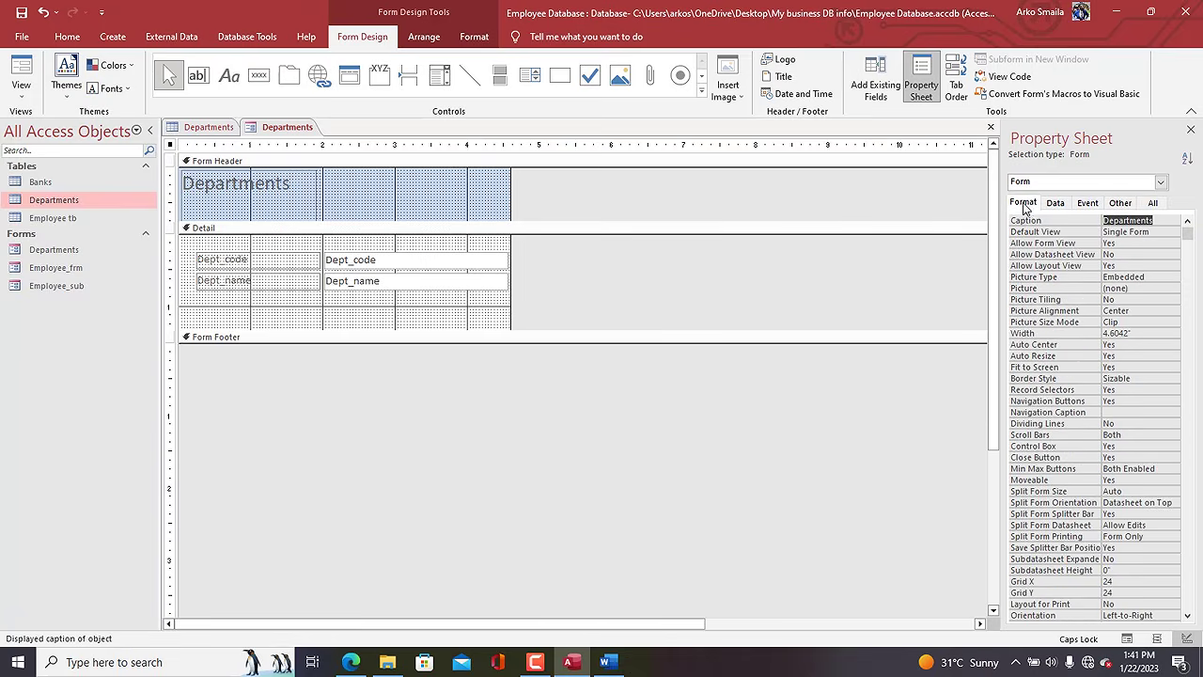
left_click(1119, 382)
left_click(402, 329)
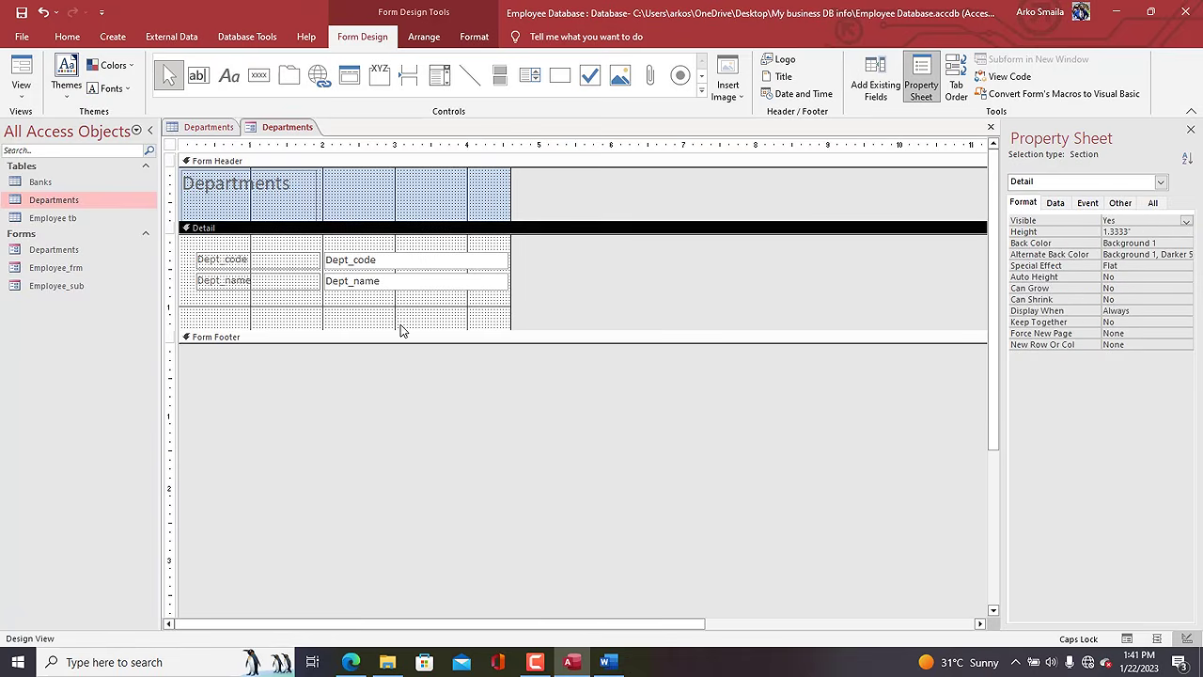
Add an Add Record icon button below Dept_name with the Command Button Wizard.
left_click(258, 76)
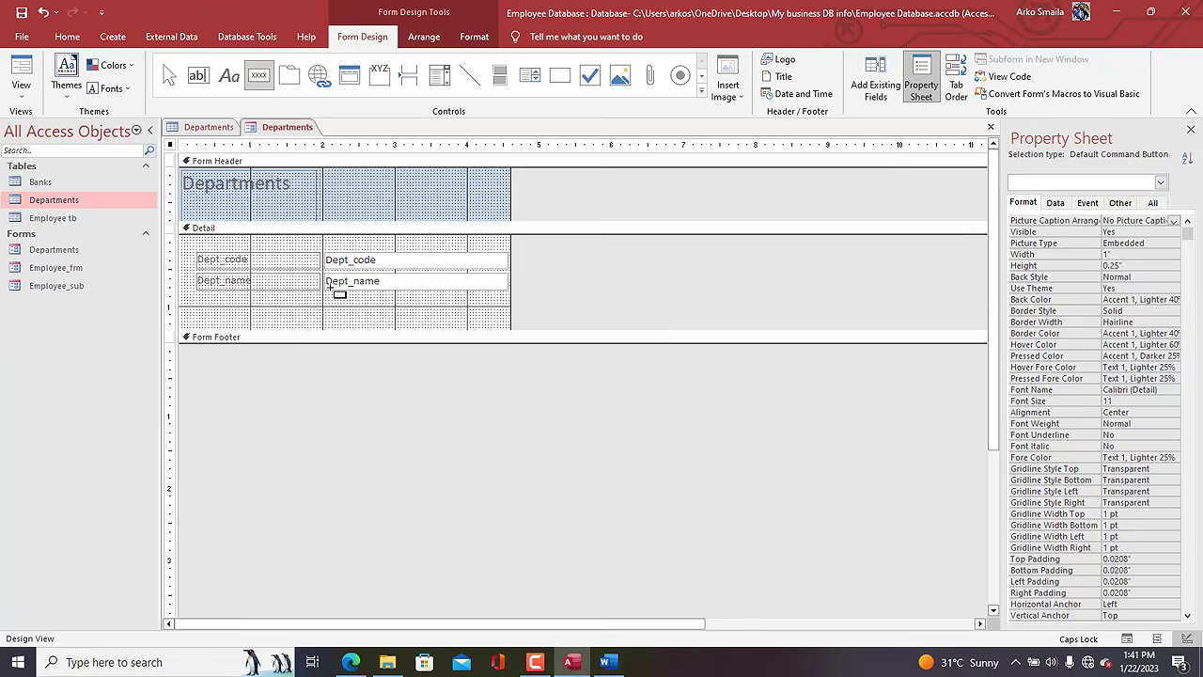
left_click_drag(329, 299, 371, 314)
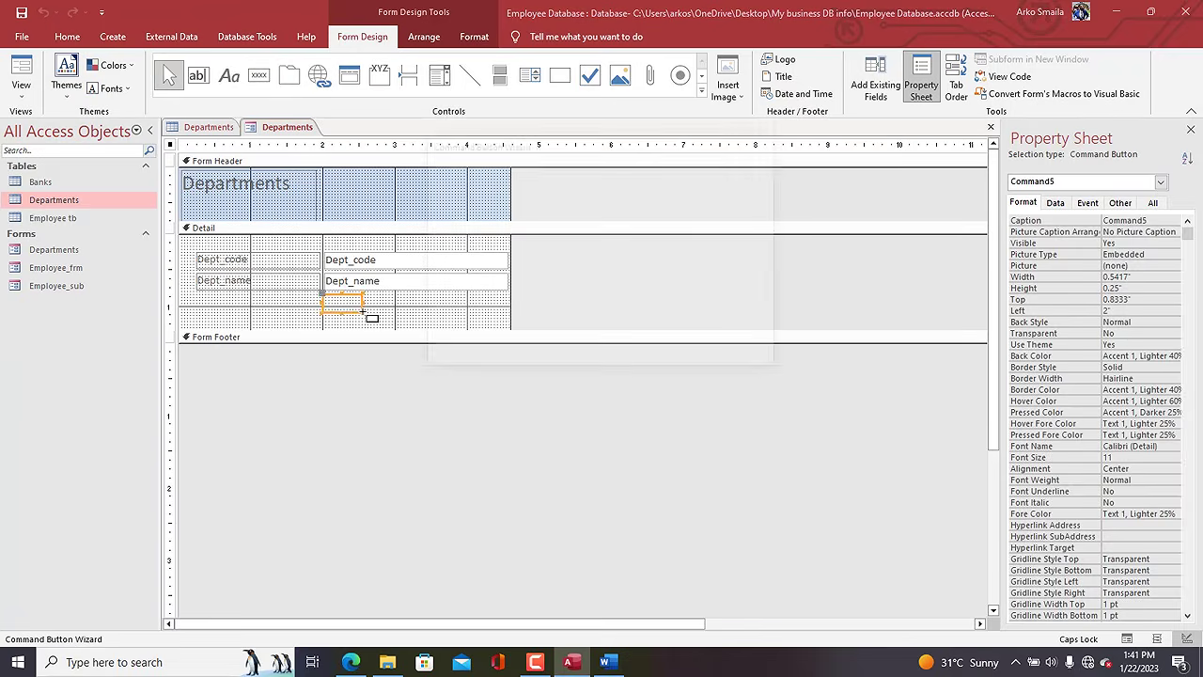
left_click(586, 253)
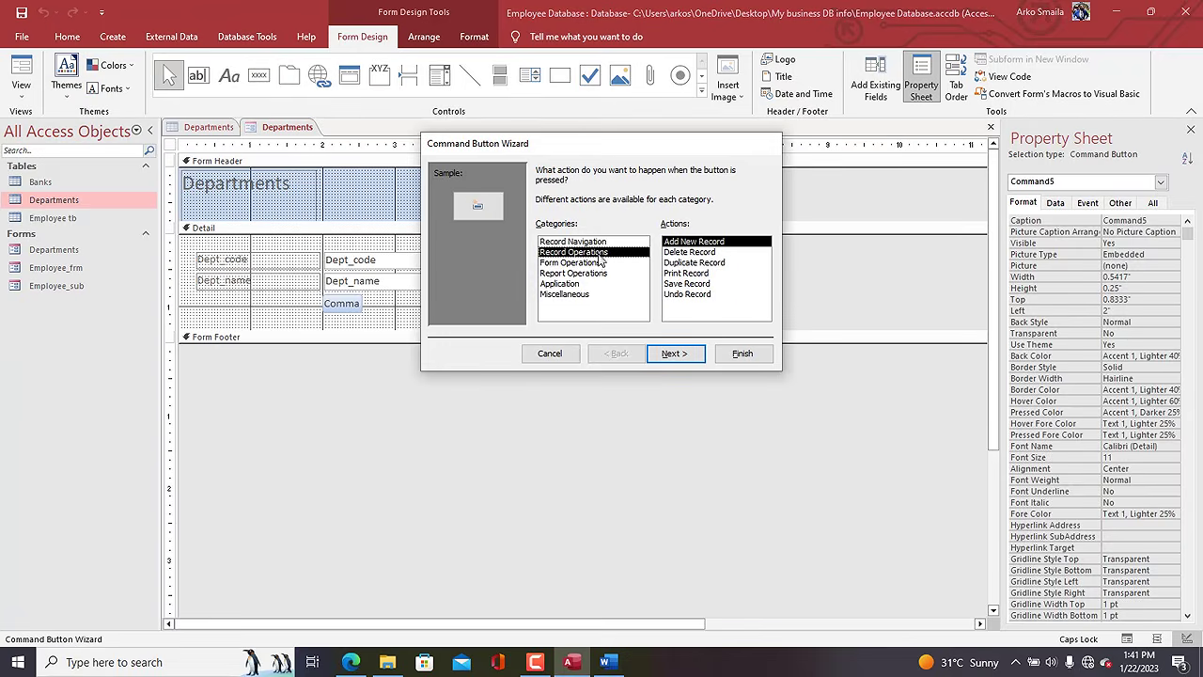
left_click(678, 362)
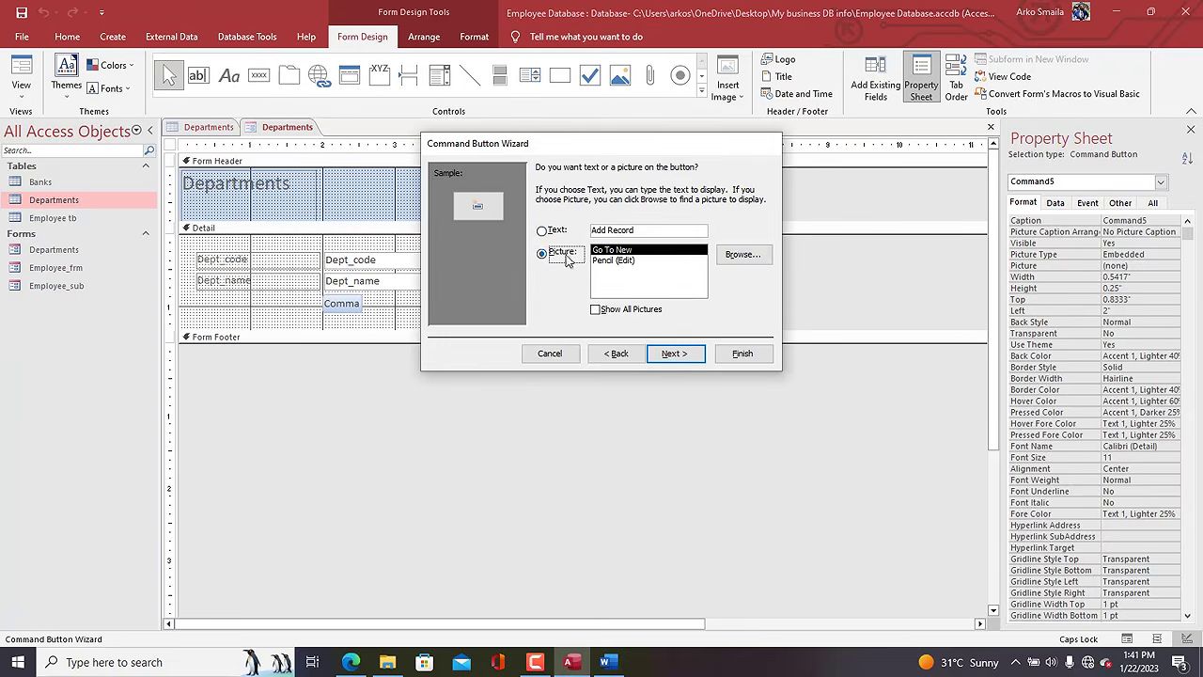
left_click(695, 355)
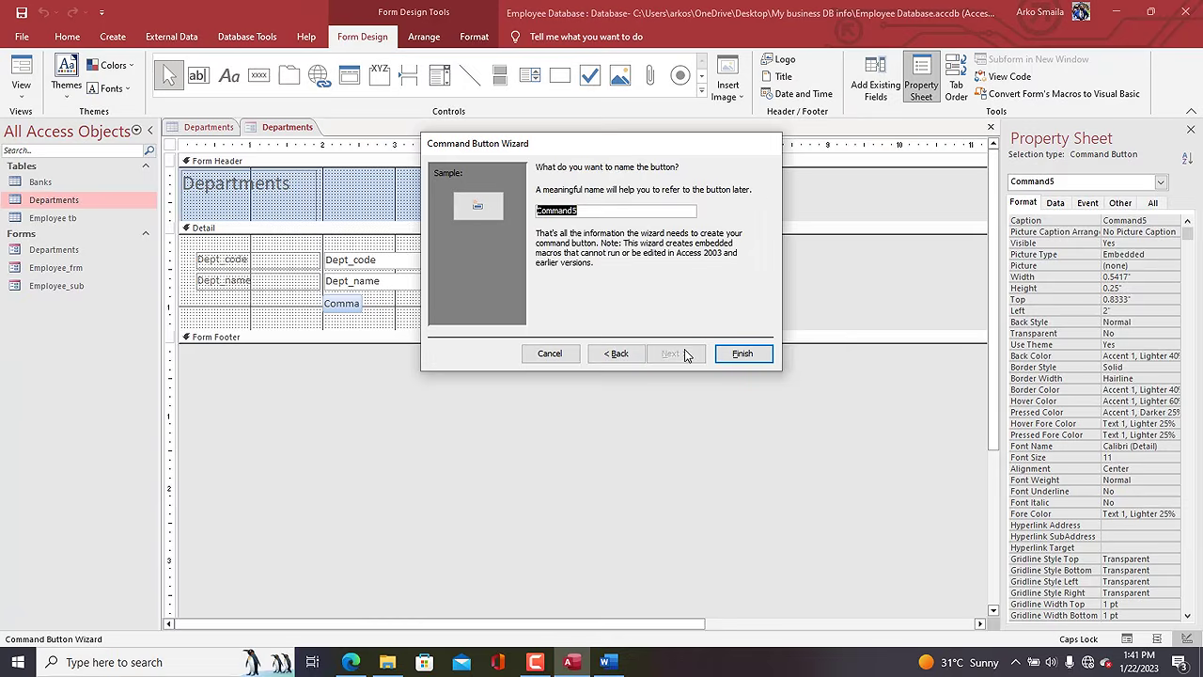
left_click(743, 353)
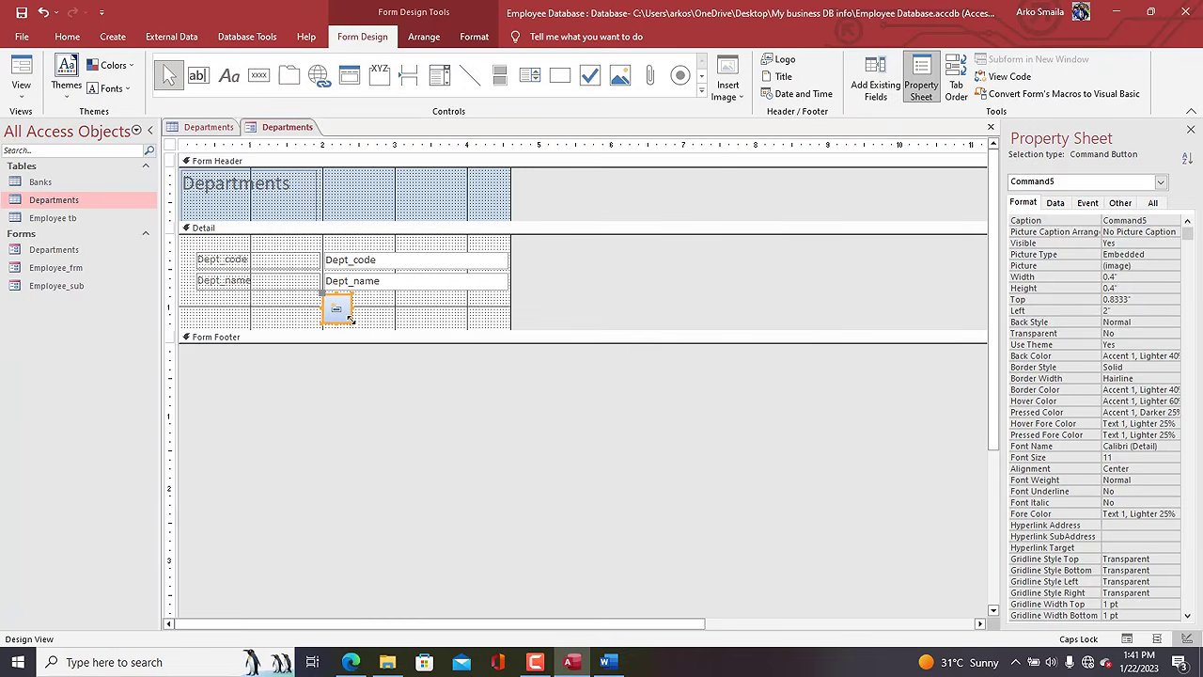
left_click(360, 311)
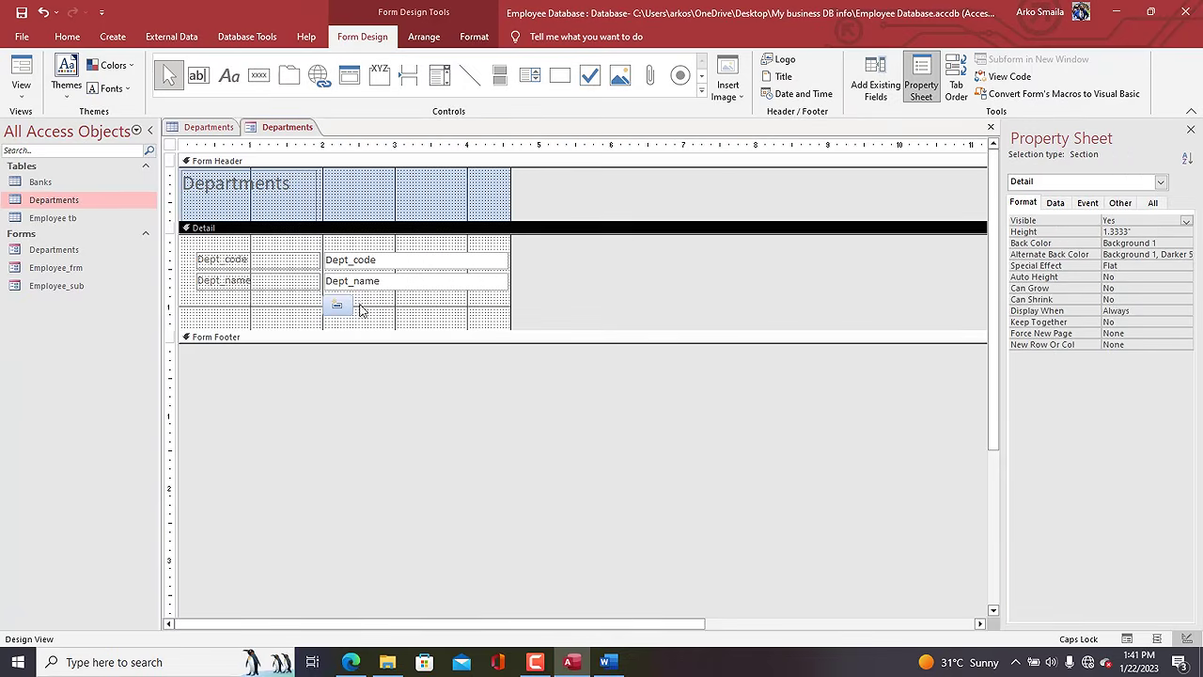
Add a Save Record icon button beside the first button.
left_click(259, 76)
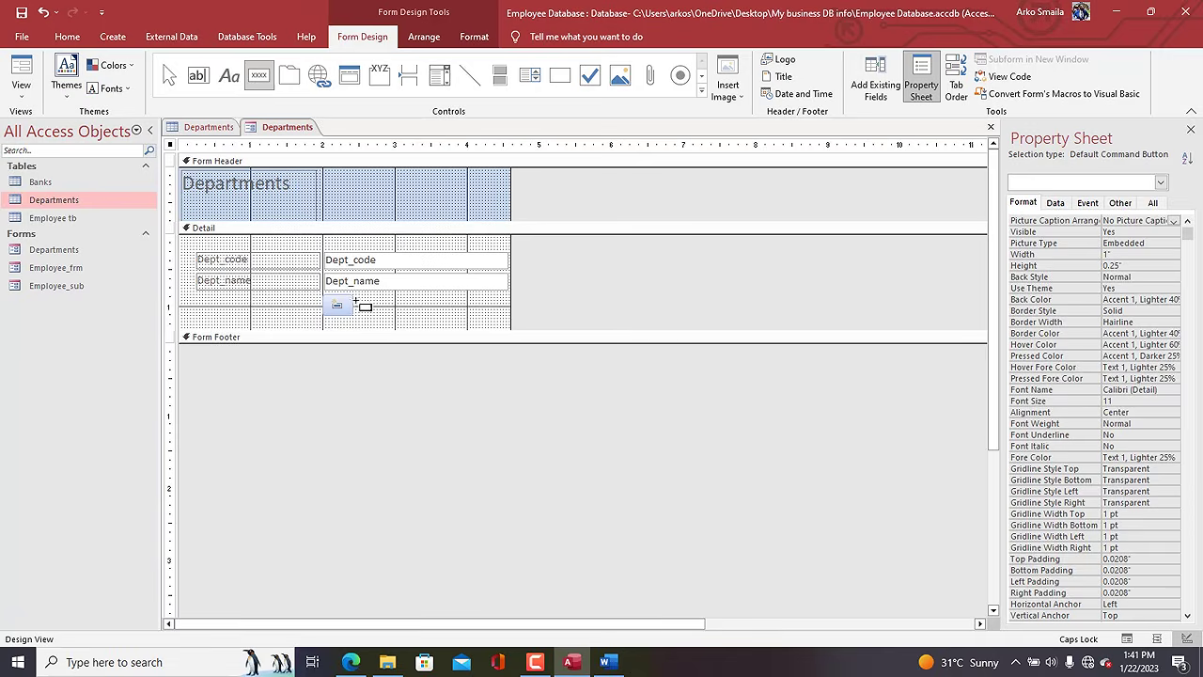
left_click_drag(356, 296, 391, 315)
left_click(563, 253)
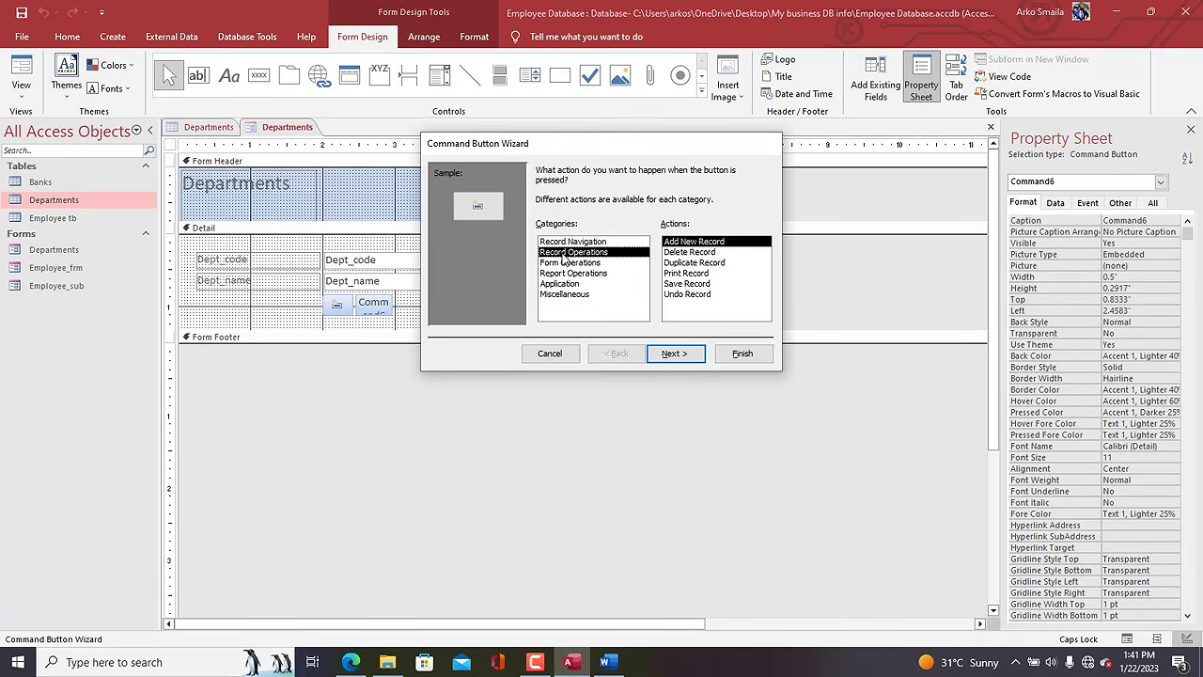
left_click(687, 284)
left_click(742, 354)
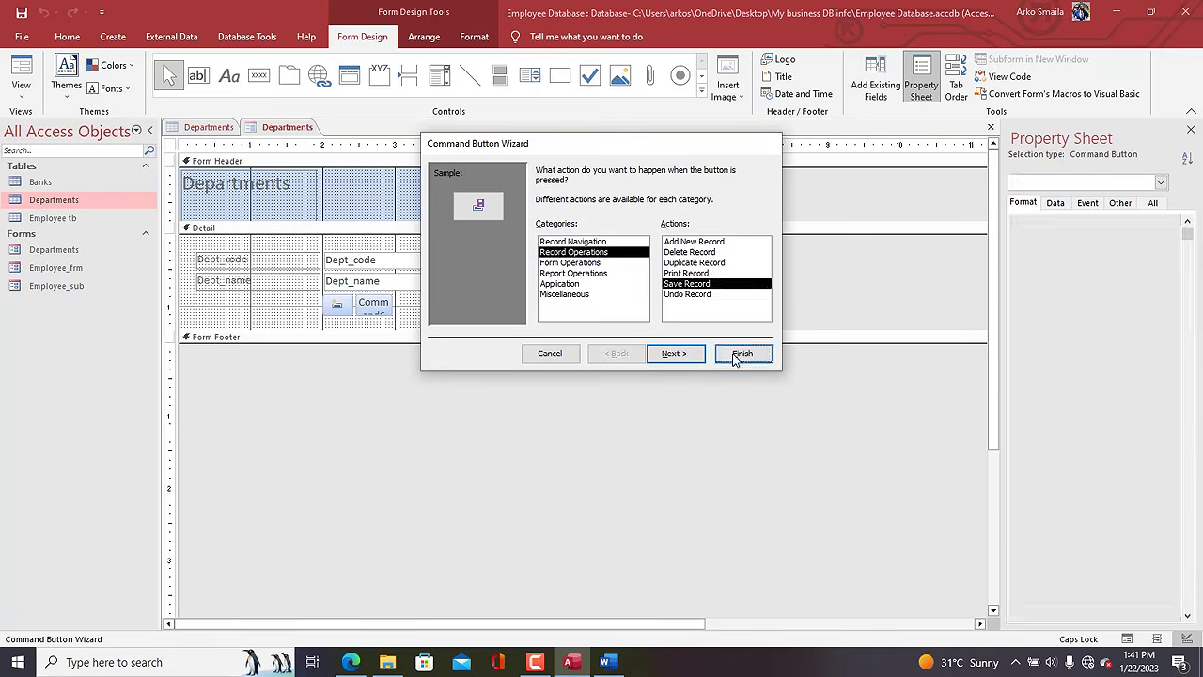
left_click(389, 320)
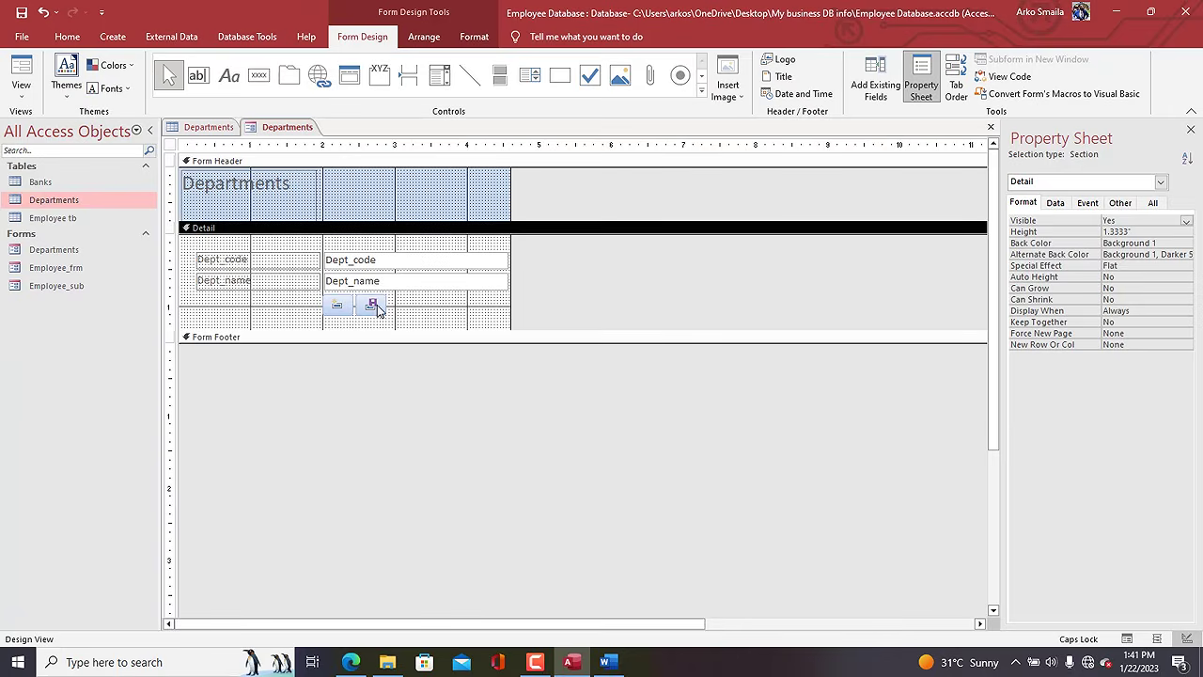
Add a Delete Record icon button next to Save, resized to match the others.
left_click(259, 75)
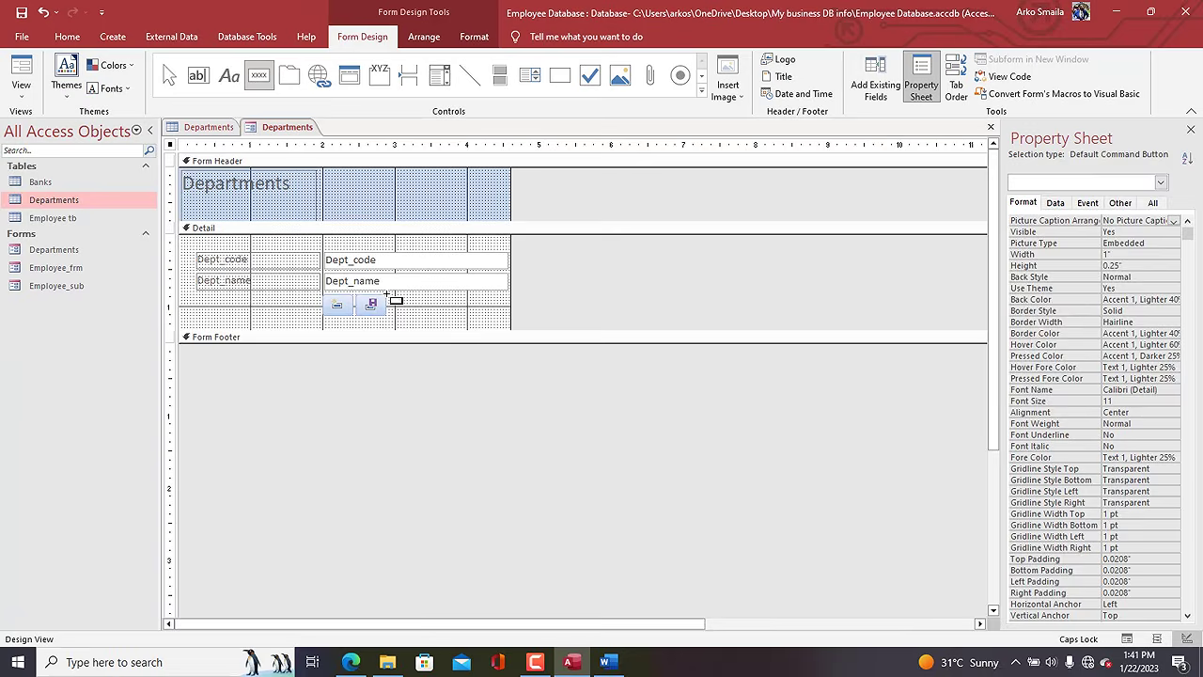
left_click_drag(386, 294, 424, 314)
left_click(567, 251)
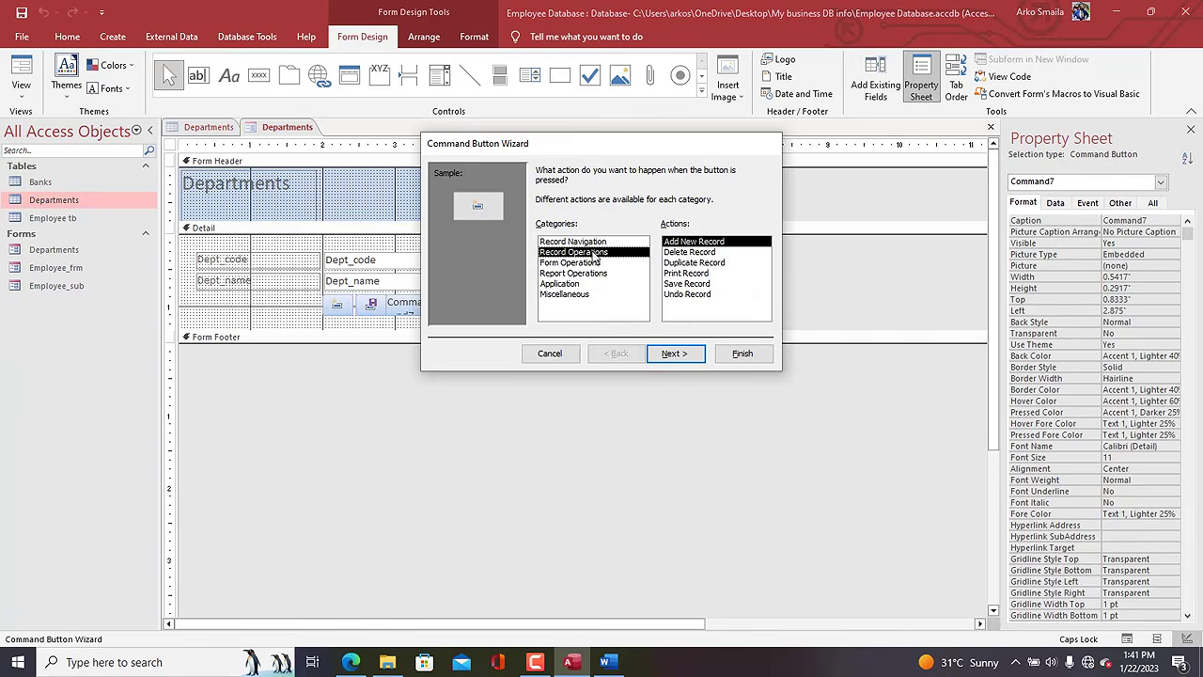
left_click(686, 252)
left_click(727, 352)
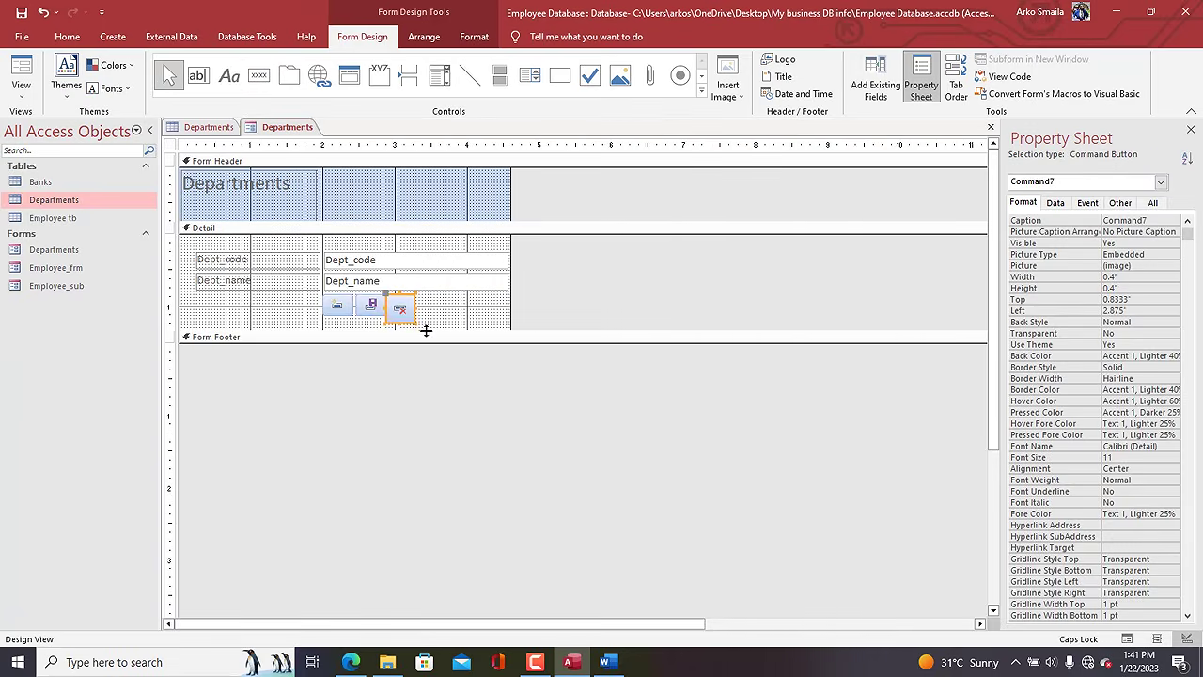
left_click_drag(411, 321, 414, 315)
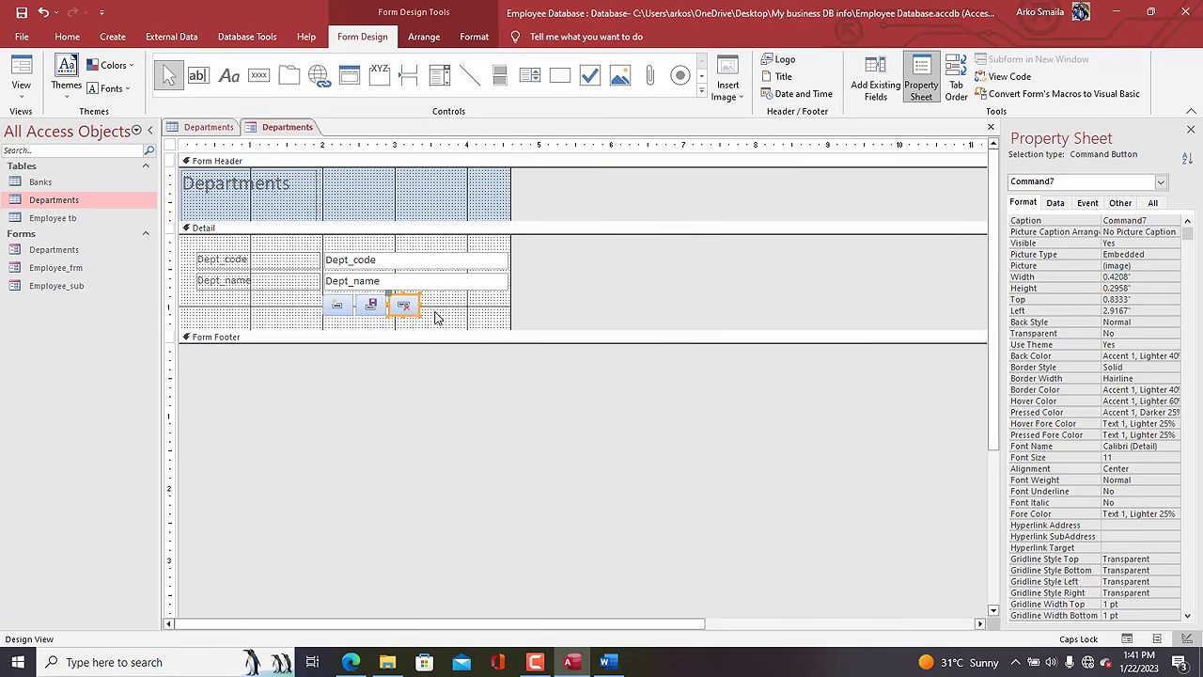
left_click(432, 313)
Apply the black Quick Style to all three icon buttons, then switch to the Word document.
left_click_drag(433, 315, 329, 299)
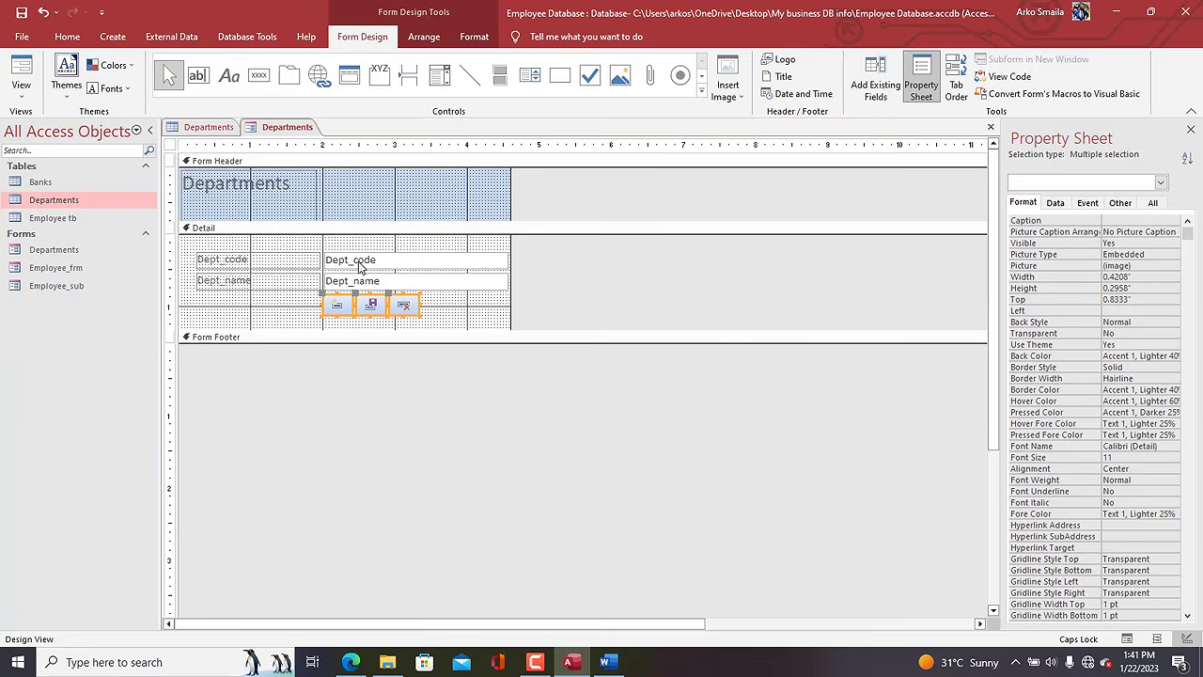
left_click(474, 36)
left_click(570, 76)
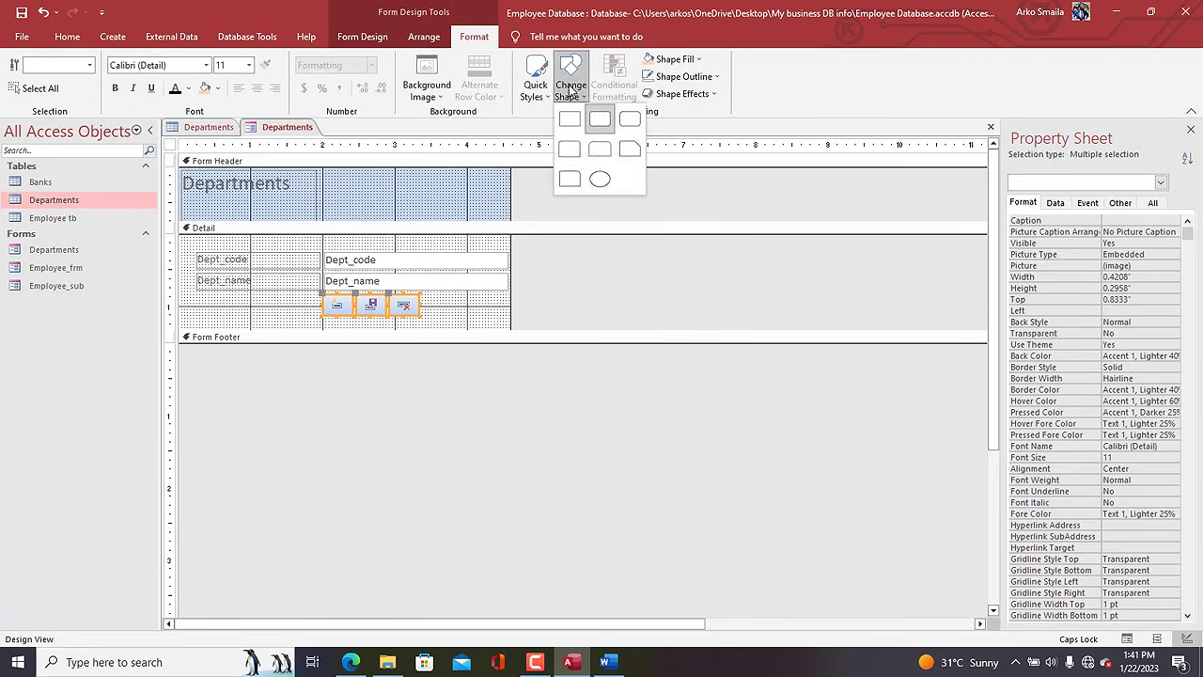
left_click(535, 76)
left_click(536, 76)
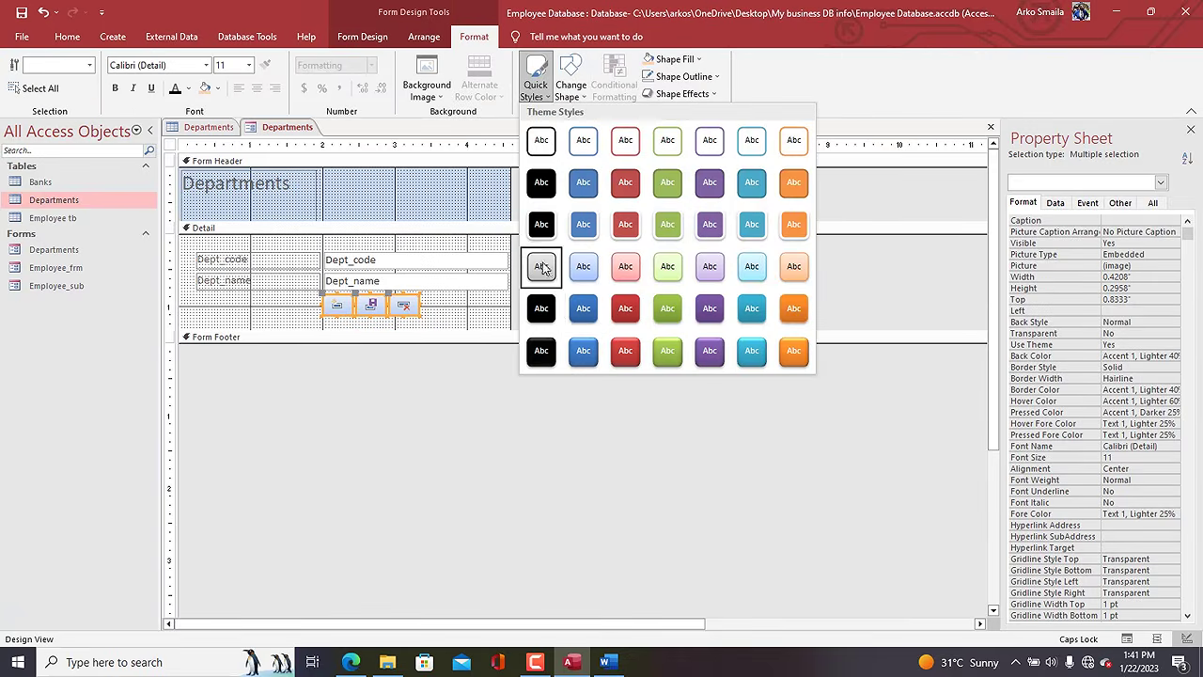
left_click(541, 226)
left_click(469, 313)
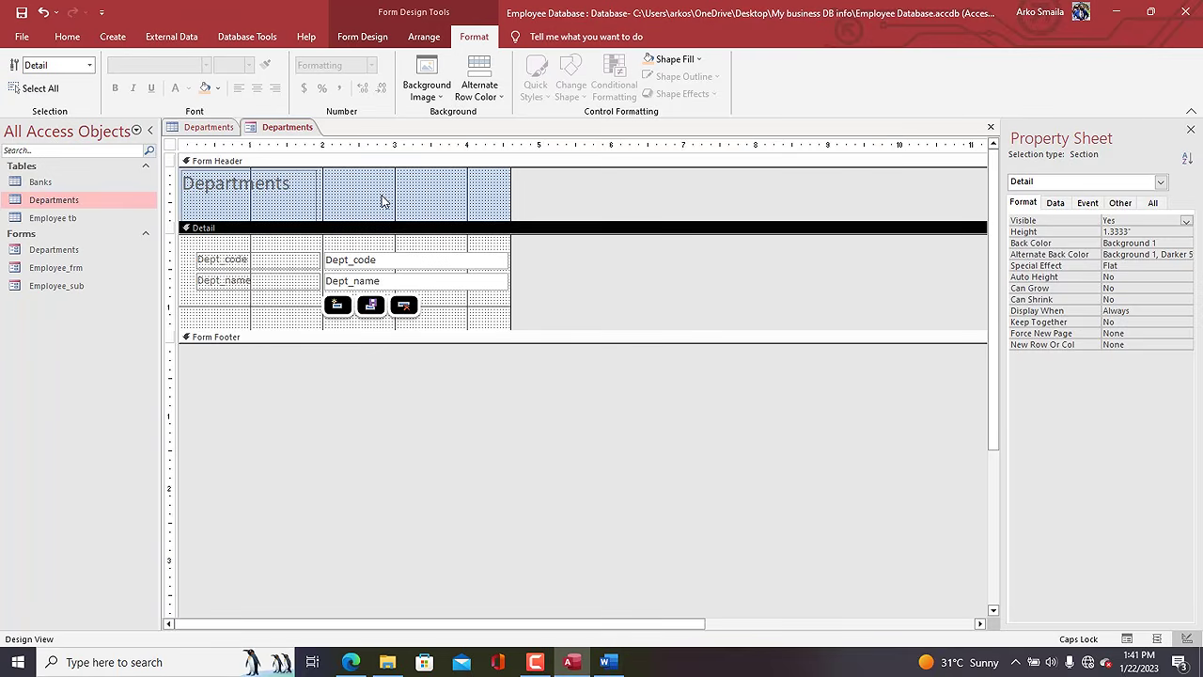
left_click(606, 661)
Add item 7, 'Export employees in specific departments', after 'Leave management' in the Word list.
left_click(598, 561)
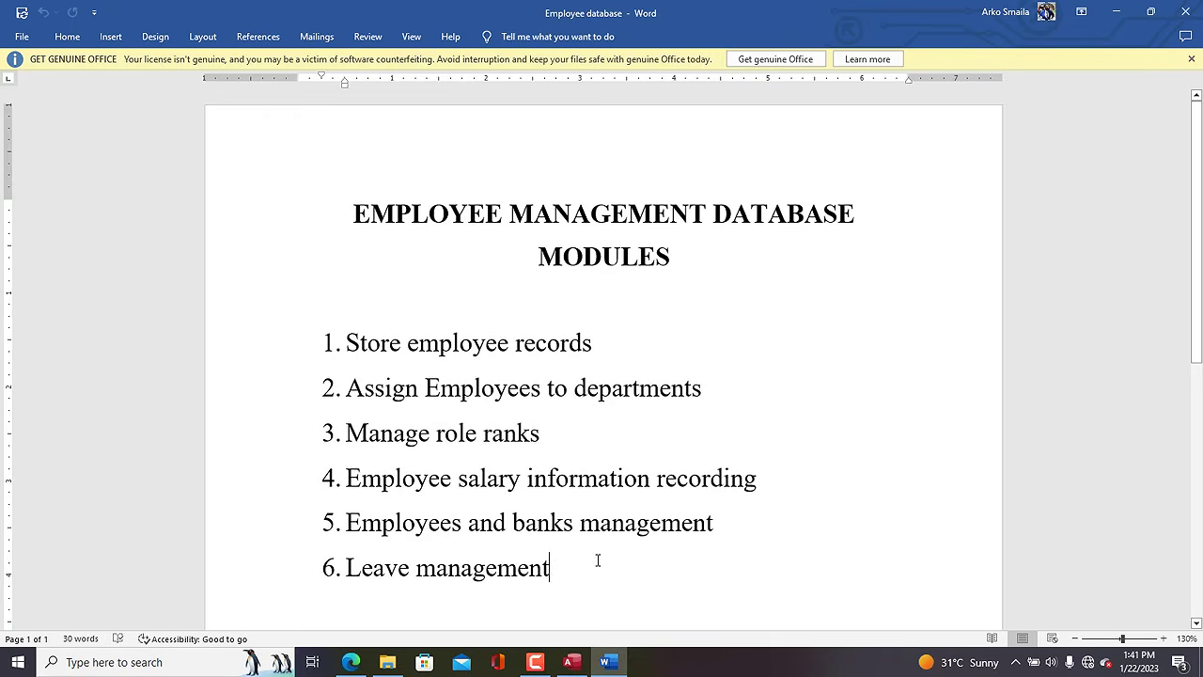
key("Return")
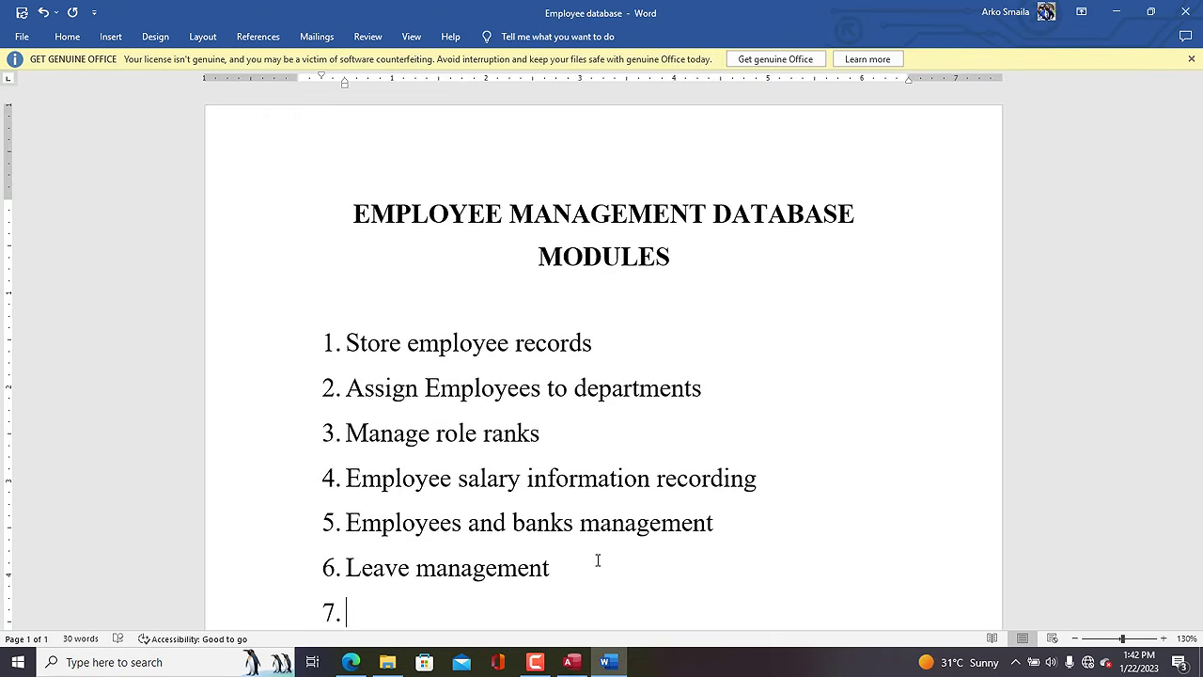
type("Export e")
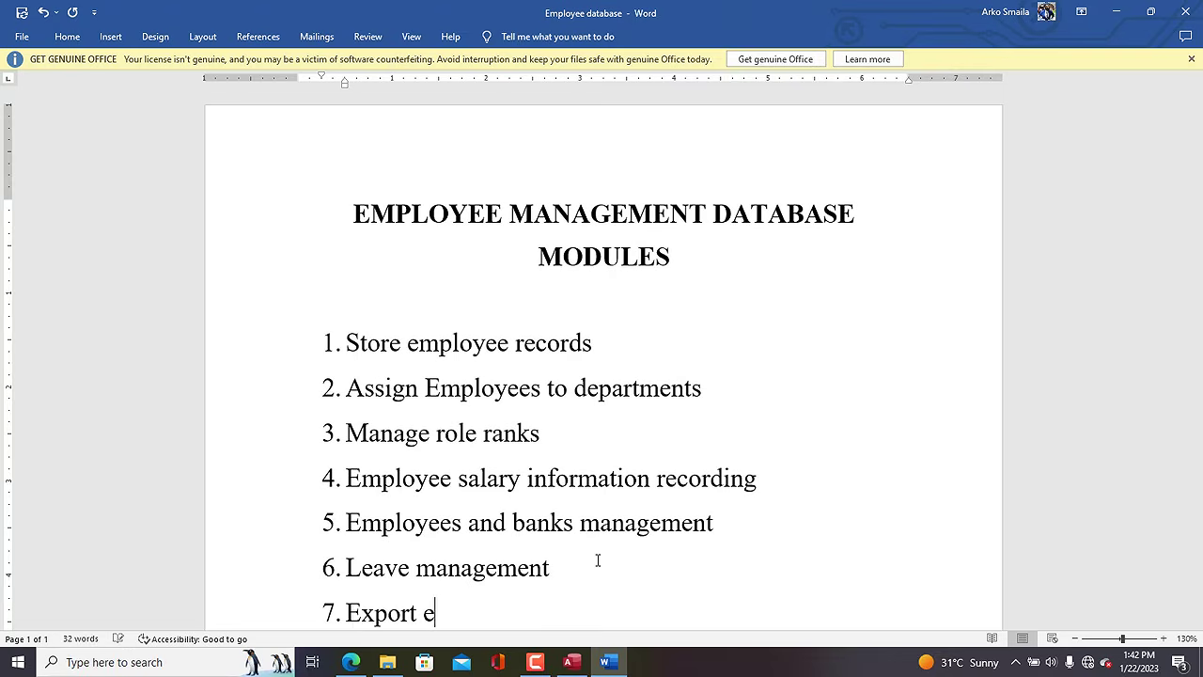
type("mploiye")
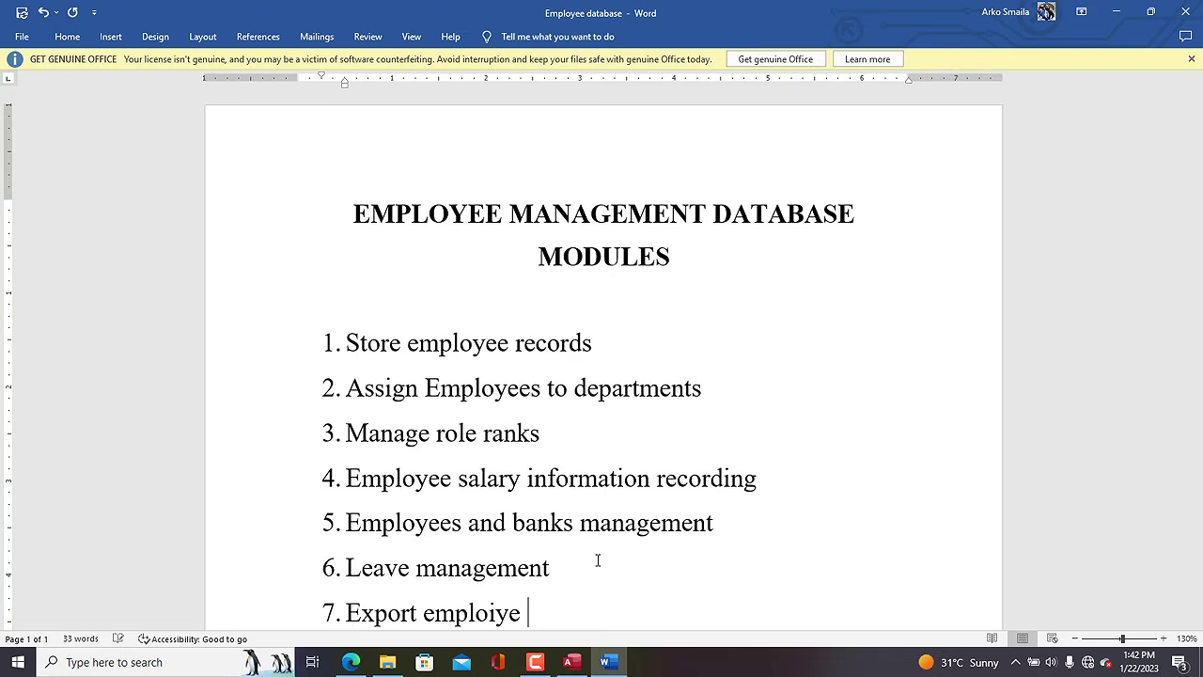
key("BackSpace")
key("BackSpace")
key("BackSpace")
key("BackSpace")
type("yees in ")
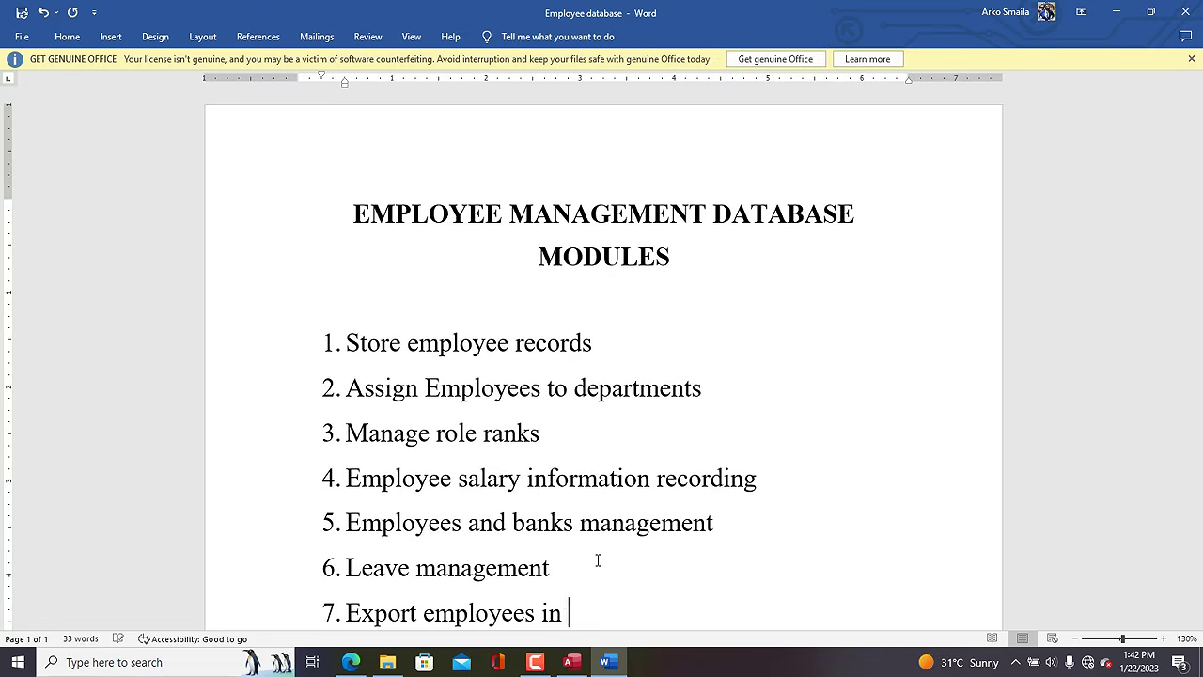
type("specific")
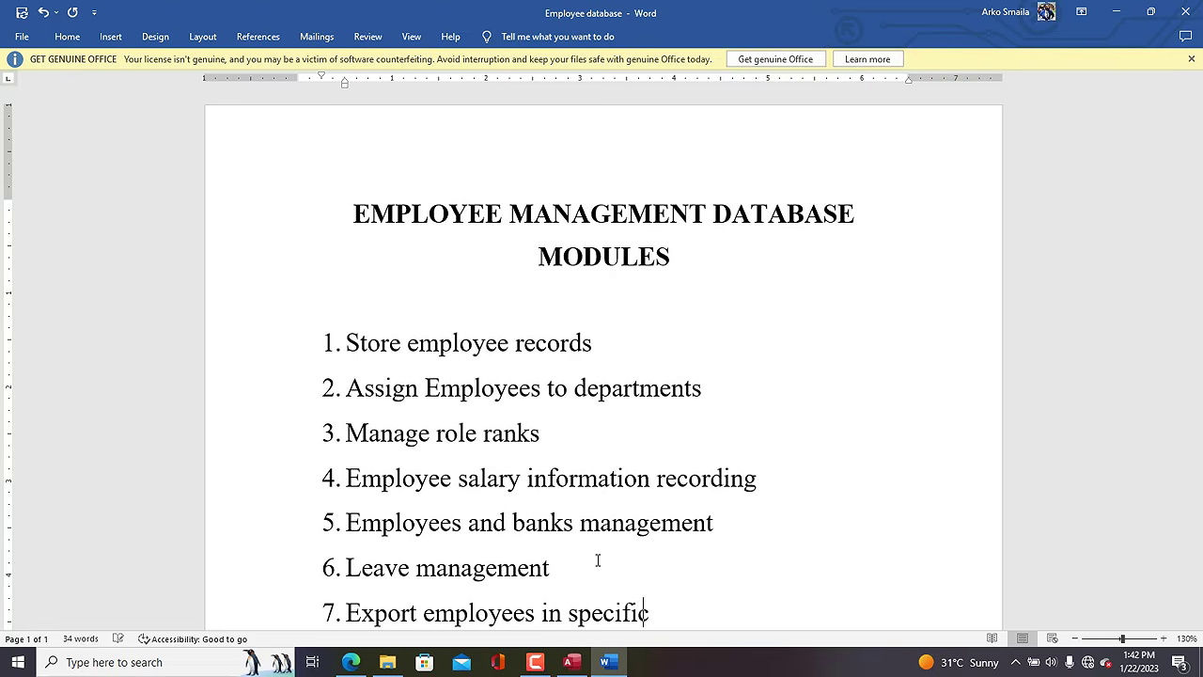
type(" departments")
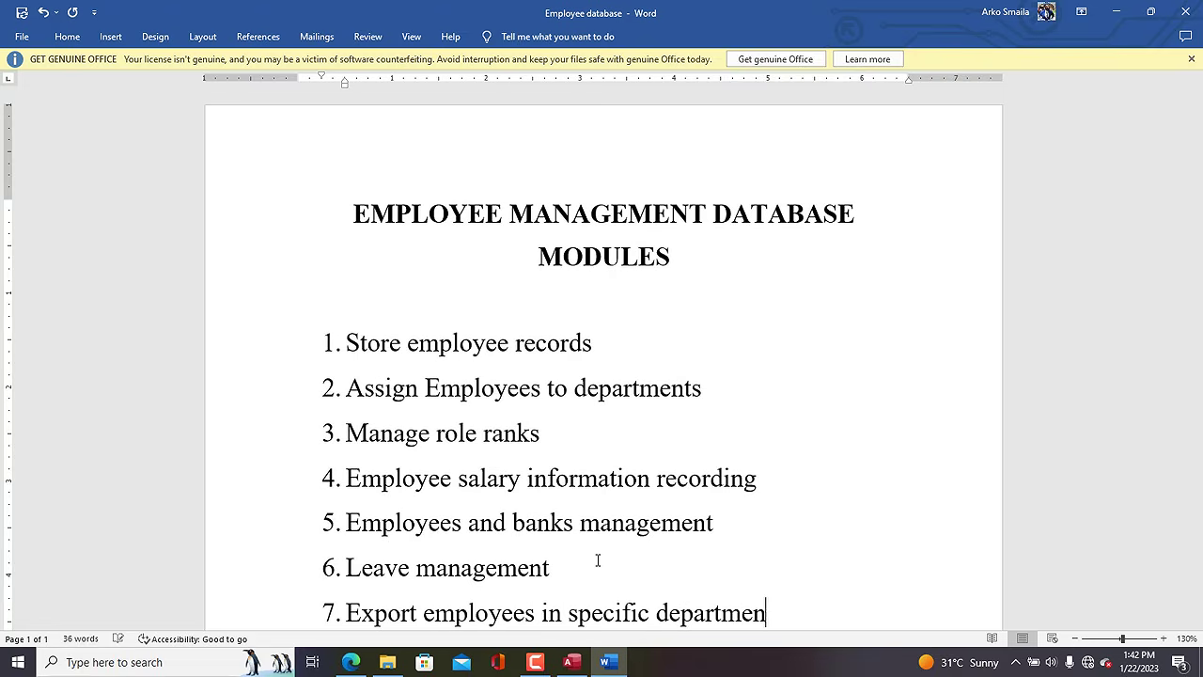
key("Return")
key("BackSpace")
key("BackSpace")
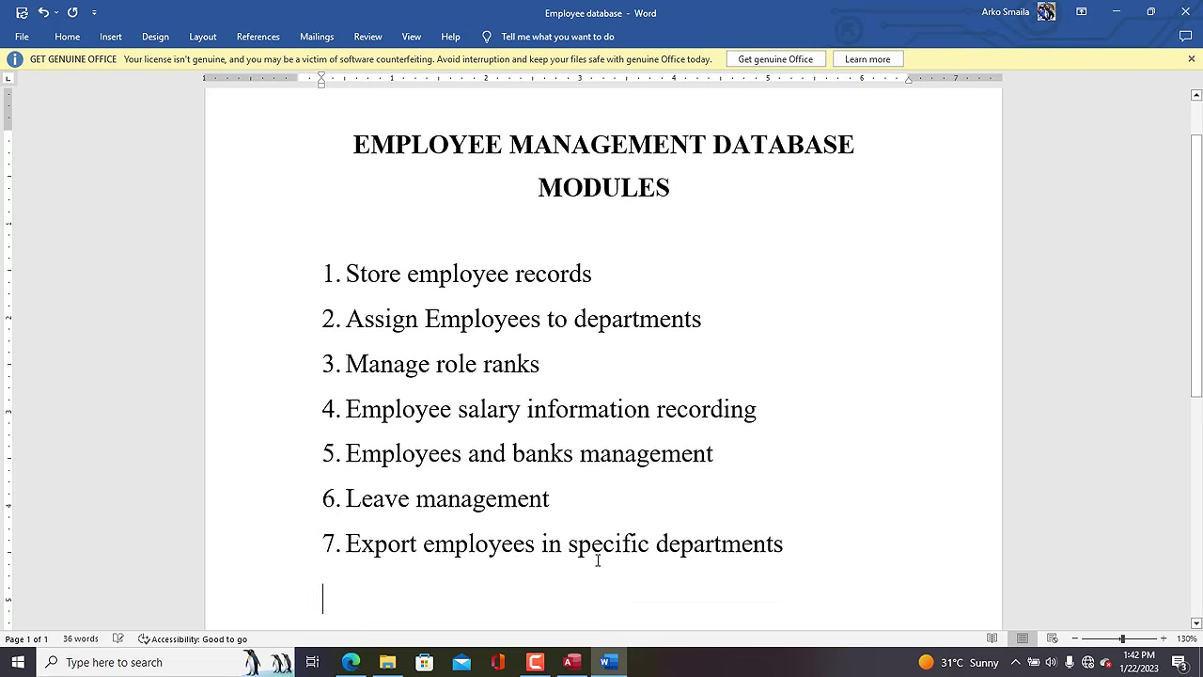
left_click(571, 662)
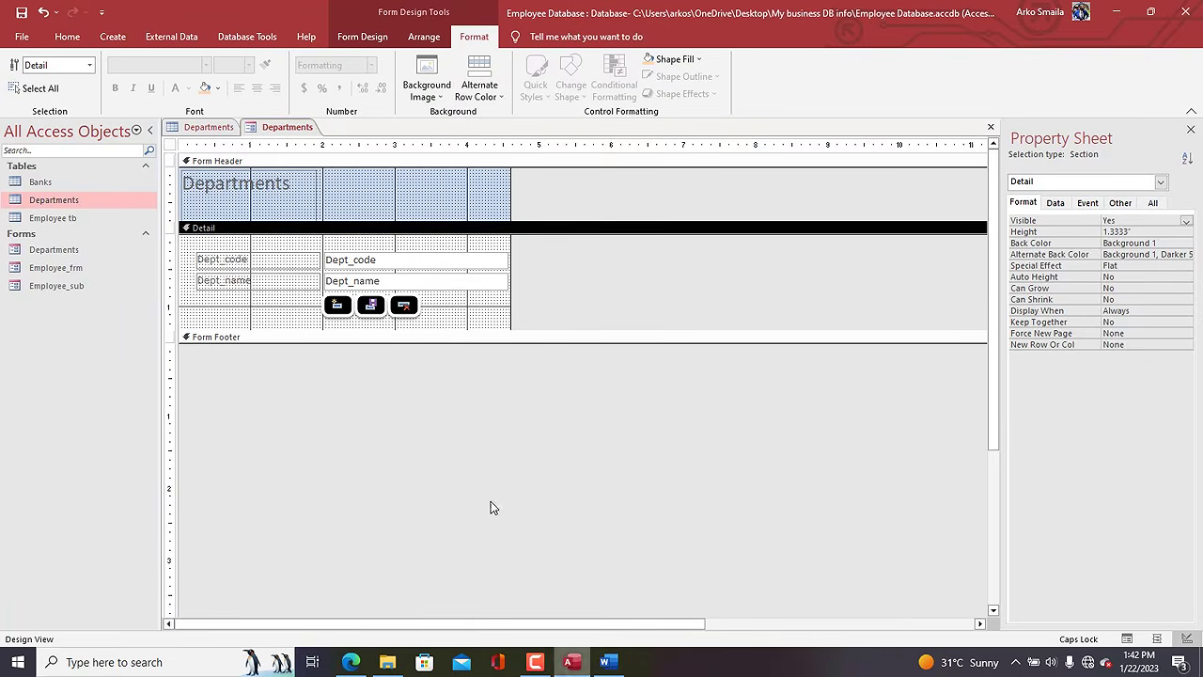
Draw a Form Header button without the wizard and caption it 'Export workers info.'.
left_click(380, 38)
left_click(260, 76)
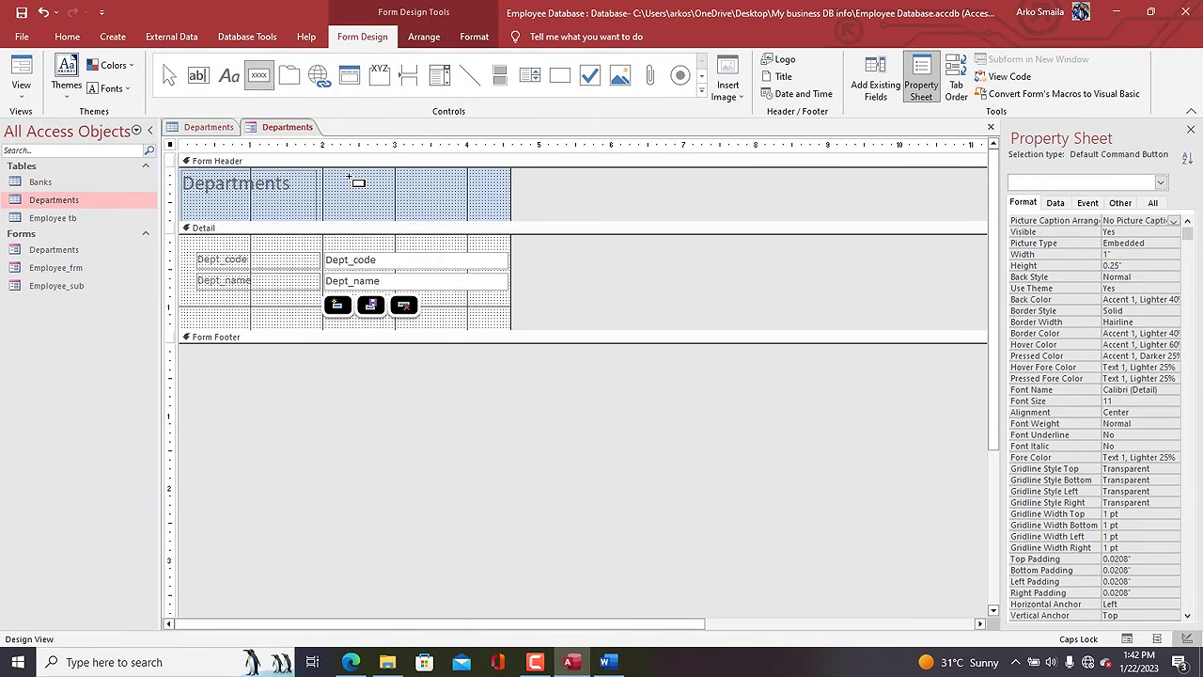
left_click_drag(348, 177, 461, 209)
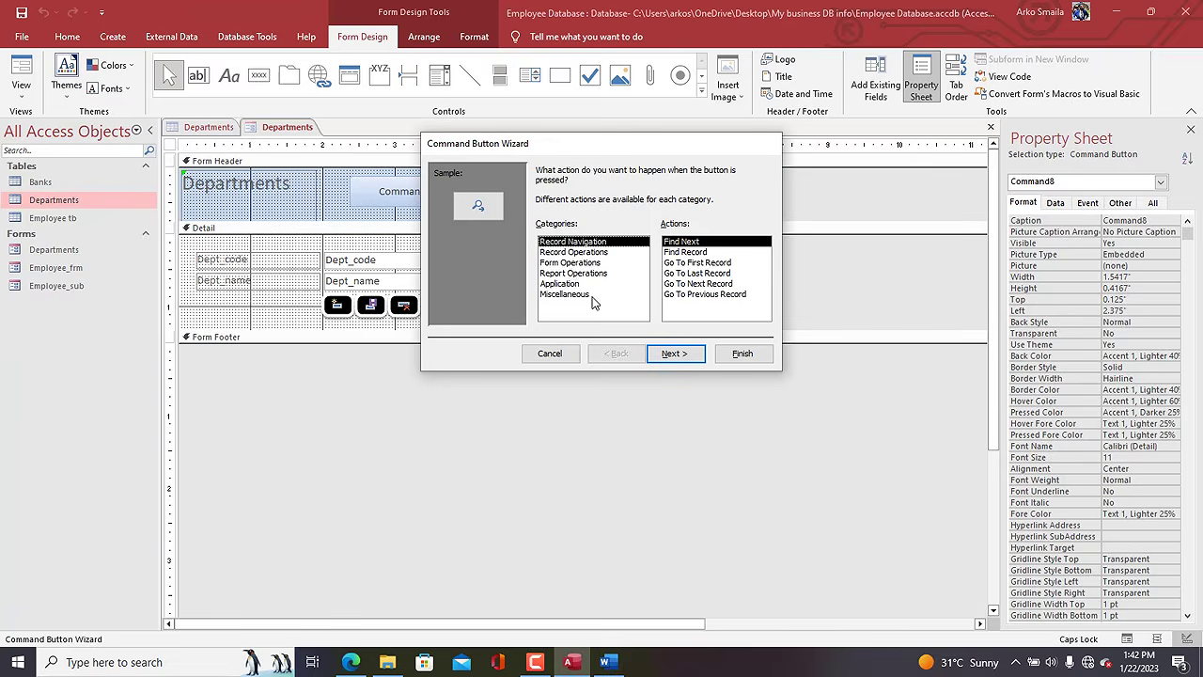
left_click(570, 252)
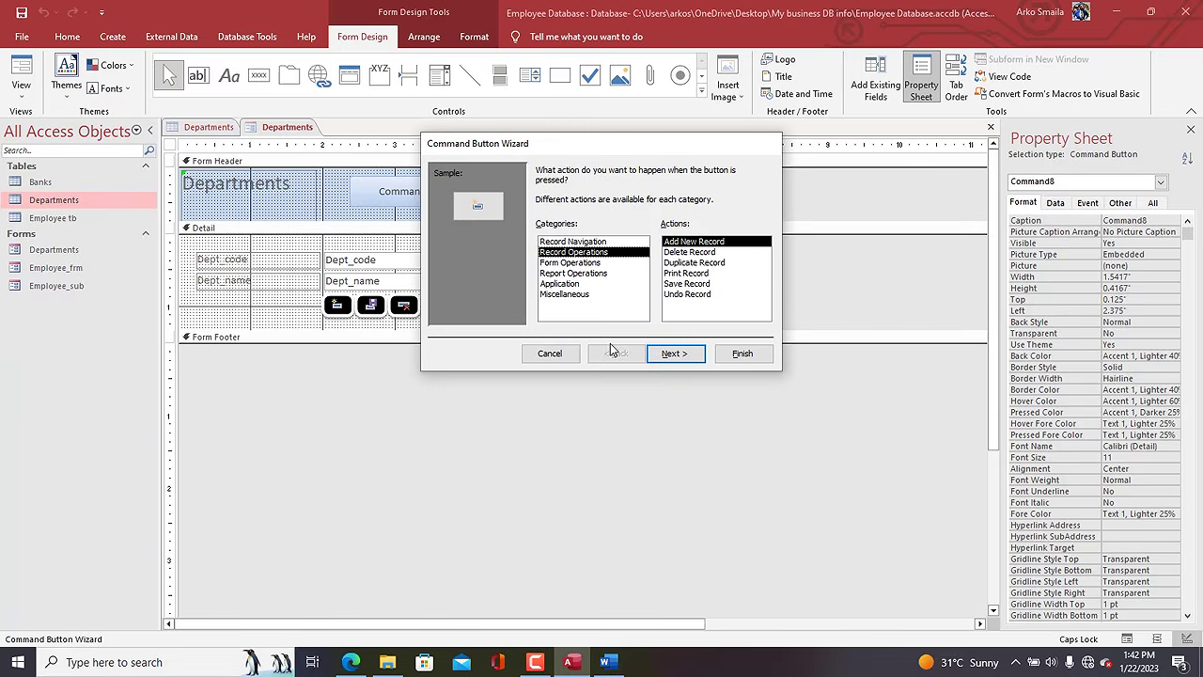
left_click(550, 352)
double_click(420, 192)
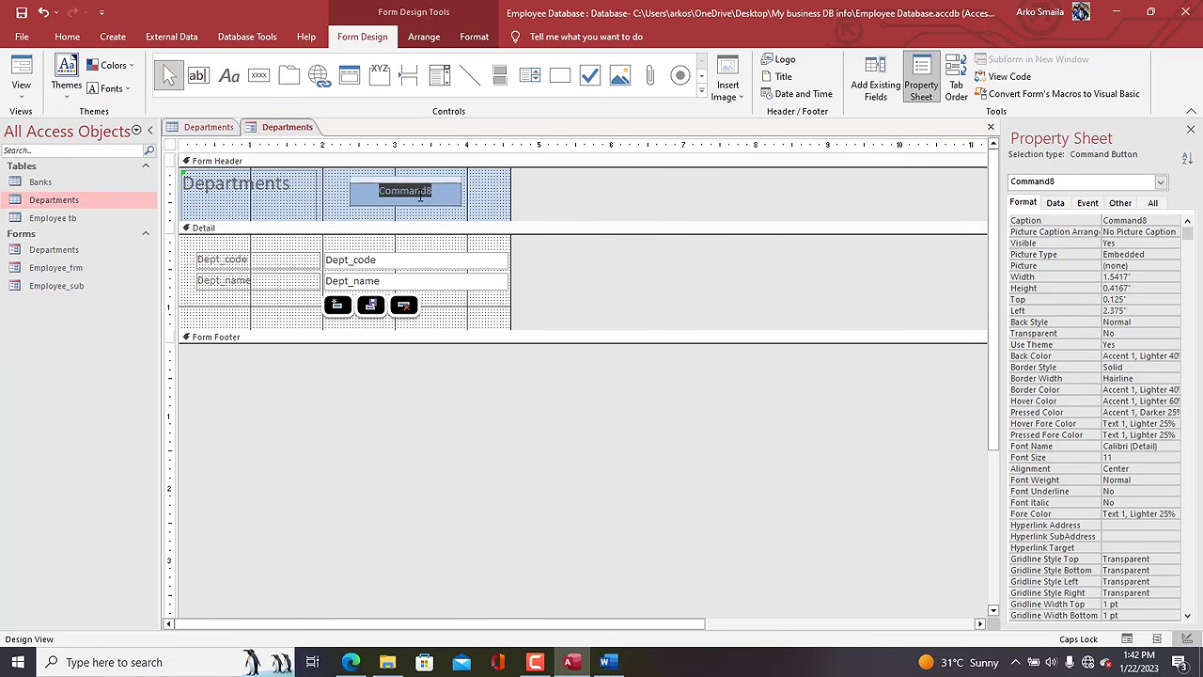
type("Export")
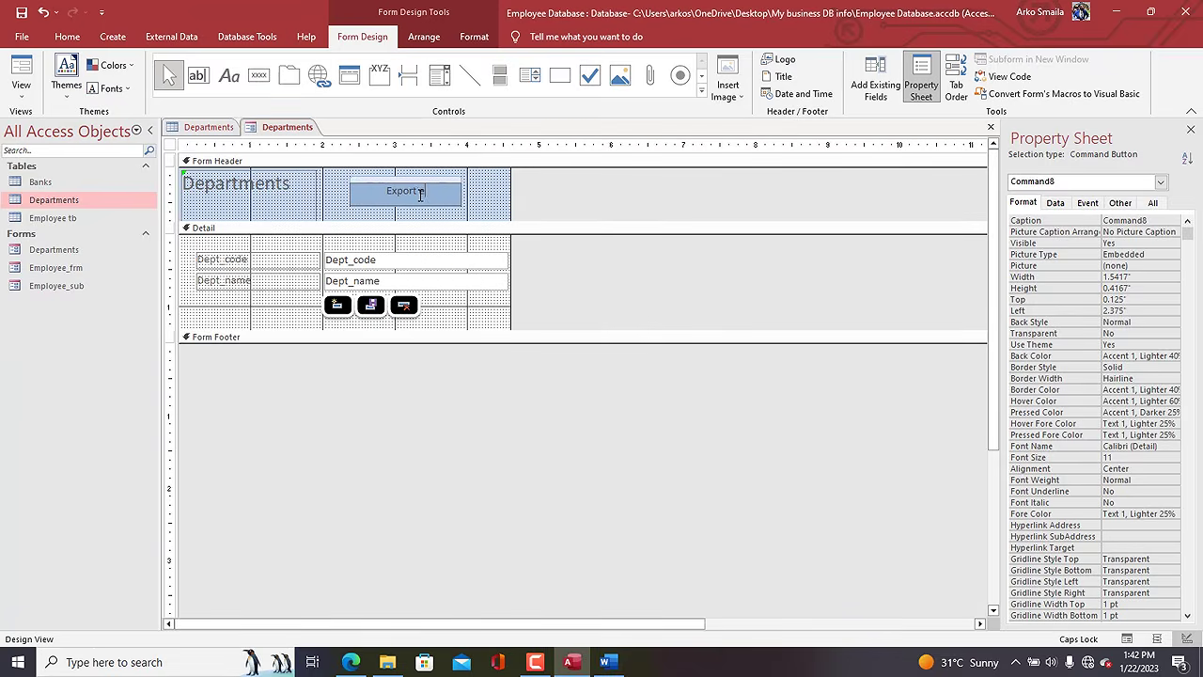
type(" workers info.")
left_click(477, 203)
Shorten the export button to 0.3333 inches and give it a rounded-corner shape.
left_click(457, 199)
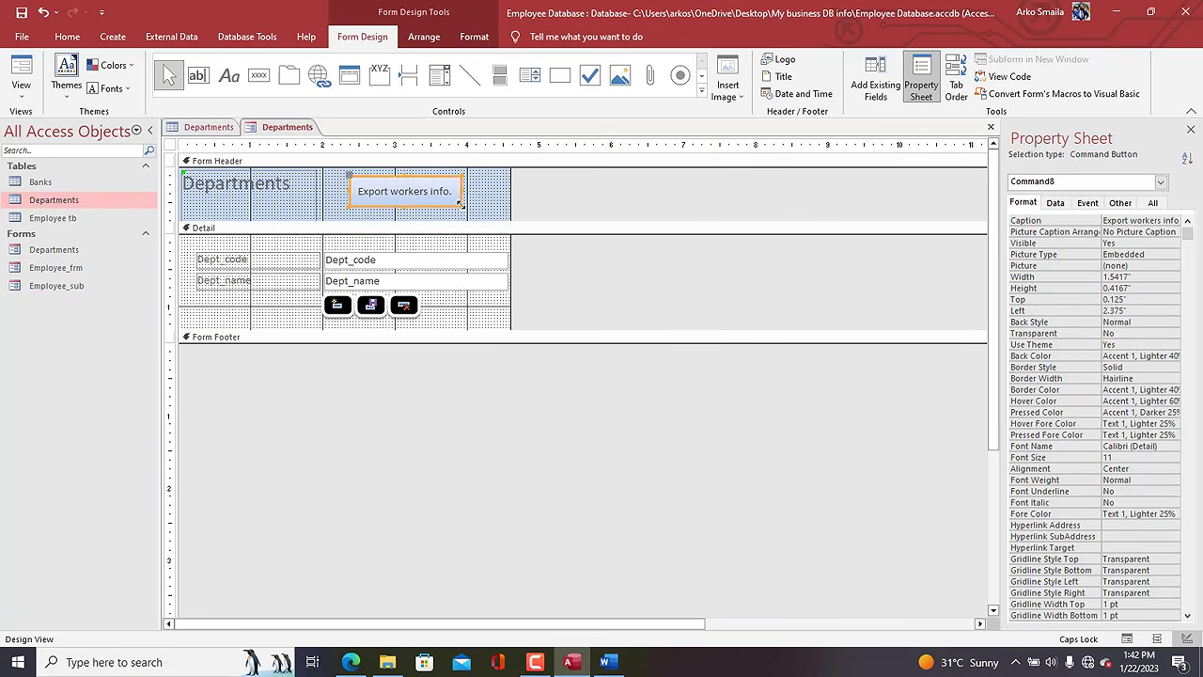
left_click_drag(458, 203, 458, 197)
left_click(486, 45)
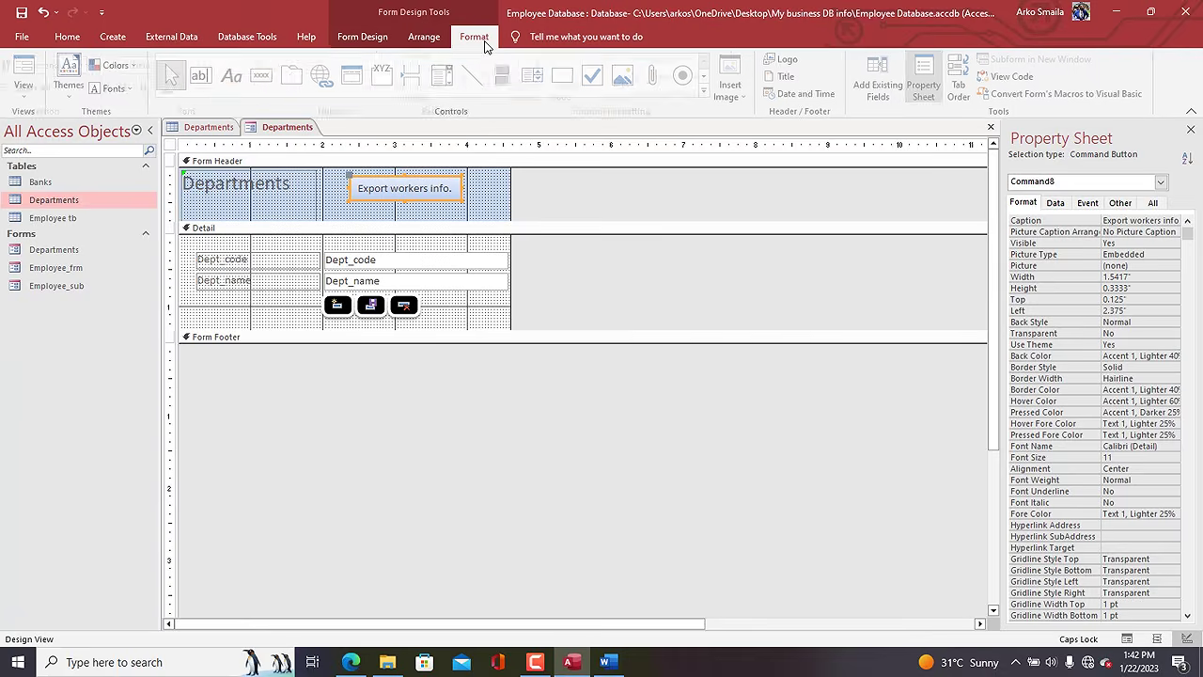
left_click(567, 95)
left_click(622, 129)
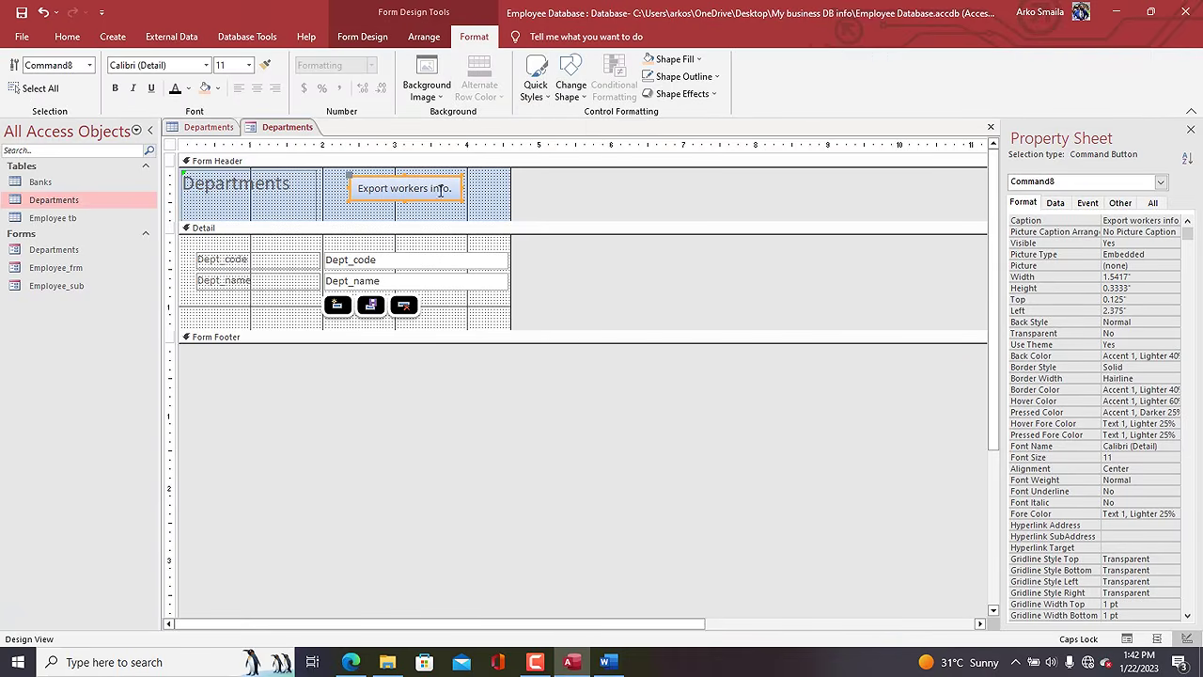
left_click(503, 202)
Apply the black Quick Style to the 'Export workers info.' button.
left_click(416, 196)
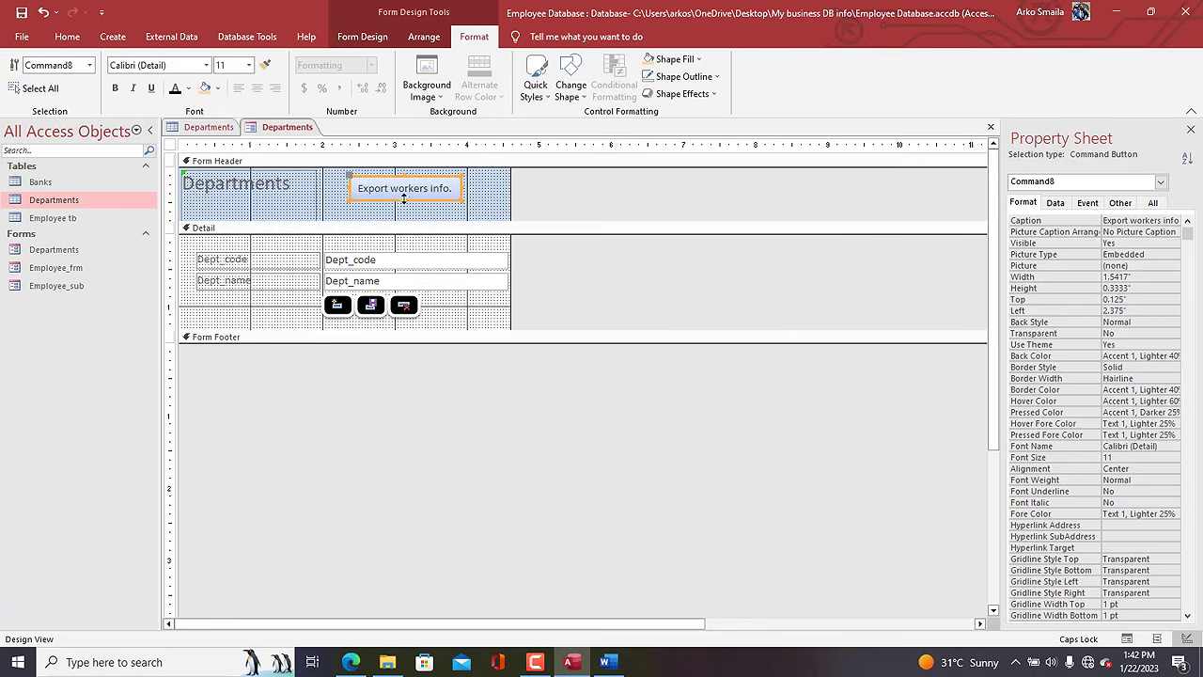
left_click(538, 96)
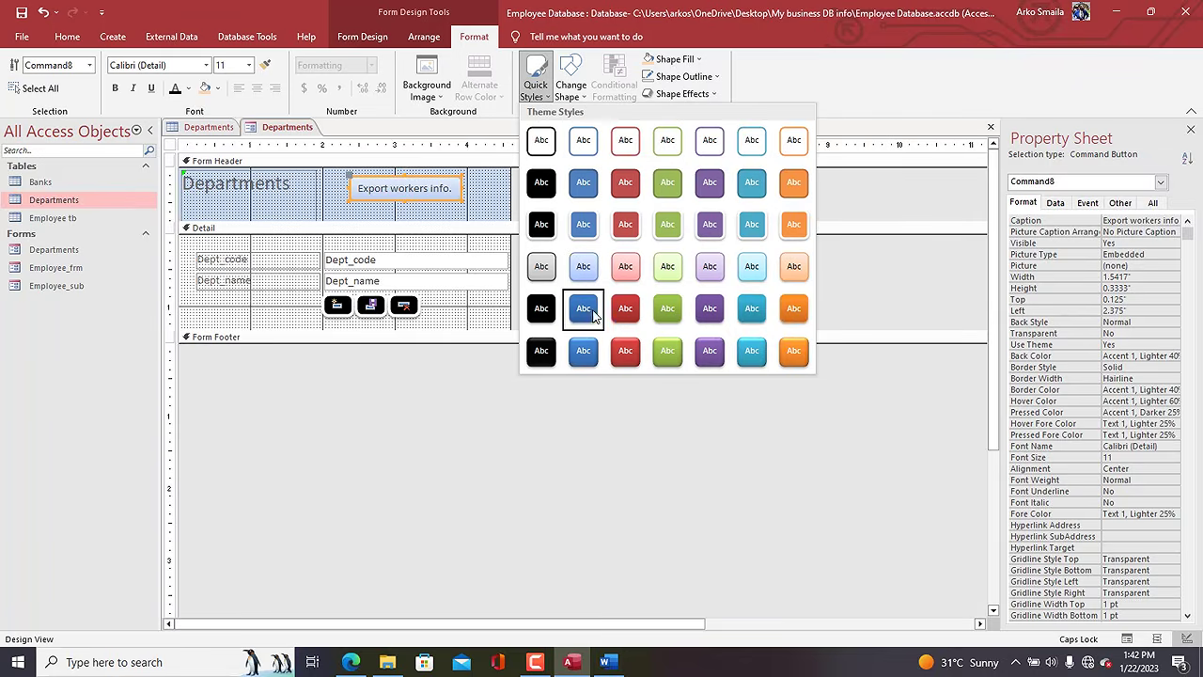
left_click(541, 225)
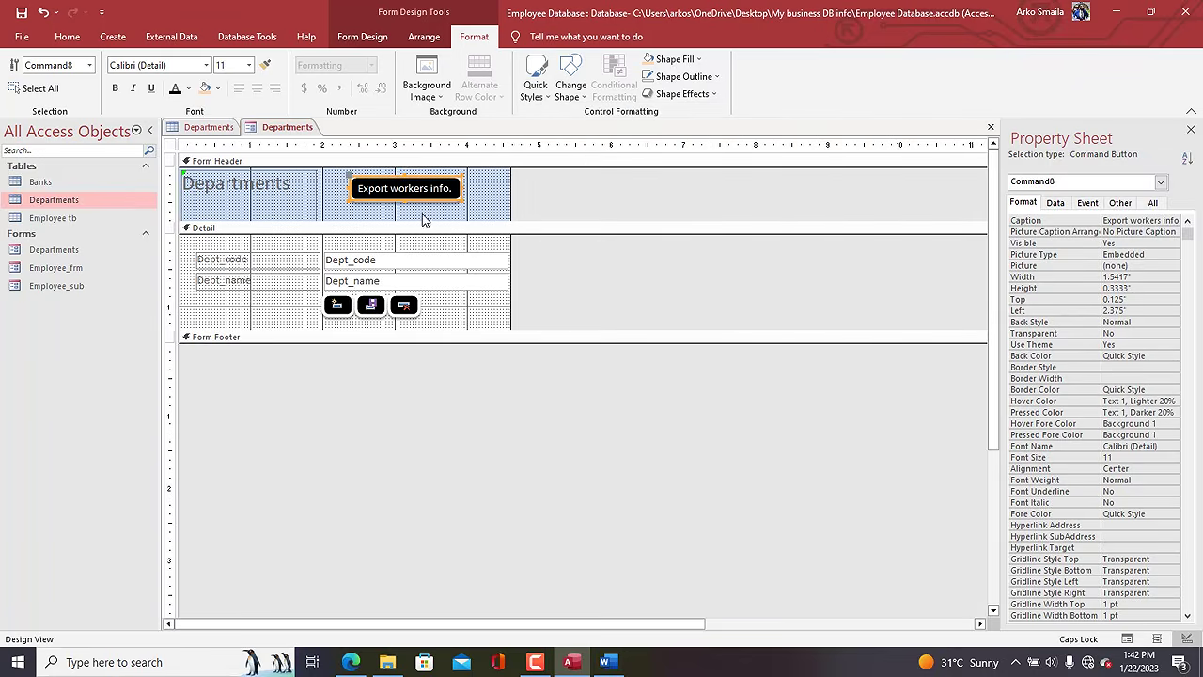
left_click(382, 219)
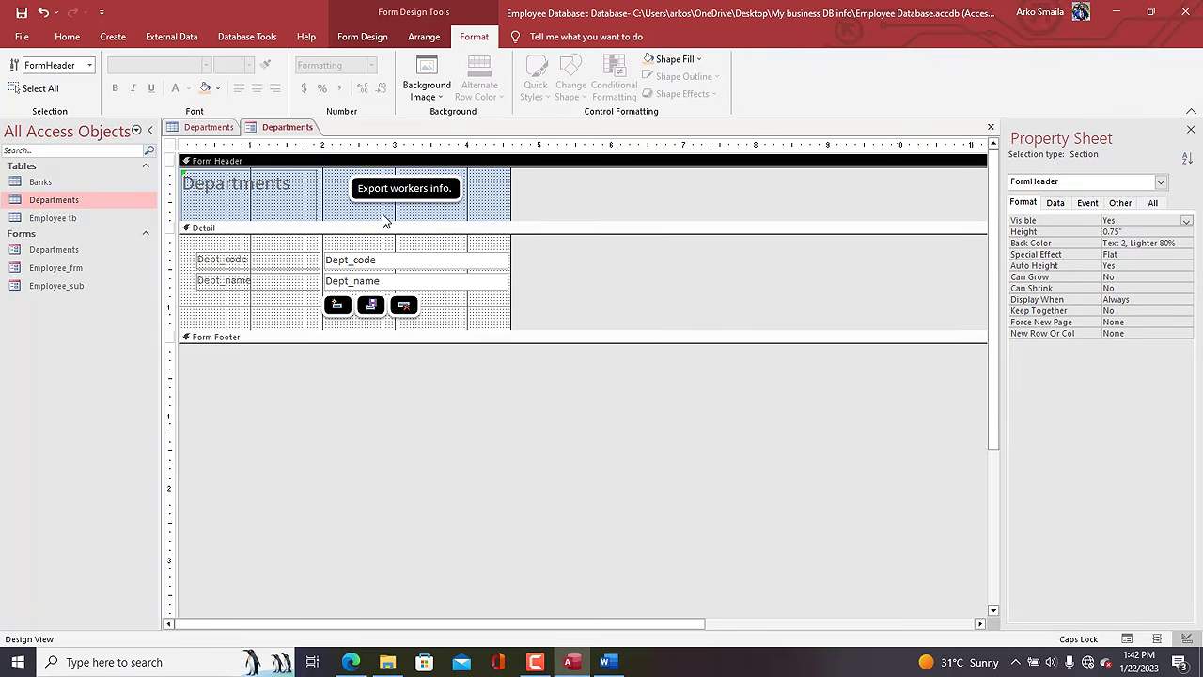
Close all open form tabs with Close All.
right_click(290, 131)
left_click(289, 131)
right_click(288, 134)
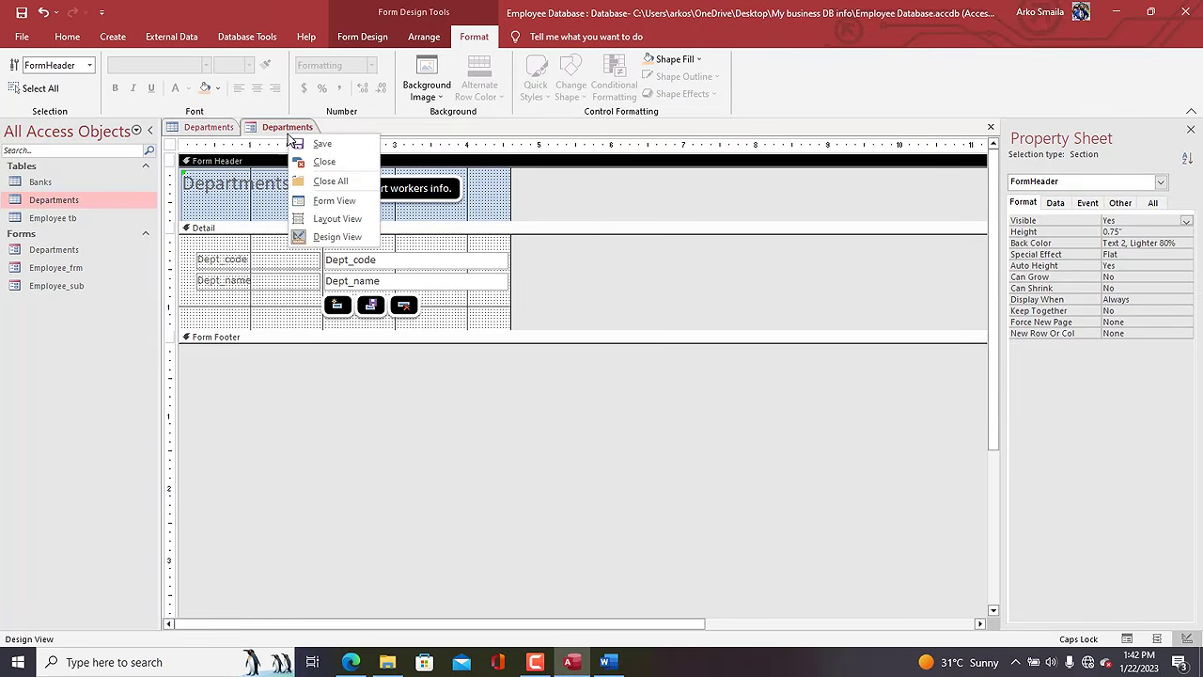
left_click(329, 180)
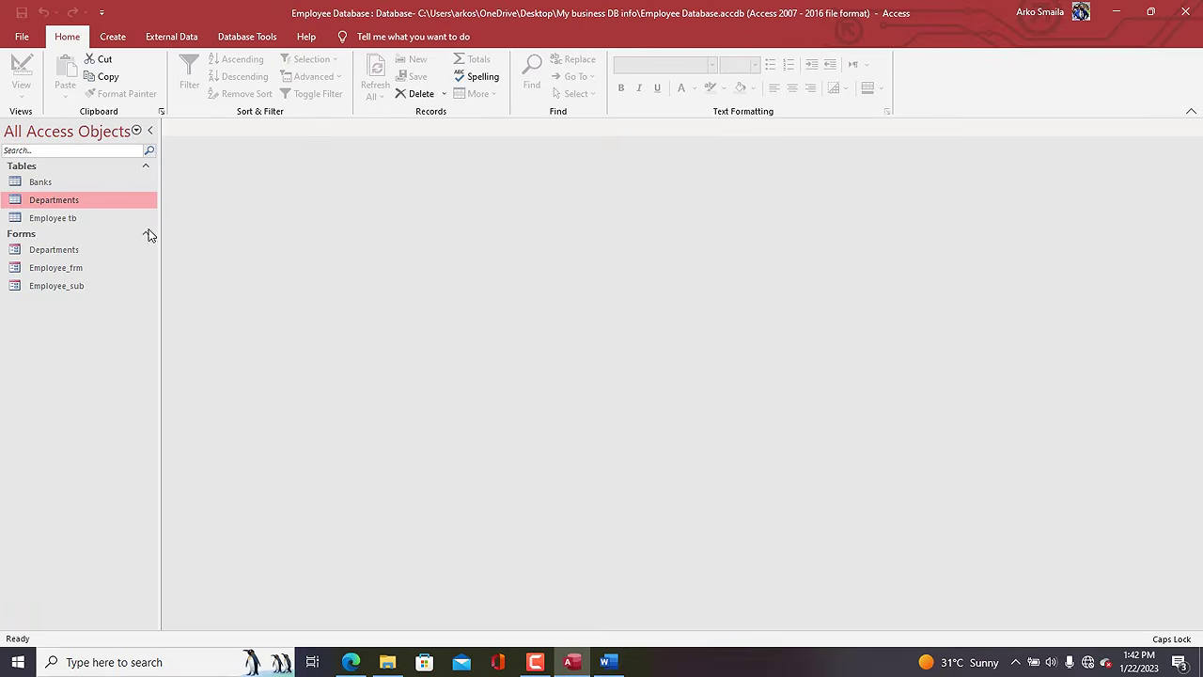
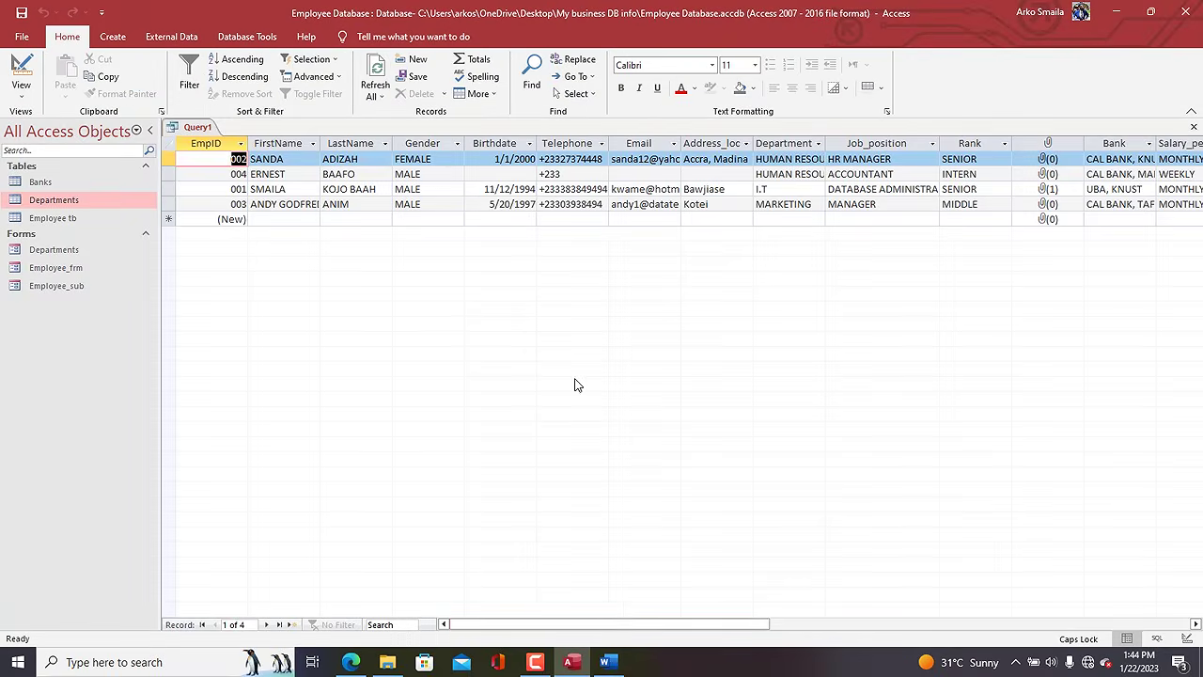
Save the new query under the name 'Filter employees' and reopen it in Design View.
left_click_drag(613, 628, 378, 602)
key("ctrl+s")
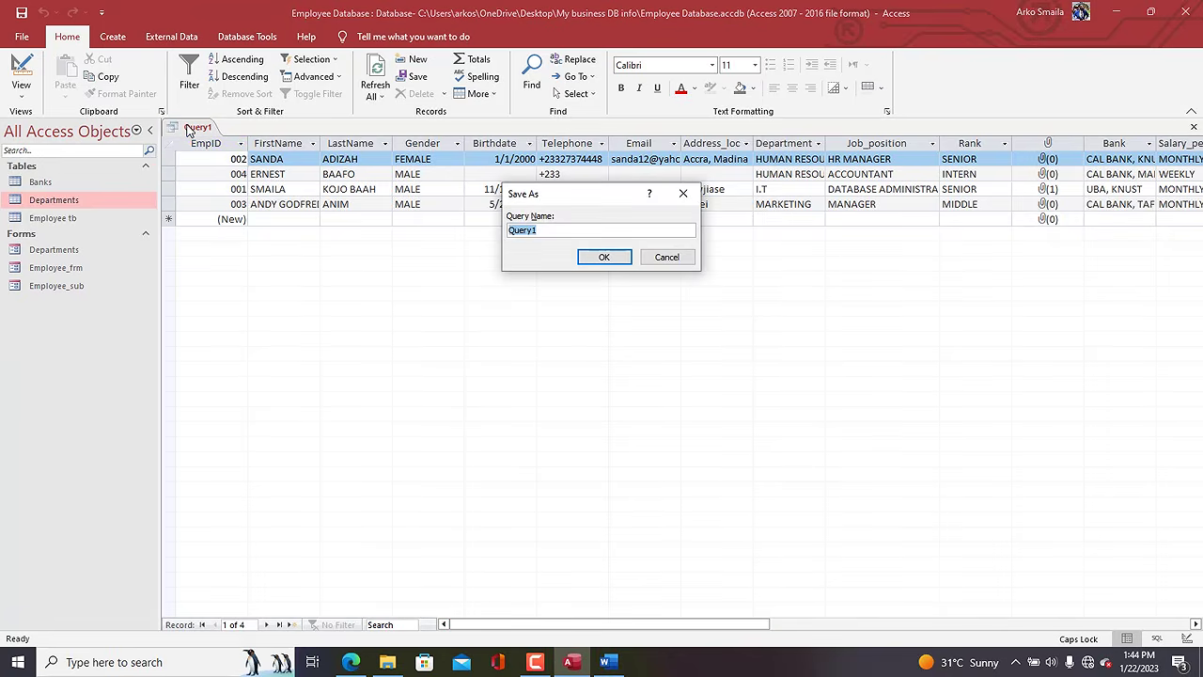
type("FI")
key("BackSpace")
key("Caps_Lock")
key("Return")
right_click(199, 134)
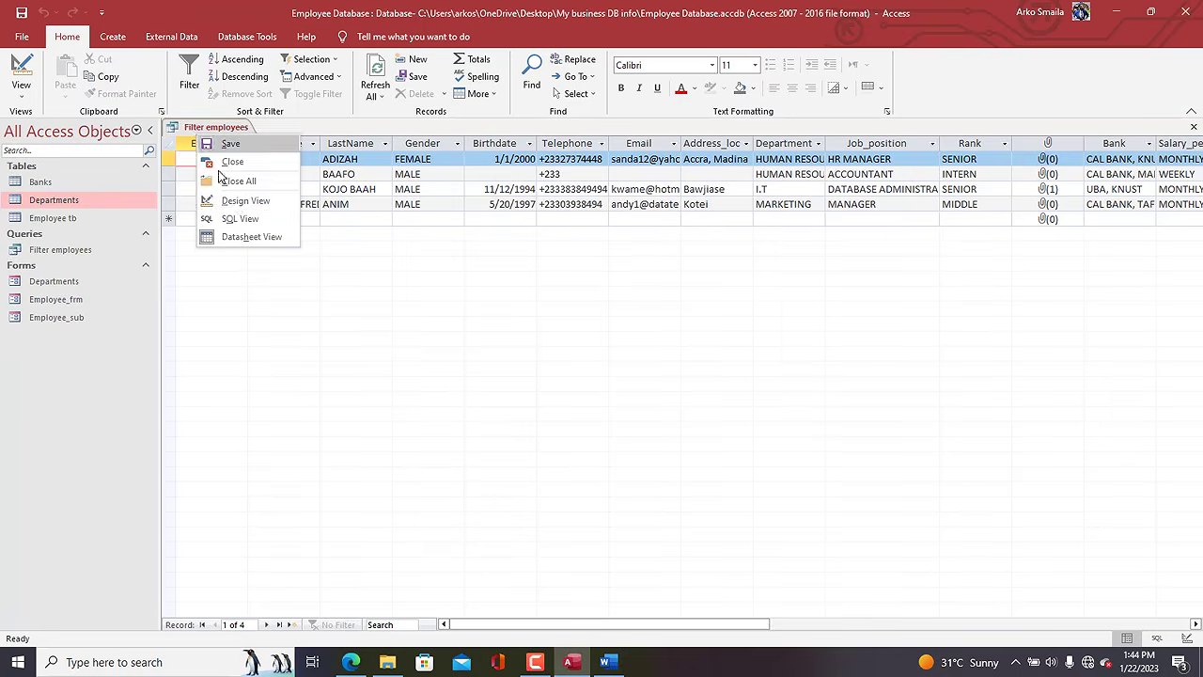
left_click(238, 205)
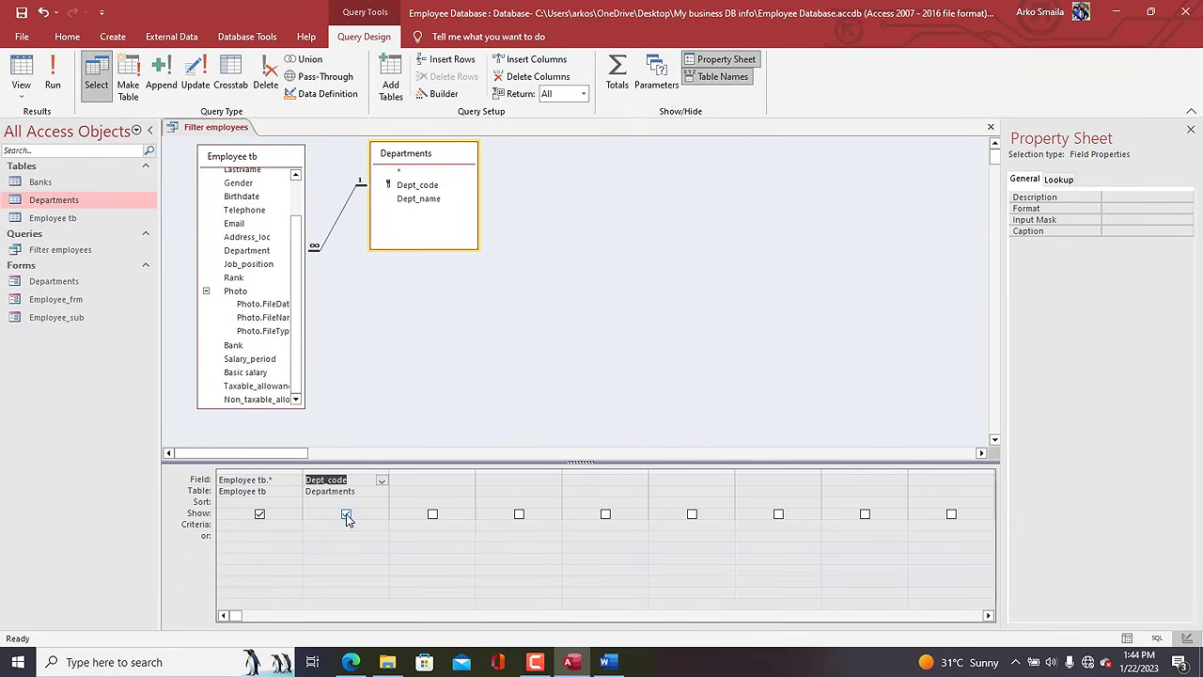
Untick Show for Dept_code, briefly opening the Departments form to check its fields.
left_click(345, 514)
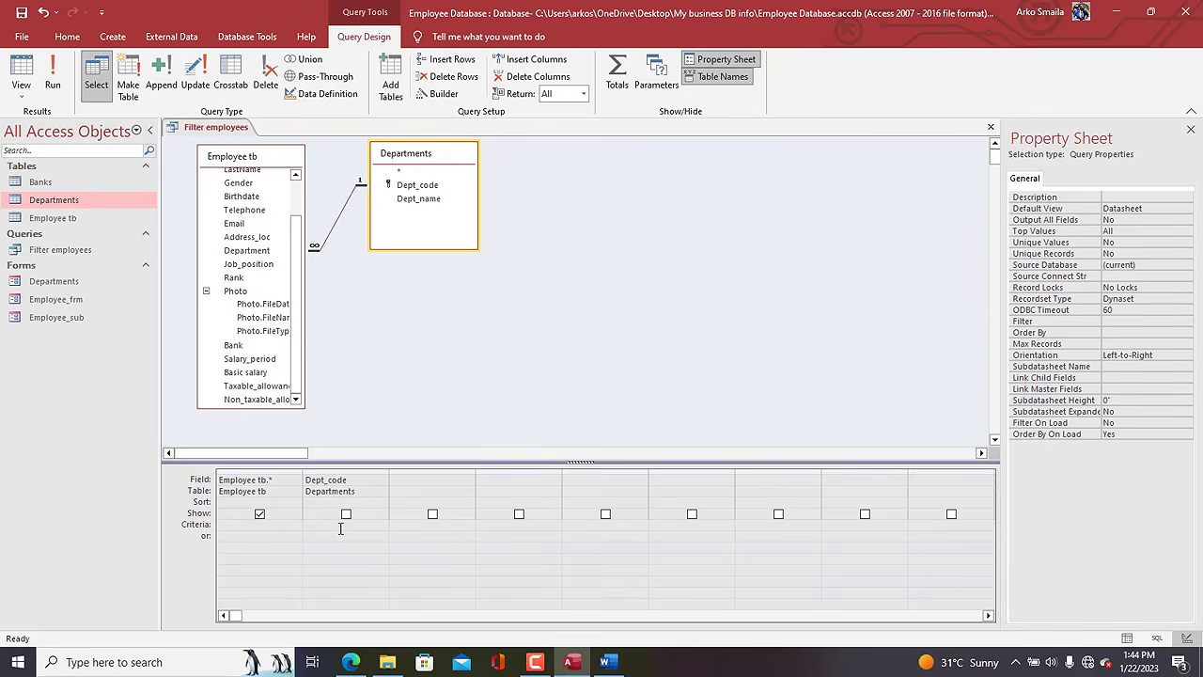
double_click(53, 281)
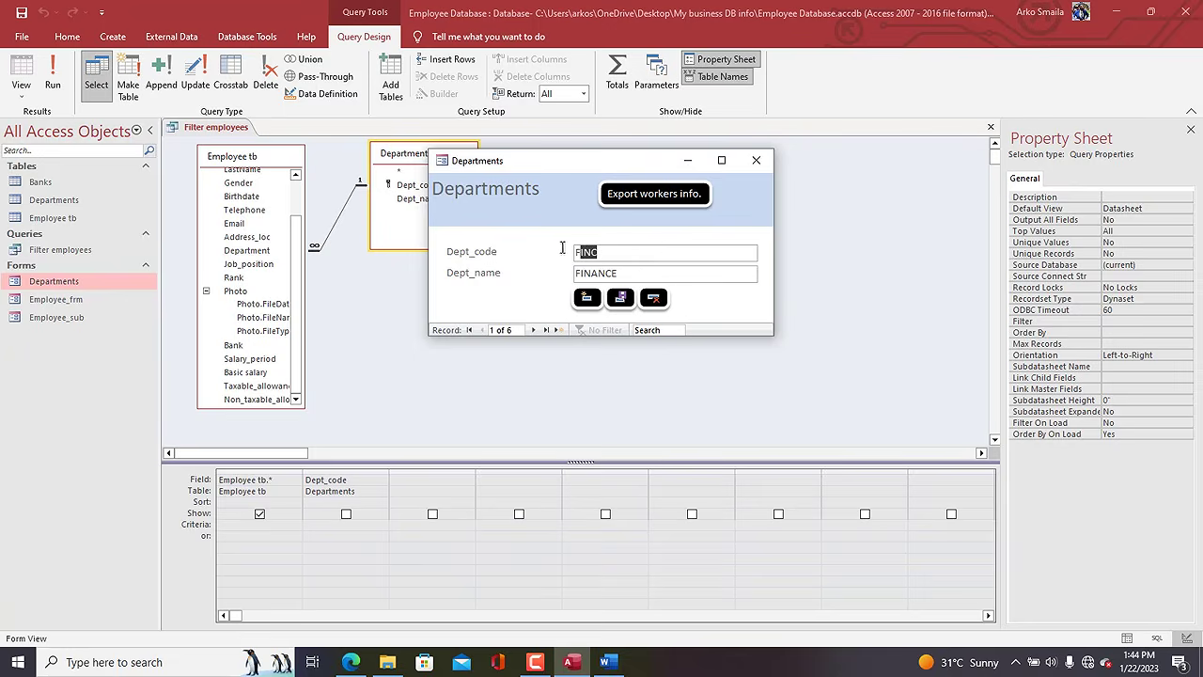
left_click(756, 159)
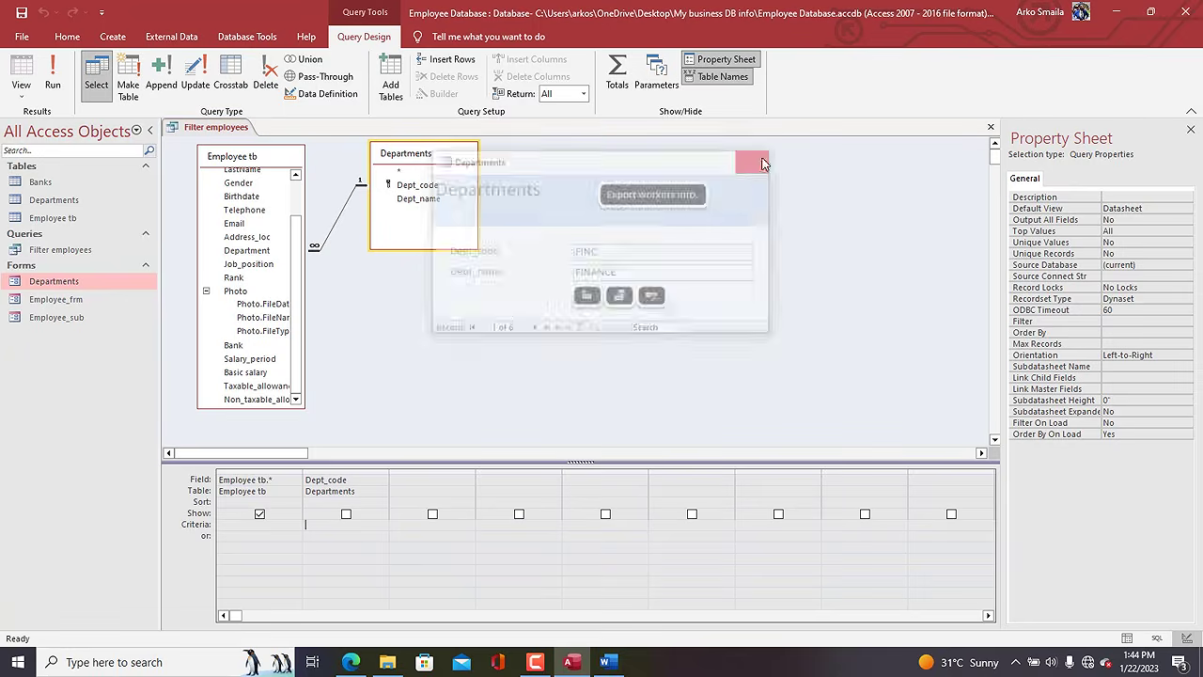
Build the Dept_code criterion Forms![Departments]![Dept_code] in the Expression Builder, then close all objects.
right_click(323, 523)
left_click(364, 474)
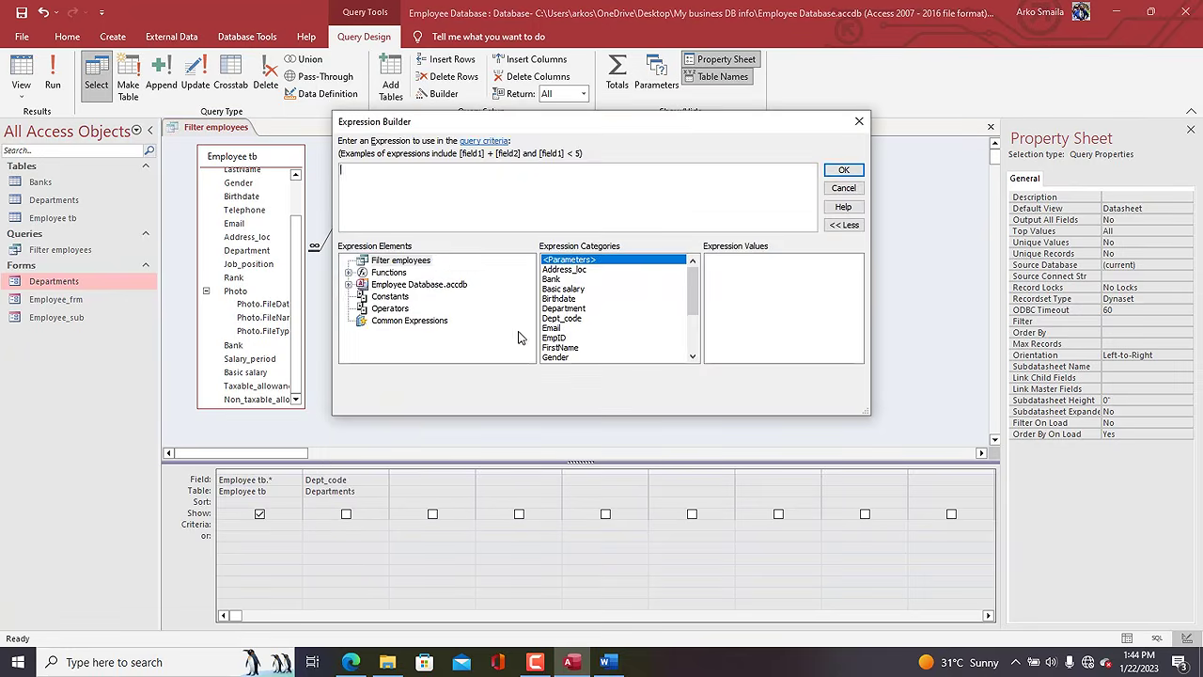
double_click(401, 284)
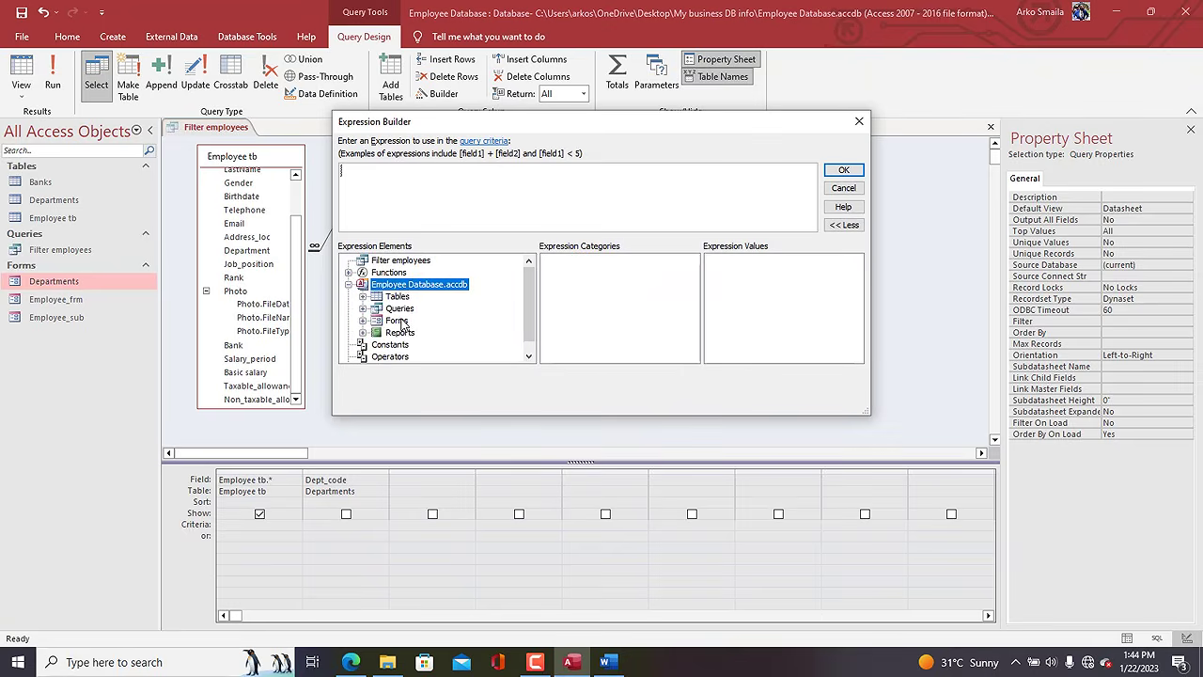
double_click(400, 321)
double_click(417, 344)
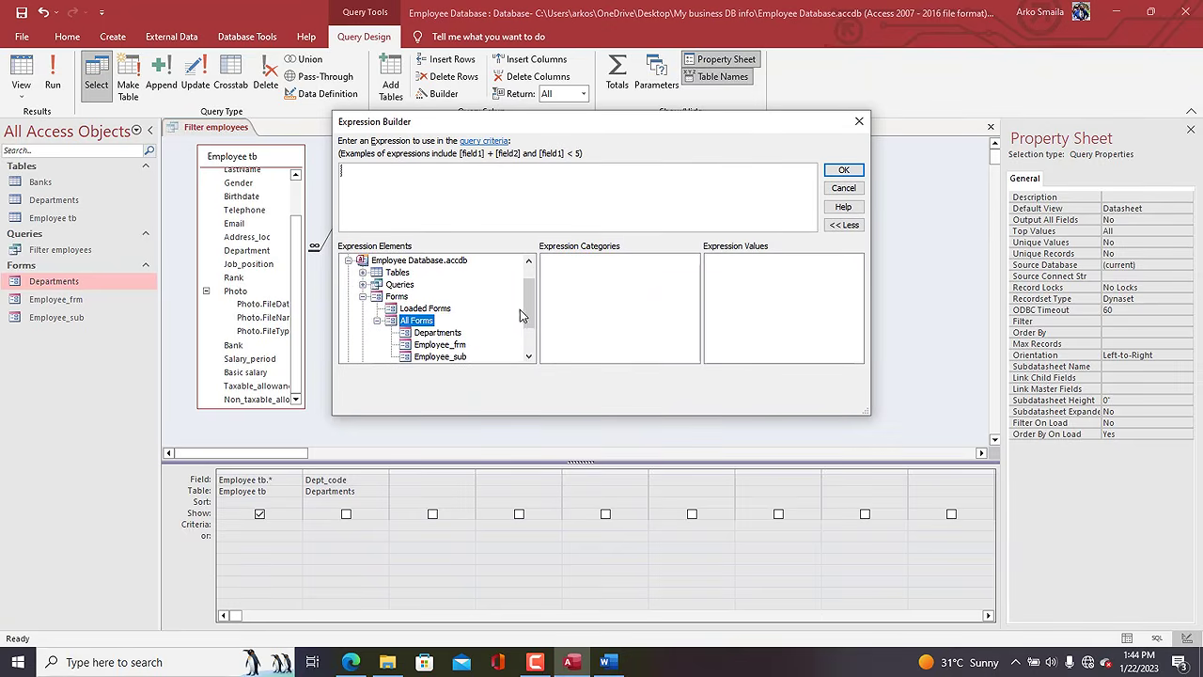
left_click_drag(531, 309, 531, 329)
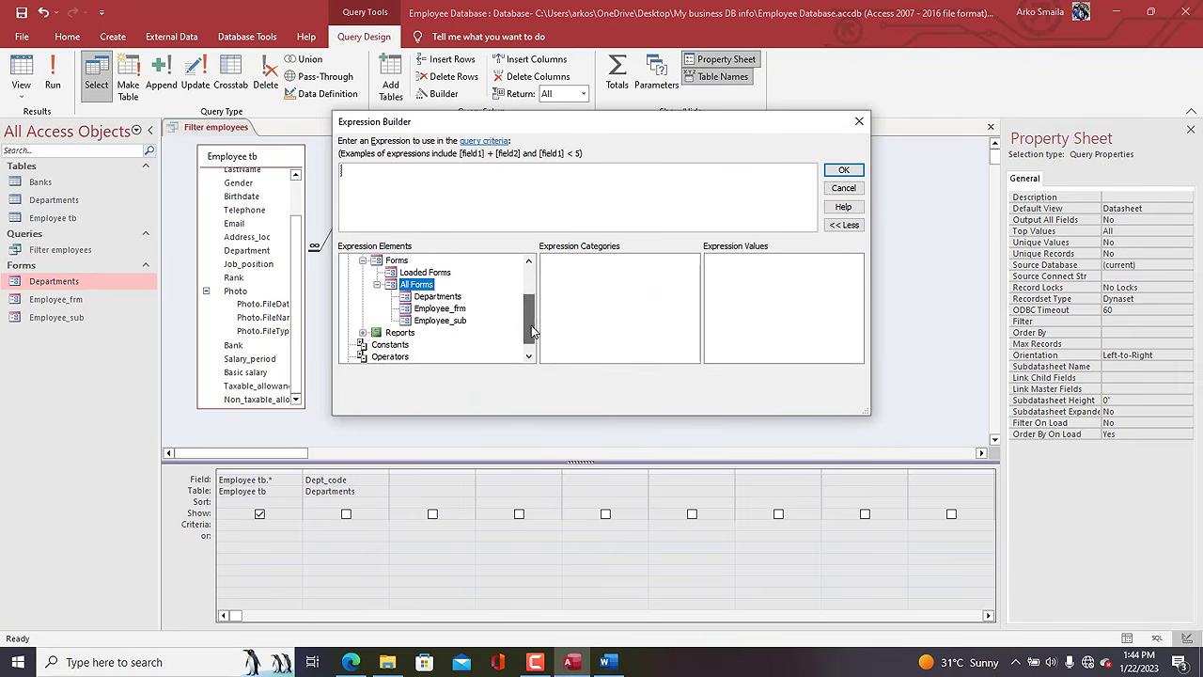
left_click(438, 297)
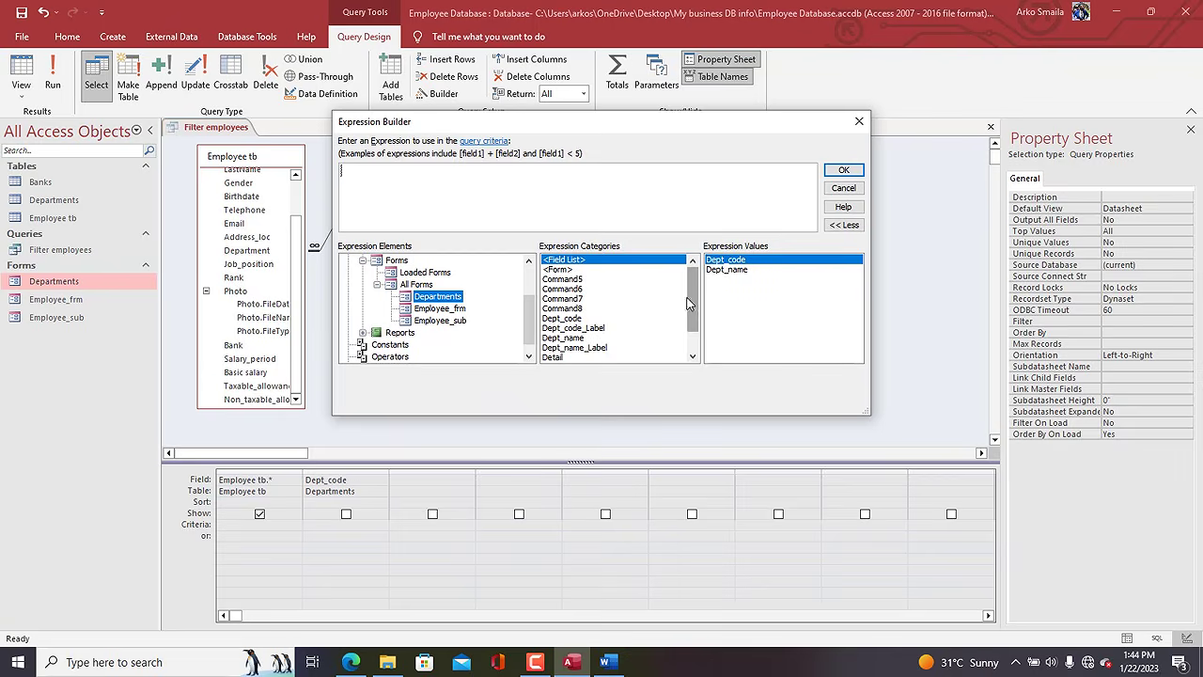
left_click_drag(696, 304, 697, 323)
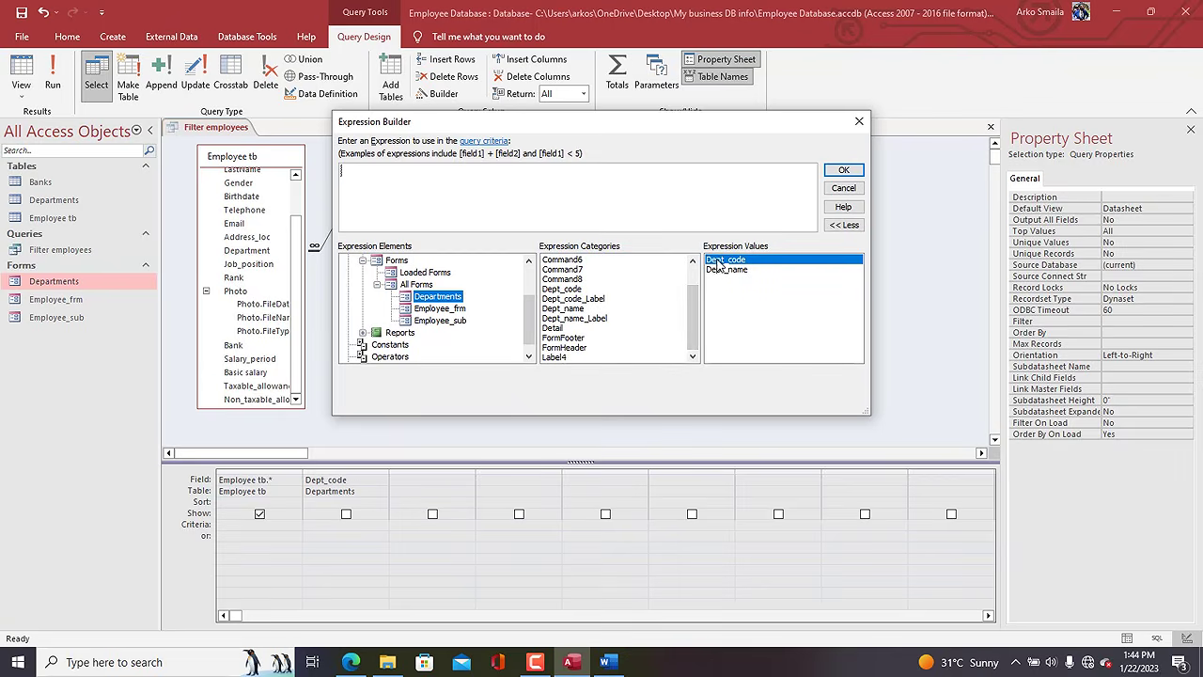
double_click(564, 289)
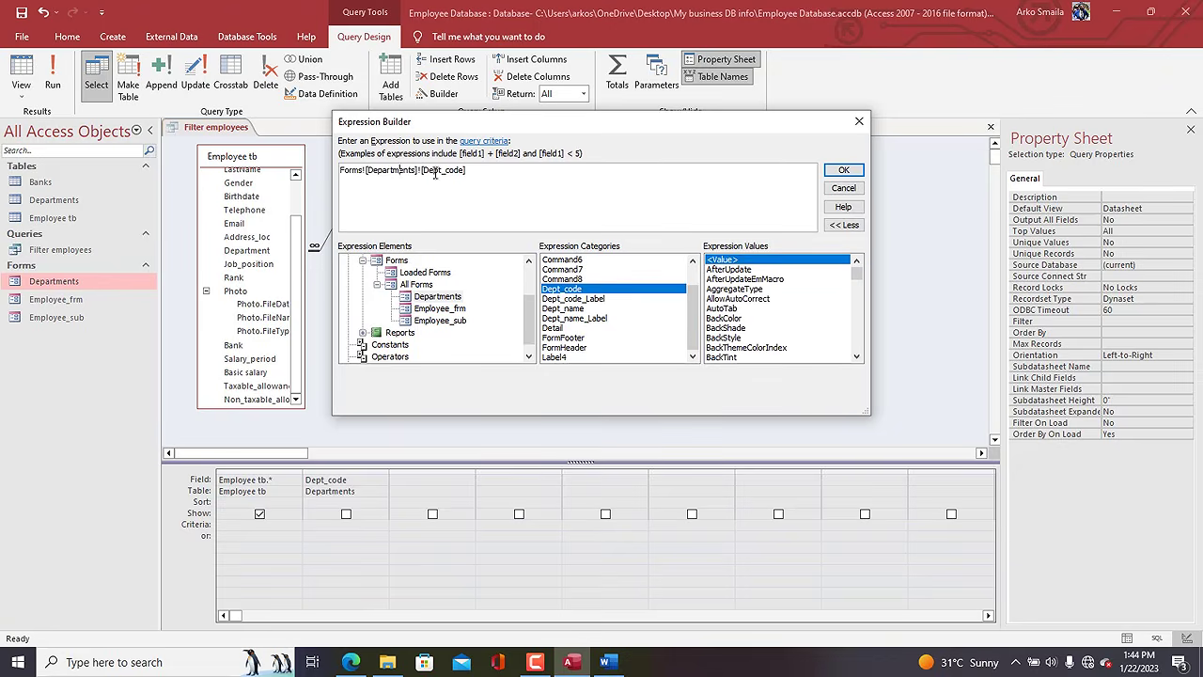
left_click_drag(469, 172, 323, 174)
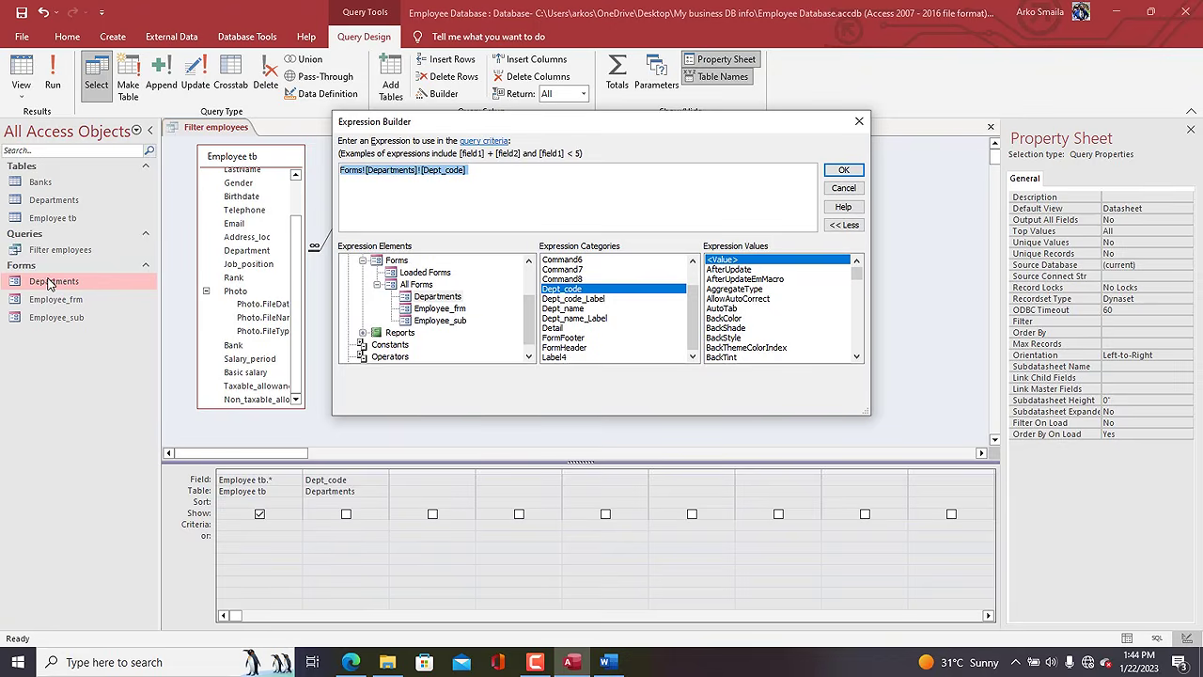
left_click(843, 171)
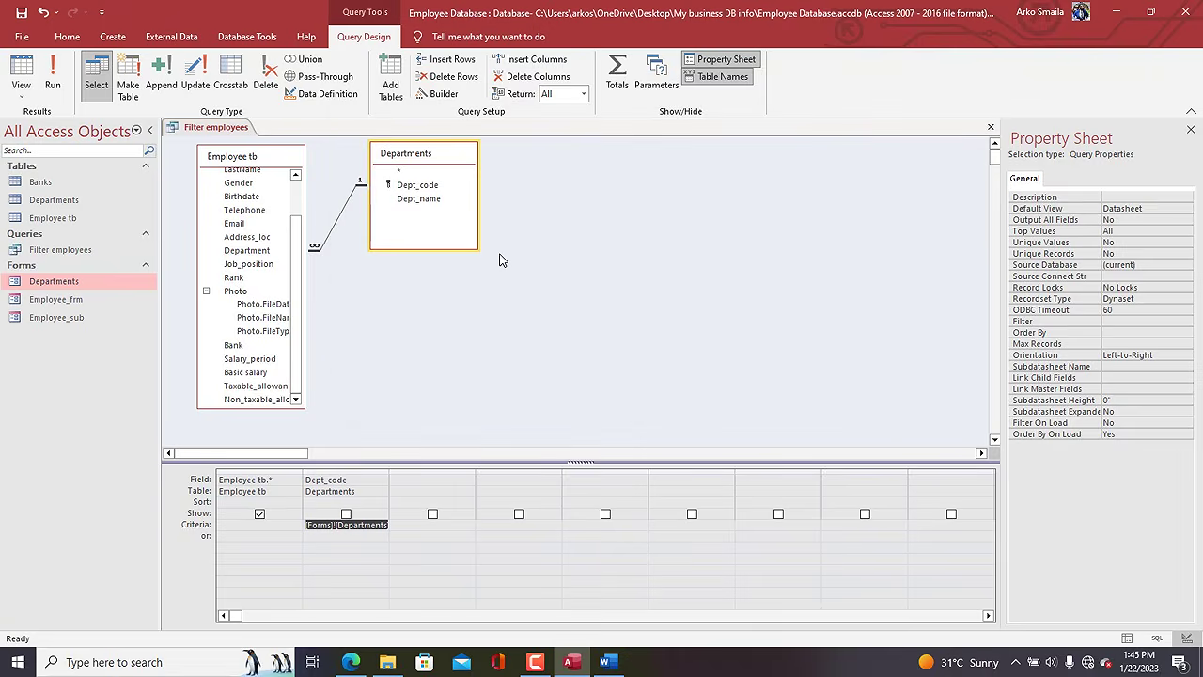
right_click(212, 129)
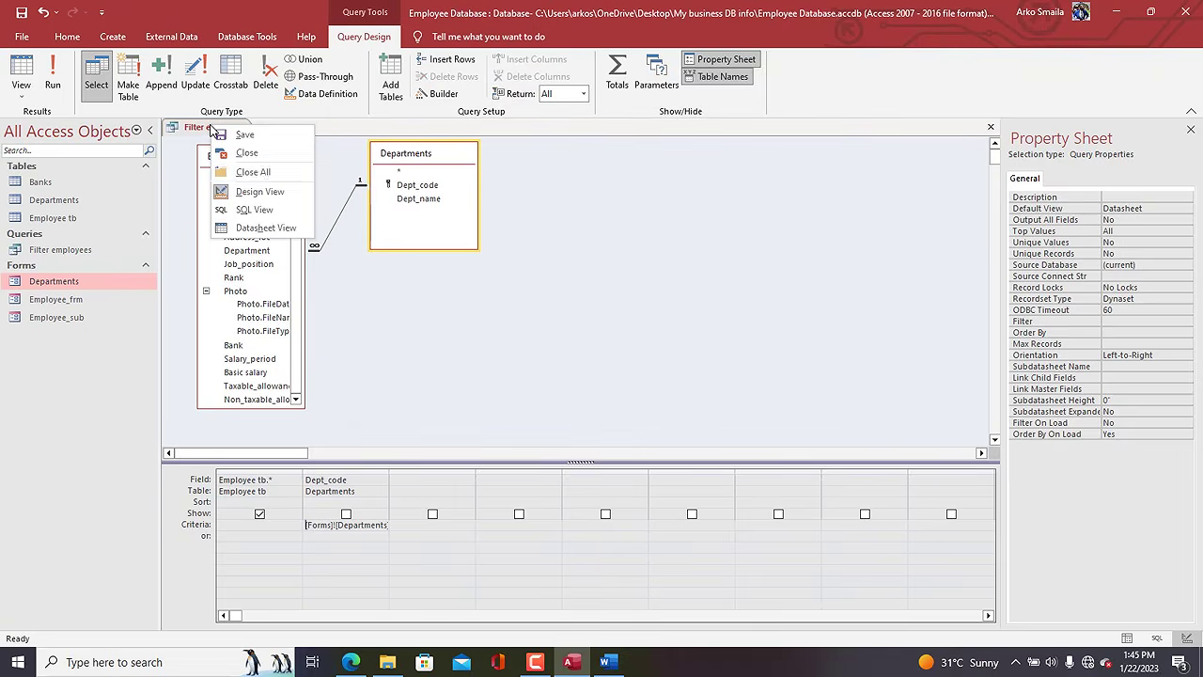
left_click(260, 172)
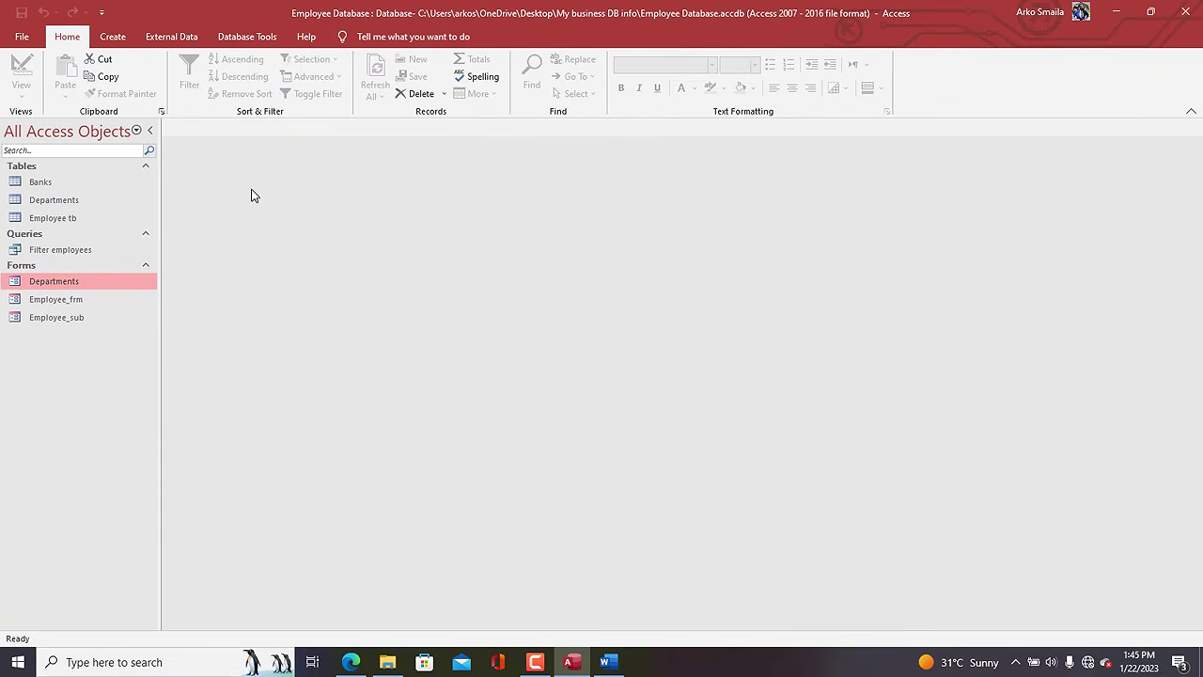
Open the Departments form and switch it to Design View.
double_click(76, 284)
left_click_drag(584, 159, 537, 139)
right_click(538, 139)
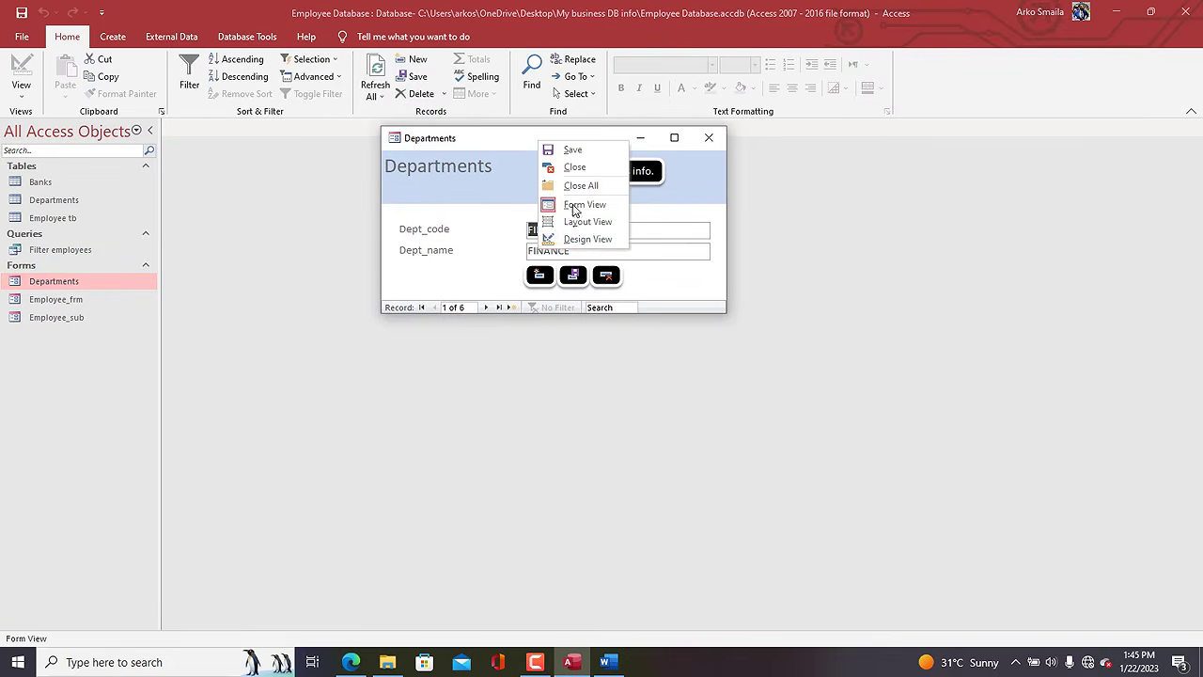
left_click(587, 239)
Start a click-event macro for the 'Export workers info.' button with an ExportWithFormatting action.
left_click(431, 190)
right_click(431, 191)
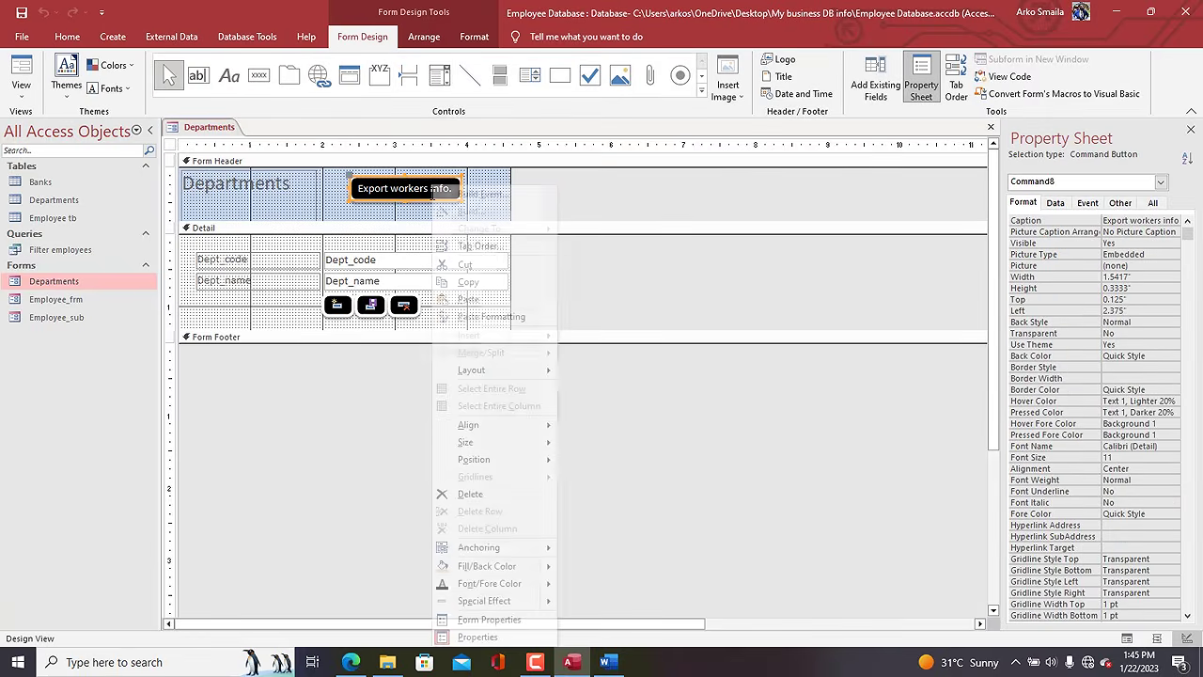
left_click(465, 195)
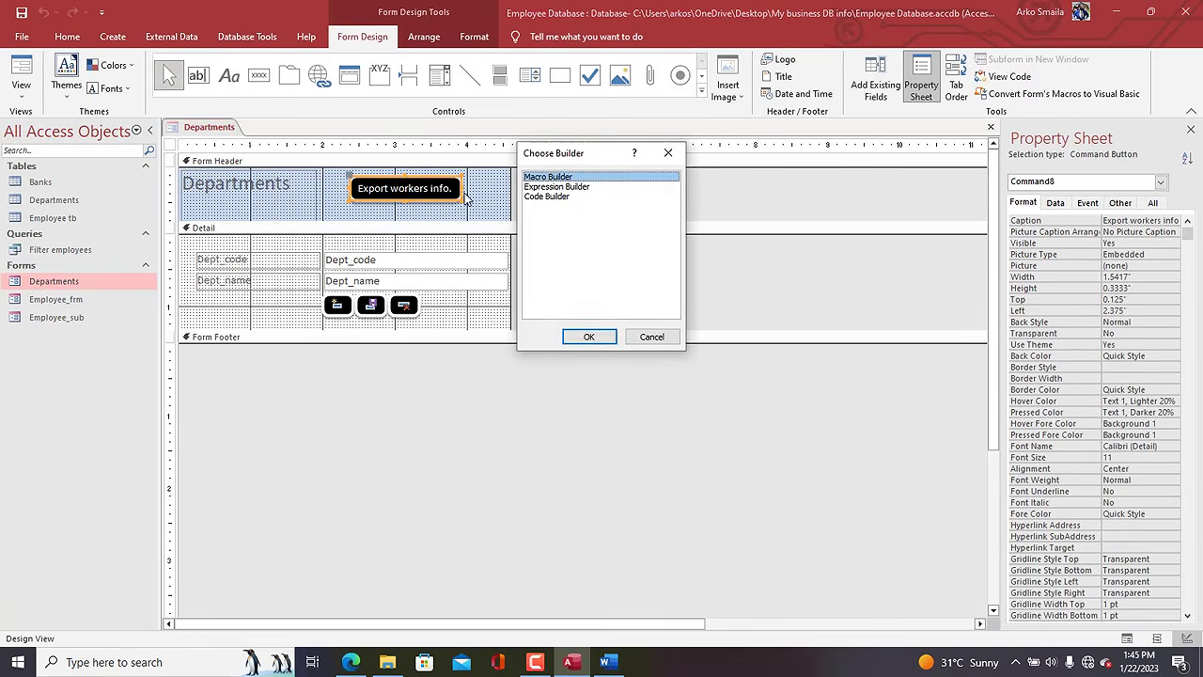
left_click(589, 336)
type("ExportWithFormatting")
key("Return")
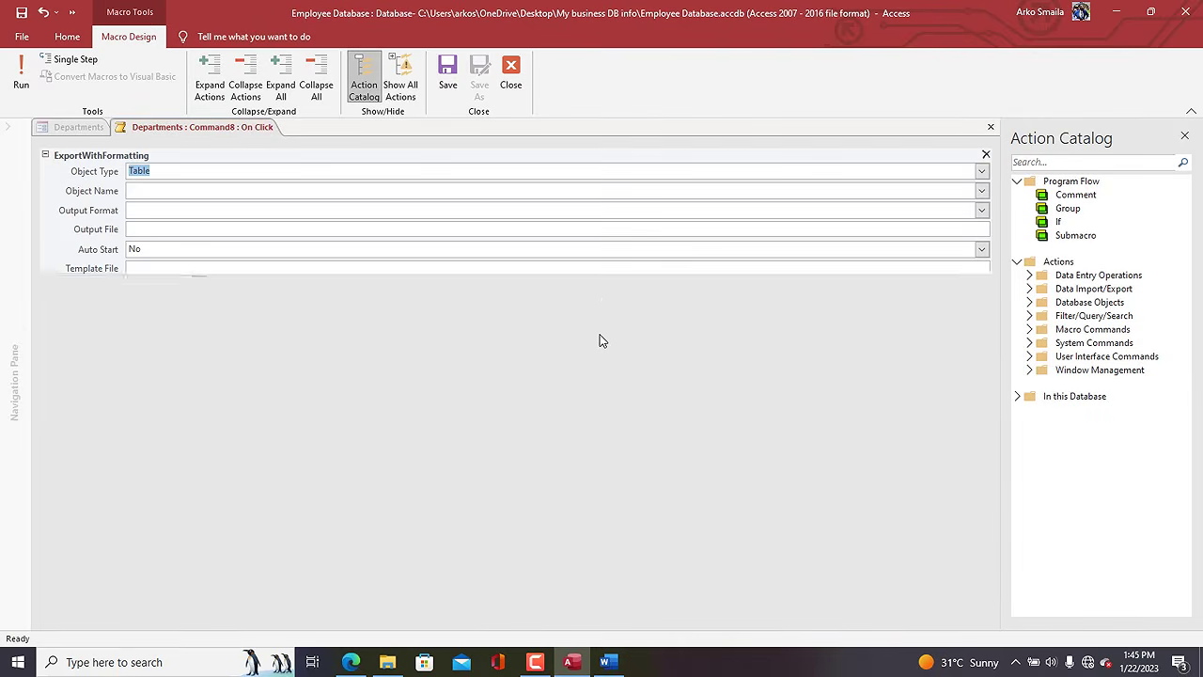
Set the export object to the Filter employees query, then save and close the macro.
type("Query")
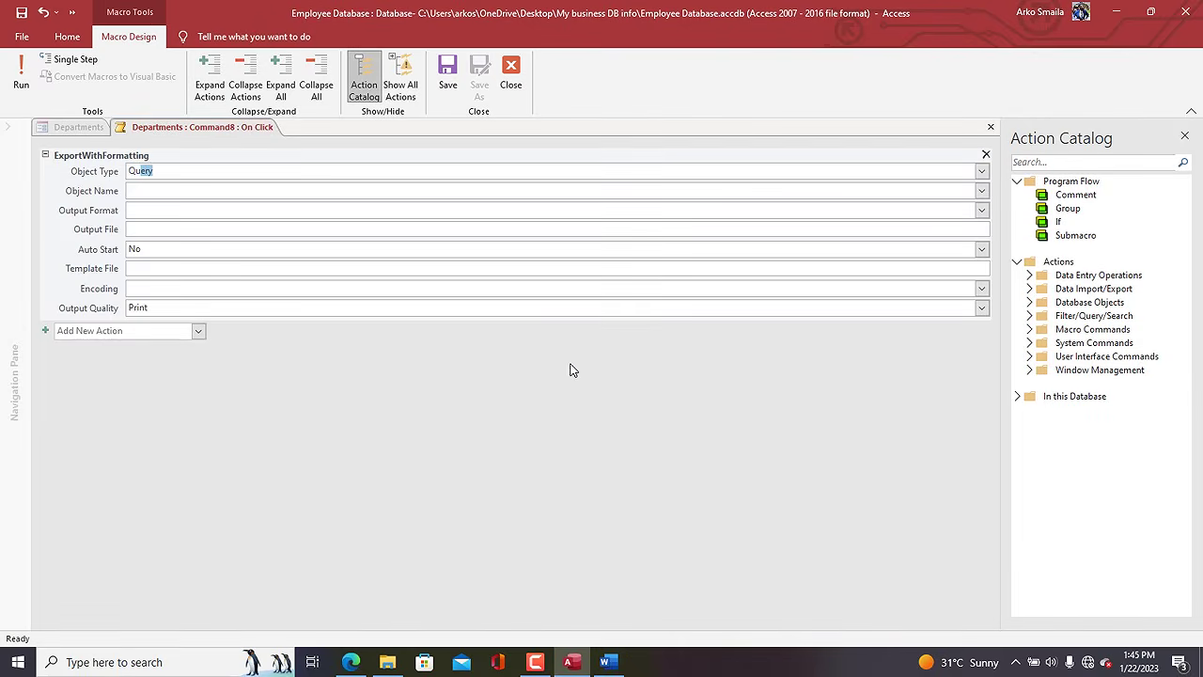
double_click(641, 32)
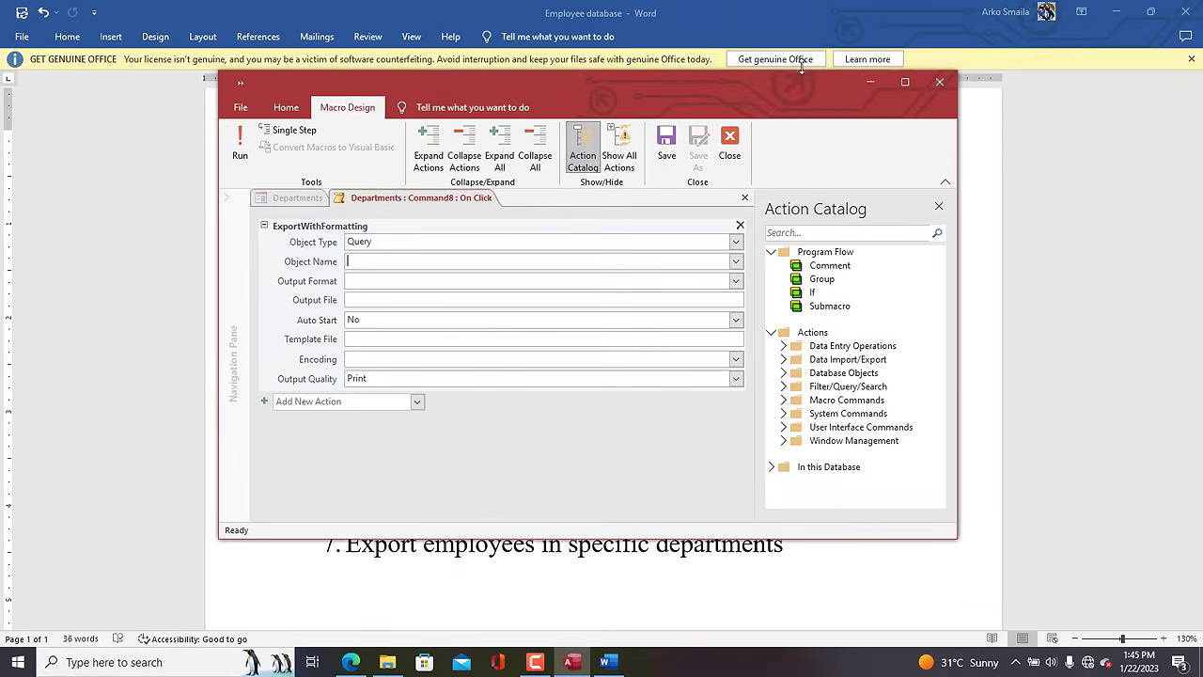
left_click_drag(877, 86, 639, 2)
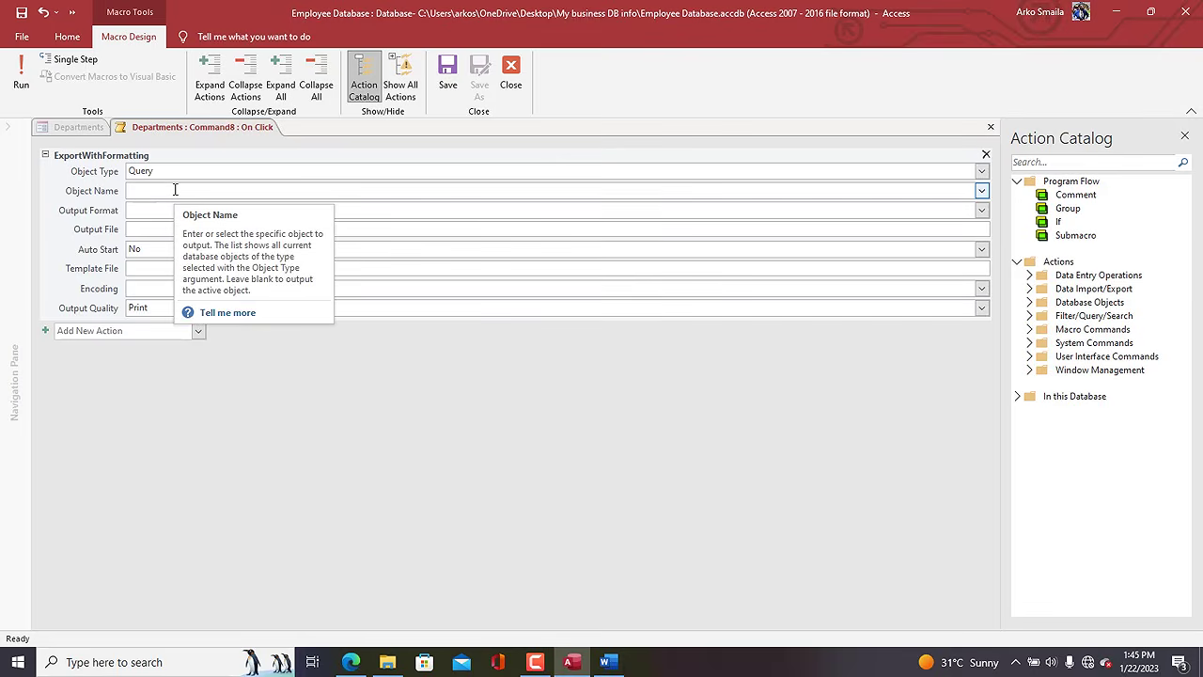
type("Filter employees")
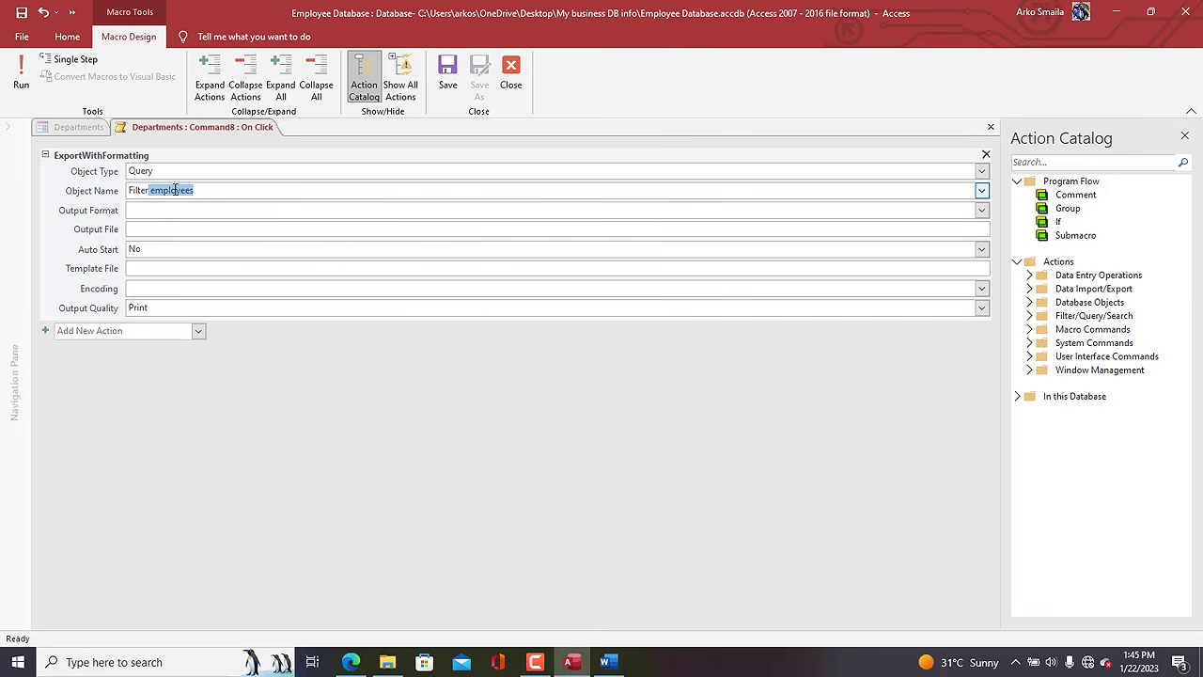
left_click(153, 247)
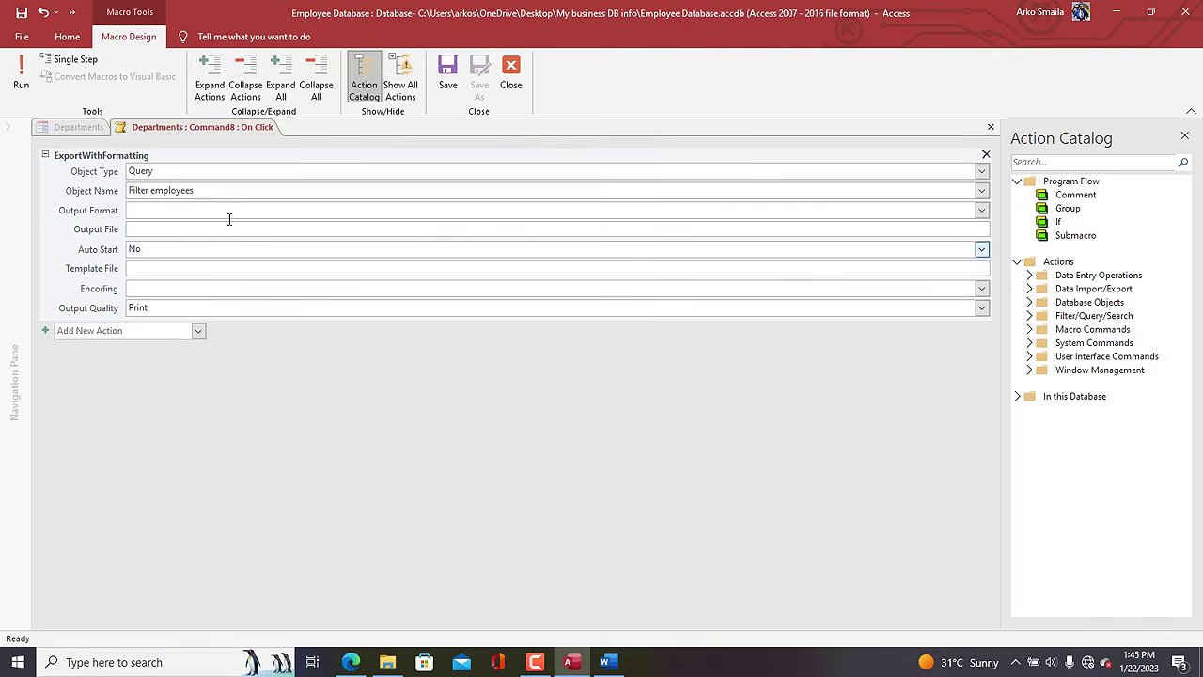
left_click(447, 75)
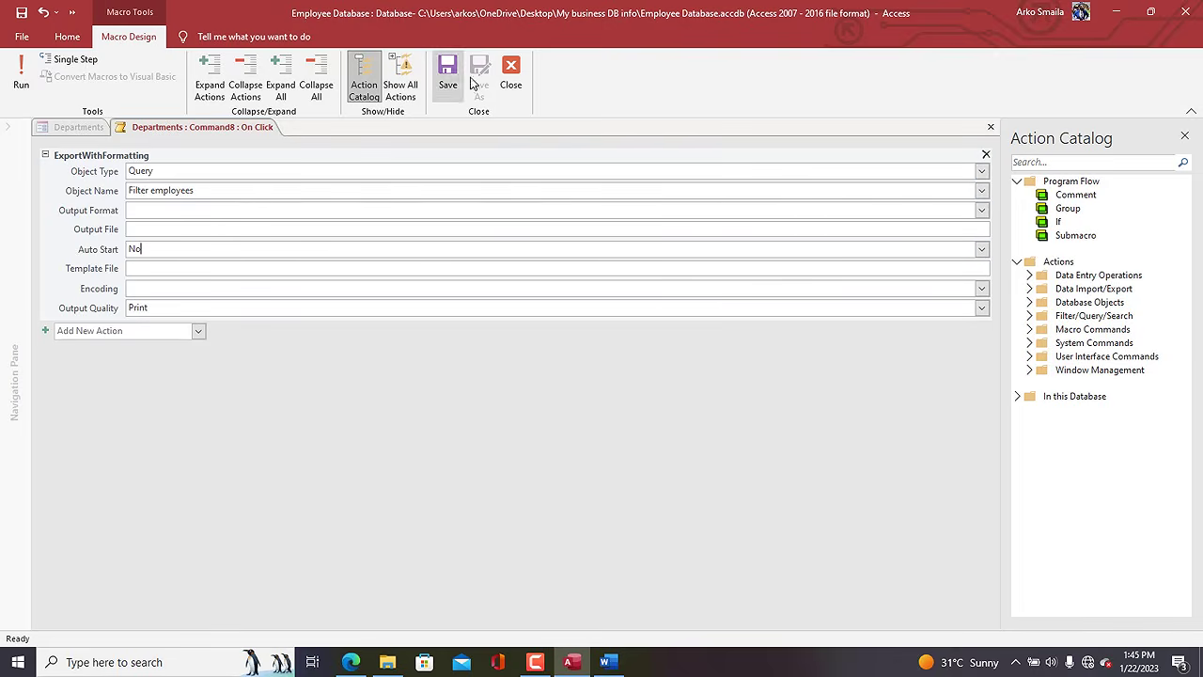
left_click(508, 80)
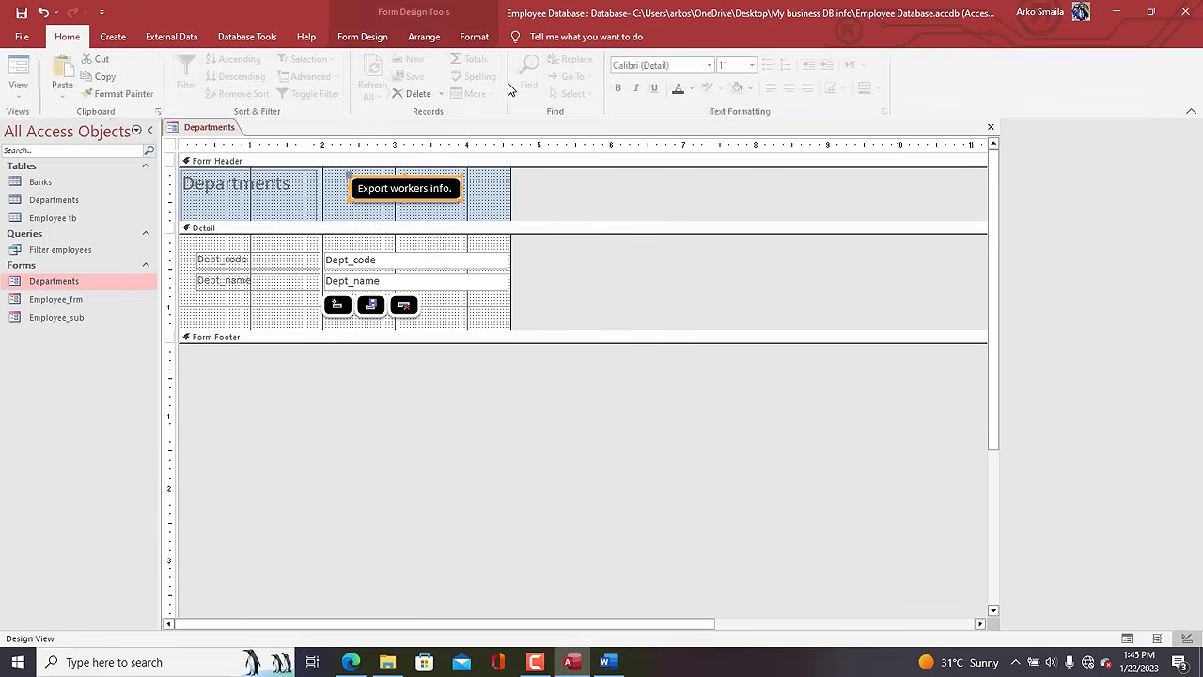
Close the form design, reopen Departments in Form View, and go to the HUMAN RESOURCE record.
right_click(209, 130)
left_click(235, 179)
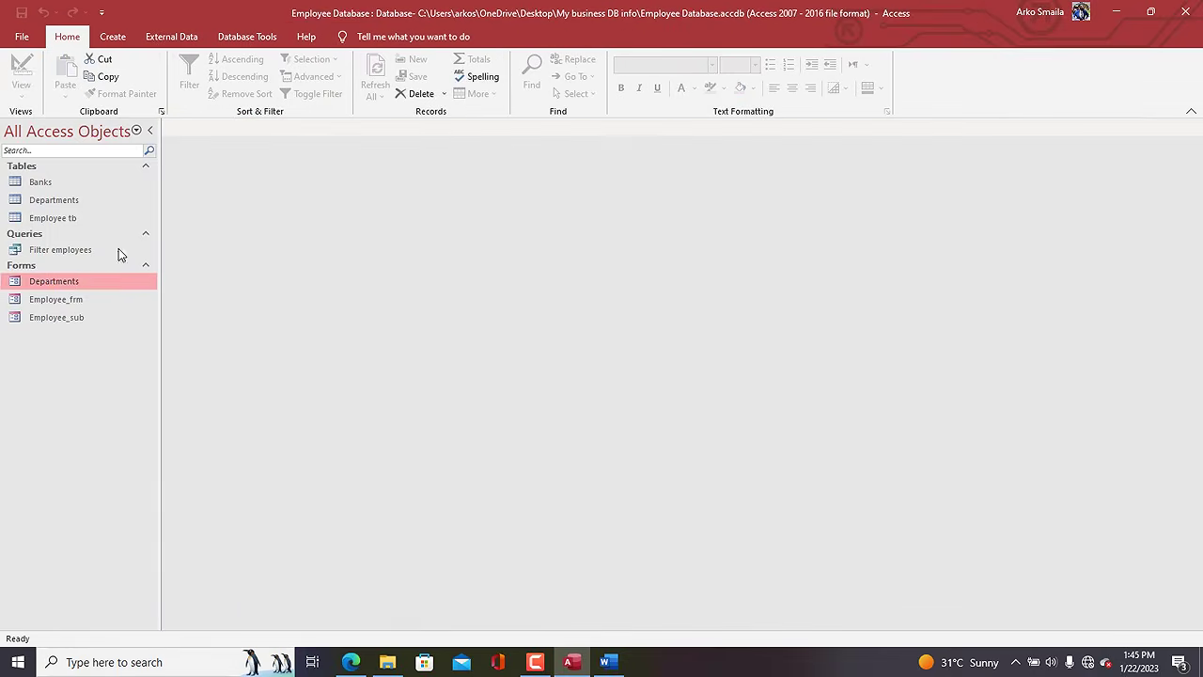
double_click(78, 287)
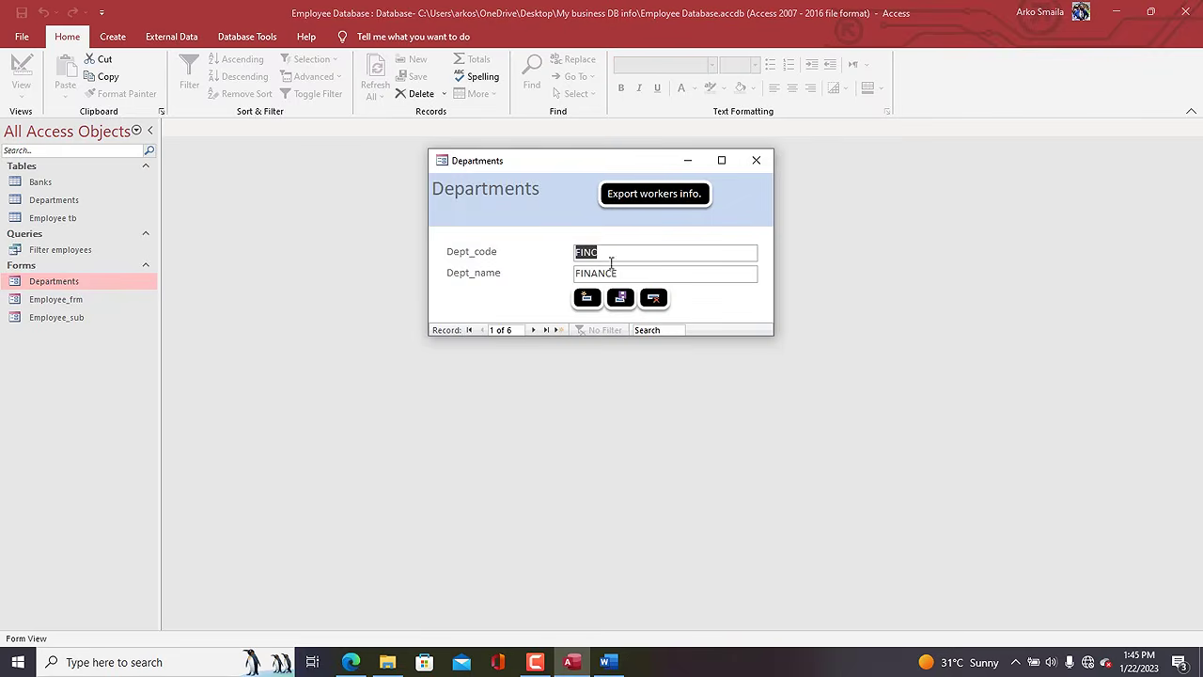
left_click(532, 330)
Export its workers as an Excel Workbook (*.xlsx) named Filter employees_hr, set to open automatically.
left_click(658, 195)
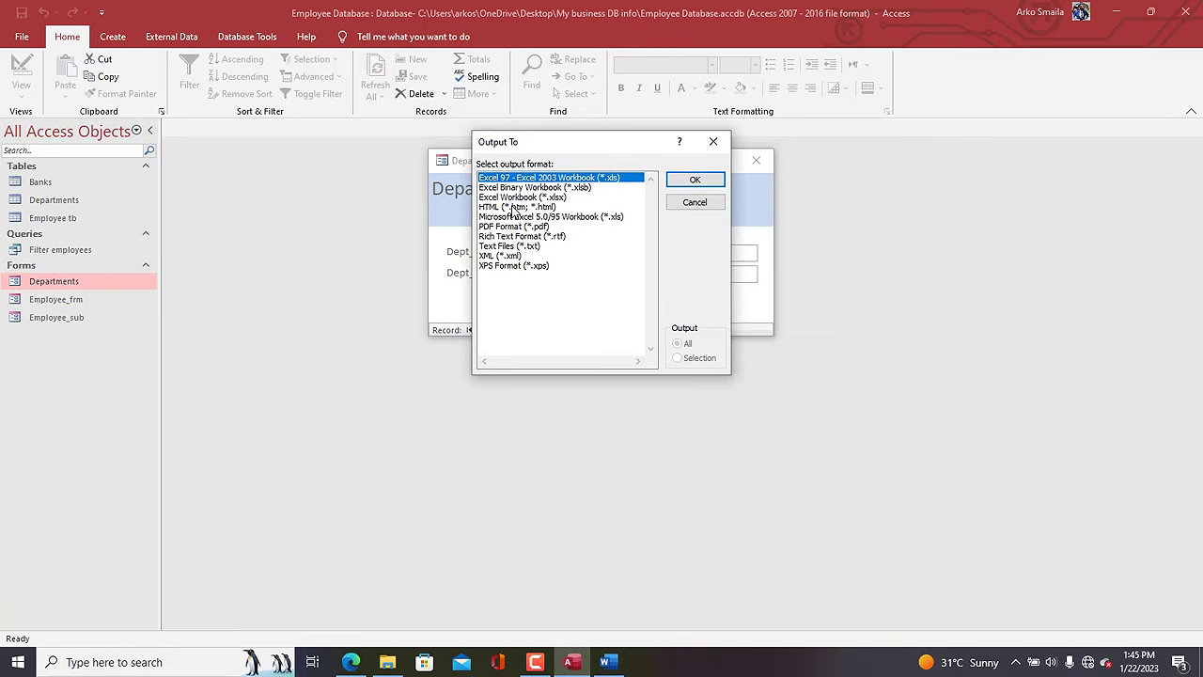
left_click(547, 197)
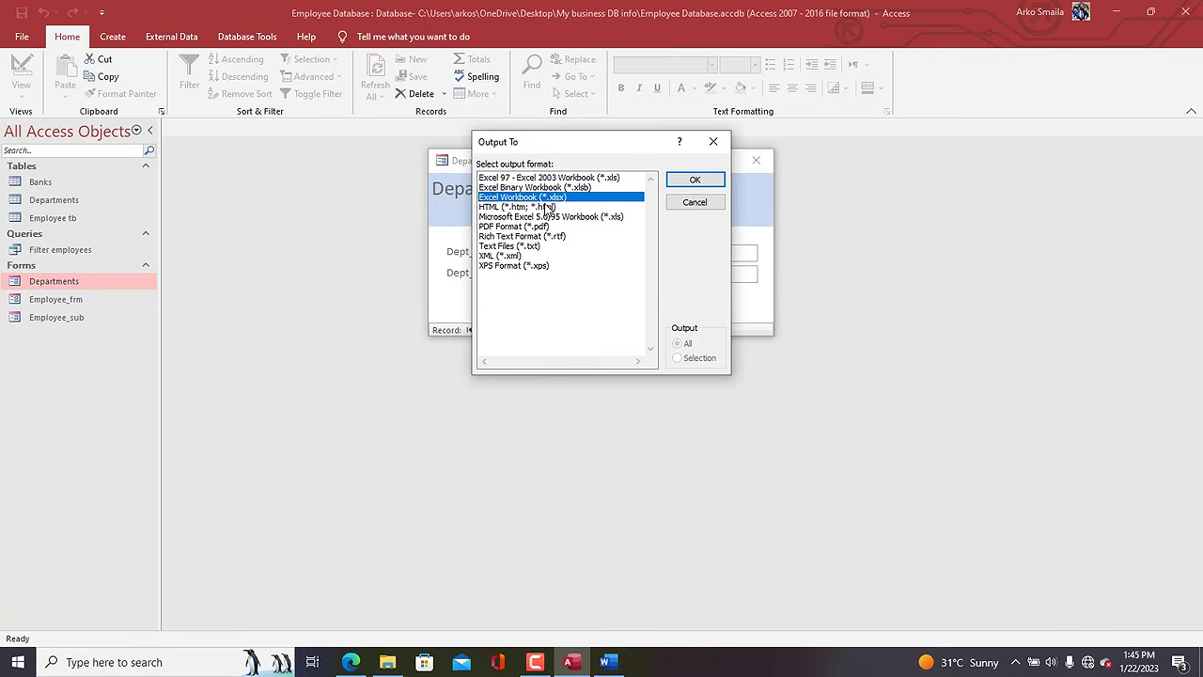
left_click(694, 180)
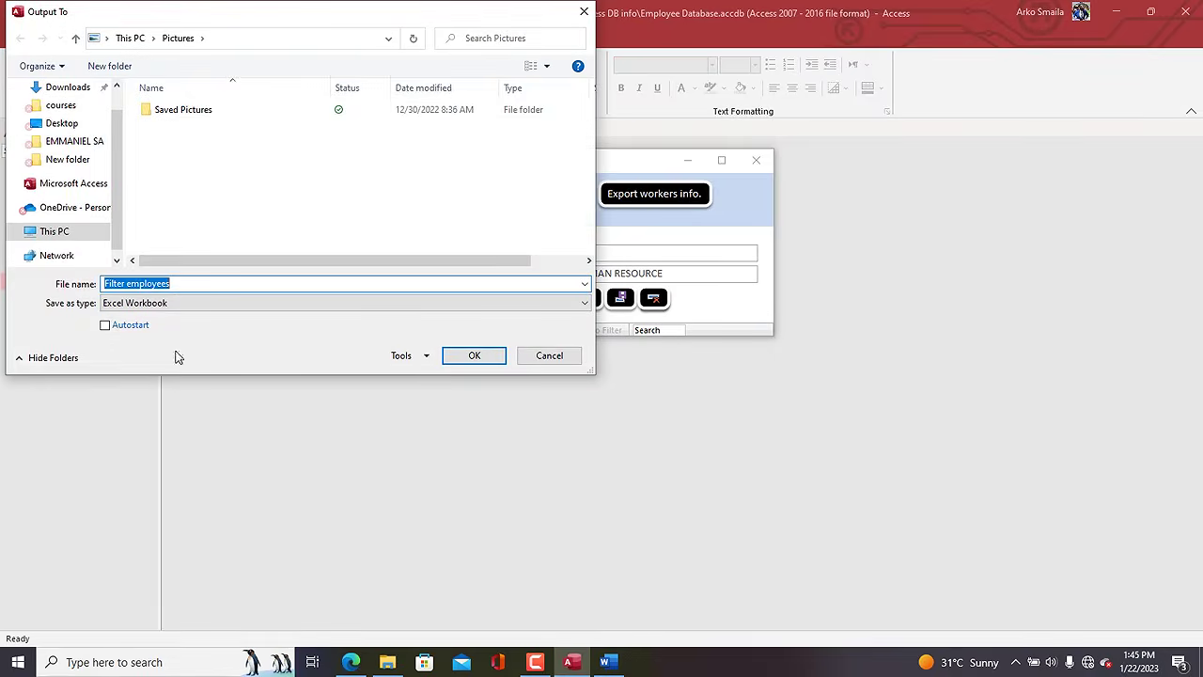
left_click(111, 326)
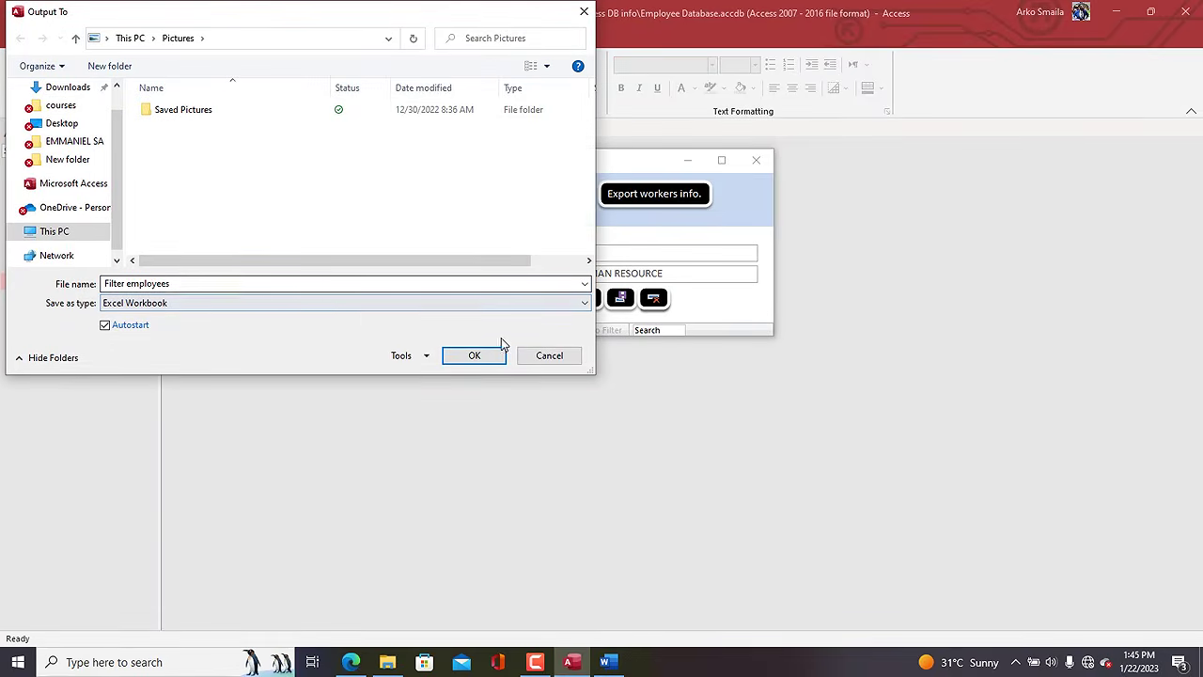
left_click(284, 288)
left_click(280, 287)
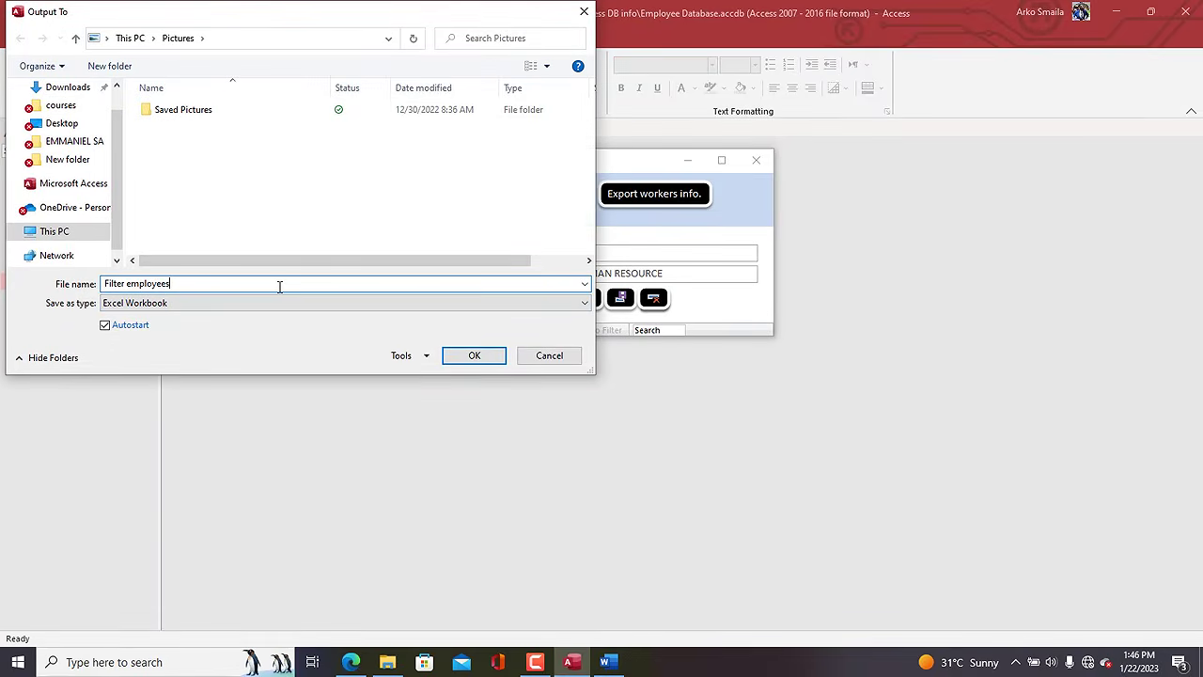
left_click(472, 359)
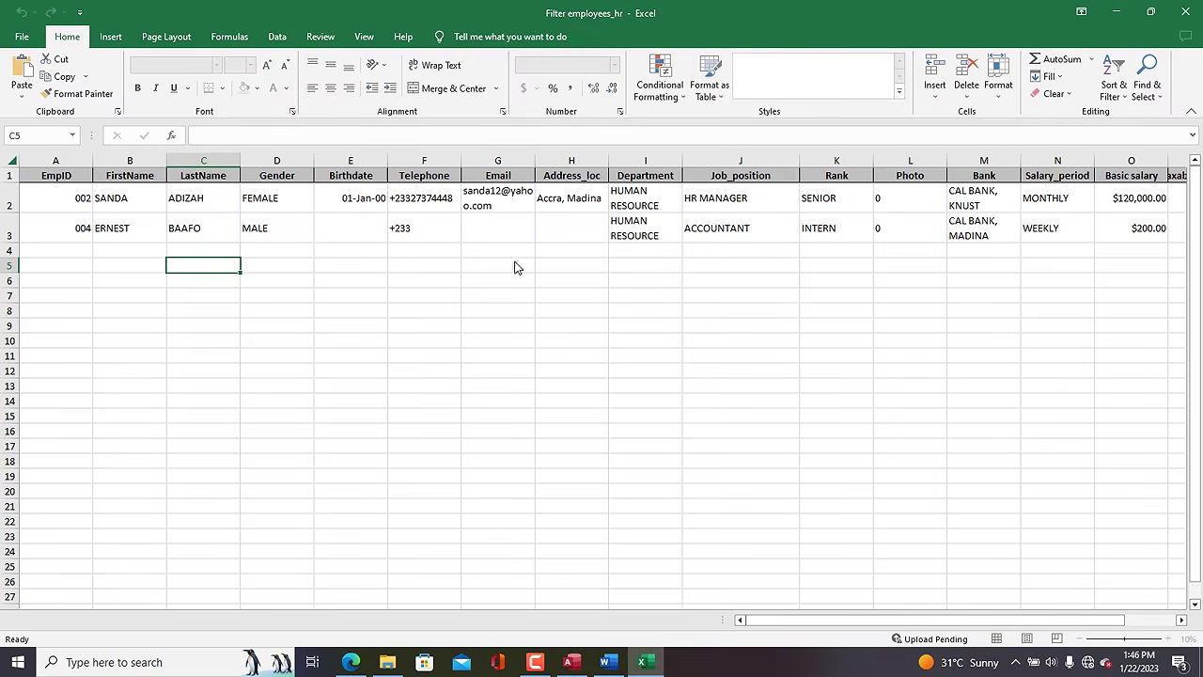
Check the Department column shows only HUMAN RESOURCE rows, then close the Excel workbook.
left_click(479, 250)
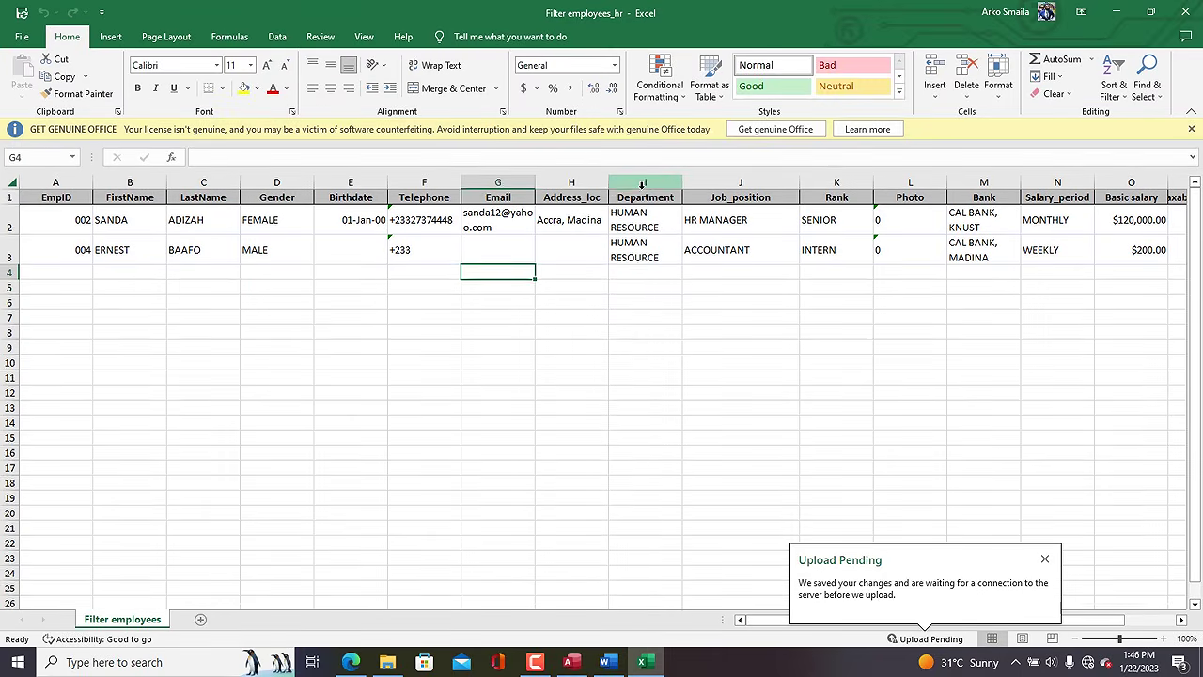
left_click(642, 185)
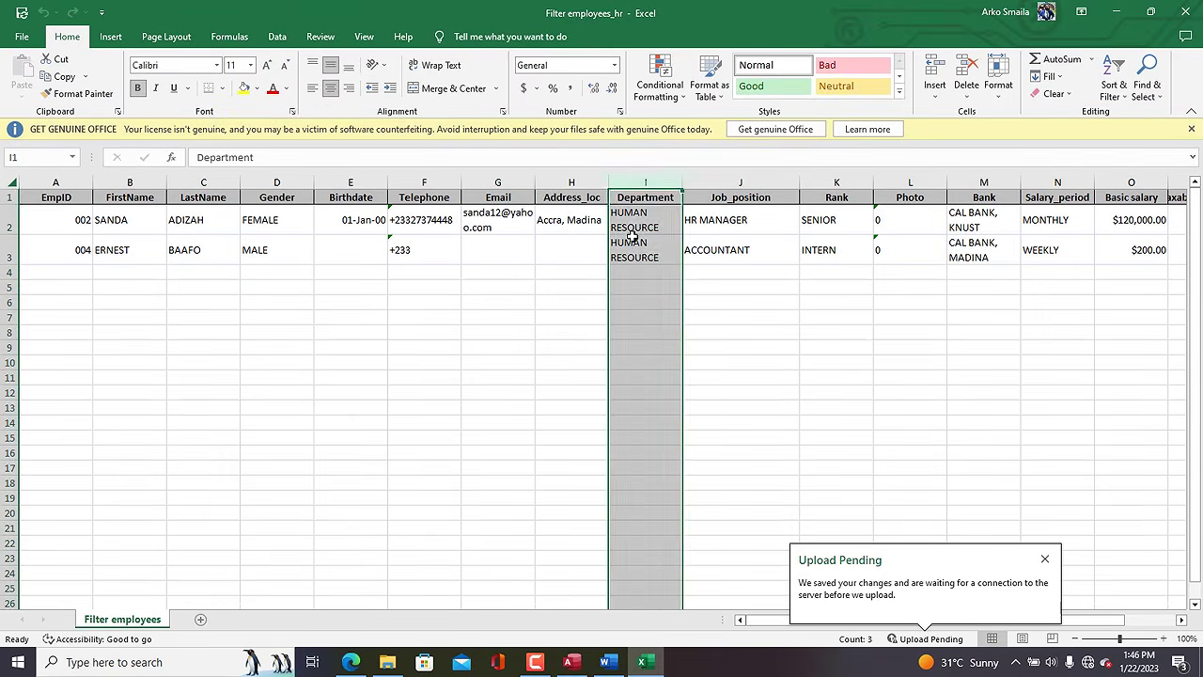
left_click(632, 249)
left_click(633, 185)
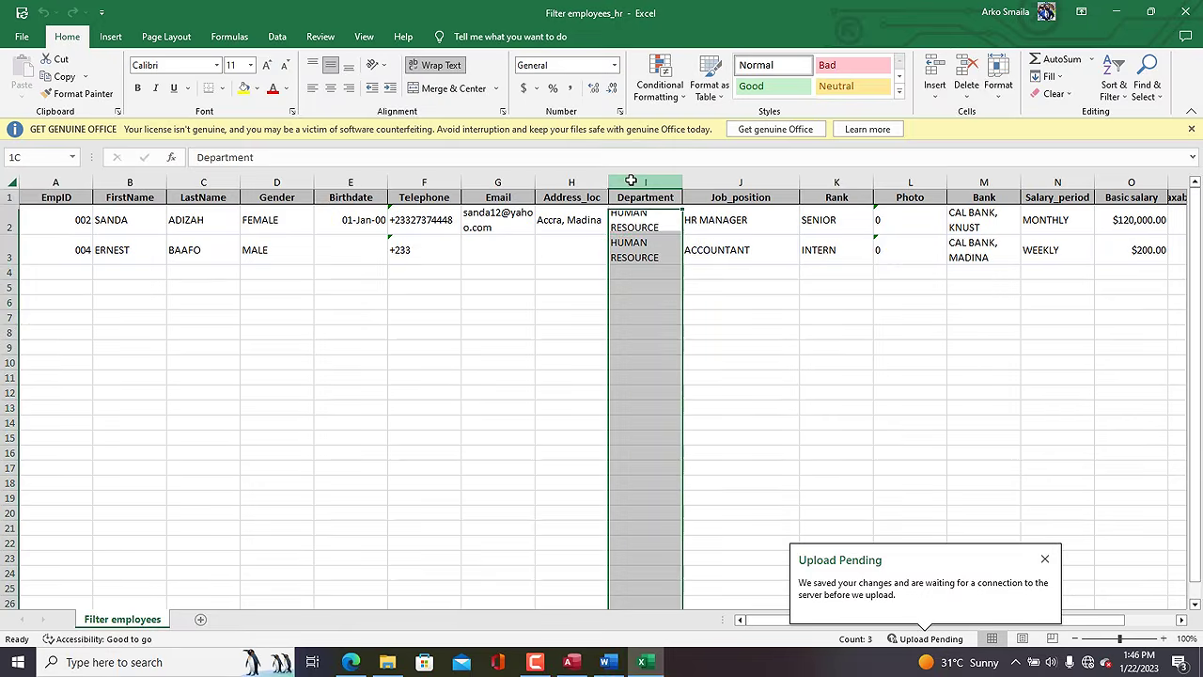
left_click(644, 254)
left_click(627, 187)
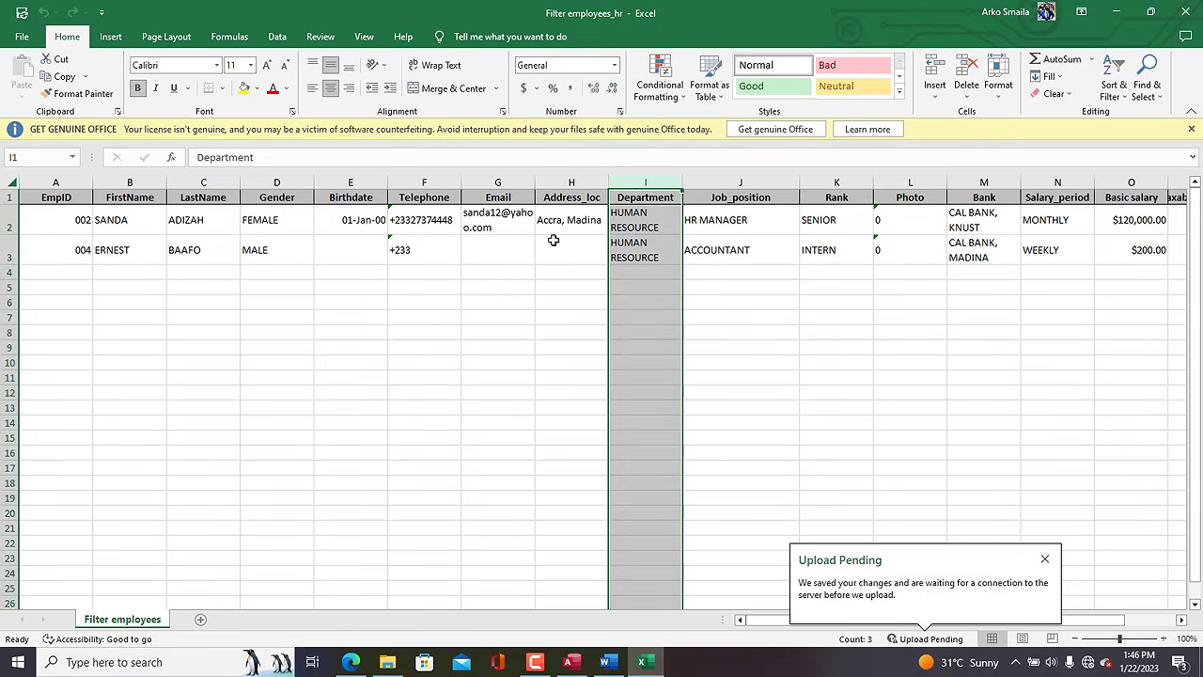
left_click_drag(978, 619, 1029, 620)
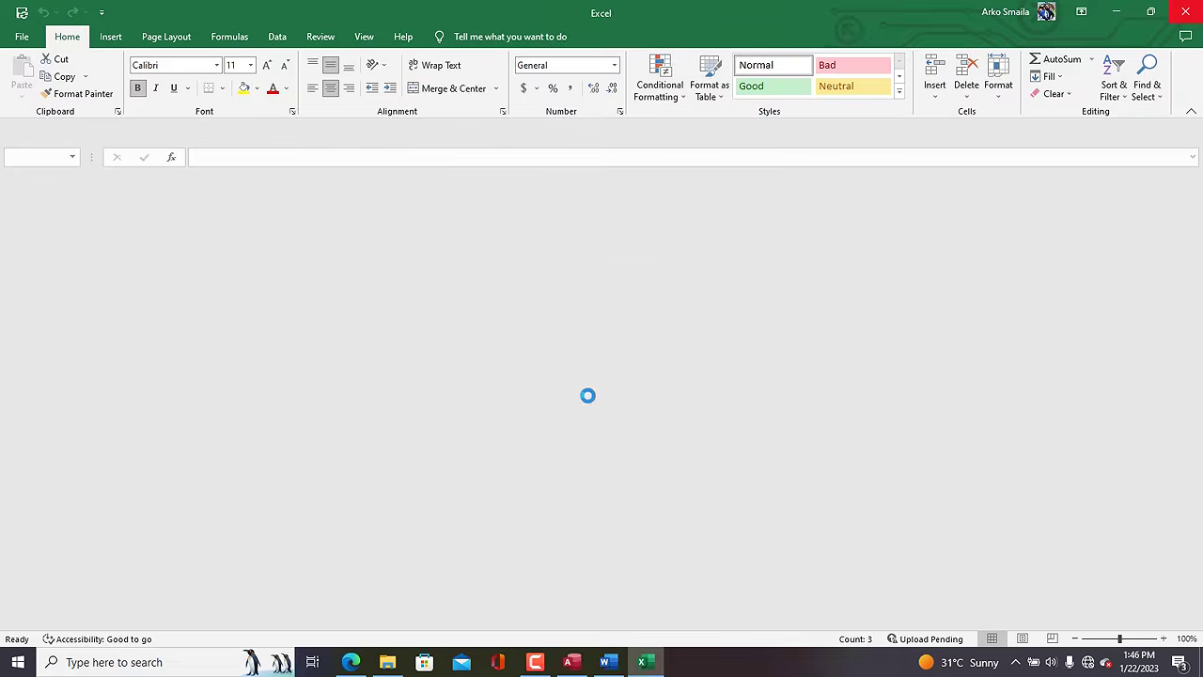
Move to the I.T record and export its workers to Excel Workbook Filter employees_it, auto-opening.
left_click(534, 330)
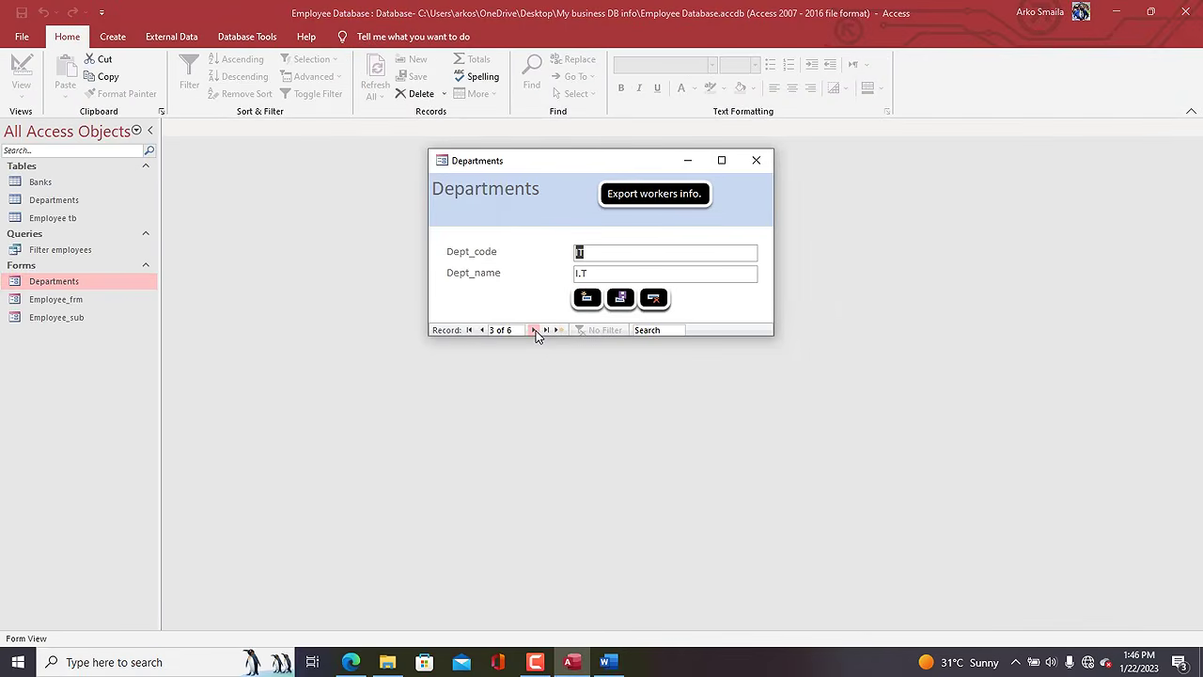
left_click(652, 201)
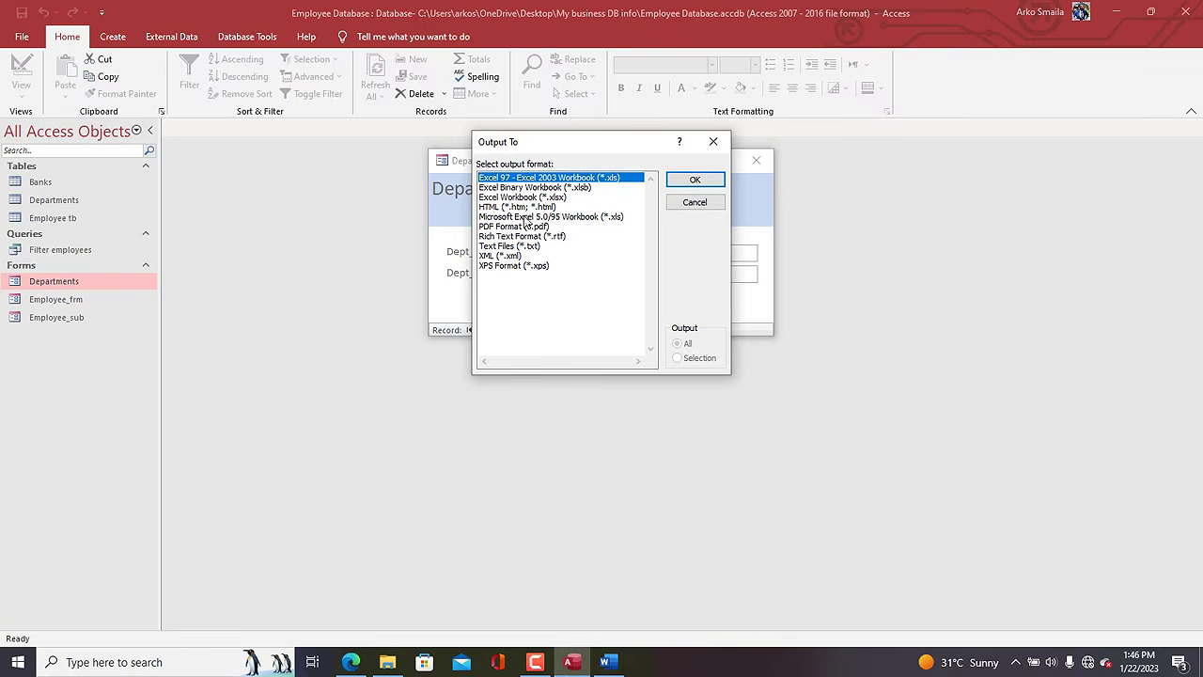
left_click(529, 197)
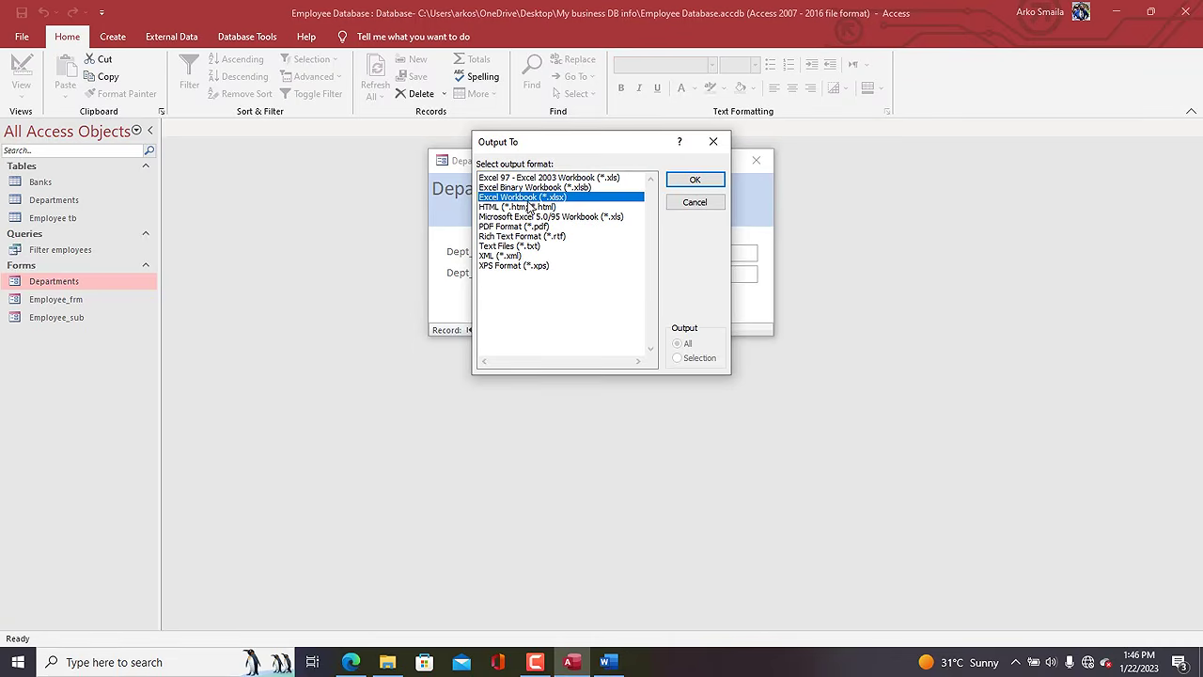
left_click(705, 182)
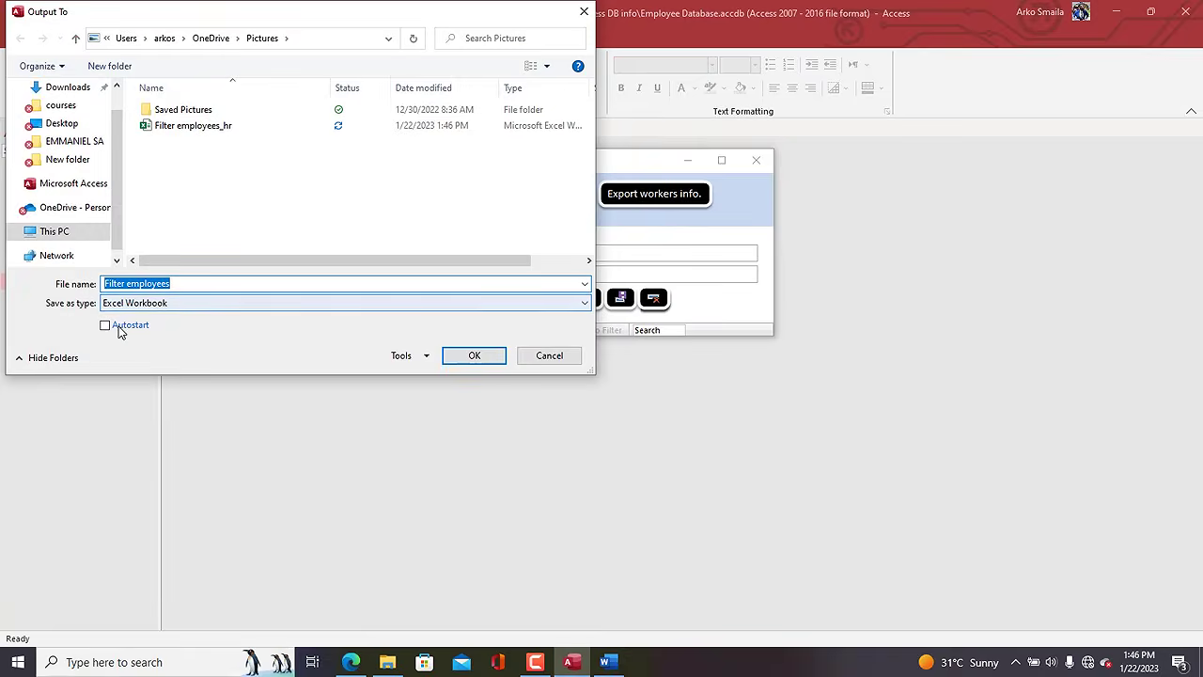
left_click(119, 329)
left_click(220, 283)
type("_")
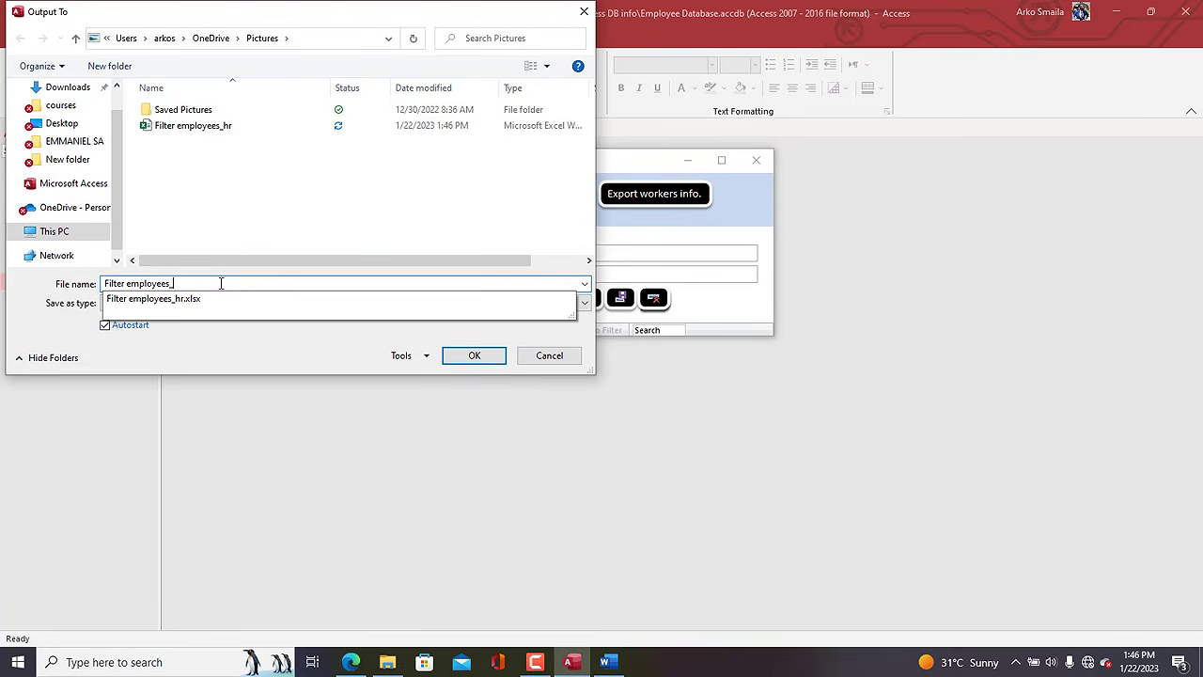
type("it")
key("Return")
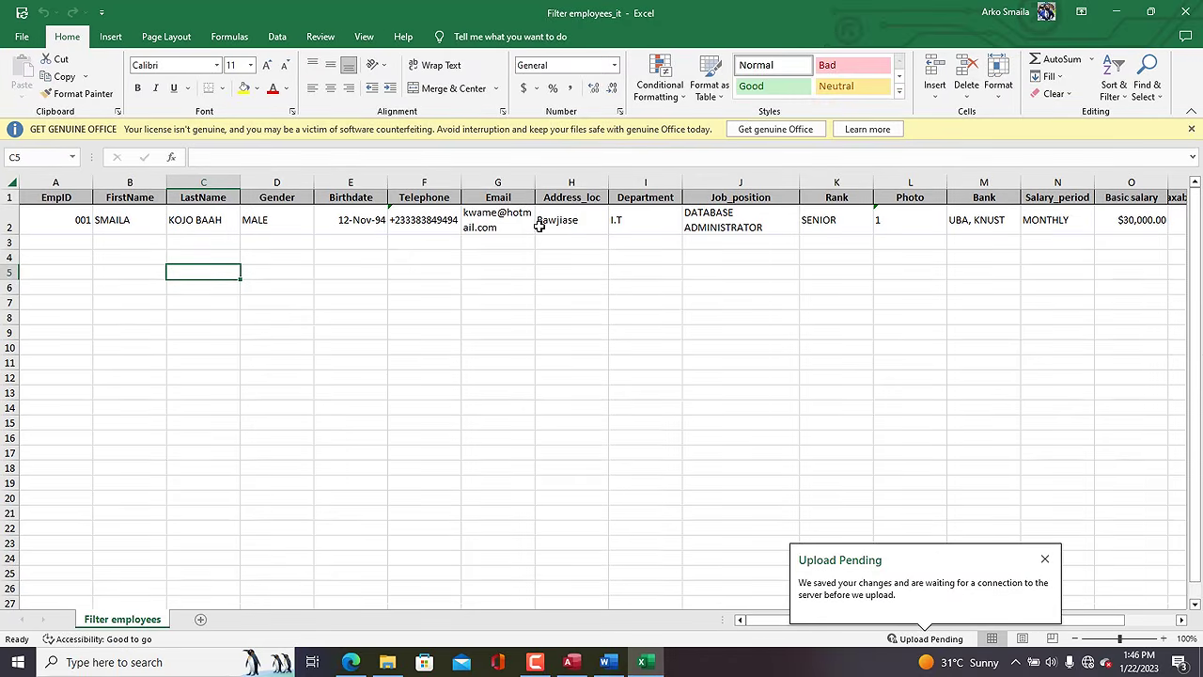
Review the exported Address_loc, Department (I.T), Job_position and Email values, then close the workbook.
left_click(575, 223)
left_click(638, 226)
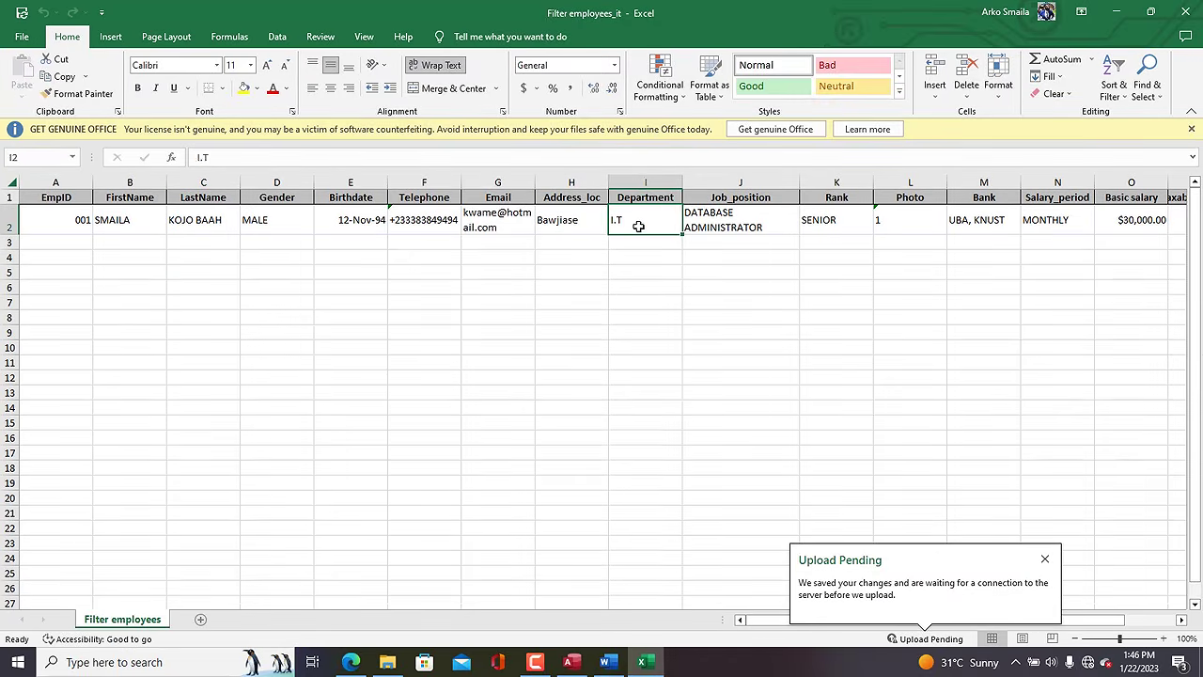
left_click(764, 231)
left_click(674, 222)
left_click(525, 225)
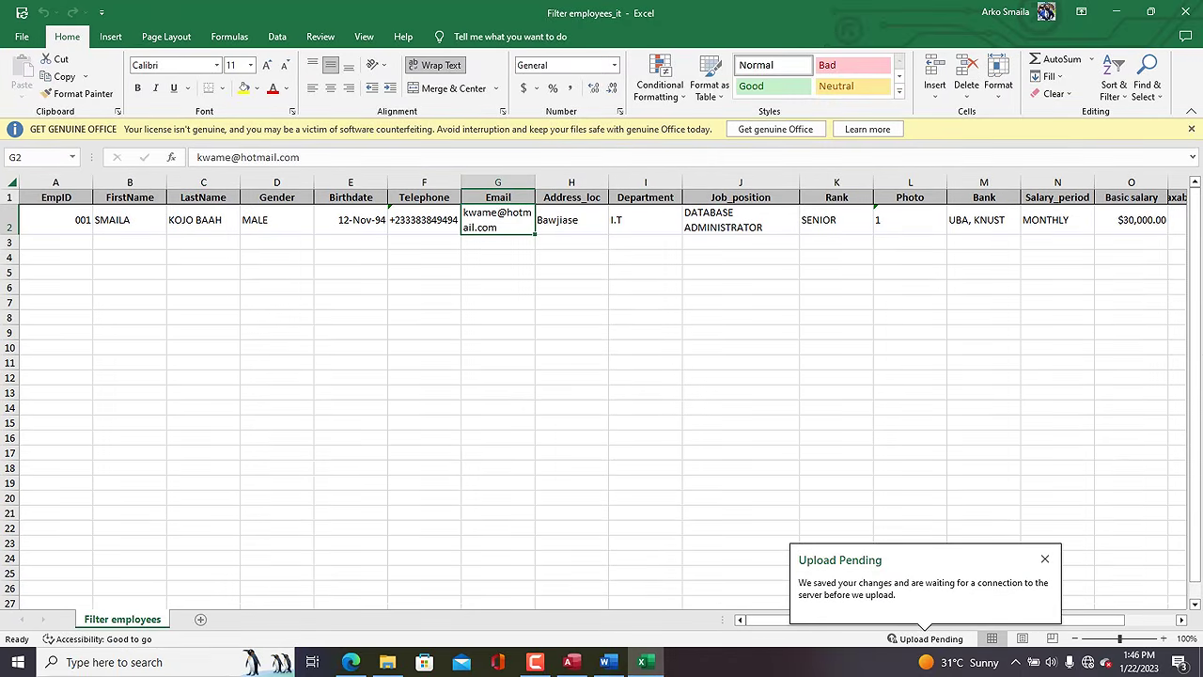
left_click(1185, 11)
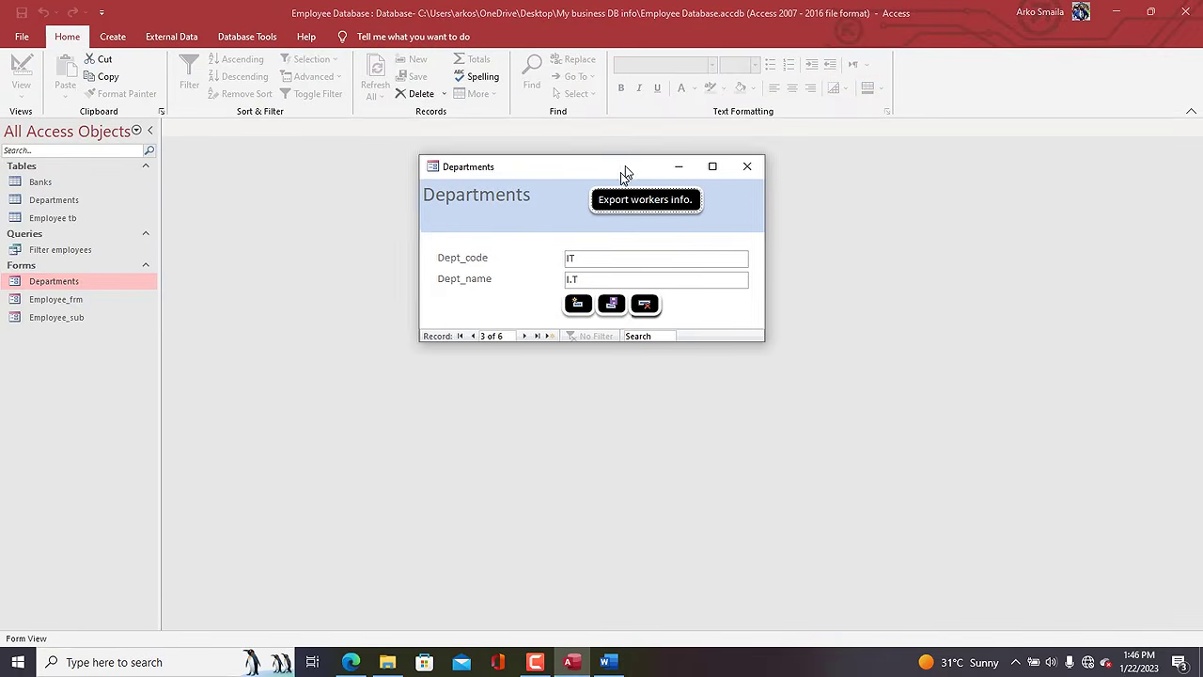
Move the Departments form window aside and then close it.
left_click_drag(625, 166, 615, 184)
mouse_move(567, 665)
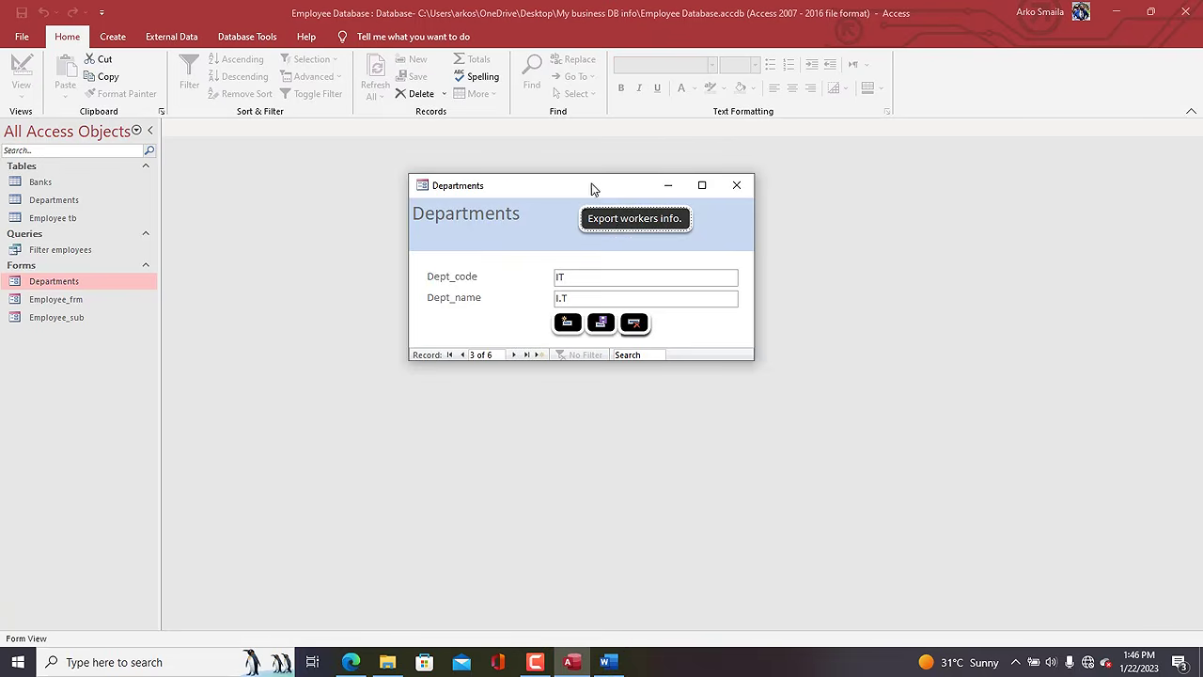
left_click_drag(595, 188, 612, 148)
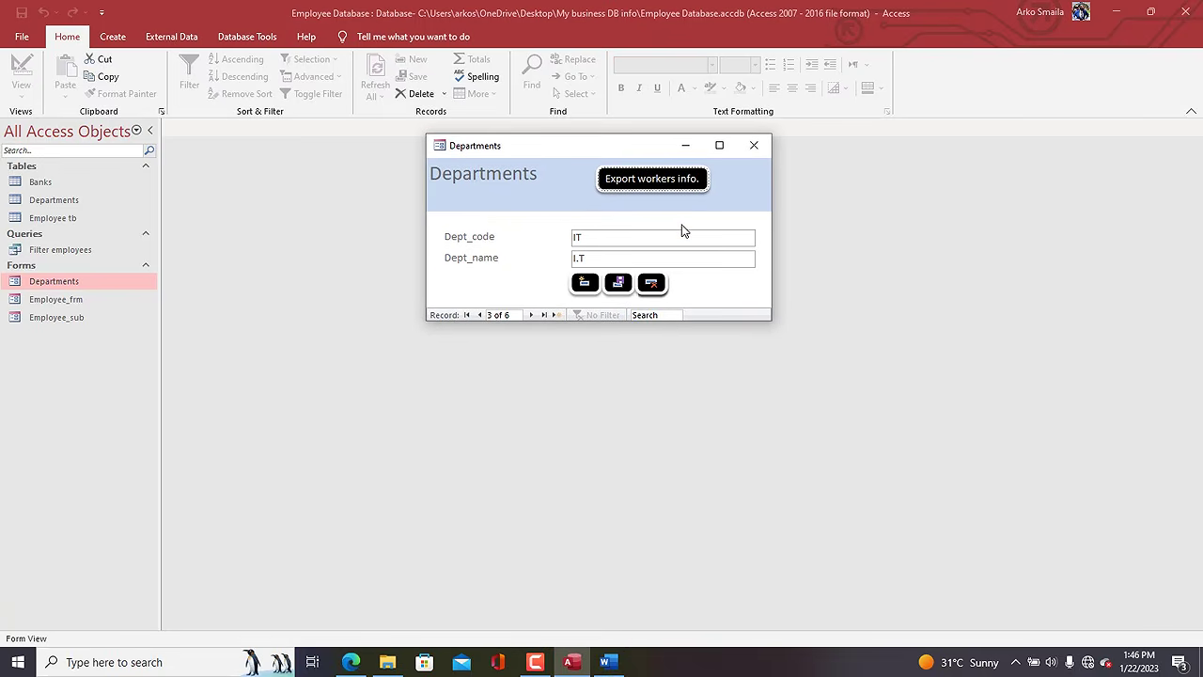
left_click(754, 146)
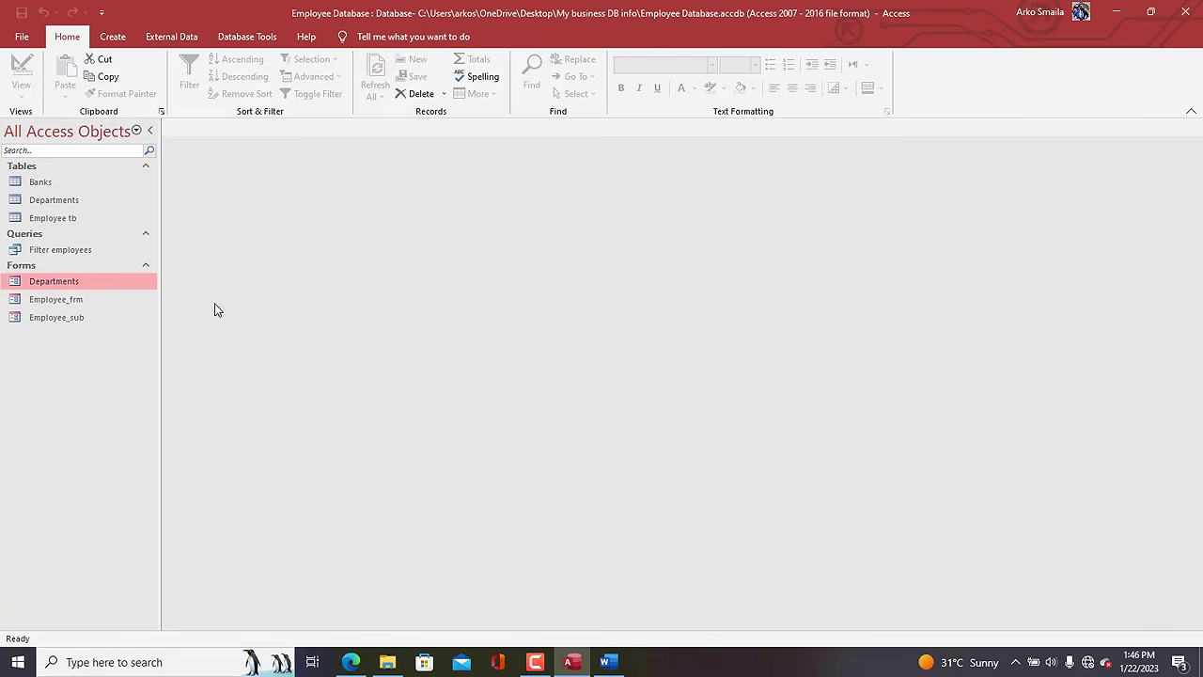
Open Employee_frm in Design View and scroll down to its Department field area.
left_click(46, 300)
right_click(47, 300)
left_click(89, 341)
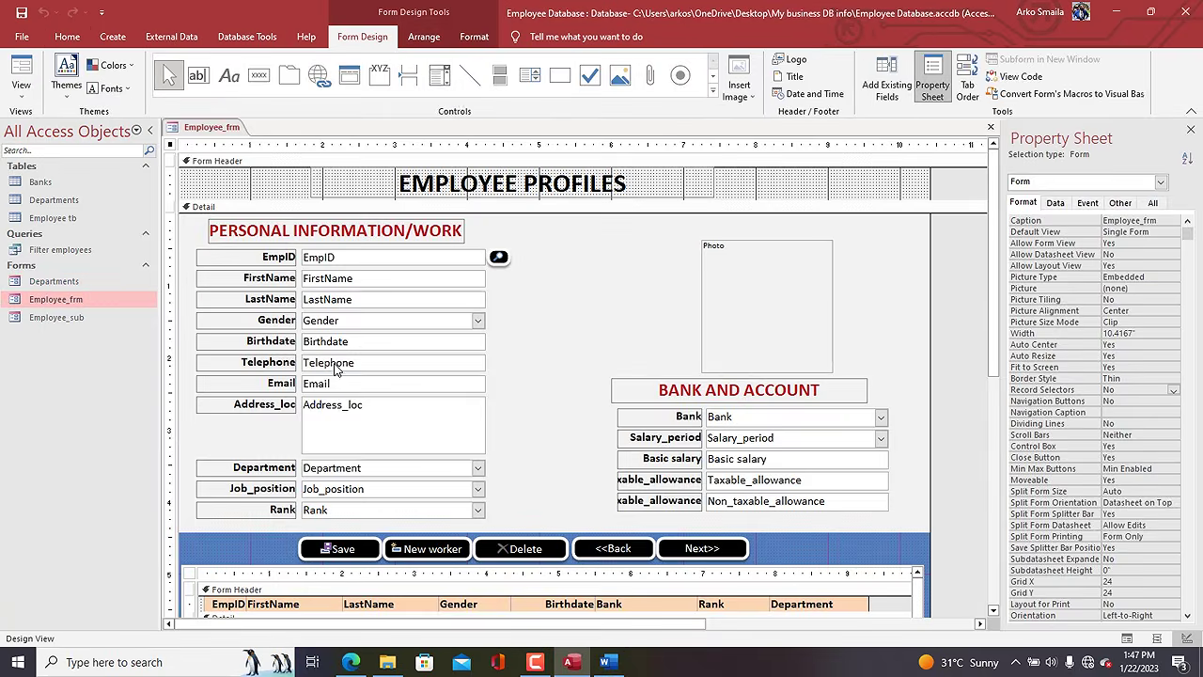
scroll(1002, 344, "down", 2)
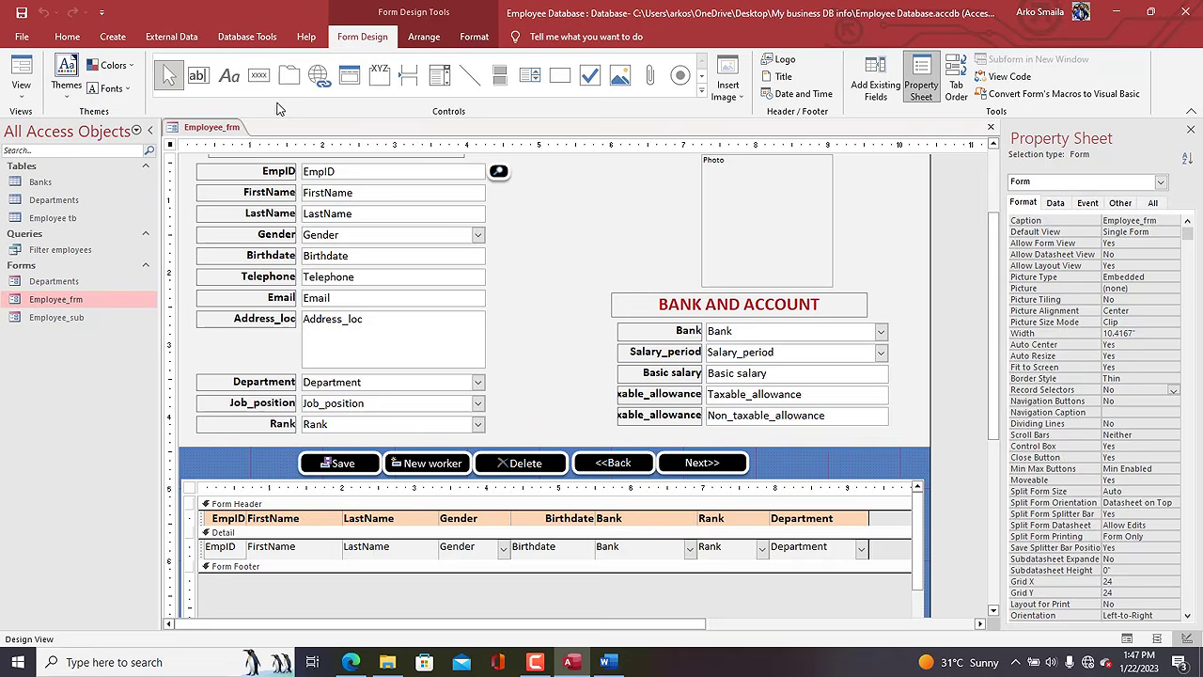
left_click(258, 75)
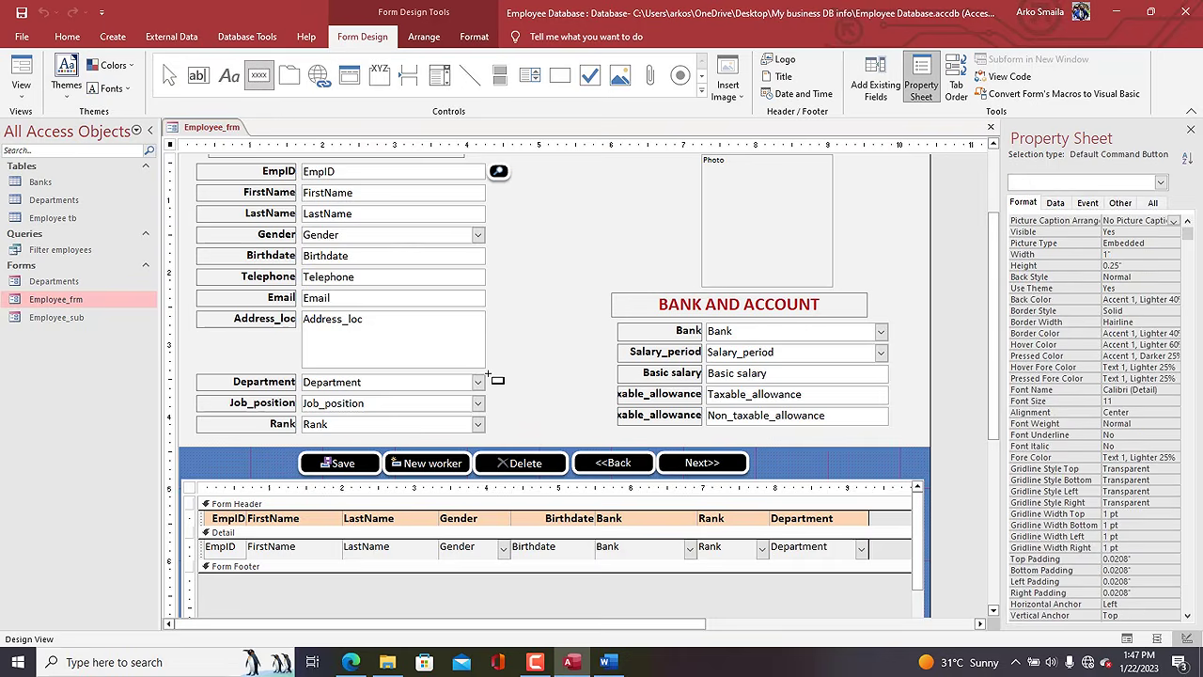
Draw a button beside Department that uses Form Operations > Open Form to show all Departments records.
left_click_drag(487, 373, 513, 389)
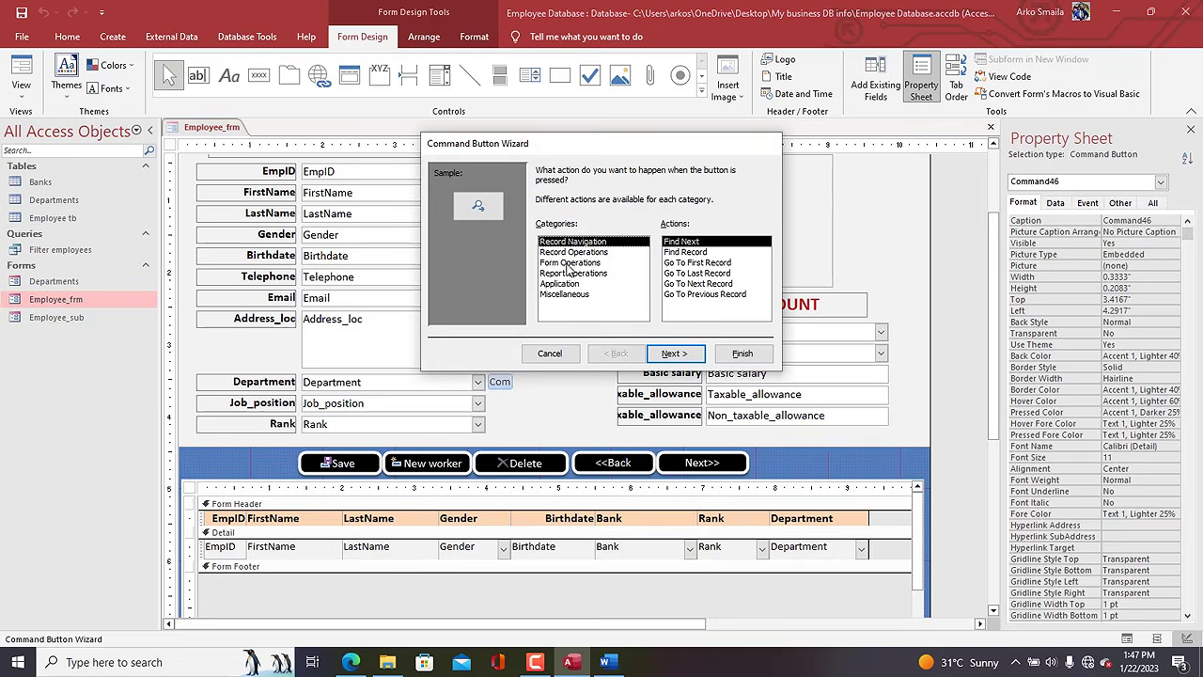
left_click(569, 263)
left_click(690, 264)
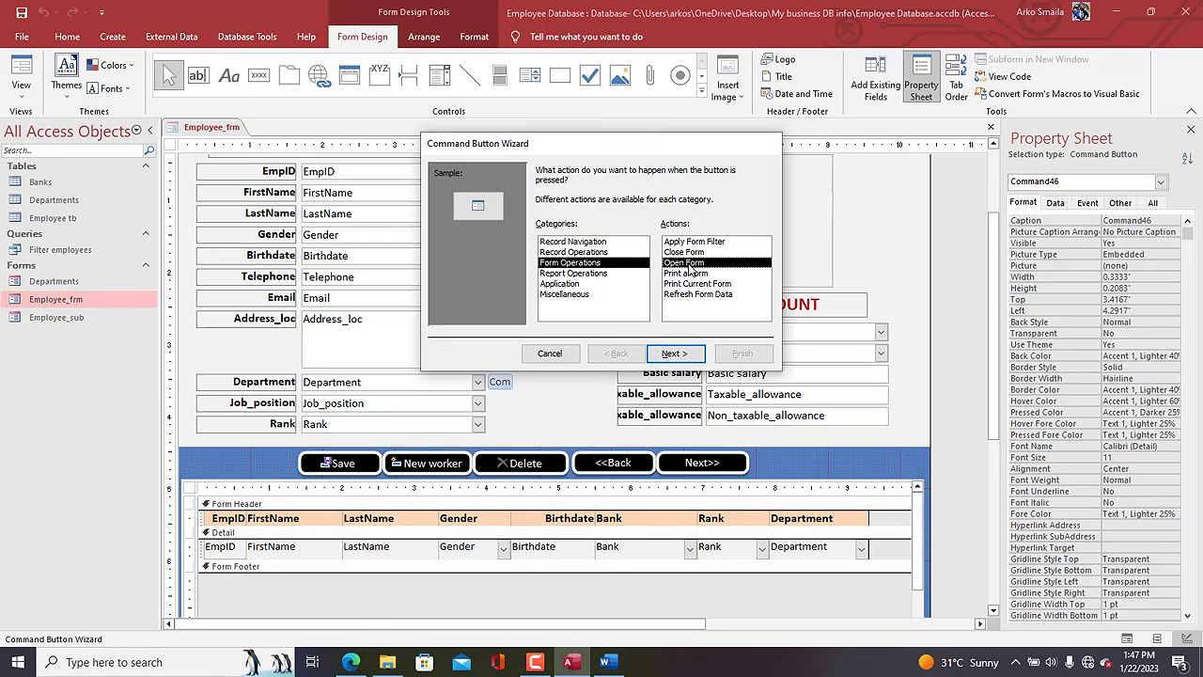
double_click(691, 267)
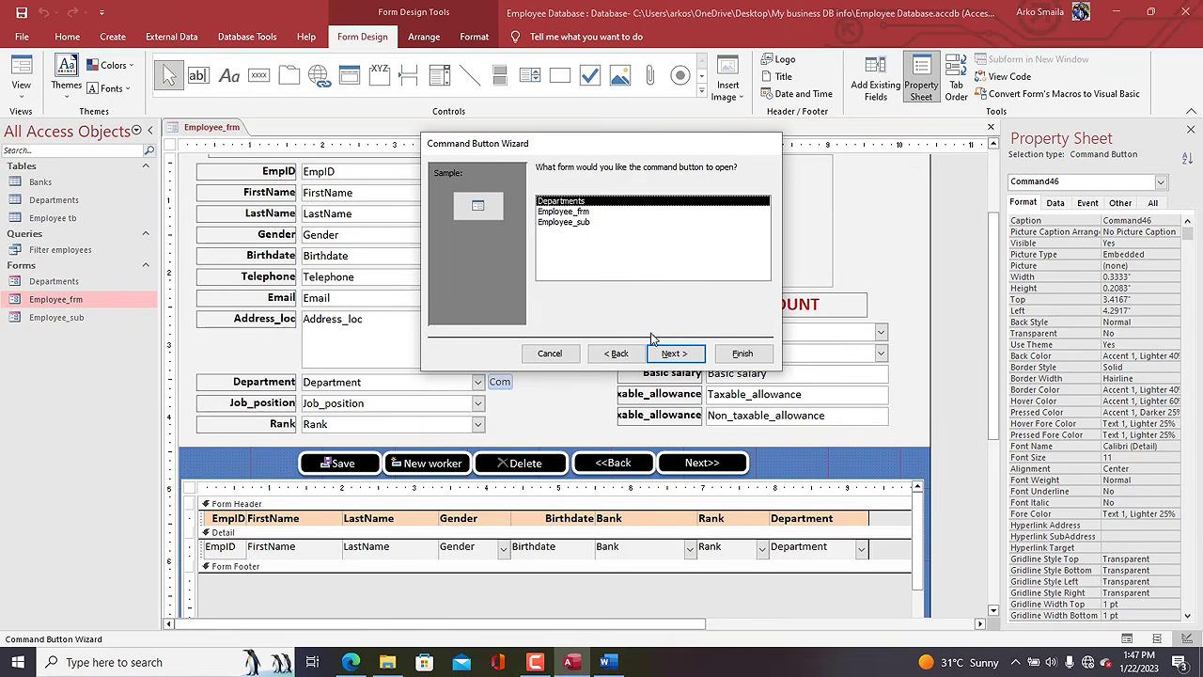
left_click(684, 354)
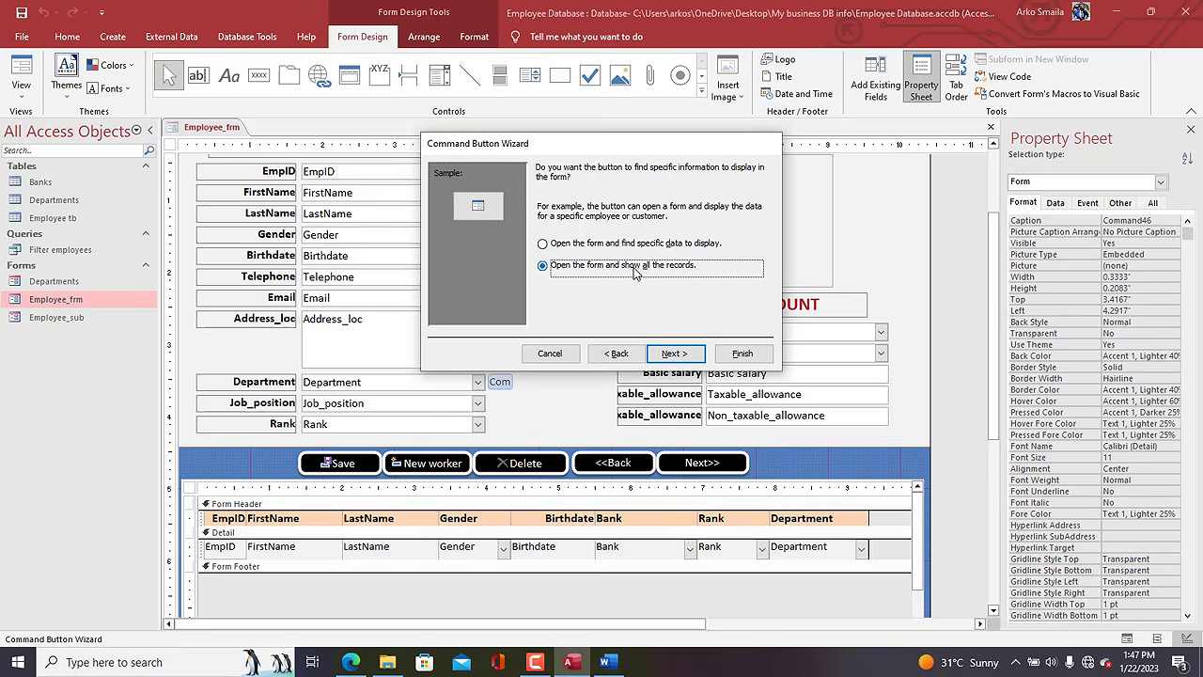
left_click(733, 356)
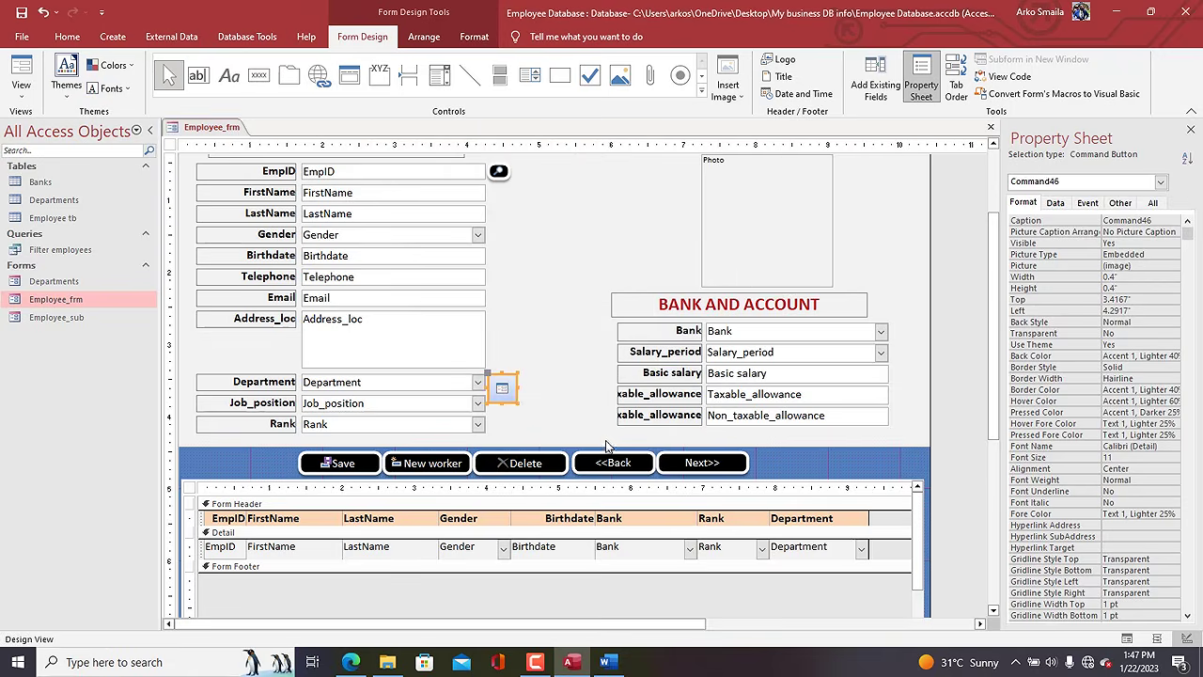
Shrink the new button, copy the EmpID button's dark style onto it with Format Painter, then view the form.
left_click_drag(514, 394, 514, 388)
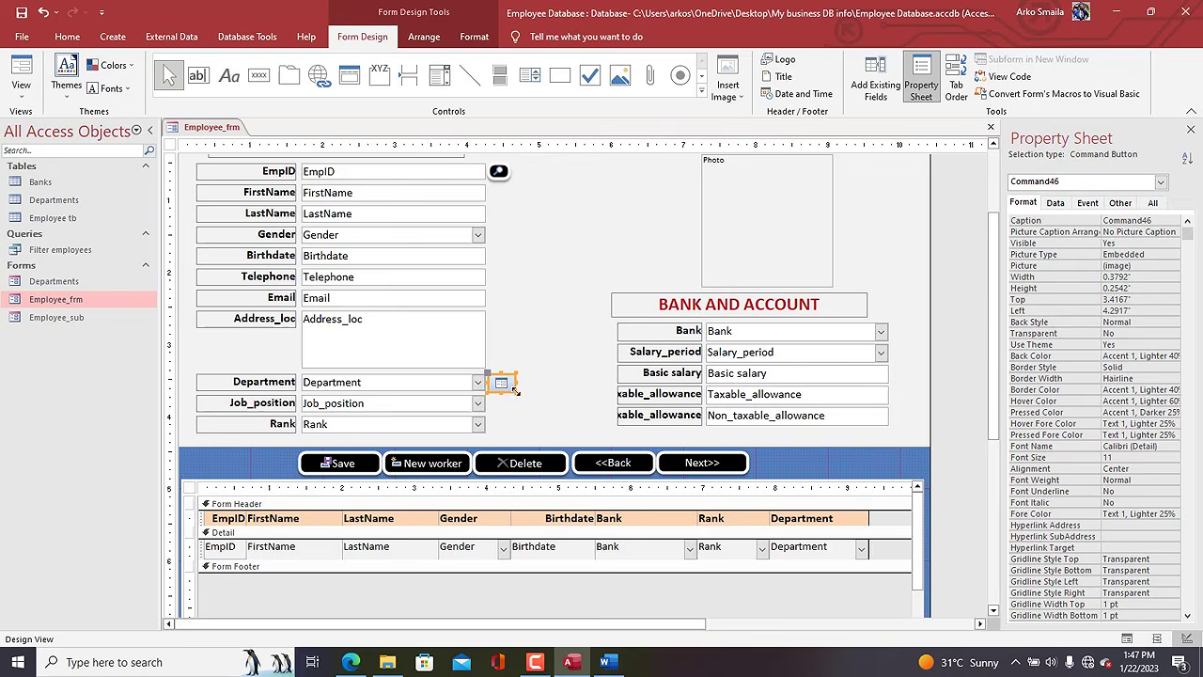
left_click(498, 171)
left_click(475, 38)
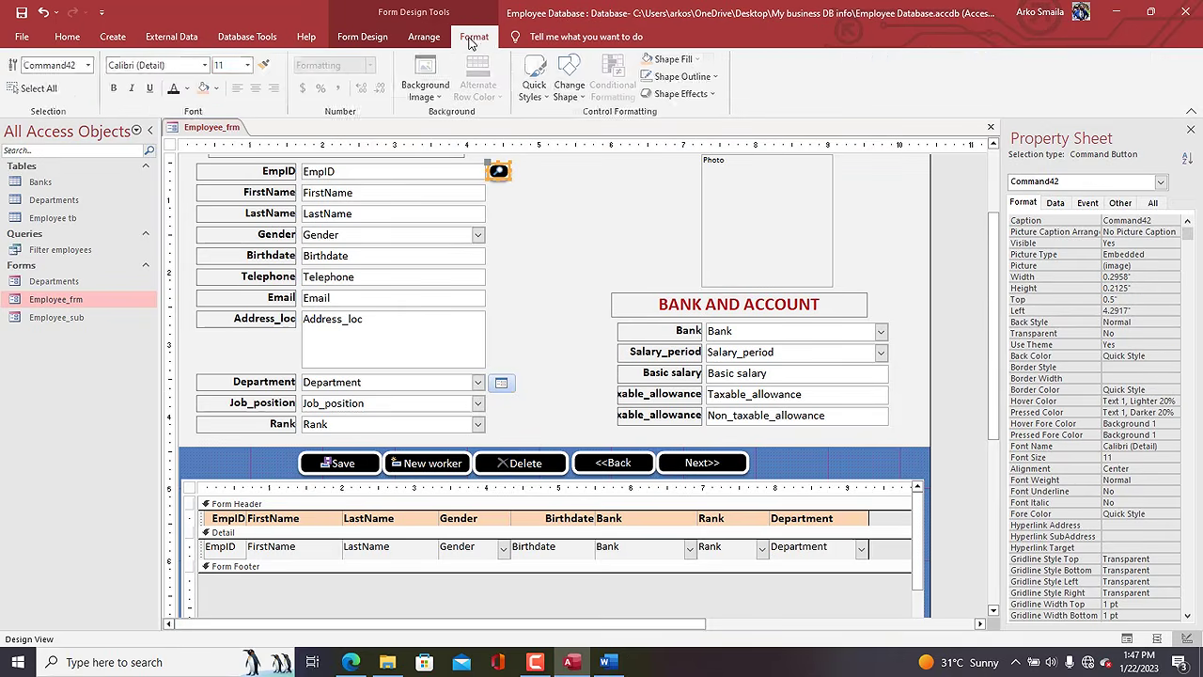
left_click(267, 67)
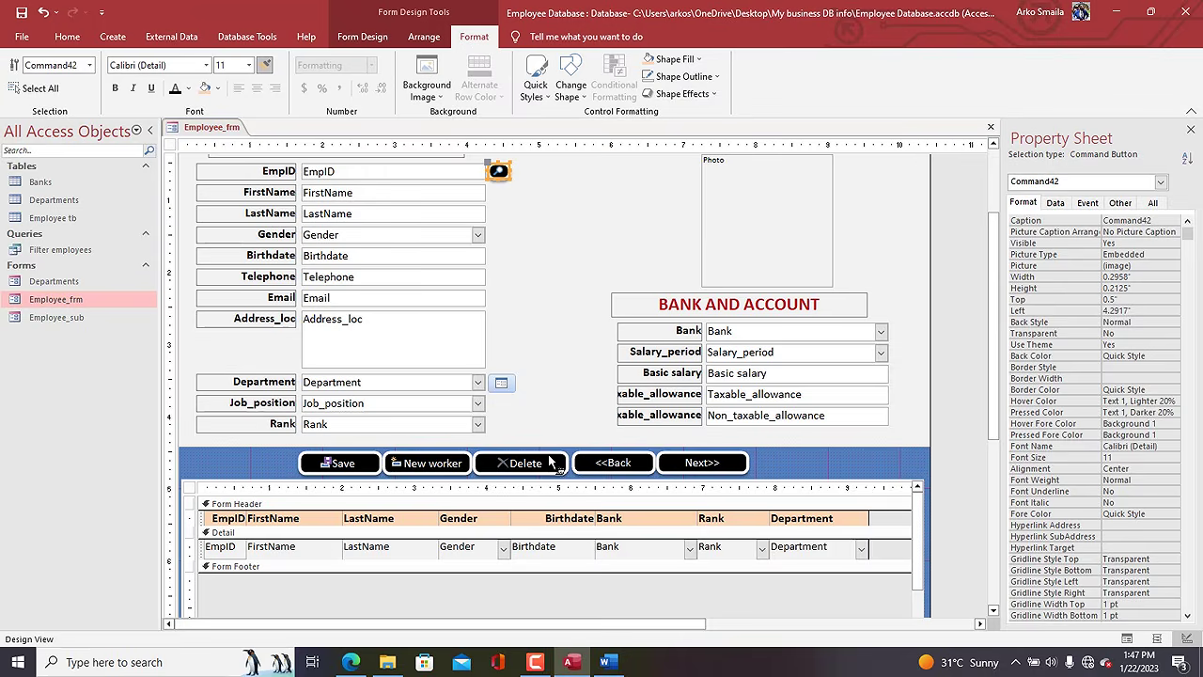
left_click(501, 385)
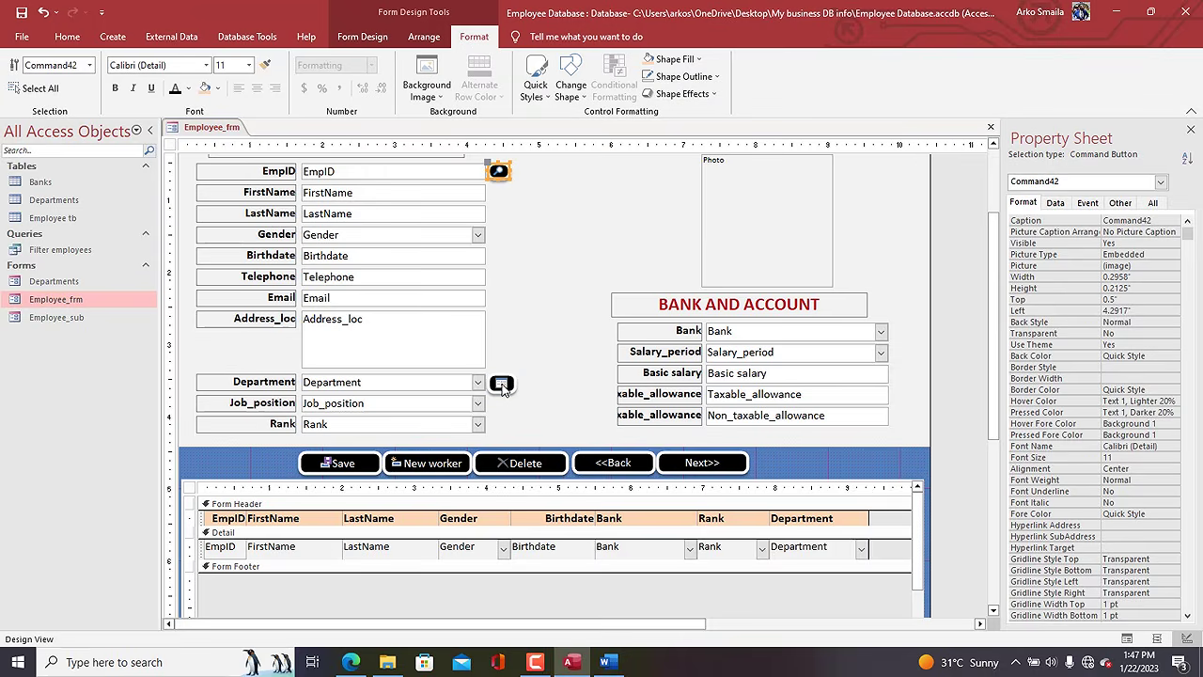
right_click(208, 129)
left_click(244, 198)
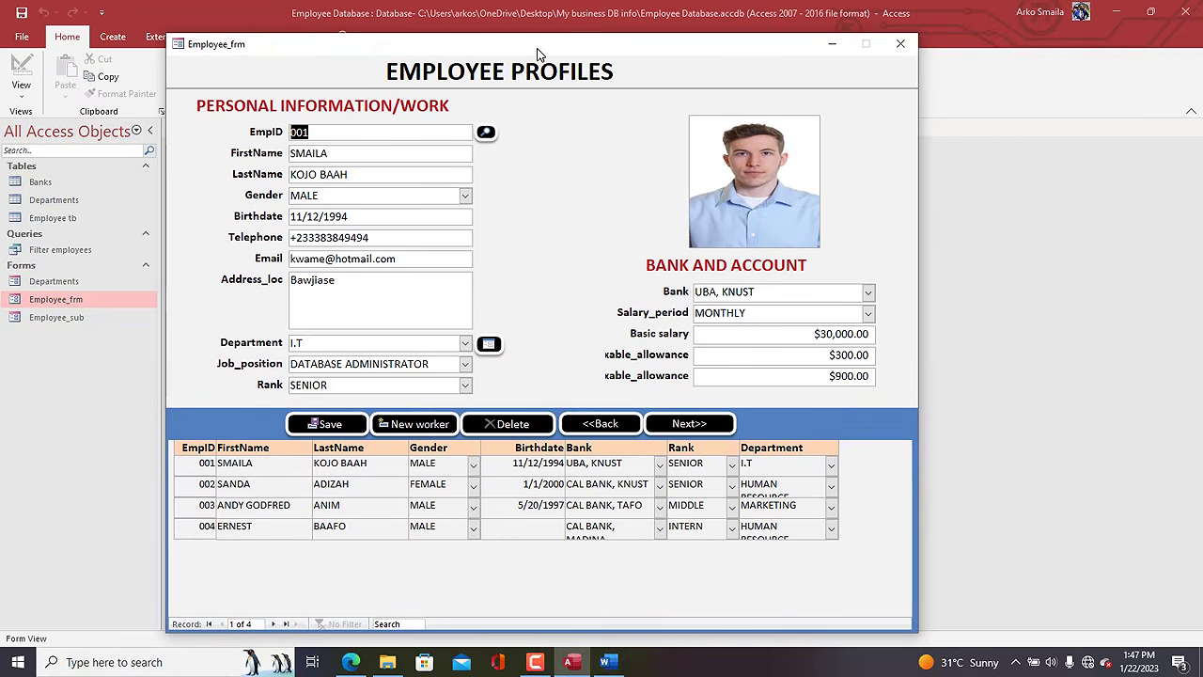
Test that the new button opens the Departments form, close it, and switch to the Word modules document.
left_click(490, 344)
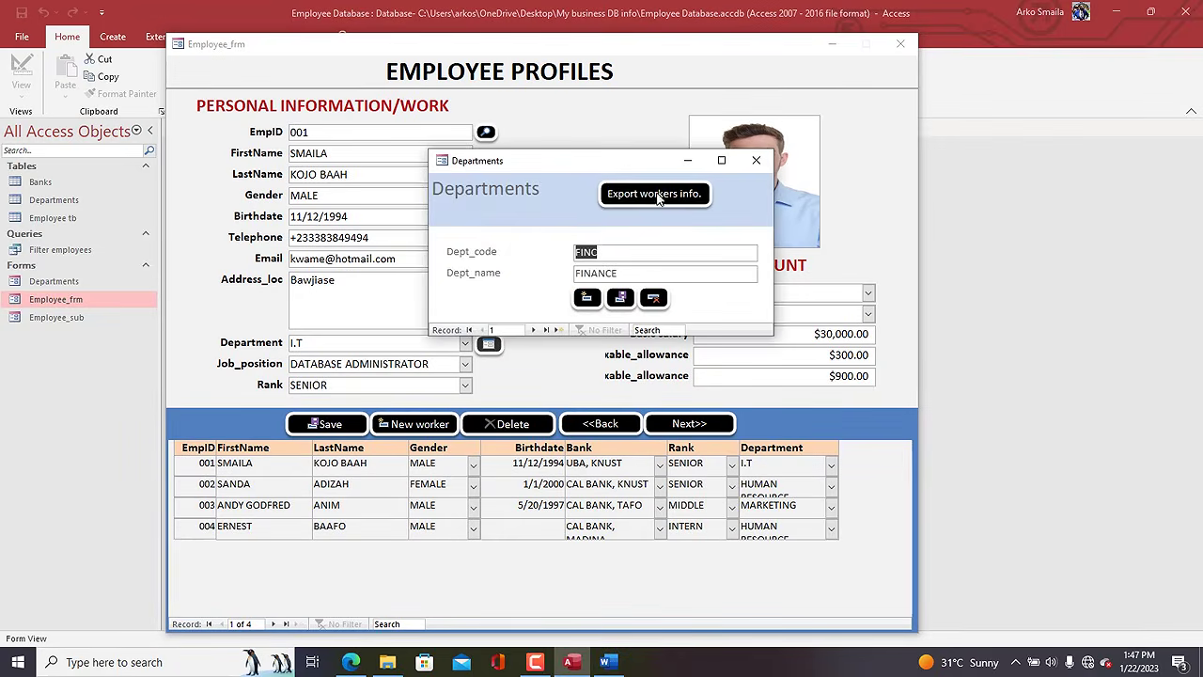
left_click_drag(630, 168, 658, 247)
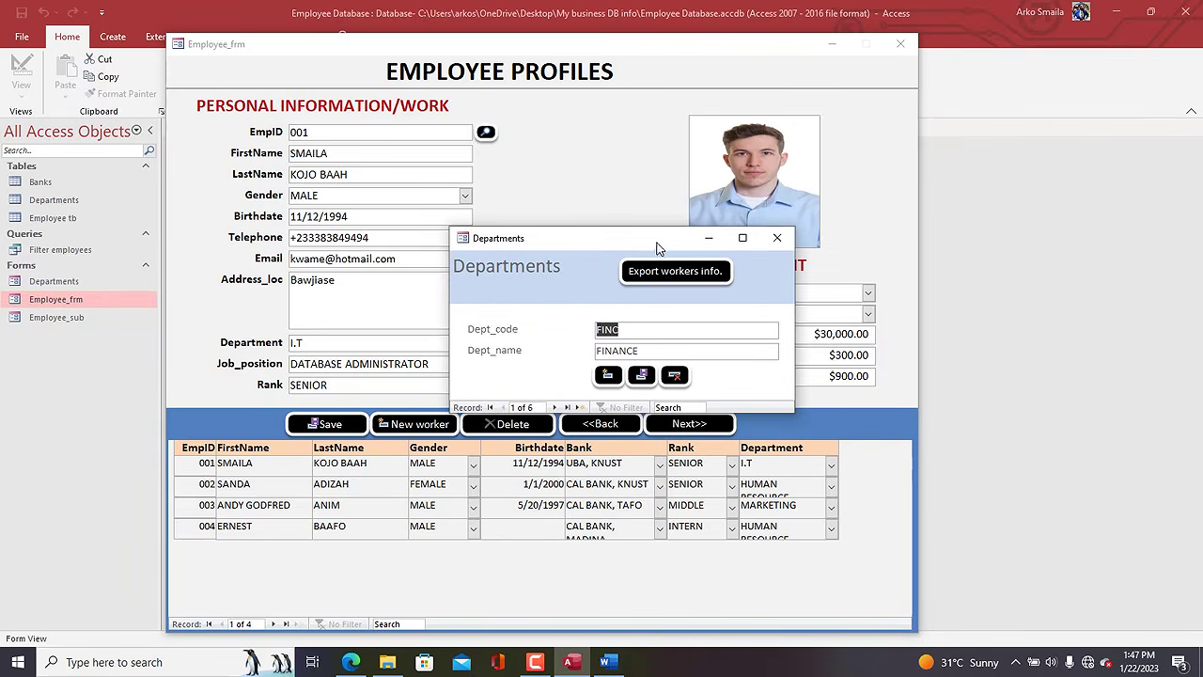
left_click(777, 238)
left_click(606, 663)
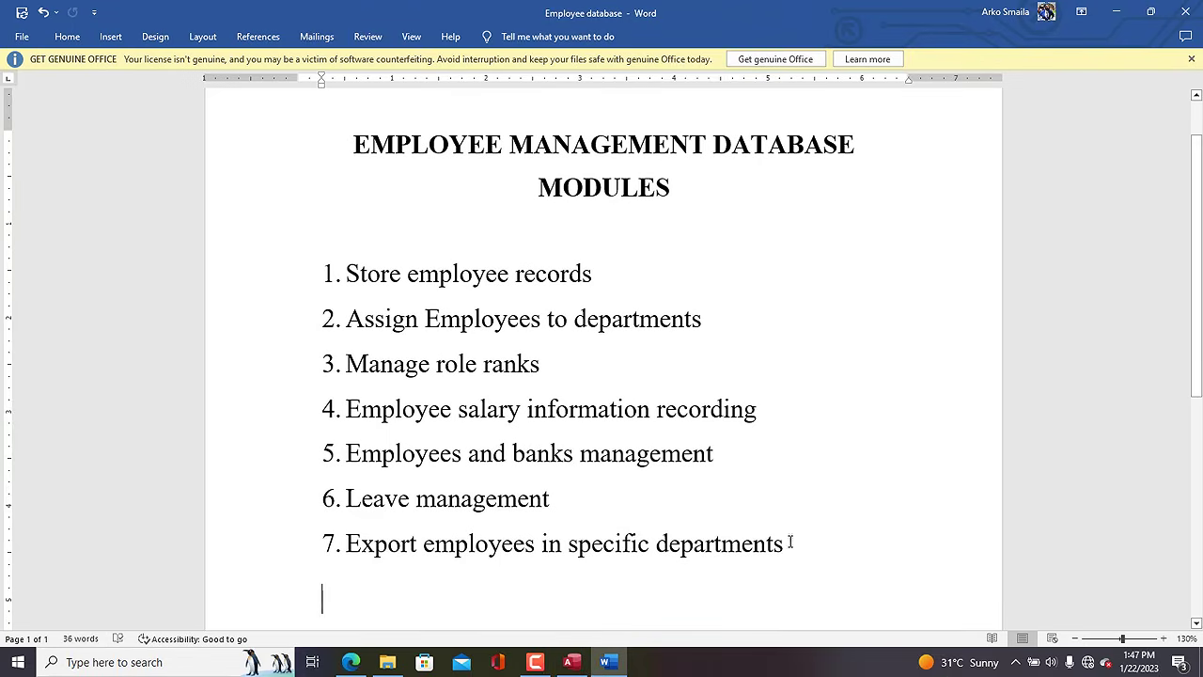
Colour item 6 'Leave management' red in Word, then return to the Access Employee Profiles form.
left_click_drag(789, 539, 414, 310)
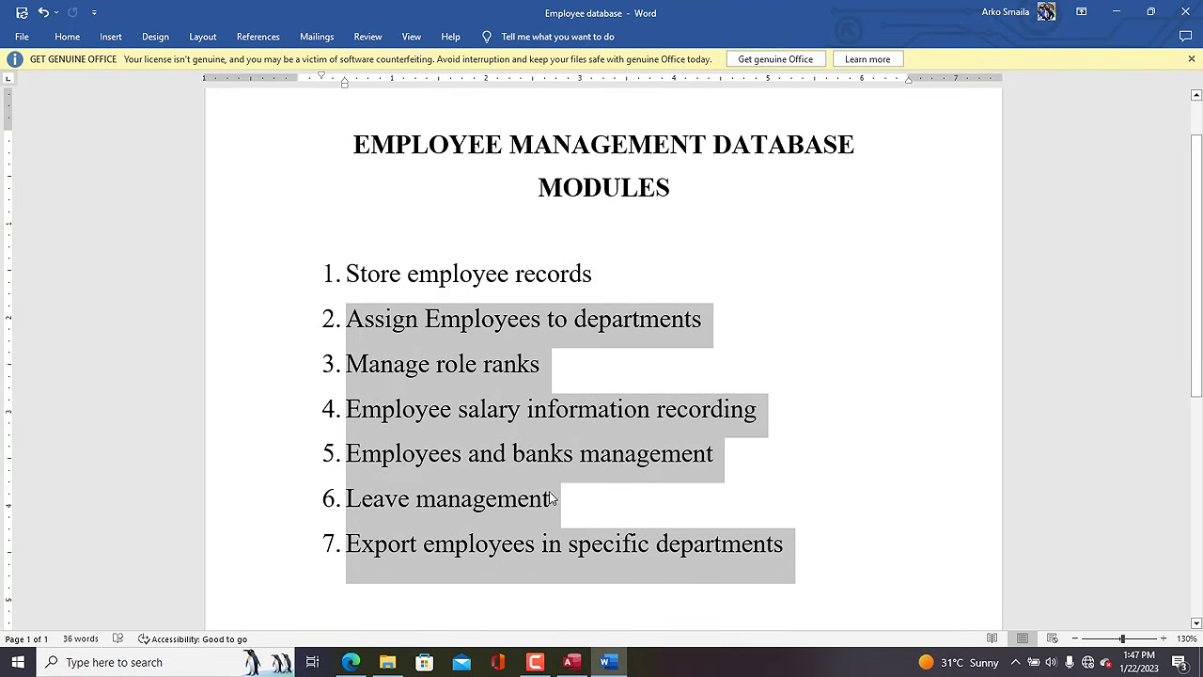
left_click(553, 498)
triple_click(344, 496)
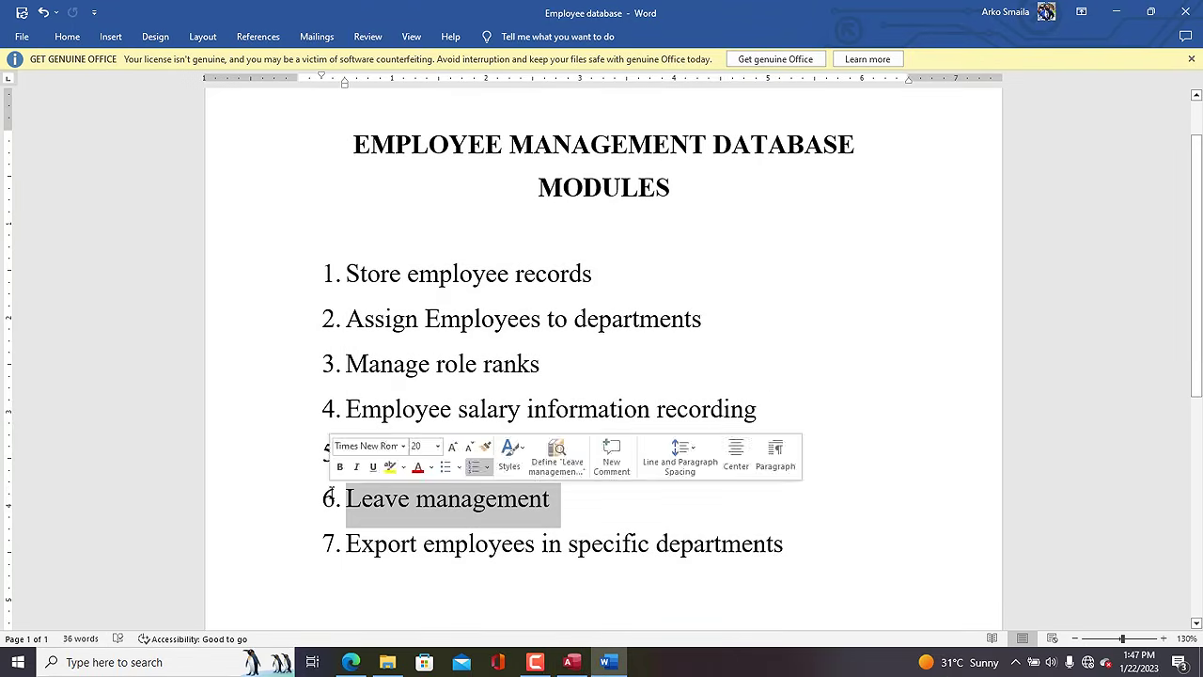
left_click(65, 38)
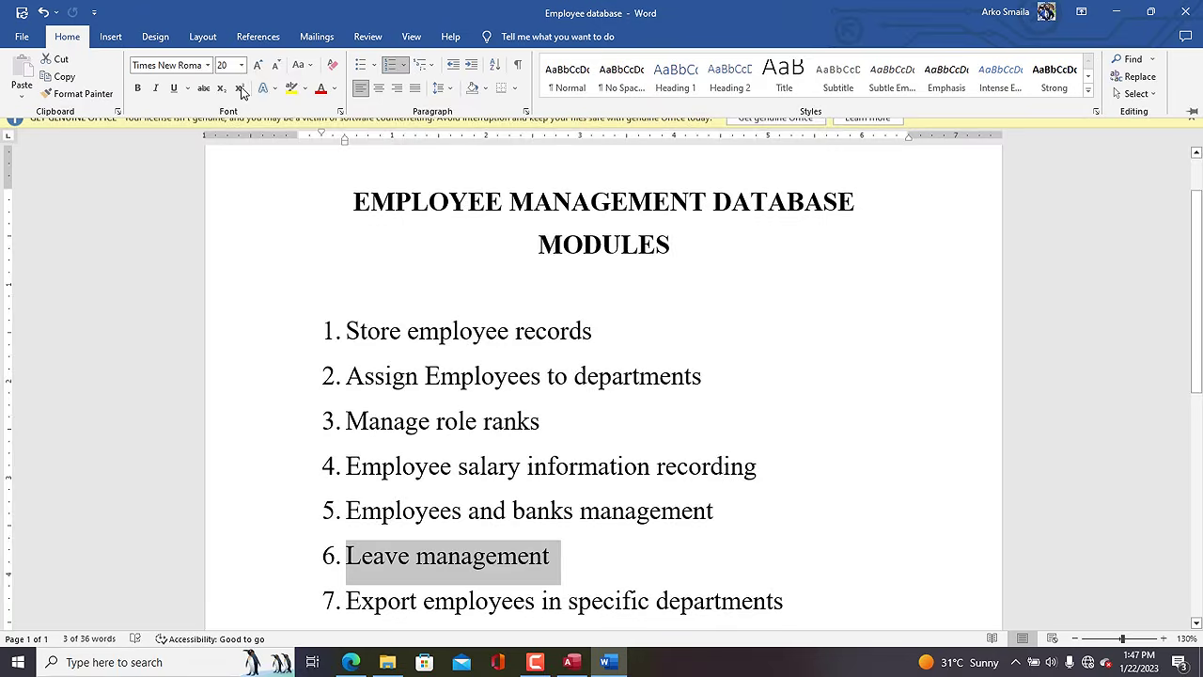
left_click(320, 89)
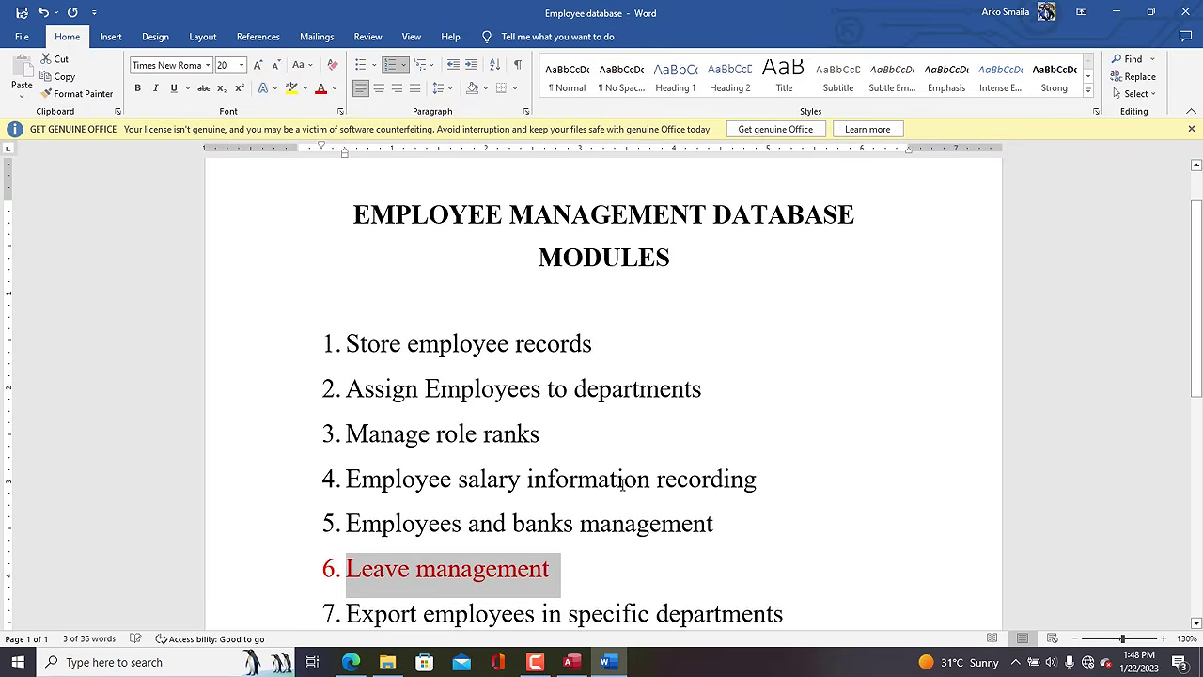
left_click(547, 522)
scroll(1082, 398, "down", 5)
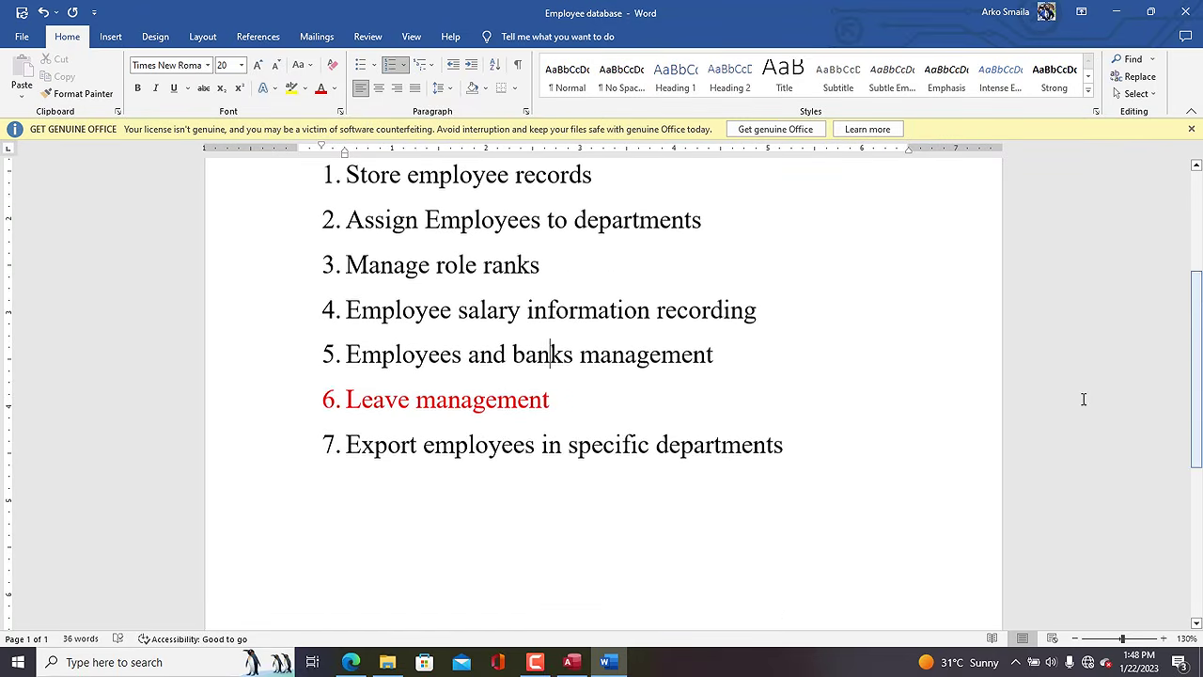
left_click(570, 661)
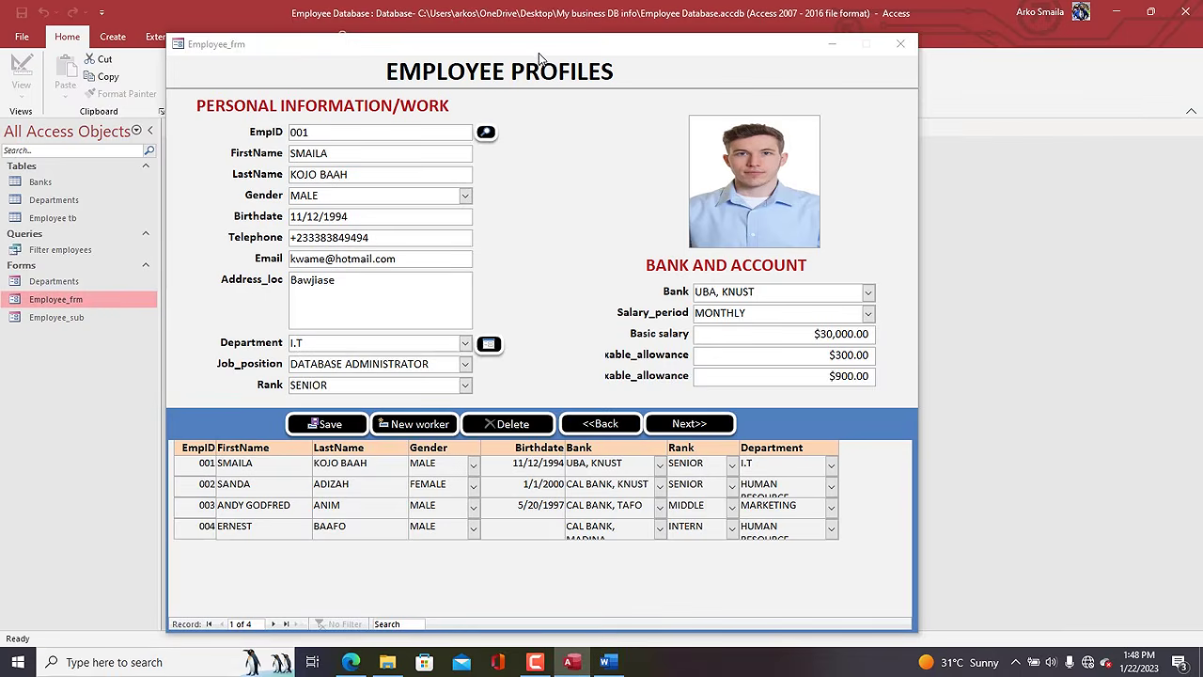
left_click_drag(538, 50, 579, 37)
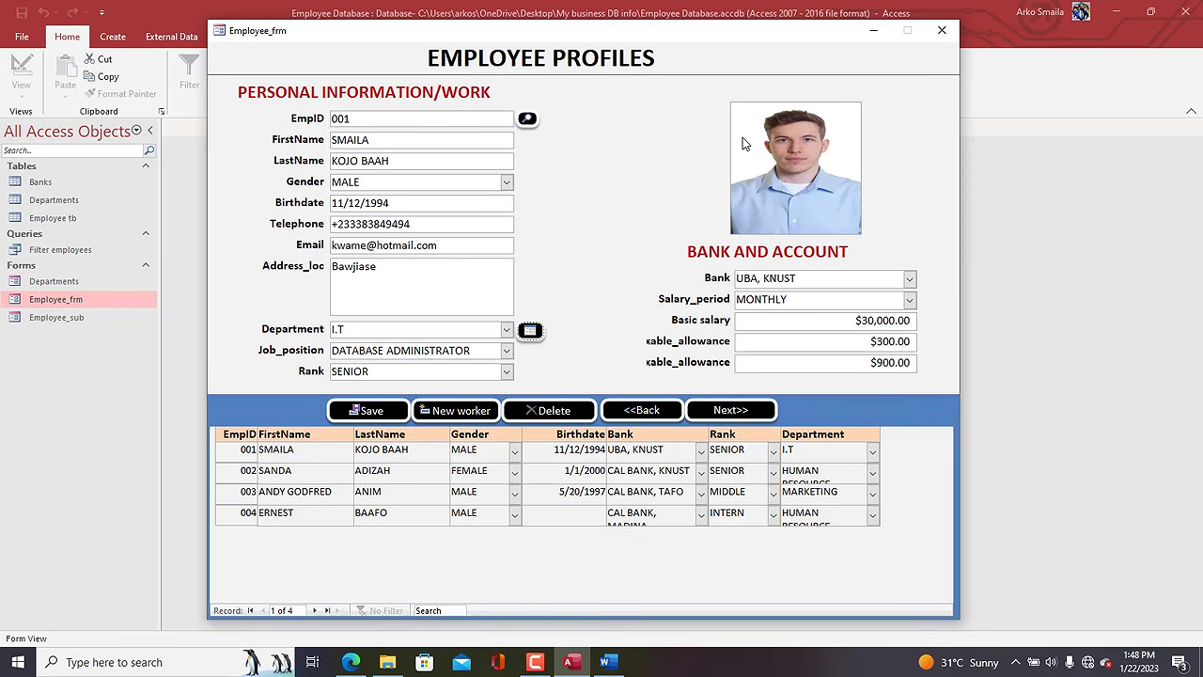
mouse_move(552, 664)
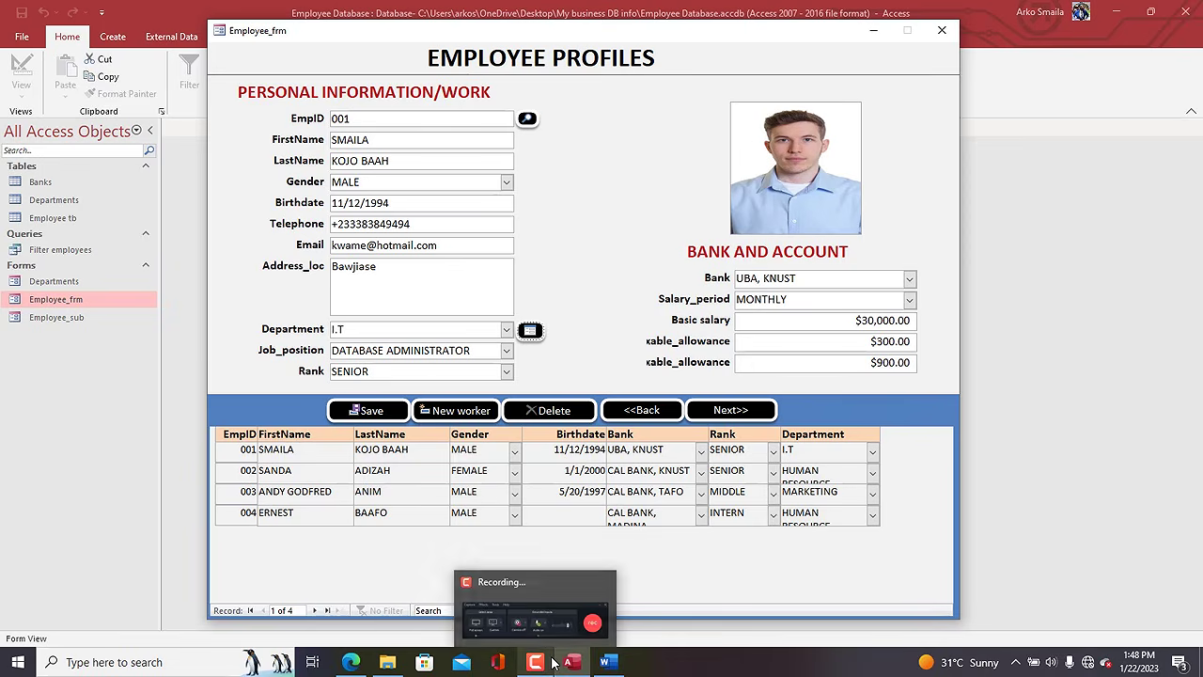